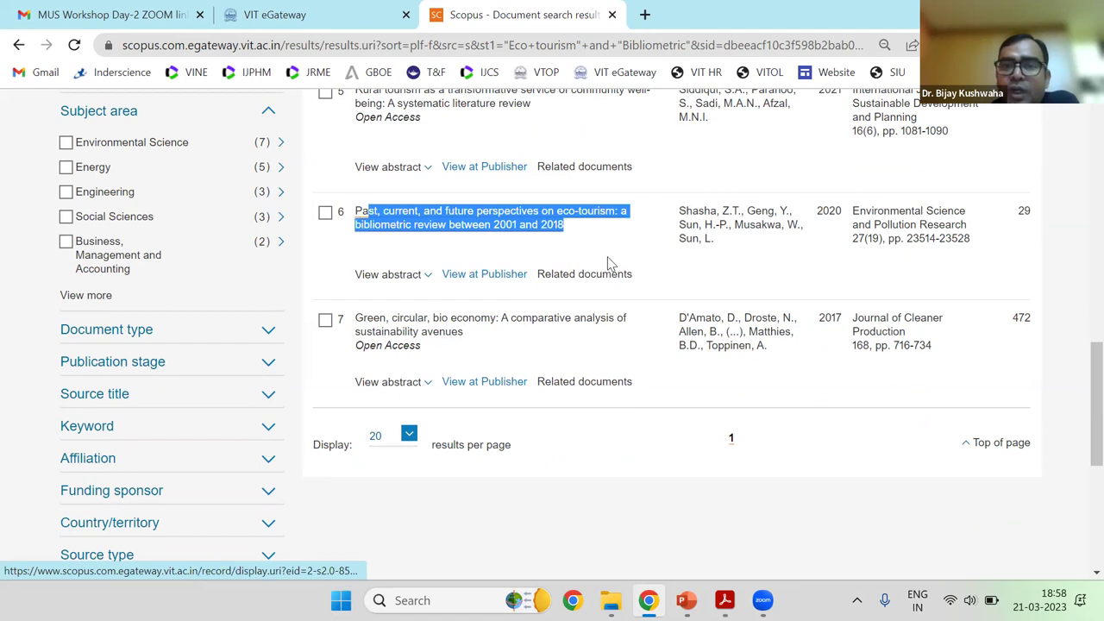
Open the record of the eco-tourism bibliometric review and highlight its study period, 2001 and 2018, in the title
left_click(563, 221)
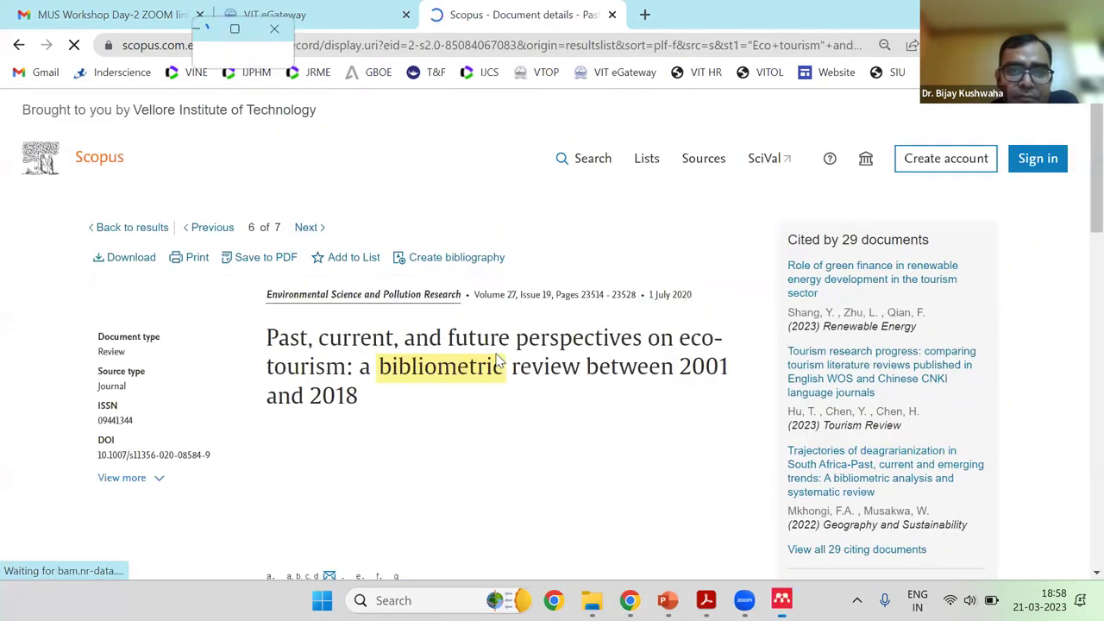
scroll(499, 358, "down", 4)
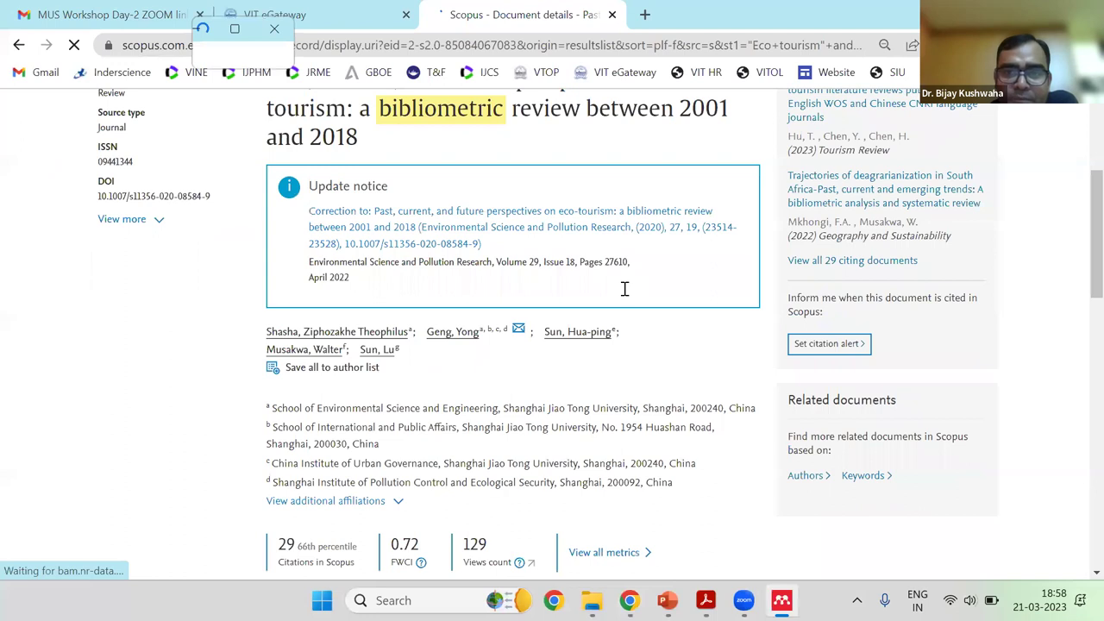
scroll(614, 282, "down", 3)
scroll(679, 282, "up", 4)
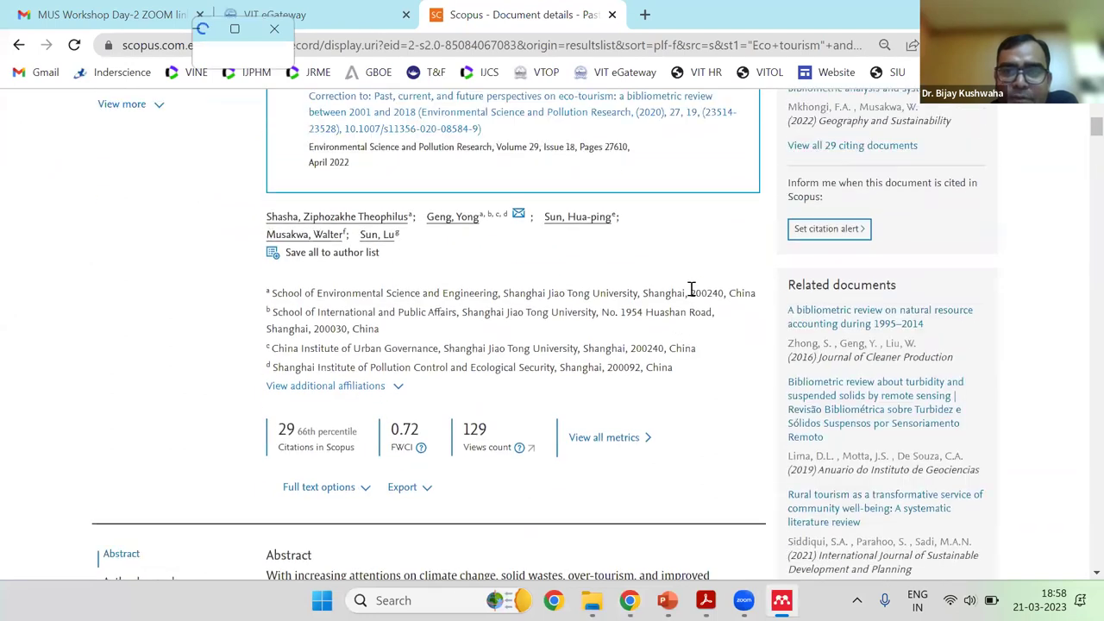
left_click_drag(678, 281, 364, 315)
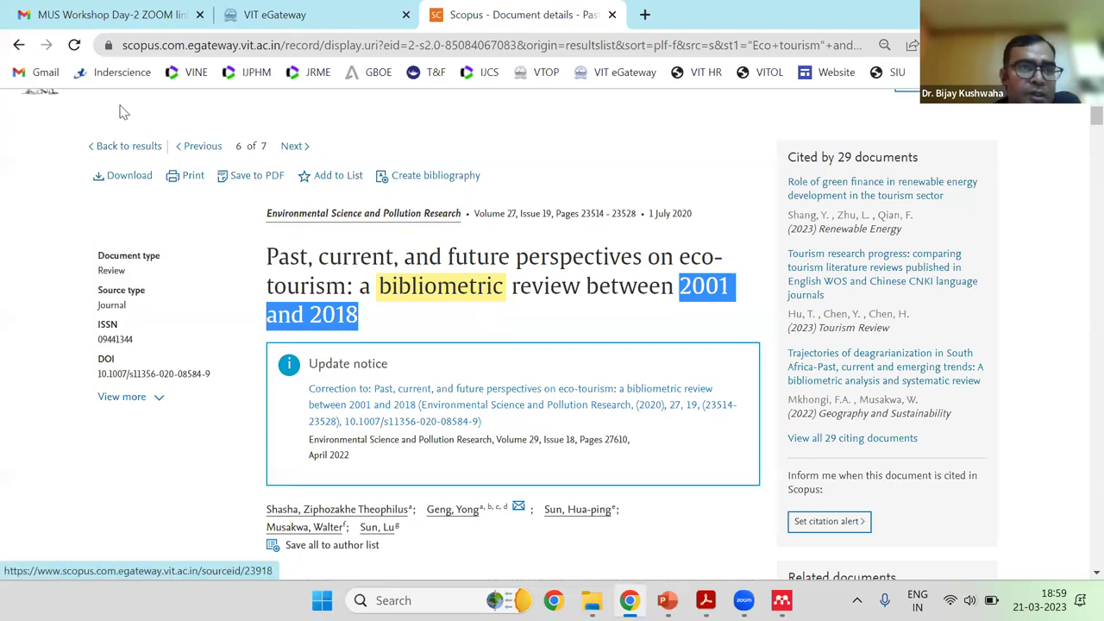
scroll(269, 259, "up", 1)
scroll(269, 259, "down", 1)
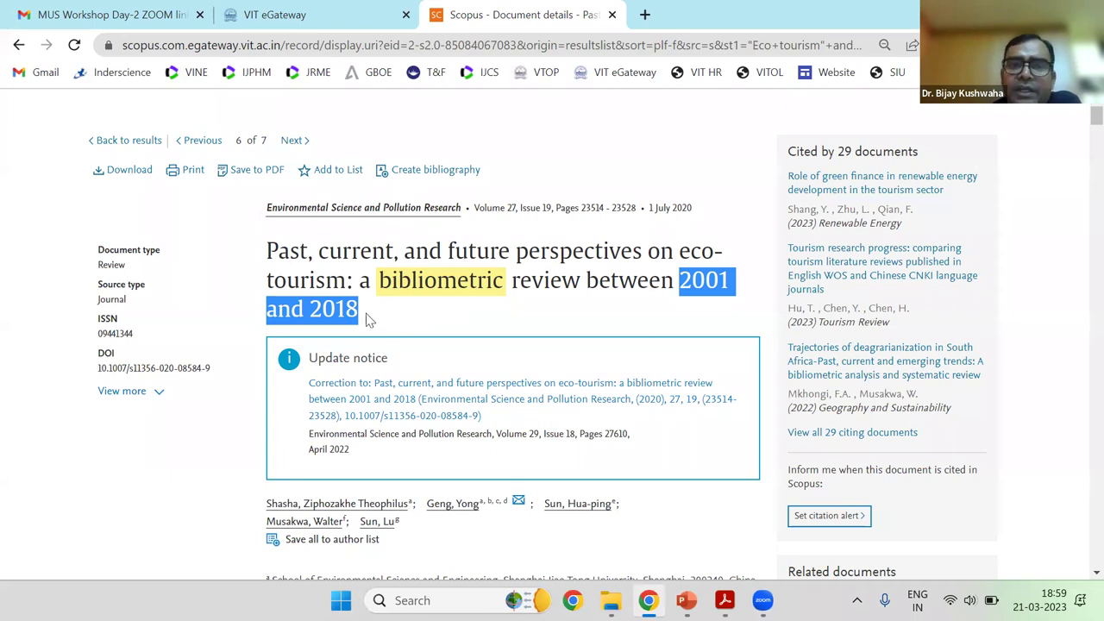
Examine the full title of the eco-tourism bibliometric review and the update notice below it
left_click(354, 316)
left_click_drag(355, 308, 269, 245)
left_click(354, 310)
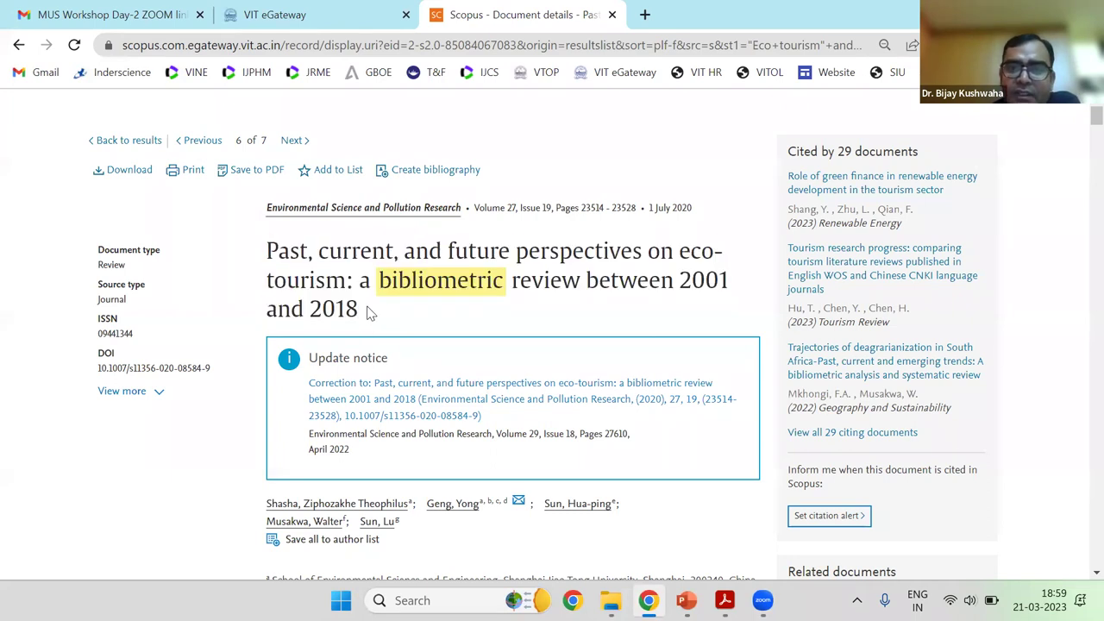
triple_click(608, 300)
left_click(675, 284)
left_click_drag(677, 281, 269, 255)
left_click(348, 308)
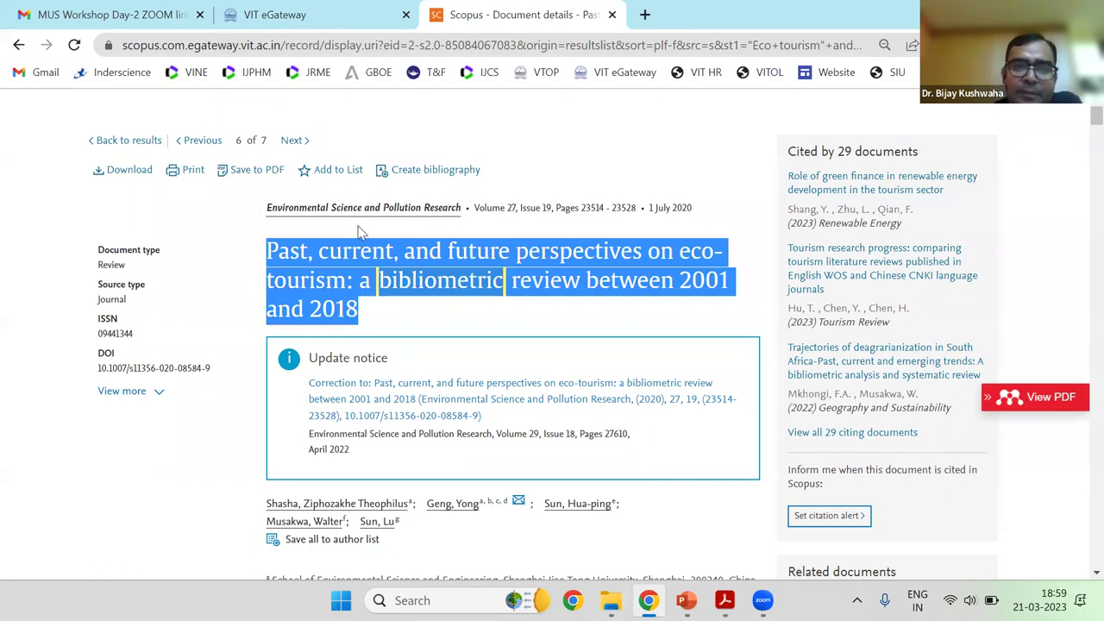
scroll(488, 390, "down", 2)
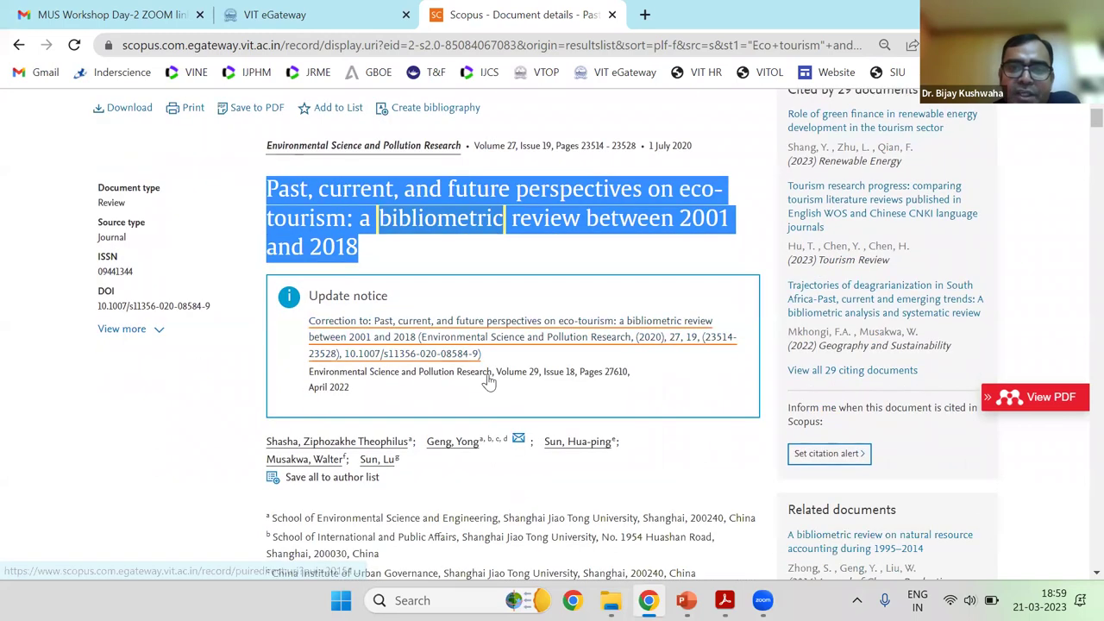
scroll(259, 271, "up", 2)
scroll(108, 248, "up", 1)
Return to the document search form and reopen the results of the "eco tourism" AND "bibliometric" query from the search history
left_click(101, 227)
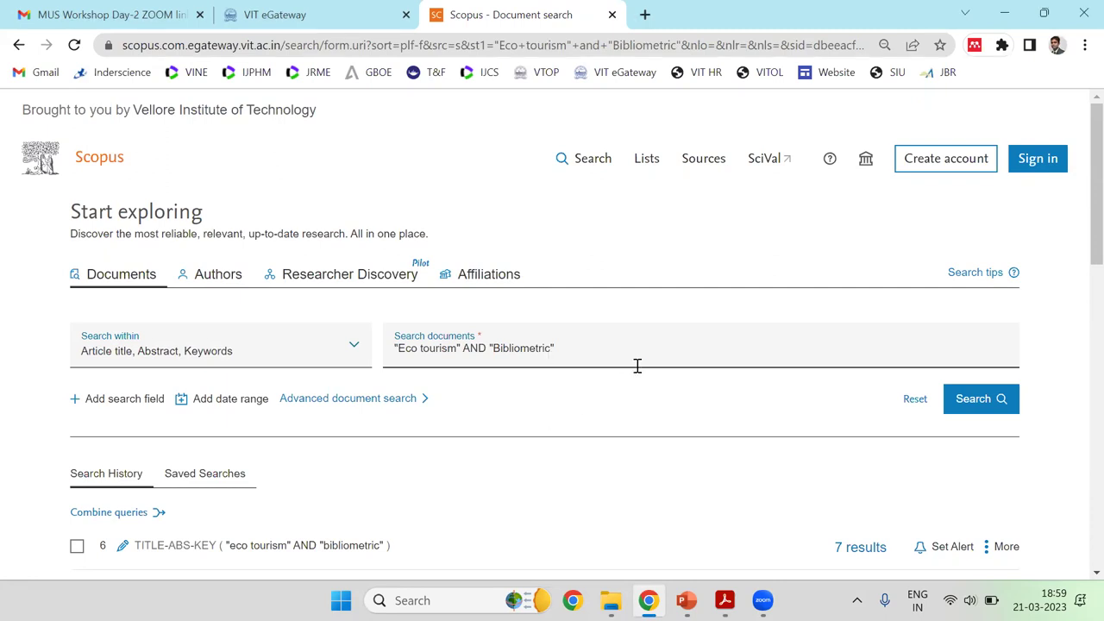
left_click(973, 404)
scroll(681, 418, "down", 4)
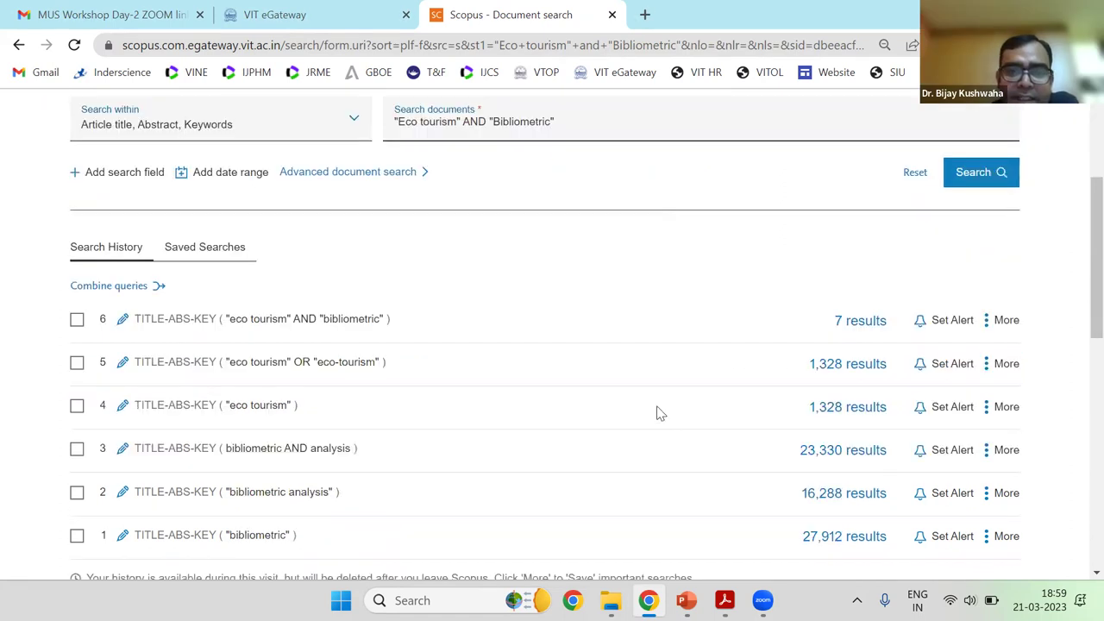
scroll(587, 370, "up", 4)
scroll(859, 495, "down", 2)
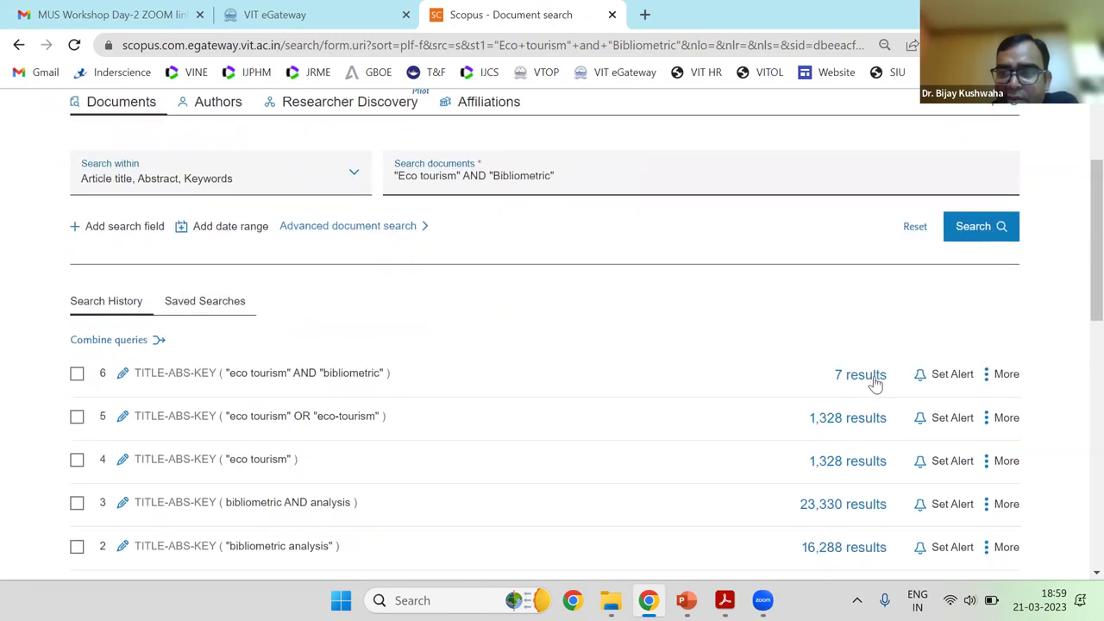
left_click(863, 376)
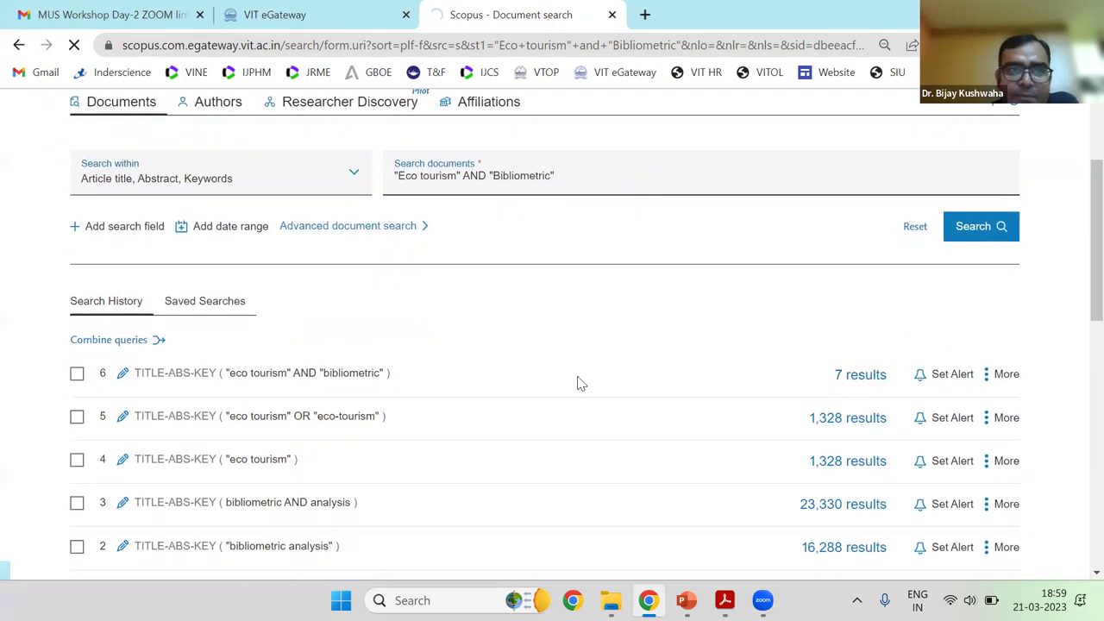
Find the eco-tourism bibliometric review in the result list and highlight "2001 and 2018" in its title
scroll(770, 428, "down", 7)
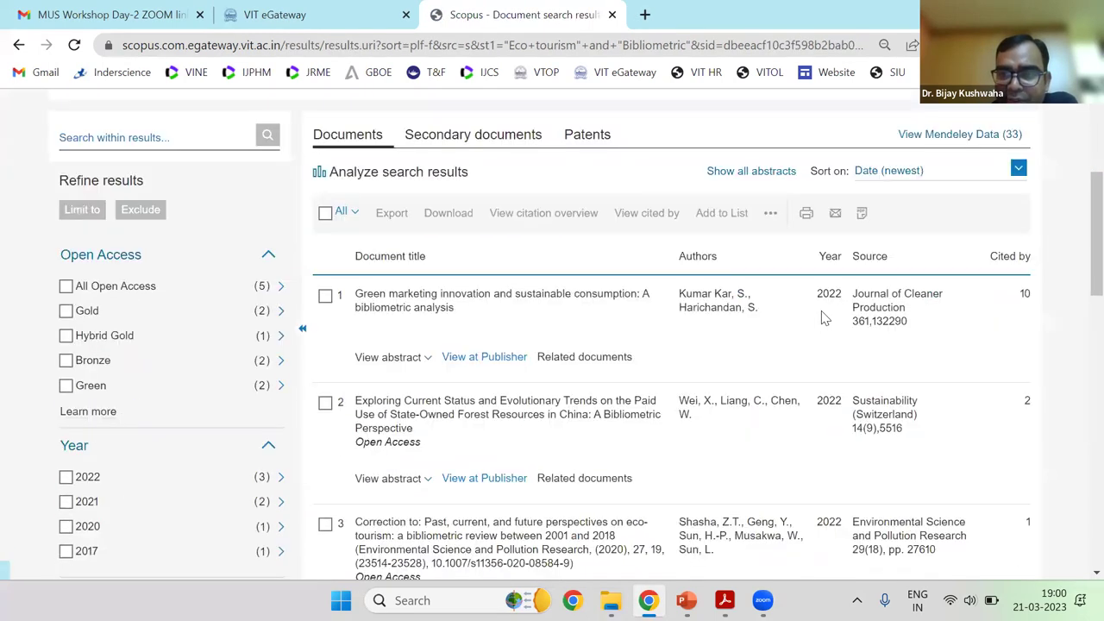
scroll(507, 309, "down", 3)
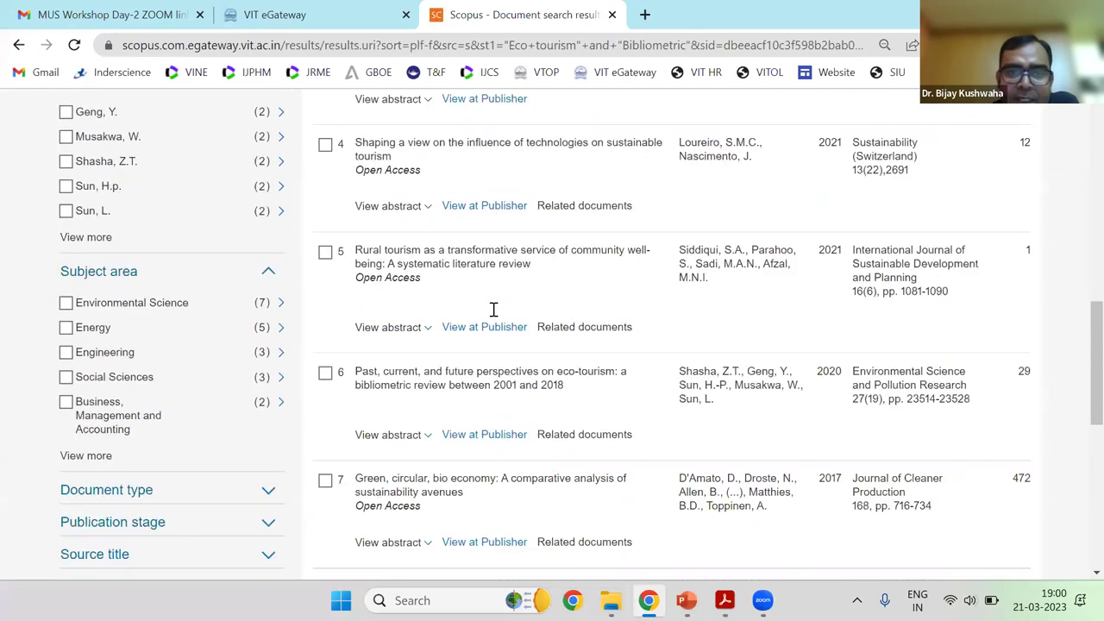
left_click_drag(492, 312, 564, 314)
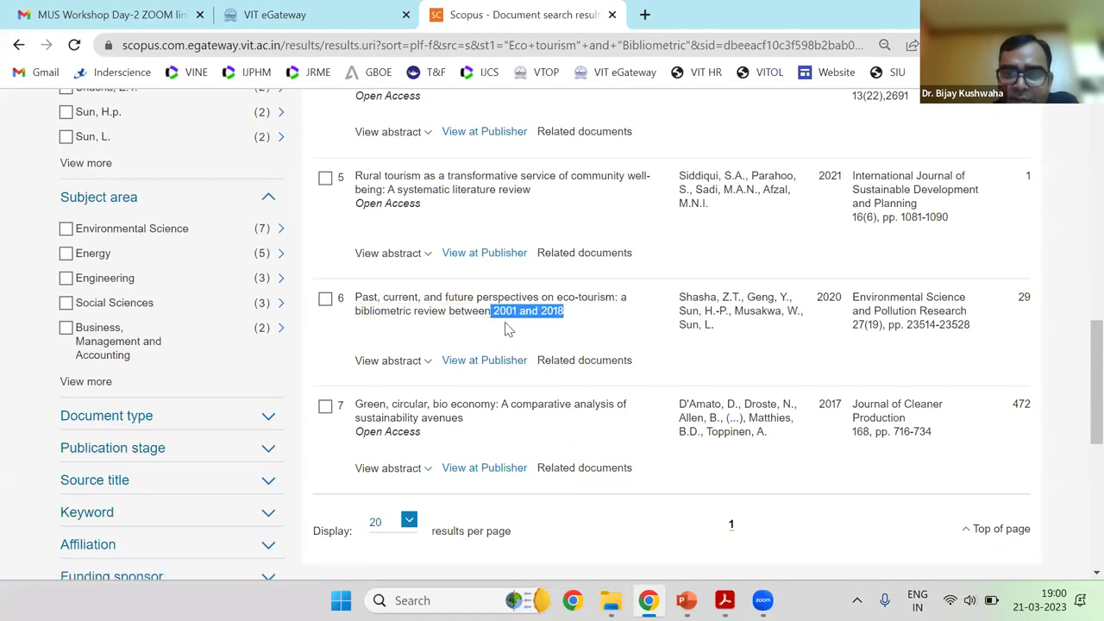
left_click(505, 323)
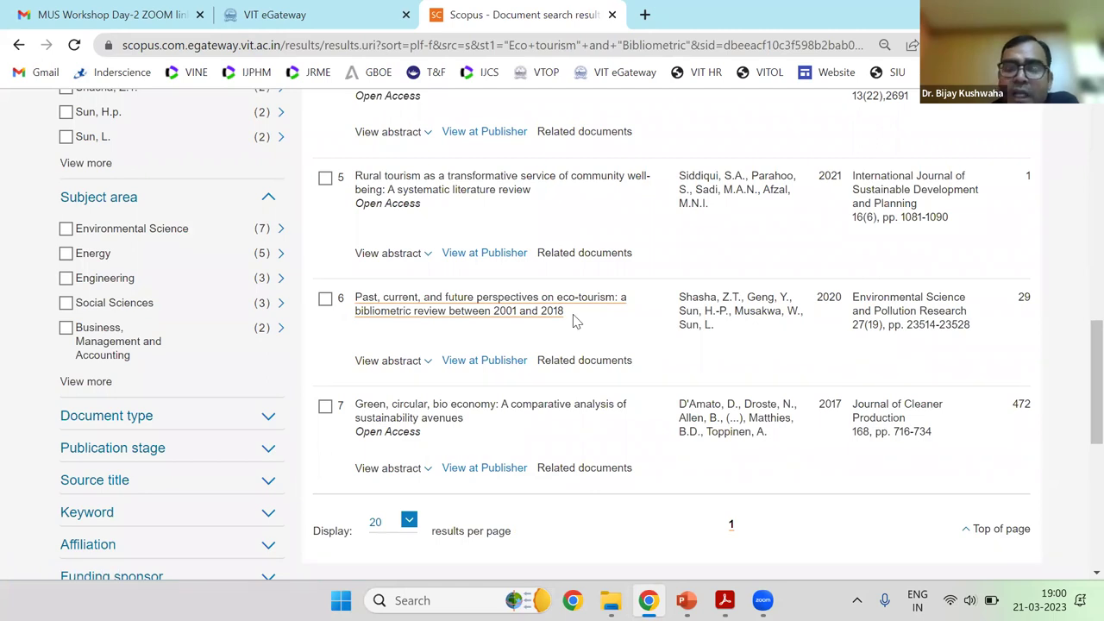
left_click_drag(566, 312, 496, 318)
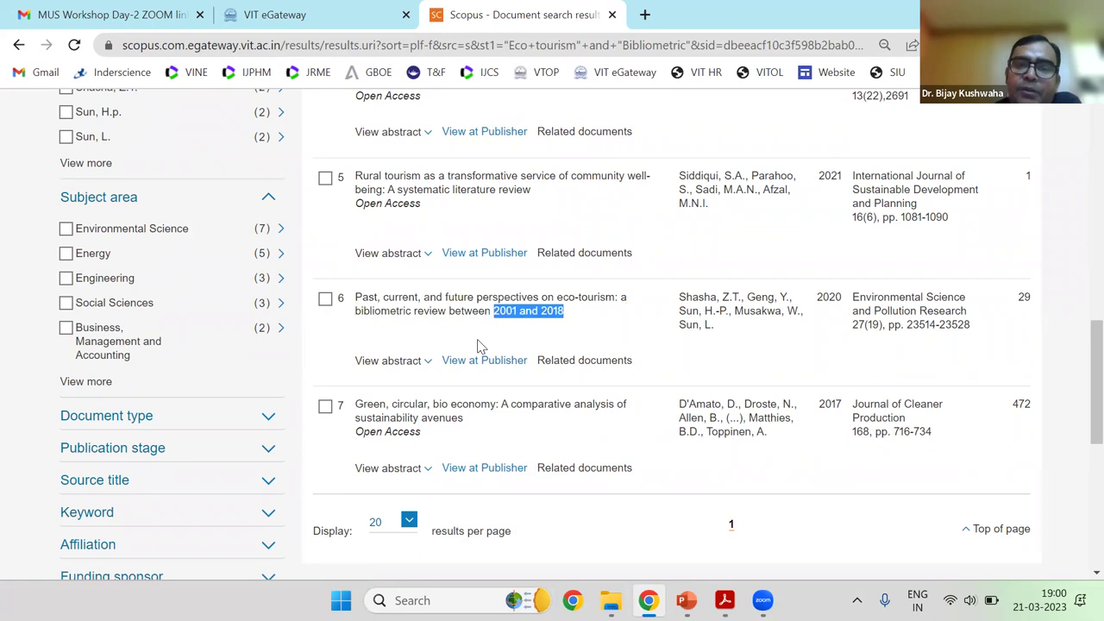
Look through the result list and its refine filters, including the publication years, for the "Eco tourism" AND "Bibliometric" query
scroll(220, 276, "down", 4)
scroll(217, 274, "up", 5)
scroll(218, 275, "up", 7)
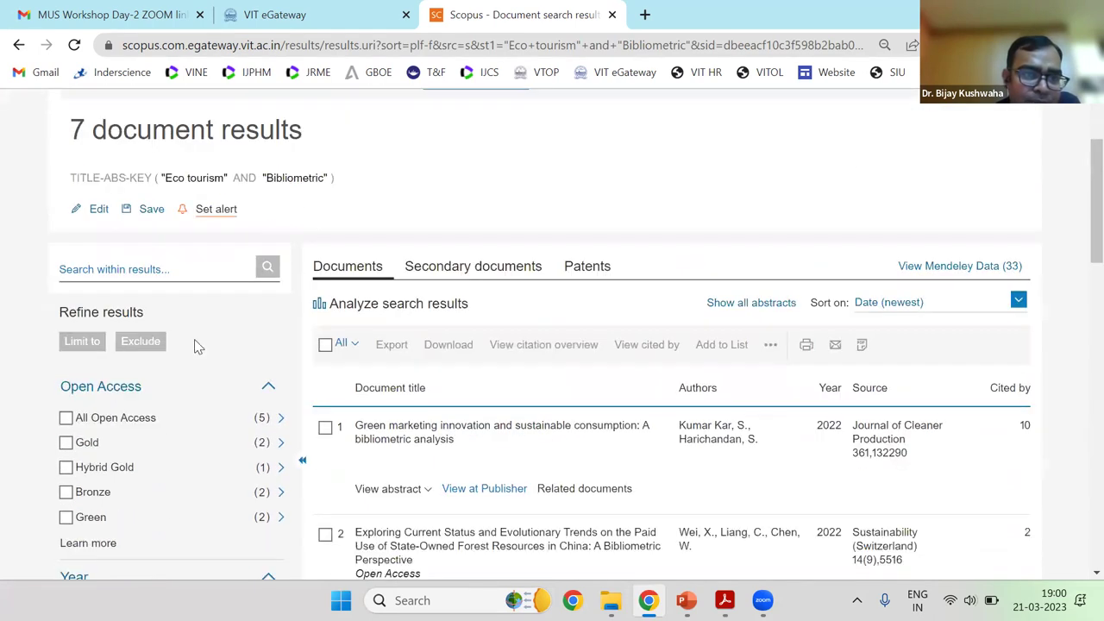
scroll(195, 345, "down", 6)
scroll(225, 323, "up", 2)
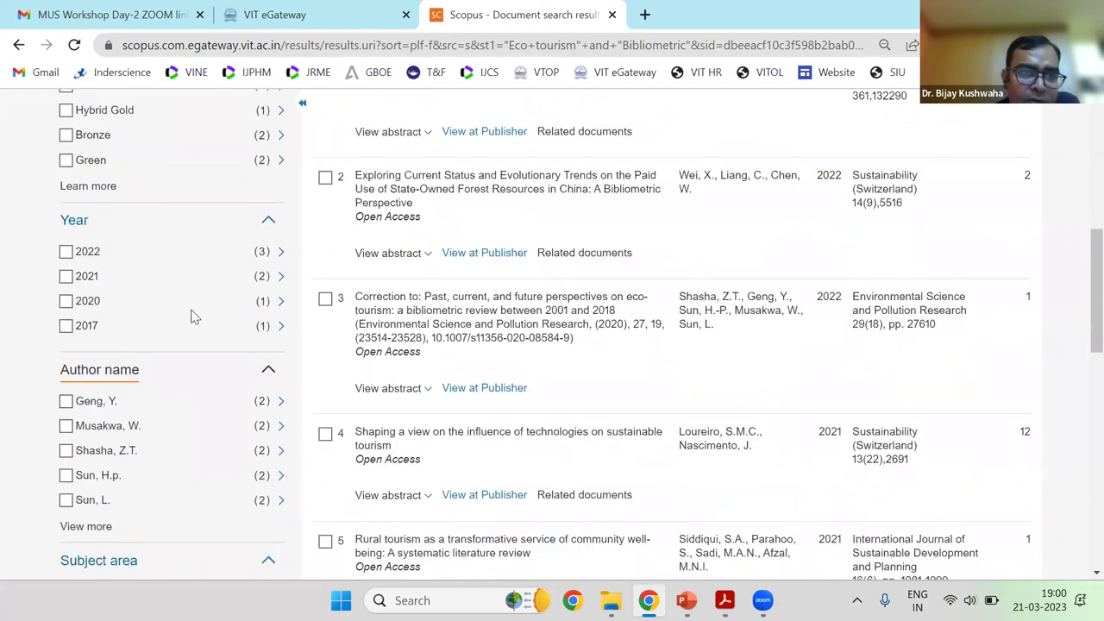
scroll(155, 319, "up", 1)
scroll(776, 215, "up", 3)
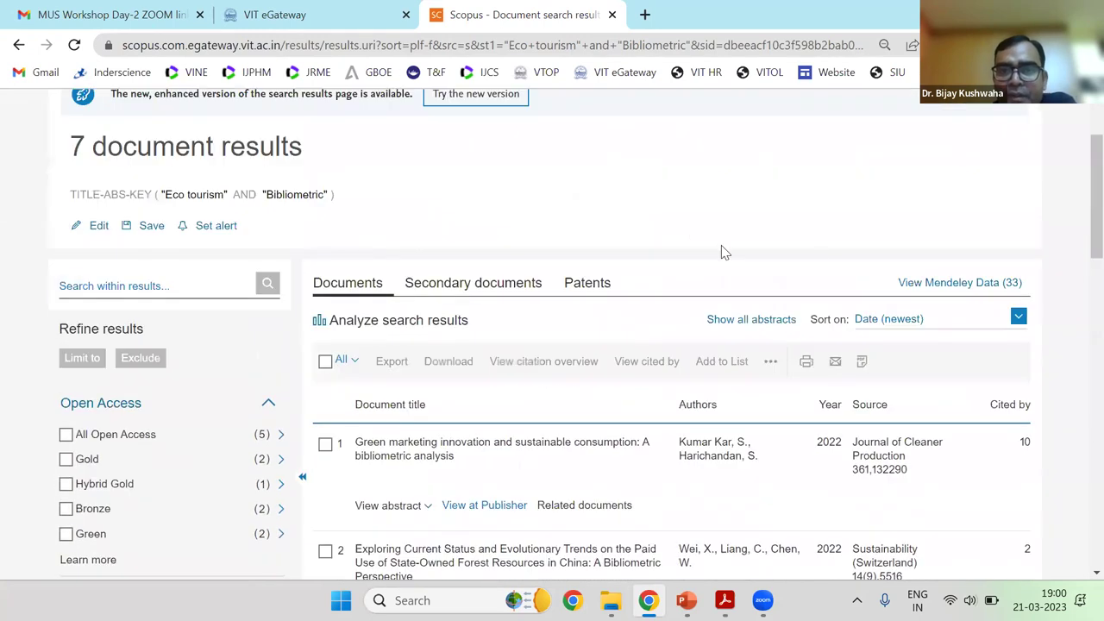
scroll(723, 250, "up", 2)
Go back to the document search form and open the results of the "eco tourism" OR "eco-tourism" query from the search history
key("alt+Left")
scroll(741, 310, "down", 3)
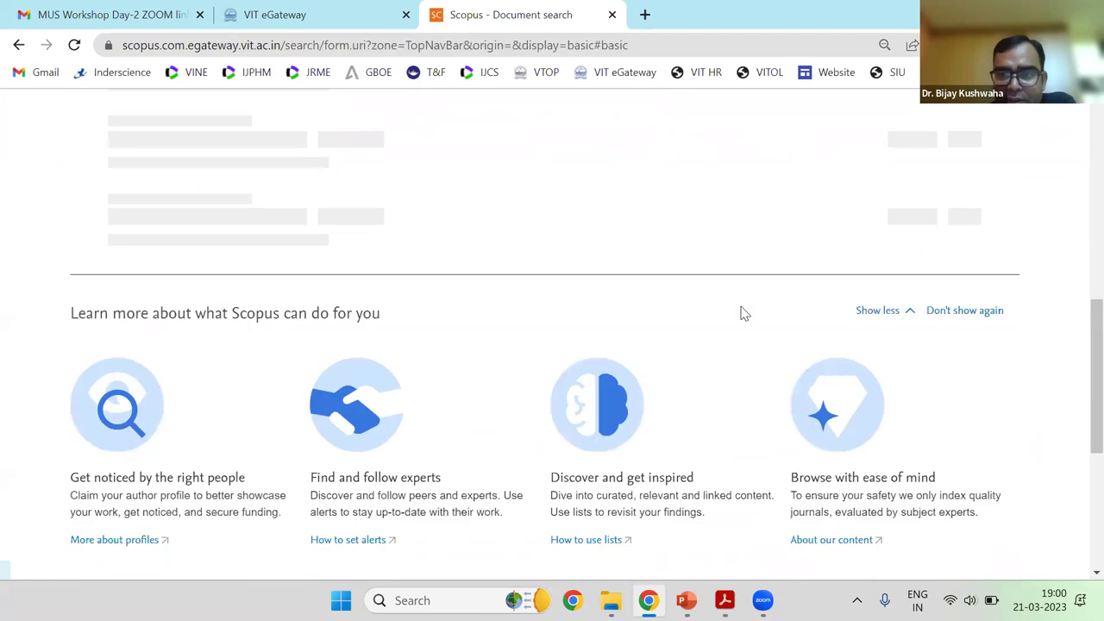
scroll(841, 254, "up", 3)
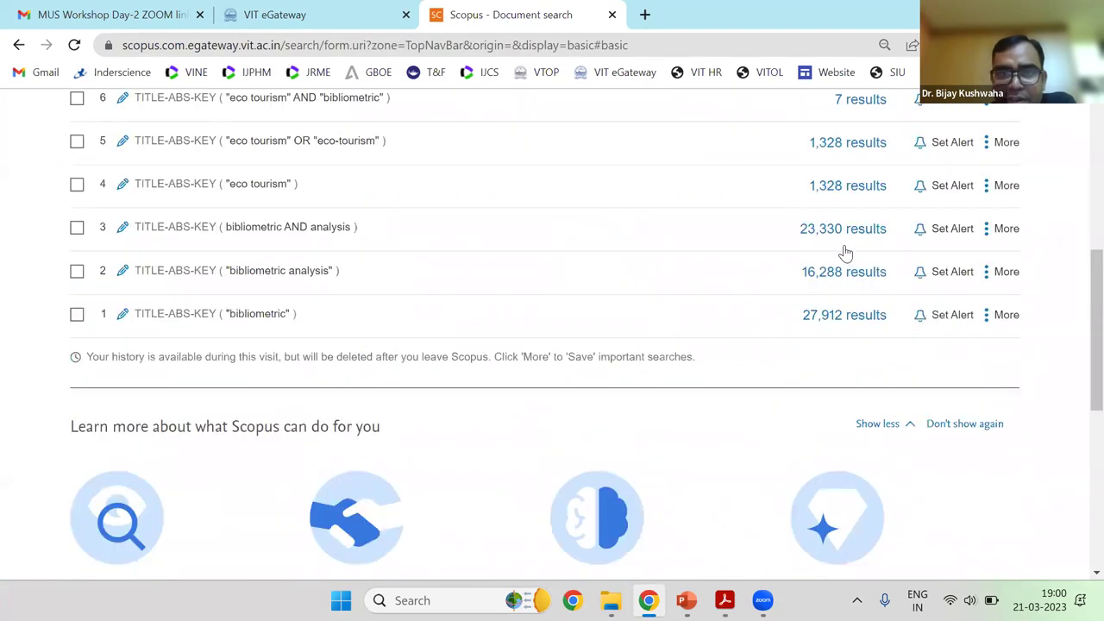
scroll(845, 251, "up", 4)
scroll(697, 280, "down", 3)
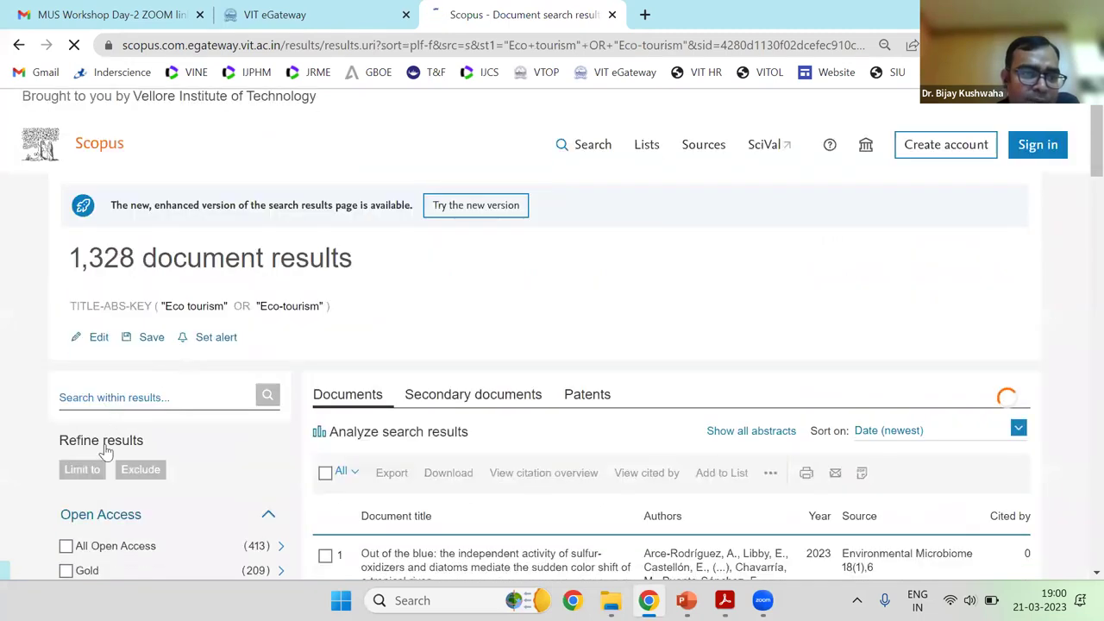
Display the complete publication-year filter list for the eco-tourism results, examine the yearly document counts, and close the list
scroll(172, 344, "down", 5)
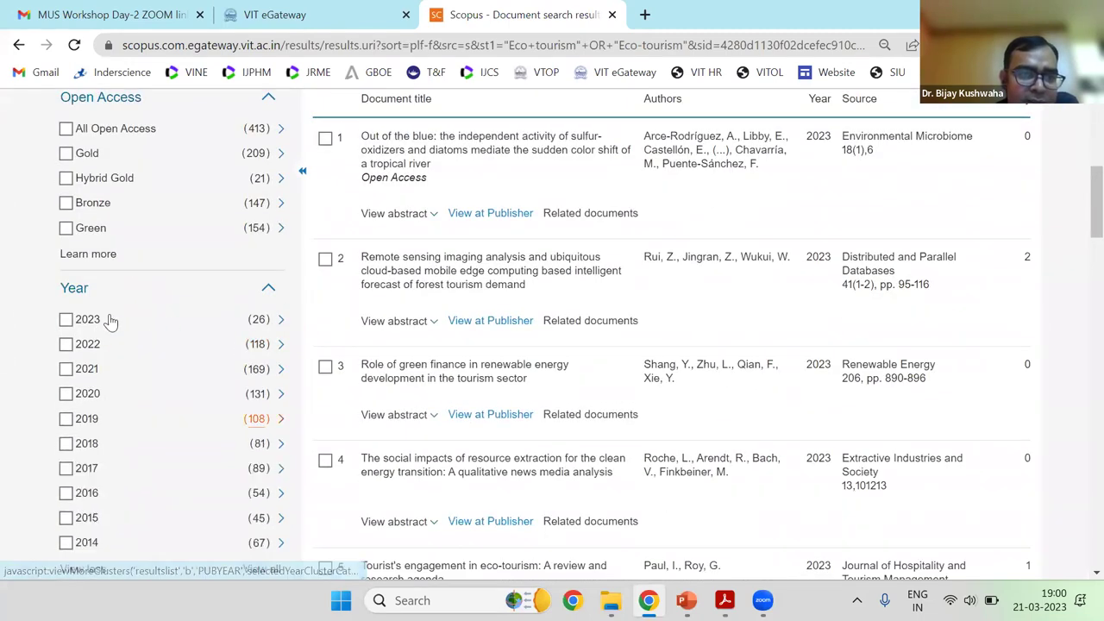
scroll(285, 302, "down", 5)
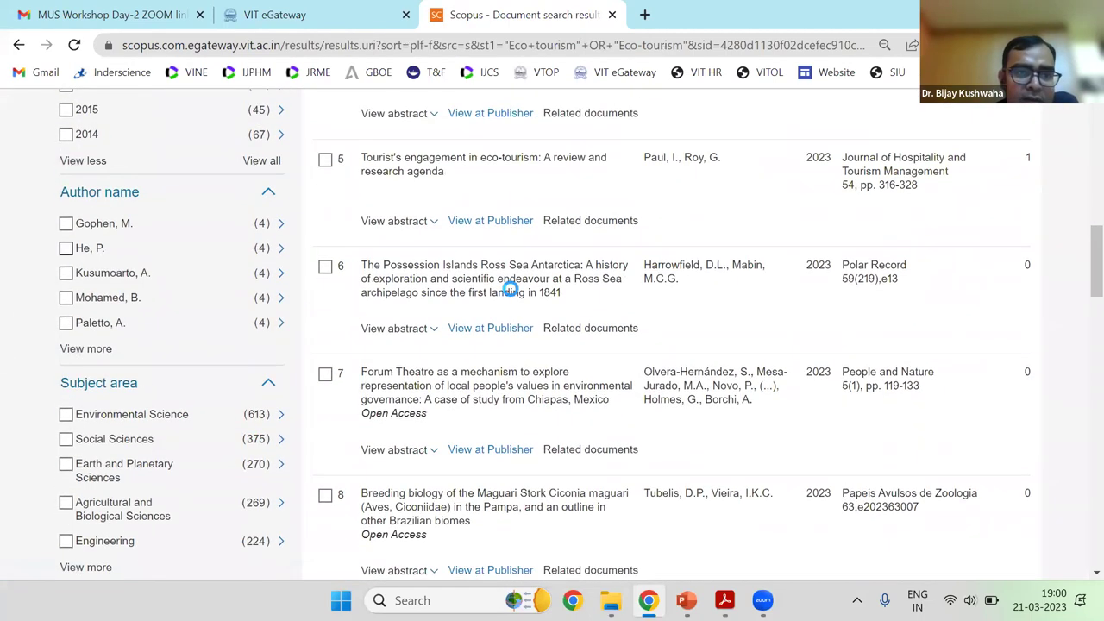
scroll(506, 283, "up", 2)
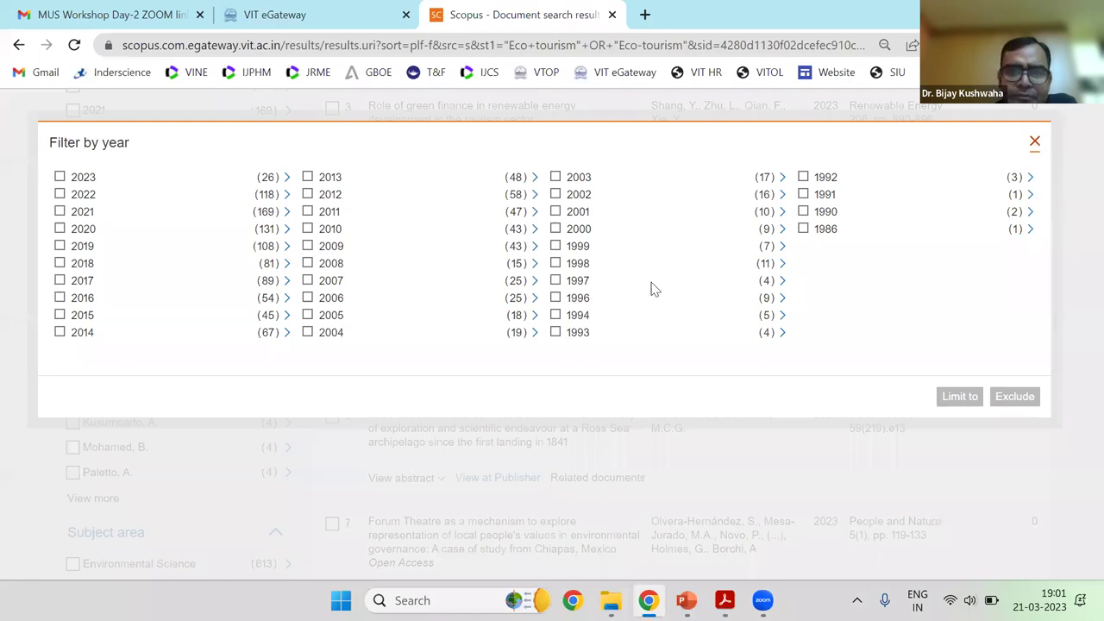
key("Escape")
Replace the eco-tourism query with "Behavioural finance" and run the document search in article title, abstract and keywords
scroll(103, 366, "up", 10)
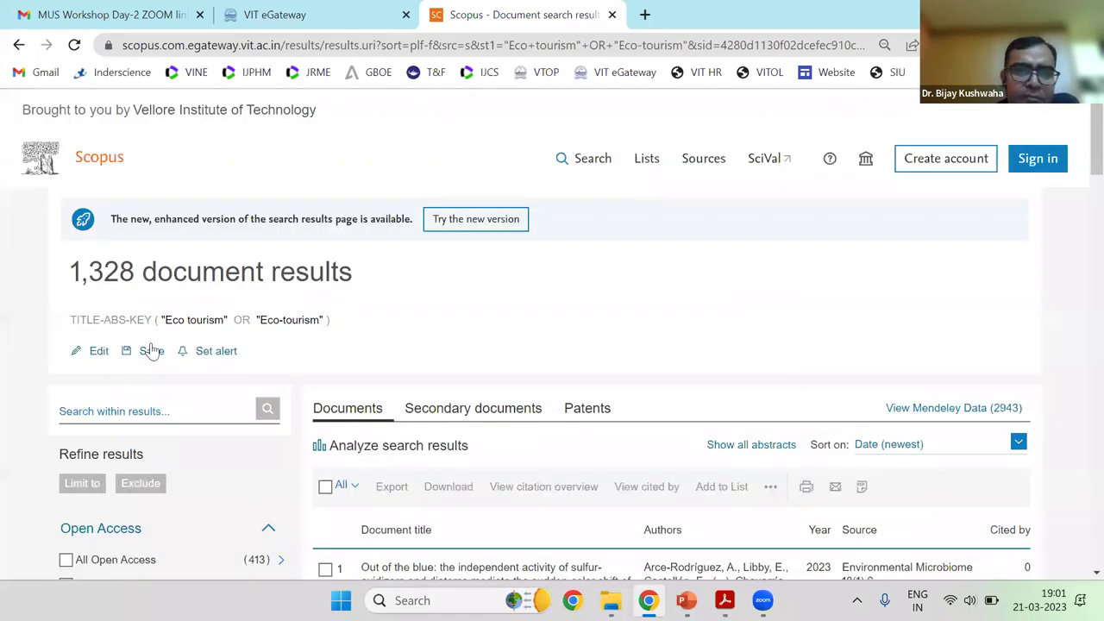
left_click(91, 352)
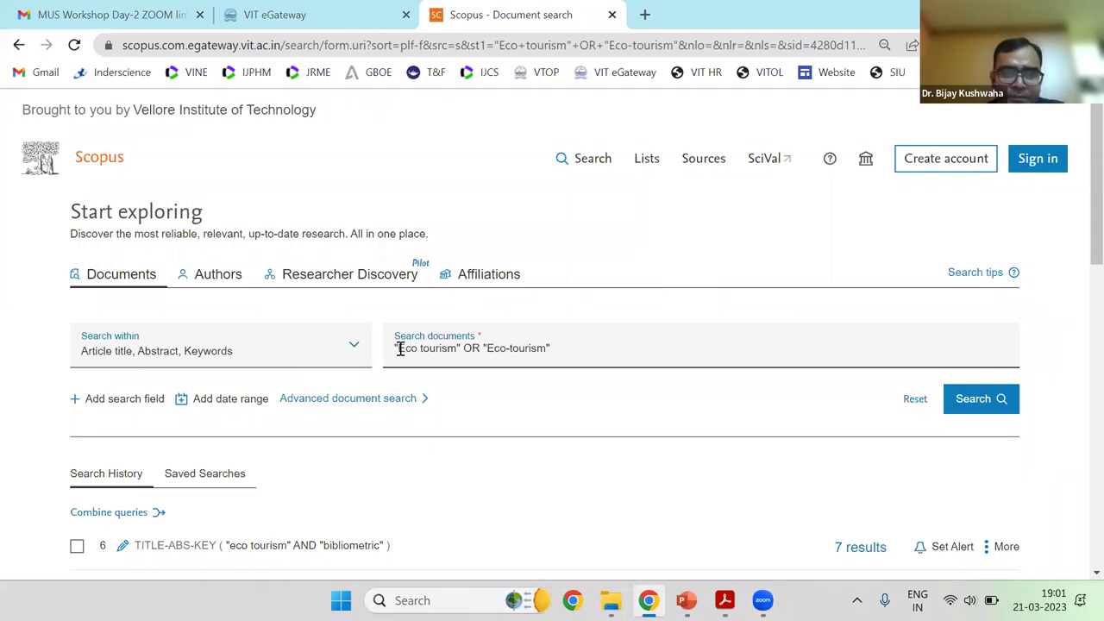
left_click_drag(538, 346, 396, 347)
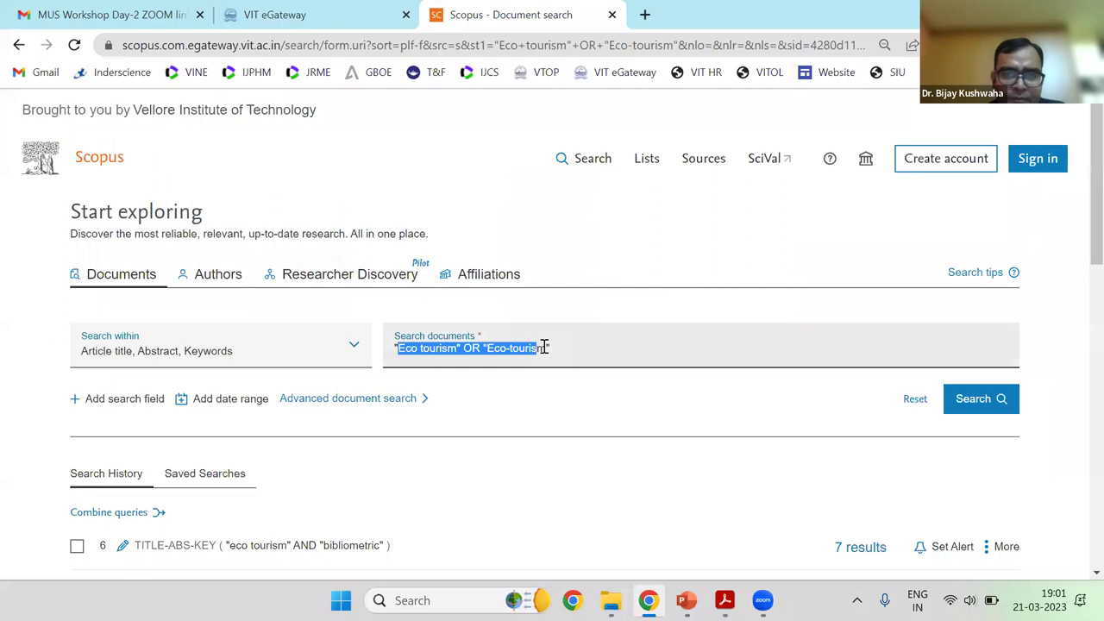
type("Behavioural finance")
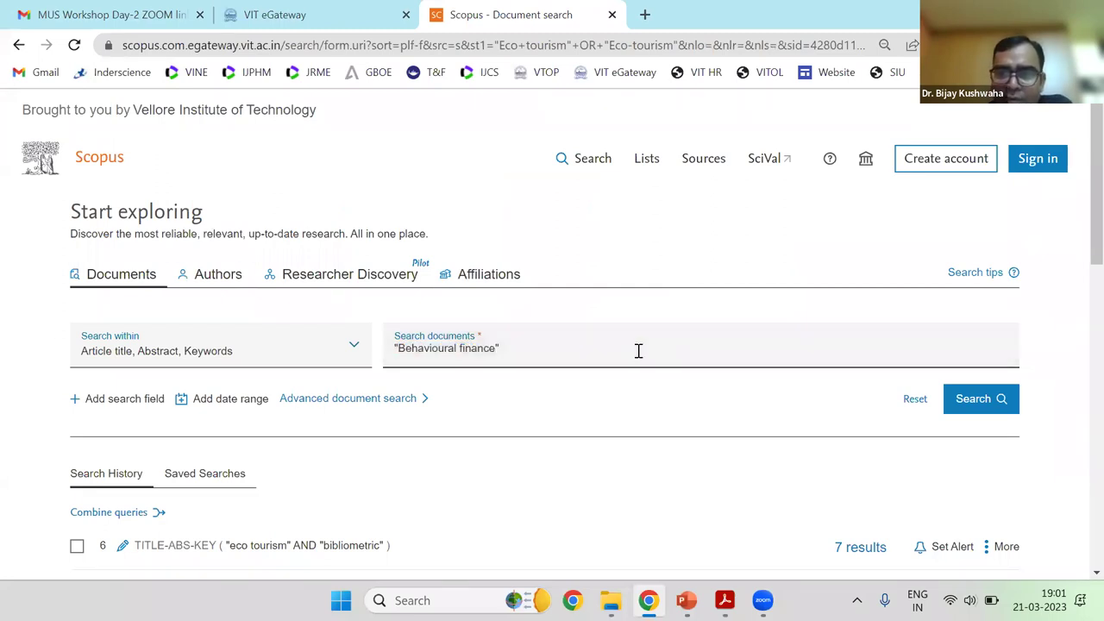
left_click(983, 400)
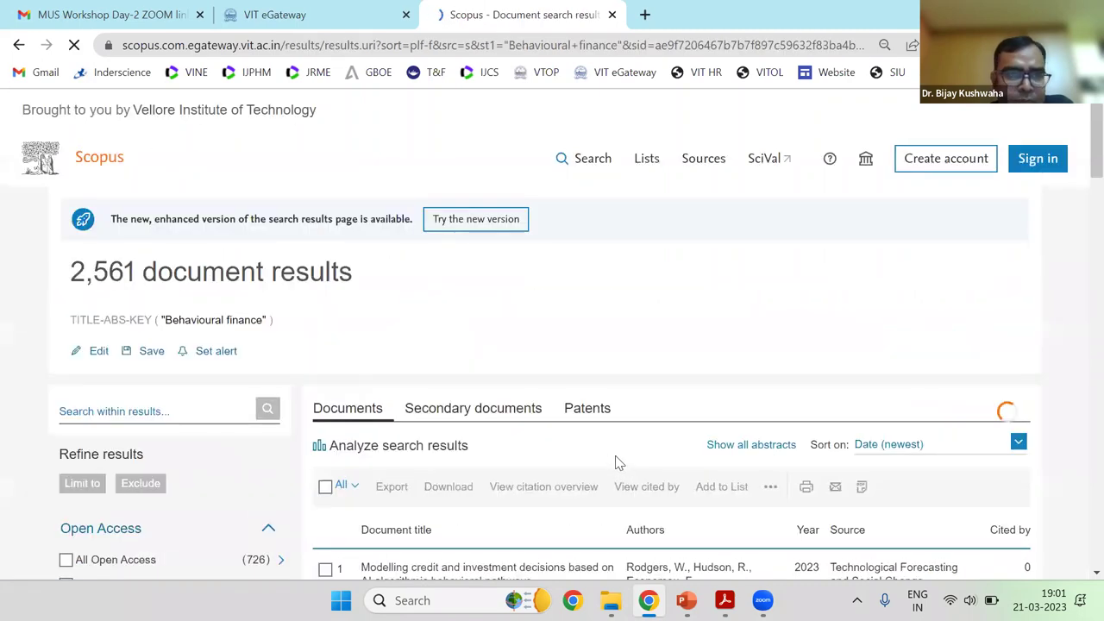
Edit the search query to "Behavioural finance" OR "Behavioral finance", adding the American spelling as an alternative quoted phrase
left_click(95, 354)
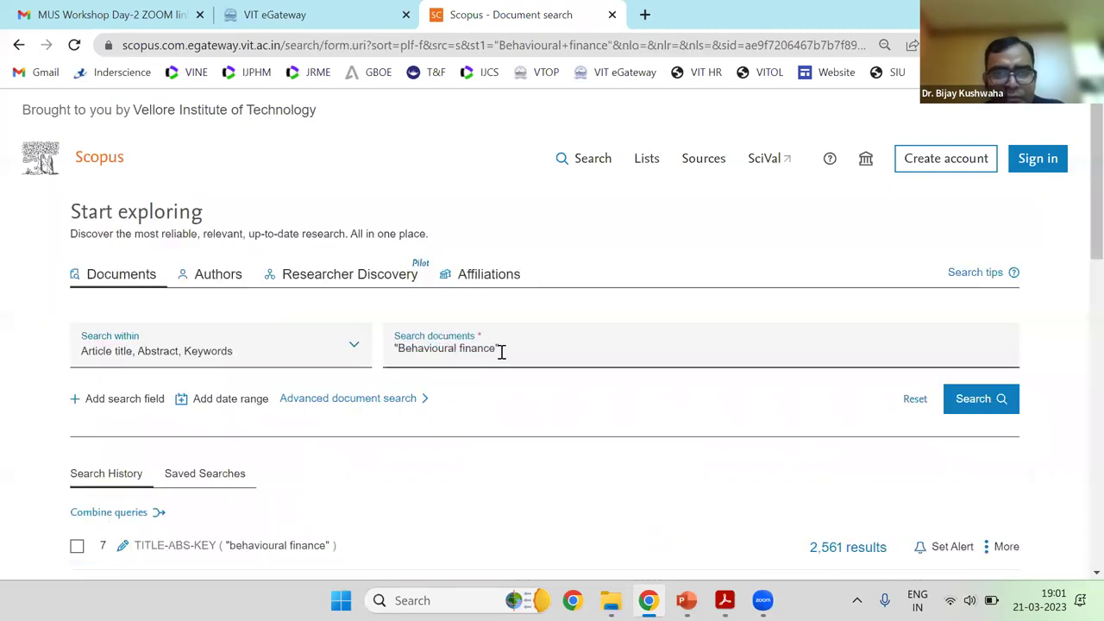
left_click_drag(501, 351, 378, 358)
key("ctrl+c")
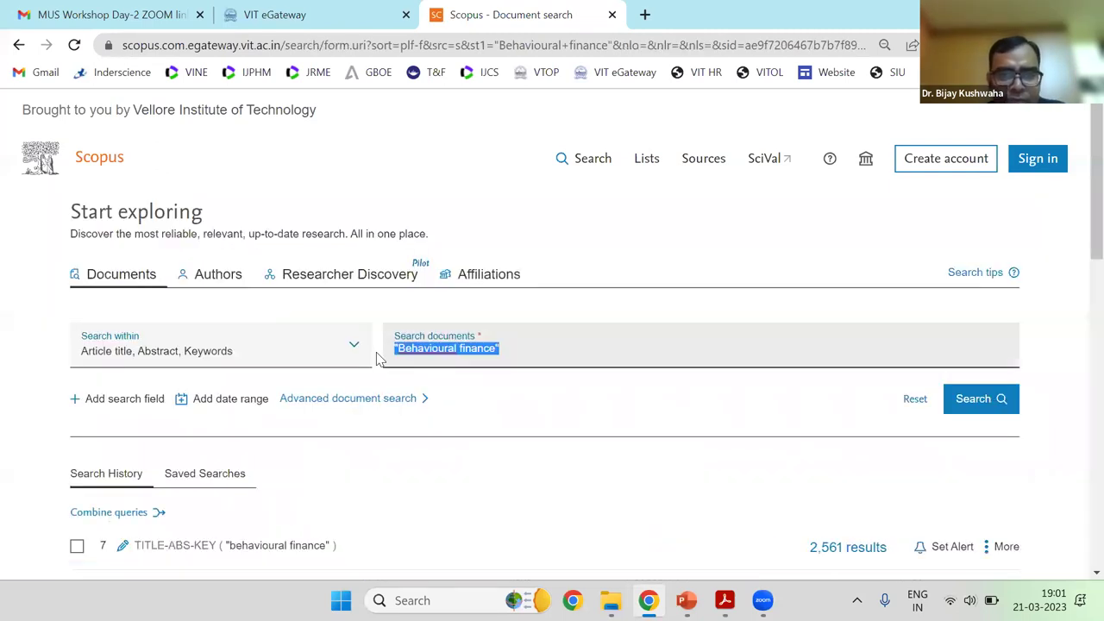
left_click(552, 357)
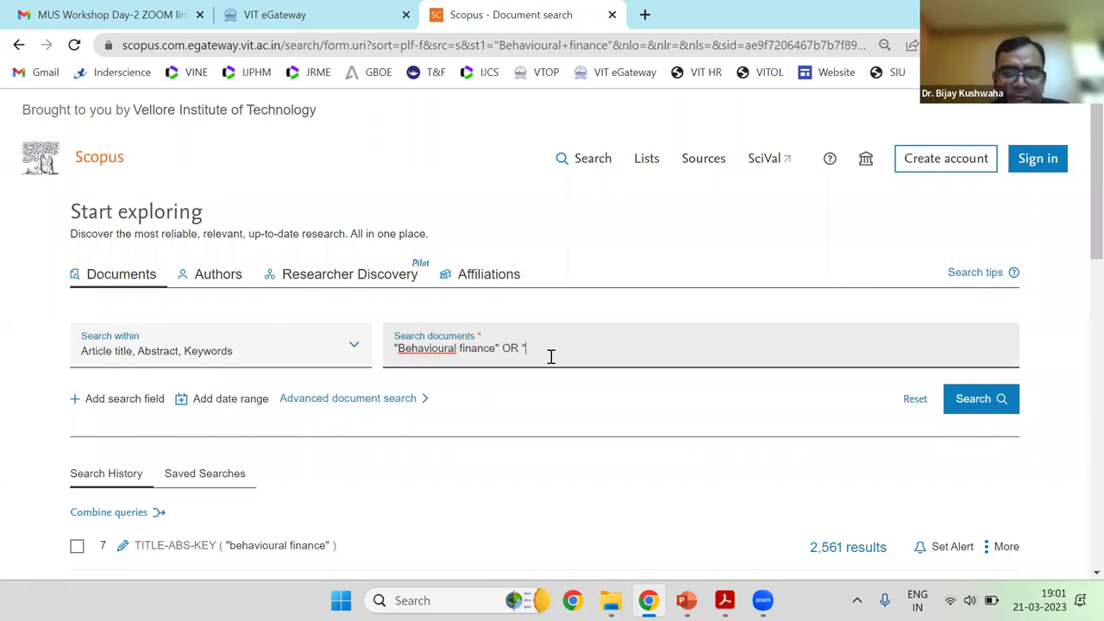
key("ctrl+v")
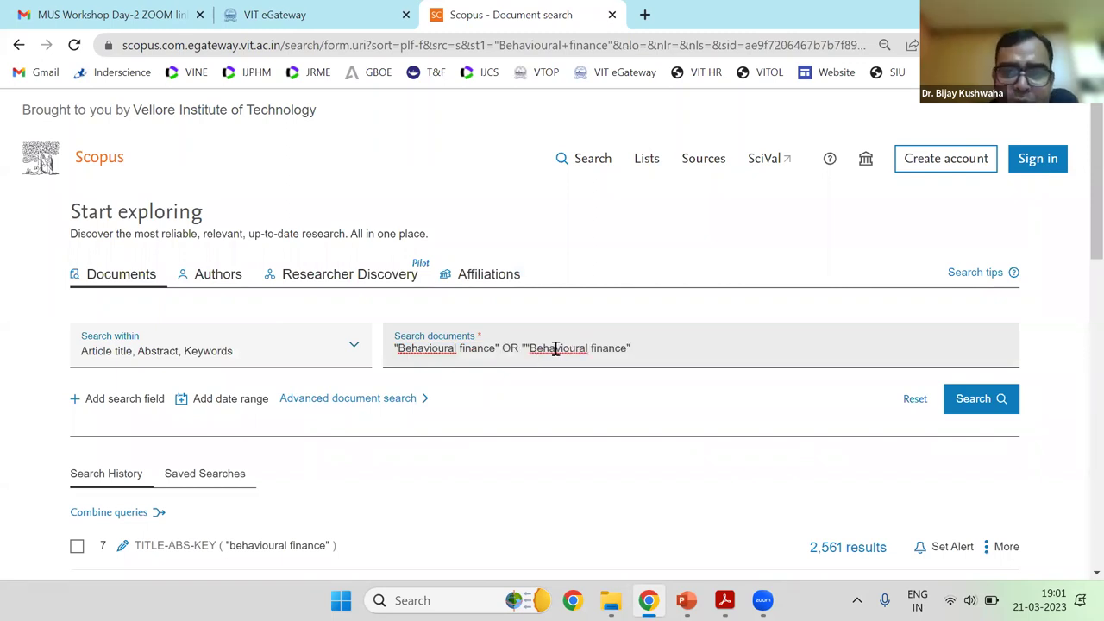
right_click(556, 348)
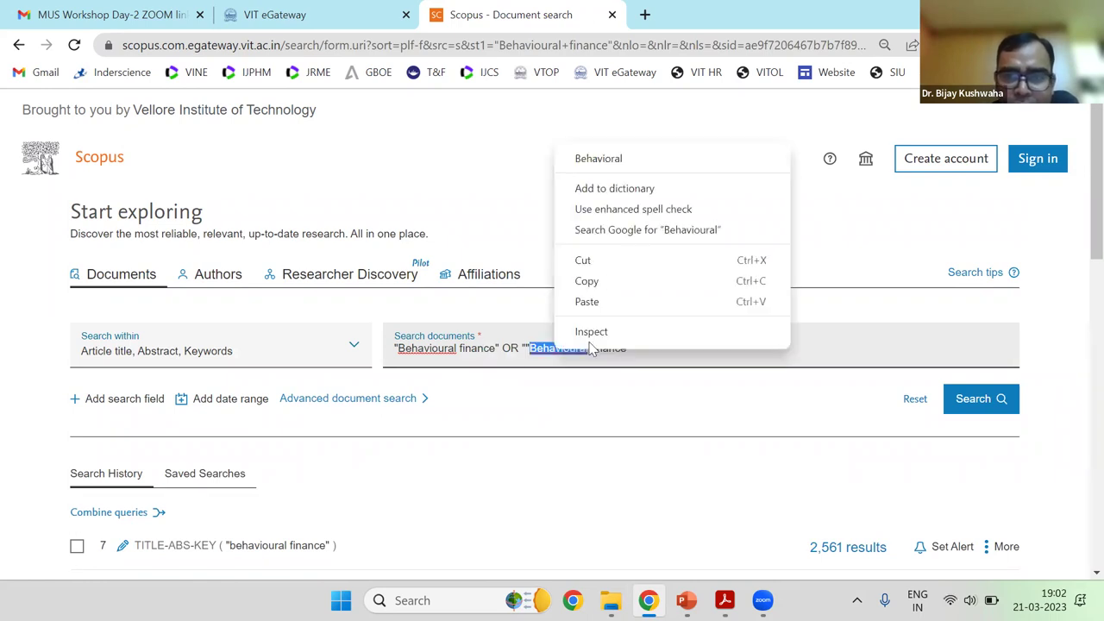
left_click(628, 164)
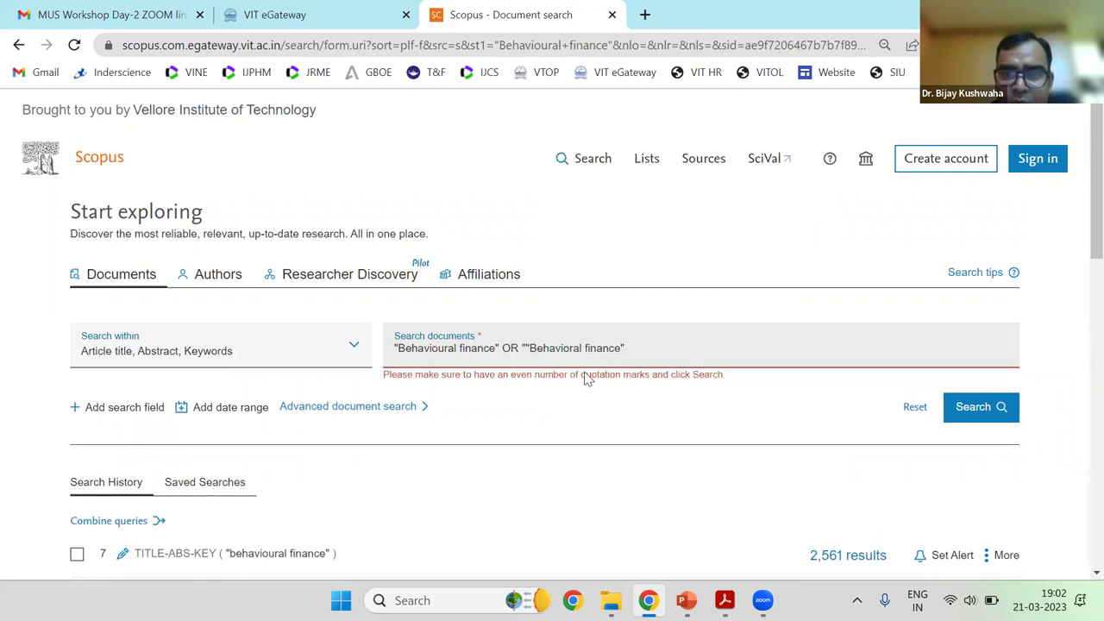
left_click(522, 347)
key("BackSpace")
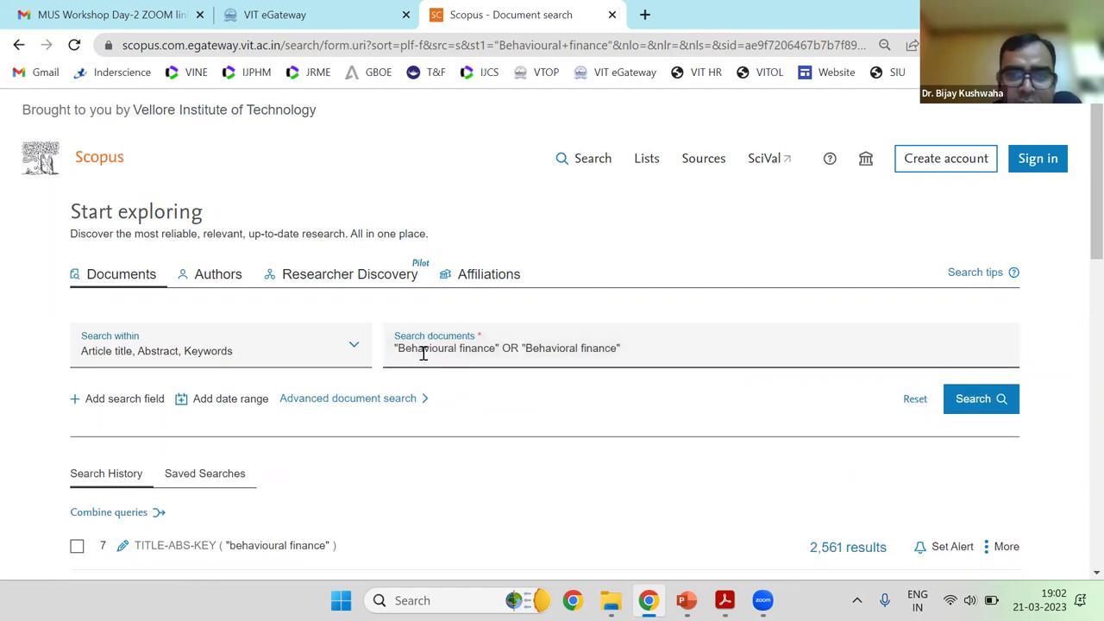
Compare the two spellings in the query and run the document search in article title, abstract and keywords
left_click_drag(402, 347, 481, 348)
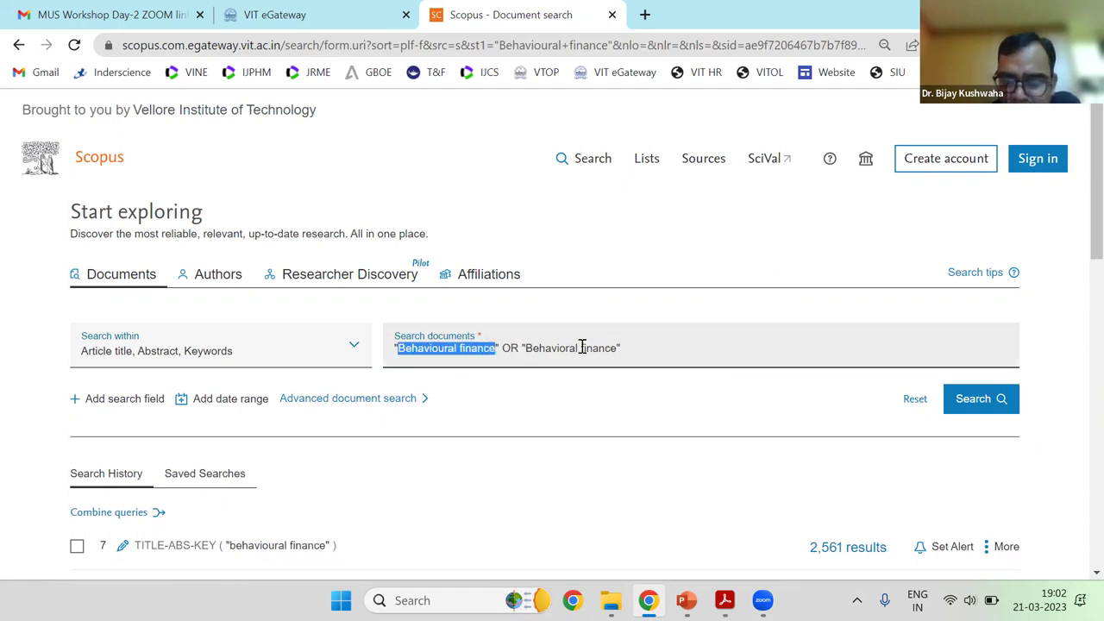
left_click(435, 354)
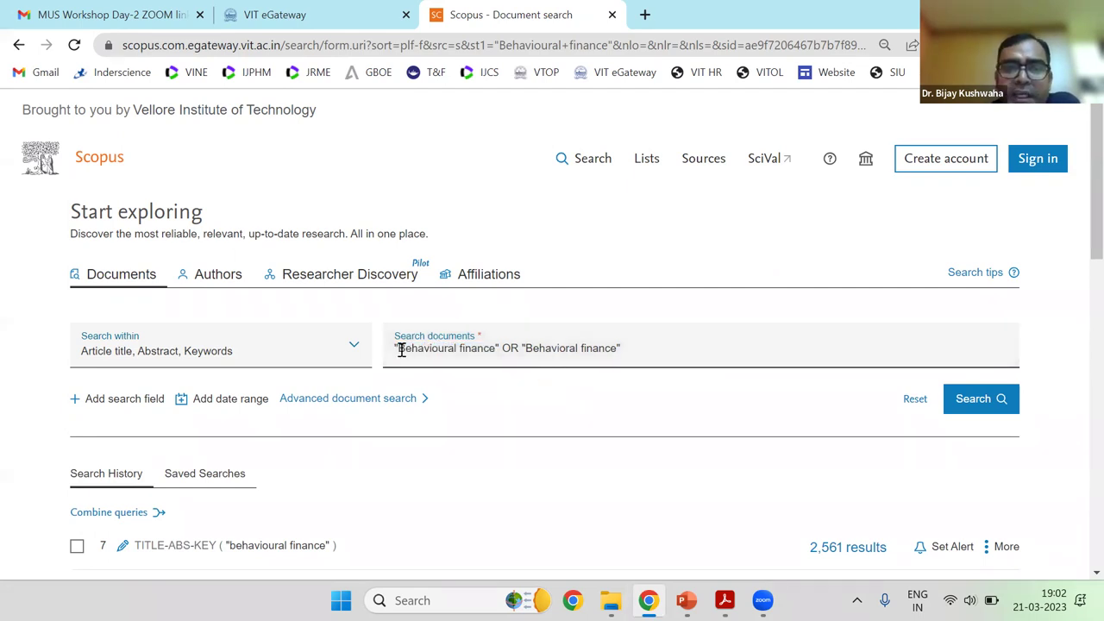
left_click_drag(400, 349, 459, 349)
left_click_drag(526, 349, 579, 348)
left_click(547, 405)
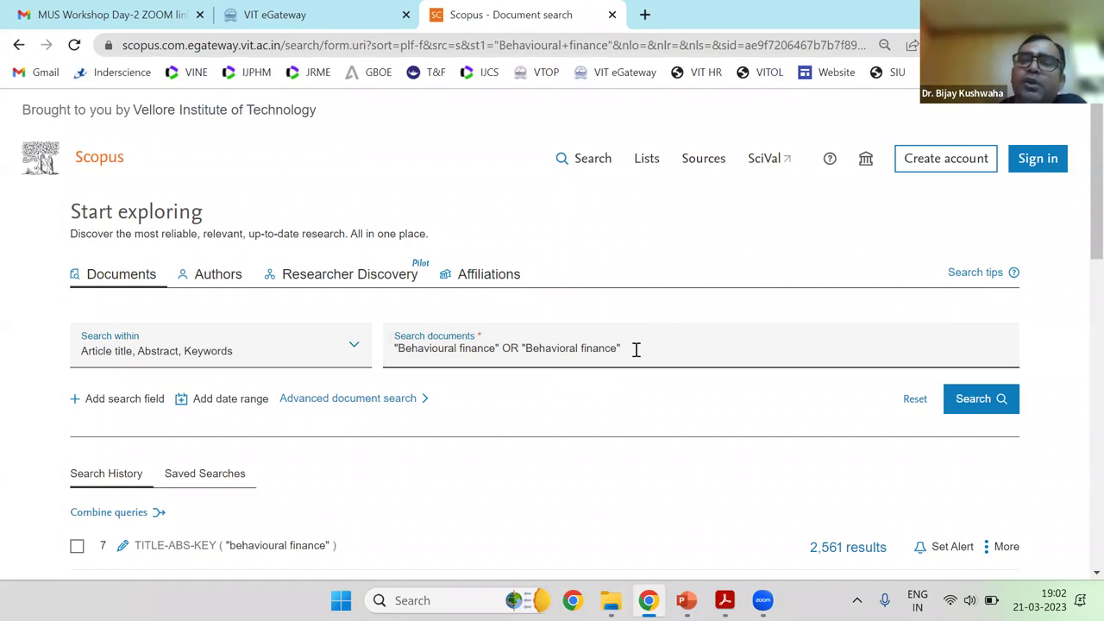
left_click(975, 397)
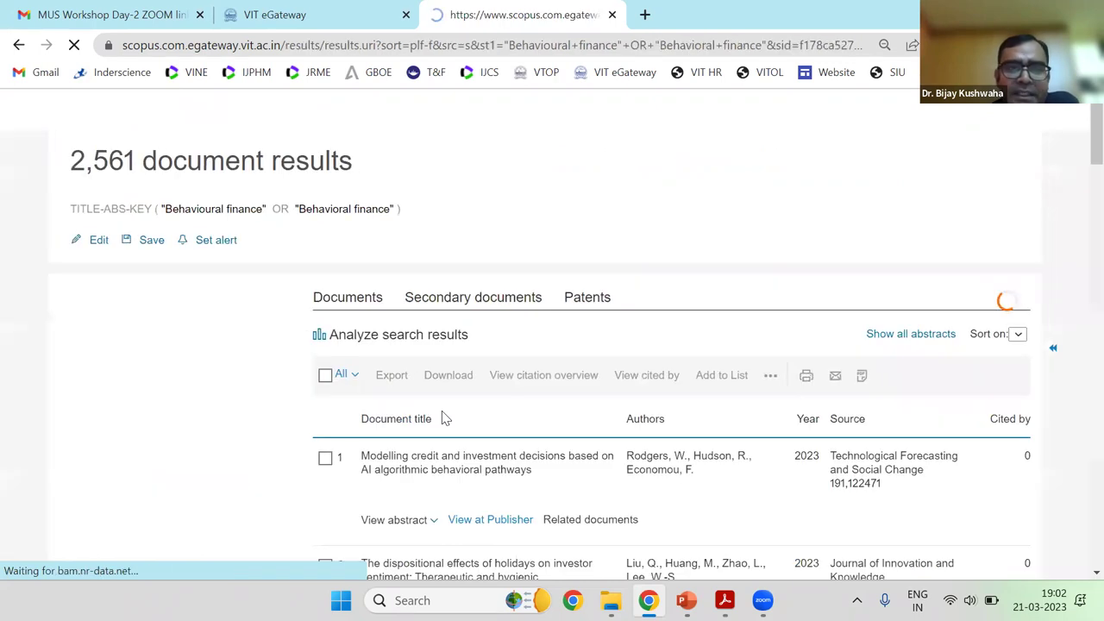
Compare the two behavioural finance queries in the search history and open the results of the one combining both spellings
left_click(595, 162)
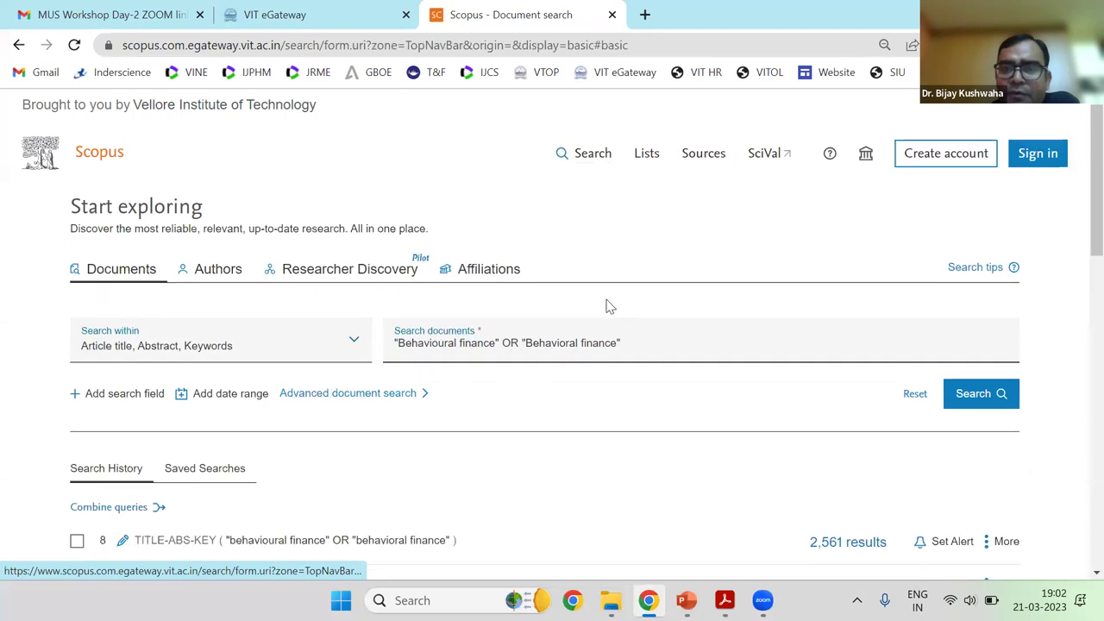
scroll(606, 305, "down", 5)
scroll(606, 305, "up", 3)
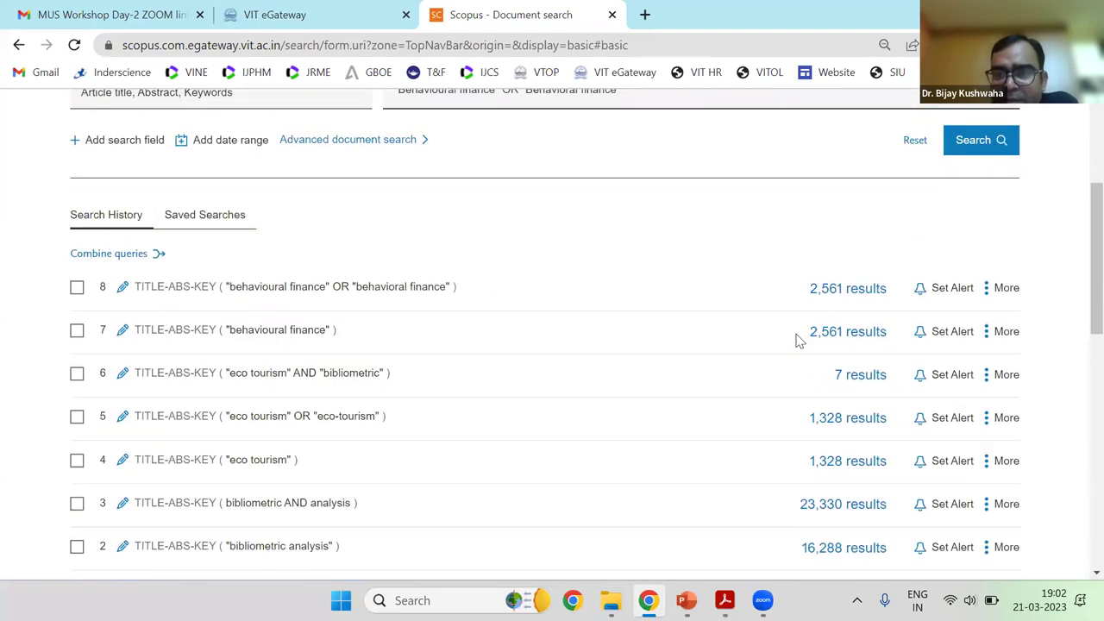
left_click(858, 293)
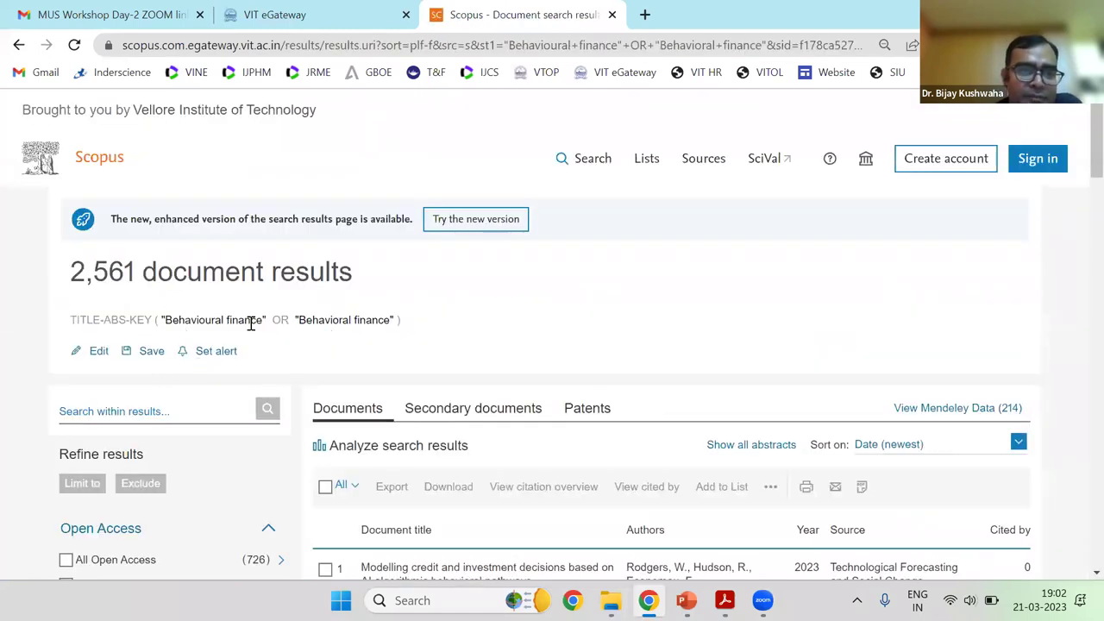
left_click_drag(166, 319, 224, 318)
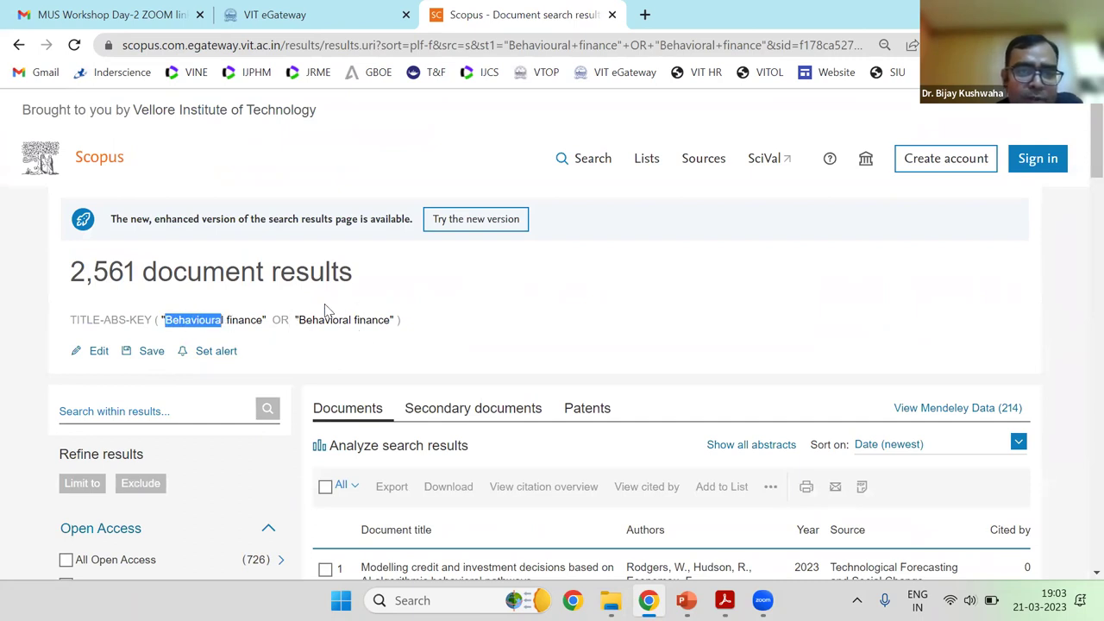
Extend the two-spelling query with AND "Bibliometric" and run the document search
left_click(99, 354)
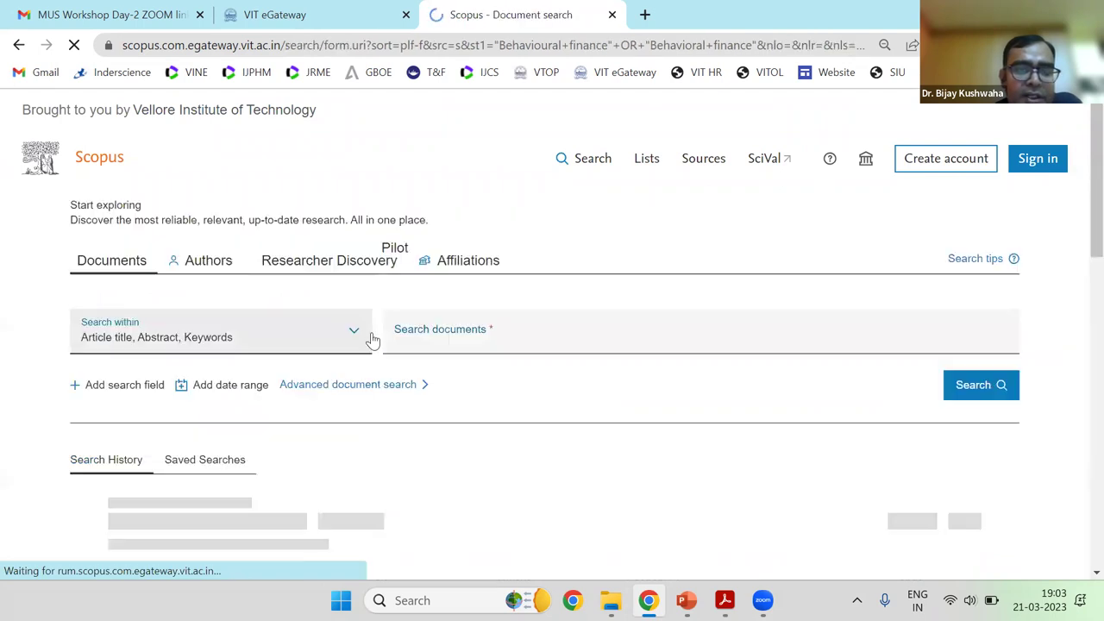
left_click(633, 350)
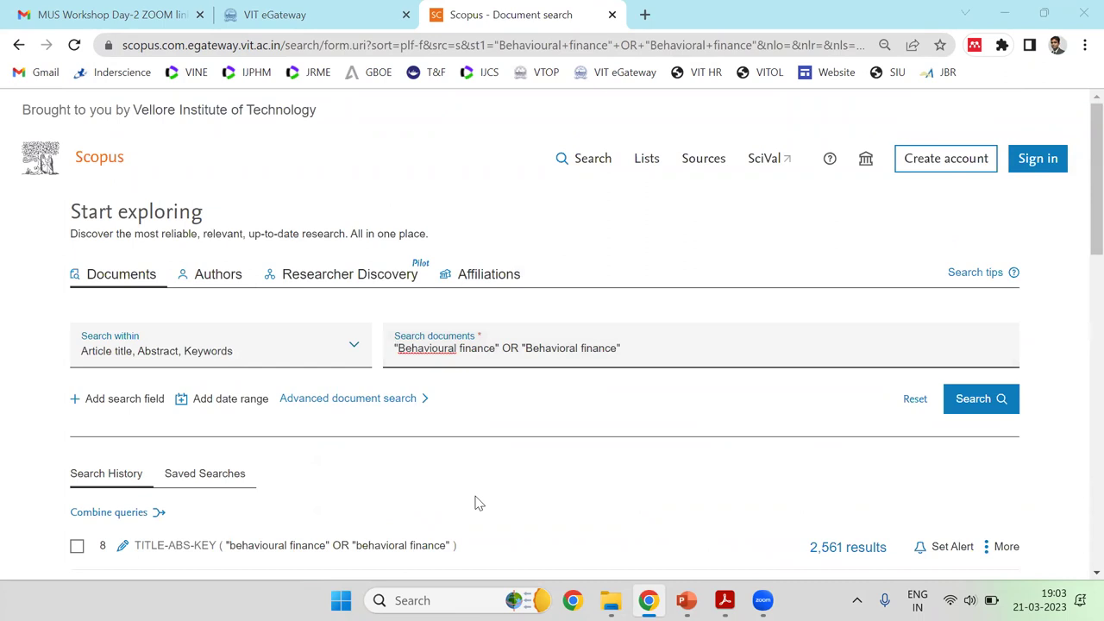
left_click(676, 347)
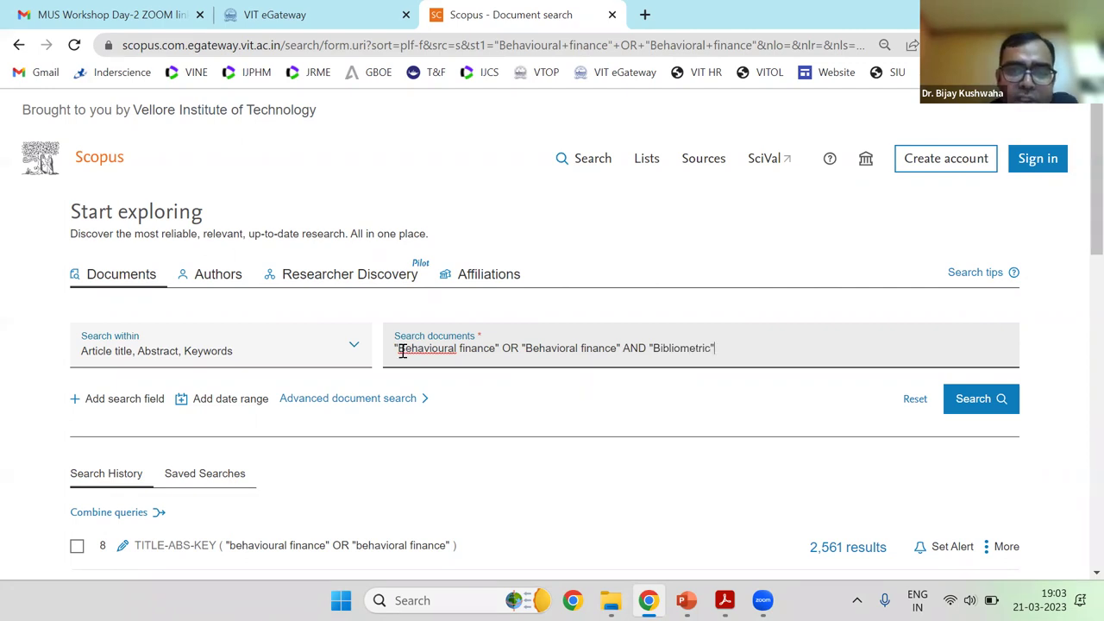
left_click_drag(395, 348, 712, 347)
left_click(650, 349)
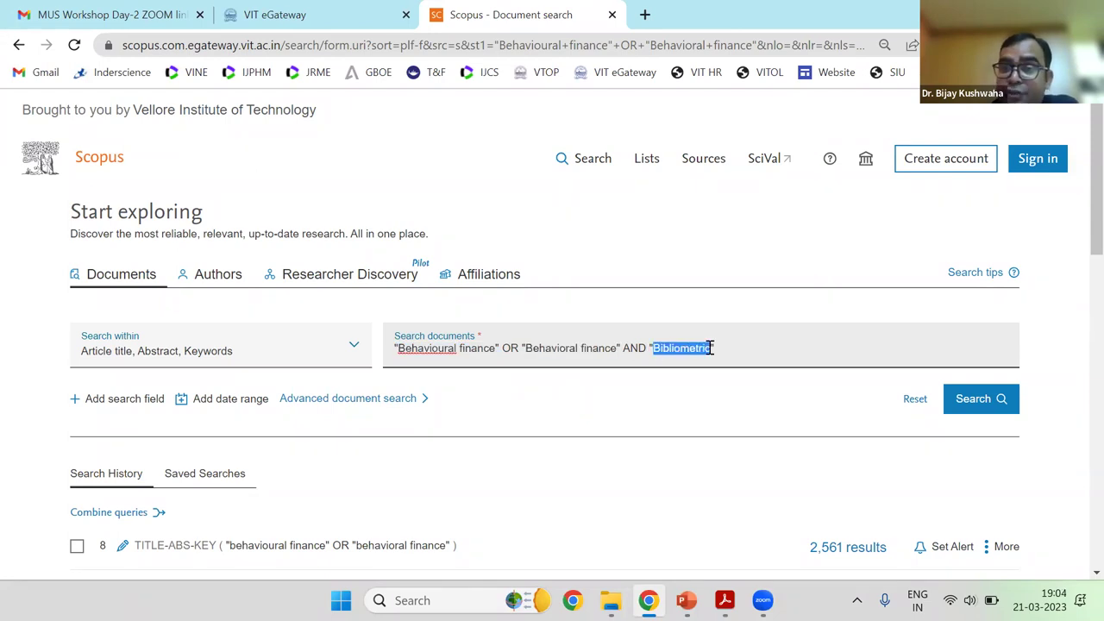
left_click(628, 418)
left_click(979, 407)
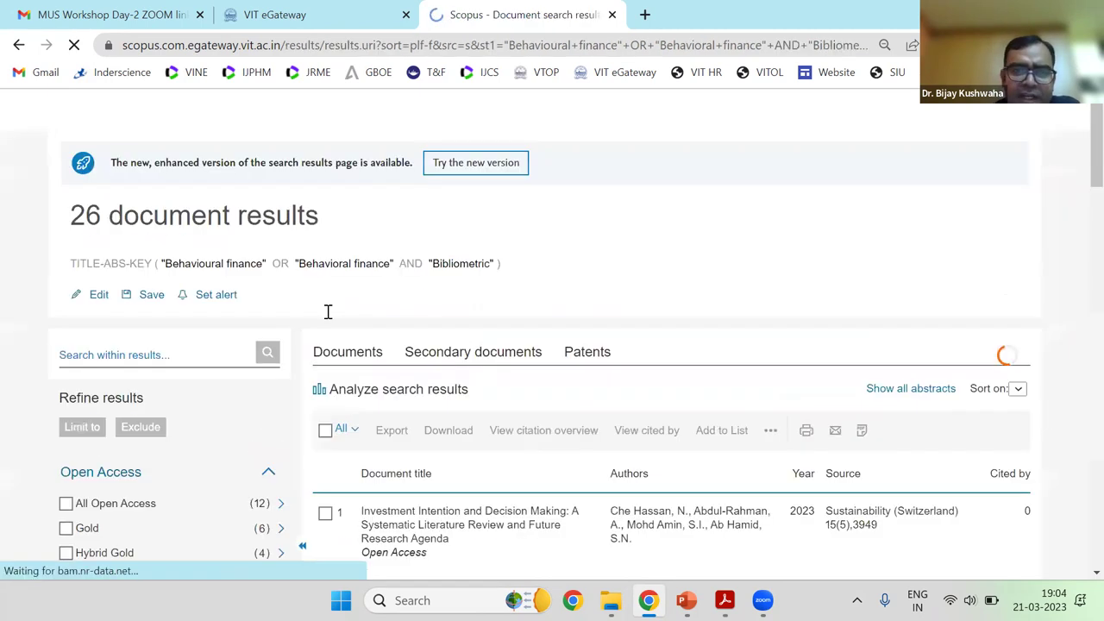
Look through the result list for titles of existing bibliometric reviews on behavioural finance, checking the result total and article 5's topic
double_click(91, 277)
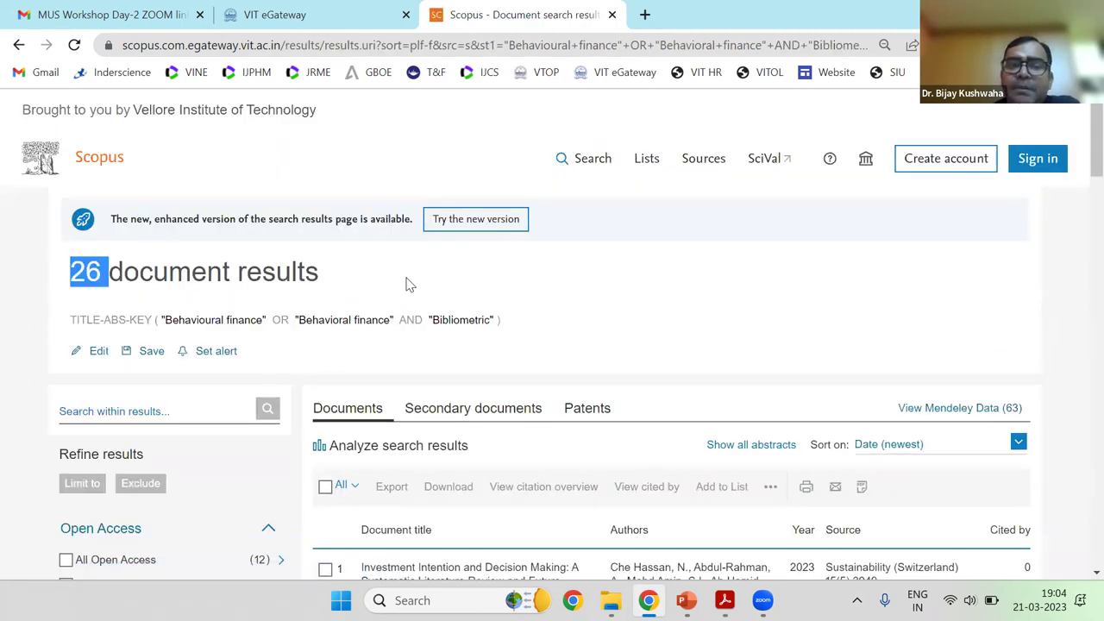
scroll(409, 285, "down", 4)
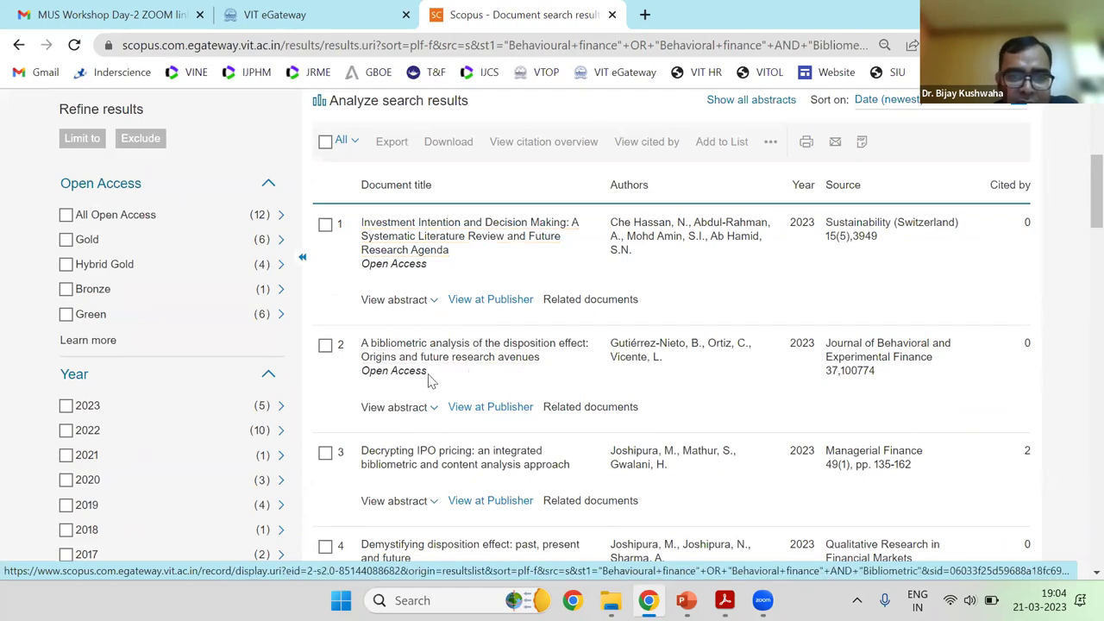
scroll(502, 358, "down", 2)
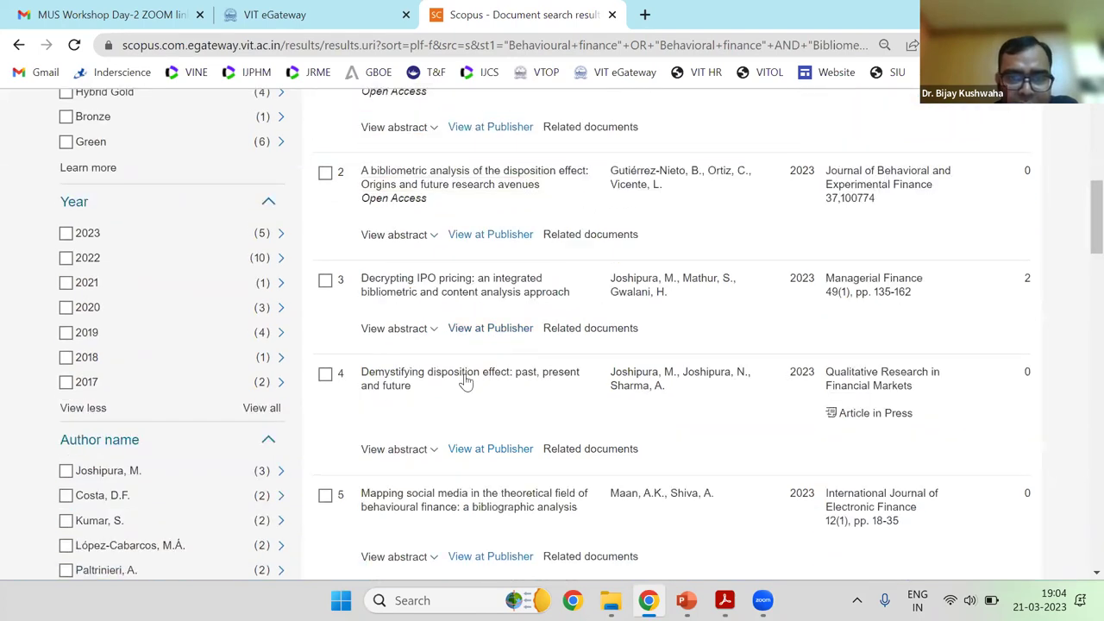
scroll(448, 401, "down", 2)
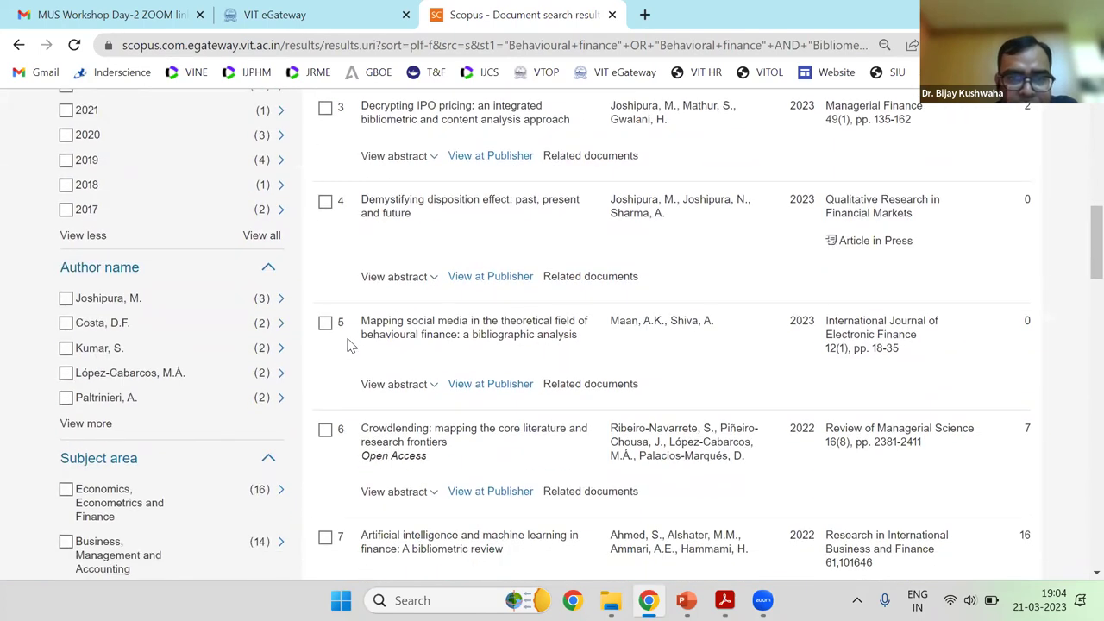
left_click_drag(357, 341, 457, 337)
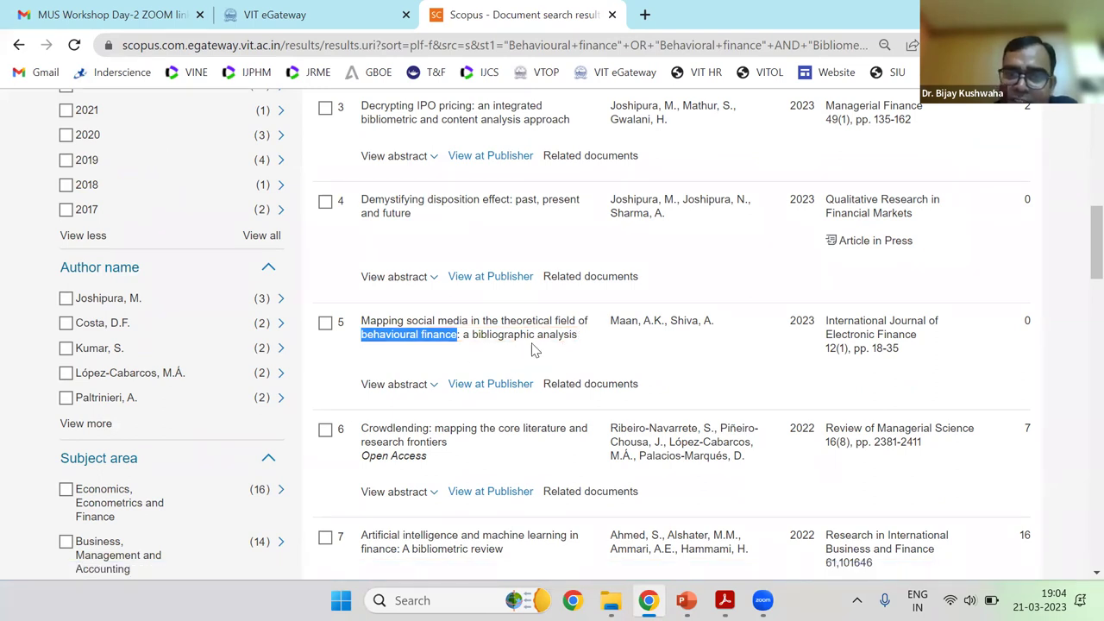
scroll(532, 349, "down", 1)
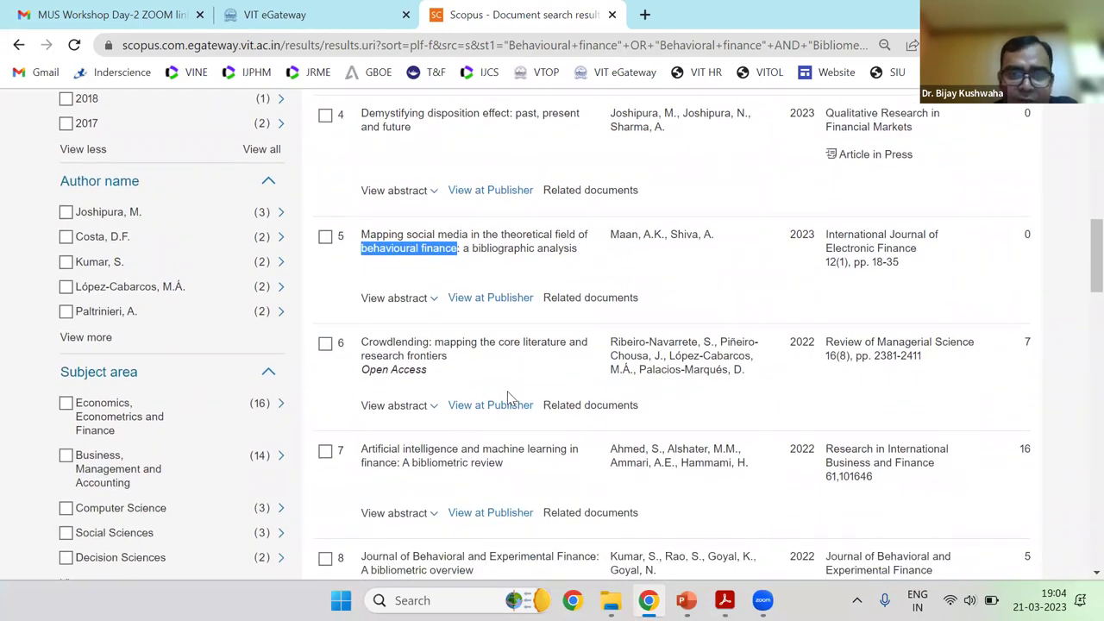
scroll(510, 394, "down", 2)
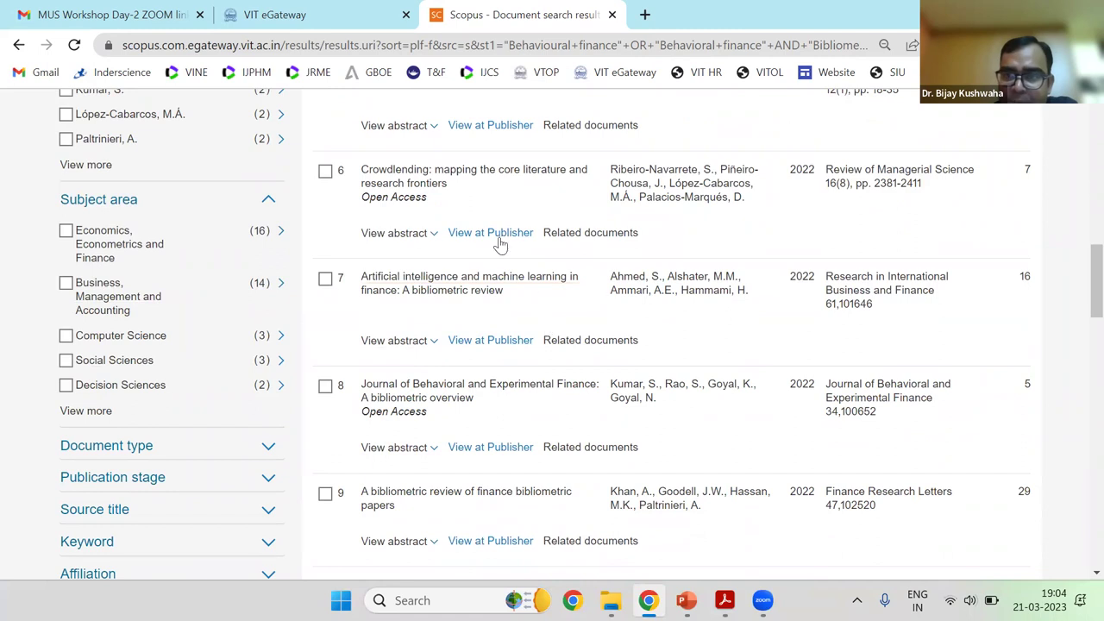
scroll(384, 345, "down", 1)
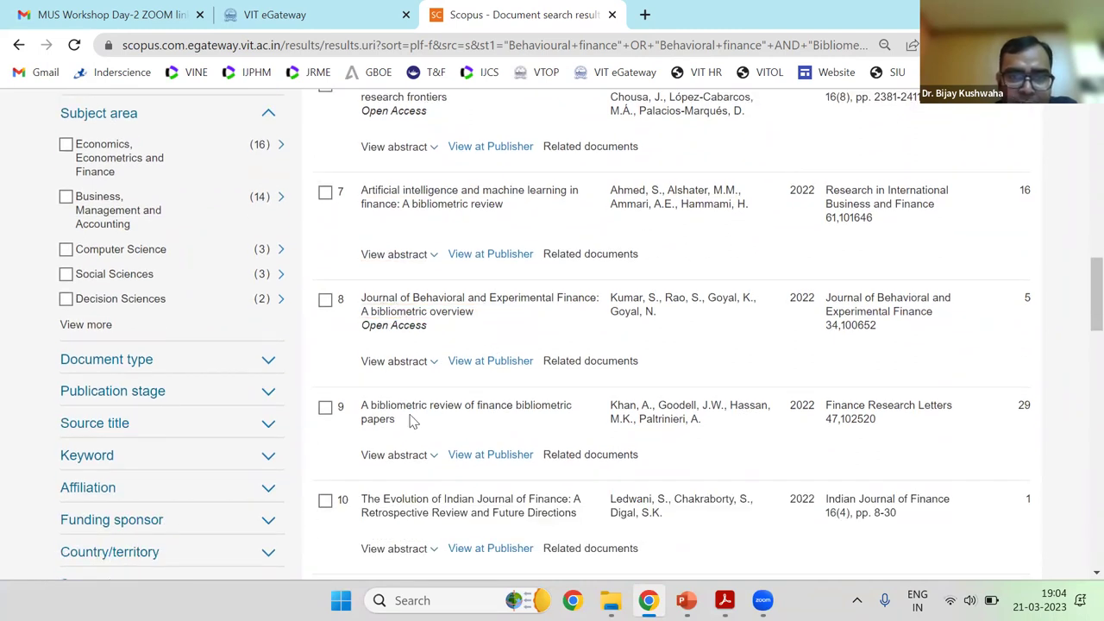
scroll(434, 418, "down", 1)
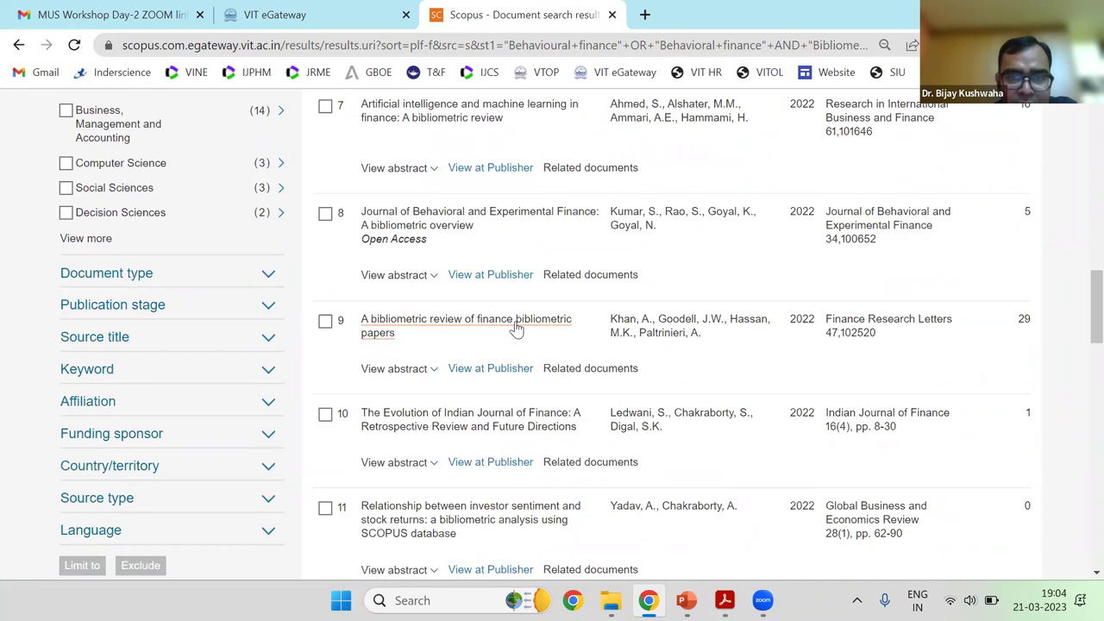
scroll(571, 327, "down", 2)
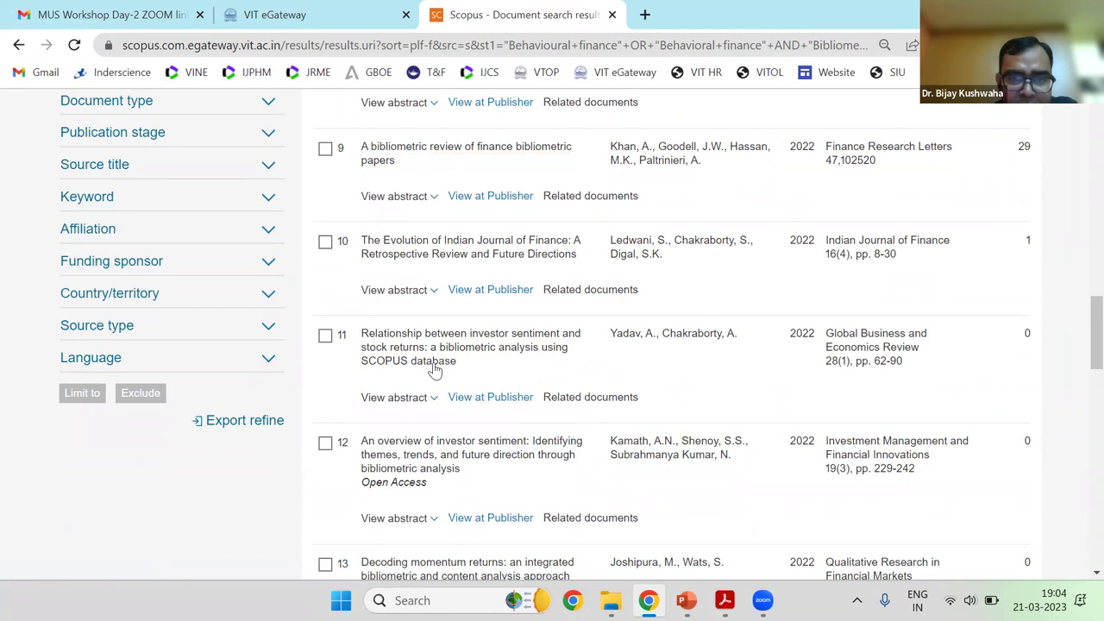
scroll(507, 368, "down", 2)
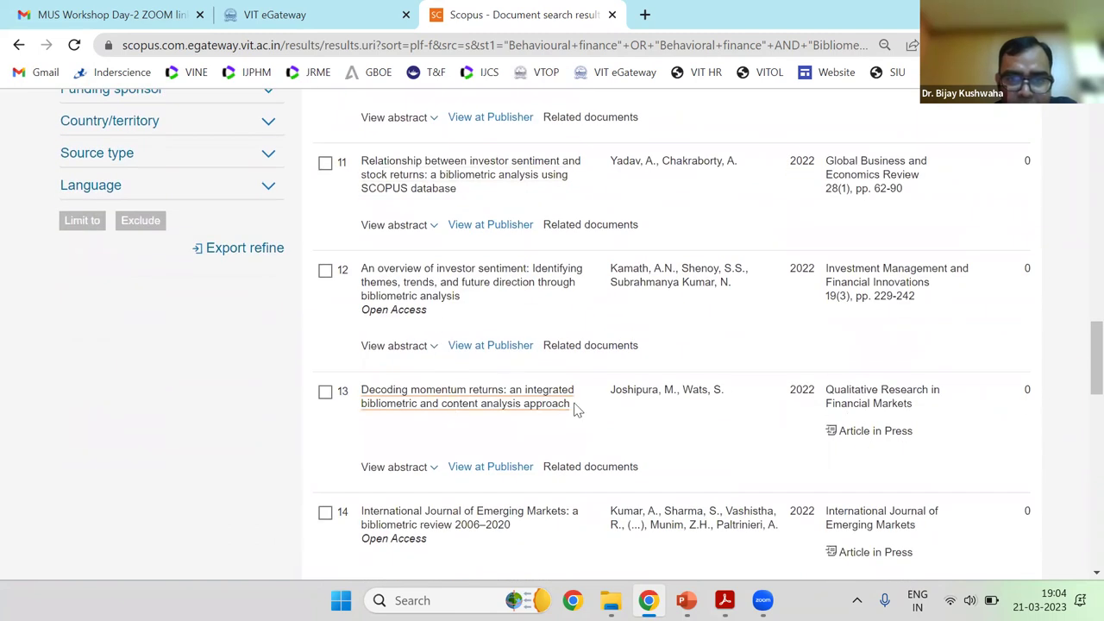
scroll(575, 431, "down", 2)
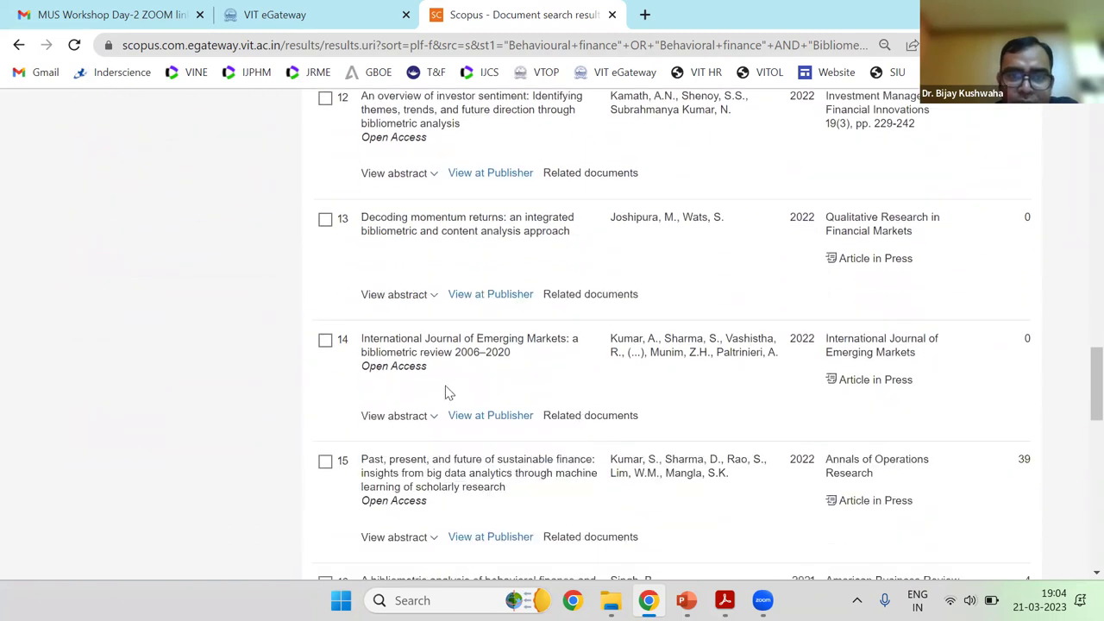
Expand and read the abstract of "Past, present, and future of sustainable finance" in the result list
scroll(457, 370, "down", 1)
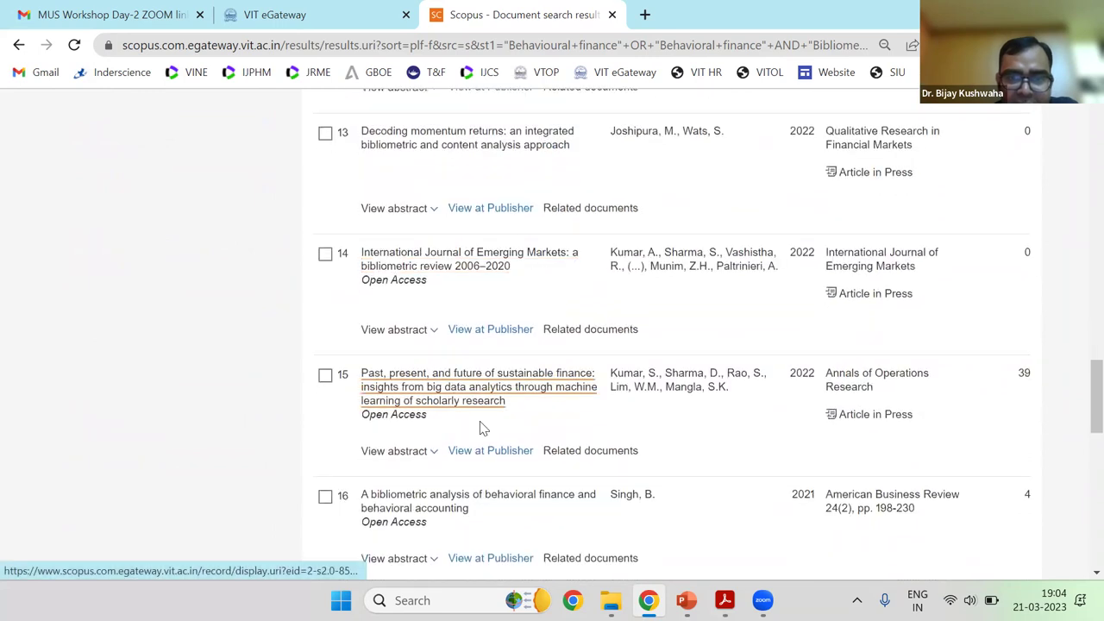
left_click(436, 451)
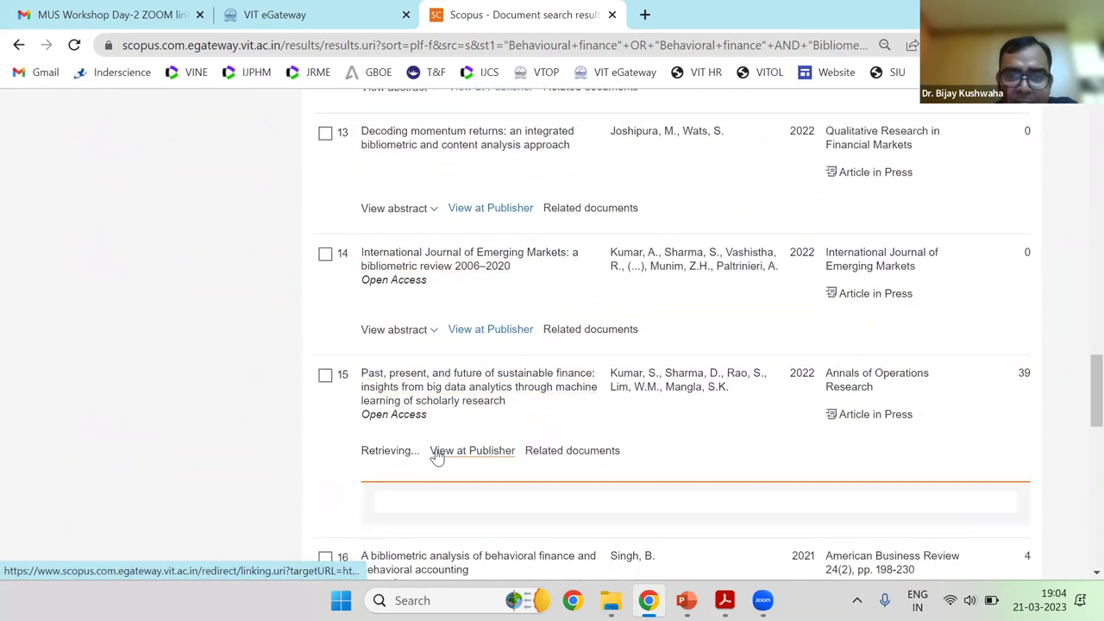
scroll(565, 389, "down", 2)
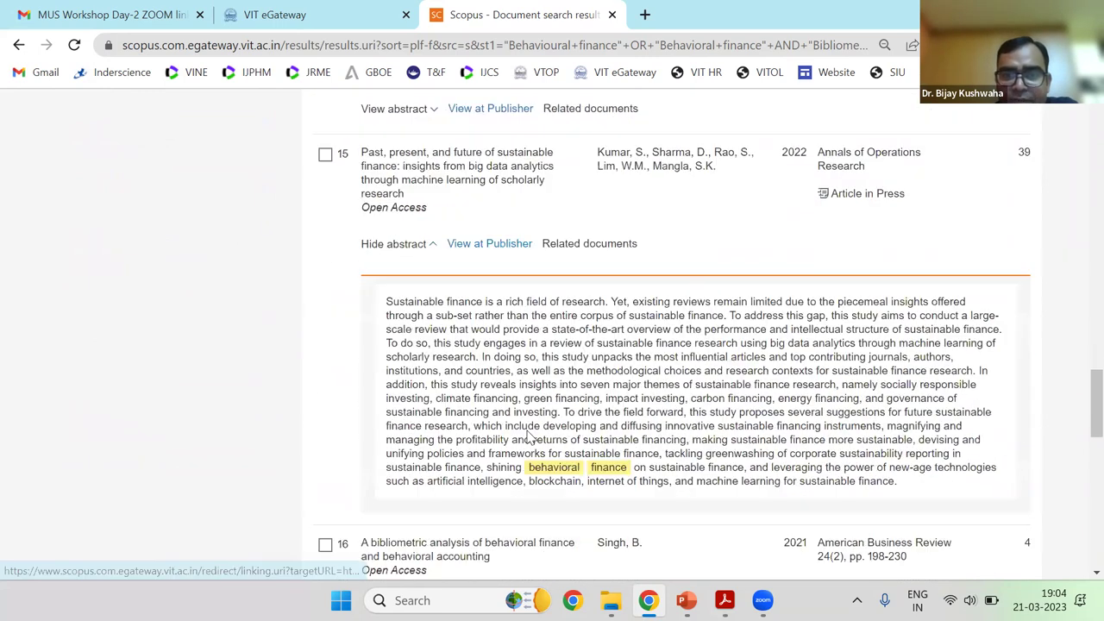
Locate the phrase "behavioral finance" in the abstract of article 15 and collapse that abstract
scroll(581, 428, "down", 1)
left_click_drag(527, 429, 626, 429)
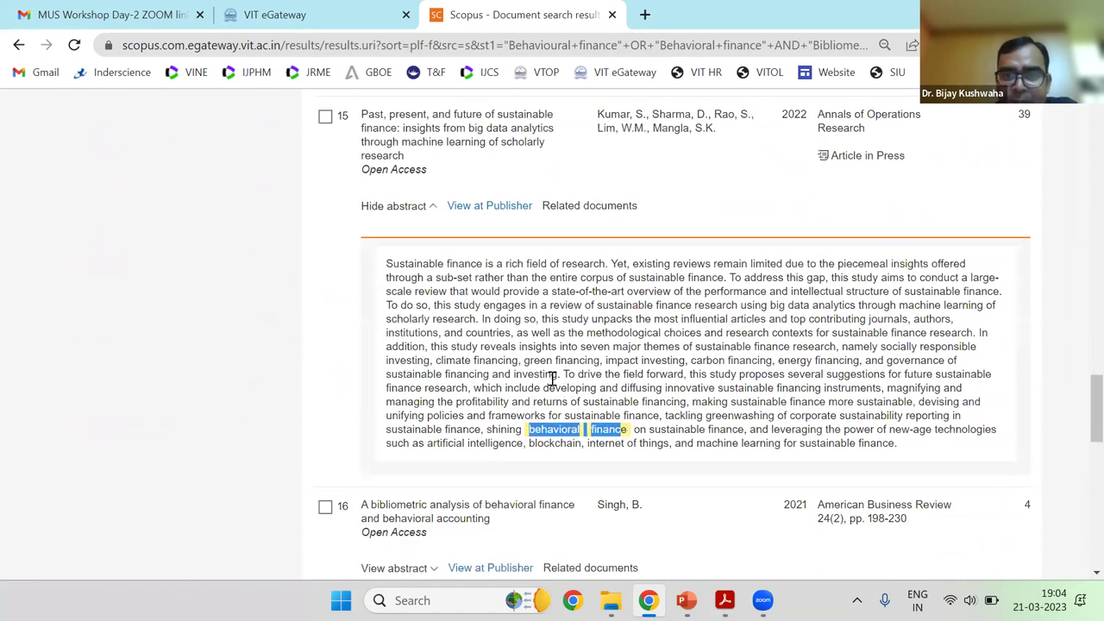
scroll(552, 379, "up", 2)
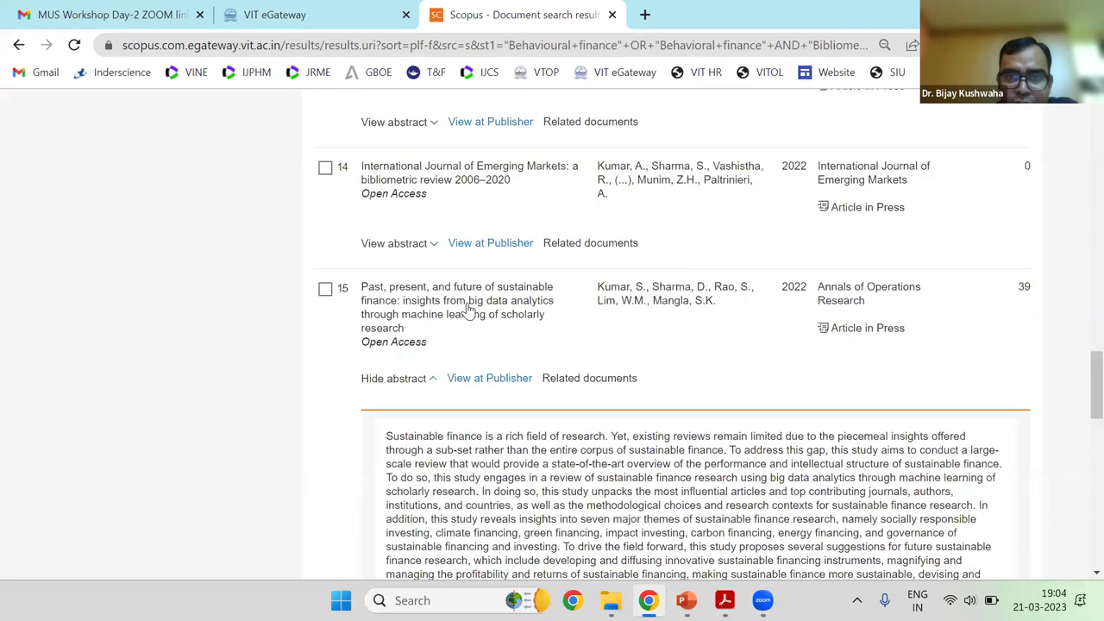
left_click(440, 384)
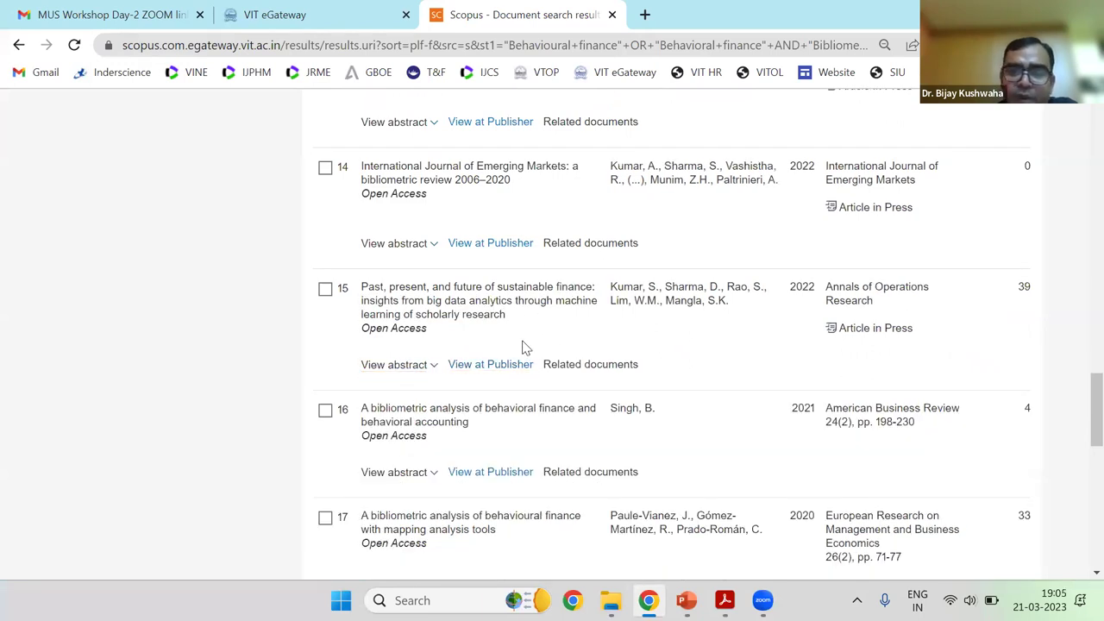
Examine the title and publication year of article 16, "A bibliometric analysis of behavioral finance and behavioral accounting", and the neighbouring entries
left_click_drag(487, 411, 505, 456)
left_click(491, 423)
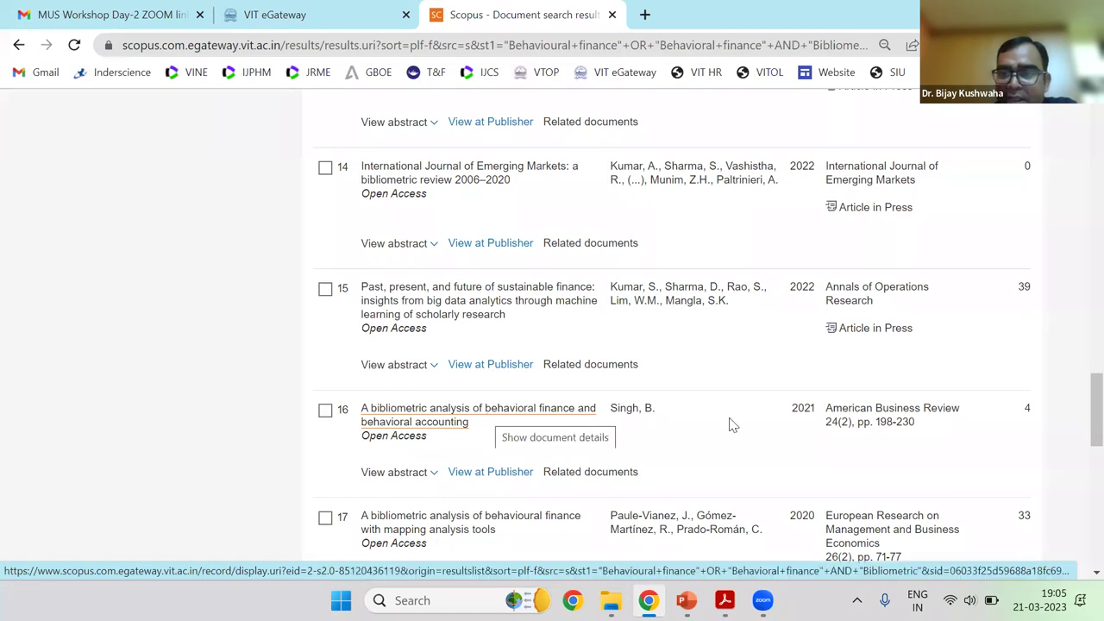
left_click_drag(483, 433, 362, 411)
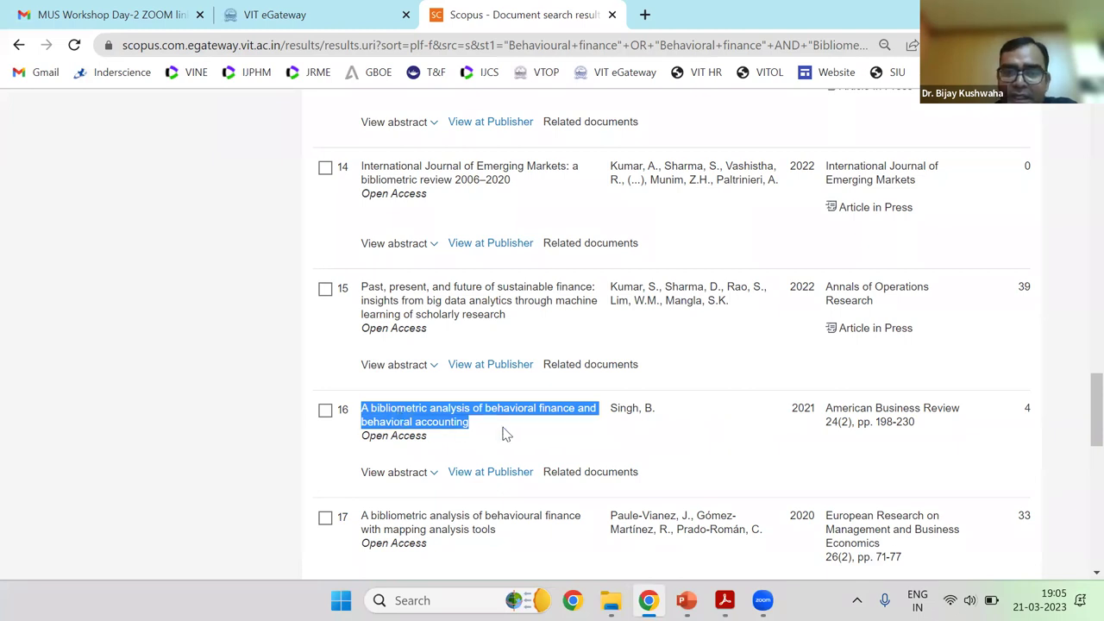
scroll(507, 437, "down", 3)
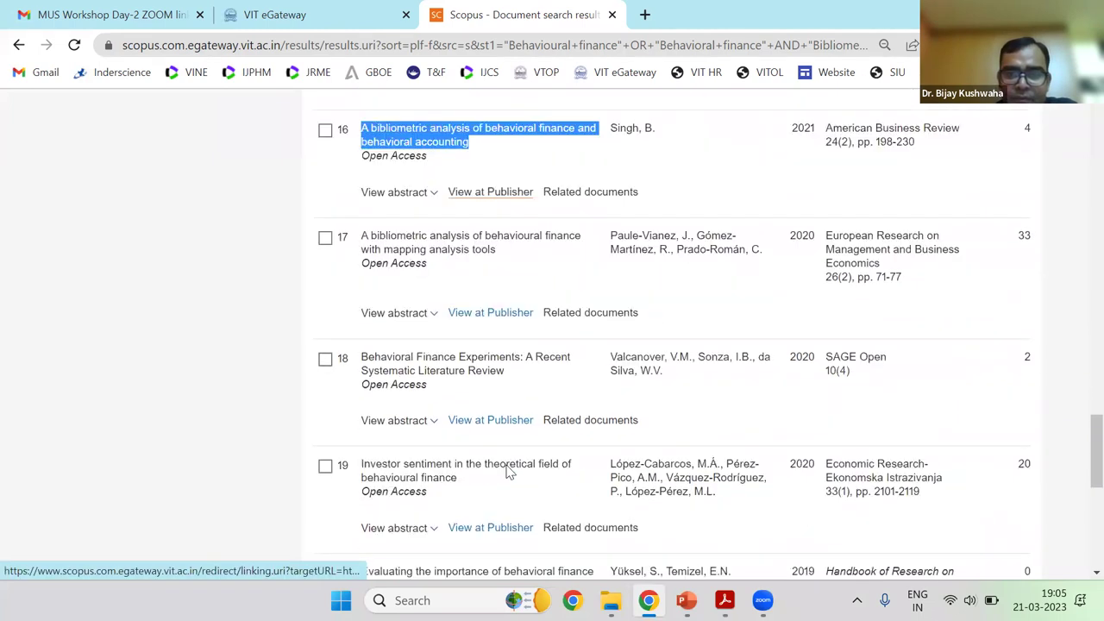
scroll(507, 470, "up", 2)
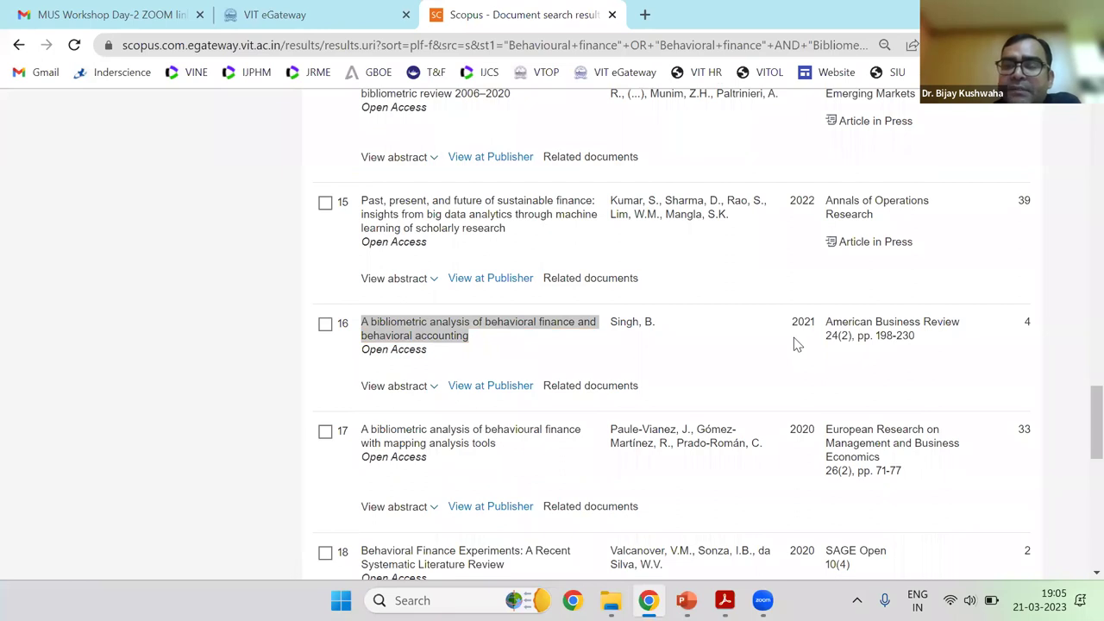
Reopen the behavioural finance query for editing and replace its whole text with "SME" in quotation marks
scroll(443, 301, "up", 9)
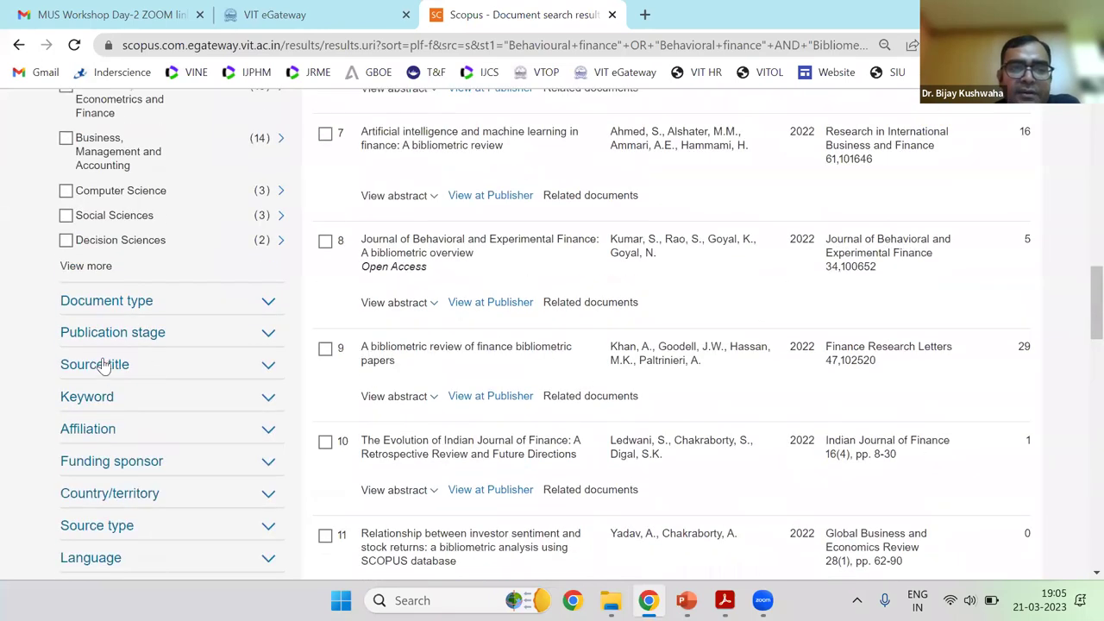
scroll(210, 325, "up", 7)
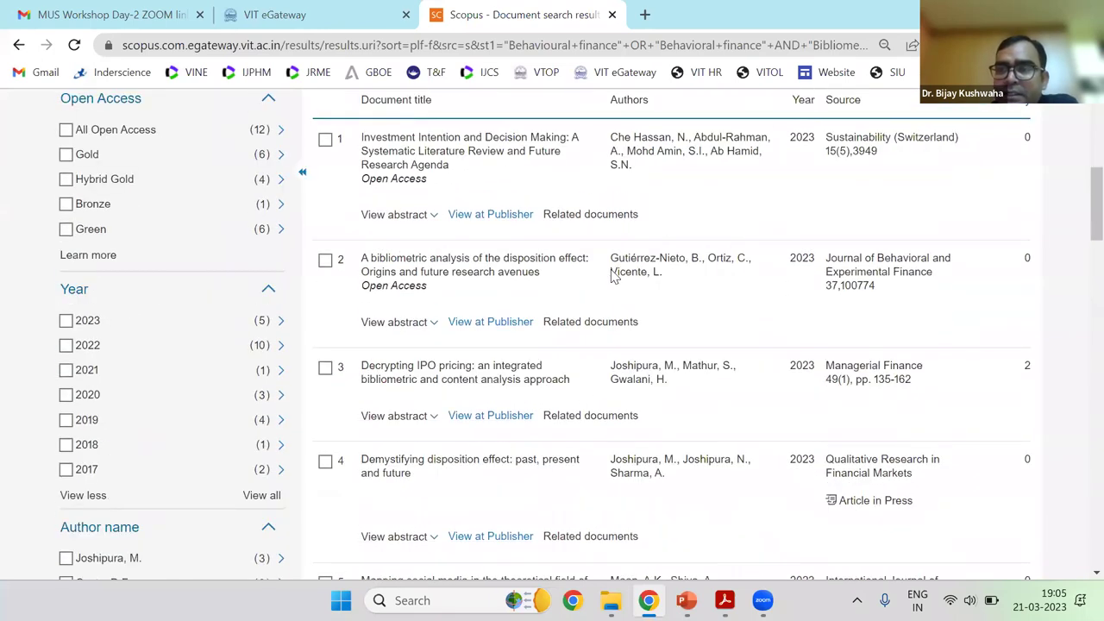
scroll(614, 276, "up", 5)
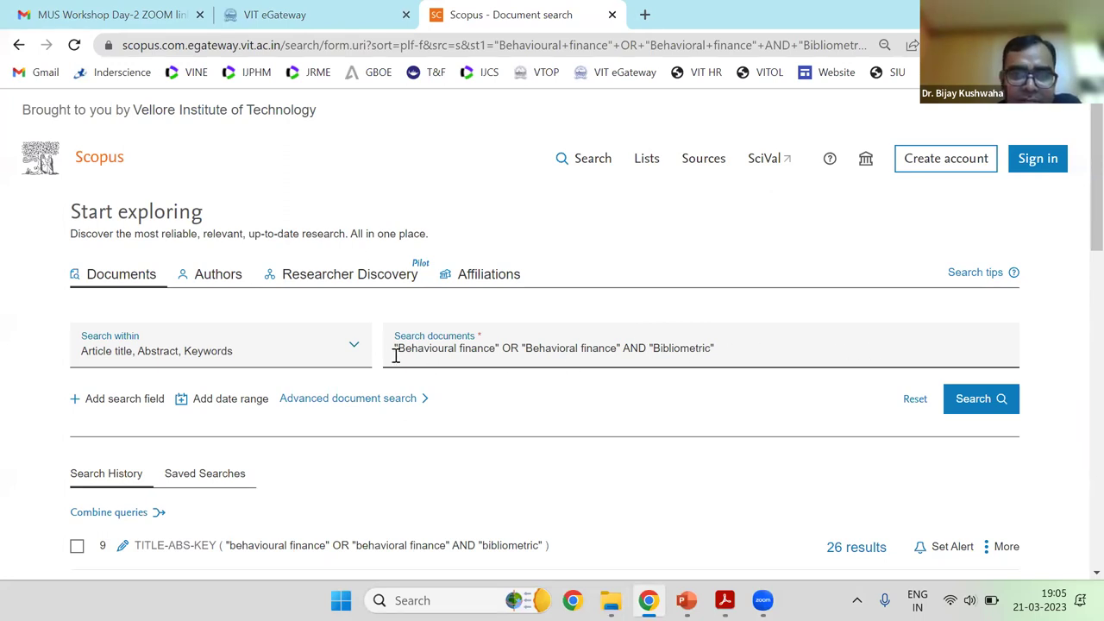
left_click_drag(393, 348, 623, 348)
left_click(515, 346)
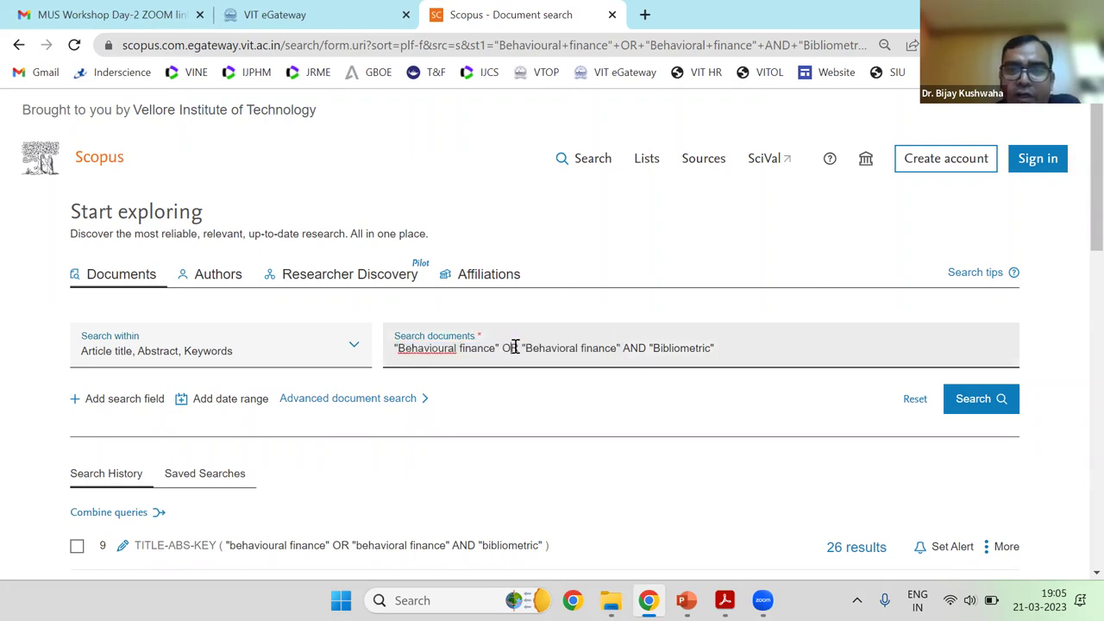
left_click_drag(721, 348, 392, 360)
type("SHE")
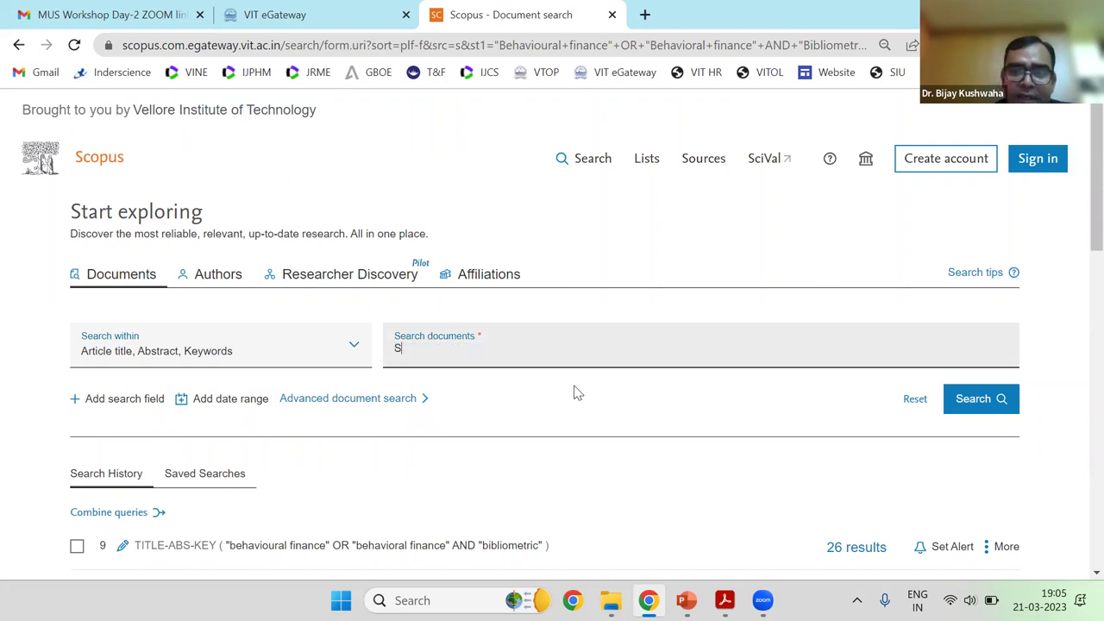
key("BackSpace")
key("BackSpace")
key("BackSpace")
type("\"")
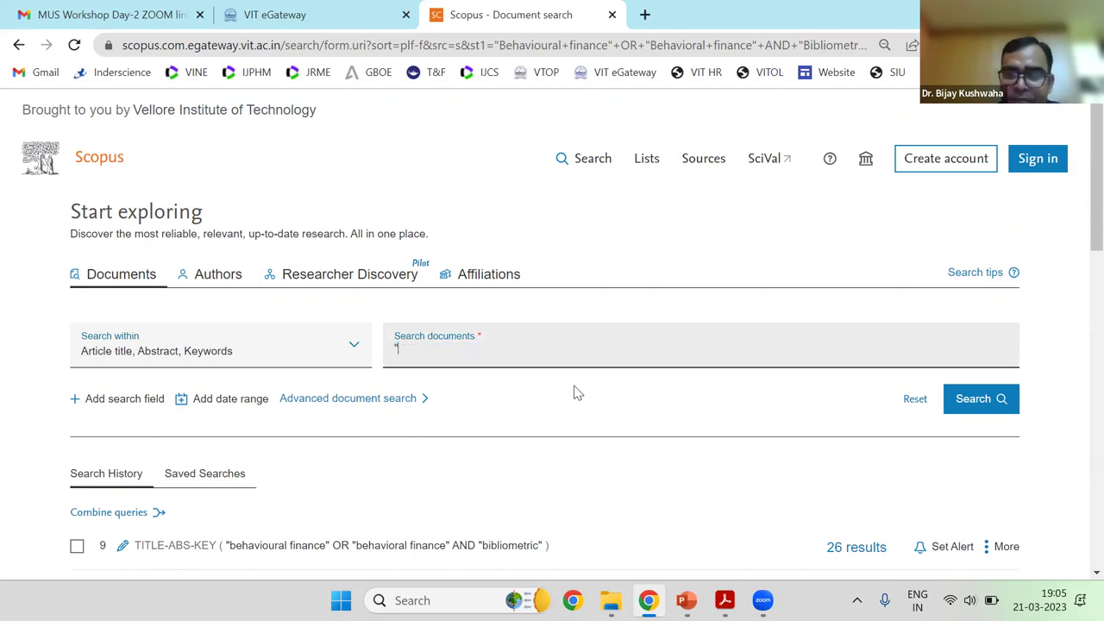
type("SME\" ")
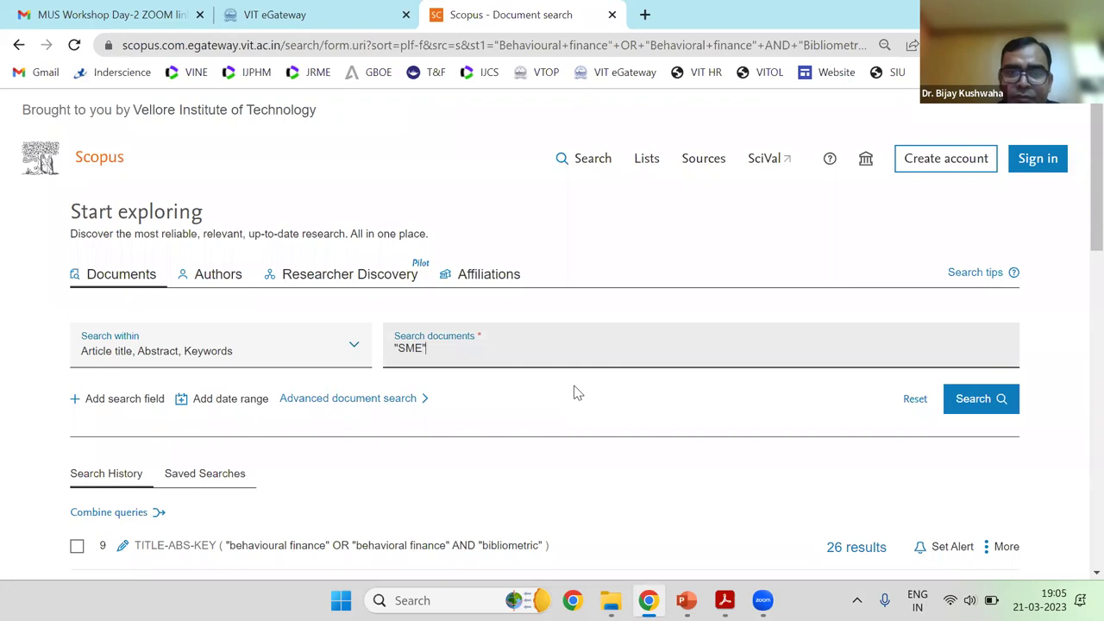
Extend the query with OR "Small-Medium Enterprises" as an alternative term
type("OR ")
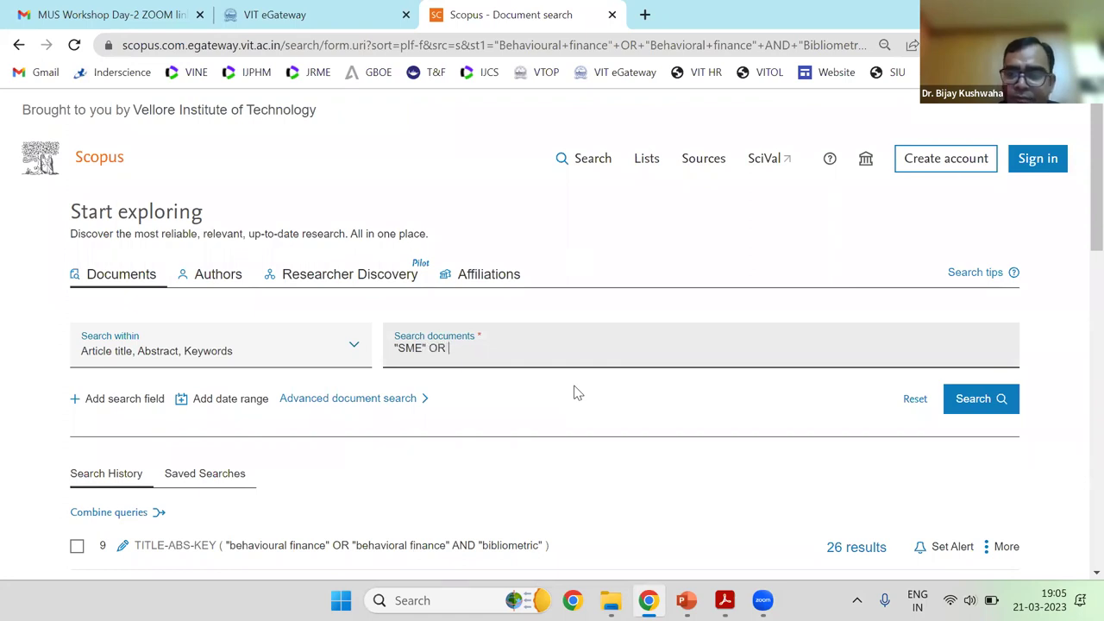
type("\"SMall")
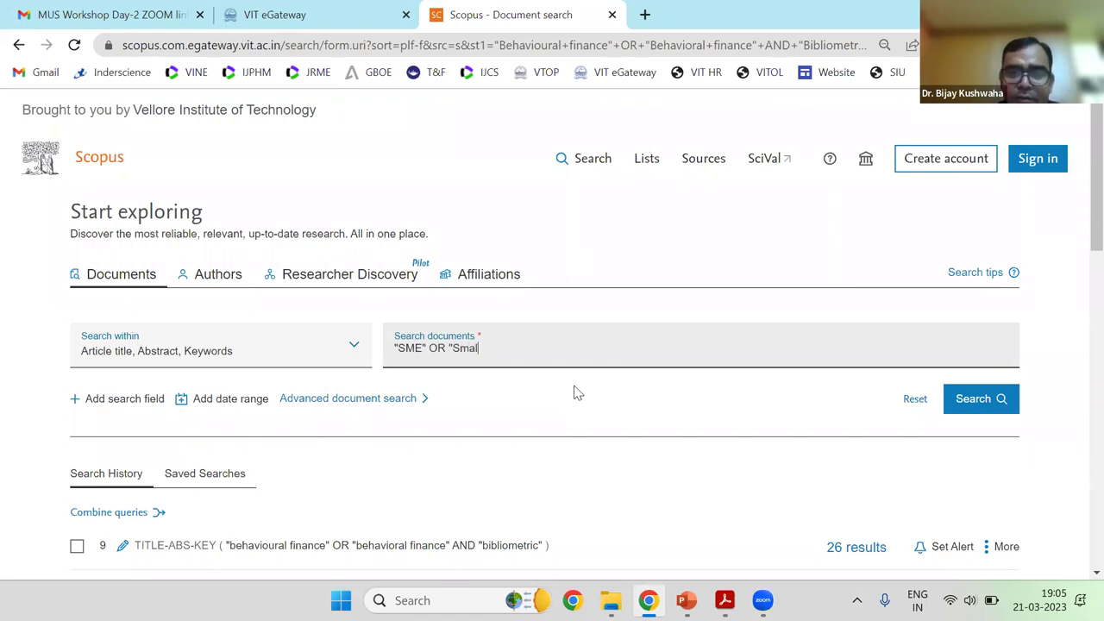
type("-Media")
type("n")
key("BackSpace")
key("BackSpace")
type("all-Medium Entper")
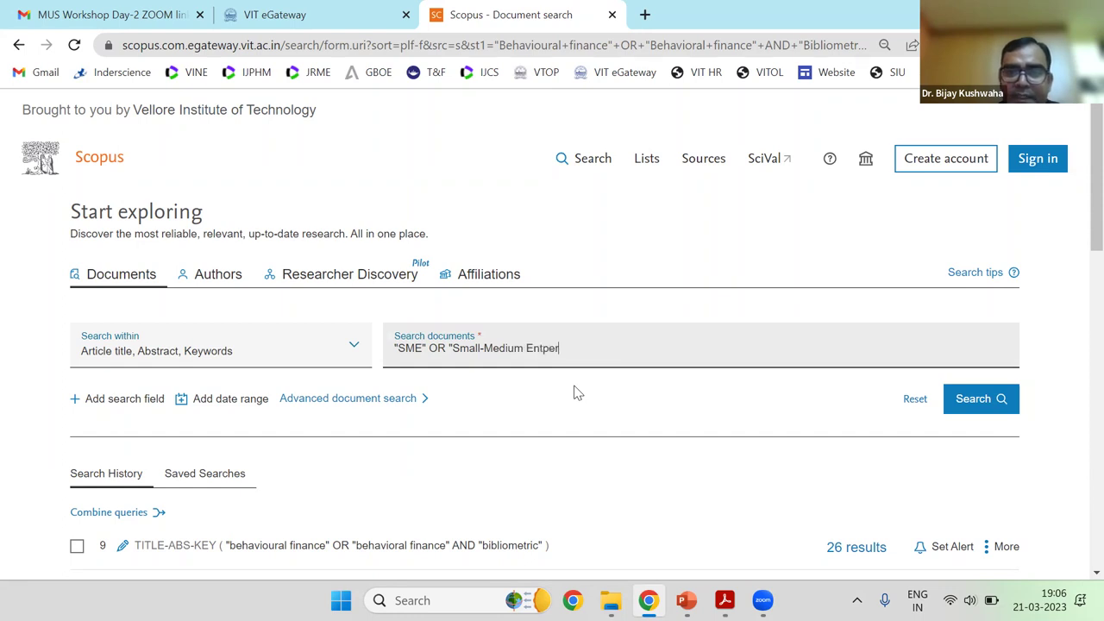
key("BackSpace")
key("BackSpace")
key("BackSpace")
type("erprise")
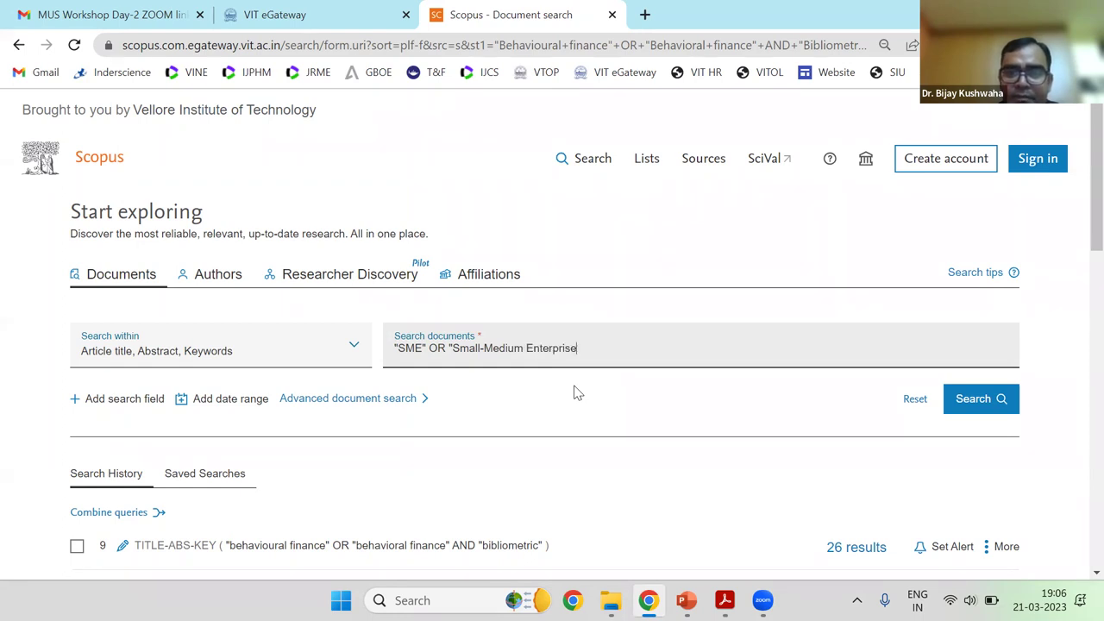
type("s\" OR Sm")
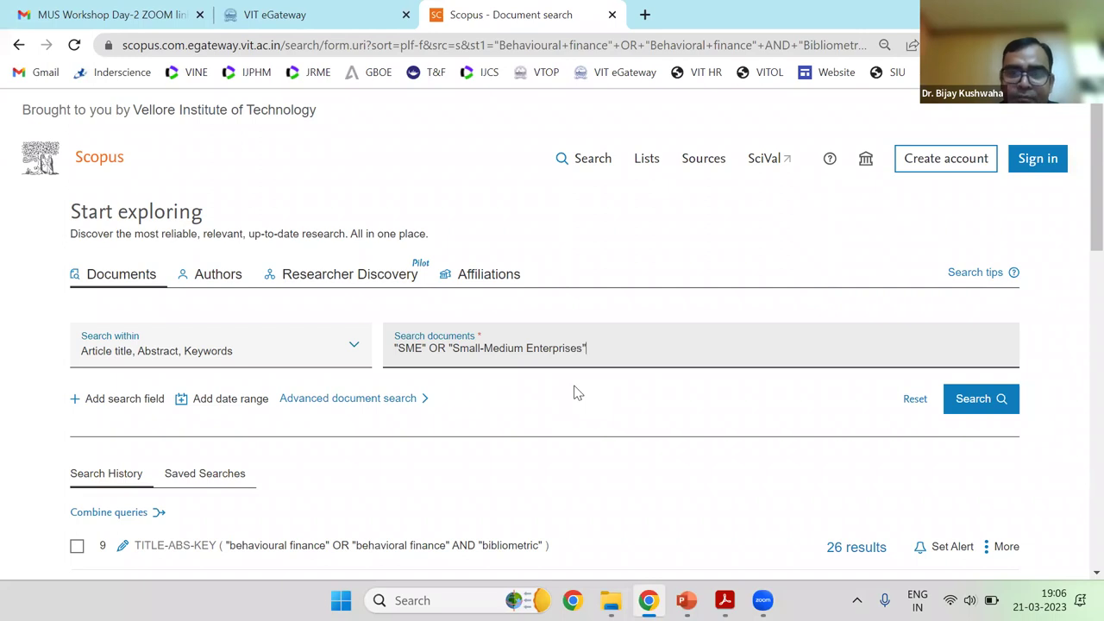
Add the quoted alternatives "Small Enterprises" and "Small Business" to the query, joined with OR
type("a")
key("BackSpace")
key("BackSpace")
key("BackSpace")
type("\"SMall")
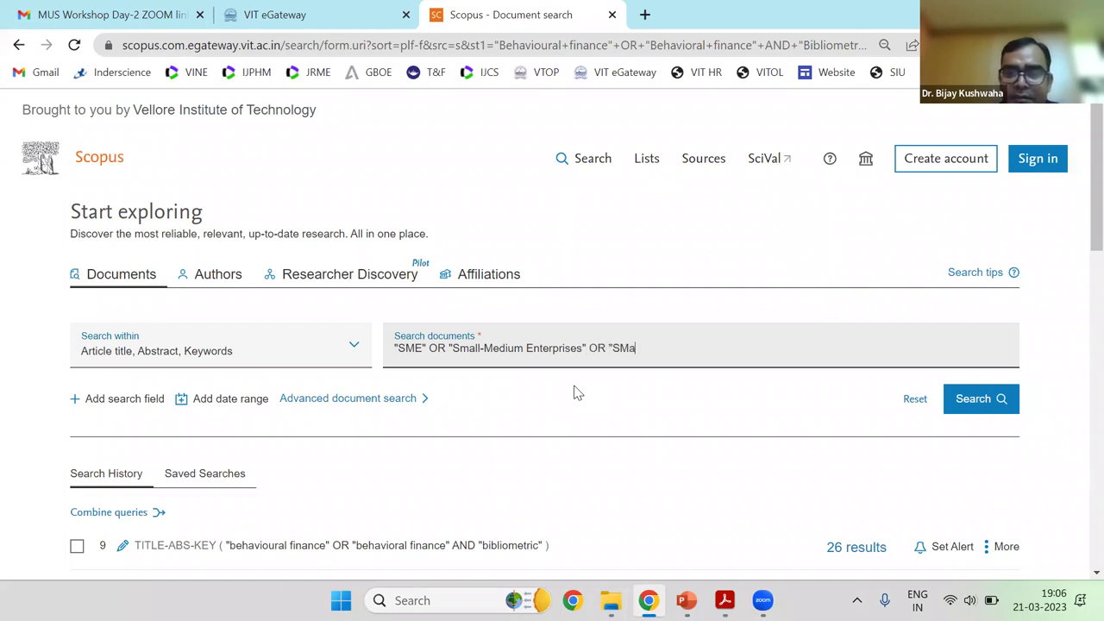
key("BackSpace")
key("BackSpace")
key("BackSpace")
type("mal")
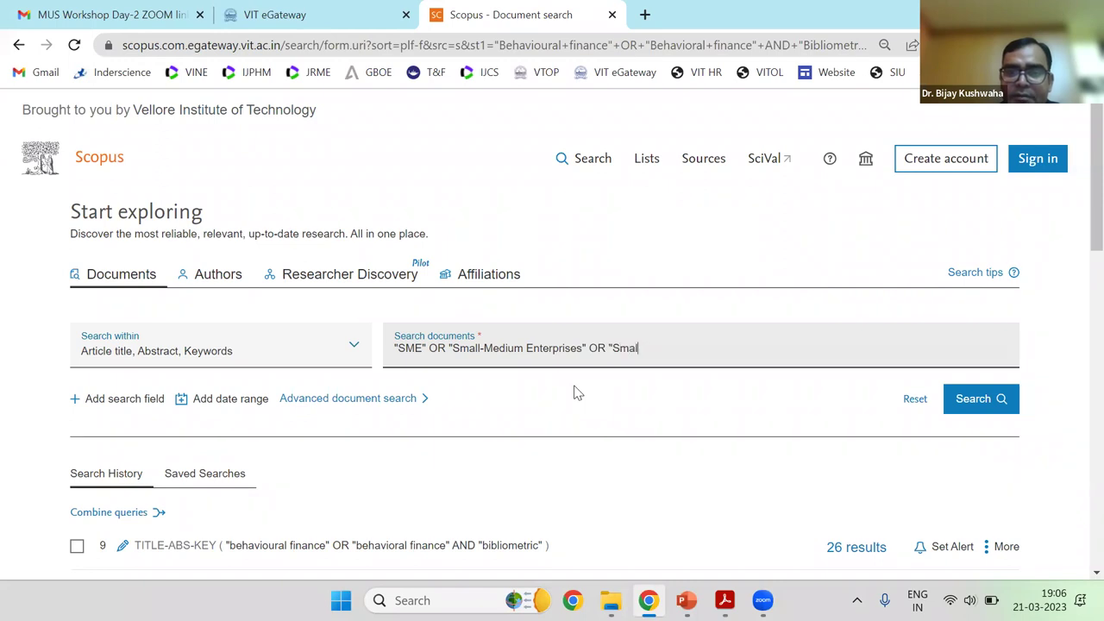
type("l Enterprise")
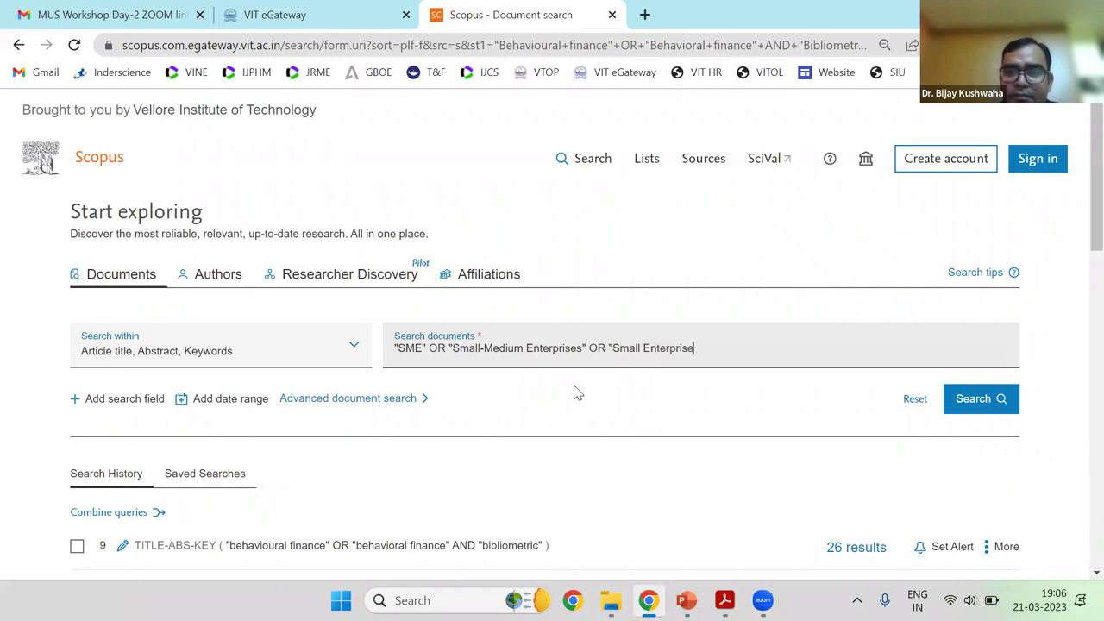
type("s\" OR \"Small")
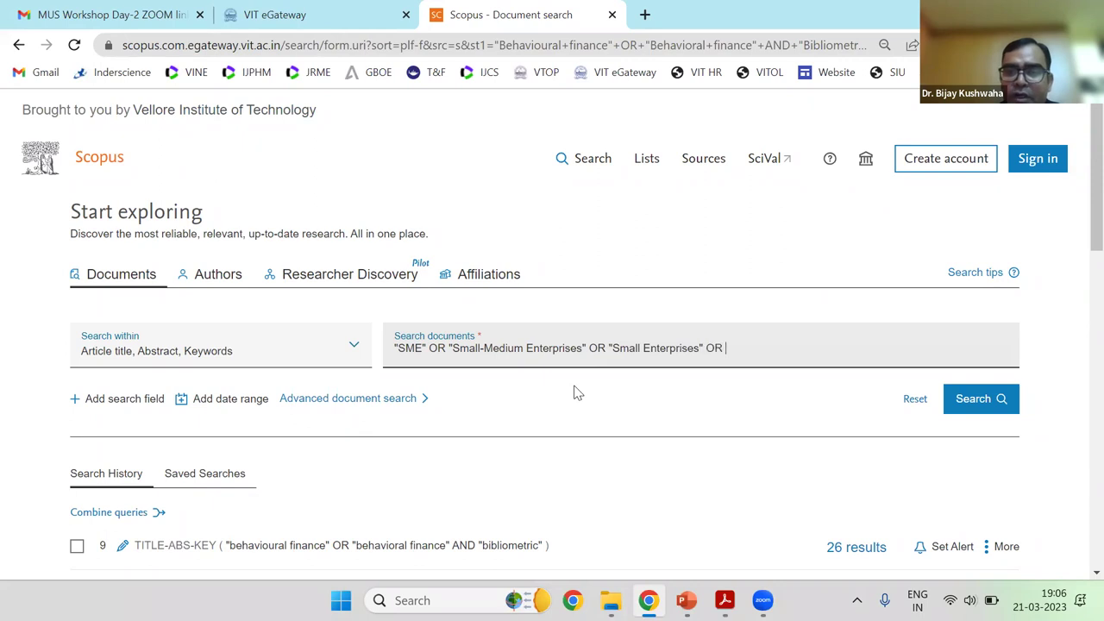
type(" Business")
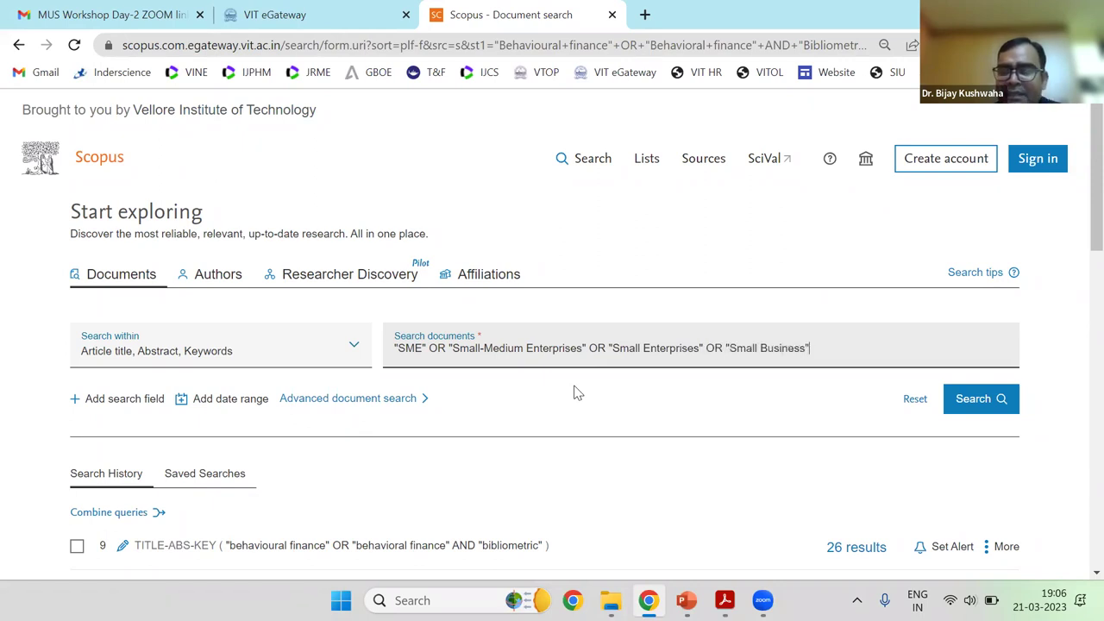
Change the term "Small Enterprises" to the wildcard form "Small Enterprise*" and run the document search
double_click(697, 349)
key("BackSpace")
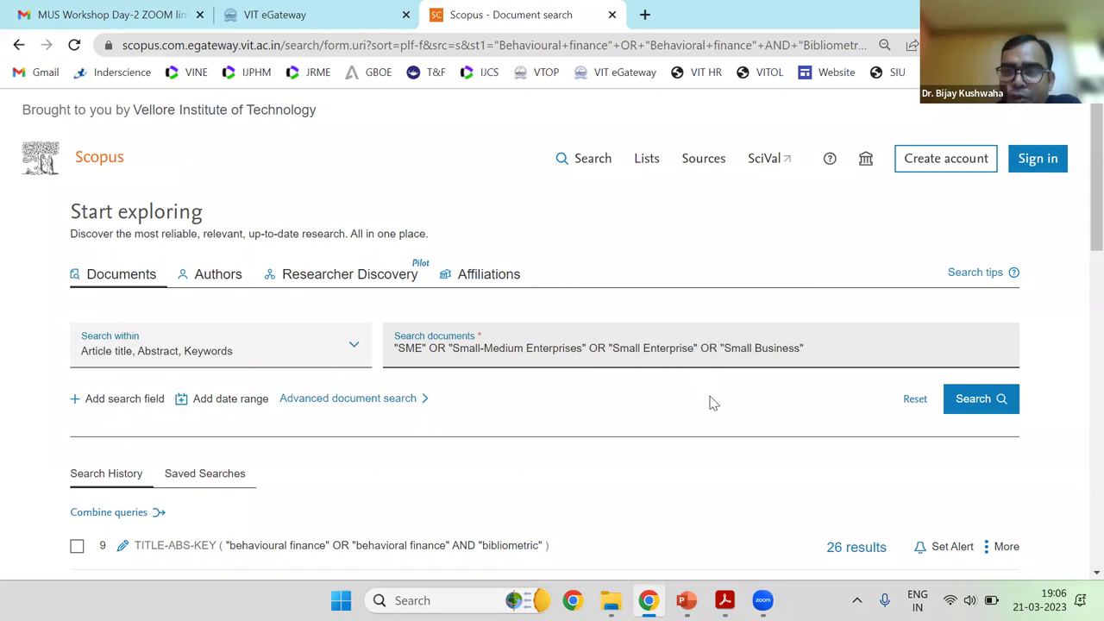
type("*")
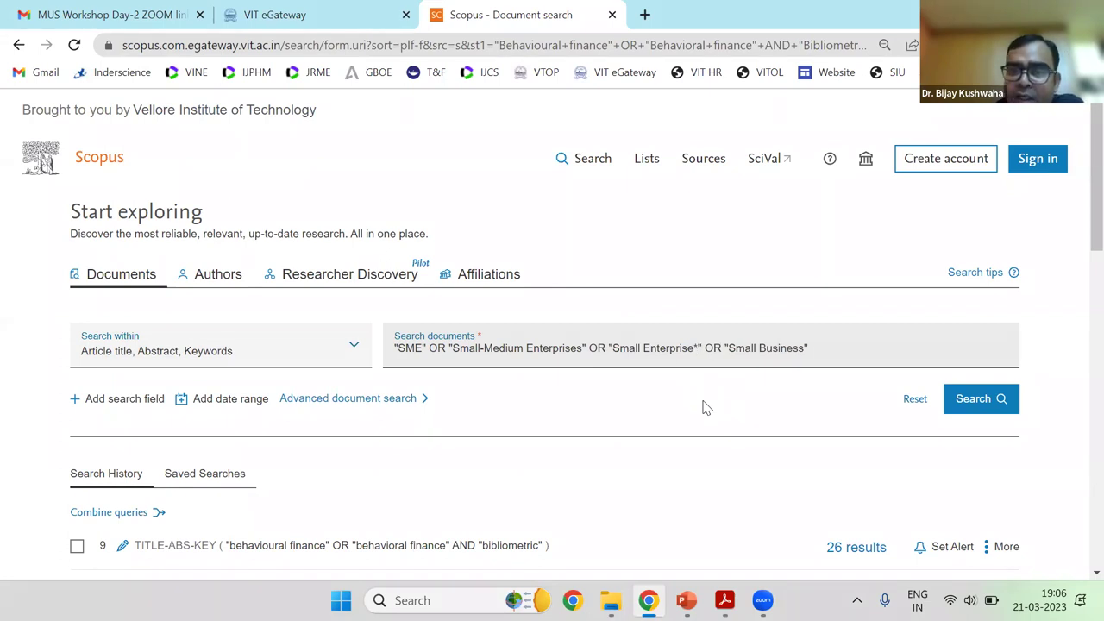
left_click_drag(645, 347, 694, 347)
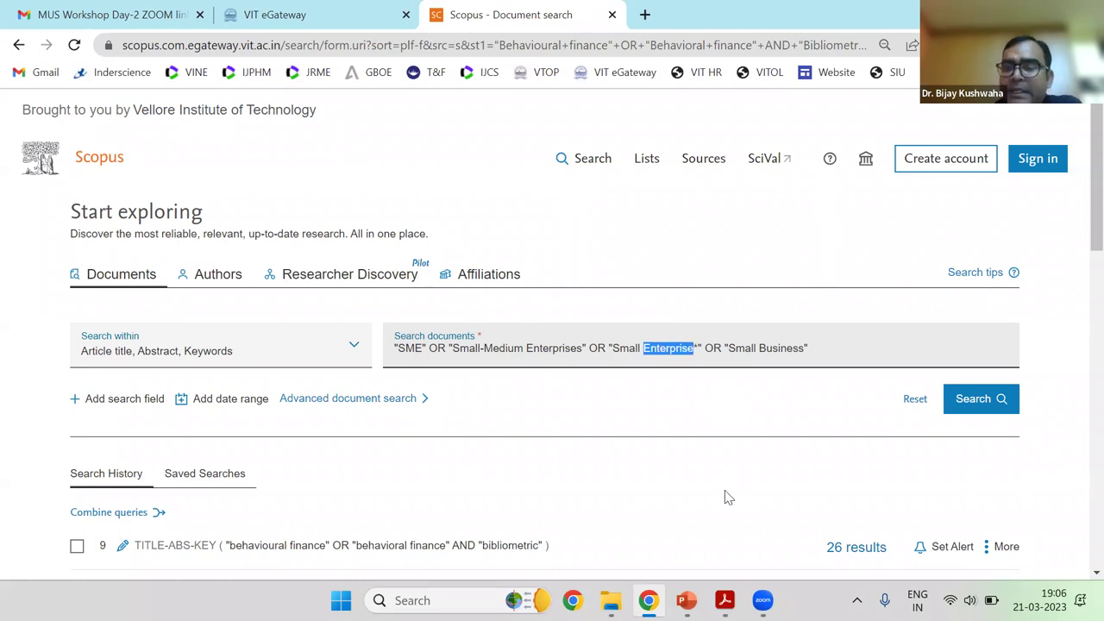
left_click(693, 348)
type("*")
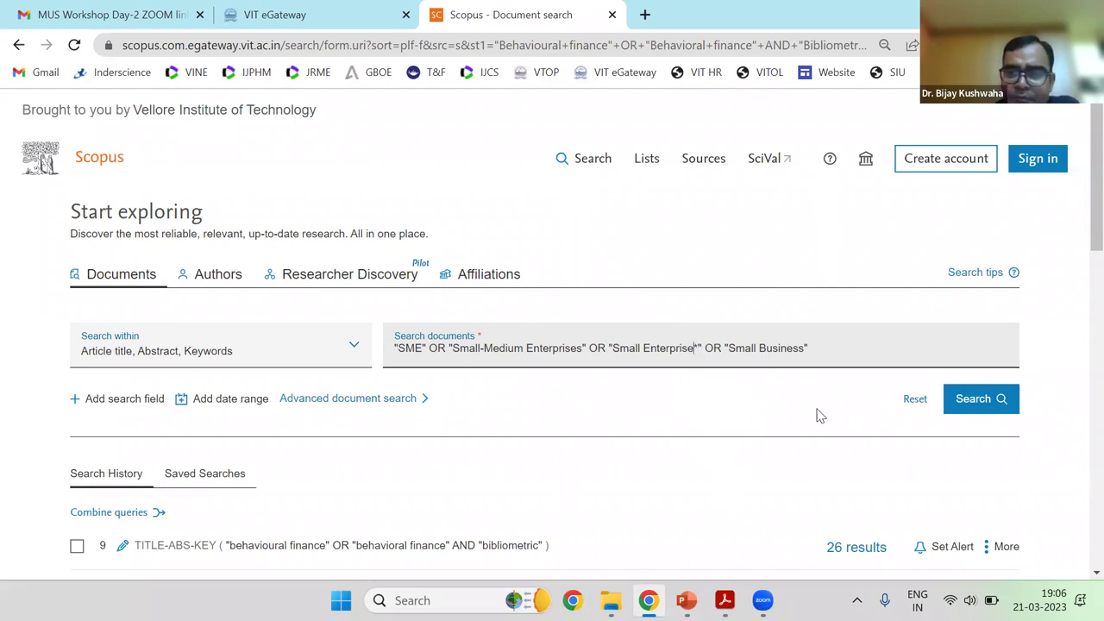
left_click(975, 414)
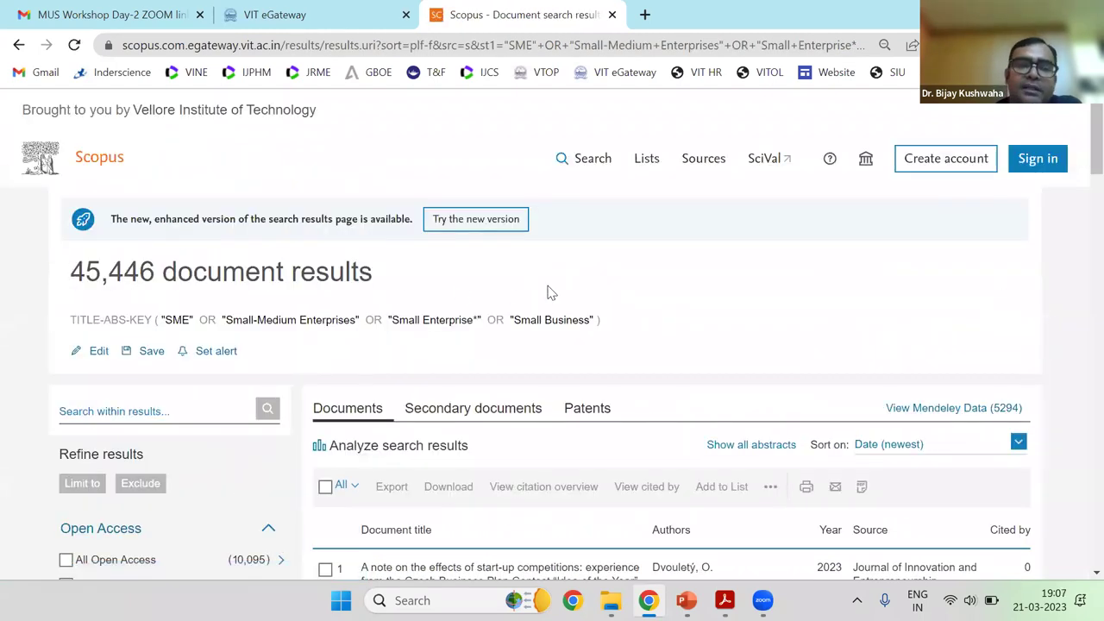
Edit the query to keep only "SME", removing all the OR alternatives, and run the document search
left_click(98, 354)
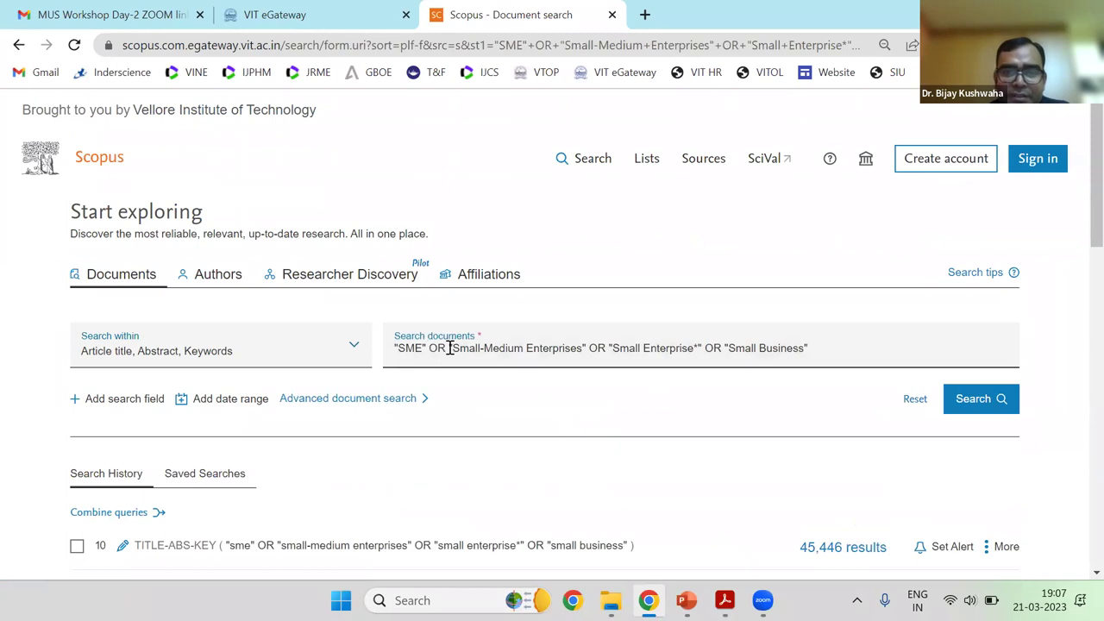
left_click_drag(429, 348, 1037, 357)
key("BackSpace")
left_click(967, 410)
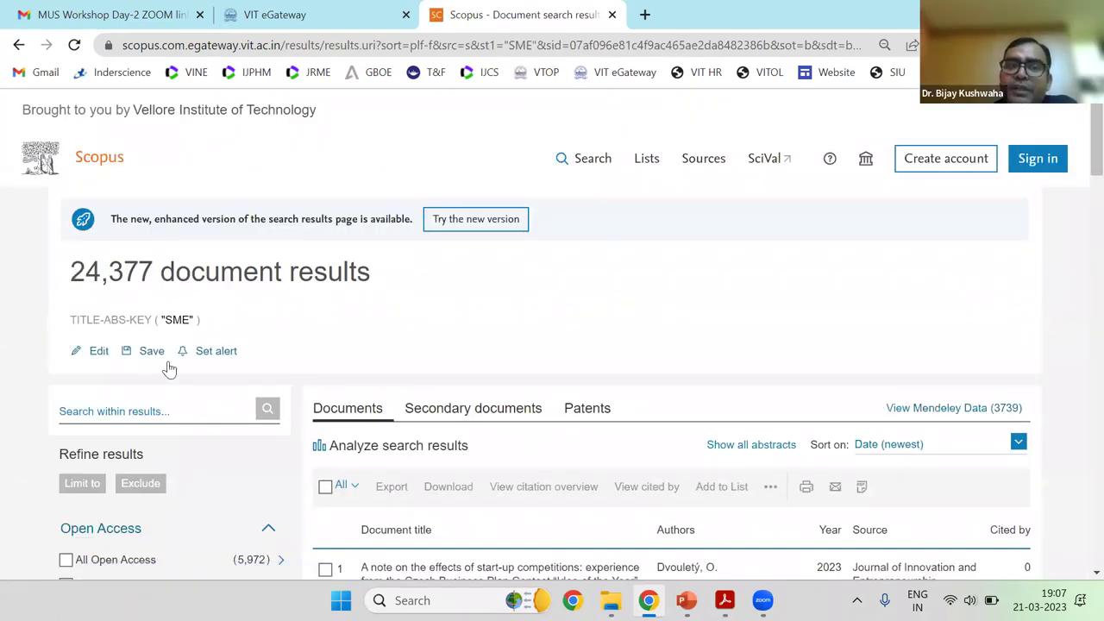
Reopen the query for editing and replace "SME" with the terms covid-19, mental health and employee
left_click(97, 360)
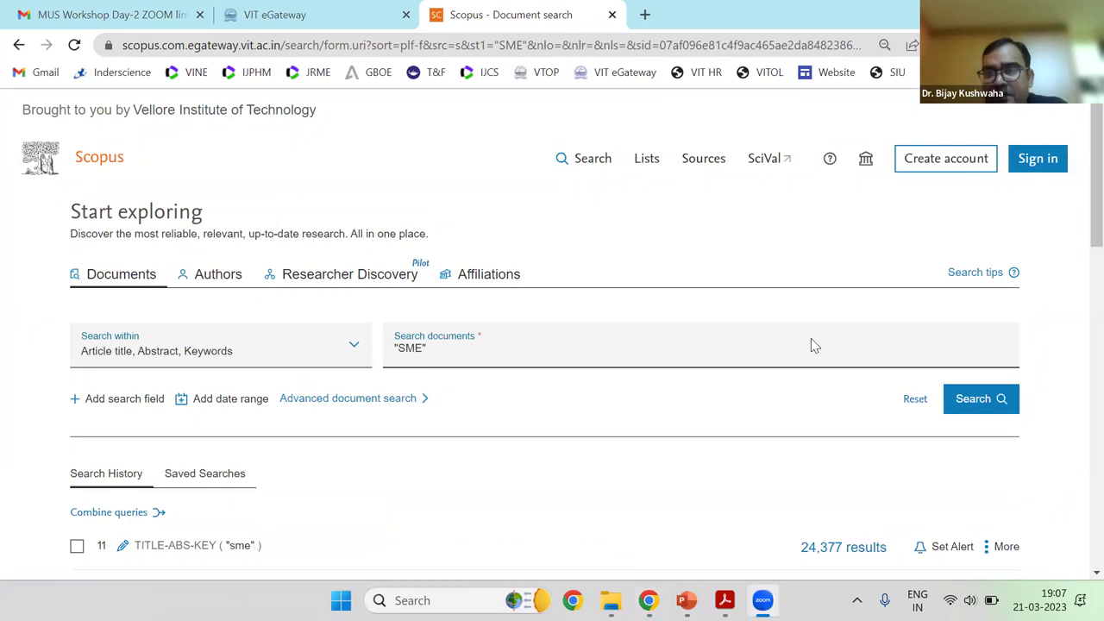
left_click(466, 350)
triple_click(470, 351)
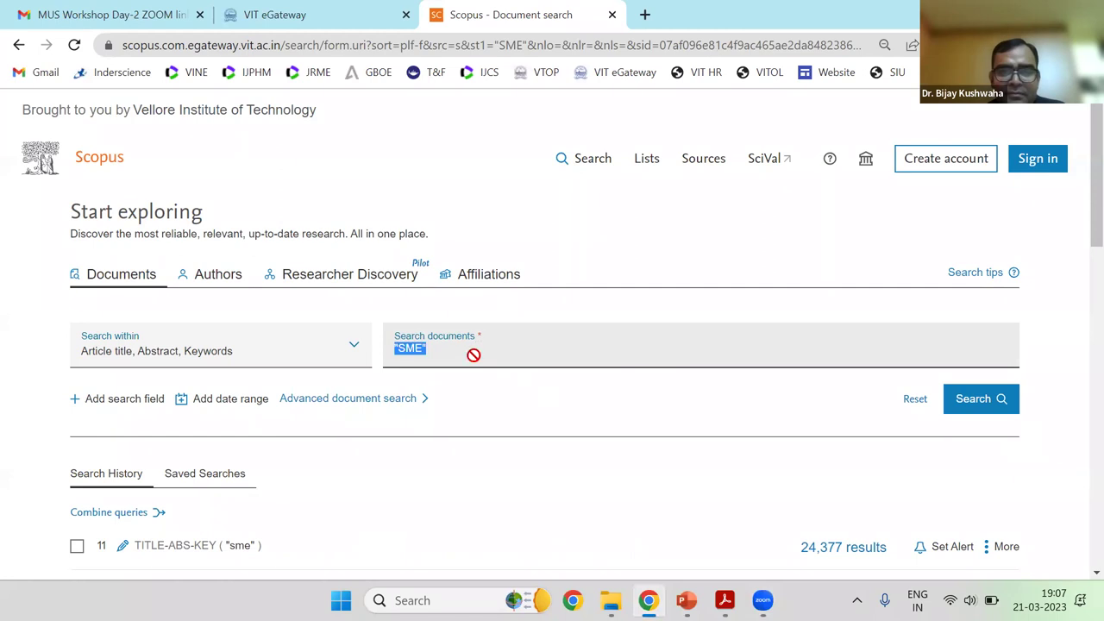
type("covid-19, mental health and employee")
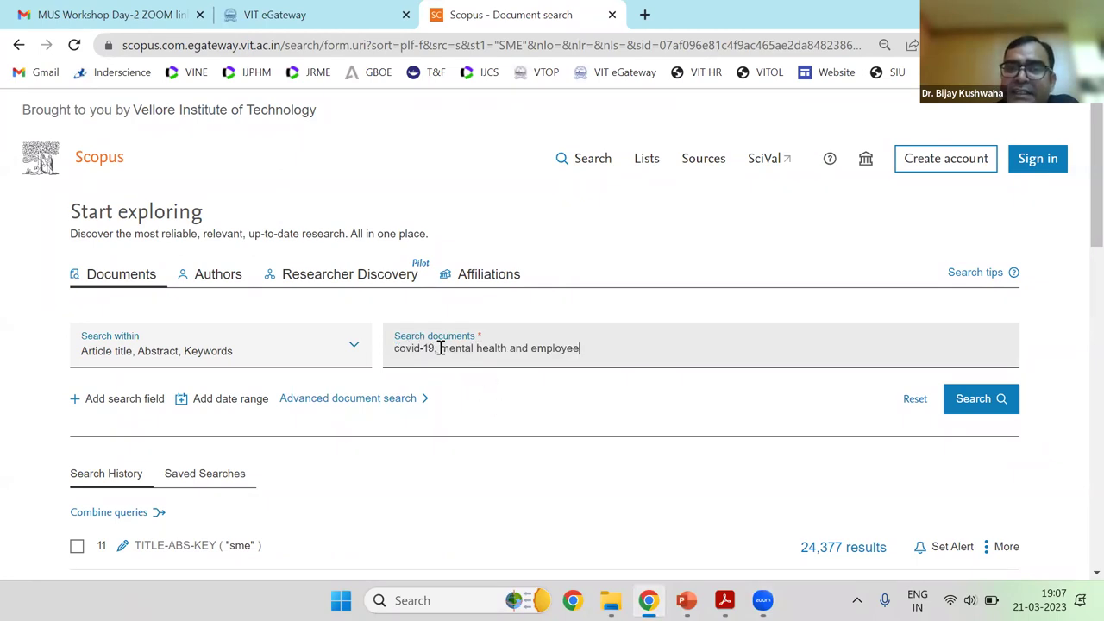
Cut the query down to the unquoted term covid-19, deleting the mental health and employee terms
left_click(397, 348)
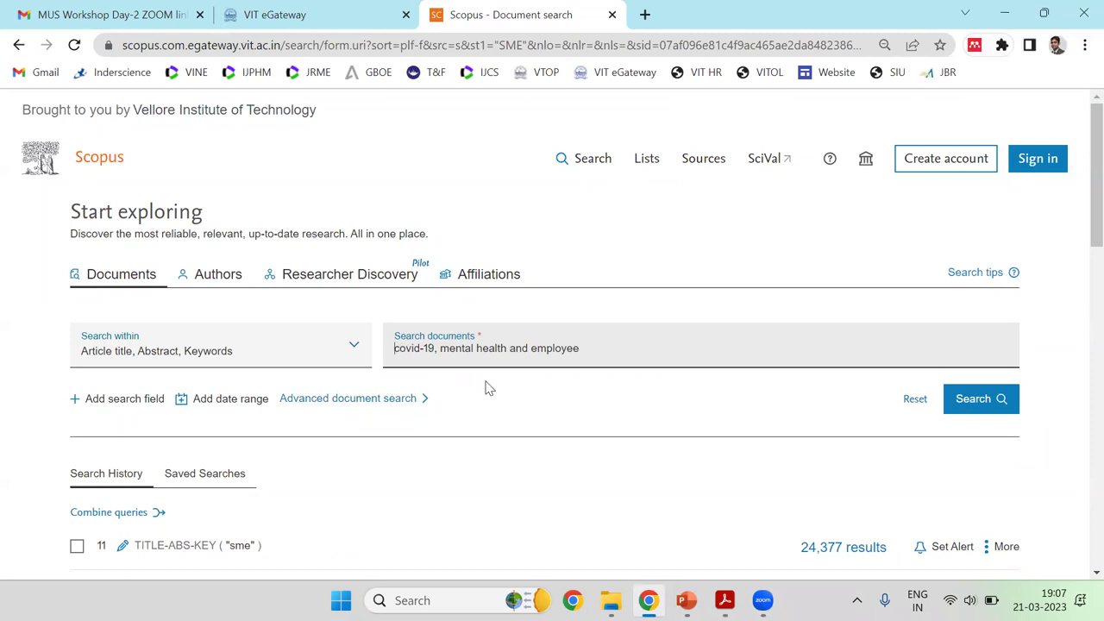
type("\"")
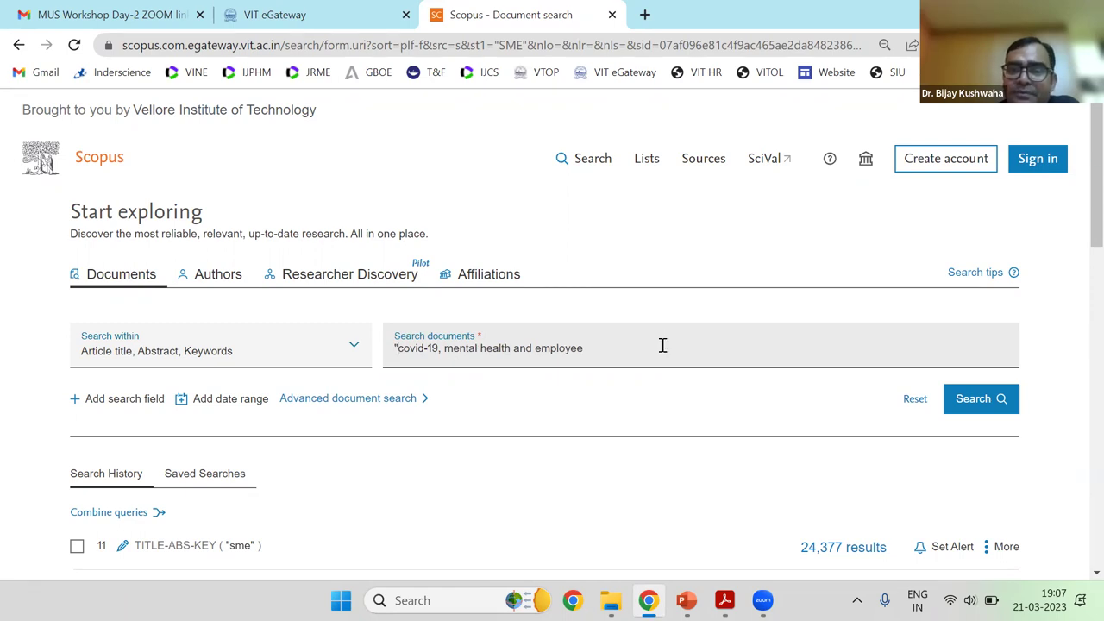
left_click_drag(662, 345, 438, 349)
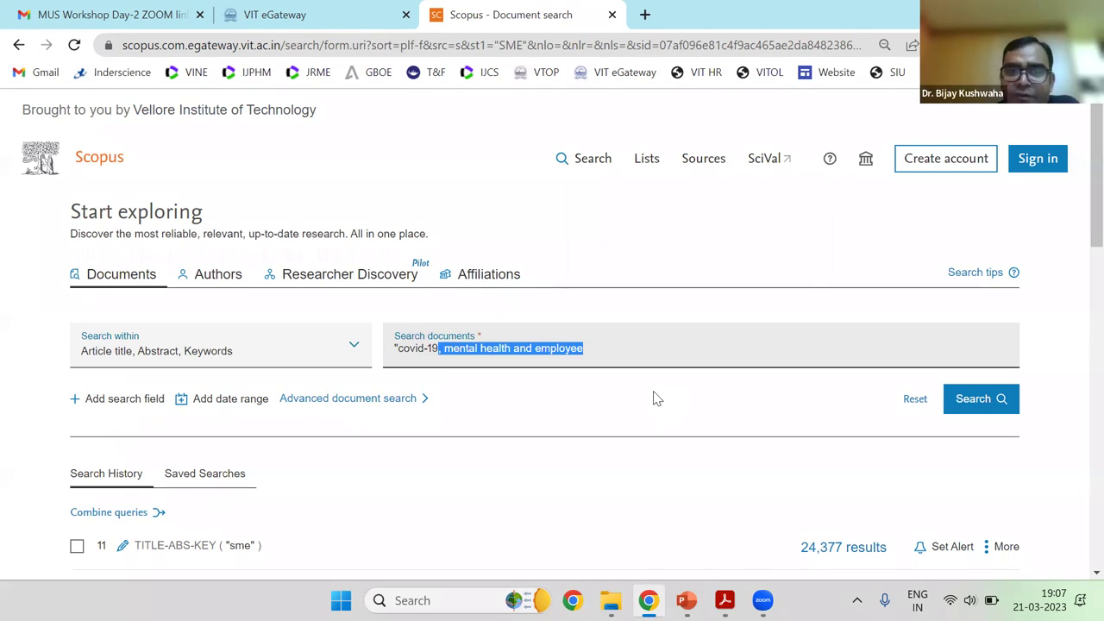
key("BackSpace")
left_click(397, 348)
key("BackSpace")
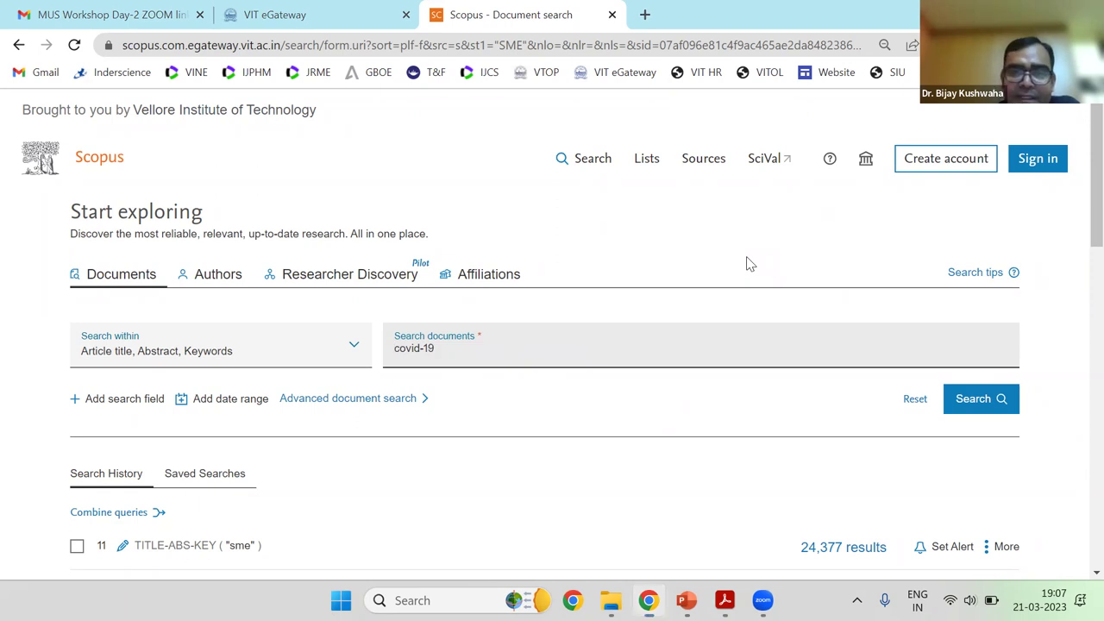
Add a second search field and connect it to the first one with OR
left_click(76, 399)
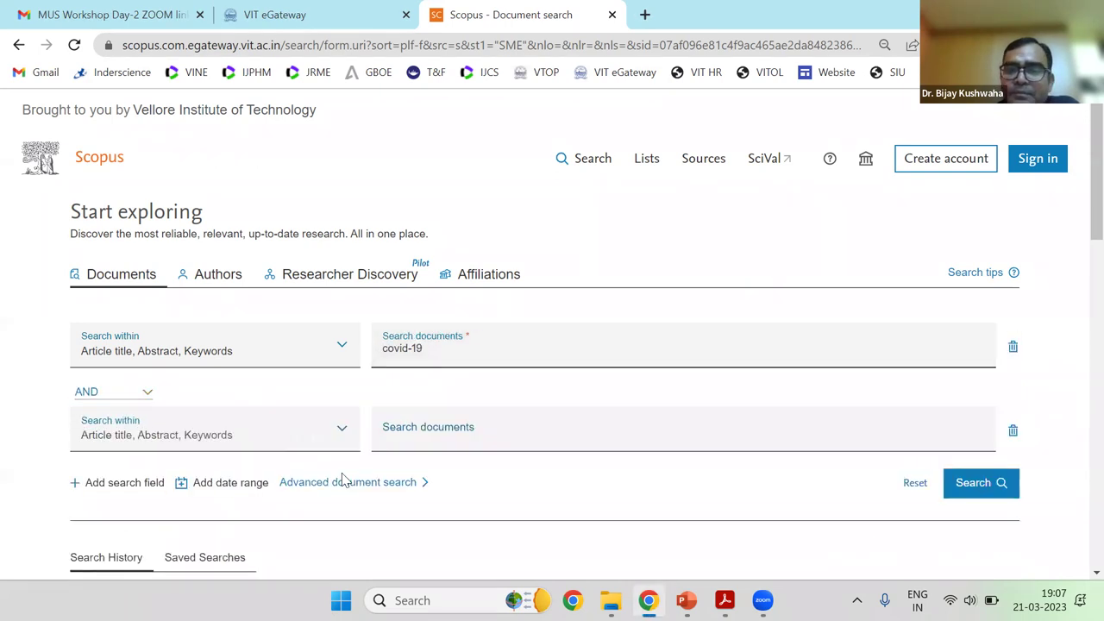
left_click(143, 396)
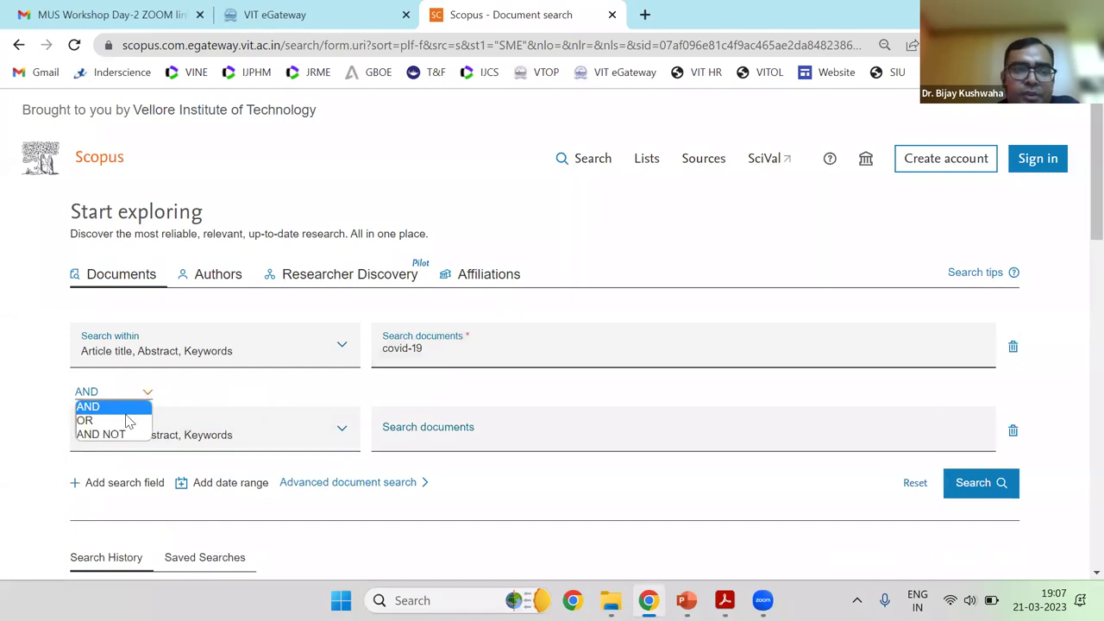
left_click(130, 420)
Replace covid-19 in the first search field with the quoted phrase "Mental Health"
left_click(444, 354)
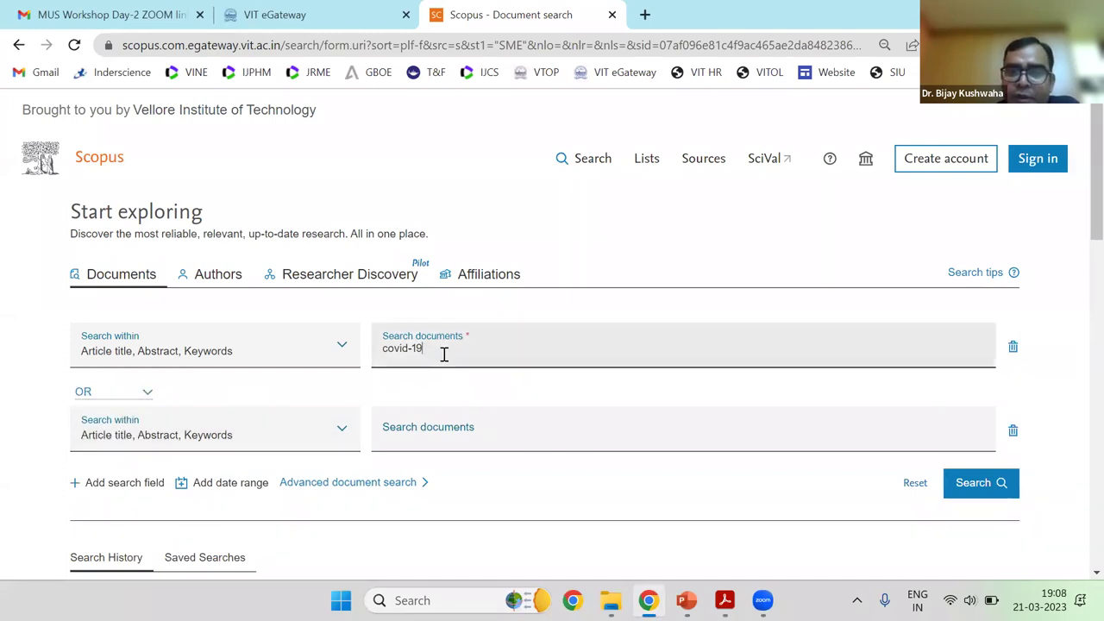
left_click_drag(444, 353, 350, 365)
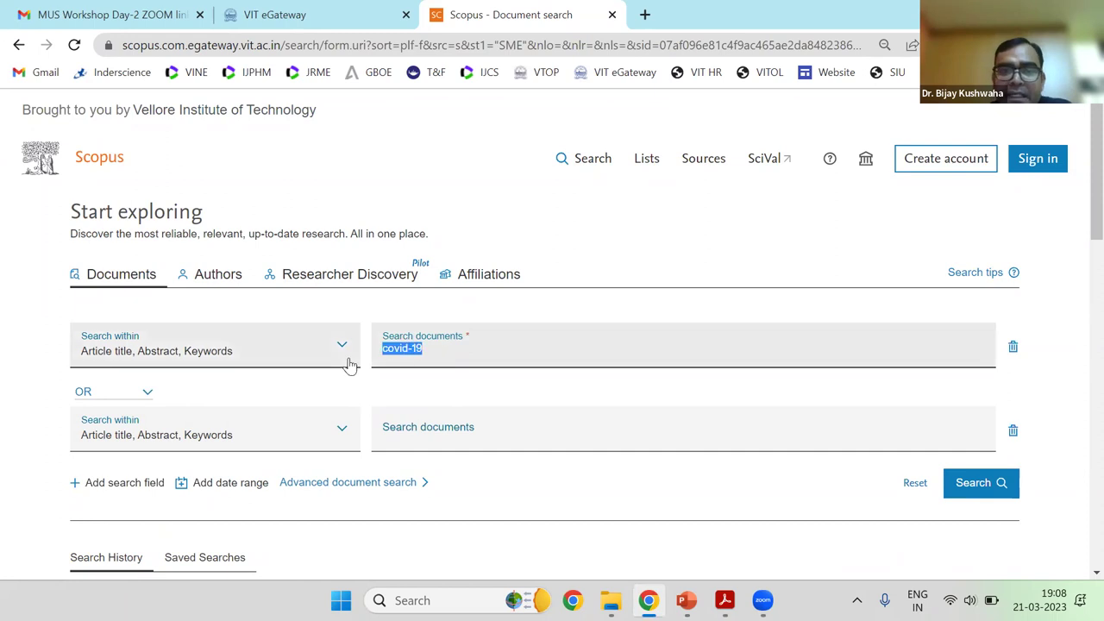
type("Mendi")
key("BackSpace")
key("BackSpace")
key("BackSpace")
key("BackSpace")
key("BackSpace")
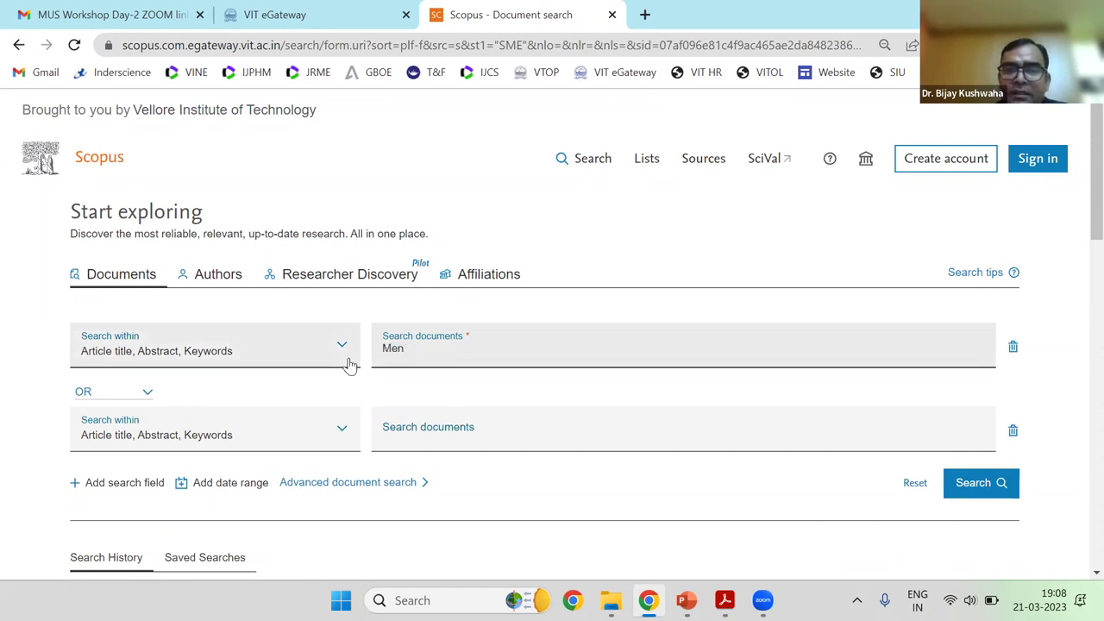
type("\"Ment")
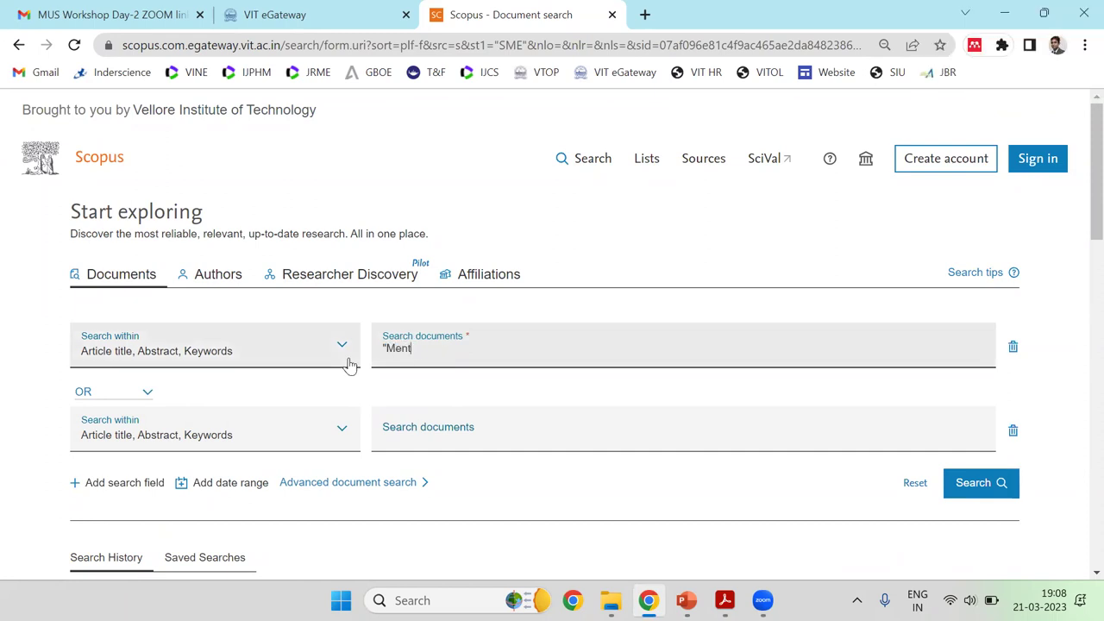
type("al Hel")
type("ath")
type("\"")
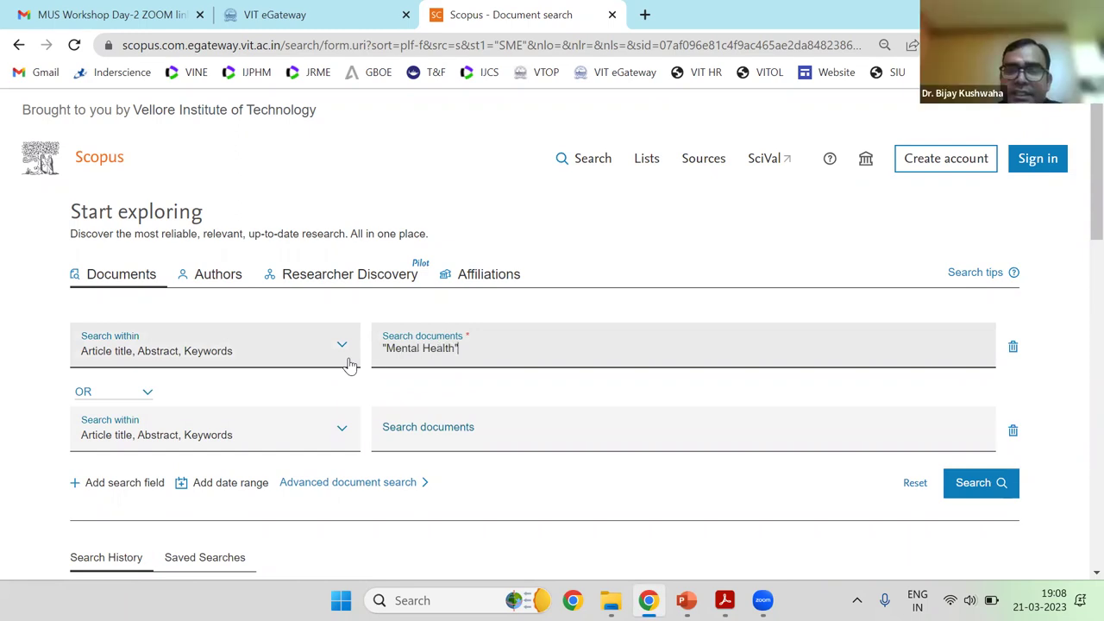
Enter the quoted wildcard term "Employee*" in the second search field
left_click(414, 444)
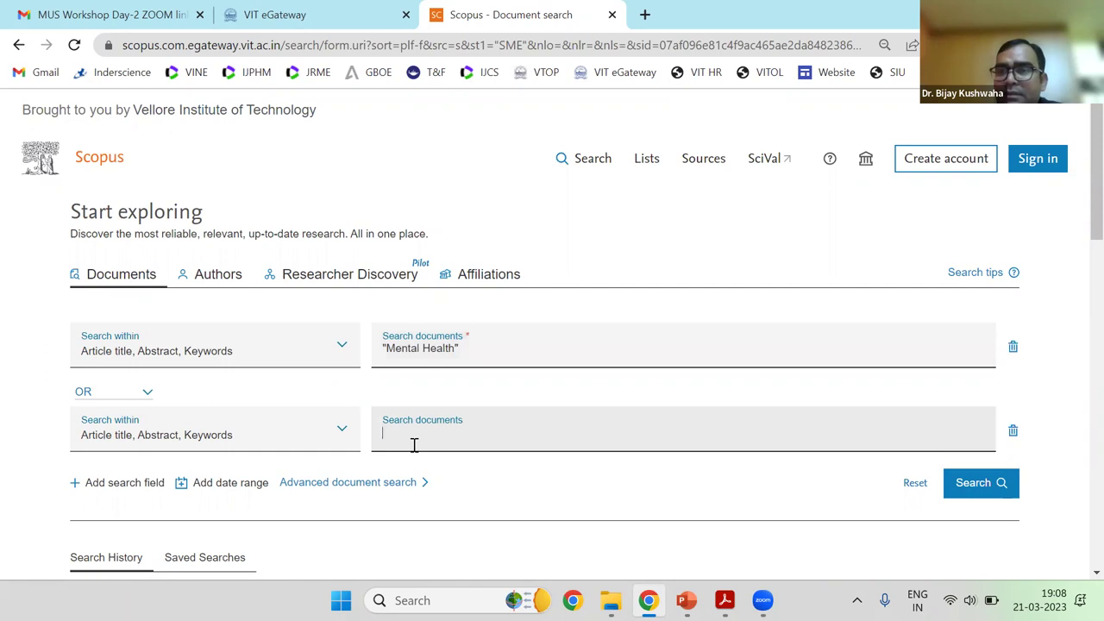
type("\"Employee")
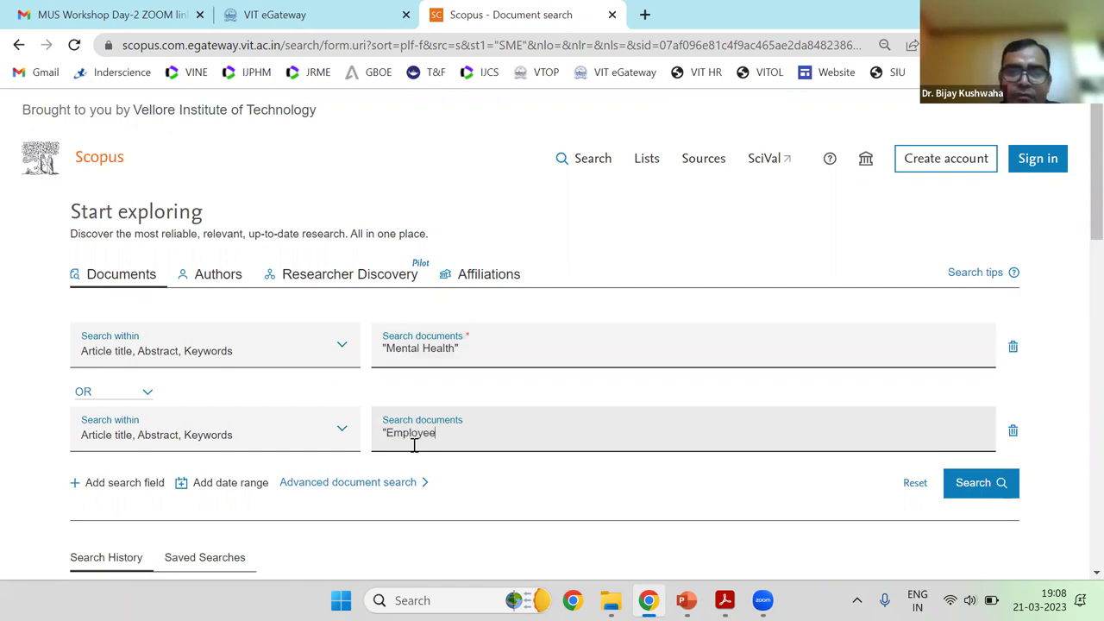
type("*\"")
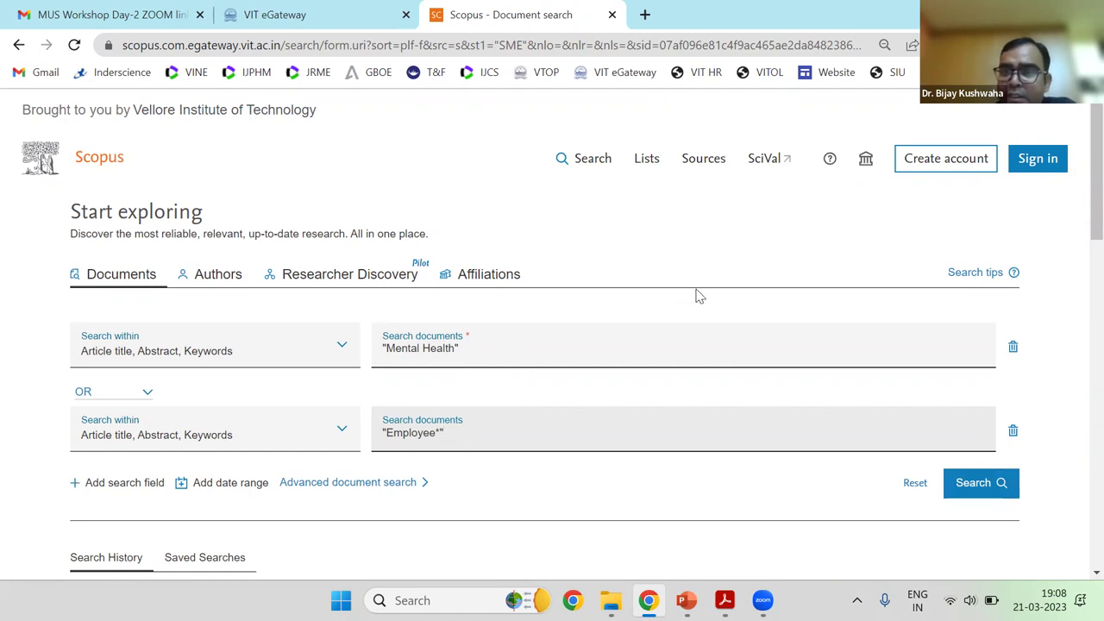
Add a third search field with "Bibliometric" joined by AND, and run the document search
left_click(117, 484)
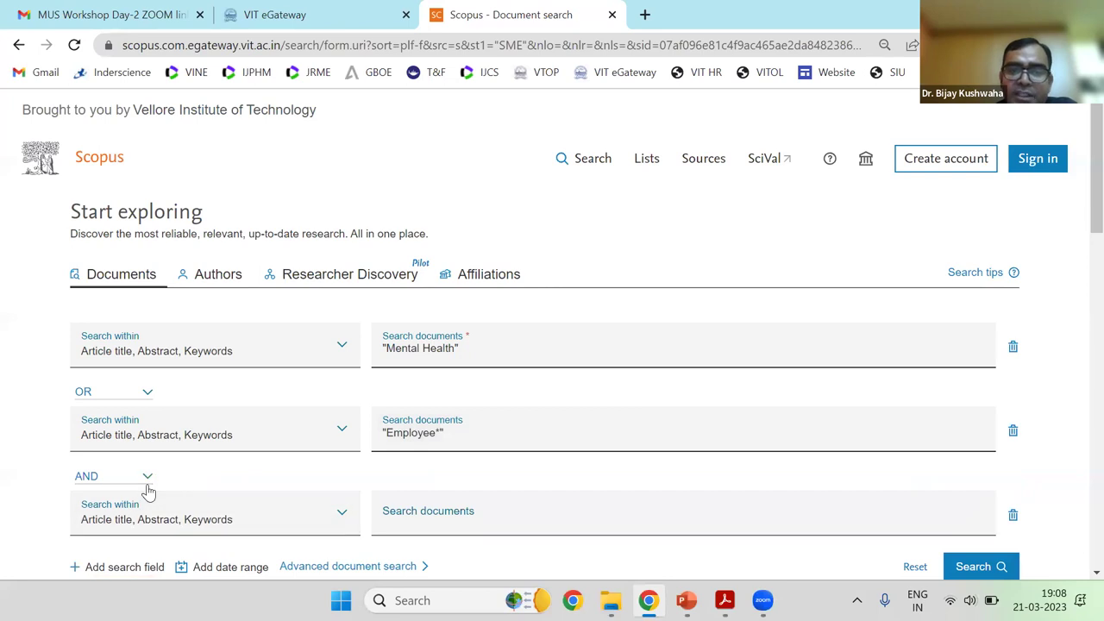
type("\"Bibliometric\"")
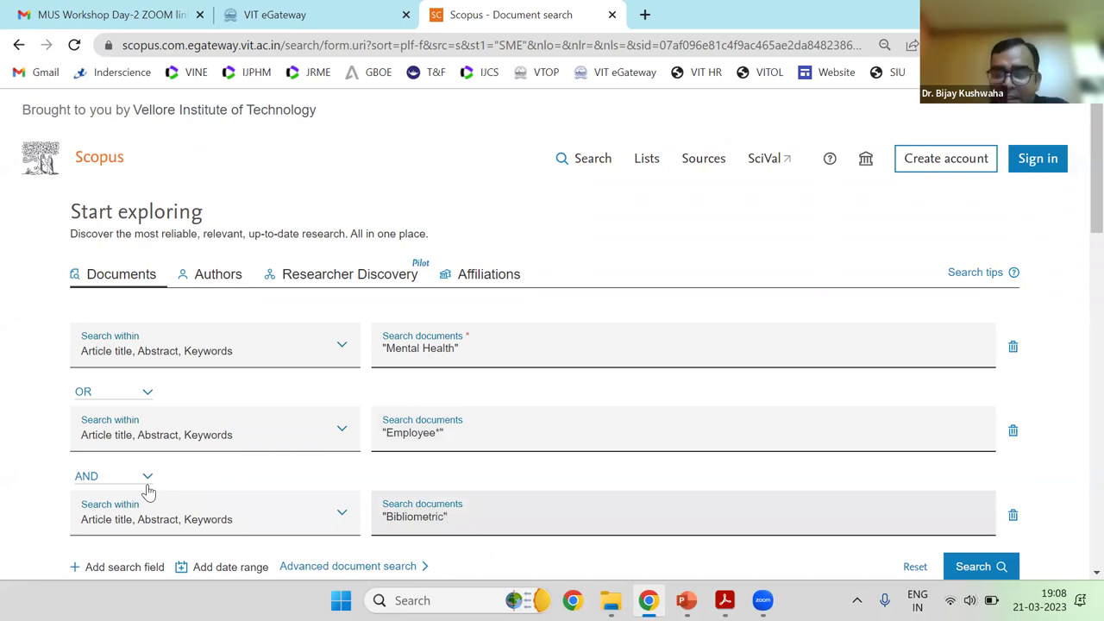
left_click(975, 566)
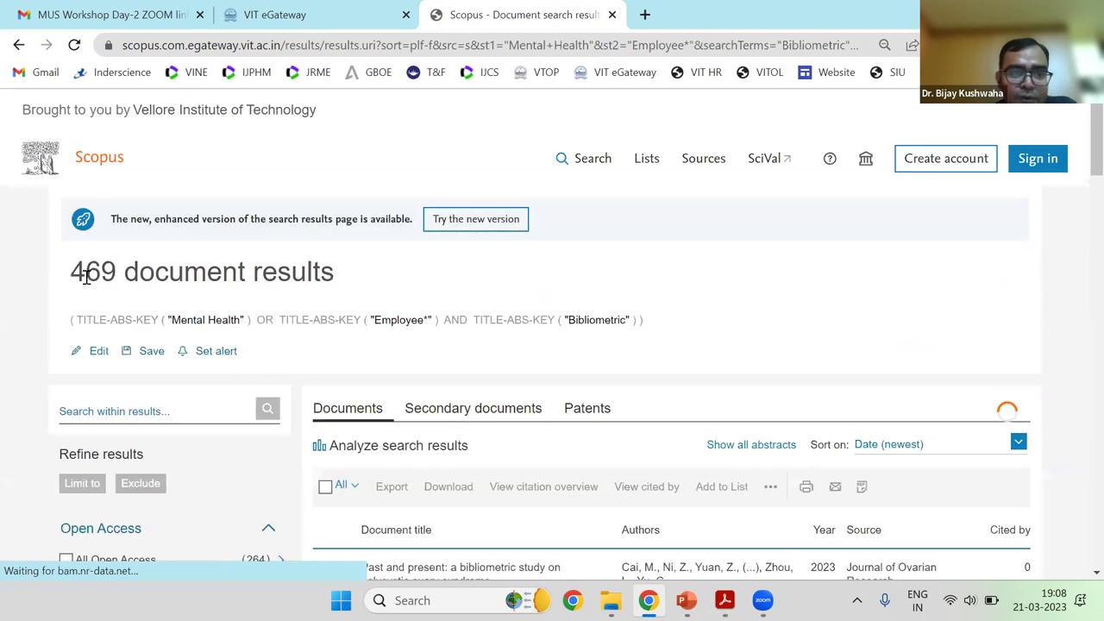
Edit the query to remove the "Bibliometric" field and extend "Mental Health" with OR "Mindfulness" OR "Well-being"
left_click(94, 357)
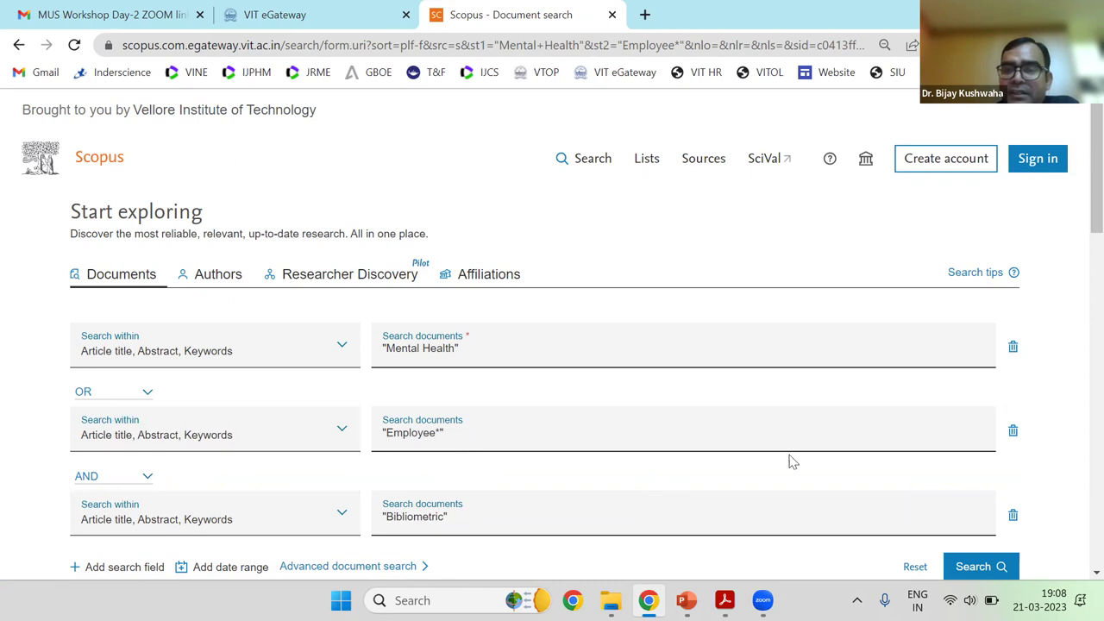
left_click(1013, 516)
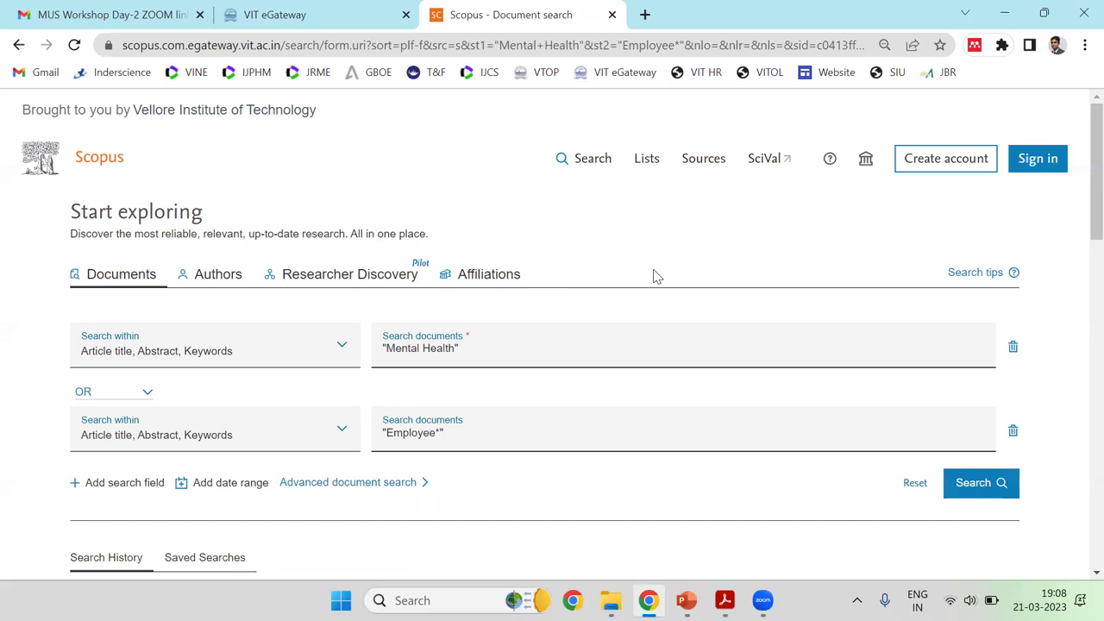
left_click(488, 350)
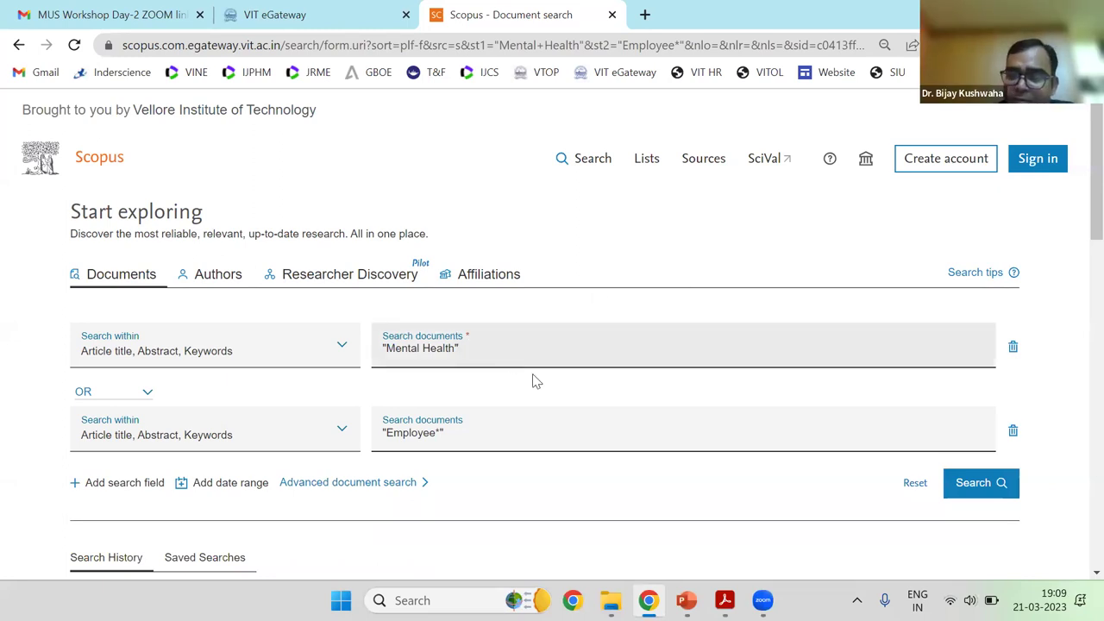
type("OR \"Mind")
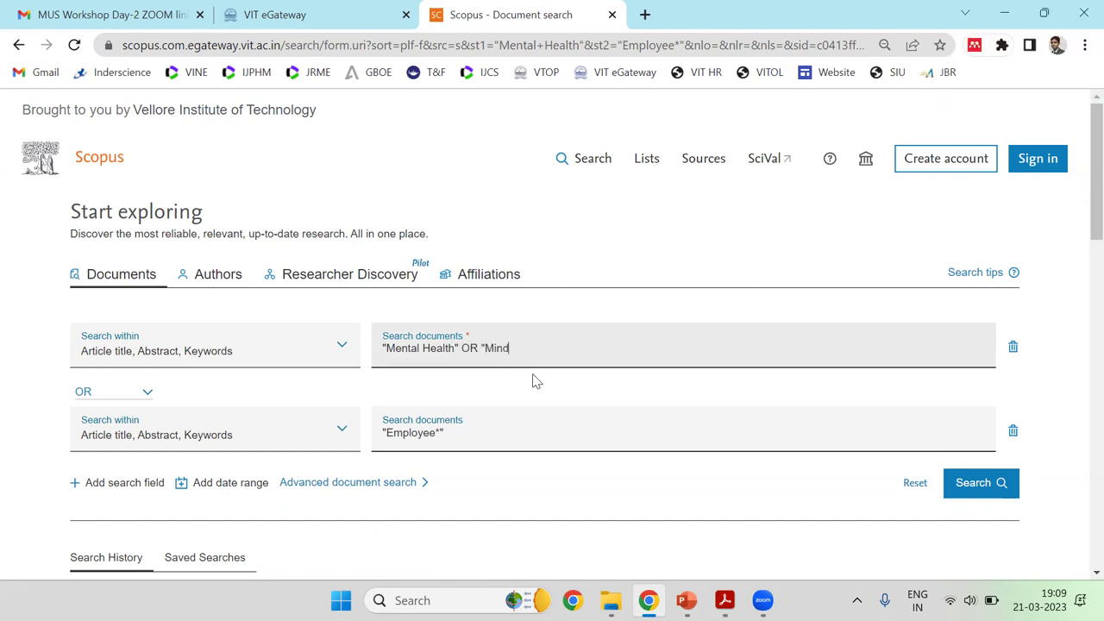
type("fulness\" OR \"Well-being")
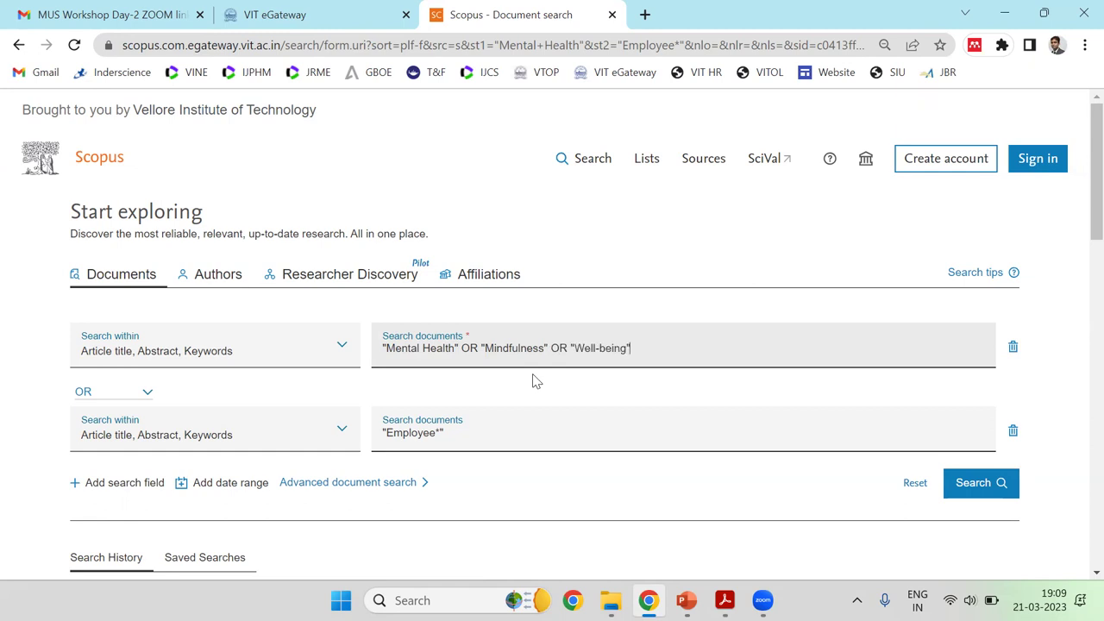
Change the operator between the mental health terms and "Employee*" to AND, and run the document search
left_click(146, 391)
left_click(103, 406)
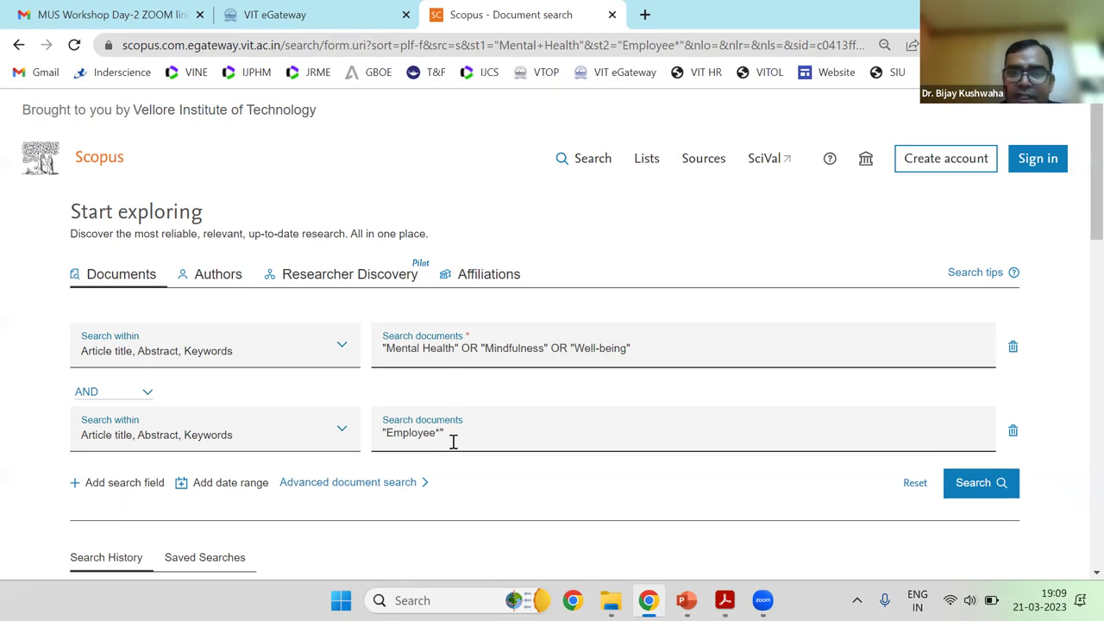
left_click(962, 489)
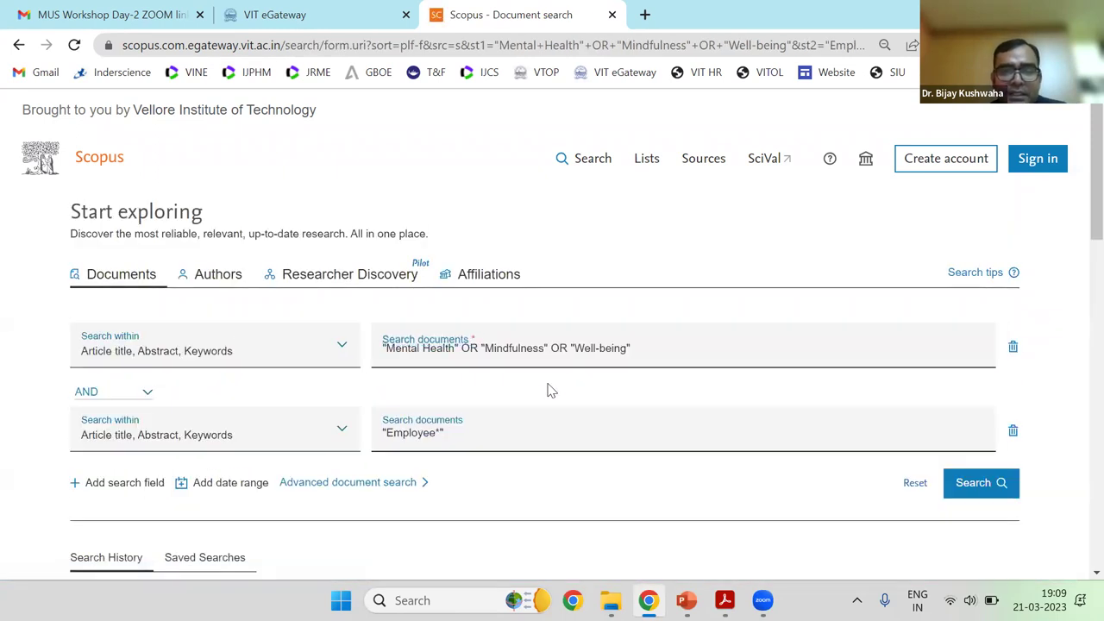
Delete the "Mindfulness" and "Well-being" alternatives, keeping "Mental Health" AND "Employee*", and run the document search
left_click_drag(461, 348, 689, 349)
key("BackSpace")
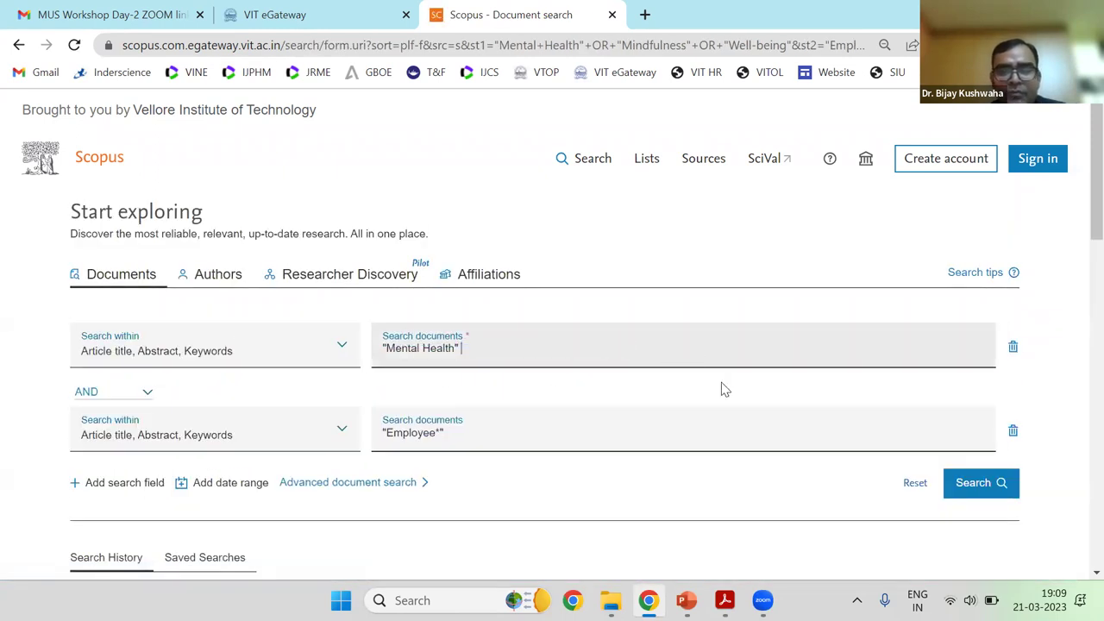
left_click(974, 483)
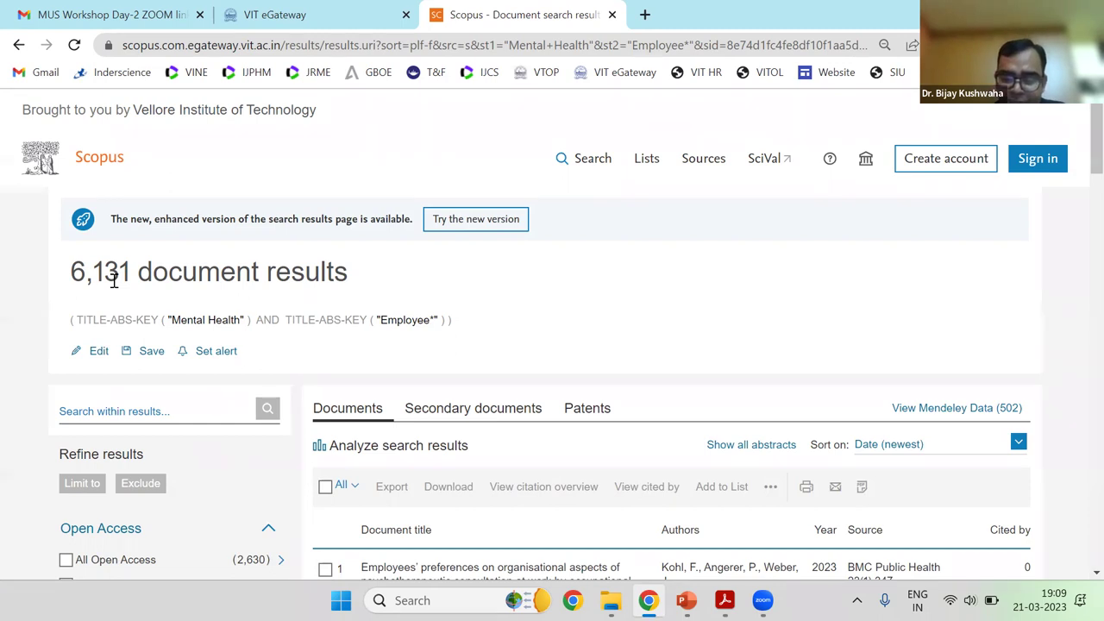
Reopen the query and append working persons, working professionals, workman, working employes after "Employee*" in the second field
left_click(98, 350)
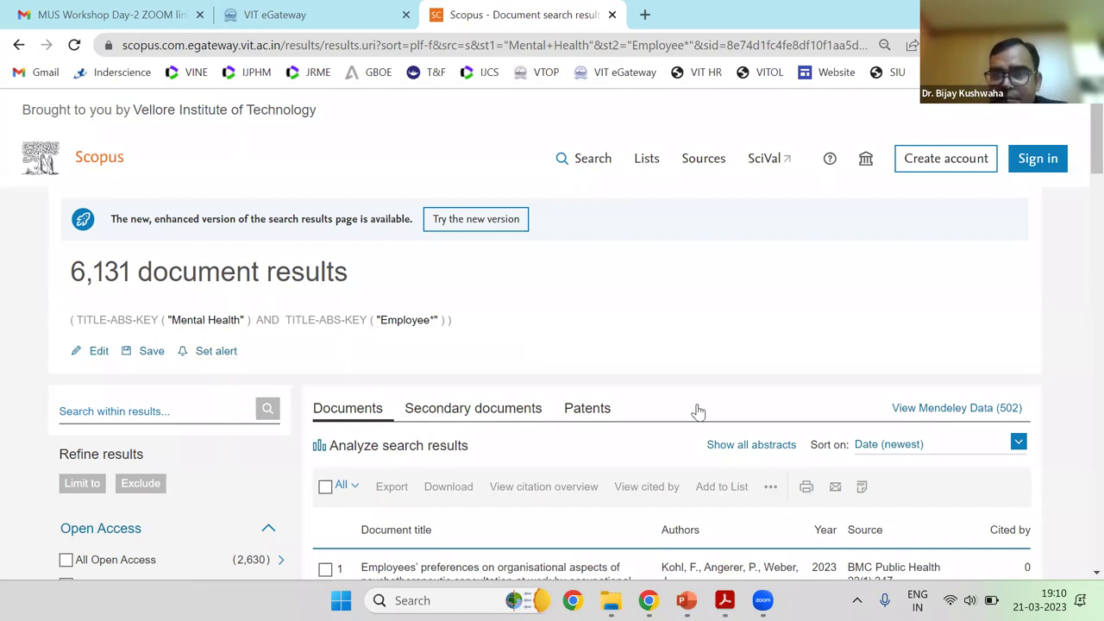
left_click(101, 351)
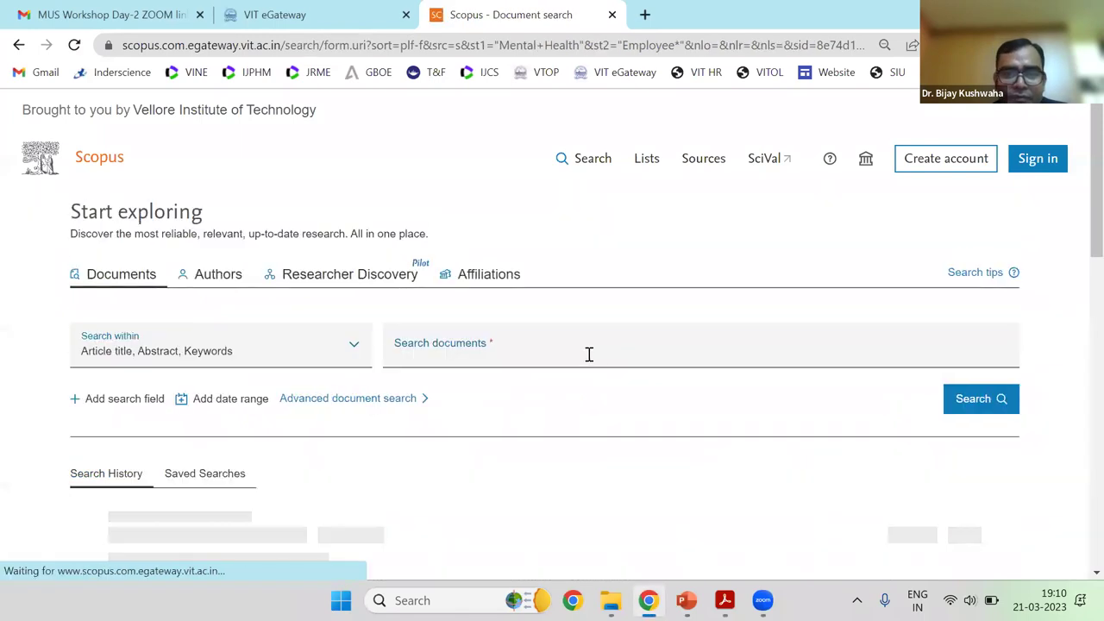
left_click(514, 355)
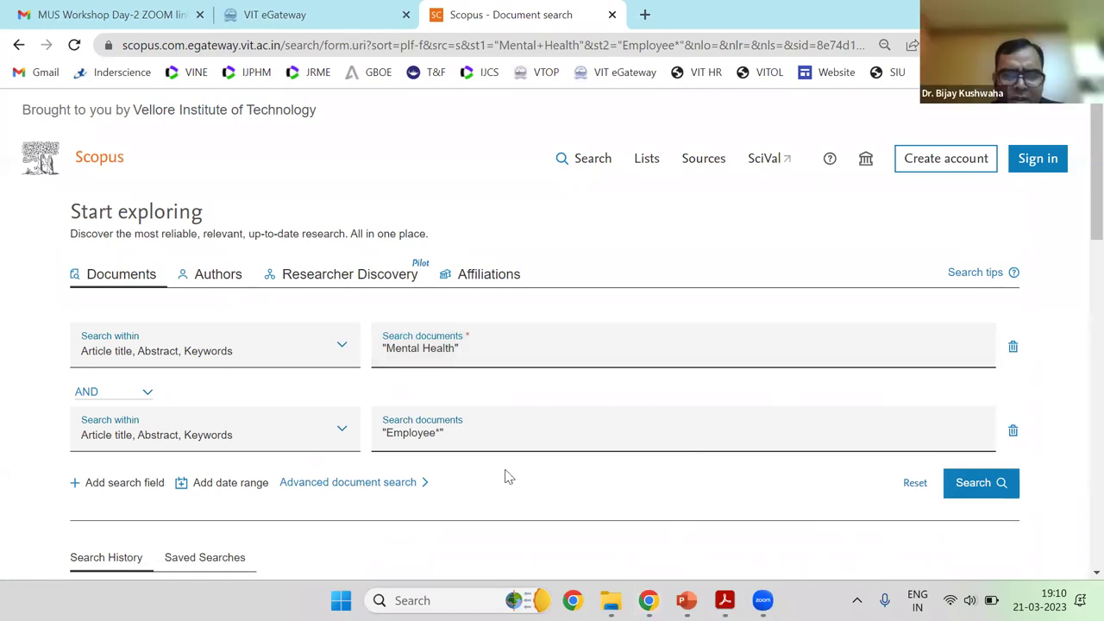
left_click(485, 437)
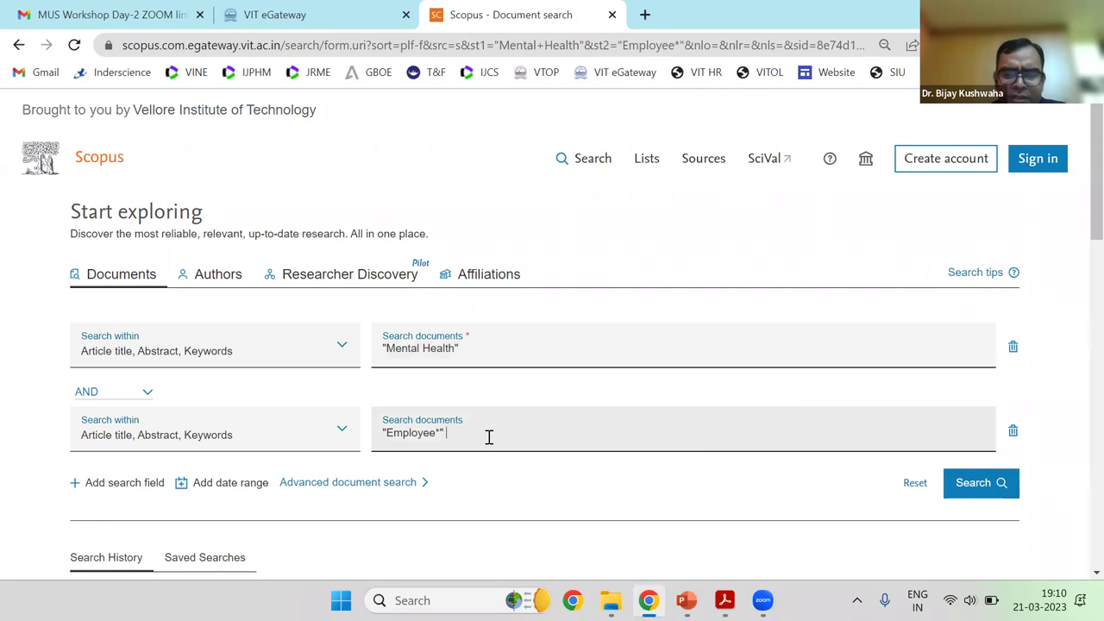
type("working persons, working professionals, workman, working employes")
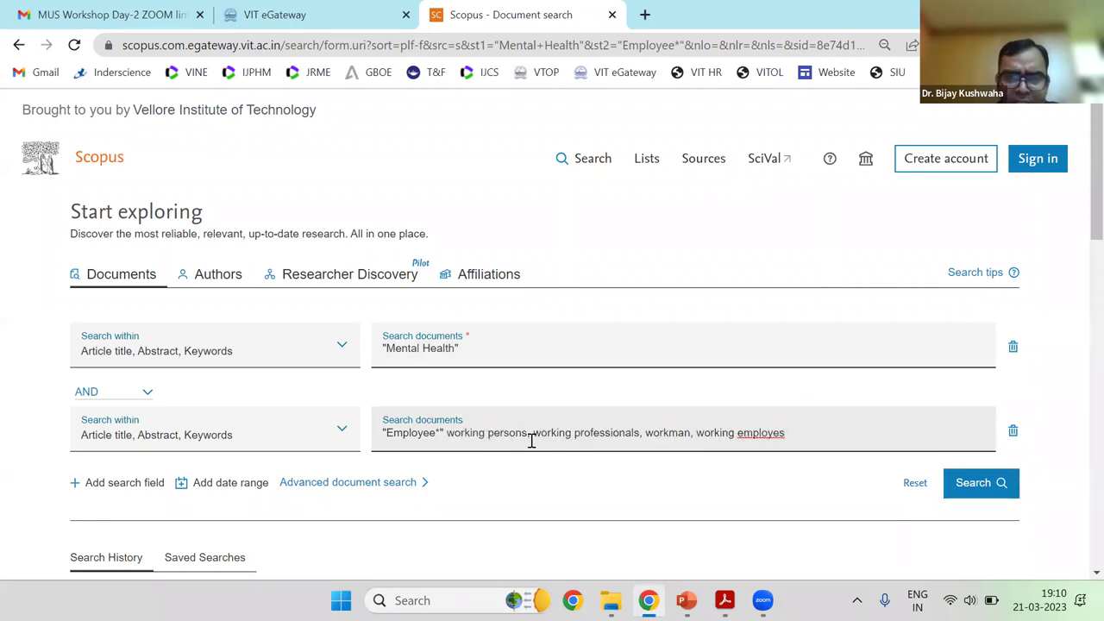
Join the employee synonyms with OR as quoted phrases "working persons" and "working professional*", and delete the remaining unquoted terms
left_click(444, 432)
type("OR\"")
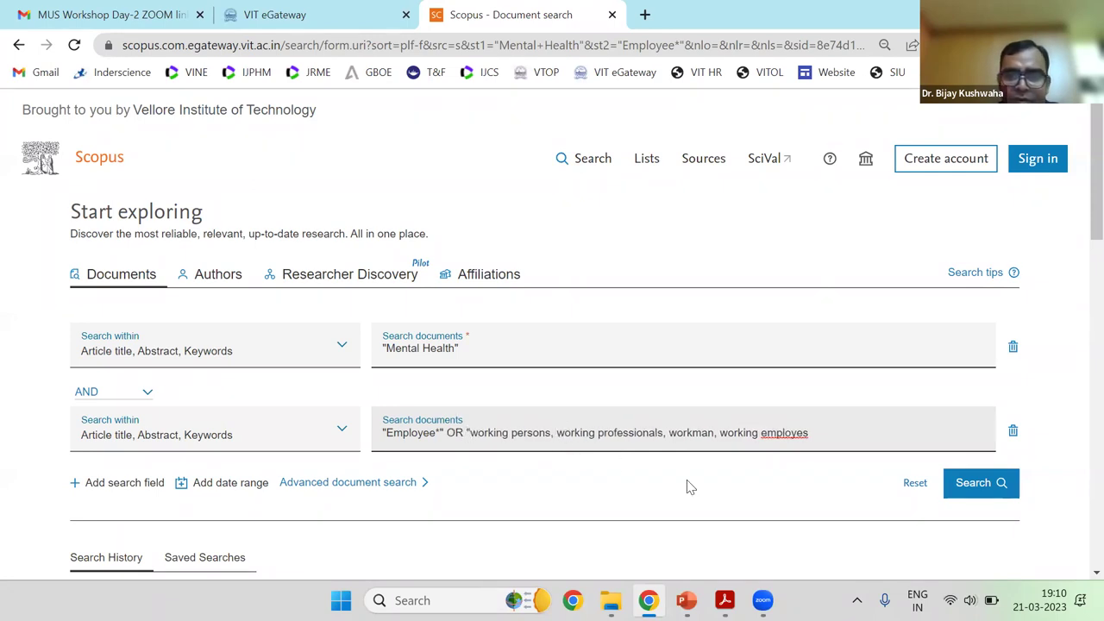
type("\"")
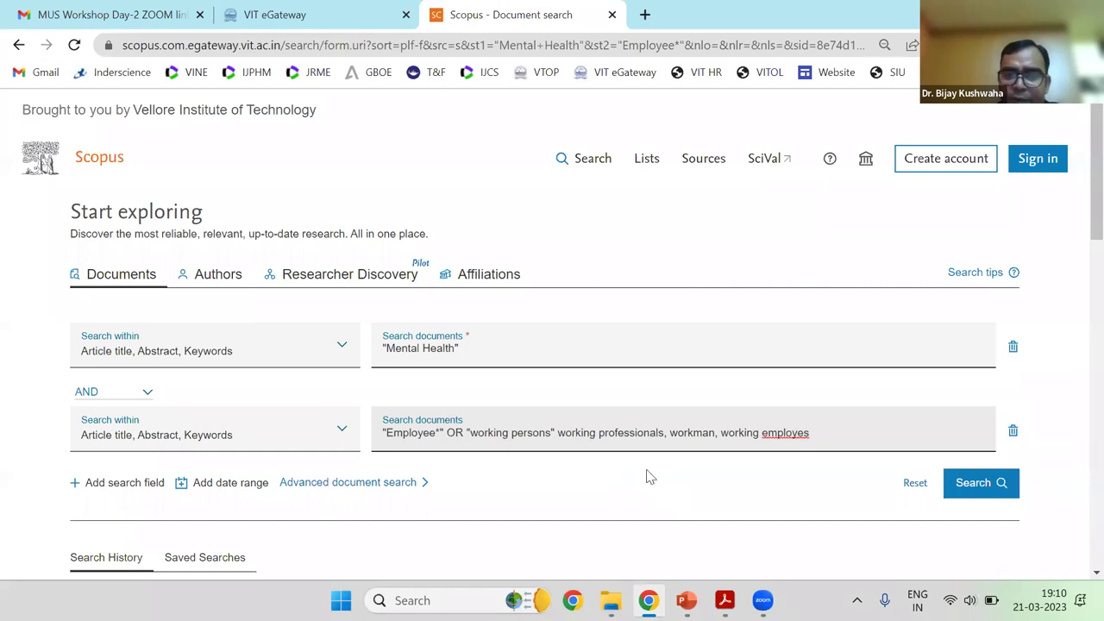
type(" OR")
key("Right")
type("\"")
left_click(688, 434)
key("shift+End")
key("BackSpace")
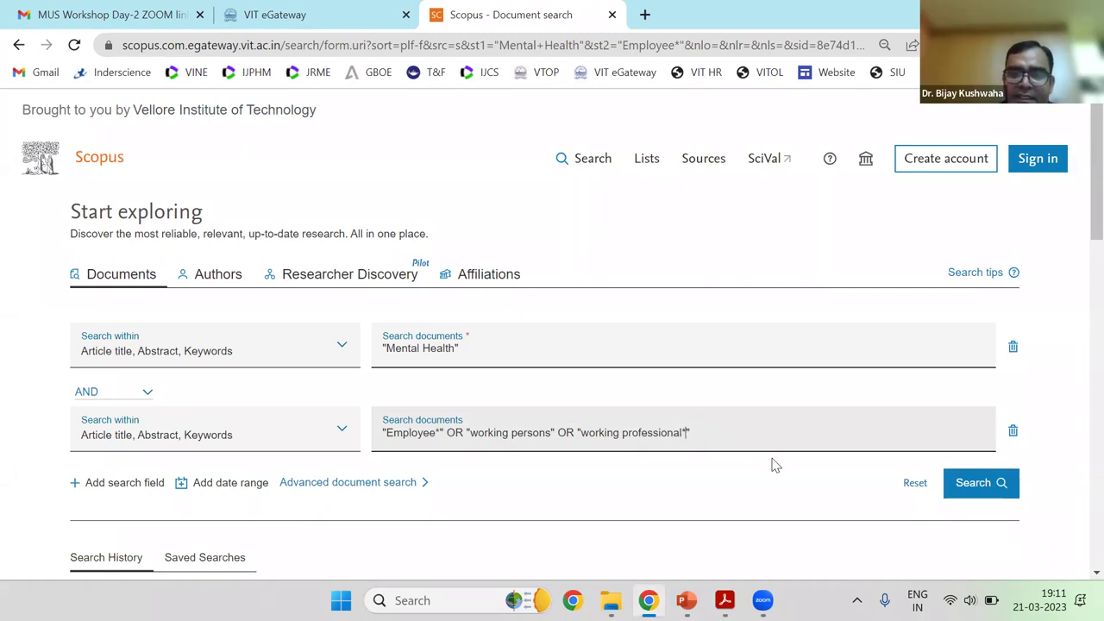
Change the phrase "working persons" to the wildcard form "working person*" and run the document search
left_click(552, 432)
key("BackSpace")
type("*")
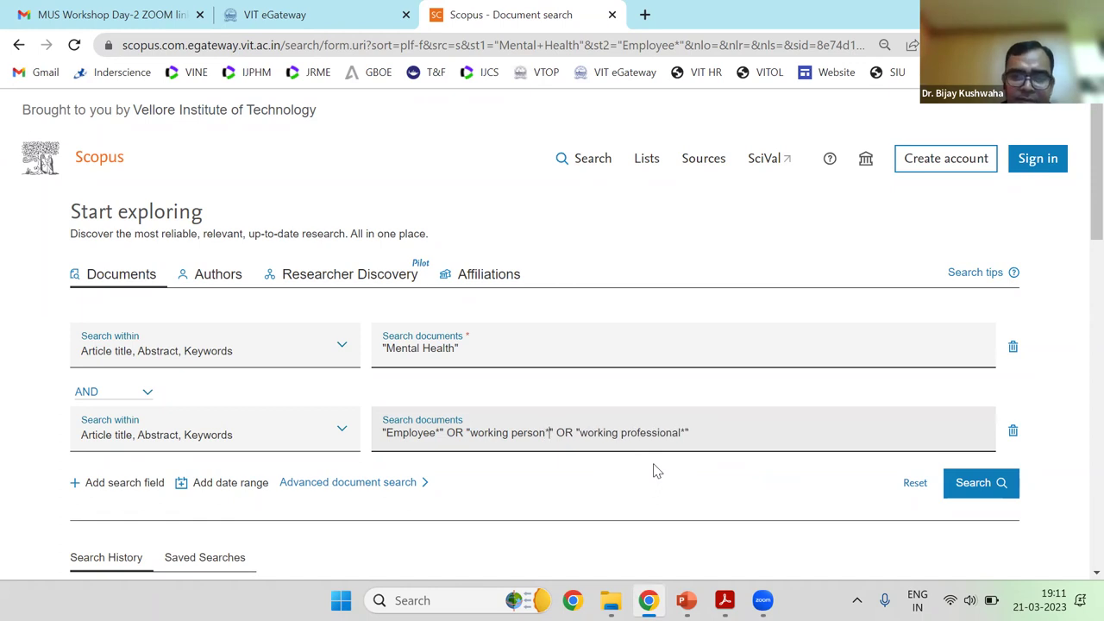
left_click(973, 483)
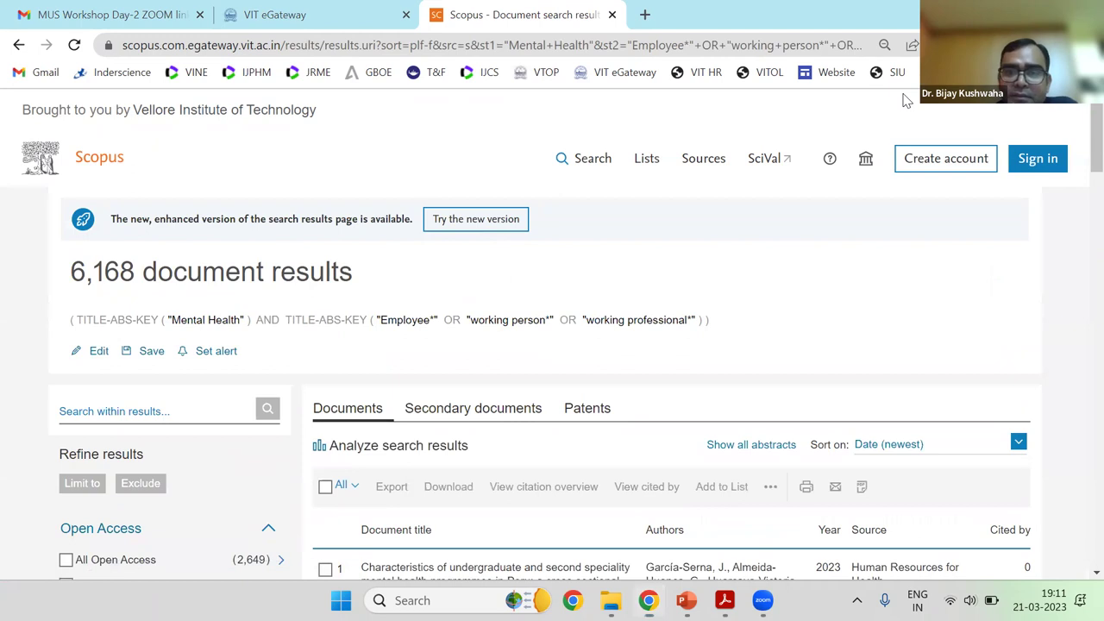
Return to the search page and compare the result counts of the two latest mental health queries in the search history
left_click(678, 322)
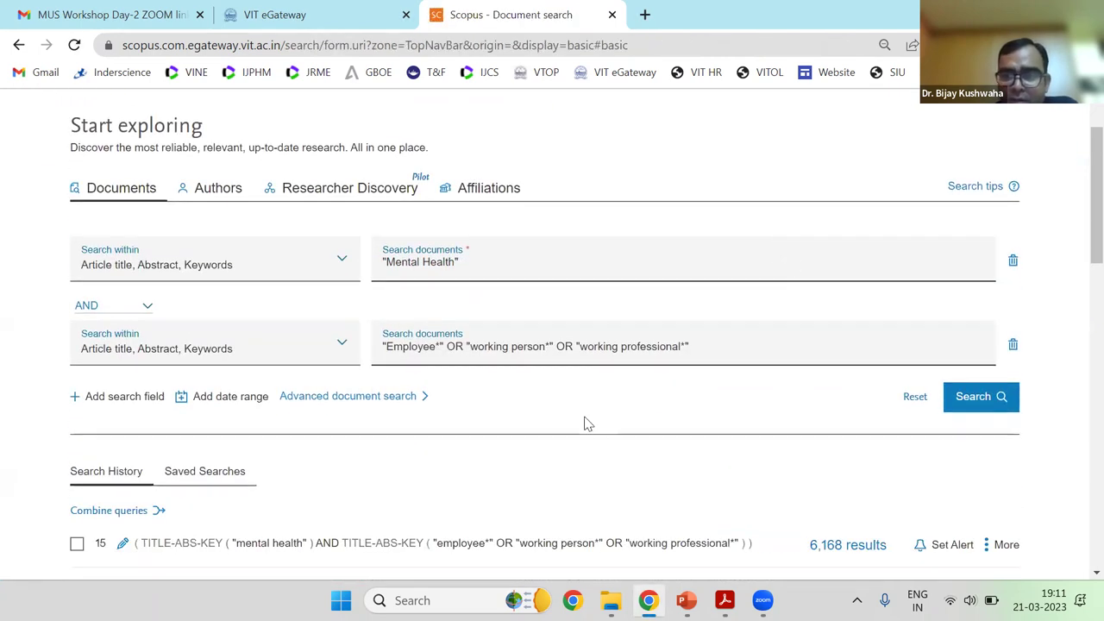
scroll(585, 422, "down", 1)
left_click_drag(812, 501, 843, 501)
left_click_drag(809, 459, 842, 460)
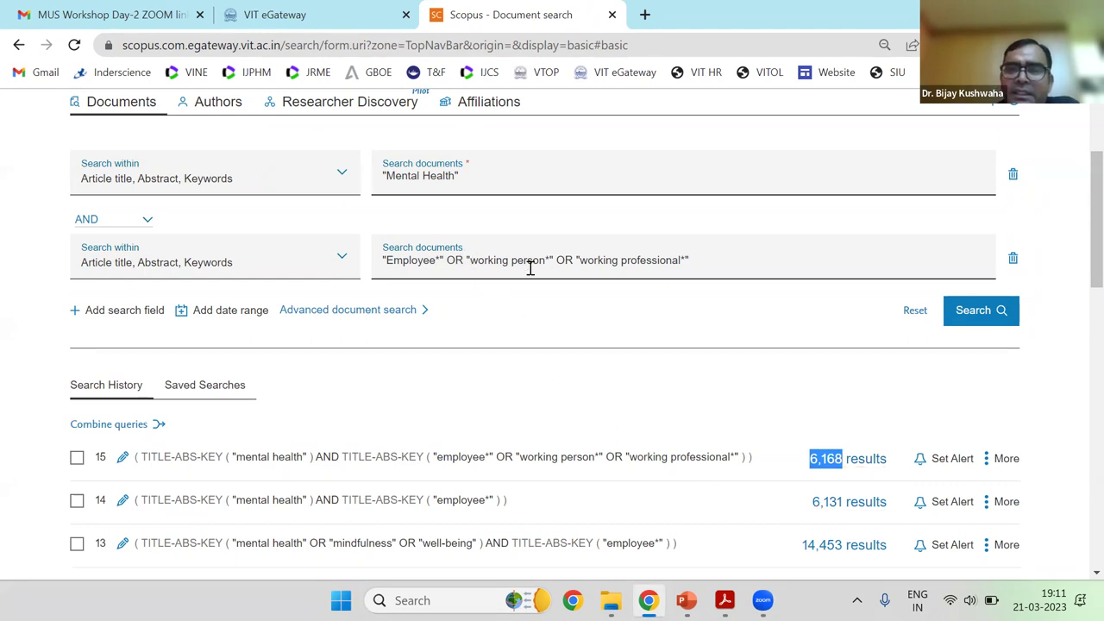
left_click_drag(695, 259, 464, 260)
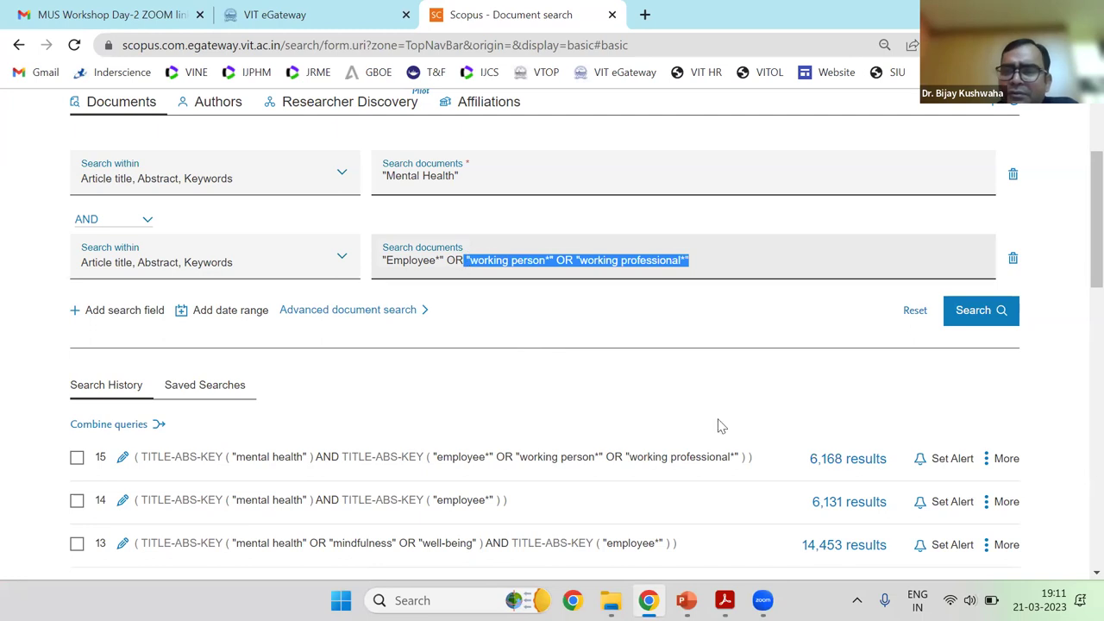
double_click(826, 457)
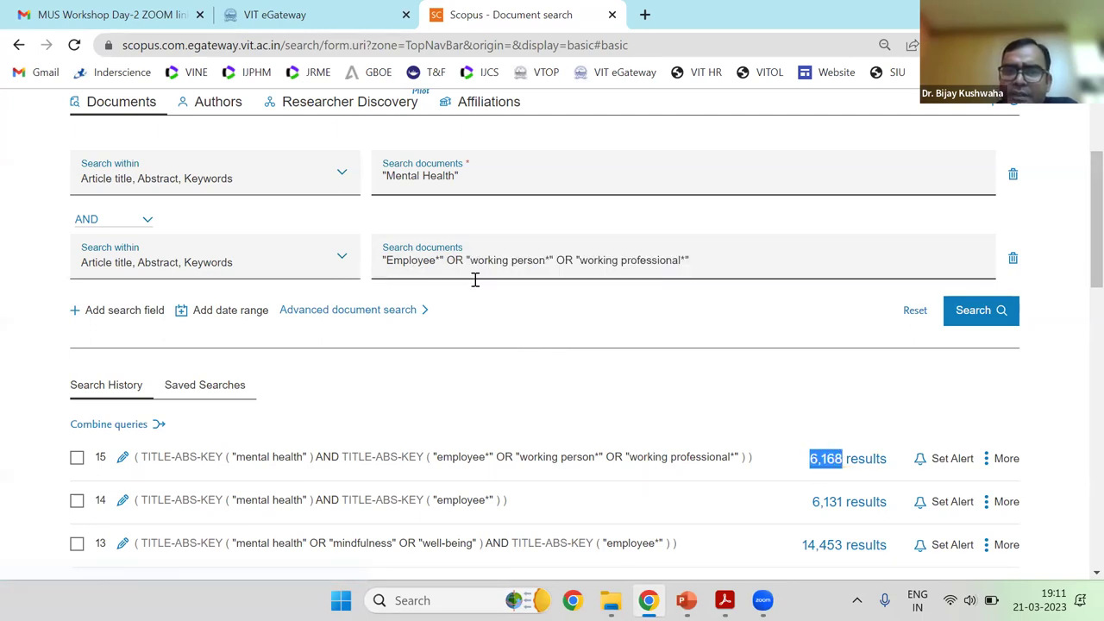
Extend "Mental Health" with OR "Mindfulness" in the first field and run the document search
left_click(521, 179)
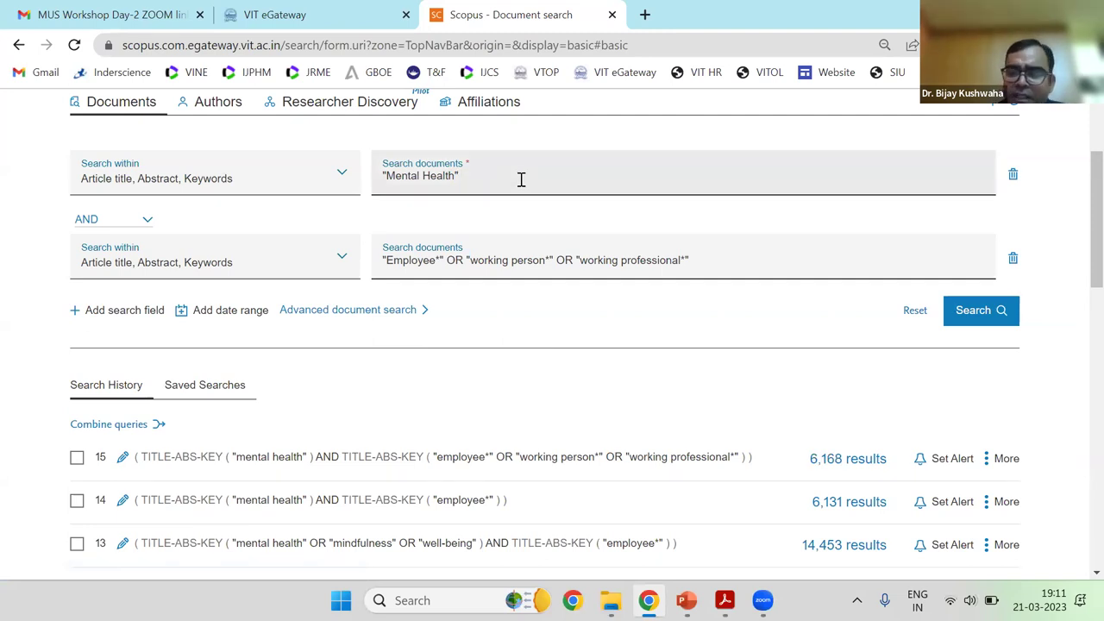
type("OR \"Mindfulness")
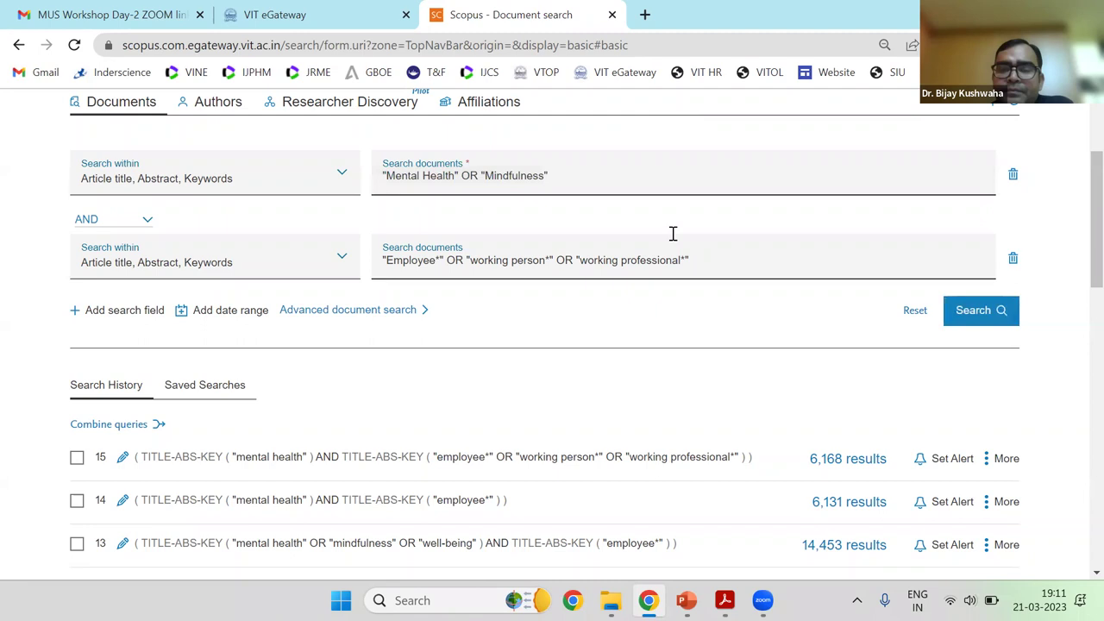
key("Return")
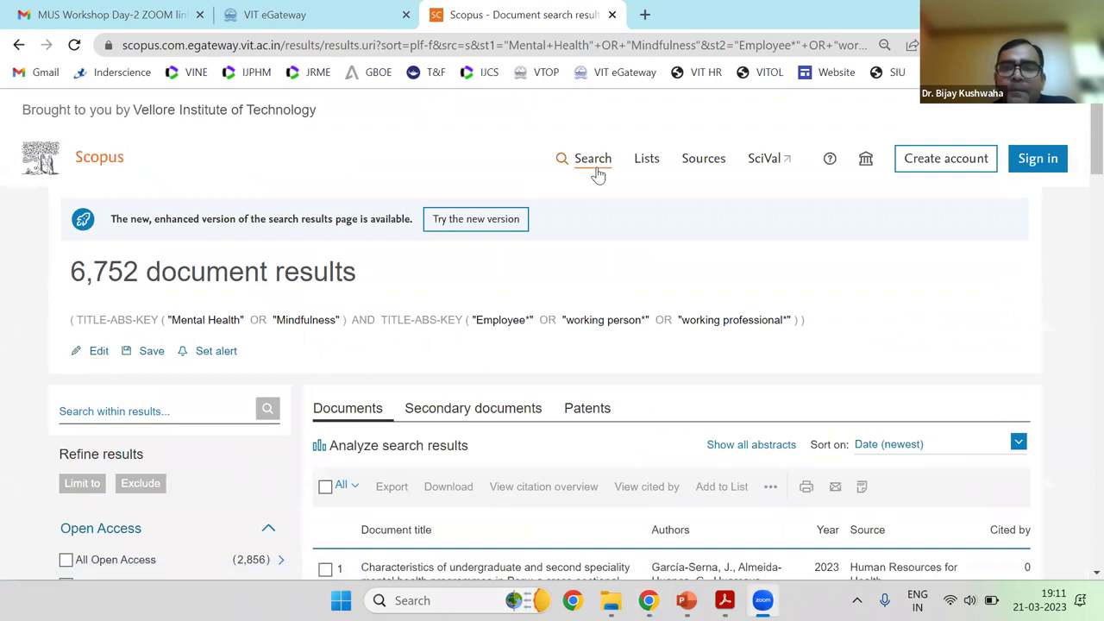
Reopen the search page and compare the terms and result counts of the three latest mental health queries in the search history
left_click(594, 166)
scroll(781, 353, "down", 3)
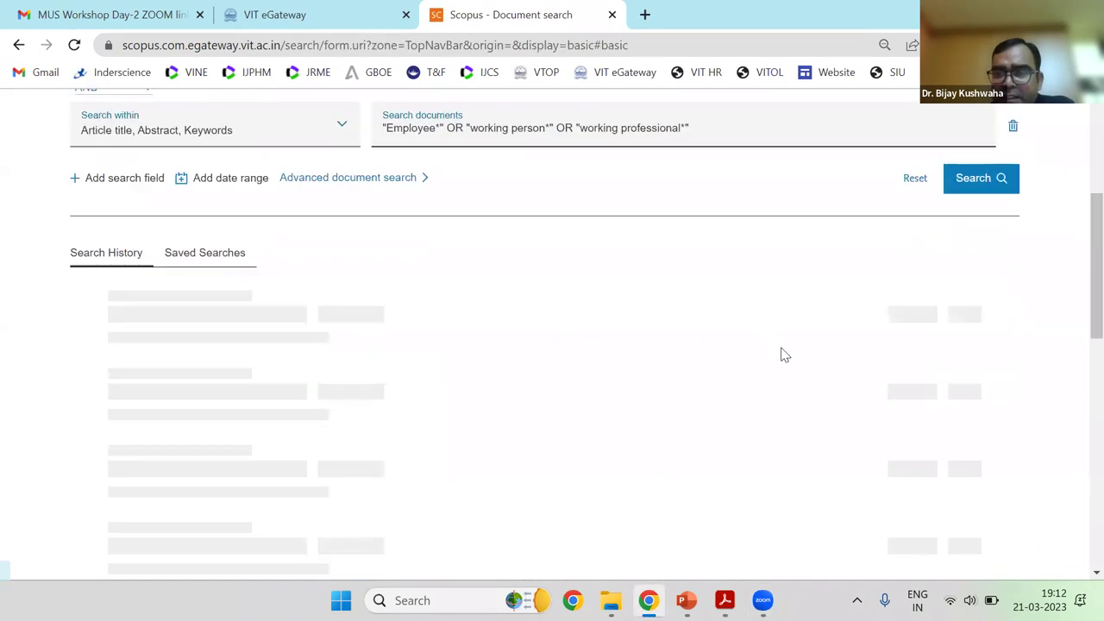
left_click_drag(226, 387, 312, 384)
double_click(444, 390)
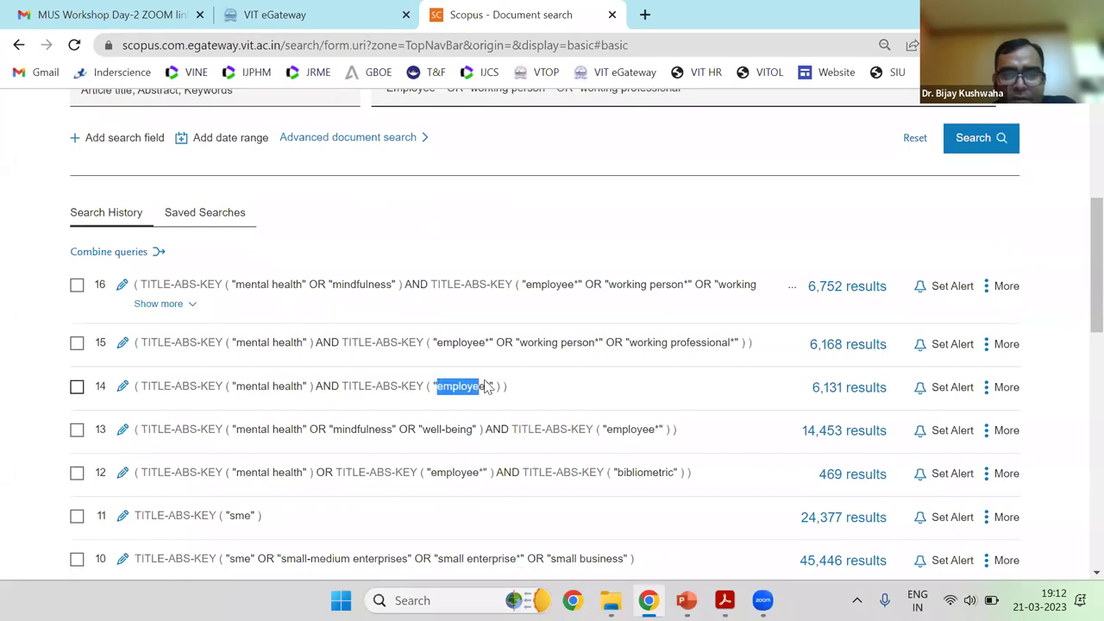
left_click(763, 388)
double_click(849, 391)
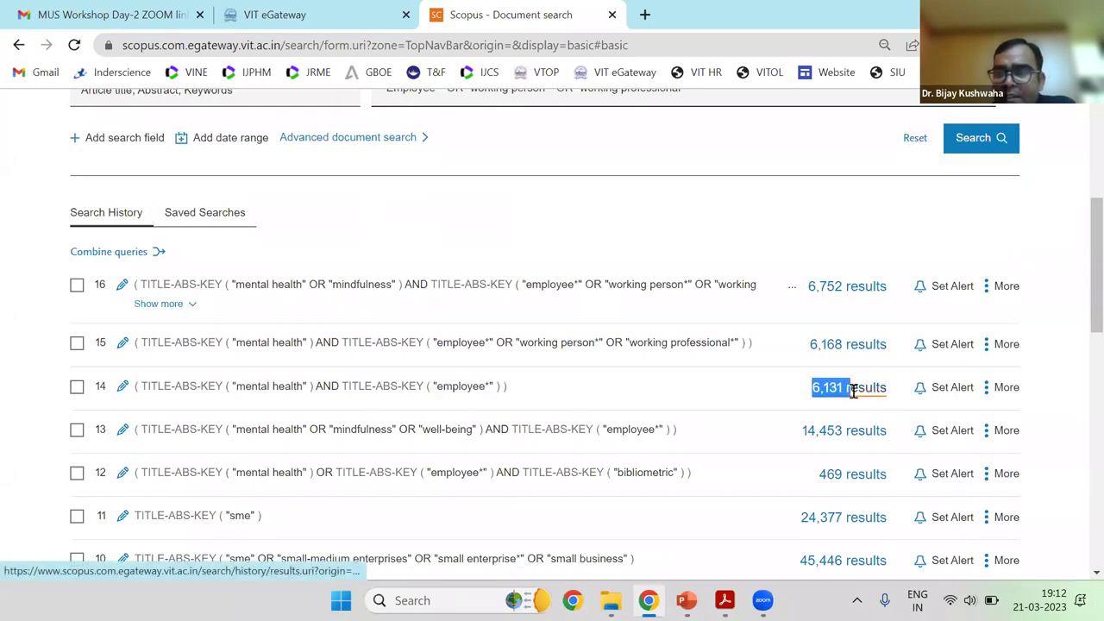
left_click_drag(232, 343, 305, 343)
left_click_drag(435, 345, 734, 357)
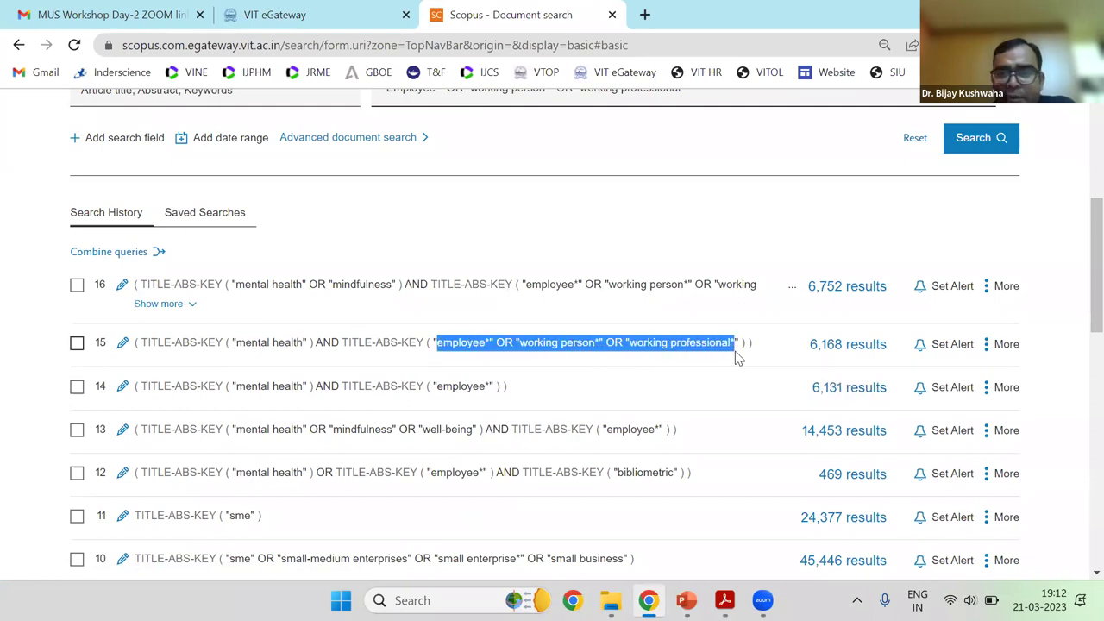
double_click(820, 345)
left_click_drag(231, 284, 399, 286)
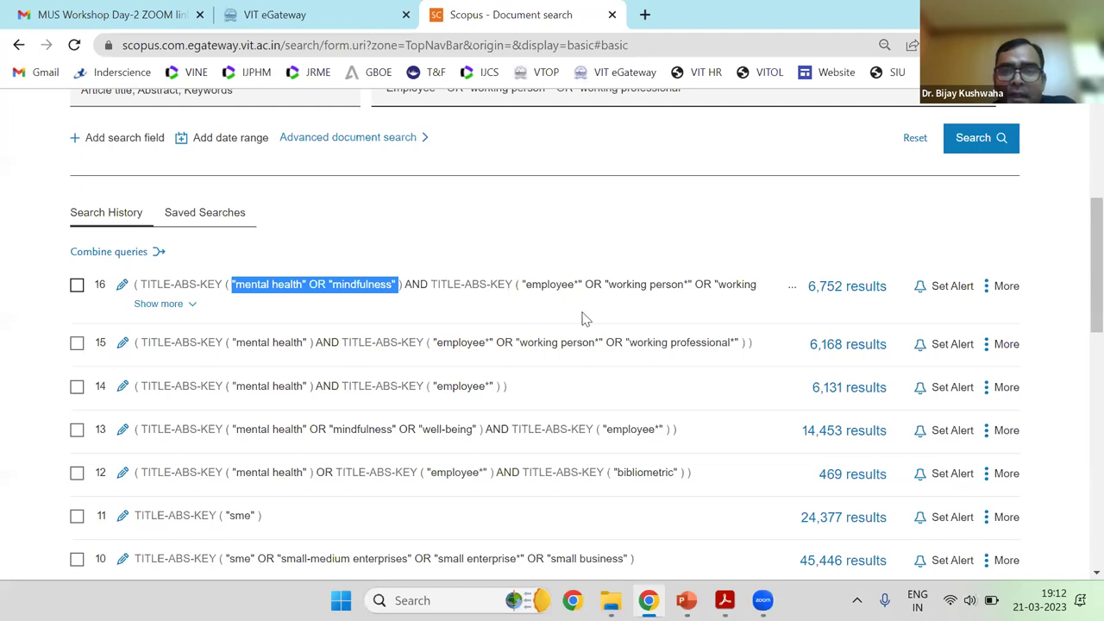
left_click_drag(802, 288, 895, 308)
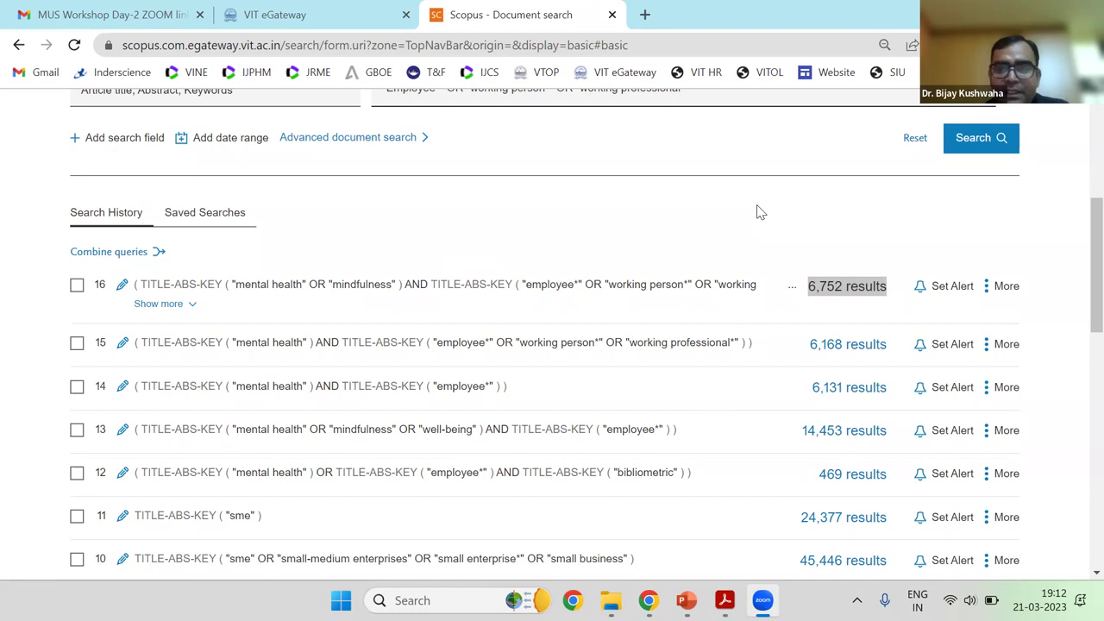
Replace the mental health terms in the first search field with "sustainability" AND "production"
scroll(520, 293, "up", 4)
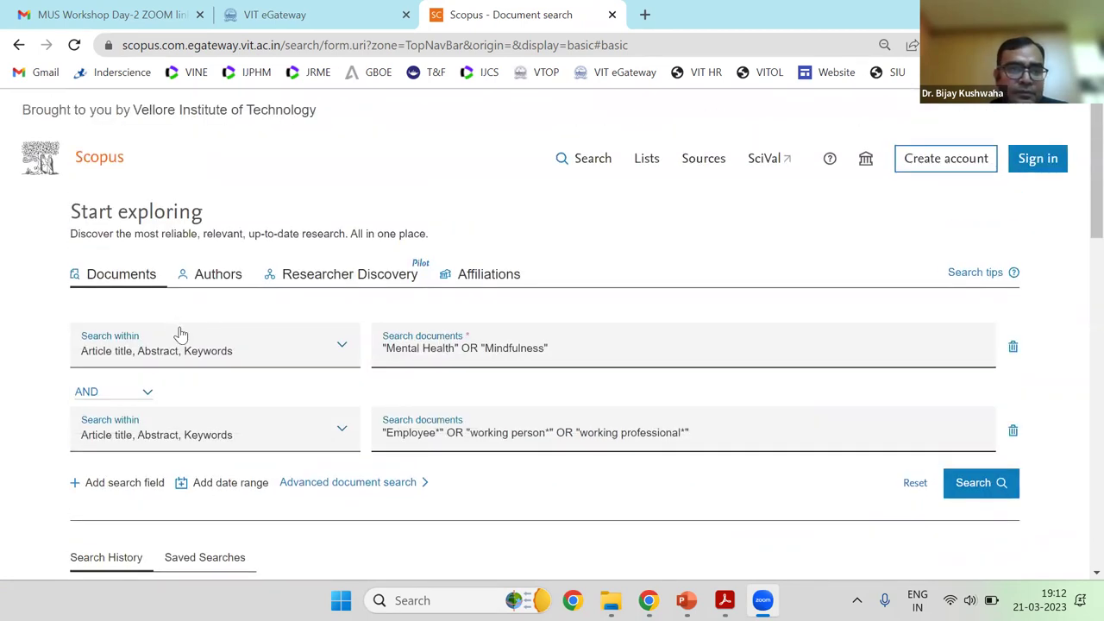
left_click_drag(385, 349, 559, 354)
type("\"sustainab*\" AND \"production\"")
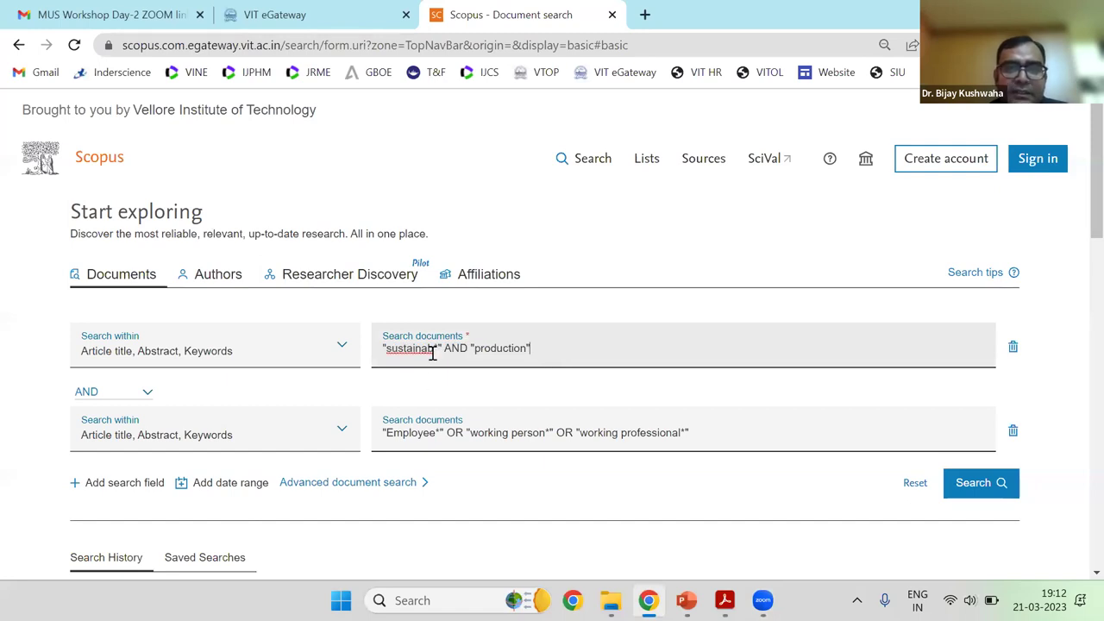
key("BackSpace")
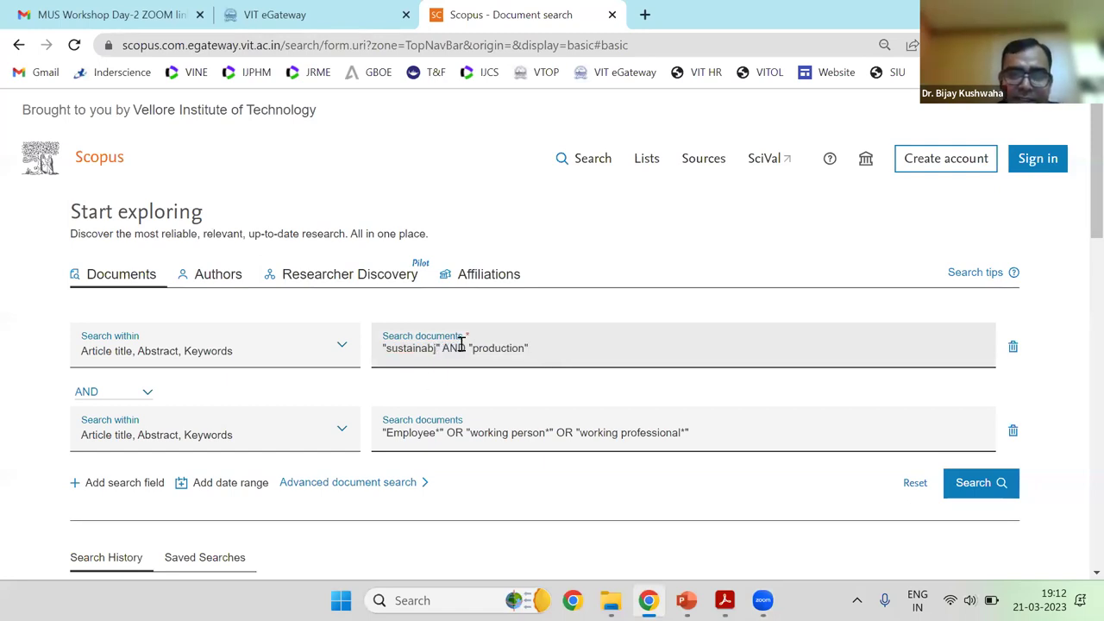
type("ility")
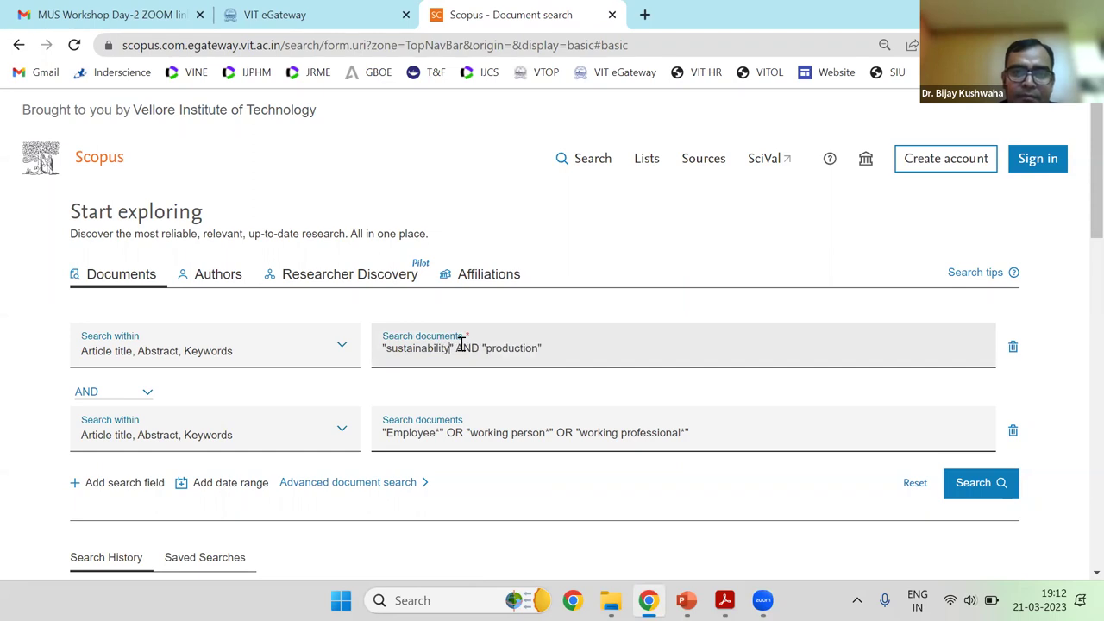
key("Delete")
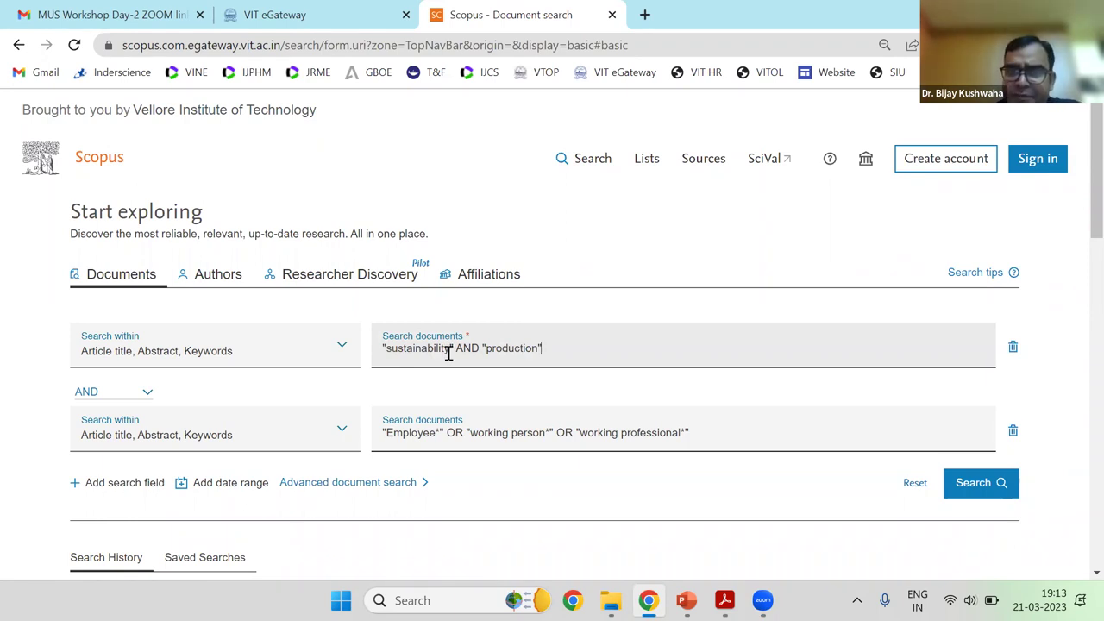
Shorten "sustainability" to "sustainabi*", remove the second search field with the employee terms, and run the document search
left_click_drag(449, 348, 435, 350)
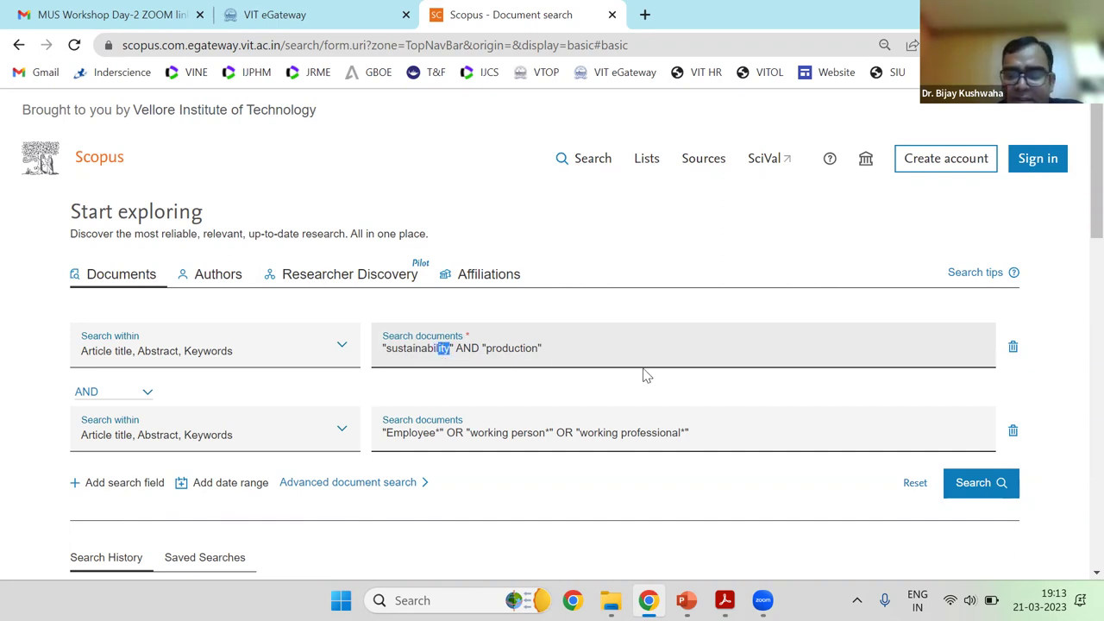
key("BackSpace")
key("BackSpace")
key("BackSpace")
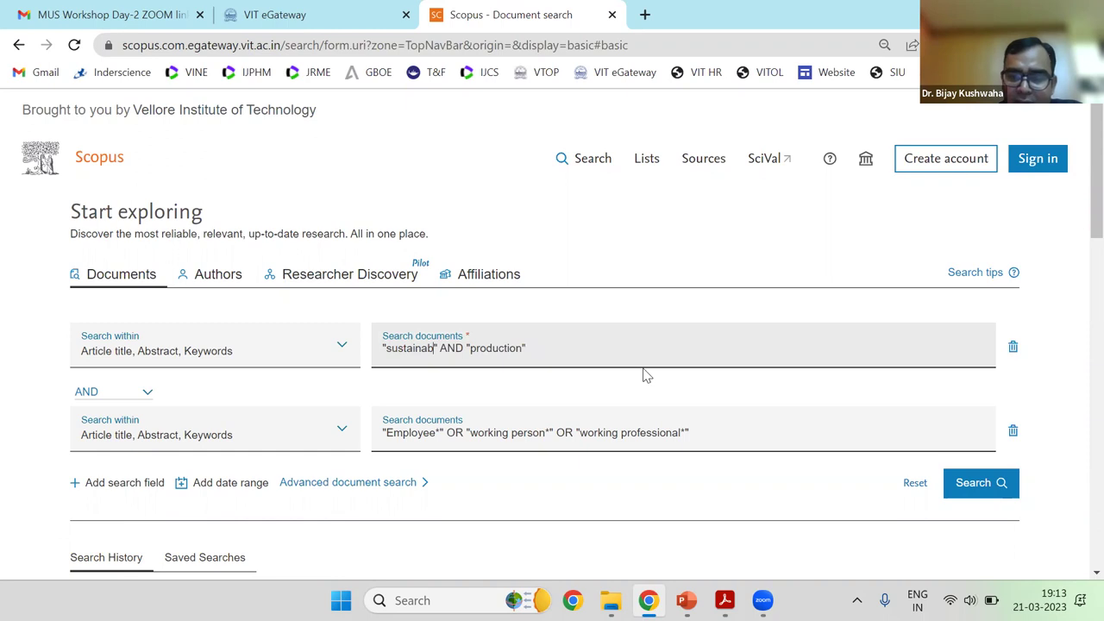
type("i*")
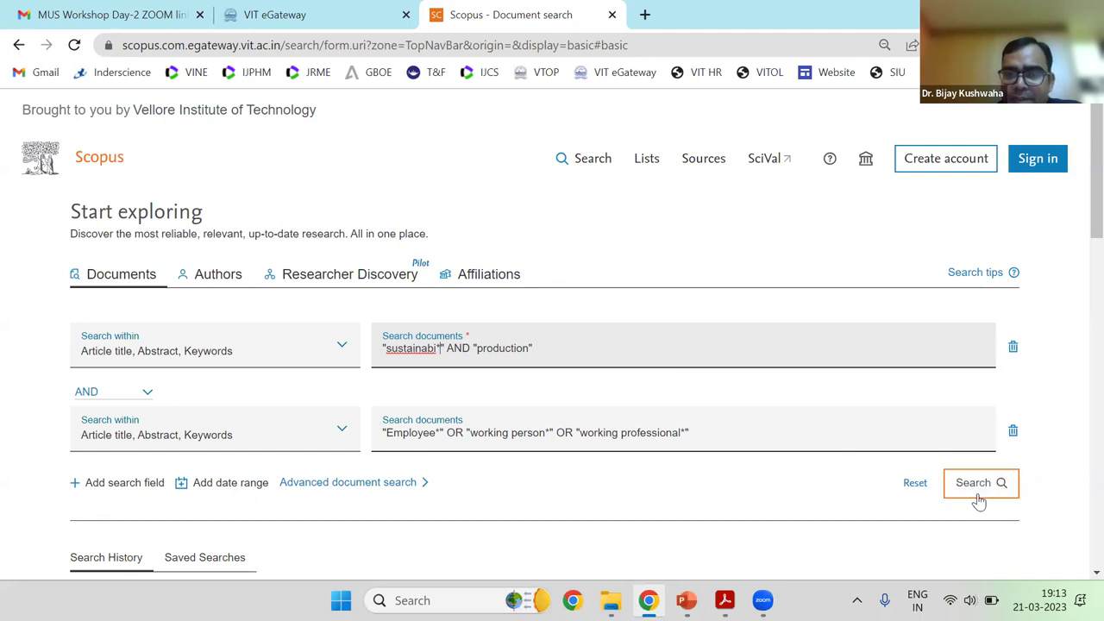
left_click(1013, 432)
left_click(979, 399)
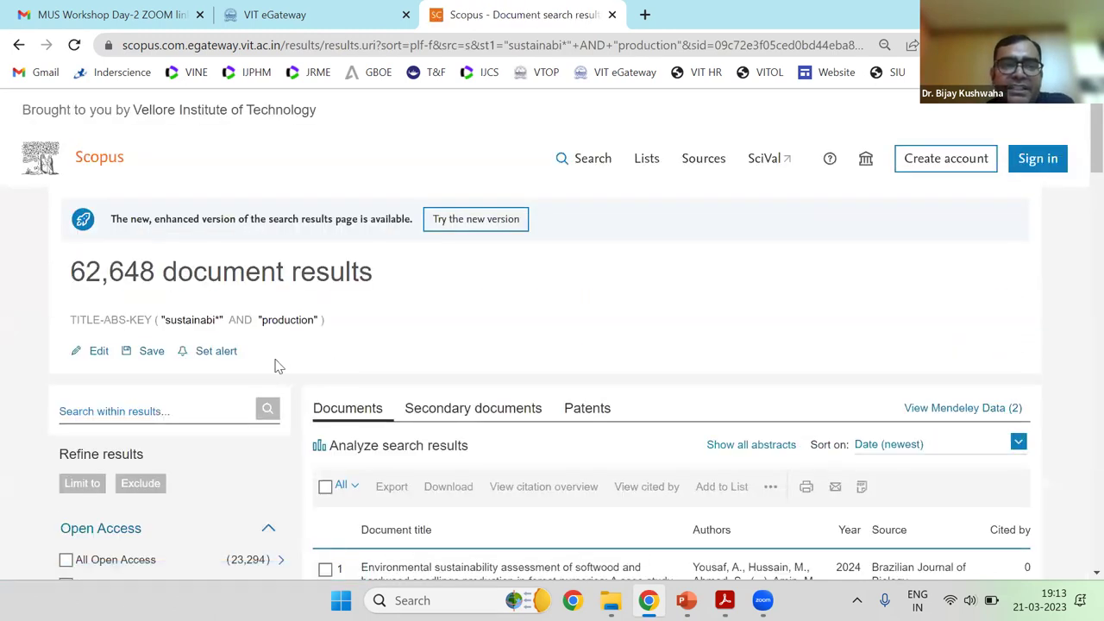
Edit the query to use the full word "sustainability" in place of "sustainabi*" and run the document search
left_click(97, 353)
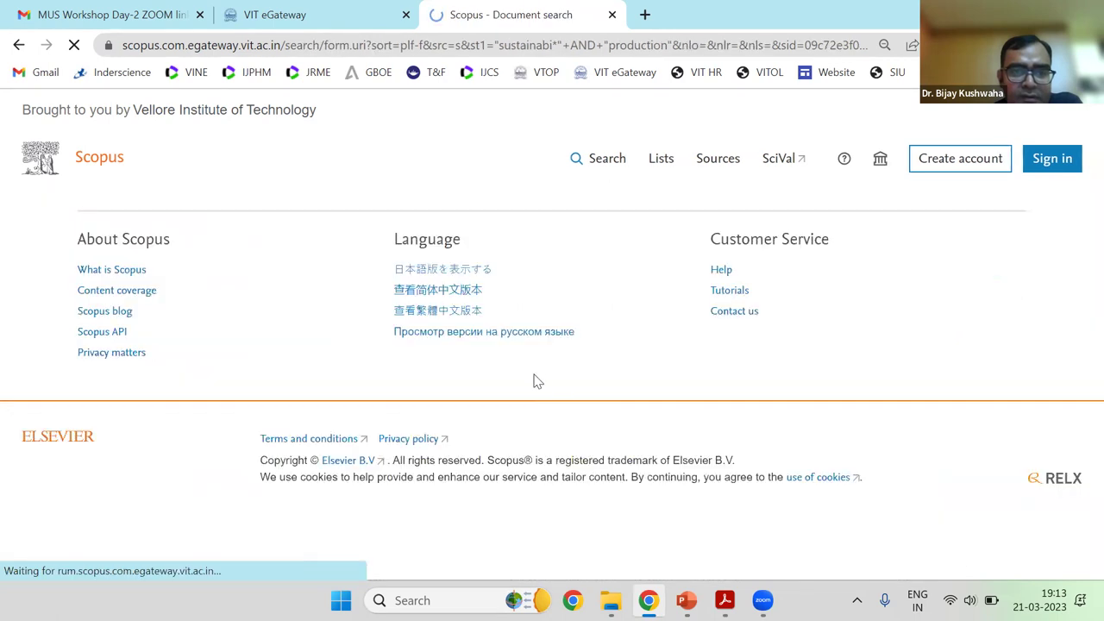
left_click(519, 355)
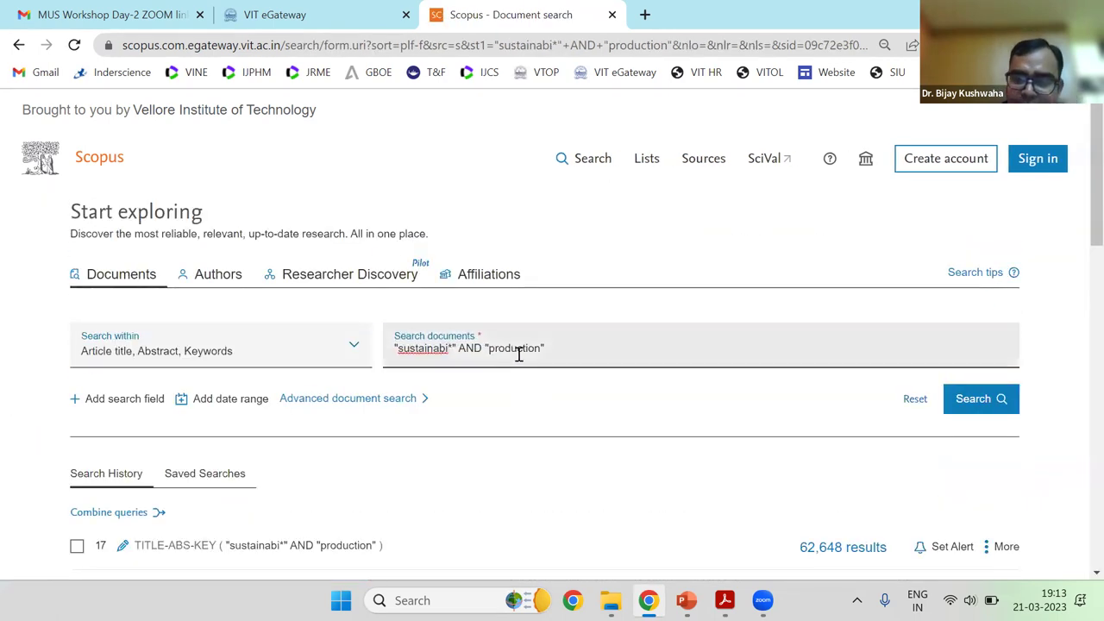
key("BackSpace")
type("lity")
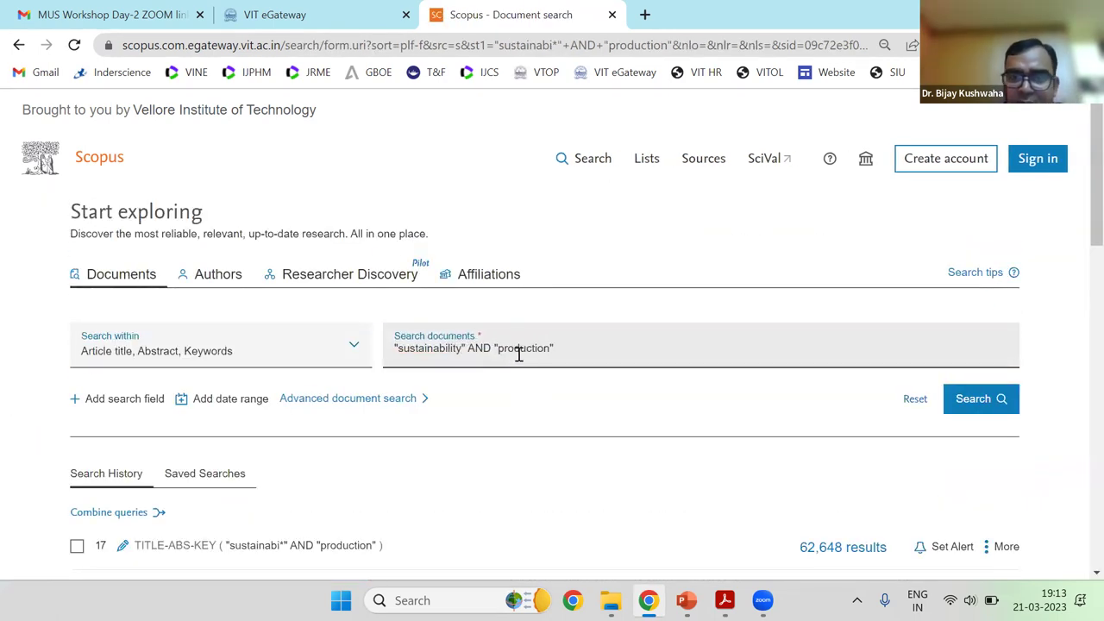
left_click(975, 399)
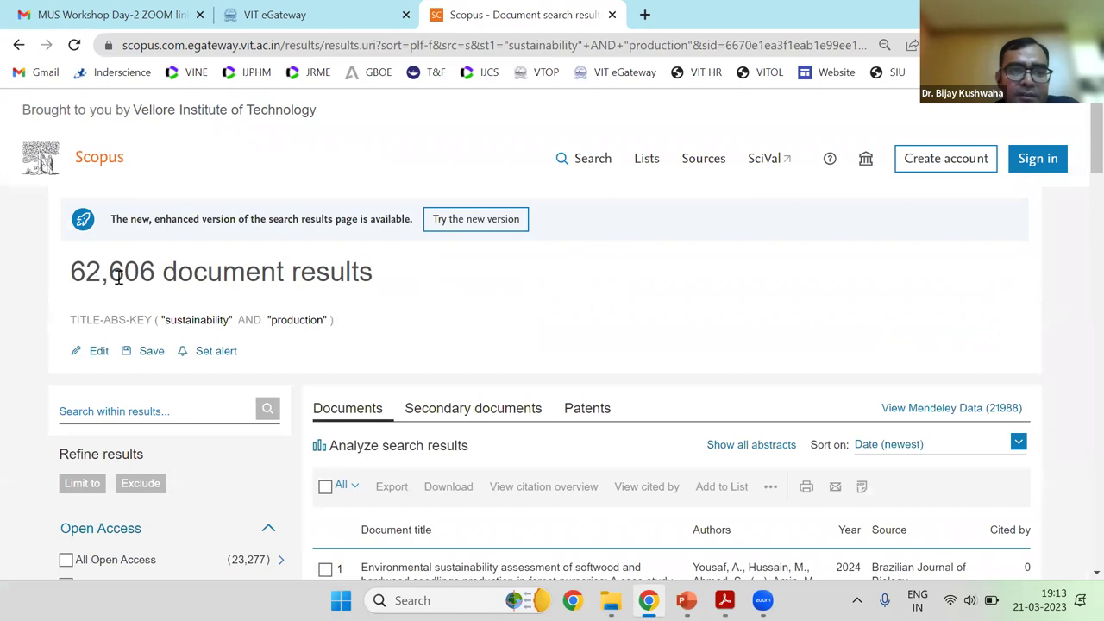
Reopen the search page and compare the result counts of the "sustainability" and "sustainabi*" queries in the search history
left_click(592, 159)
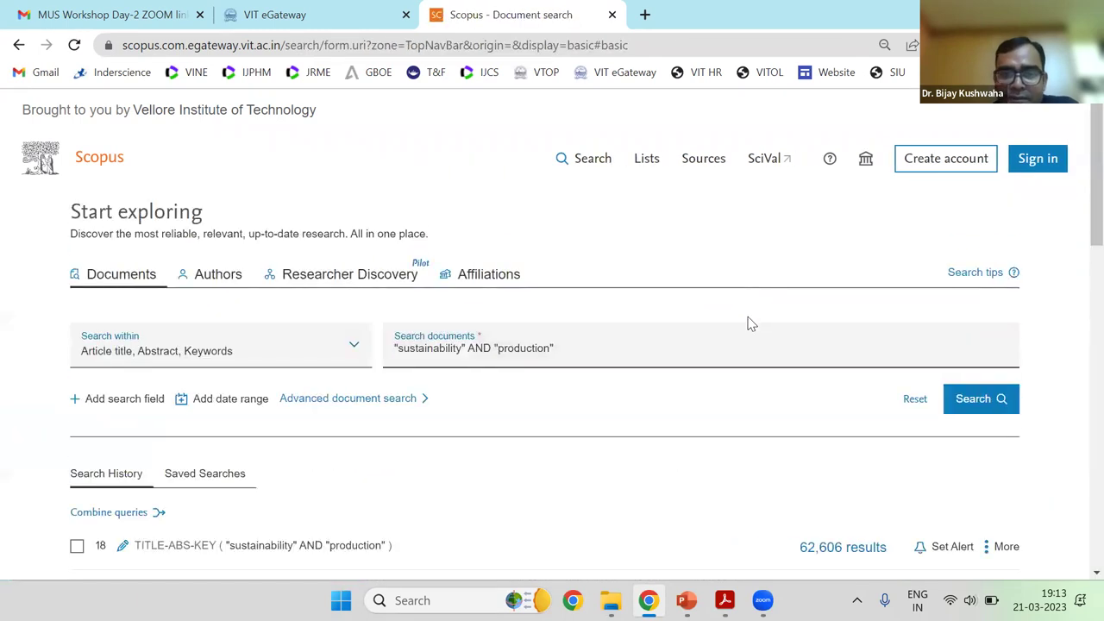
scroll(841, 306, "down", 2)
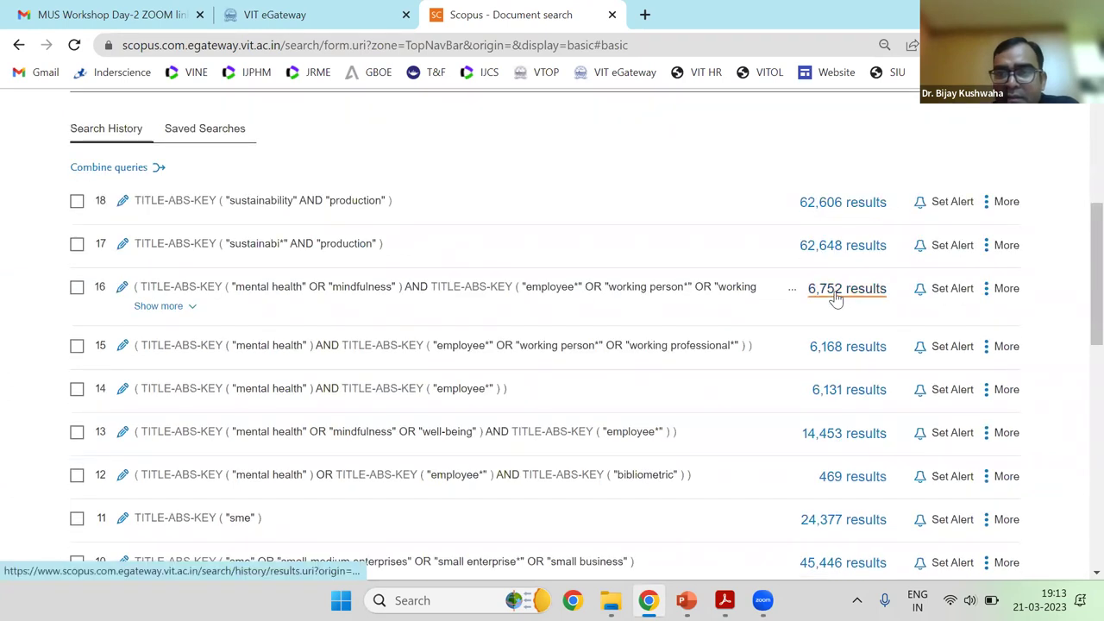
scroll(340, 335, "up", 1)
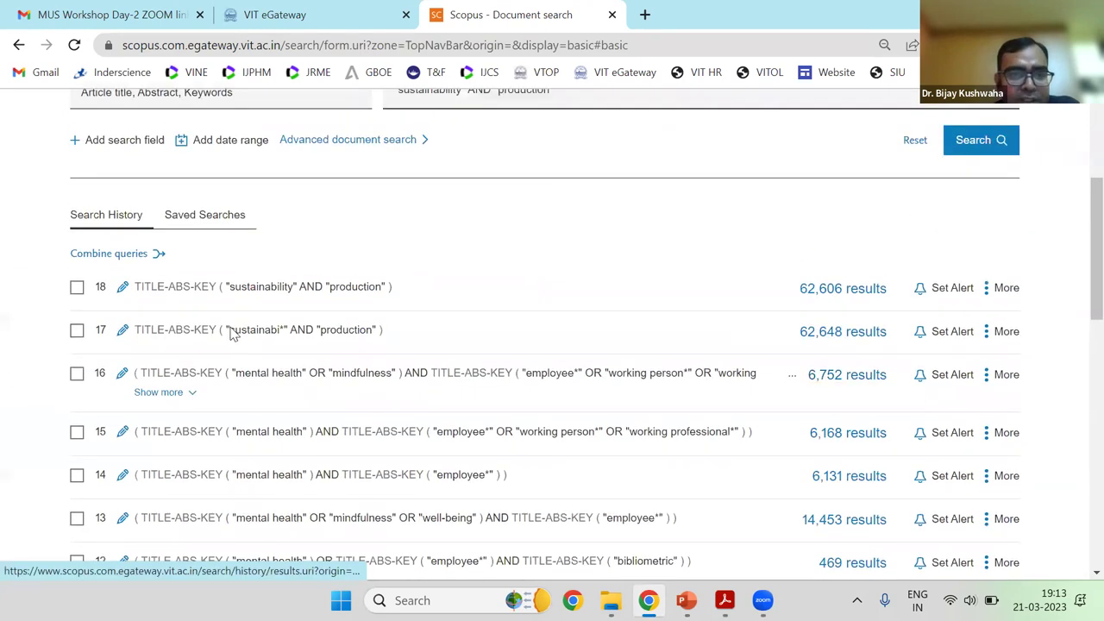
left_click_drag(232, 335, 292, 342)
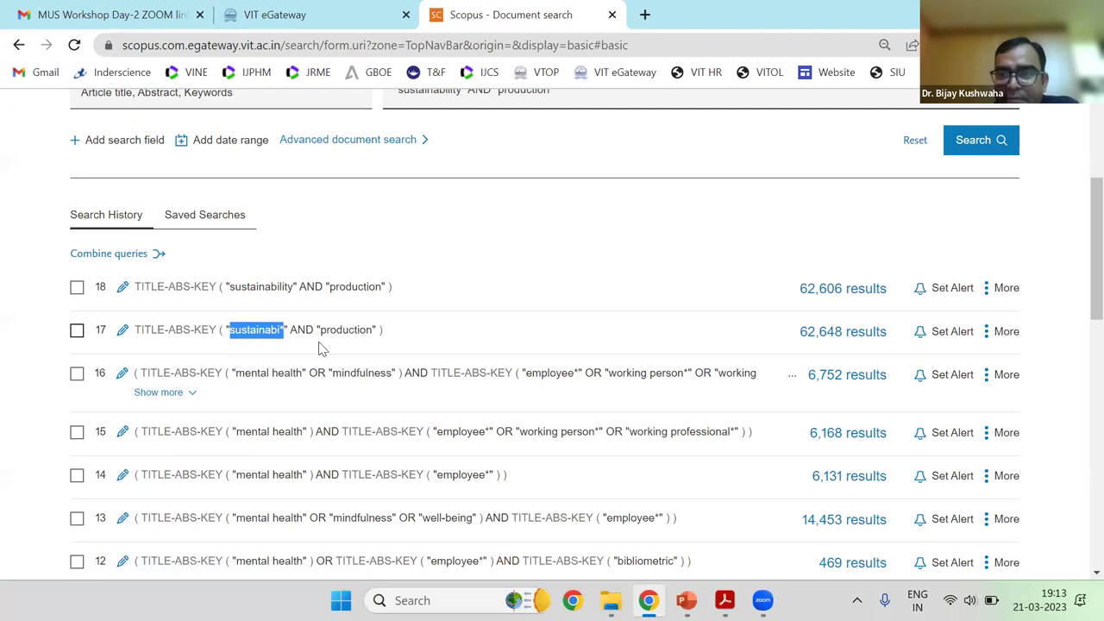
left_click_drag(800, 332, 844, 332)
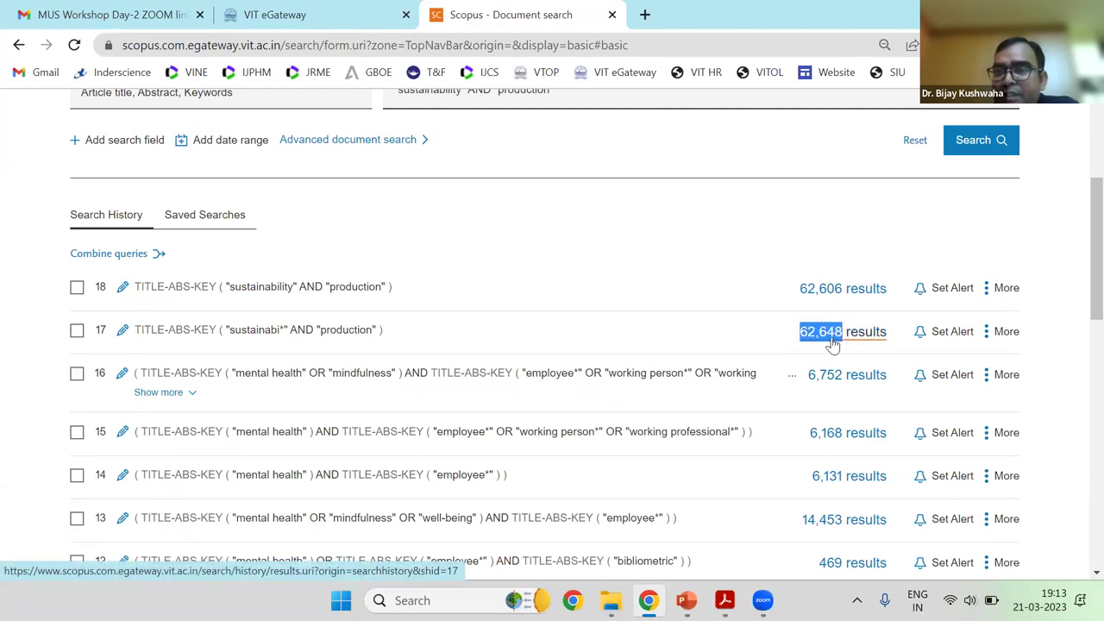
left_click_drag(230, 292, 298, 309)
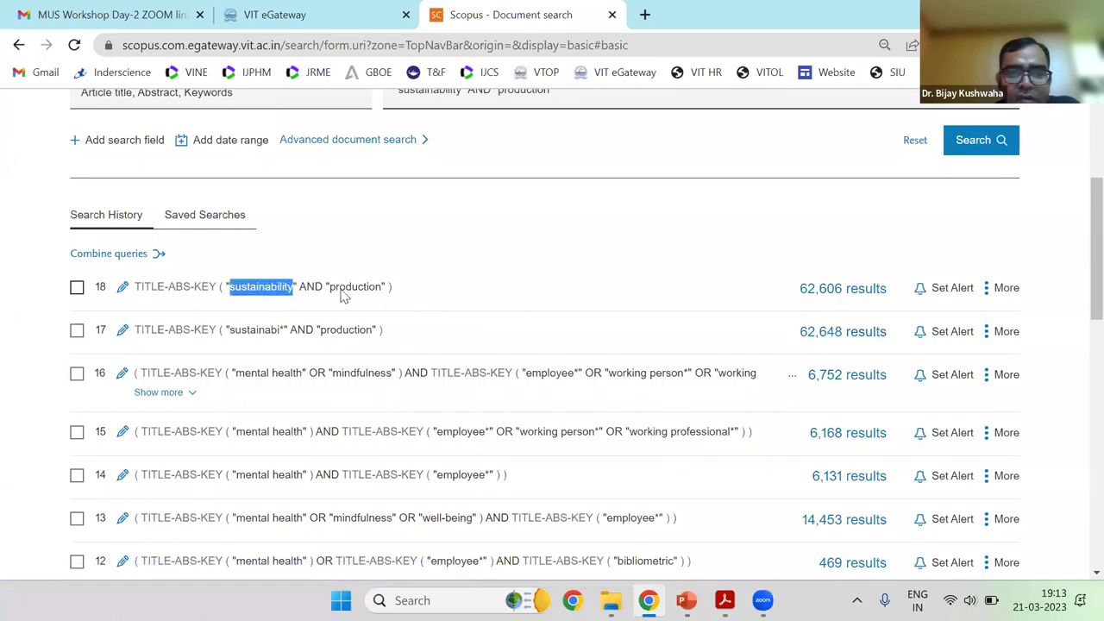
left_click_drag(799, 289, 841, 289)
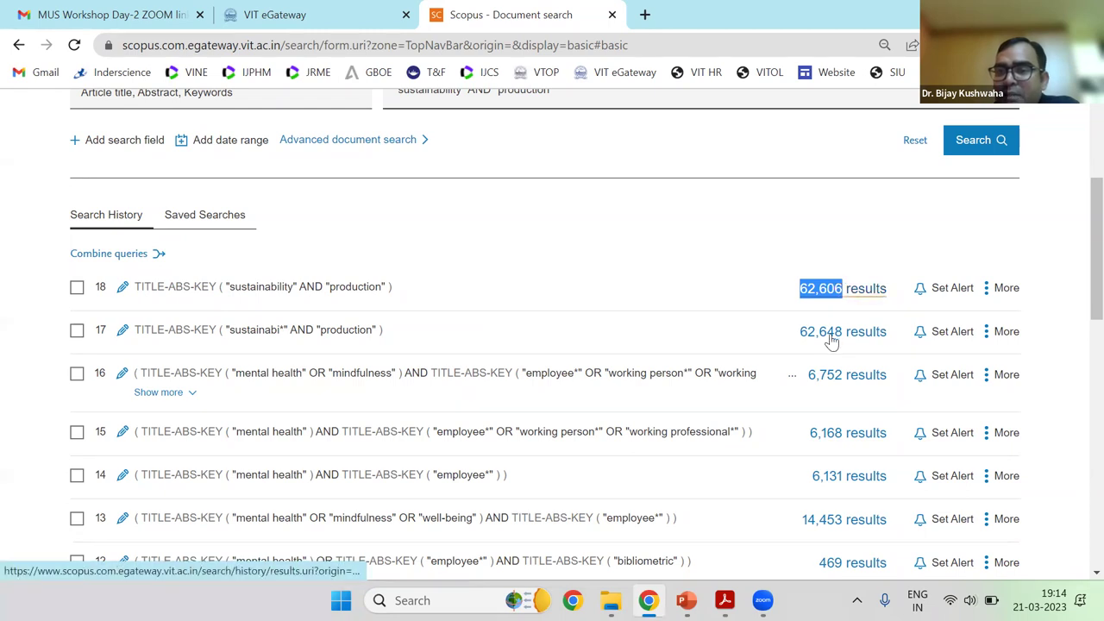
scroll(471, 316, "up", 3)
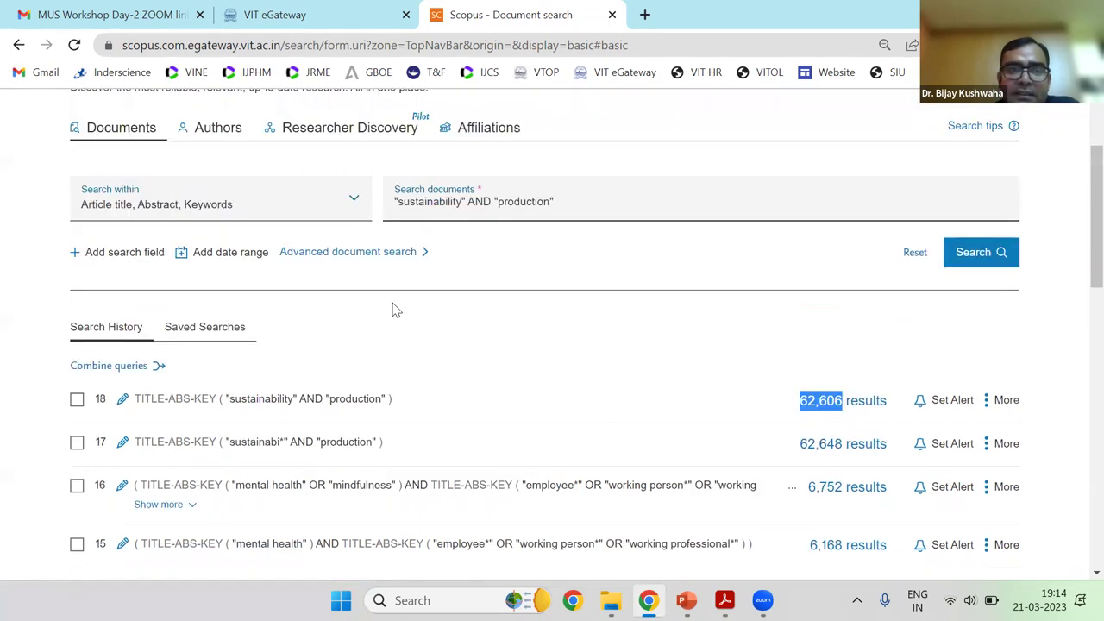
scroll(233, 385, "down", 2)
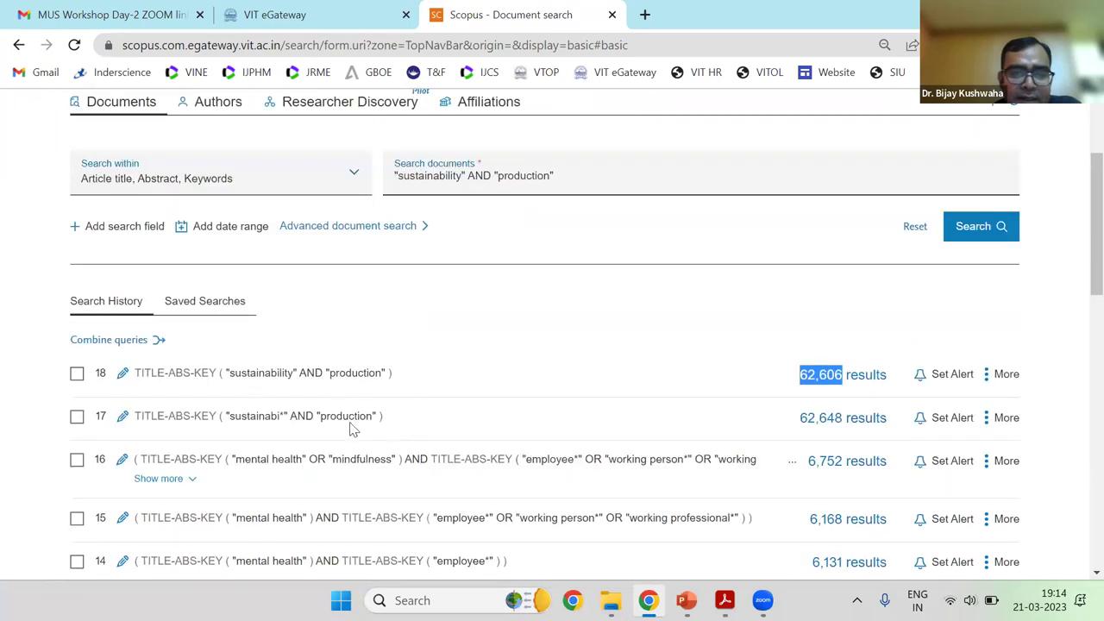
Open the results of the "sustainabi*" AND "production" query from the search history and examine the first document titles for the search terms
left_click(816, 423)
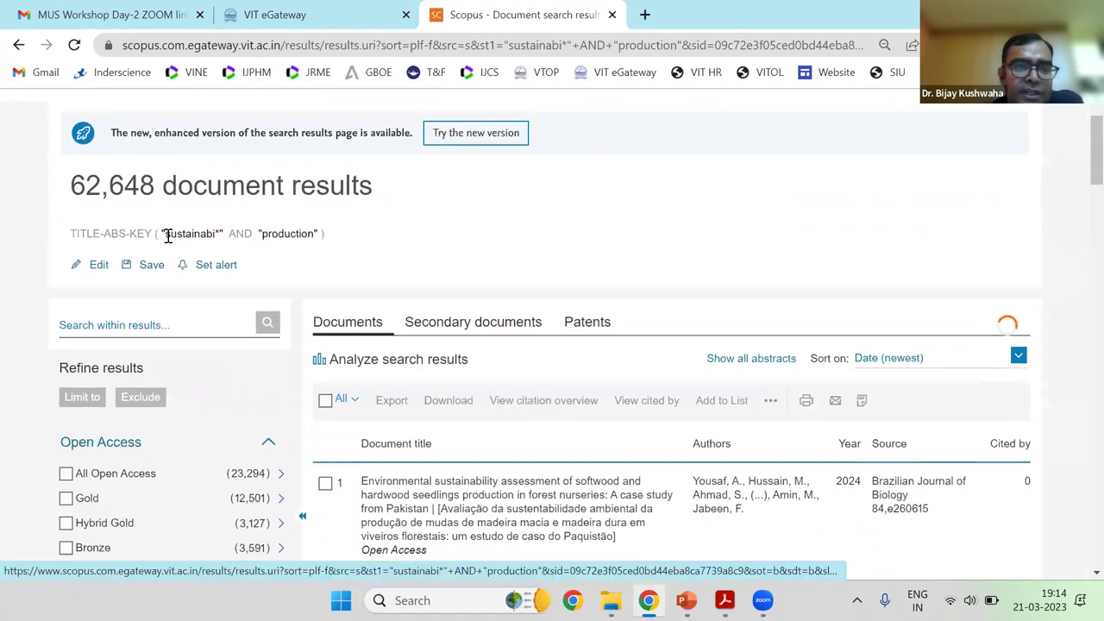
scroll(385, 321, "down", 3)
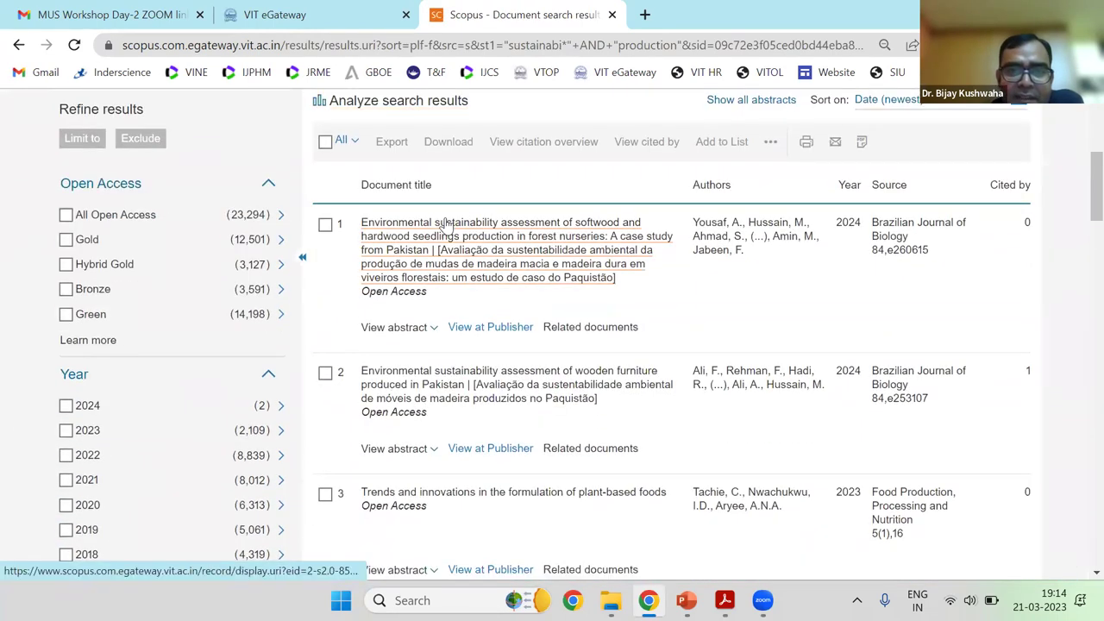
left_click_drag(441, 222, 353, 248)
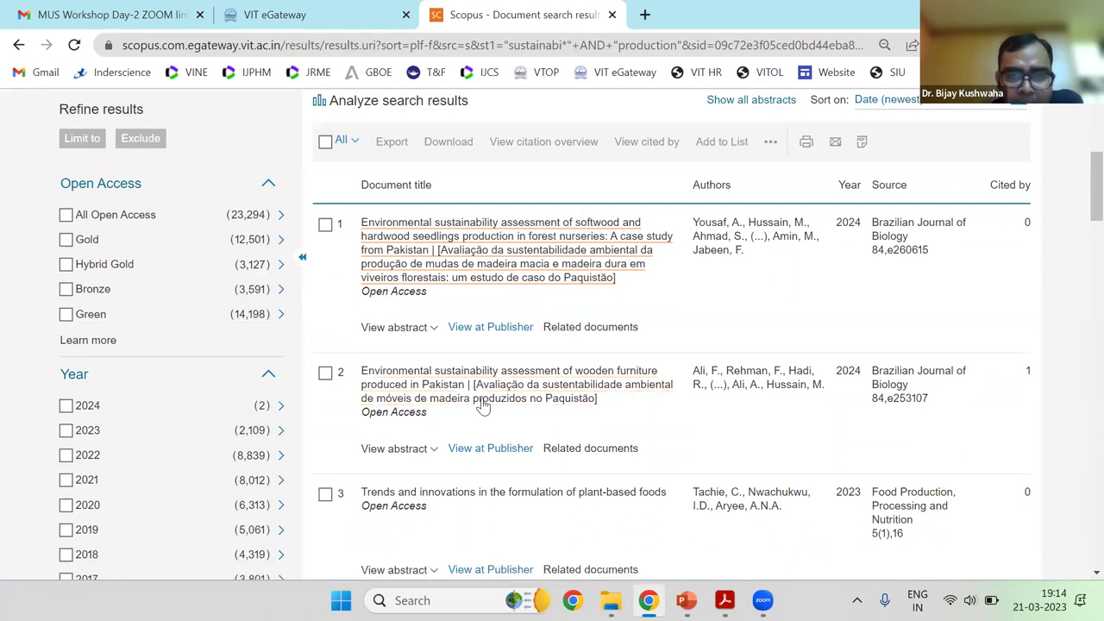
scroll(518, 388, "down", 2)
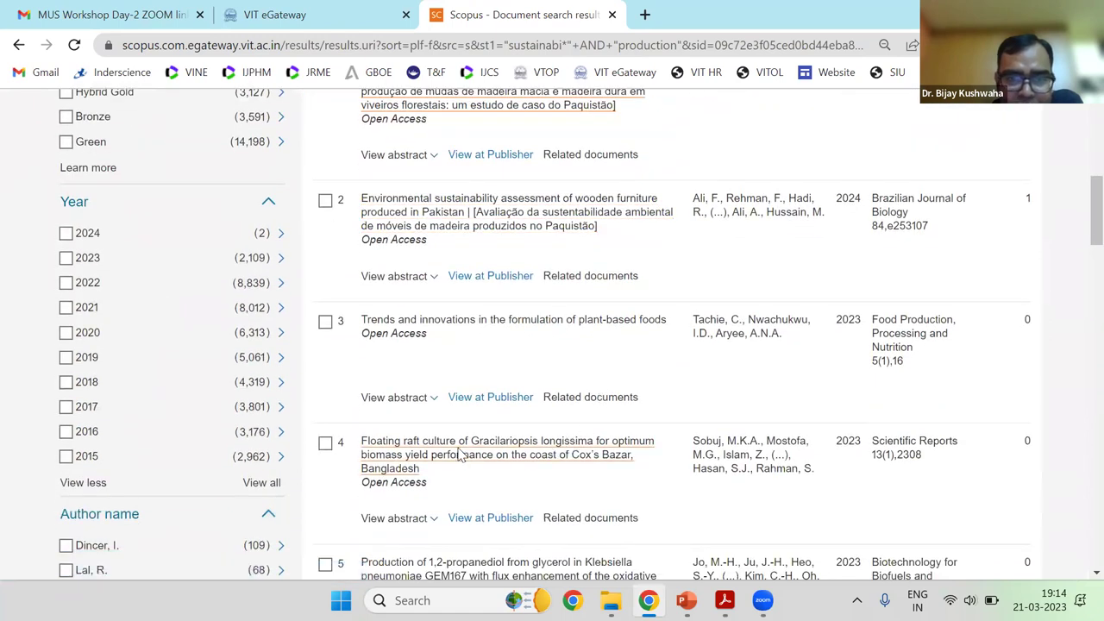
Expand the abstract of "Trends and innovations in the formulation of plant-based foods" and check which search terms are highlighted in it
left_click(436, 400)
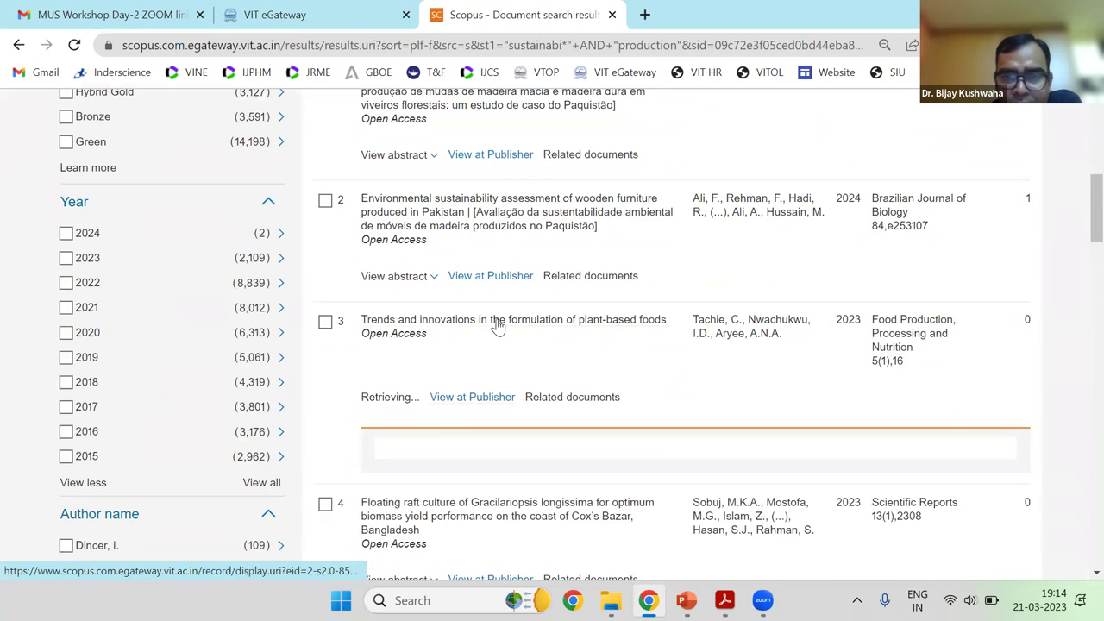
scroll(535, 375, "down", 1)
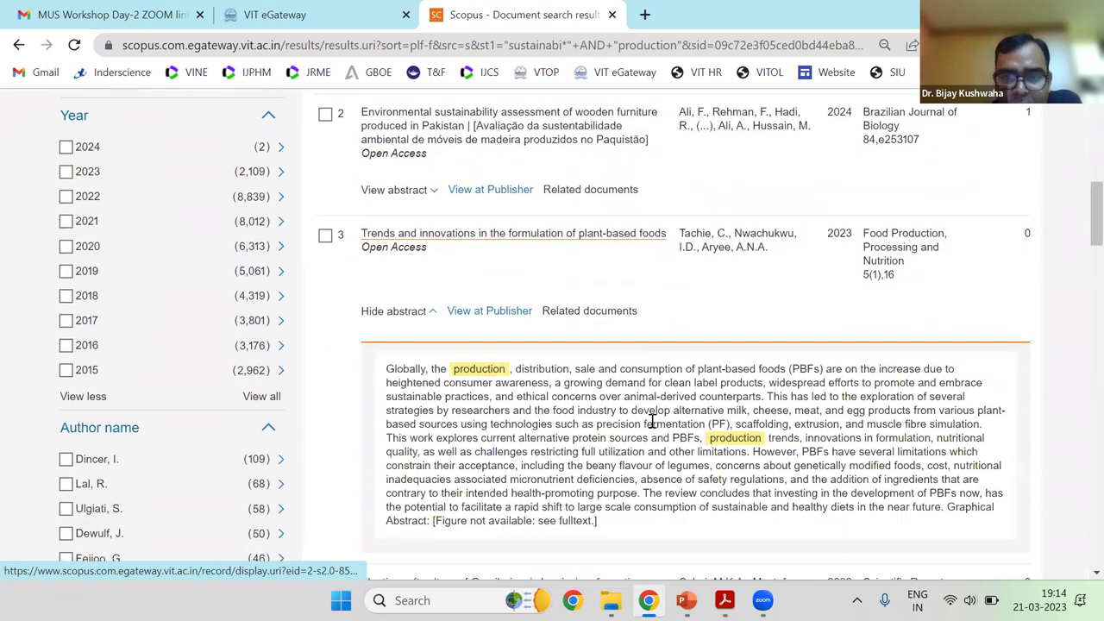
scroll(579, 306, "up", 7)
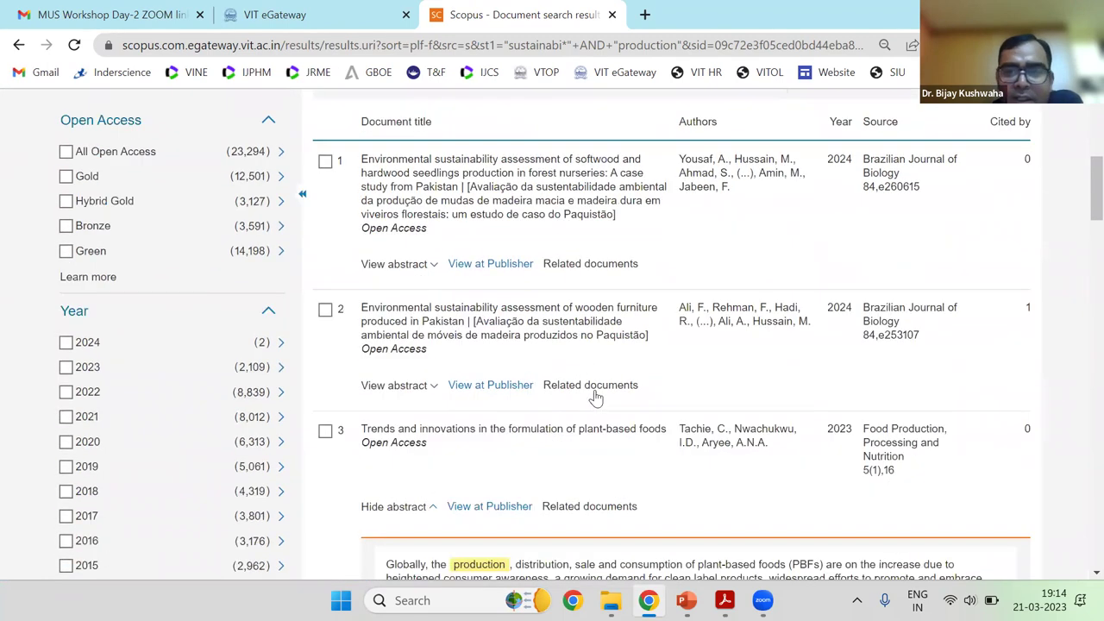
scroll(579, 306, "down", 4)
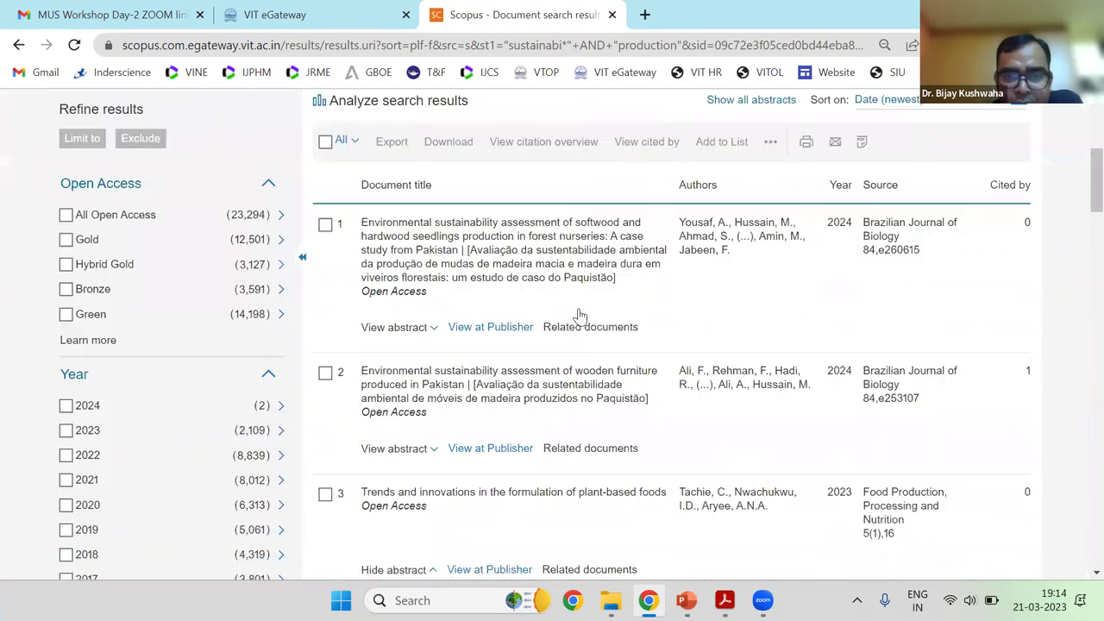
scroll(545, 339, "up", 2)
scroll(770, 335, "down", 2)
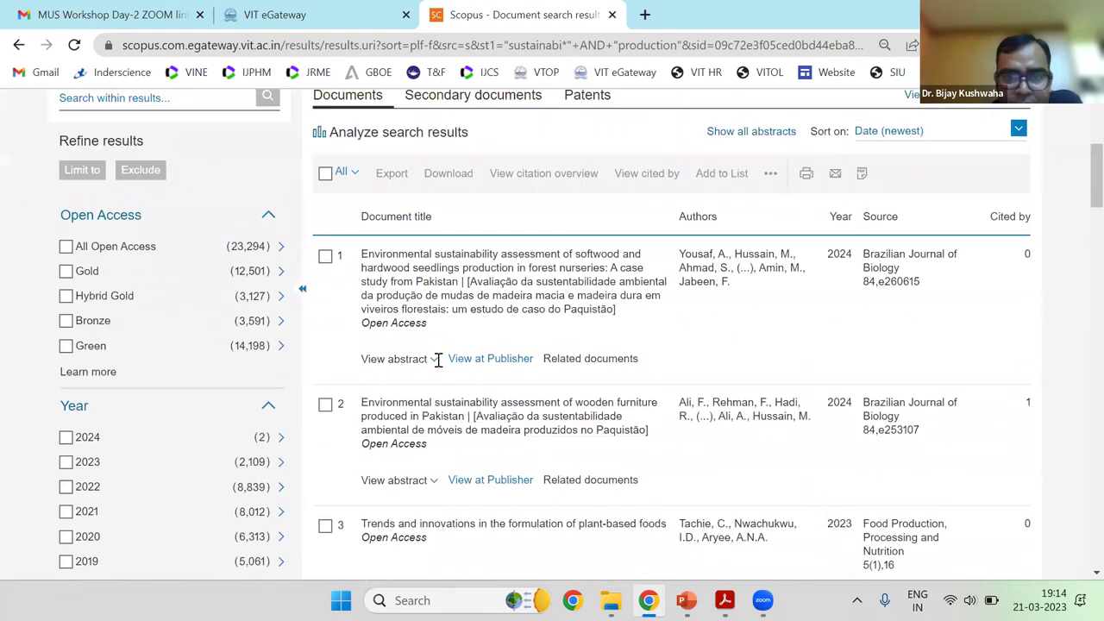
scroll(438, 359, "down", 1)
scroll(654, 225, "down", 5)
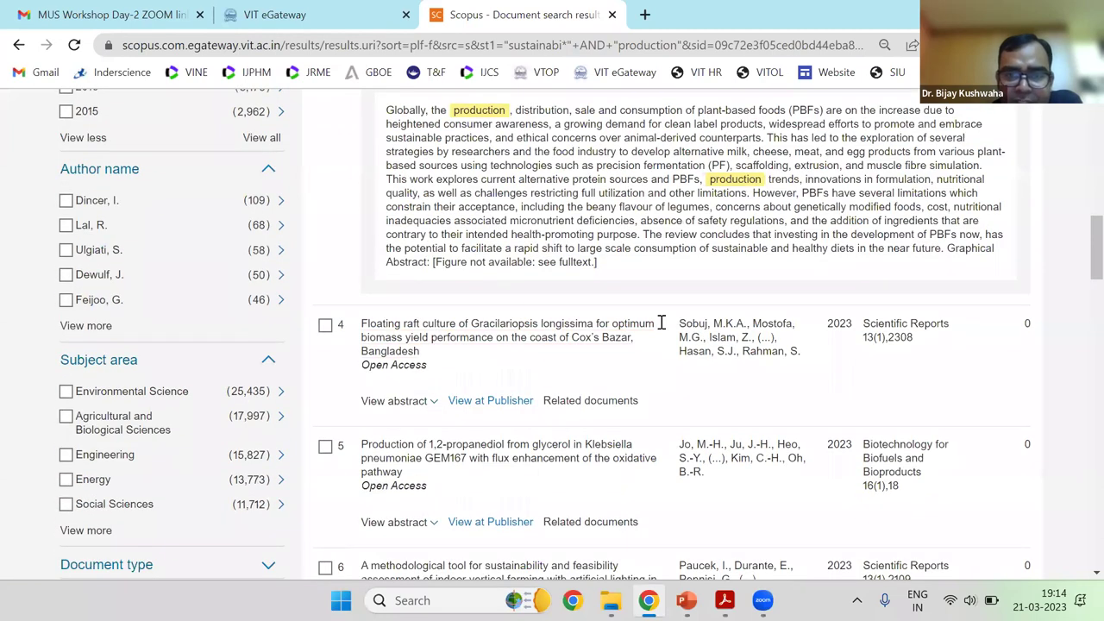
Expand the abstracts of documents 4, 5 and 6 and check the highlighted forms of the sustainability term
left_click(394, 400)
scroll(437, 237, "down", 2)
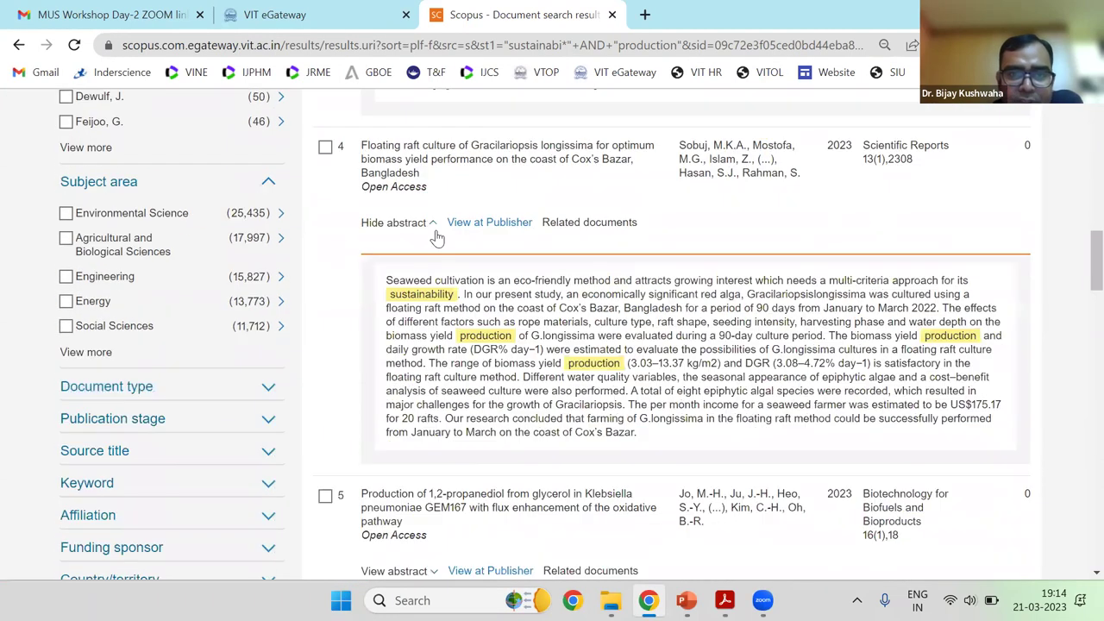
scroll(437, 237, "down", 4)
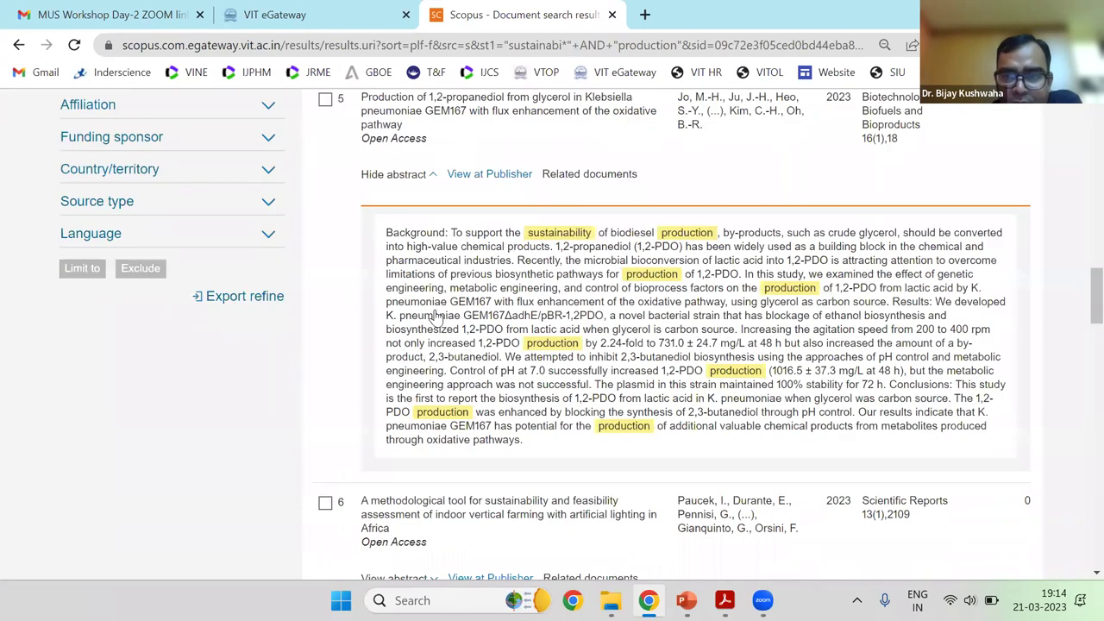
scroll(435, 318, "down", 3)
left_click(435, 272)
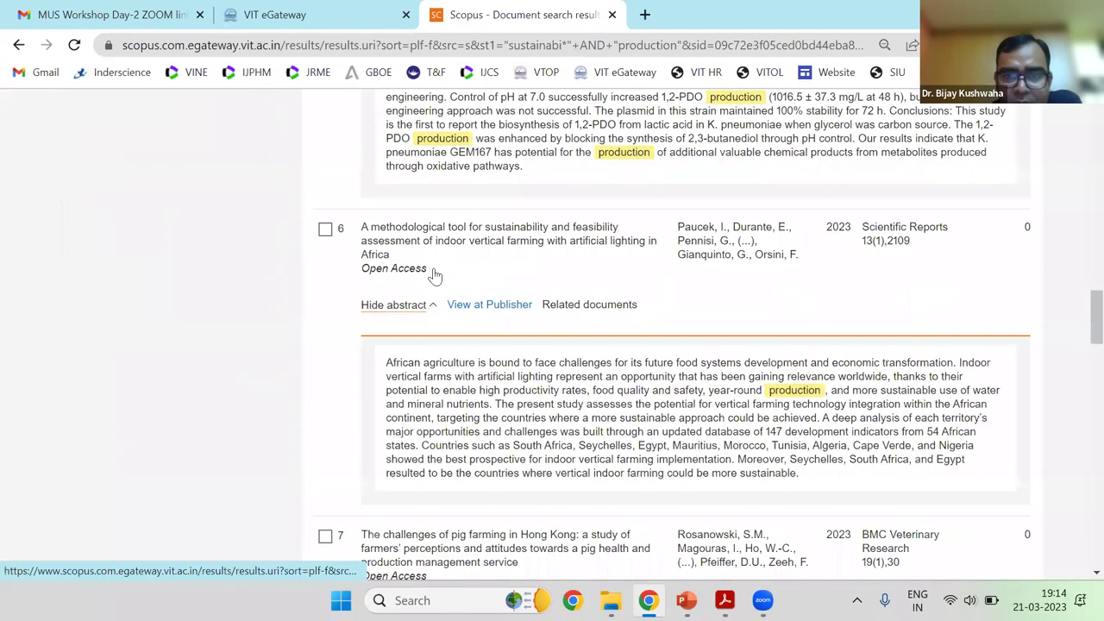
Expand the abstracts of documents 7 and 8, on Hong Kong pig farming and European industrial facilities, and check their highlighted terms
scroll(435, 274, "down", 4)
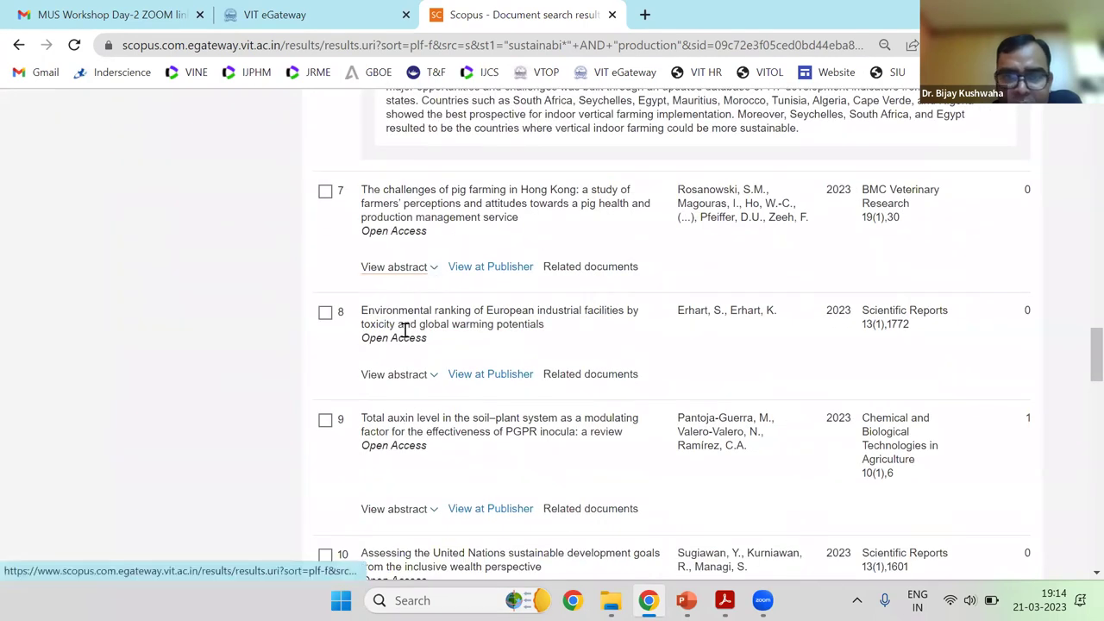
left_click(397, 266)
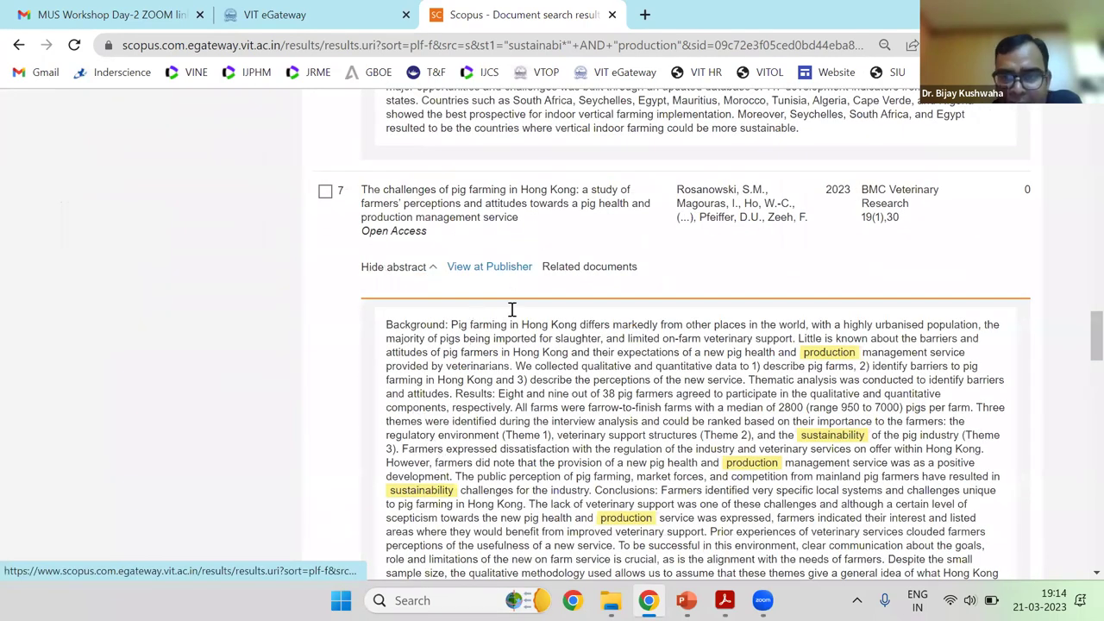
scroll(511, 309, "down", 2)
scroll(447, 332, "down", 1)
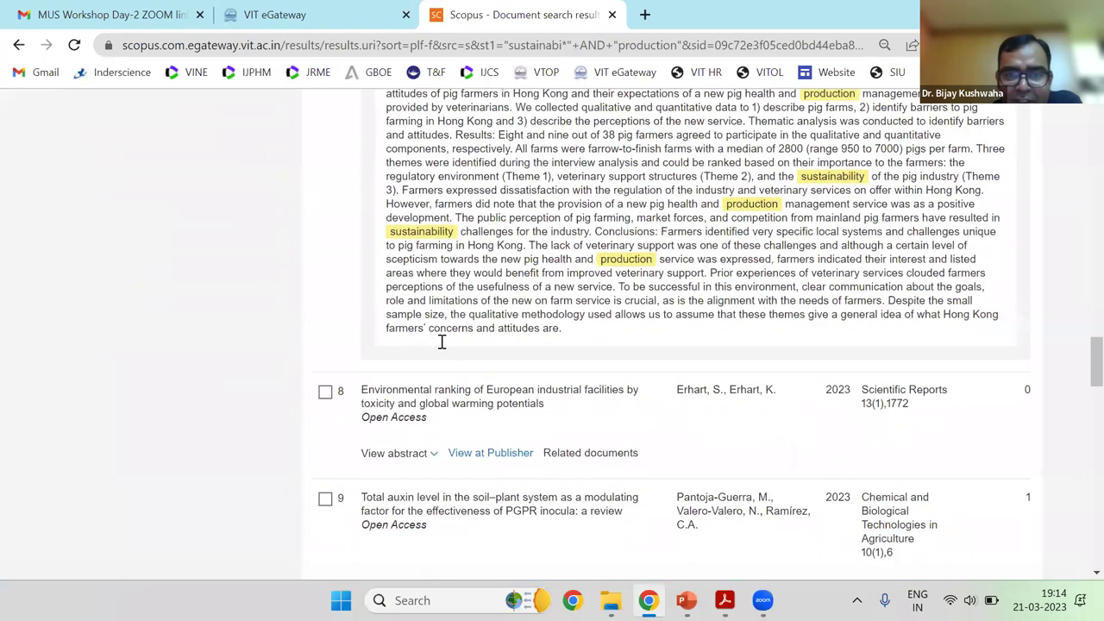
scroll(455, 315, "down", 2)
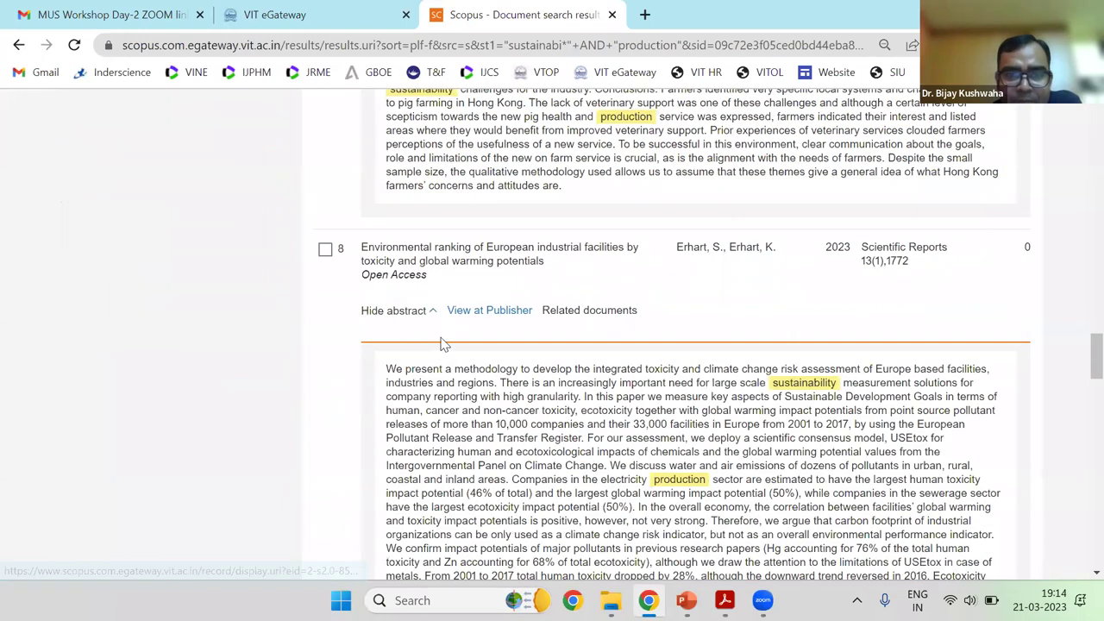
scroll(436, 332, "down", 2)
scroll(440, 334, "down", 3)
Expand the abstracts of documents 9, 10 and 11 and look for word variants matched by "sustainabi*"
left_click(422, 343)
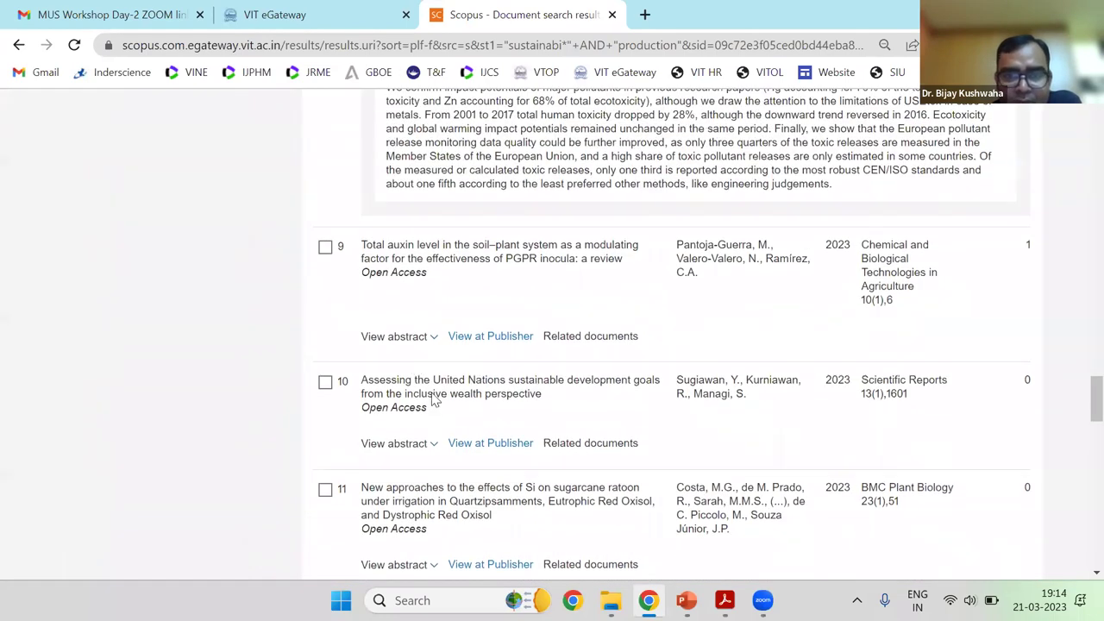
scroll(468, 332, "down", 4)
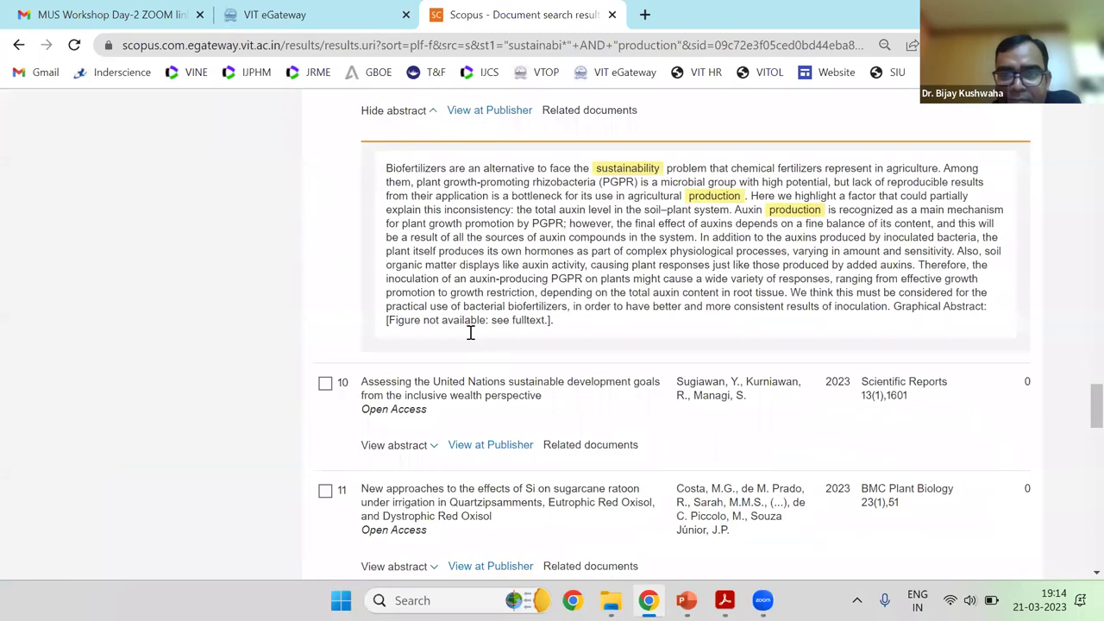
scroll(426, 431, "down", 3)
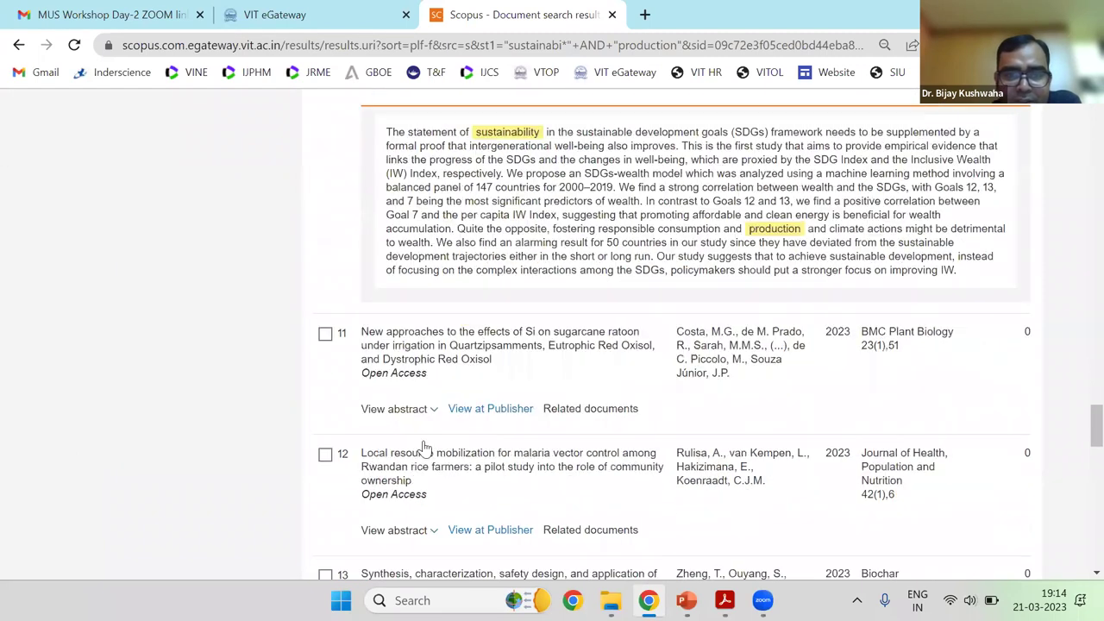
left_click(394, 402)
scroll(482, 357, "down", 3)
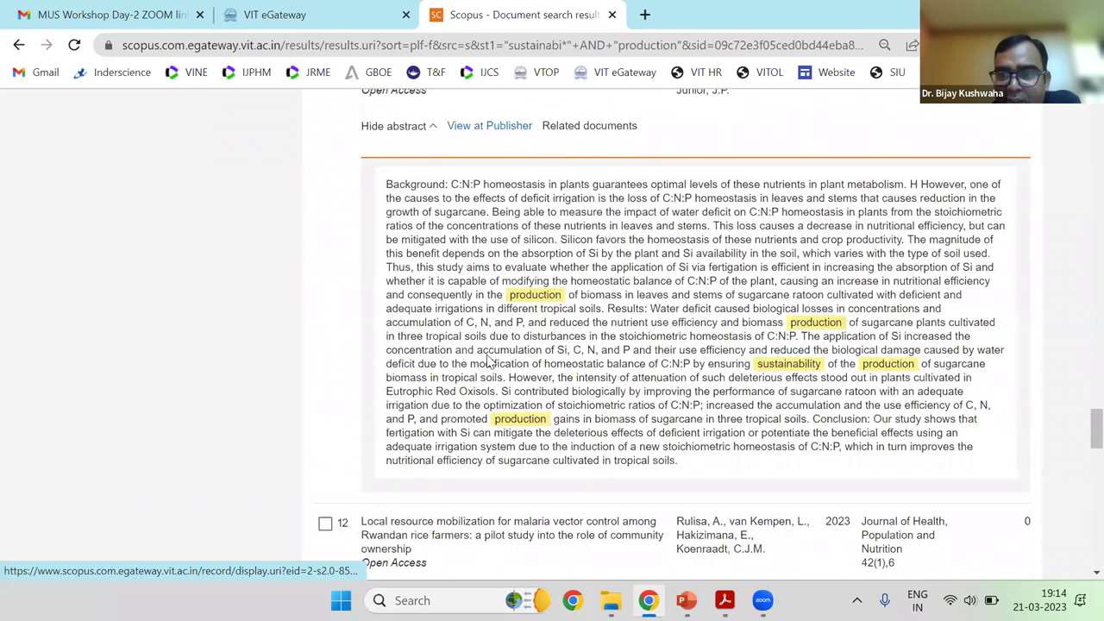
scroll(440, 371, "down", 1)
scroll(439, 402, "down", 1)
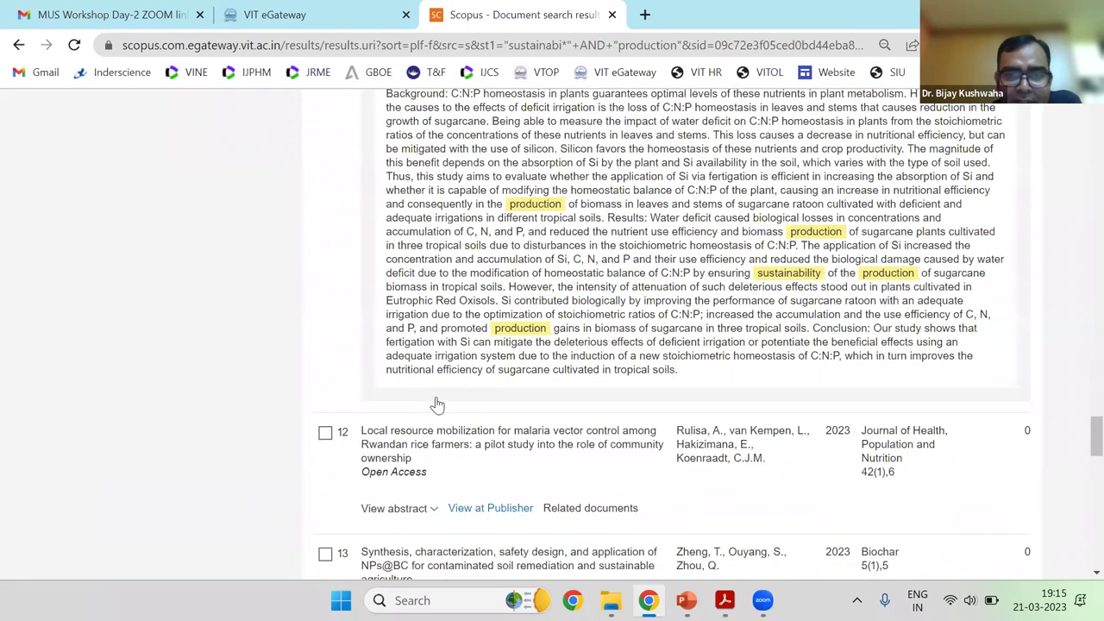
Expand the abstracts of documents 12, 13, 14 and 16 and check their highlighted matches for the wildcard term
scroll(457, 379, "down", 6)
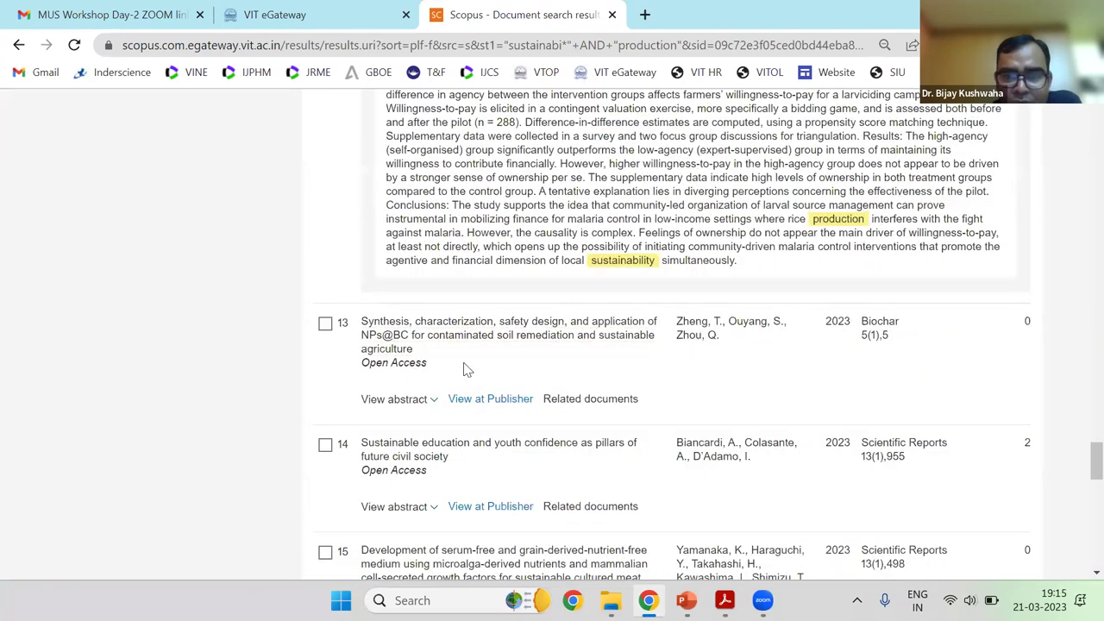
left_click(399, 398)
scroll(463, 369, "down", 2)
scroll(467, 368, "down", 3)
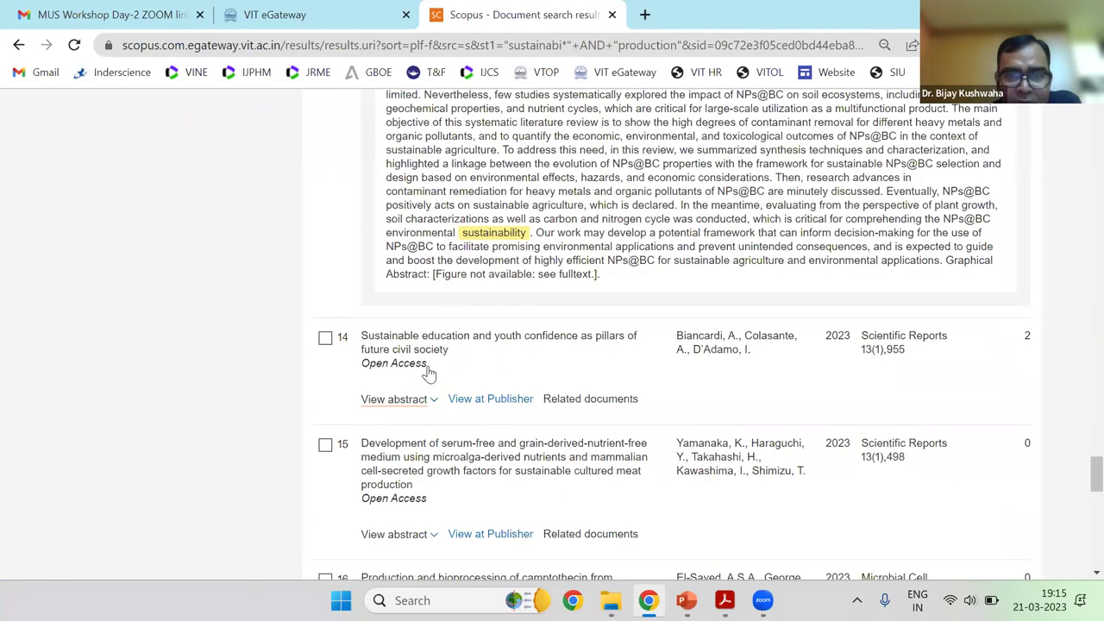
left_click(398, 397)
scroll(458, 346, "down", 6)
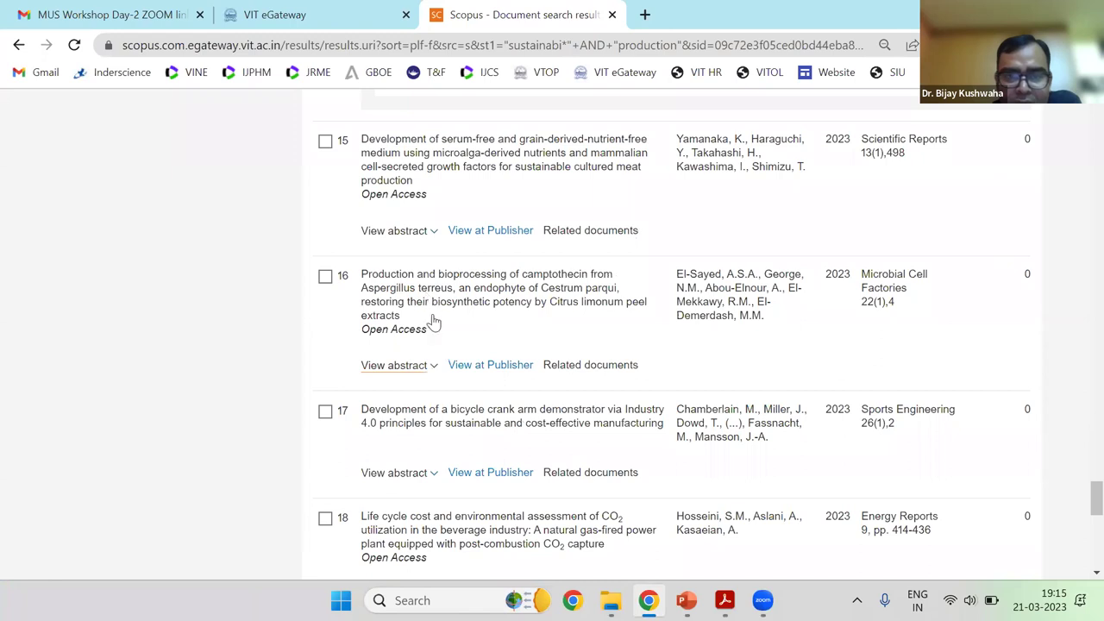
left_click(433, 315)
scroll(434, 315, "down", 5)
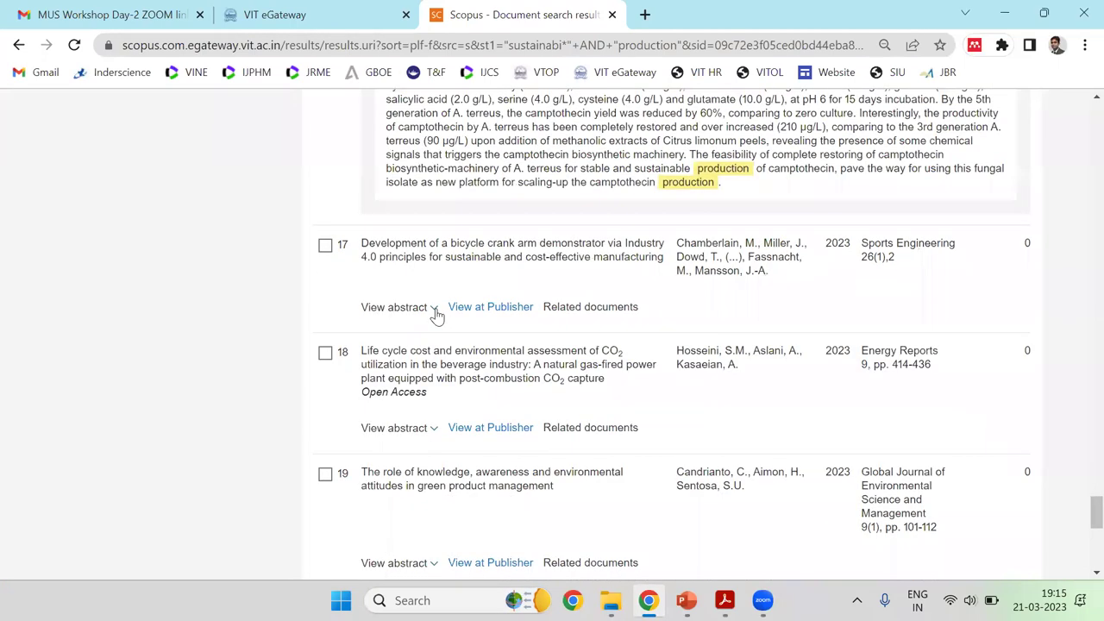
Expand the abstracts of documents 17 to 20 and check which word forms are highlighted for "sustainabi*"
left_click(435, 312)
scroll(431, 405, "down", 5)
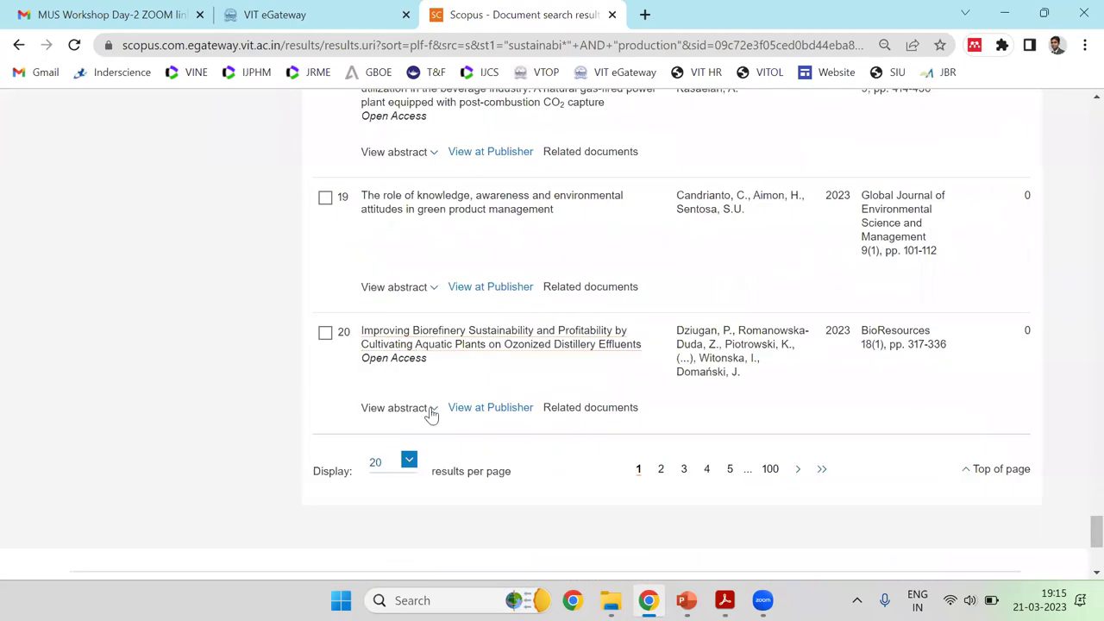
left_click(431, 412)
scroll(431, 386, "down", 3)
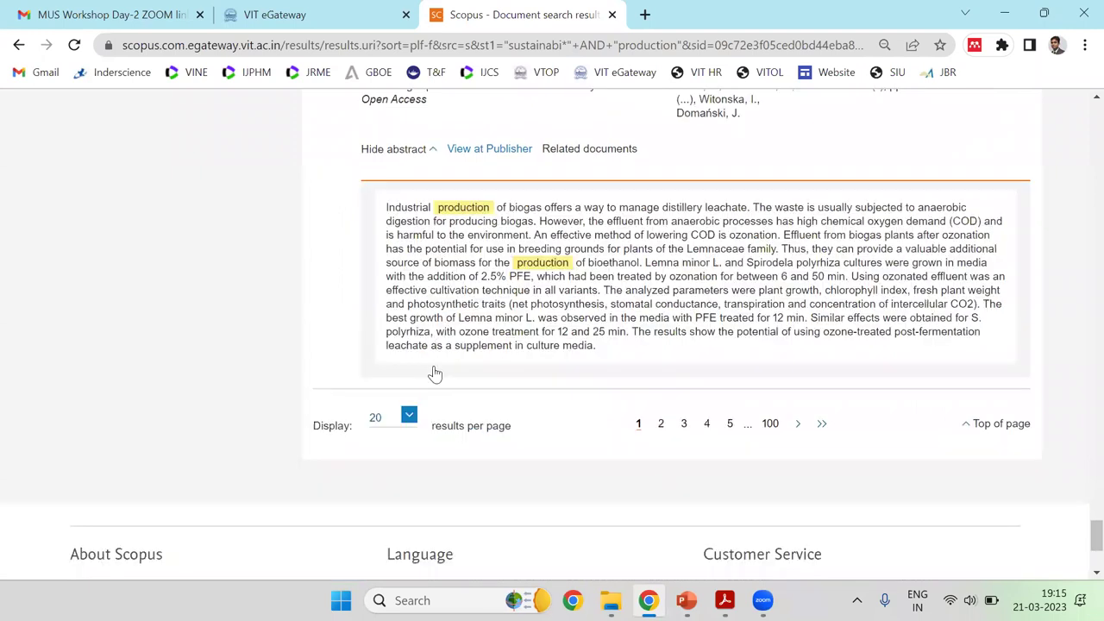
scroll(434, 374, "up", 4)
left_click(428, 372)
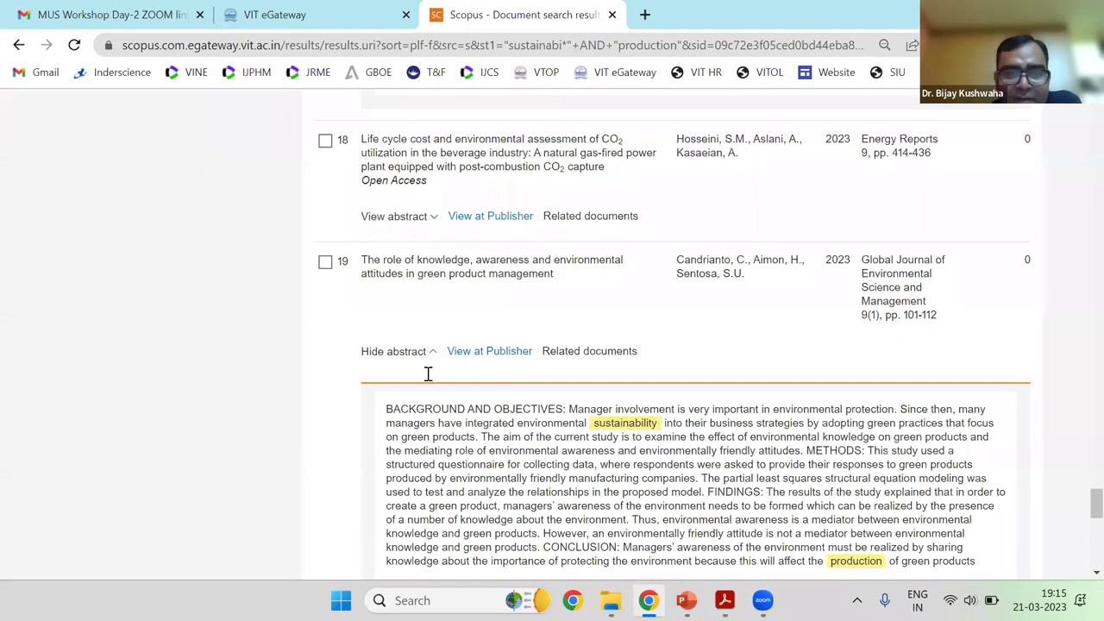
scroll(515, 368, "up", 3)
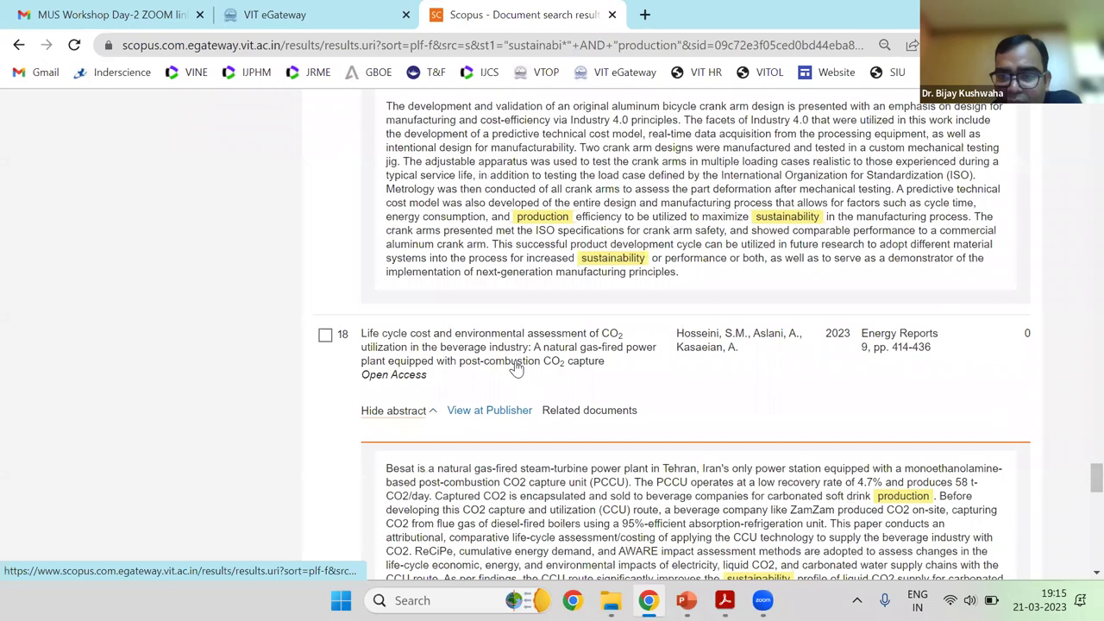
scroll(517, 366, "down", 1)
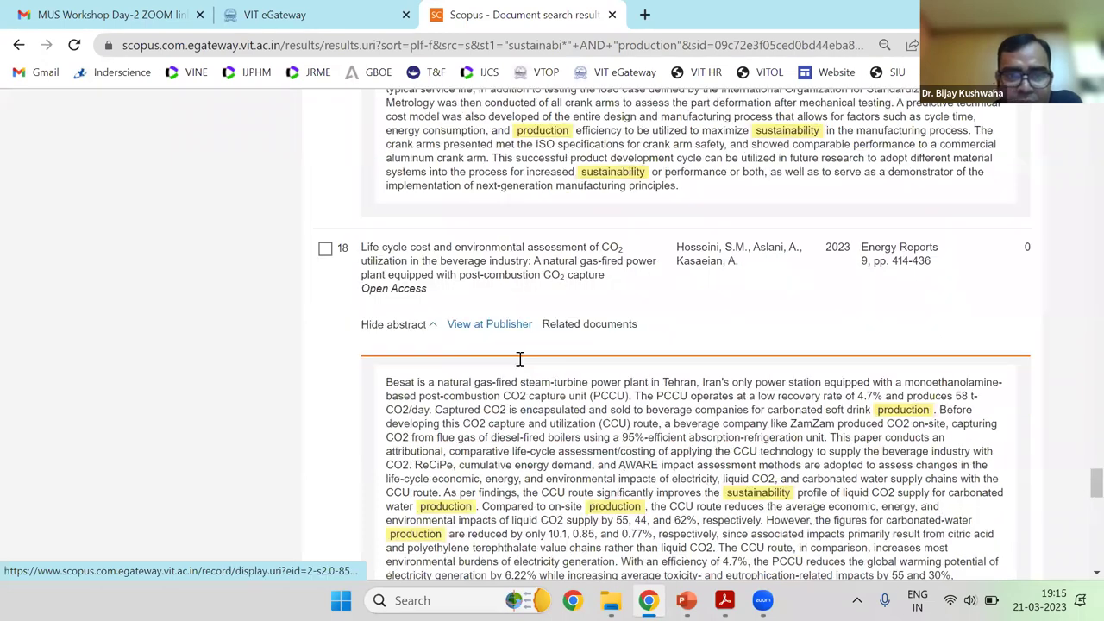
scroll(519, 358, "down", 3)
Return to the start of the results and highlight the total number of documents found
scroll(518, 353, "up", 10)
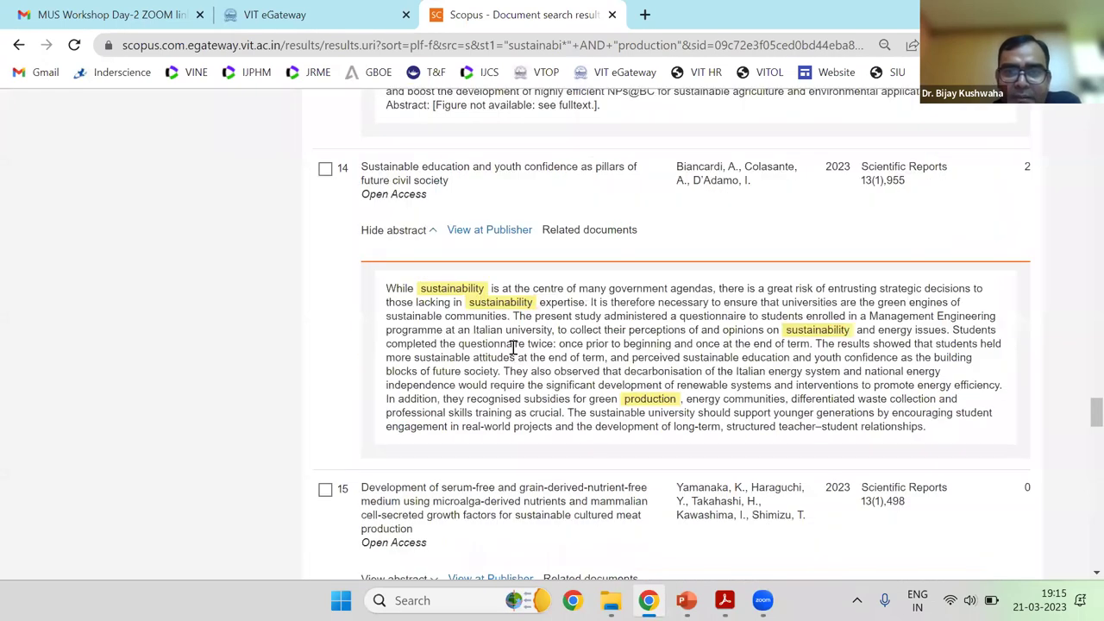
scroll(439, 345, "up", 10)
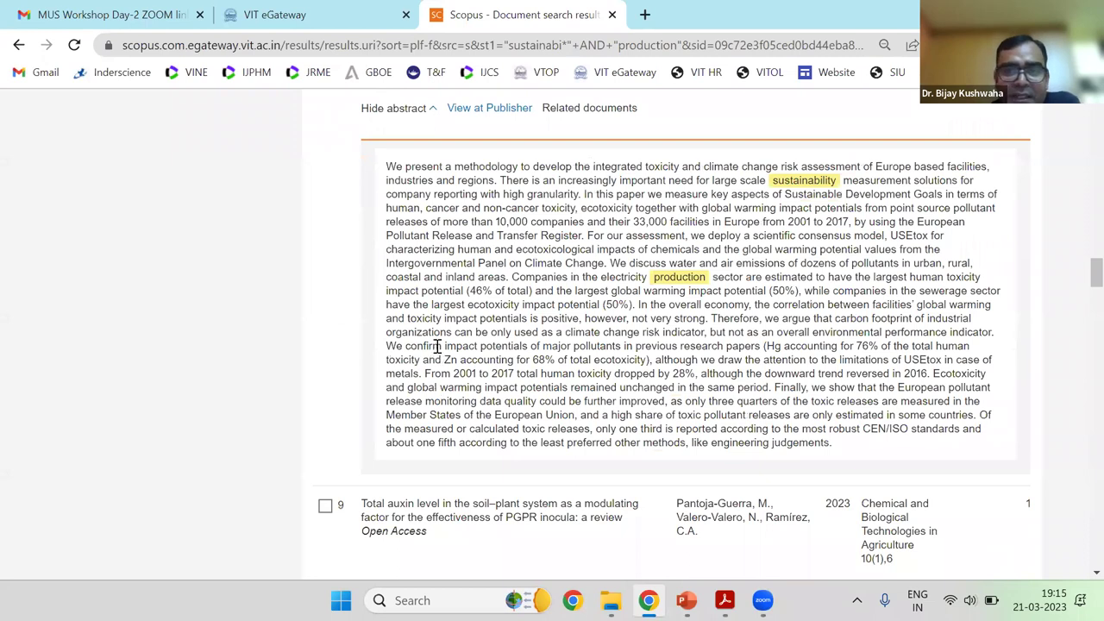
scroll(442, 343, "up", 5)
scroll(449, 343, "up", 15)
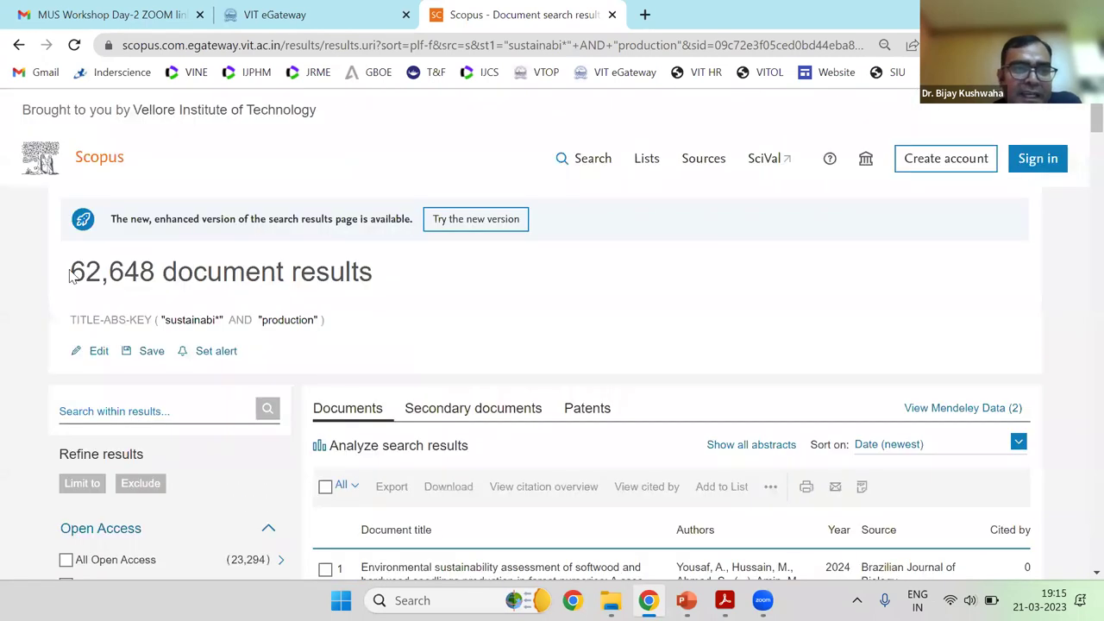
double_click(149, 271)
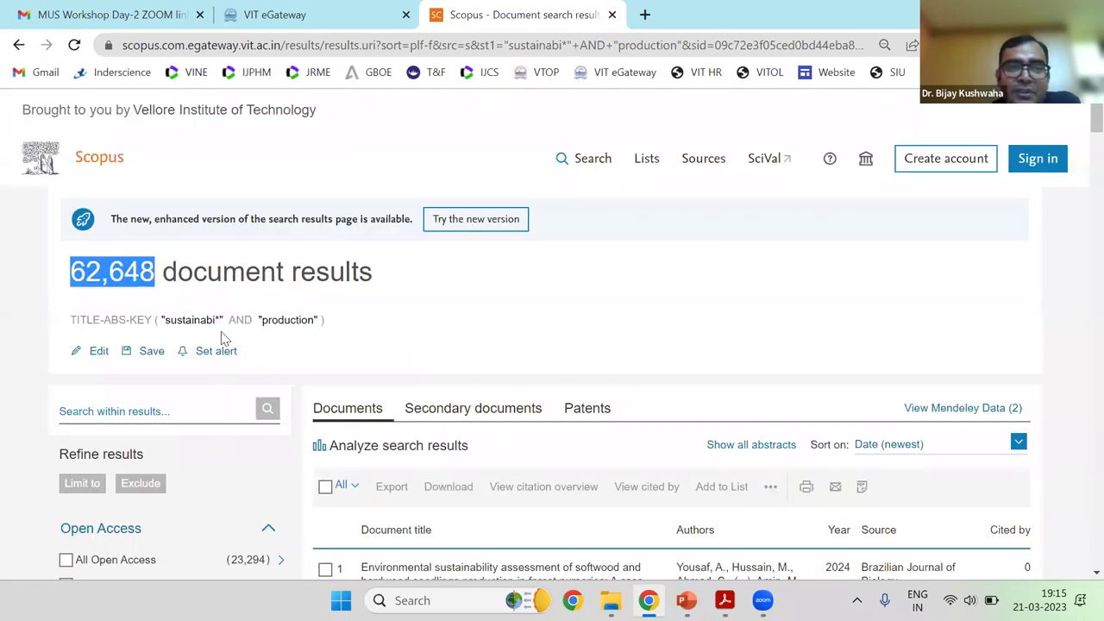
Edit the query to "sustainabi*" AND "production" AND "India*" and run the search
left_click(93, 358)
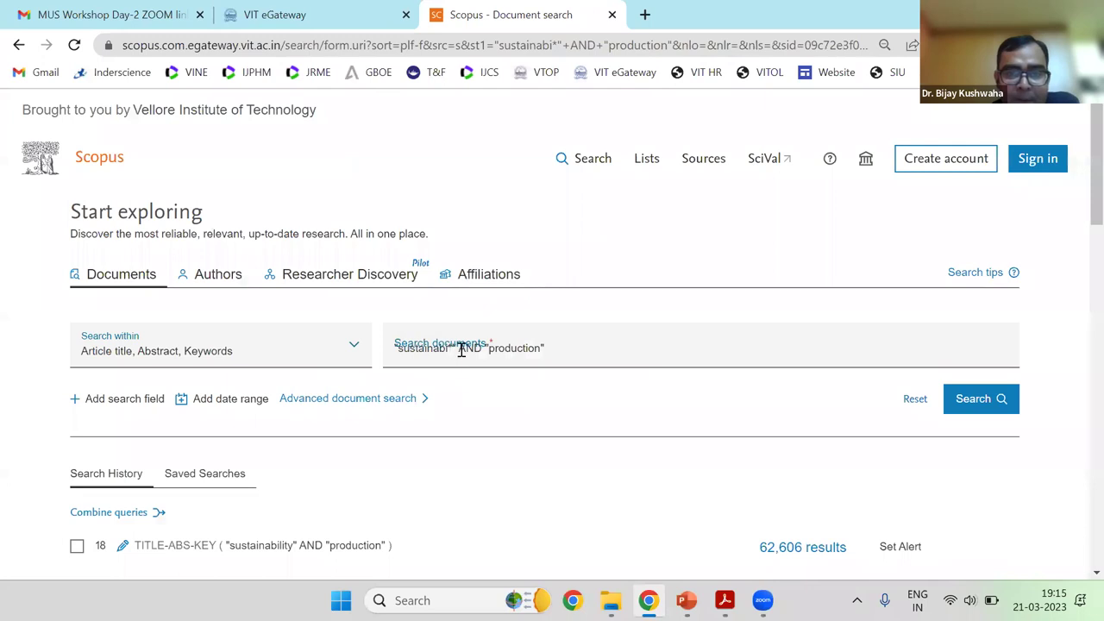
left_click(461, 349)
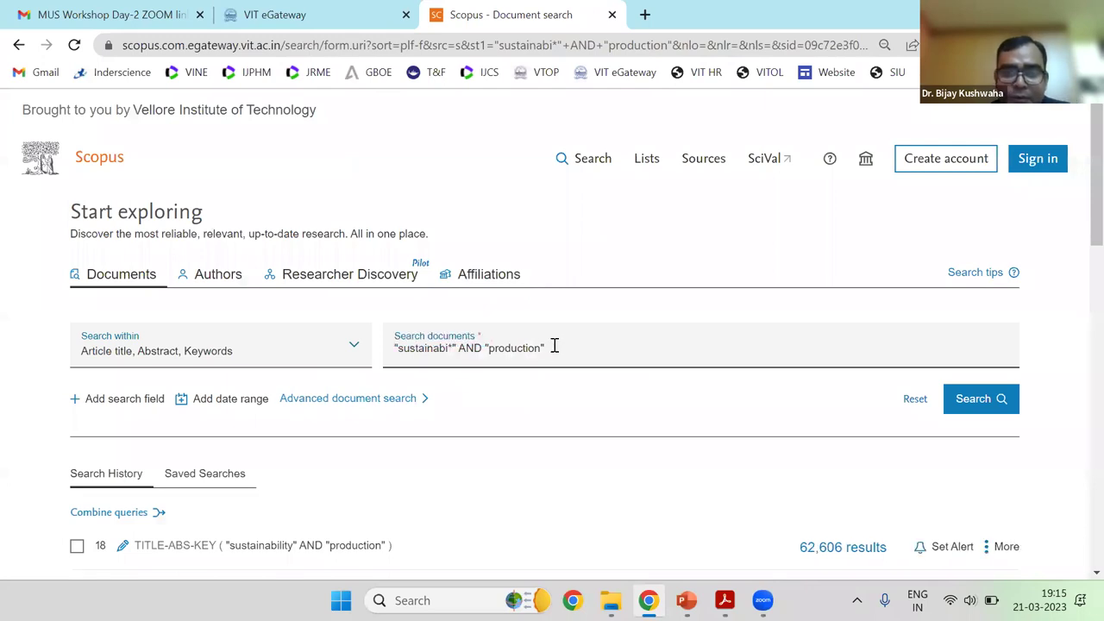
left_click(709, 353)
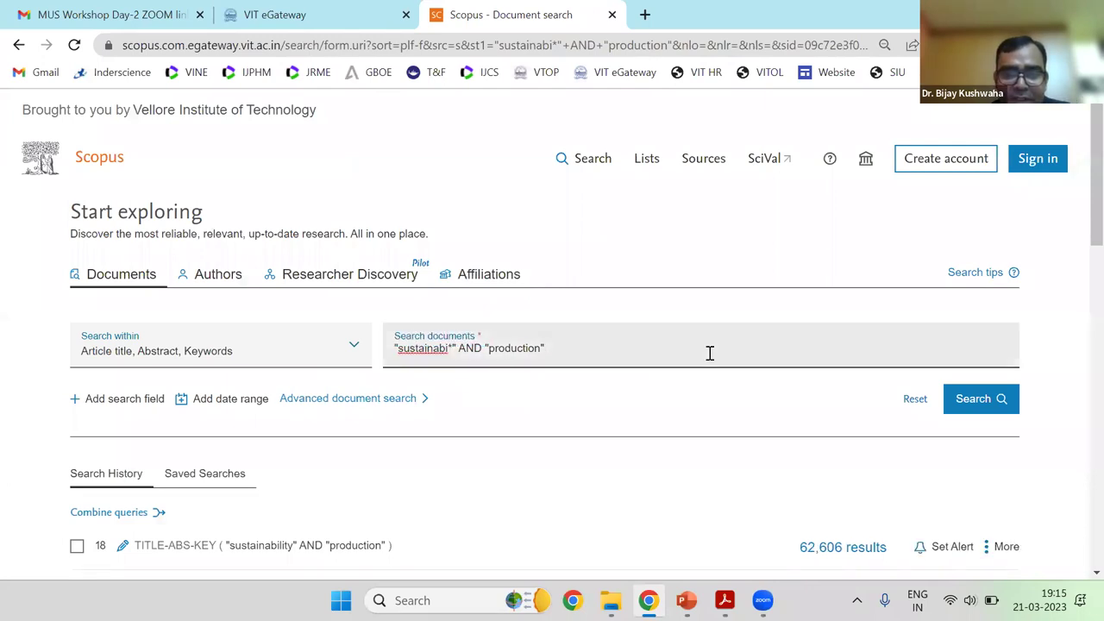
left_click(626, 495)
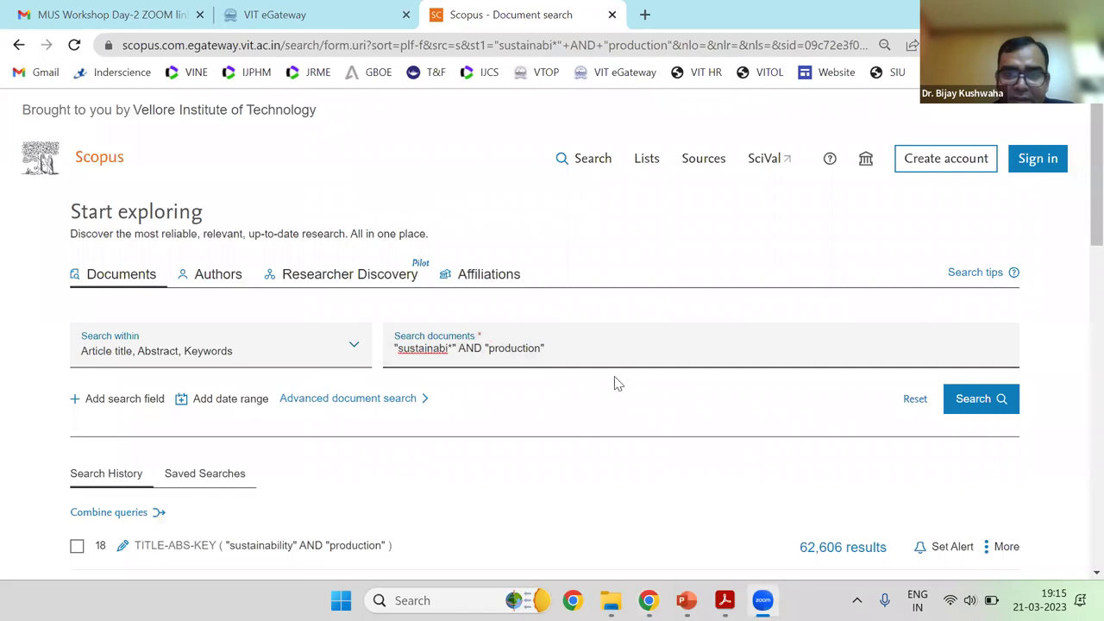
left_click(619, 350)
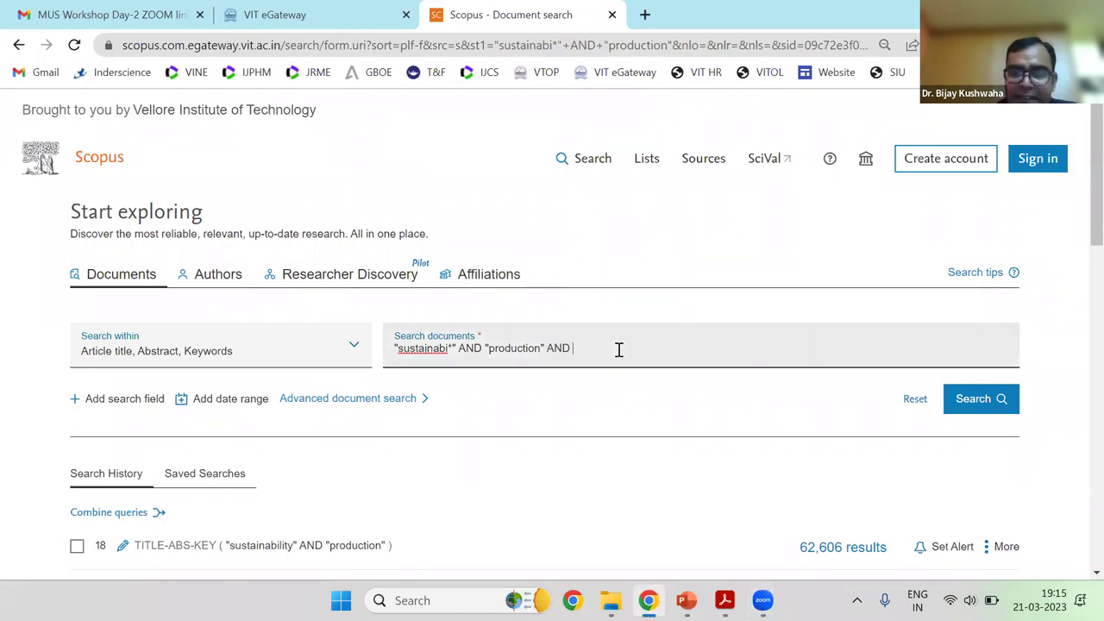
type("AND \"Indian")
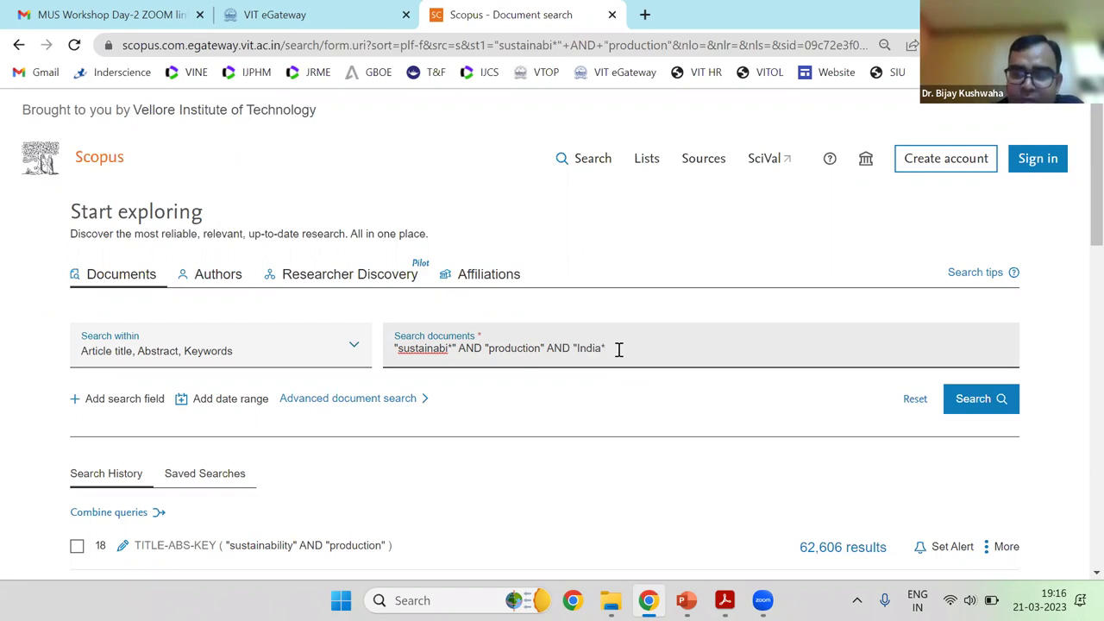
left_click(954, 404)
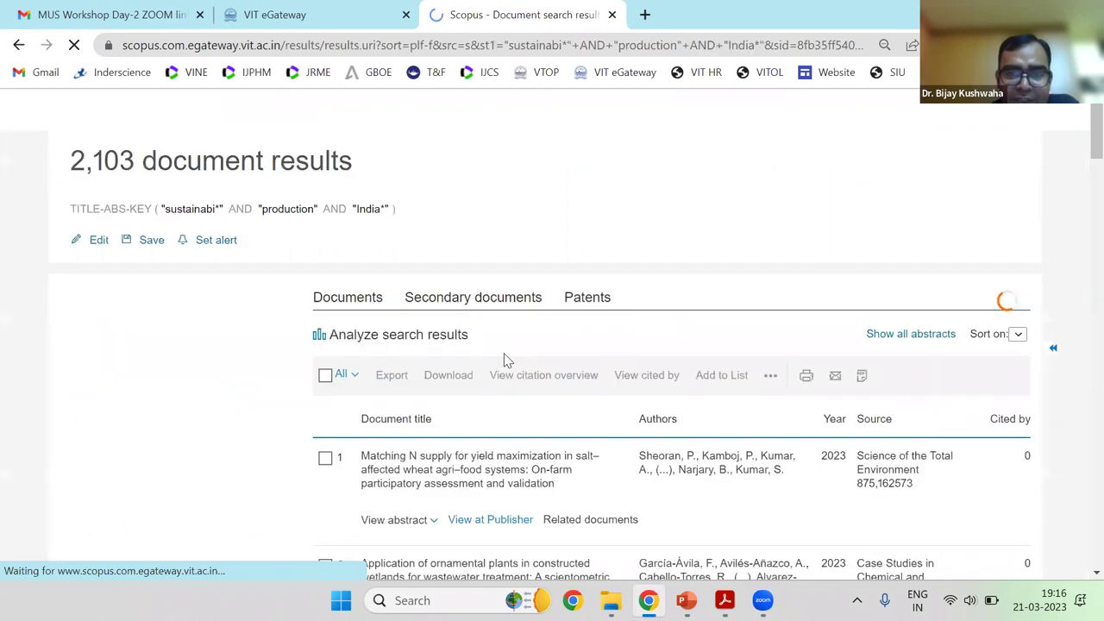
Expand the abstracts of documents 1 and 3 in the new results and check the highlighted search terms
scroll(465, 362, "down", 2)
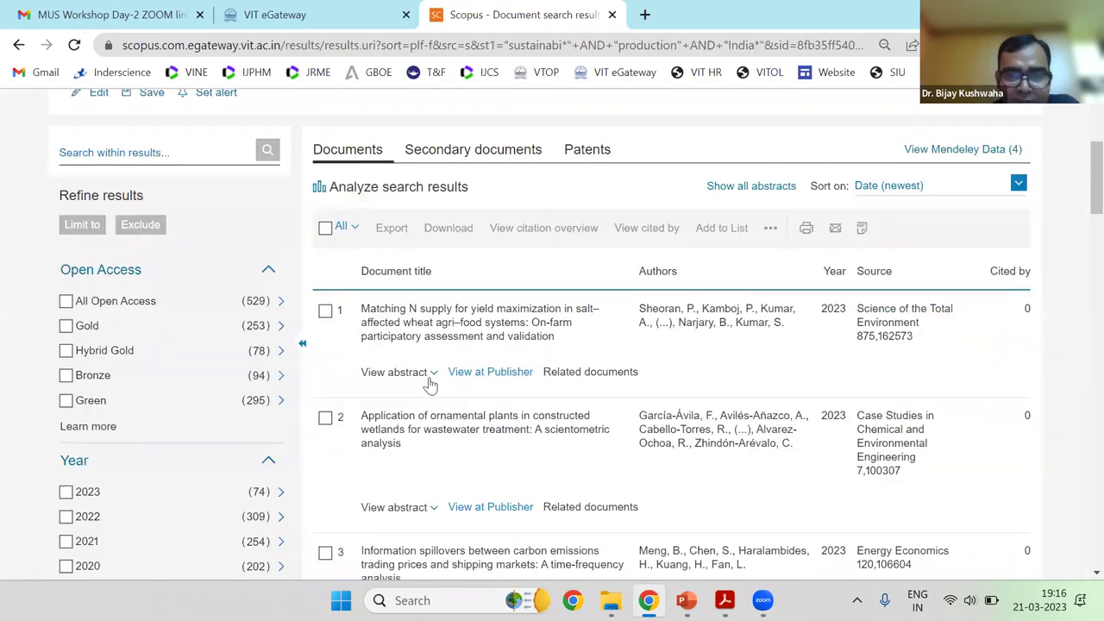
left_click(398, 371)
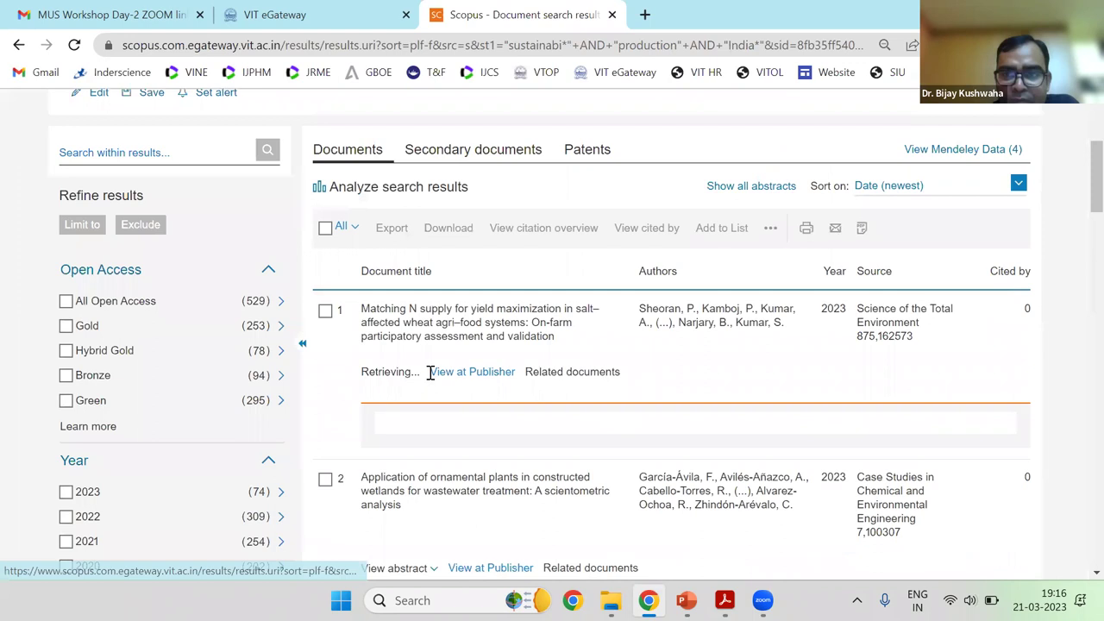
scroll(431, 270, "down", 3)
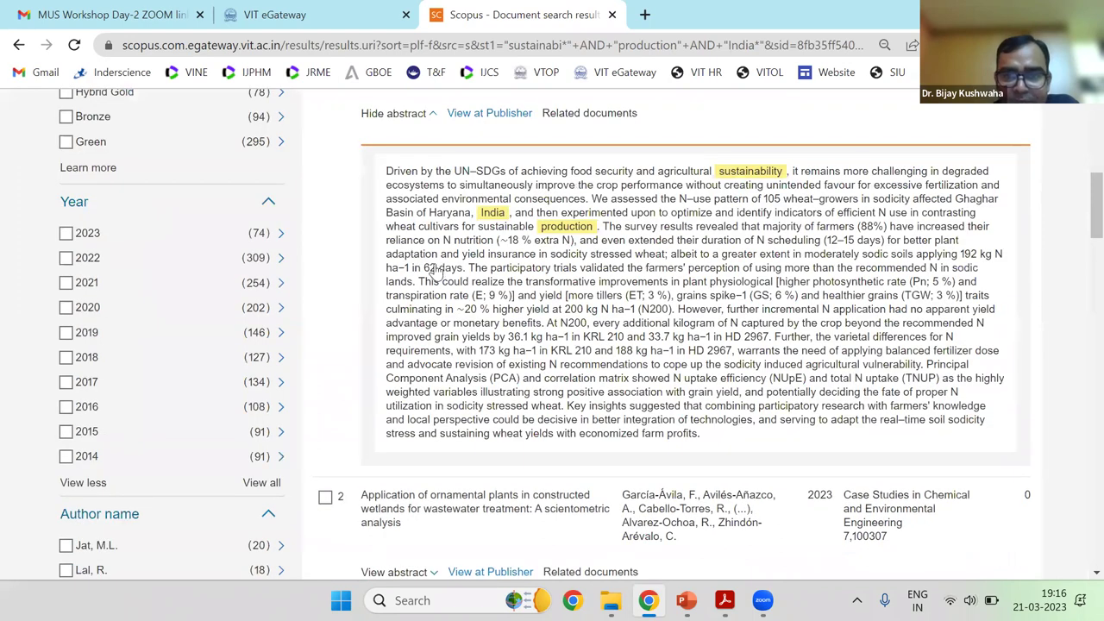
scroll(436, 276, "down", 9)
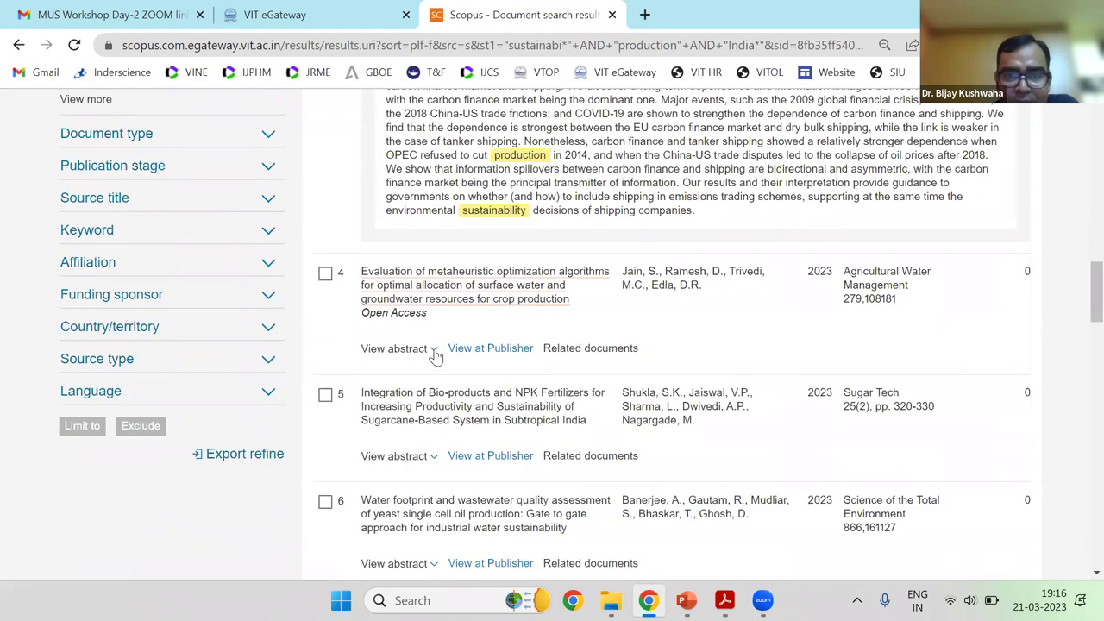
Expand the abstracts of documents 4, 5 and 6 and look for word forms matched by "India*"
left_click(434, 346)
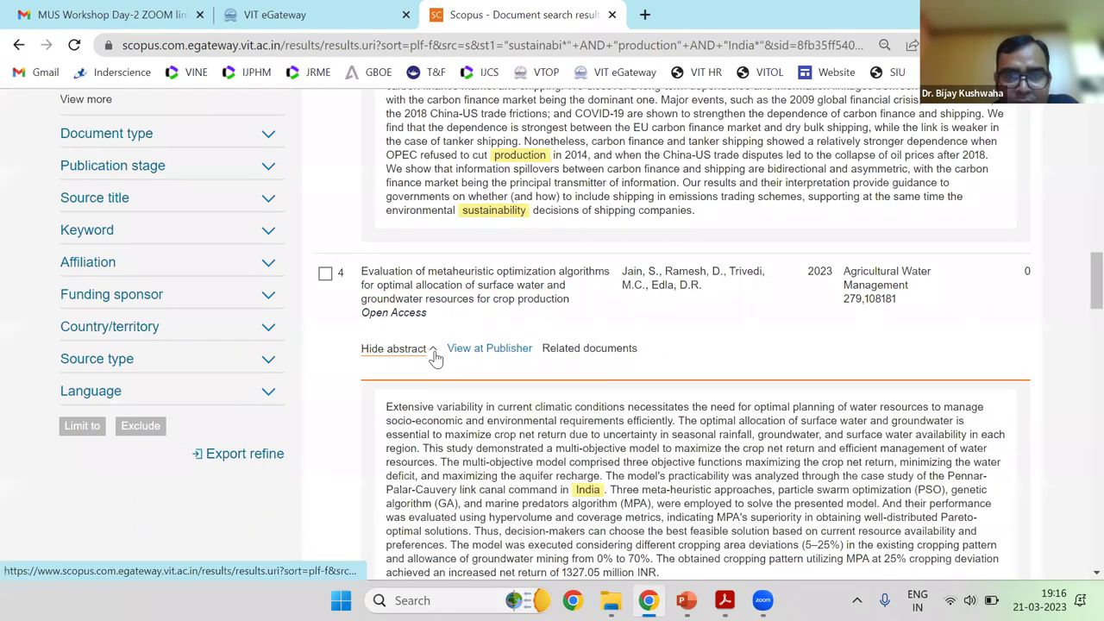
scroll(432, 351, "down", 4)
left_click(434, 352)
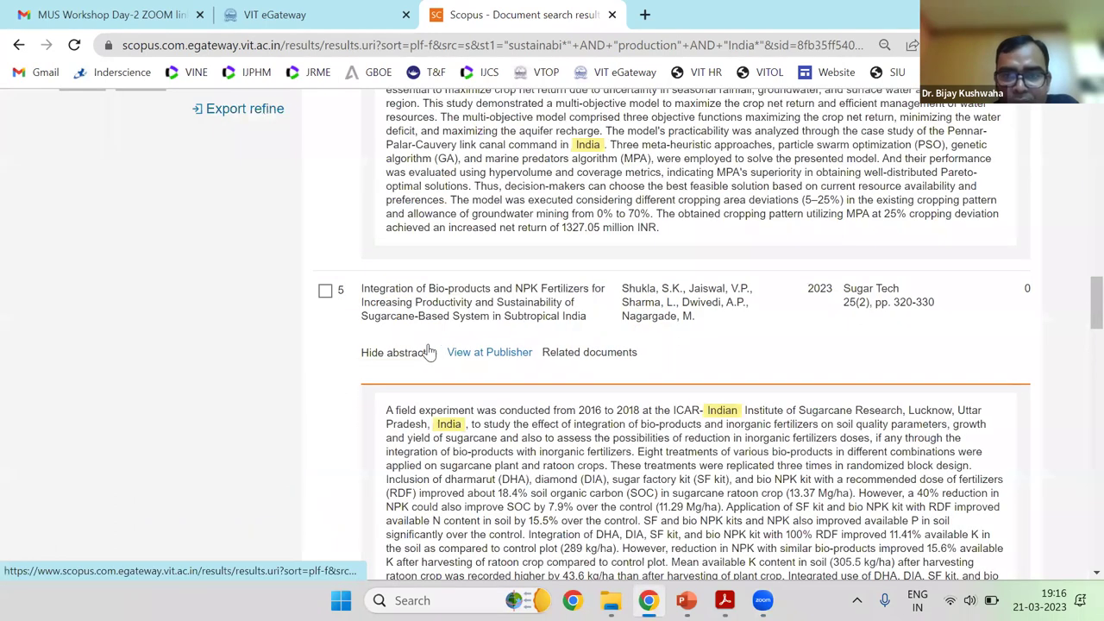
scroll(427, 362, "down", 5)
left_click(399, 380)
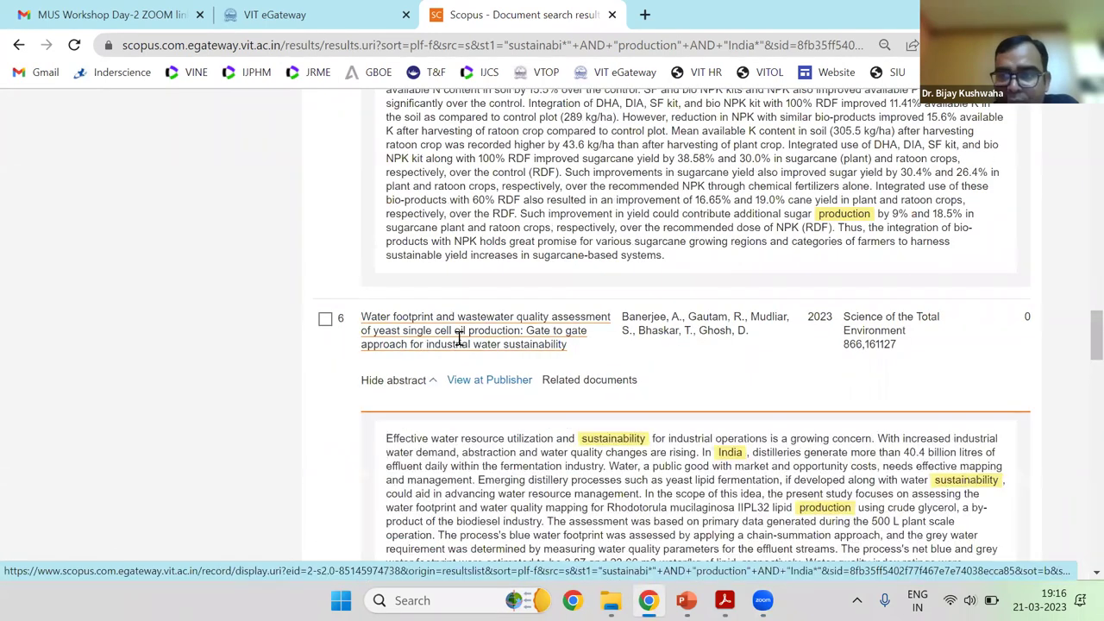
Expand the abstract of document 8, on smart biofuel production, and check its highlighted terms
scroll(440, 345, "down", 2)
scroll(431, 339, "down", 4)
left_click(433, 341)
scroll(432, 341, "down", 2)
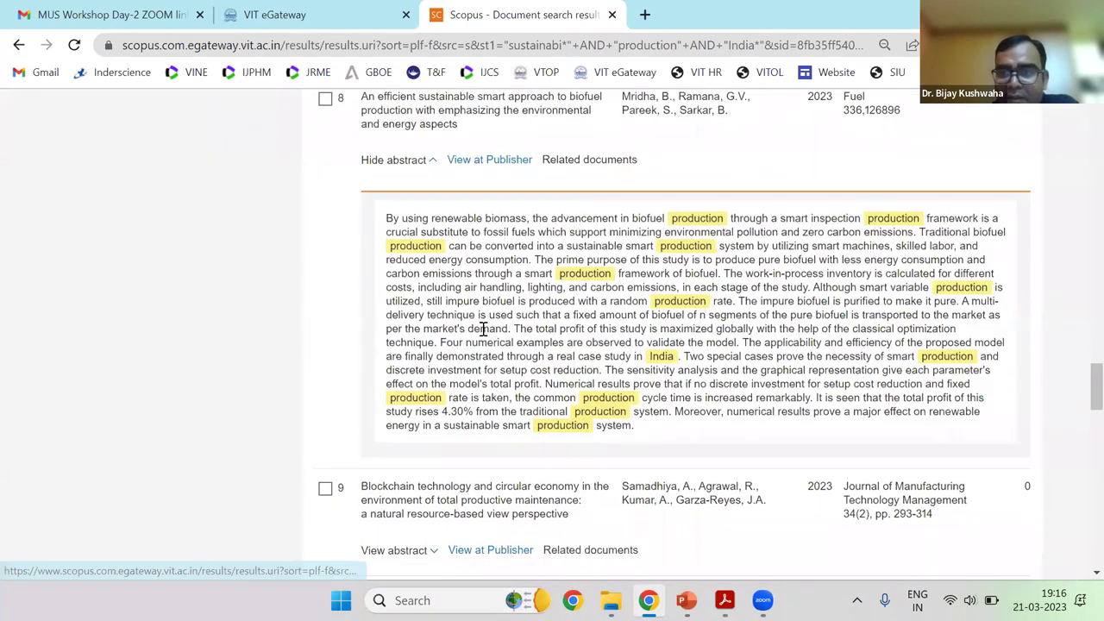
scroll(428, 355, "down", 5)
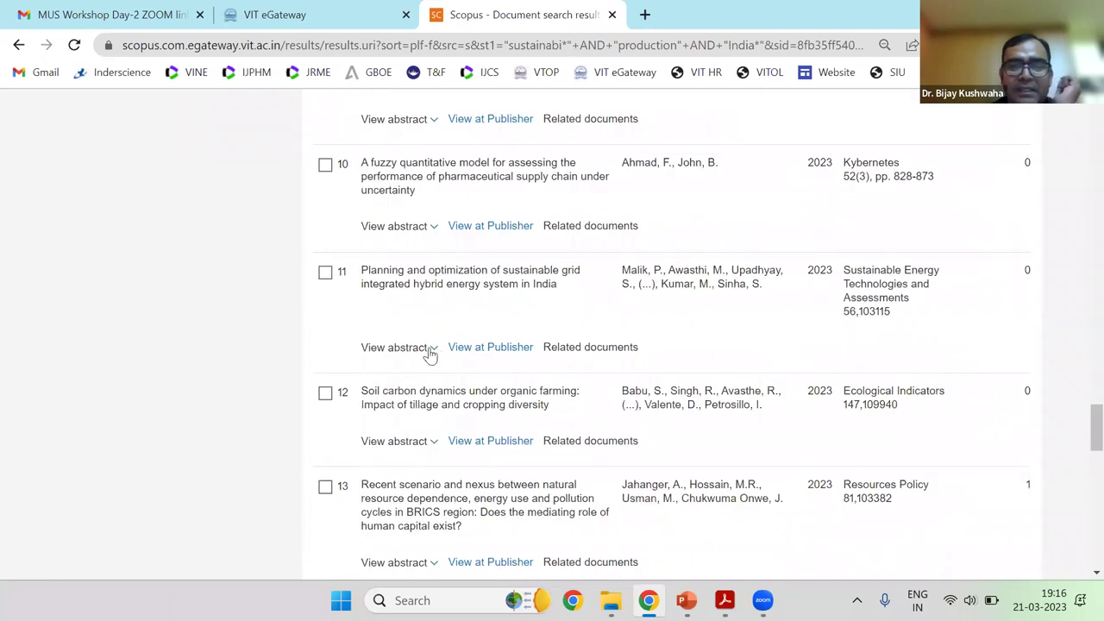
Expand the abstracts of documents 11 and 12, on hybrid energy and soil carbon, and check for "India*" matches
left_click(397, 346)
scroll(426, 389, "down", 3)
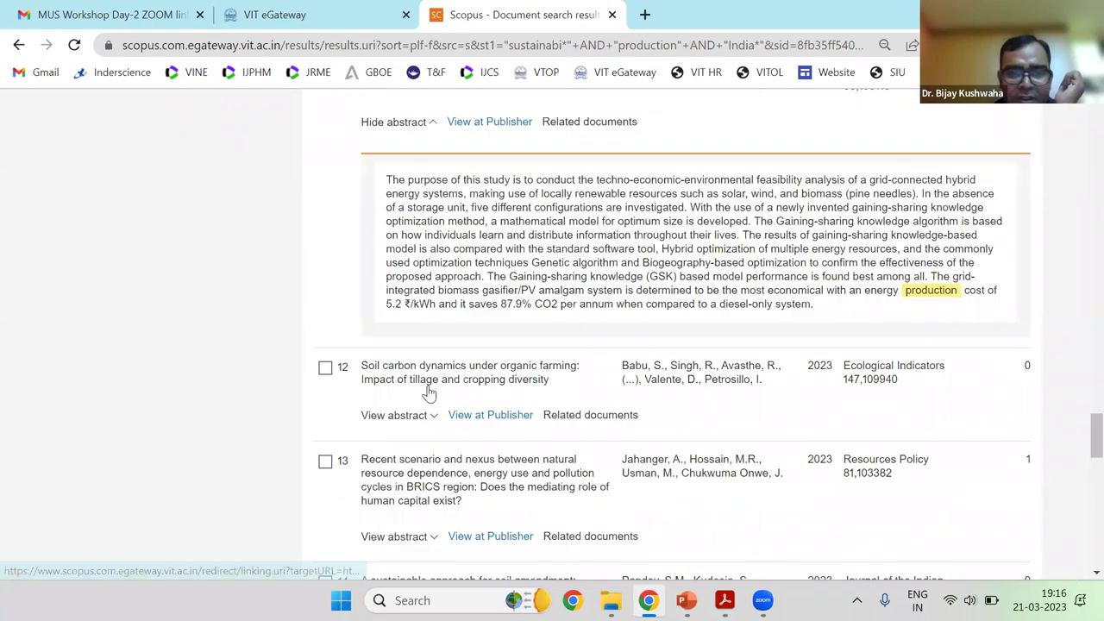
left_click(431, 381)
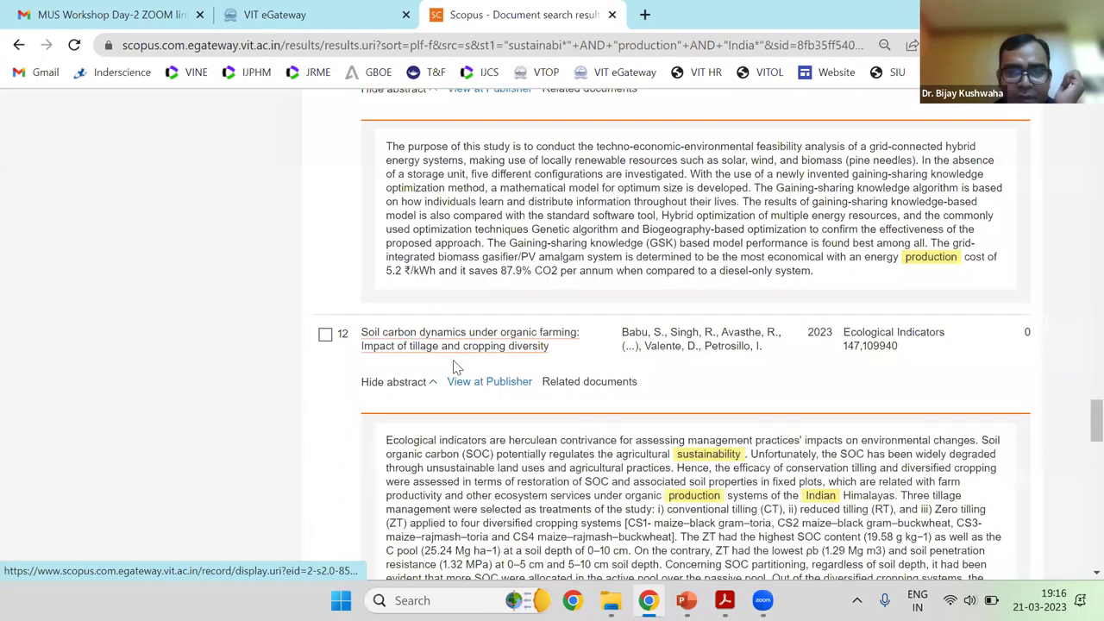
scroll(440, 379, "down", 2)
scroll(435, 385, "down", 4)
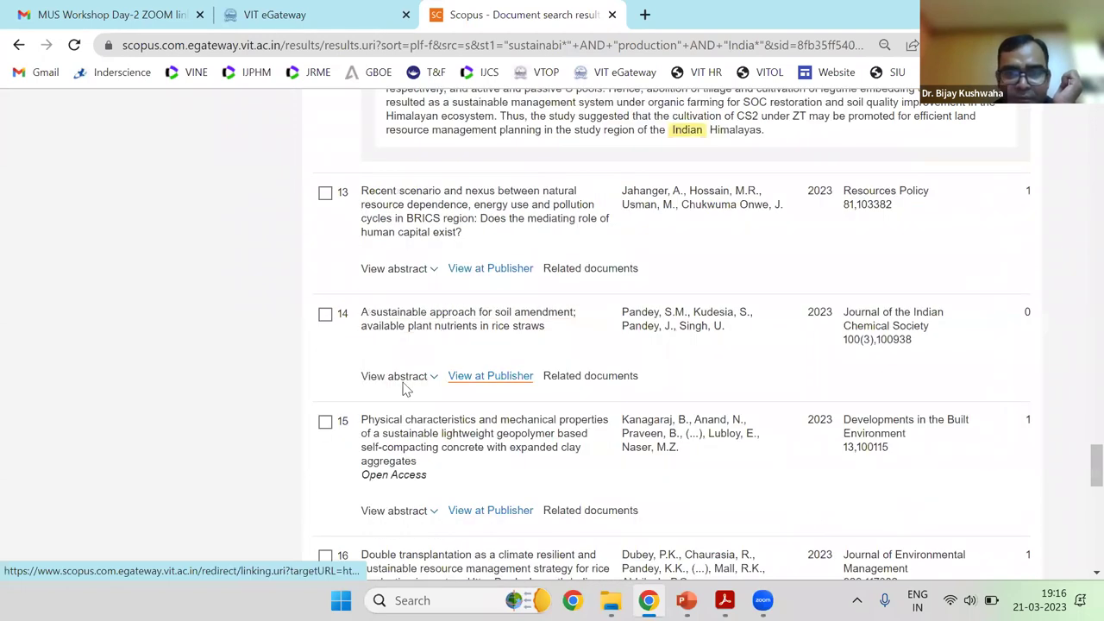
Expand the abstracts of documents 14 and 15, on rice straws and geopolymer concrete, and check their highlighted terms
left_click(423, 377)
scroll(471, 325, "down", 3)
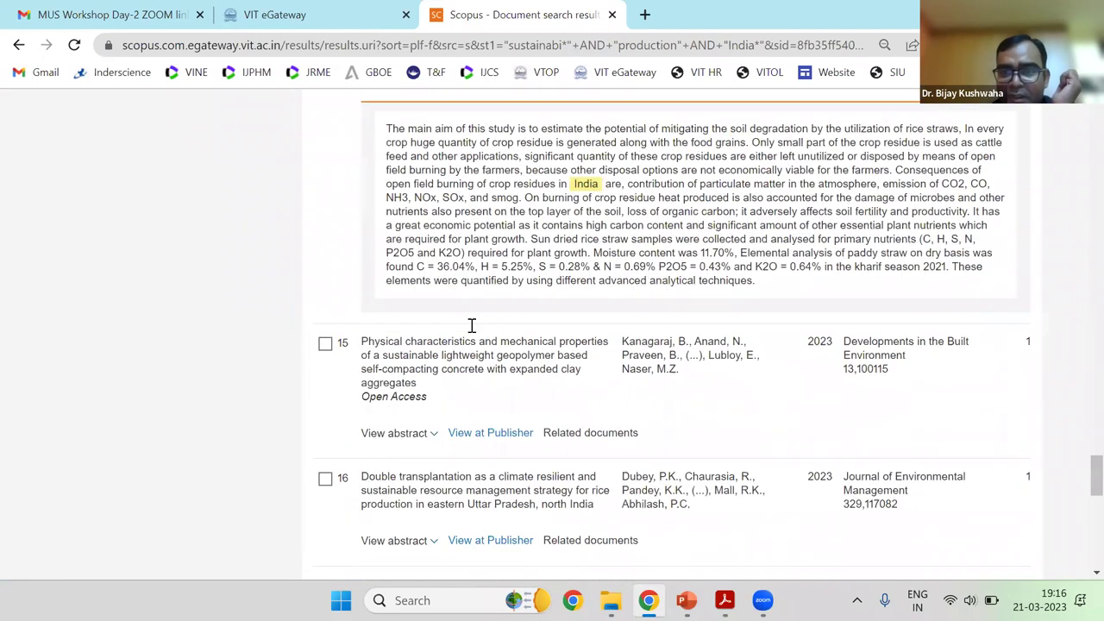
scroll(472, 326, "down", 4)
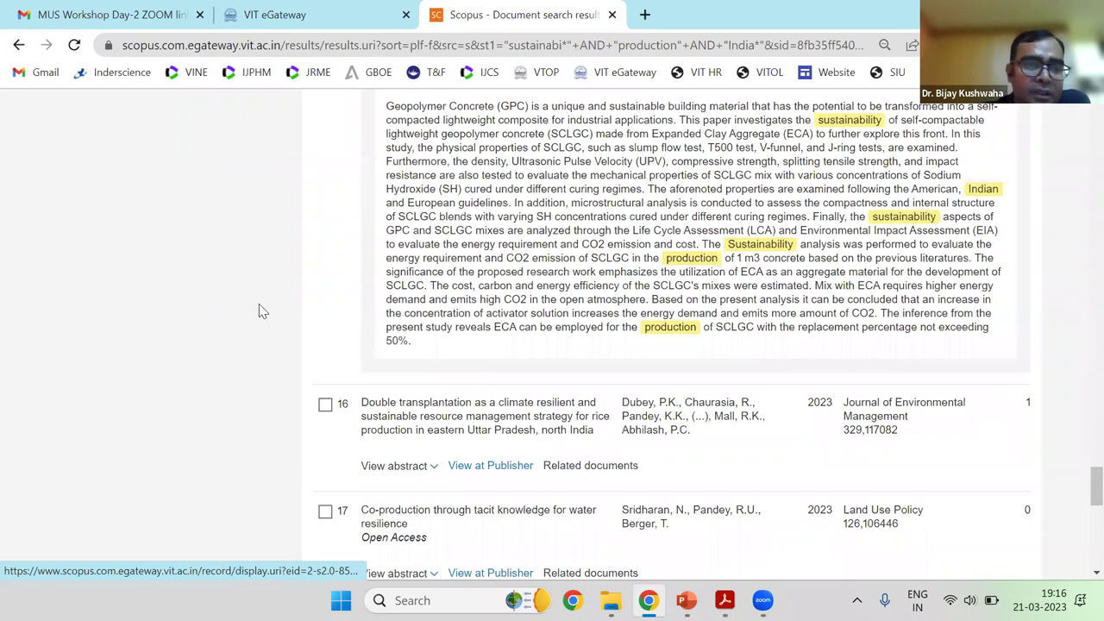
Go back to the query, change the third term to "India* market*", and run the search
scroll(90, 379, "up", 20)
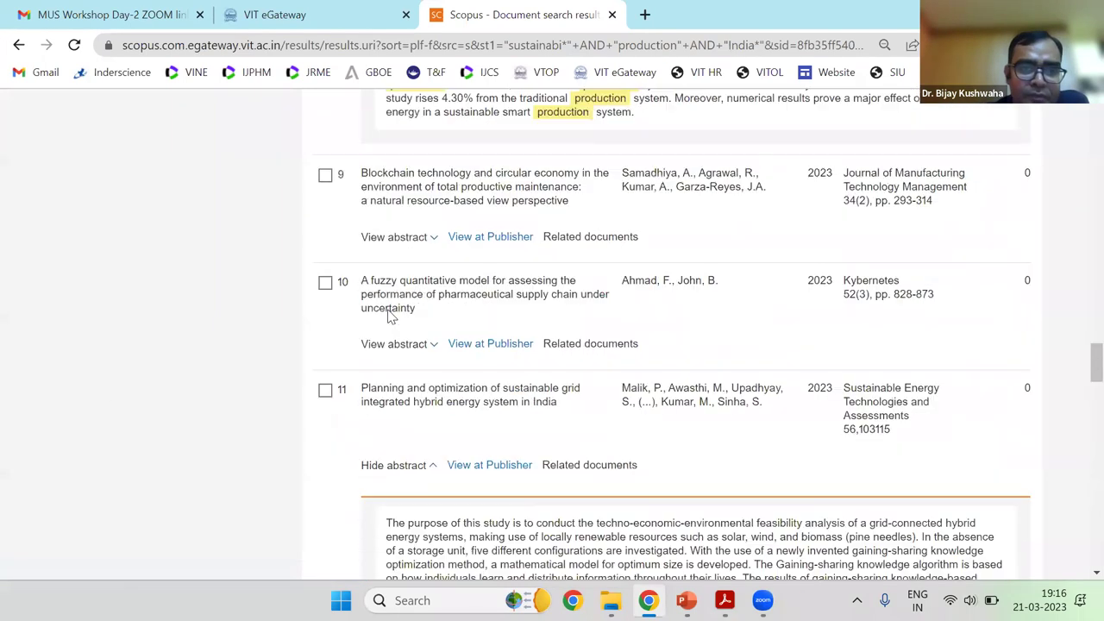
scroll(388, 319, "up", 20)
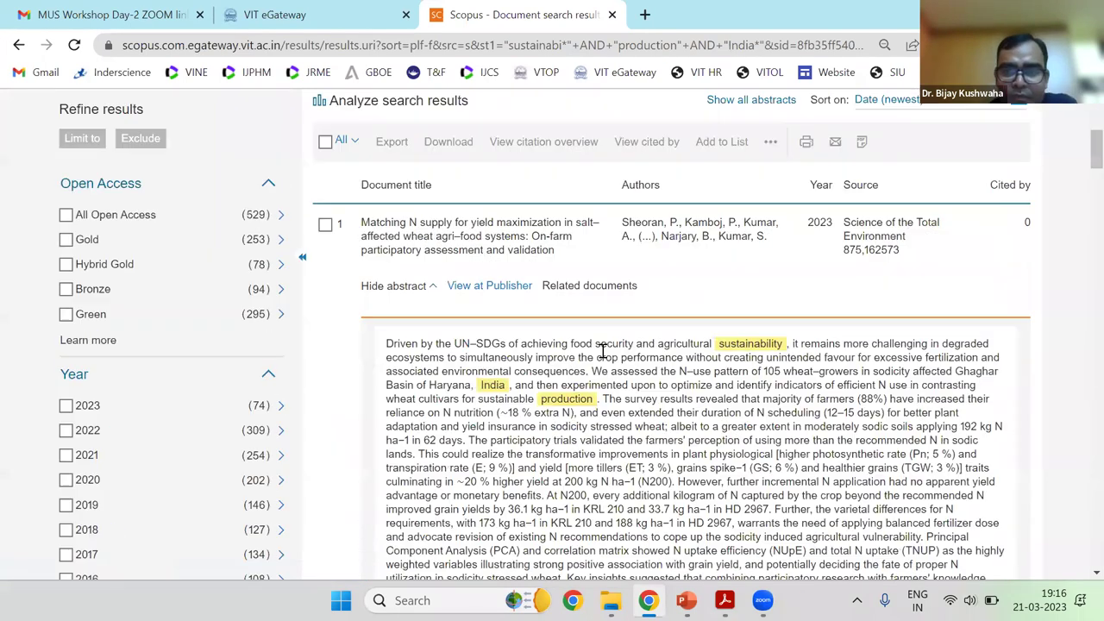
key("alt+Left")
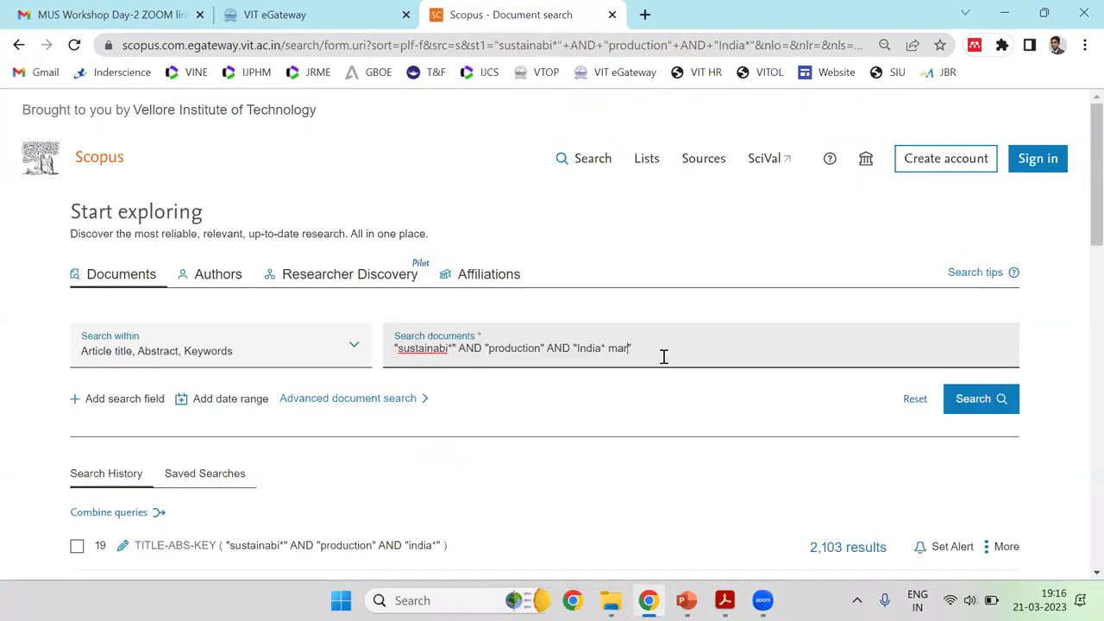
type("*")
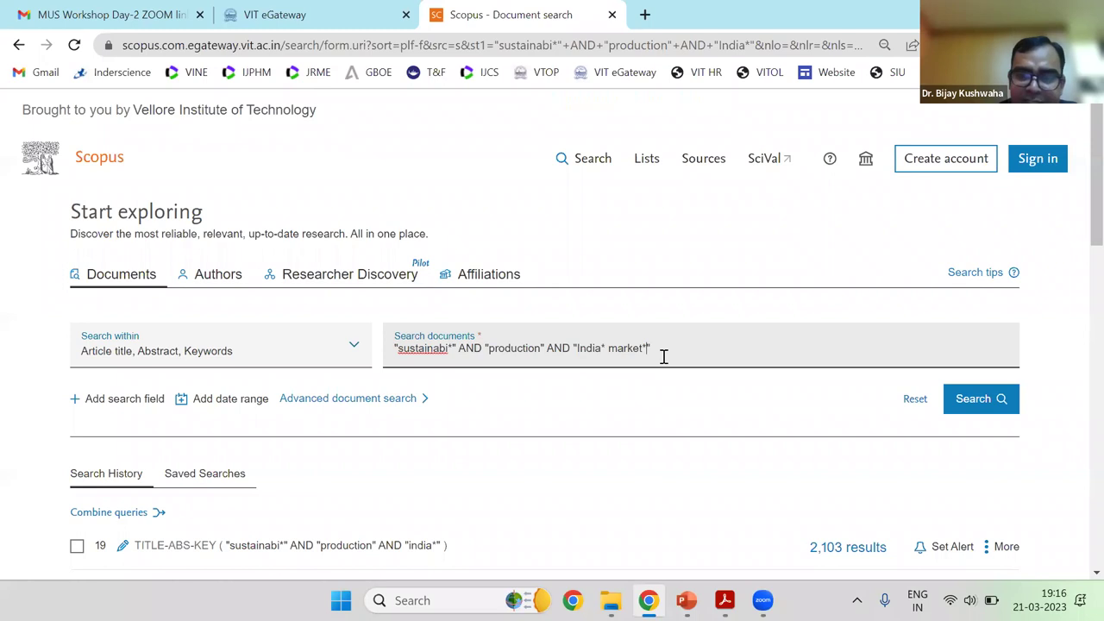
left_click(953, 398)
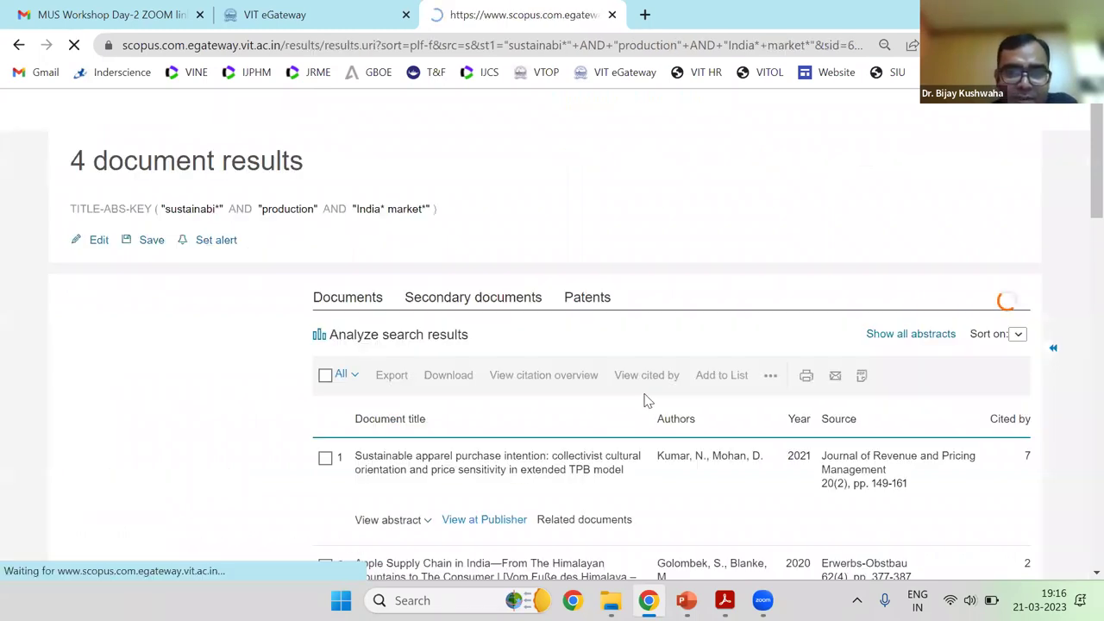
Expand the abstract of document 1, on sustainable apparel, and mark the phrase matching "India* market*"
scroll(569, 380, "down", 1)
scroll(569, 380, "down", 3)
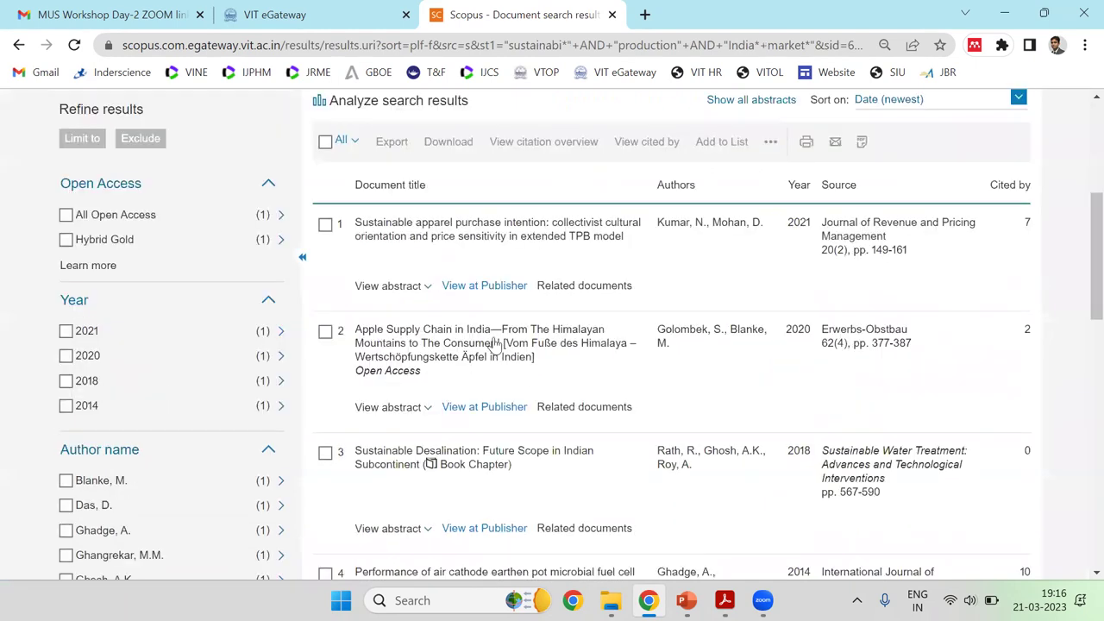
left_click(426, 544)
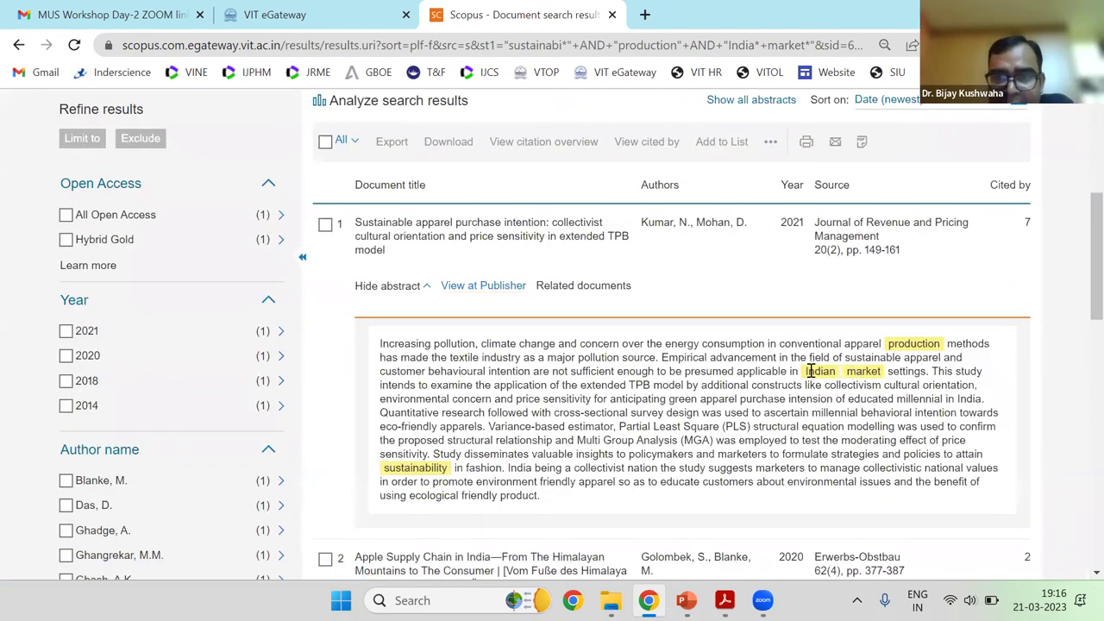
left_click_drag(880, 370, 803, 371)
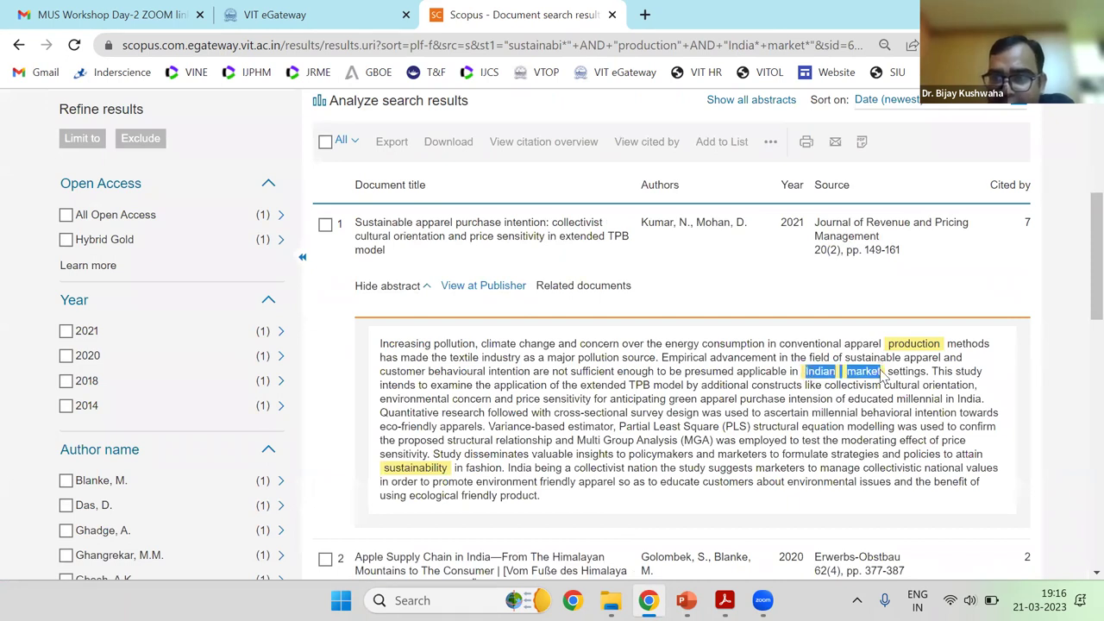
Expand the abstract of document 2, on the apple supply chain, and check its highlighted terms
scroll(427, 386, "down", 3)
left_click(390, 380)
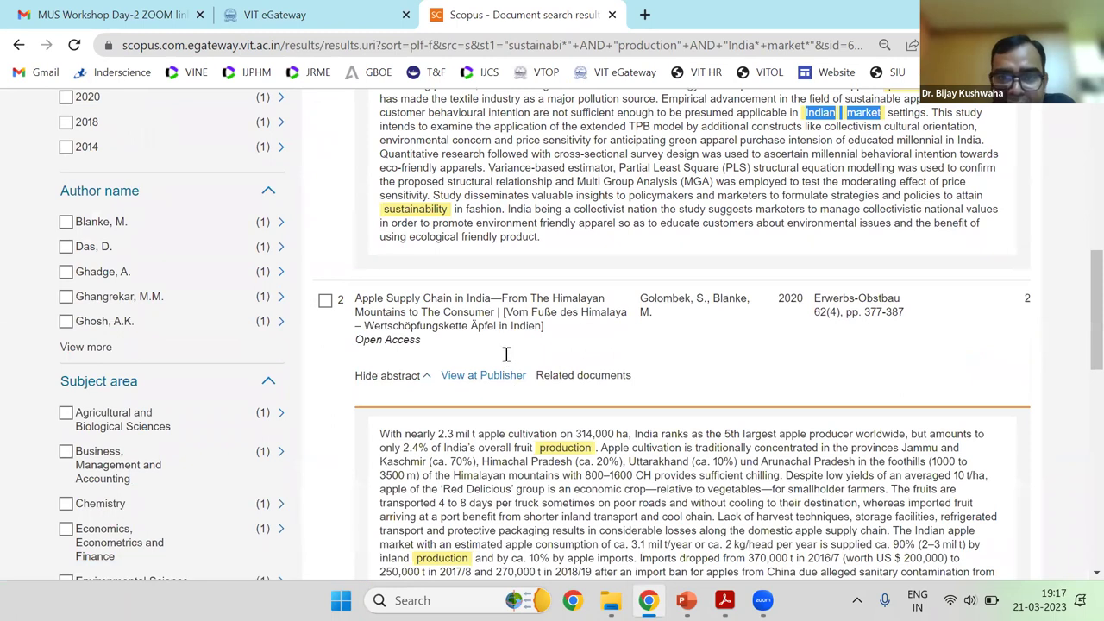
scroll(506, 354, "down", 2)
scroll(491, 345, "down", 4)
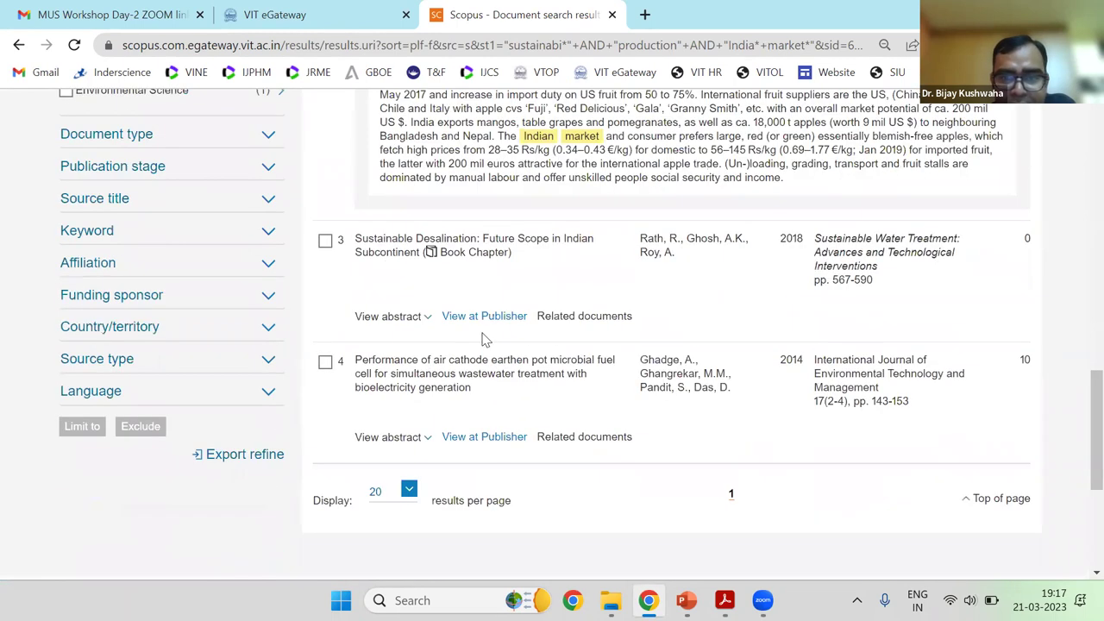
scroll(483, 339, "down", 1)
scroll(483, 339, "up", 3)
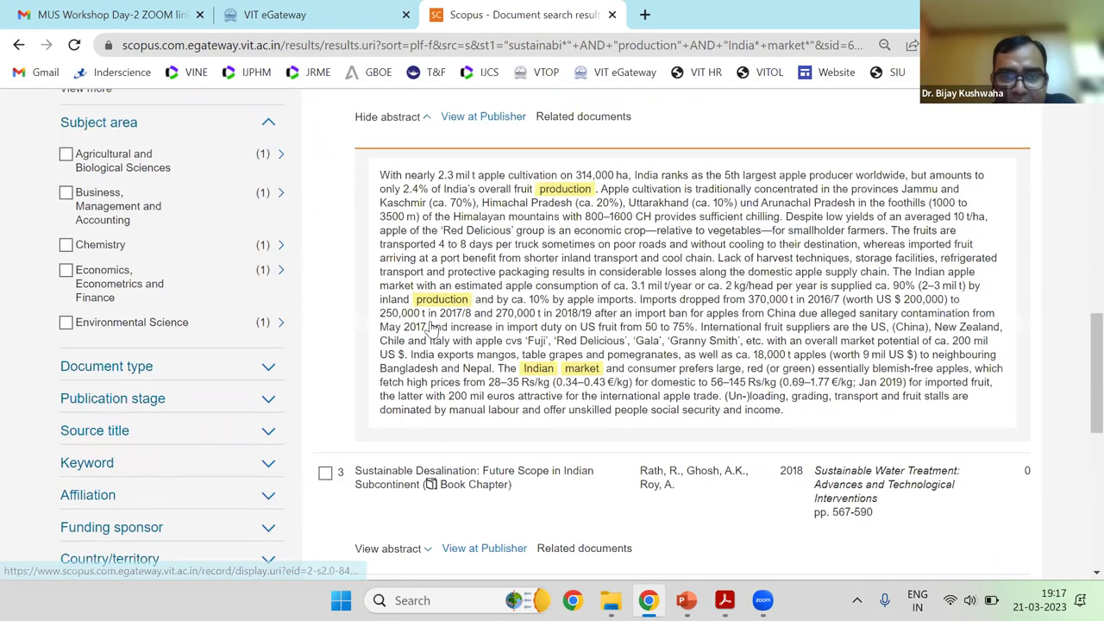
Expand the abstracts of documents 3 and 4 and compare the "India* market*" matches across all four results
scroll(491, 343, "down", 2)
scroll(681, 358, "down", 4)
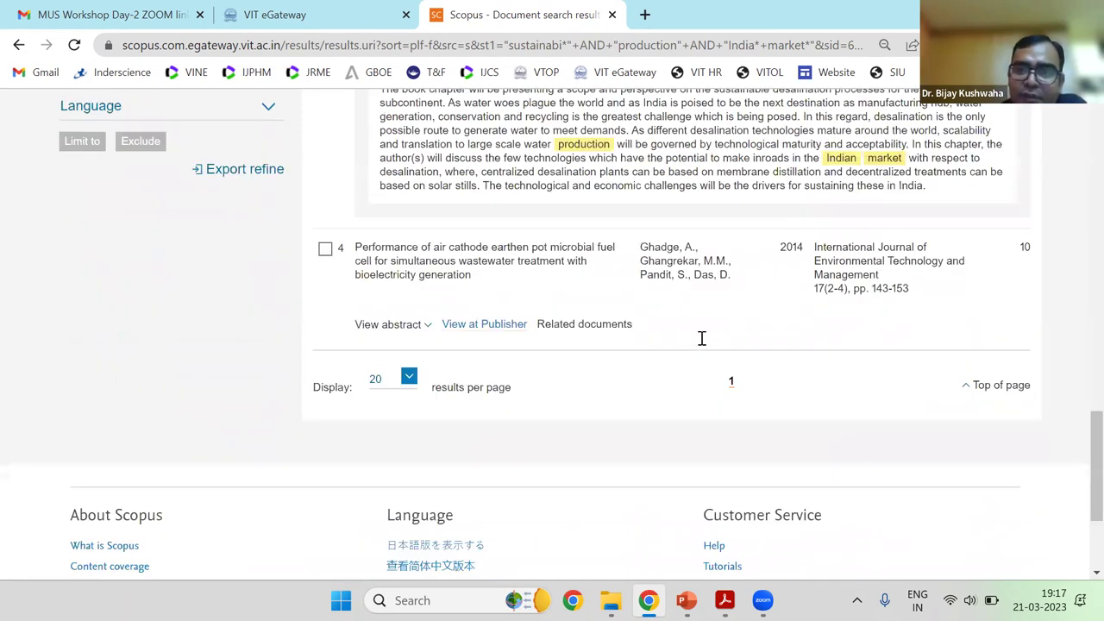
left_click(388, 323)
scroll(414, 325, "down", 3)
scroll(414, 325, "up", 2)
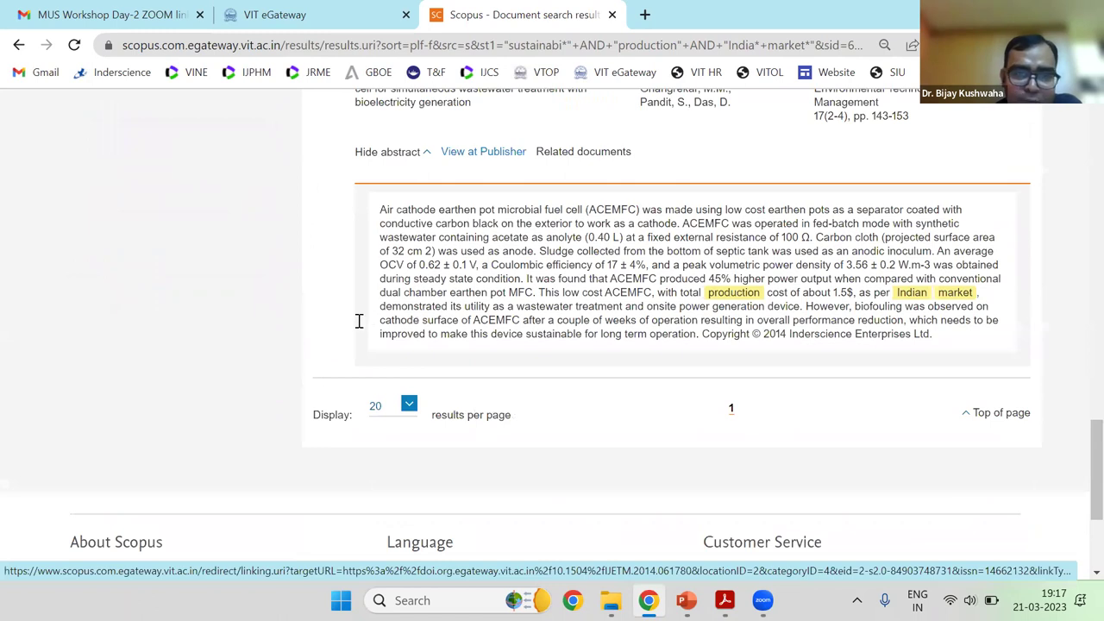
scroll(384, 319, "up", 6)
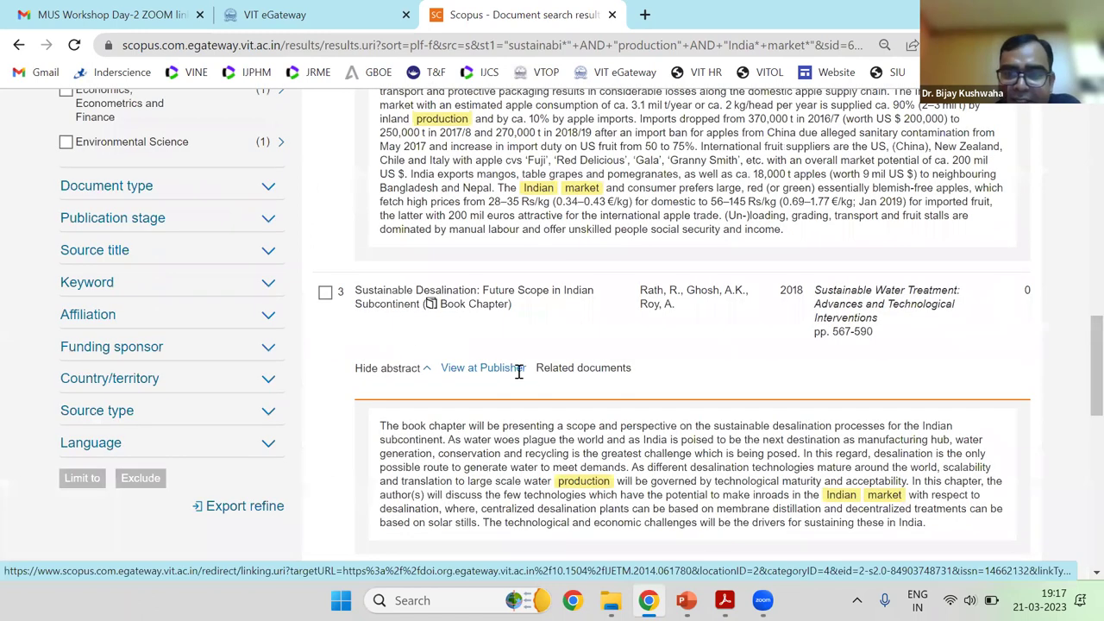
scroll(517, 370, "up", 1)
scroll(747, 401, "up", 3)
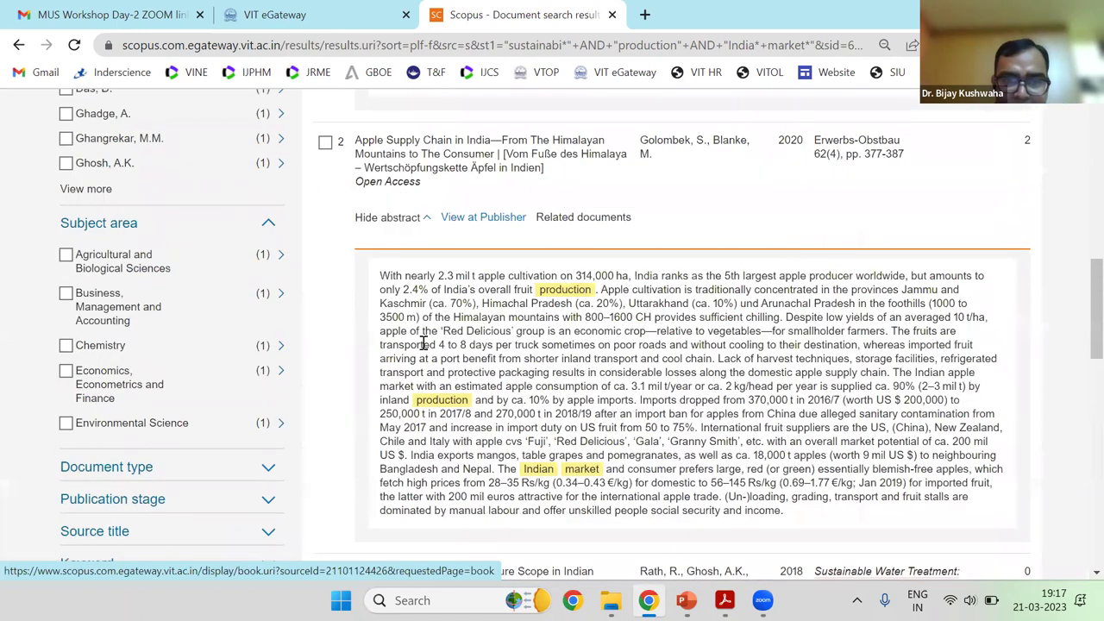
scroll(532, 412, "up", 5)
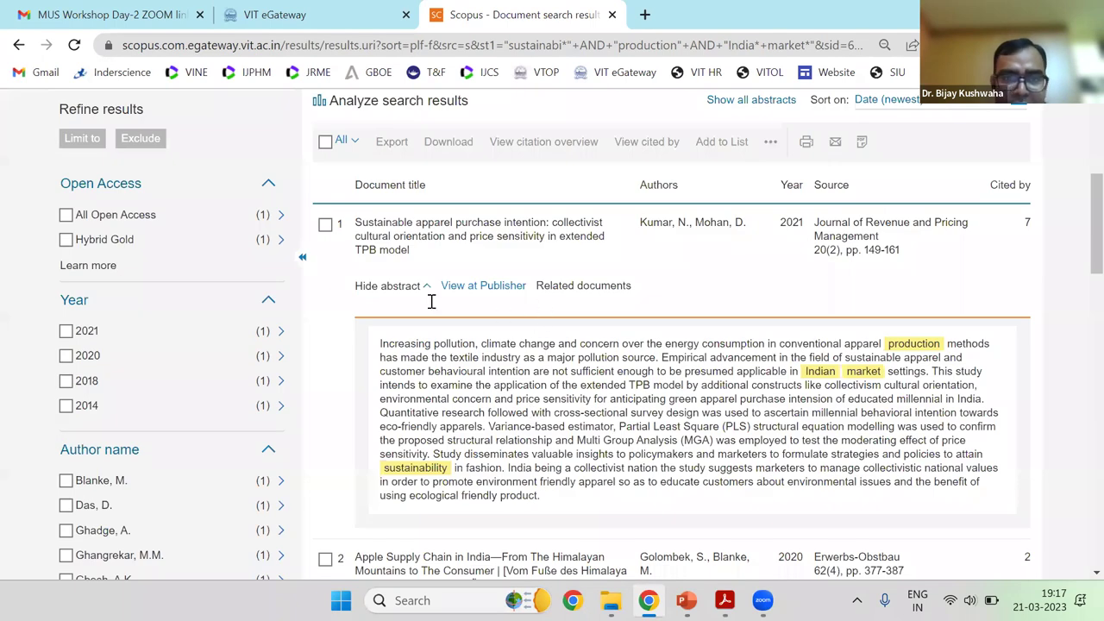
scroll(431, 301, "down", 7)
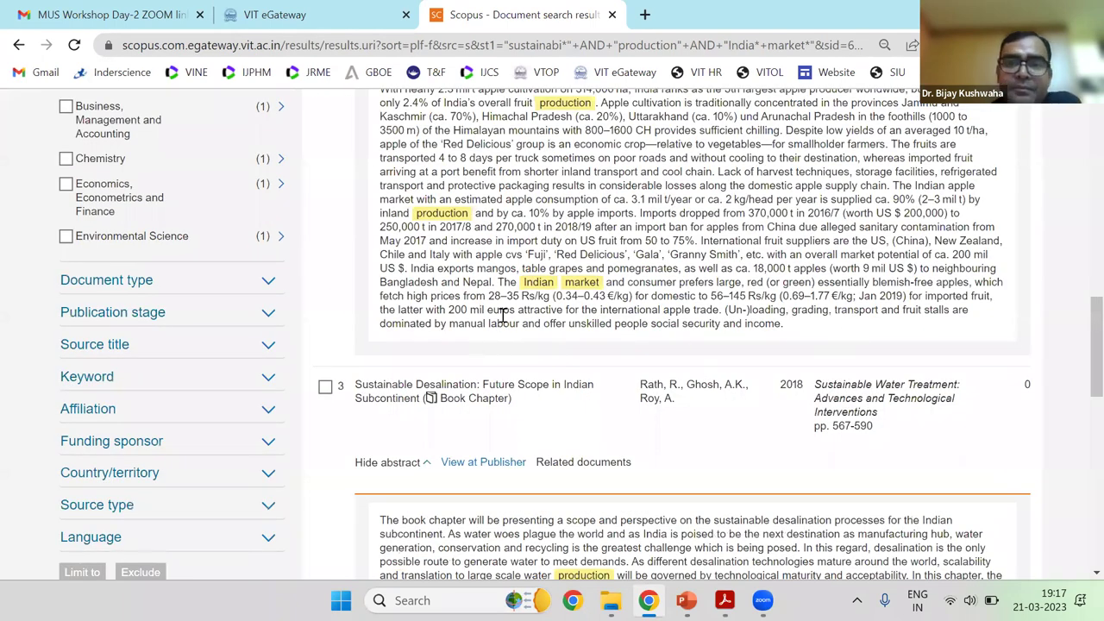
scroll(160, 357, "down", 6)
Reopen the query, remove the "India* market*" term, shorten the first term to "sustainab*", and run the search
scroll(123, 355, "up", 20)
left_click(123, 354)
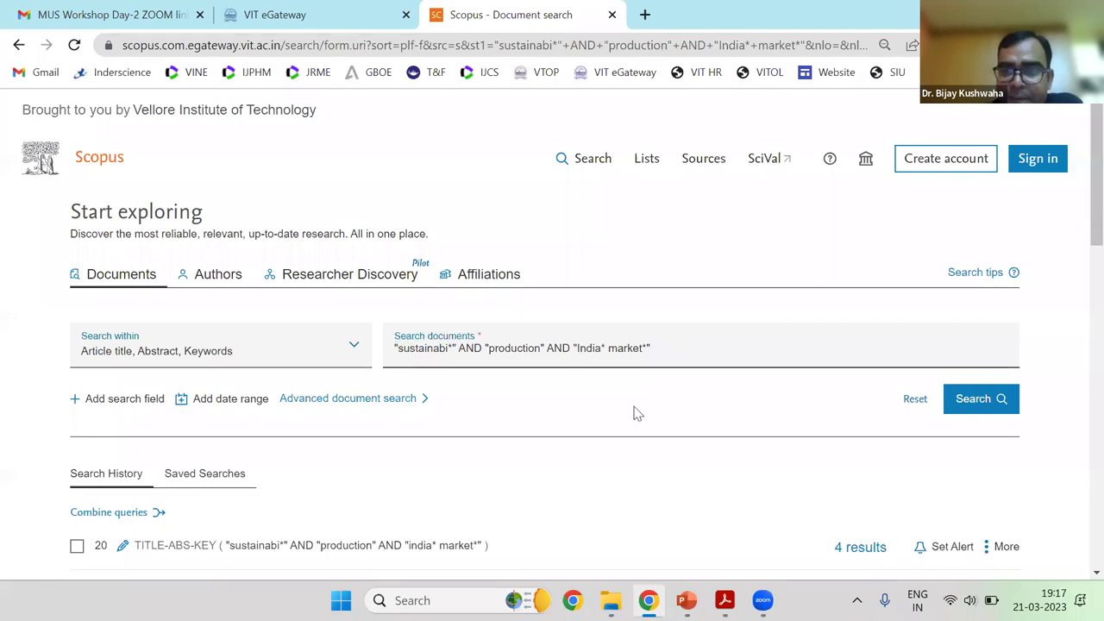
left_click(549, 352)
key("shift+End")
key("Delete")
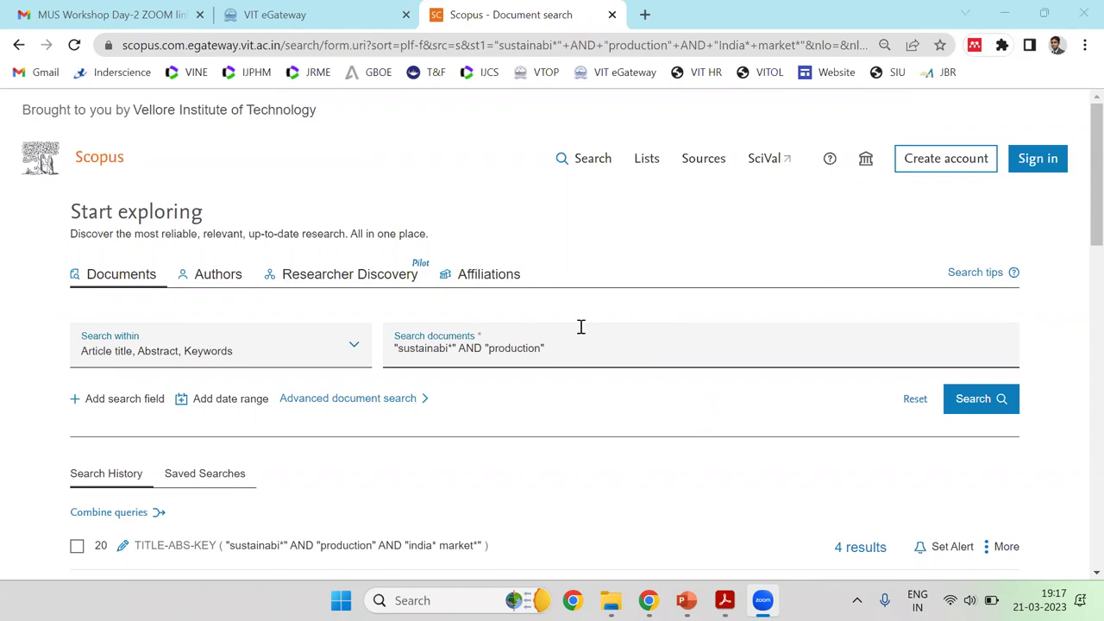
key("BackSpace")
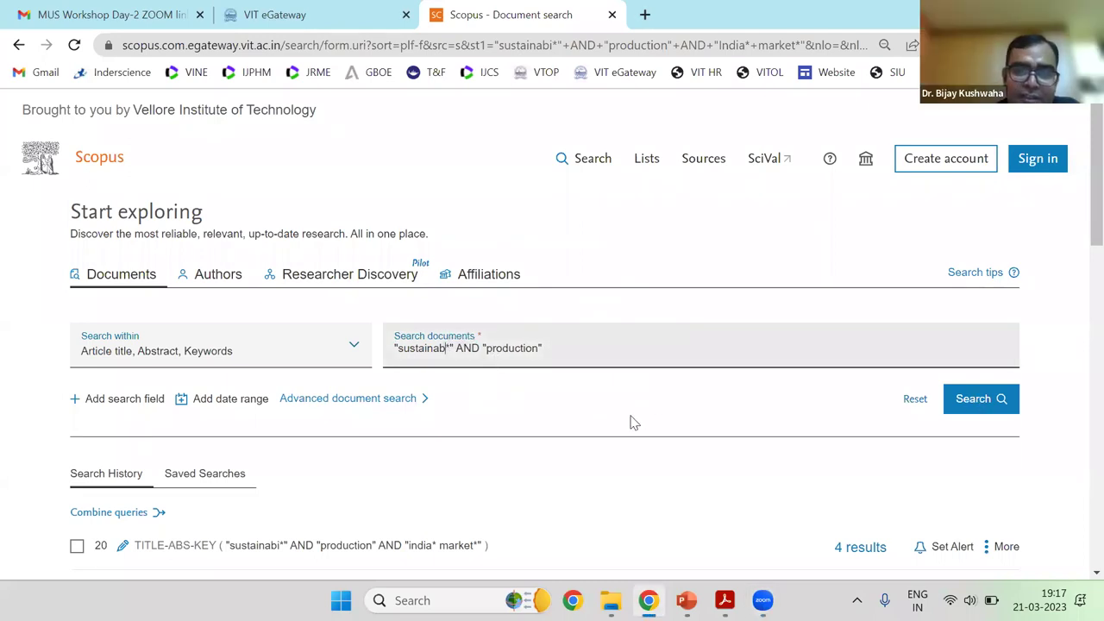
key("Return")
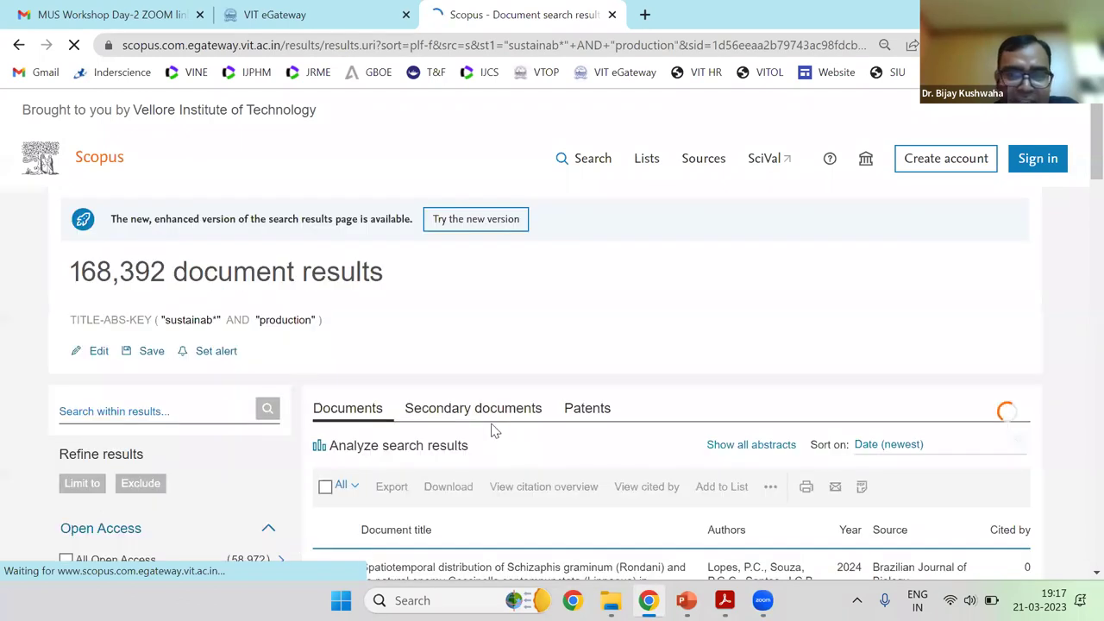
Expand the abstract of document 1, on sorghum pests, and check which word ending matches "sustainab*"
scroll(466, 434, "down", 1)
scroll(409, 423, "down", 2)
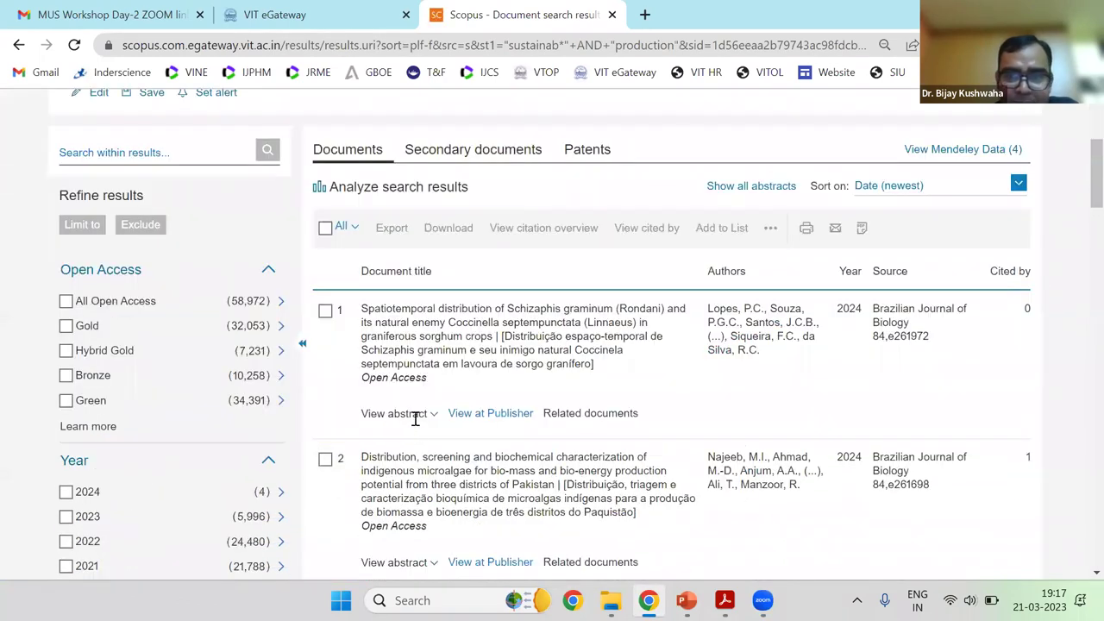
left_click(405, 415)
scroll(414, 425, "down", 1)
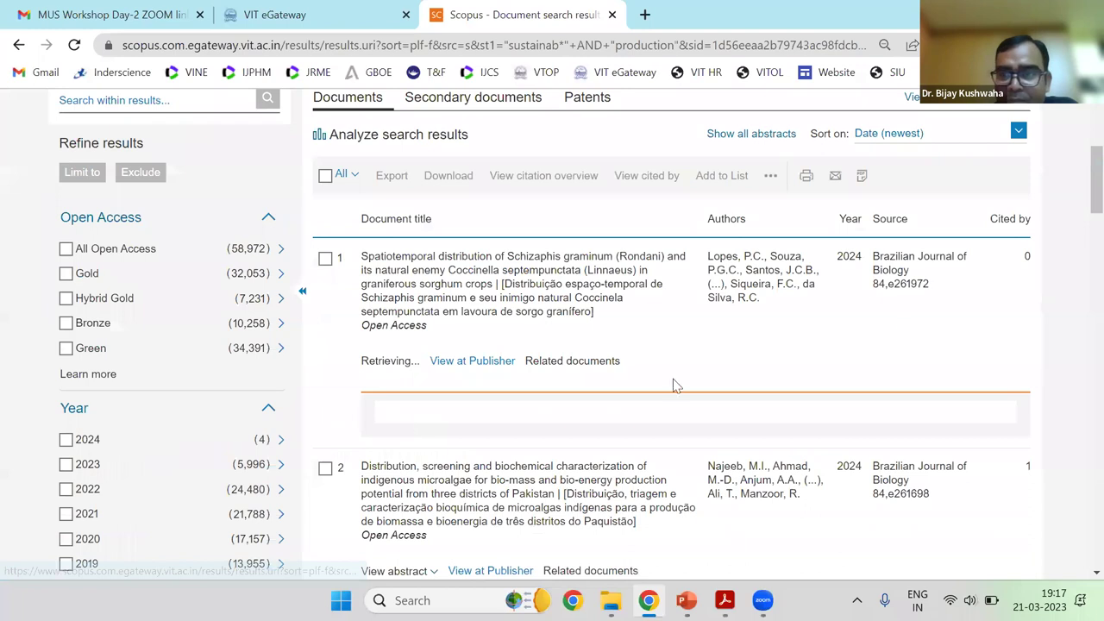
scroll(873, 261, "down", 3)
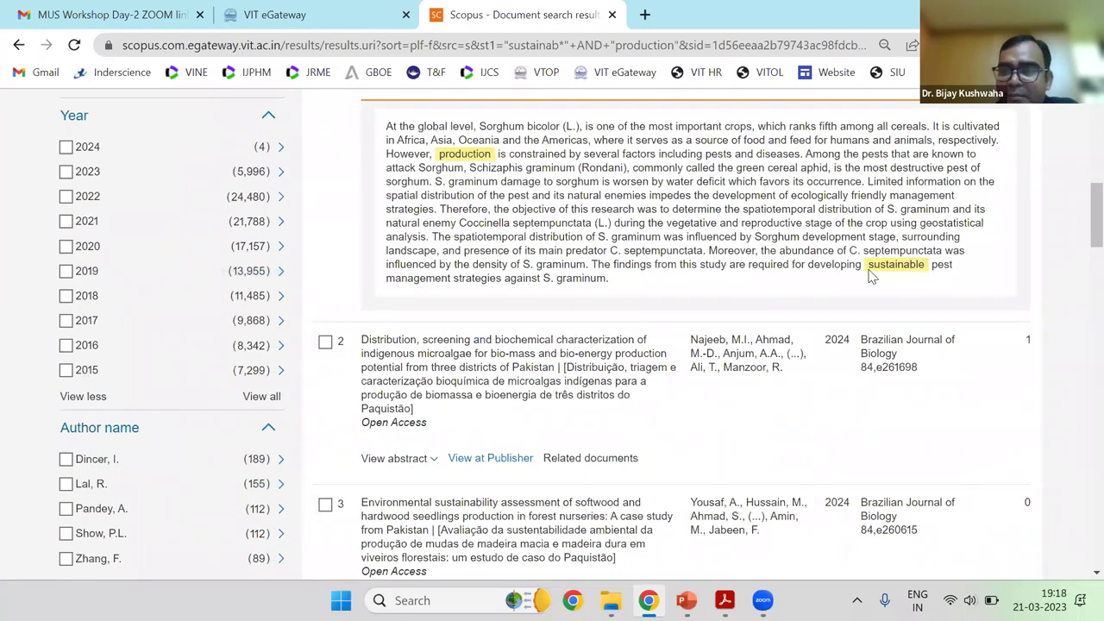
left_click_drag(925, 266, 918, 266)
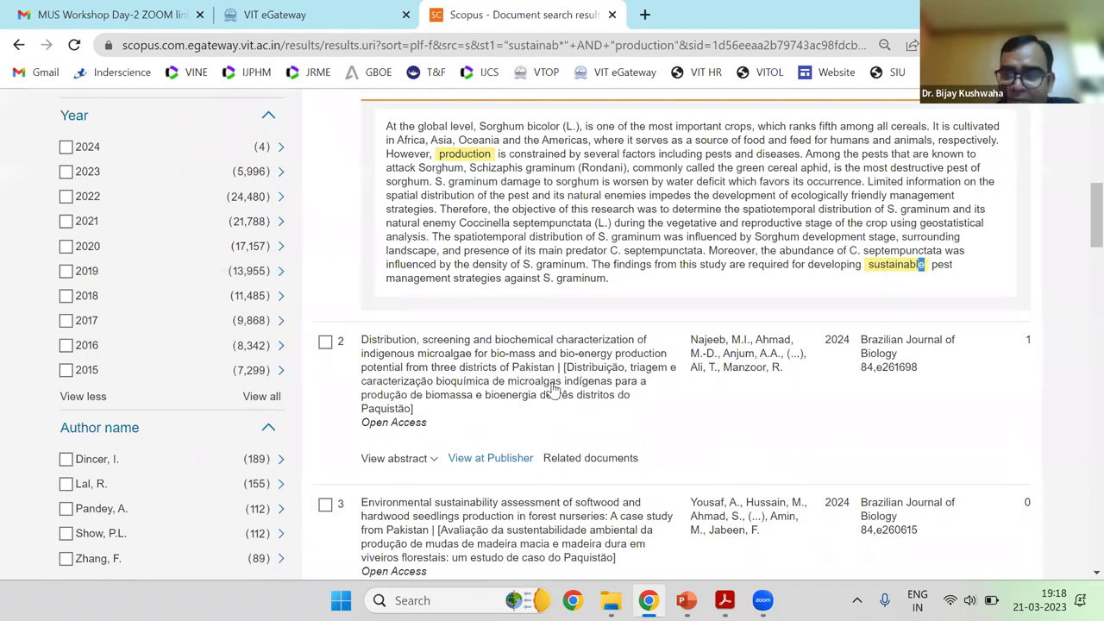
Expand the abstracts of documents 2 and 3 and mark the "sustainab*" match in the biofuel abstract
left_click(405, 457)
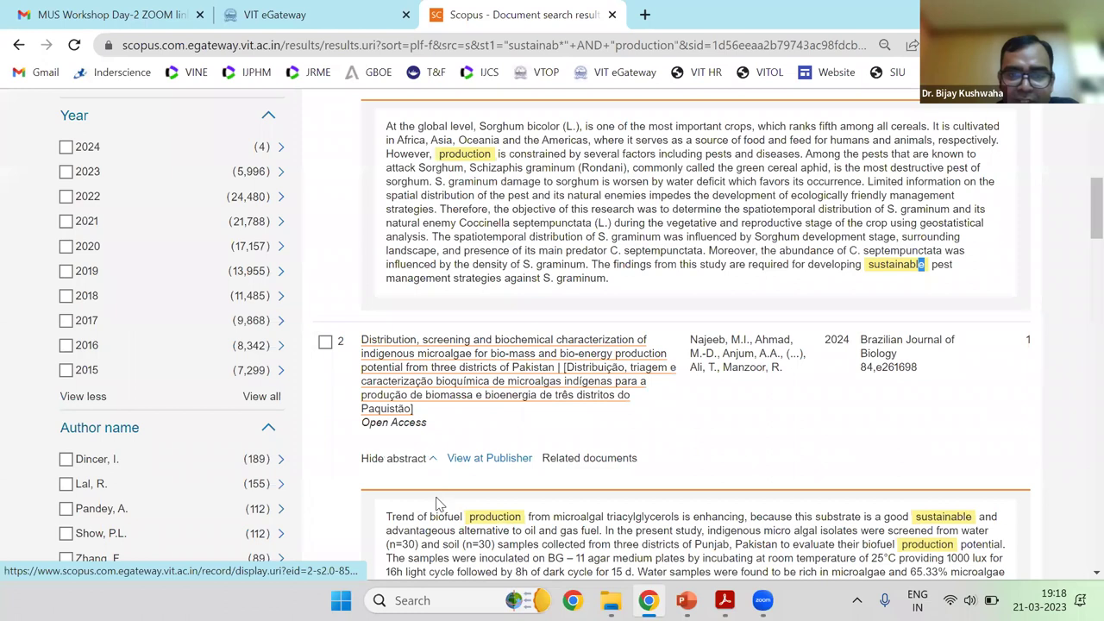
scroll(435, 502, "down", 4)
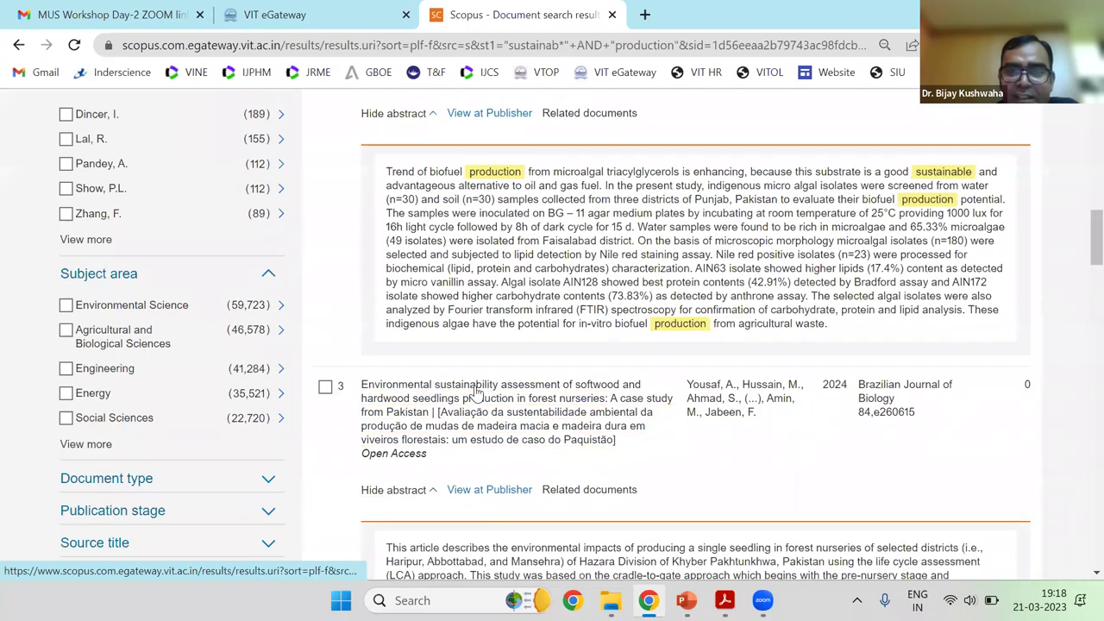
scroll(933, 270, "up", 1)
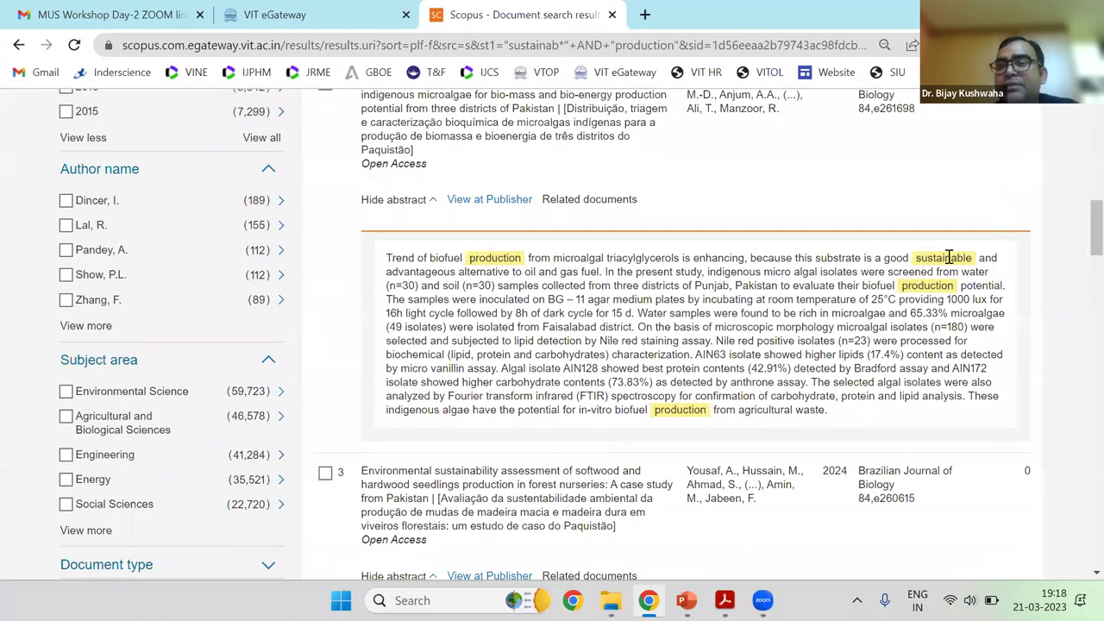
left_click_drag(981, 252, 915, 257)
scroll(678, 321, "up", 2)
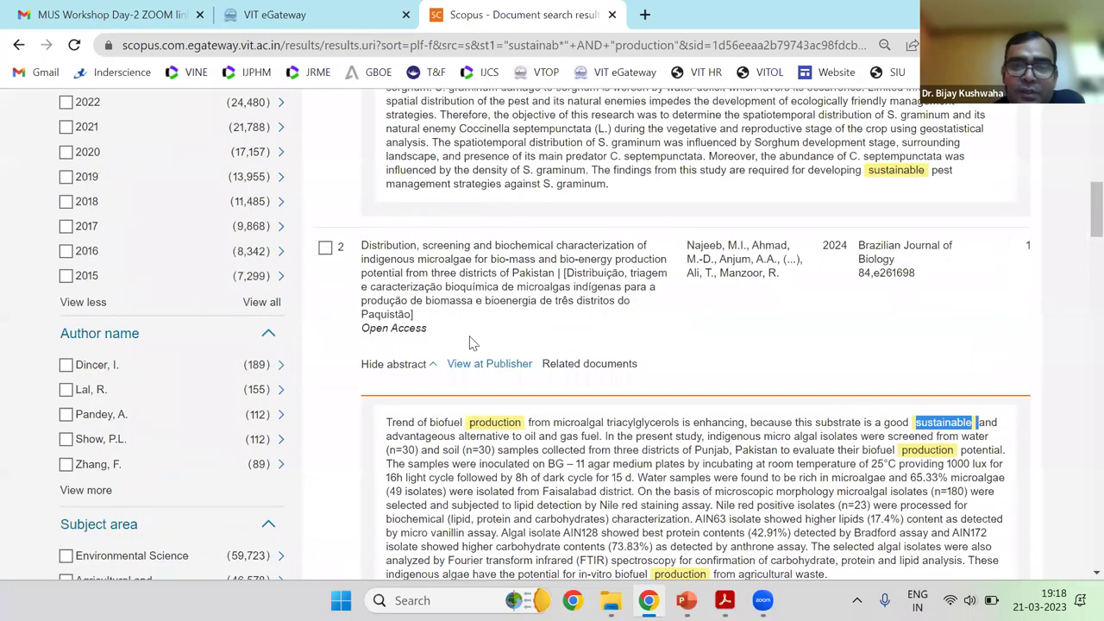
Reopen the "sustainab*" AND "production" query for editing
scroll(136, 382, "up", 8)
left_click(100, 352)
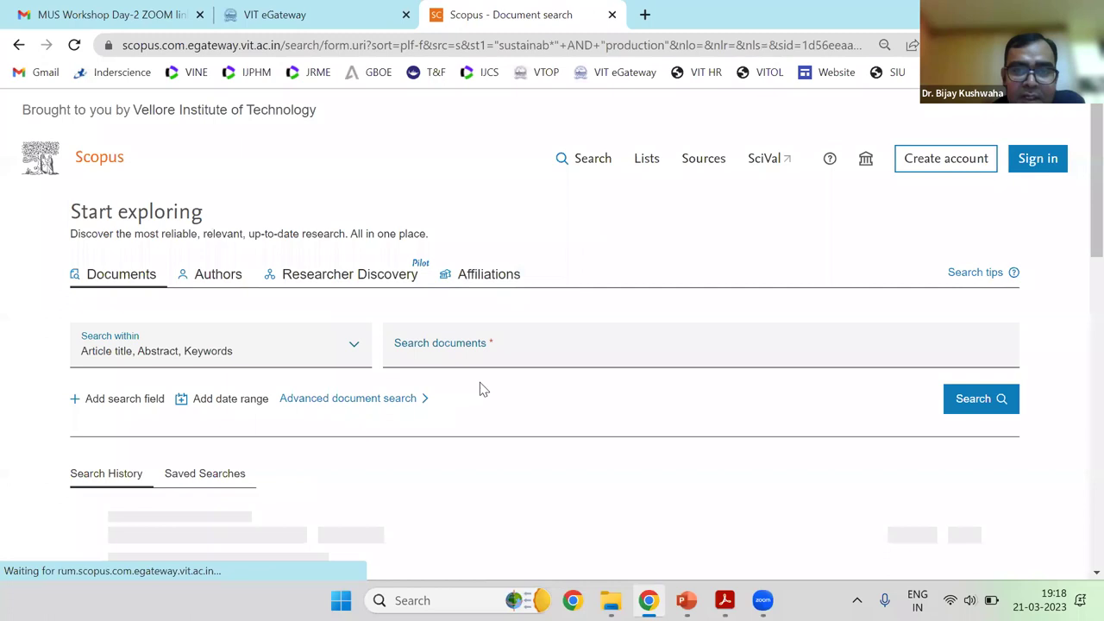
left_click(87, 398)
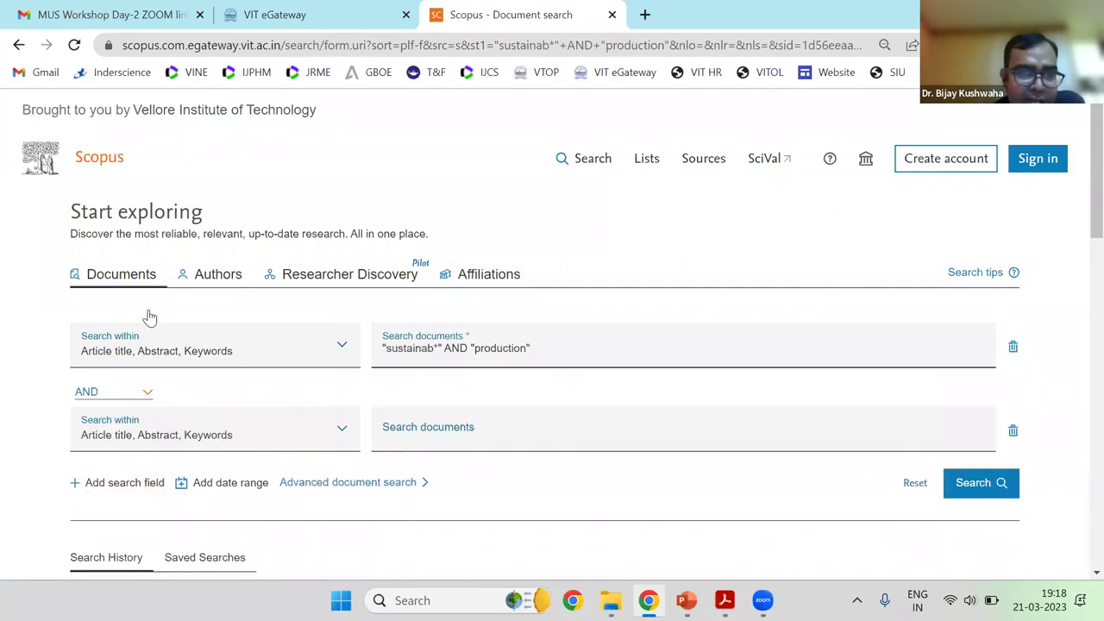
scroll(146, 314, "down", 1)
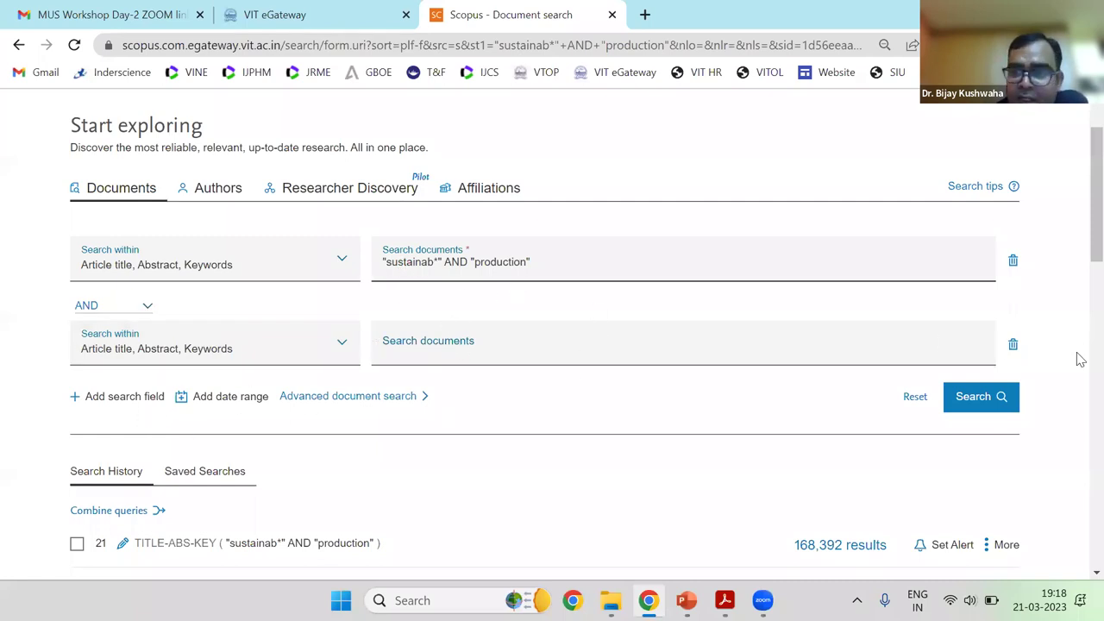
left_click(1012, 345)
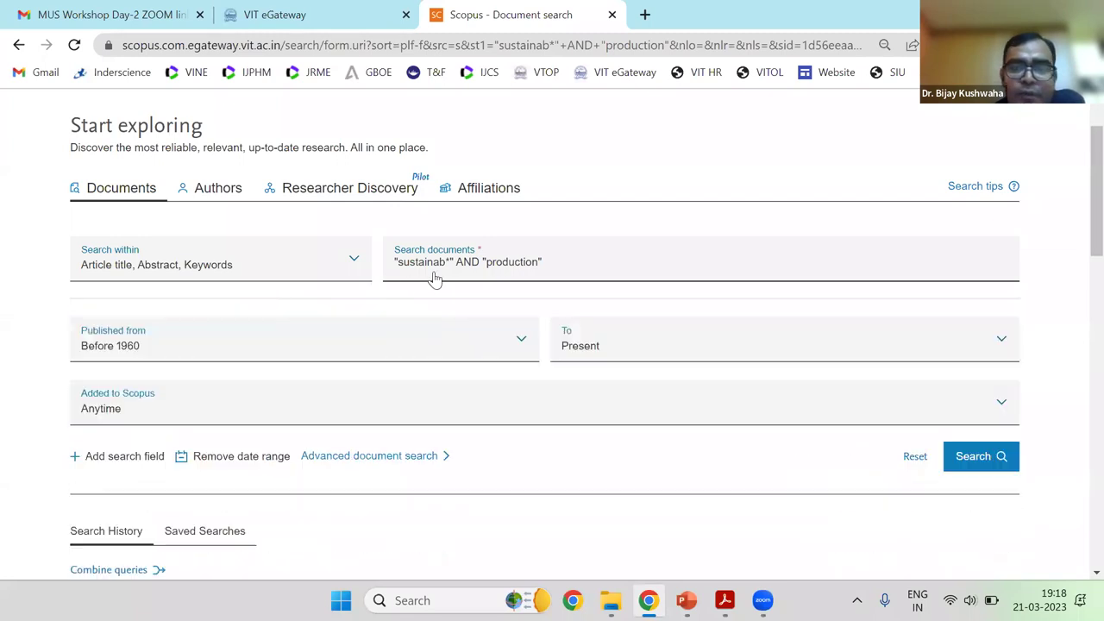
Limit the query to a publication date range from 2010 to Present and run the search
scroll(545, 263, "up", 1)
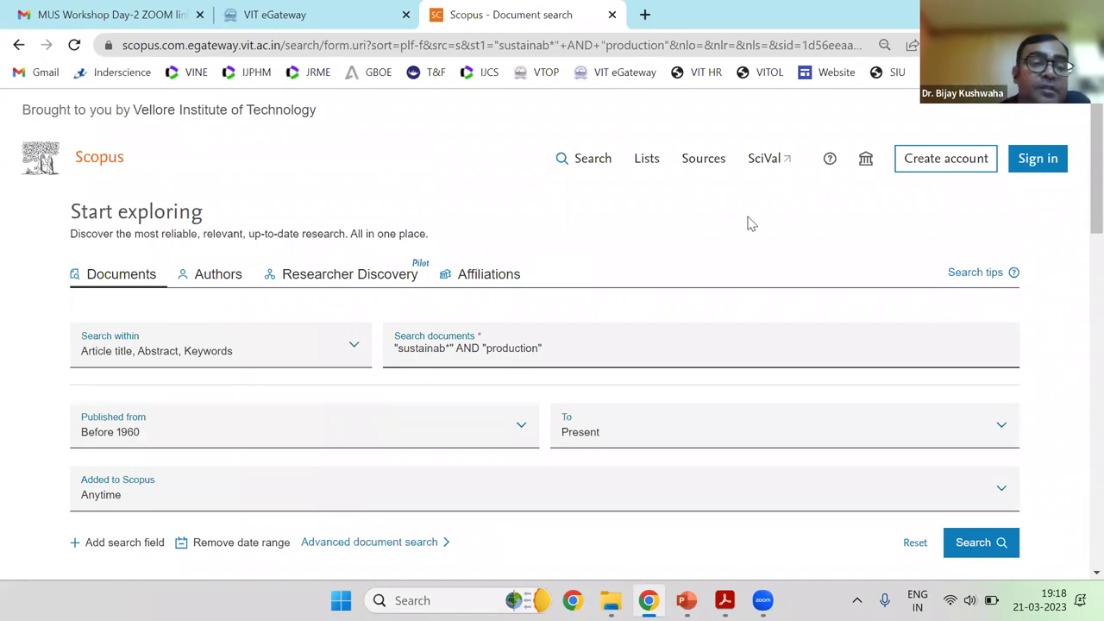
left_click(519, 443)
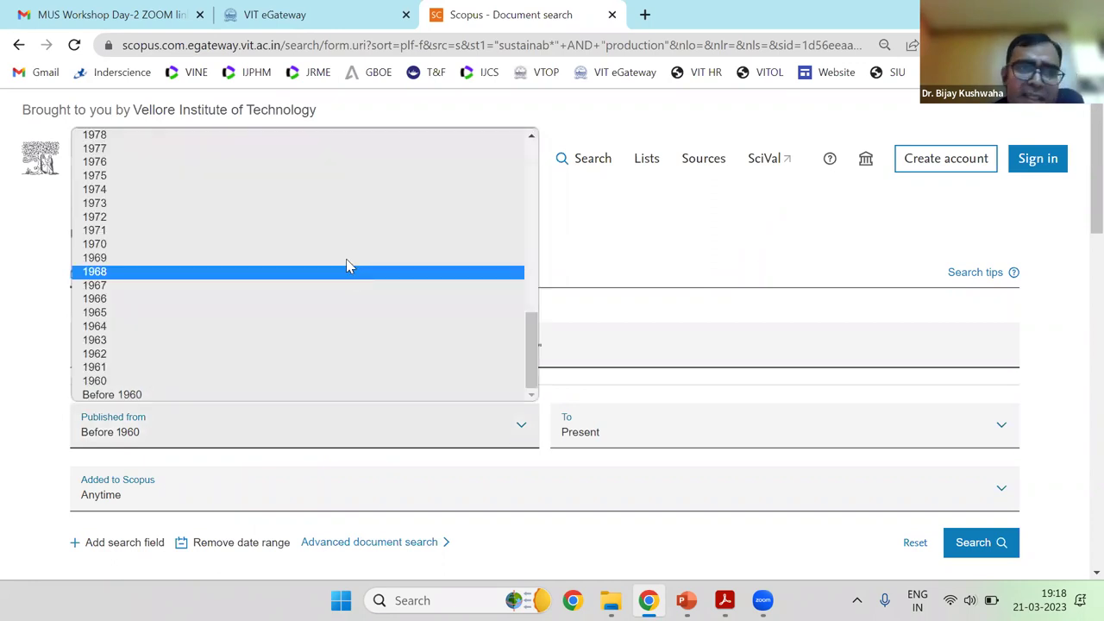
scroll(348, 266, "up", 8)
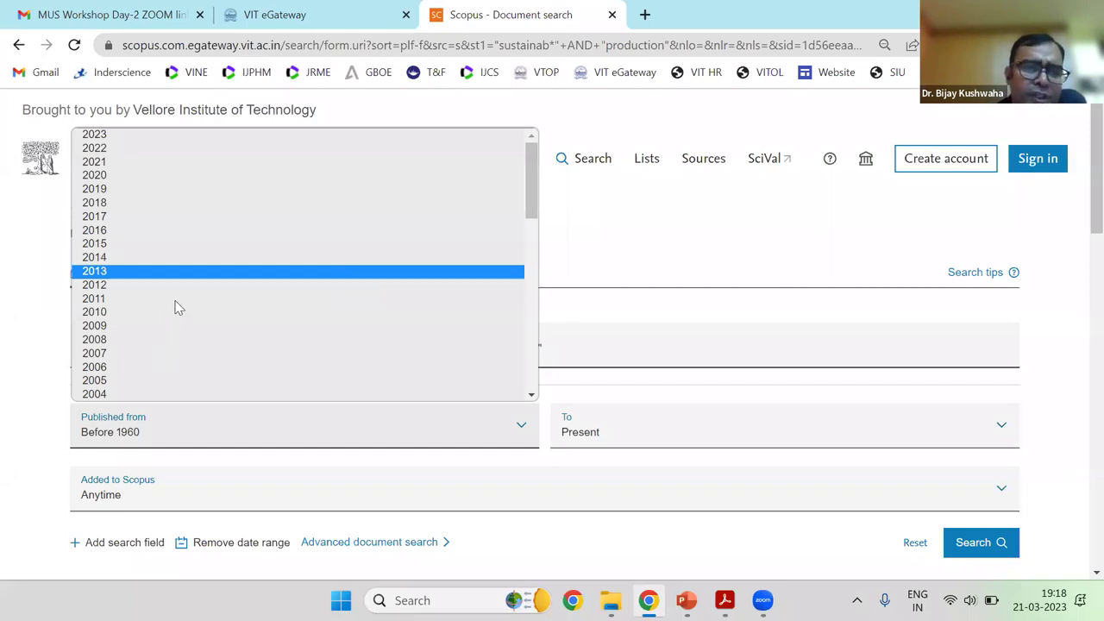
scroll(176, 308, "down", 4)
scroll(170, 275, "up", 4)
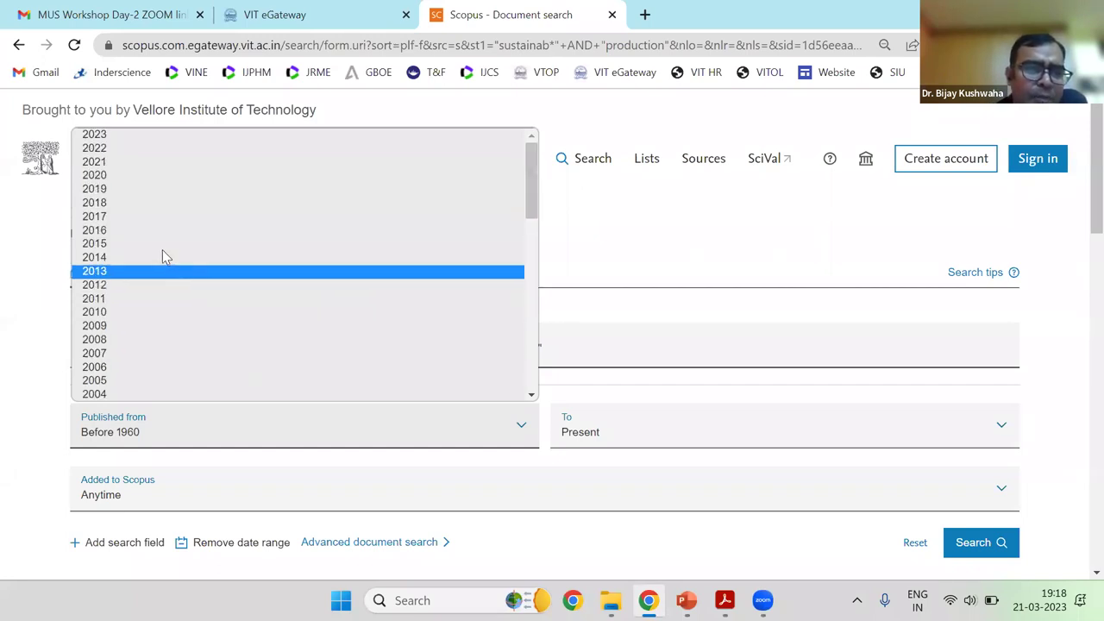
left_click(156, 311)
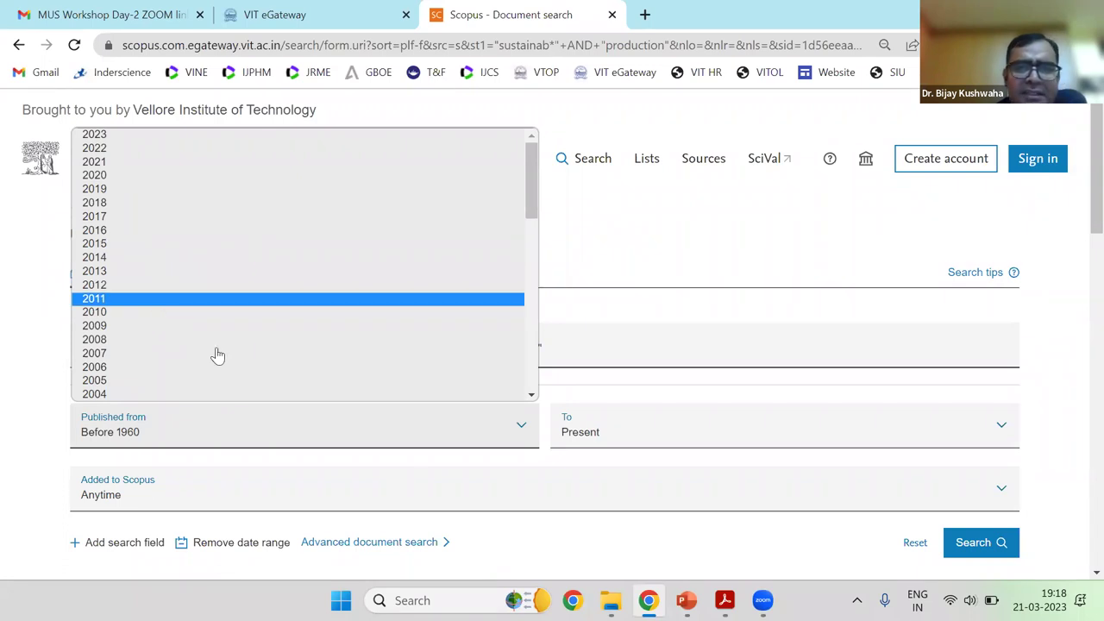
left_click(995, 553)
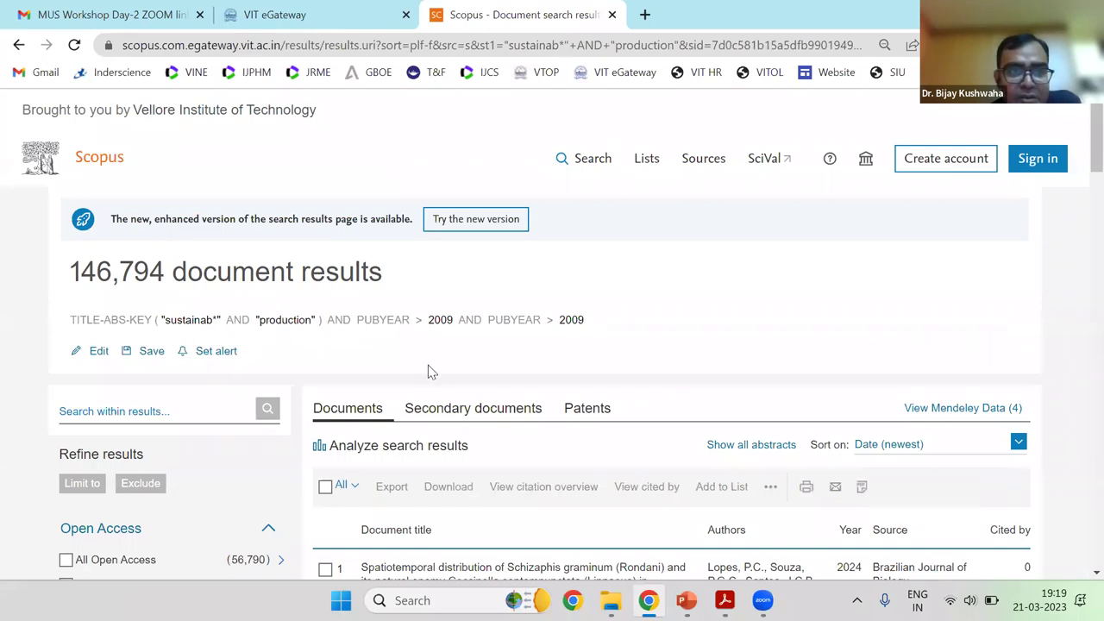
scroll(787, 384, "down", 1)
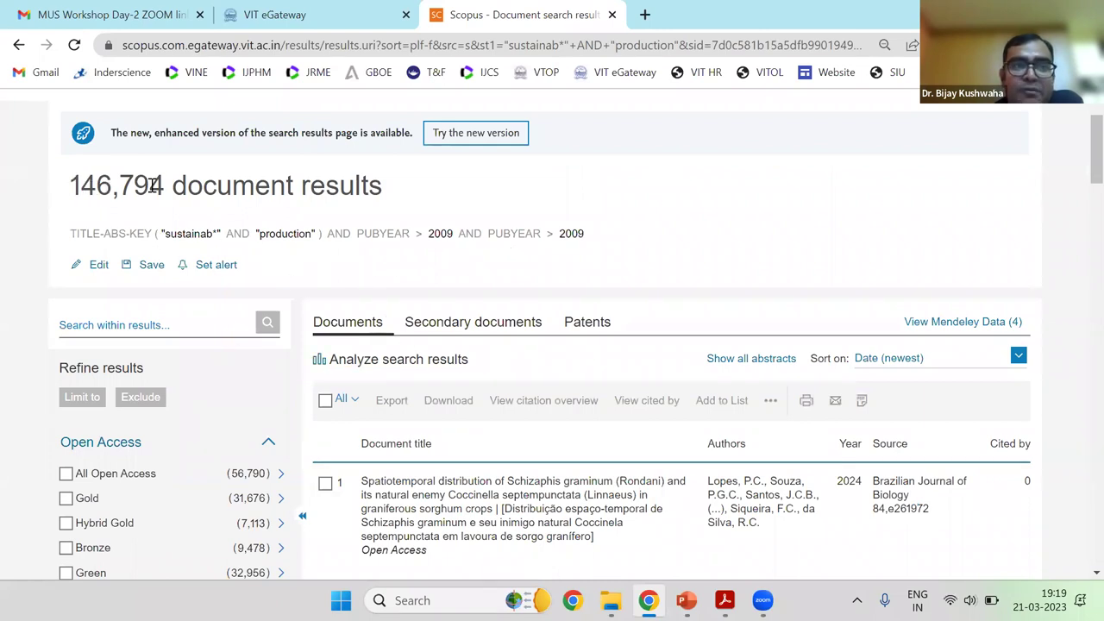
Reopen the "sustainab*" AND "production" query, set its publication start year to 2017 and run the search
left_click_drag(151, 185, 71, 186)
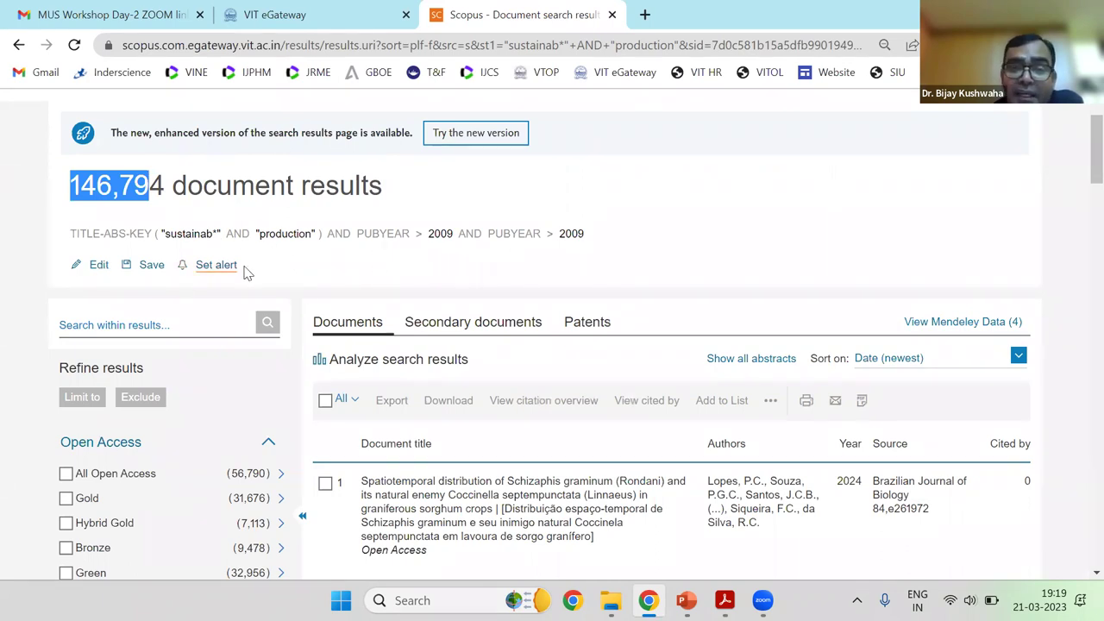
left_click(311, 222)
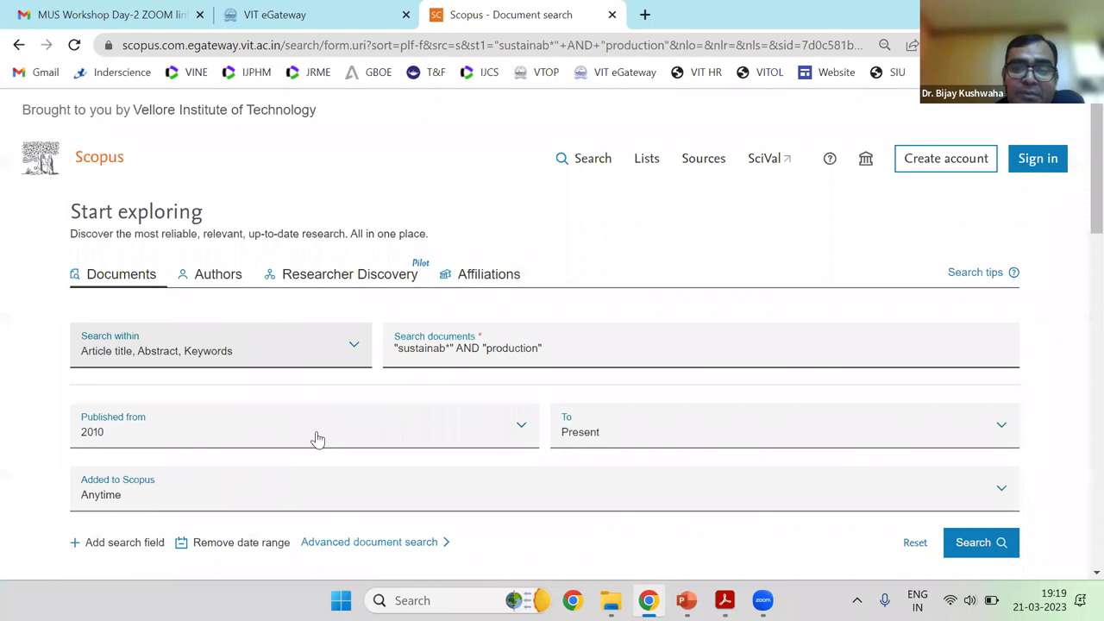
left_click(316, 439)
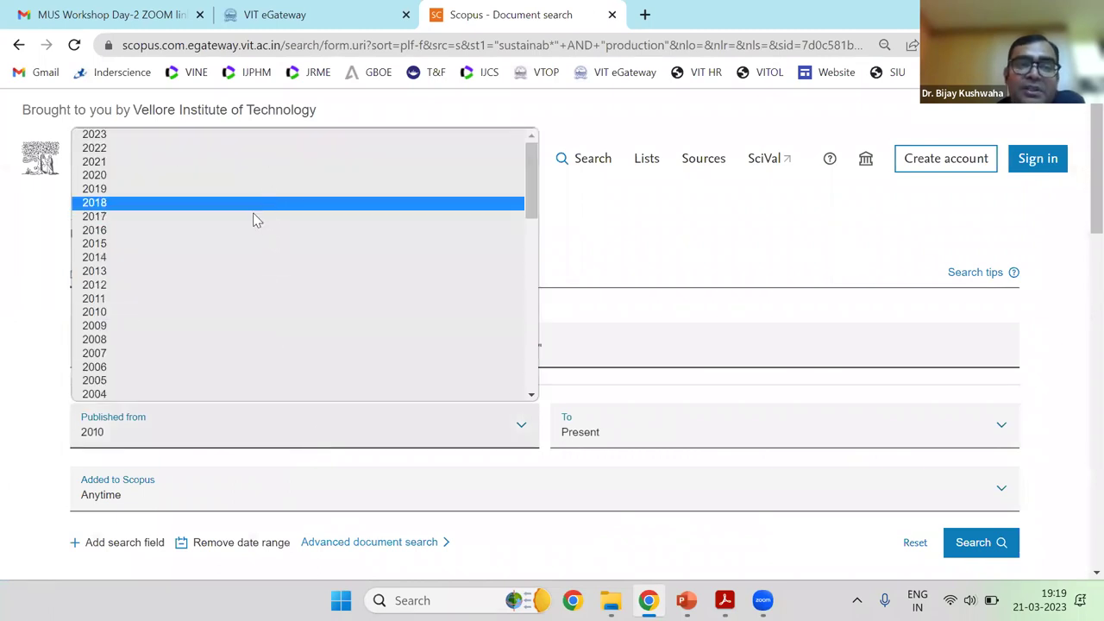
left_click(252, 216)
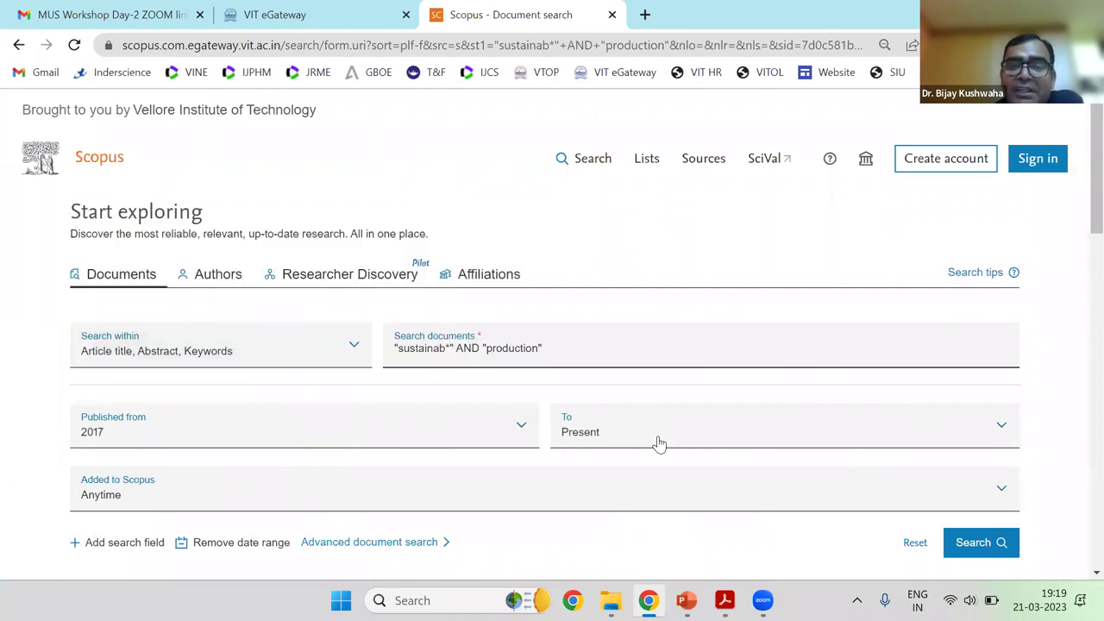
left_click(992, 541)
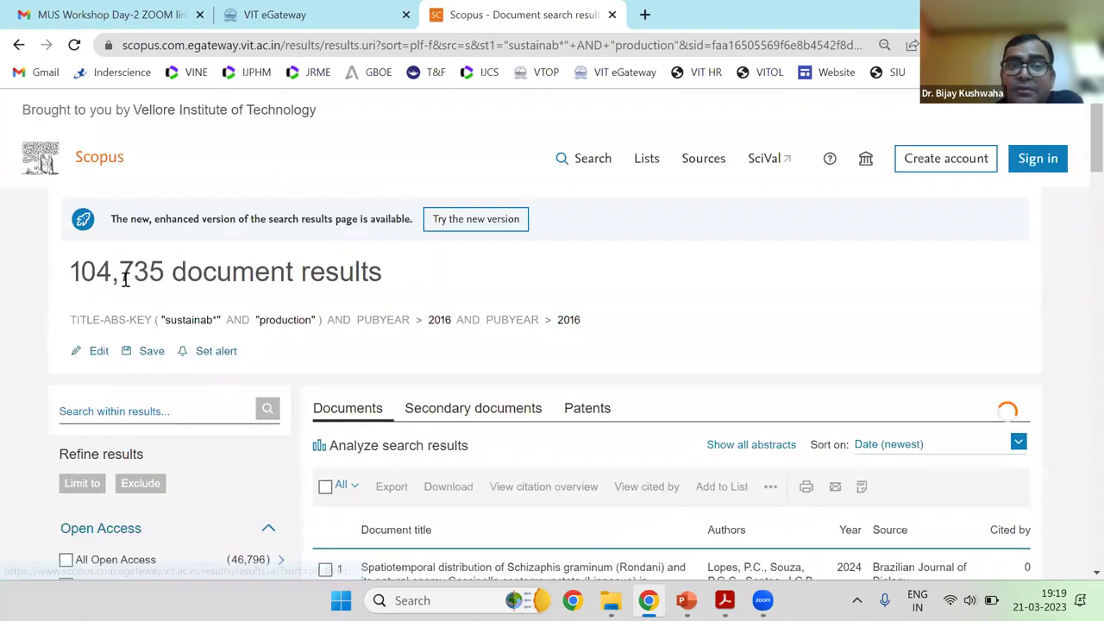
Examine the results heading, marking the document count, the publication-year limits and the keyword part of the query
left_click_drag(125, 279, 70, 274)
left_click_drag(145, 283, 147, 283)
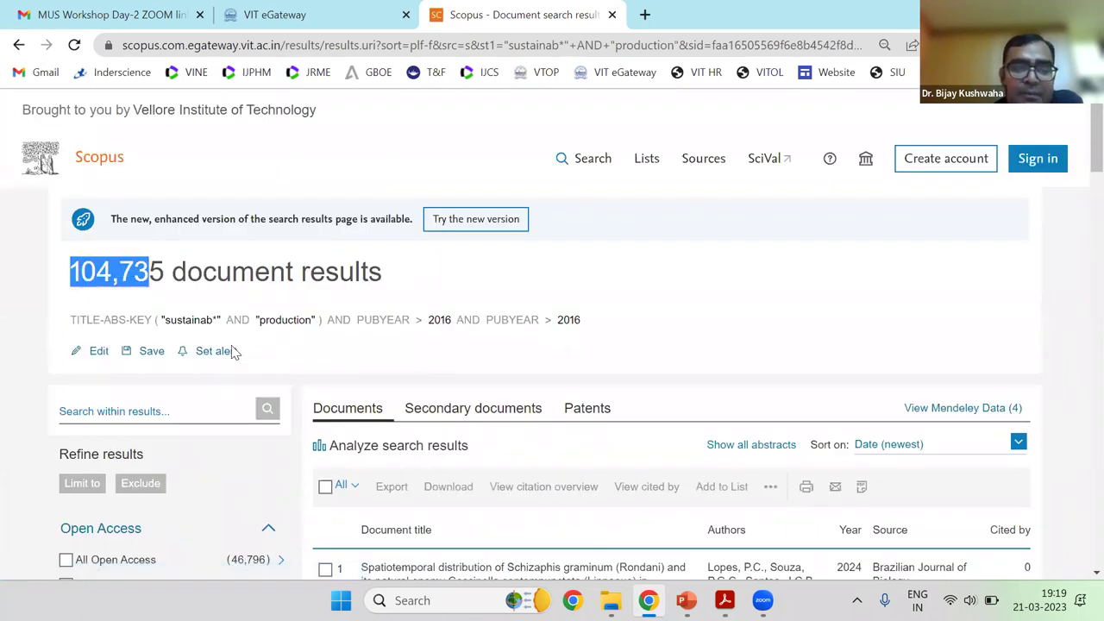
scroll(342, 357, "down", 4)
scroll(144, 278, "up", 3)
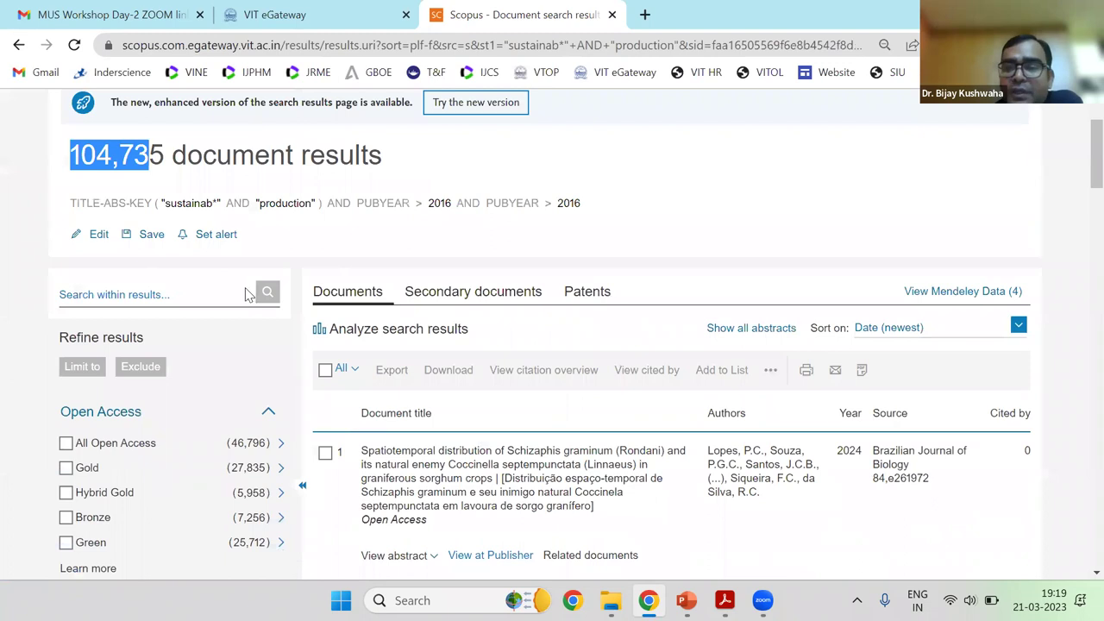
scroll(231, 282, "up", 2)
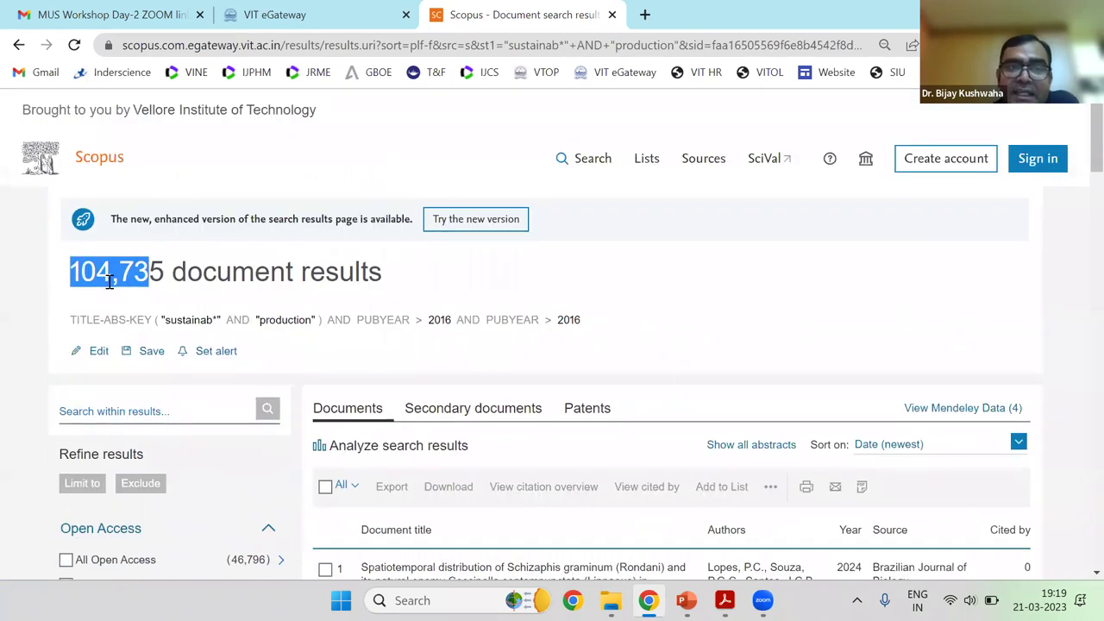
left_click(60, 277)
left_click_drag(73, 270, 165, 270)
left_click_drag(590, 323, 327, 321)
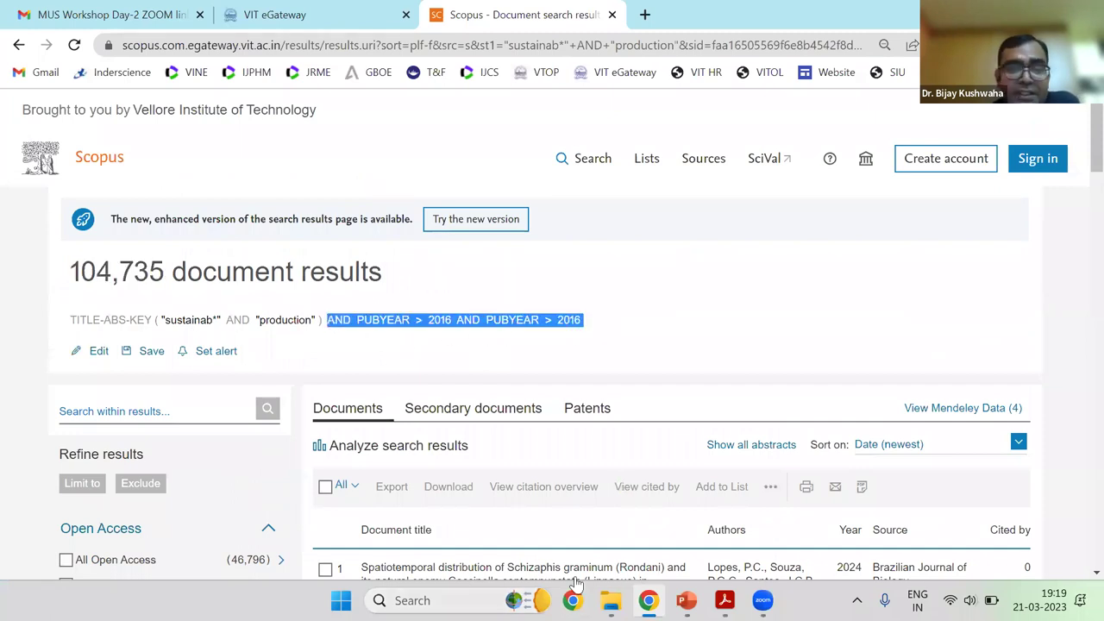
left_click(170, 319)
left_click_drag(160, 318, 320, 318)
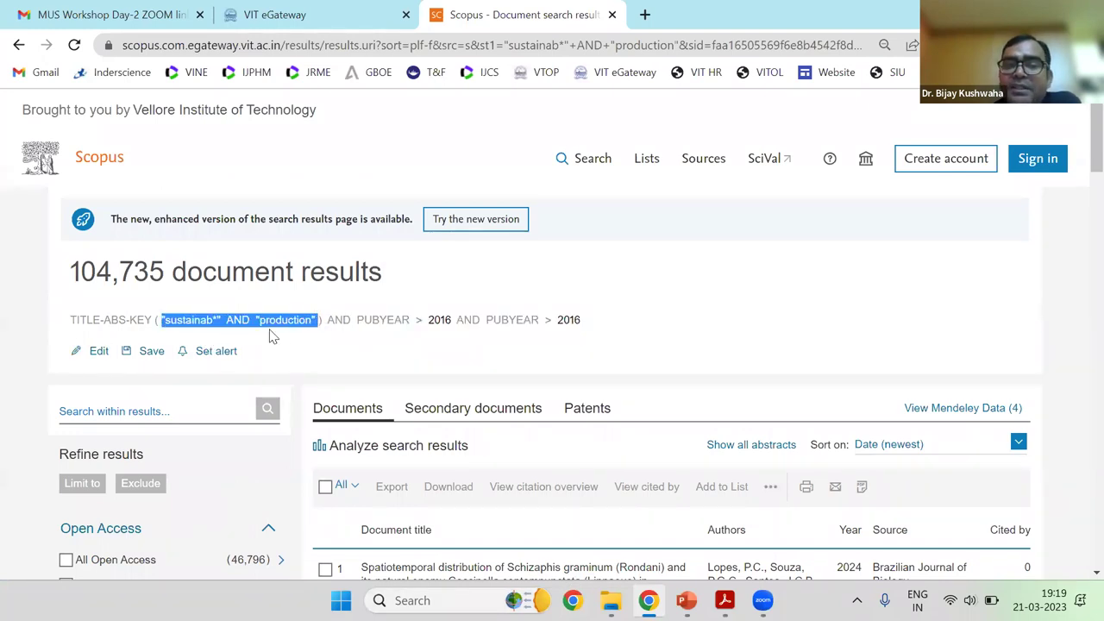
left_click_drag(57, 279, 188, 263)
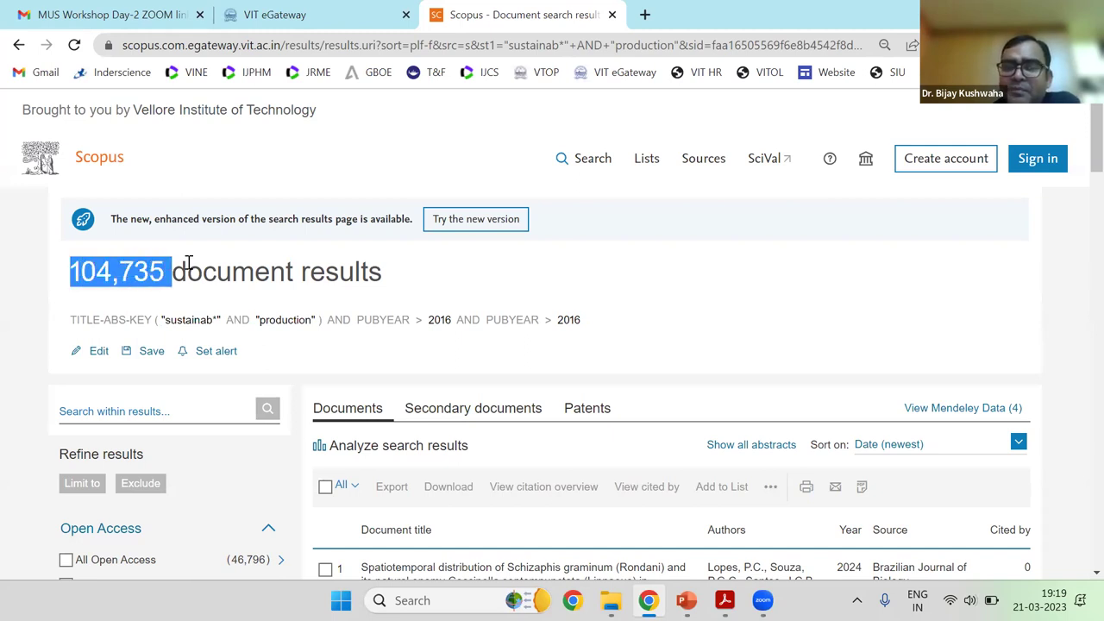
left_click(208, 297)
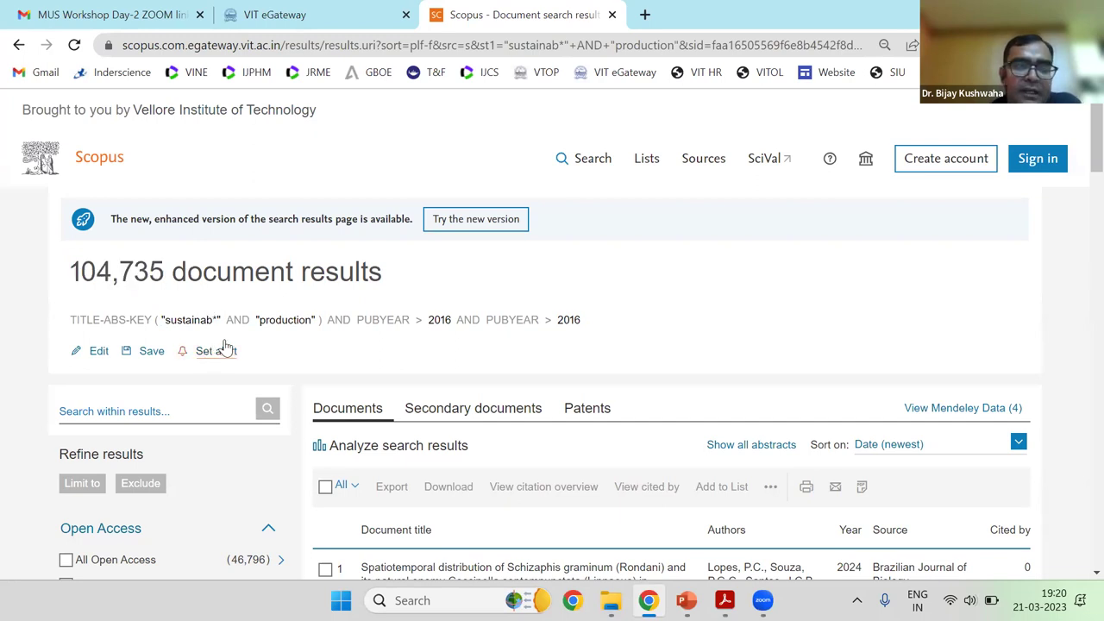
Edit the query to remove the date range, add and "bibliometric" after "production", and run the search
left_click(99, 352)
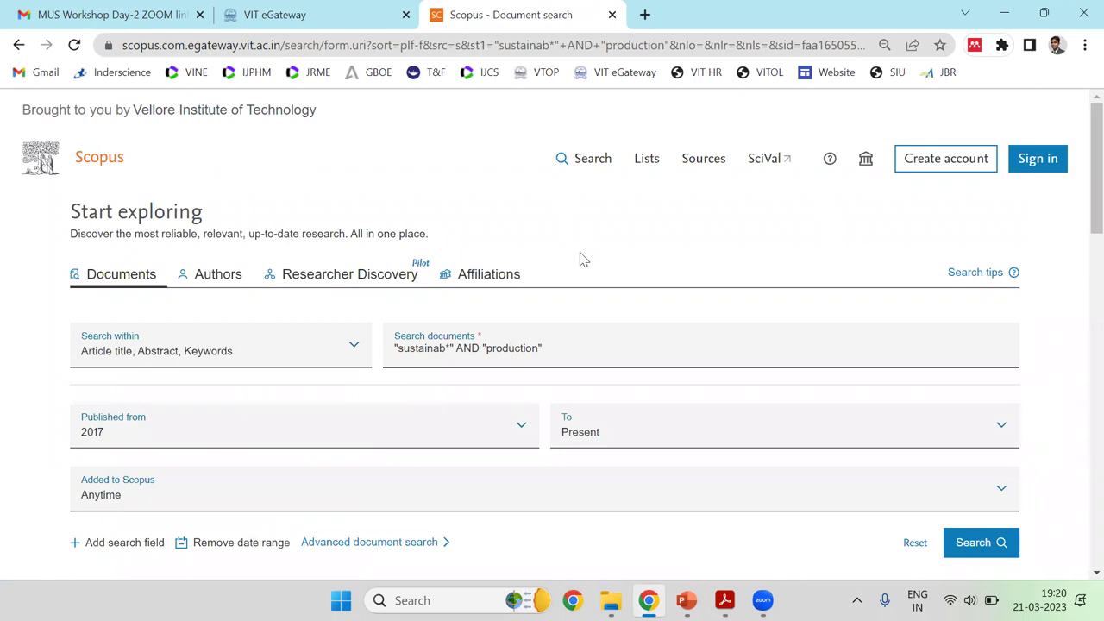
left_click(574, 352)
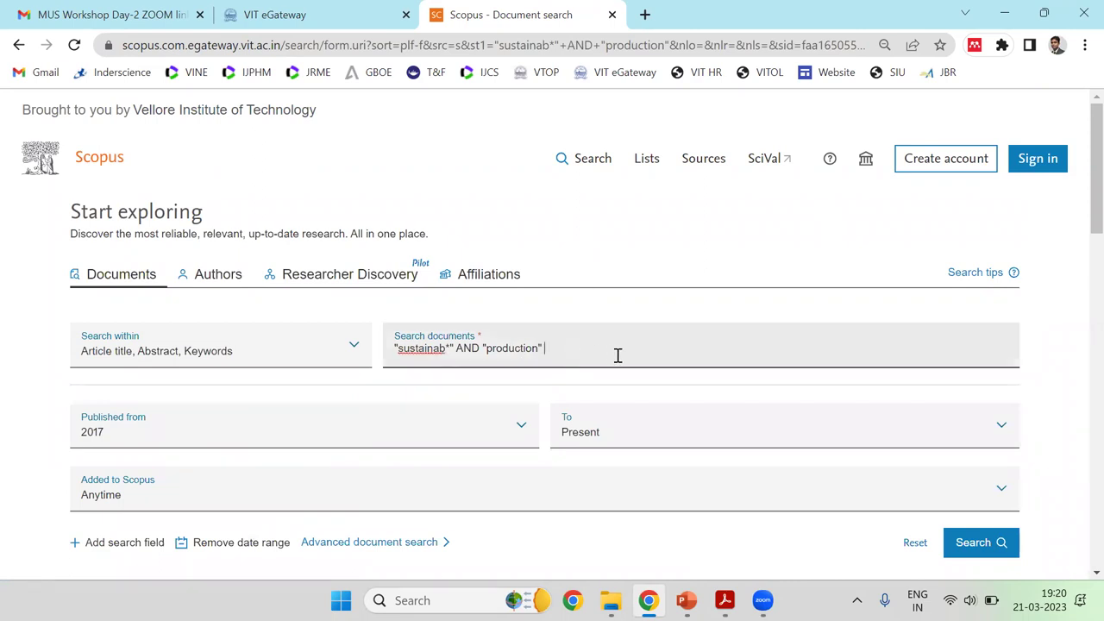
left_click(241, 541)
left_click(579, 356)
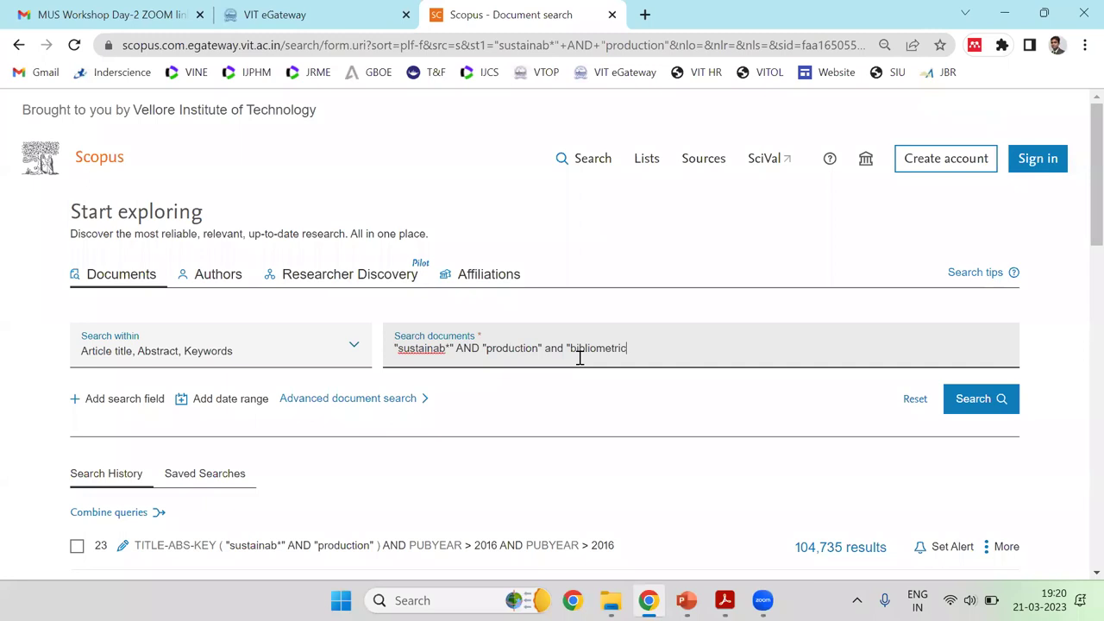
type("\"")
left_click(987, 406)
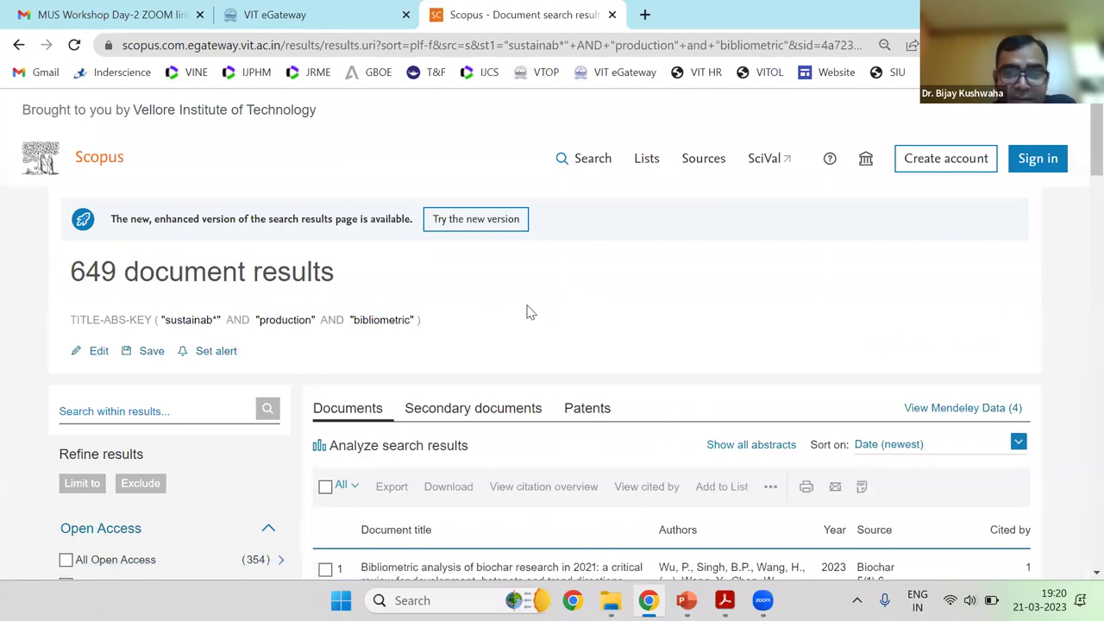
Look through the results and expand the abstract of document 4, on sustainable biofuel economy, to check its highlighted keyword matches
scroll(526, 306, "down", 4)
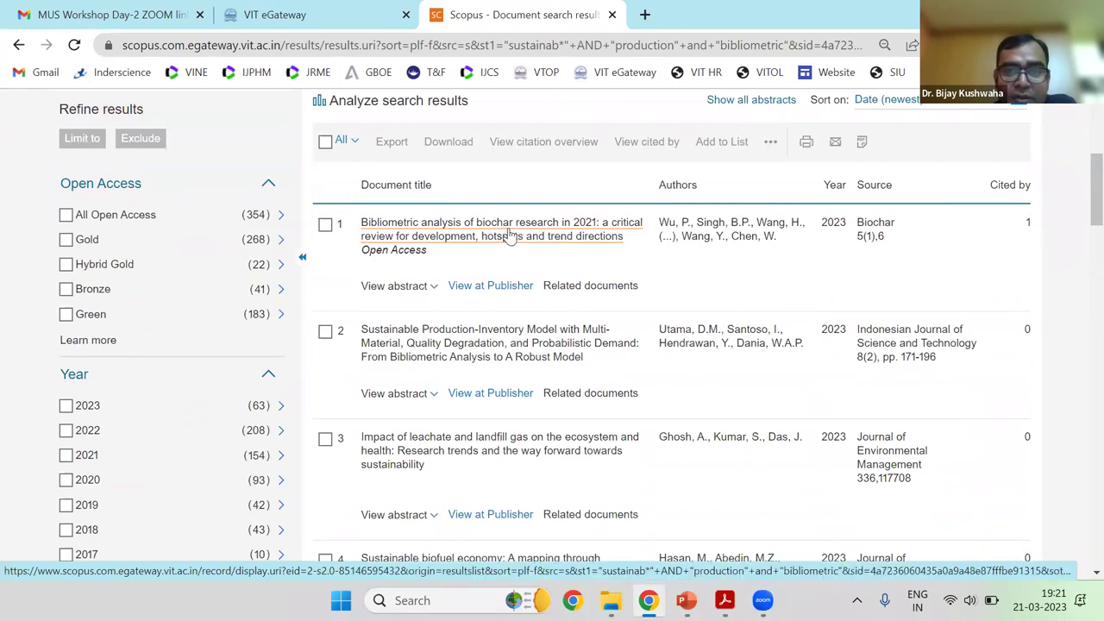
scroll(300, 290, "up", 2)
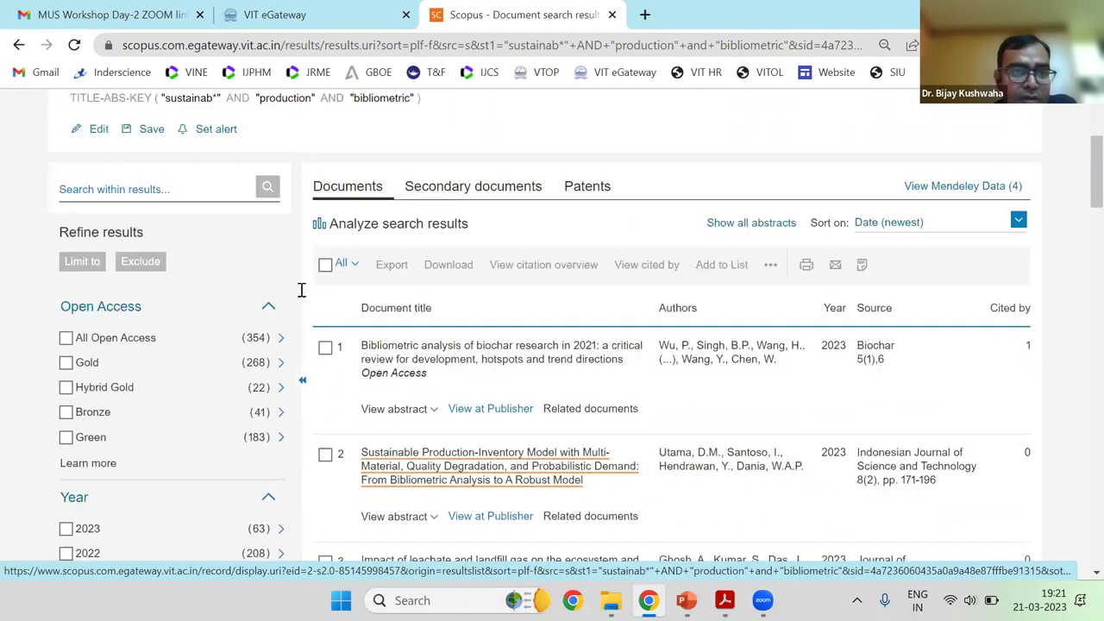
scroll(301, 290, "up", 3)
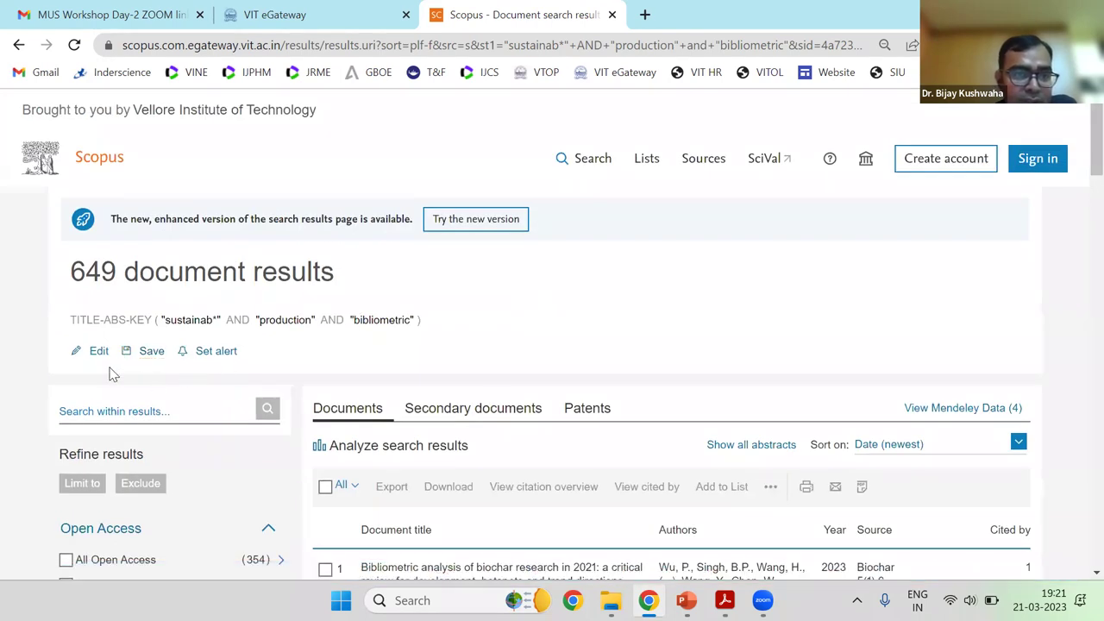
scroll(463, 354, "down", 6)
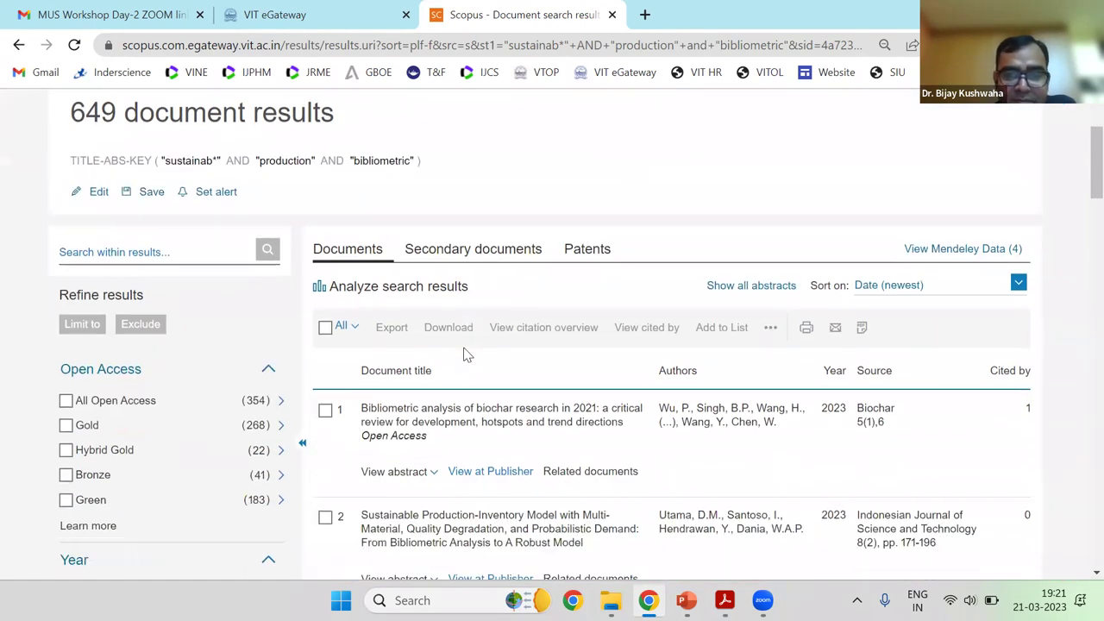
scroll(90, 195, "up", 4)
scroll(90, 196, "up", 1)
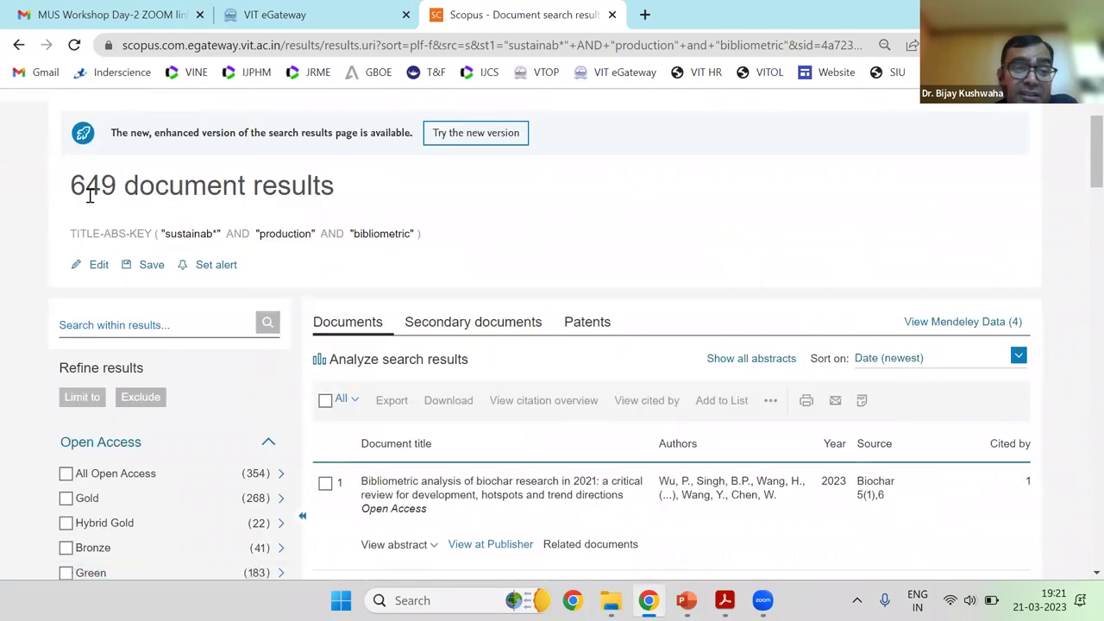
scroll(523, 354, "down", 7)
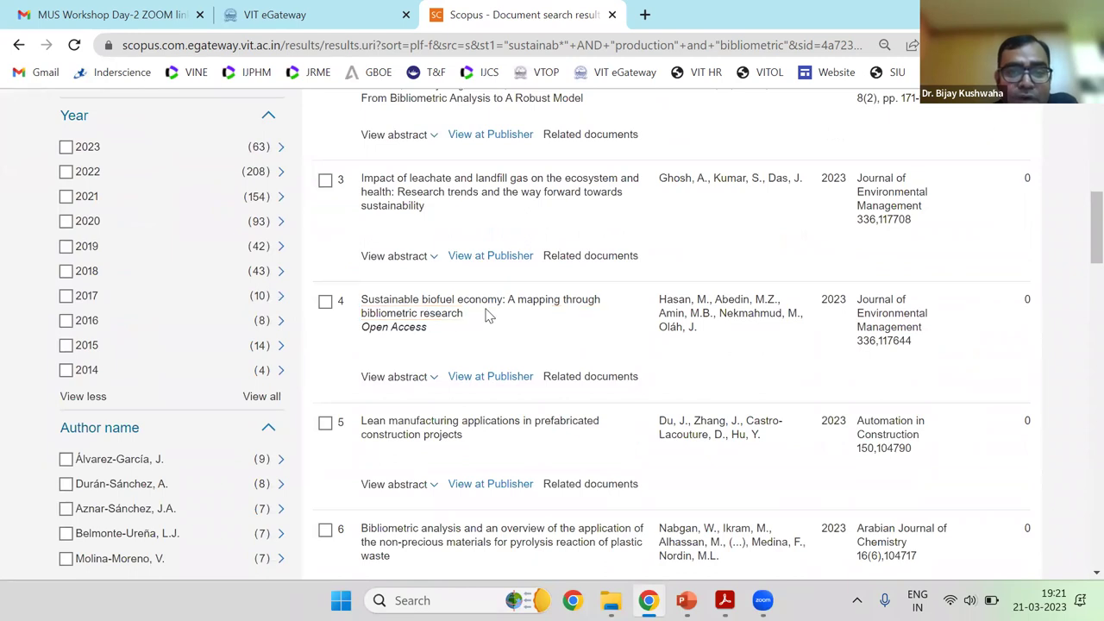
left_click(429, 377)
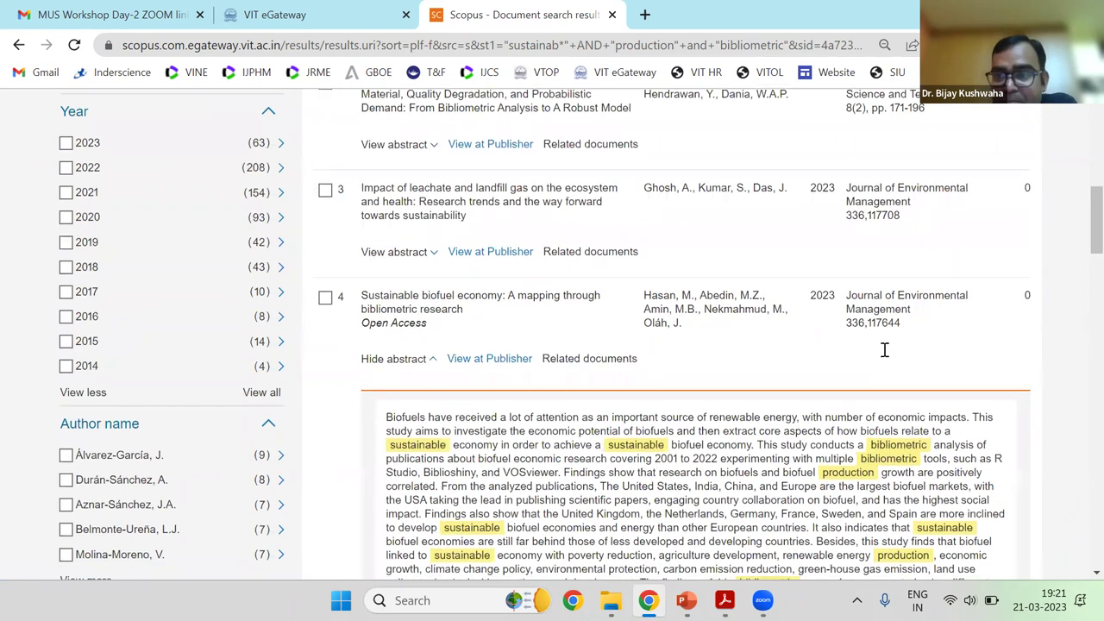
scroll(882, 350, "down", 2)
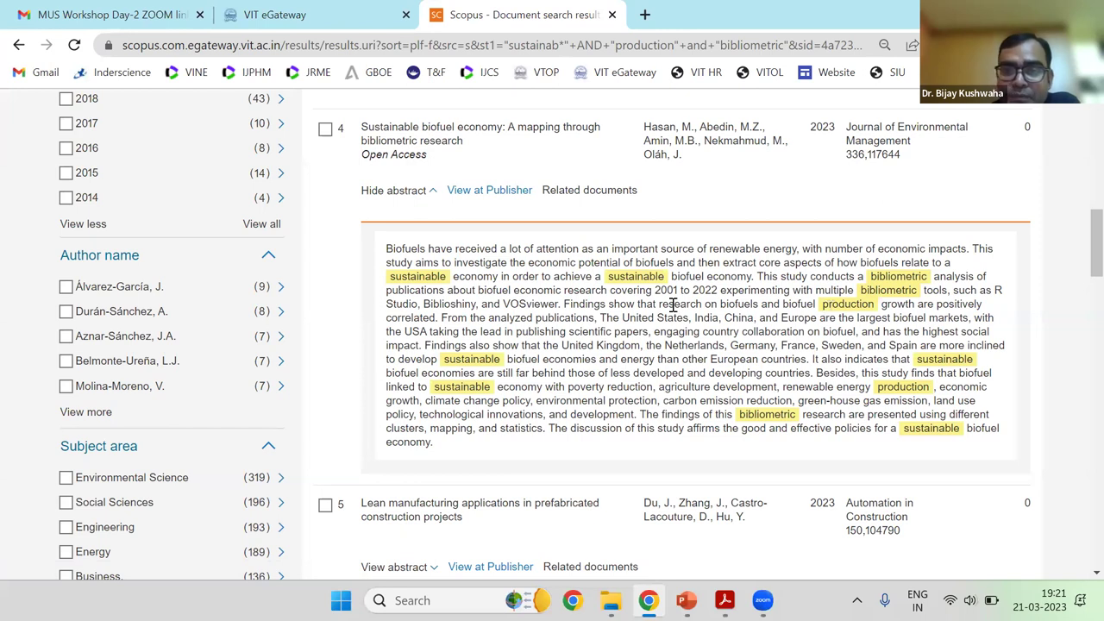
scroll(120, 314, "up", 6)
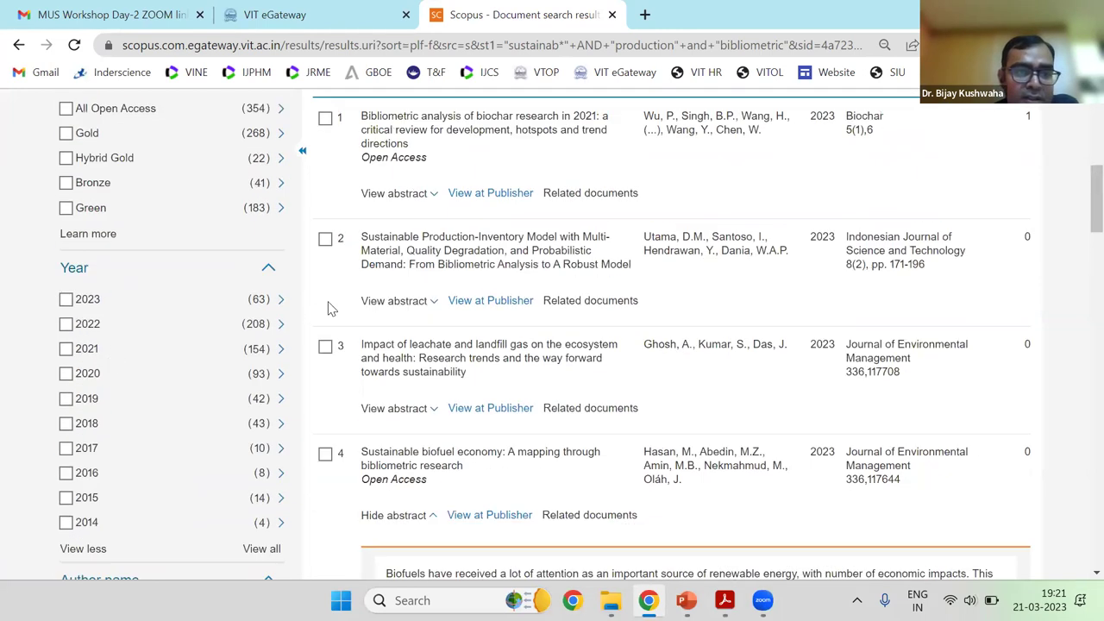
Edit the query to merge the first two keywords, giving "sustainab* production" AND "bibliometric", and run the search
scroll(561, 328, "up", 4)
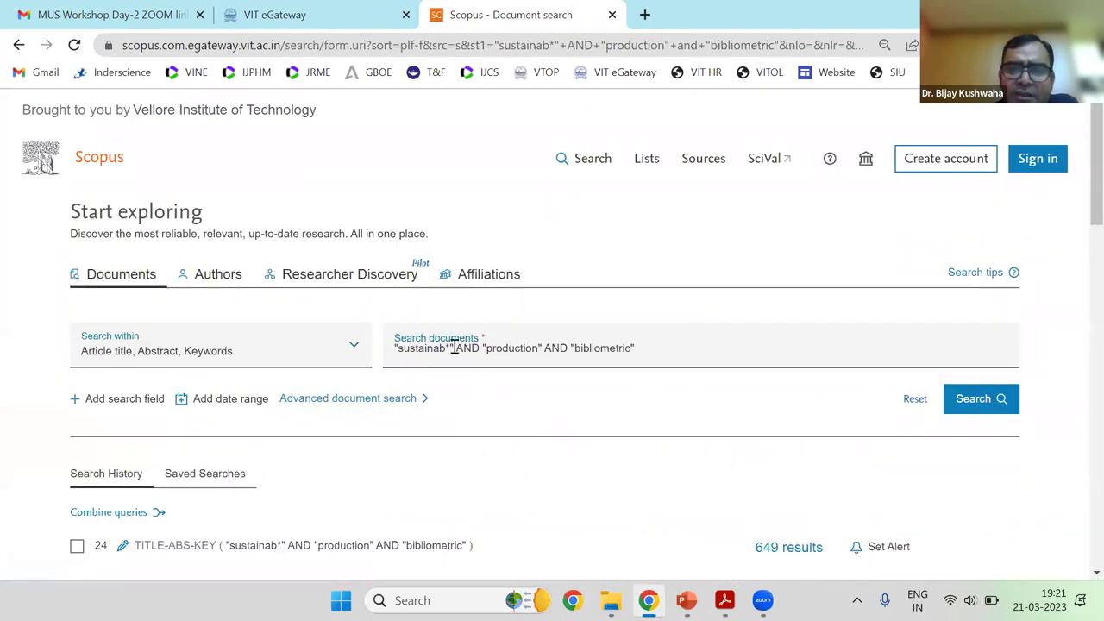
double_click(450, 348)
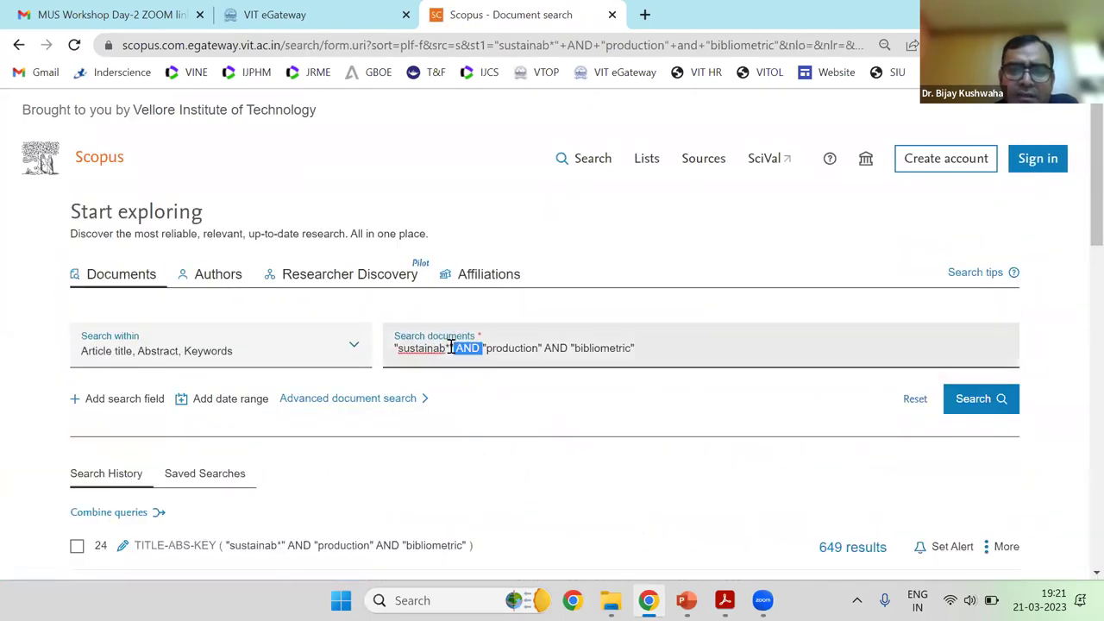
key("BackSpace")
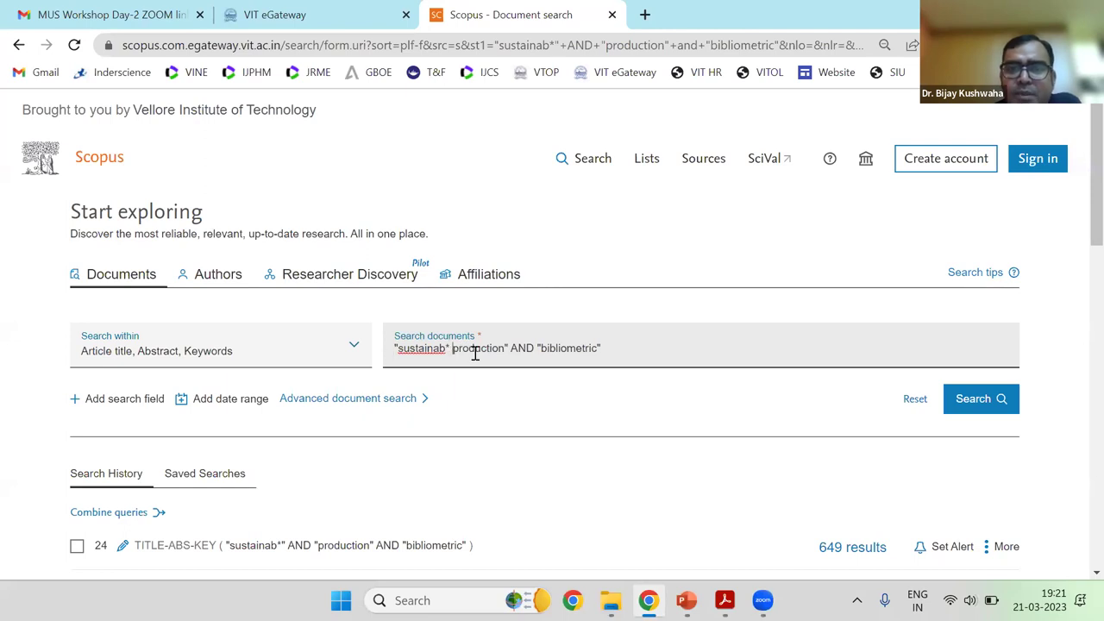
left_click_drag(392, 346, 509, 348)
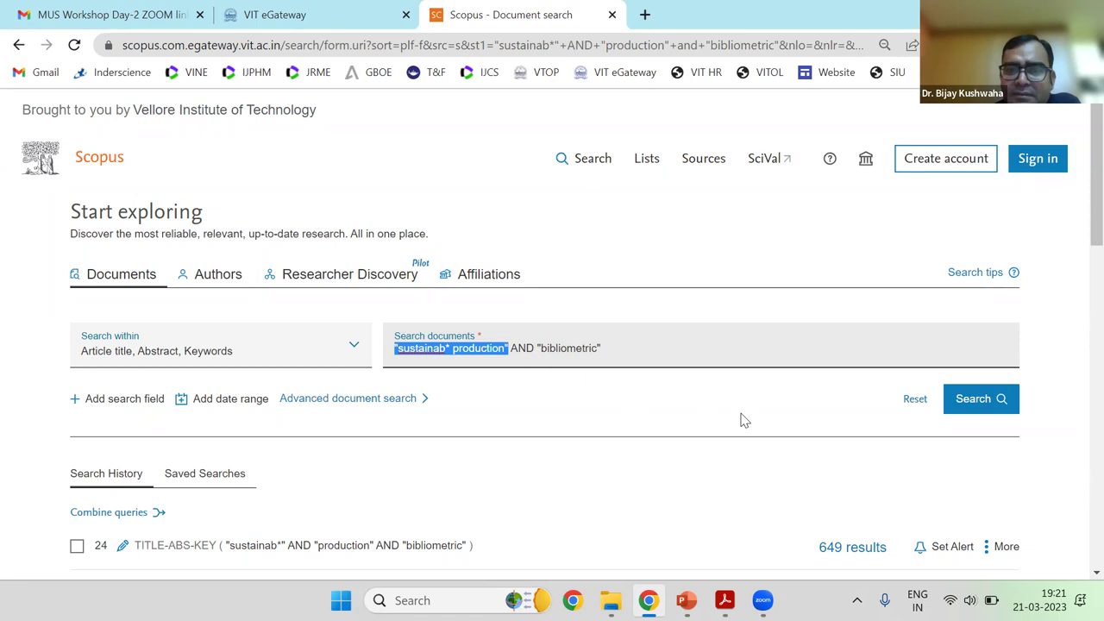
left_click(605, 389)
key("Return")
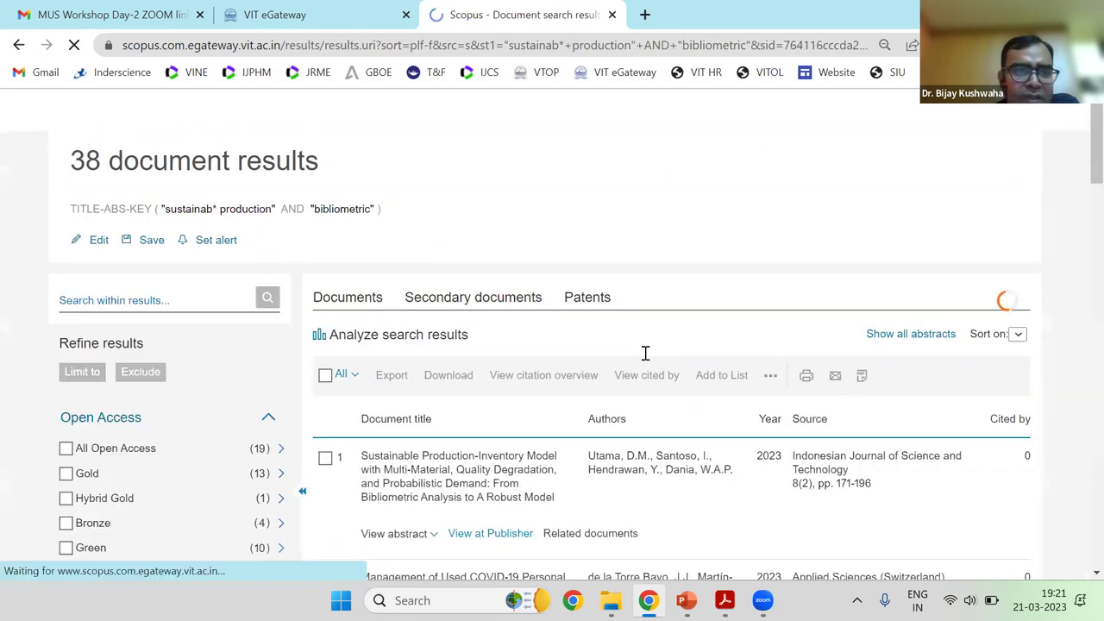
Expand the abstract of document 2, on used COVID-19 protective equipment, and check it for the "sustainab* production" phrase
scroll(458, 394, "down", 2)
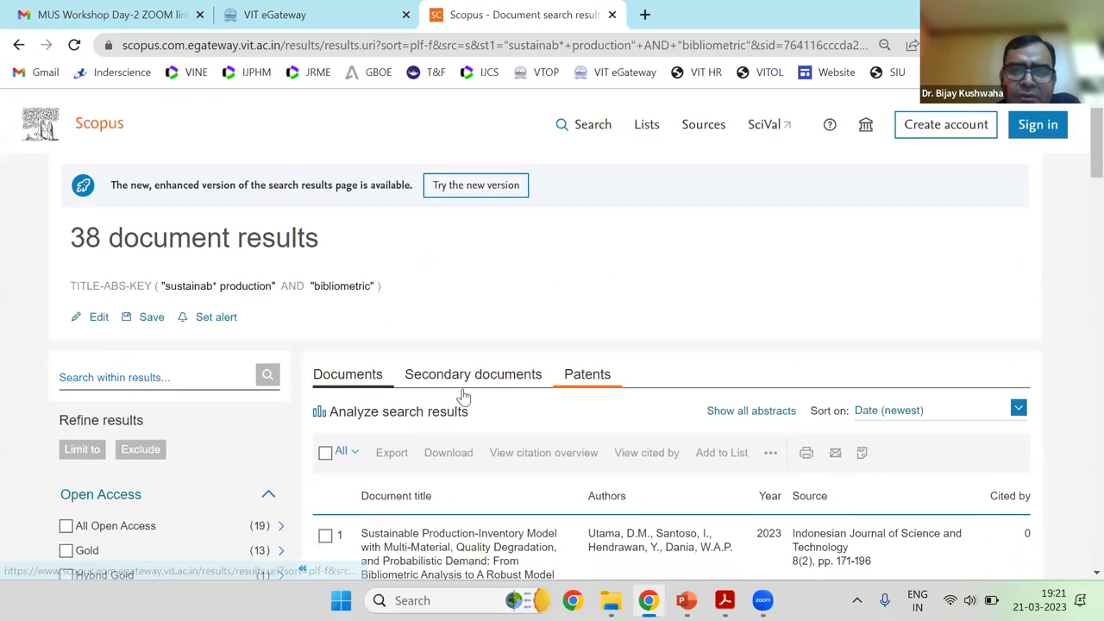
scroll(507, 422, "down", 2)
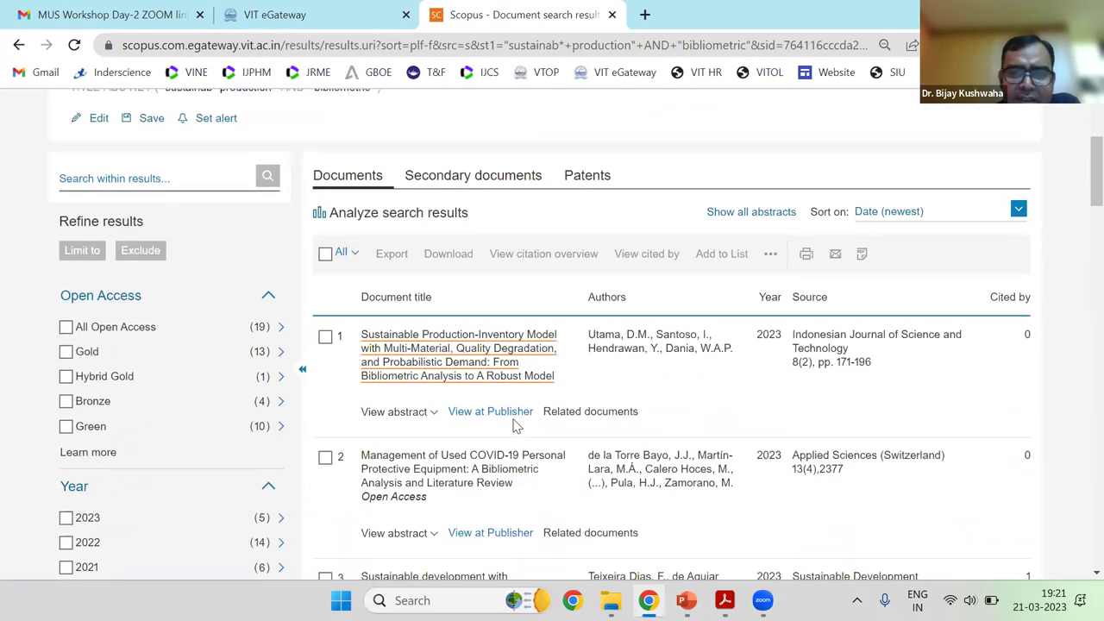
scroll(525, 457, "down", 1)
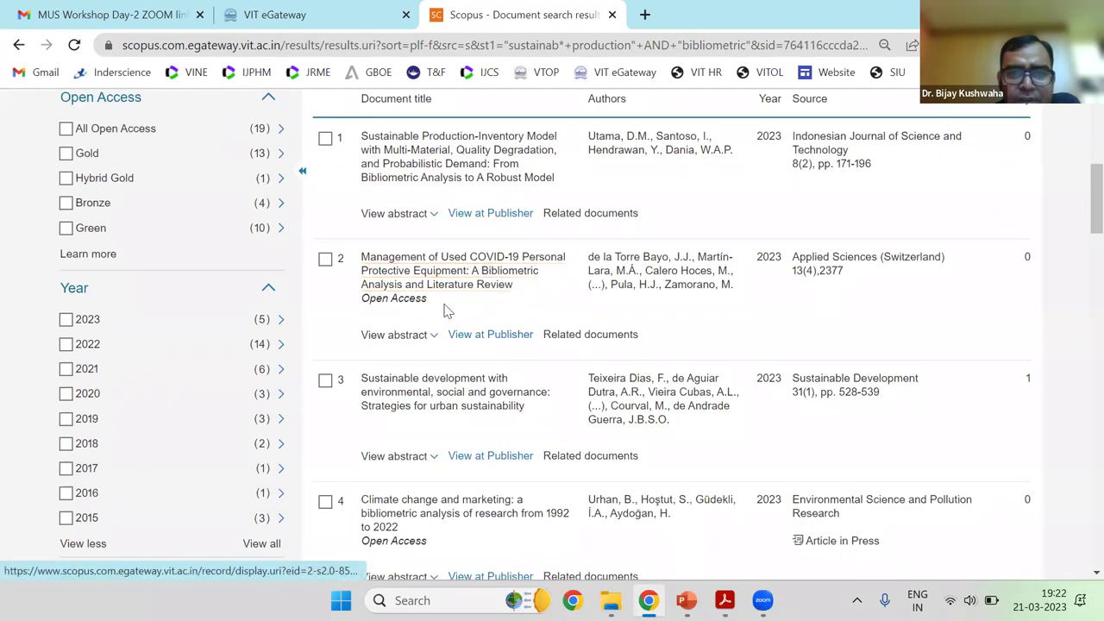
left_click(426, 338)
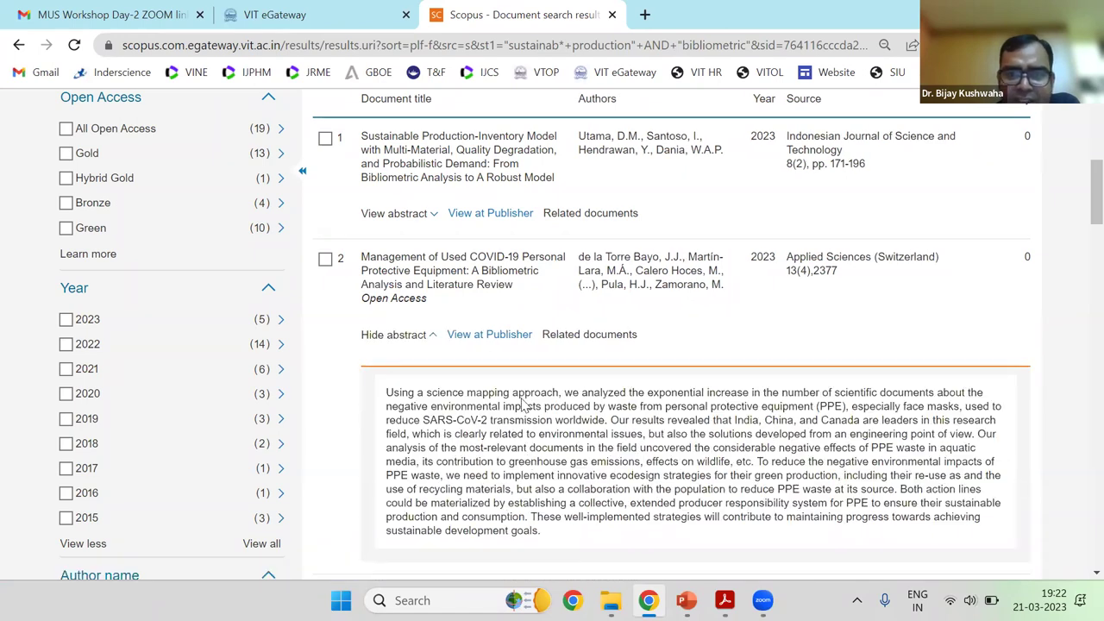
scroll(524, 403, "down", 2)
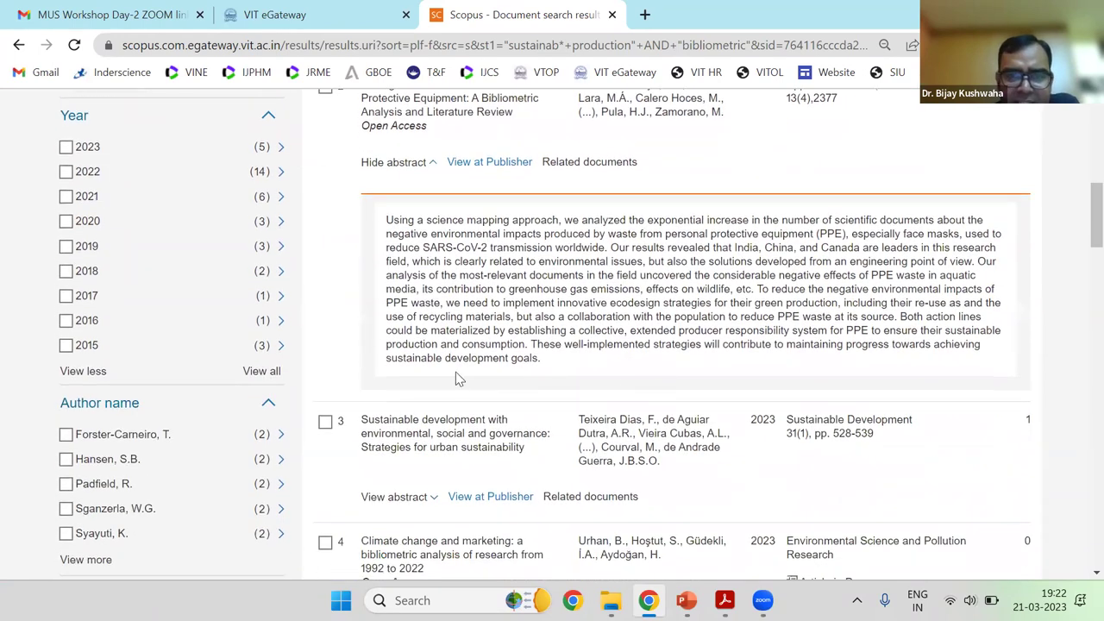
Open the full record of document 2, on used COVID-19 protective equipment, and go to its author keywords
scroll(457, 377, "up", 2)
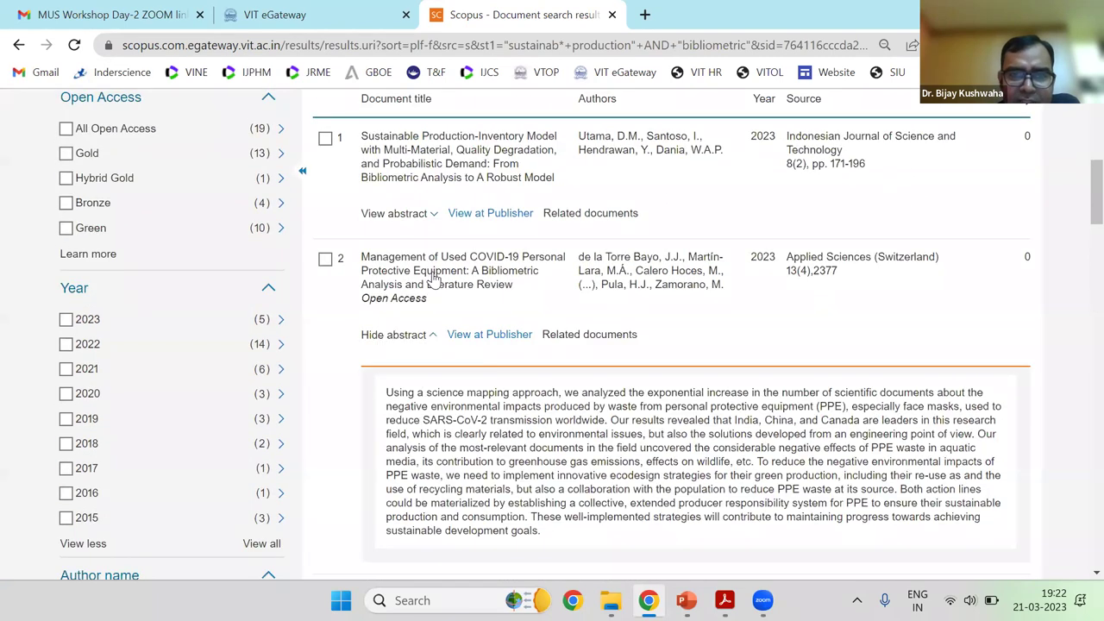
left_click(436, 285)
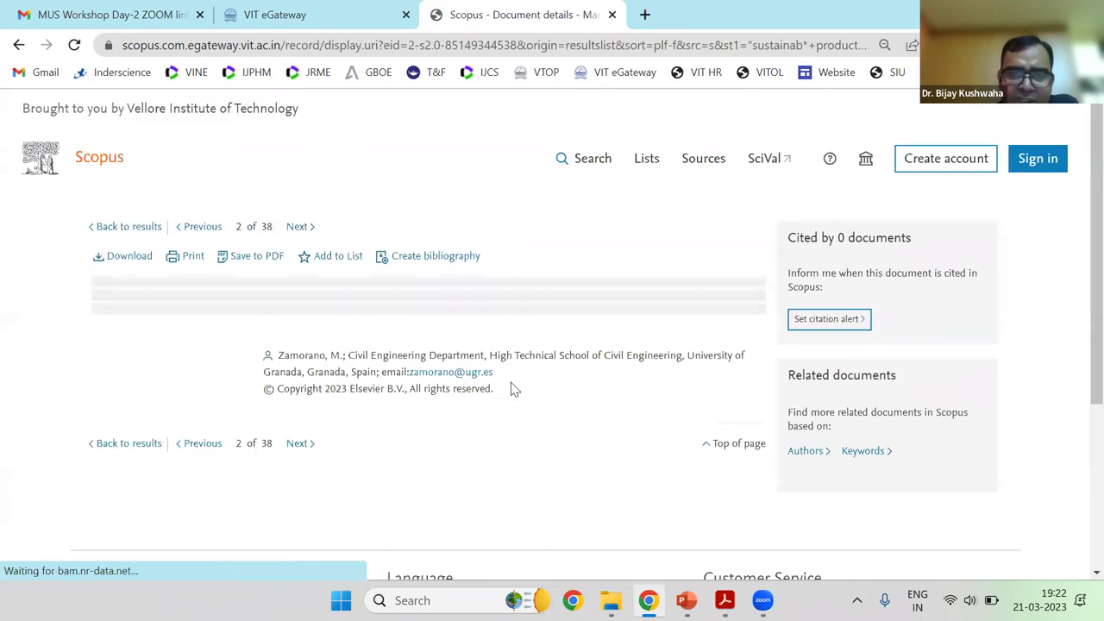
scroll(513, 389, "down", 3)
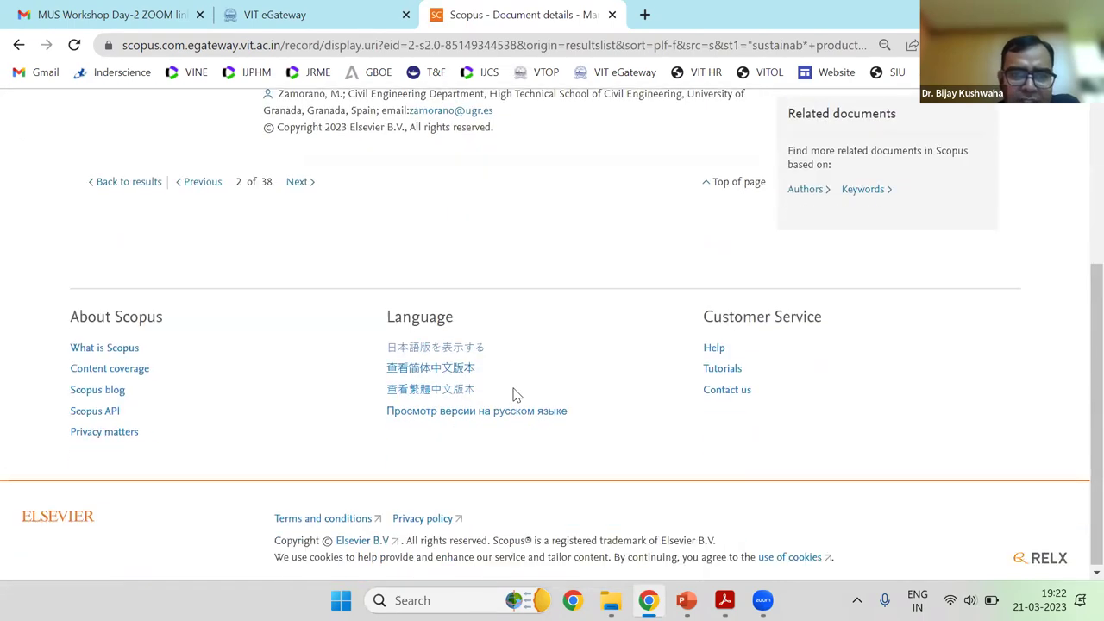
scroll(504, 405, "down", 10)
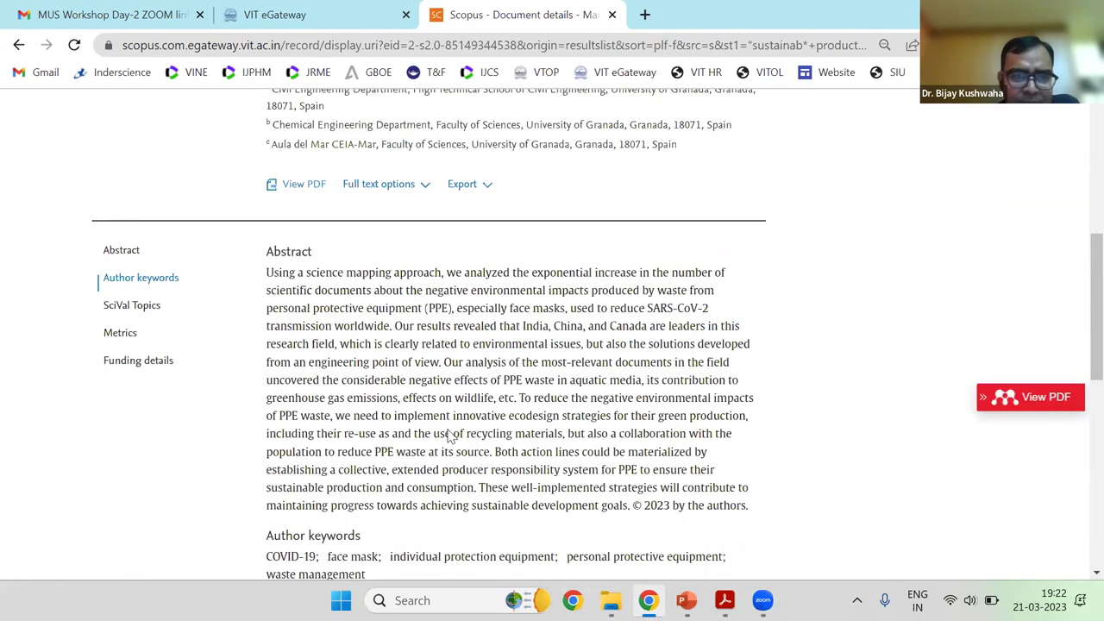
left_click(138, 175)
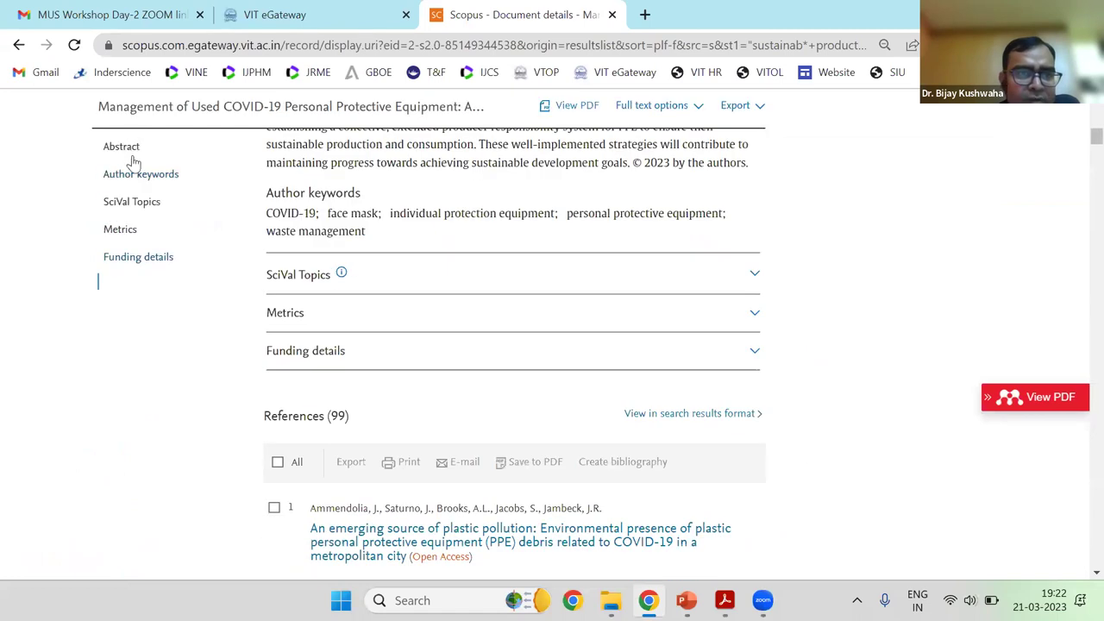
scroll(388, 185, "down", 2)
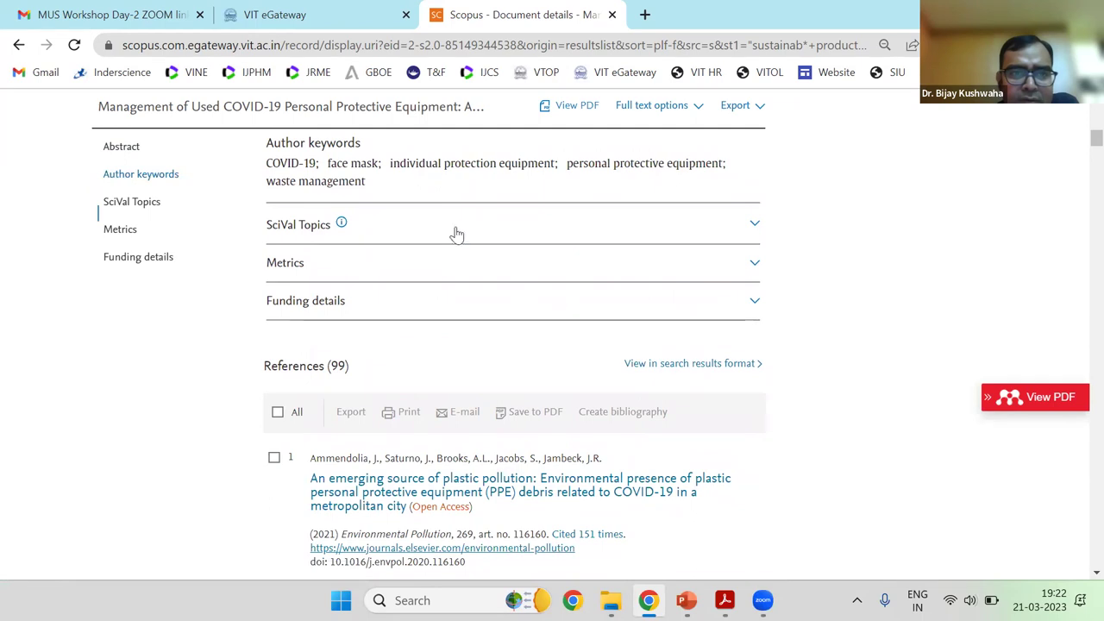
Expand the record's SciVal Topics and Metrics sections, and check the abstract and title for highlighted search terms
left_click(486, 236)
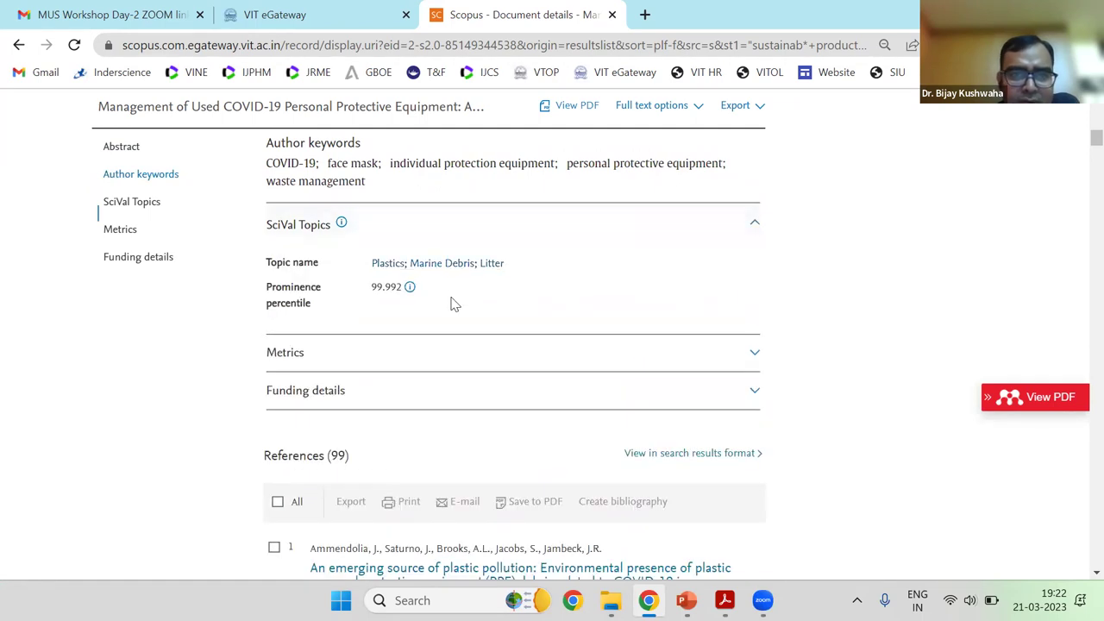
left_click(438, 361)
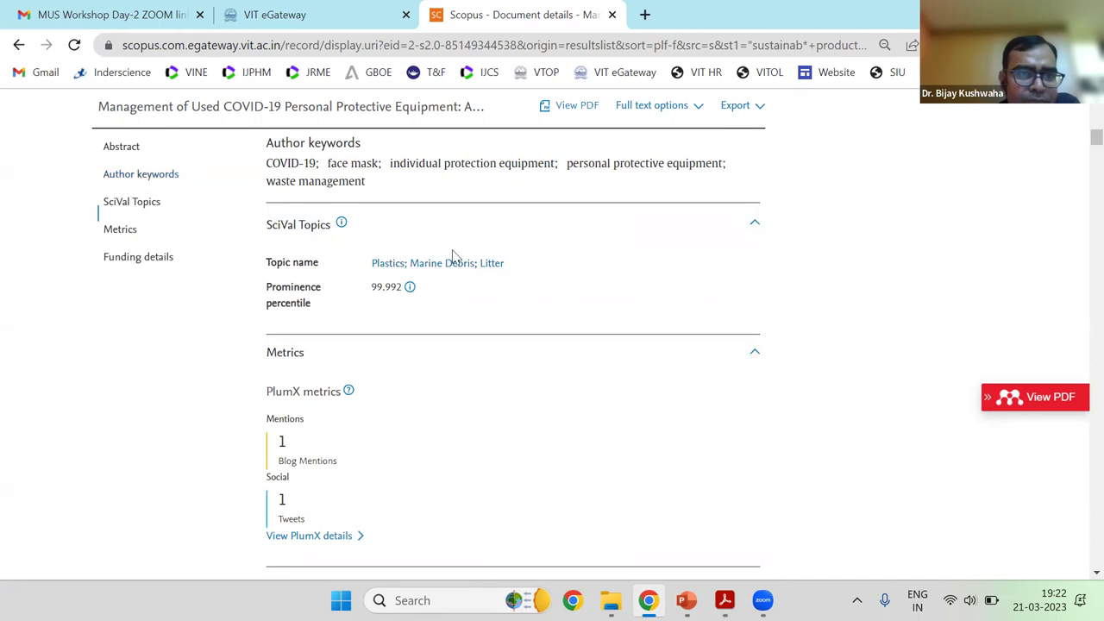
scroll(454, 258, "up", 3)
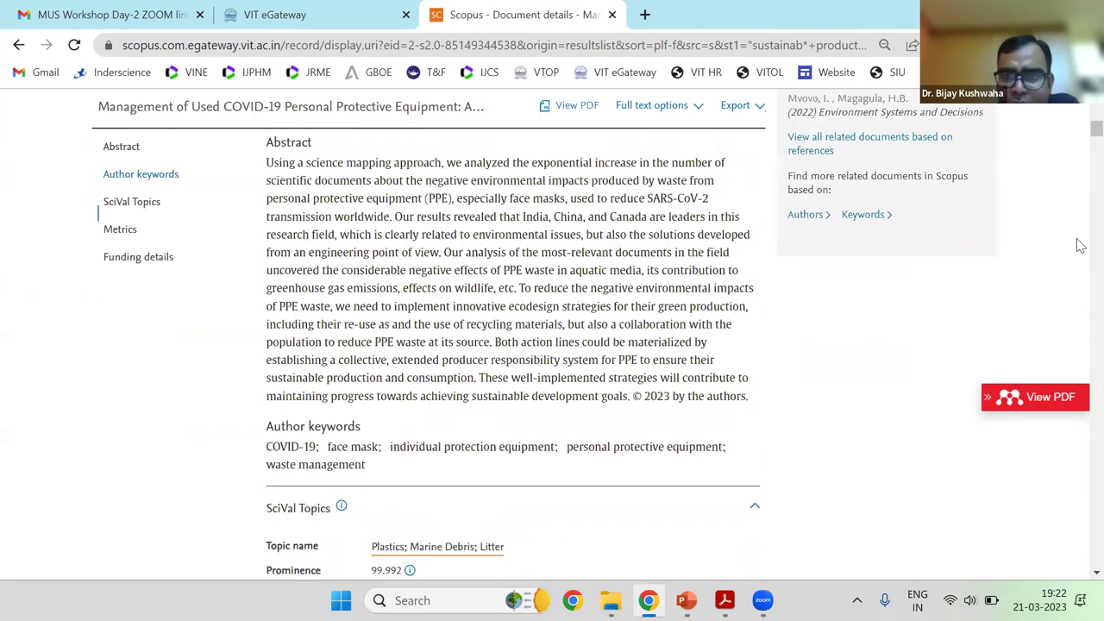
scroll(1079, 240, "up", 1)
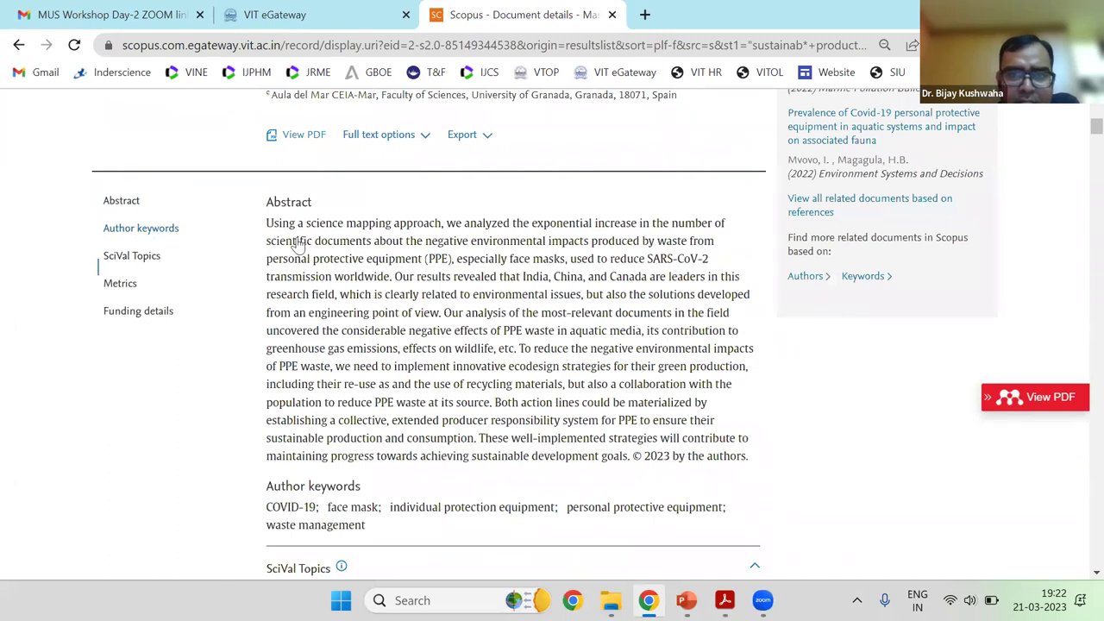
scroll(297, 244, "up", 5)
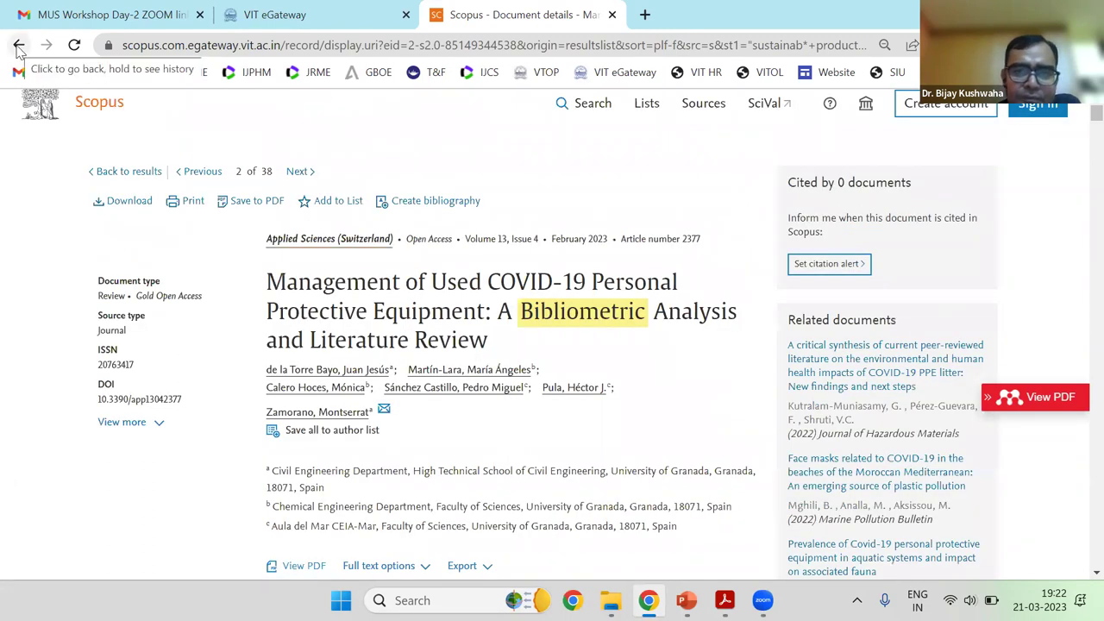
Review the record from its title and abstract through its metrics for the search phrase, and collapse the Metrics section
scroll(582, 208, "down", 2)
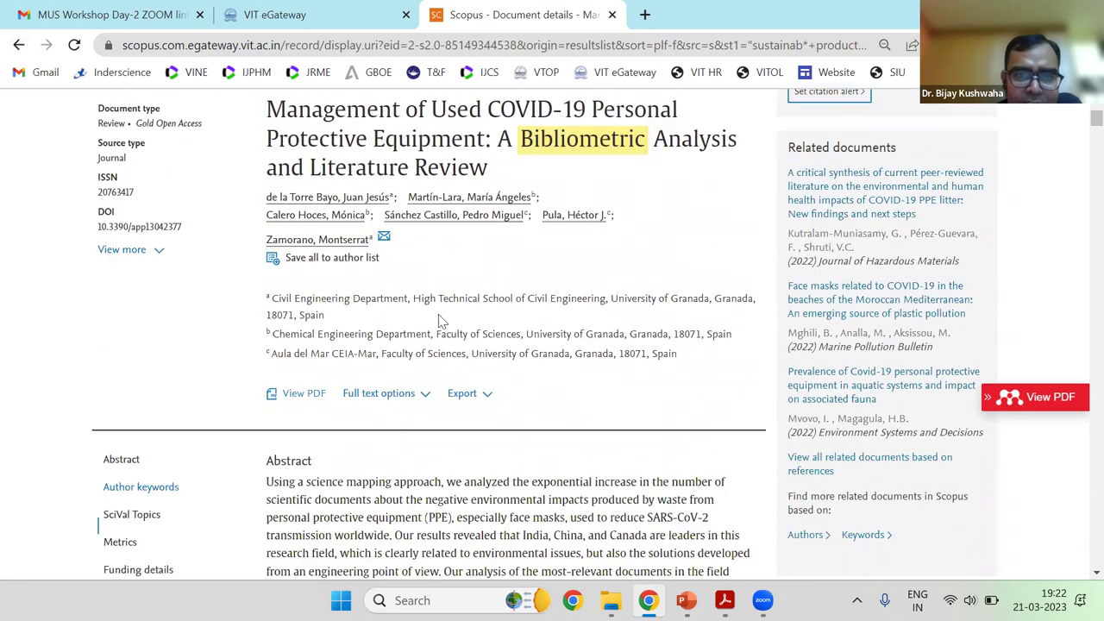
scroll(431, 327, "down", 3)
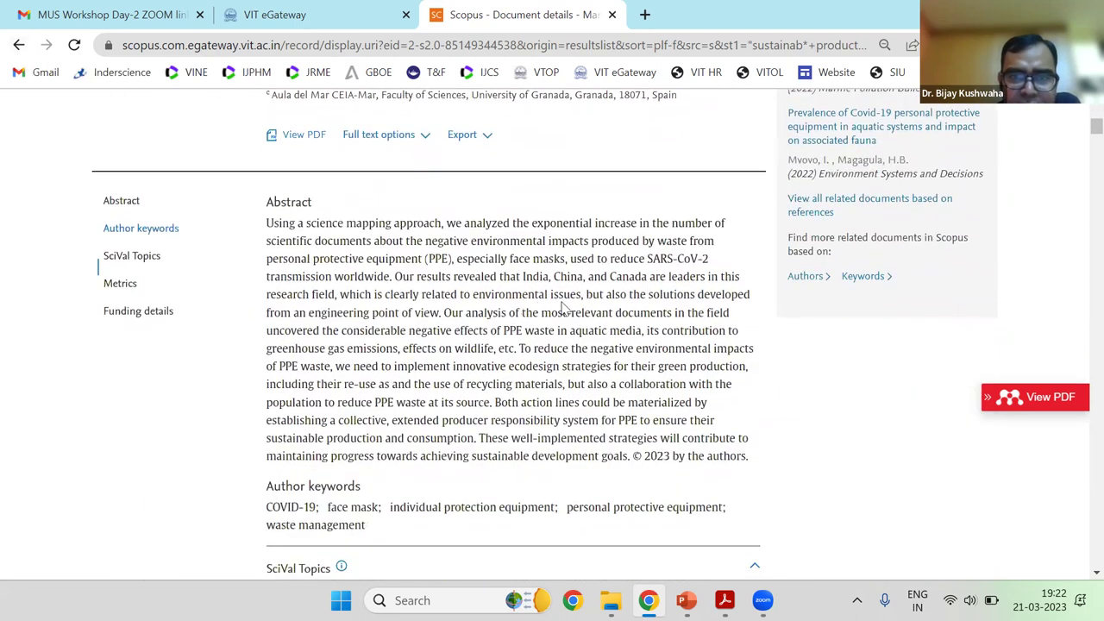
scroll(578, 314, "down", 3)
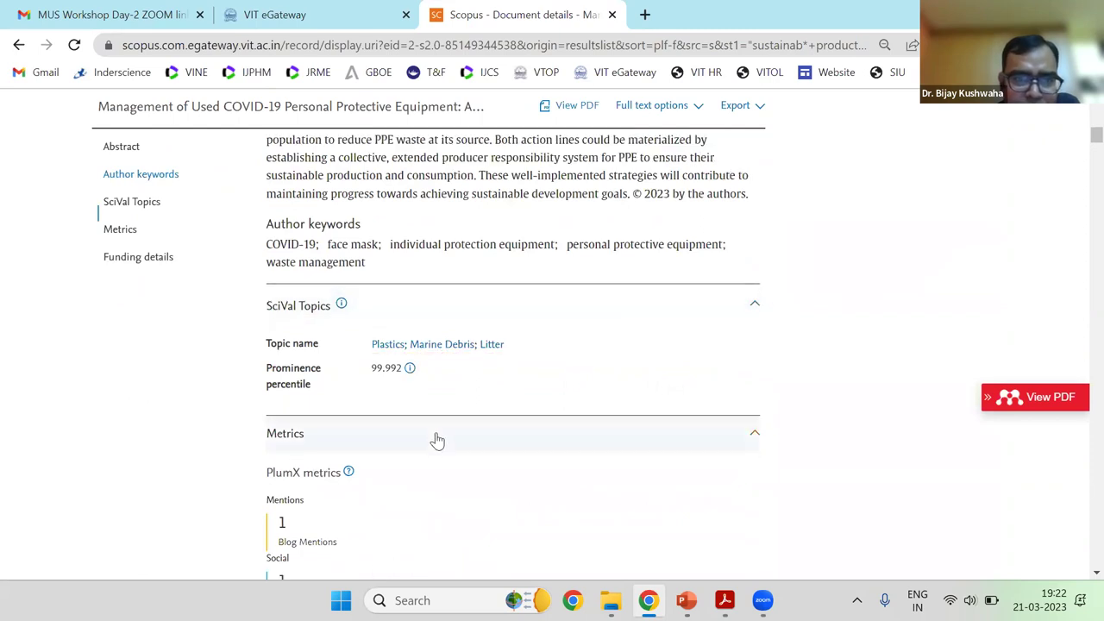
scroll(433, 435, "down", 5)
scroll(399, 250, "up", 2)
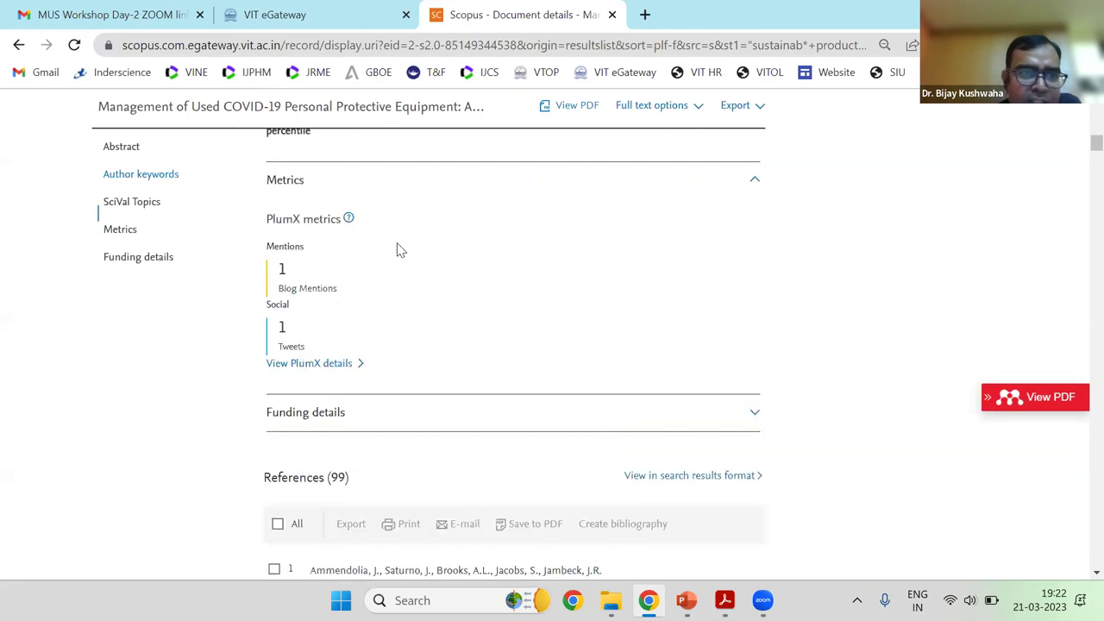
left_click(755, 186)
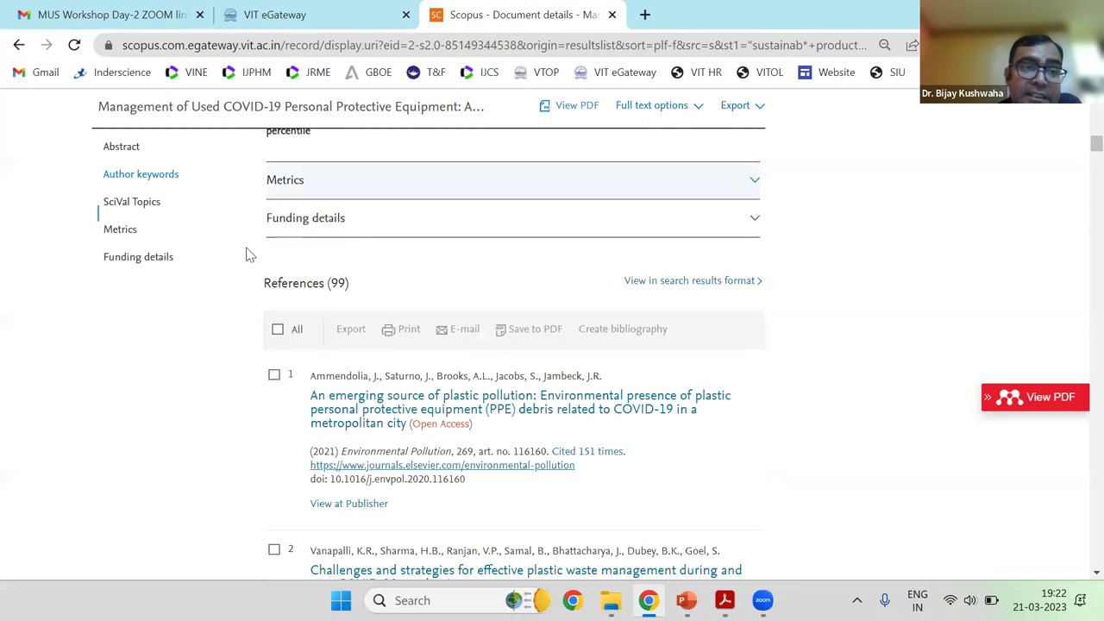
Look through the record's reference list for the search terms and return to the author keywords
scroll(249, 328, "down", 14)
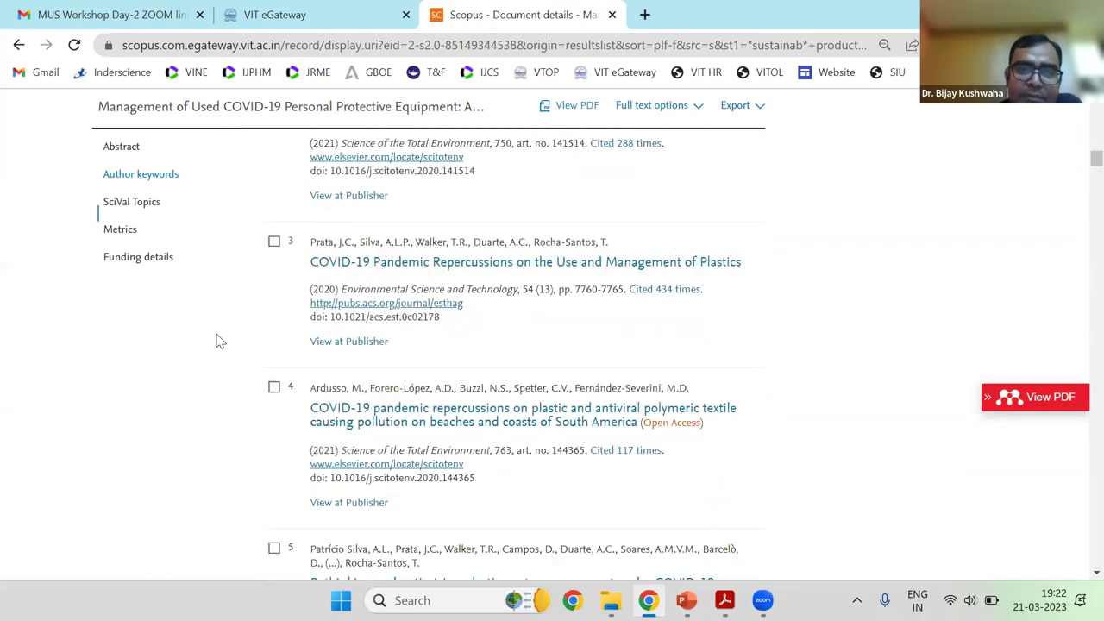
scroll(222, 343, "down", 10)
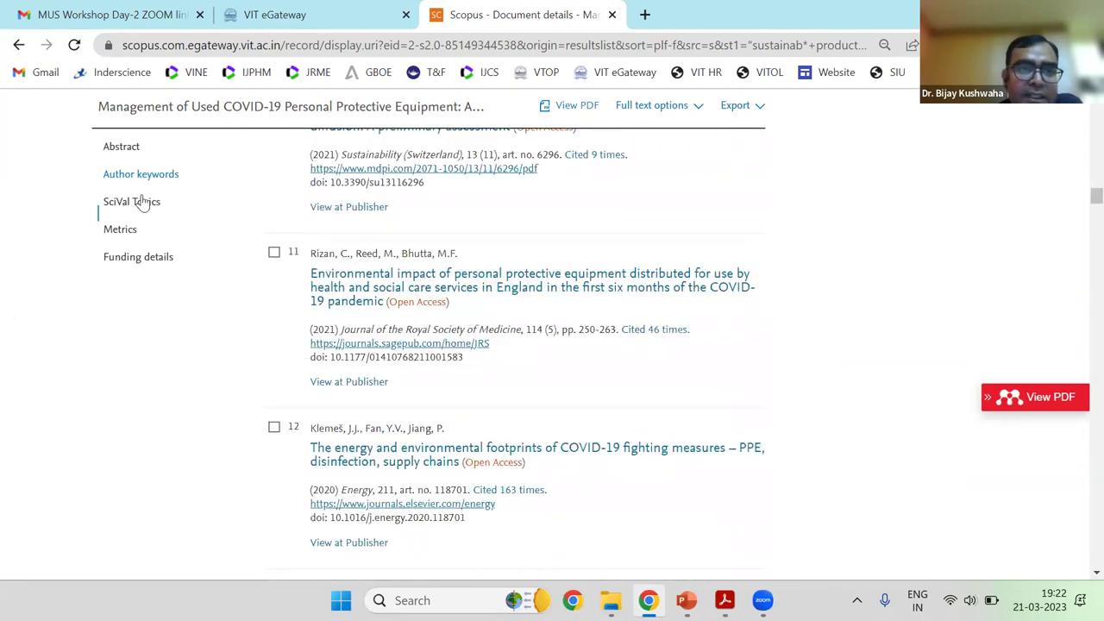
scroll(322, 304, "up", 18)
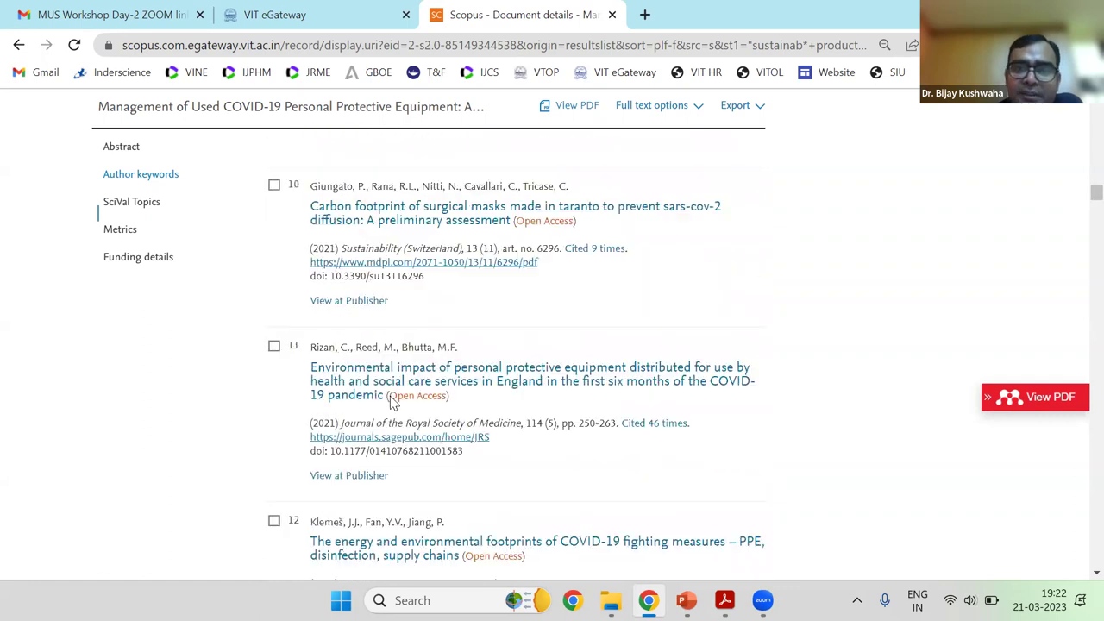
scroll(326, 379, "up", 15)
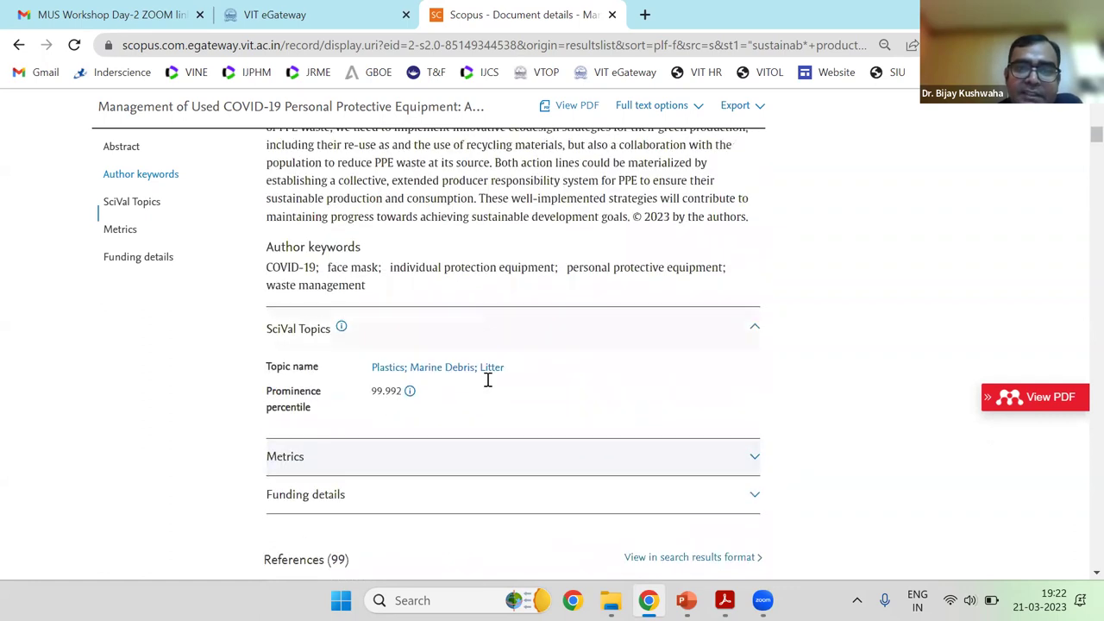
Highlight the record's author keywords, from COVID-19 to waste management, and return to the search results
scroll(147, 414, "up", 3)
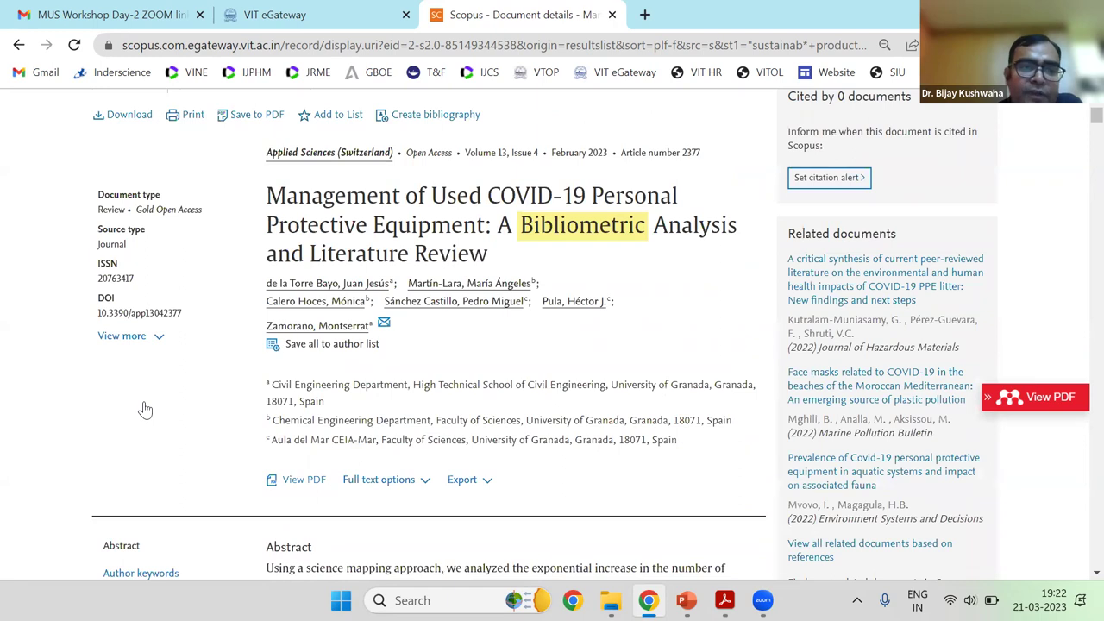
scroll(358, 322, "down", 2)
scroll(326, 362, "down", 6)
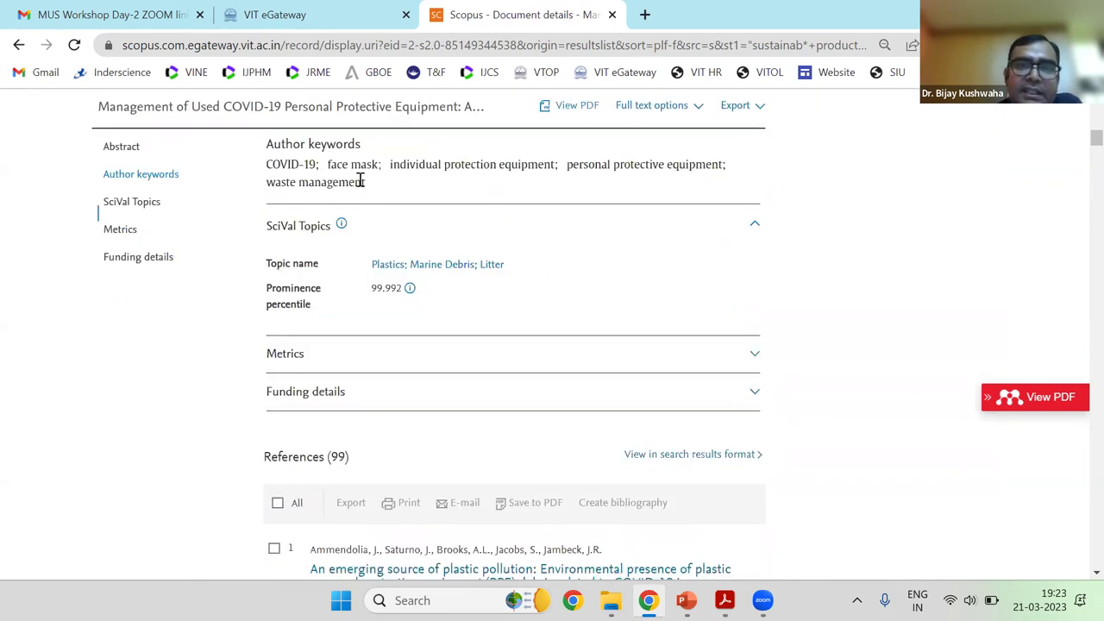
left_click_drag(361, 182, 274, 166)
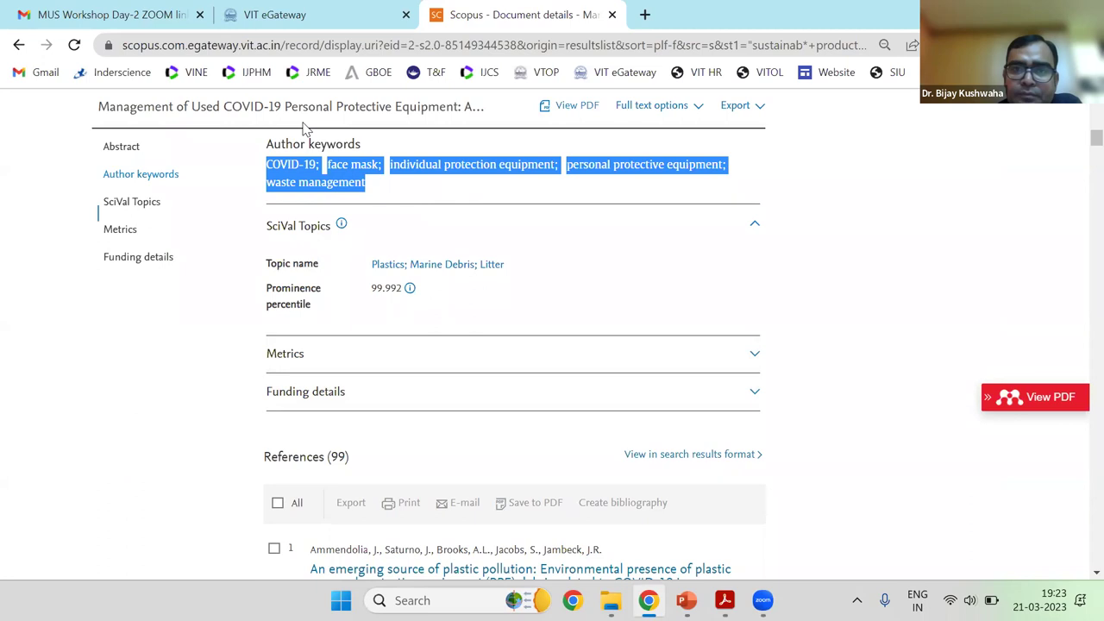
scroll(19, 44, "up", 2)
left_click(19, 44)
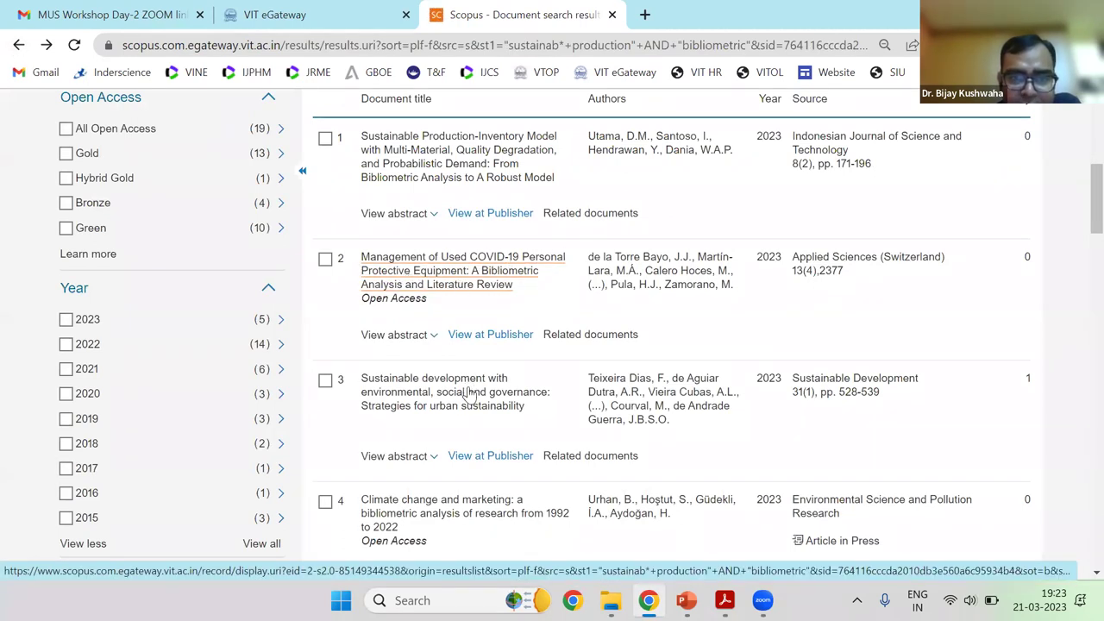
Look through the titles on the first results page down to document 20, on microbial keratinase
scroll(457, 349, "down", 5)
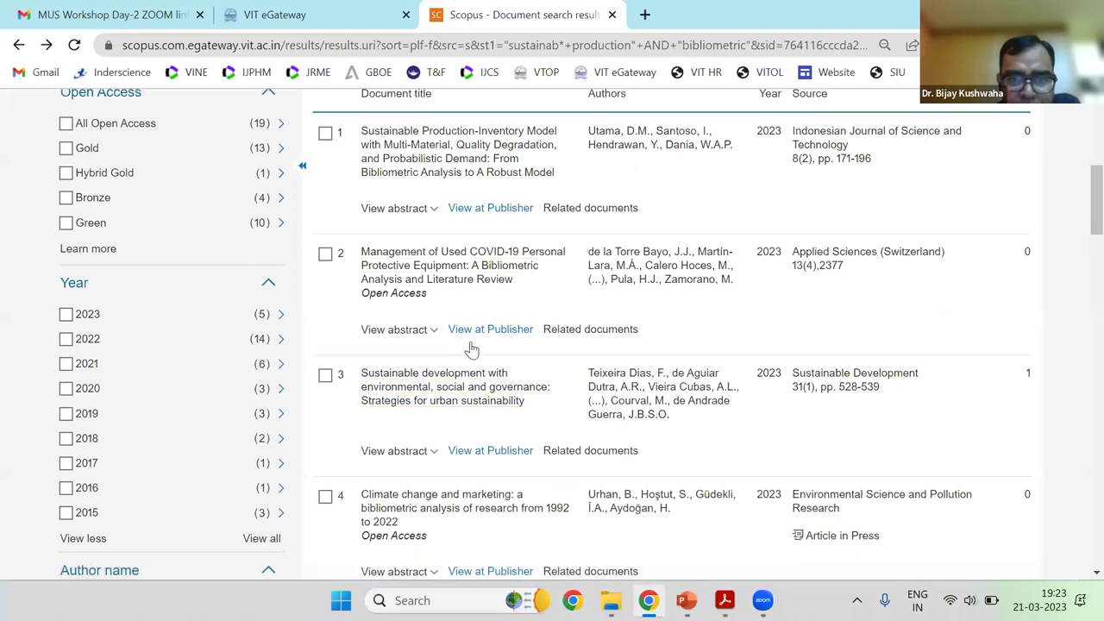
scroll(457, 219, "down", 1)
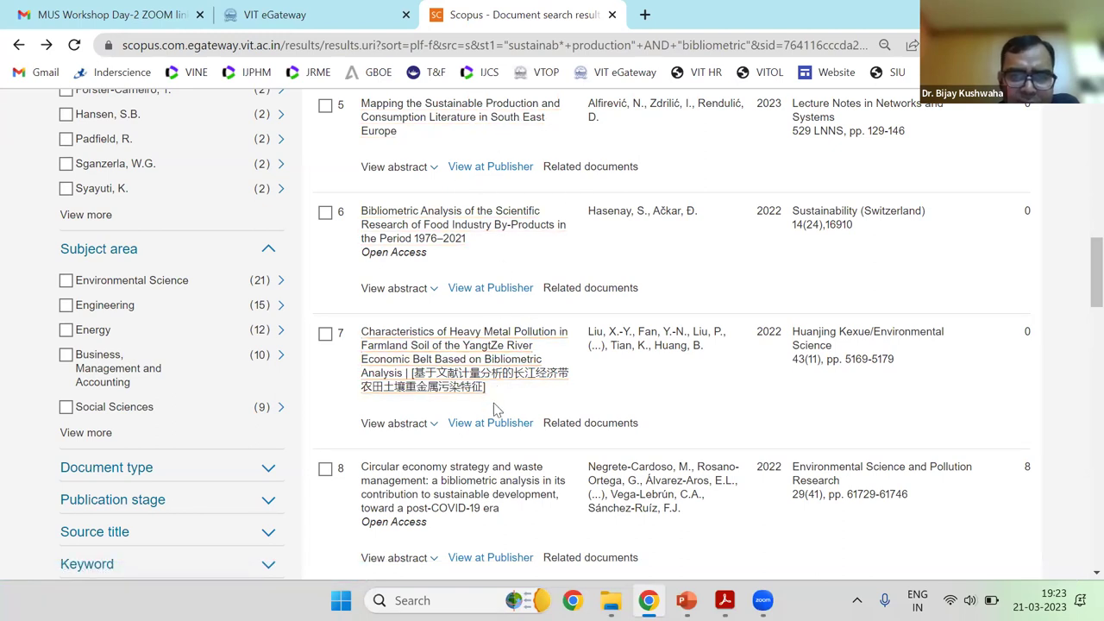
scroll(504, 382, "down", 3)
scroll(487, 431, "down", 5)
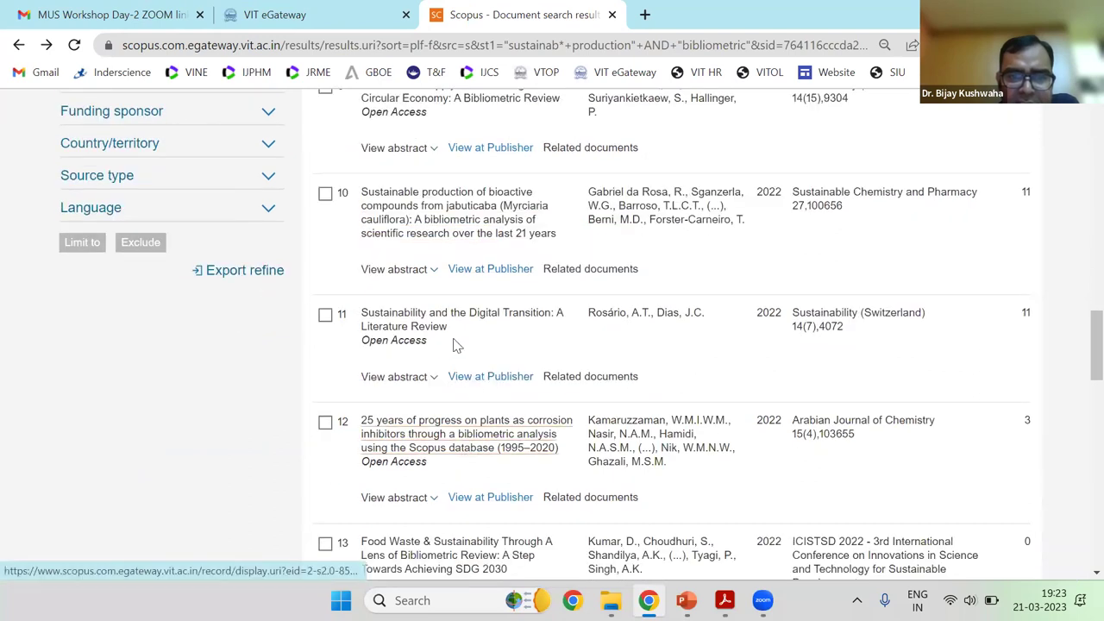
scroll(451, 345, "down", 4)
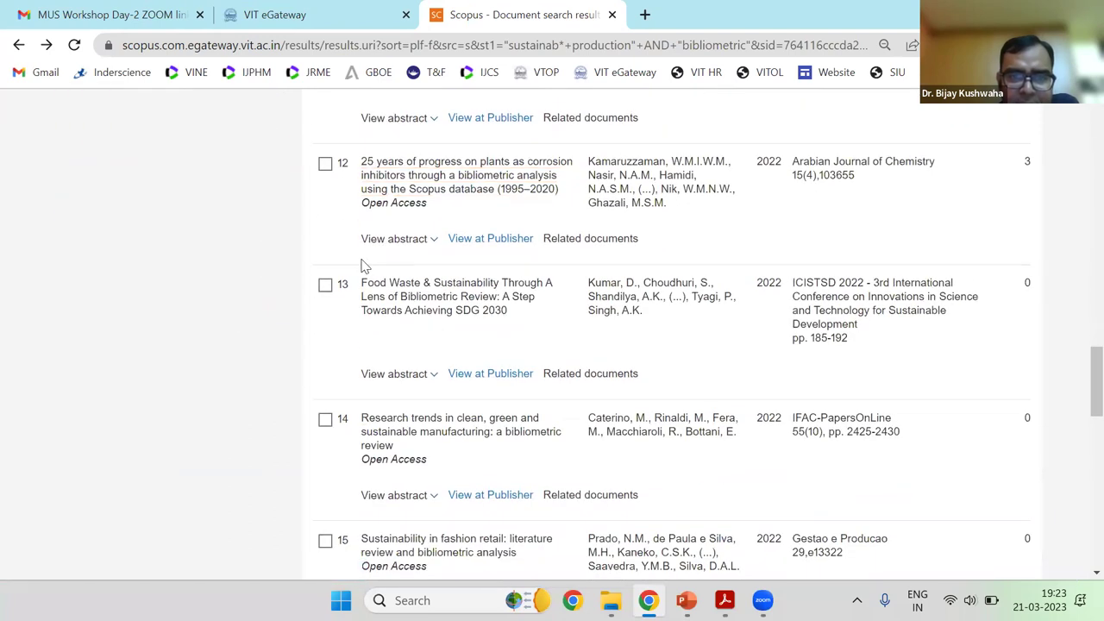
scroll(442, 358, "down", 4)
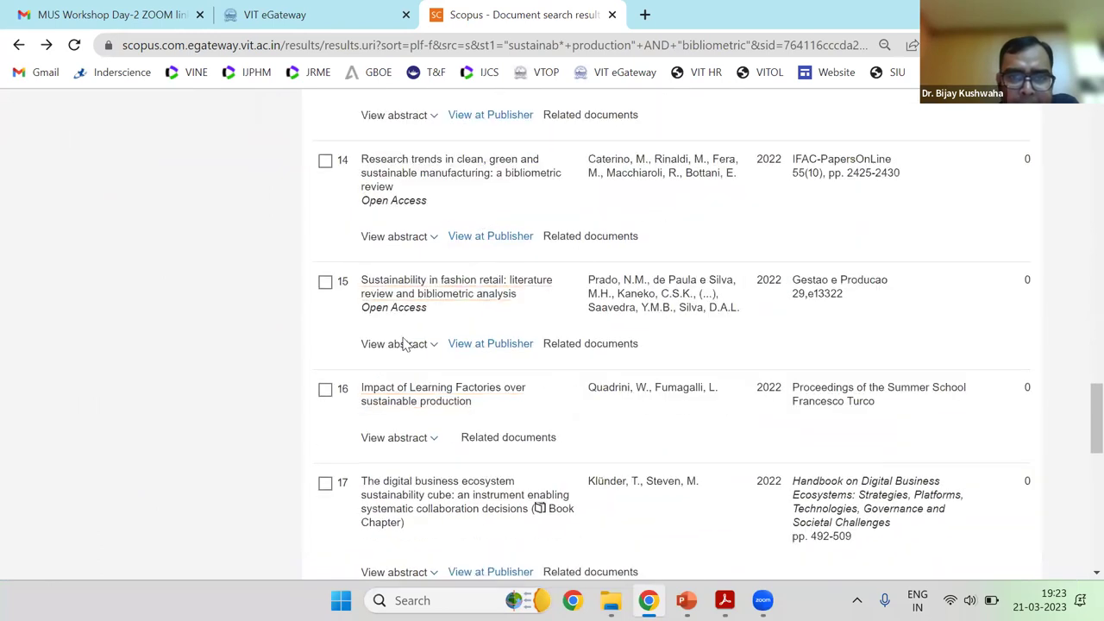
scroll(508, 466, "down", 6)
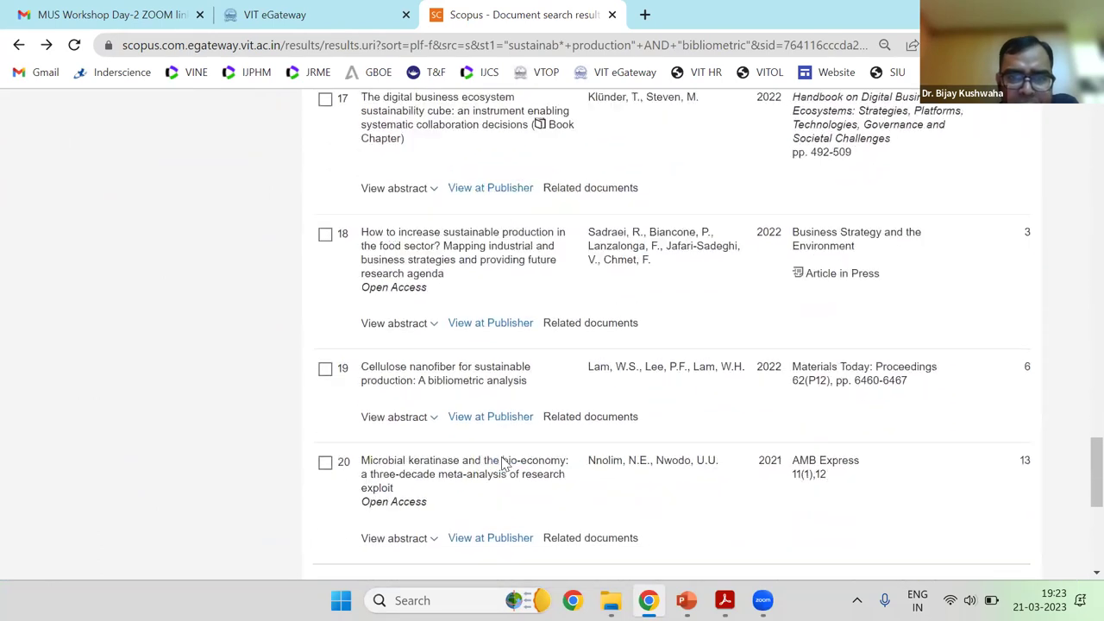
scroll(502, 463, "down", 2)
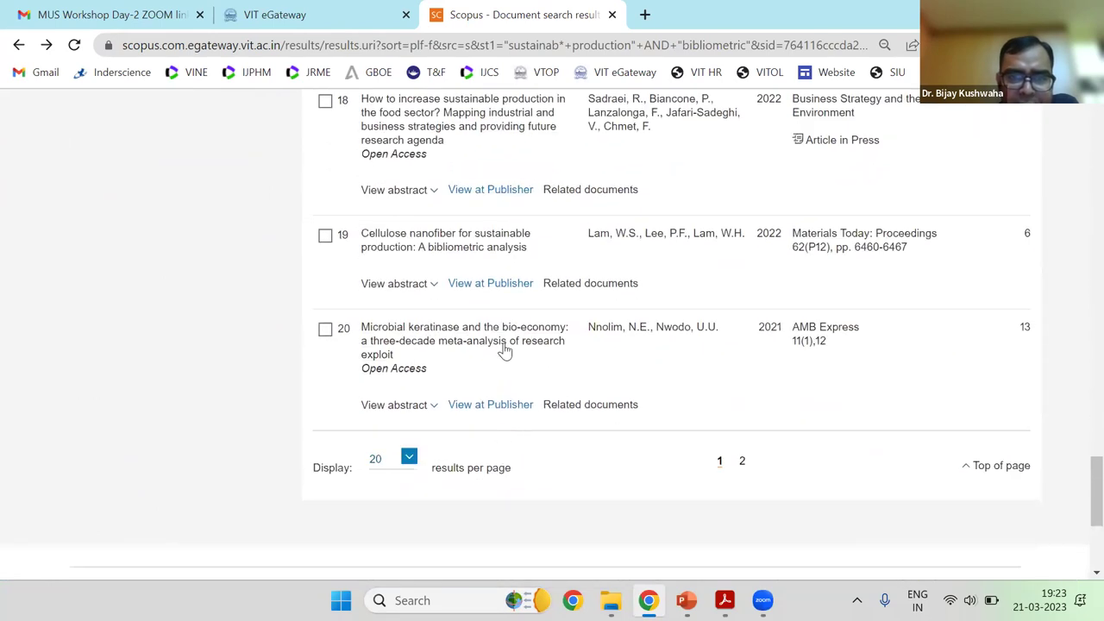
Expand the abstract of document 20, on microbial keratinase and the bio-economy, and check its highlighted keyword matches
left_click(433, 410)
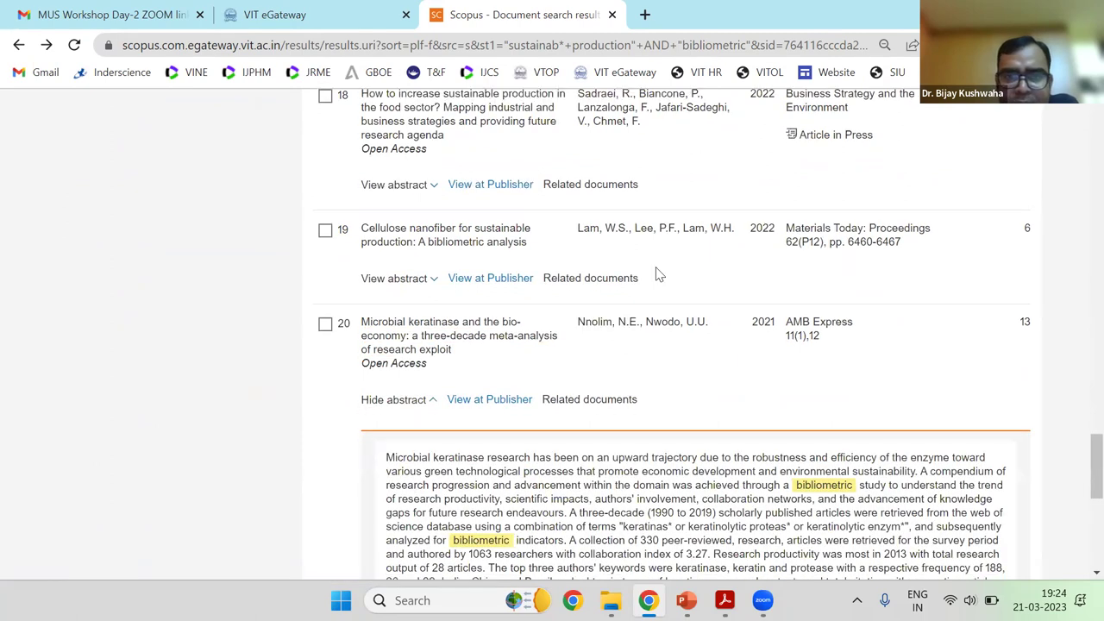
scroll(603, 319, "down", 4)
scroll(443, 354, "up", 3)
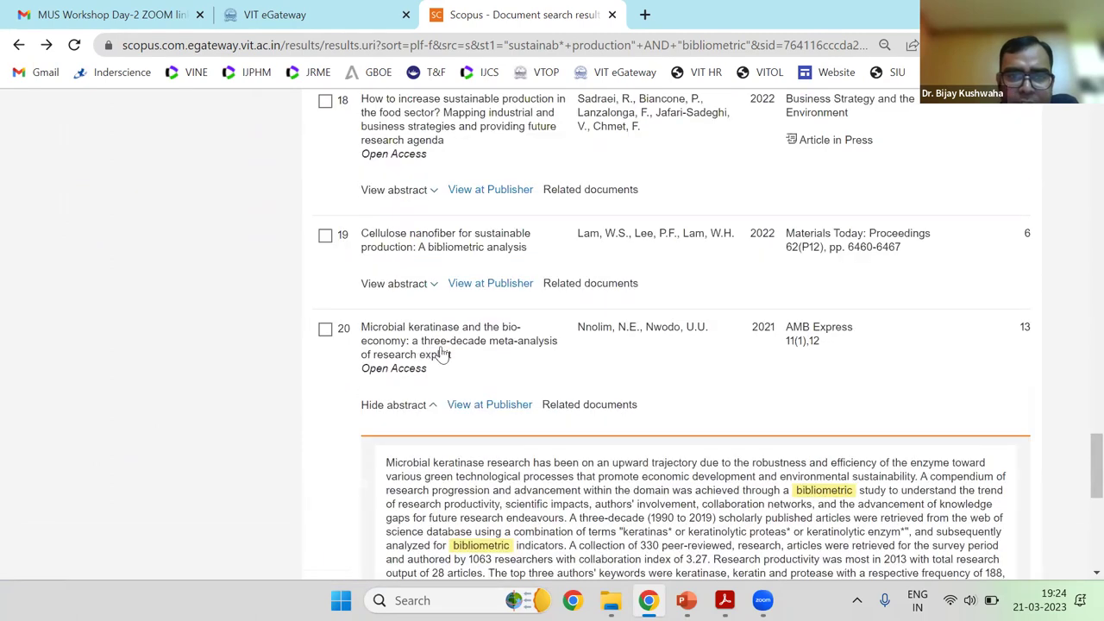
scroll(911, 389, "up", 6)
scroll(879, 399, "up", 12)
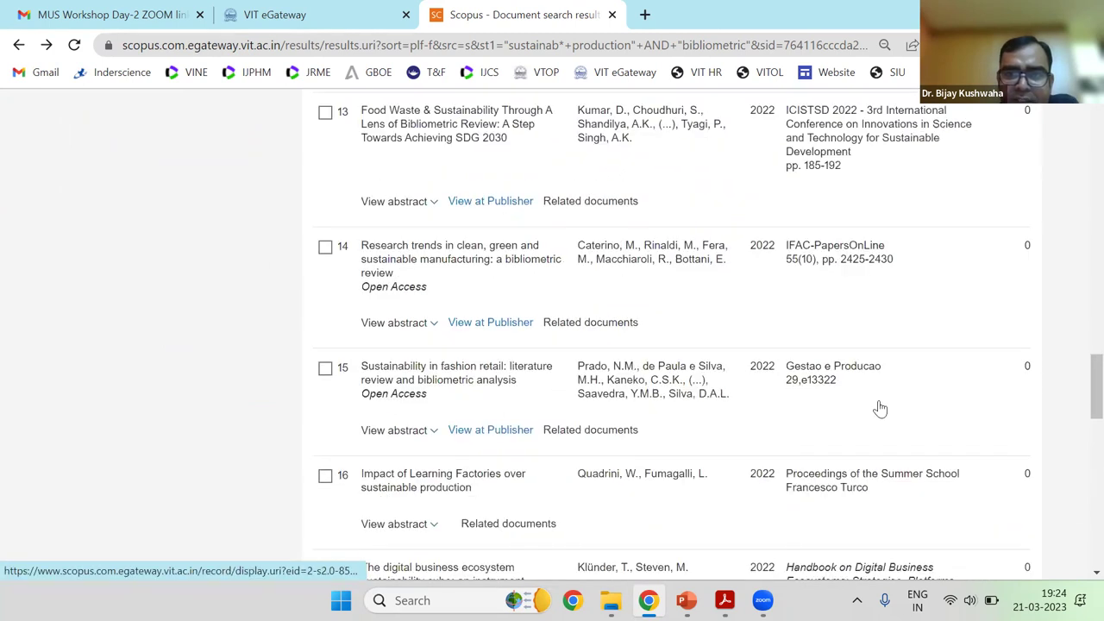
Review the first page of search results, including the abstract of the microbial keratinase article, and go to the second page
scroll(287, 319, "up", 7)
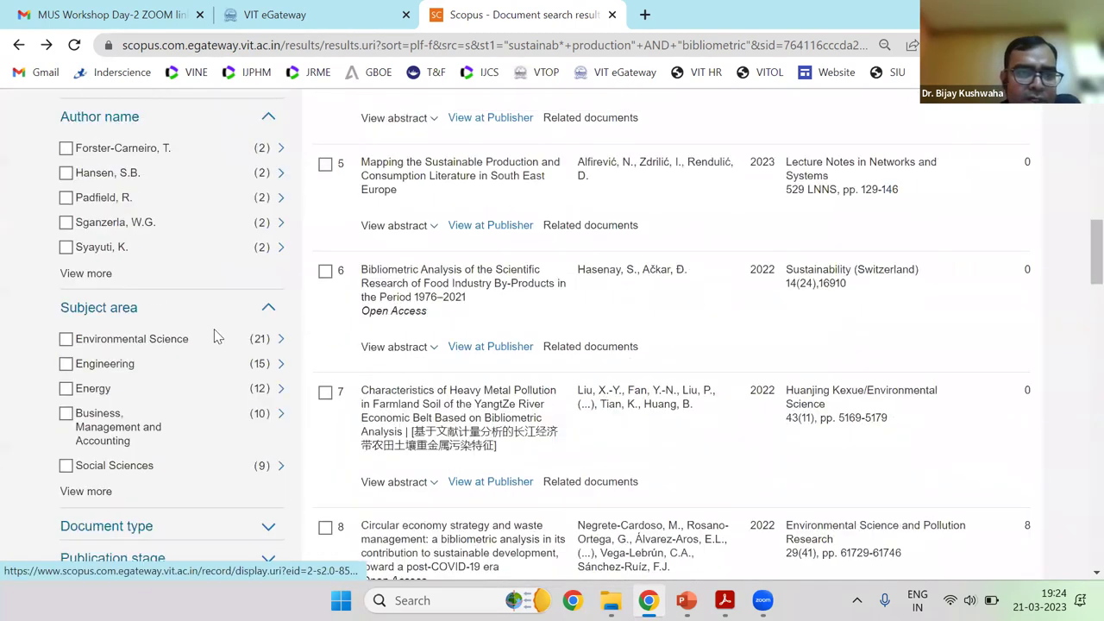
scroll(410, 319, "up", 6)
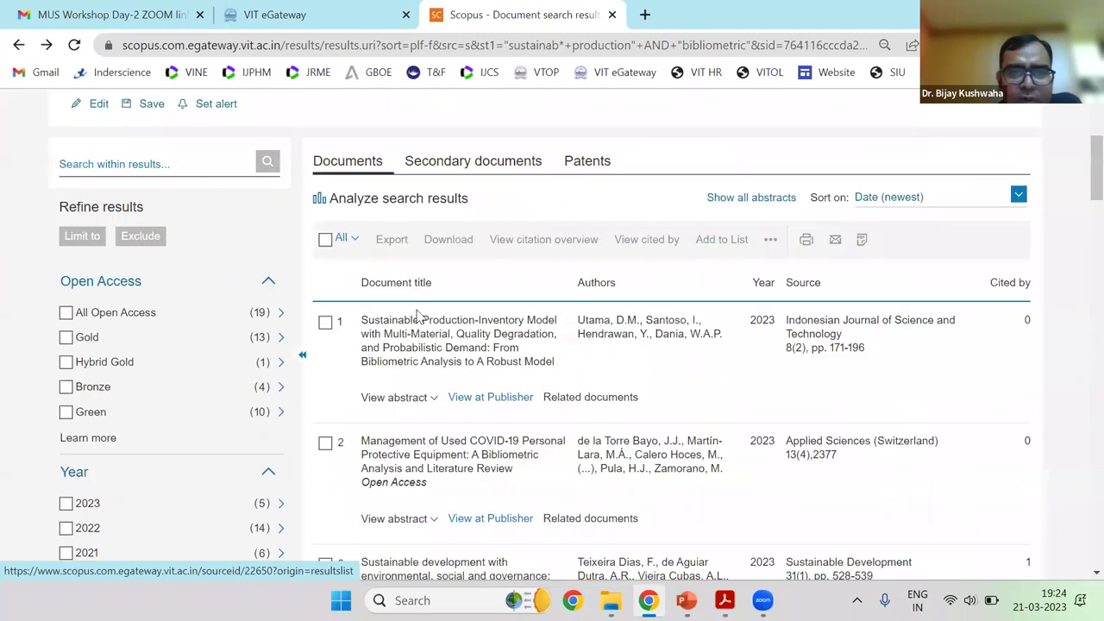
scroll(581, 431, "down", 5)
scroll(628, 444, "down", 14)
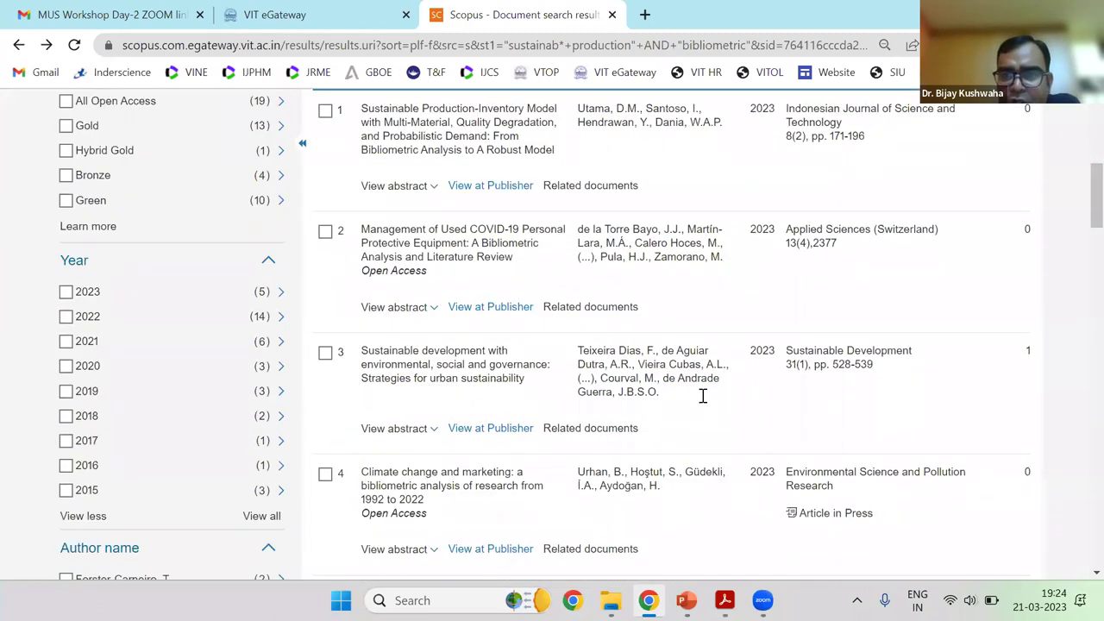
scroll(411, 245, "down", 15)
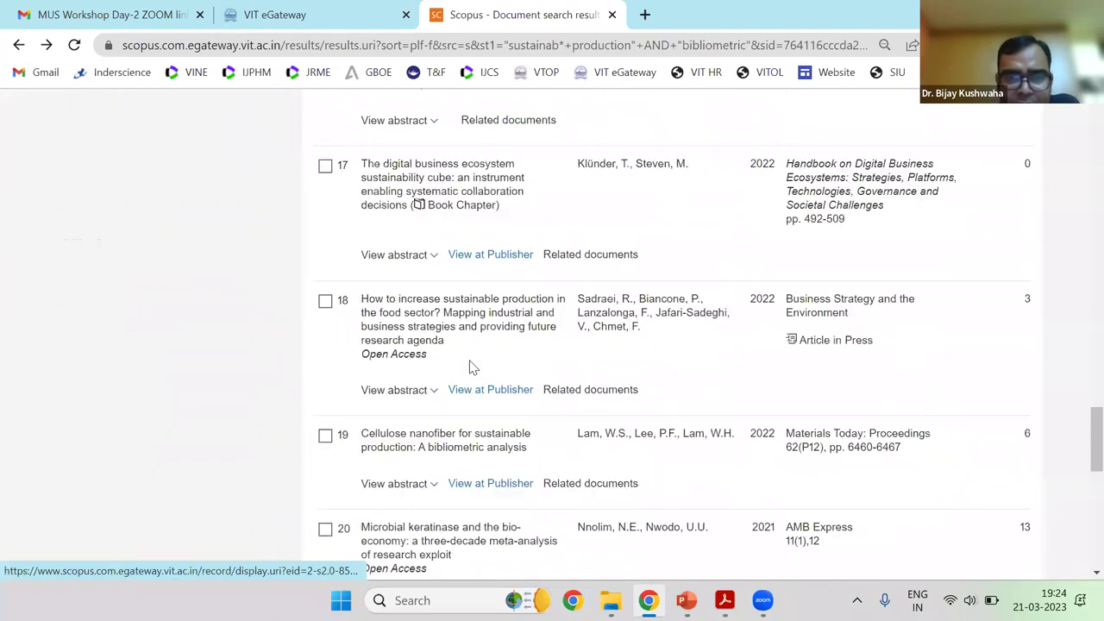
scroll(556, 468, "up", 2)
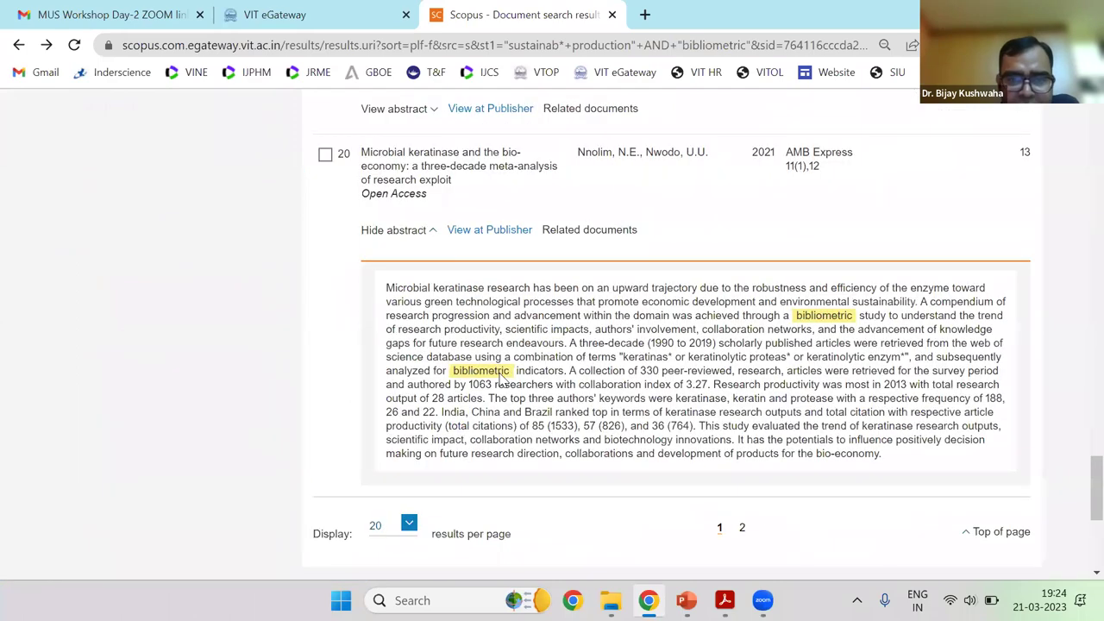
scroll(478, 332, "down", 9)
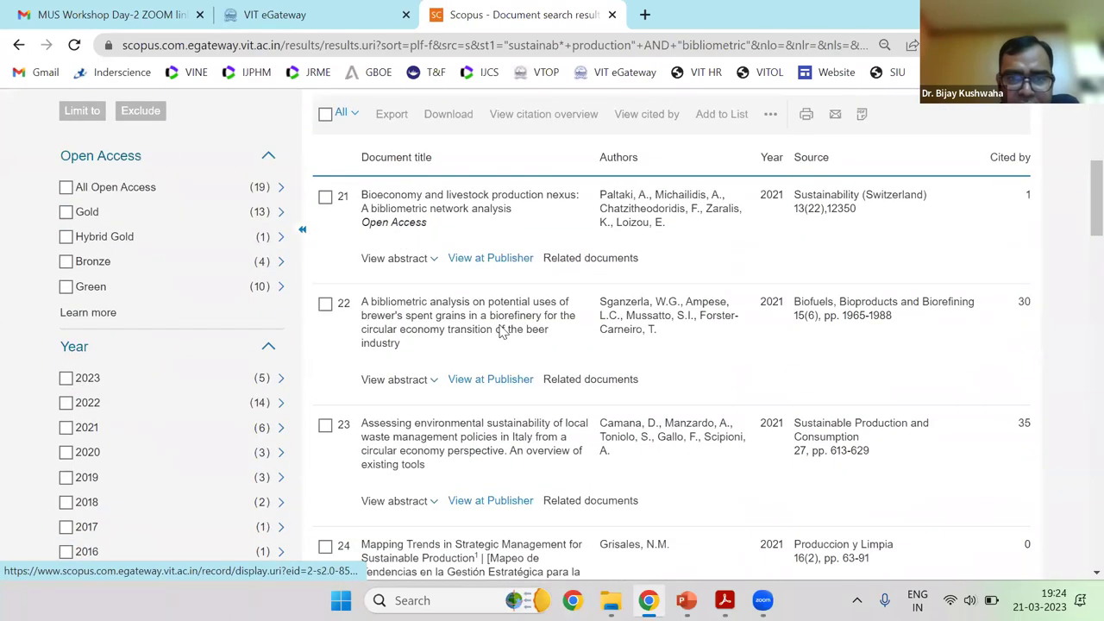
Examine the second page of results through the last record, and check the titles against the search query
scroll(478, 332, "down", 5)
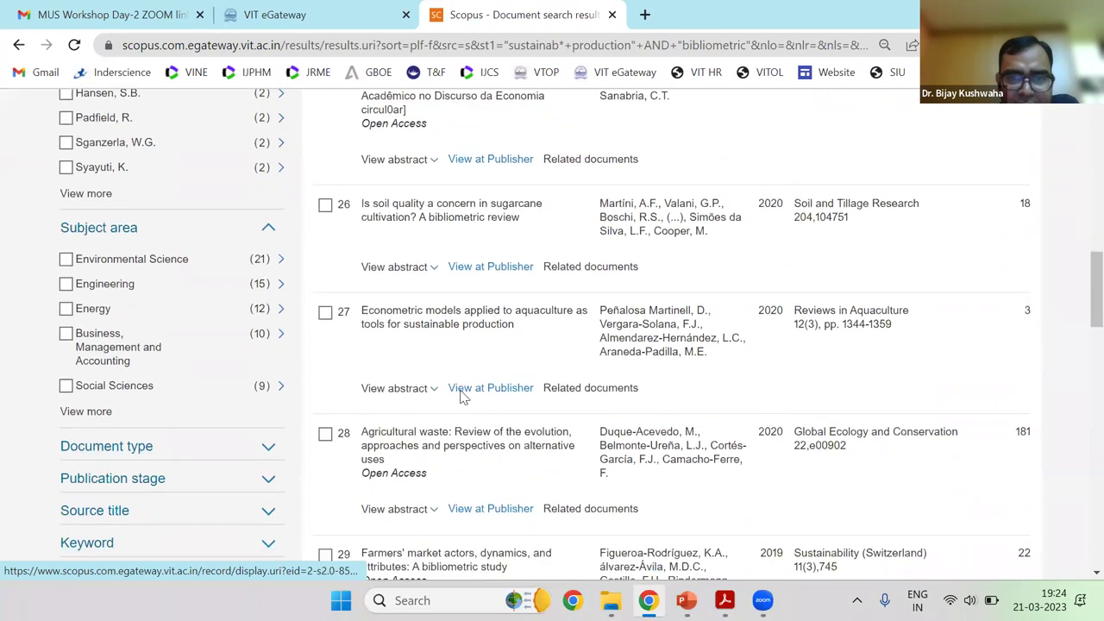
scroll(457, 394, "down", 8)
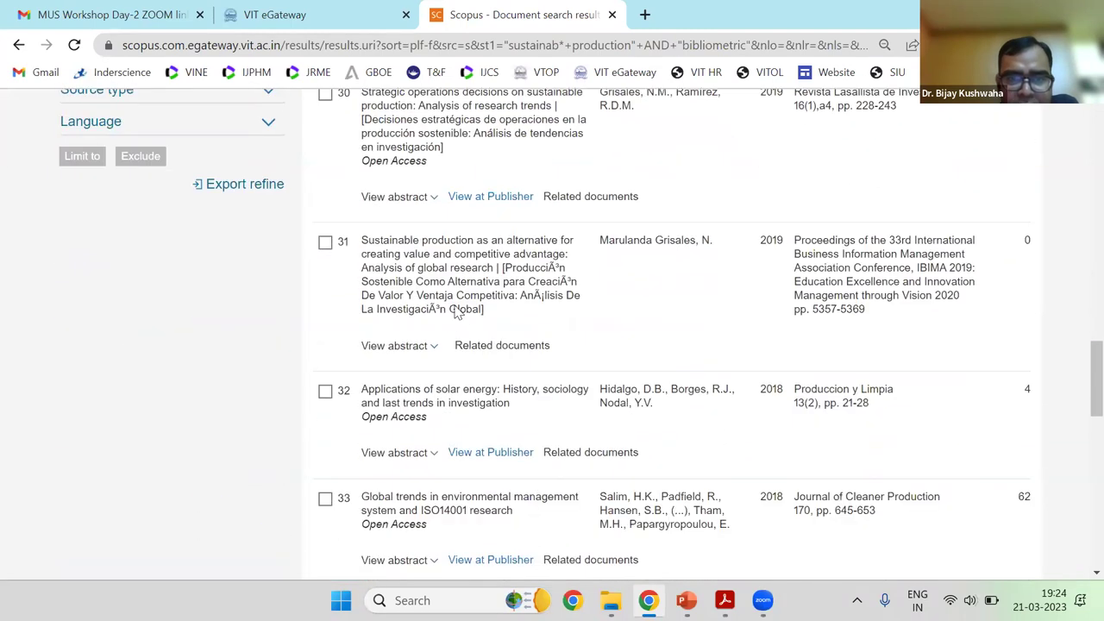
scroll(465, 417, "down", 2)
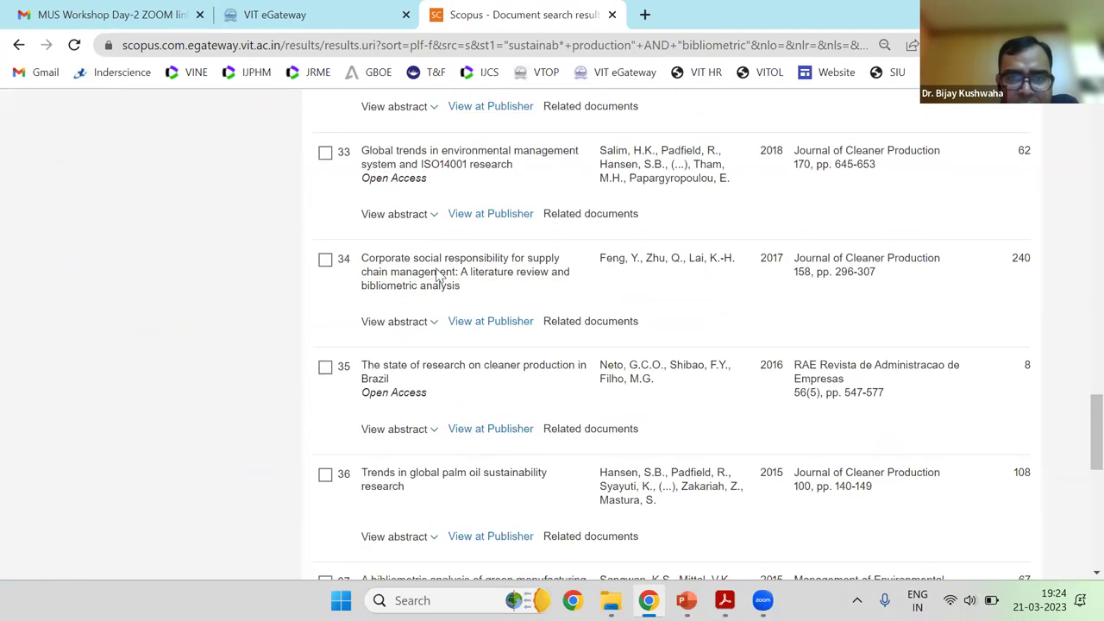
scroll(492, 226, "down", 4)
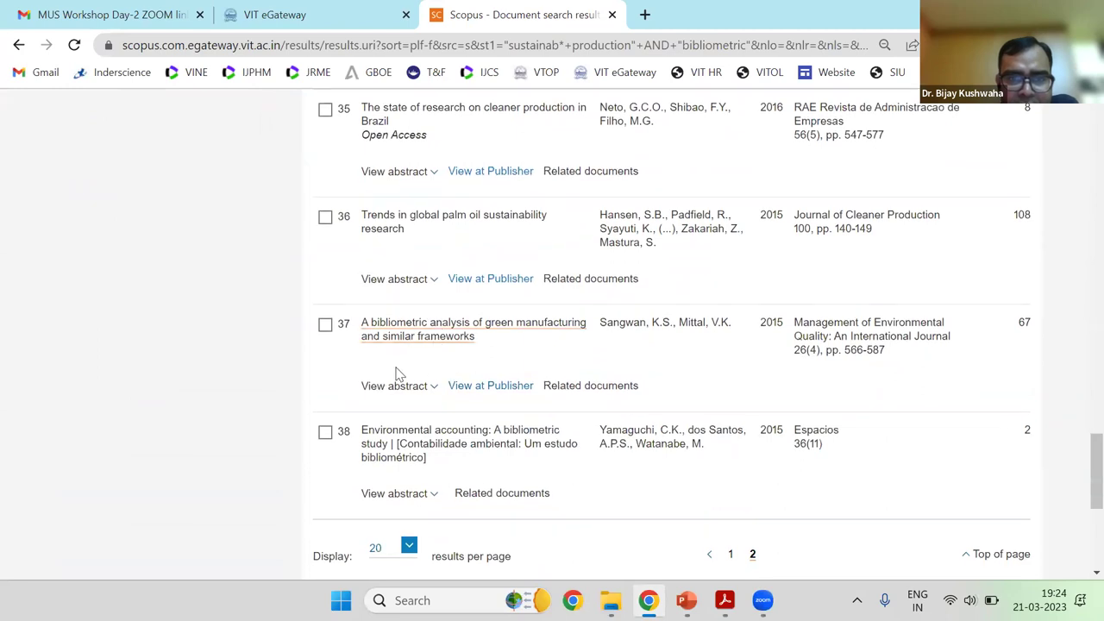
scroll(396, 372, "down", 3)
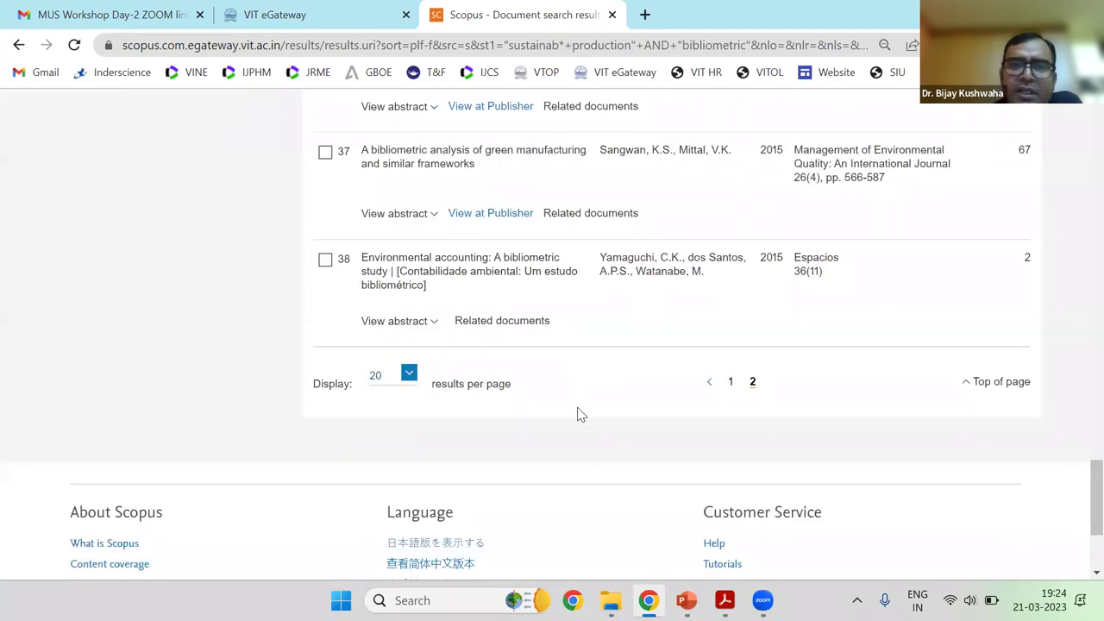
scroll(576, 380, "up", 9)
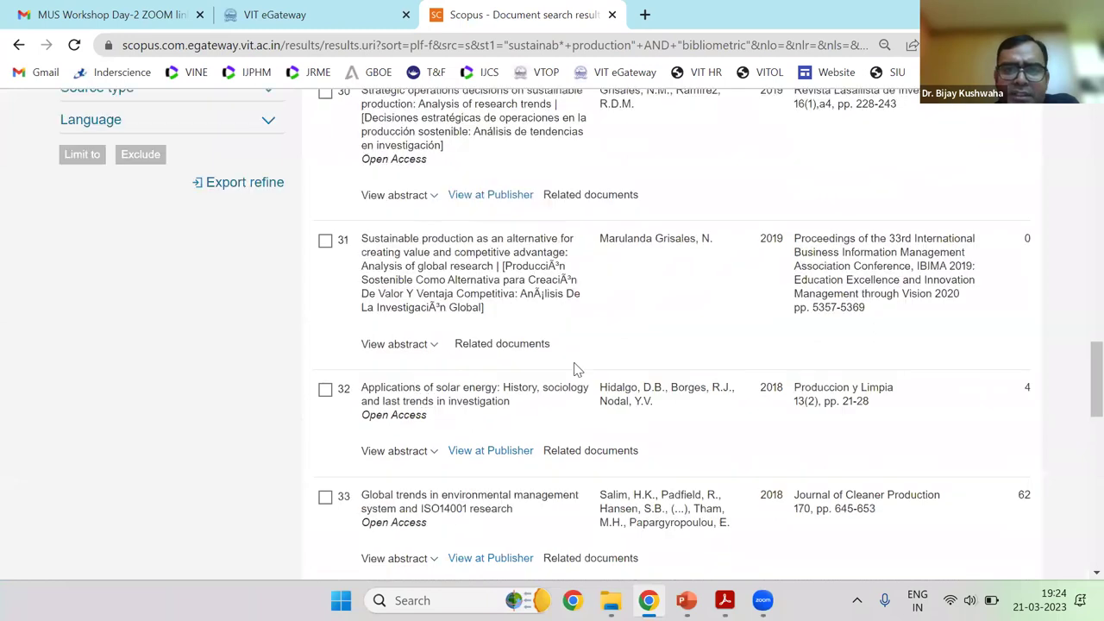
scroll(157, 313, "up", 12)
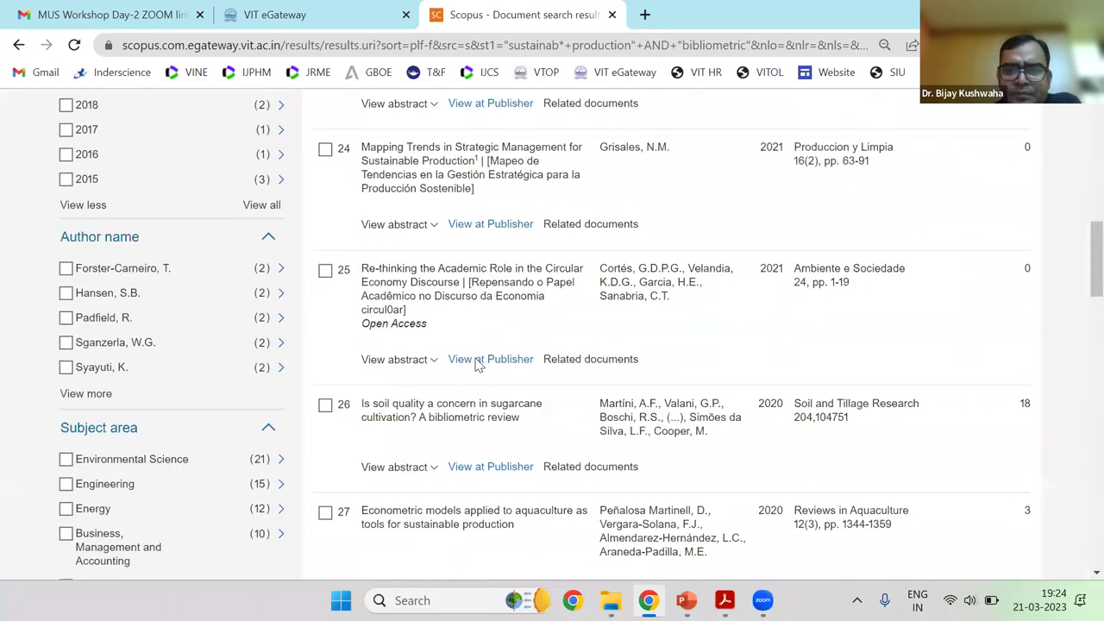
scroll(539, 398, "up", 5)
scroll(595, 427, "down", 2)
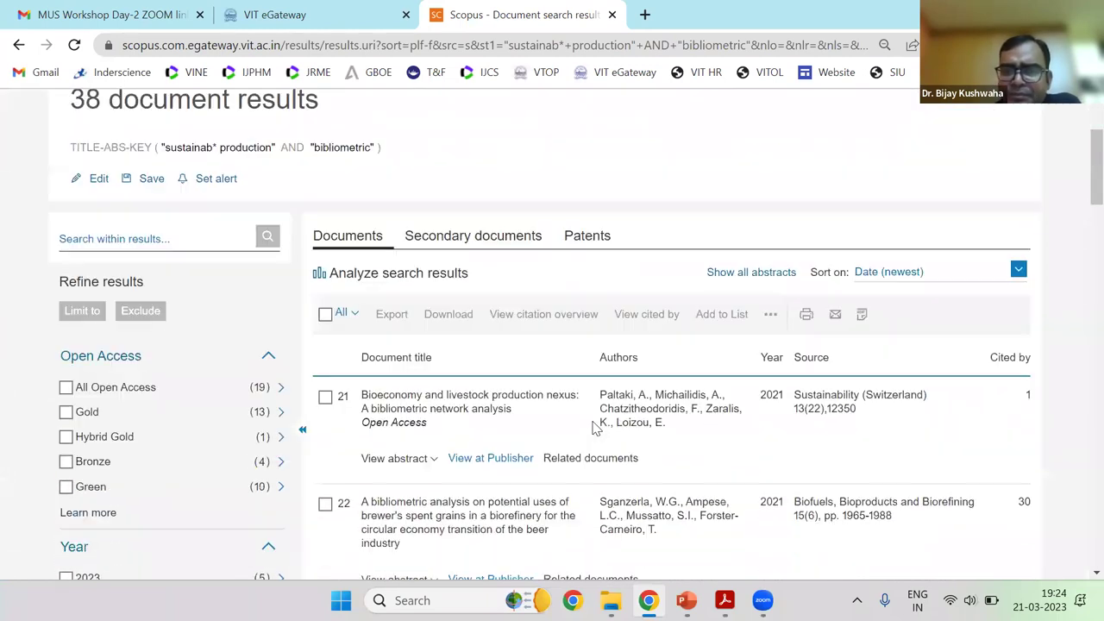
scroll(593, 429, "up", 1)
scroll(463, 419, "down", 1)
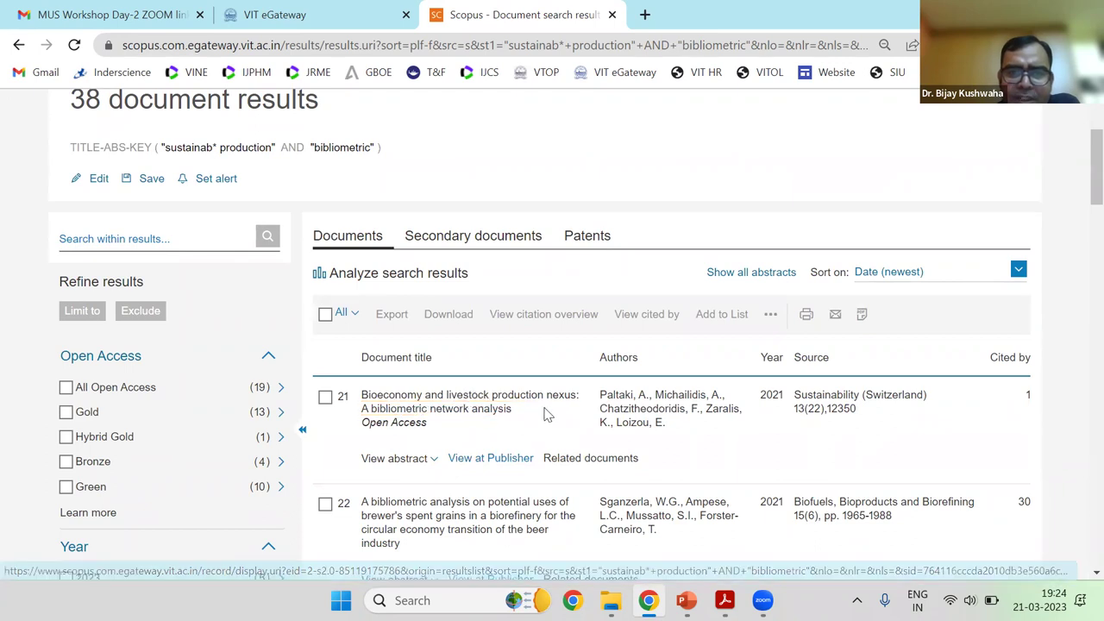
scroll(535, 442, "down", 2)
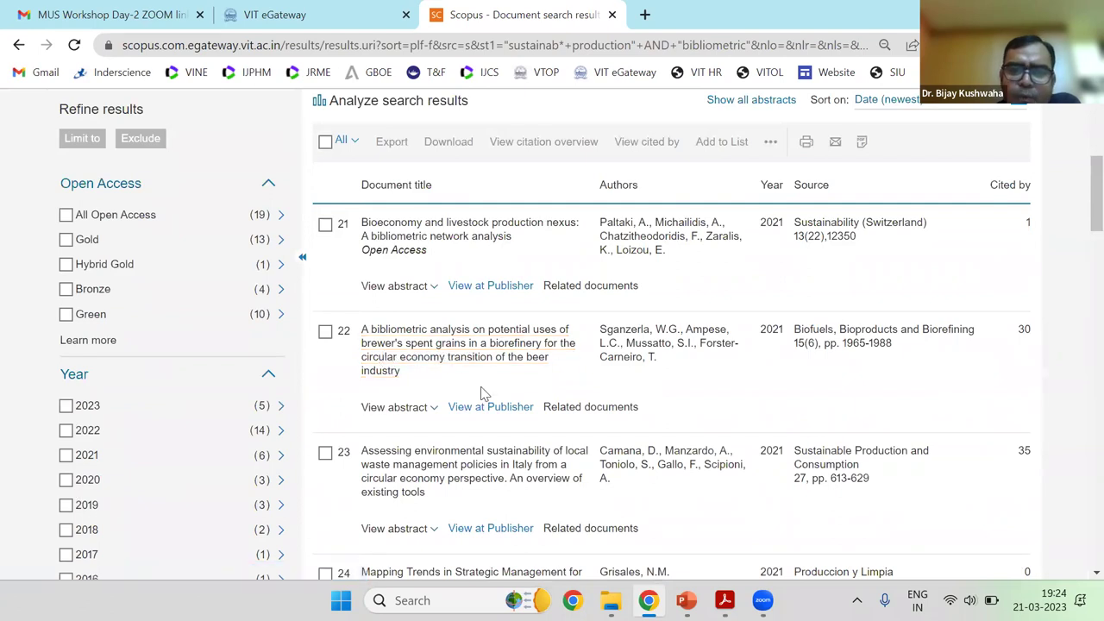
scroll(515, 366, "up", 4)
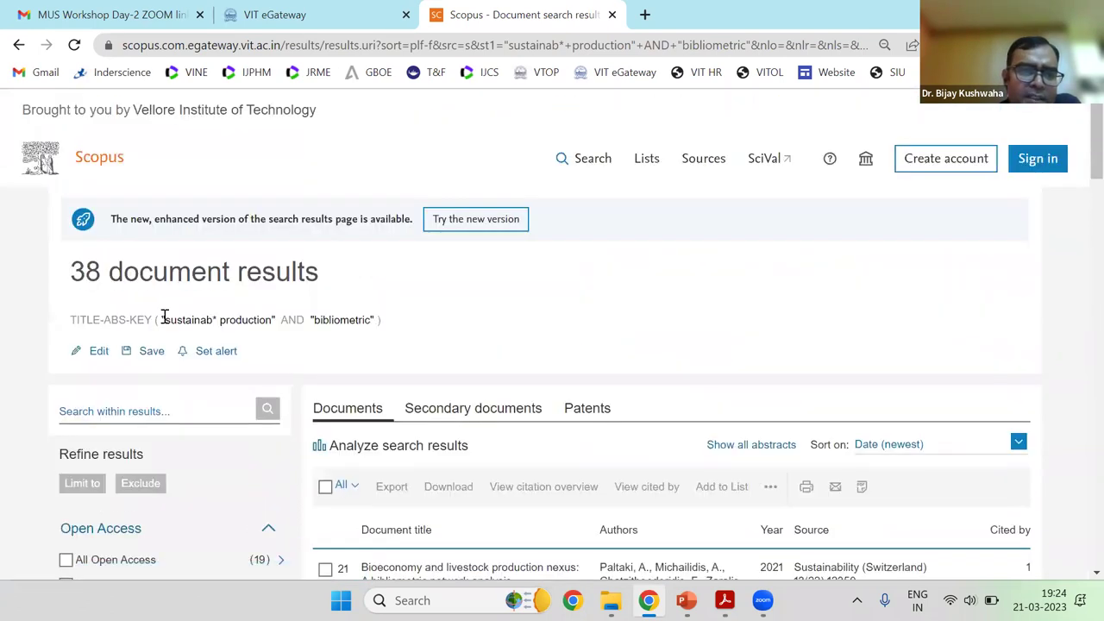
Edit the query to remove AND "bibliometric", and search for "sustainab* production" alone
left_click_drag(163, 320, 269, 319)
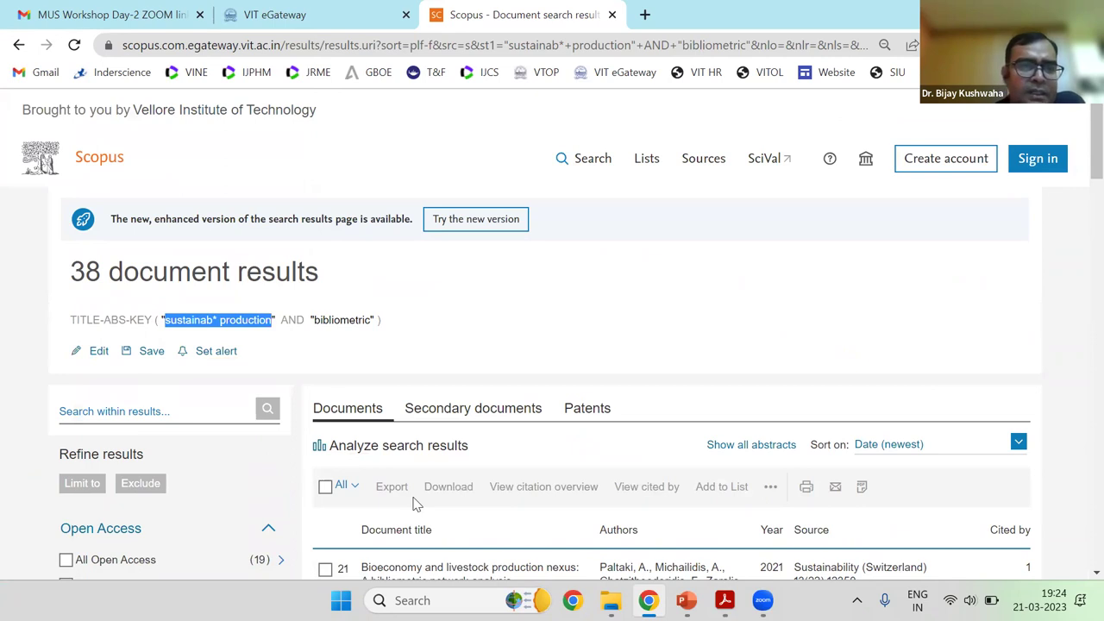
left_click(101, 352)
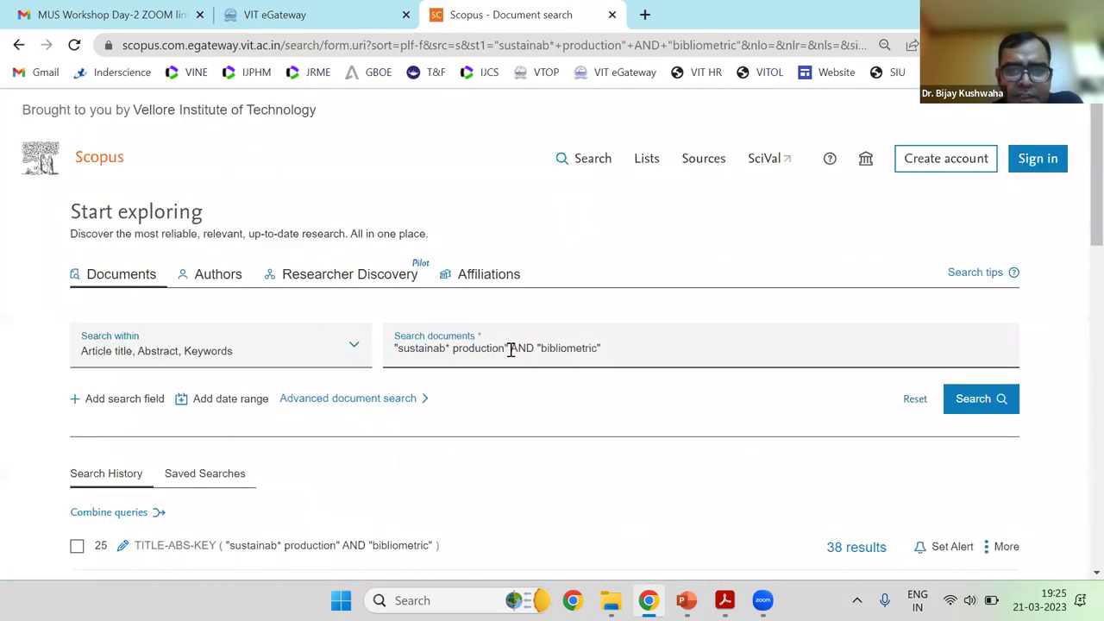
left_click_drag(510, 349, 713, 344)
key("BackSpace")
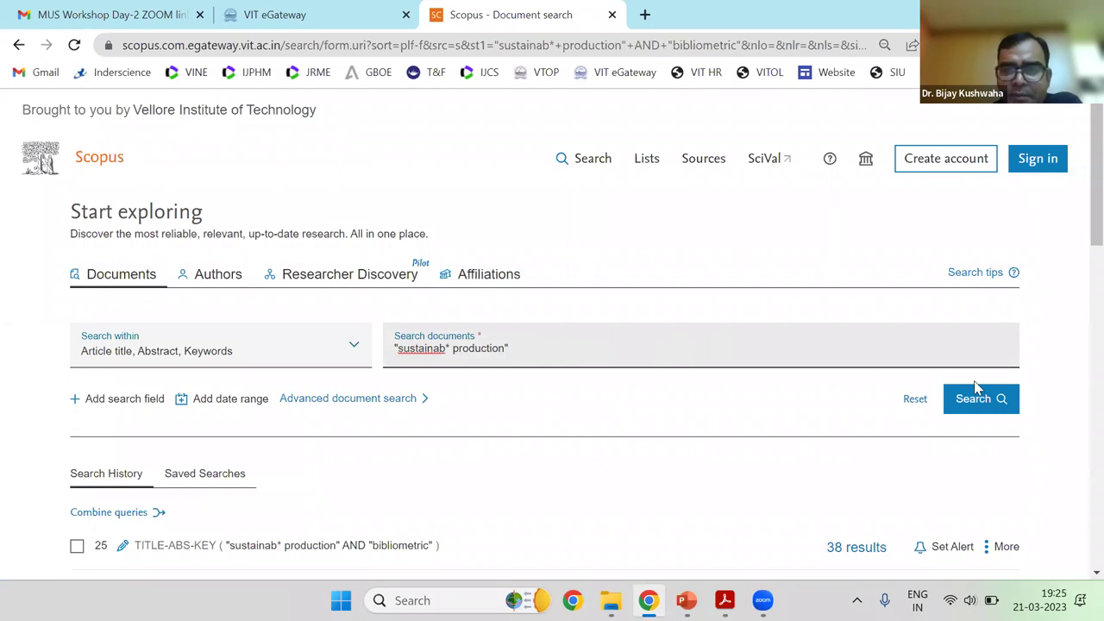
left_click(968, 411)
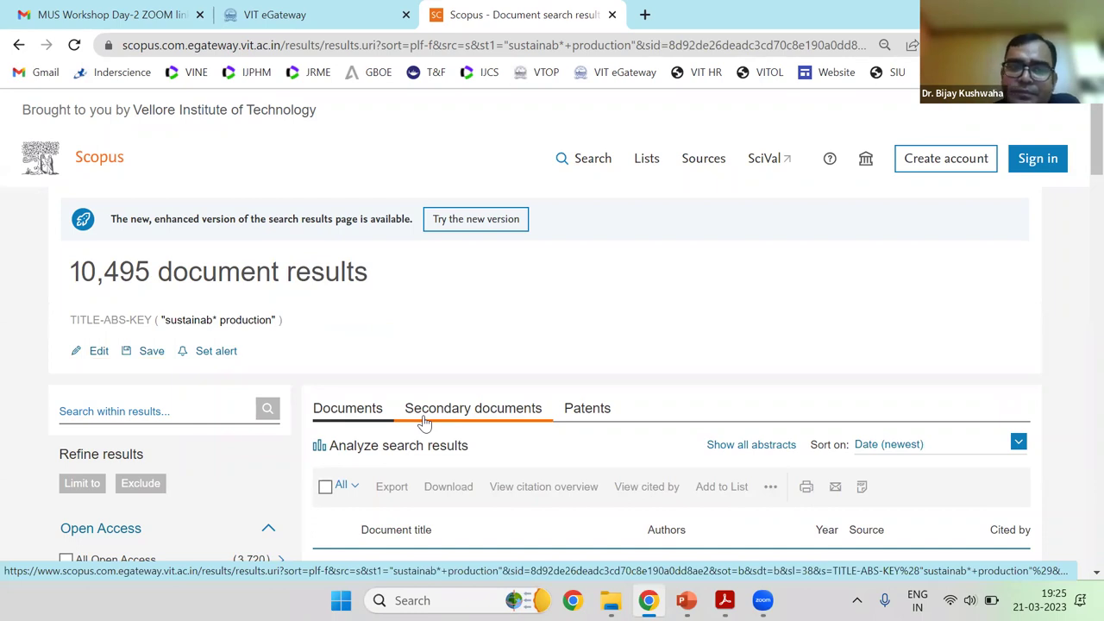
Reopen the "sustainab* production" query for editing, and briefly check the Scopus Data Extraction slide in PowerPoint before returning to Scopus
left_click(113, 352)
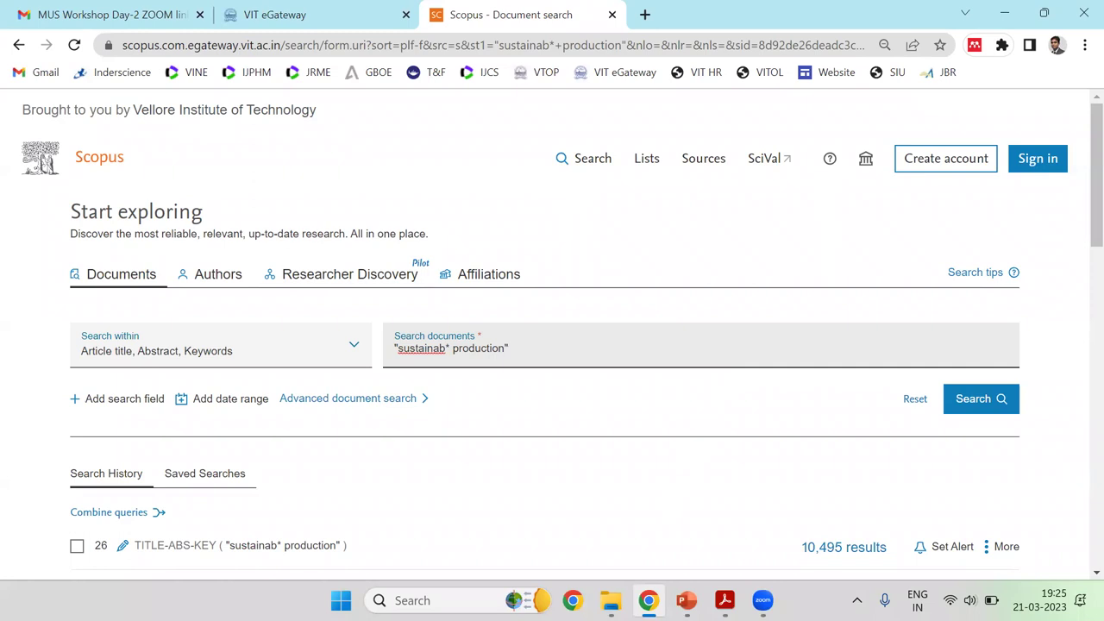
left_click(677, 591)
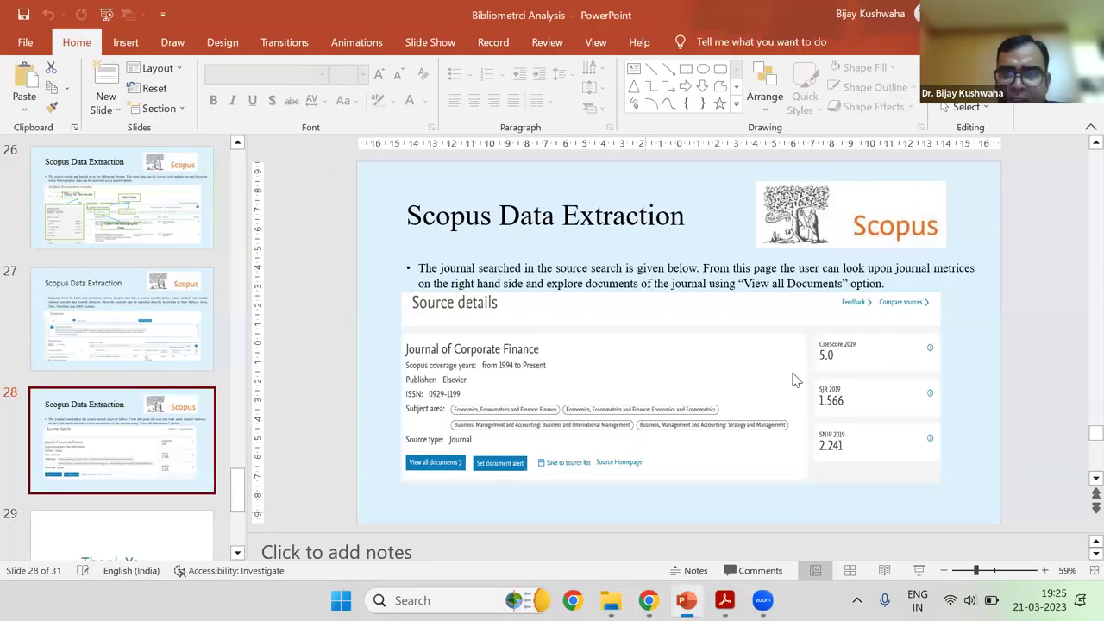
left_click(660, 506)
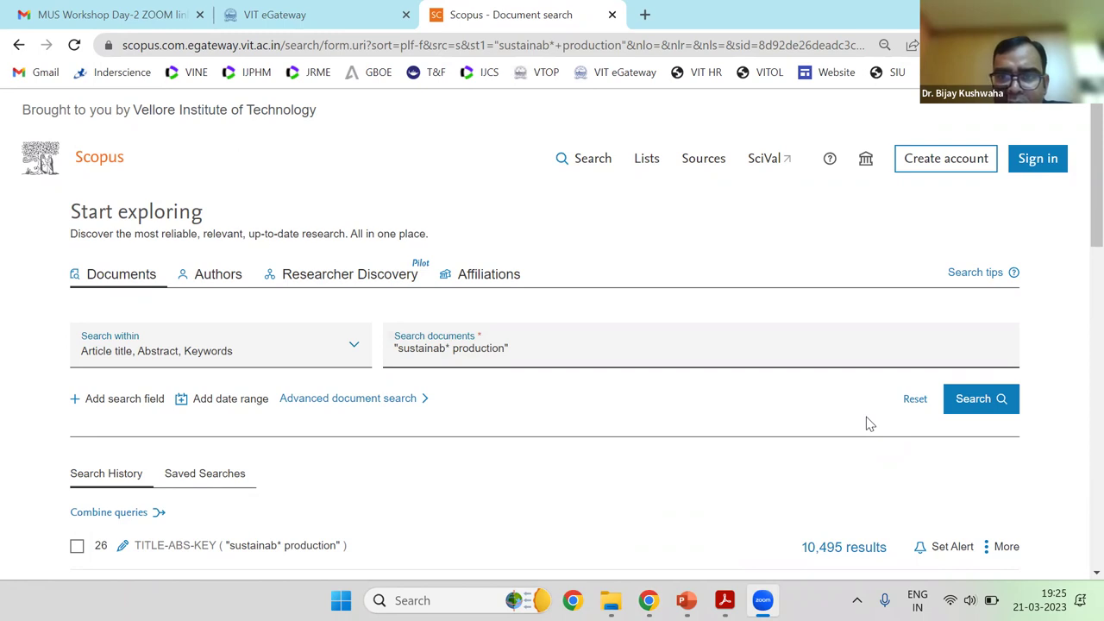
Replace the document search query with "Derivative Market" "Bibliometric Analysis"
left_click(444, 356)
key("ctrl+a")
type("\"Derivative Market\" \"Bibliometric Analysis\"")
left_click(540, 403)
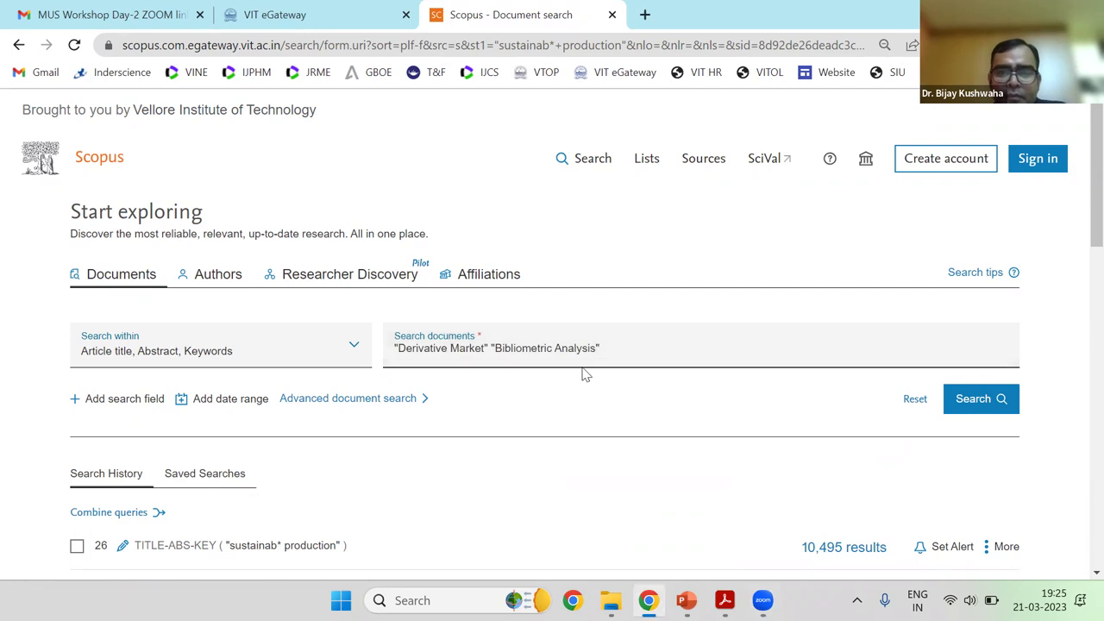
Join the two phrases with "and", shorten the second one to "Bibliometric", and run the search
left_click(491, 346)
type("and")
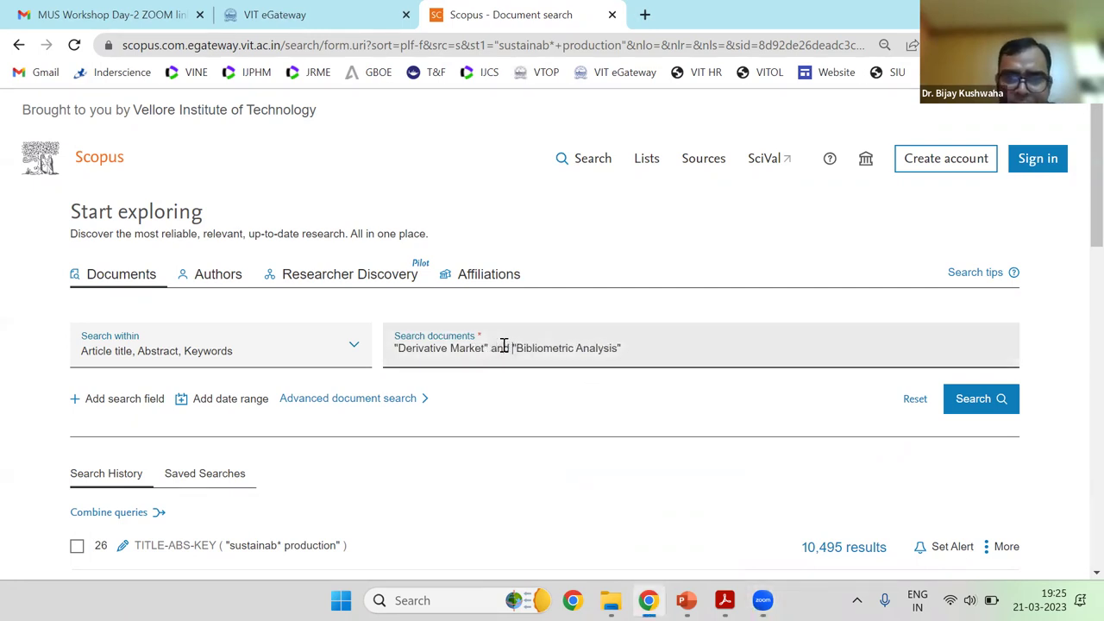
double_click(599, 345)
key("BackSpace")
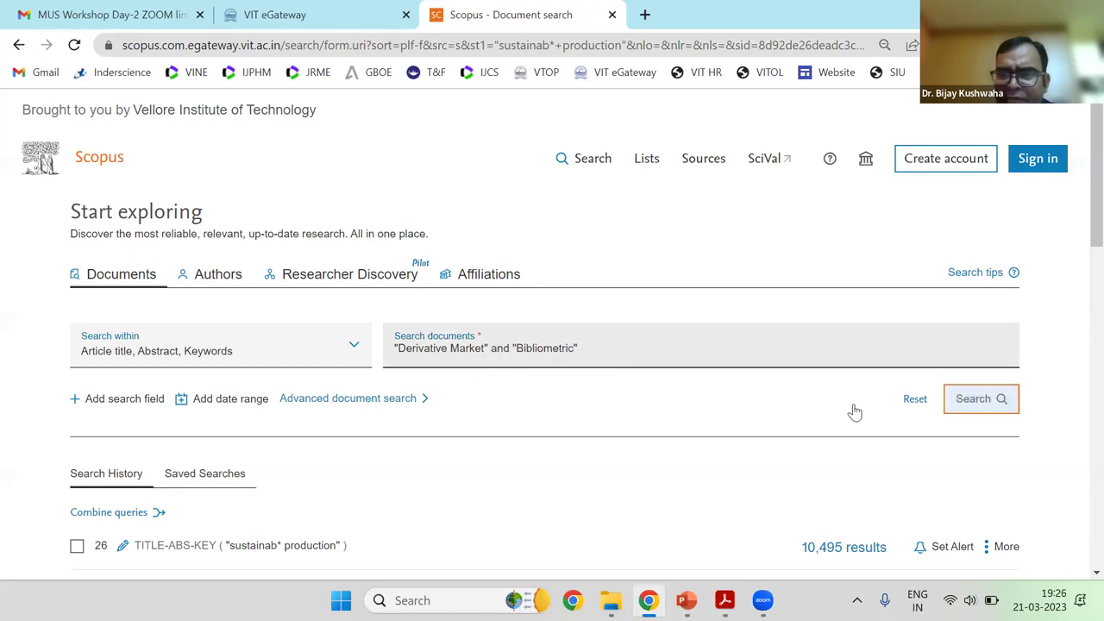
left_click(993, 406)
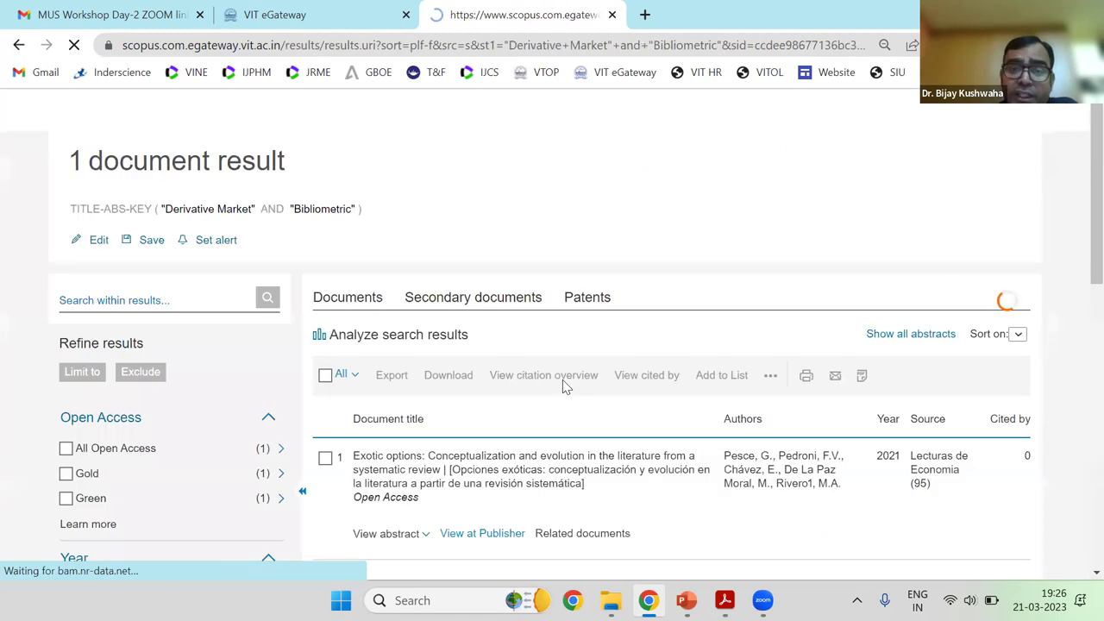
Expand and read the abstract of the exotic options article, and compare it with the search query
scroll(327, 365, "down", 2)
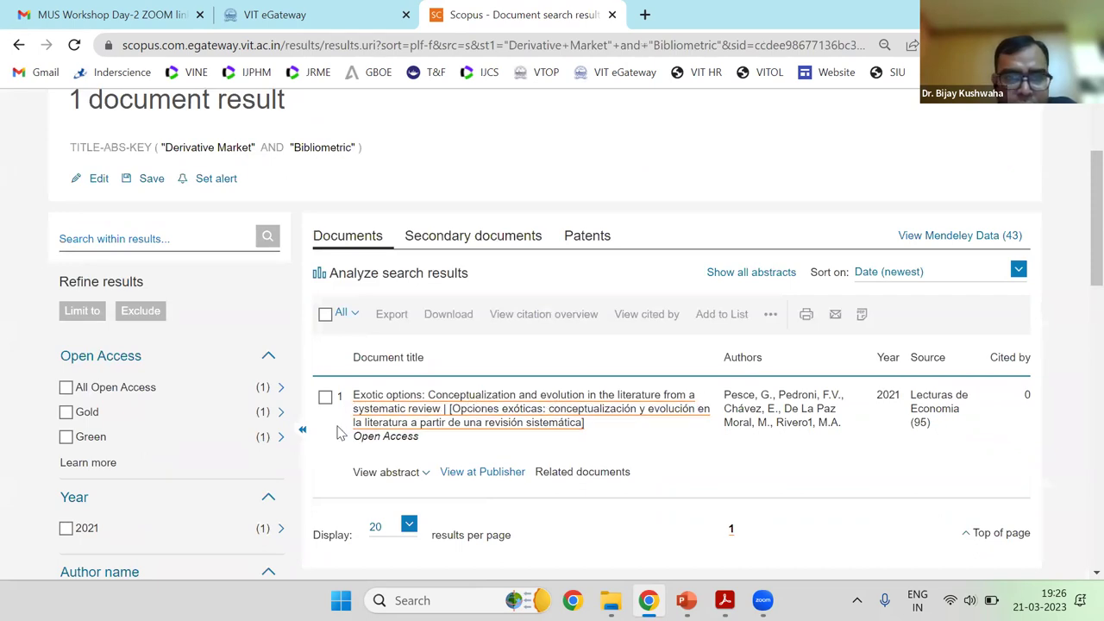
left_click(405, 472)
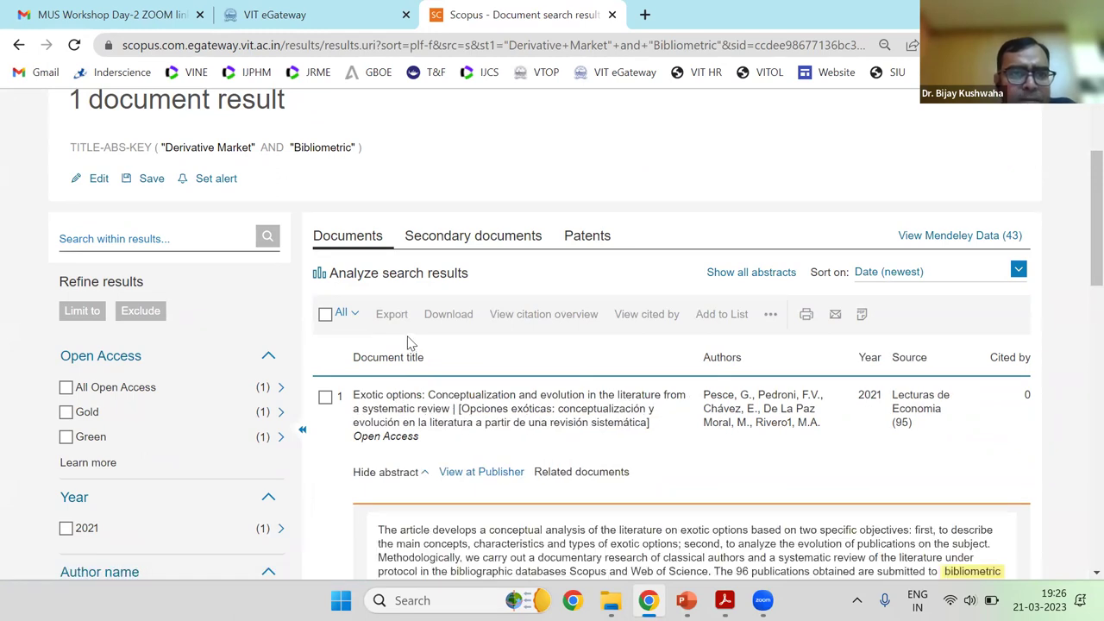
scroll(411, 342, "down", 3)
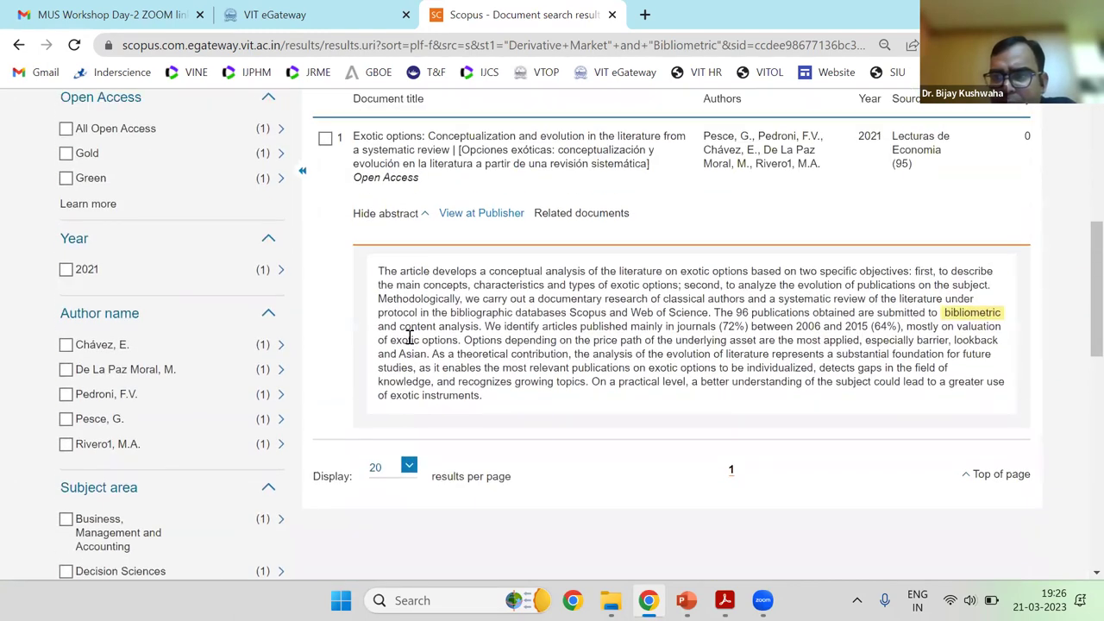
scroll(507, 348, "up", 1)
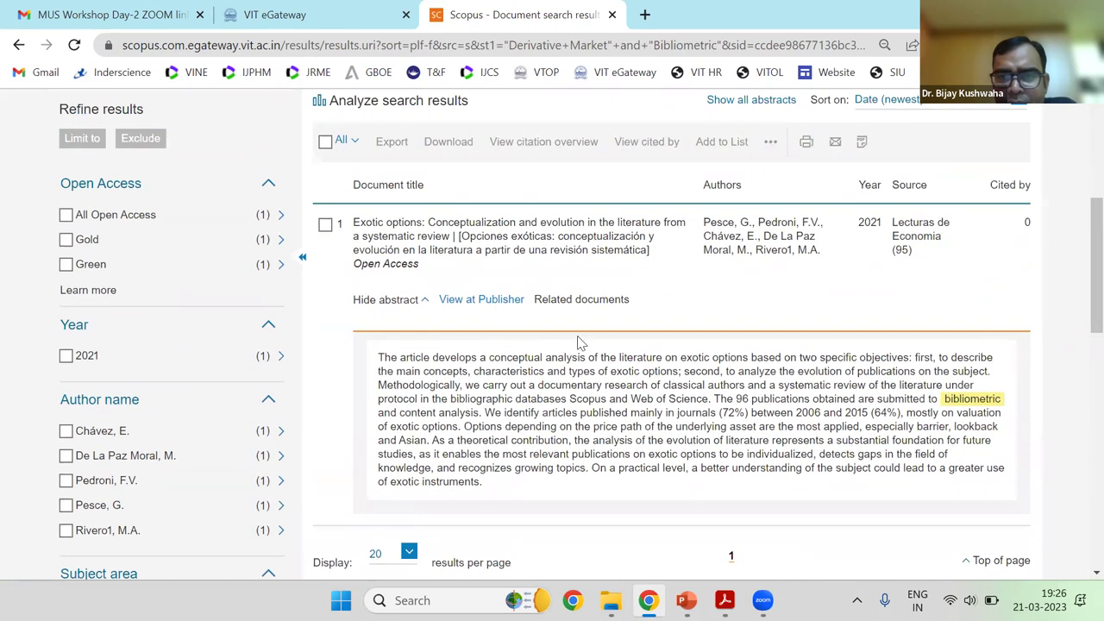
scroll(577, 342, "up", 1)
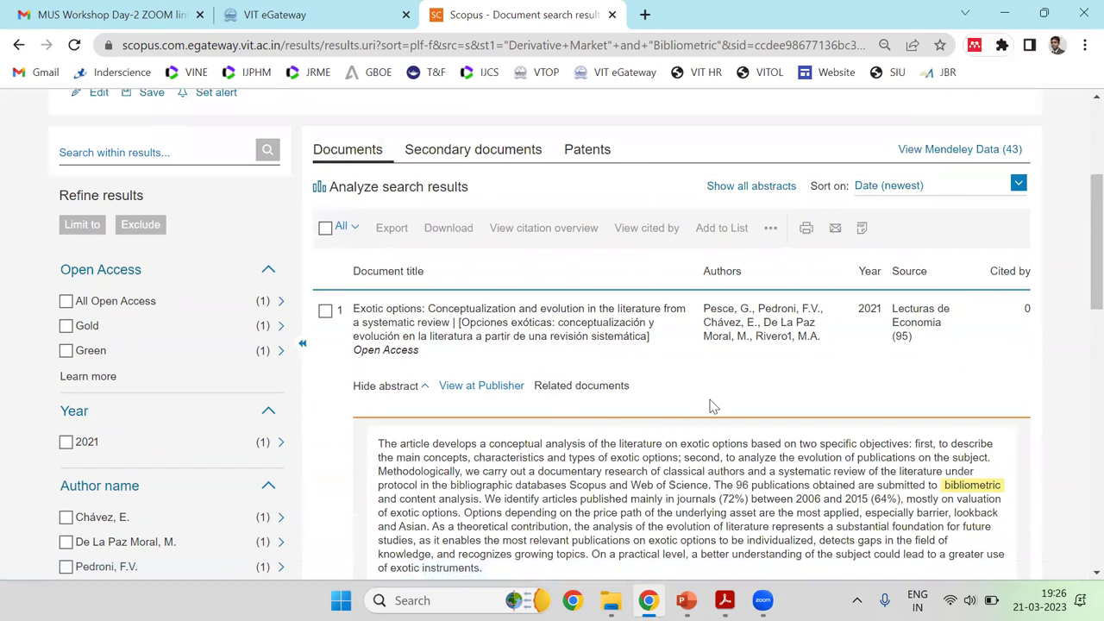
scroll(712, 406, "down", 2)
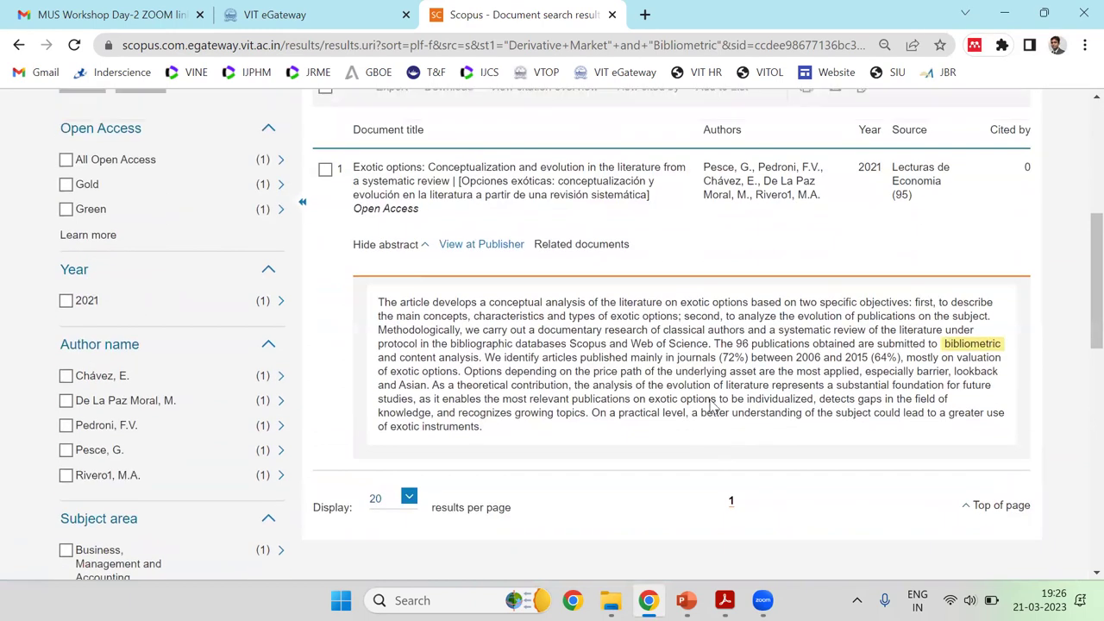
scroll(709, 402, "up", 5)
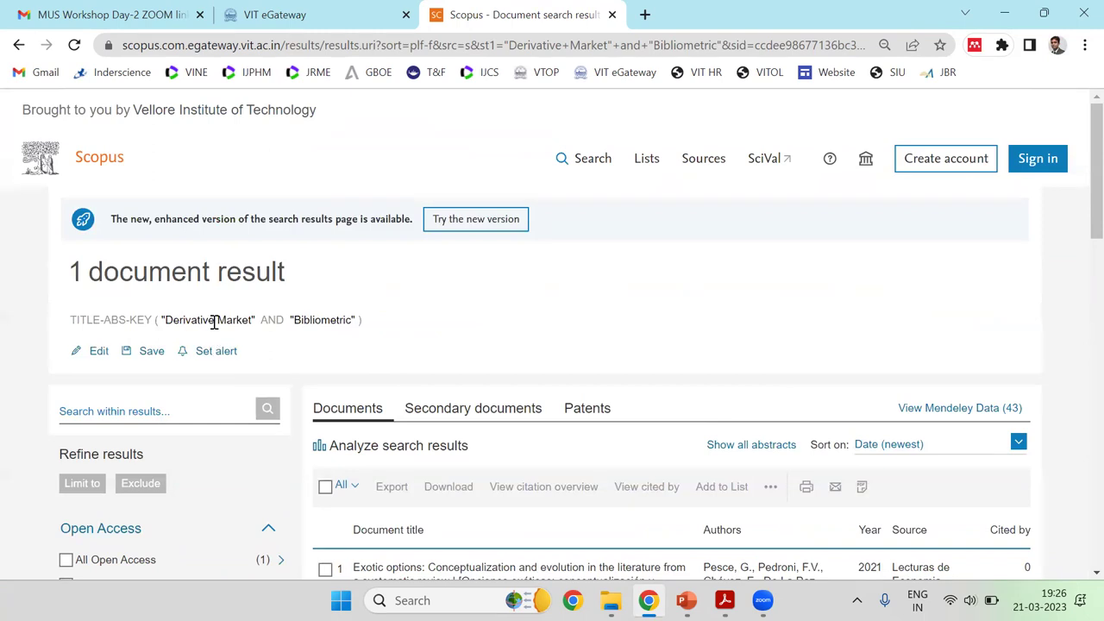
Edit the search query to "Derivative Market*" AND "Bibliometric" and run the search
left_click(99, 352)
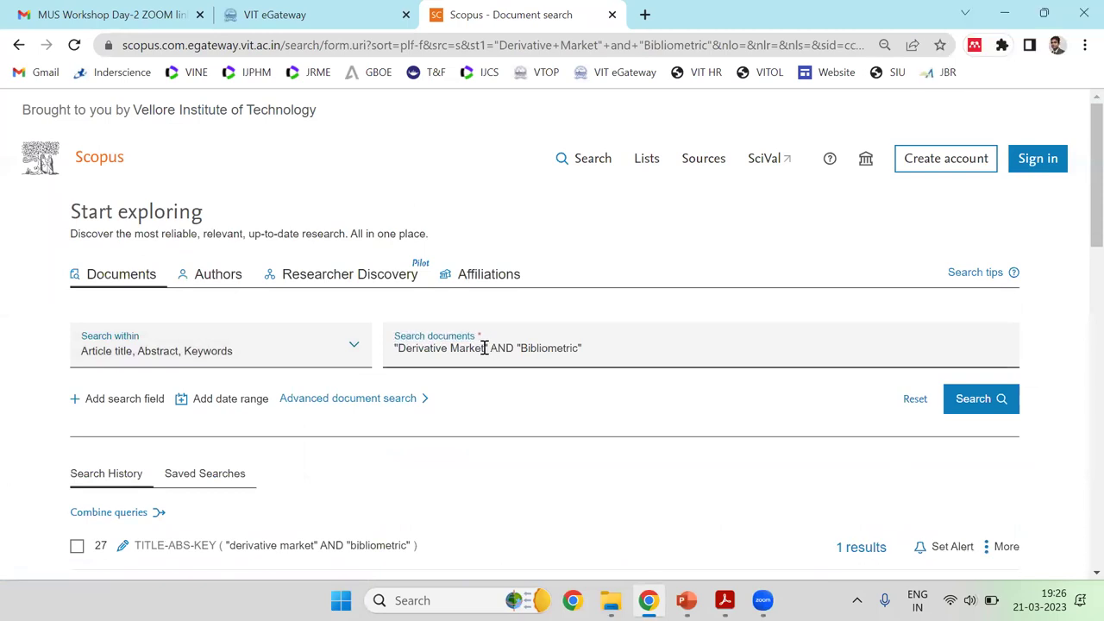
left_click(485, 348)
type("*")
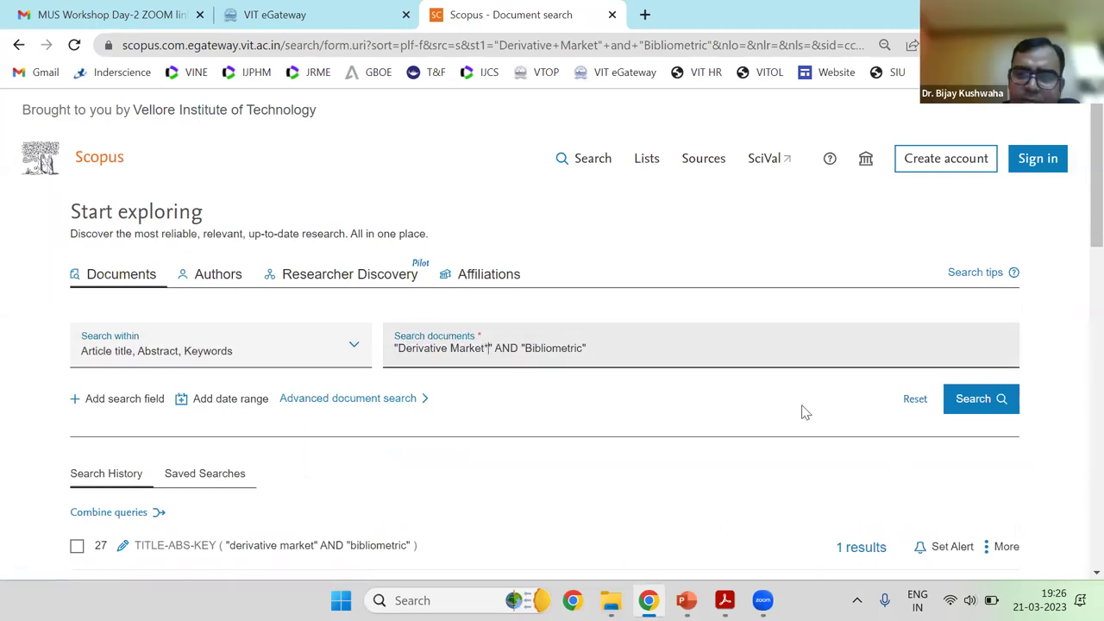
left_click(981, 399)
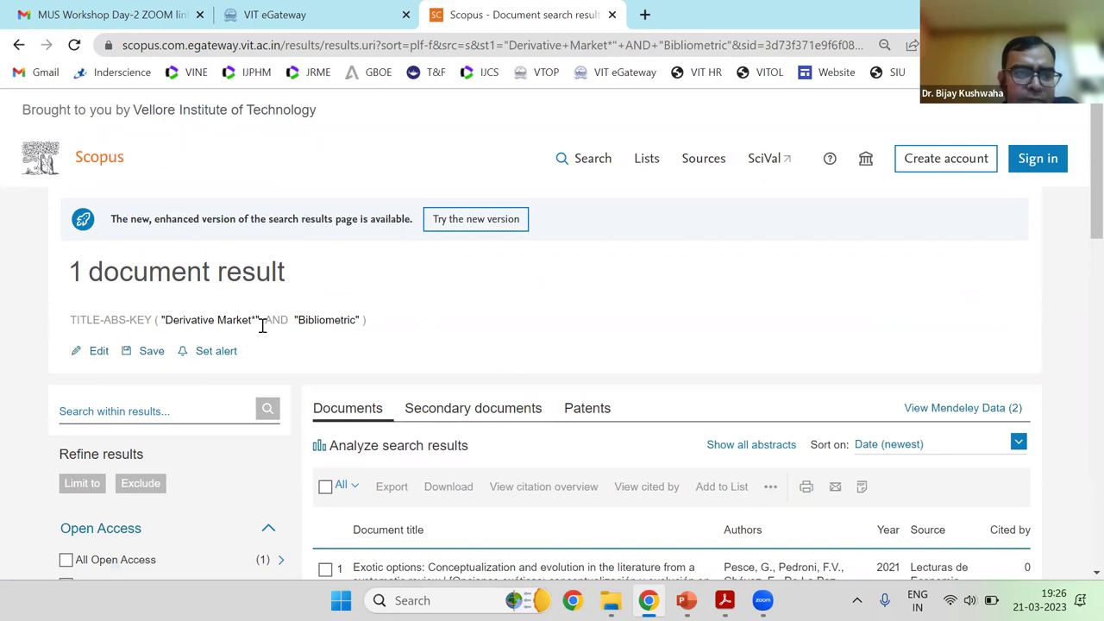
Add a wildcard to the word Derivative so the query reads "Derivative* Market*" AND "Bibliometric", and run the search
double_click(198, 320)
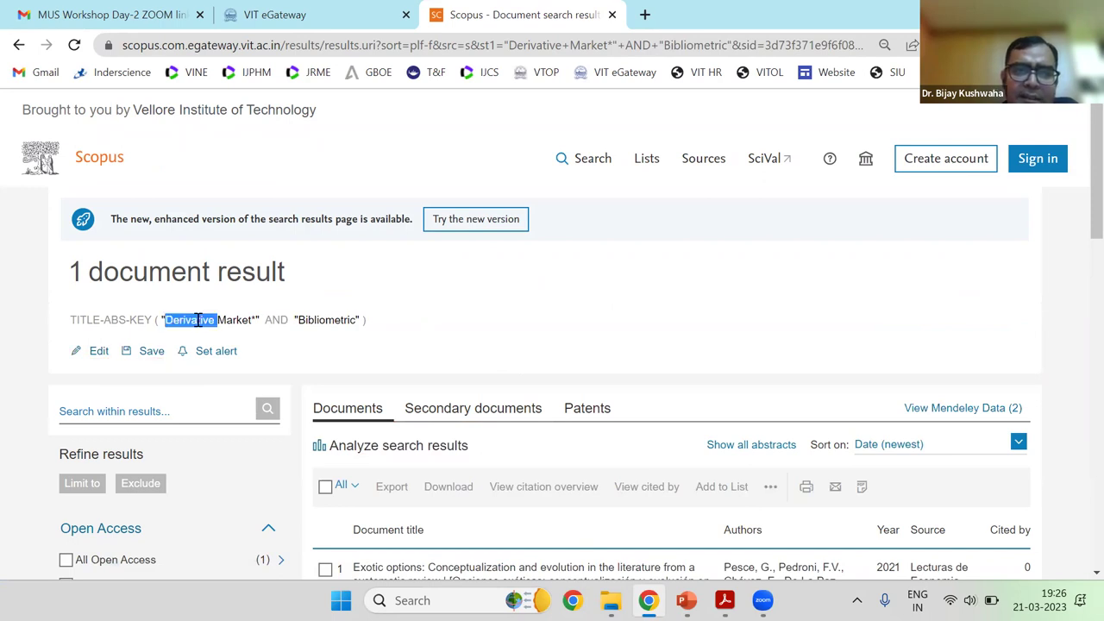
left_click(98, 353)
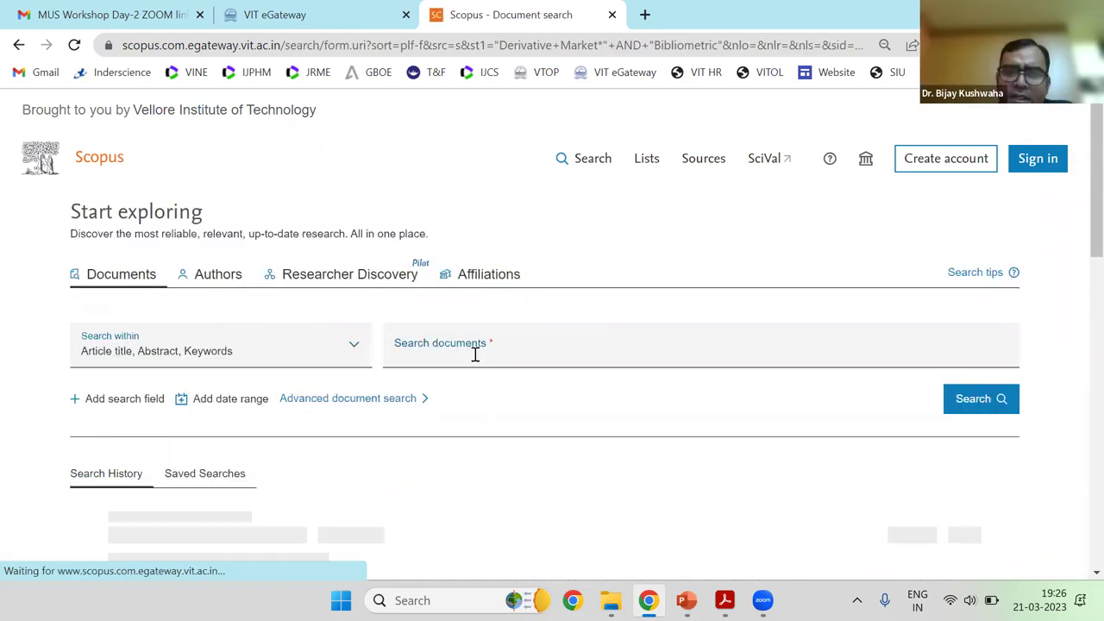
left_click(447, 349)
type("s Market*\" AND \"Bibliometric\"")
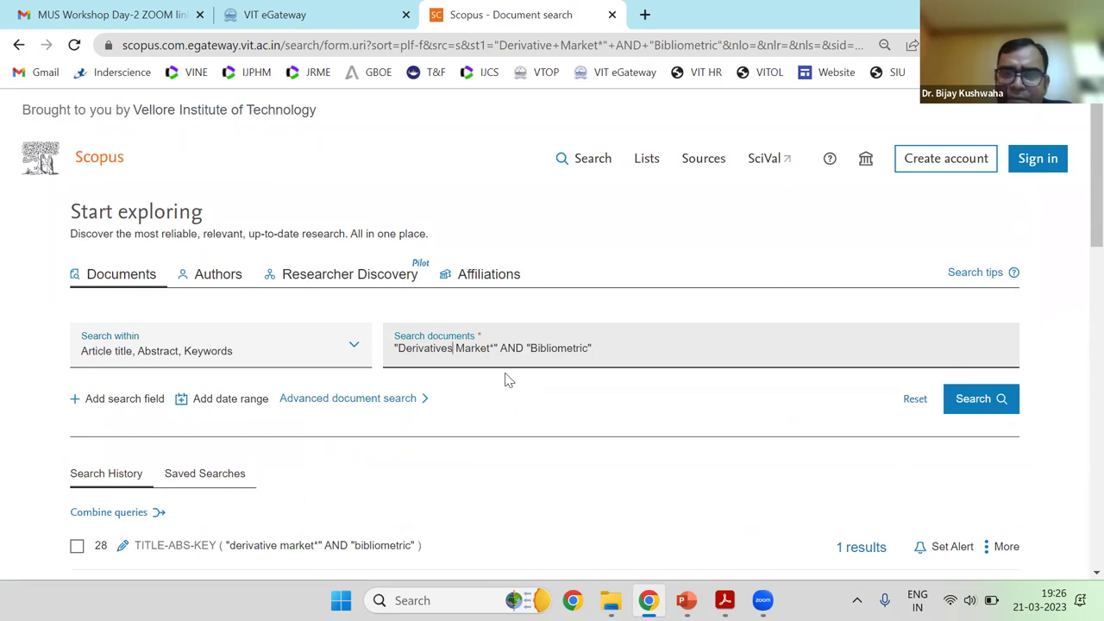
key("BackSpace")
type("*")
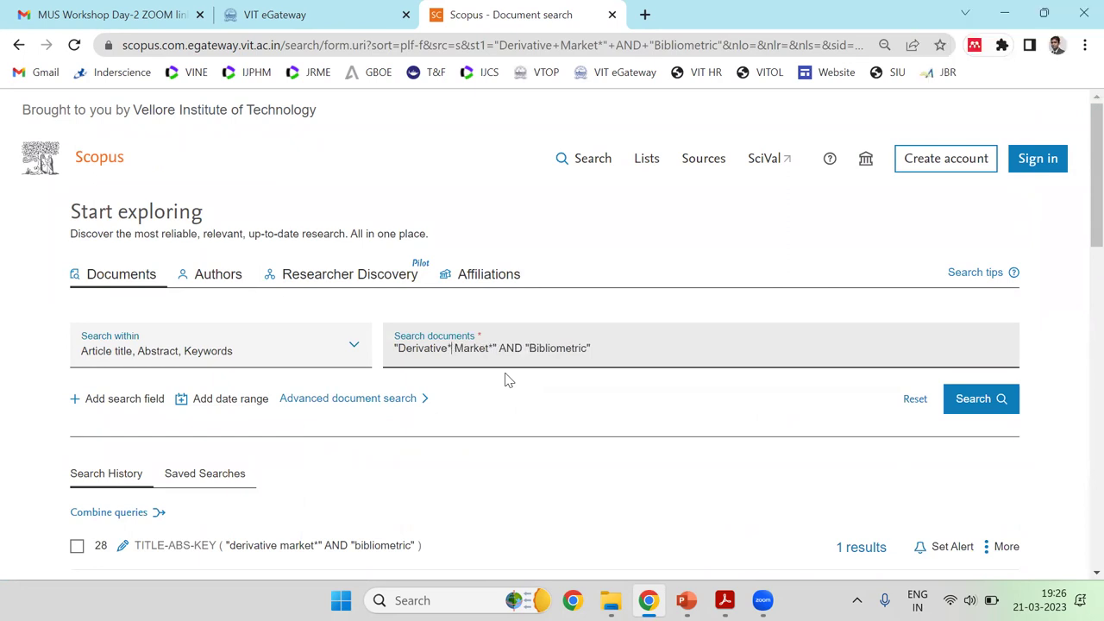
left_click(988, 398)
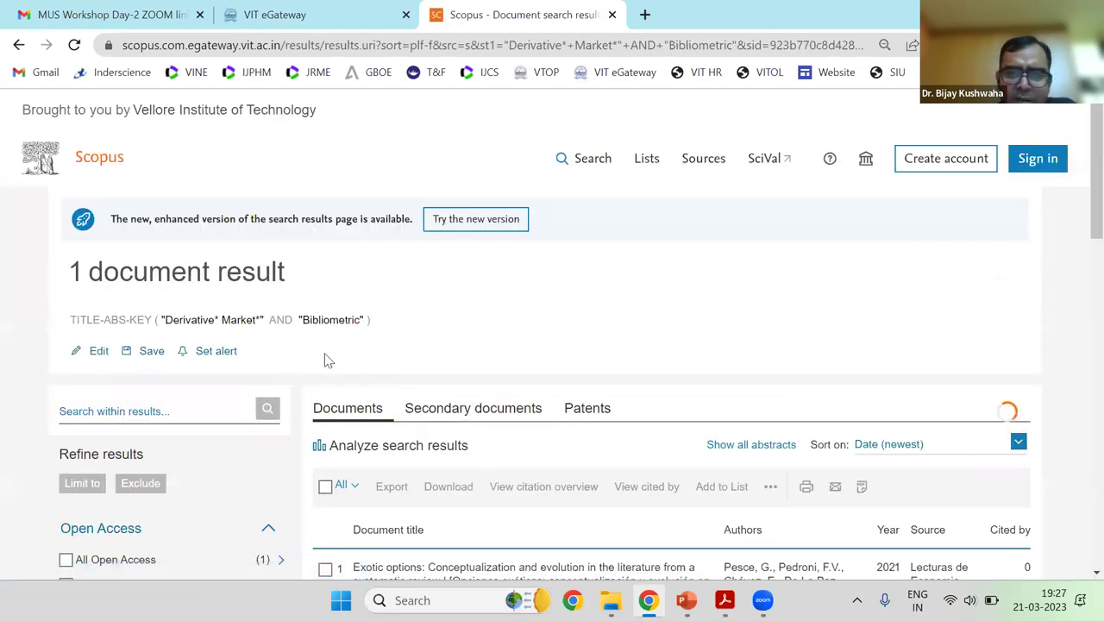
Open the exotic options article, examine its title, abstract and author keywords for the search terms, and return to the results
scroll(419, 414, "down", 2)
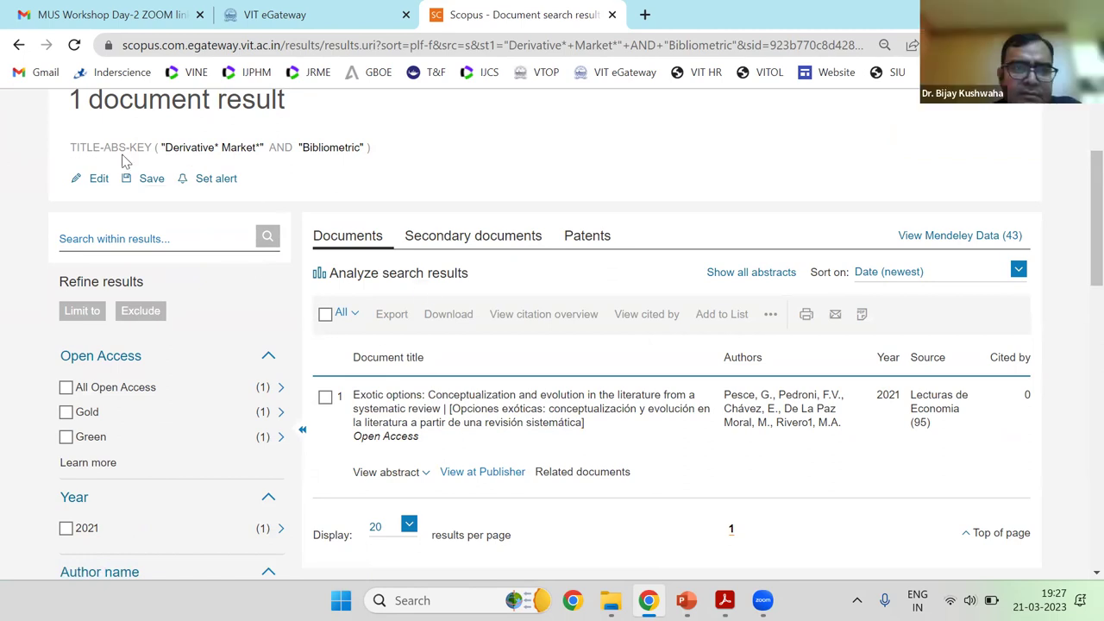
scroll(510, 289, "down", 1)
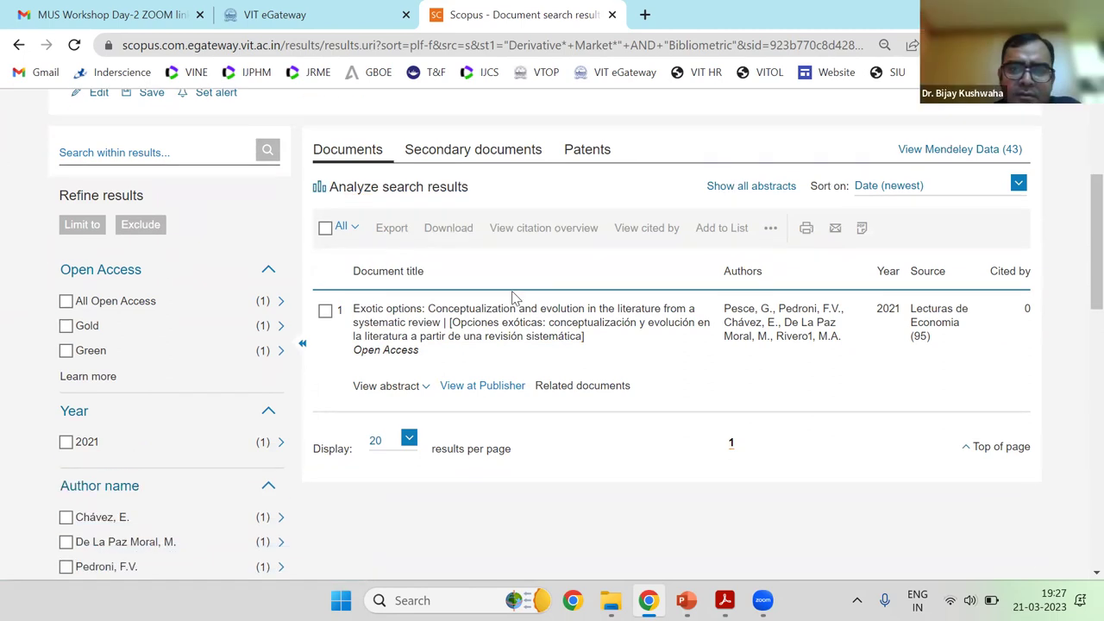
scroll(512, 294, "up", 1)
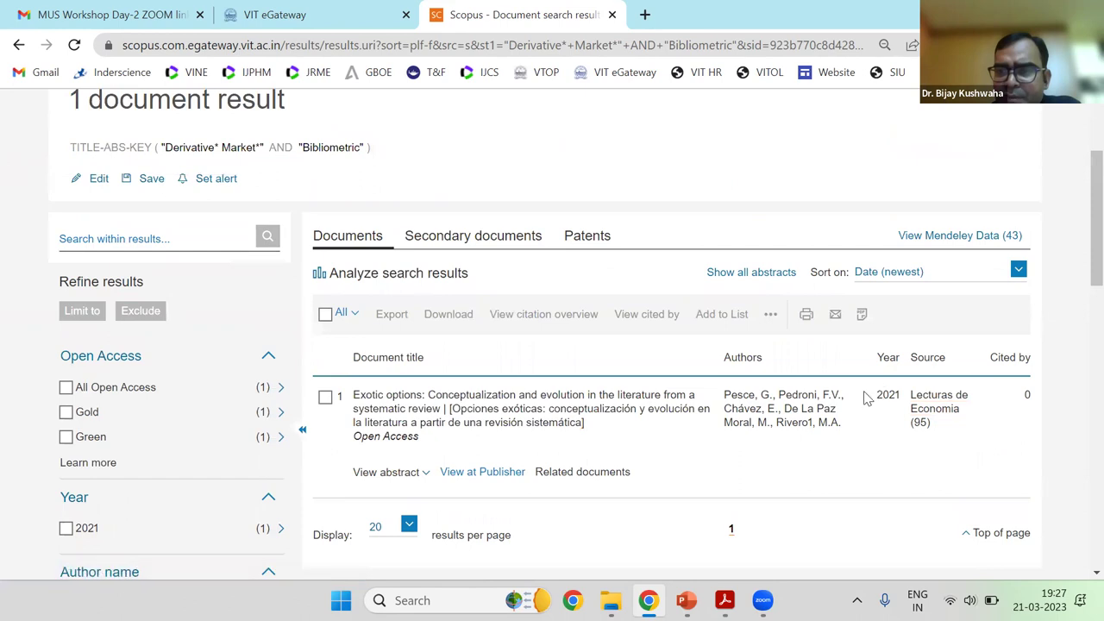
left_click(527, 409)
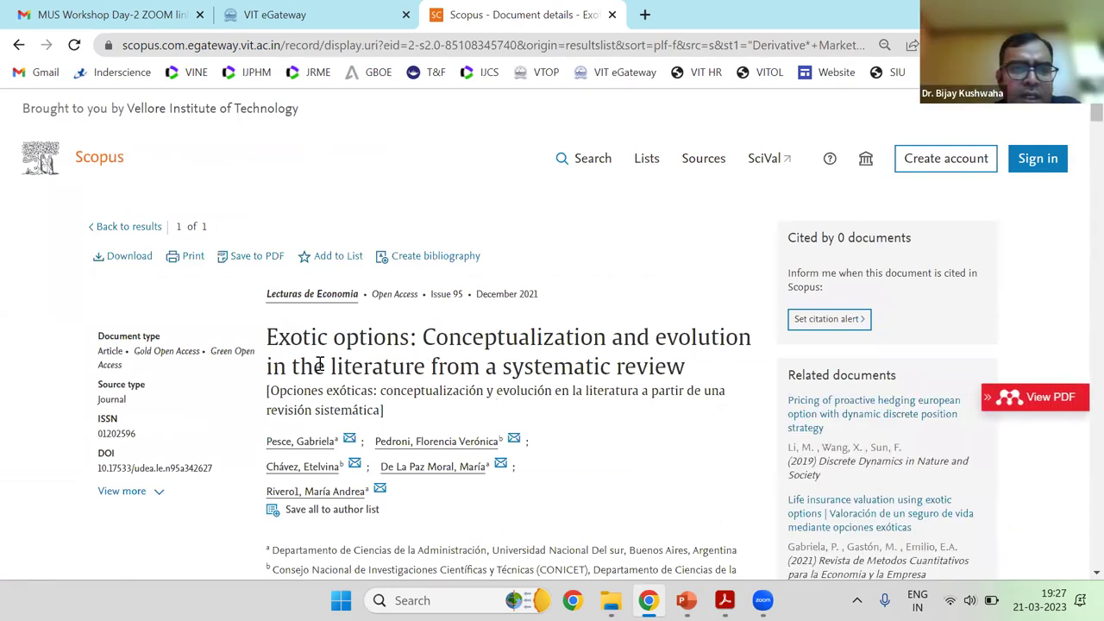
left_click_drag(273, 345, 429, 367)
scroll(569, 392, "down", 2)
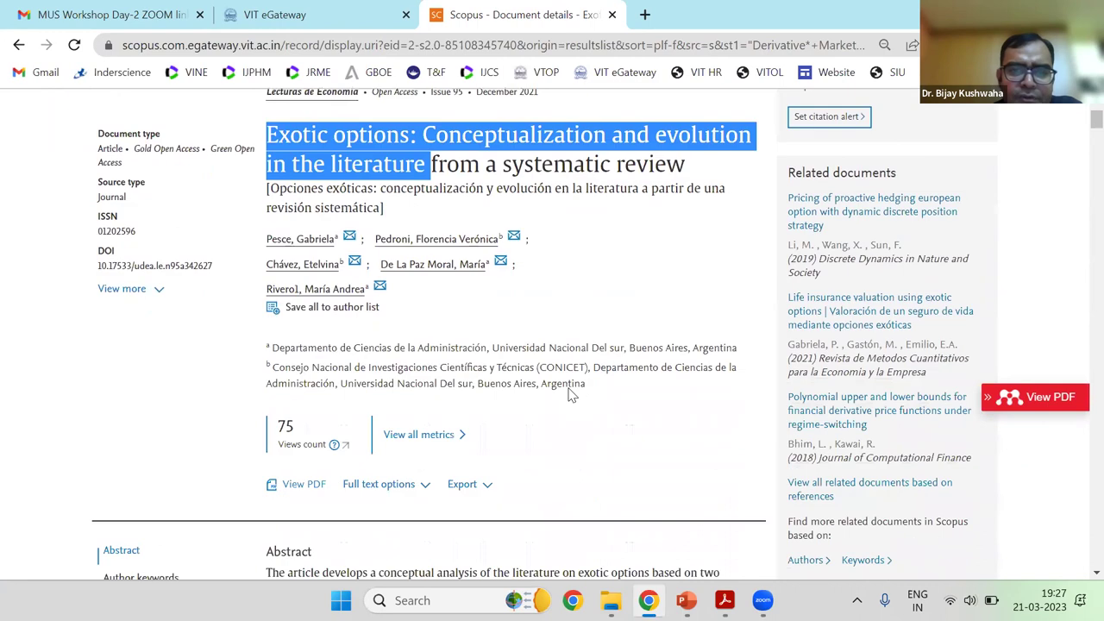
scroll(564, 405, "down", 5)
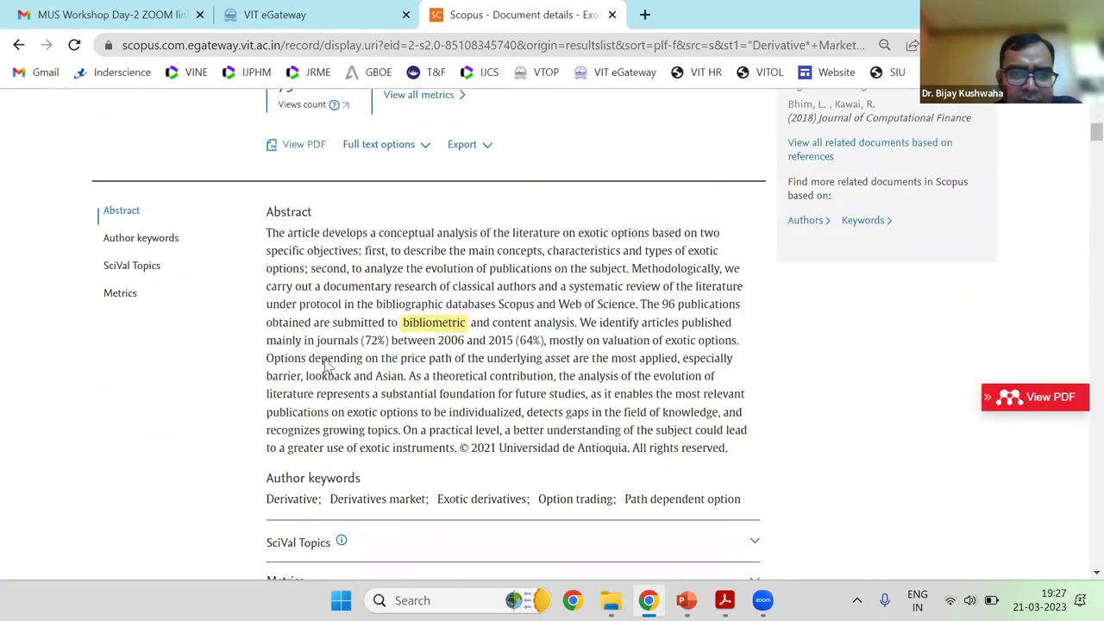
double_click(382, 350)
left_click_drag(382, 350, 426, 353)
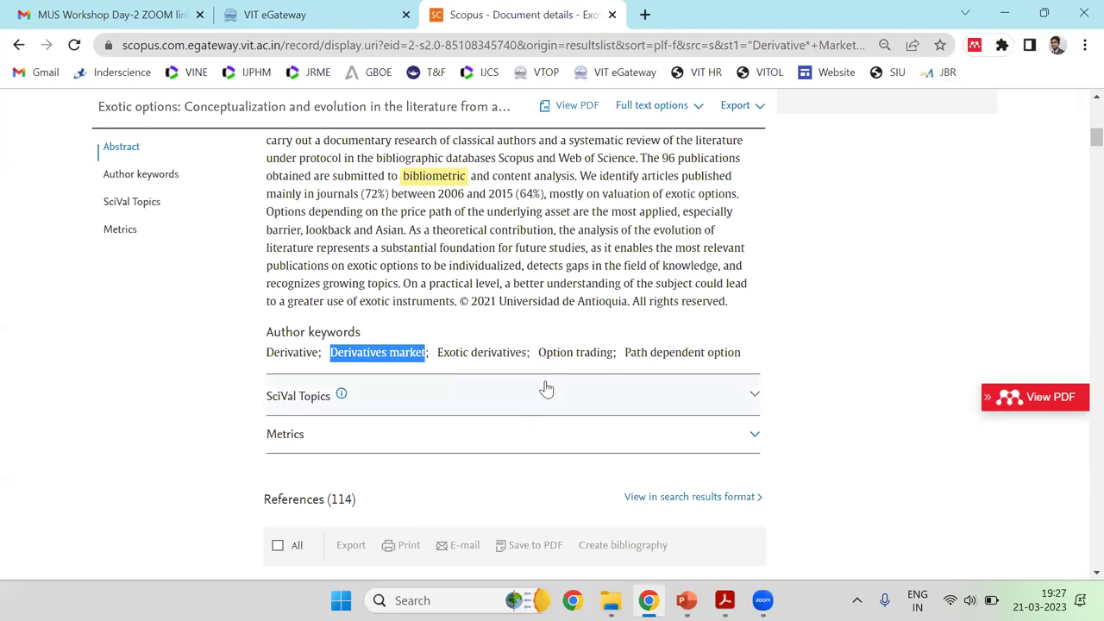
scroll(545, 386, "up", 4)
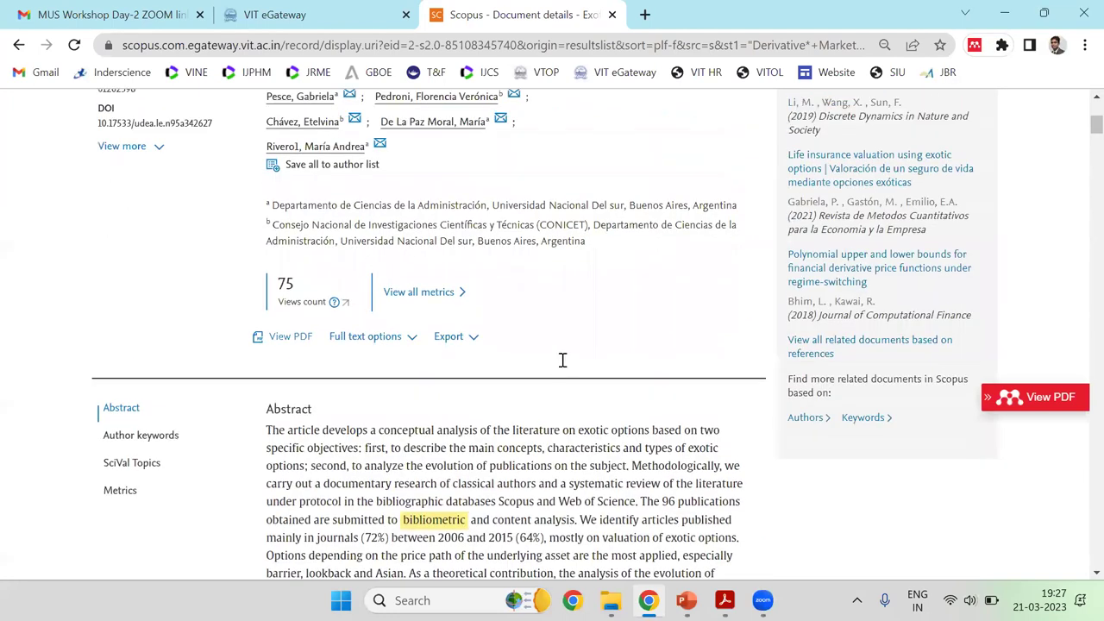
scroll(226, 288, "up", 2)
scroll(155, 230, "up", 2)
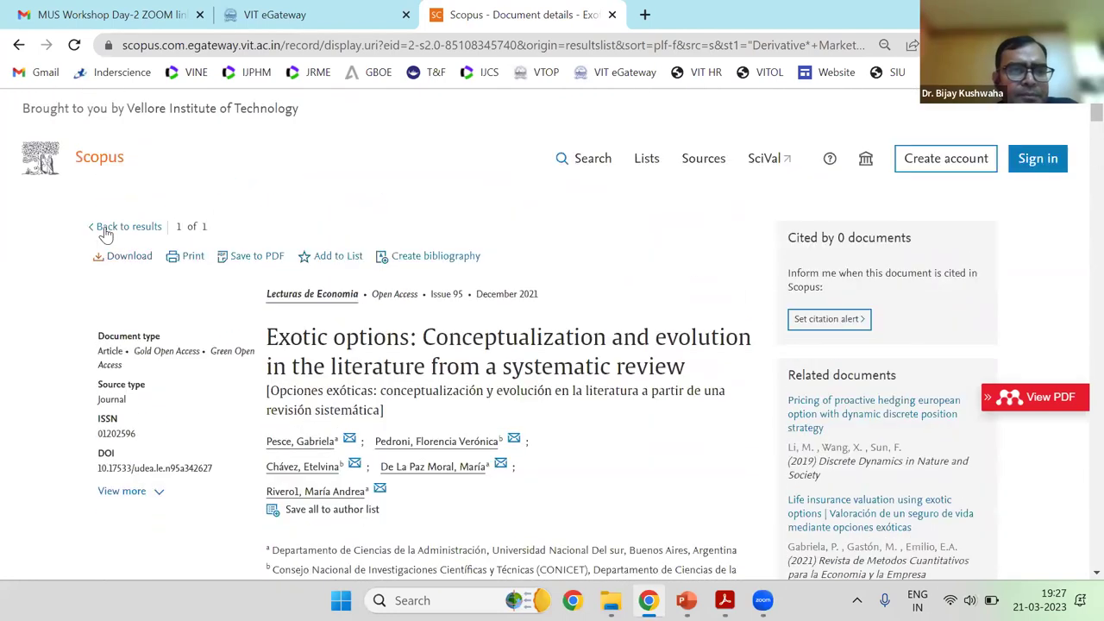
left_click(107, 228)
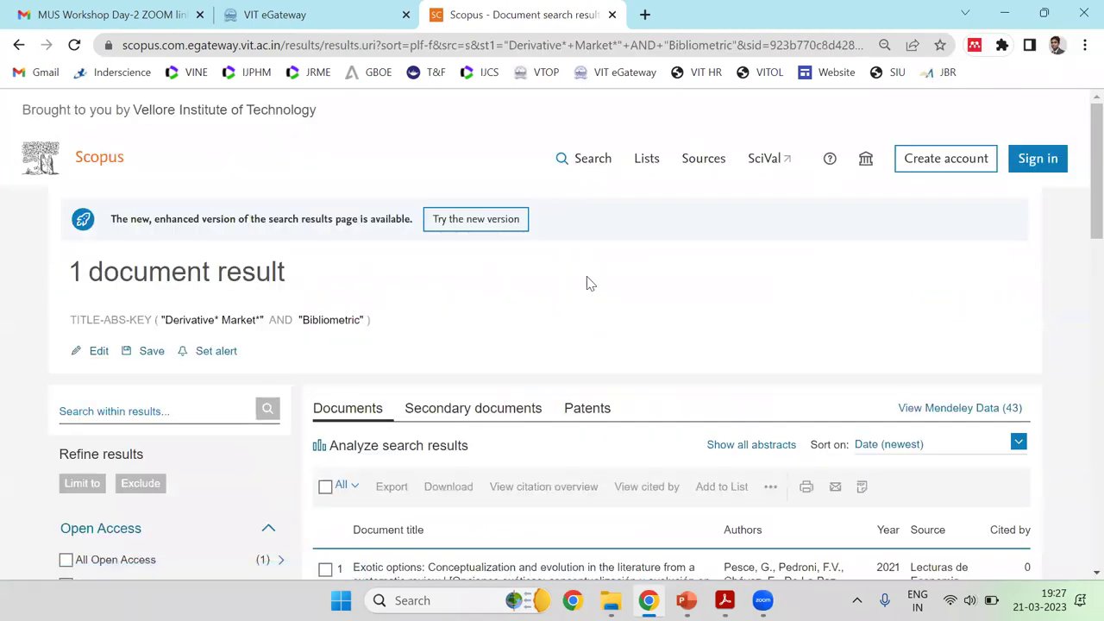
Reopen the exotic options article, expand its publication details, and copy its DOI
scroll(586, 281, "down", 2)
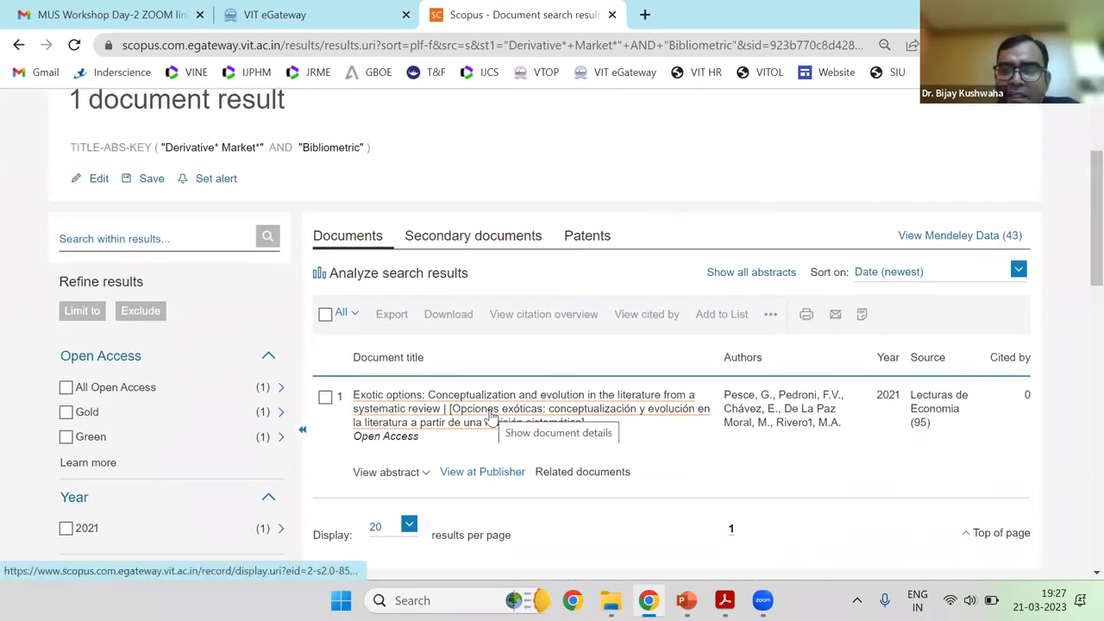
left_click(490, 416)
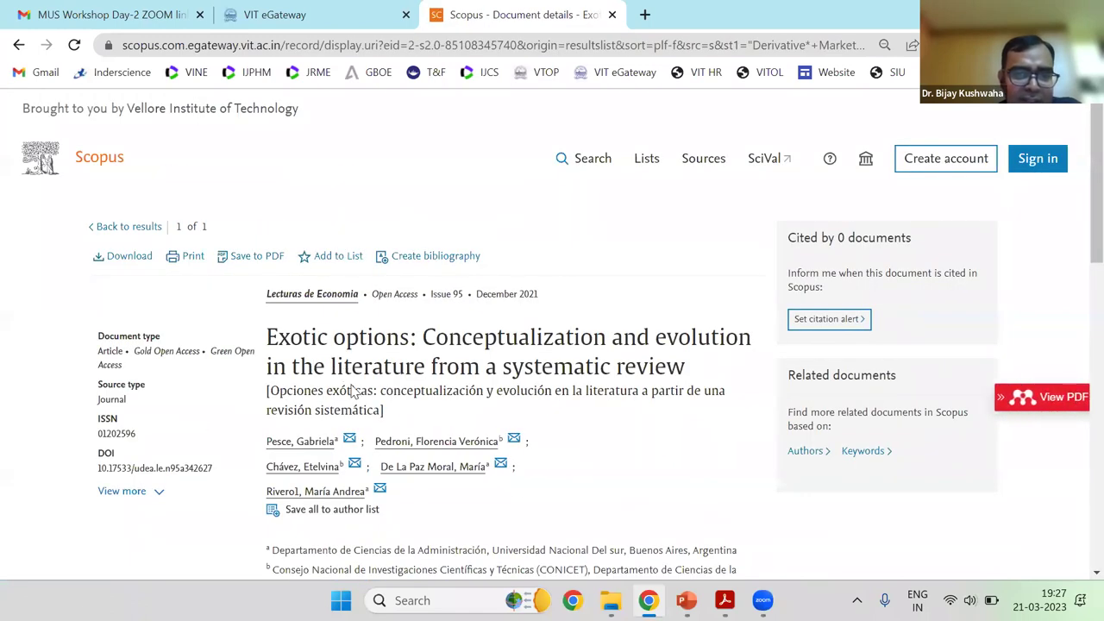
scroll(285, 380, "down", 2)
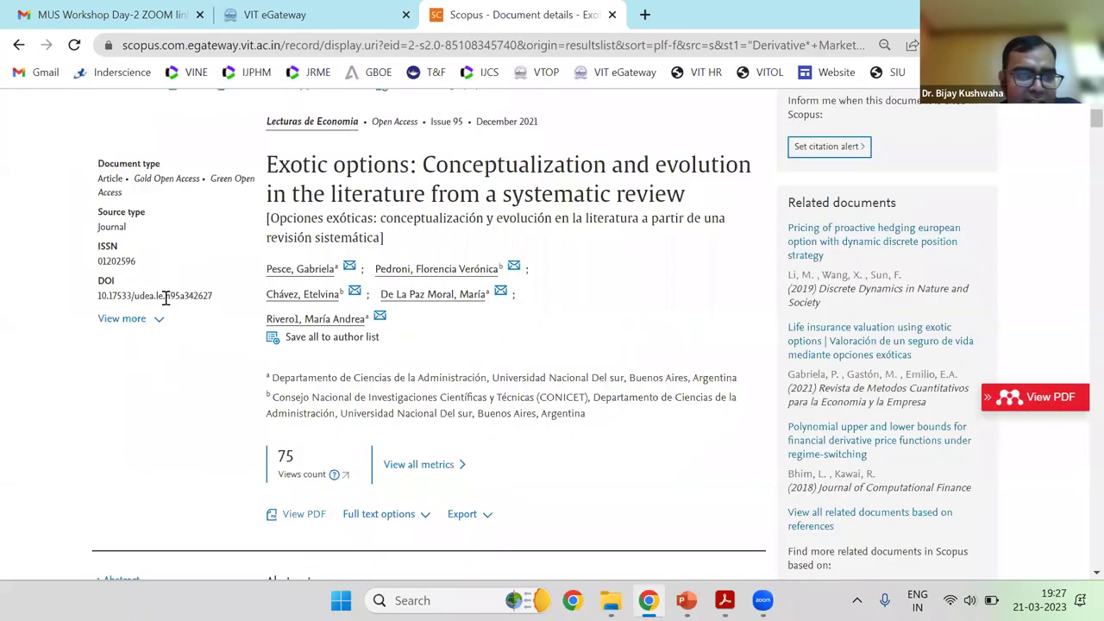
left_click(148, 320)
triple_click(151, 295)
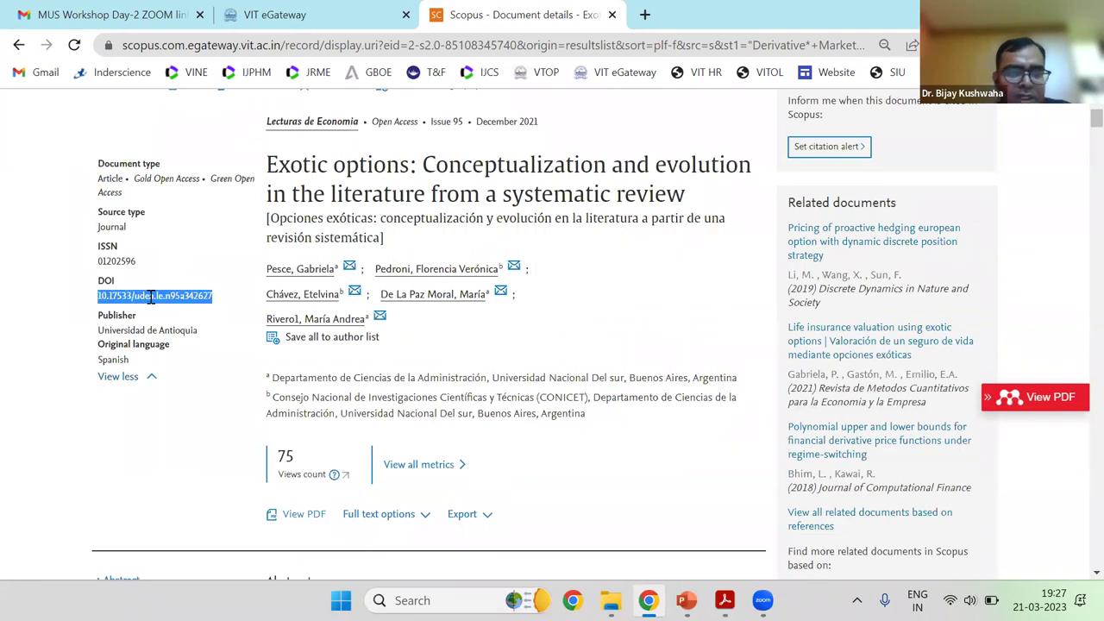
key("ctrl+c")
Search Google for the DOI 10.17533/udea.le.n95a342627 in a new tab, and briefly check the article's RePEc page
left_click(645, 13)
key("ctrl+v")
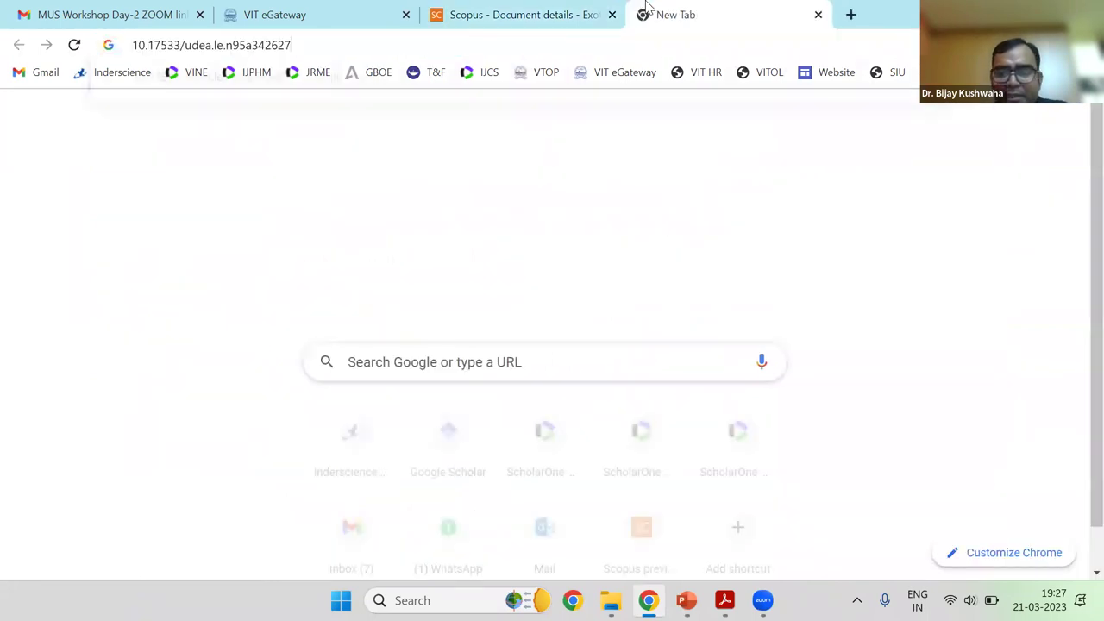
key("Return")
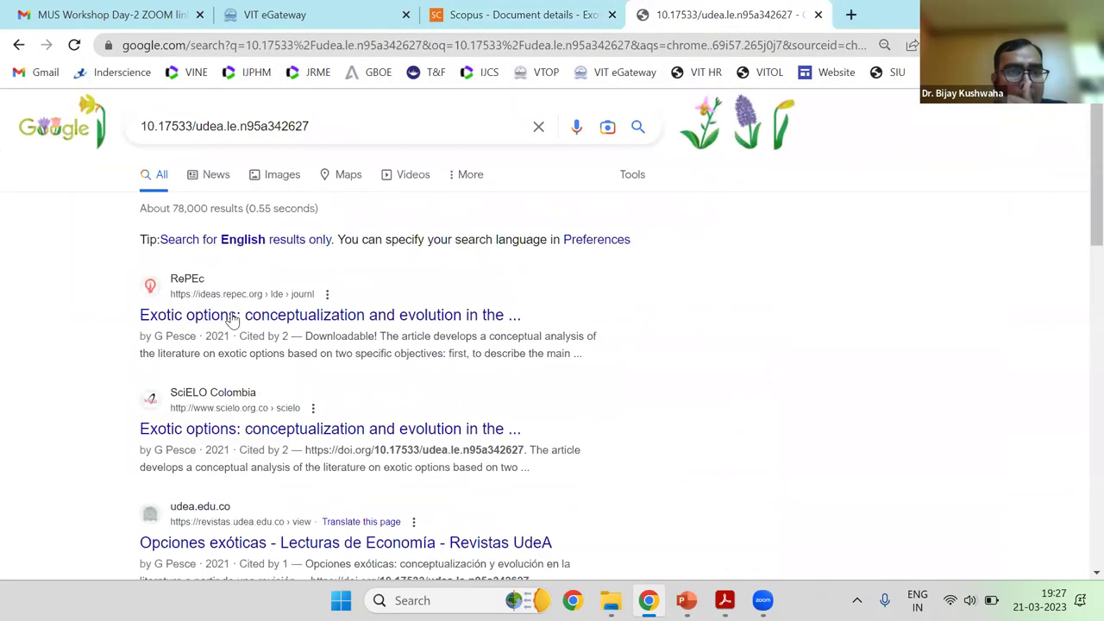
left_click(250, 318)
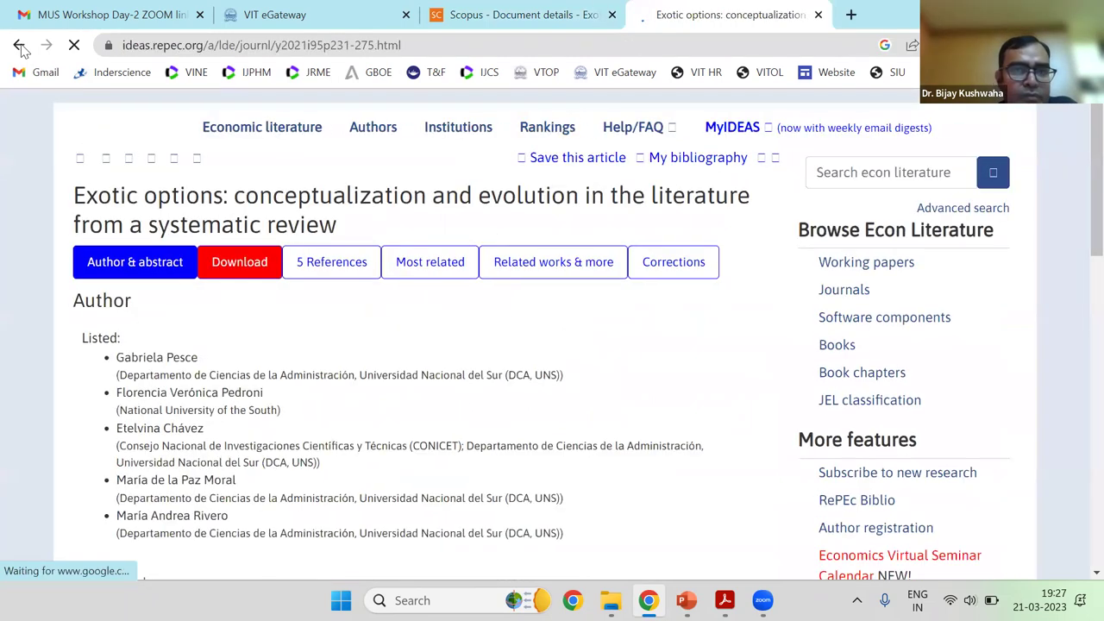
key("alt+Left")
Download the article's full-text PDF from its ResearchGate page and open the file
scroll(227, 388, "down", 10)
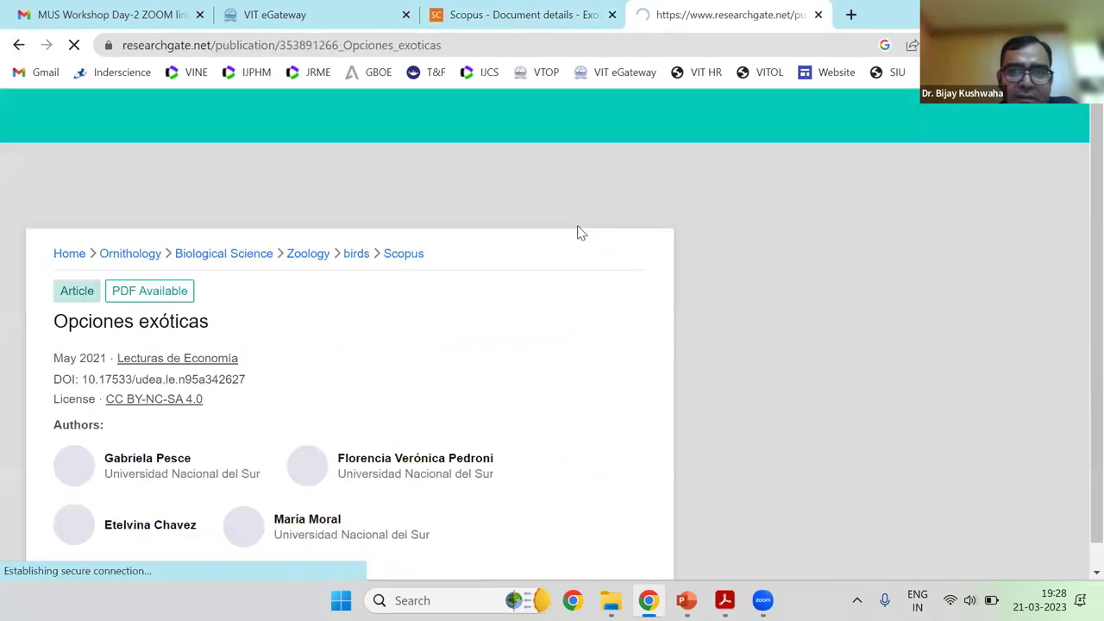
left_click(500, 345)
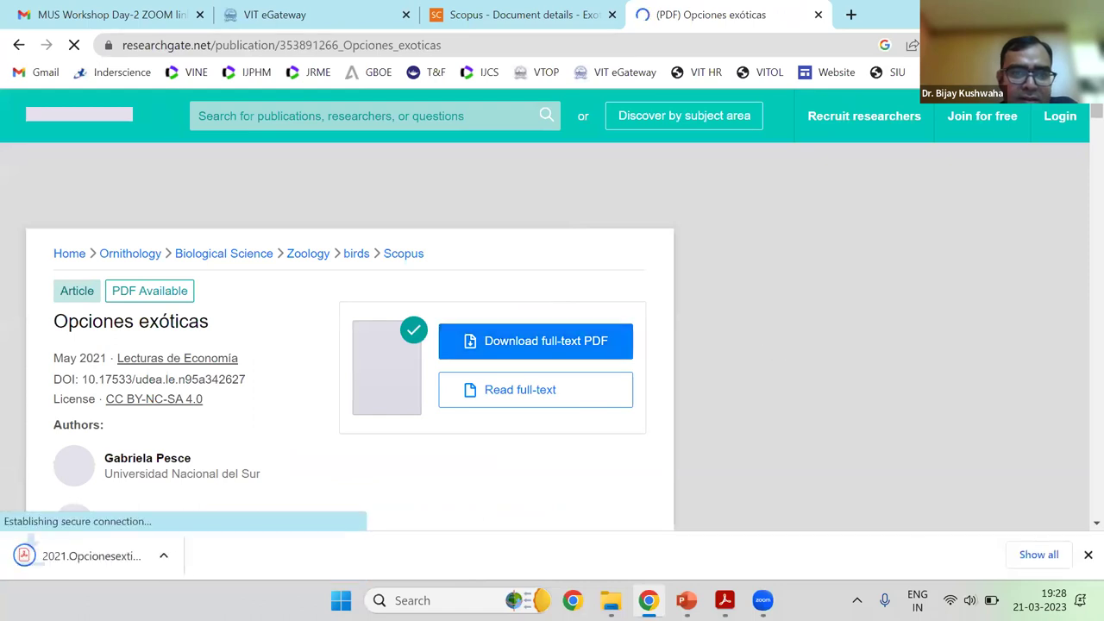
left_click(100, 552)
Examine the title, abstract and keywords on page 2 of the PDF to check the article's language
scroll(414, 380, "down", 10)
scroll(414, 390, "down", 8)
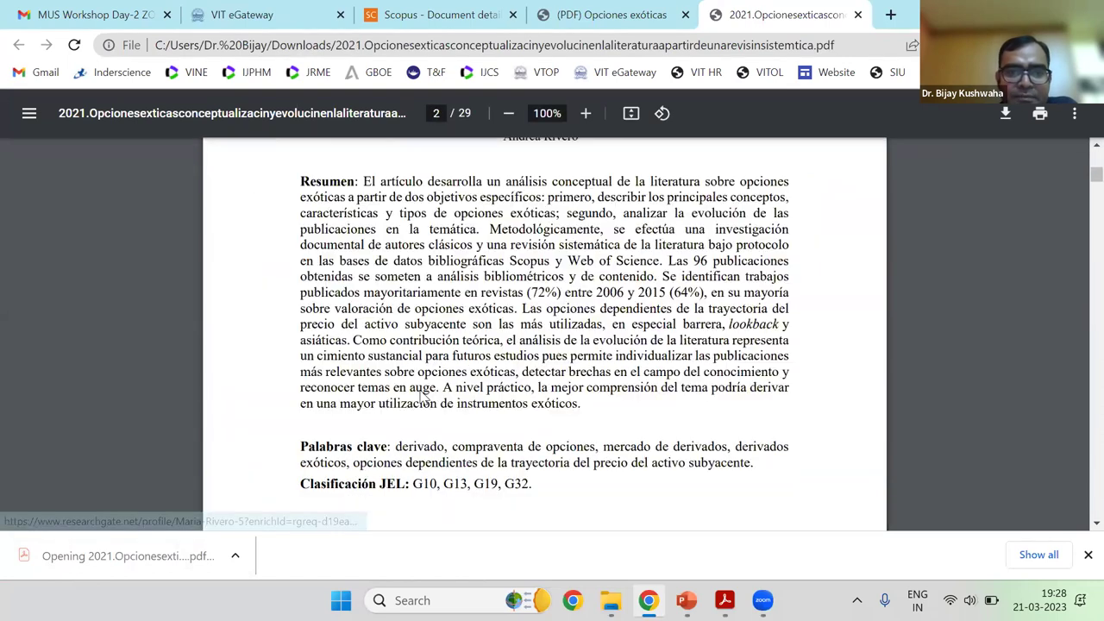
scroll(427, 390, "up", 5)
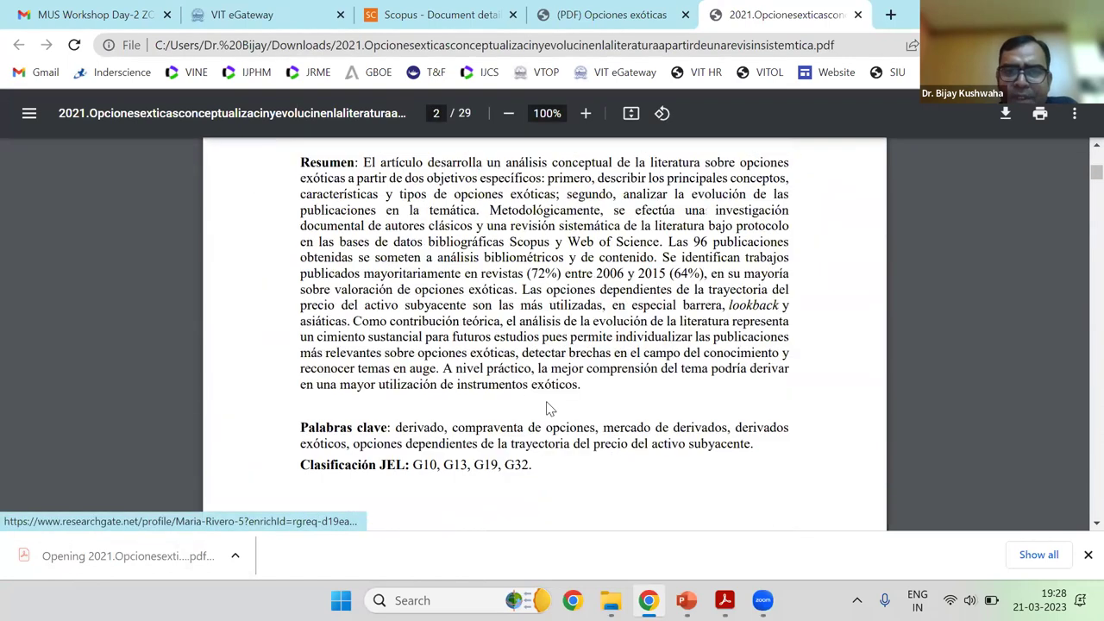
scroll(483, 345, "down", 8)
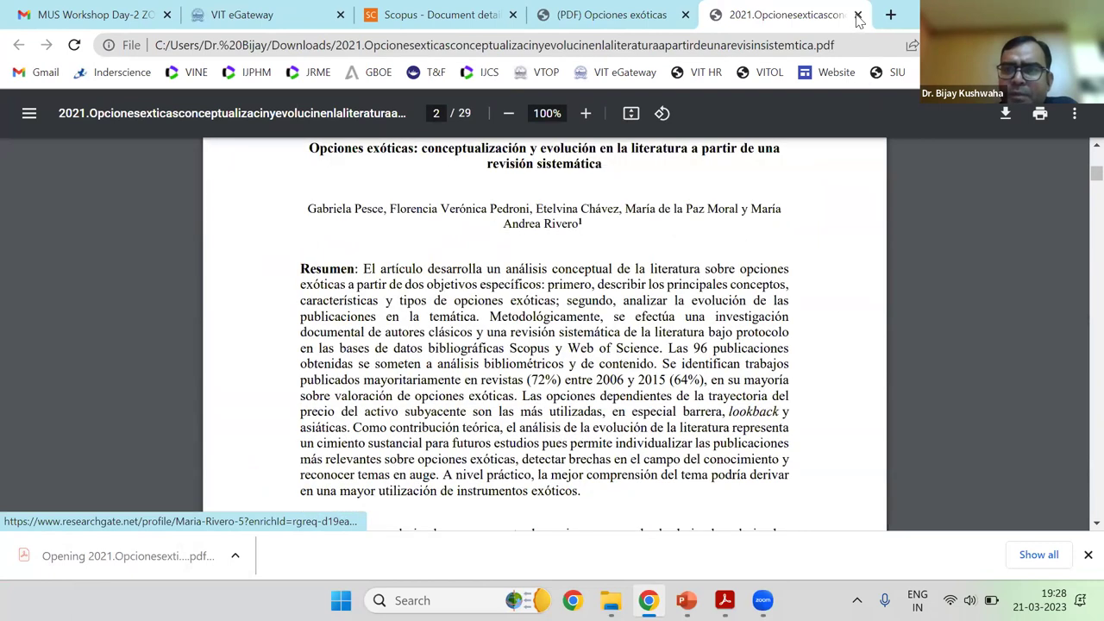
scroll(517, 362, "up", 7)
scroll(595, 384, "down", 2)
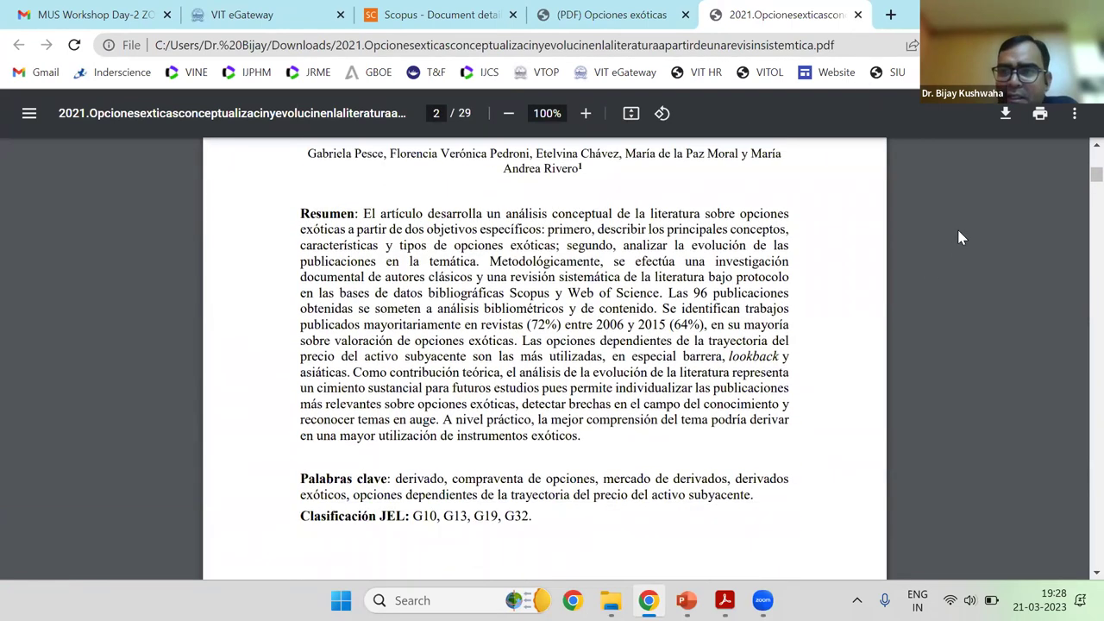
Close the PDF and ResearchGate pages, and highlight the bracketed Spanish title on the article's Scopus record
key("ctrl+w")
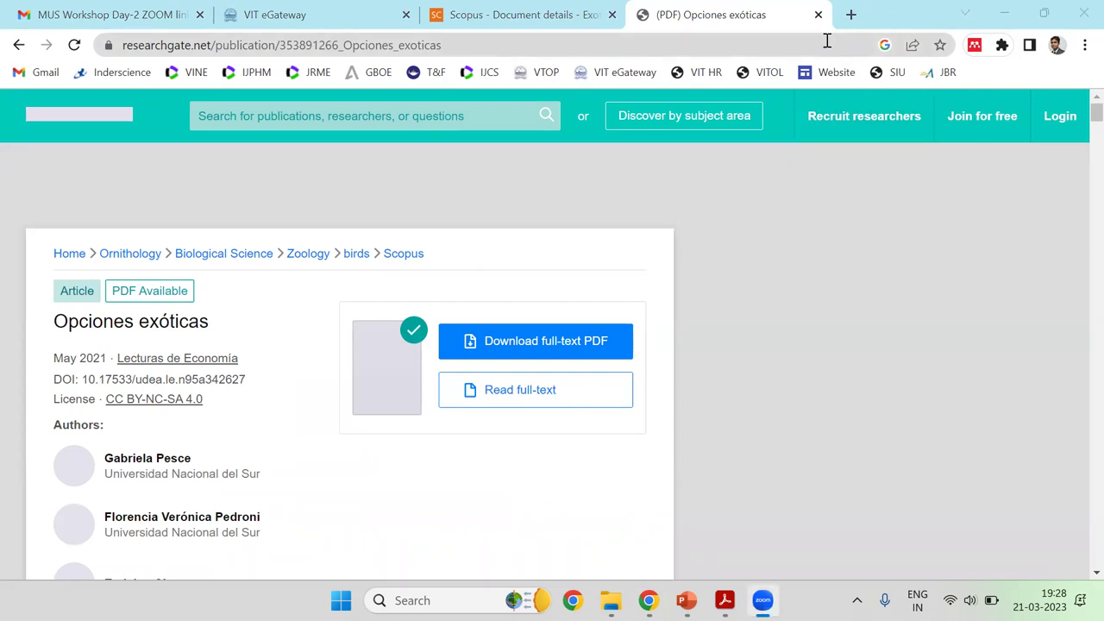
left_click(741, 29)
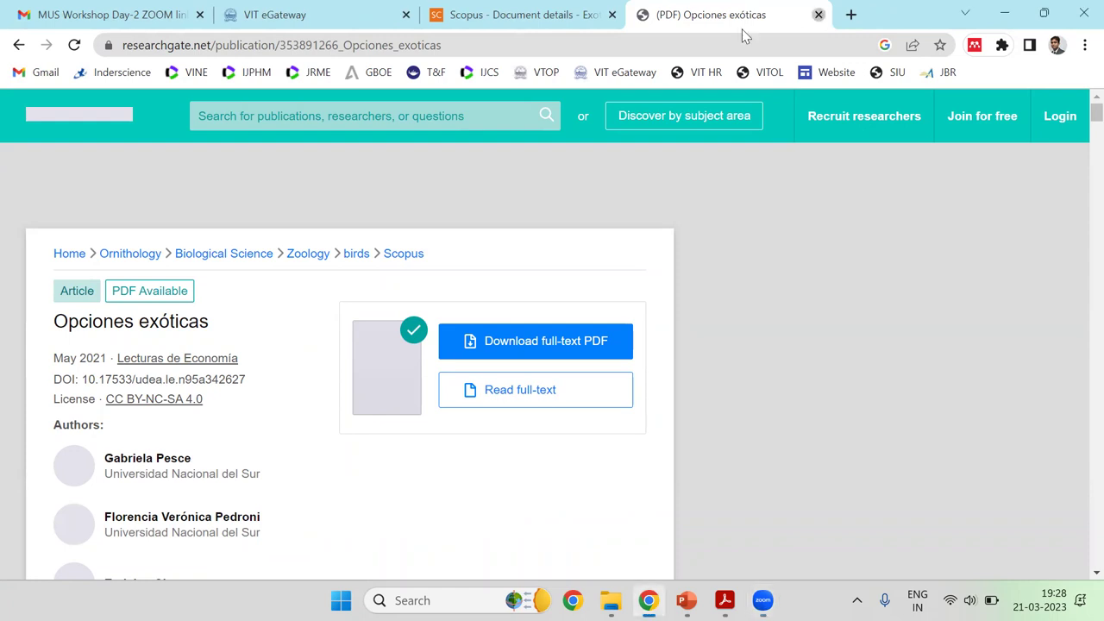
left_click(818, 15)
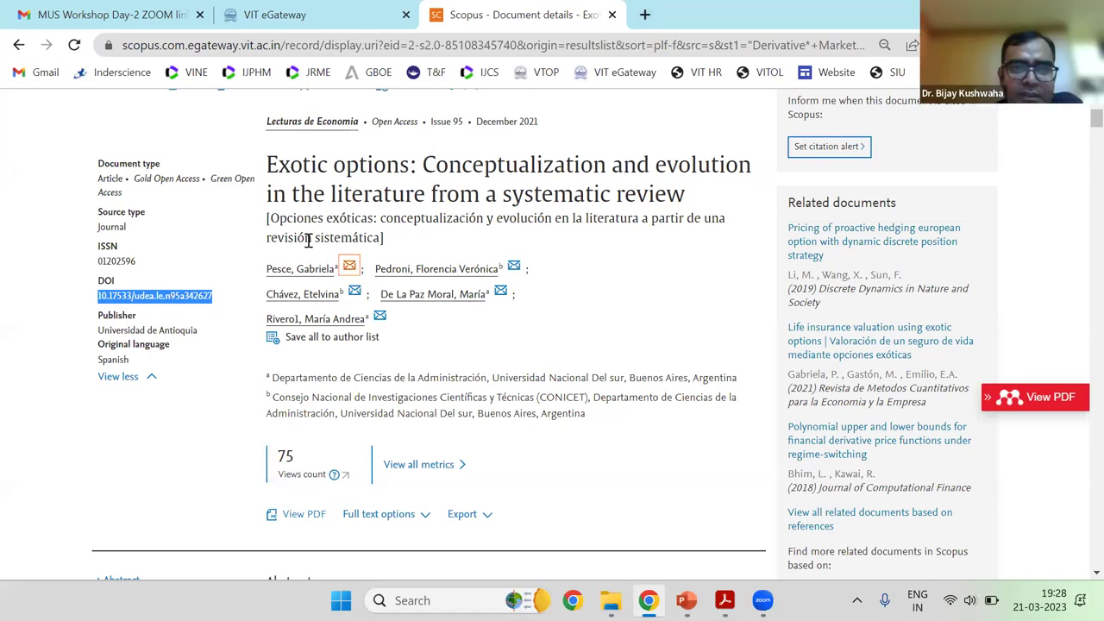
left_click_drag(268, 217, 377, 239)
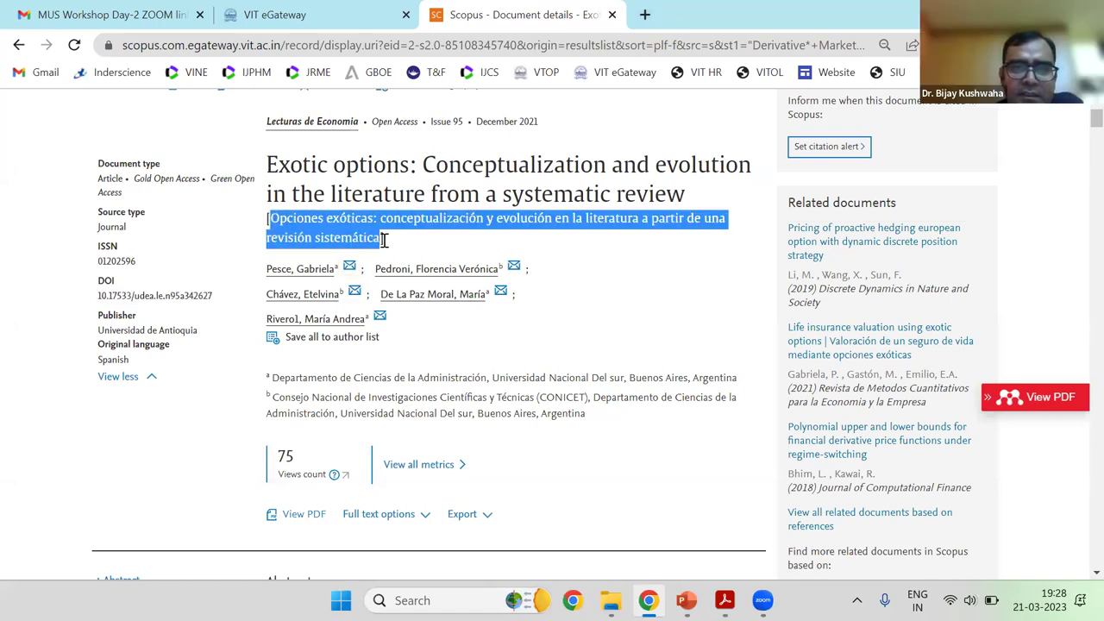
Reopen the article's PDF from the Downloads folder, check the title and abstract on page 2, and close the file
key("alt+Tab")
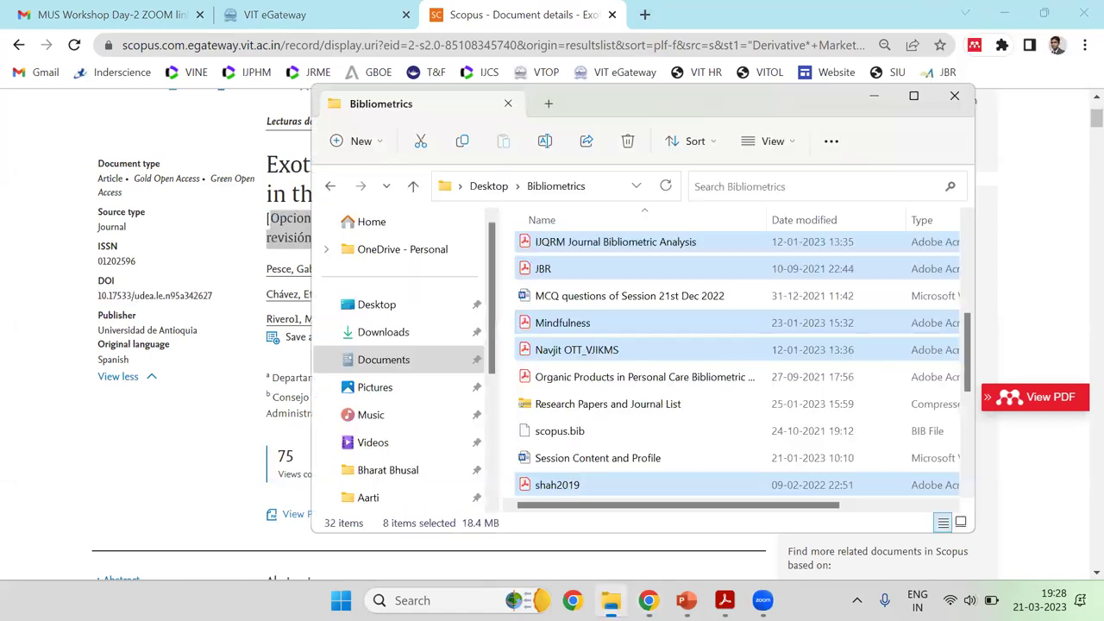
left_click(390, 333)
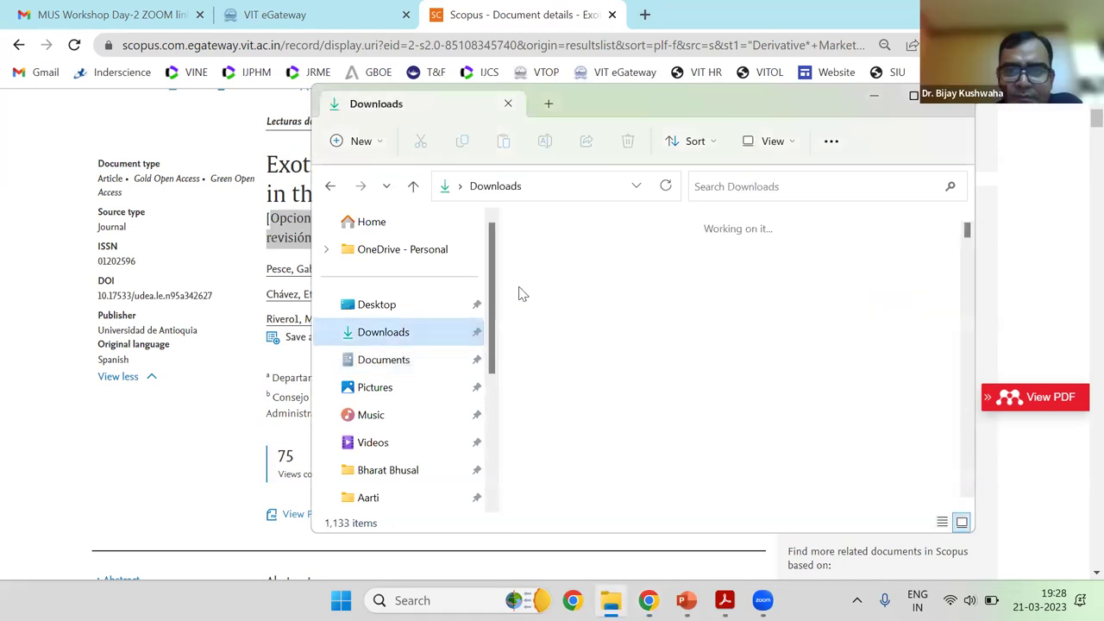
double_click(575, 307)
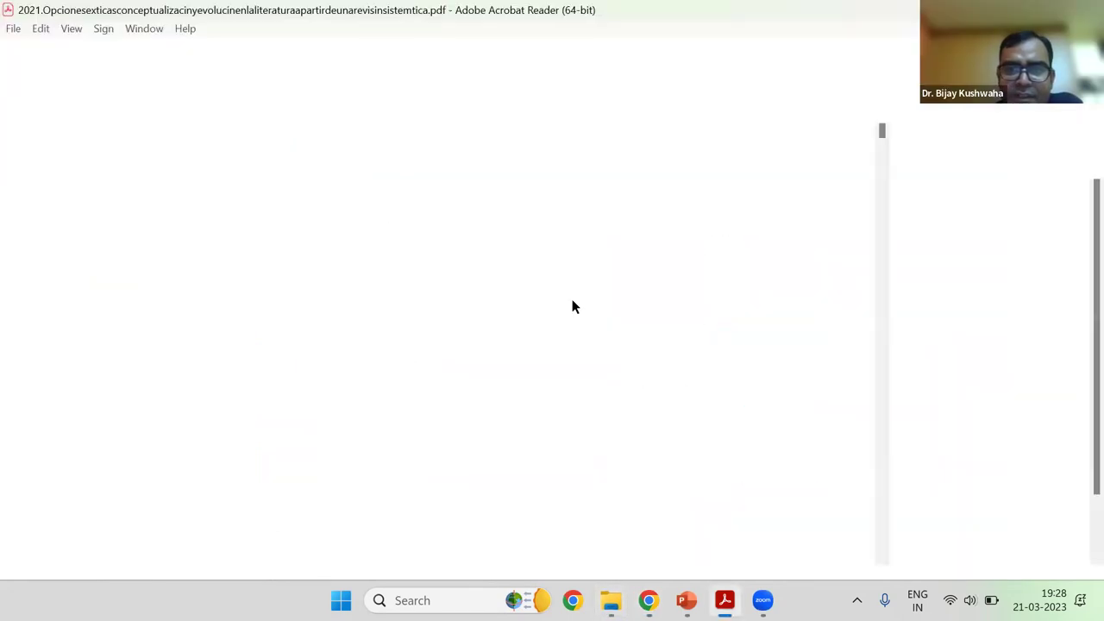
scroll(575, 336, "down", 4)
scroll(575, 343, "down", 6)
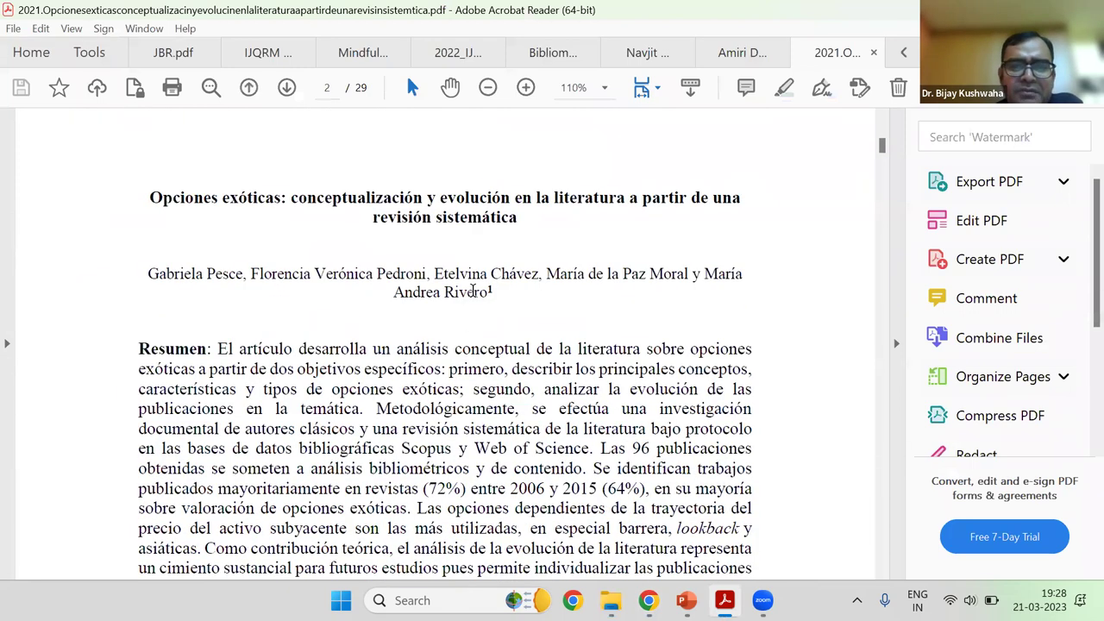
scroll(472, 291, "down", 2)
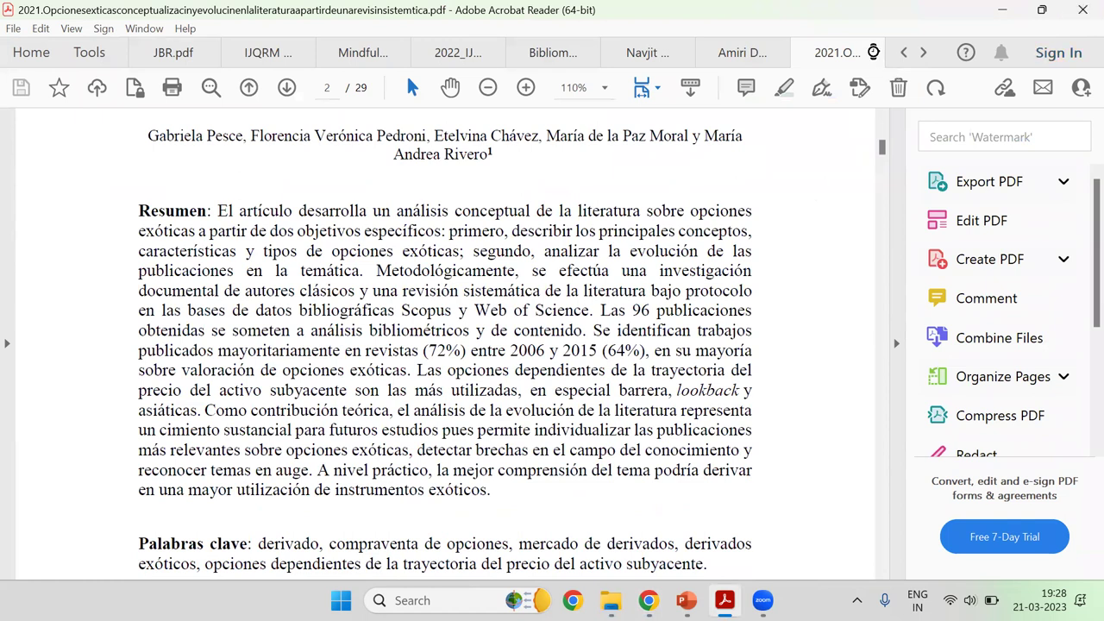
left_click(873, 53)
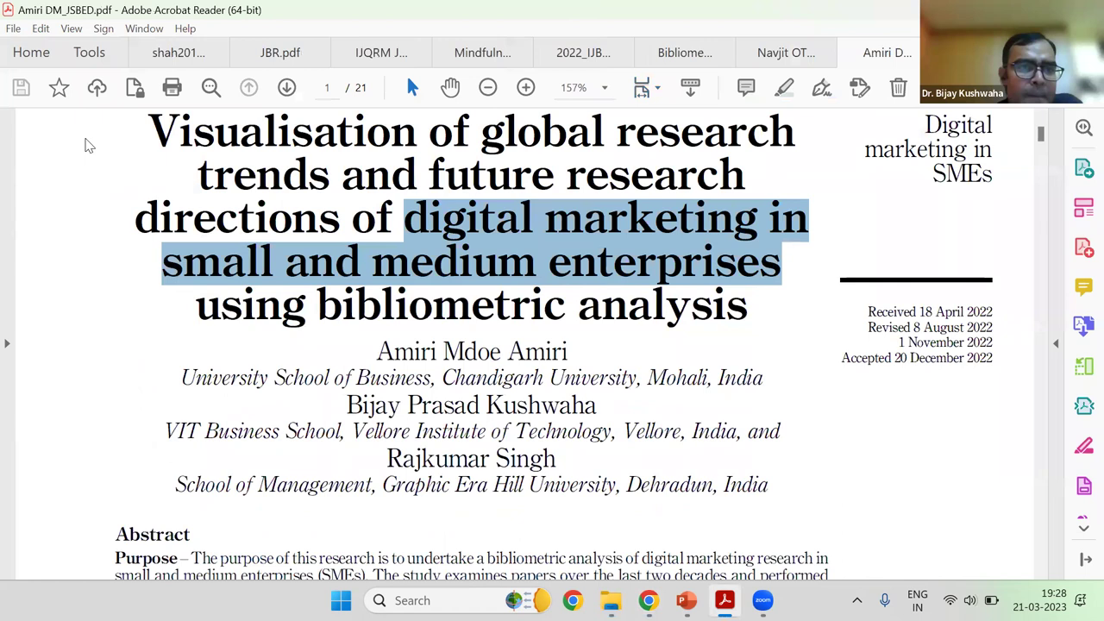
Return to the Scopus search, remove AND "Bibliometric" from the query, search for "Derivative* Market*" alone, and highlight the document count
key("alt+Tab")
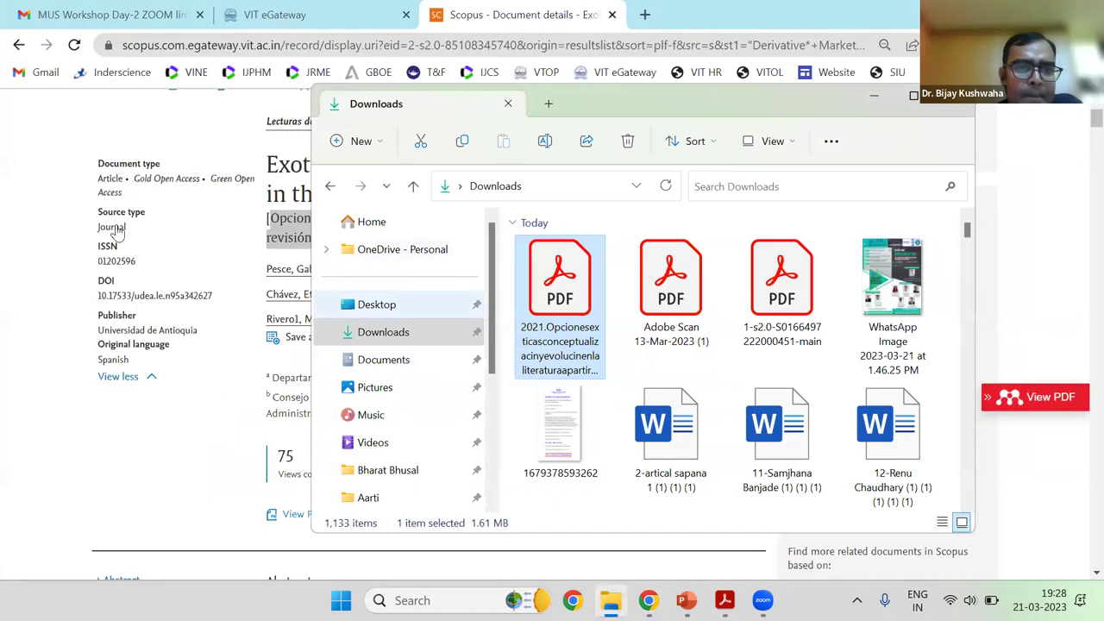
left_click(112, 228)
scroll(112, 229, "up", 3)
left_click(116, 226)
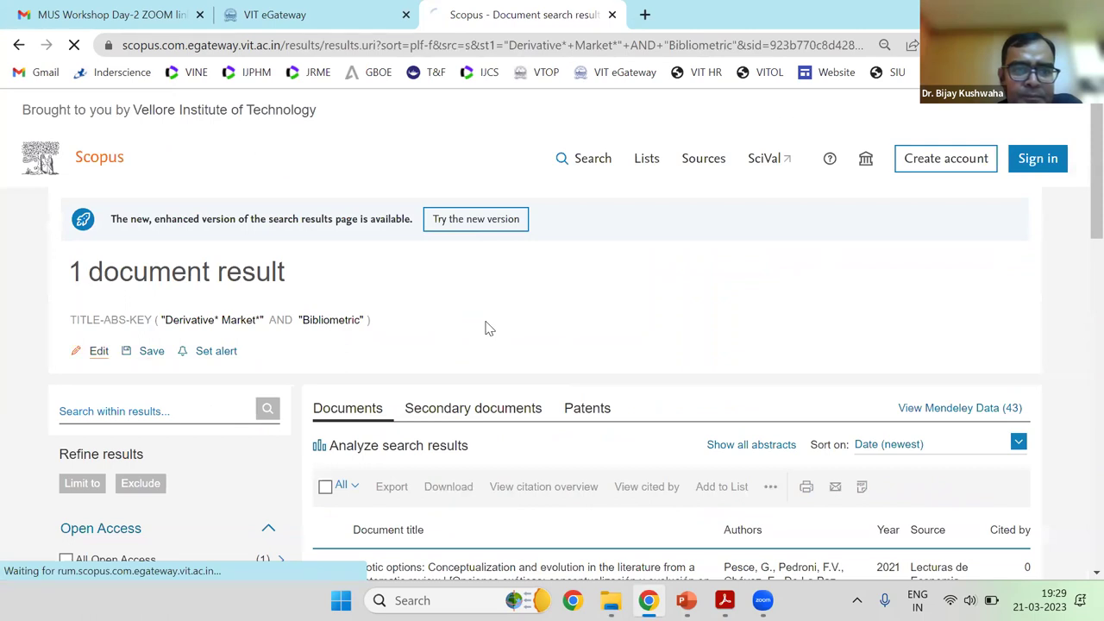
left_click_drag(581, 349, 630, 335)
key("BackSpace")
left_click(965, 417)
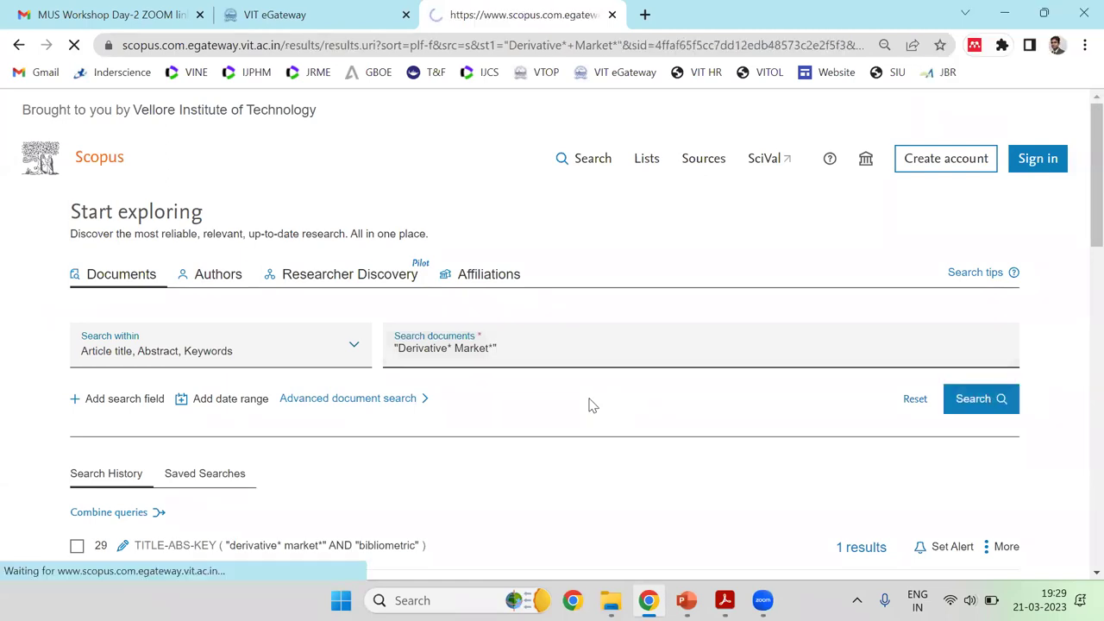
left_click_drag(69, 272, 134, 270)
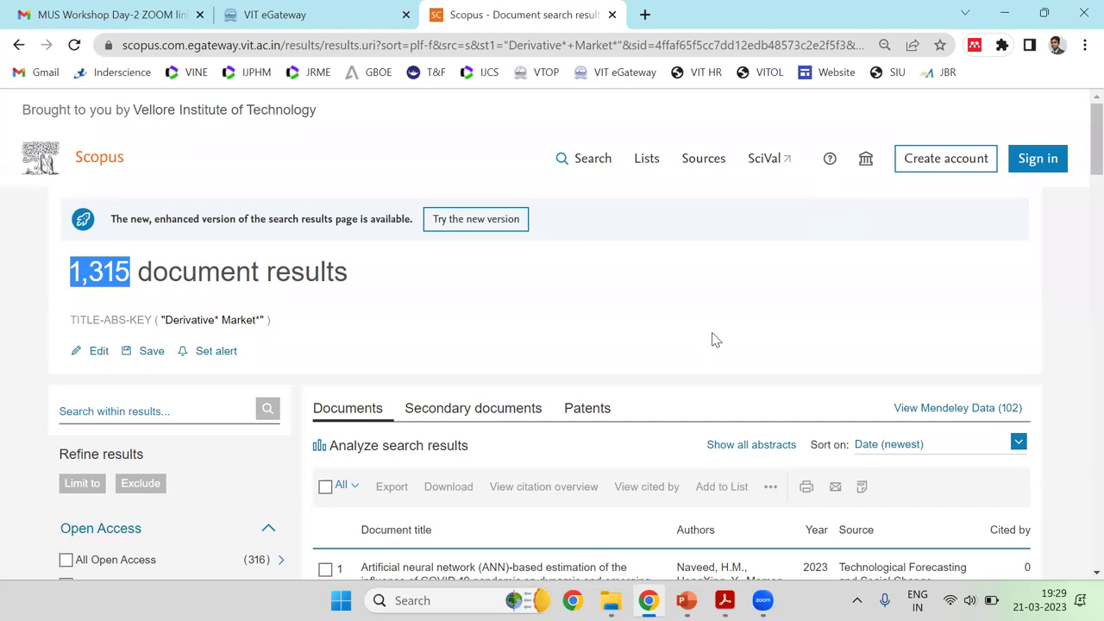
left_click(662, 299)
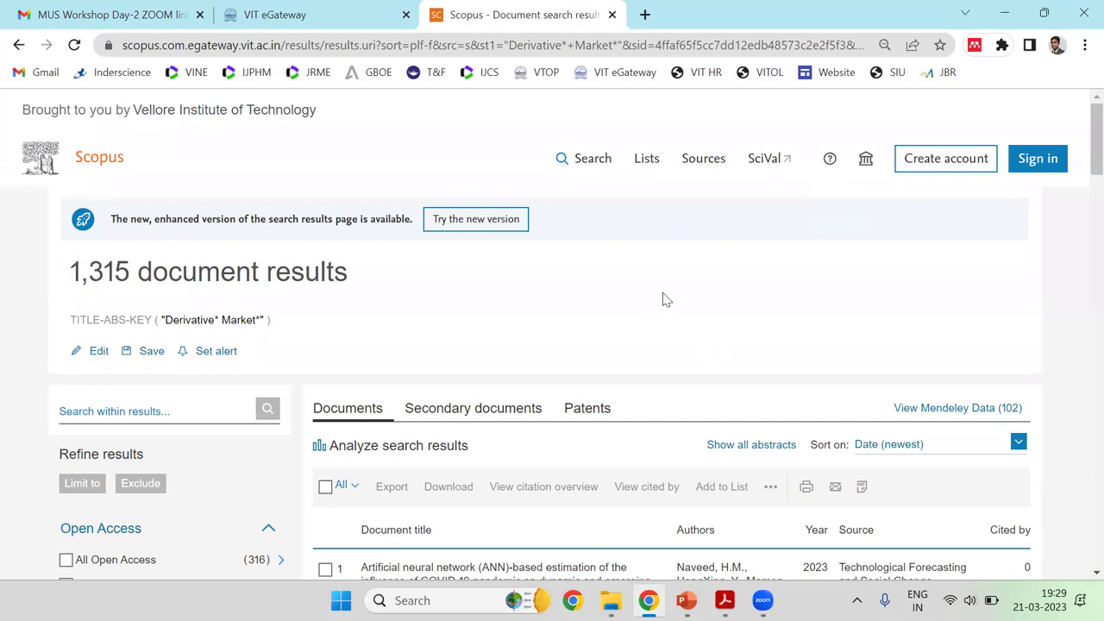
Open the "Derivative* Market*" query in Scopus advanced document search and select the whole query string
left_click(95, 351)
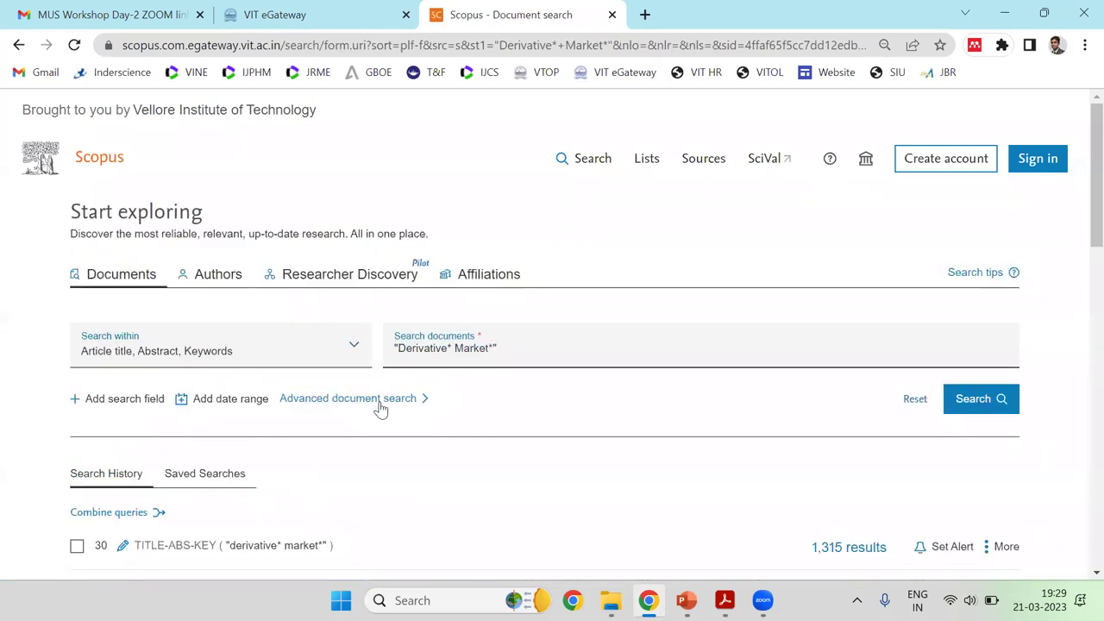
left_click(380, 409)
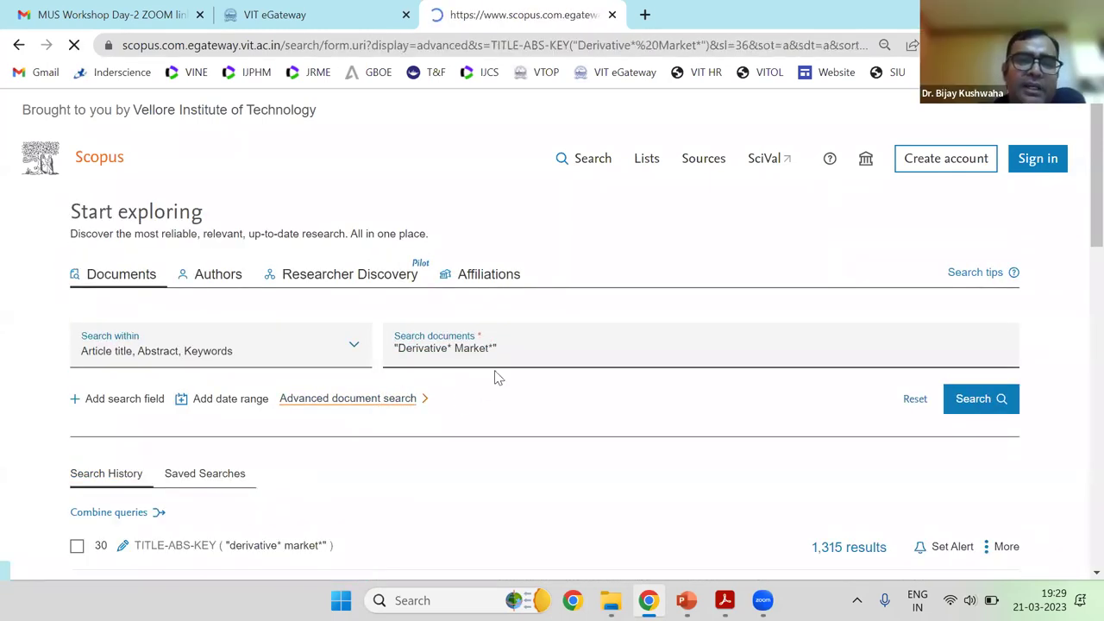
left_click(140, 374)
left_click_drag(135, 374, 304, 369)
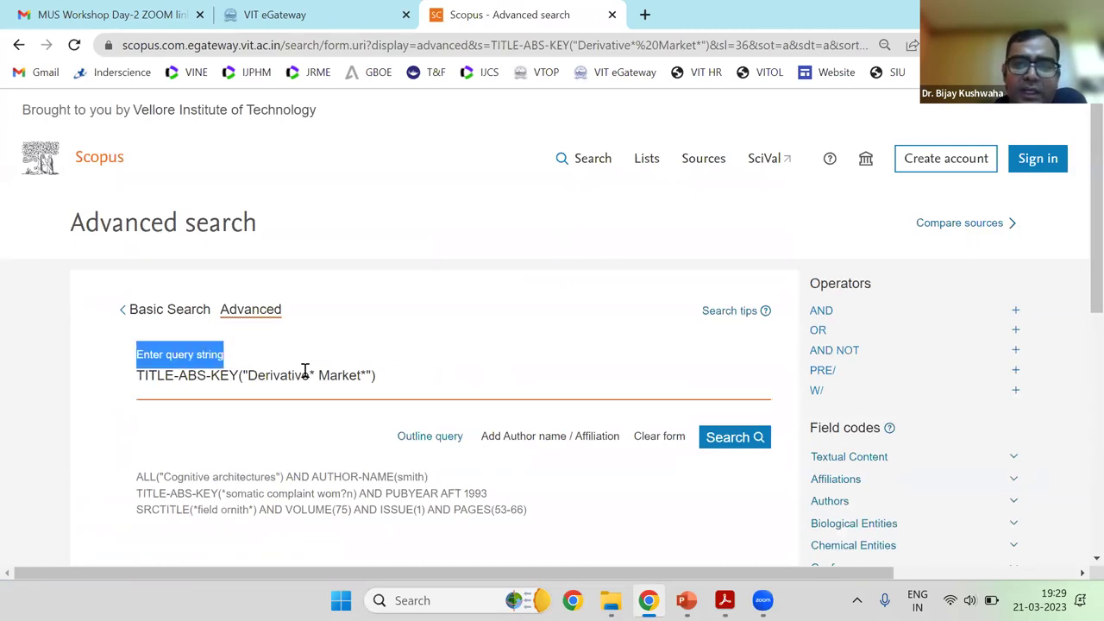
left_click(320, 384)
key("ctrl+a")
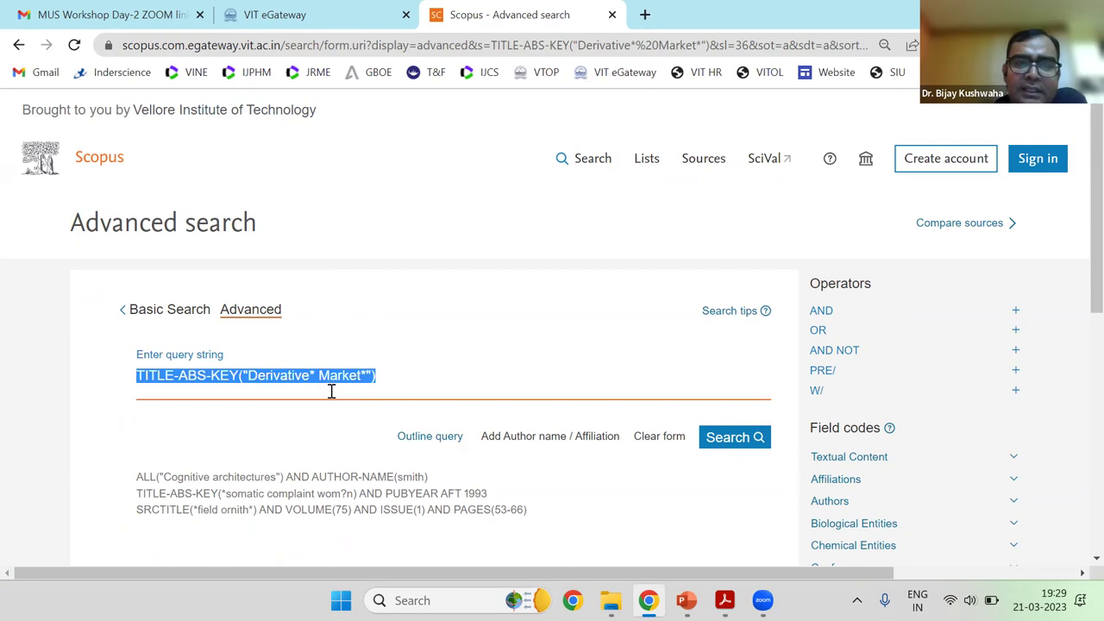
Switch to the PDF on digital marketing in small and medium enterprises and highlight the full search term in Table 1
left_click(725, 600)
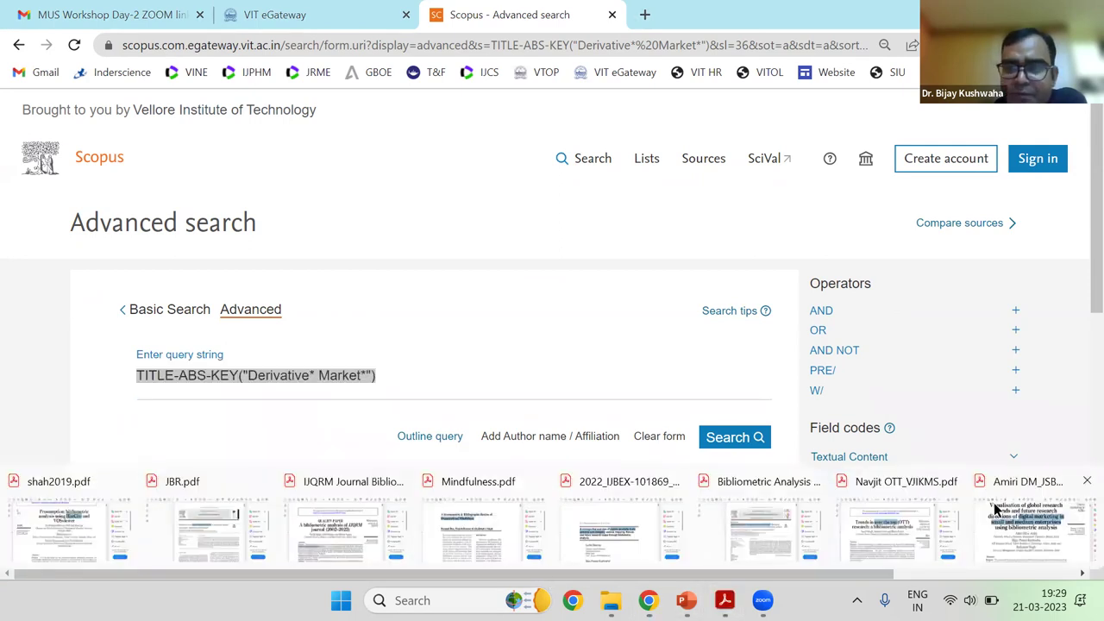
left_click(995, 510)
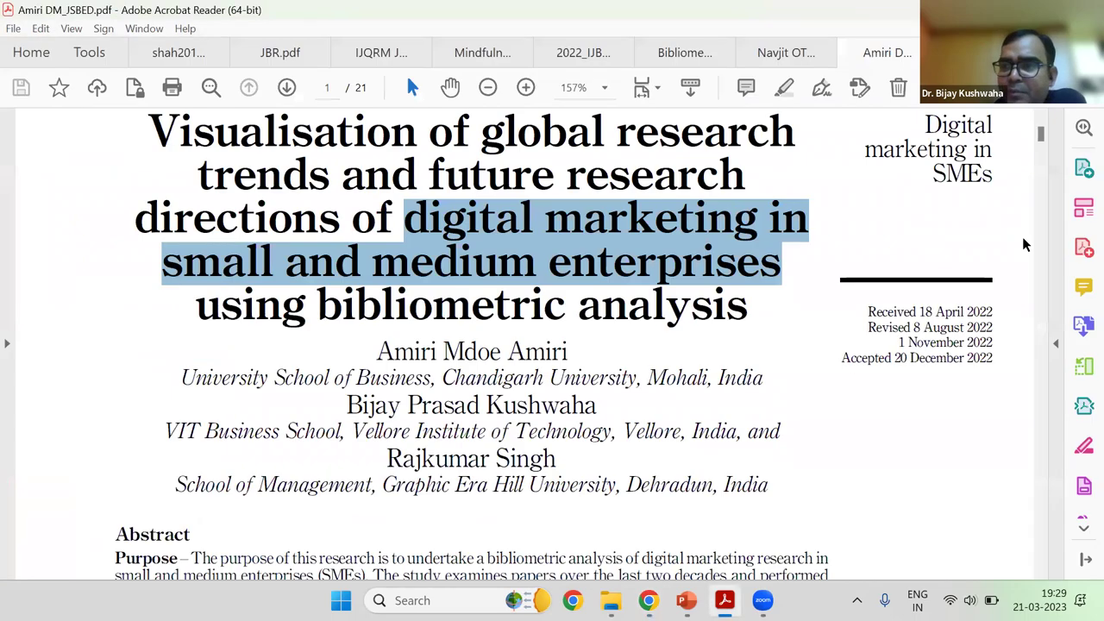
scroll(1022, 237, "down", 3)
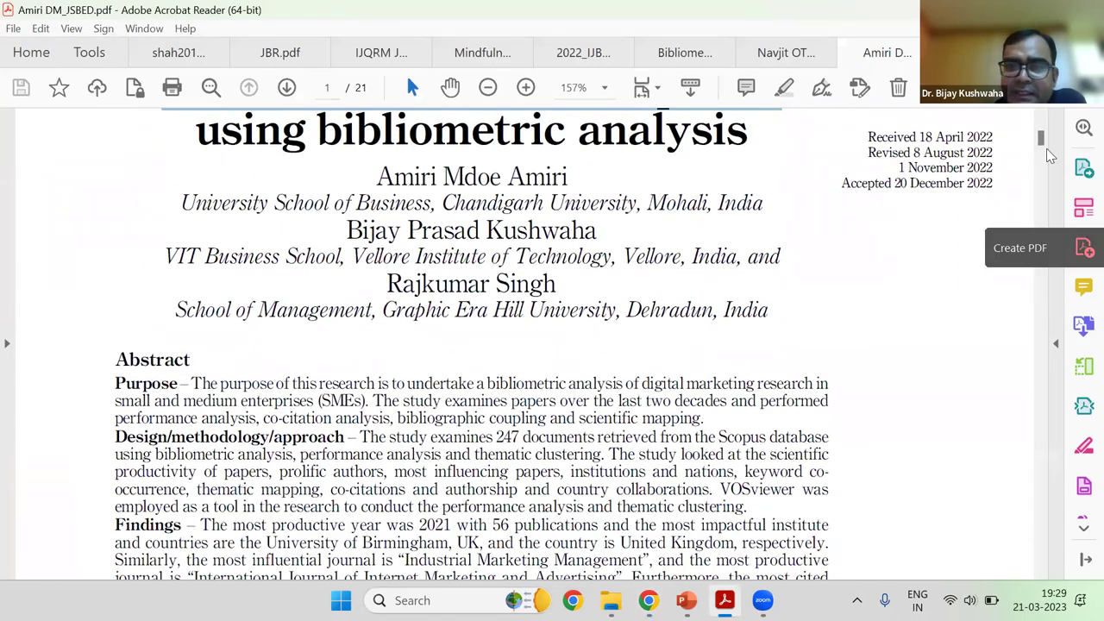
left_click(1041, 217)
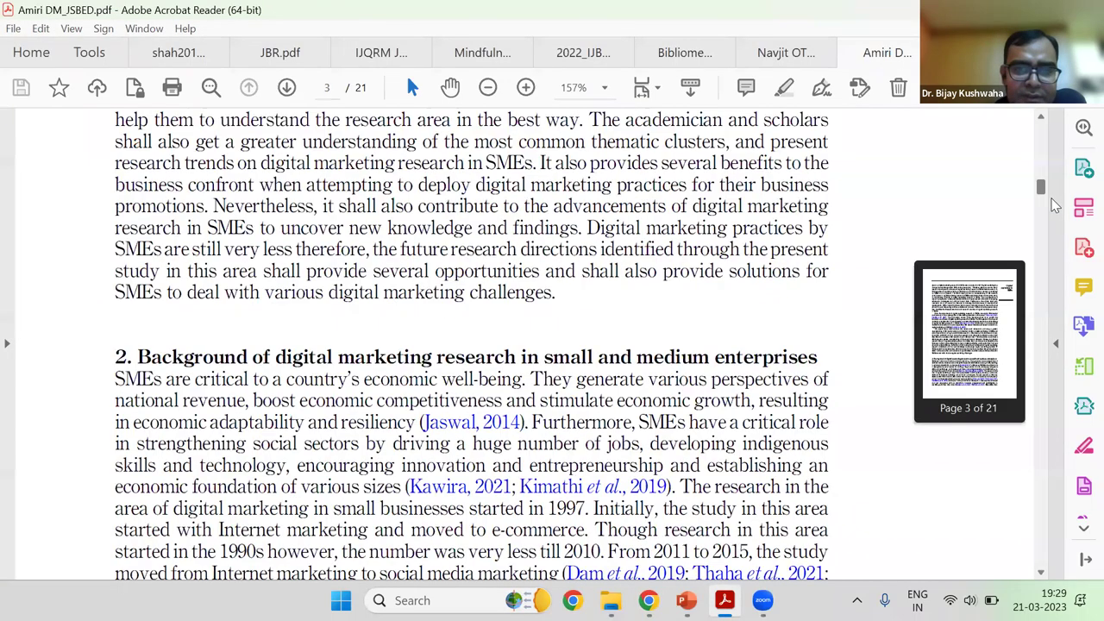
scroll(520, 360, "up", 5)
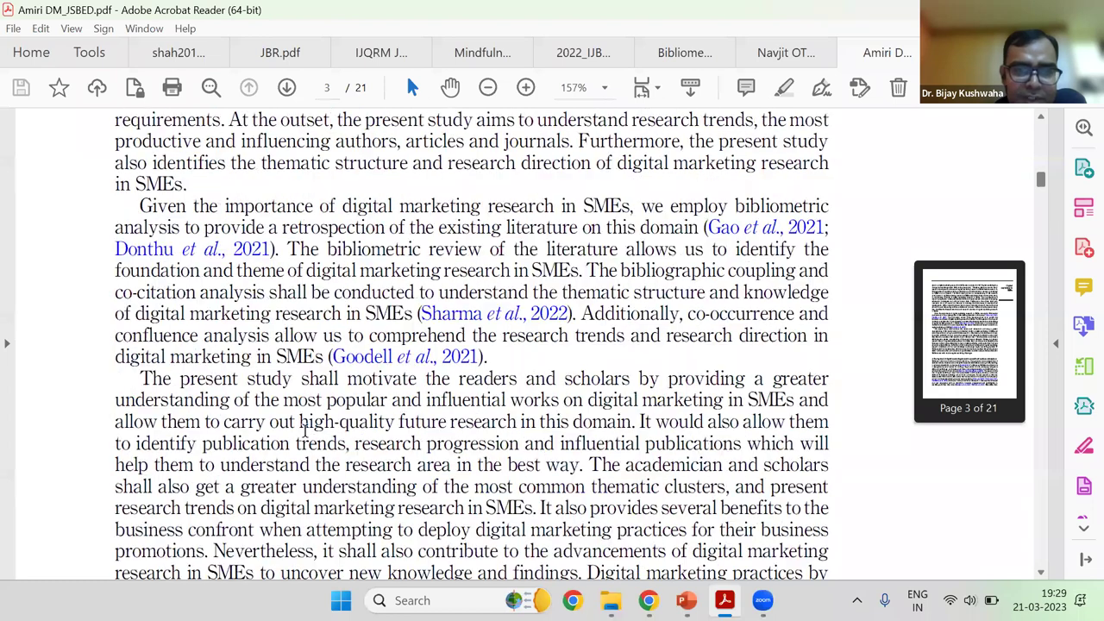
scroll(309, 414, "down", 10)
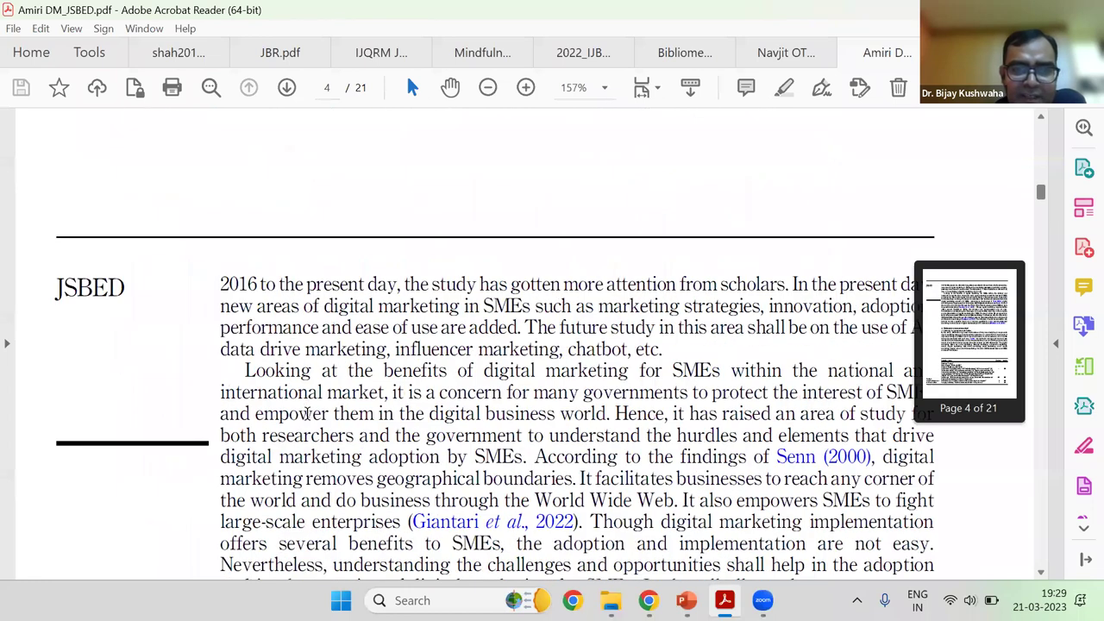
scroll(306, 414, "down", 10)
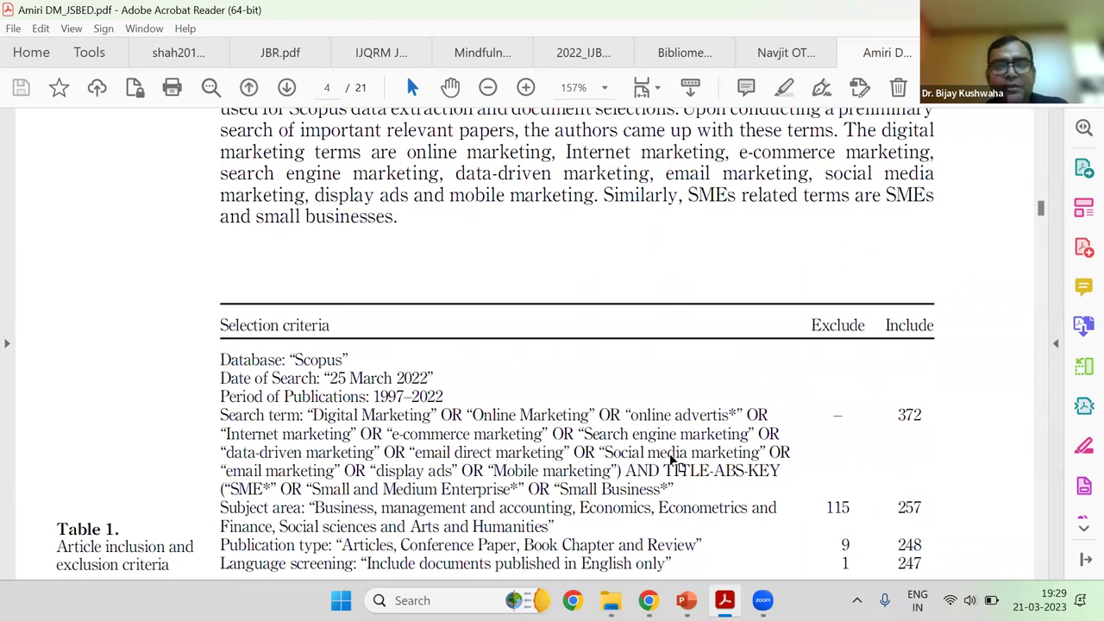
triple_click(675, 489)
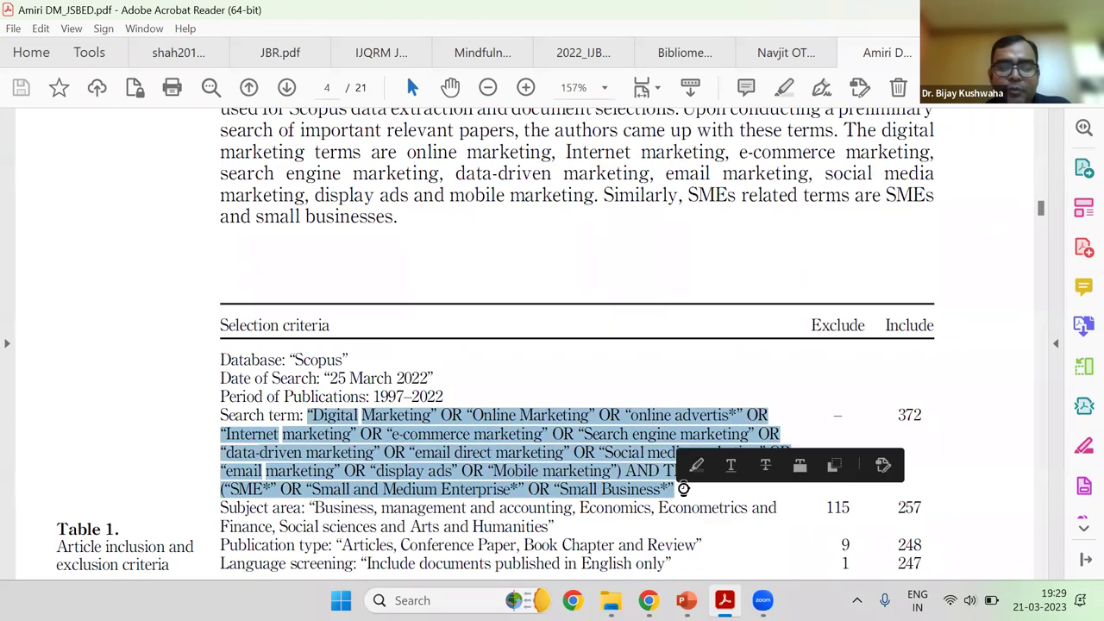
Open the Scopus search history, view the "sustainab*" AND "production" query published from 2010 in the search form, and go back
key("alt+Tab")
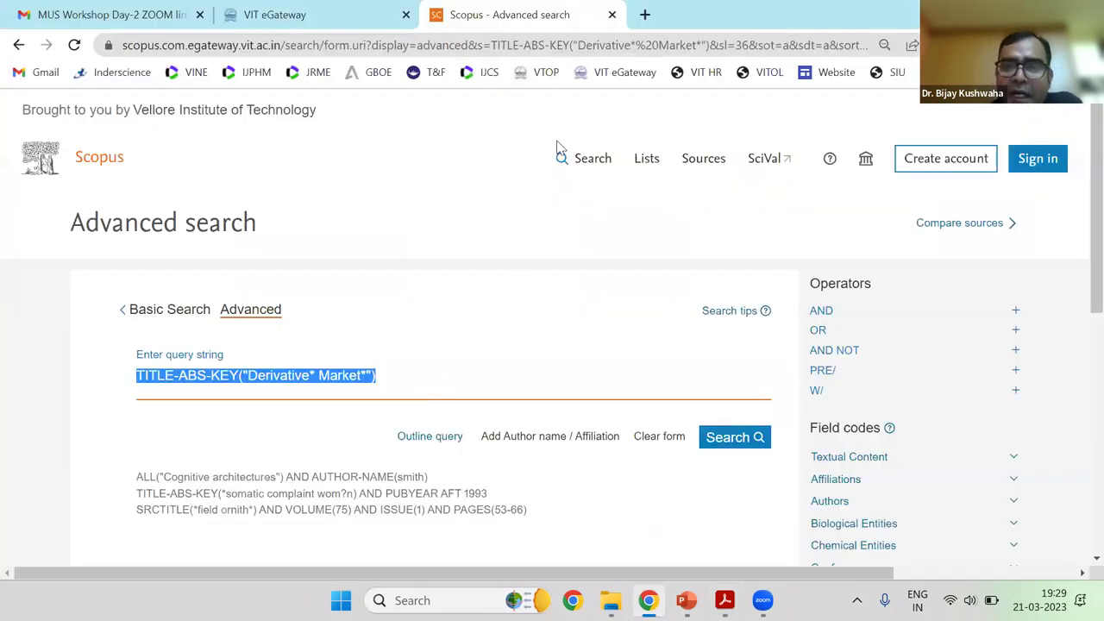
left_click(594, 160)
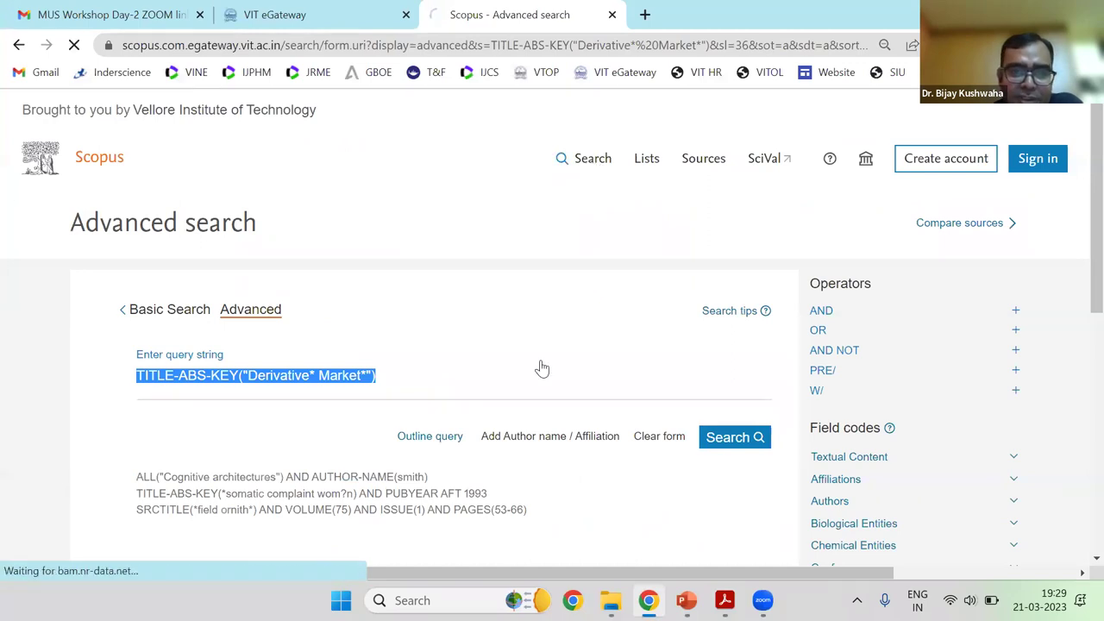
scroll(180, 293, "down", 6)
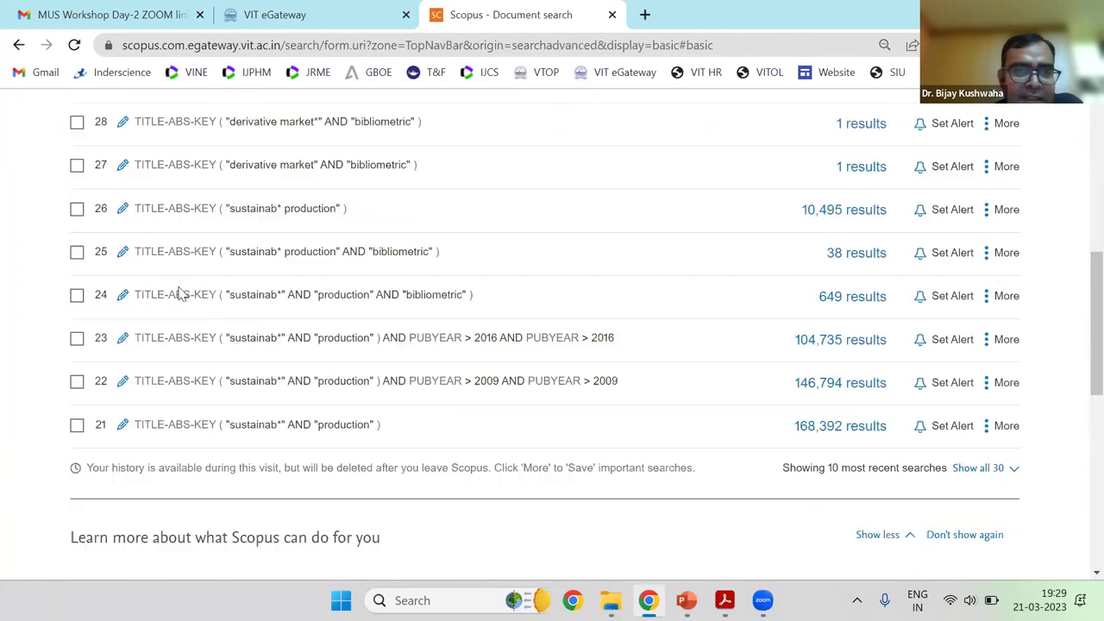
left_click_drag(629, 293, 195, 292)
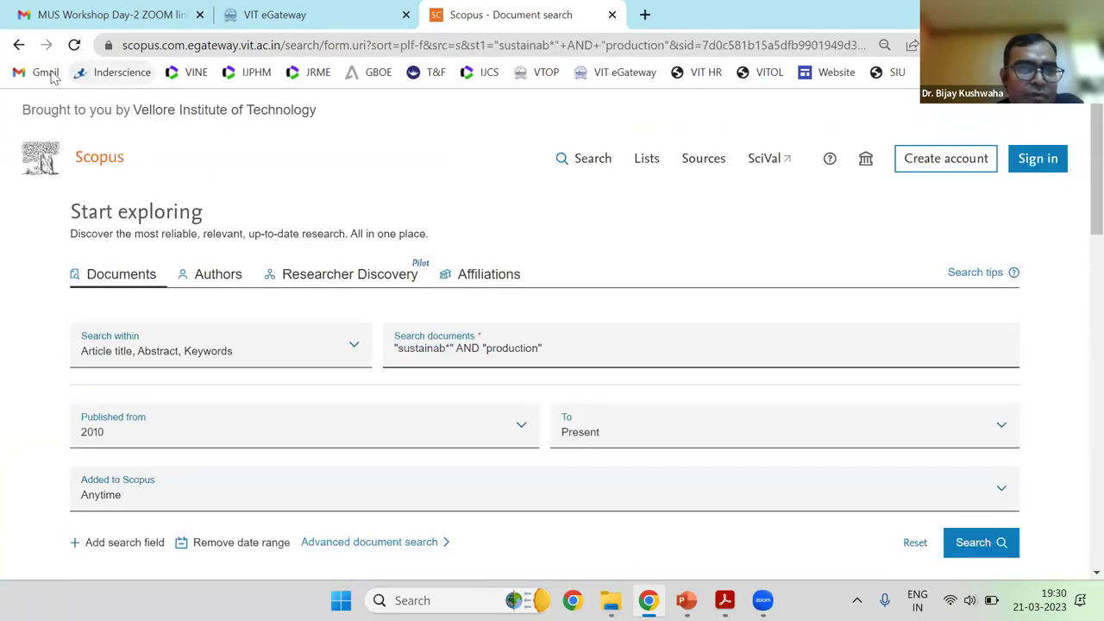
left_click(20, 47)
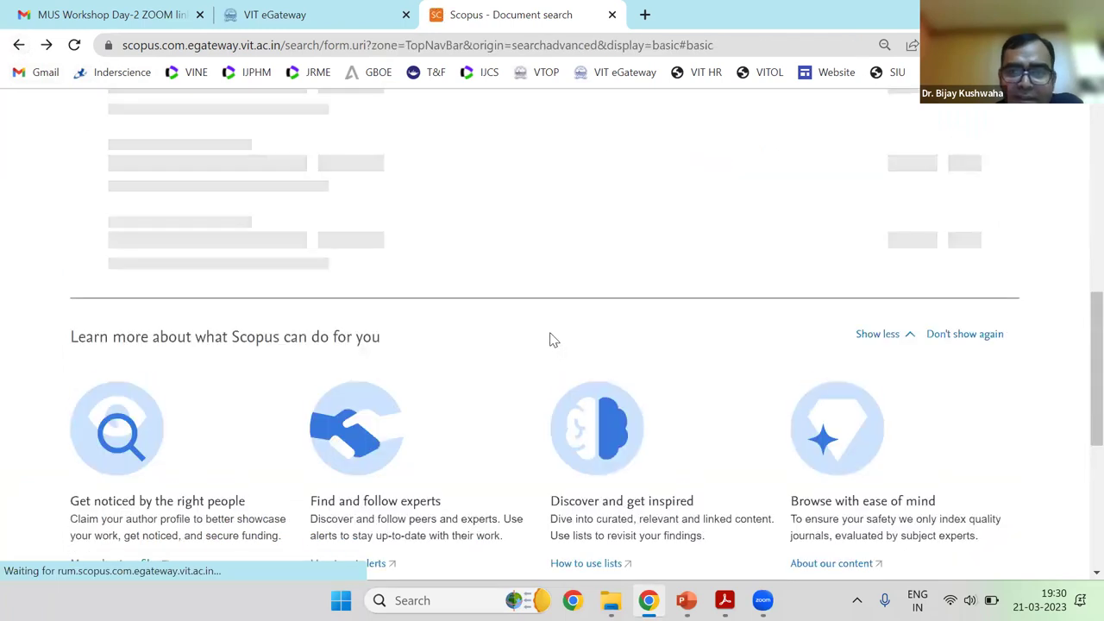
Run the history query TITLE-ABS-KEY ( "sustainab*" AND "production" ) AND PUBYEAR > 2009 AND PUBYEAR > 2009 in advanced search, and return to document search
scroll(517, 402, "down", 4)
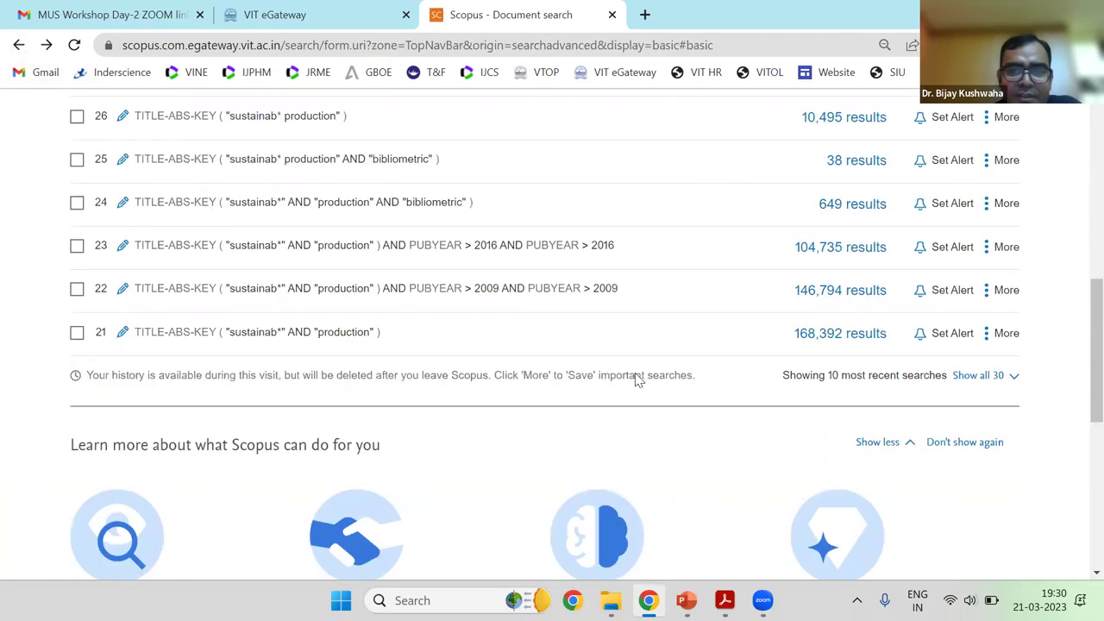
scroll(278, 365, "up", 2)
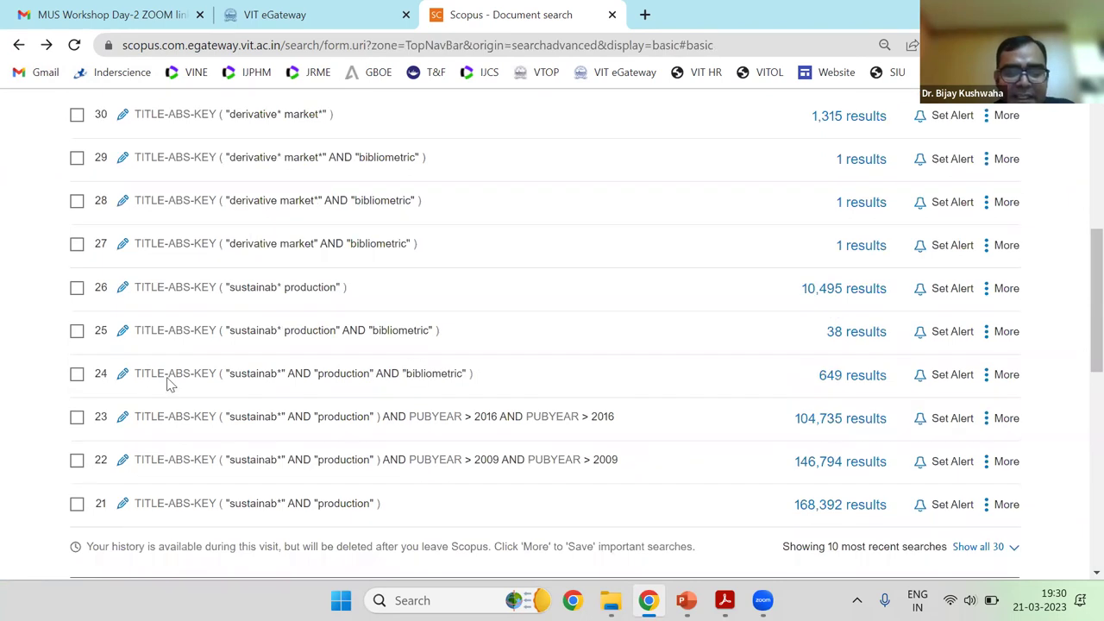
scroll(167, 382, "down", 1)
scroll(330, 483, "down", 2)
scroll(672, 433, "up", 1)
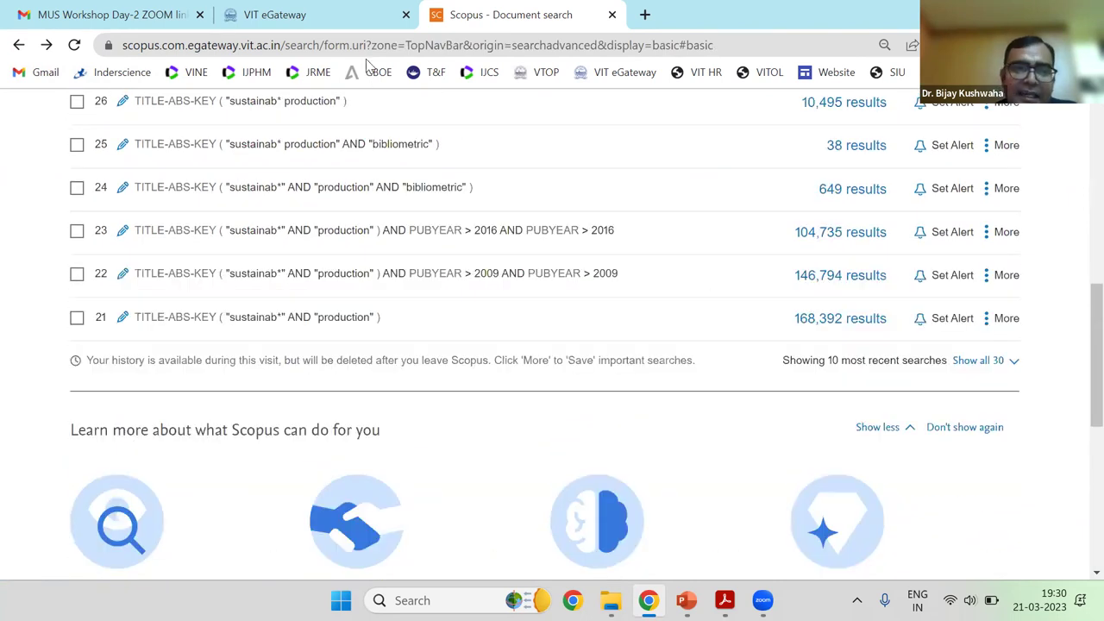
scroll(225, 145, "up", 1)
scroll(644, 320, "up", 6)
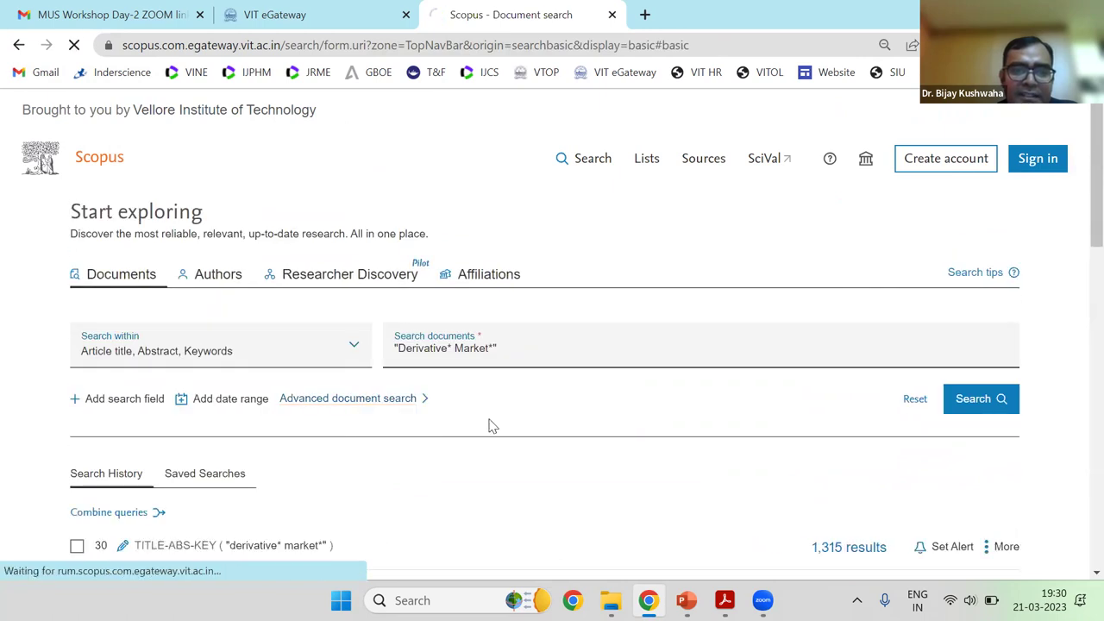
key("ctrl+a")
type("TITLE-ABS-KEY ( \"sustainab*\" AND \"production\" ) AND PUBYEAR > 2009 AND PUBYEAR > 2009")
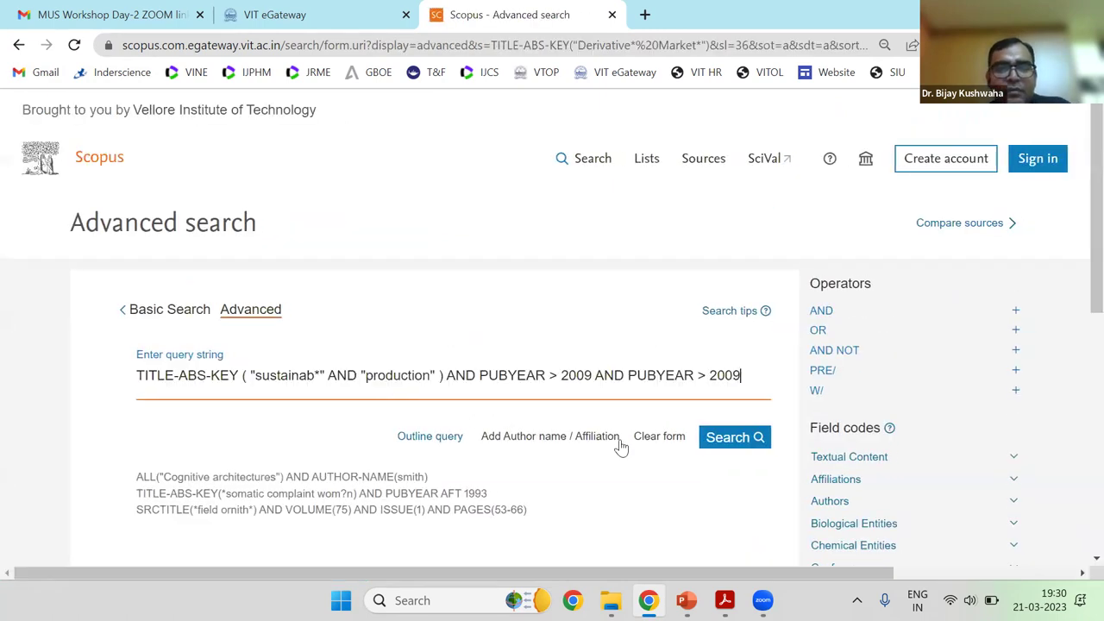
left_click(731, 440)
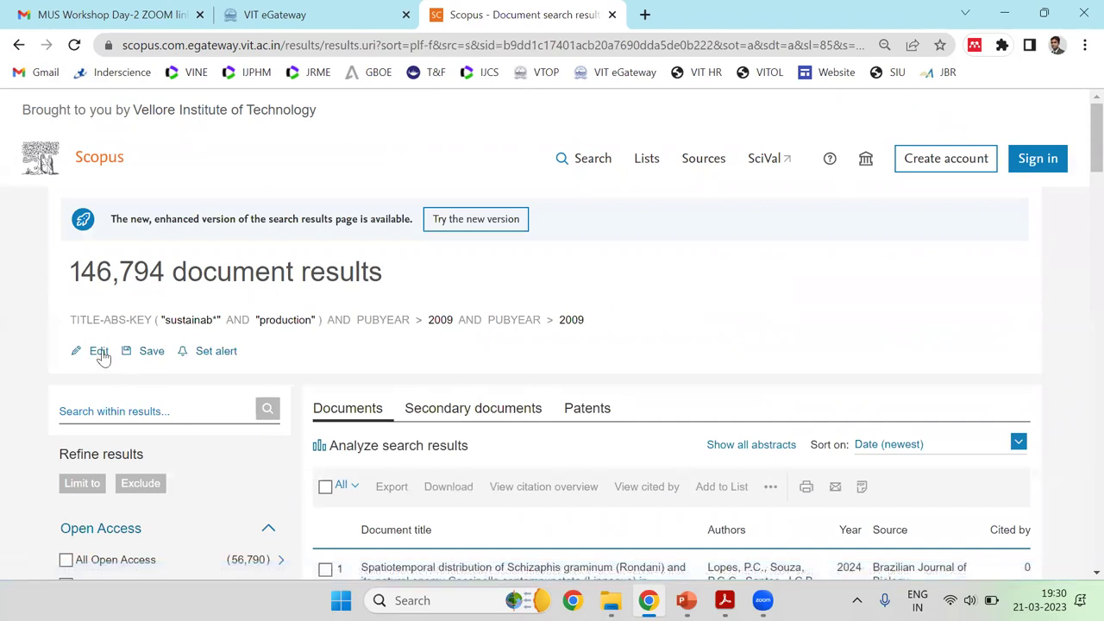
key("alt+Left")
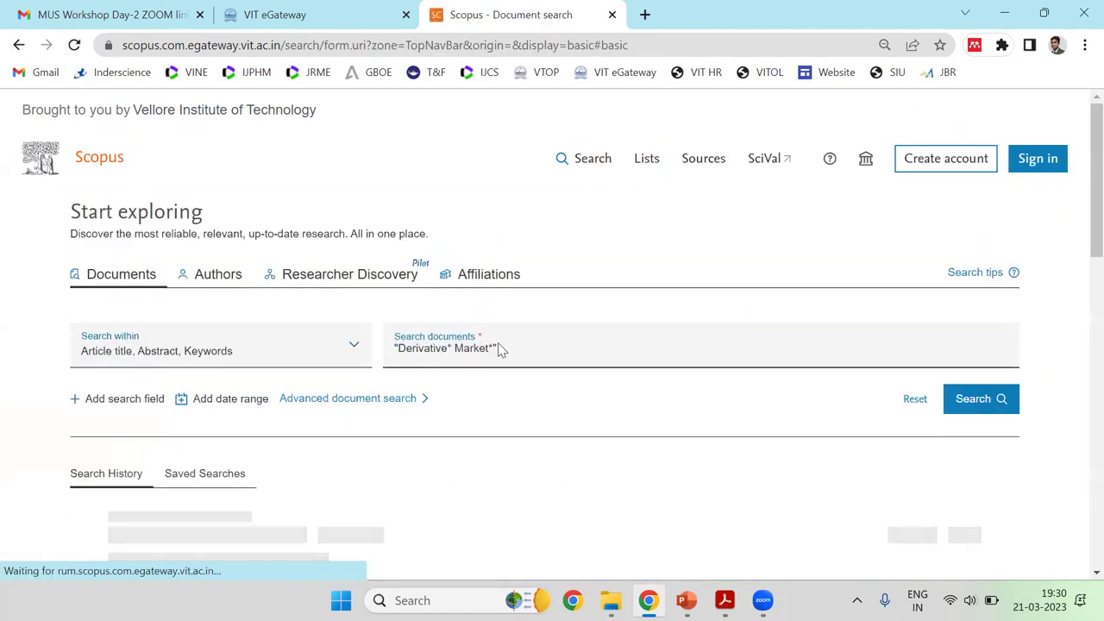
Check the search history and run the "Derivative* Market*" search within article title, abstract and keywords
scroll(680, 283, "down", 3)
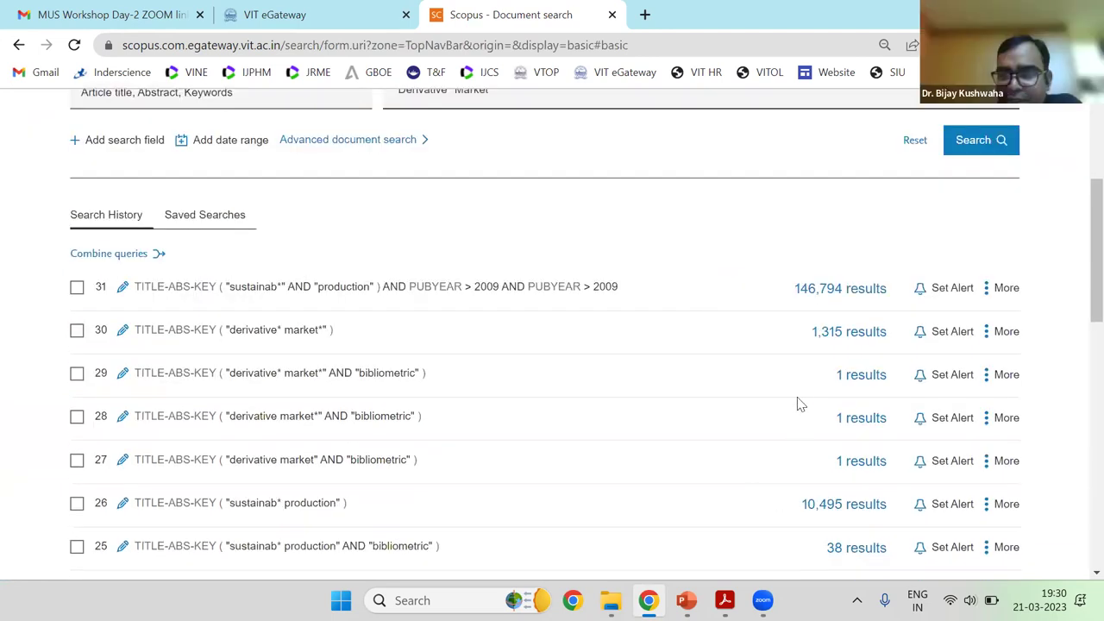
scroll(819, 348, "up", 3)
scroll(464, 308, "down", 3)
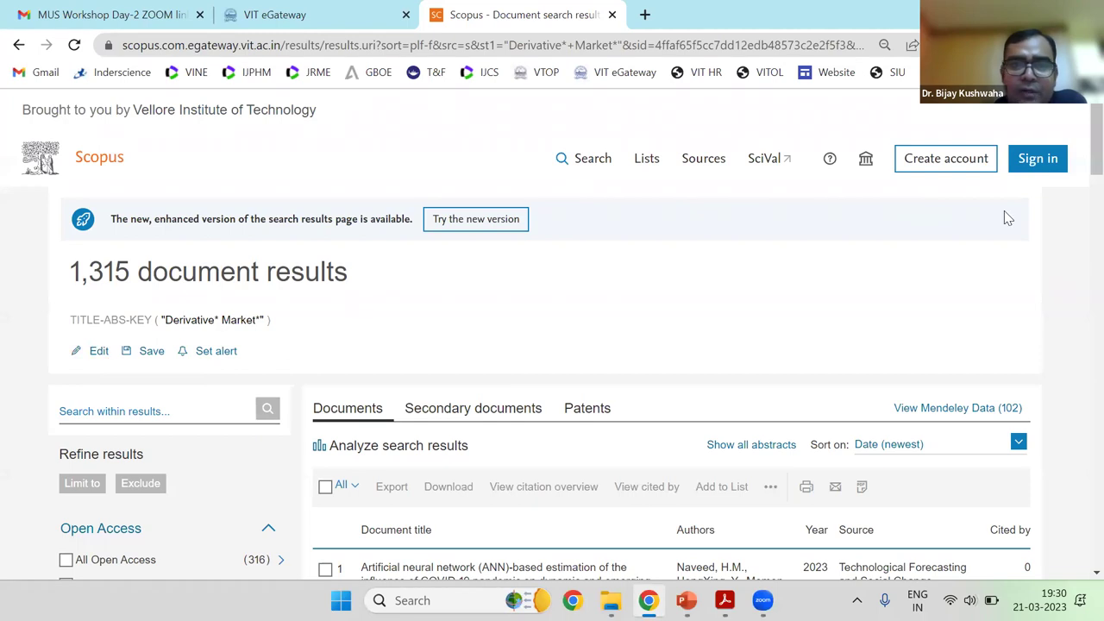
Switch to Acrobat Reader, bring up Bibliometric Analysis AI and Finance.pdf, and briefly highlight the journal name on its first page
mouse_move(724, 600)
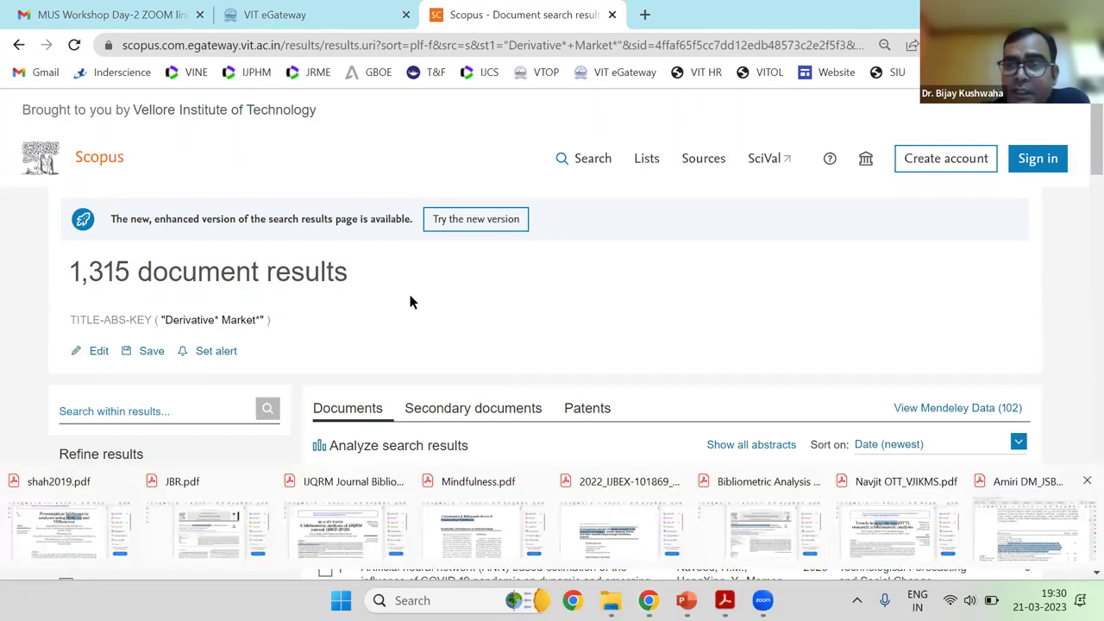
left_click(1026, 528)
scroll(756, 220, "down", 2)
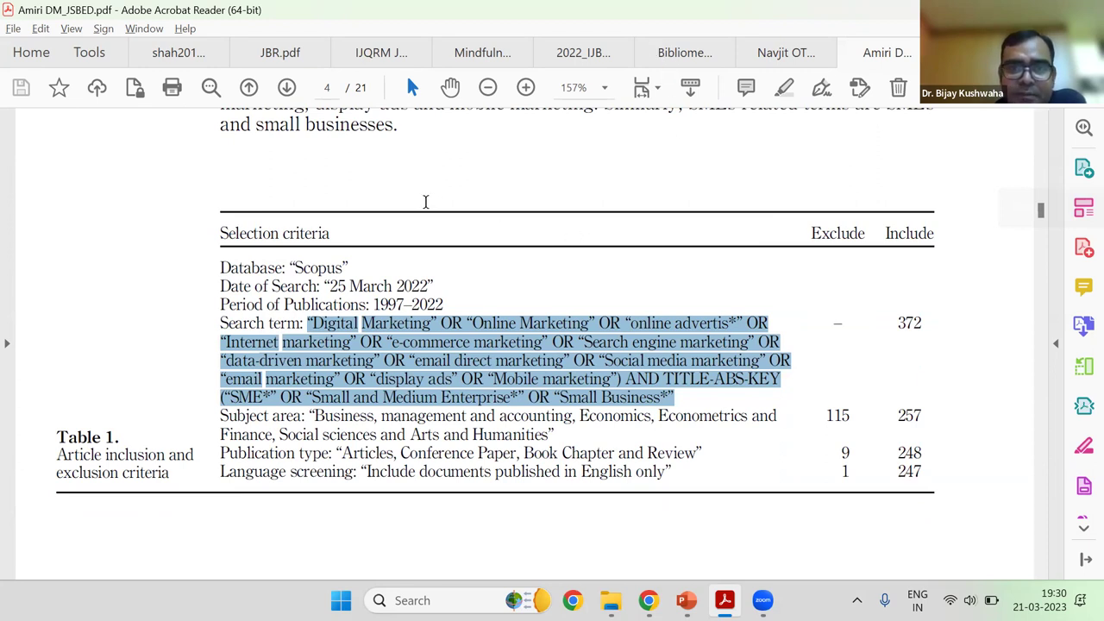
key("ctrl+shift+Tab")
key("ctrl+shift+Tab")
left_click_drag(507, 203, 548, 233)
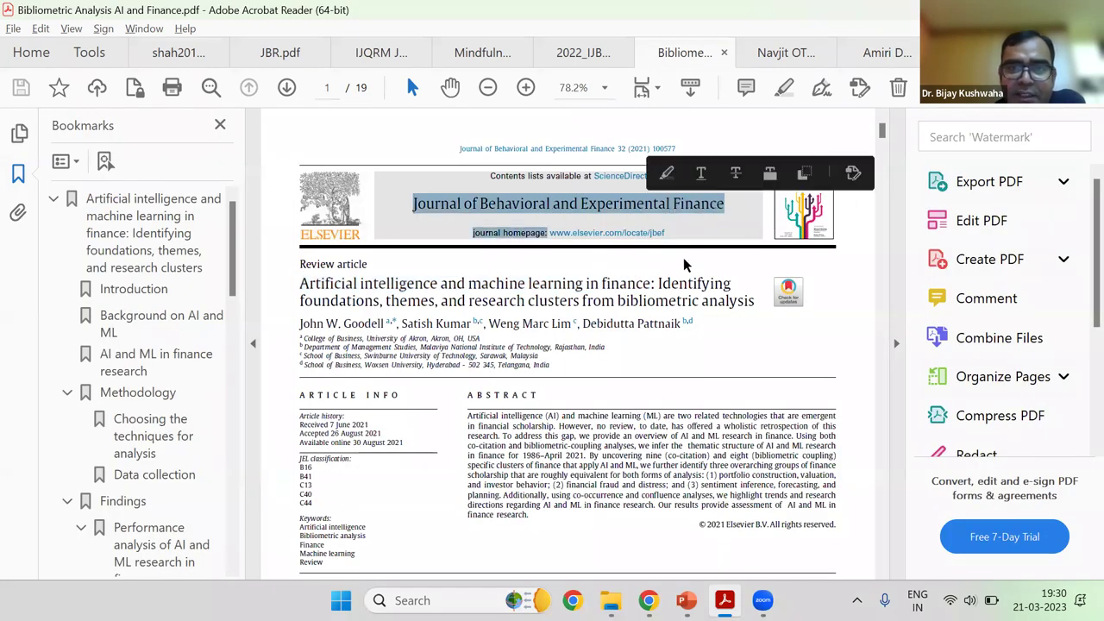
left_click(703, 297)
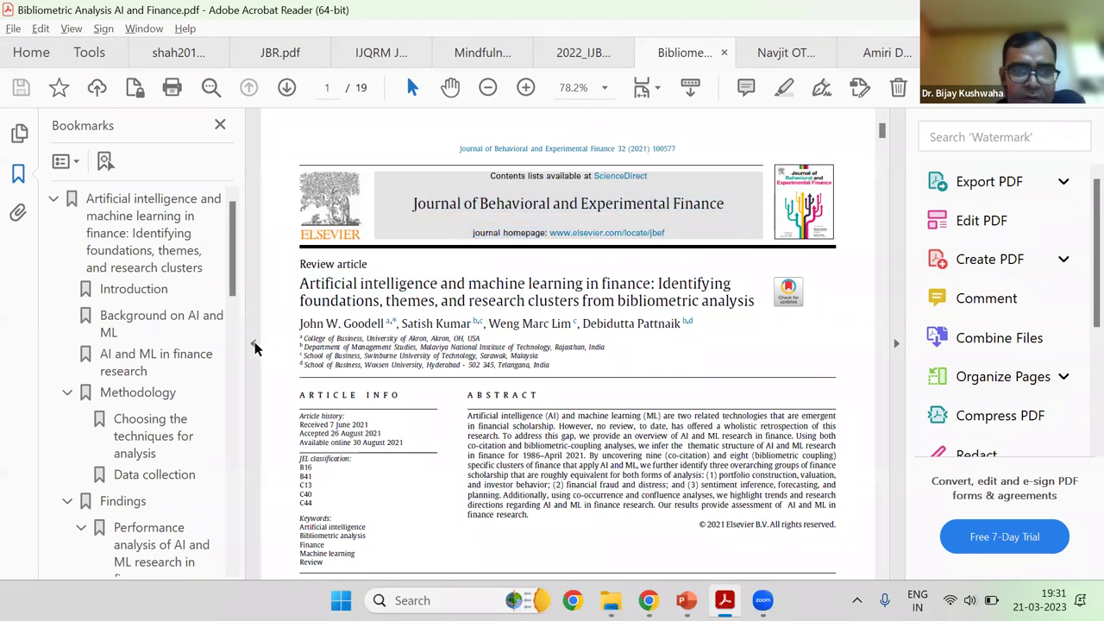
Hide the bookmarks and the expanded tools list to enlarge the article page
key("F4")
scroll(847, 382, "down", 2)
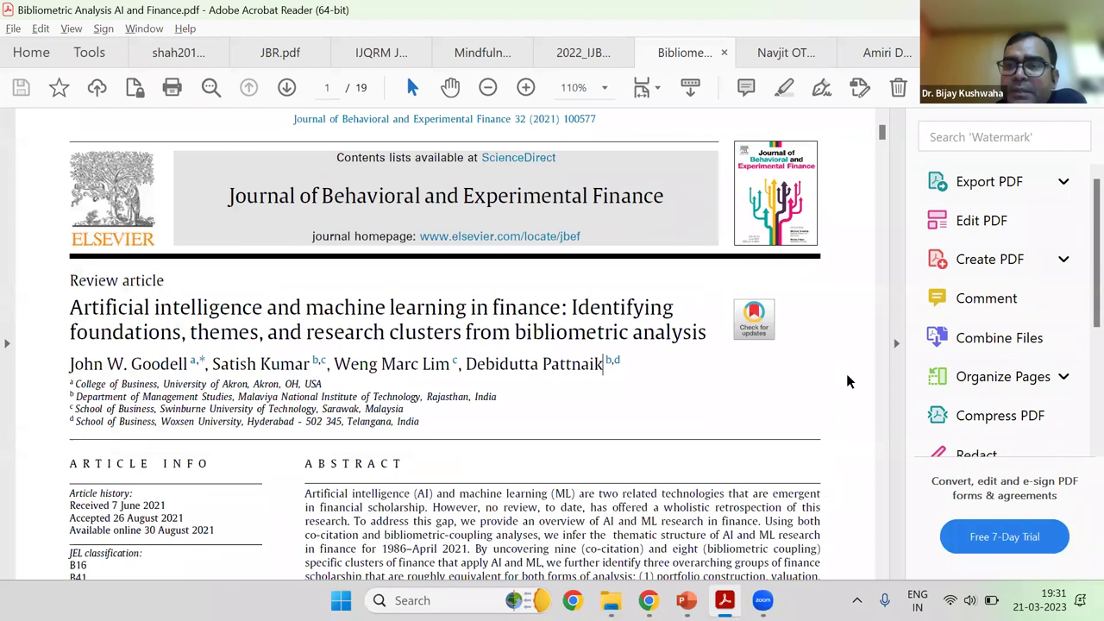
scroll(844, 343, "down", 2)
key("shift+F4")
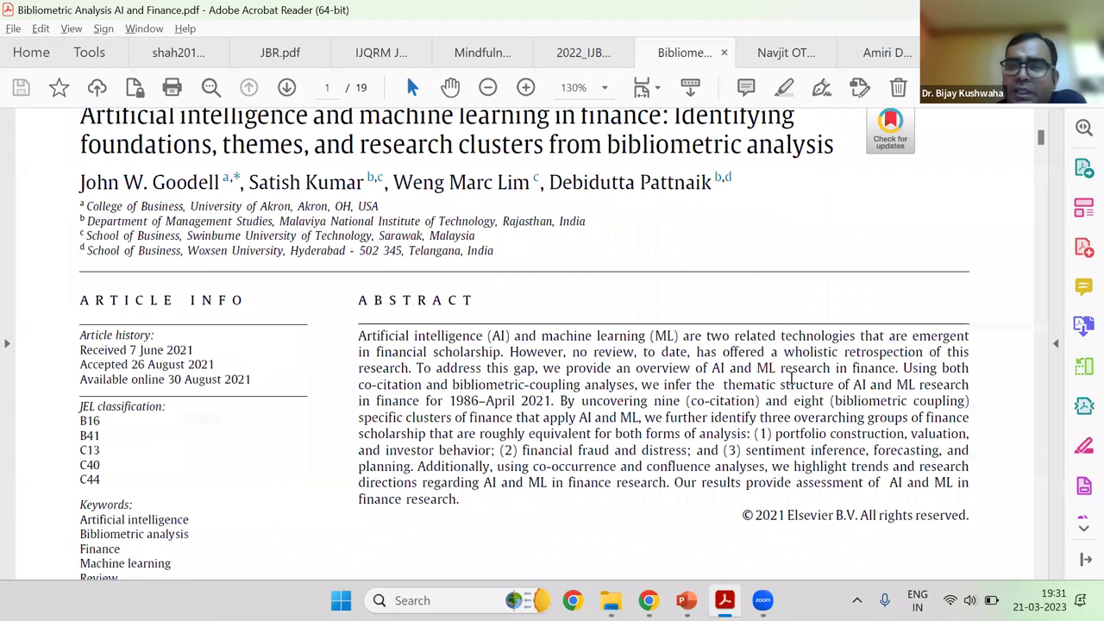
Review the article's abstract, keywords and contents list, and highlight "Artificial intelligence and machine learning in finance" in the title
scroll(624, 234, "down", 5)
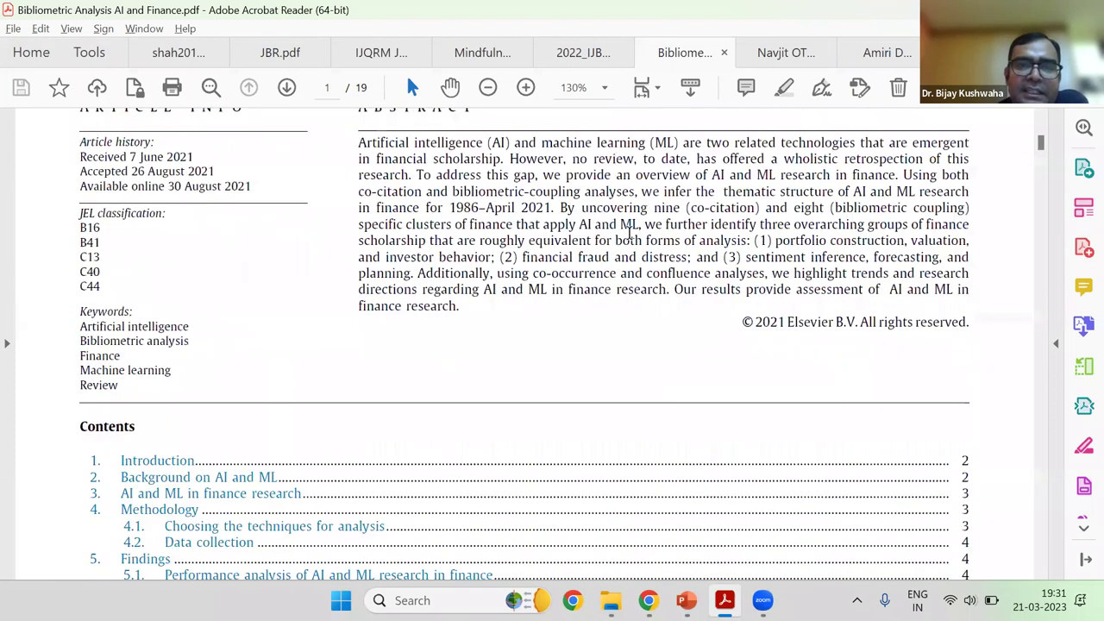
scroll(628, 232, "down", 2)
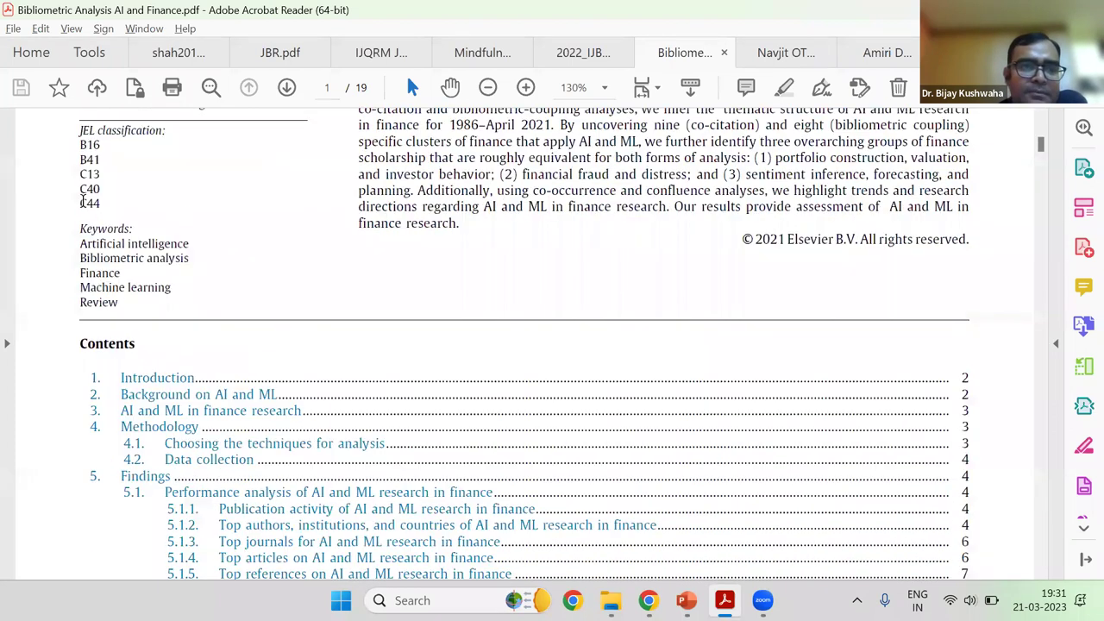
scroll(551, 182, "down", 10)
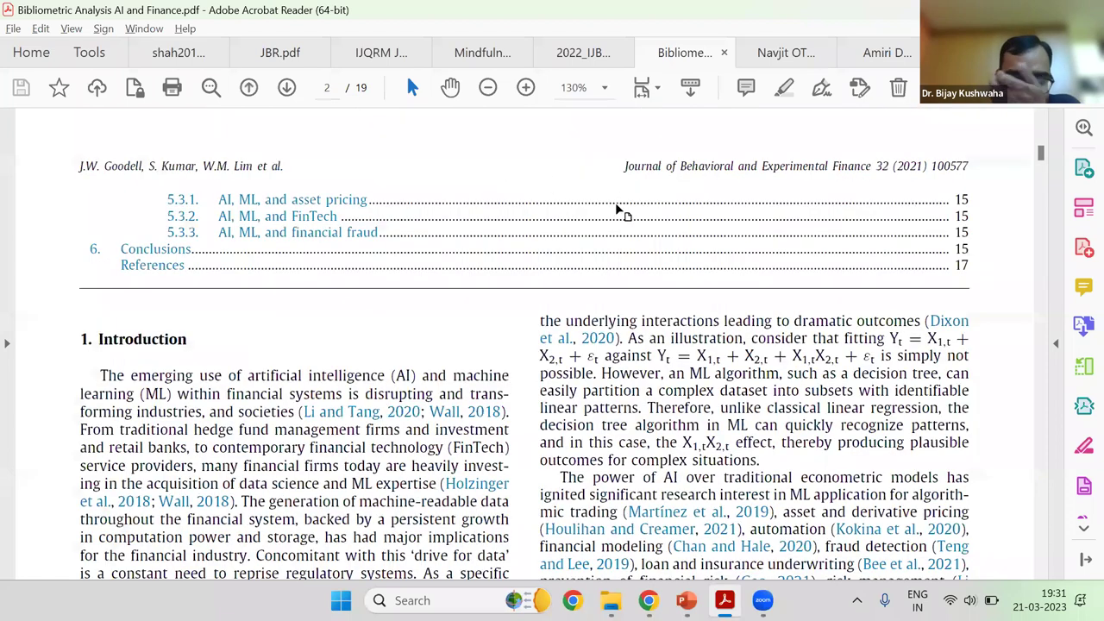
scroll(600, 350, "down", 2)
scroll(583, 341, "up", 15)
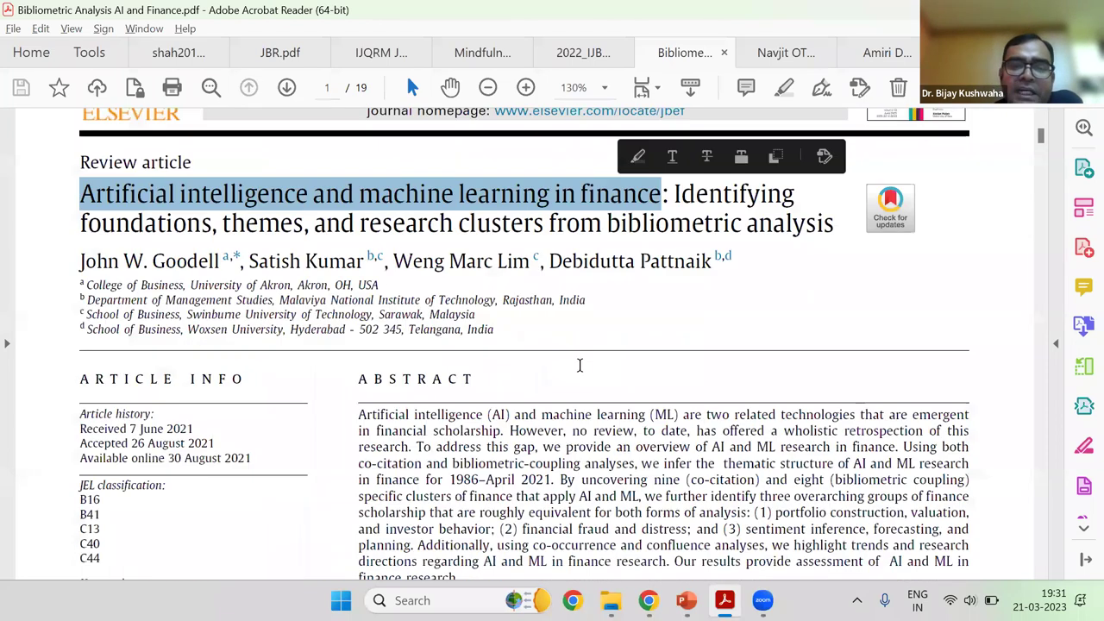
scroll(573, 369, "down", 8)
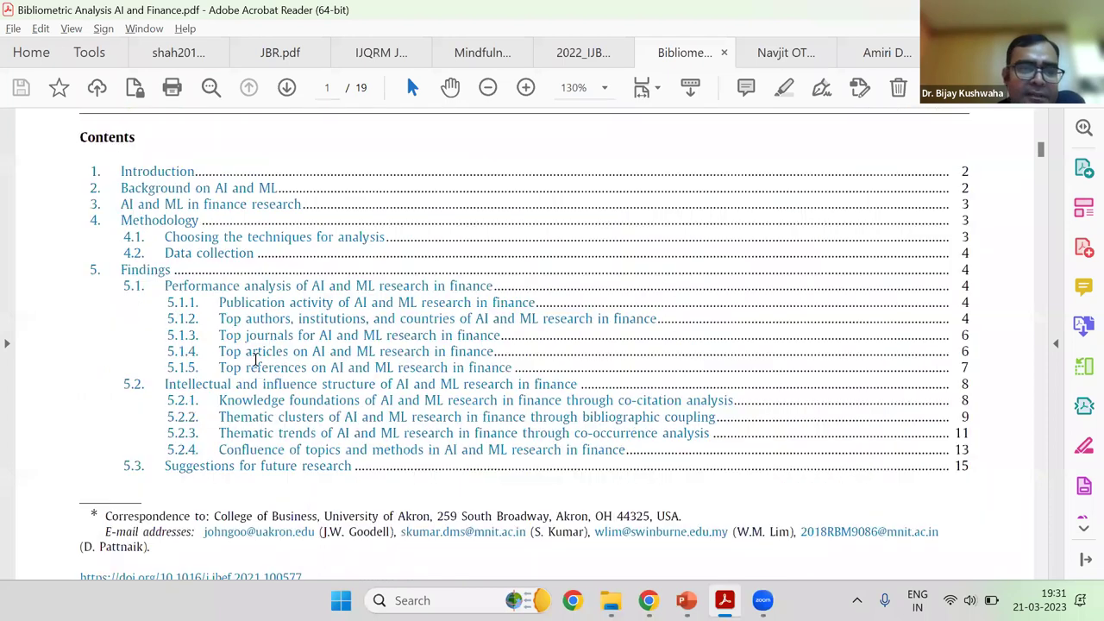
Highlight the Introduction's opening sentence from "The emerging use of artificial intelligence" to "societies"
scroll(99, 227, "down", 5)
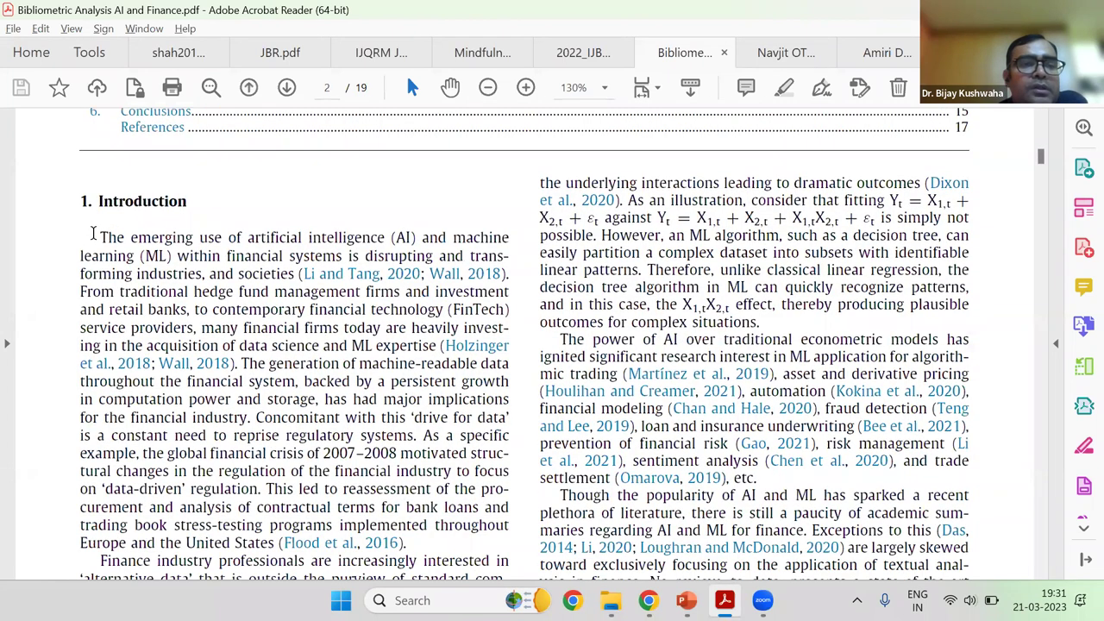
left_click_drag(386, 255, 100, 238)
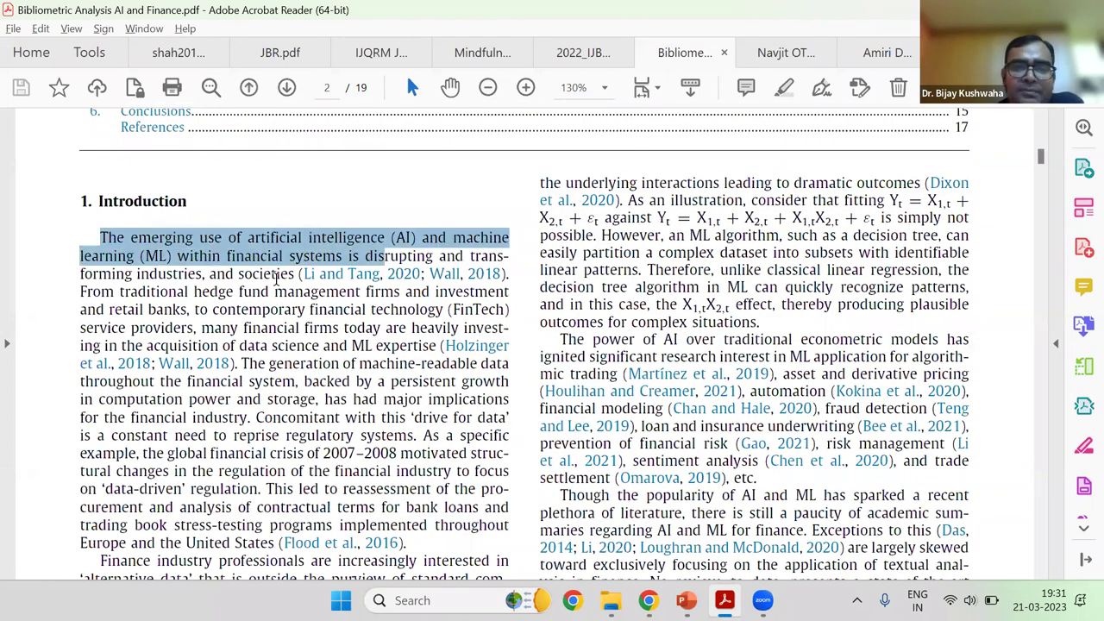
left_click_drag(296, 277, 211, 328)
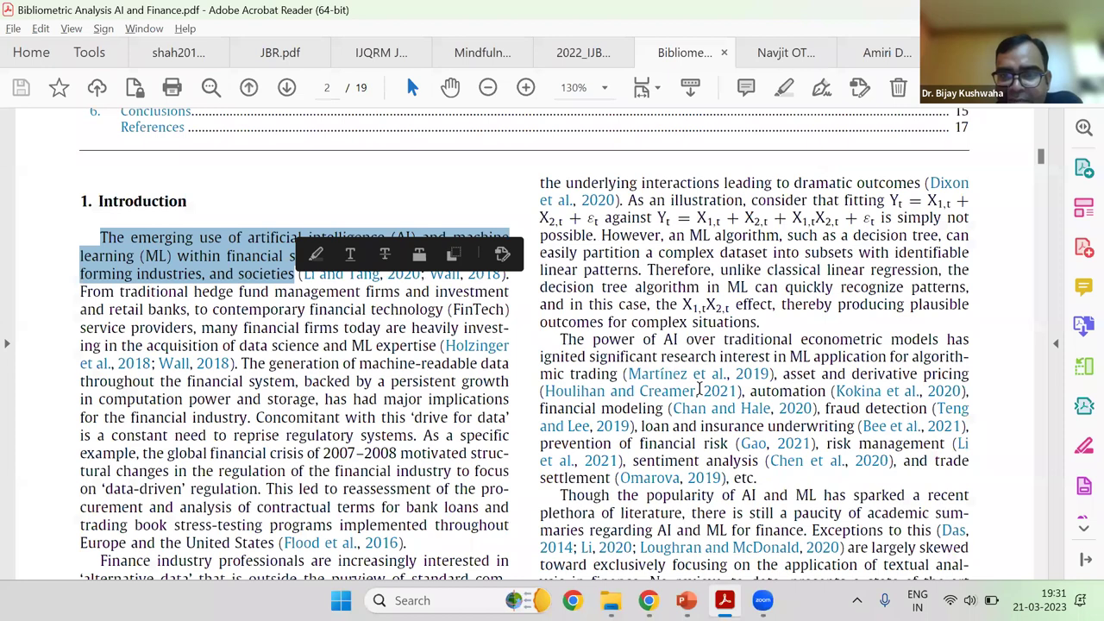
Highlight the Introduction passage from "research that consolidates the extant literature" to "Using both co-citation"
scroll(699, 388, "down", 3)
scroll(700, 376, "down", 6)
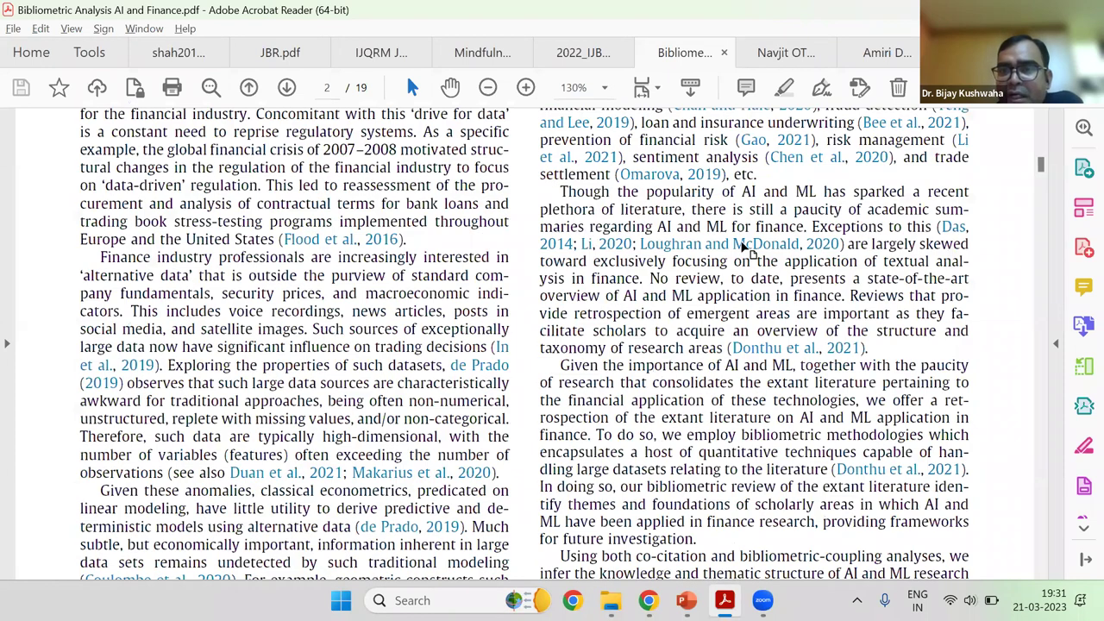
scroll(888, 276, "down", 5)
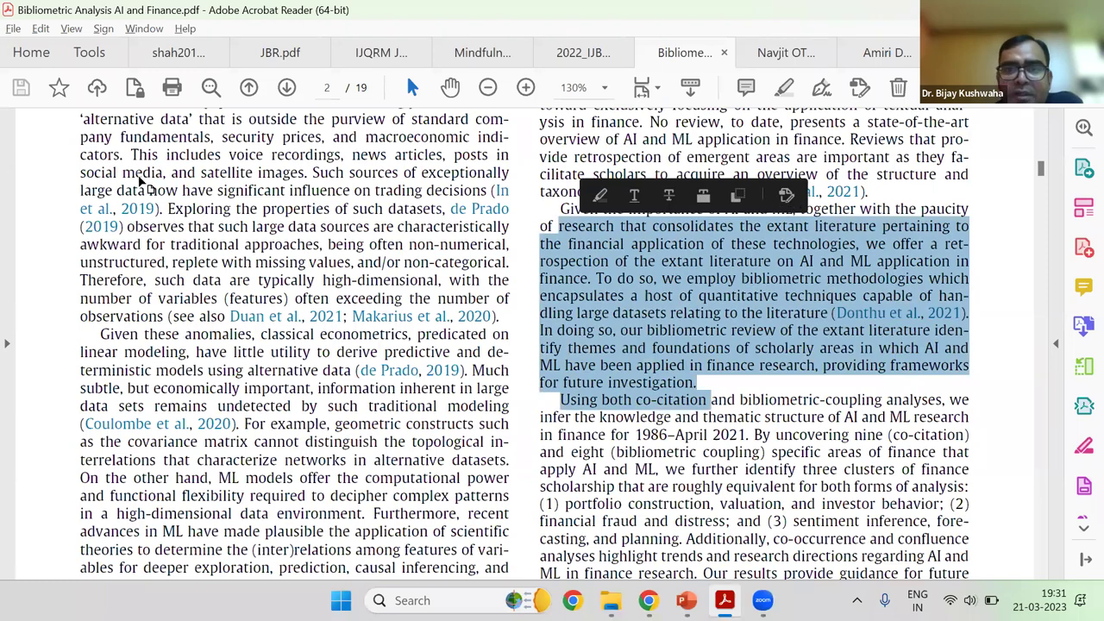
Highlight the Introduction from its first line through "Though the popularity of AI" in the second column
scroll(170, 221, "up", 5)
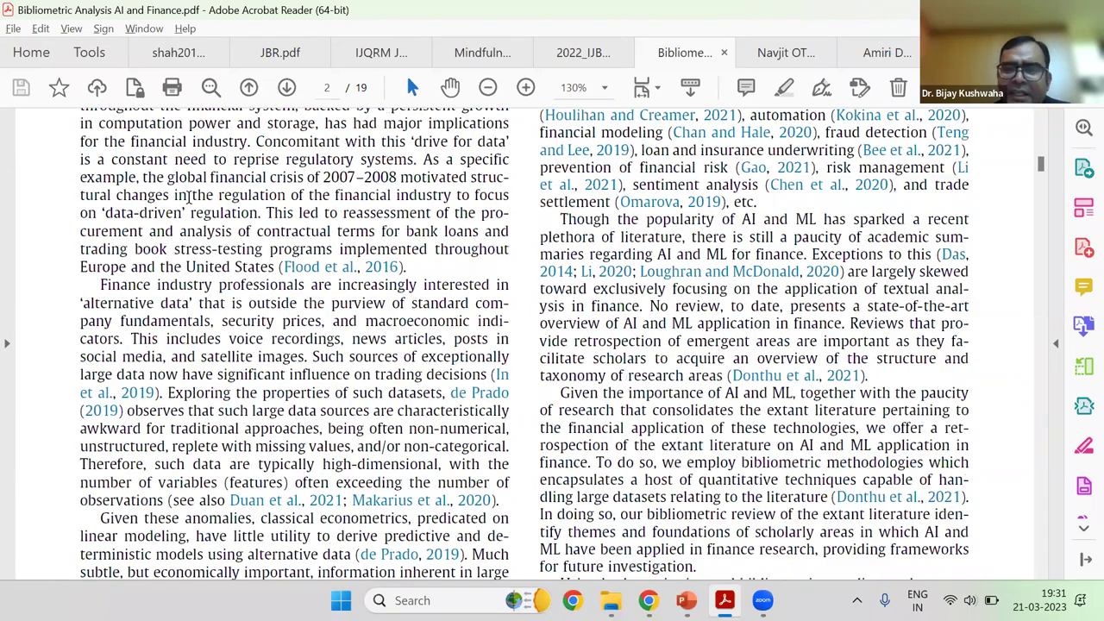
scroll(203, 187, "up", 1)
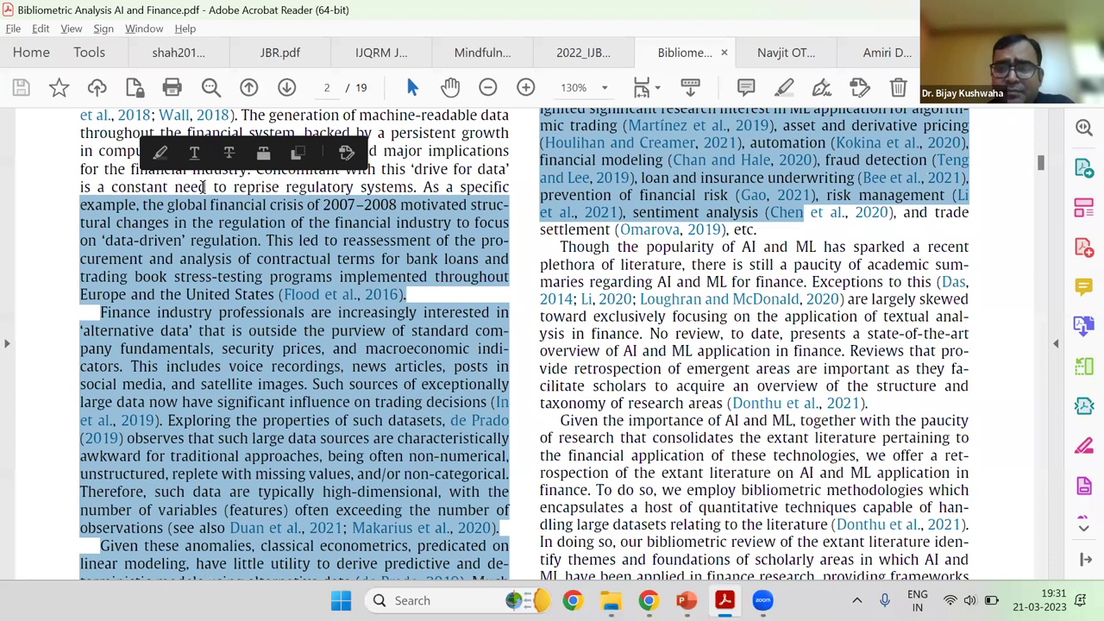
scroll(203, 187, "up", 3)
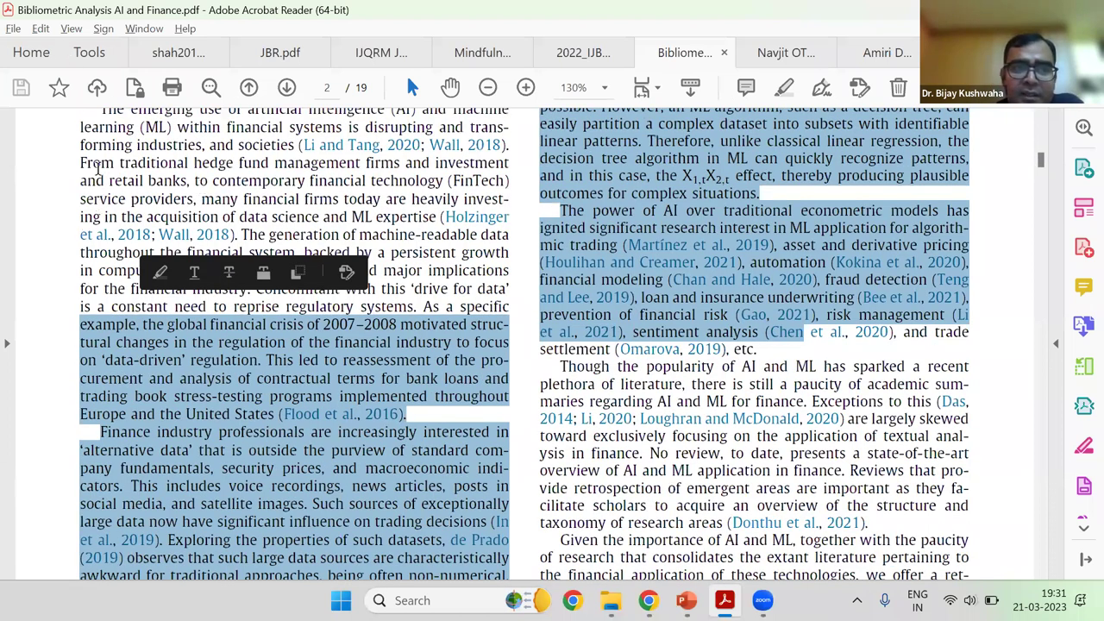
scroll(98, 168, "up", 2)
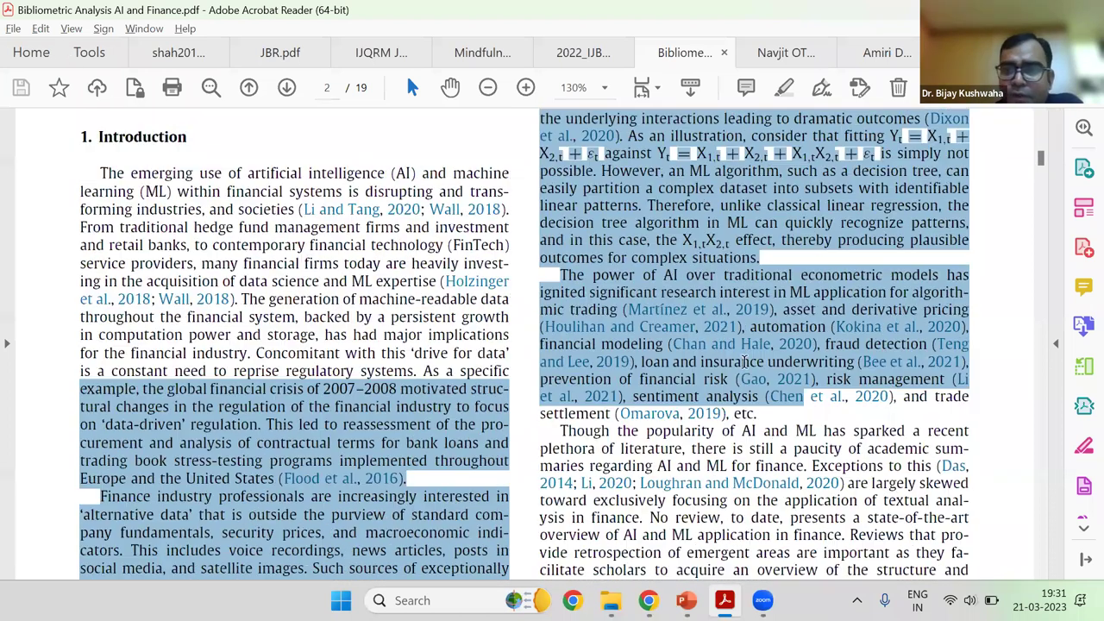
left_click(762, 414)
mouse_move(759, 429)
left_mouse_down()
mouse_move(146, 176)
mouse_move(100, 172)
left_mouse_up()
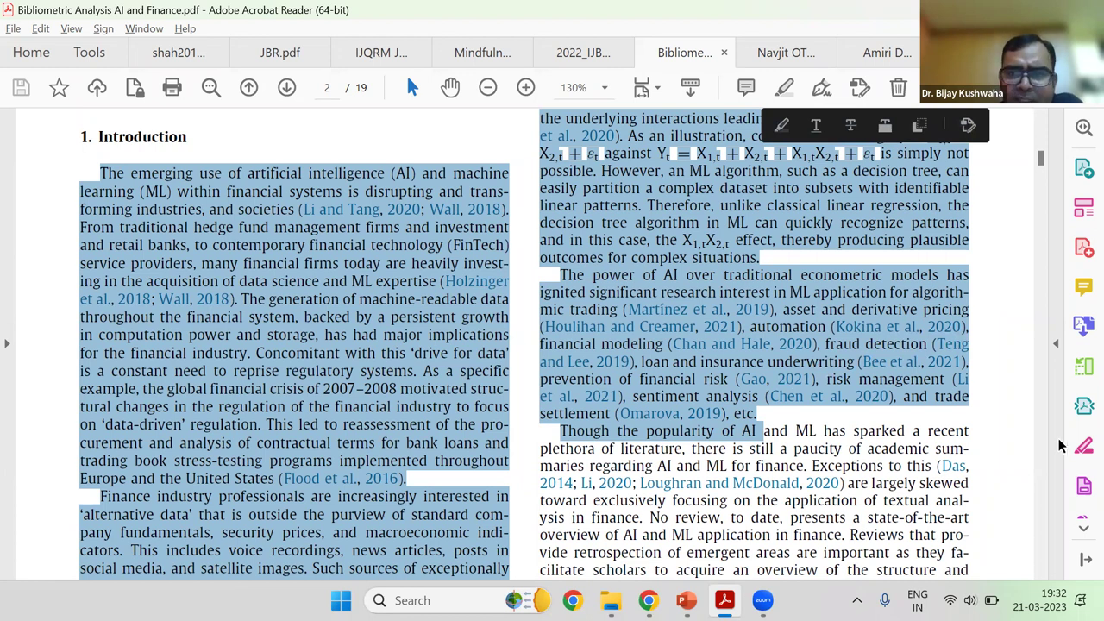
Highlight only the paragraph beginning "The power of AI over traditional econometric models", through "Though the popularity of AI and"
scroll(867, 234, "up", 1)
scroll(568, 192, "up", 2)
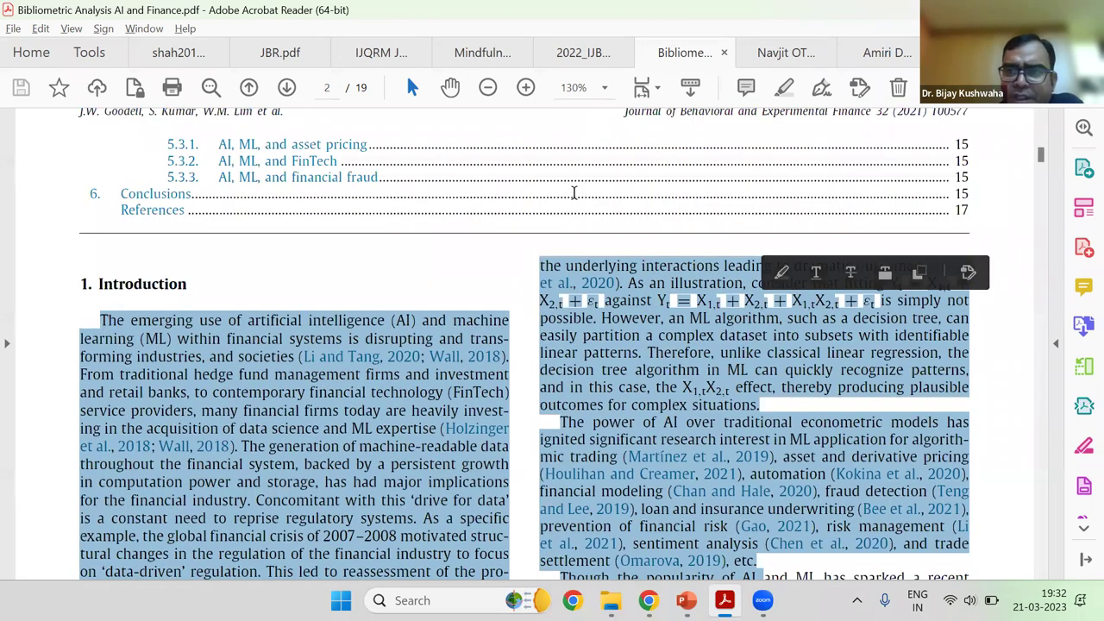
scroll(574, 192, "up", 1)
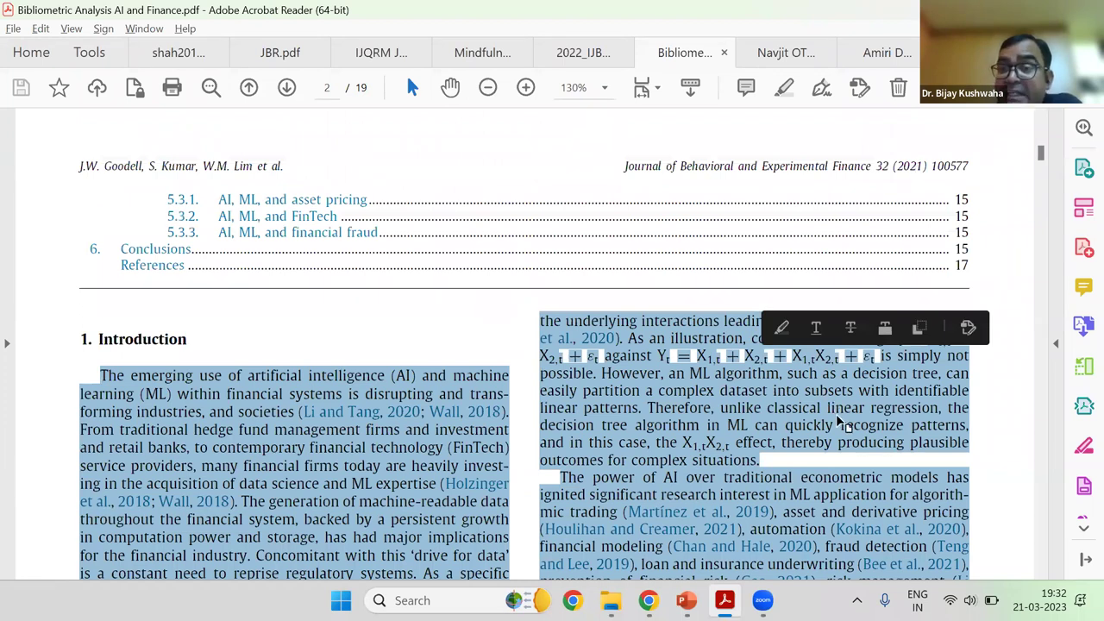
scroll(776, 421, "down", 3)
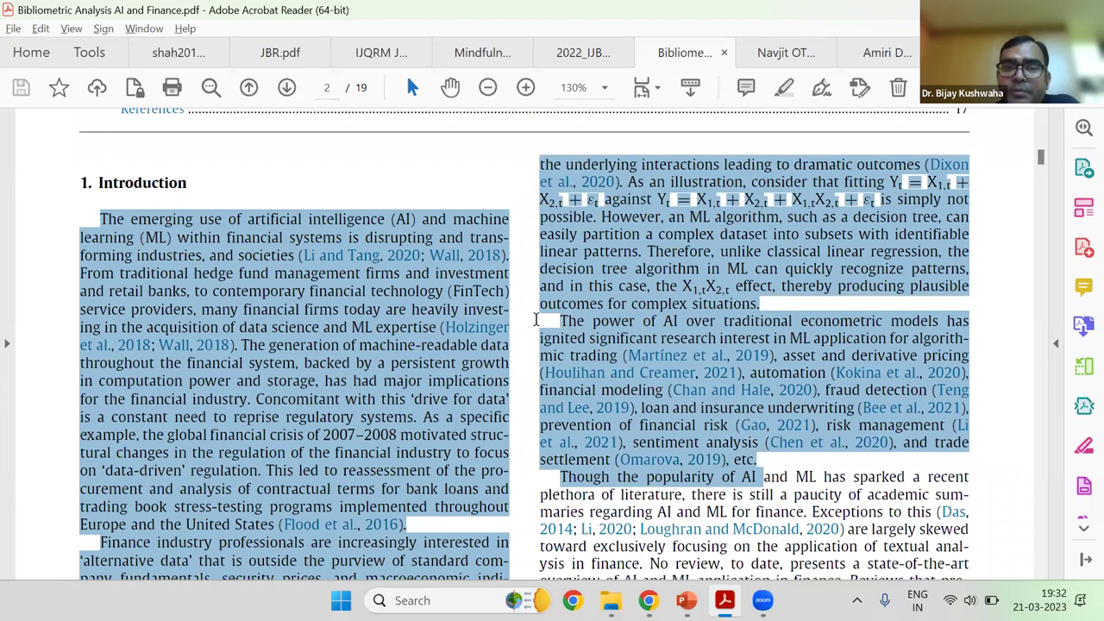
left_click_drag(787, 476, 536, 321)
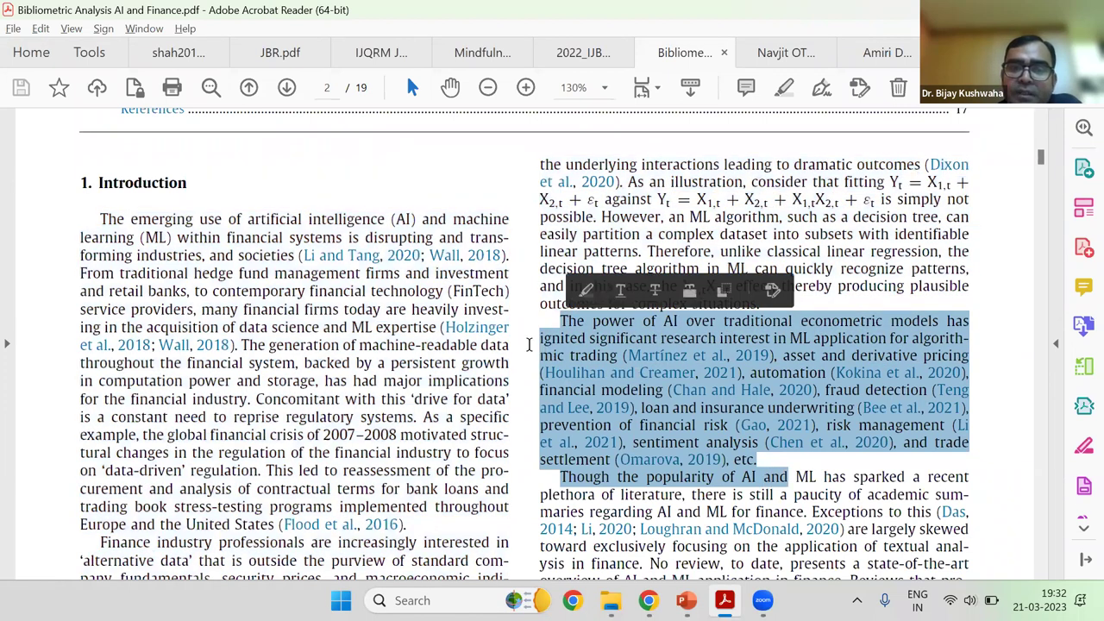
Highlight the research-gap passage from "Though the popularity of AI and ML" through "have been applied in finance" in the following paragraph
scroll(121, 199, "down", 1)
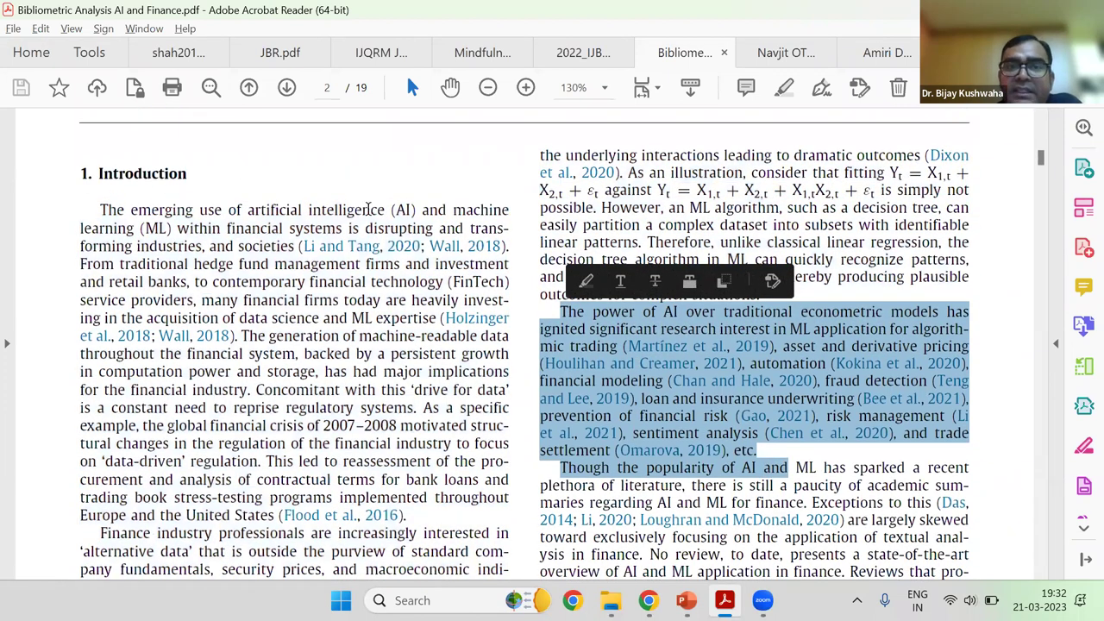
scroll(258, 327, "down", 2)
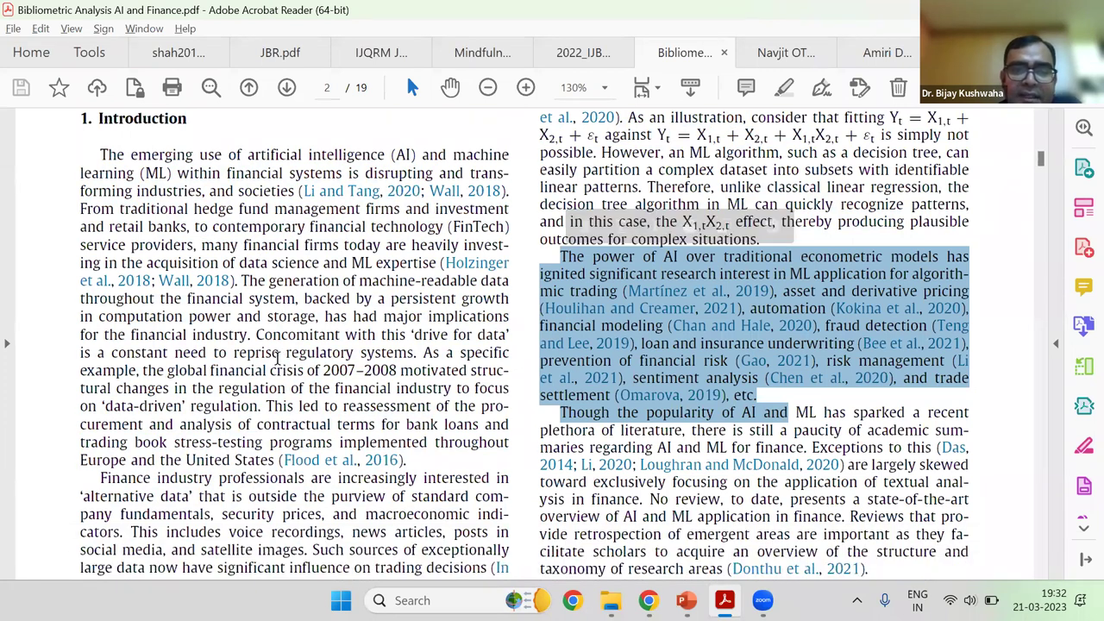
scroll(106, 366, "down", 1)
scroll(327, 430, "down", 5)
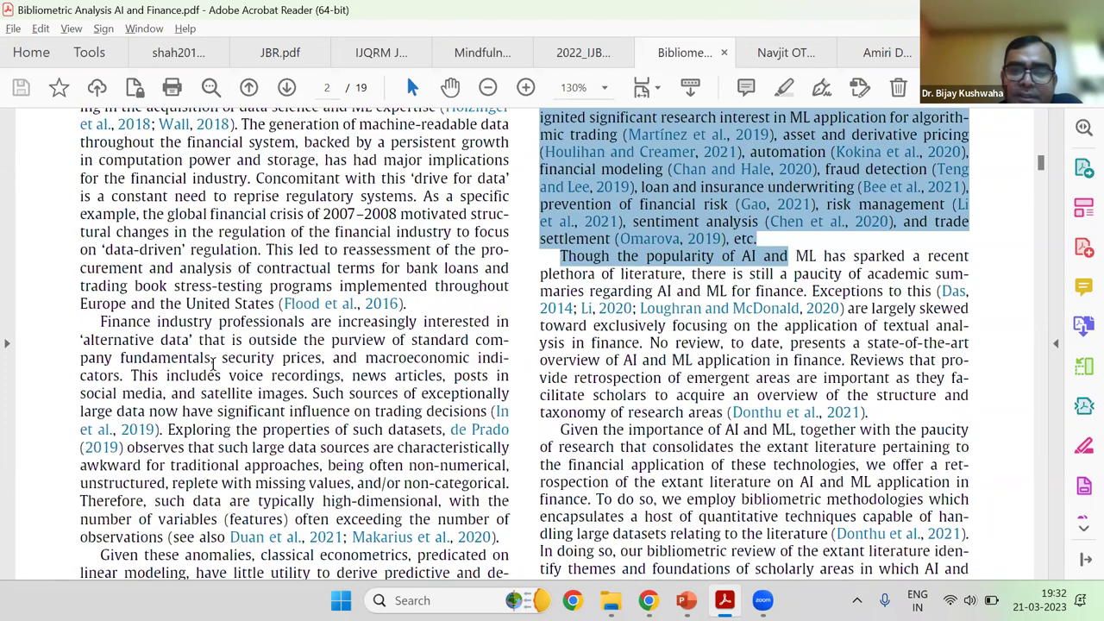
scroll(290, 362, "down", 4)
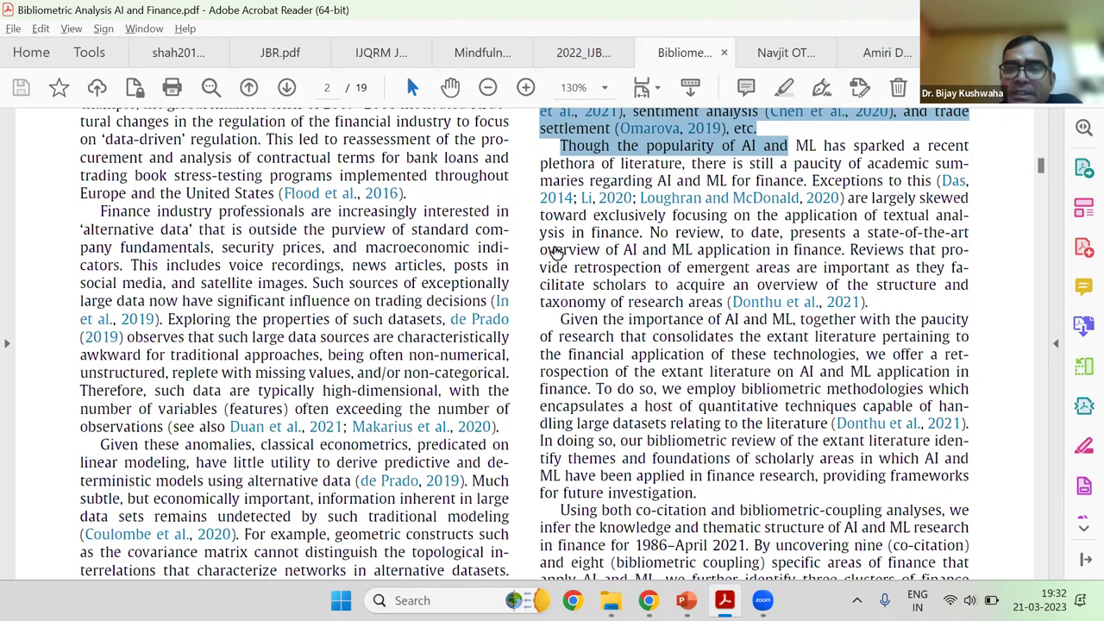
scroll(798, 229, "down", 1)
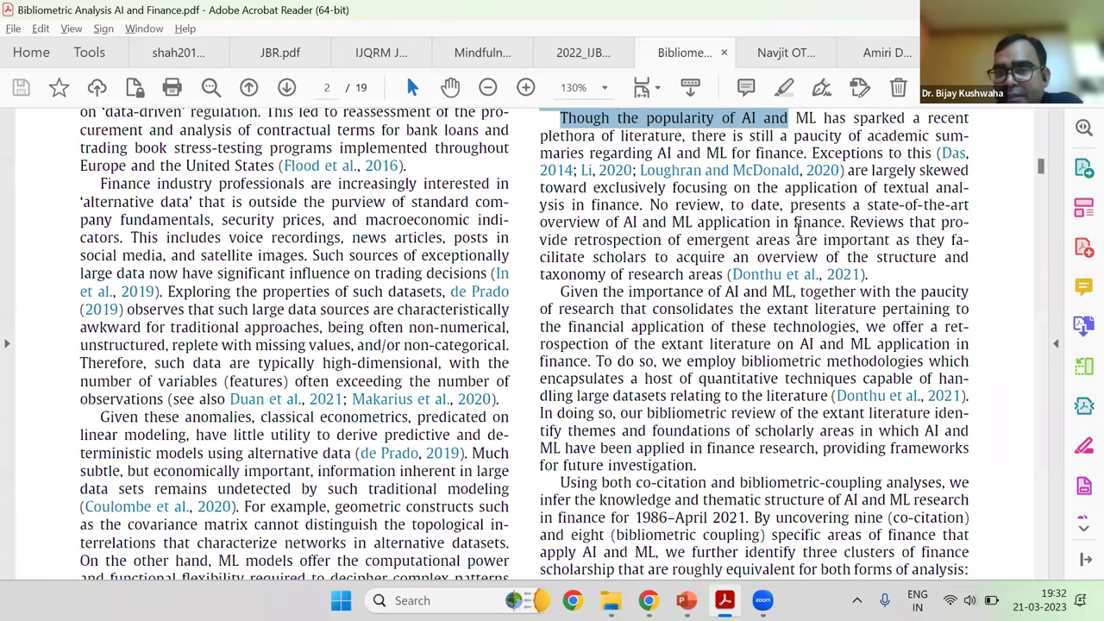
scroll(798, 229, "up", 5)
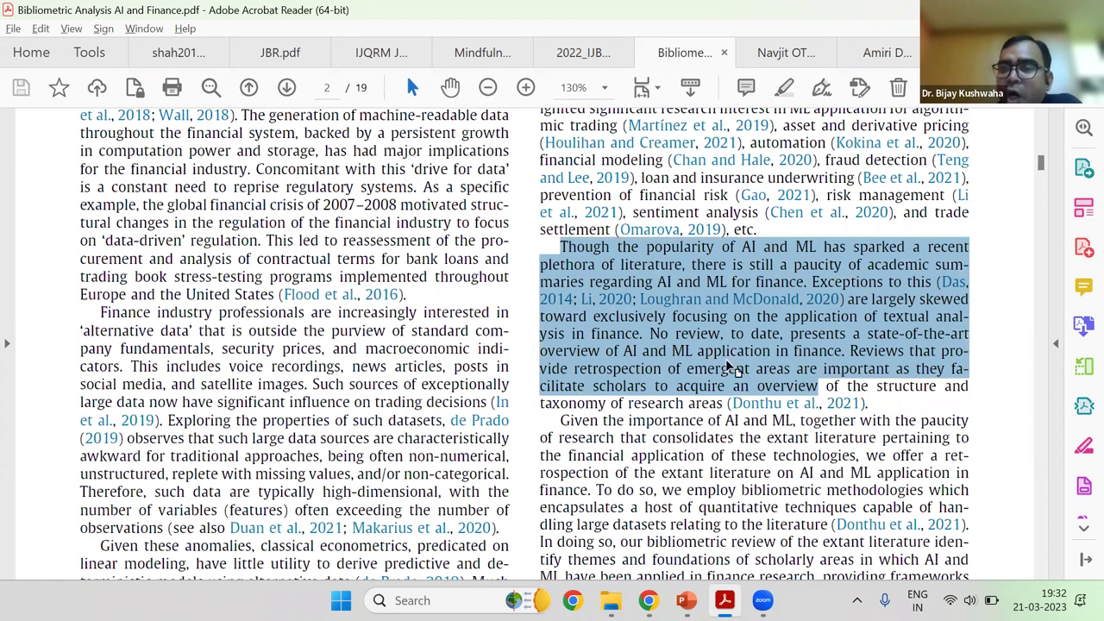
key("shift+ctrl+End")
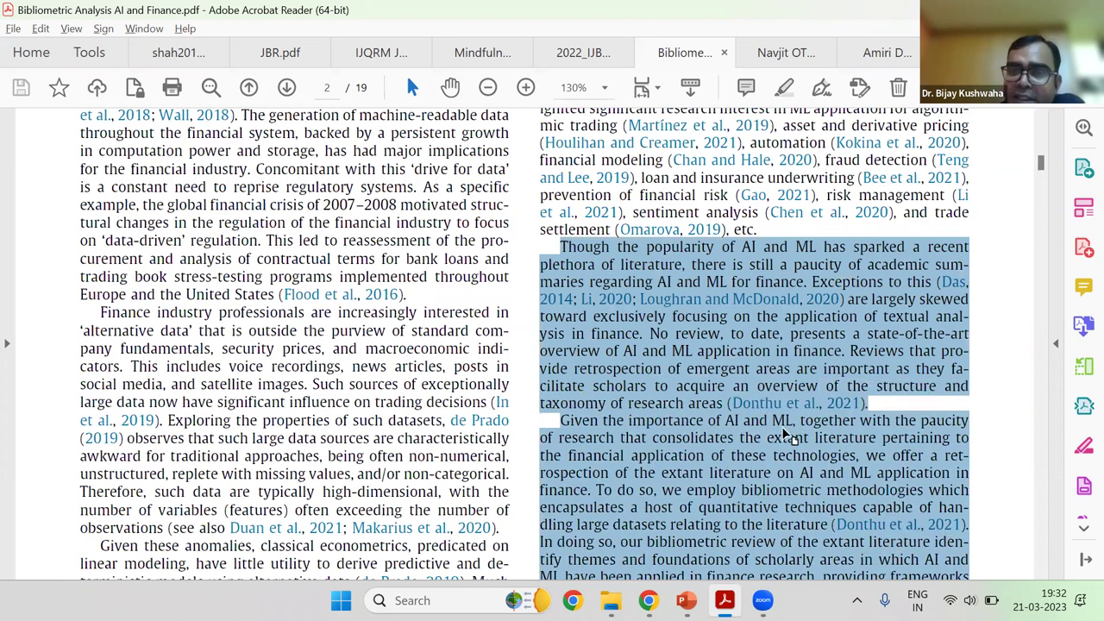
scroll(786, 437, "down", 1)
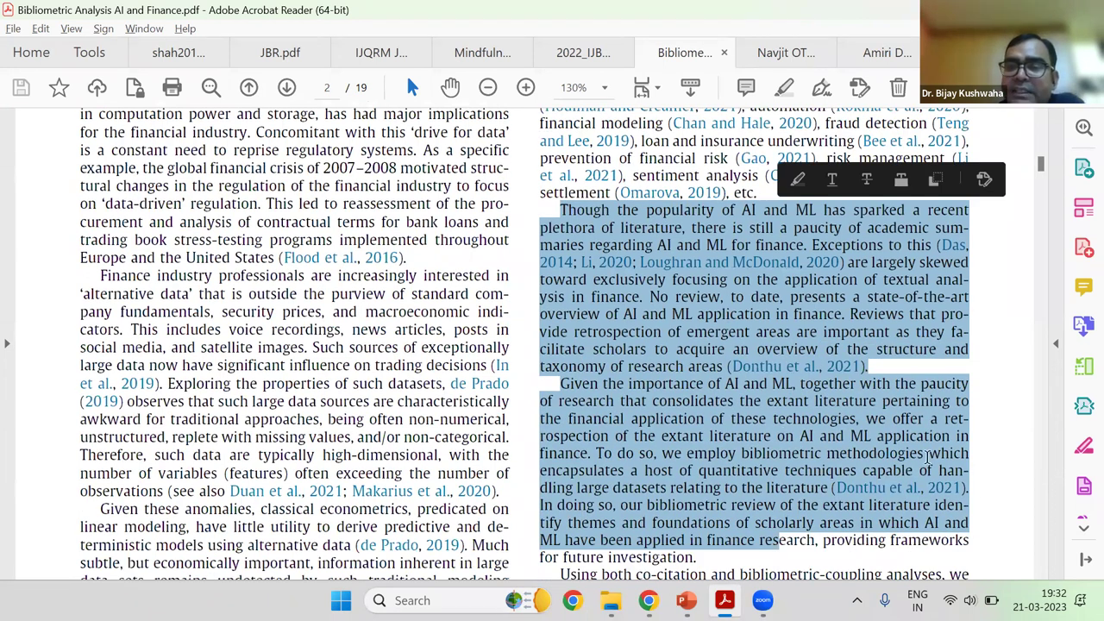
Clear the selection and highlight "bibliometric-coupling" in the Introduction paragraph beginning "Using both co-citation"
scroll(764, 431, "down", 2)
scroll(650, 373, "down", 3)
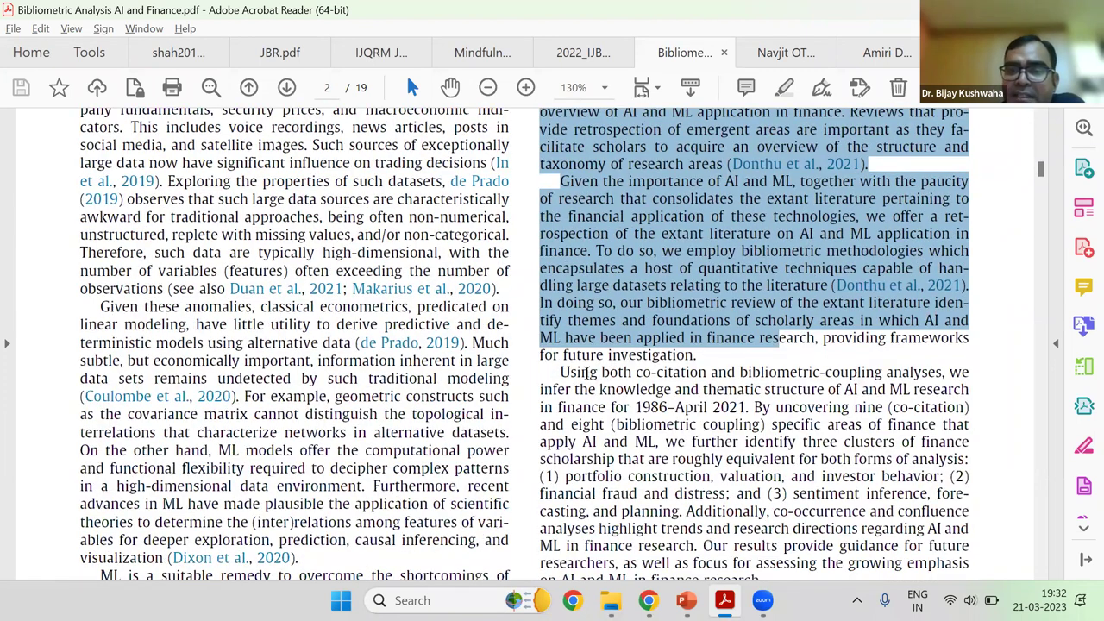
left_click(628, 377)
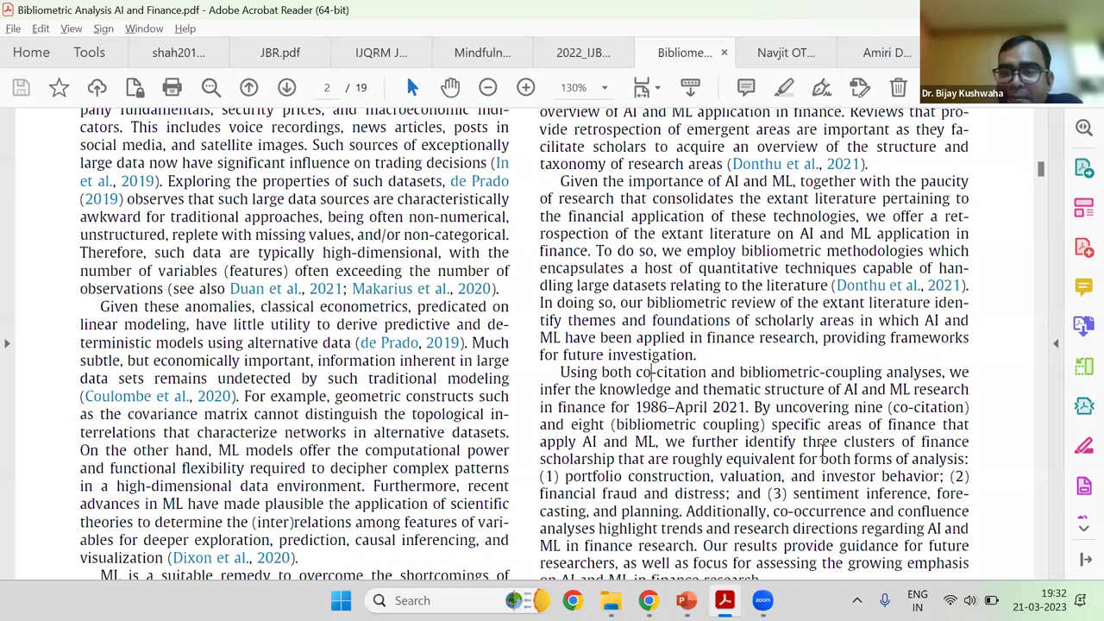
left_click_drag(747, 372, 850, 371)
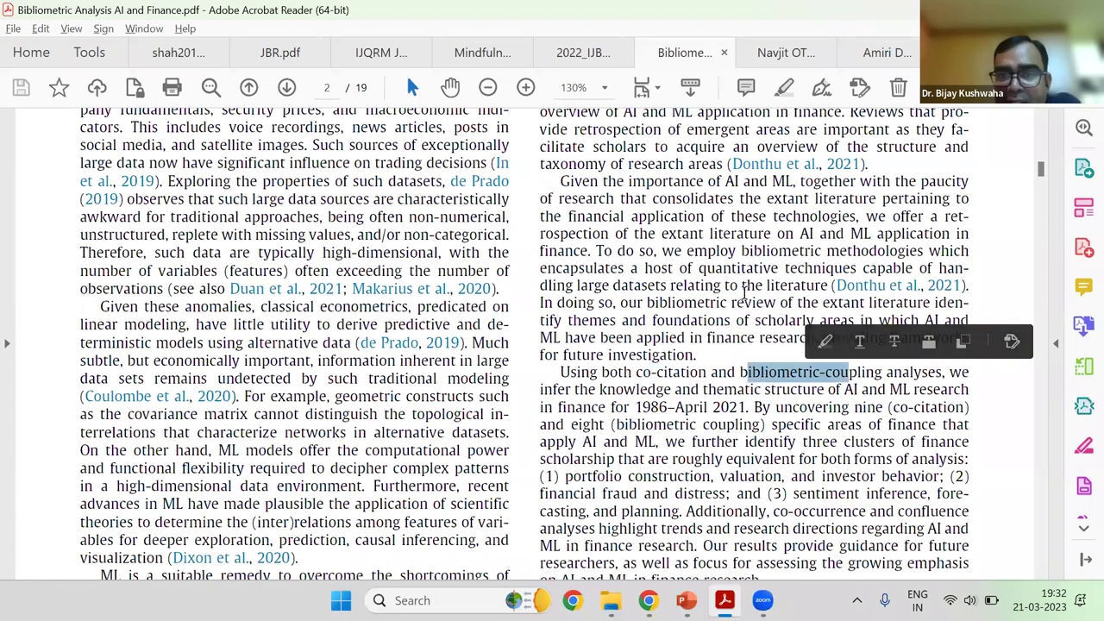
Highlight the phrase from "bibliometric review of the extant literature" through "themes and foundations of" in the preceding paragraph
scroll(743, 293, "up", 1)
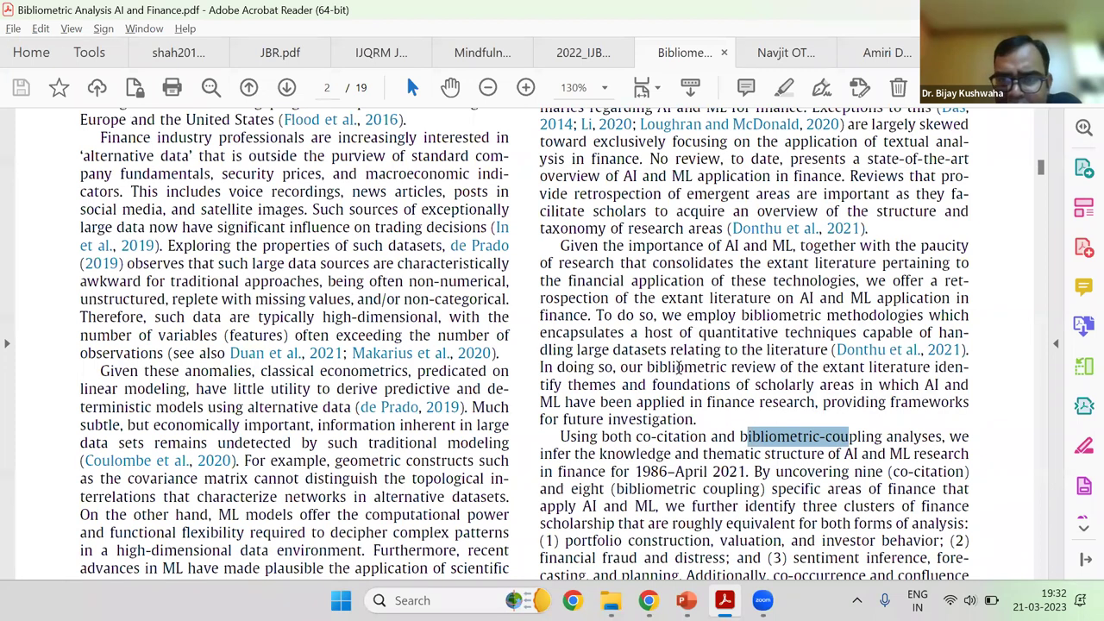
left_click_drag(699, 333, 856, 333)
left_click_drag(646, 367, 852, 371)
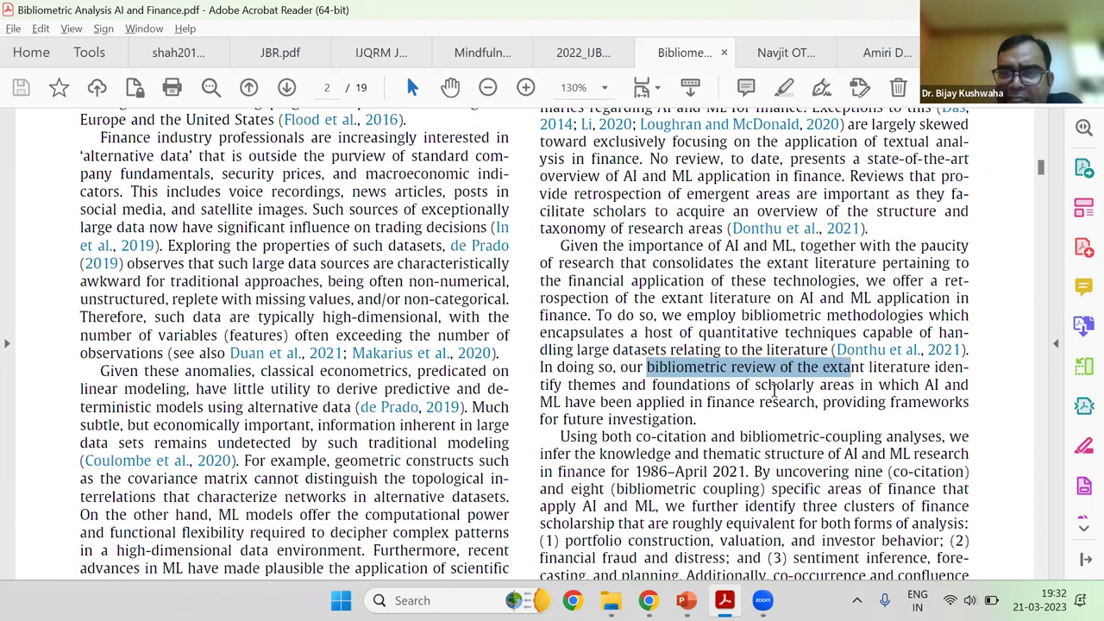
left_click_drag(773, 390, 783, 386)
left_click_drag(714, 307, 762, 390)
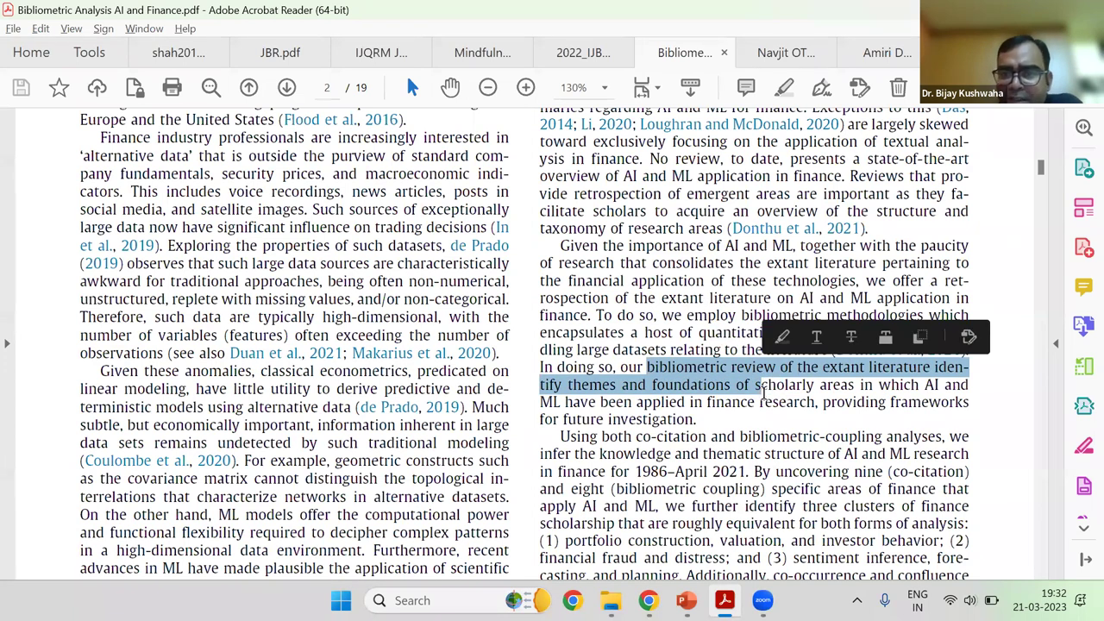
Highlight "co-occurrence and confluence analyses highlight trends and research directions regarding AI and" in the last Introduction paragraph
left_click(762, 392)
scroll(759, 449, "down", 3)
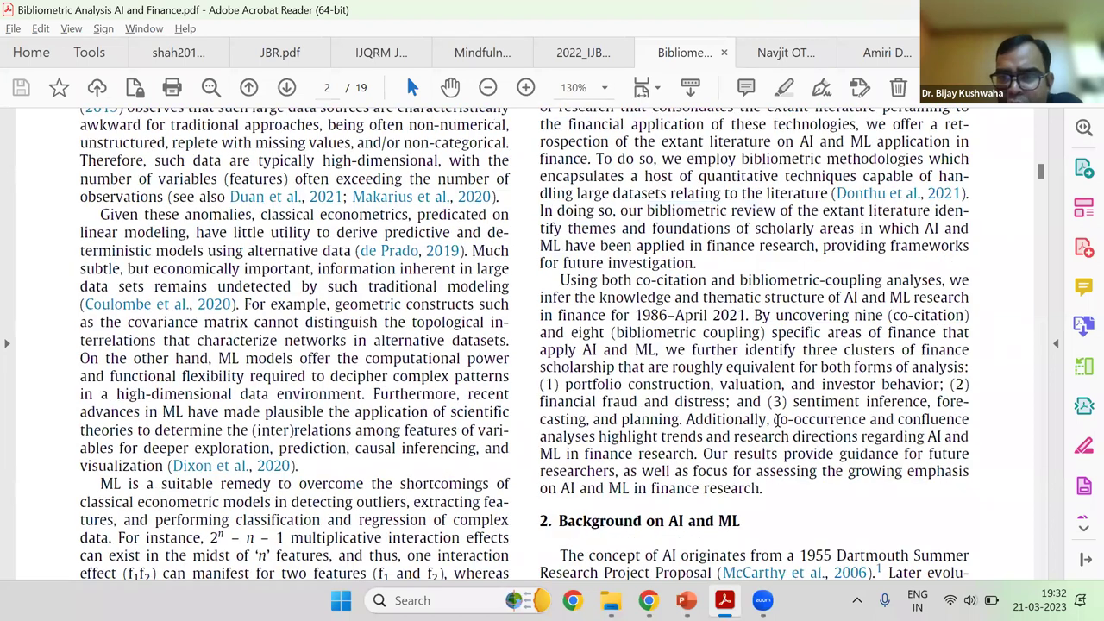
left_click_drag(903, 426, 925, 437)
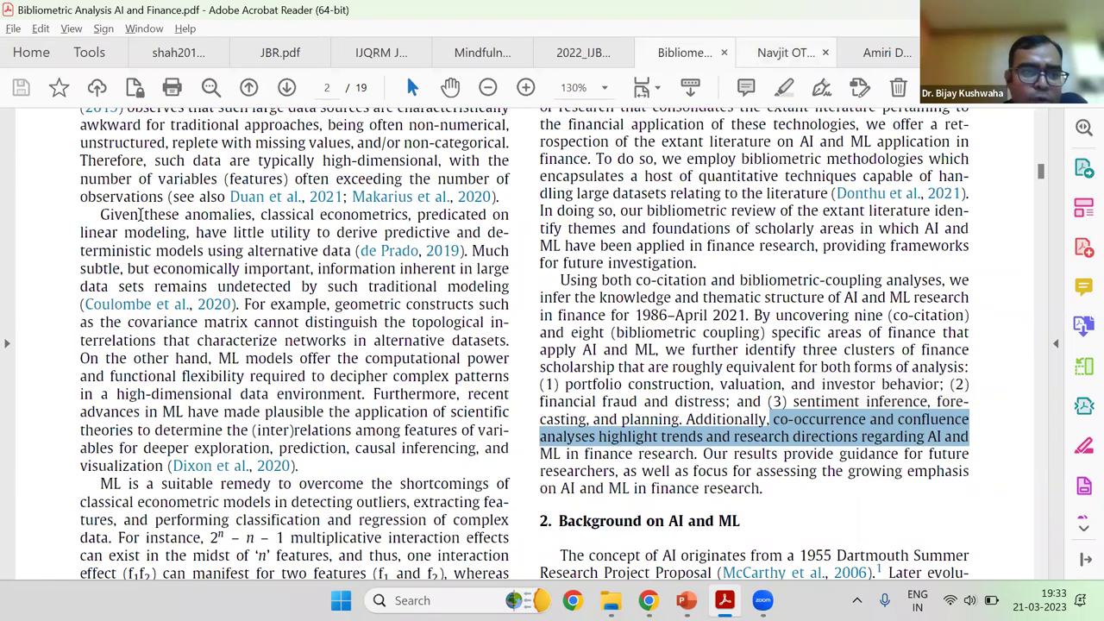
Switch to the OTT bibliometric paper and highlight the passage from "Hence, the present study" through research question Q2
key("ctrl+Tab")
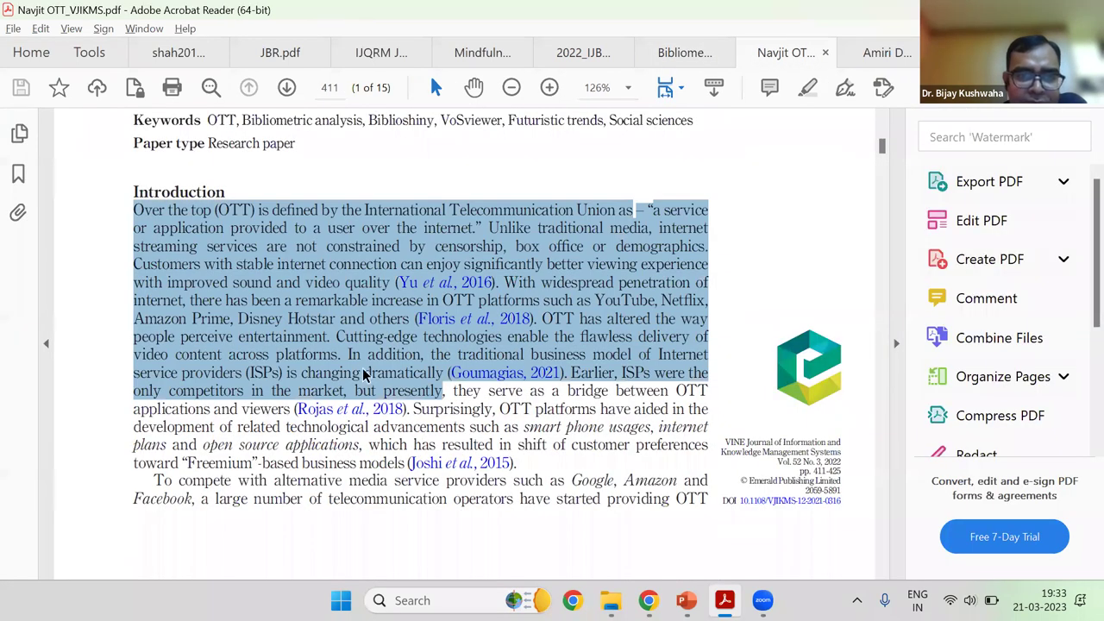
scroll(354, 362, "down", 10)
scroll(232, 293, "down", 5)
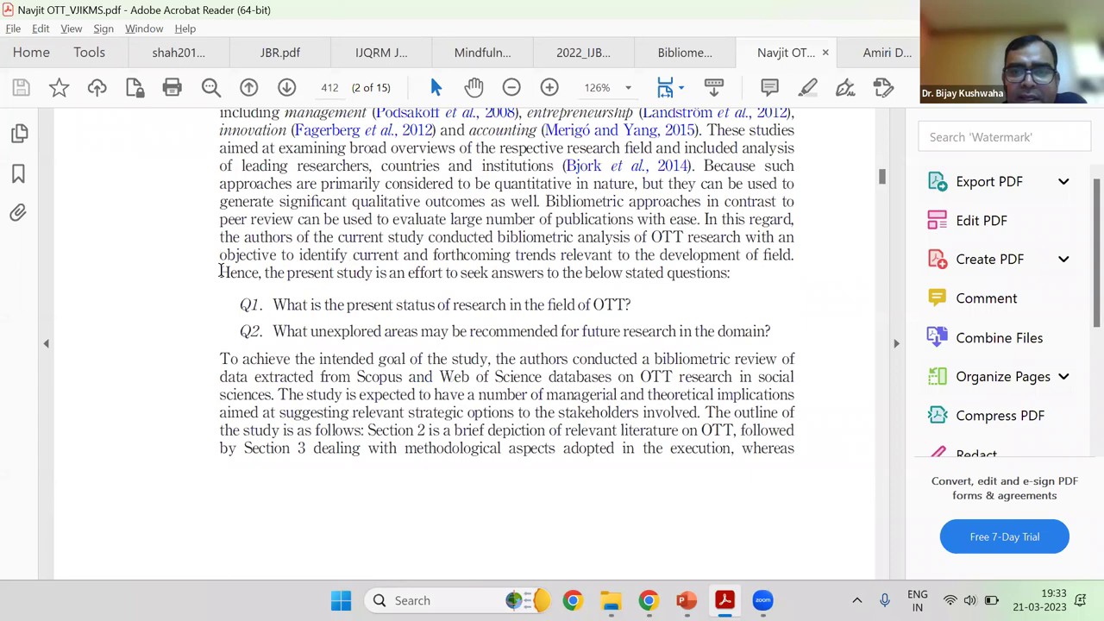
left_click_drag(221, 272, 784, 326)
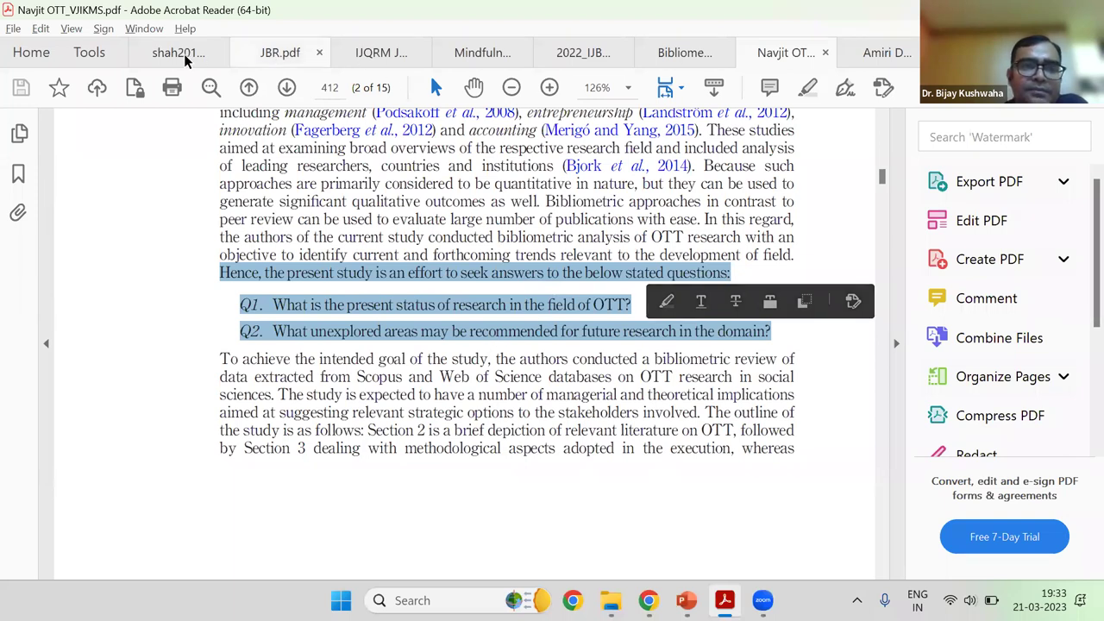
Switch to the prosumption bibliometric paper and highlight the Introduction heading and opening lines, clearing the selection when done
key("ctrl+Tab")
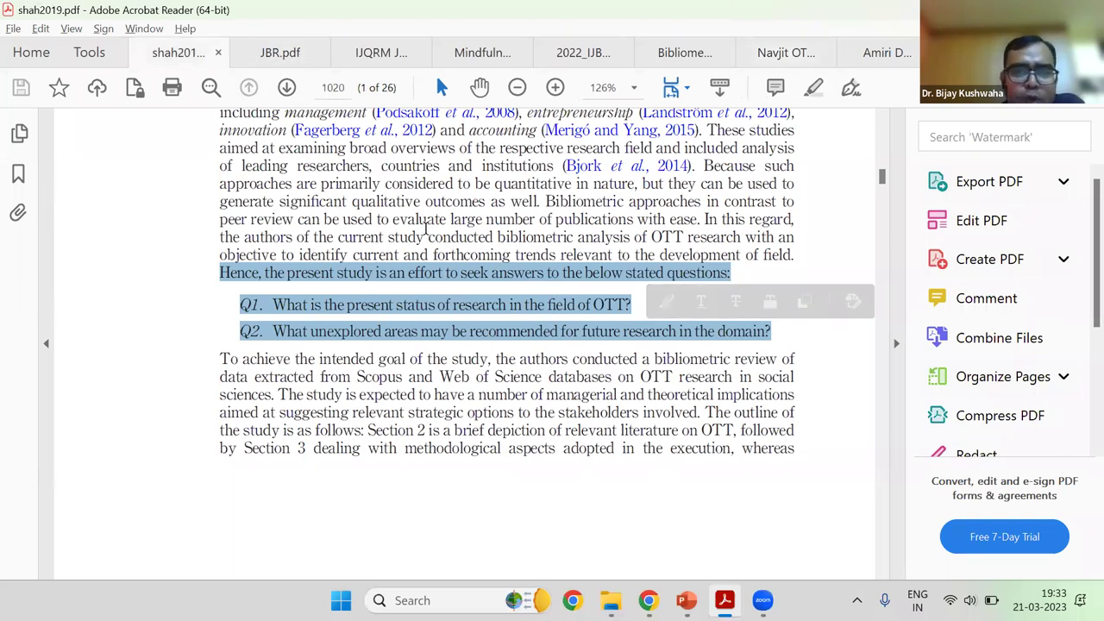
scroll(267, 256, "up", 5)
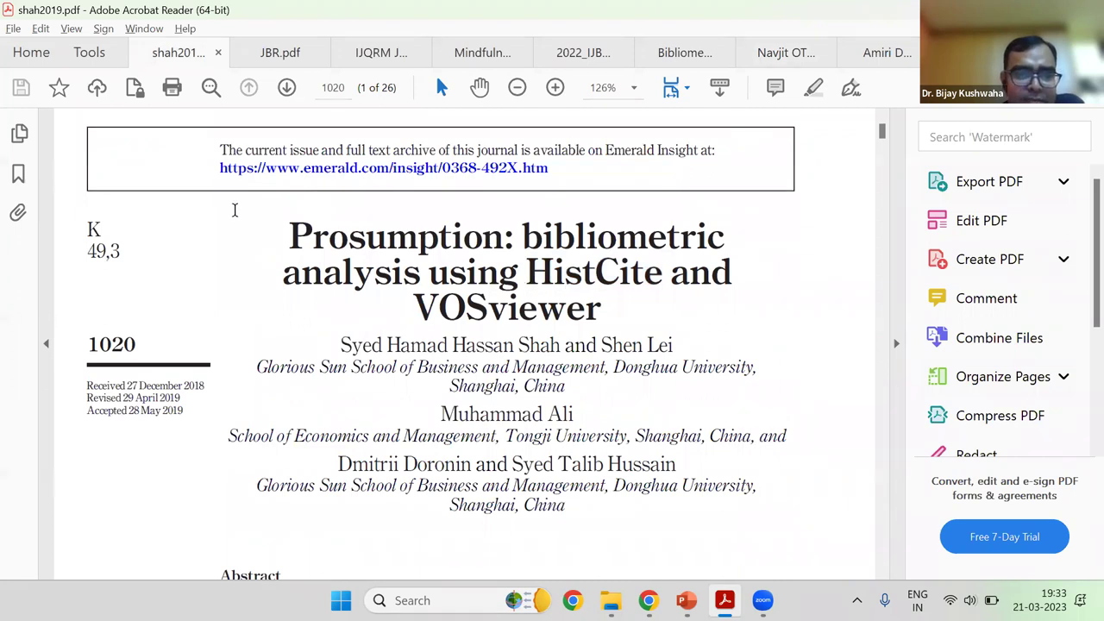
scroll(221, 214, "down", 10)
left_click_drag(350, 253, 220, 209)
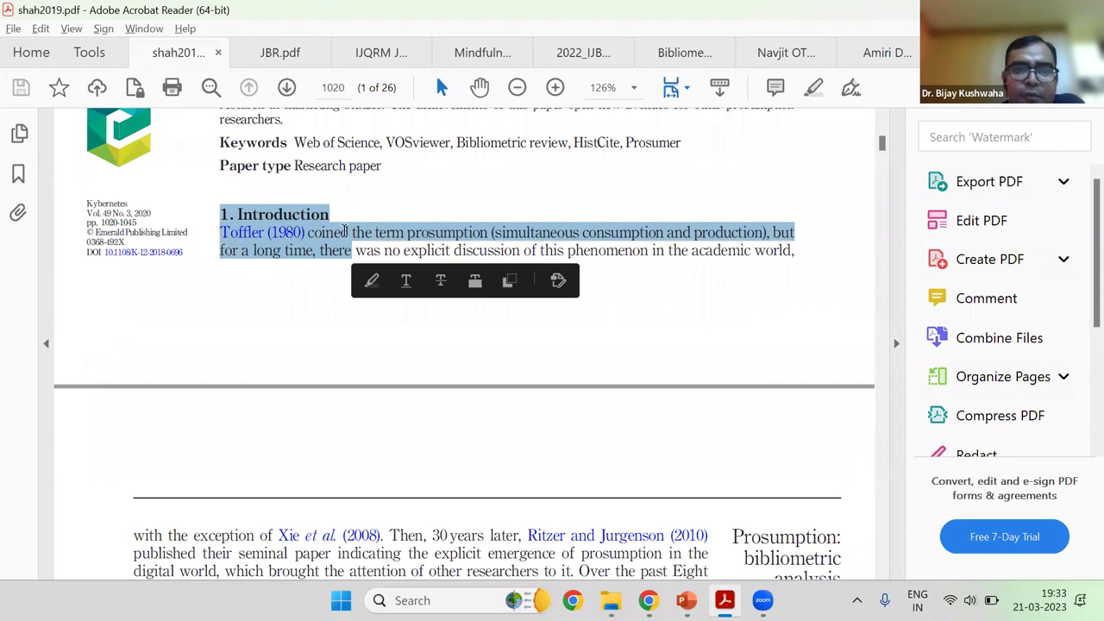
left_click(222, 233)
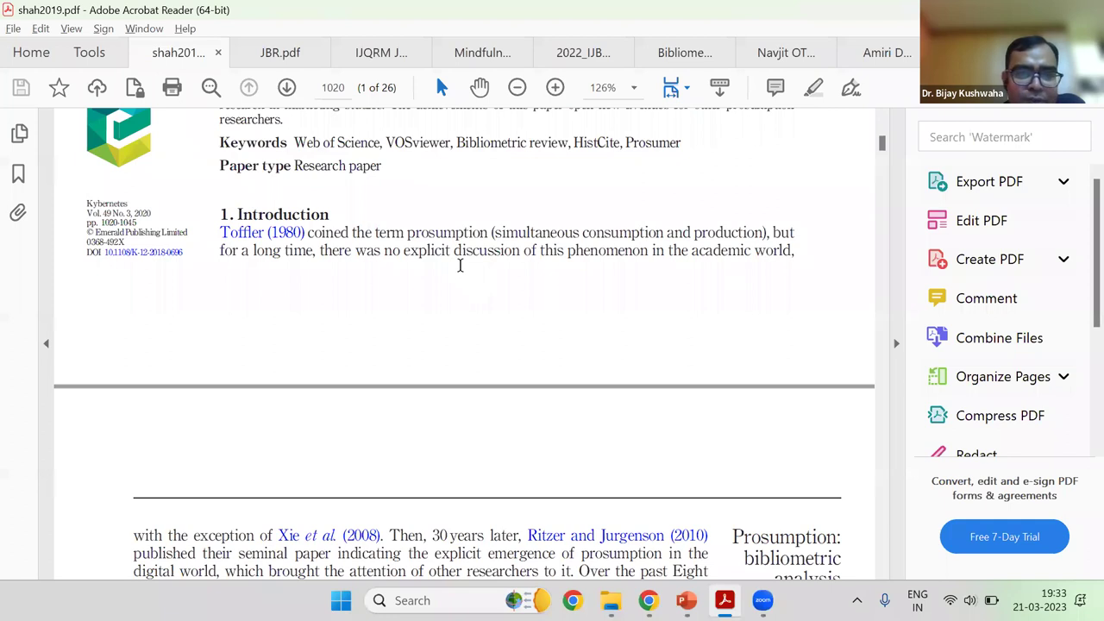
Highlight research questions RQ1 through RQ4 at the end of the prosumption paper's Introduction
scroll(470, 255, "down", 10)
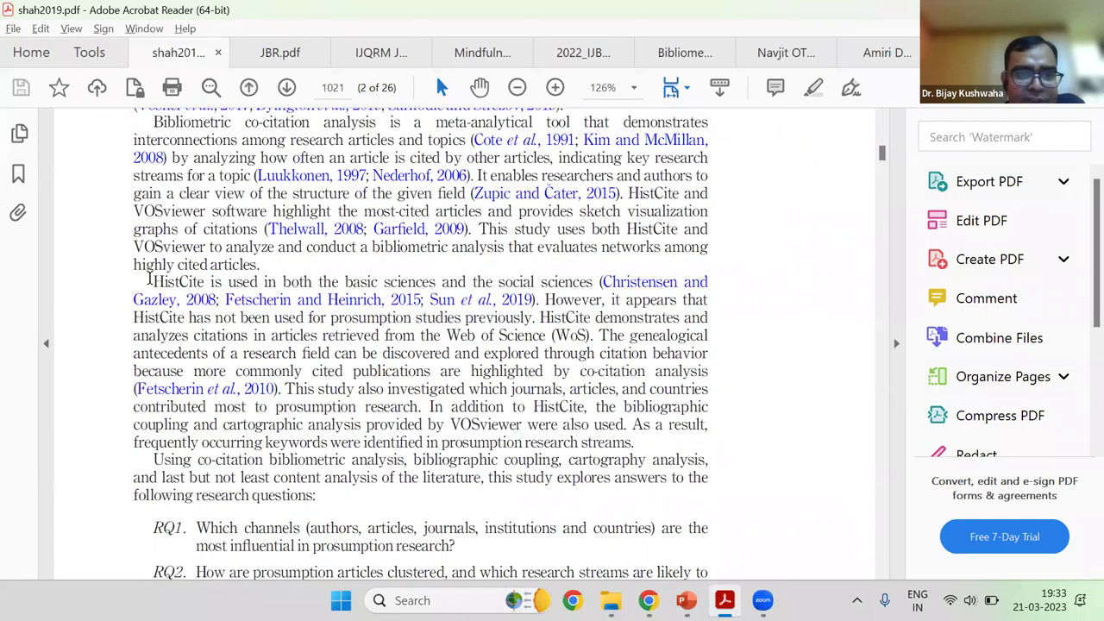
left_click_drag(355, 407, 152, 284)
scroll(148, 295, "down", 5)
left_click(431, 455)
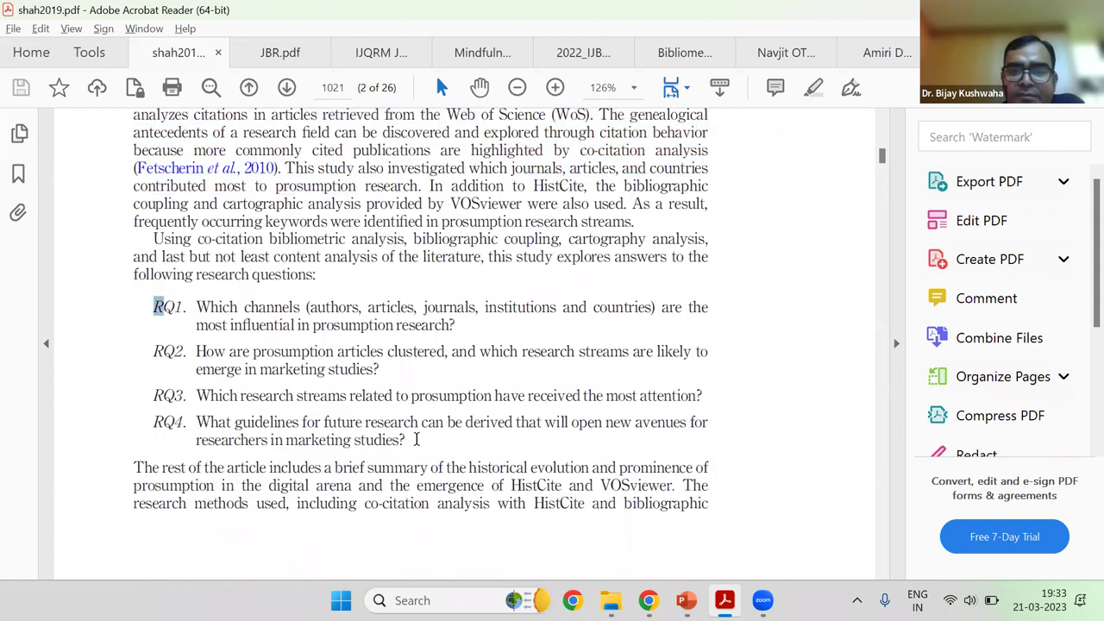
left_click_drag(410, 454, 407, 441)
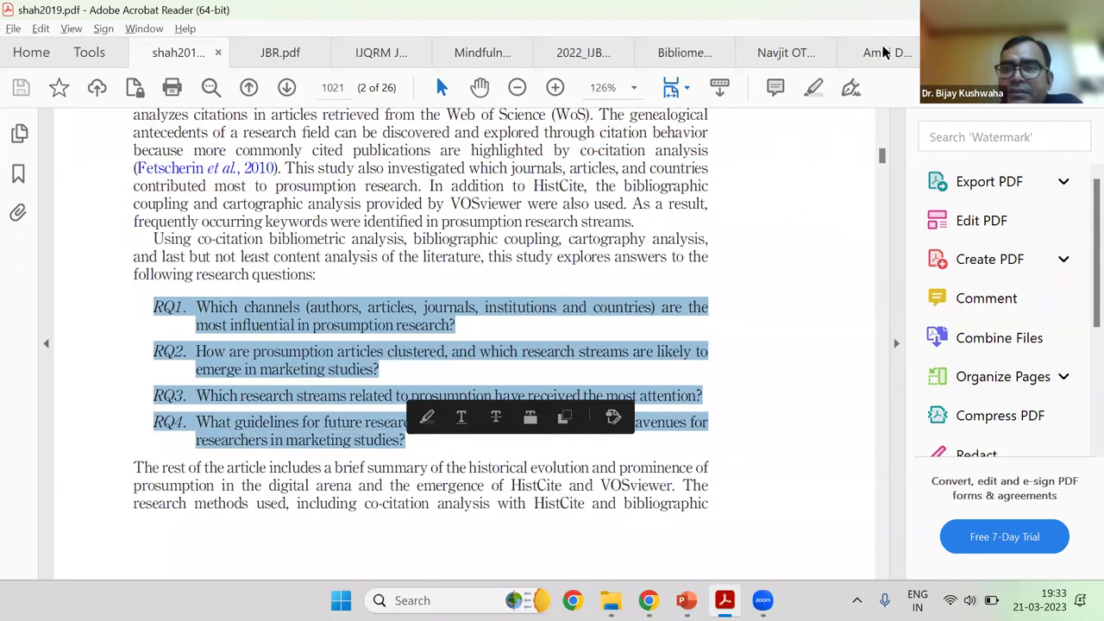
Switch to the paper on digital marketing in small and medium enterprises and highlight its Introduction opening from "Today, web technology" through "Most"
key("ctrl+shift+Tab")
scroll(664, 251, "down", 3)
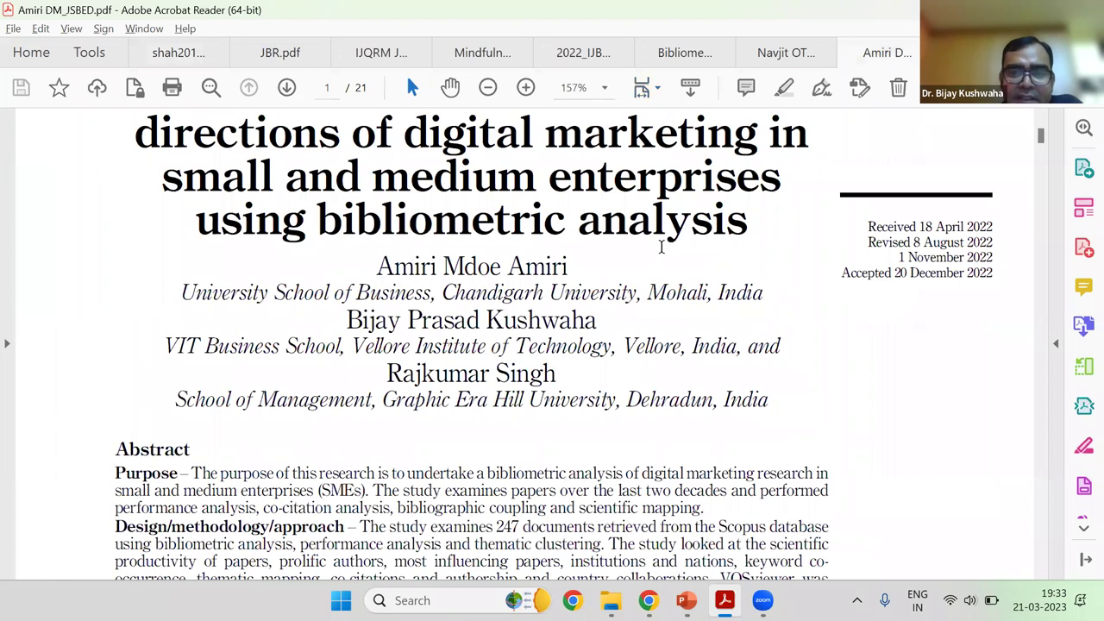
scroll(487, 323, "down", 4)
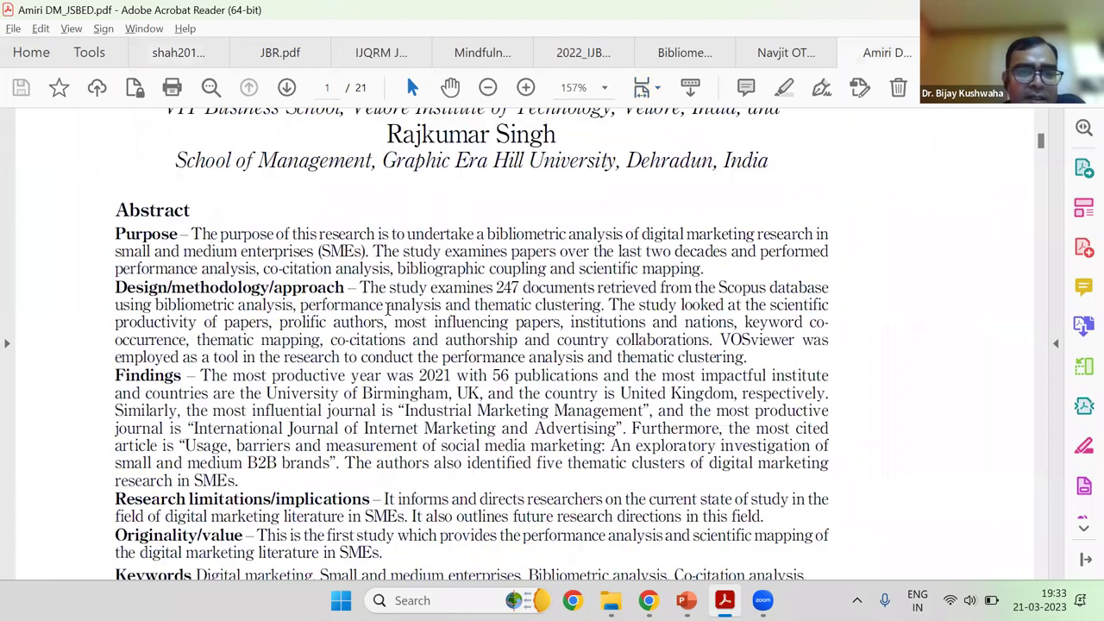
scroll(177, 285, "down", 3)
scroll(121, 284, "down", 2)
left_click_drag(116, 282, 476, 343)
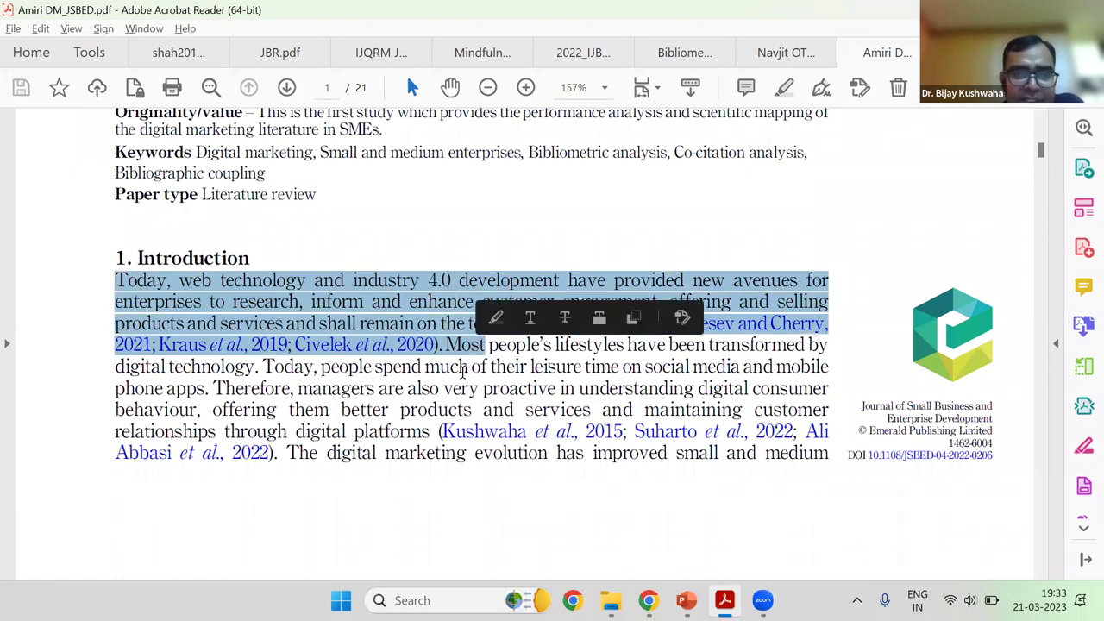
Highlight the passage on page 2 from "According to the World Bank" through "businesses must understand using digital marketing"
scroll(463, 371, "down", 5)
scroll(397, 303, "down", 3)
scroll(392, 322, "down", 9)
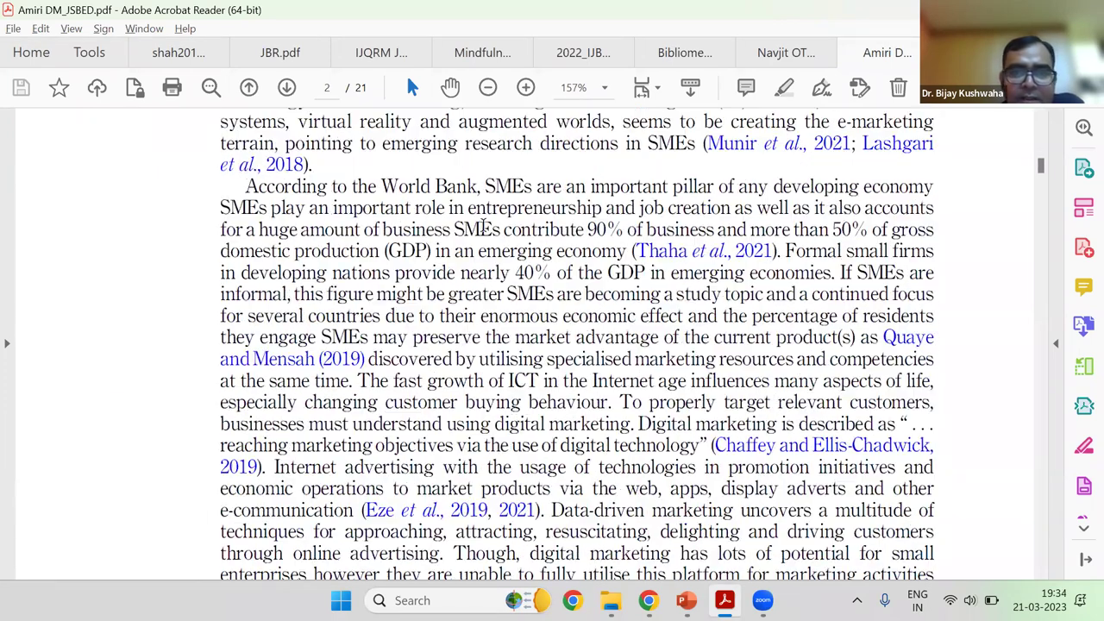
left_click_drag(246, 187, 584, 229)
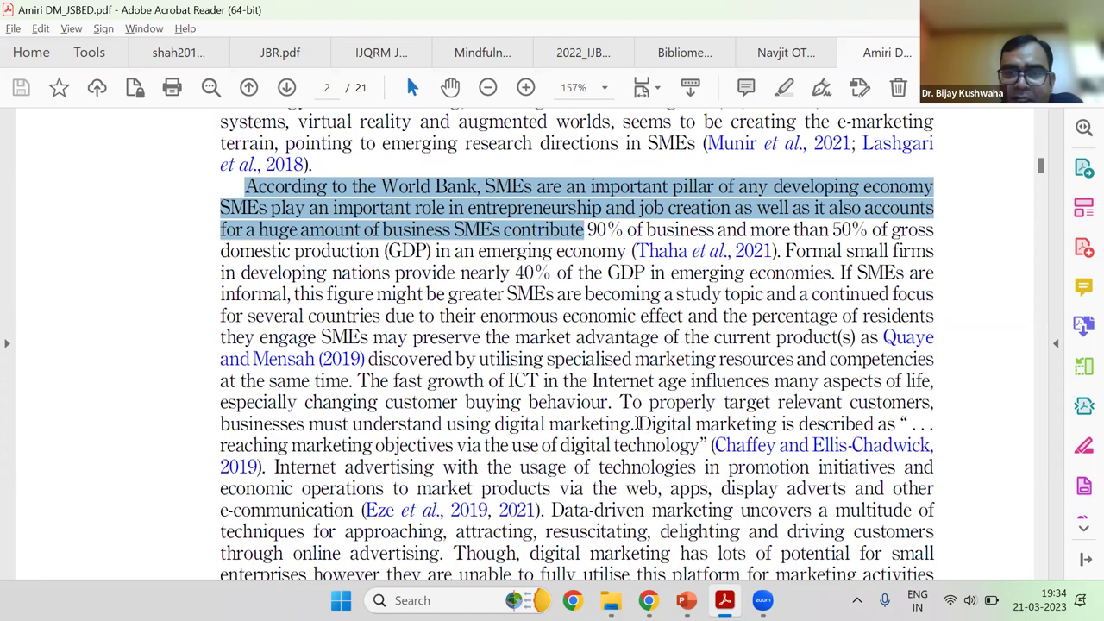
left_click(636, 423, "shift")
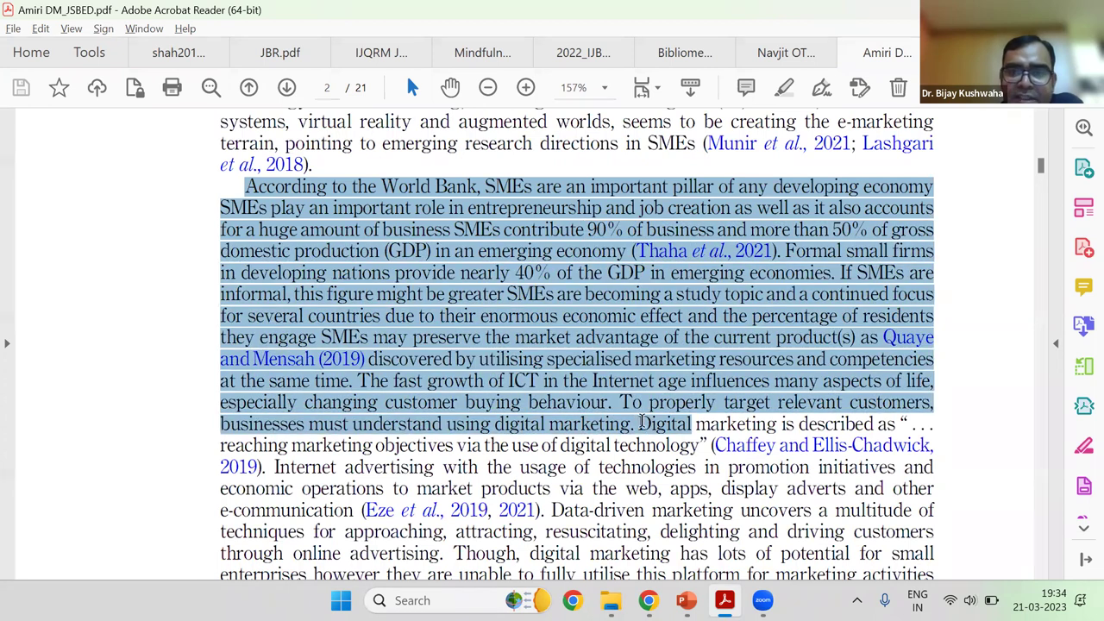
scroll(608, 393, "down", 1)
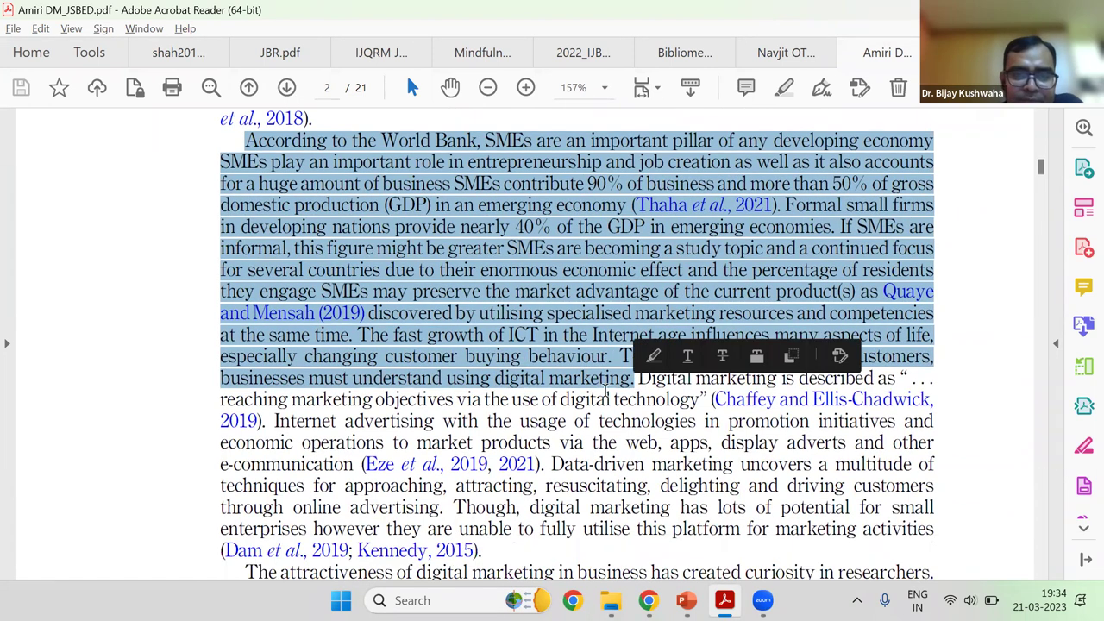
Highlight "Given the importance of digital marketing research in SMEs, we" on page 3
scroll(441, 358, "down", 4)
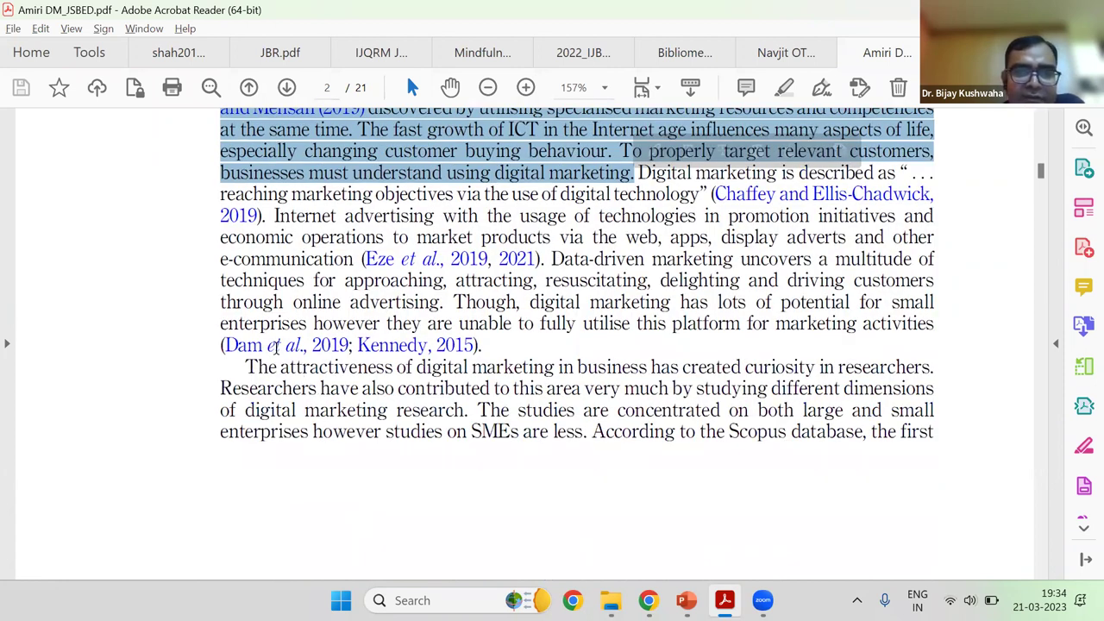
scroll(156, 288, "down", 5)
scroll(500, 299, "down", 4)
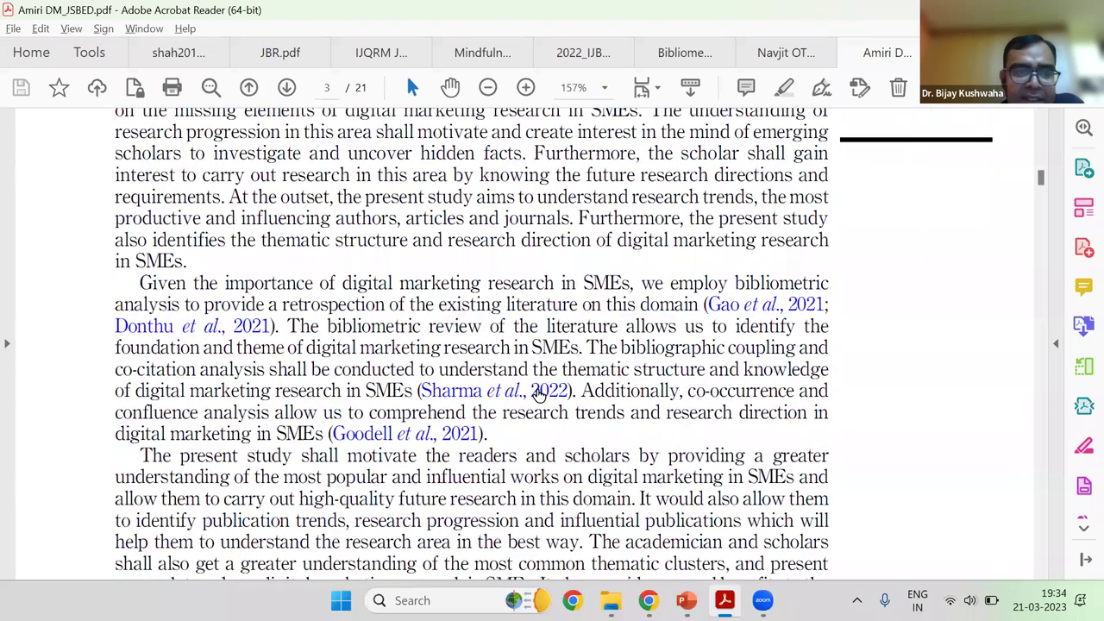
scroll(451, 392, "down", 1)
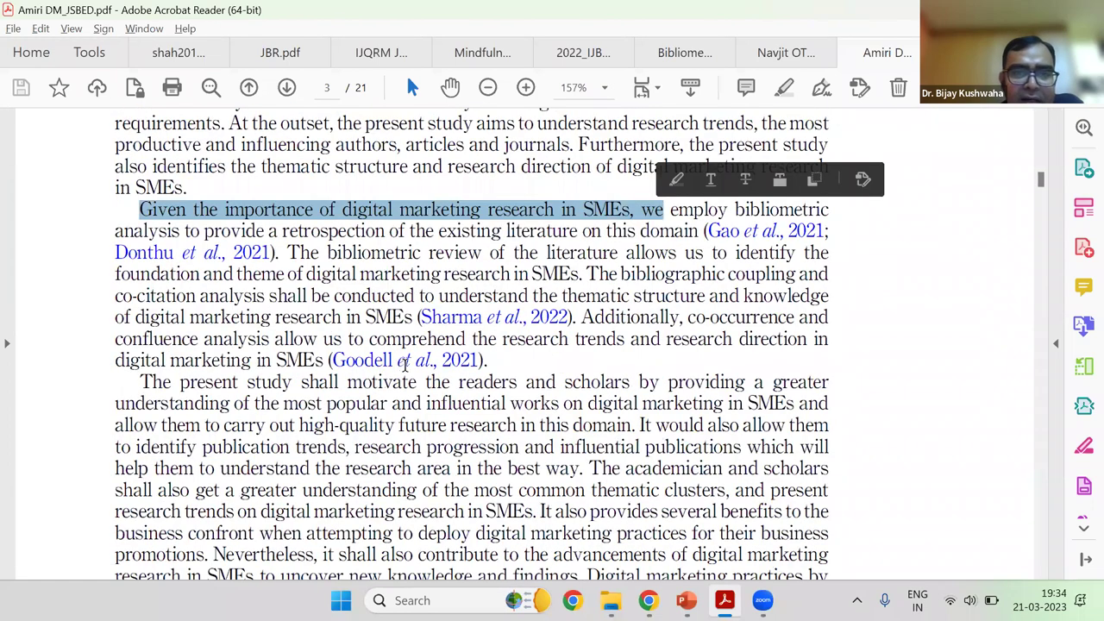
scroll(404, 363, "down", 2)
scroll(404, 362, "up", 2)
scroll(408, 246, "up", 1)
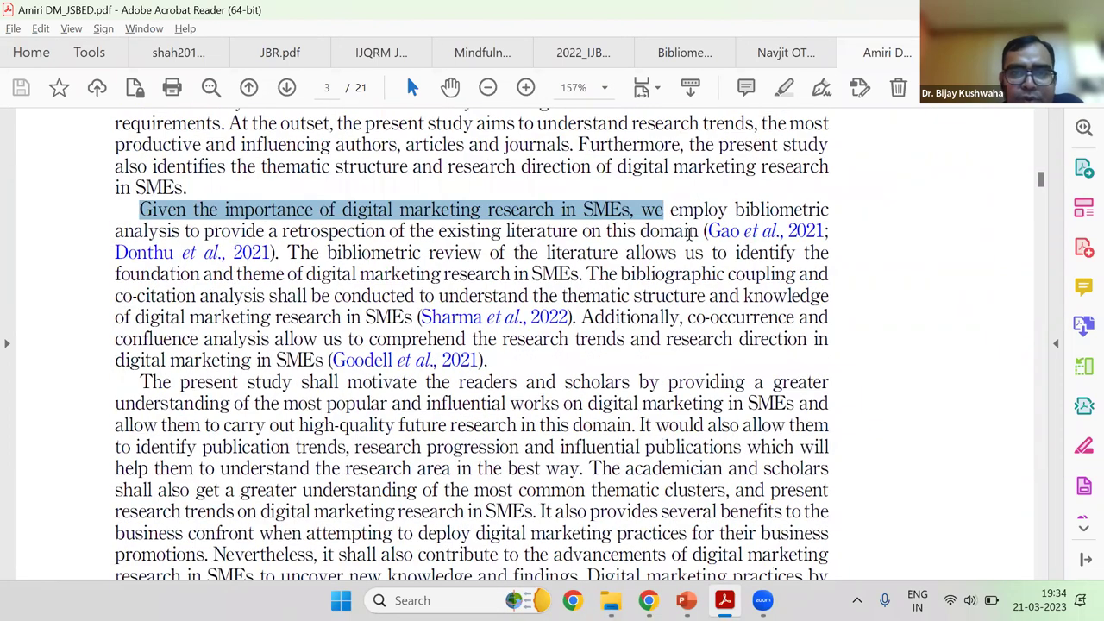
In the "Given the importance" paragraph, highlight "The bibliometric review of the literature allows" and "retrospection of the existing literature on this domain"
left_click(424, 252)
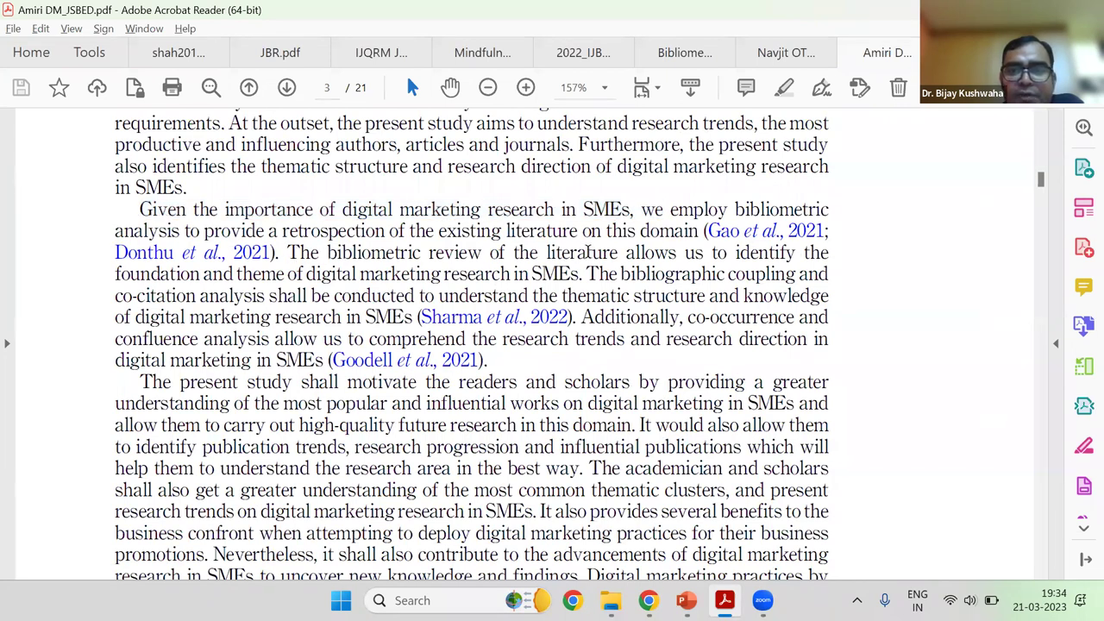
left_click_drag(649, 250, 504, 255)
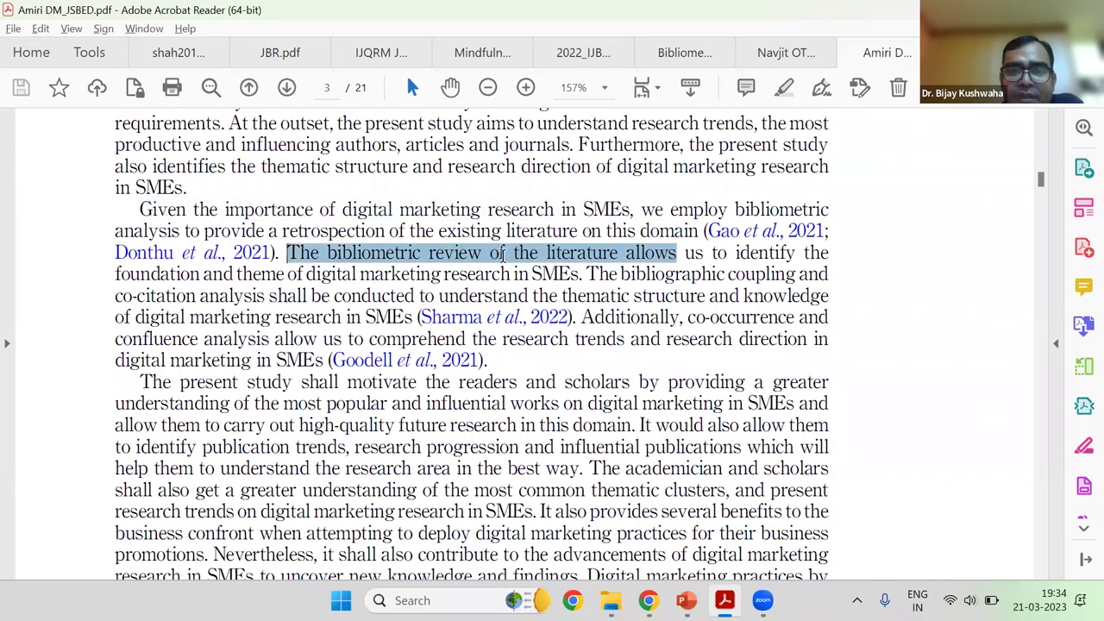
left_click(727, 211)
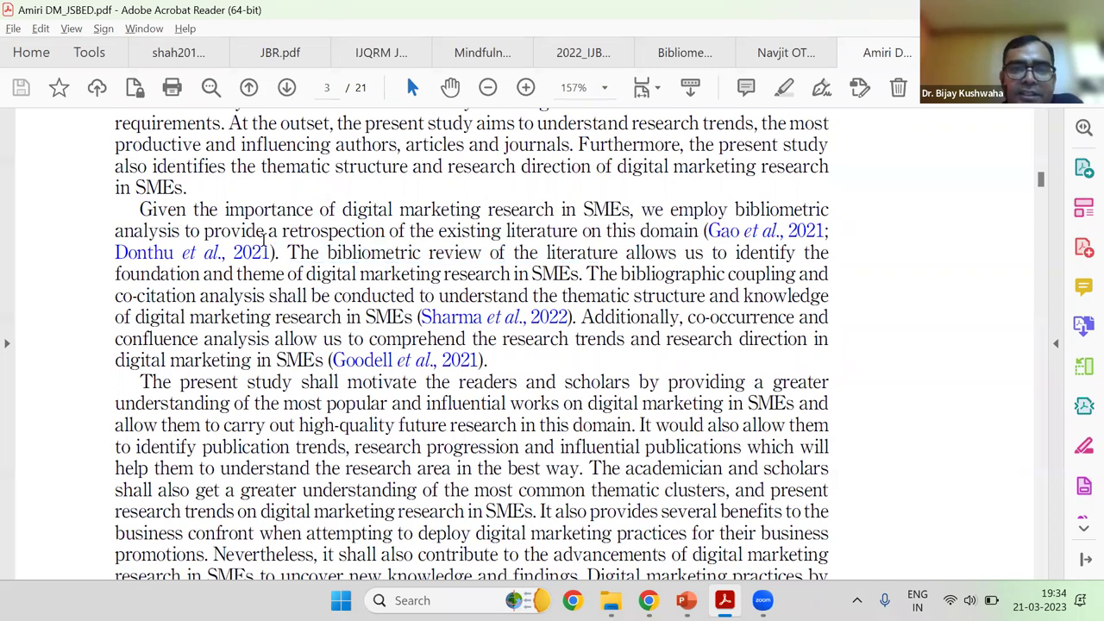
left_click_drag(282, 231, 576, 233)
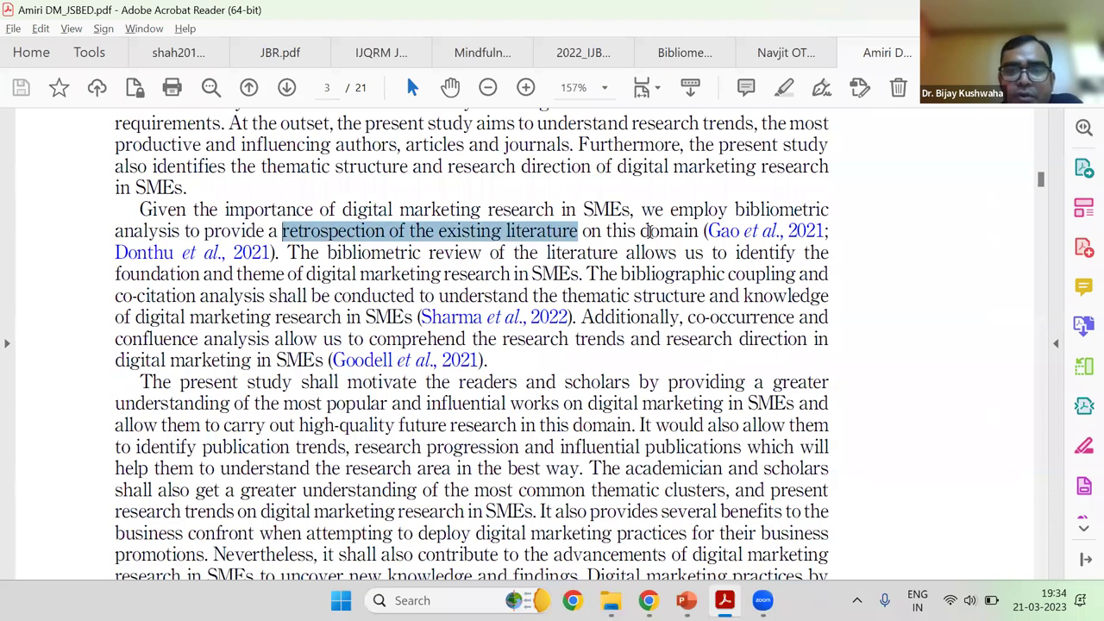
left_click_drag(678, 229, 696, 232)
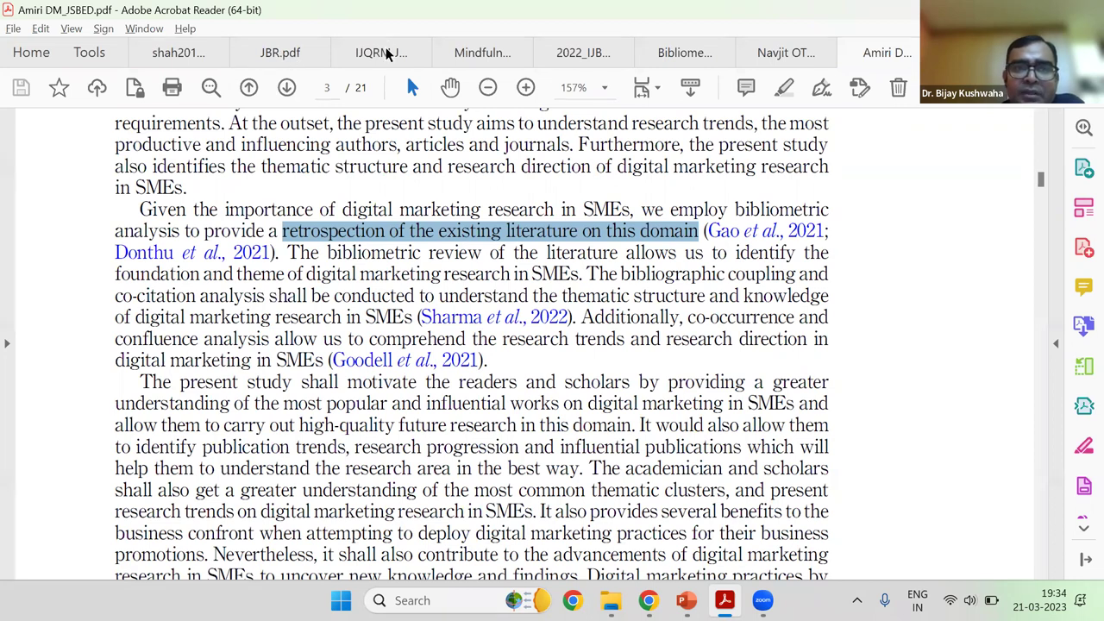
Switch to the organizational mindfulness paper and highlight its three research questions on page 2
left_click(381, 52)
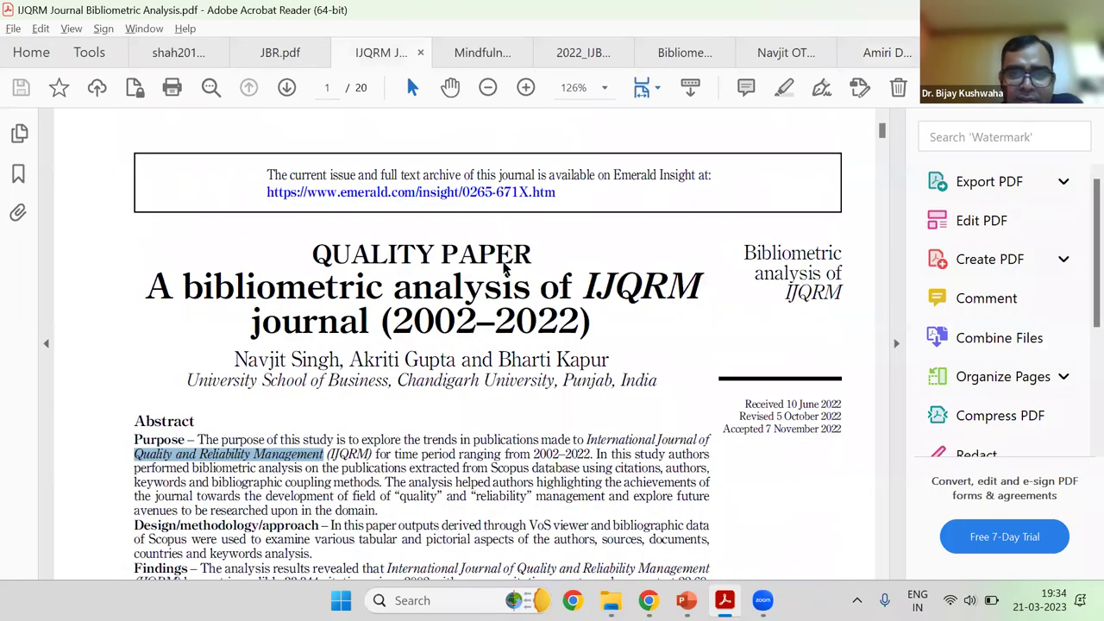
key("ctrl+Tab")
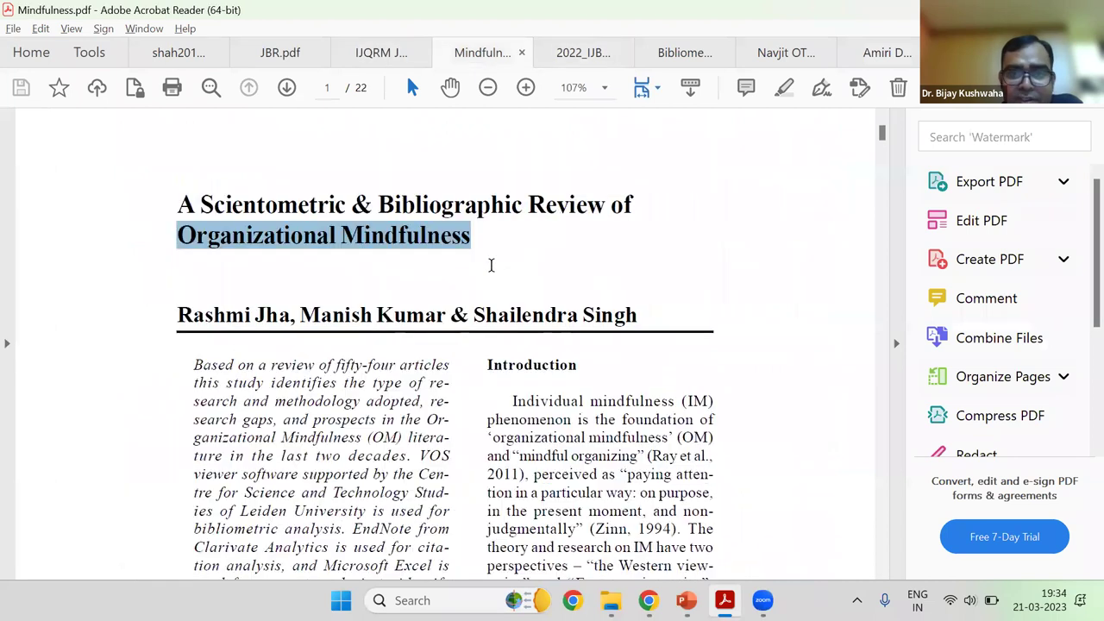
scroll(487, 266, "down", 3)
scroll(678, 303, "down", 15)
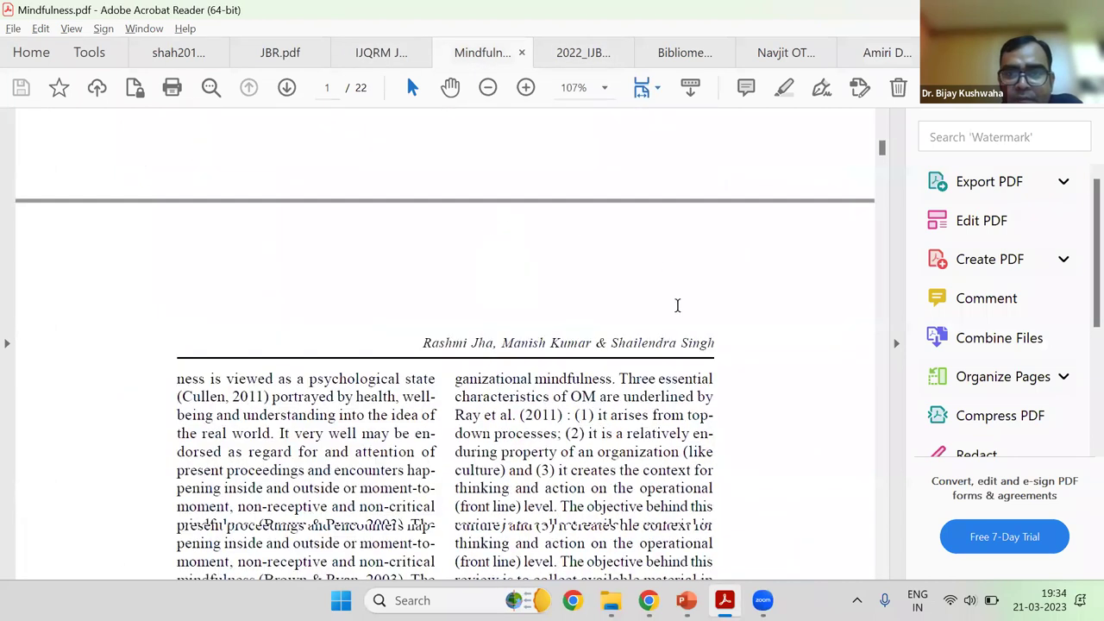
scroll(641, 364, "up", 1)
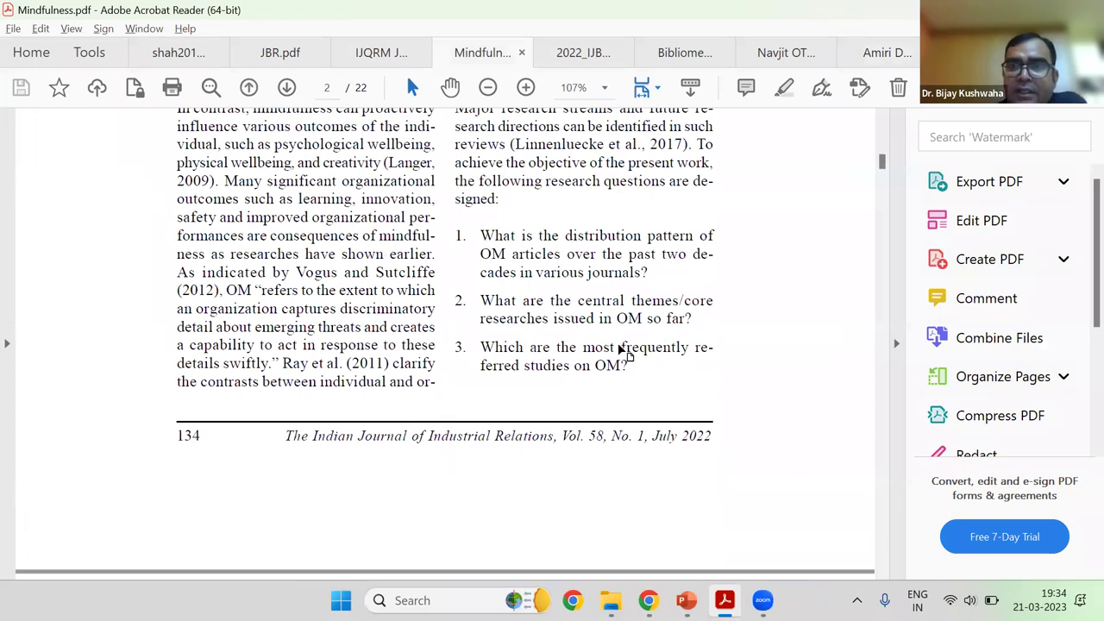
left_click_drag(599, 239, 578, 168)
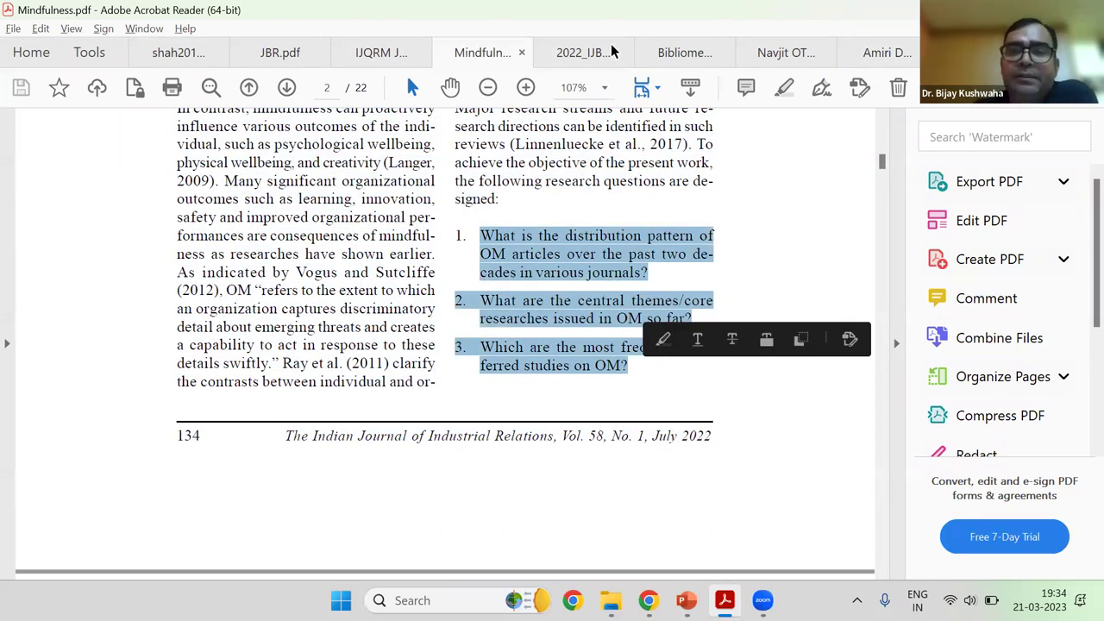
Switch to the paper on organic products in the personal care category and review its introduction through research questions RQ1 to RQ5
key("ctrl+Tab")
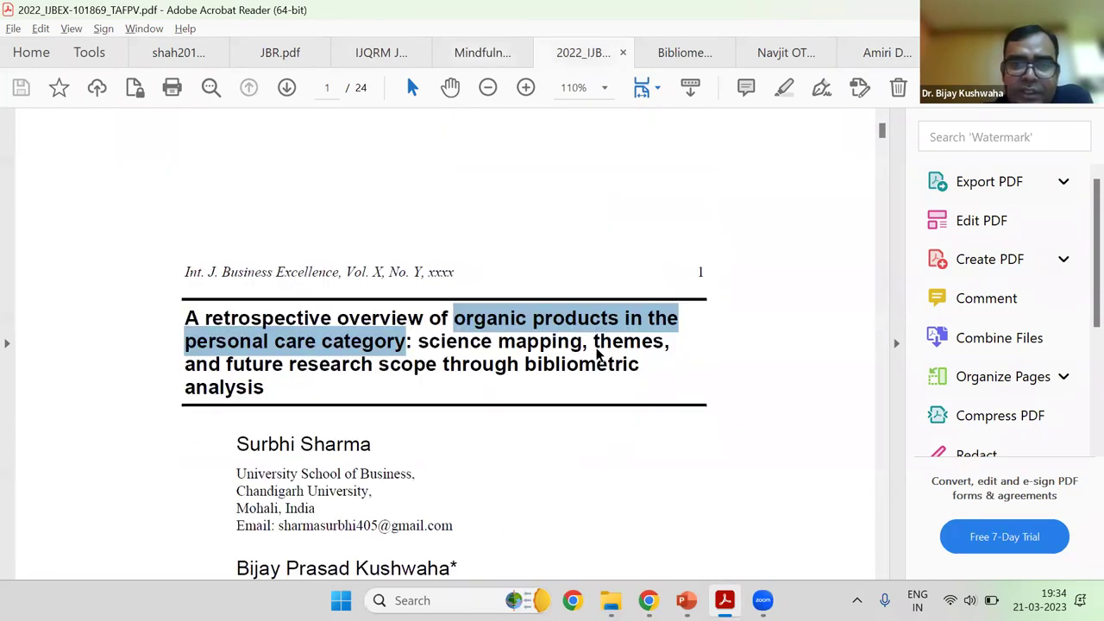
scroll(594, 345, "down", 7)
scroll(596, 355, "down", 15)
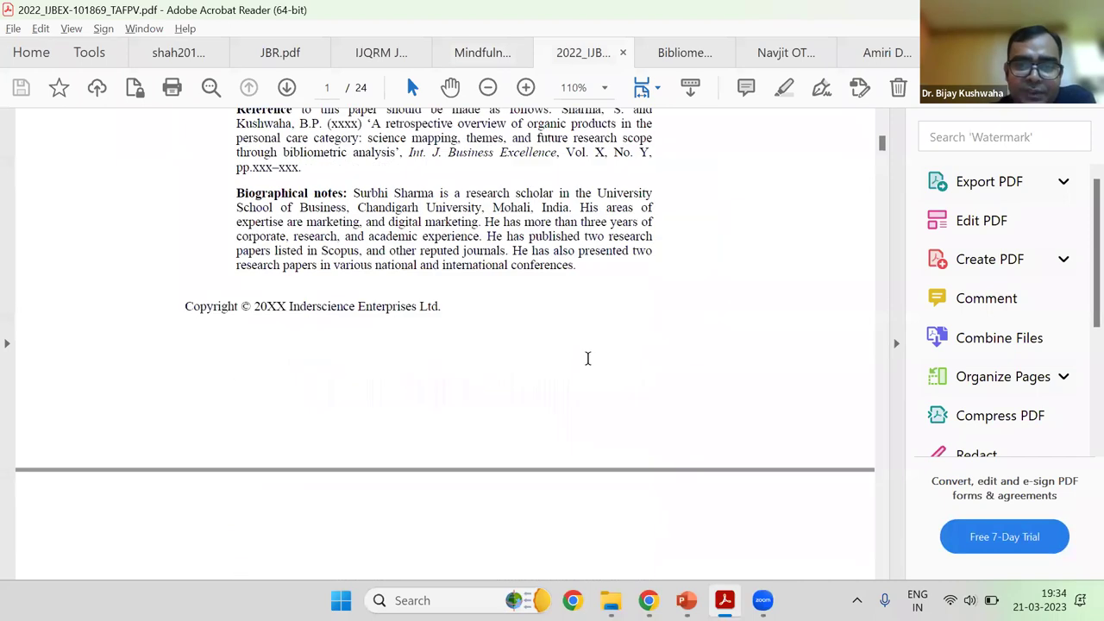
scroll(586, 356, "down", 2)
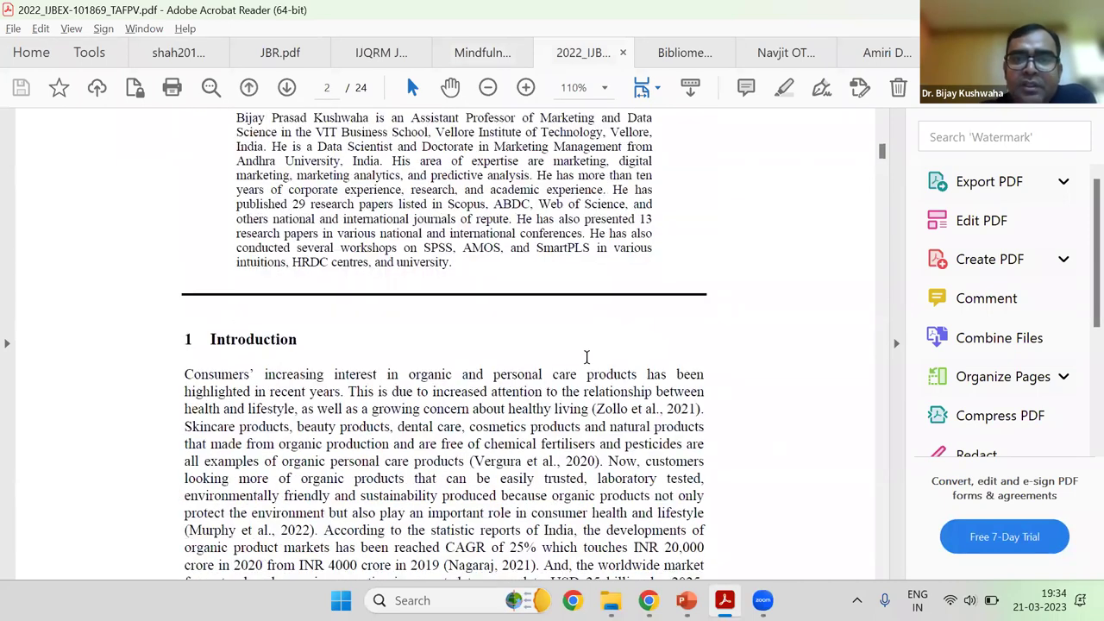
scroll(444, 345, "down", 5)
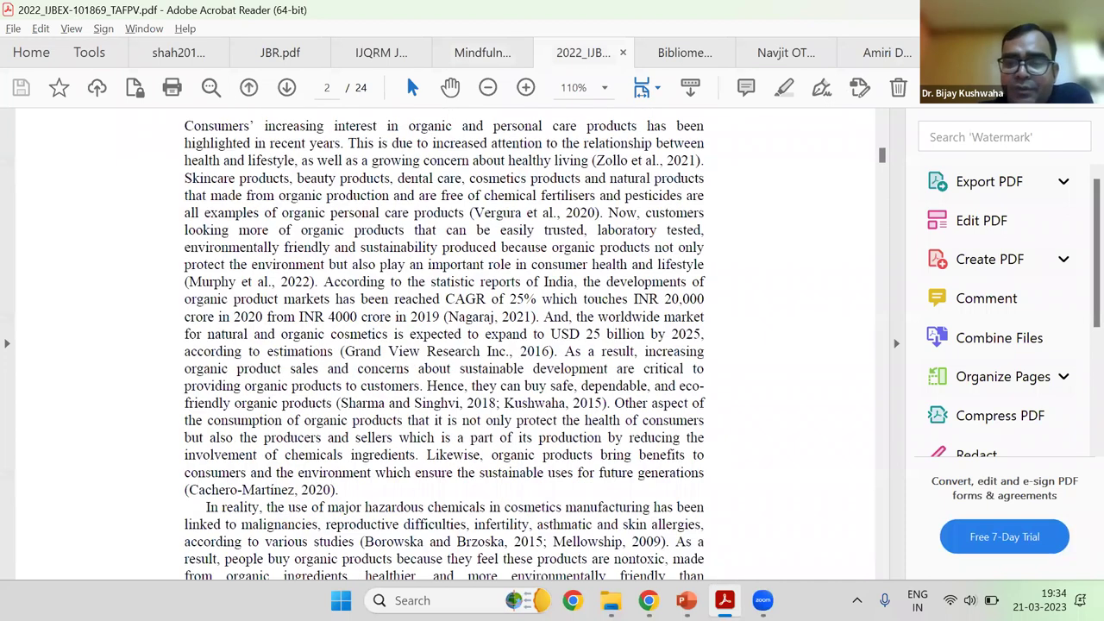
scroll(408, 164, "down", 5)
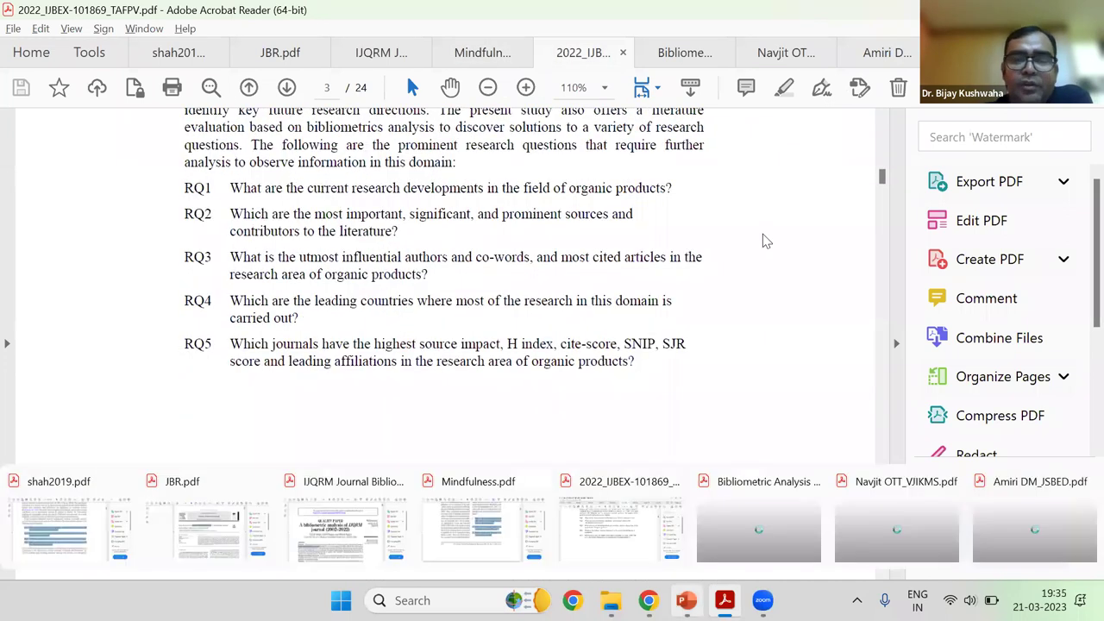
In RQ2 of the organic products paper, highlight "Which are the most important, significant, and prominent sources", and clear the selection
key("alt+Tab")
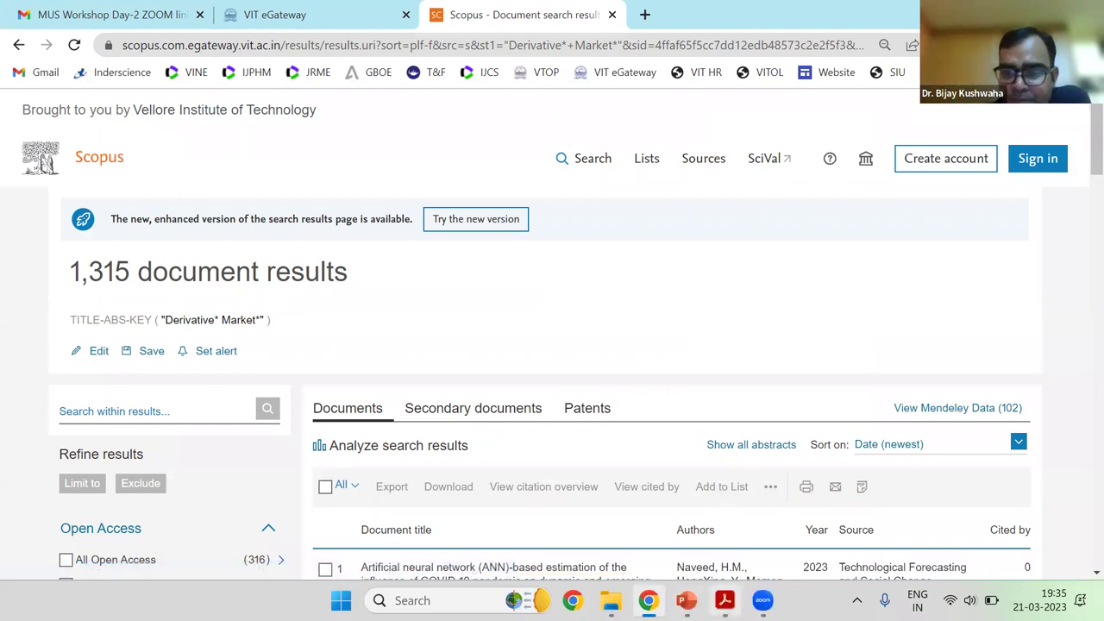
mouse_move(724, 600)
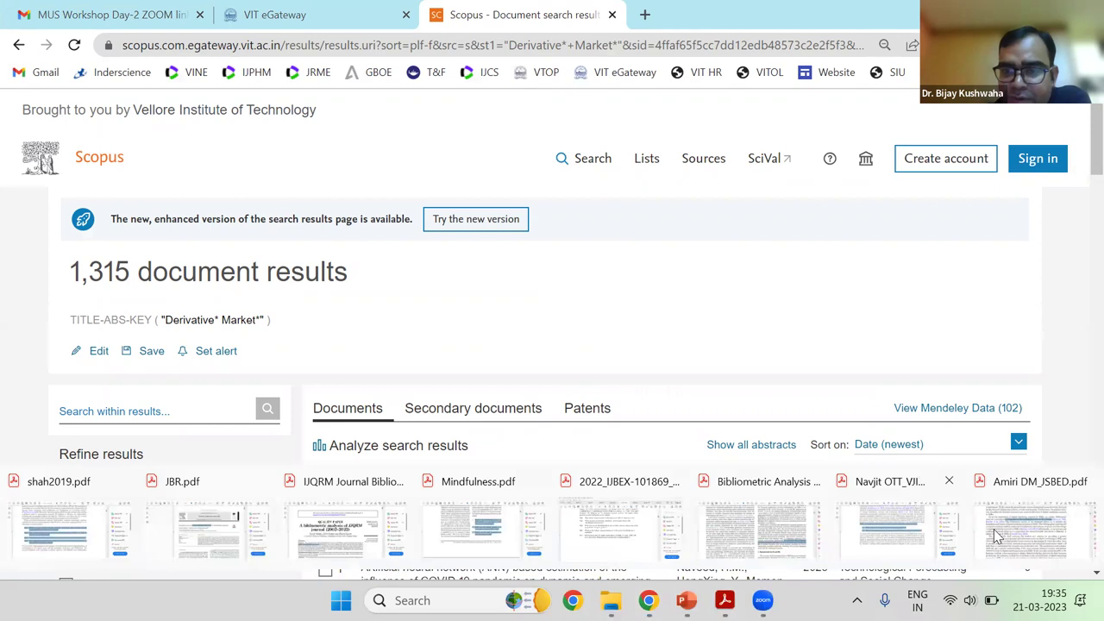
left_click(716, 581)
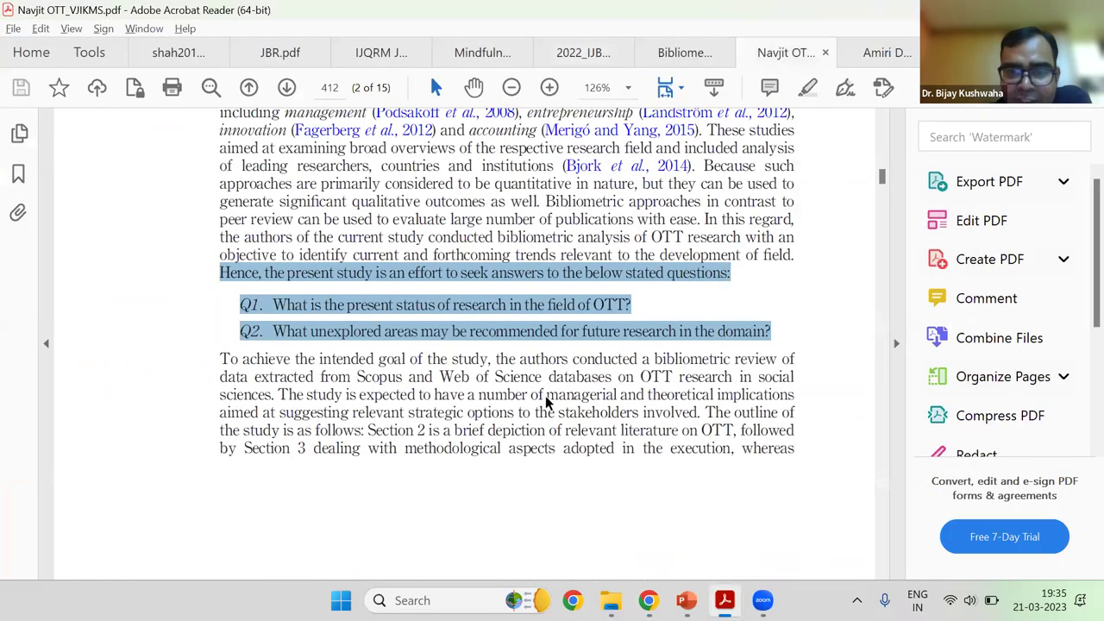
left_click(616, 527)
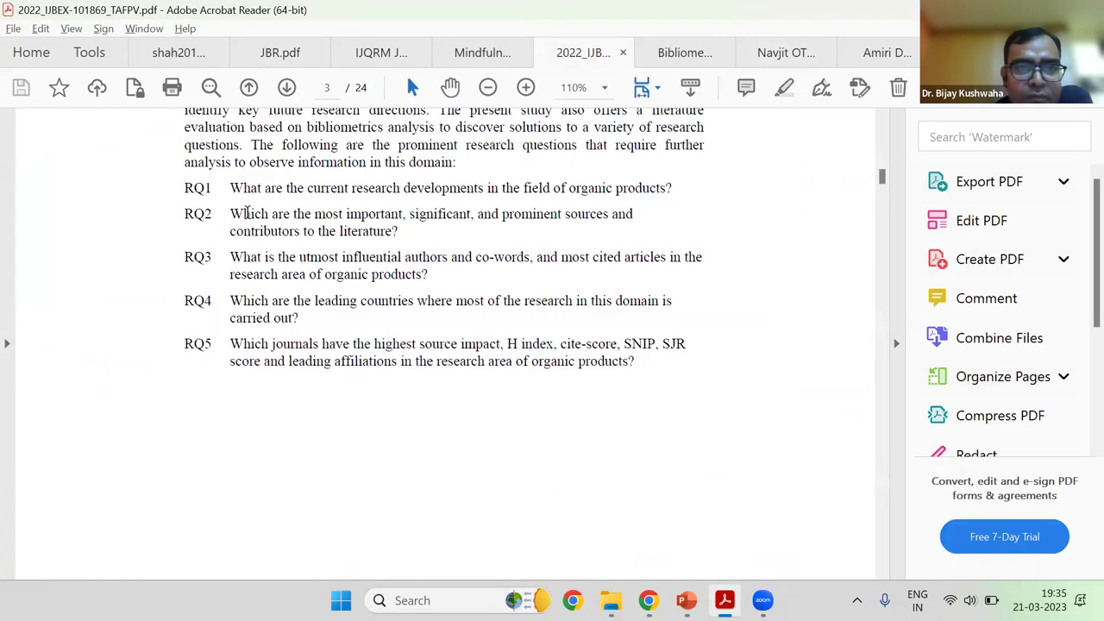
left_click_drag(229, 214, 597, 219)
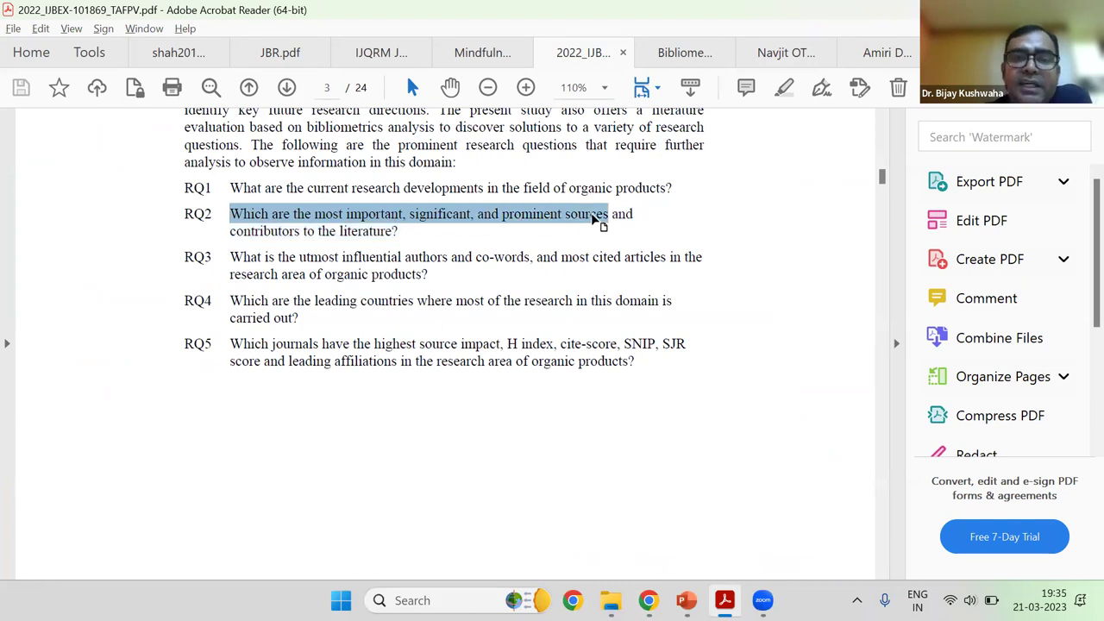
left_click(595, 218)
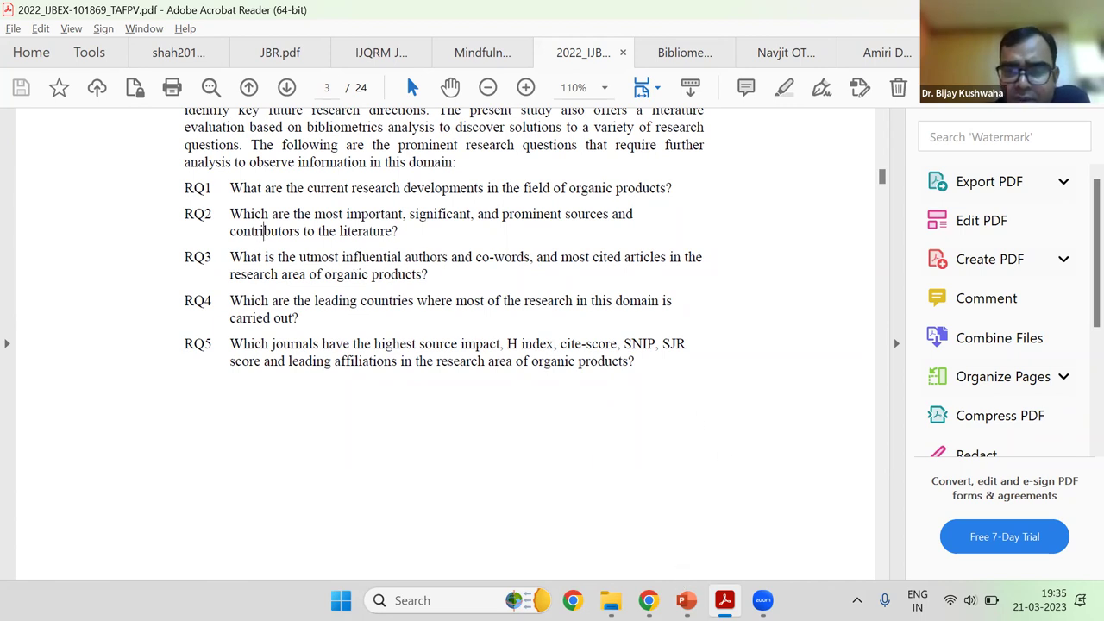
Switch to the Scopus results in Chrome and highlight the search phrase "Derivative* Market*"
left_click(648, 600)
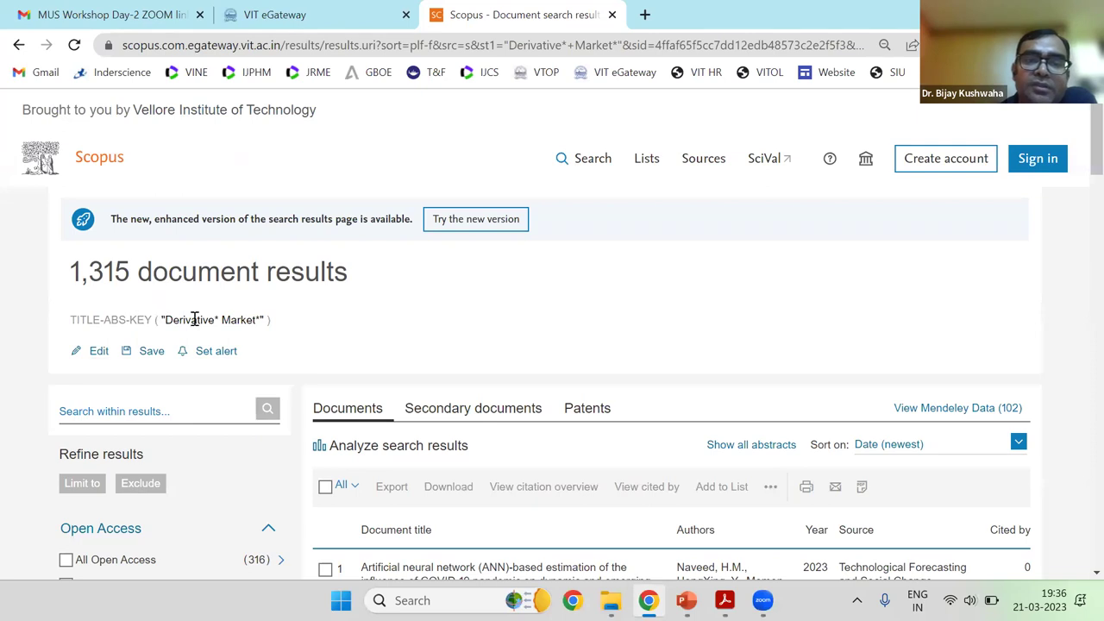
left_click_drag(157, 319, 259, 319)
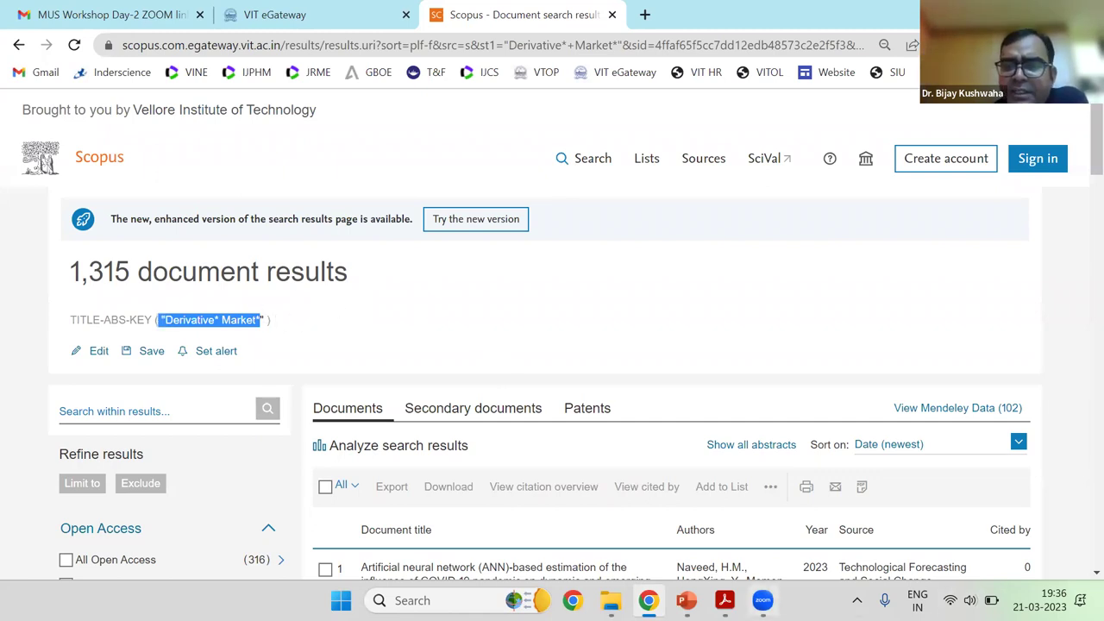
Return to the OTT paper in Acrobat Reader and highlight the opening words of Q1 and "recommended for future research" in Q2
mouse_move(723, 590)
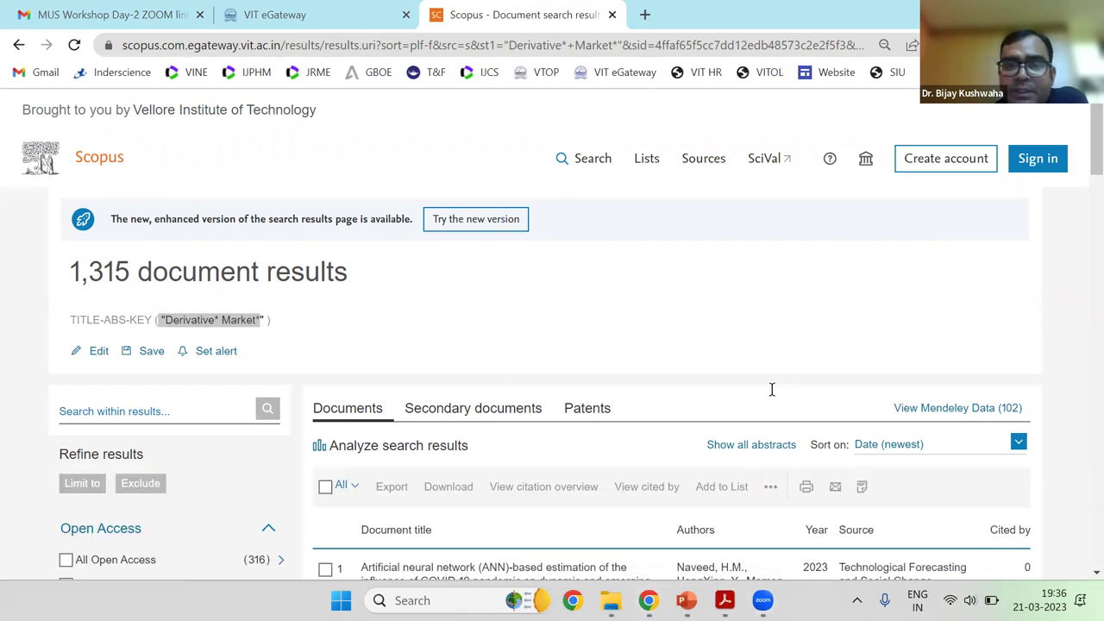
key("alt+Tab")
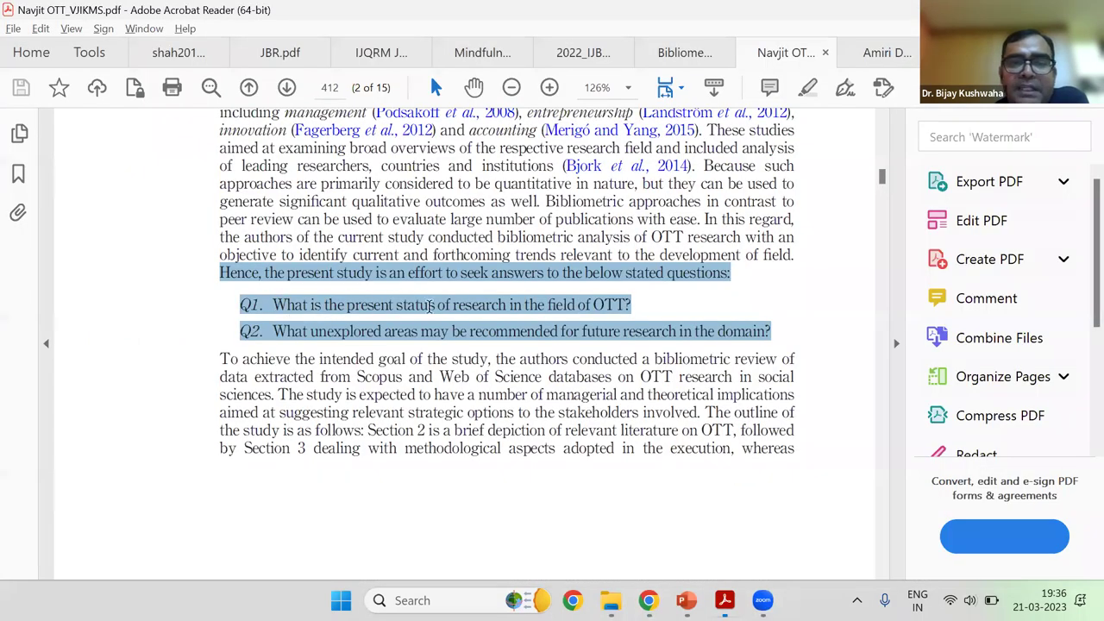
left_click(680, 305)
left_click_drag(272, 305, 393, 305)
left_click_drag(522, 349, 693, 337)
left_click_drag(468, 332, 680, 343)
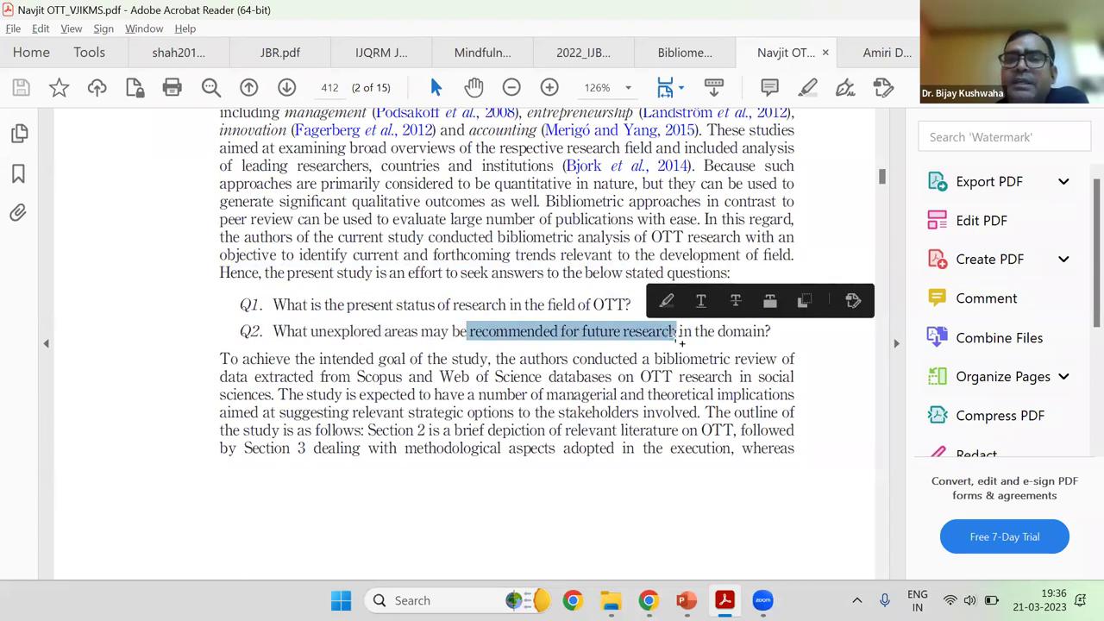
Review the text around the OTT paper's research questions and highlight the name "VINE Journal of Information and Knowledge Management Systems" on its first page
scroll(668, 349, "down", 5)
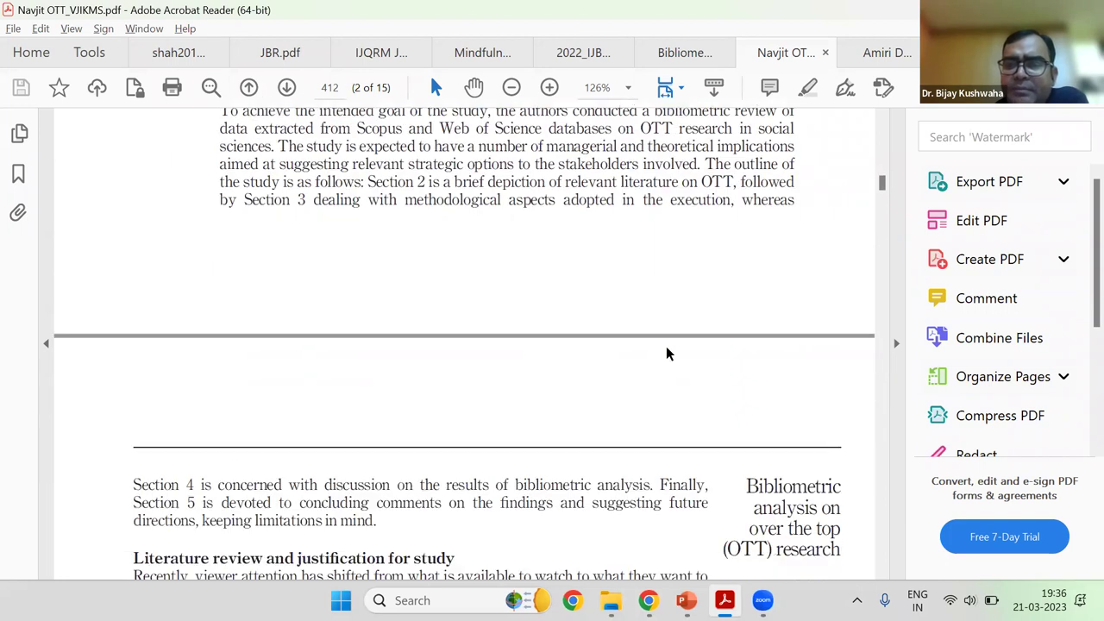
scroll(552, 386, "down", 2)
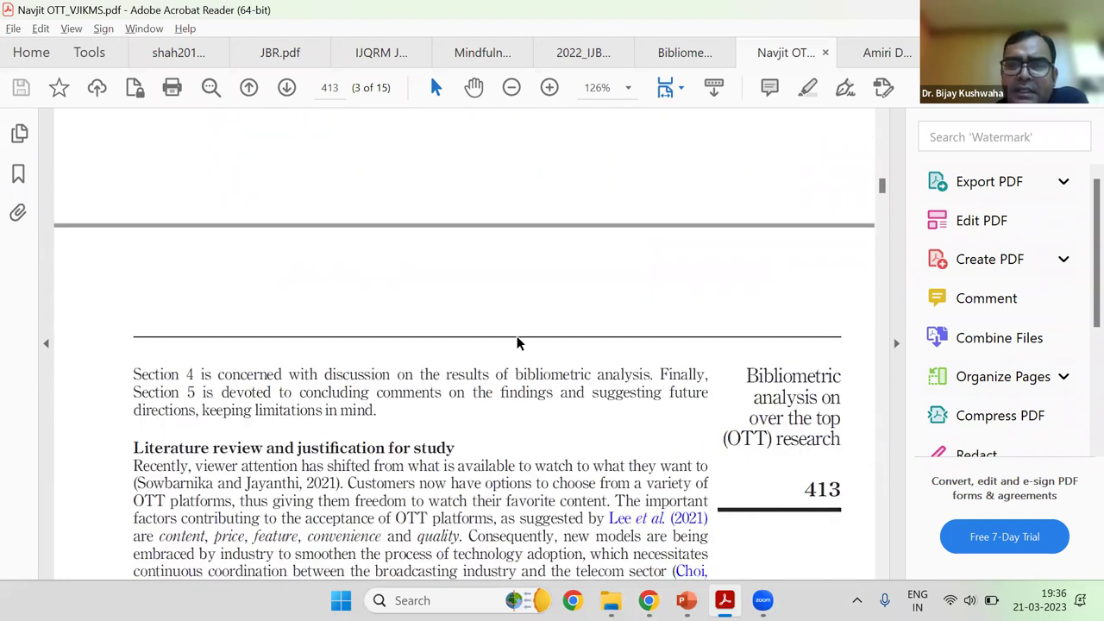
scroll(518, 343, "up", 3)
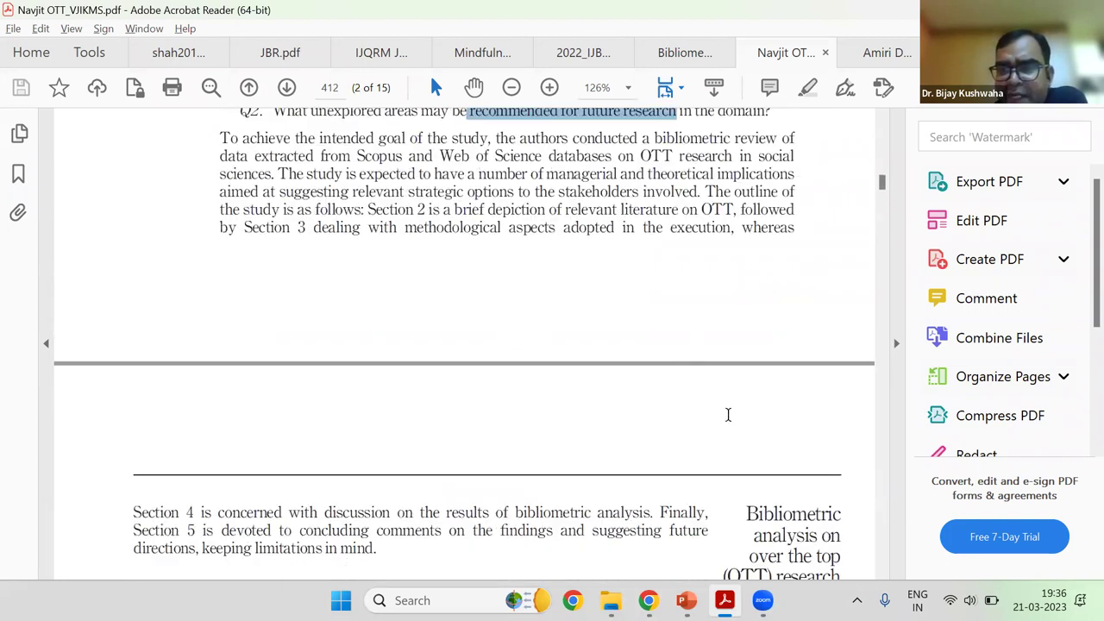
scroll(728, 415, "up", 6)
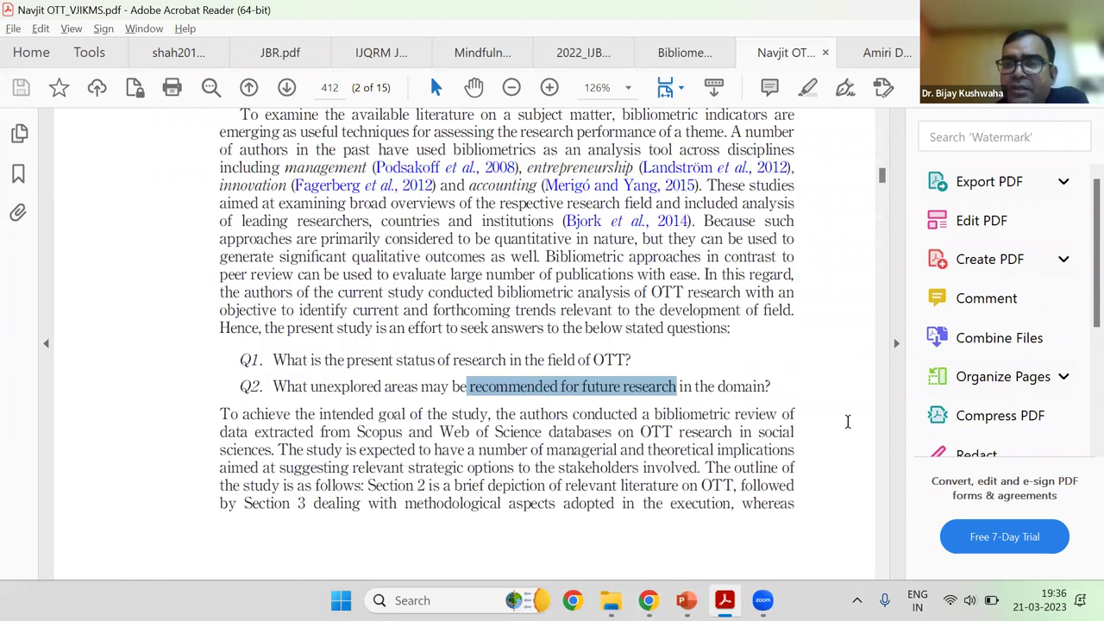
scroll(837, 422, "up", 2)
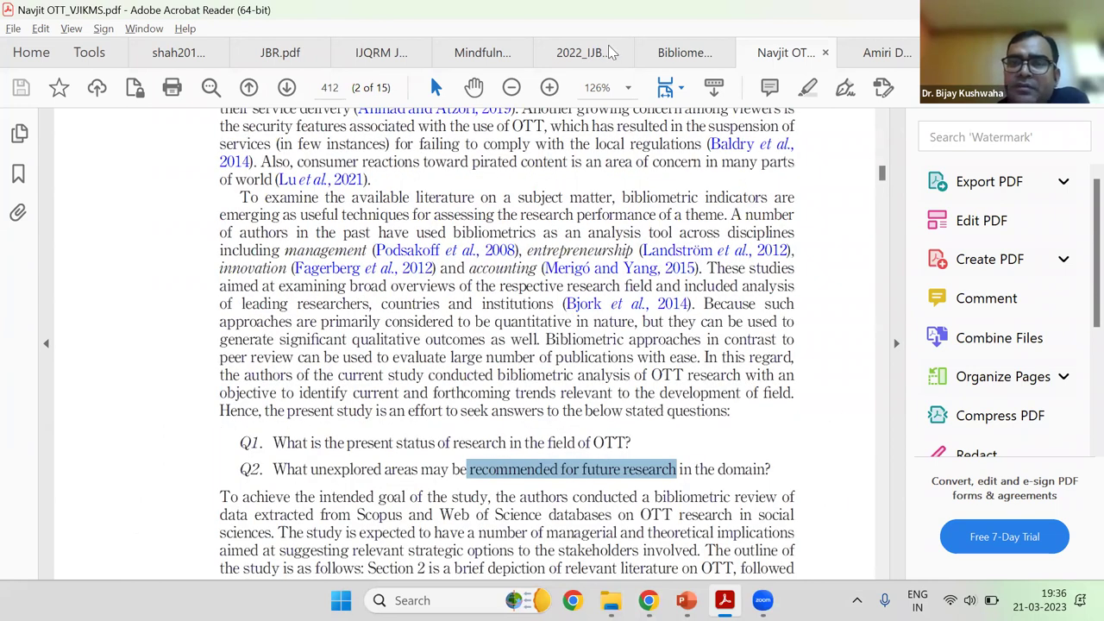
key("Page_Up")
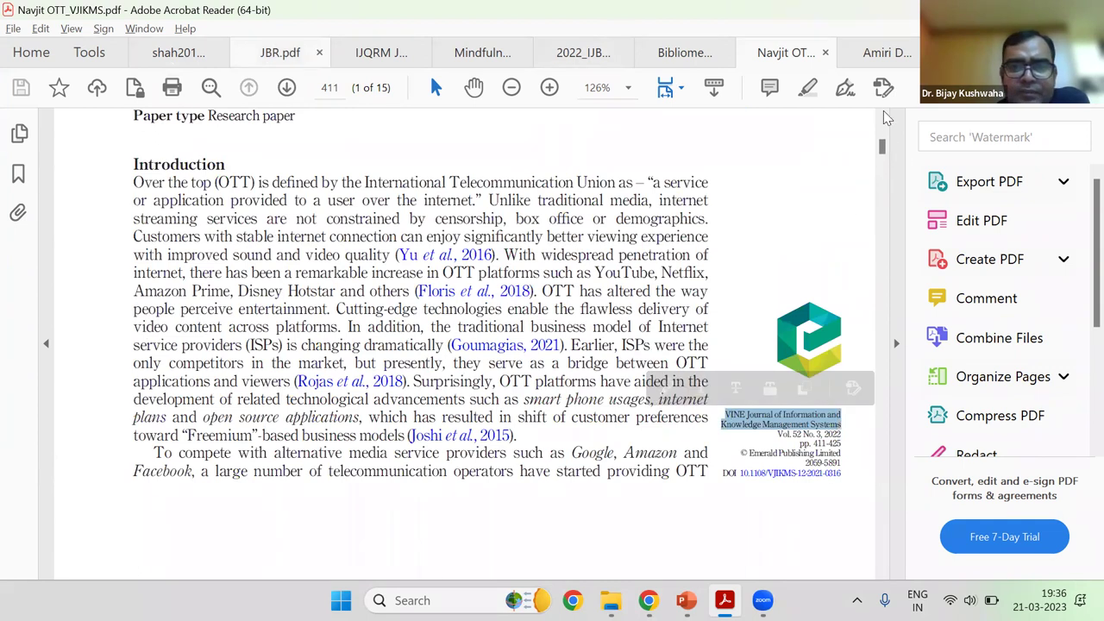
Switch to the prosumption paper and examine its title, abstract and introduction through research questions RQ1 to RQ4
key("ctrl+Tab")
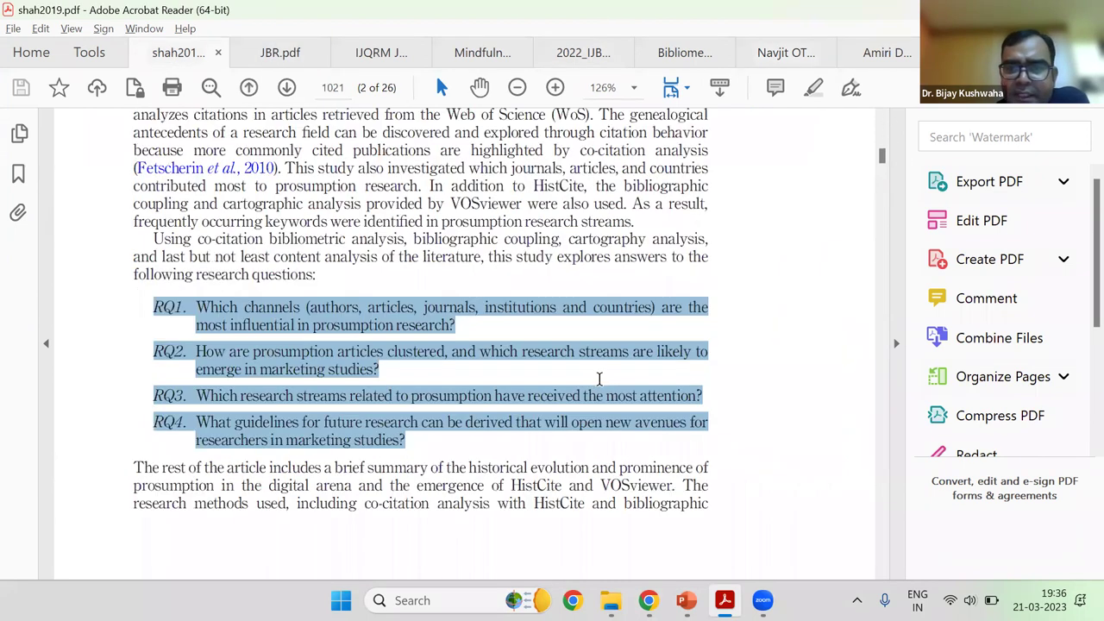
scroll(599, 379, "up", 5)
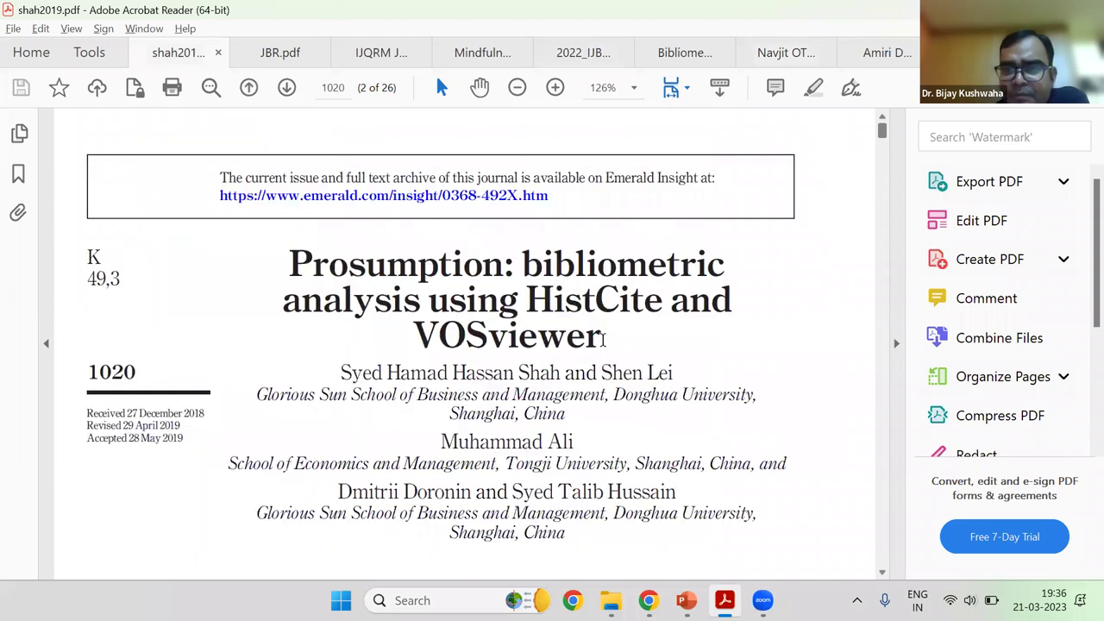
scroll(608, 357, "down", 5)
scroll(615, 380, "down", 3)
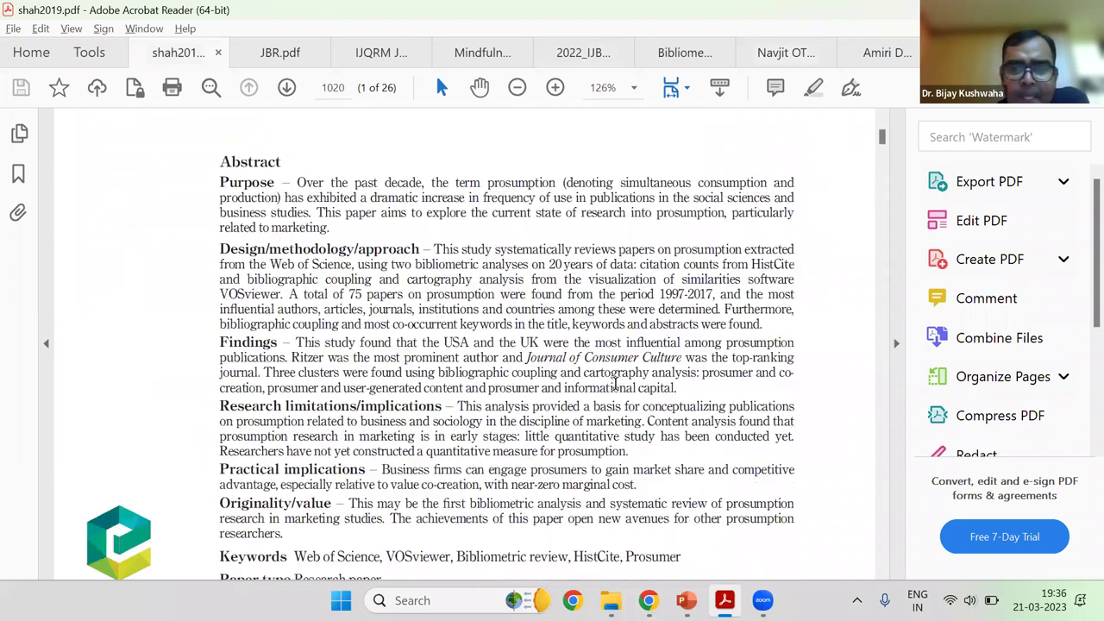
scroll(604, 365, "down", 1)
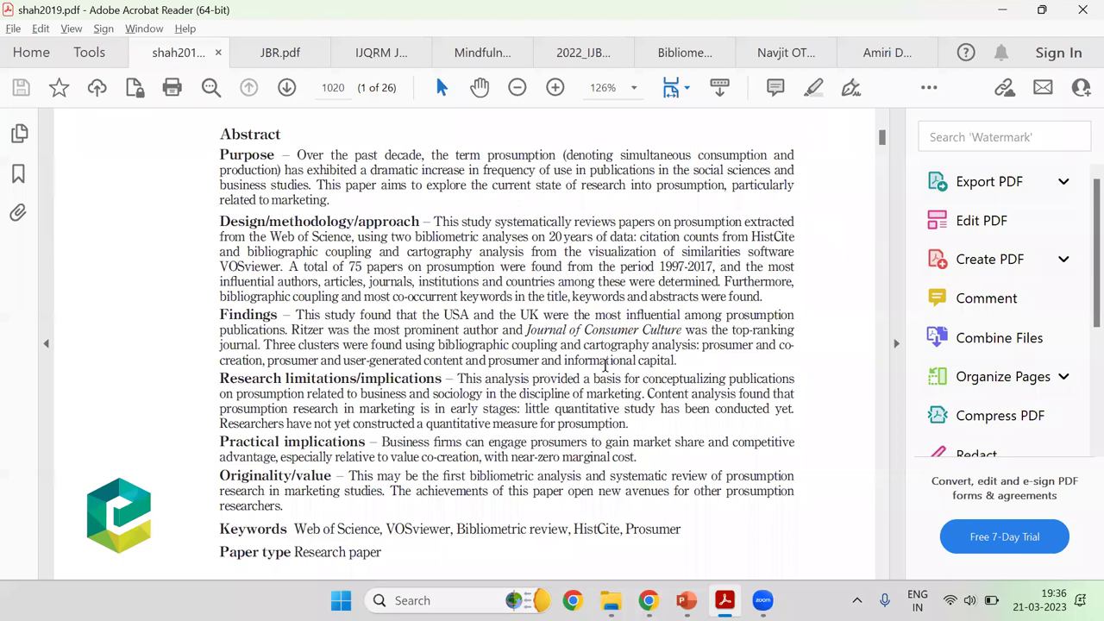
scroll(745, 377, "down", 8)
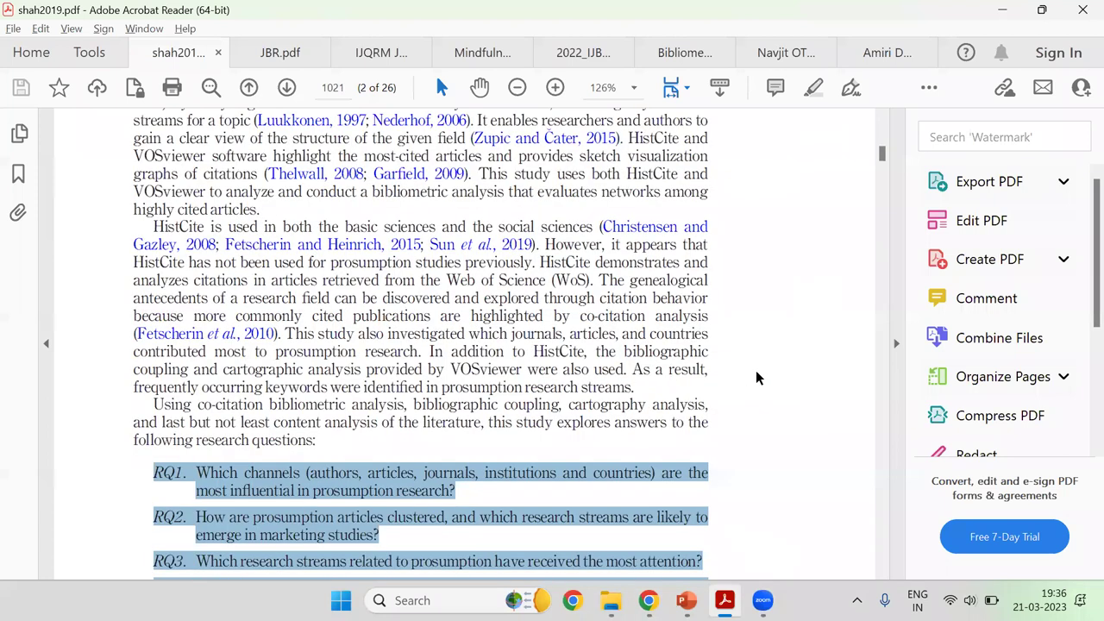
scroll(756, 376, "down", 8)
scroll(755, 377, "up", 4)
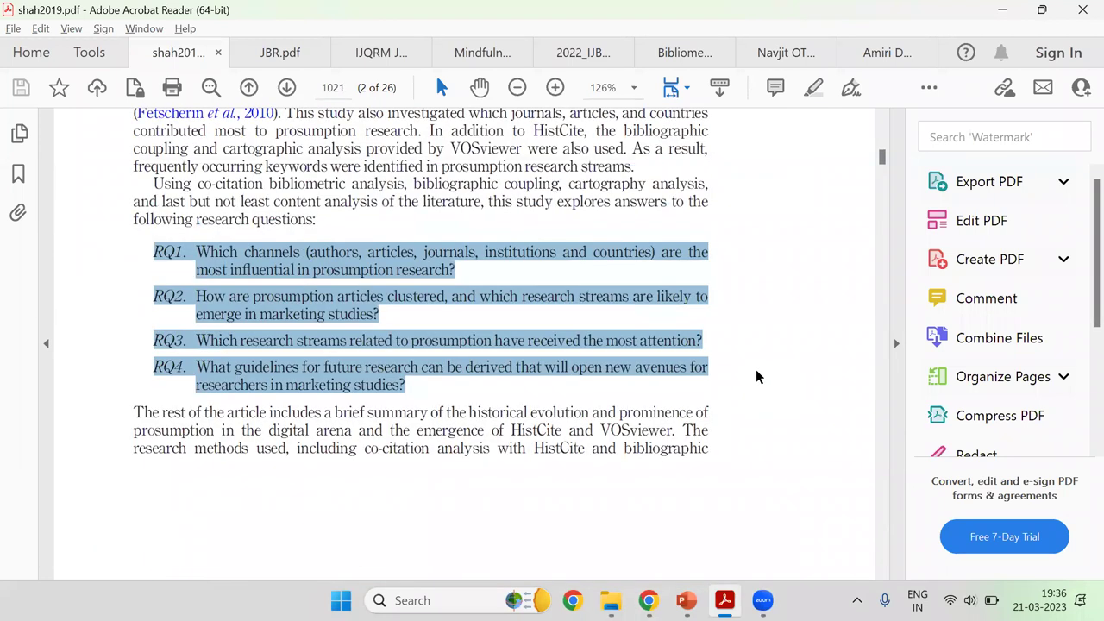
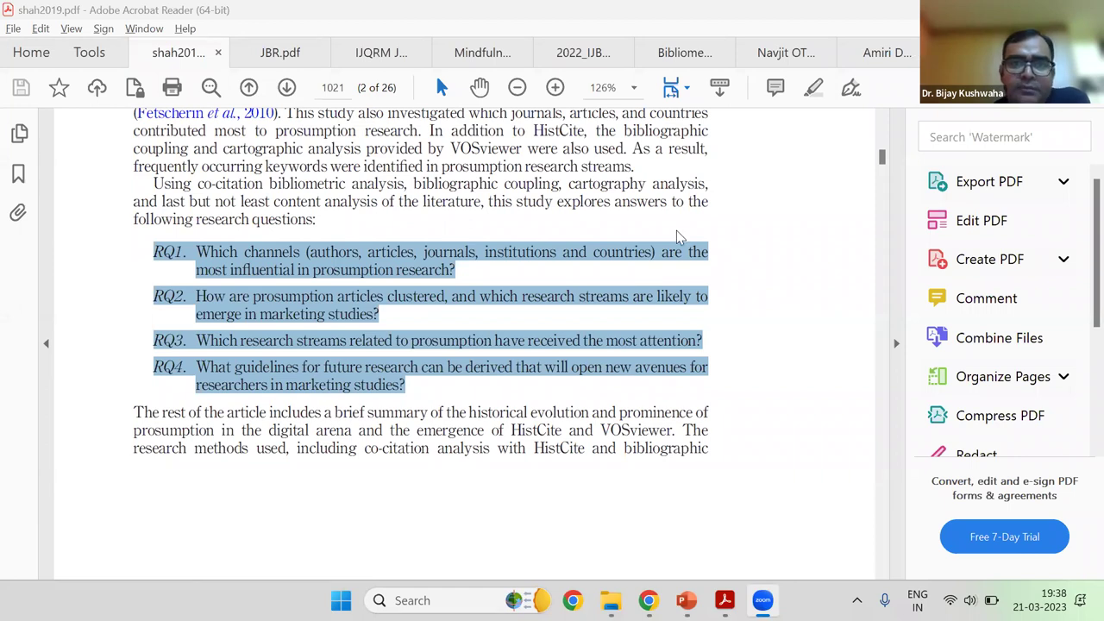
Check the Scopus results in Chrome, return to the prosumption paper in Acrobat Reader and highlight its "2. Theoretical background" heading
key("alt+Tab")
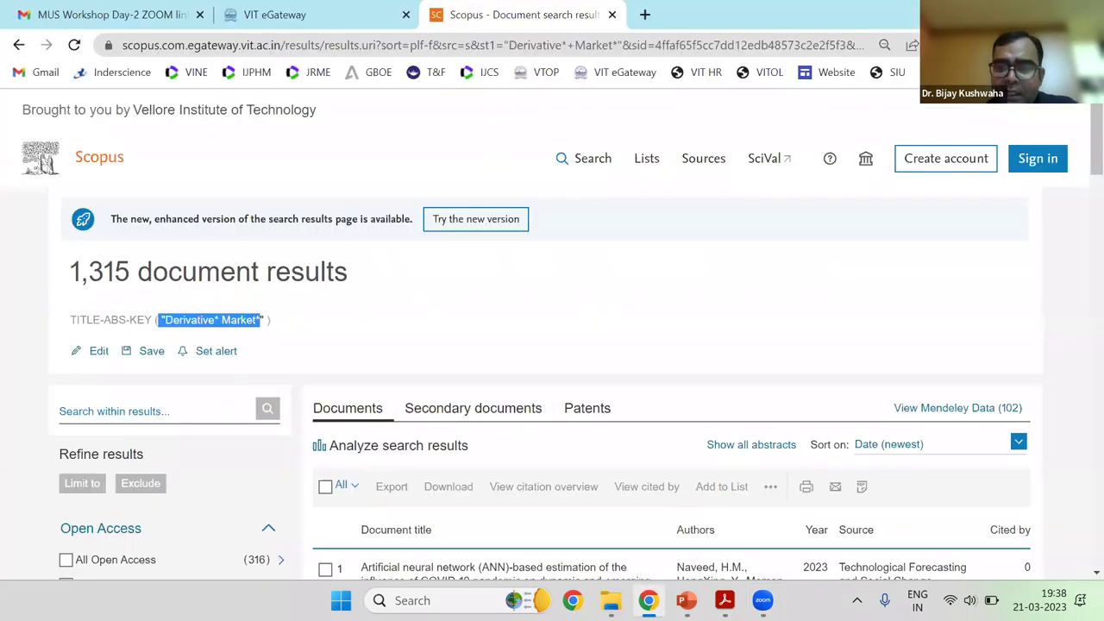
left_click(724, 600)
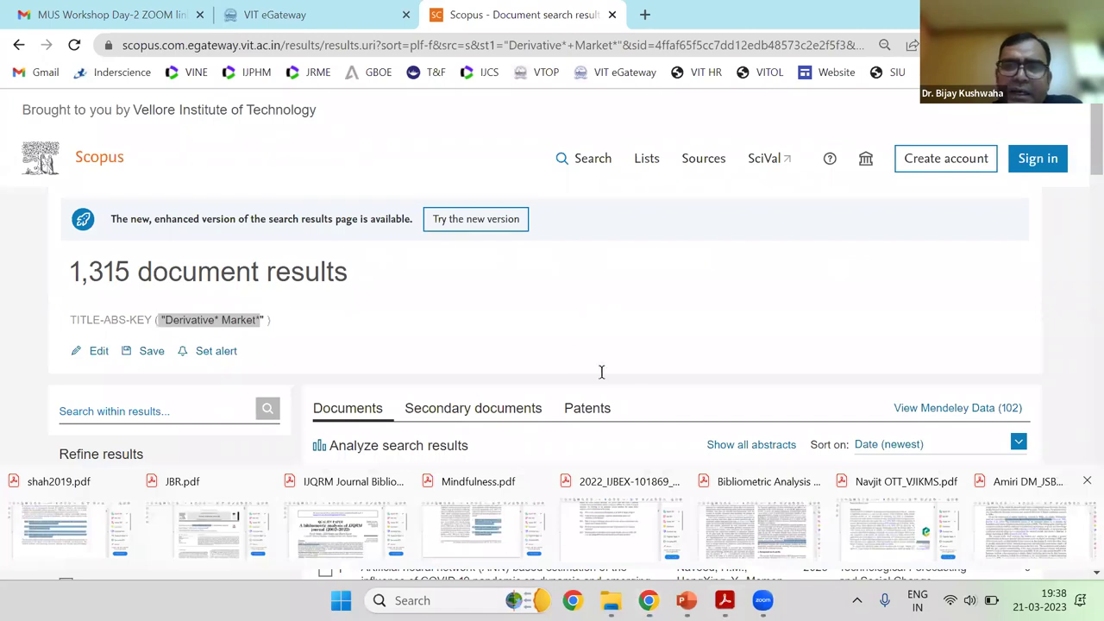
key("alt+Tab")
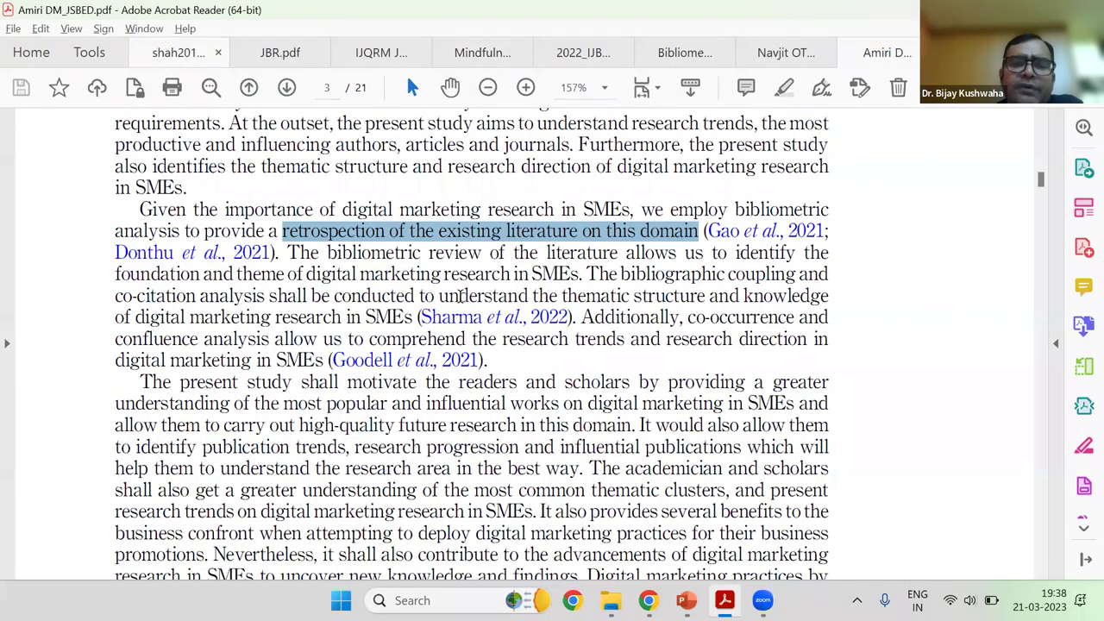
scroll(270, 141, "down", 3)
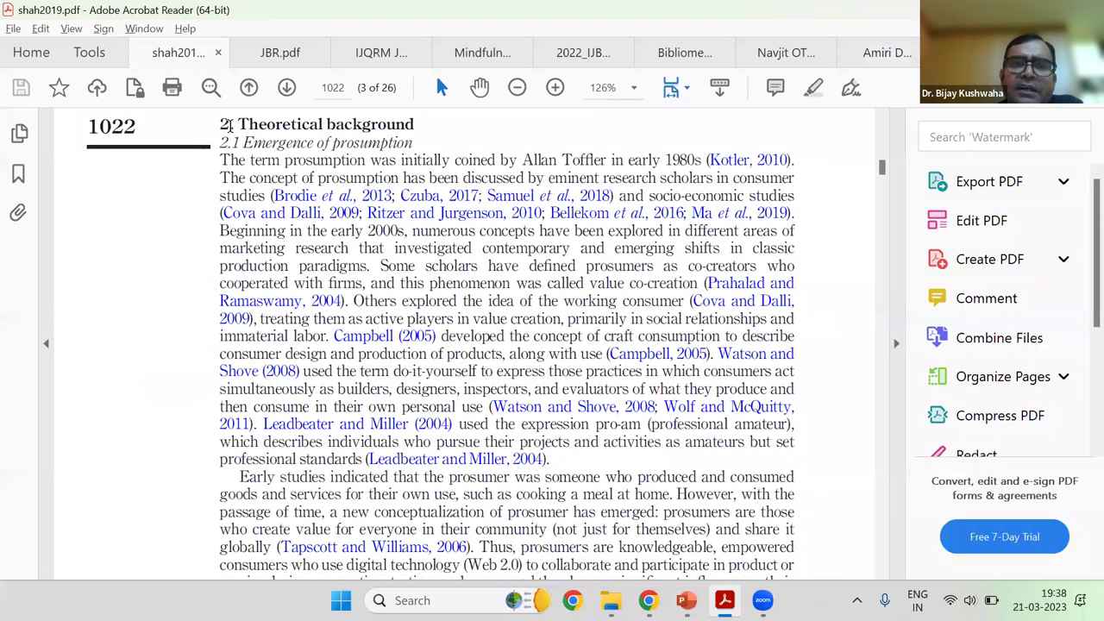
left_click_drag(221, 125, 414, 125)
left_click(350, 144)
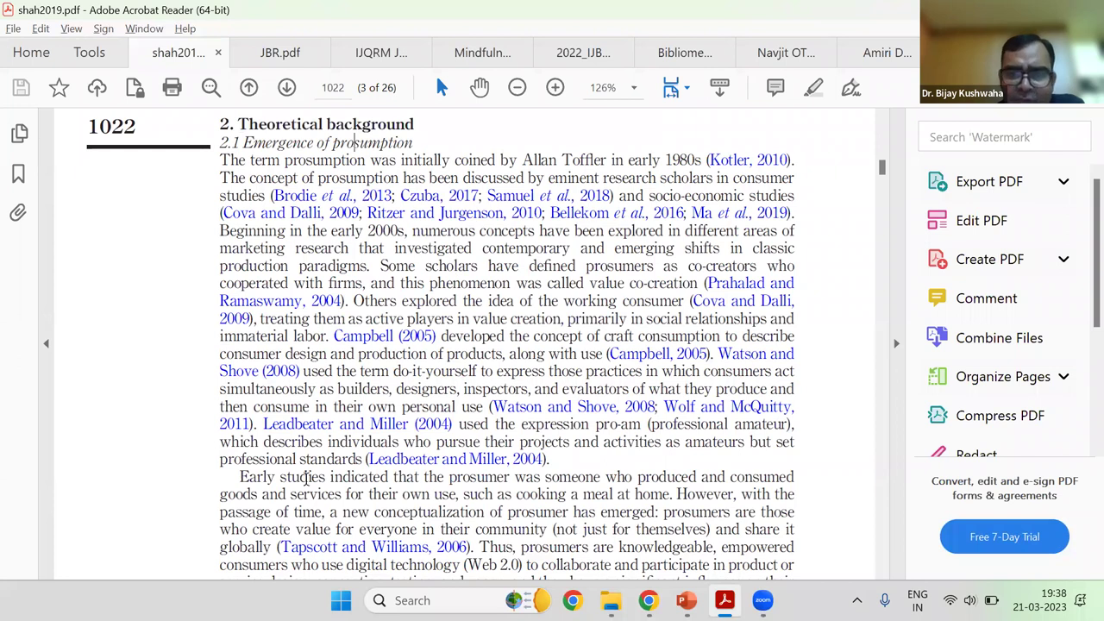
Highlight section 2.2 "Emergence of HistCite and VOSviewer" and the "3. Methods" heading in the prosumption paper
scroll(554, 295, "down", 1)
scroll(248, 250, "down", 2)
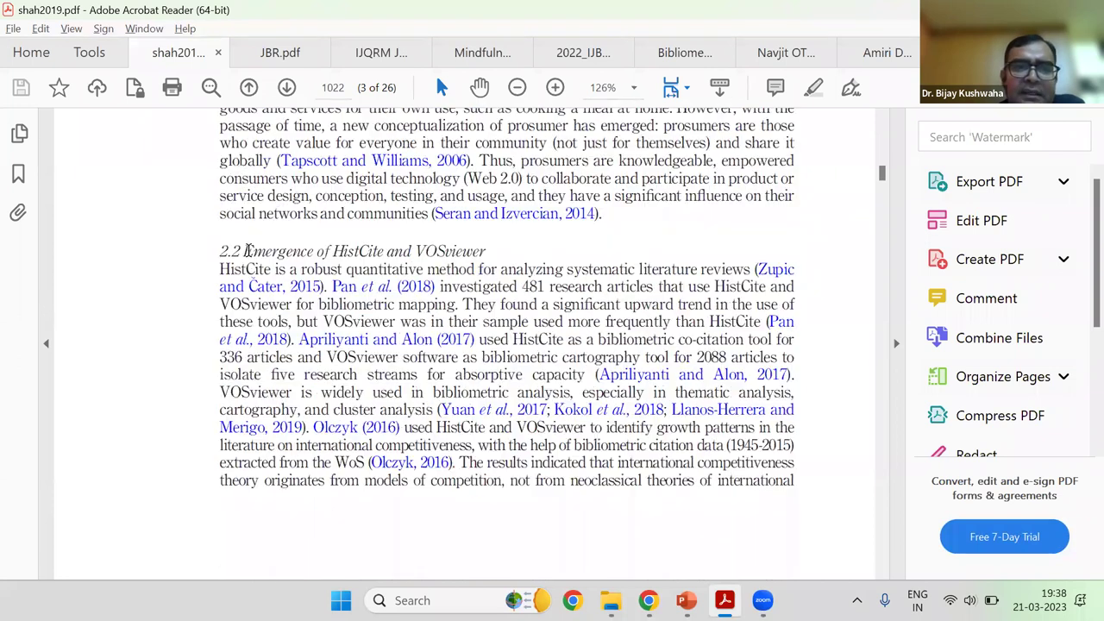
left_click_drag(243, 250, 585, 427)
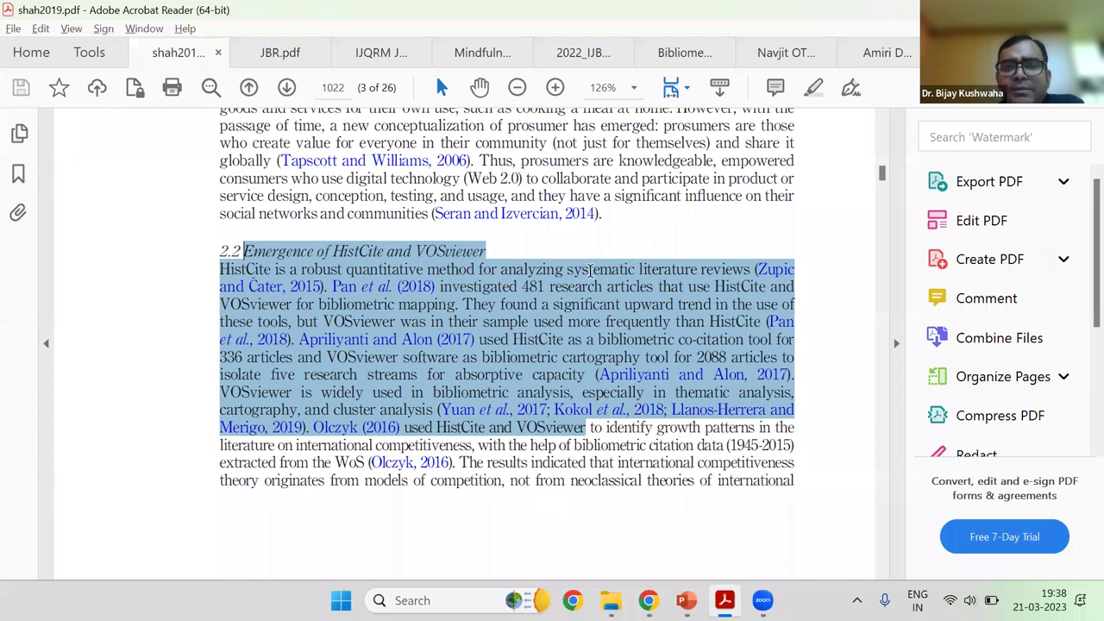
scroll(586, 275, "up", 8)
scroll(579, 276, "up", 2)
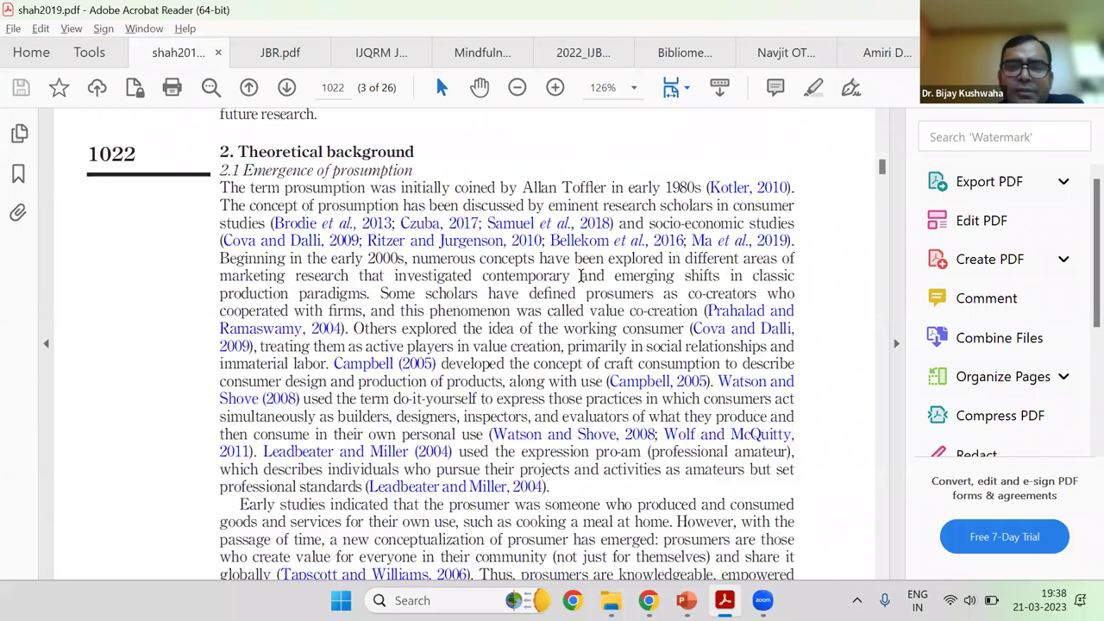
scroll(580, 276, "down", 10)
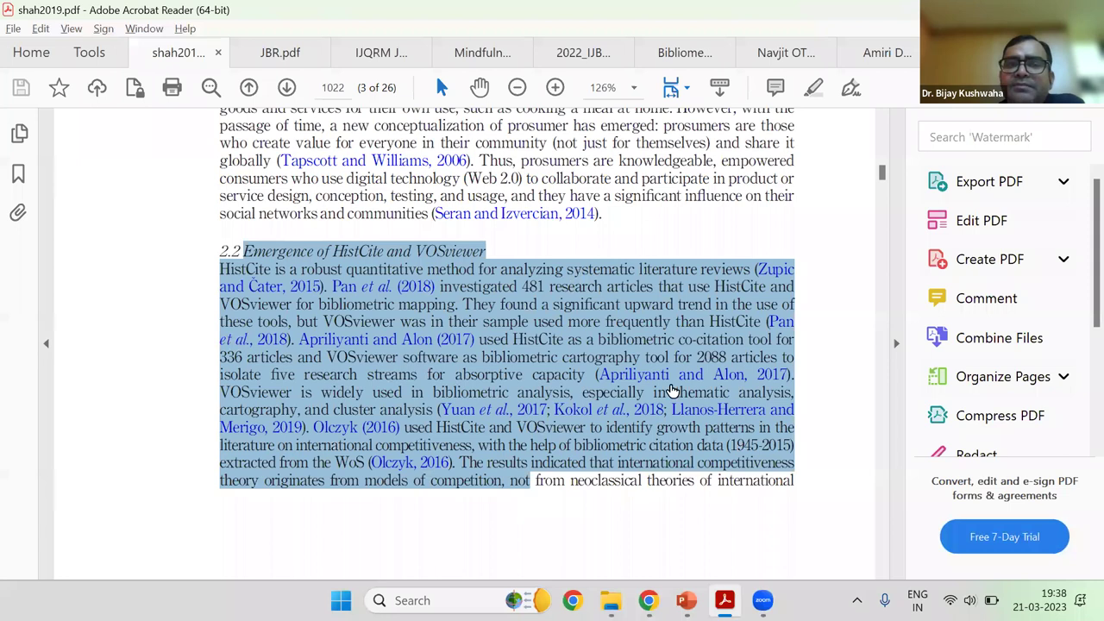
scroll(672, 390, "down", 5)
left_click_drag(237, 322, 216, 360)
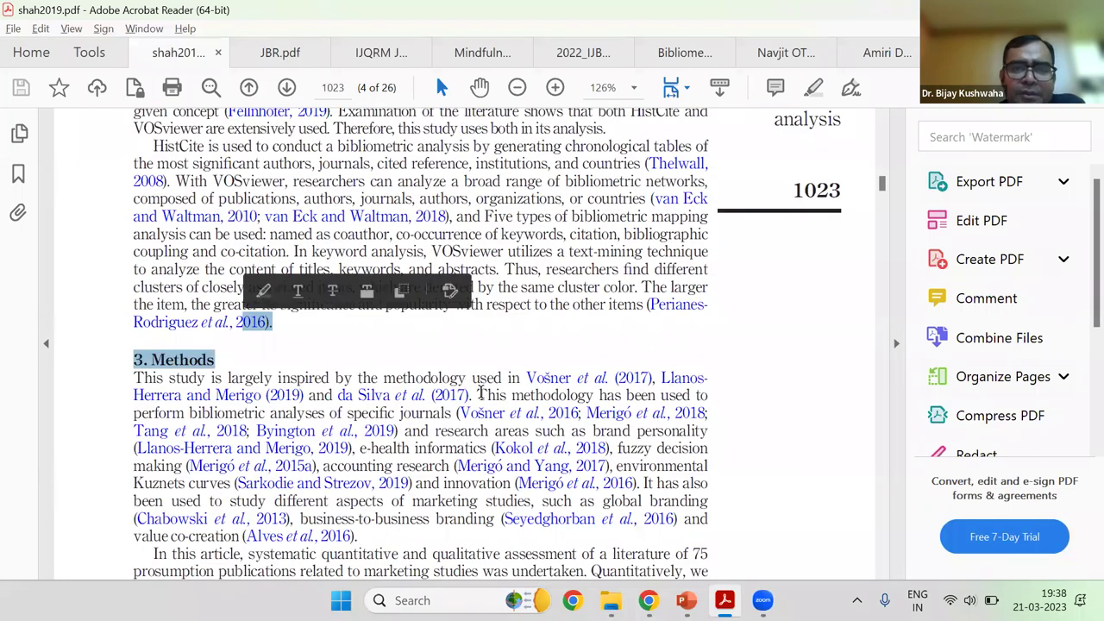
Look through the JBR and IJQRM papers, and highlight the "Literature Survey" section in the organizational mindfulness paper
key("ctrl+Tab")
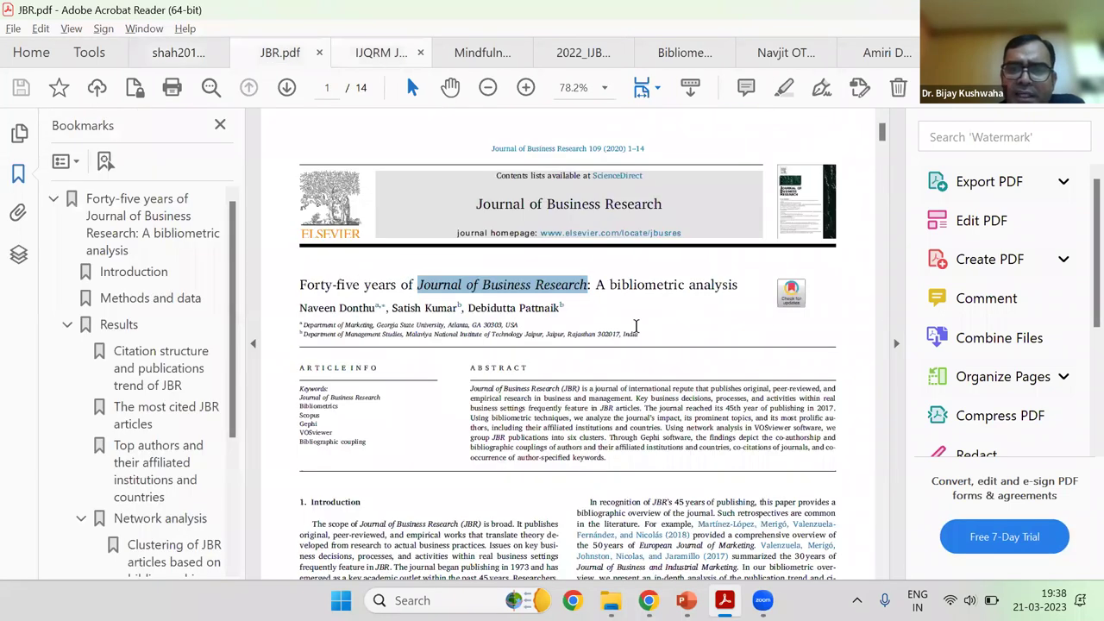
scroll(509, 328, "down", 2)
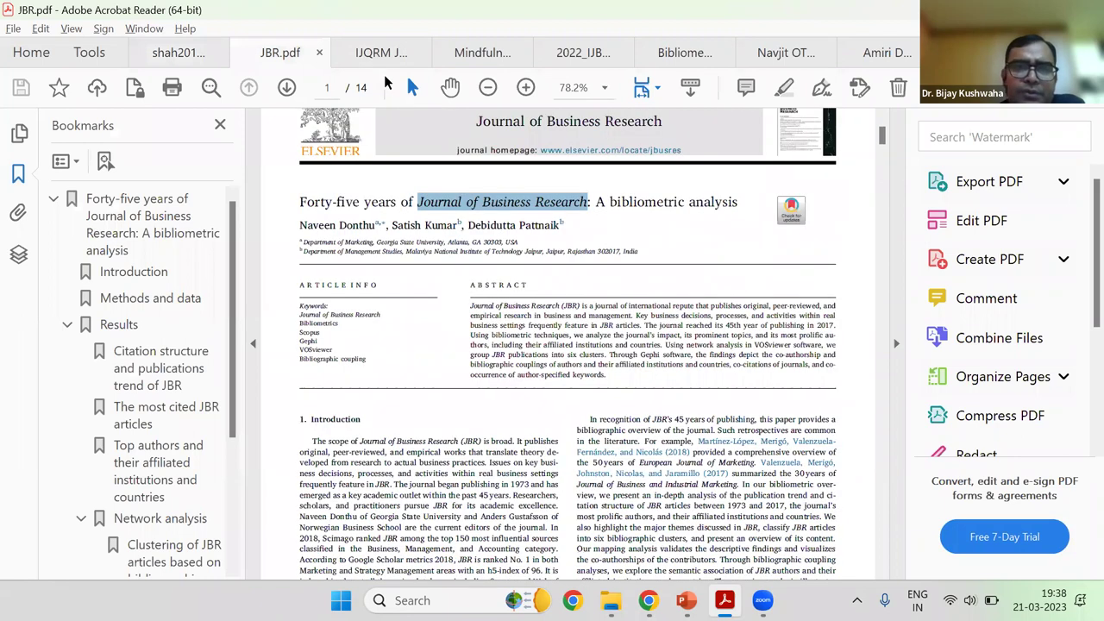
left_click(373, 52)
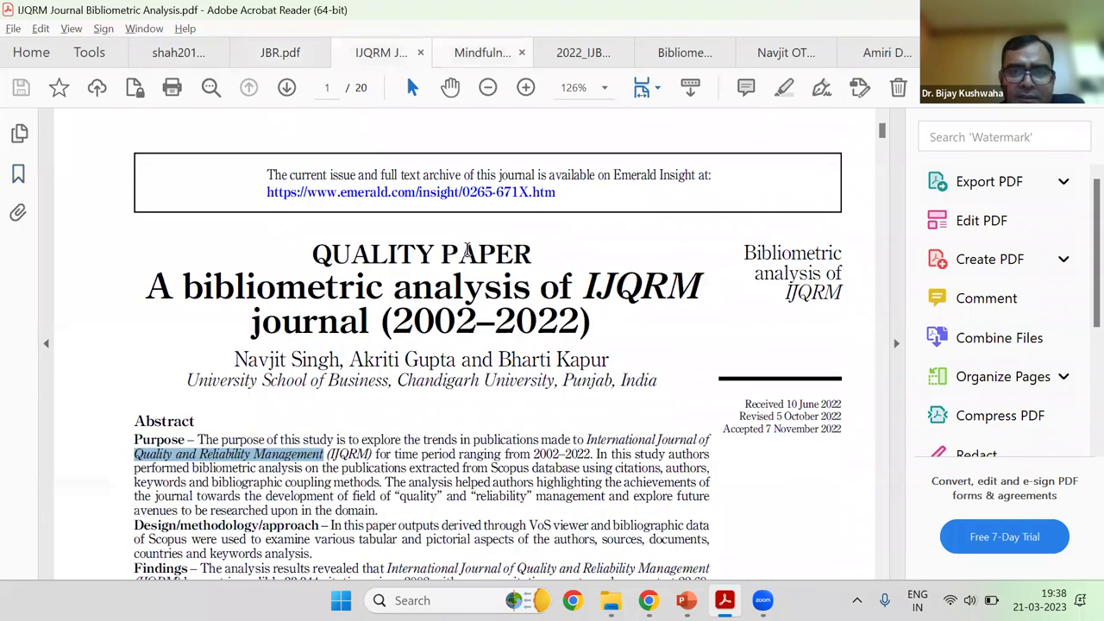
key("ctrl+Tab")
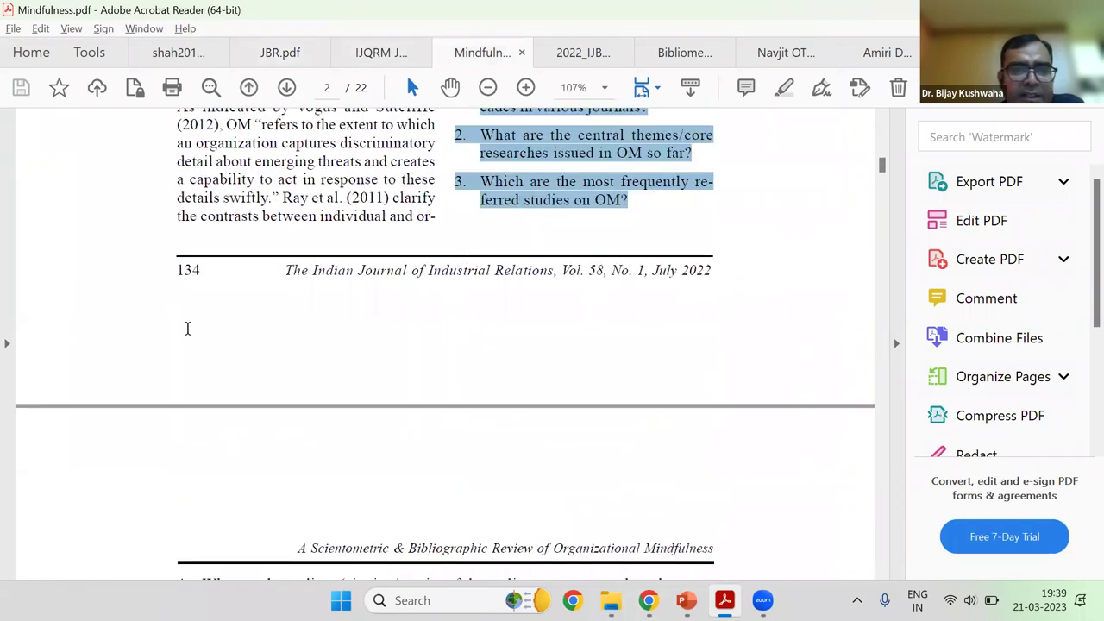
scroll(187, 328, "down", 10)
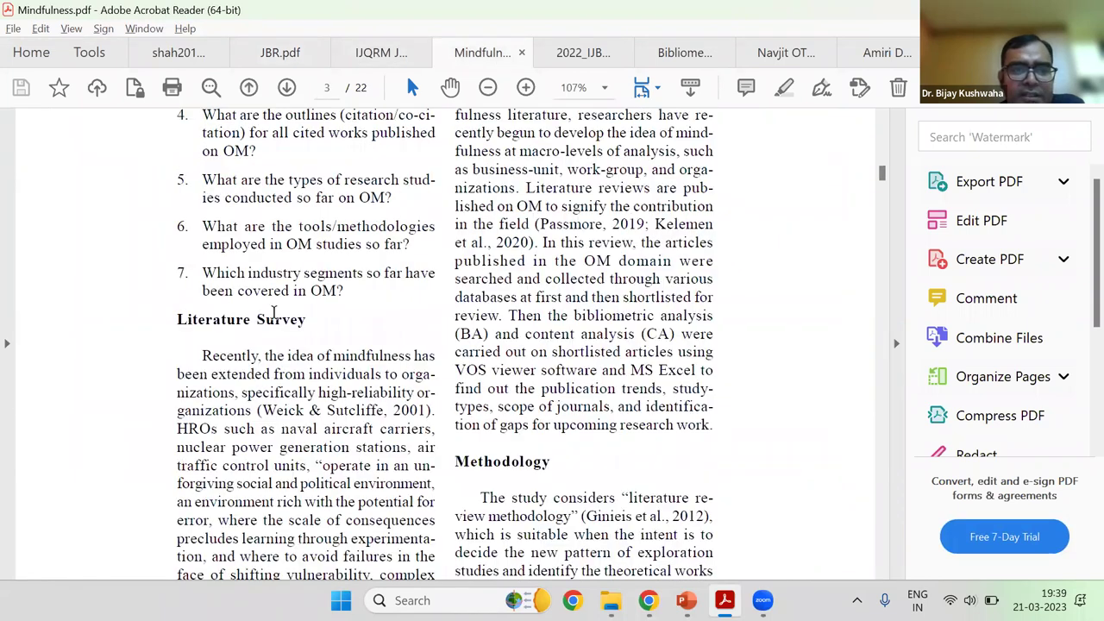
left_click(693, 429, "shift")
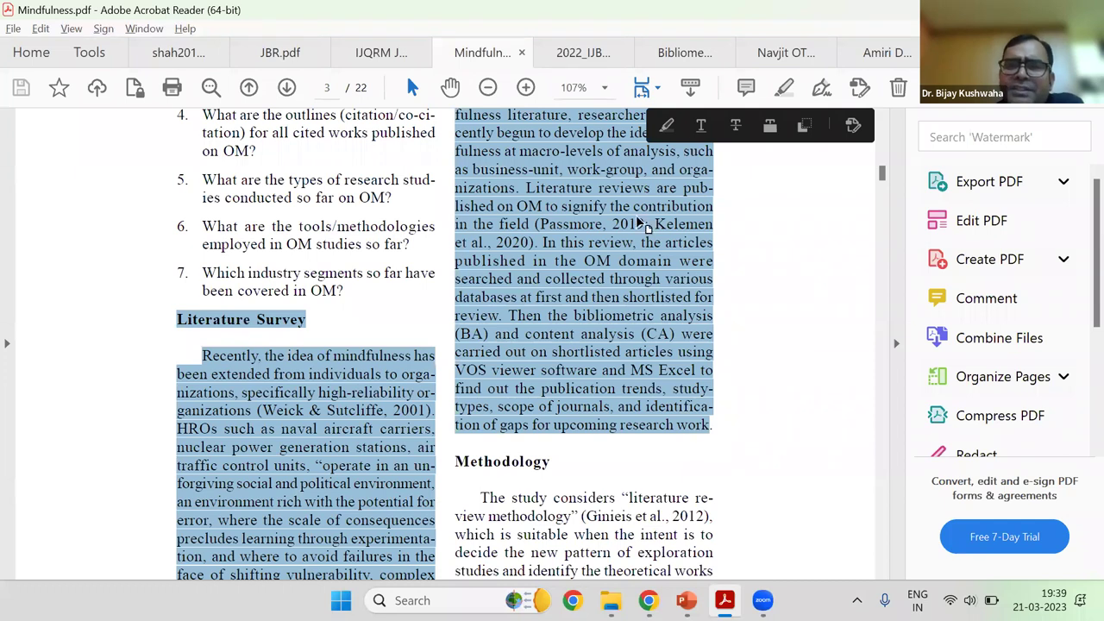
Switch to the JSBED digital marketing paper and examine its background section up to "3. Bibliometric research method"
key("ctrl+Tab")
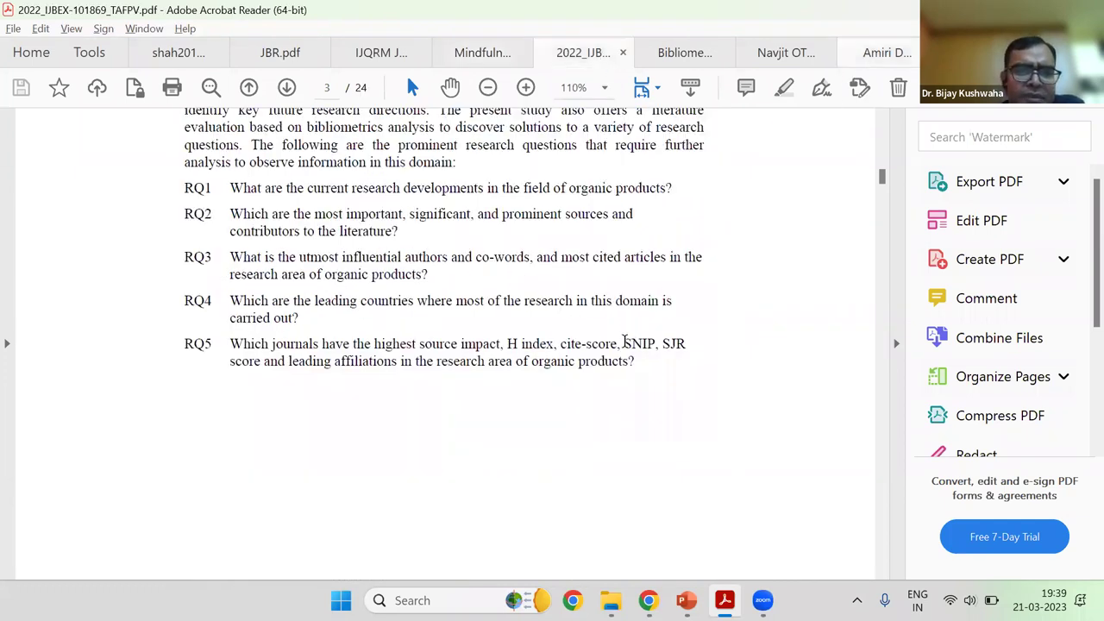
key("ctrl+Tab")
scroll(478, 262, "down", 2)
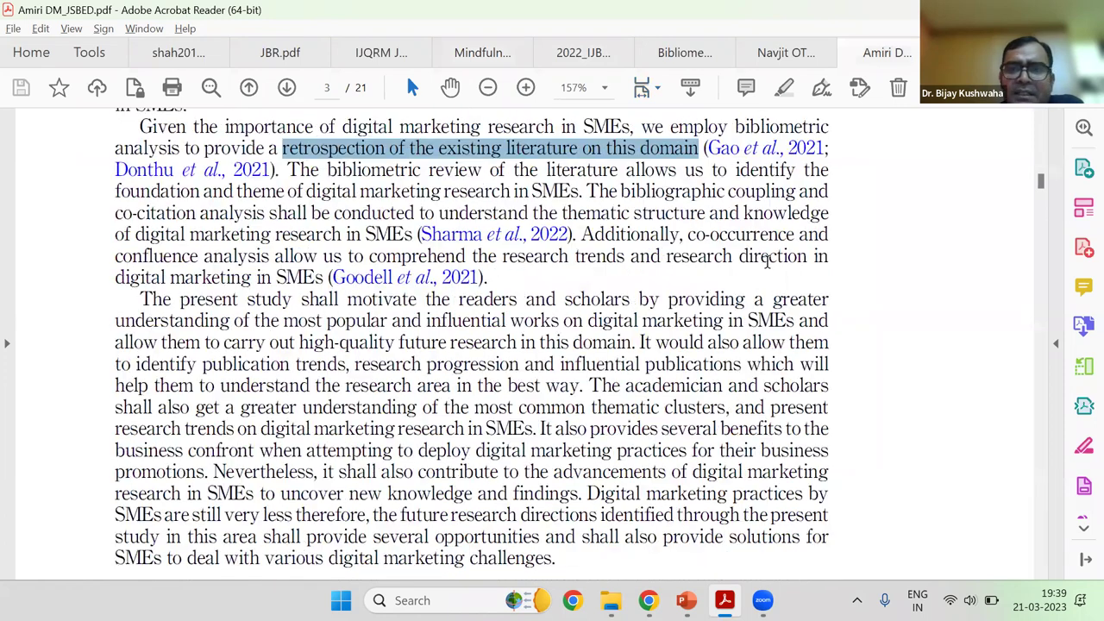
scroll(671, 296, "down", 8)
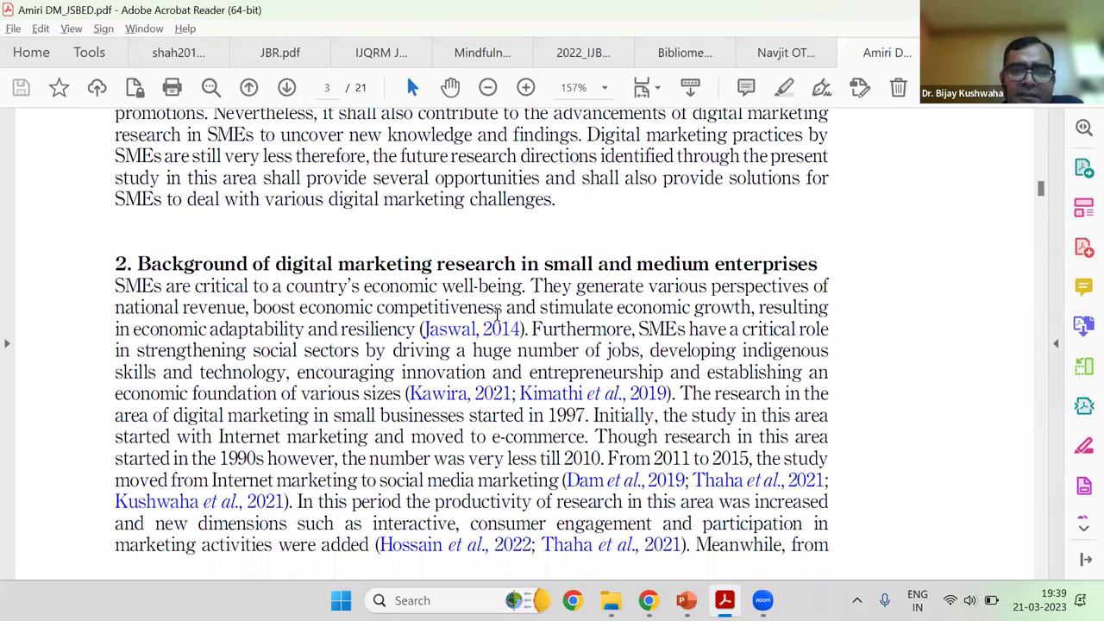
scroll(497, 315, "down", 2)
scroll(990, 445, "down", 8)
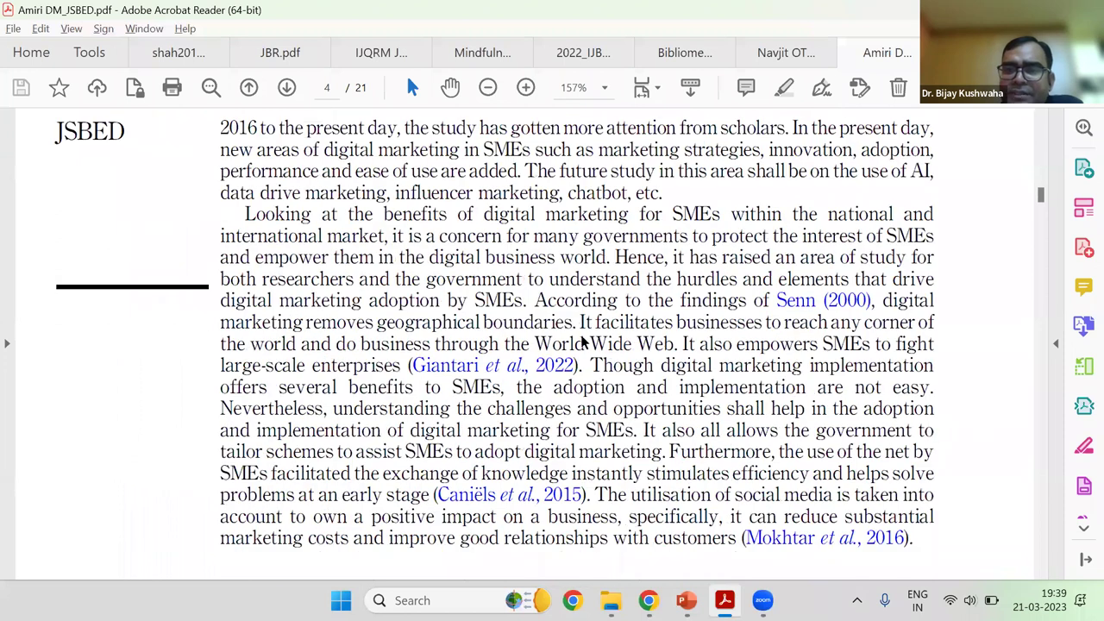
scroll(387, 296, "down", 3)
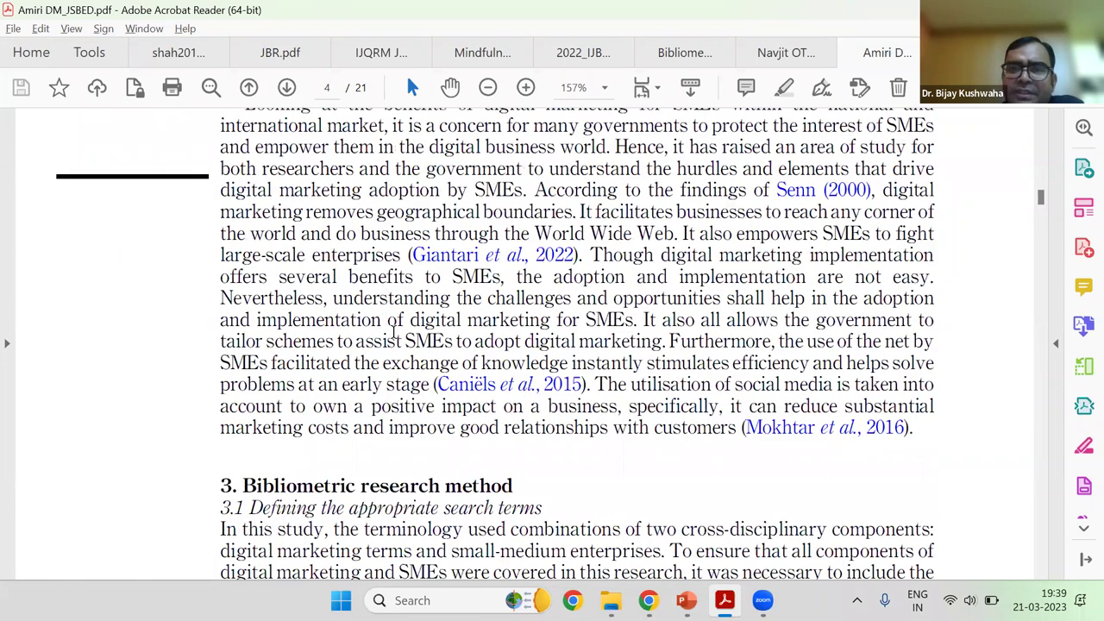
scroll(436, 339, "up", 5)
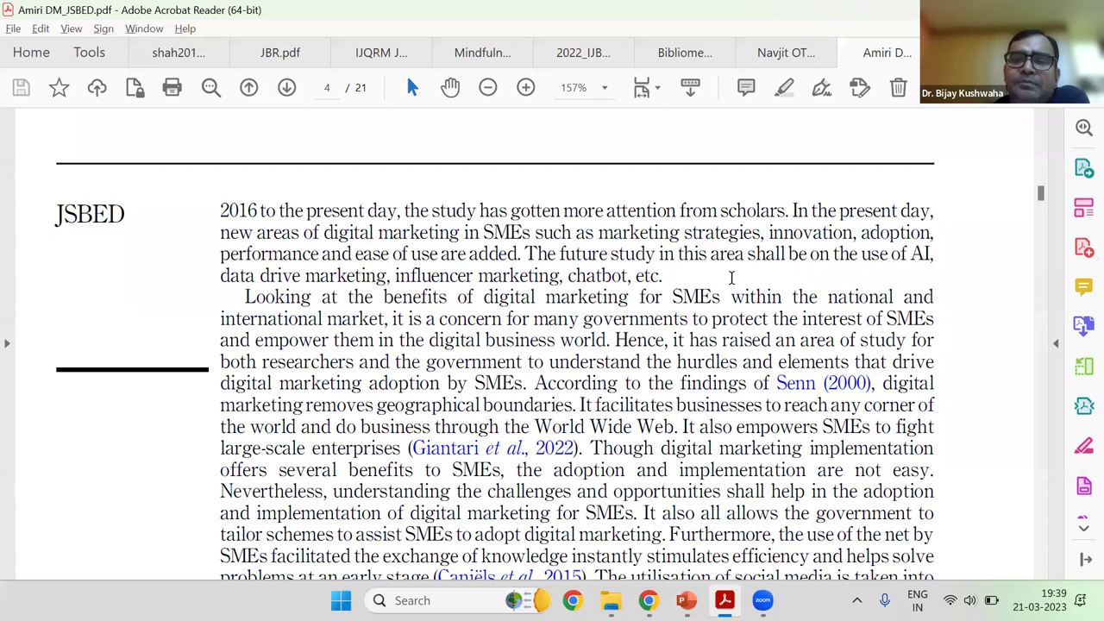
scroll(731, 278, "up", 2)
scroll(687, 302, "up", 10)
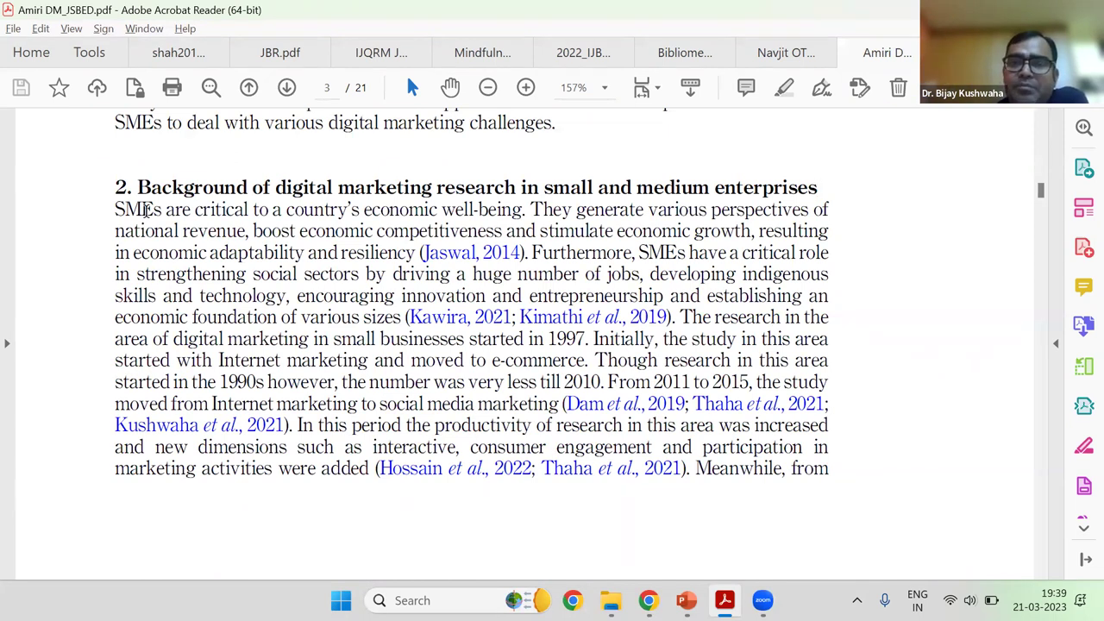
Highlight "digital marketing research in small and medium enterprises" in the heading of section 2
left_click_drag(275, 187, 458, 181)
left_click_drag(576, 204, 789, 182)
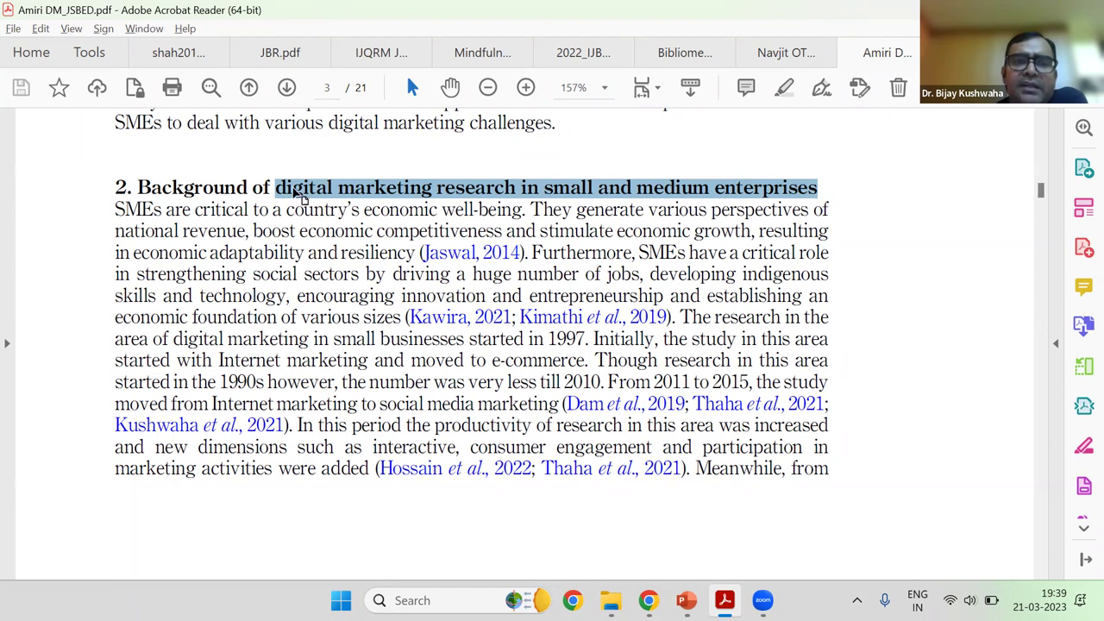
left_click_drag(276, 184, 810, 188)
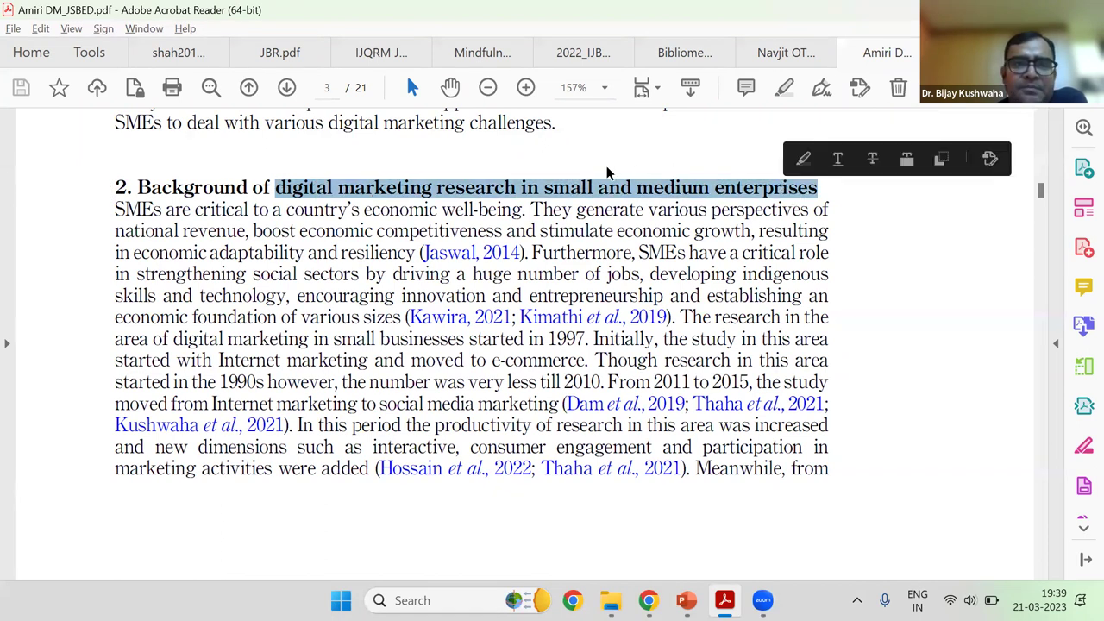
Review the rest of the background section and highlight the subheading "Defining the appropriate search terms" in section 3.1
scroll(371, 390, "down", 1)
scroll(365, 386, "down", 5)
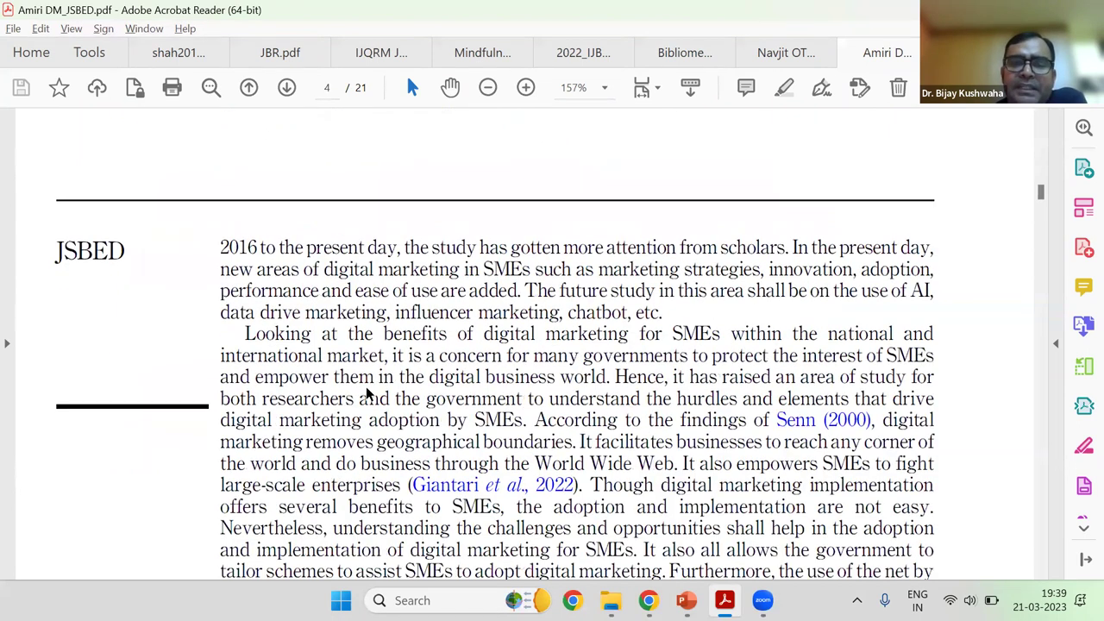
scroll(569, 349, "down", 1)
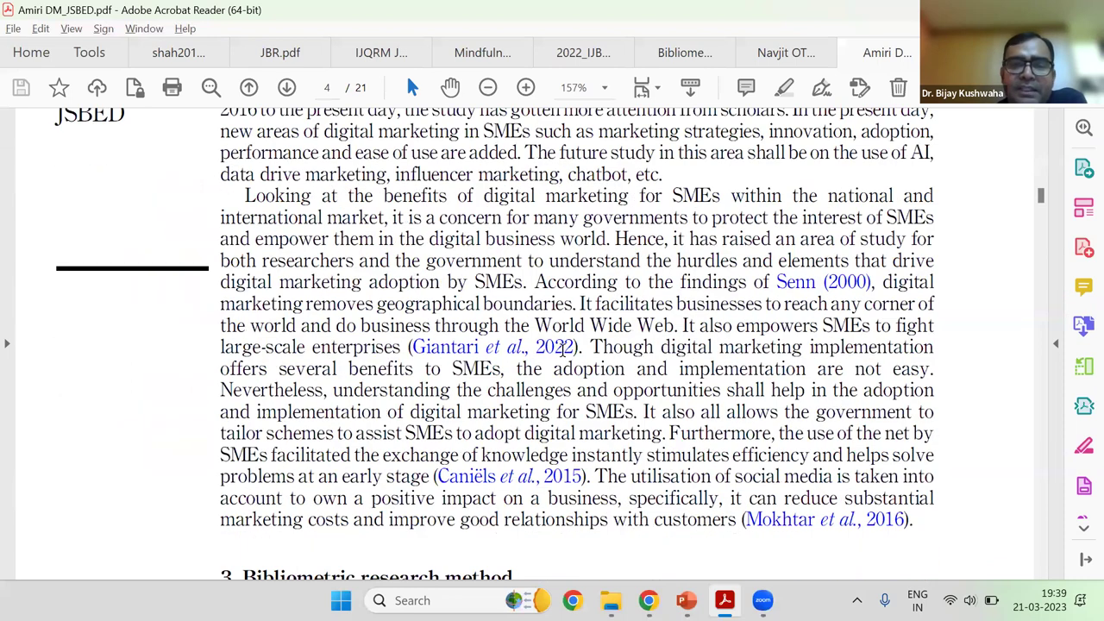
scroll(568, 346, "down", 5)
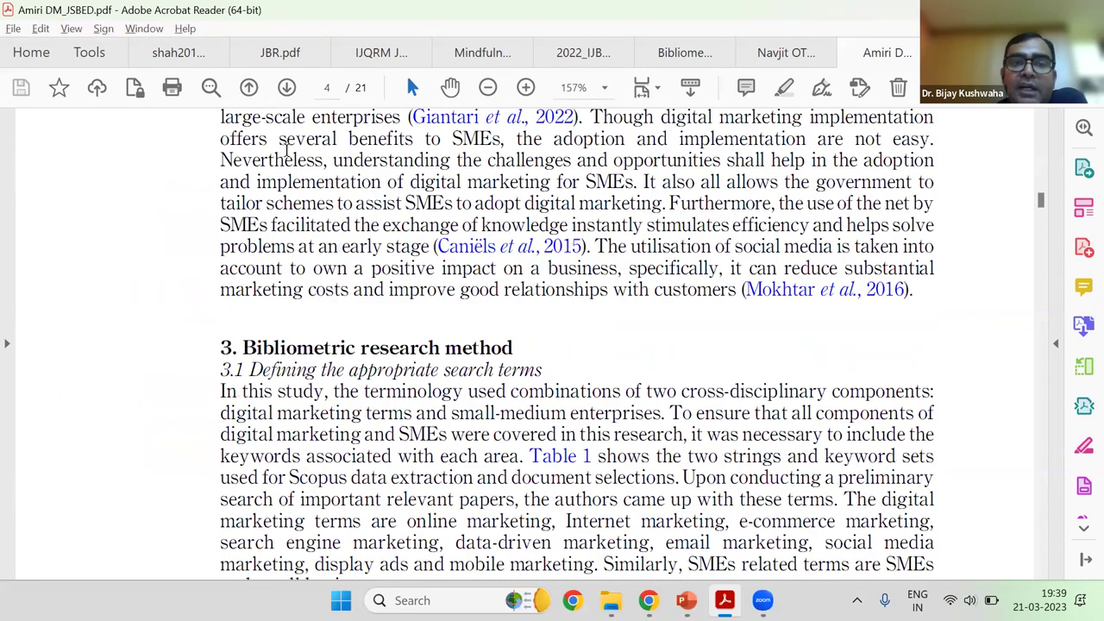
scroll(532, 133, "down", 4)
left_click_drag(537, 177, 250, 177)
left_click(498, 377)
Highlight the full search term string in Table 1, from "Digital Marketing" through "Small Business*"
scroll(499, 381, "down", 4)
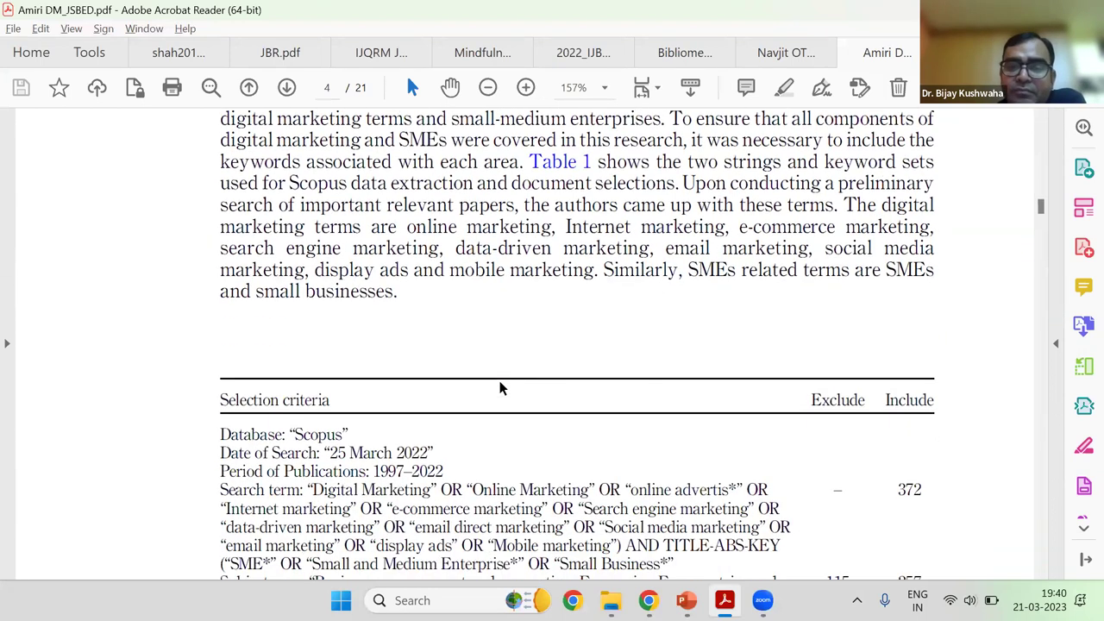
scroll(362, 401, "down", 1)
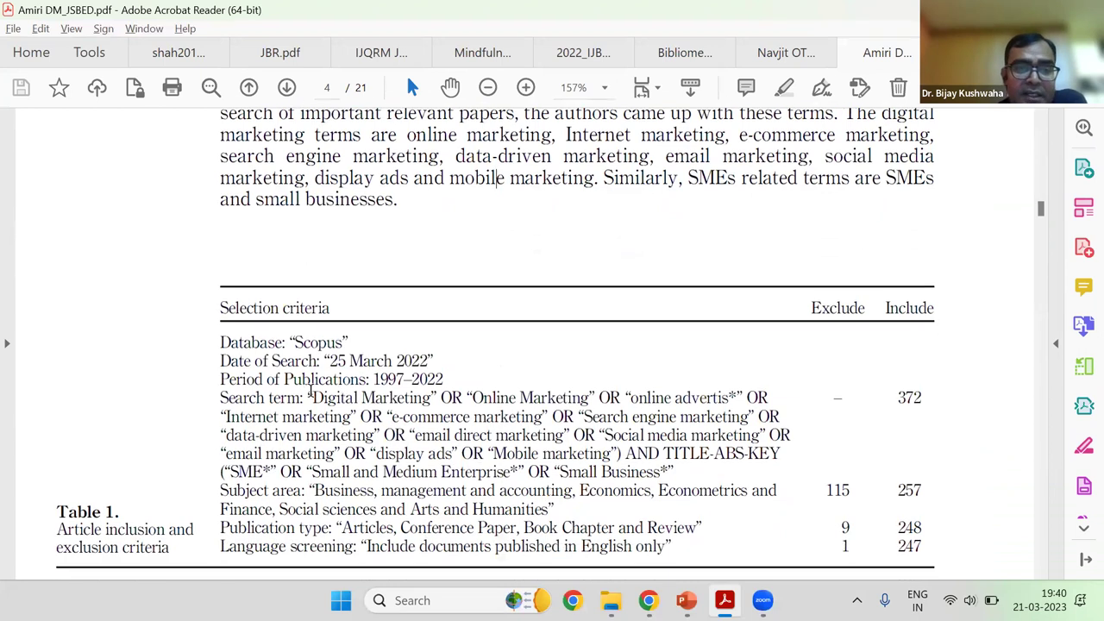
left_click_drag(307, 397, 661, 467)
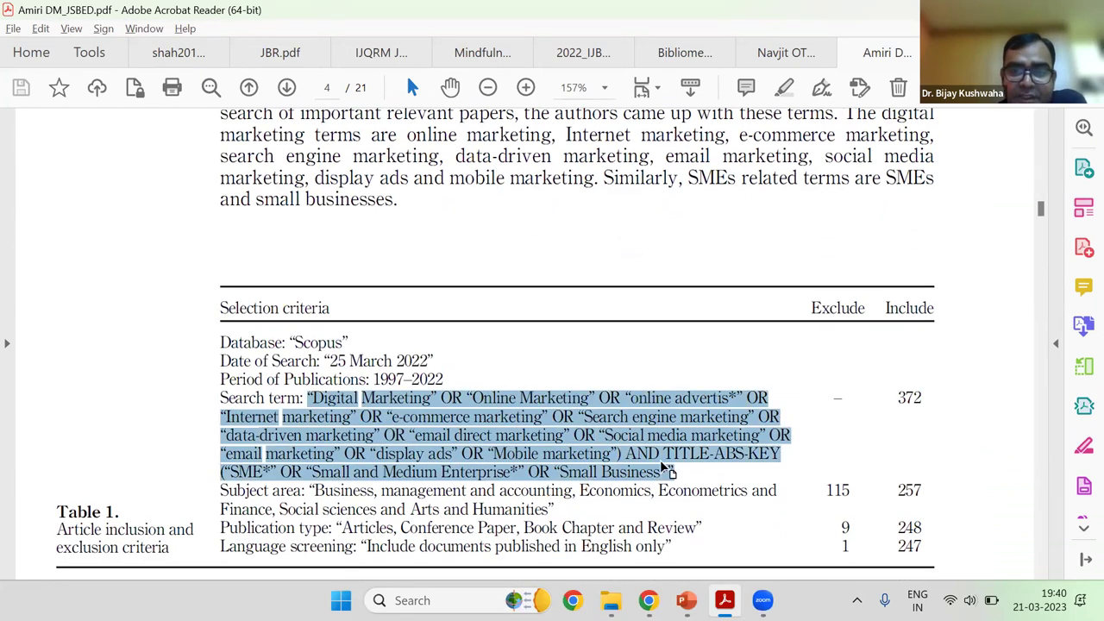
scroll(404, 339, "down", 2)
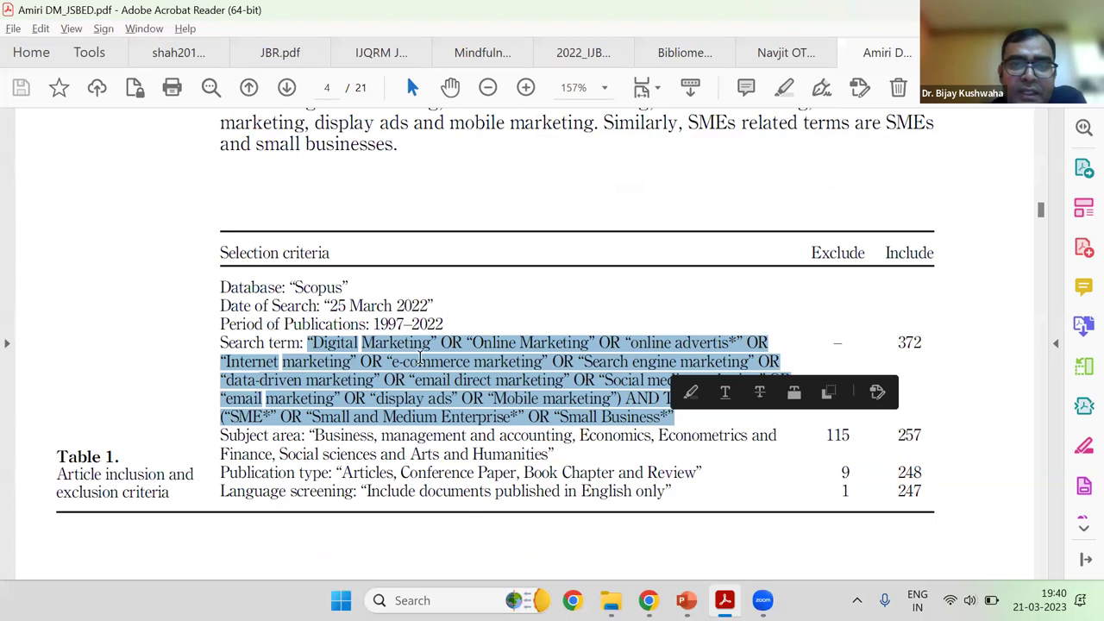
Highlight the Table 1 search keywords one after another, from "Digital Marketing" and "online advertis*" through "Social media marketing"
left_click(413, 343)
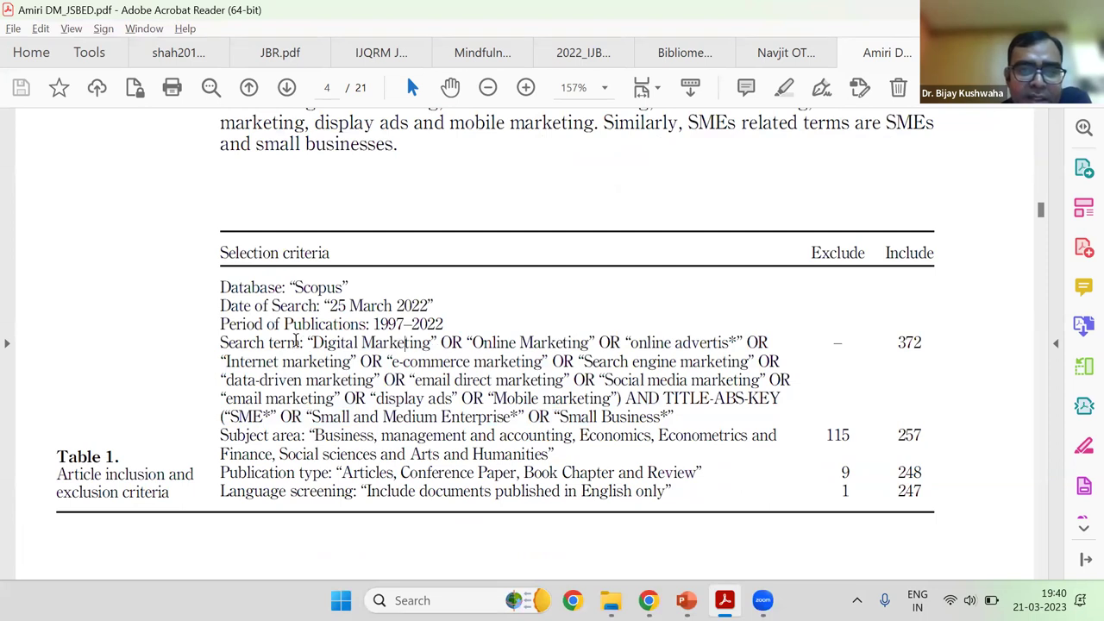
left_click_drag(313, 342, 715, 342)
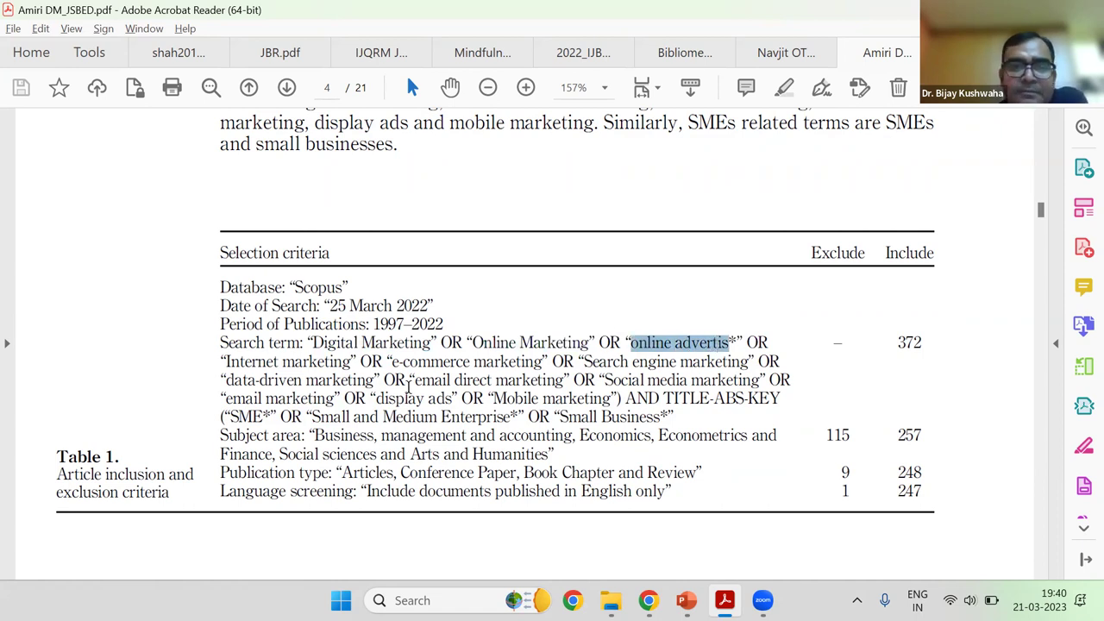
left_click_drag(223, 361, 723, 362)
left_click_drag(226, 379, 759, 380)
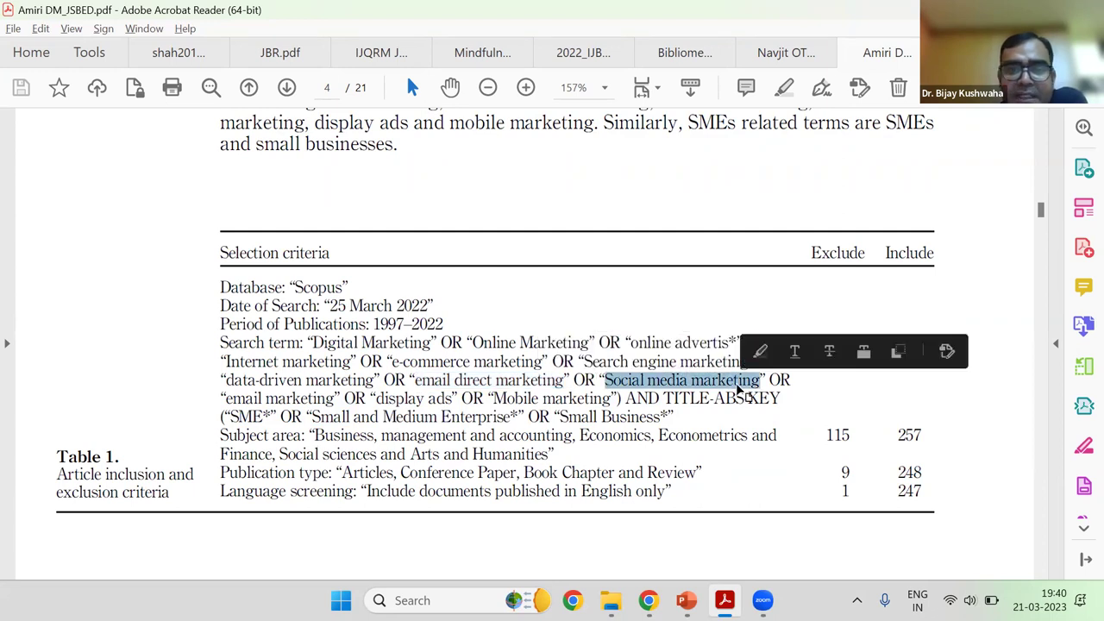
Highlight "Mobile marketing" in Table 1, followed by the whole digital marketing keyword group from "Digital Marketing" through "Mobile marketing"
left_click_drag(222, 401, 611, 400)
left_click(377, 399)
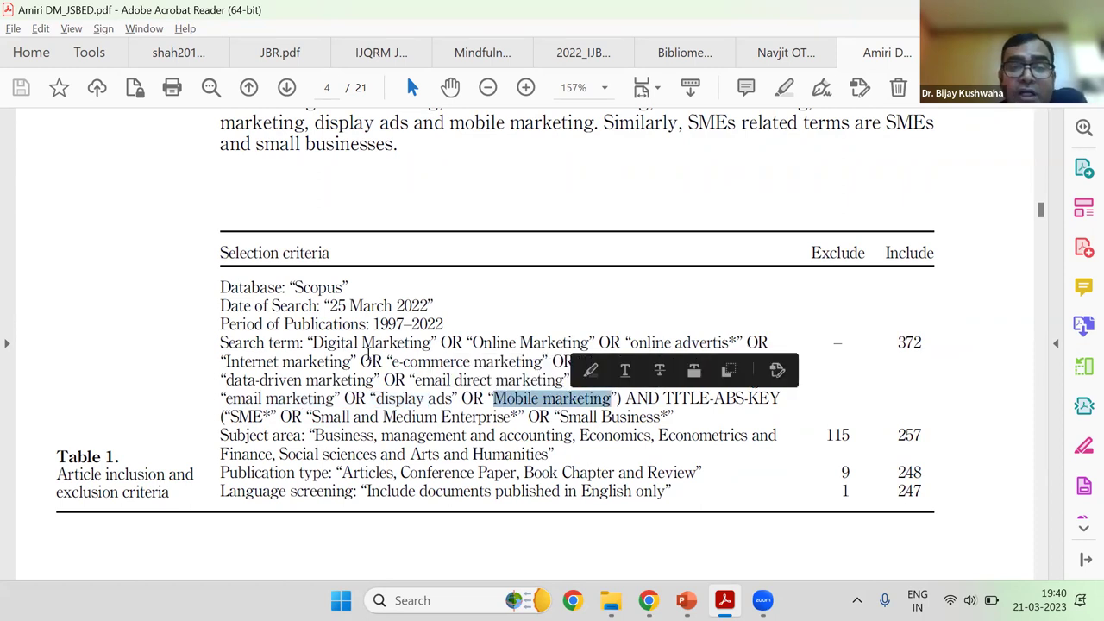
left_click_drag(308, 343, 607, 404)
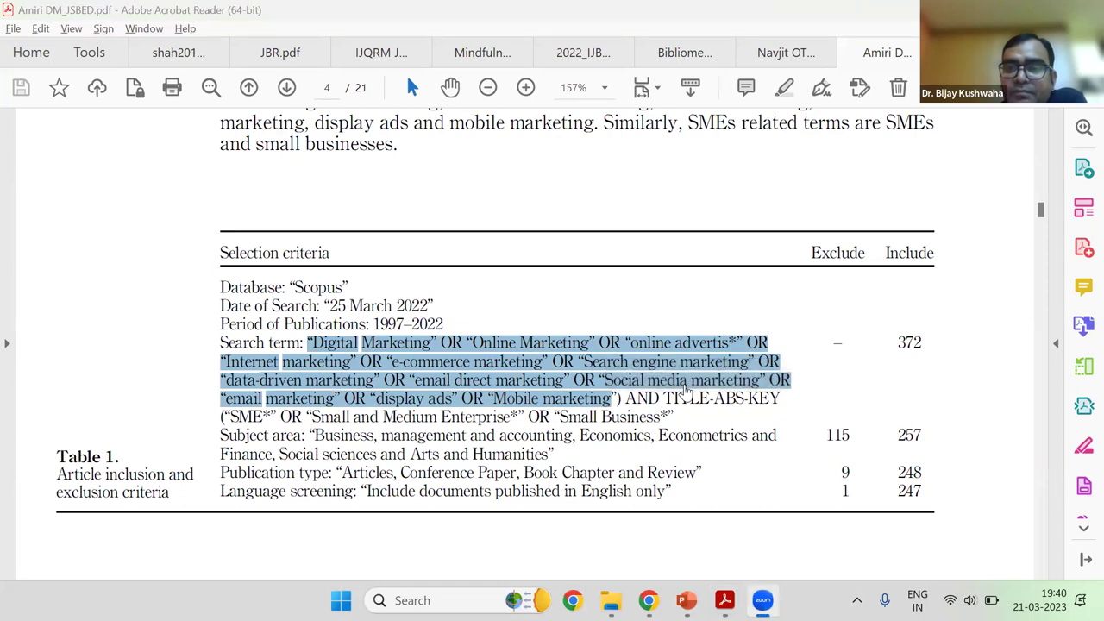
Highlight the business-size keywords "Small and Medium Enterprise" and "Small Business" in the Table 1 search term
left_click(635, 418)
left_click_drag(231, 418, 490, 418)
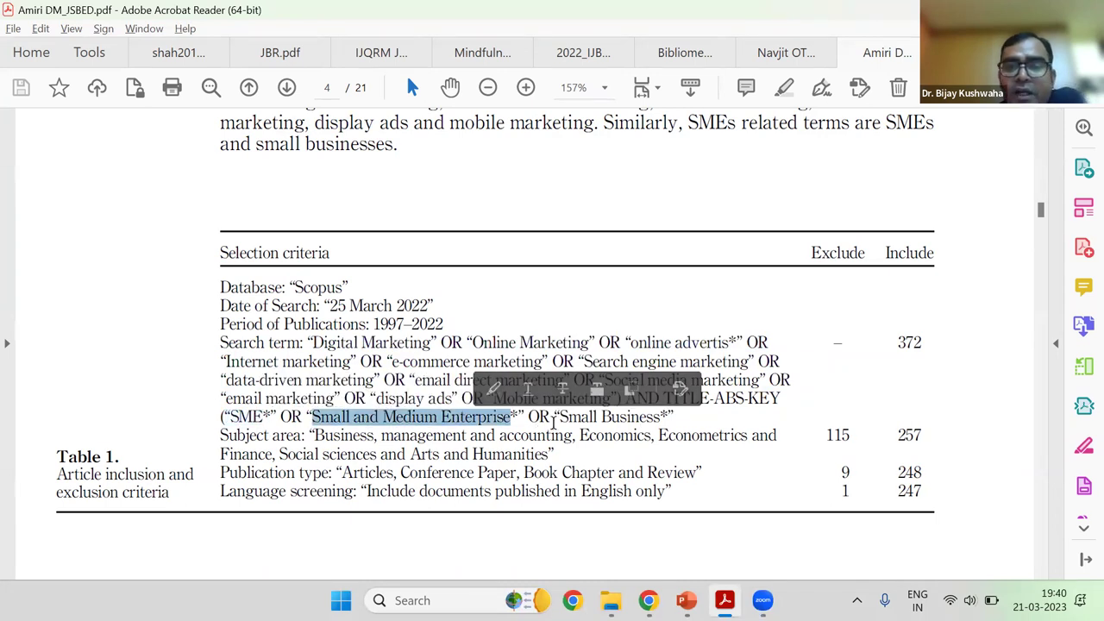
left_click_drag(560, 418, 660, 418)
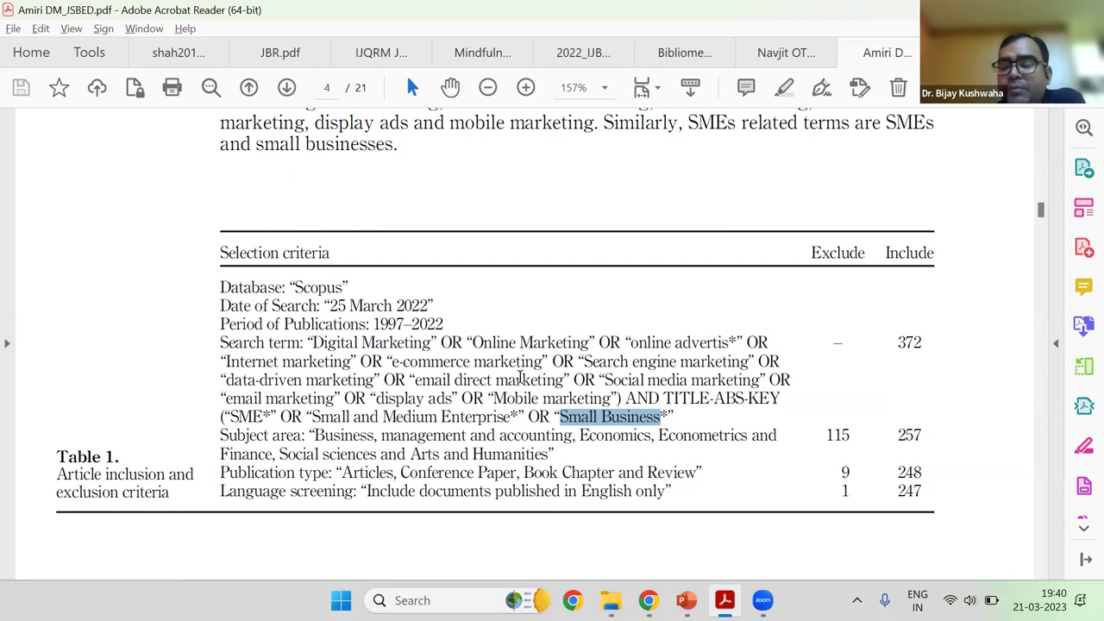
Highlight the complete search term entry in Table 1 and its figure in the Include column
left_click_drag(675, 417, 222, 340)
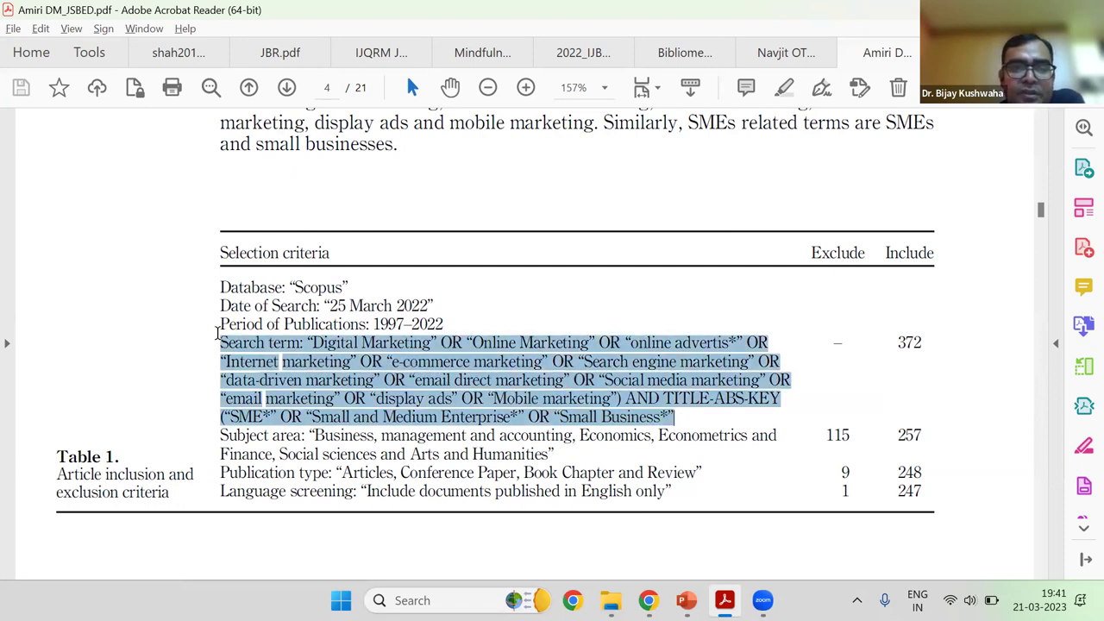
double_click(908, 342)
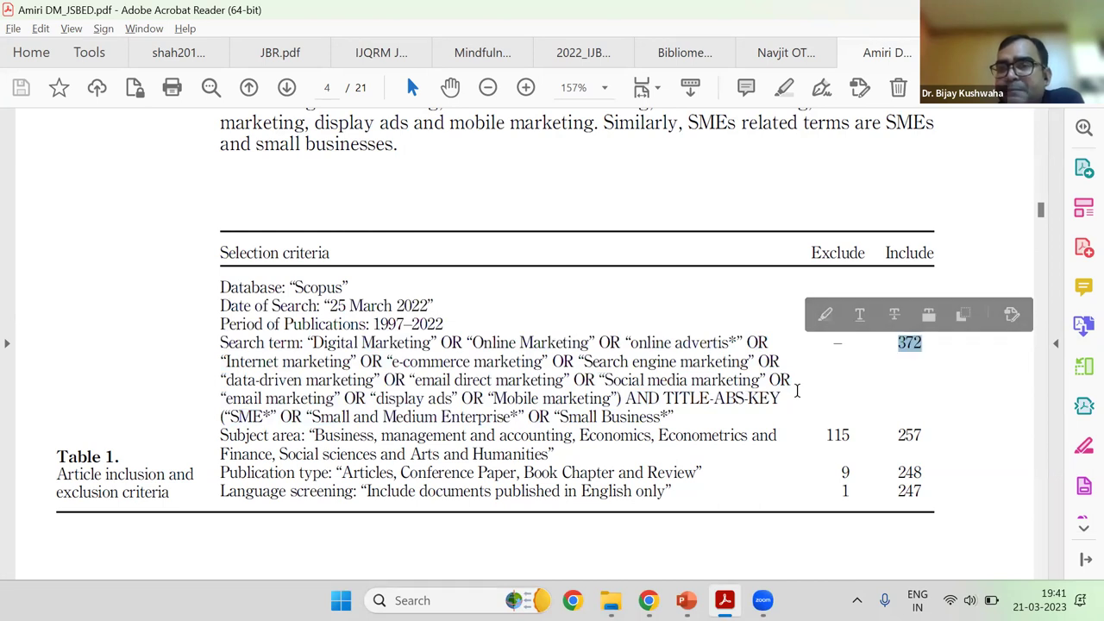
Switch to Bibliometric Analysis AI and Finance.pdf and review its background, methodology and data collection sections up to Table 1 with the search criteria
left_click(651, 57)
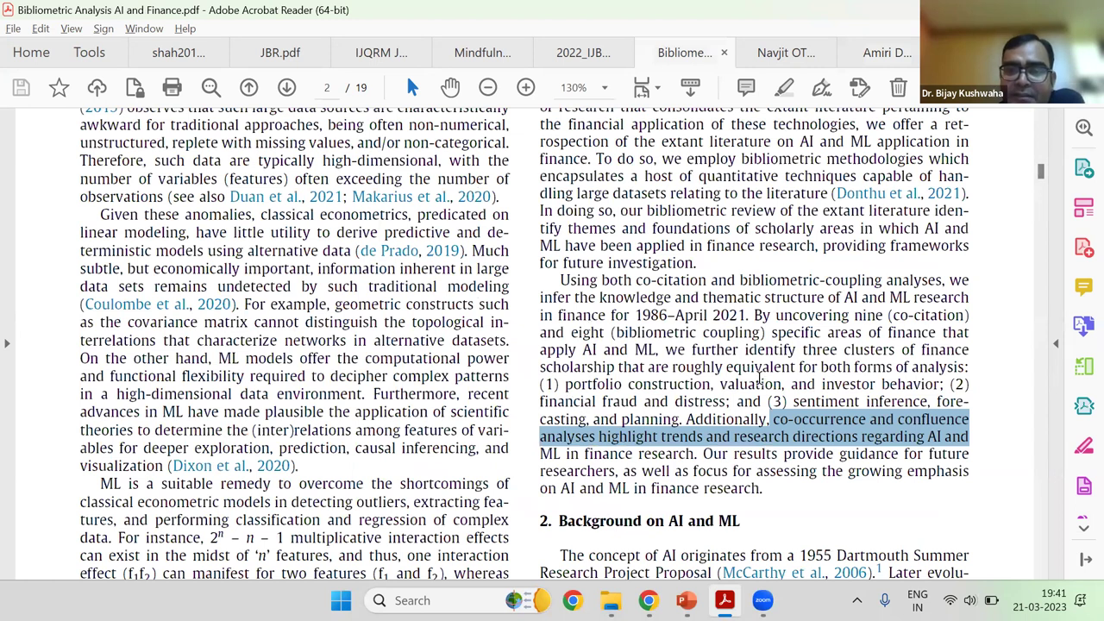
scroll(715, 369, "down", 3)
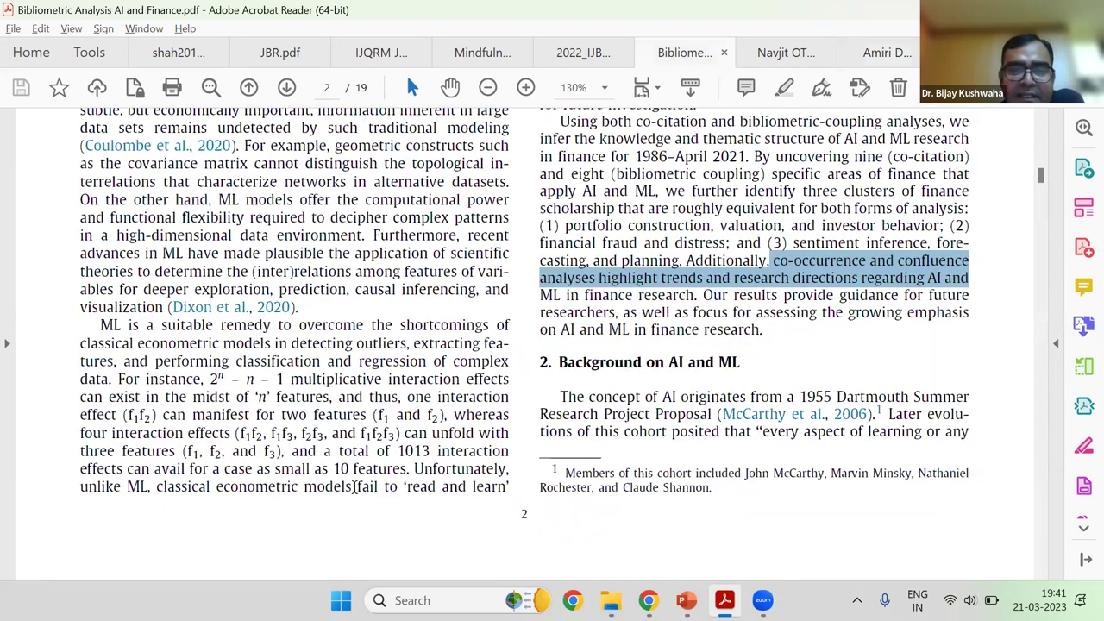
scroll(250, 479, "down", 5)
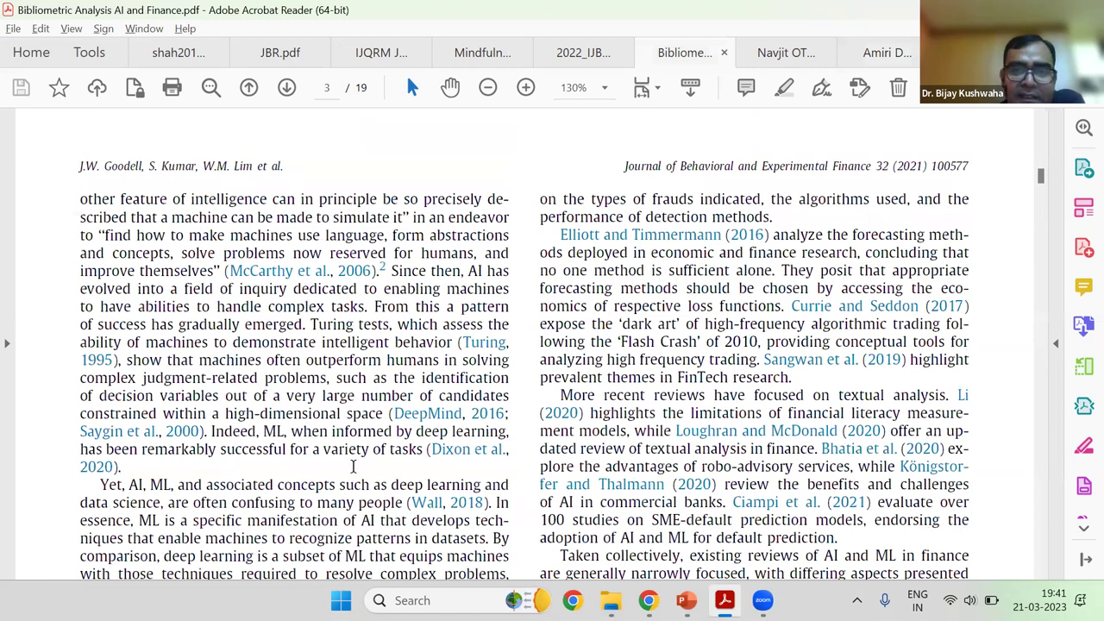
scroll(371, 470, "down", 10)
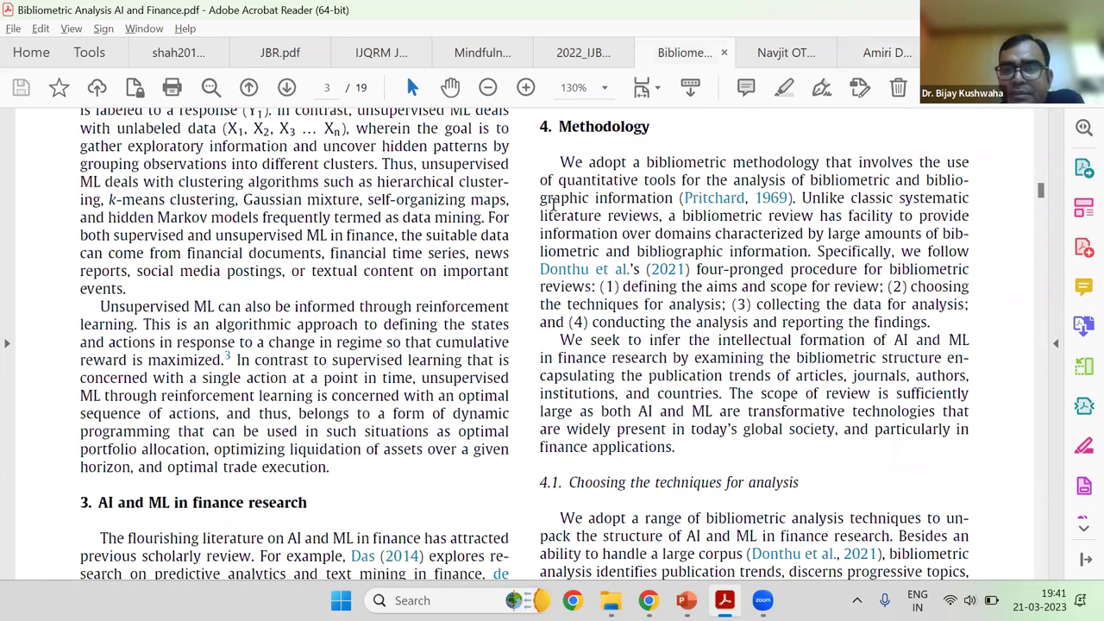
scroll(553, 202, "down", 3)
scroll(723, 373, "up", 3)
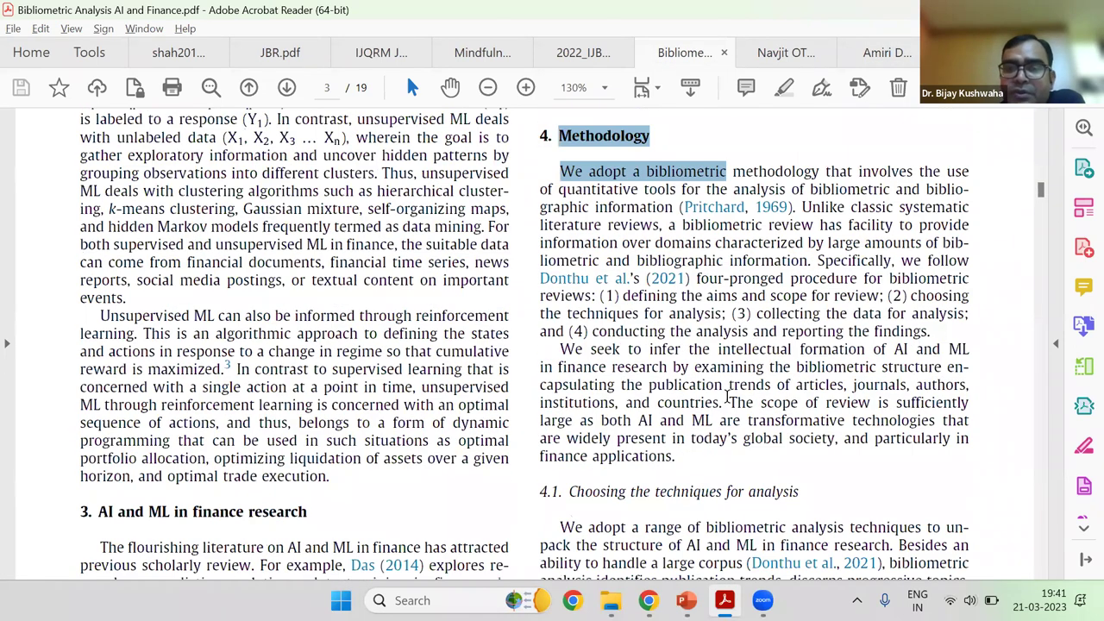
scroll(654, 361, "down", 5)
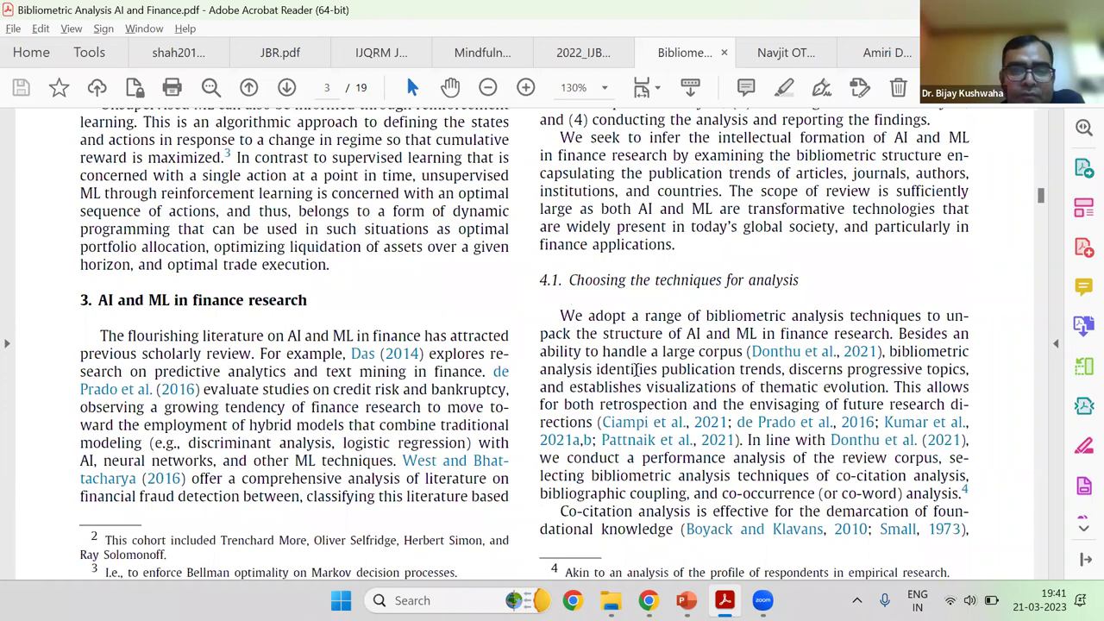
scroll(635, 370, "down", 10)
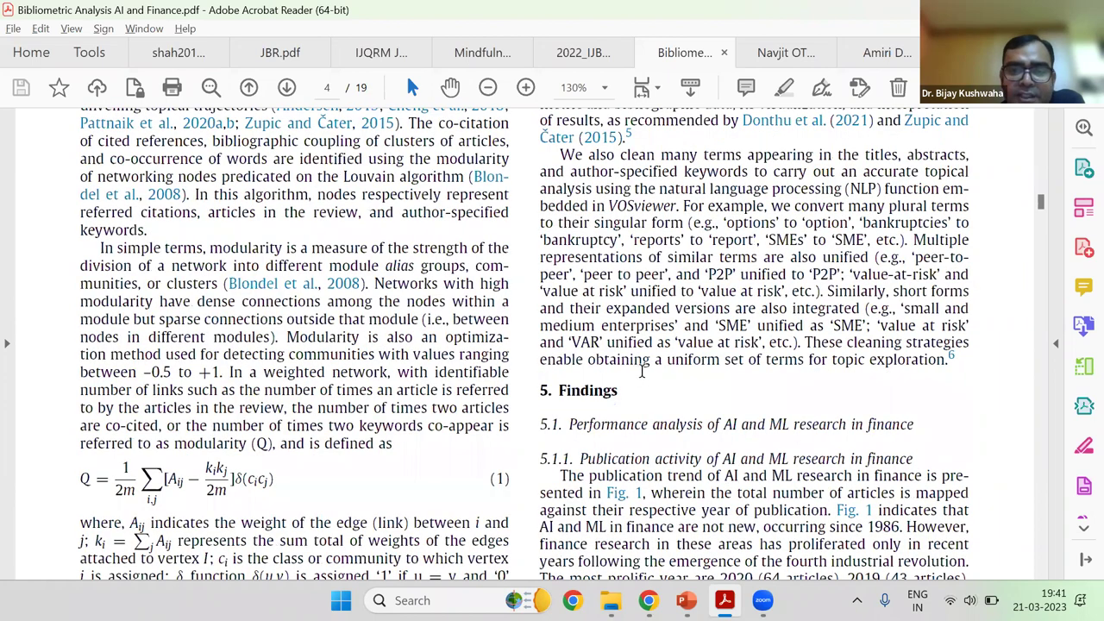
scroll(642, 375, "down", 2)
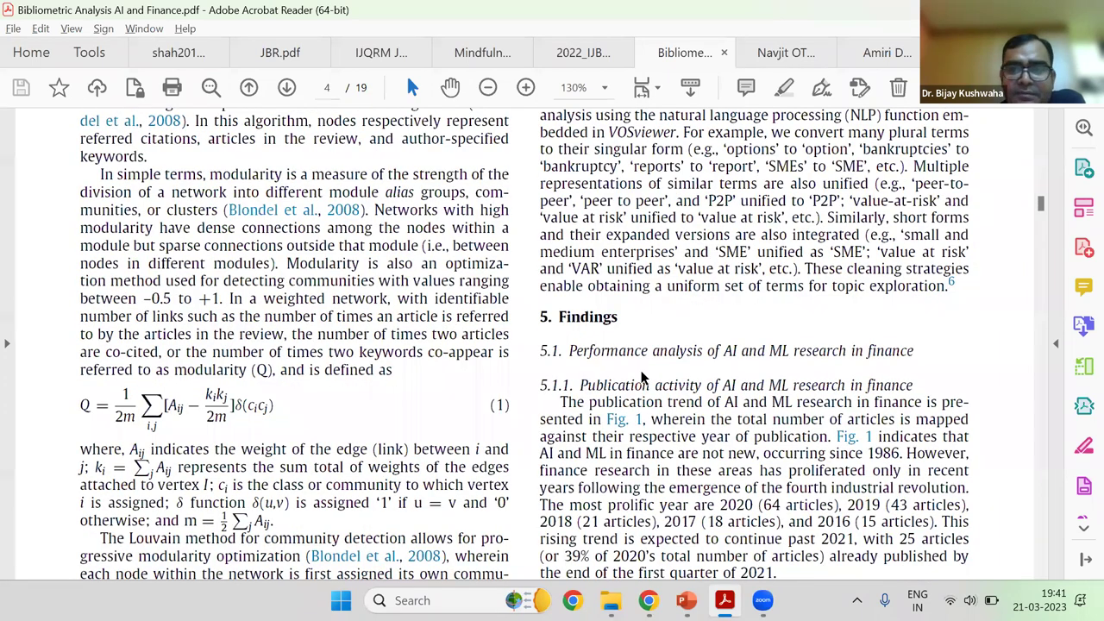
scroll(172, 302, "down", 14)
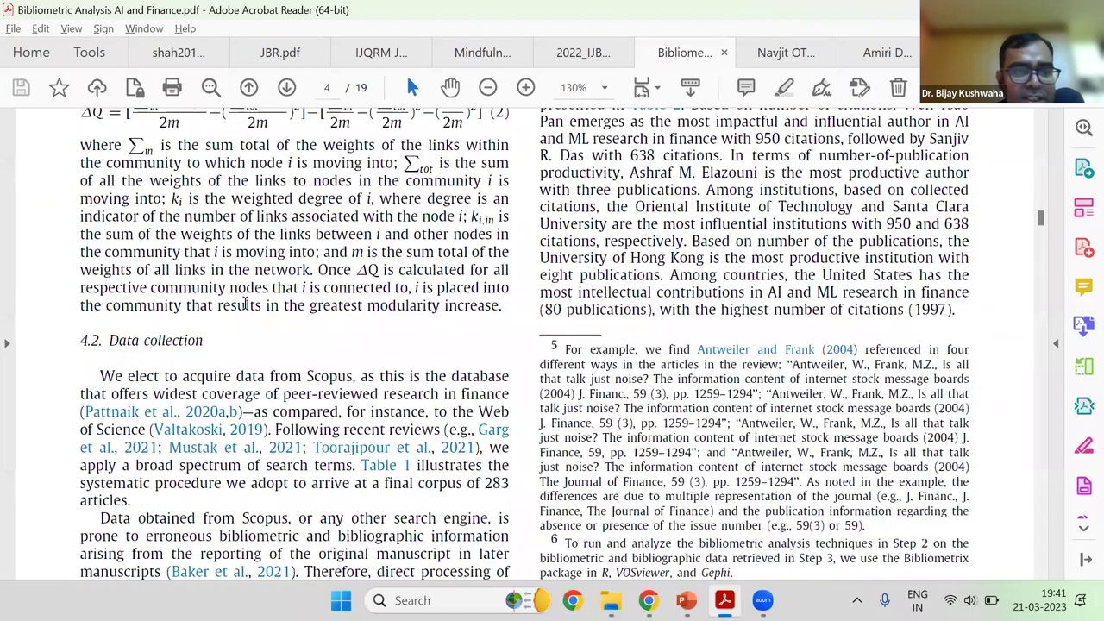
scroll(302, 310, "down", 12)
scroll(369, 320, "up", 1)
Highlight the search term entry in Table 1 and point out individual keywords such as "artificial intelligence" and "machine learning"
left_click_drag(88, 295, 362, 325)
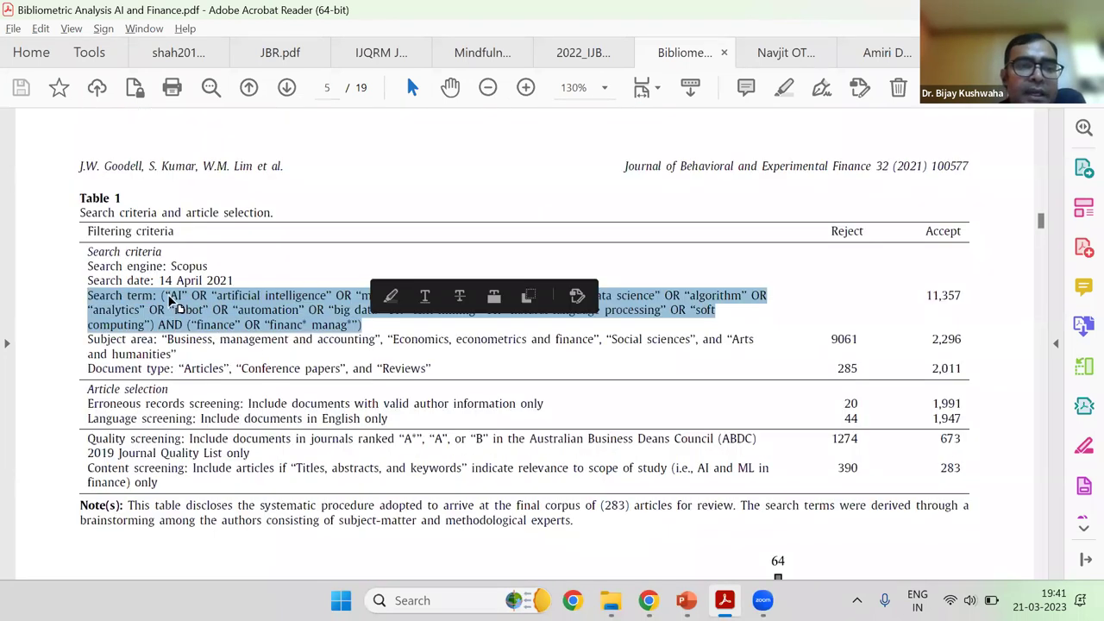
left_click_drag(216, 294, 327, 298)
double_click(401, 296)
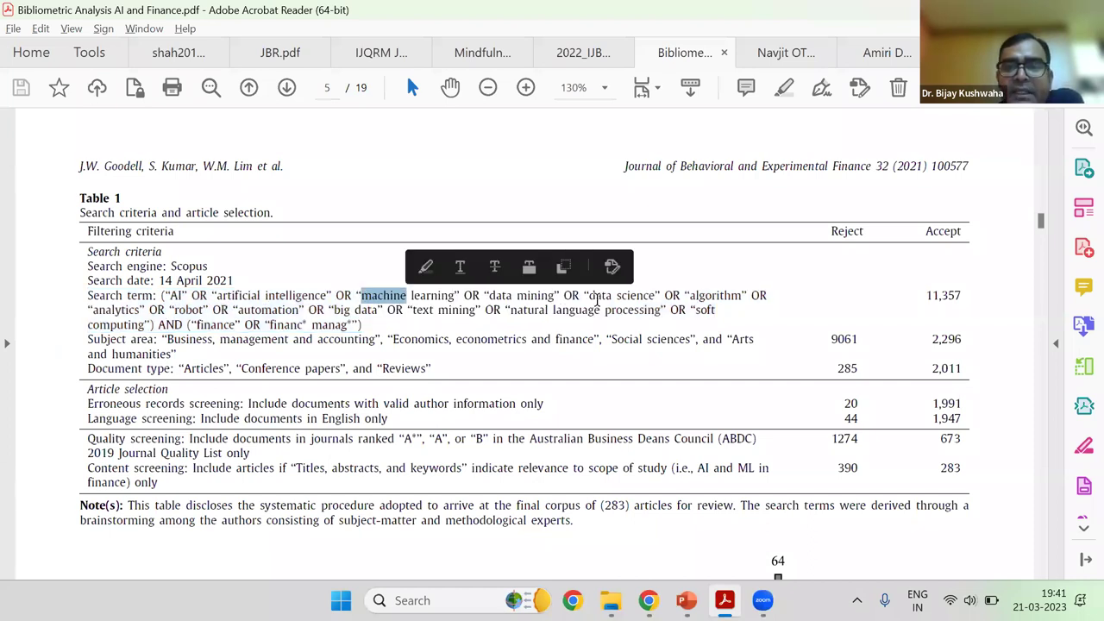
triple_click(721, 302)
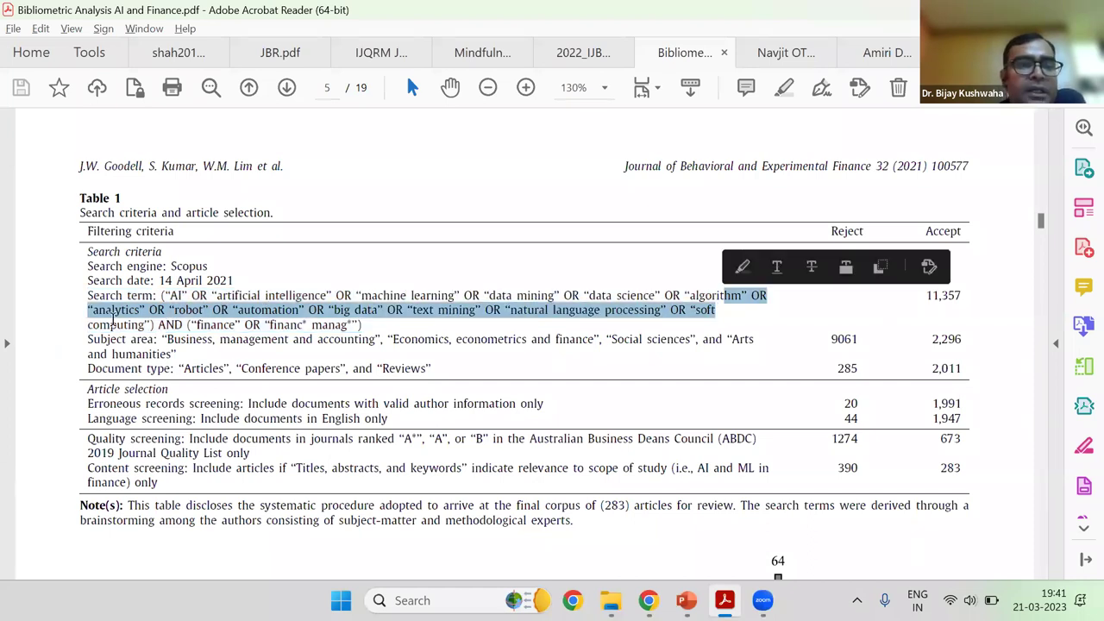
left_click_drag(101, 315, 133, 324)
left_click(308, 314)
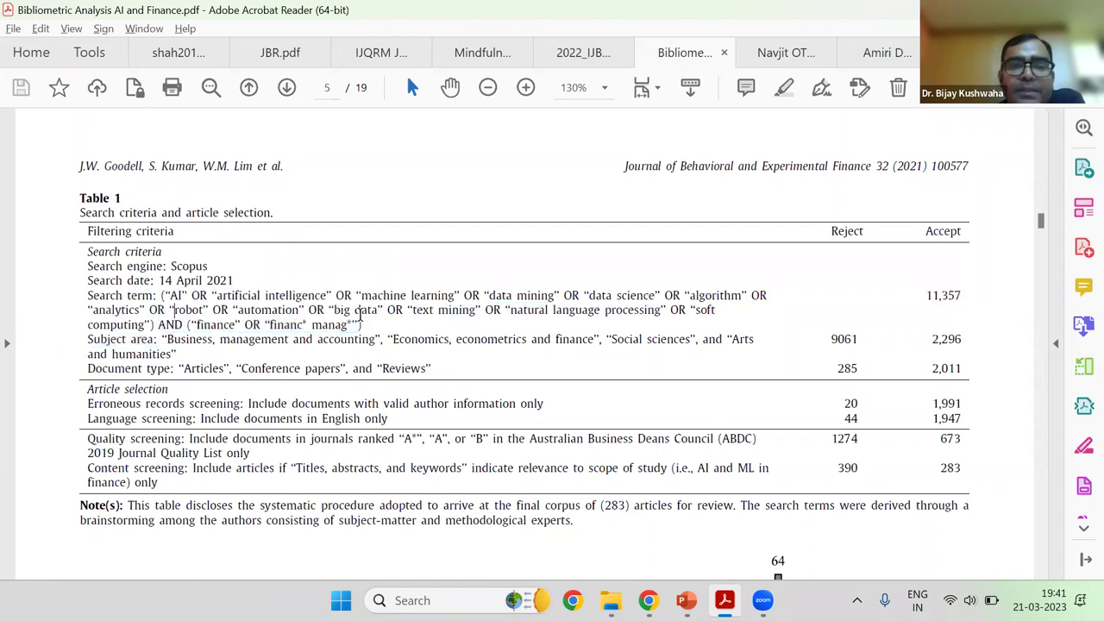
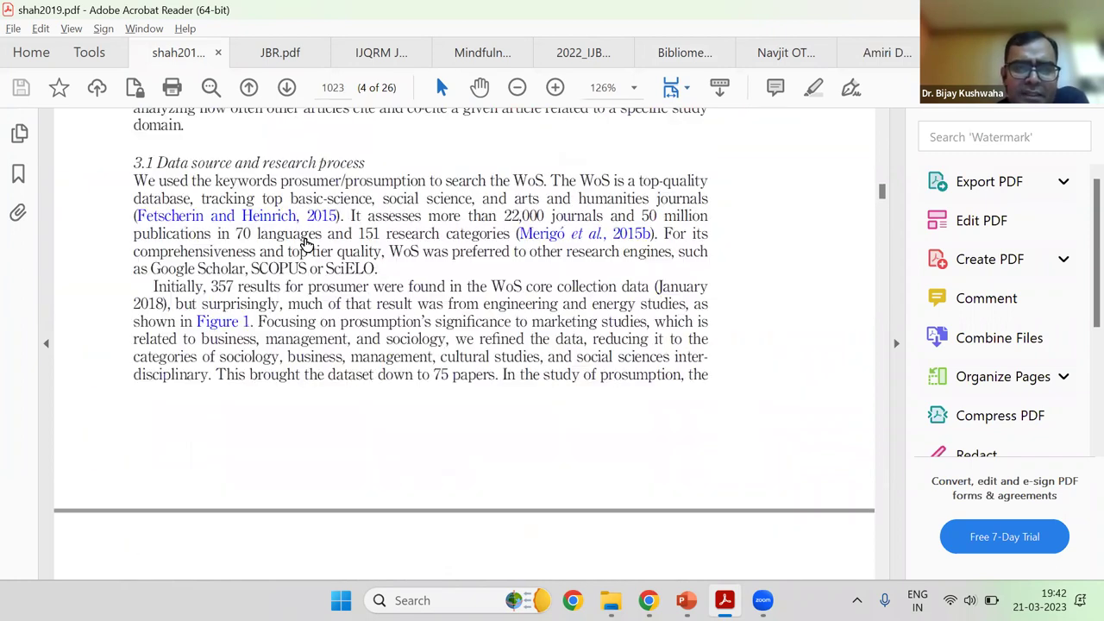
Review the introduction, theoretical background and methods in shah2019.pdf, ending at the Web of Science search in Figure 1
scroll(300, 267, "up", 5)
scroll(287, 317, "up", 7)
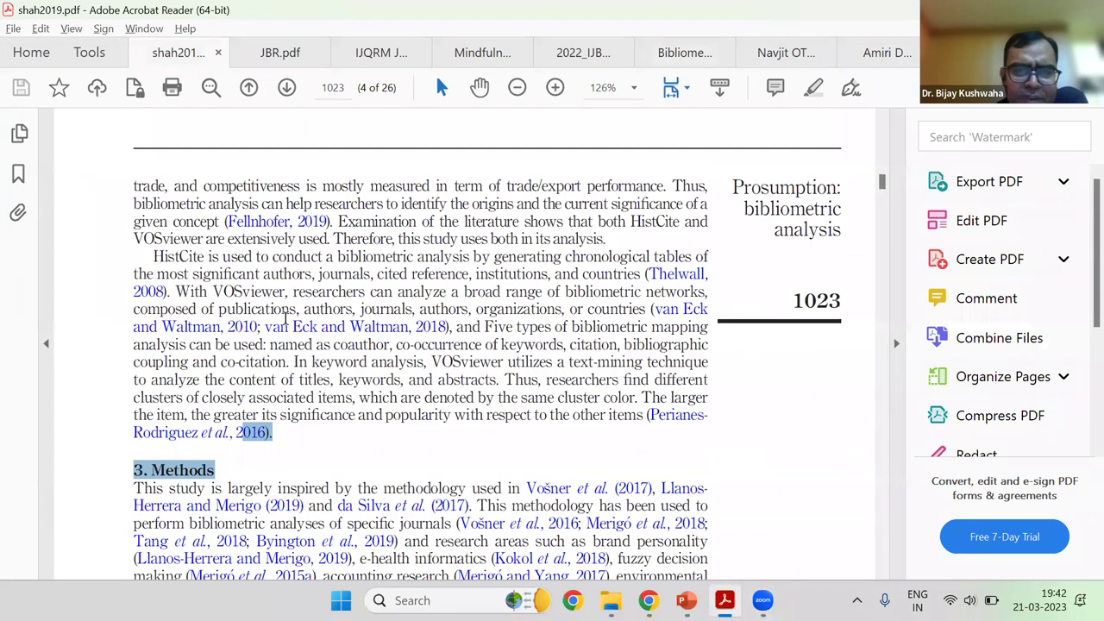
scroll(285, 319, "up", 20)
scroll(289, 375, "up", 1)
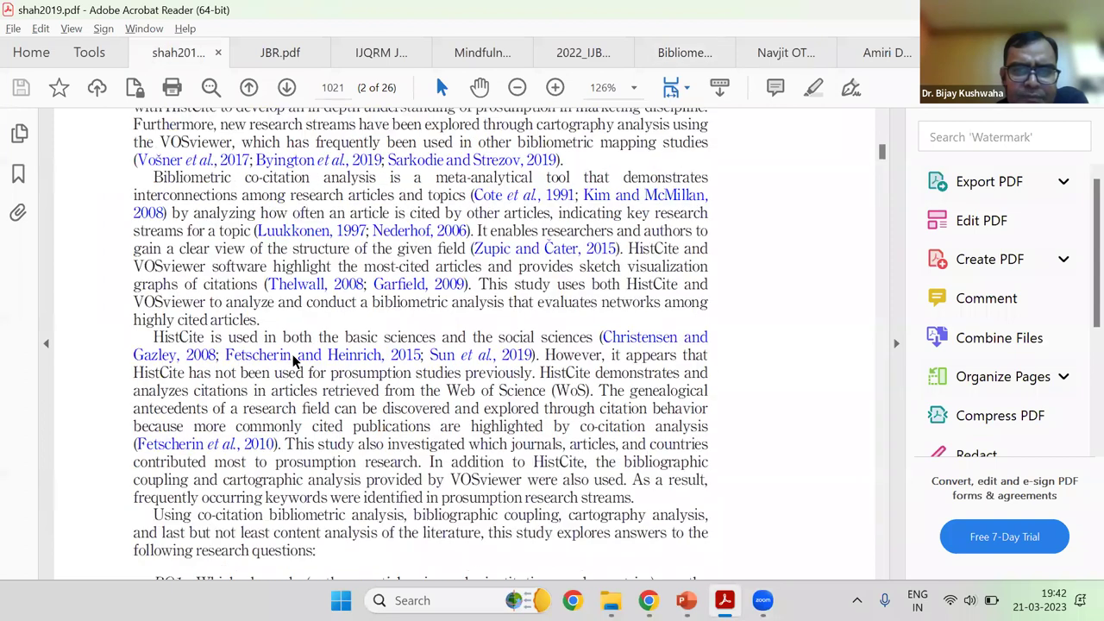
scroll(331, 308, "down", 4)
scroll(431, 297, "down", 8)
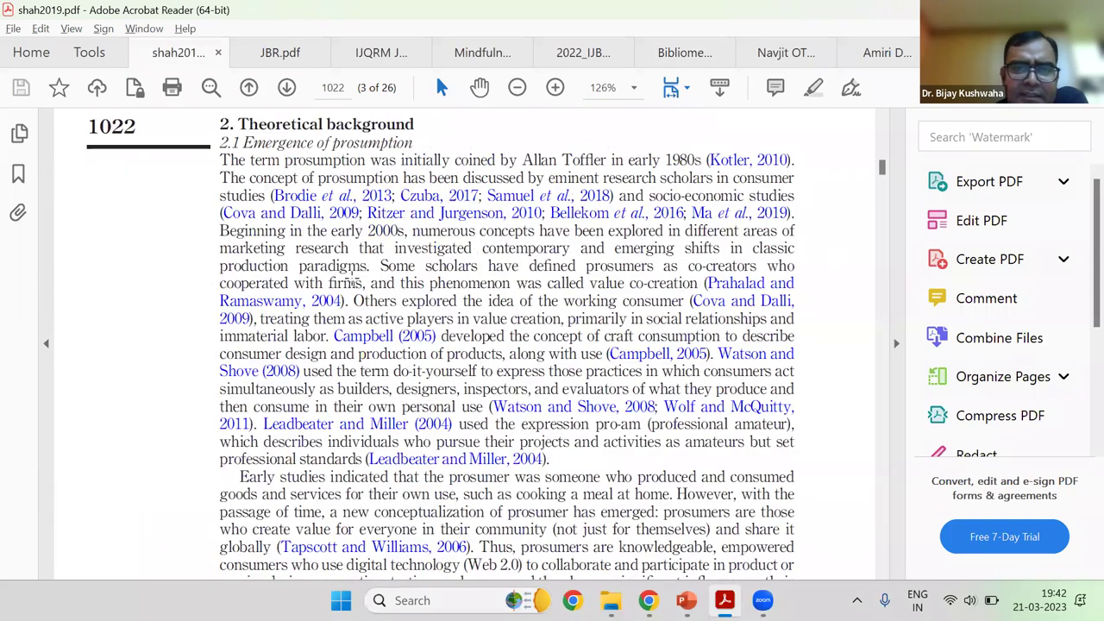
scroll(362, 323, "down", 20)
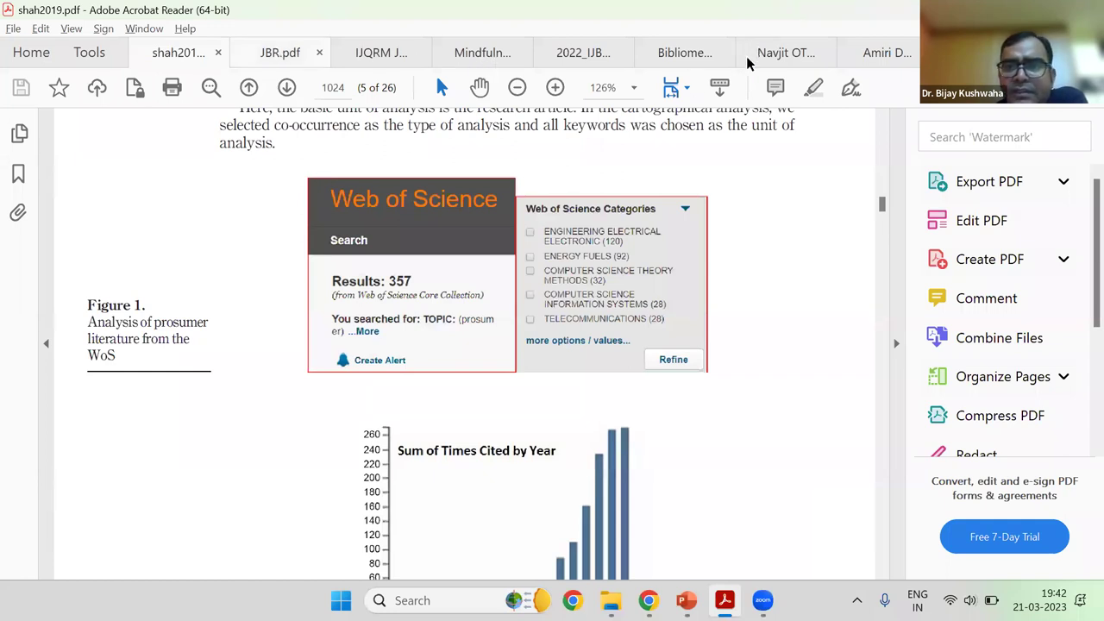
Switch to 2022_IJBEX-101869_TAFPV.pdf and review it from the research questions through the Scopus search screenshot to the data retrieval process in Table 1
key("ctrl+Tab")
key("ctrl+Tab")
key("ctrl+Tab")
key("ctrl+Tab")
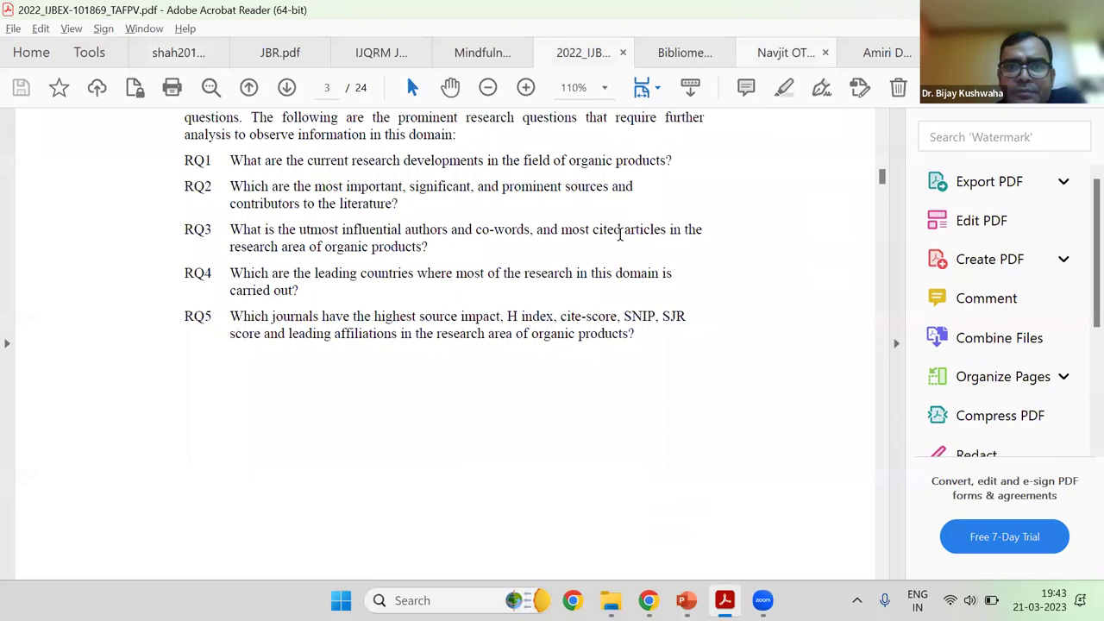
scroll(648, 238, "up", 2)
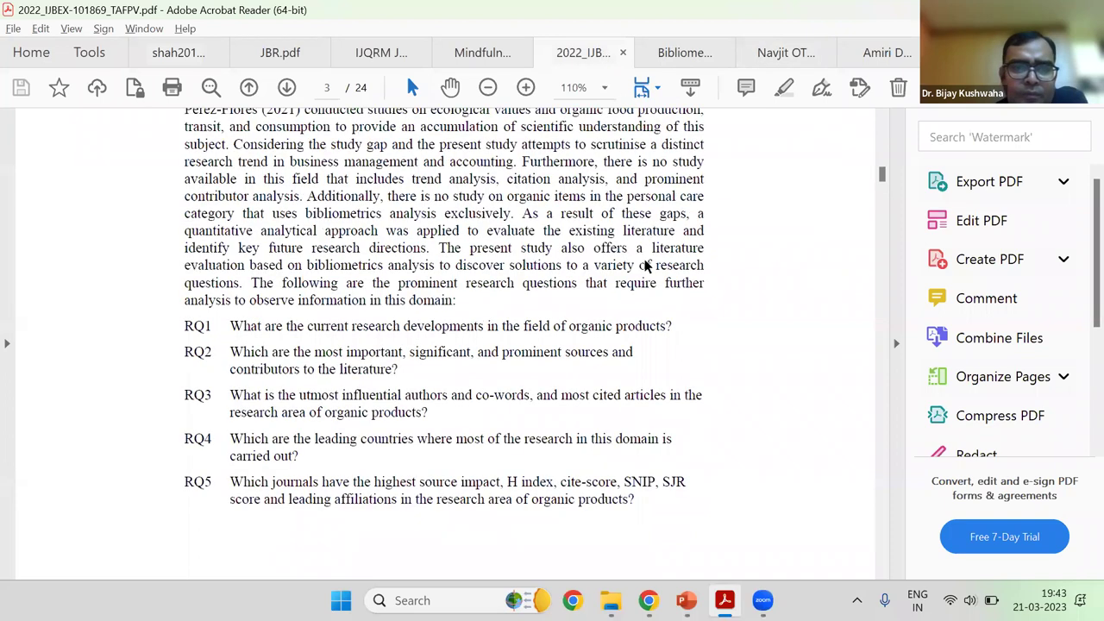
scroll(642, 275, "down", 5)
scroll(626, 332, "down", 10)
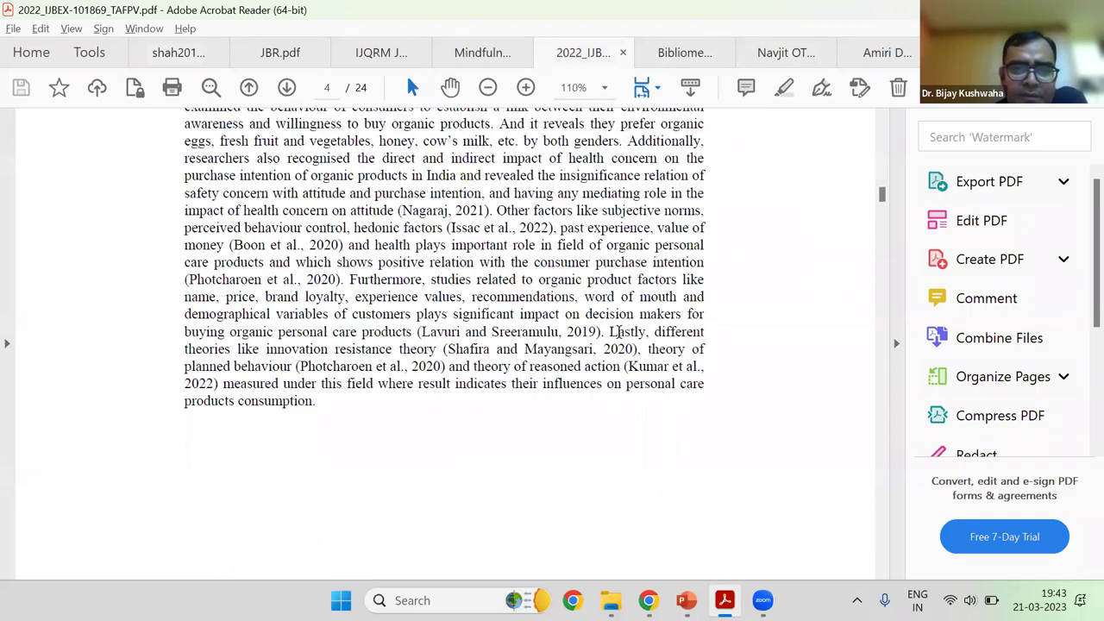
scroll(607, 384, "down", 8)
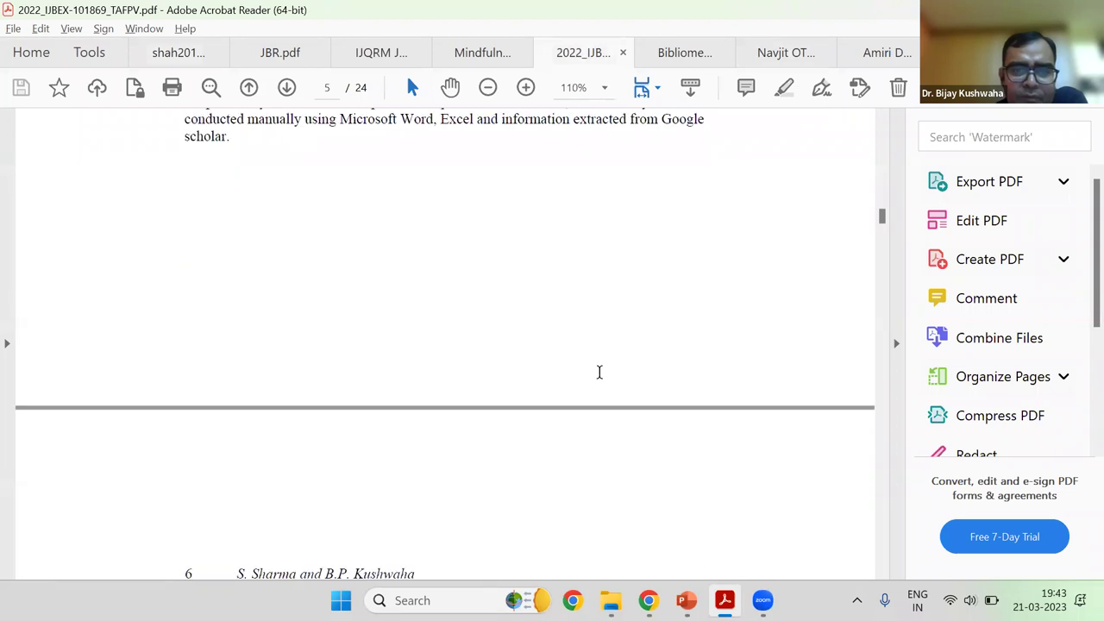
scroll(599, 385, "down", 5)
scroll(601, 388, "down", 5)
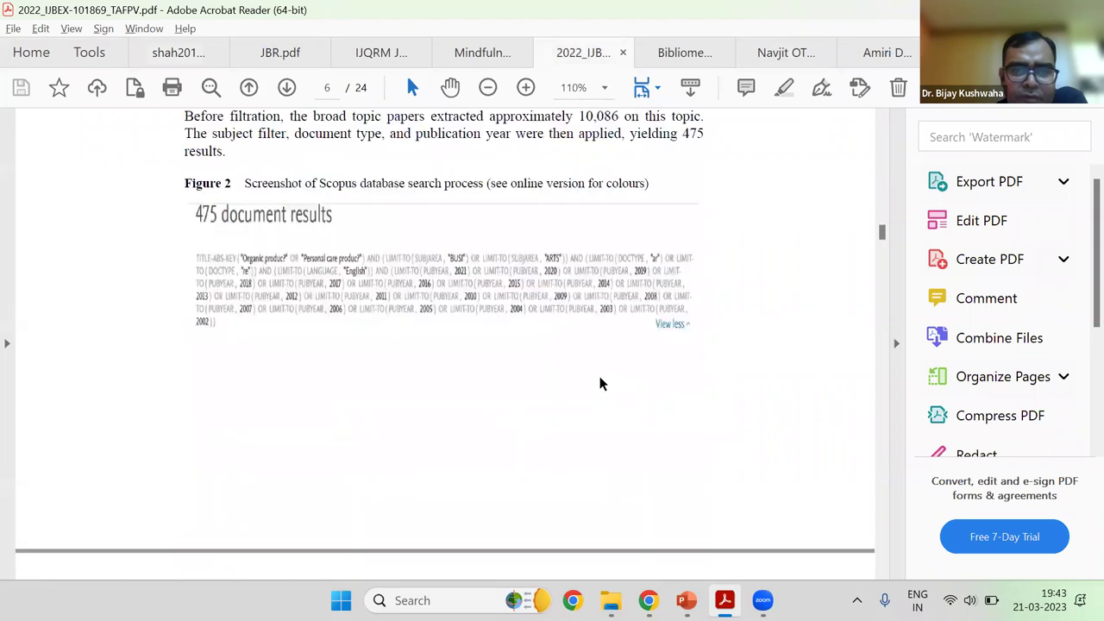
scroll(394, 251, "down", 5)
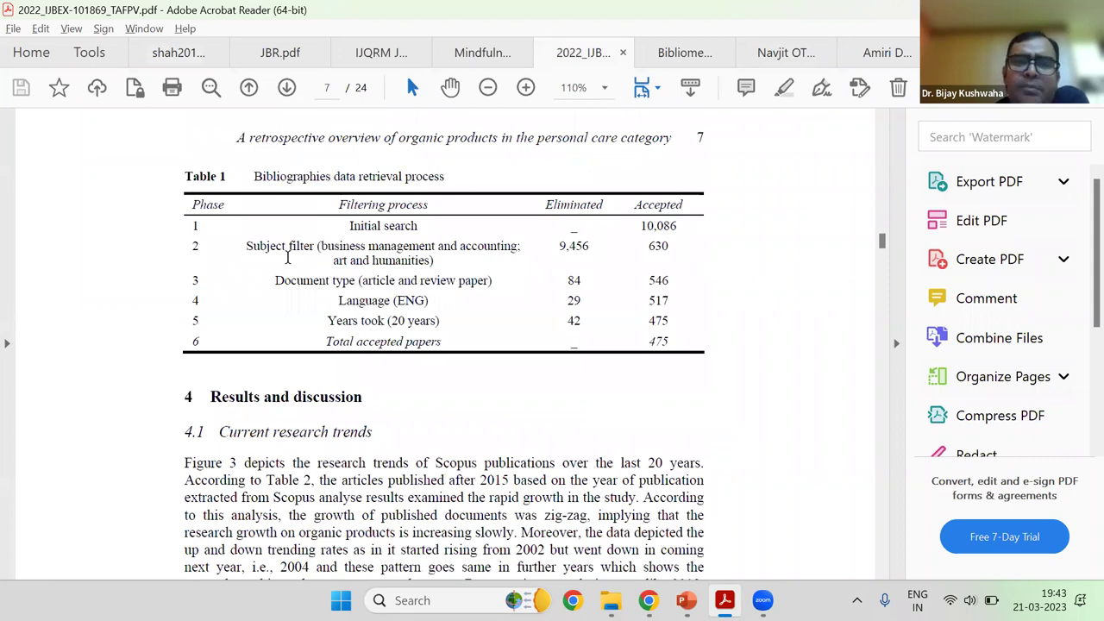
Highlight all of Table 1 on the data retrieval process, followed by the accepted figures for the initial search and the total
scroll(215, 269, "up", 2)
left_click_drag(320, 275, 702, 449)
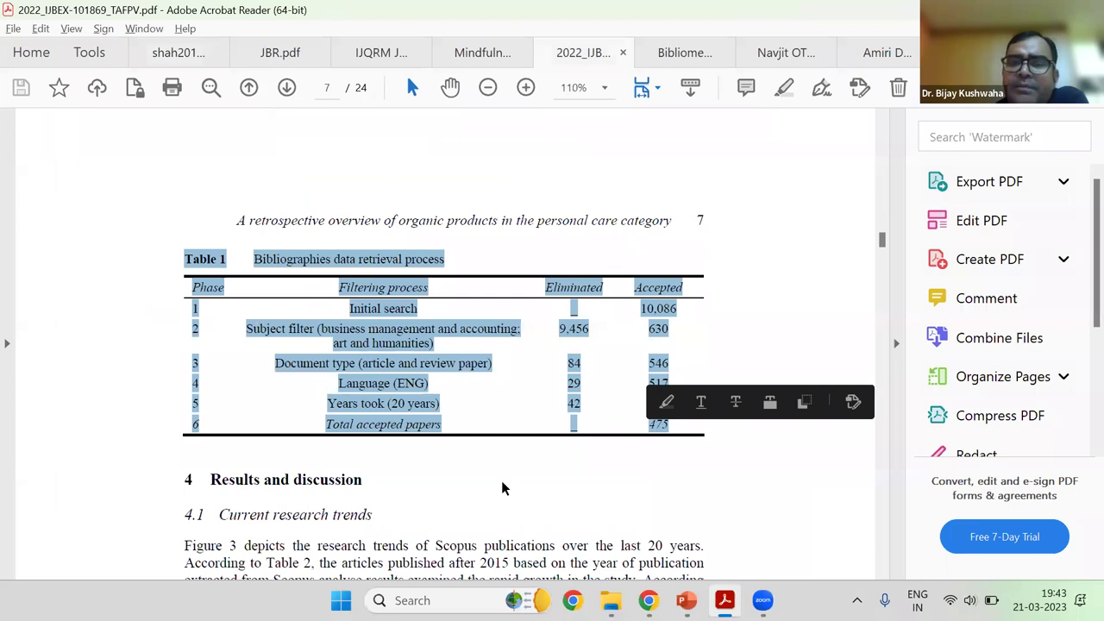
left_click(672, 313)
double_click(665, 312)
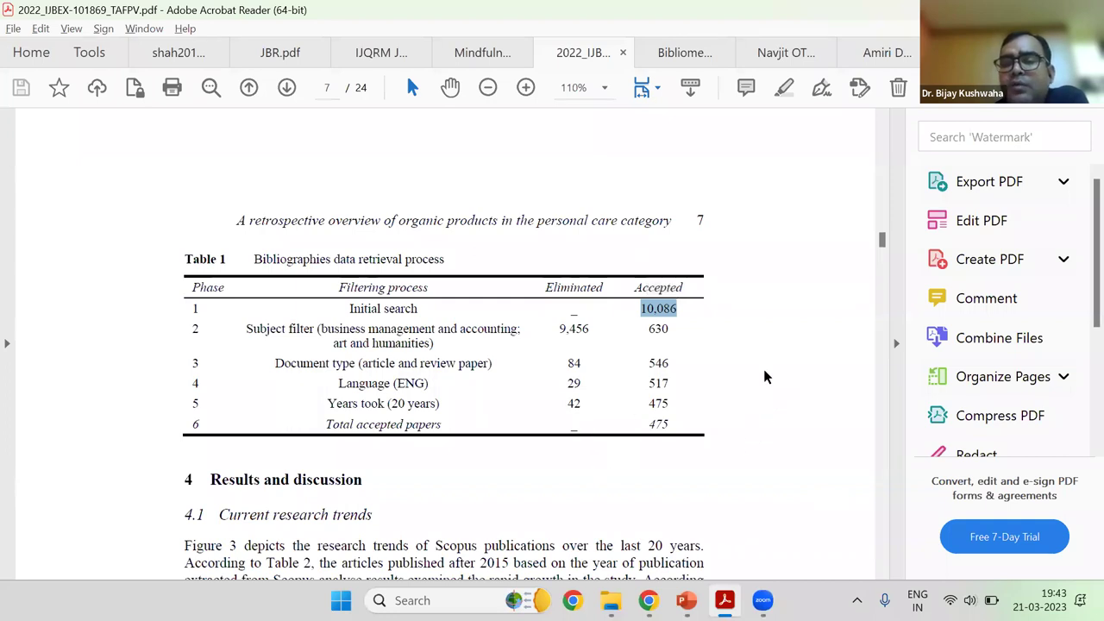
left_click(643, 321)
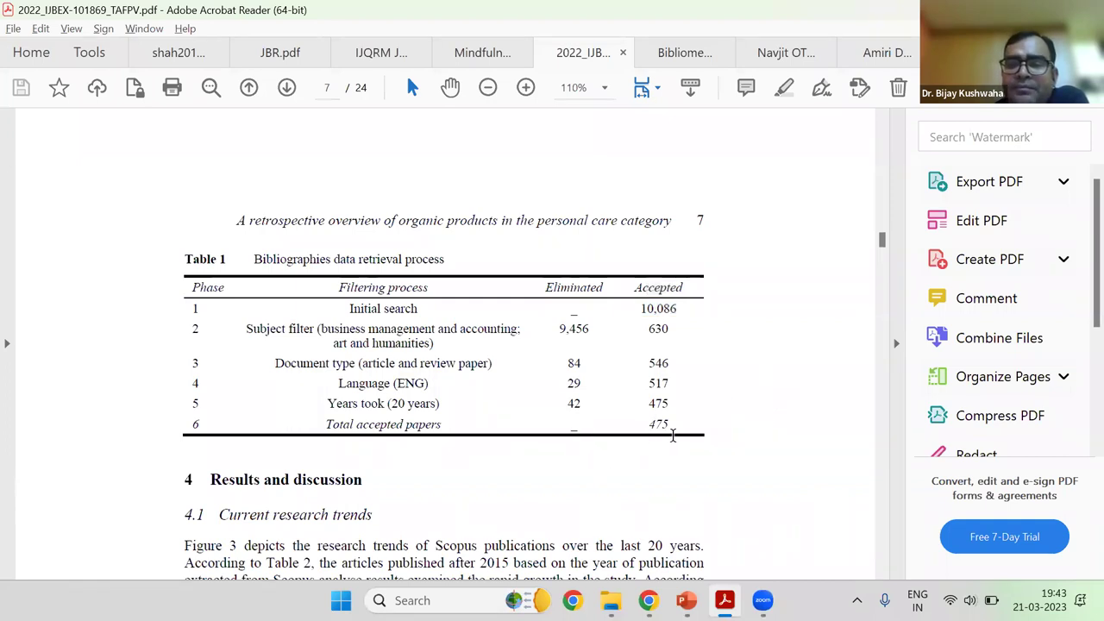
double_click(689, 435)
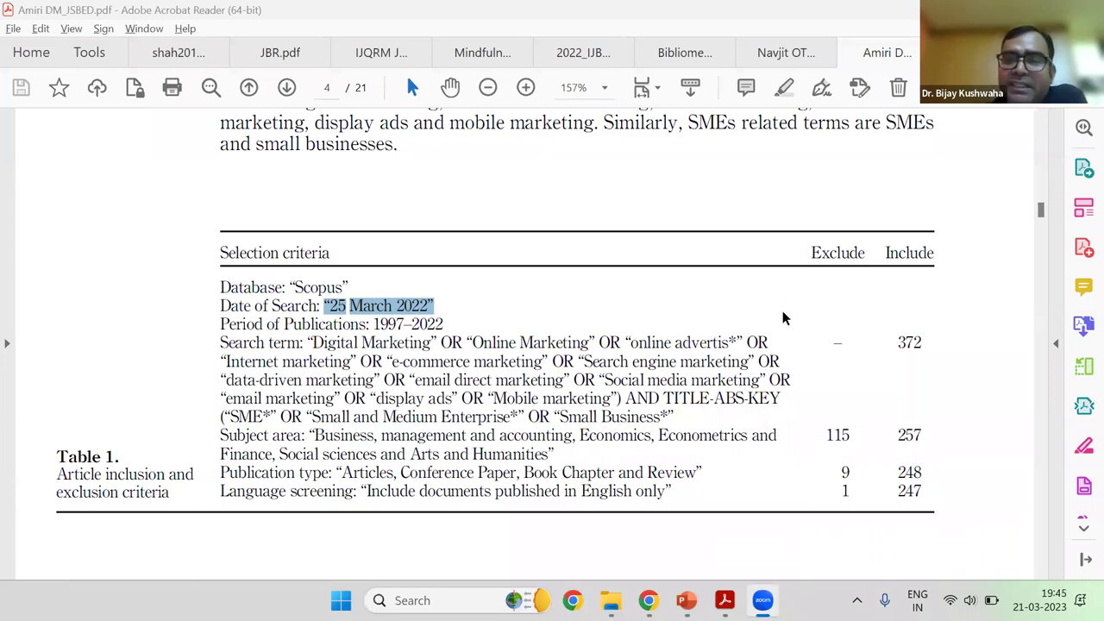
scroll(782, 311, "up", 1)
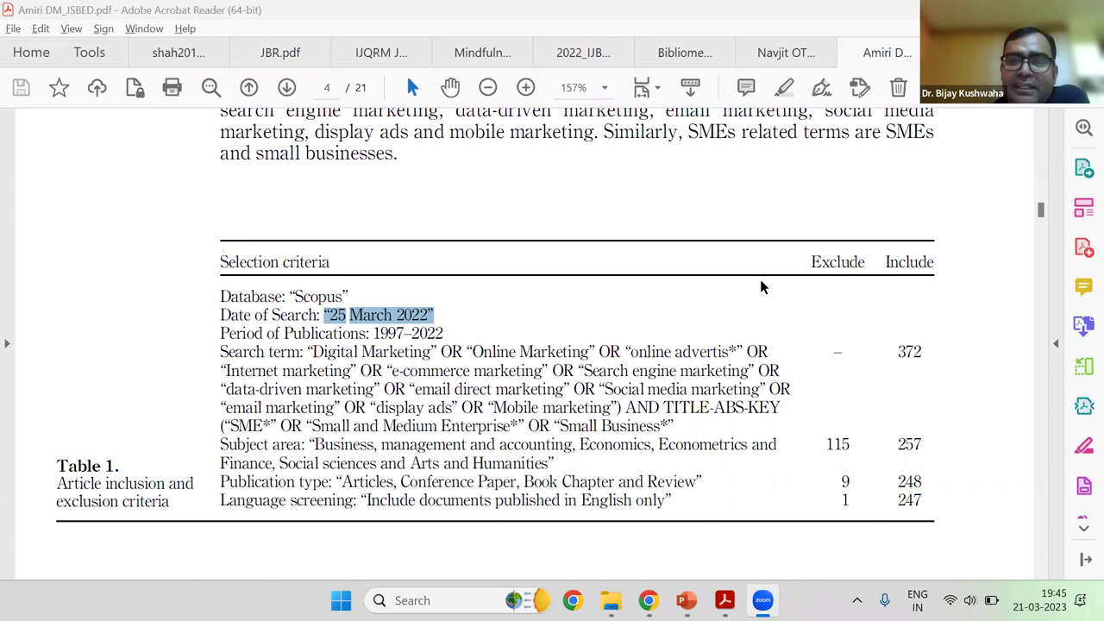
Highlight the Exclude and Include column headings in Table 1 of Amiri DM_JSBED.pdf
left_click(866, 257)
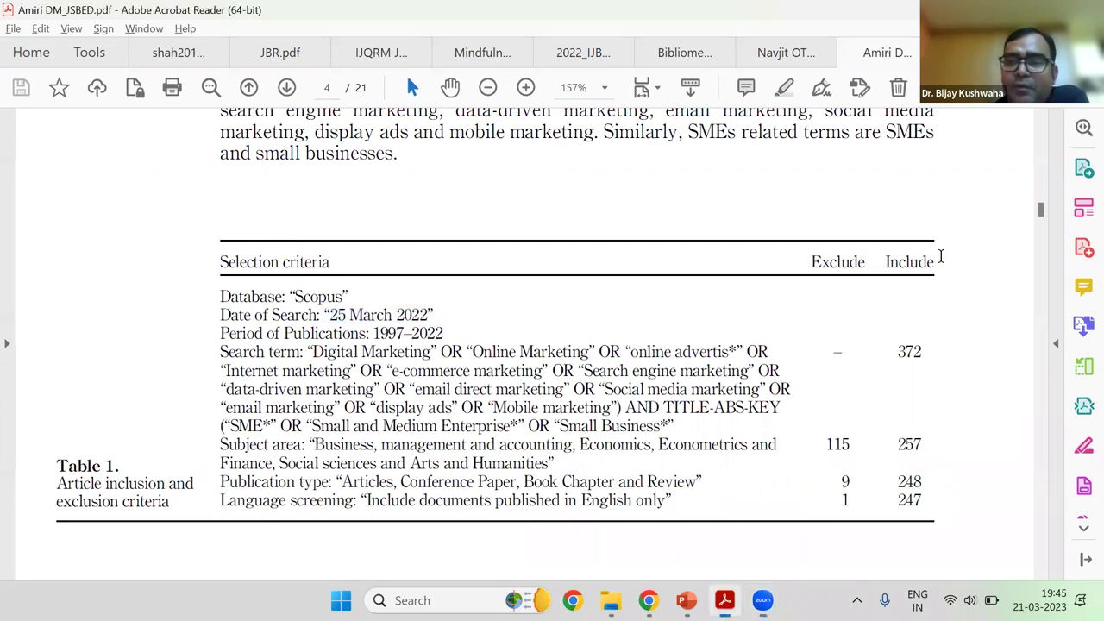
left_click_drag(941, 266, 803, 267)
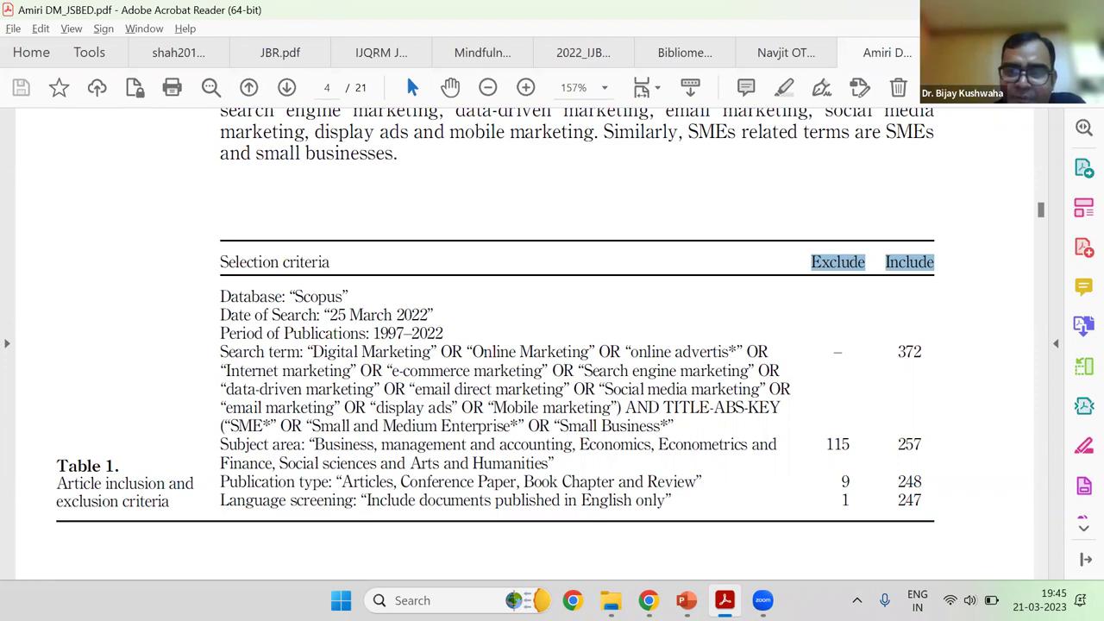
Switch to Chrome, open the bookmarked GBOE submissions page and highlight the submission date of the artificial intelligence in marketing article
key("alt+Tab")
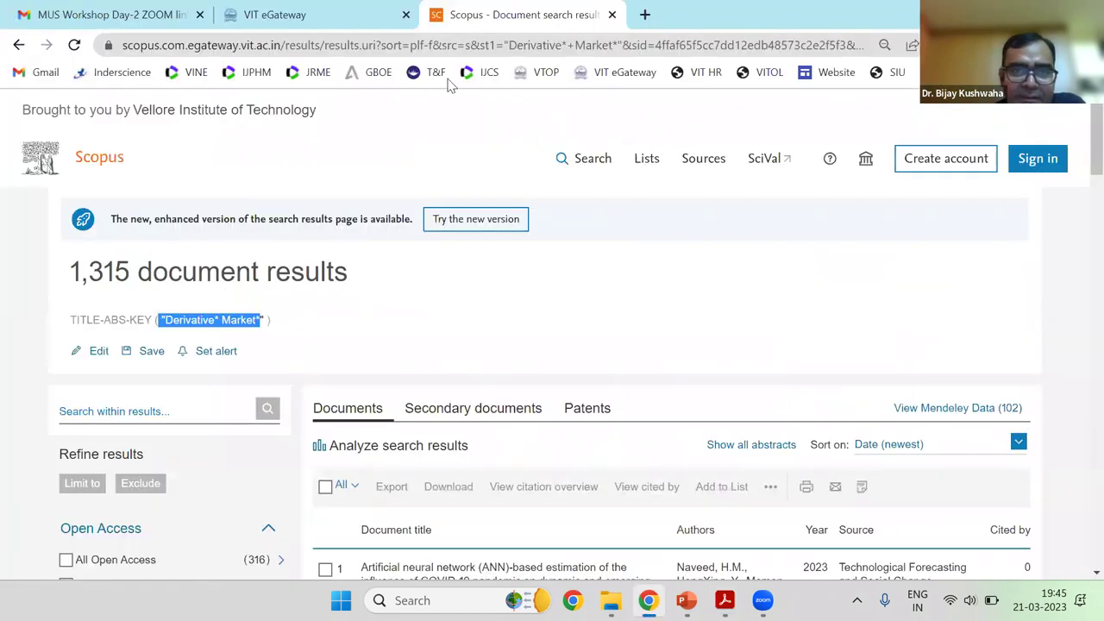
left_click(383, 76)
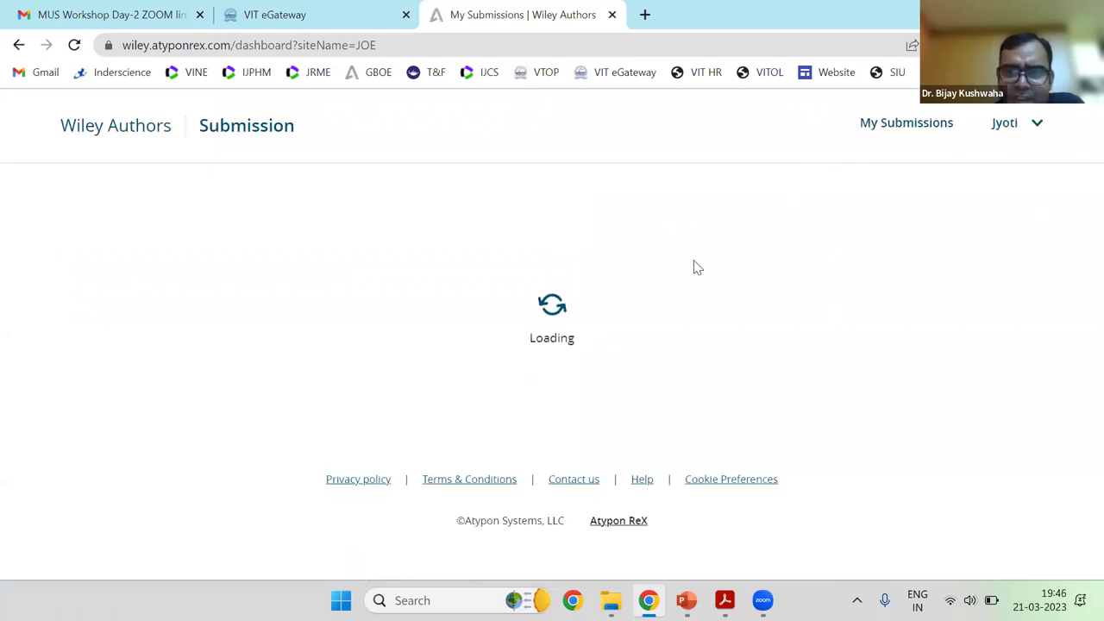
scroll(457, 423, "down", 3)
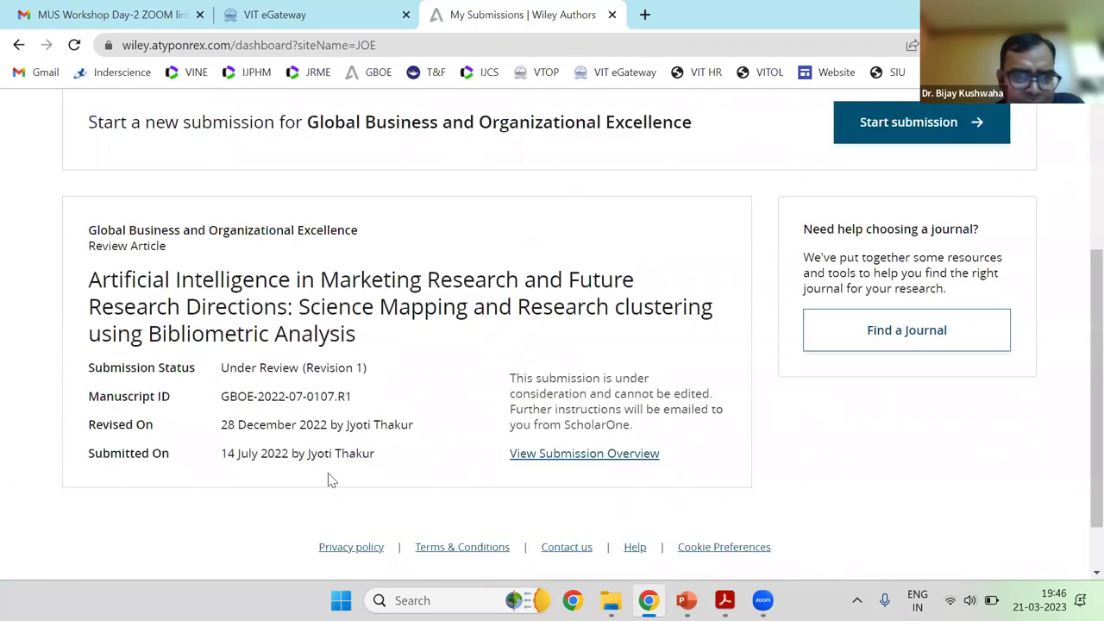
left_click_drag(265, 454, 286, 454)
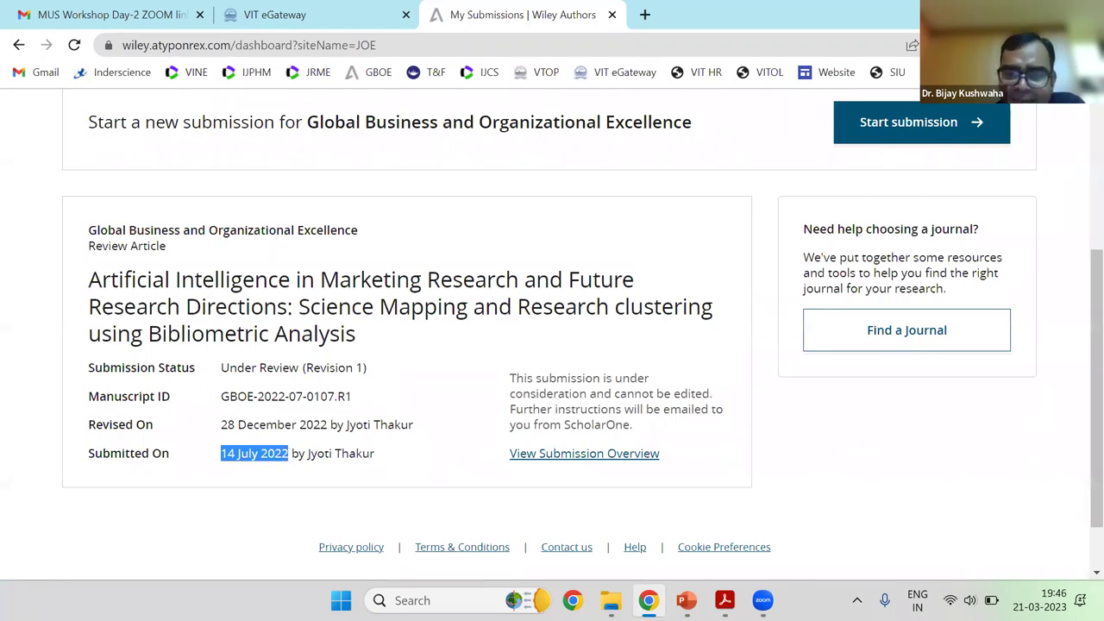
Open the Tables document from Old Files in the co-author's desktop folder and highlight the search date in Table 1
mouse_move(611, 600)
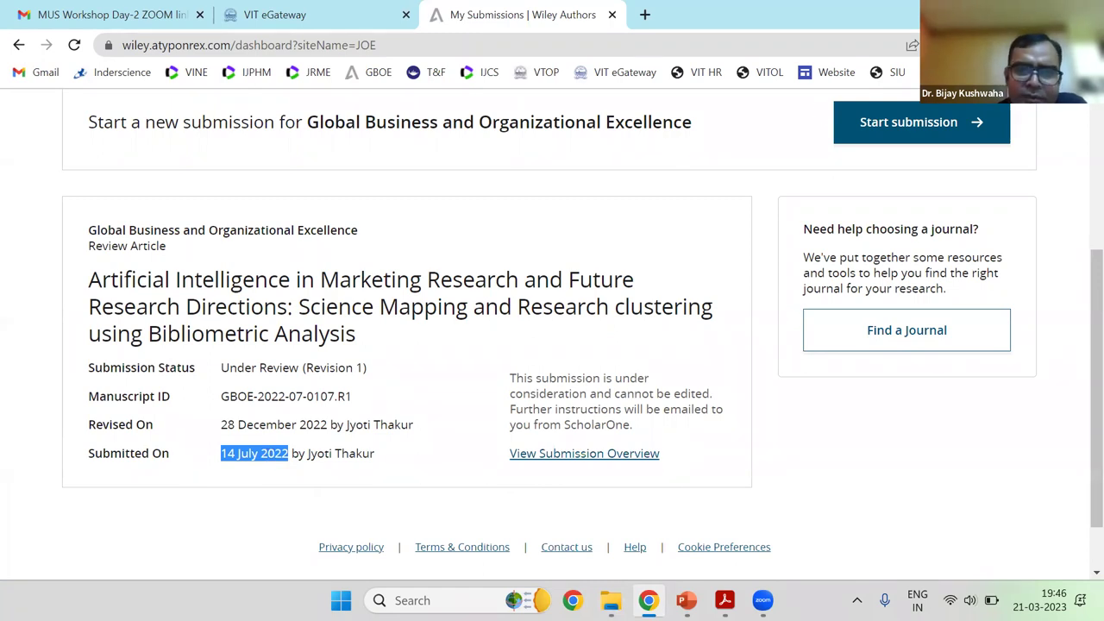
key("super+d")
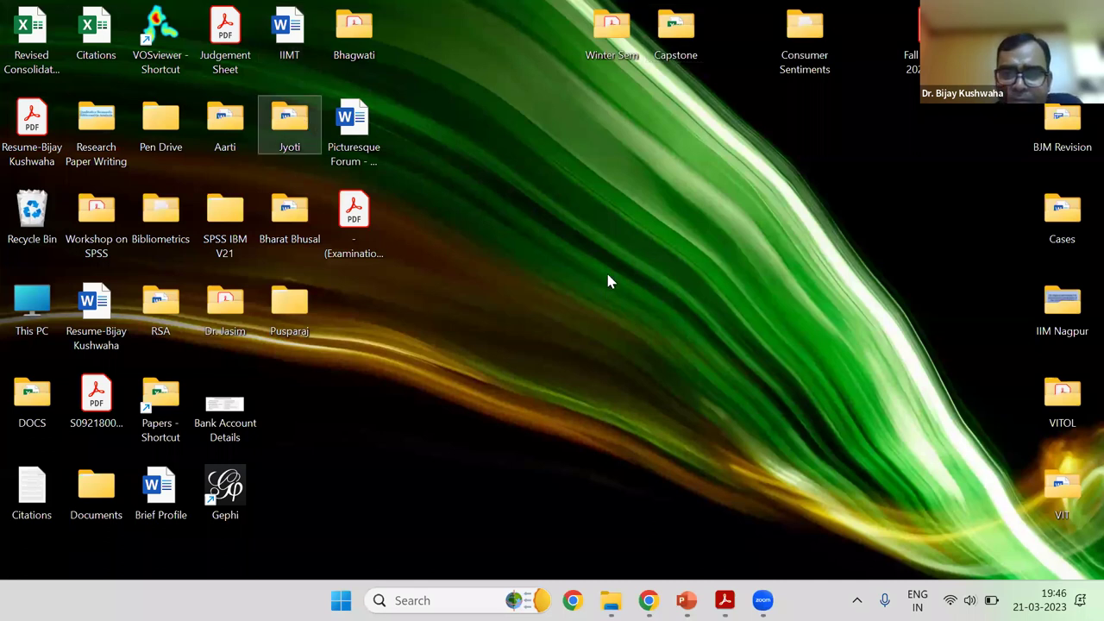
key("Return")
double_click(554, 274)
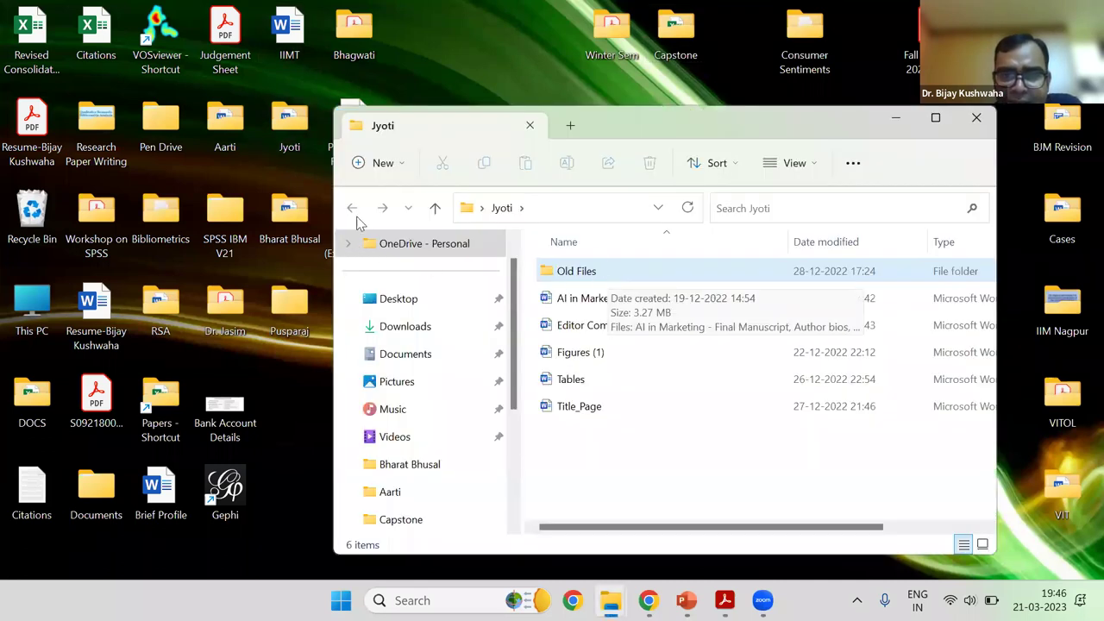
double_click(573, 385)
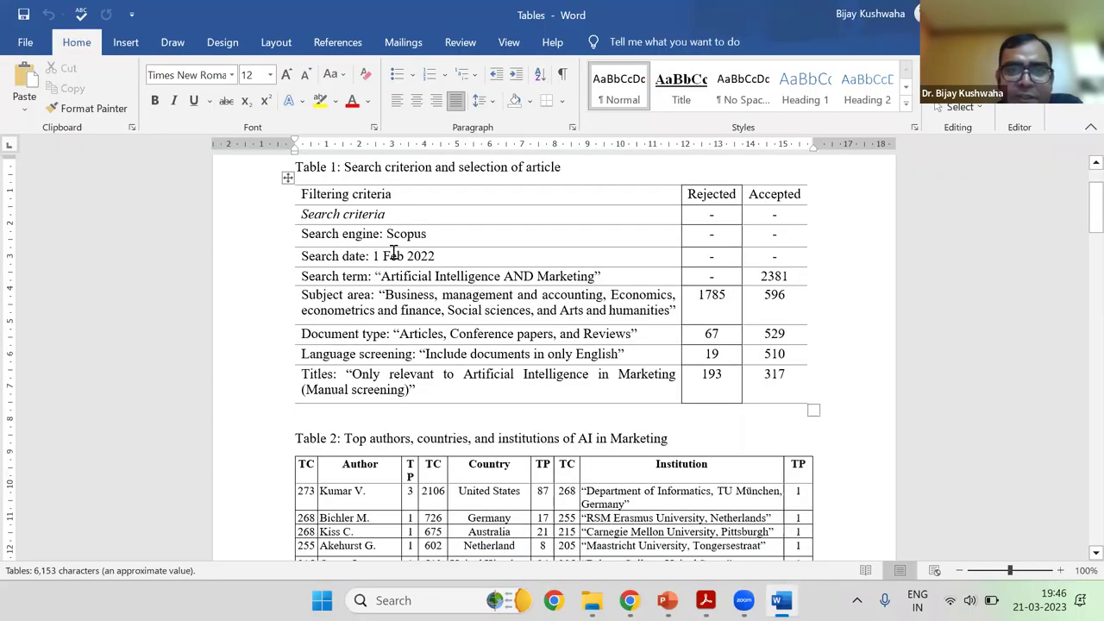
left_click_drag(392, 252, 372, 256)
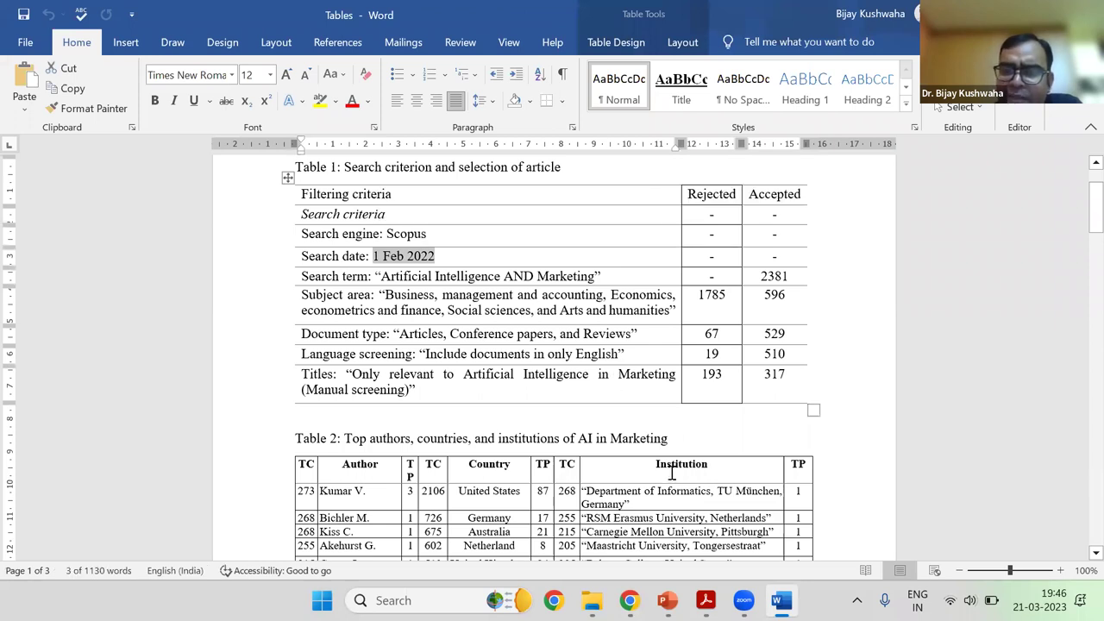
scroll(445, 377, "up", 3)
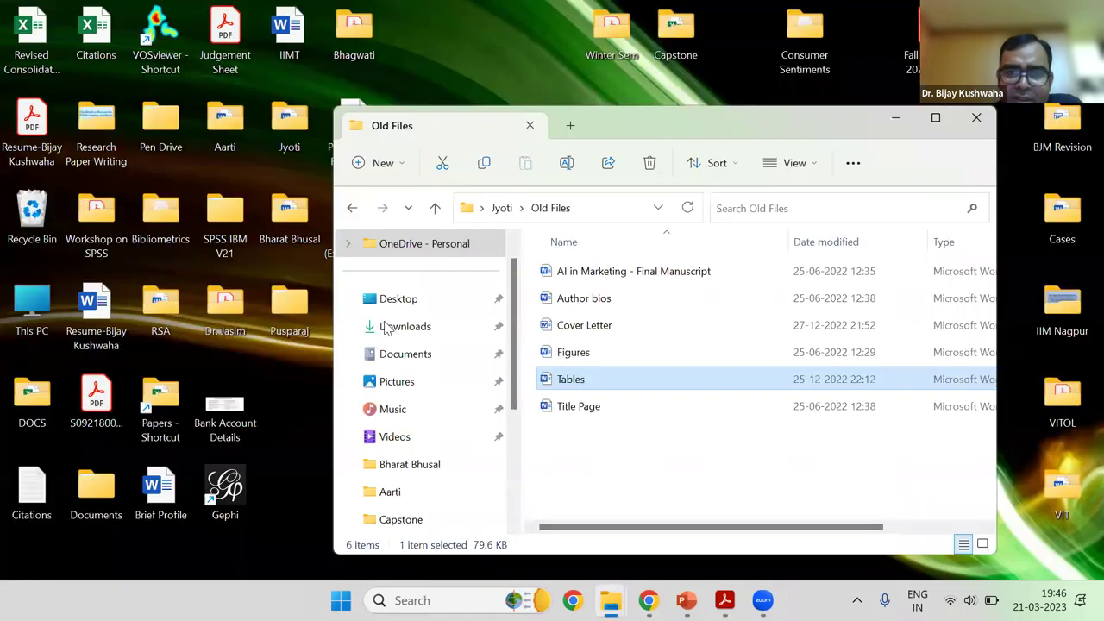
Return to the Wiley submissions page in Chrome and highlight the article's submission date for comparison with the search date
key("alt+Tab")
scroll(515, 273, "up", 3)
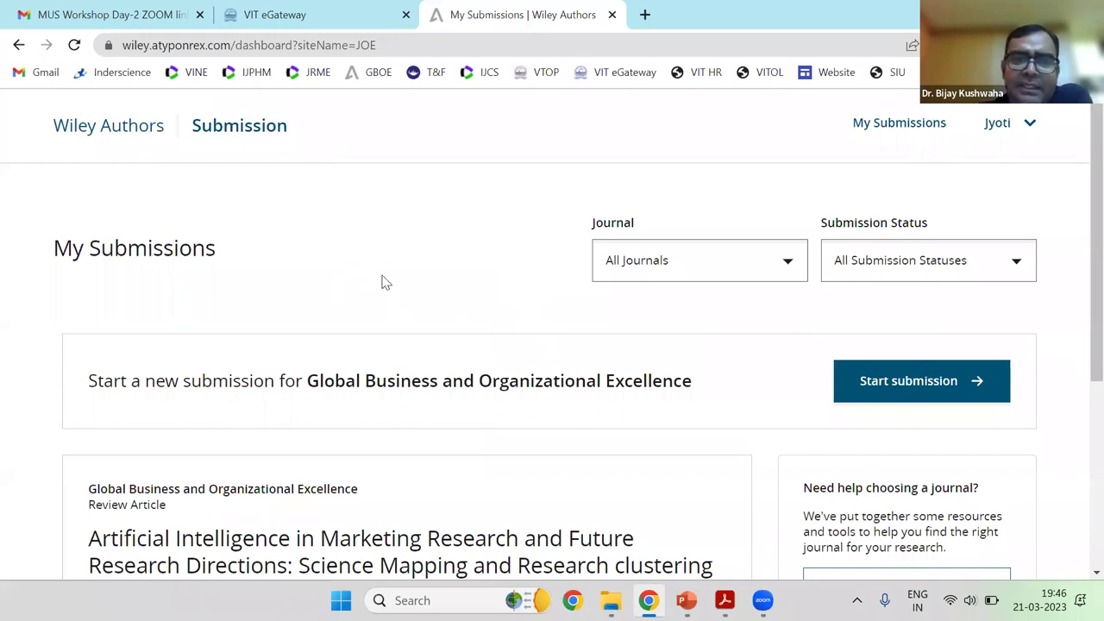
scroll(457, 274, "down", 4)
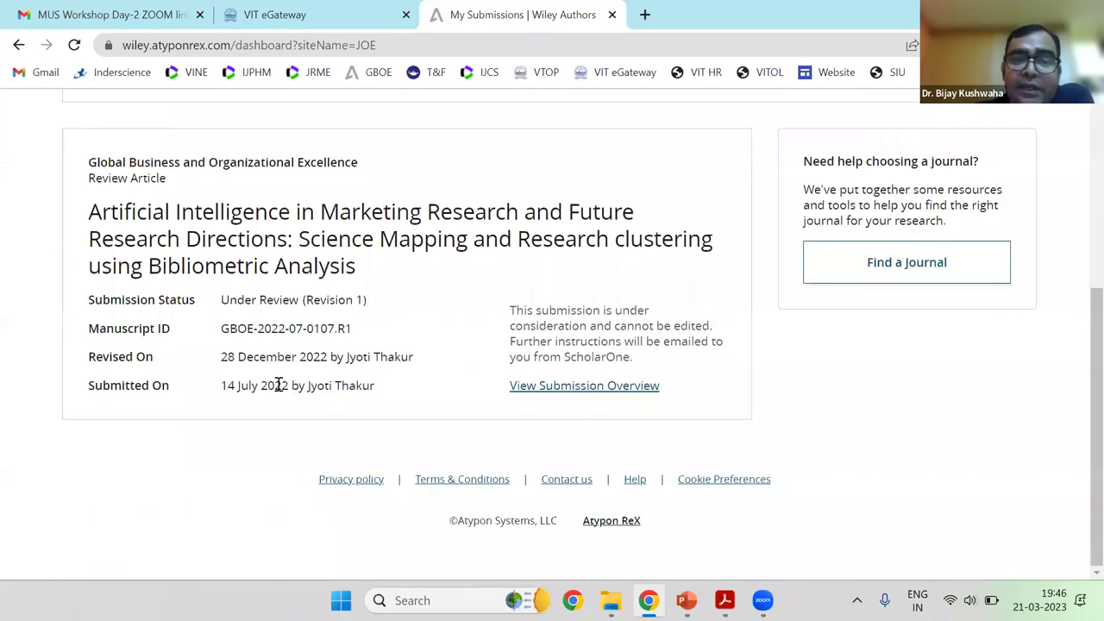
double_click(288, 390)
left_click(287, 390)
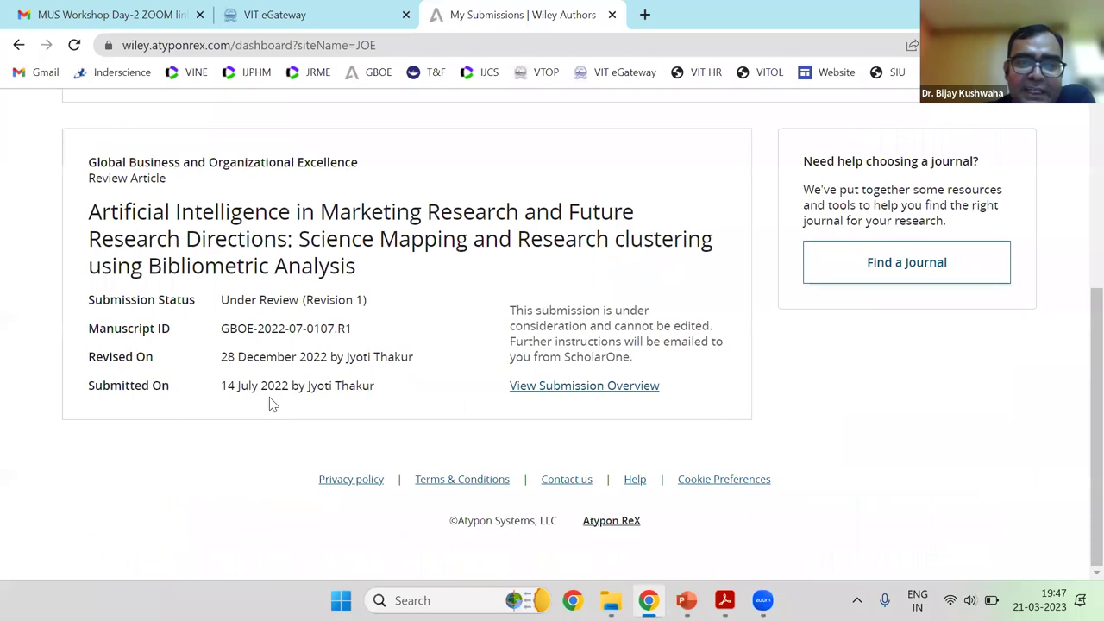
left_click_drag(222, 390, 285, 388)
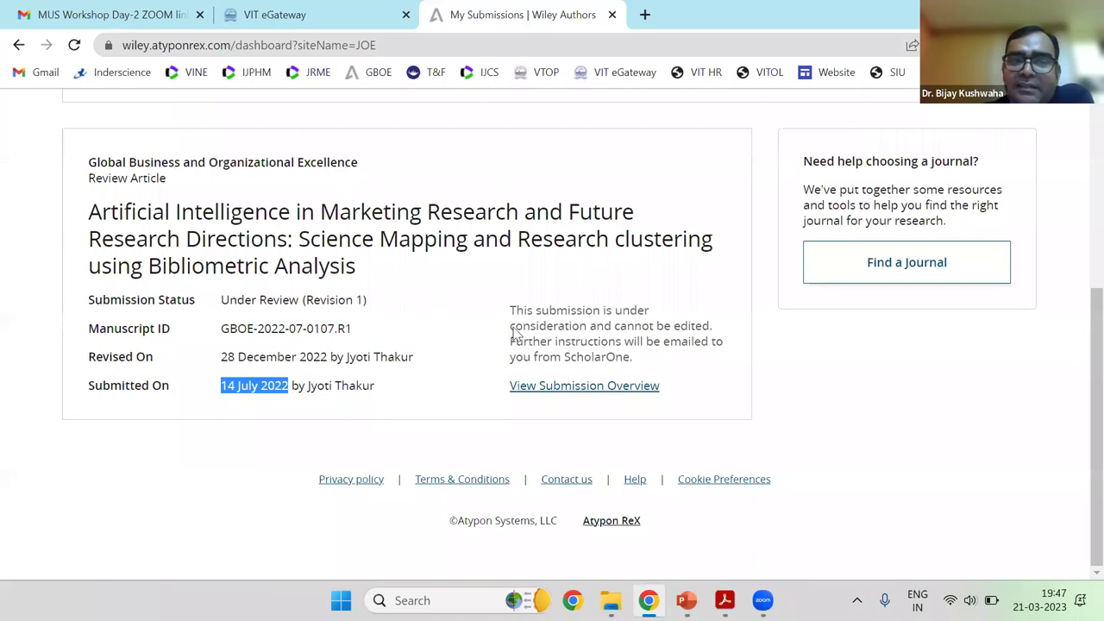
Go back to the Scopus results for "Derivative* Market*" and look over the query and document list
key("alt+Left")
scroll(845, 377, "down", 3)
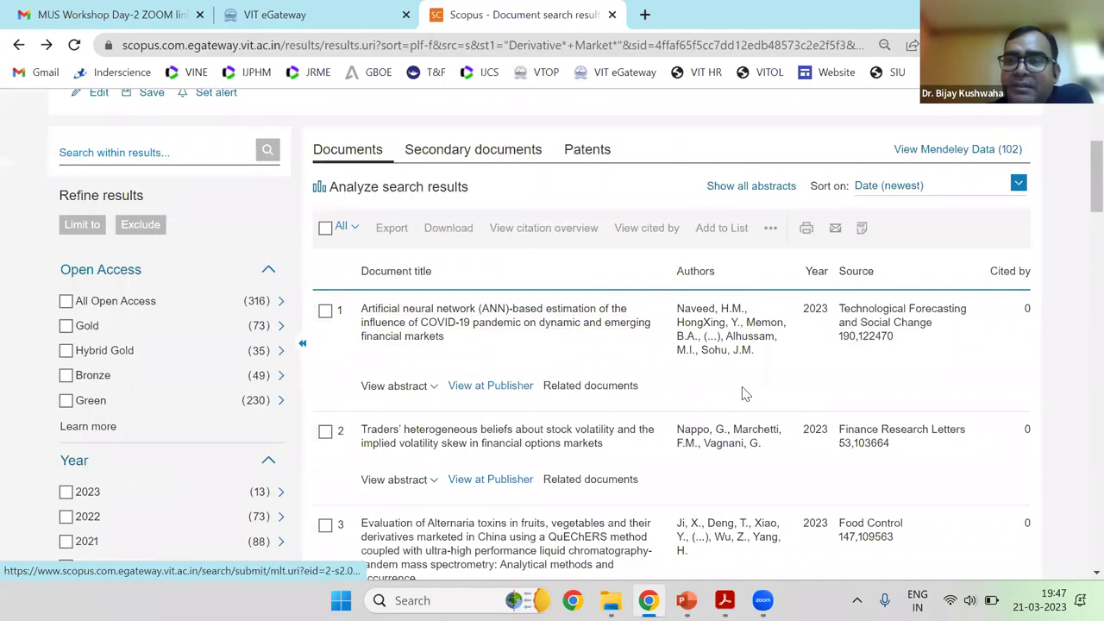
scroll(784, 201, "up", 2)
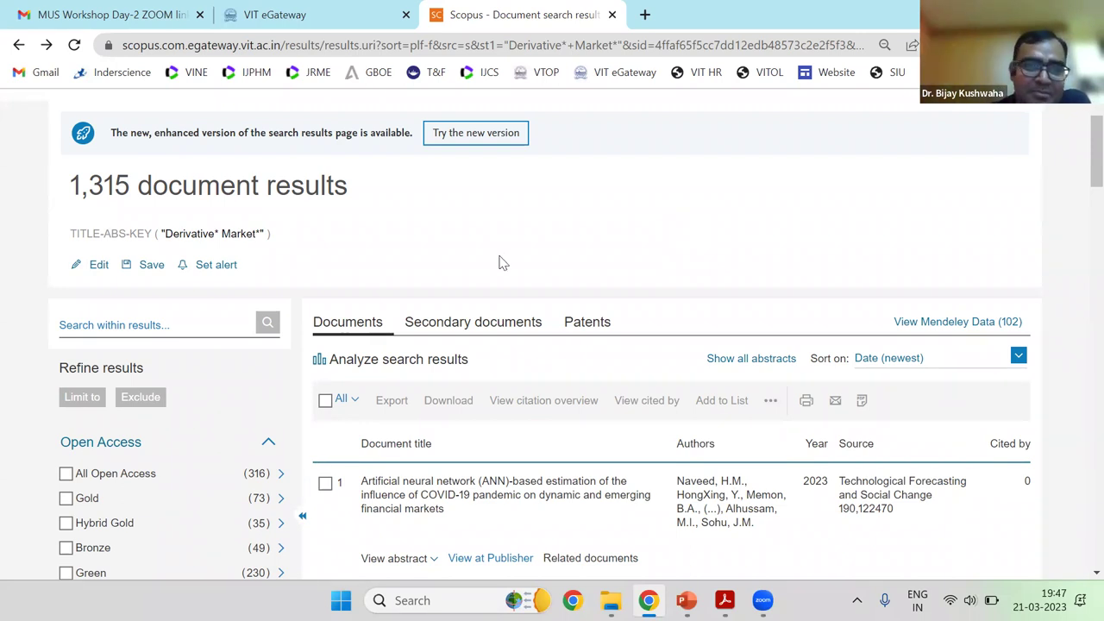
scroll(283, 338, "down", 1)
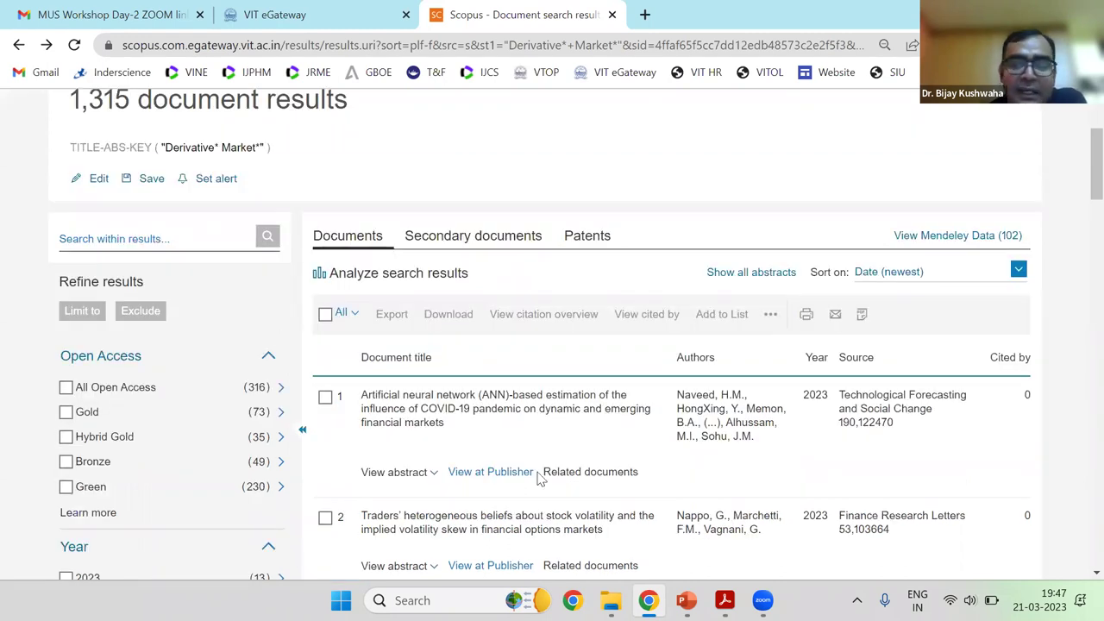
Open the Word document Table 1 Search Criteria from the desktop's Bibliometrics folder and clear the figures under Exclude and Include
mouse_move(724, 600)
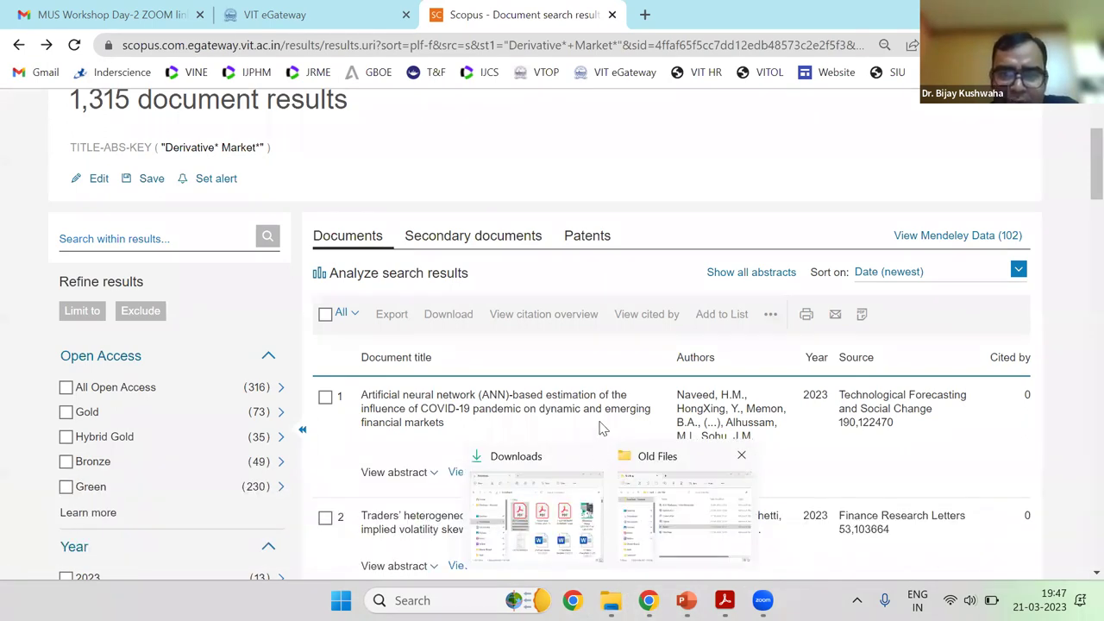
left_click(683, 508)
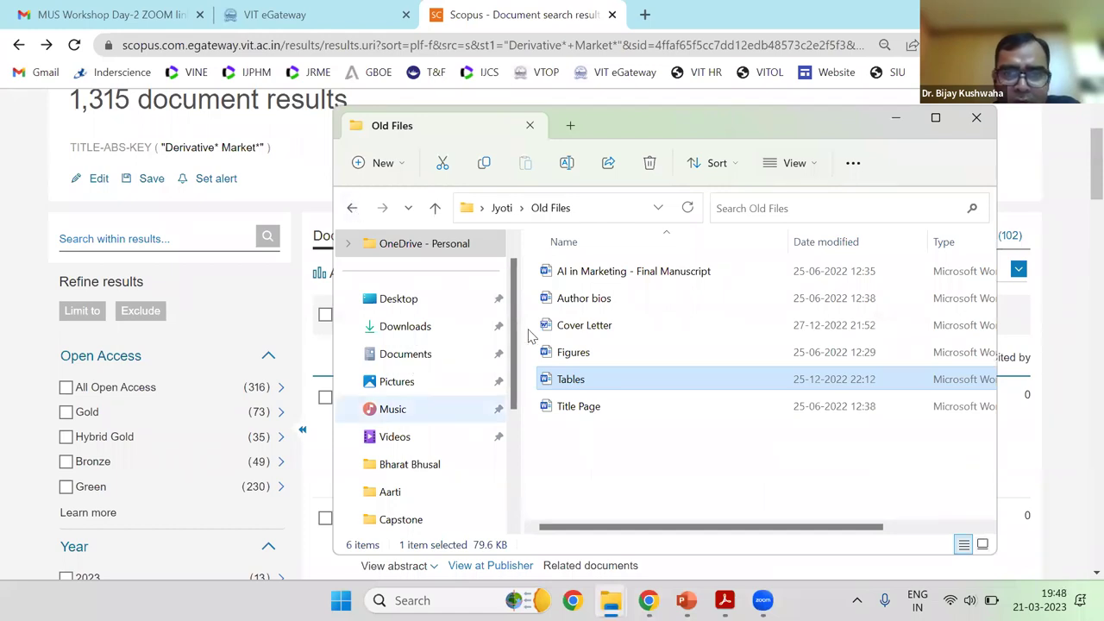
left_click(402, 328)
left_click(402, 327)
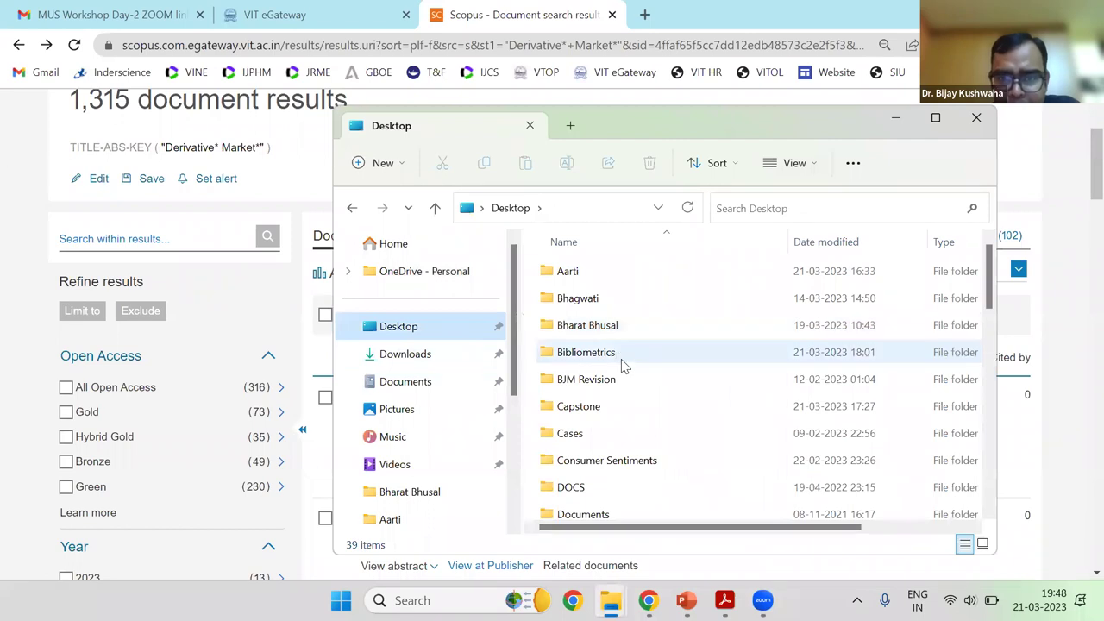
double_click(622, 364)
scroll(652, 364, "down", 5)
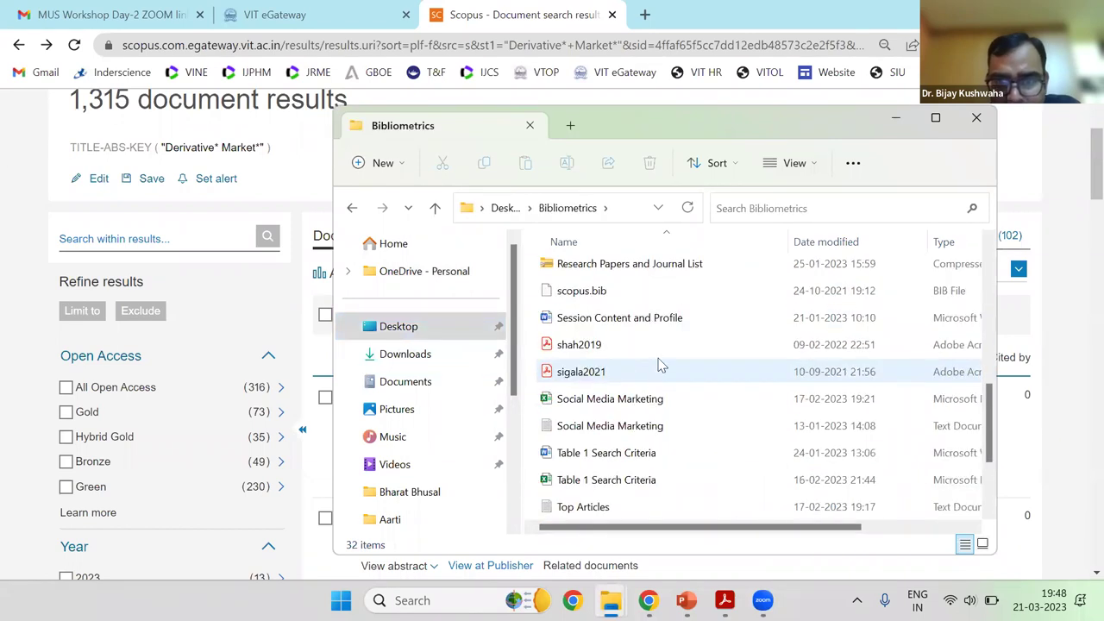
scroll(652, 362, "down", 3)
double_click(648, 323)
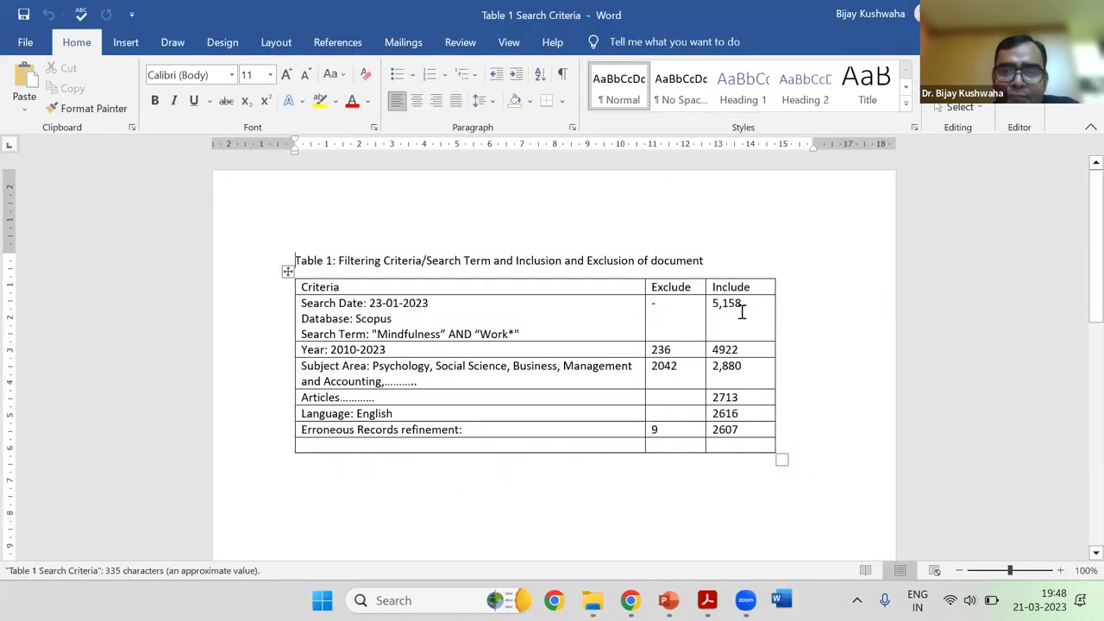
left_click_drag(690, 308, 727, 423)
key("Delete")
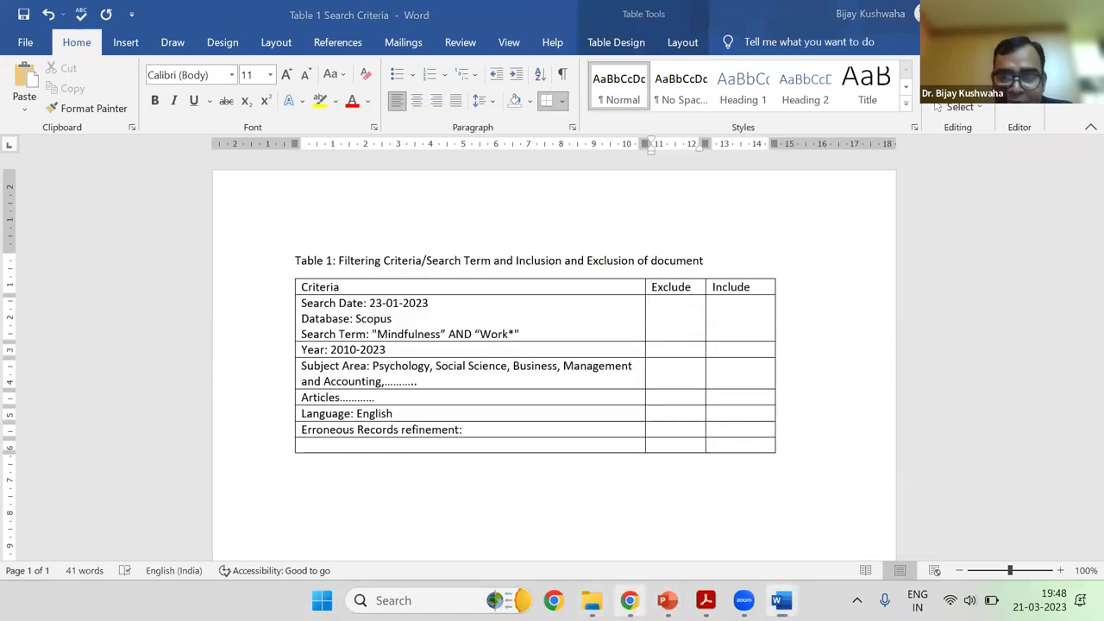
Copy the search term "Derivative* Market*" from the Scopus results in Chrome and return to the Word table
left_click(629, 601)
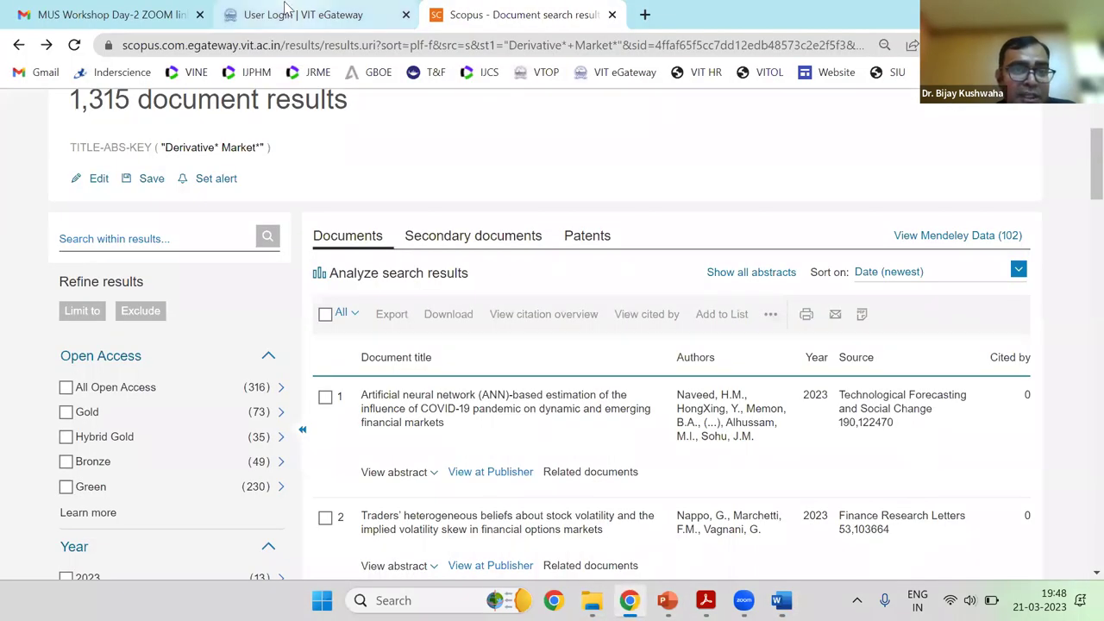
scroll(337, 178, "up", 1)
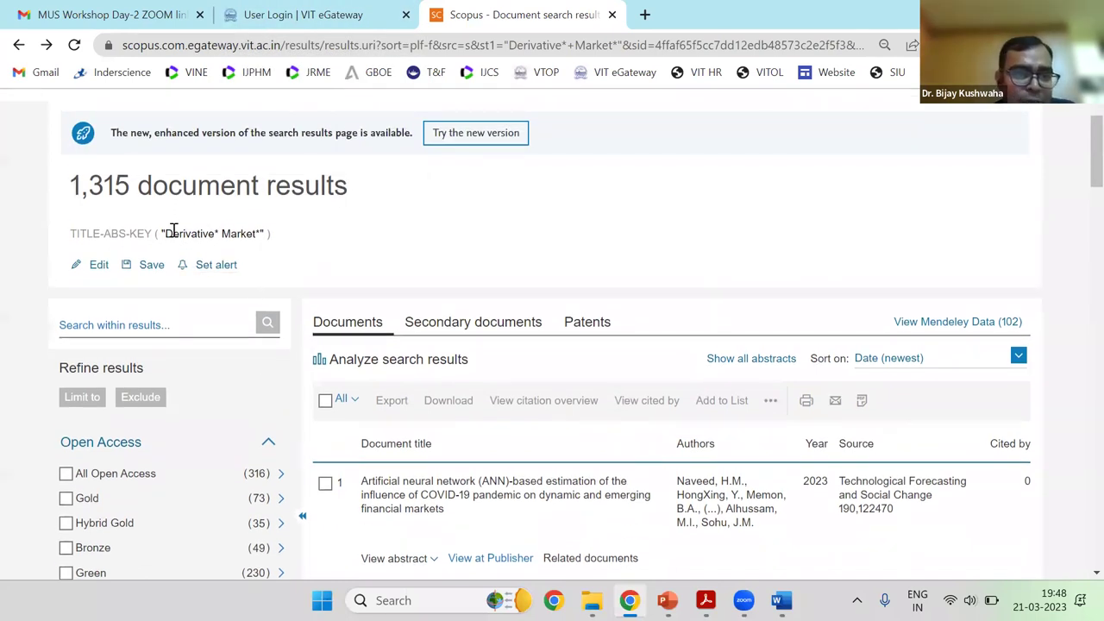
left_click_drag(160, 231, 267, 234)
key("ctrl+c")
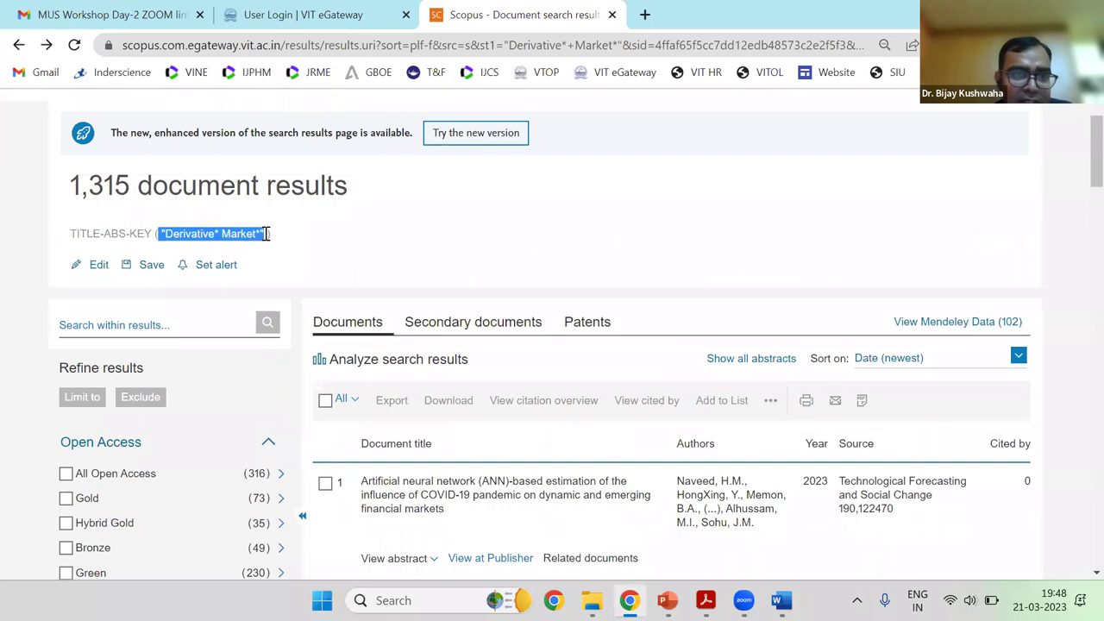
key("alt+Tab")
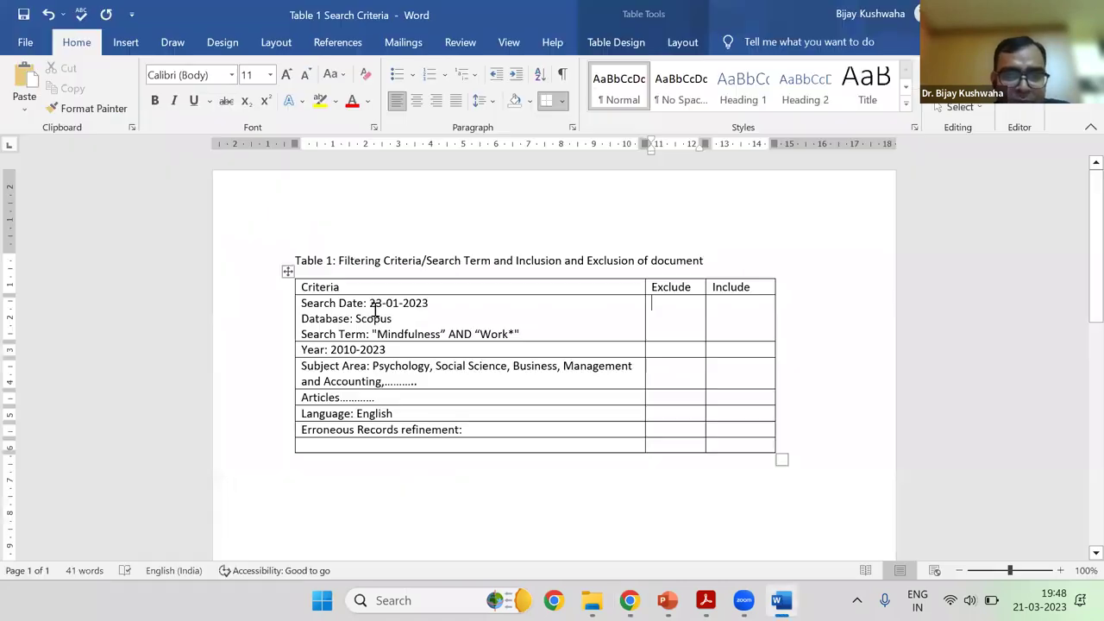
Set the search date in the Criteria column to 21-03-2023
left_click(379, 302)
key("BackSpace")
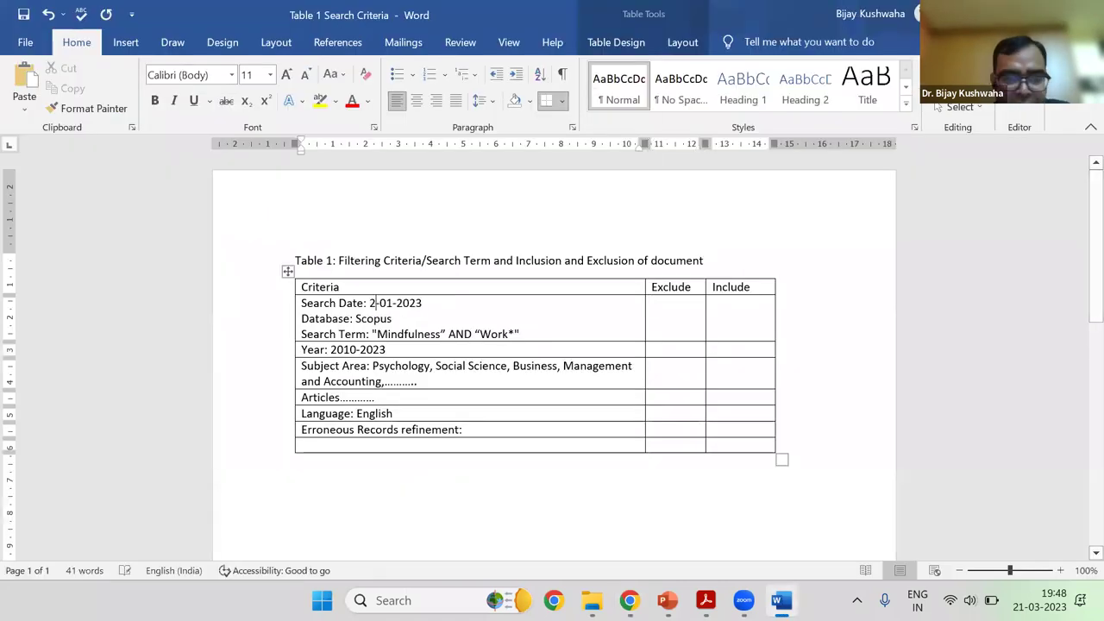
type("1")
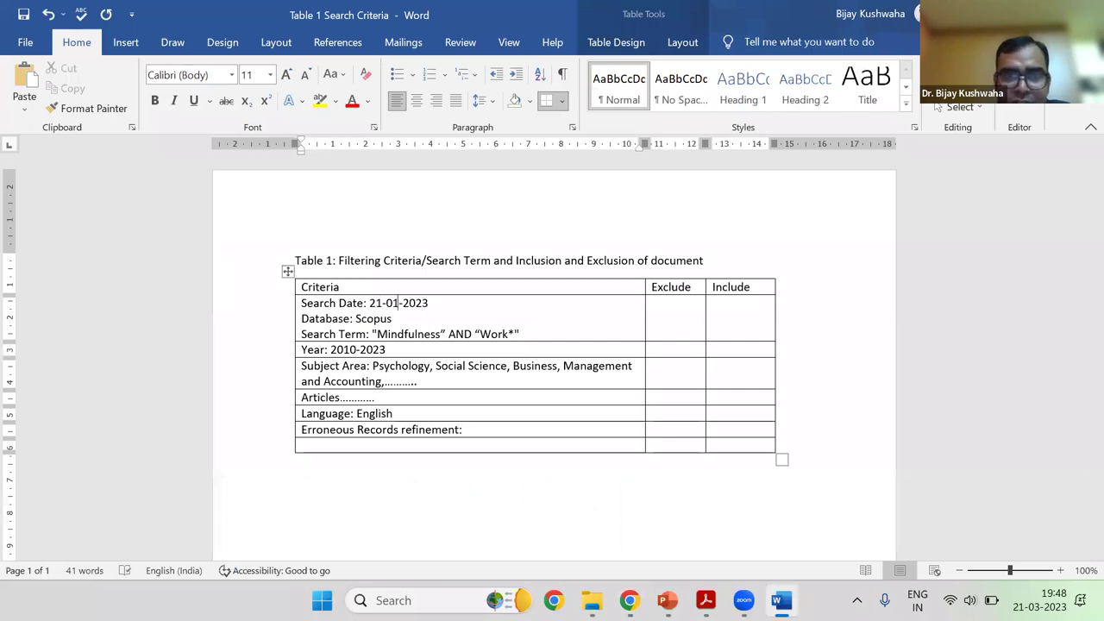
key("BackSpace")
type("3")
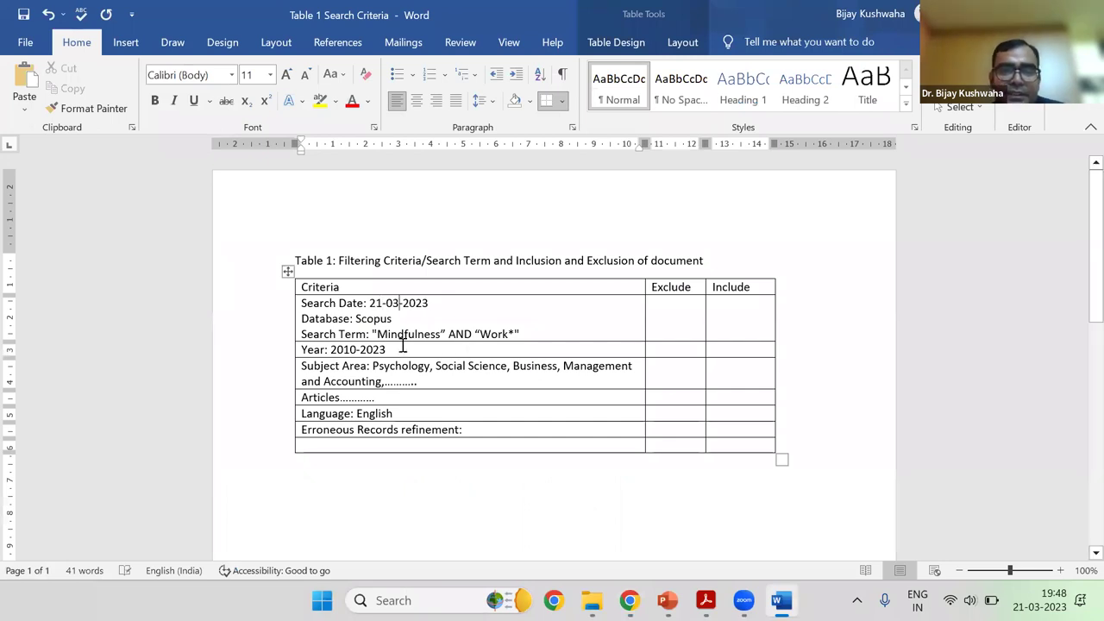
Try pasting the copied Scopus query over the "Mindfulness" AND "Work*" search term, and undo the paste
left_click_drag(378, 332, 517, 334)
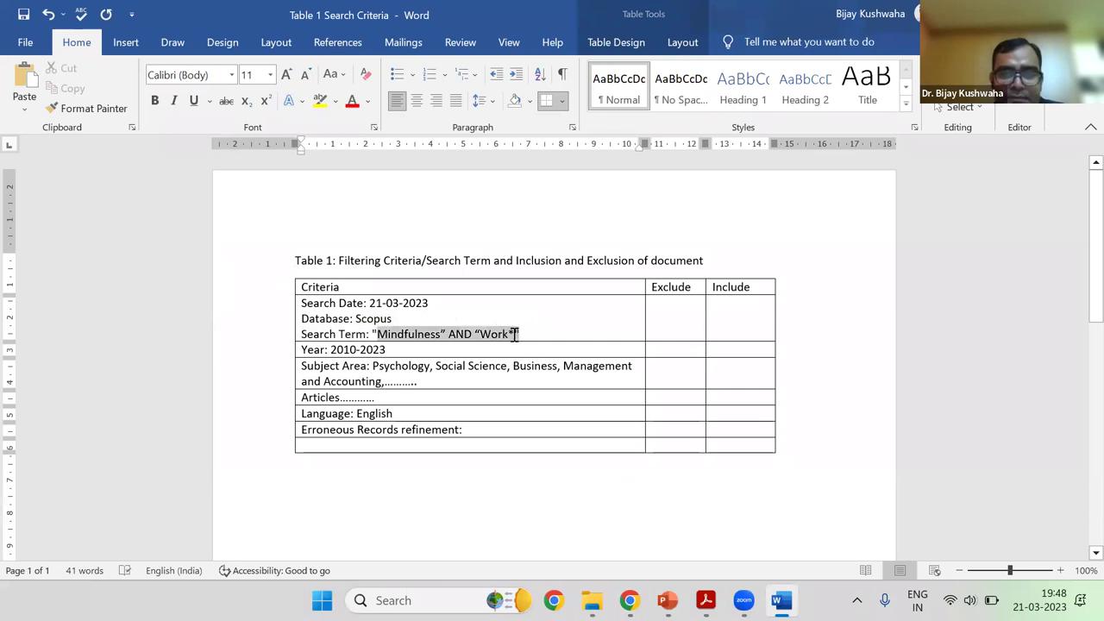
key("ctrl+v")
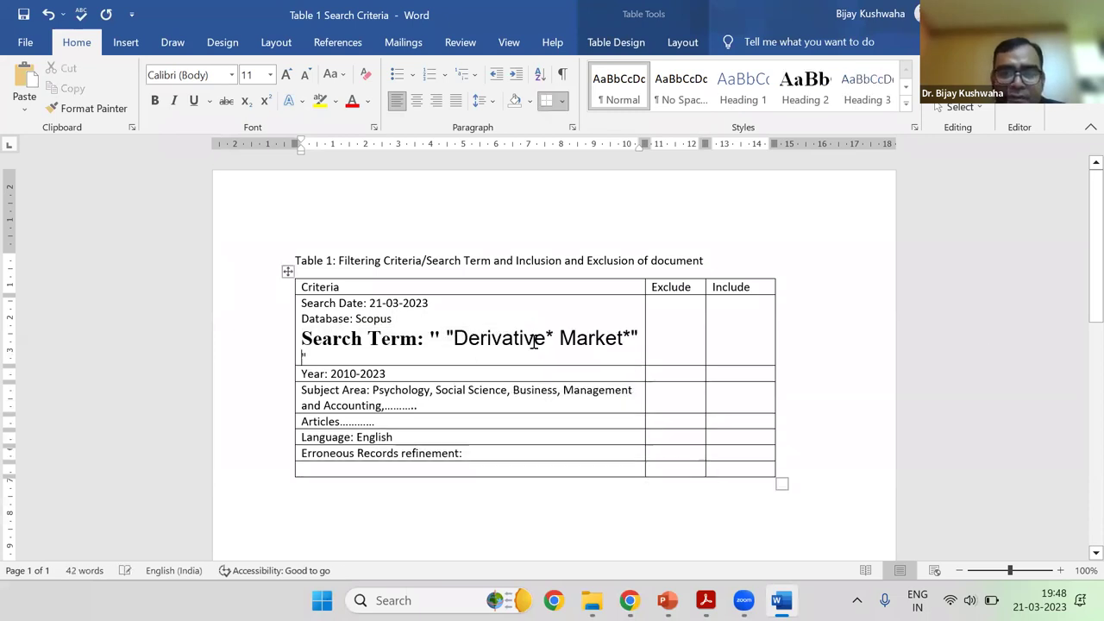
key("ctrl+z")
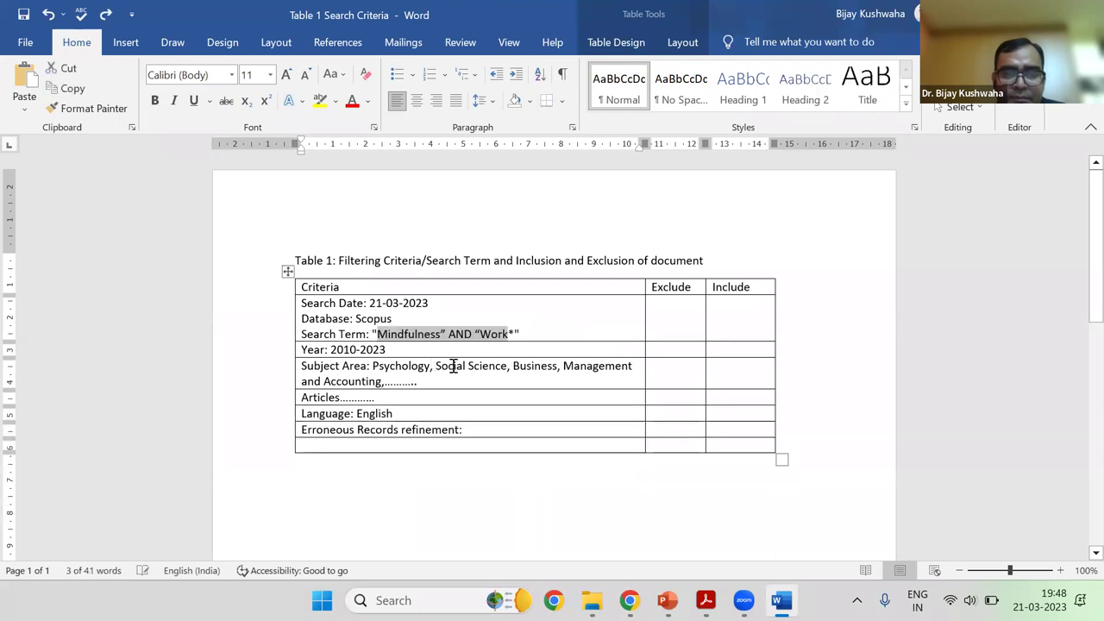
Replace the selected search term with the copied "Derivative* Market*" as plain text and remove the leftover asterisk after it
key("ctrl+v")
left_click(681, 363)
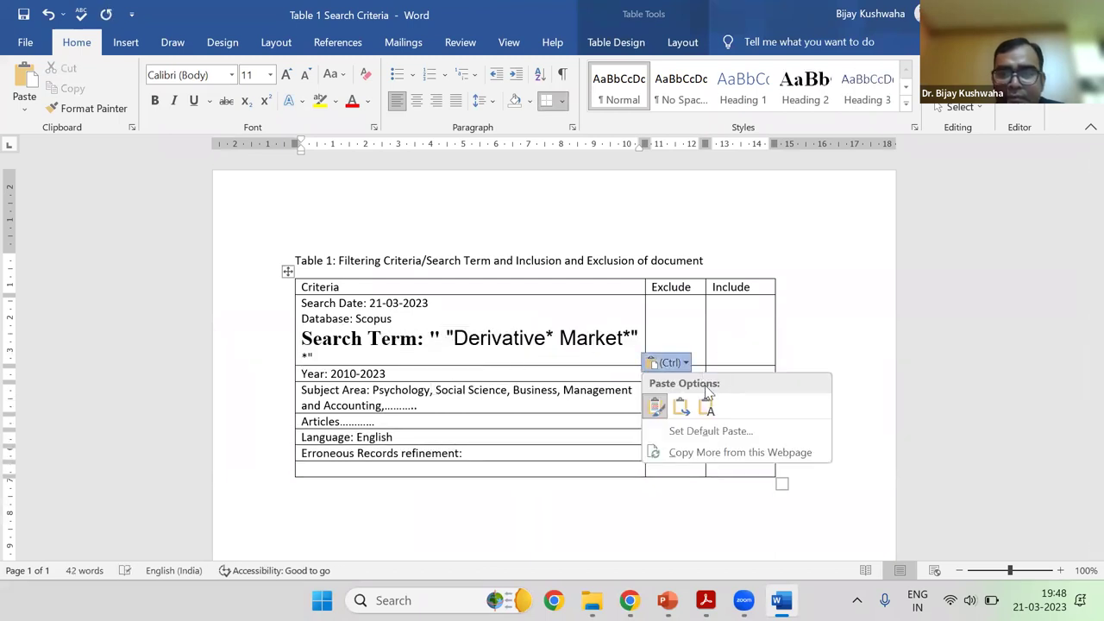
left_click(707, 406)
key("BackSpace")
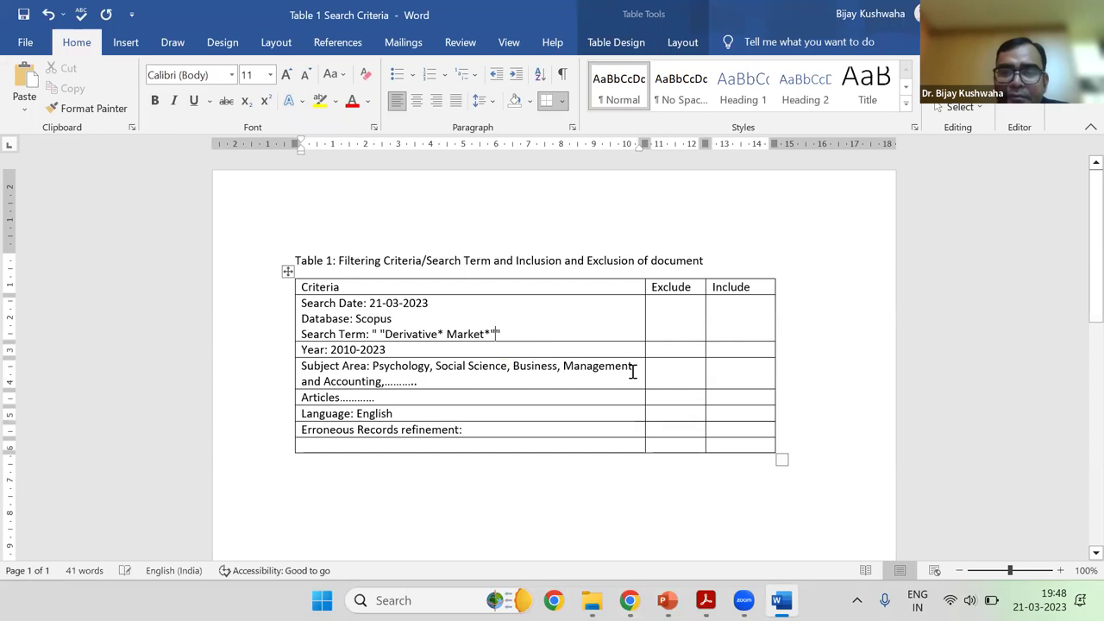
Fill the search row with "-" under Exclude and the Scopus result count 1,315 under Include
left_click(678, 316)
type("-")
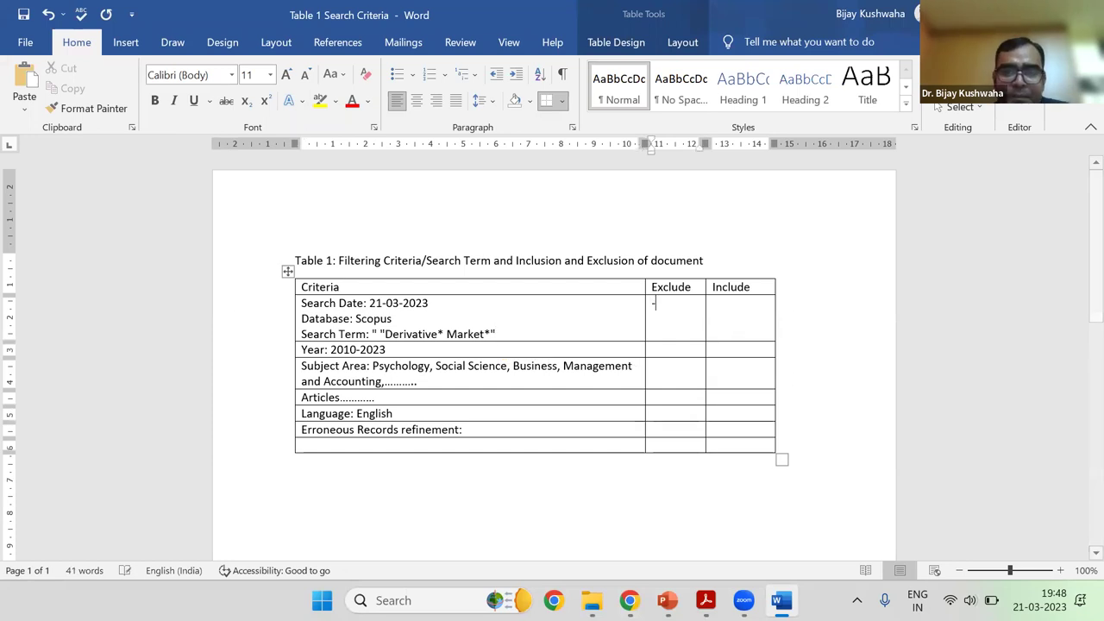
key("alt+Tab")
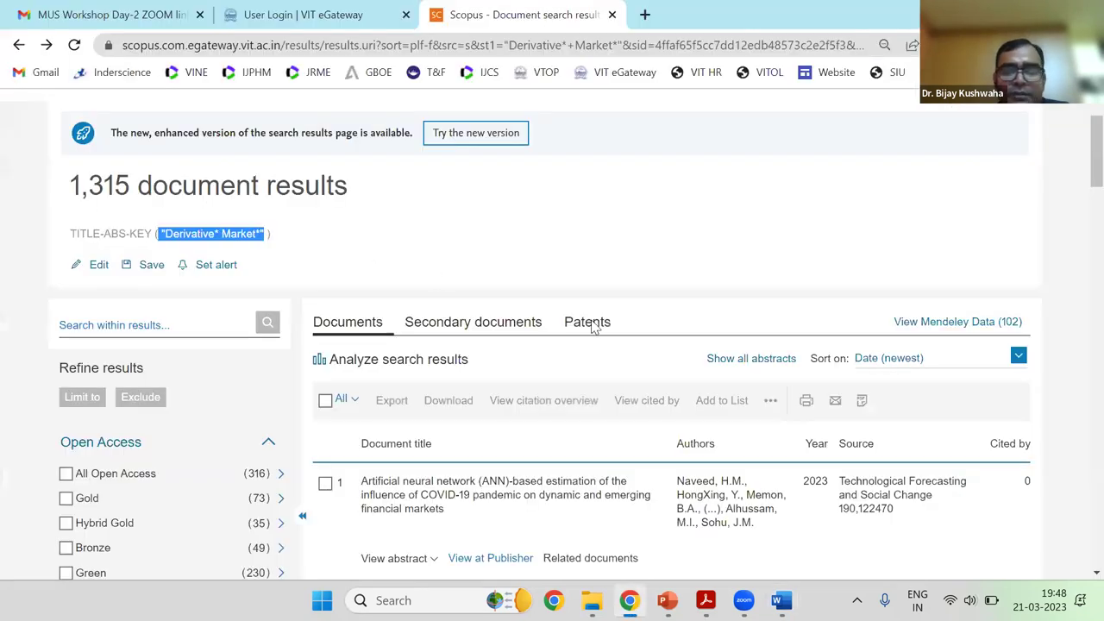
key("alt+Tab")
left_click(751, 317)
type("1")
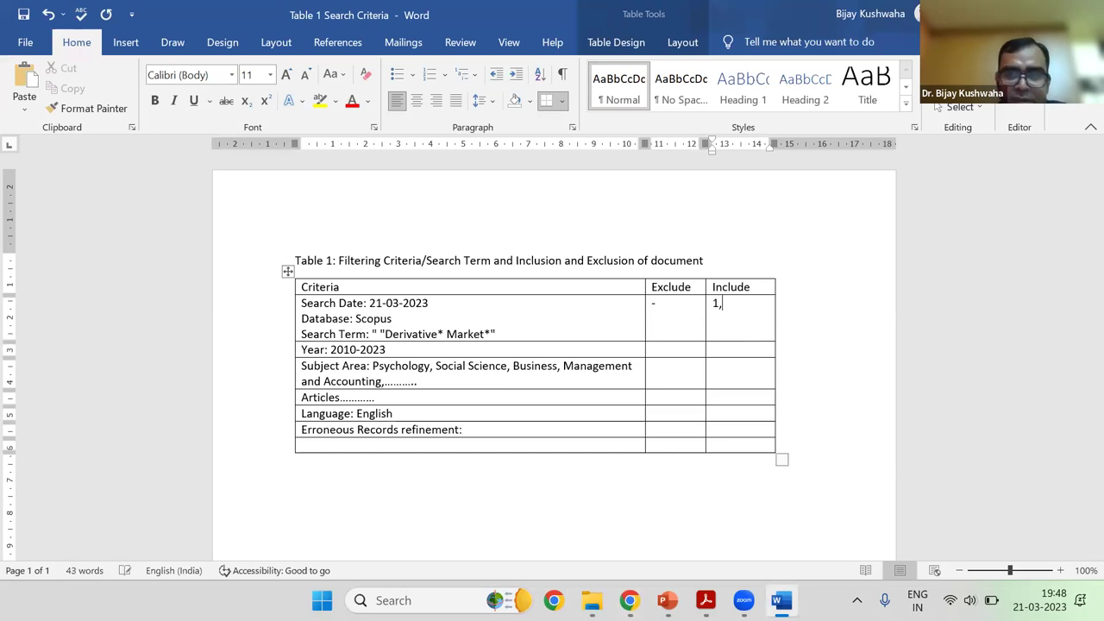
type(",315")
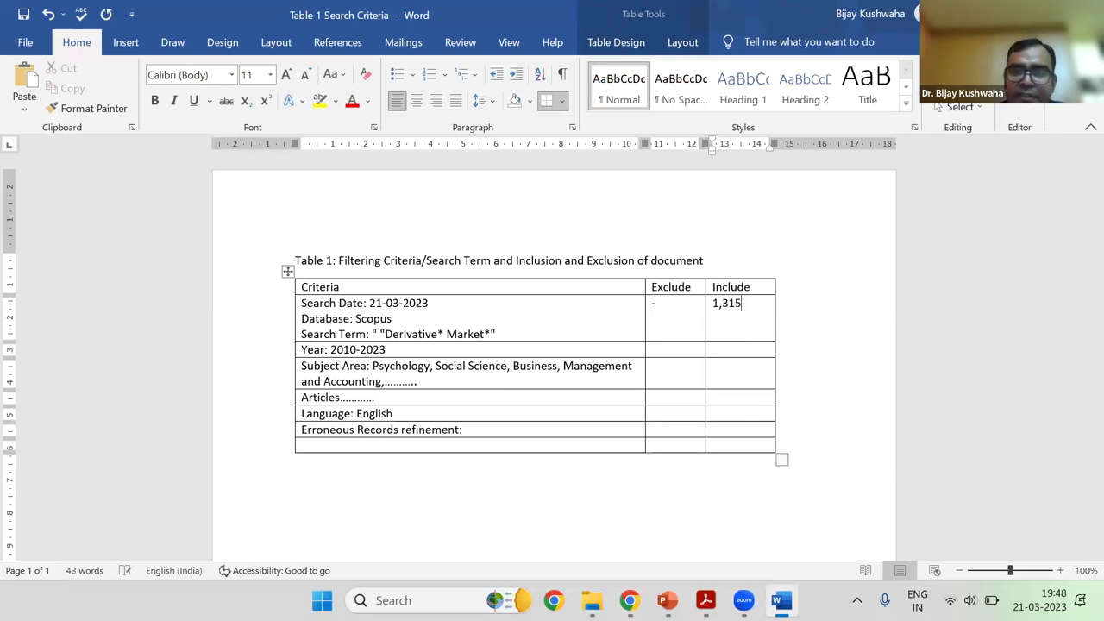
Delete the entire Year: 2010-2023 row from the criteria table
left_click(457, 353)
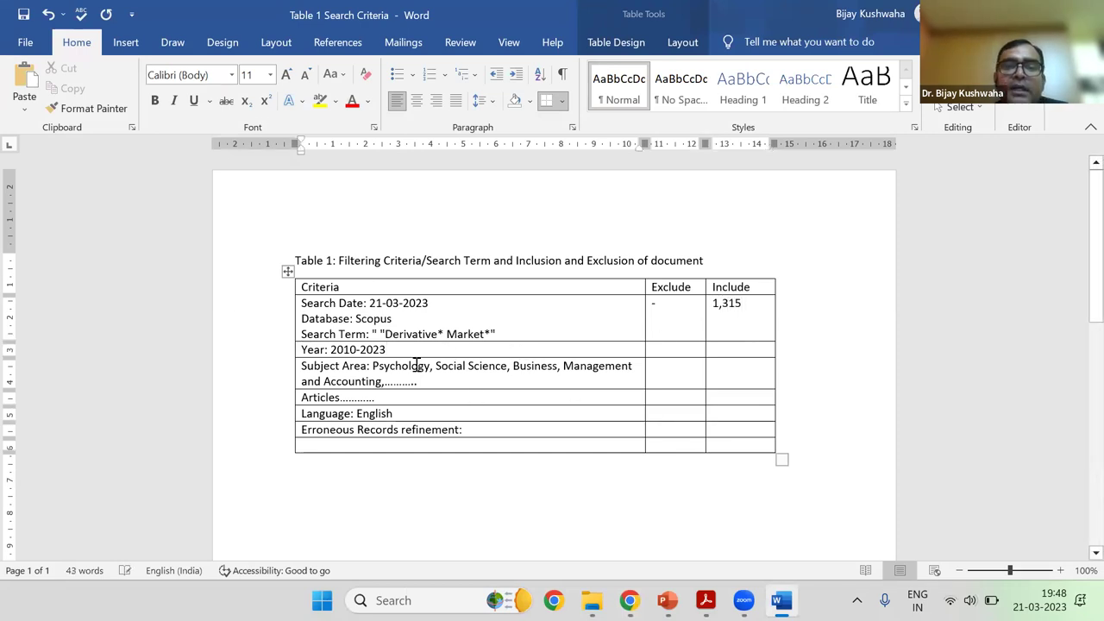
key("alt+Tab")
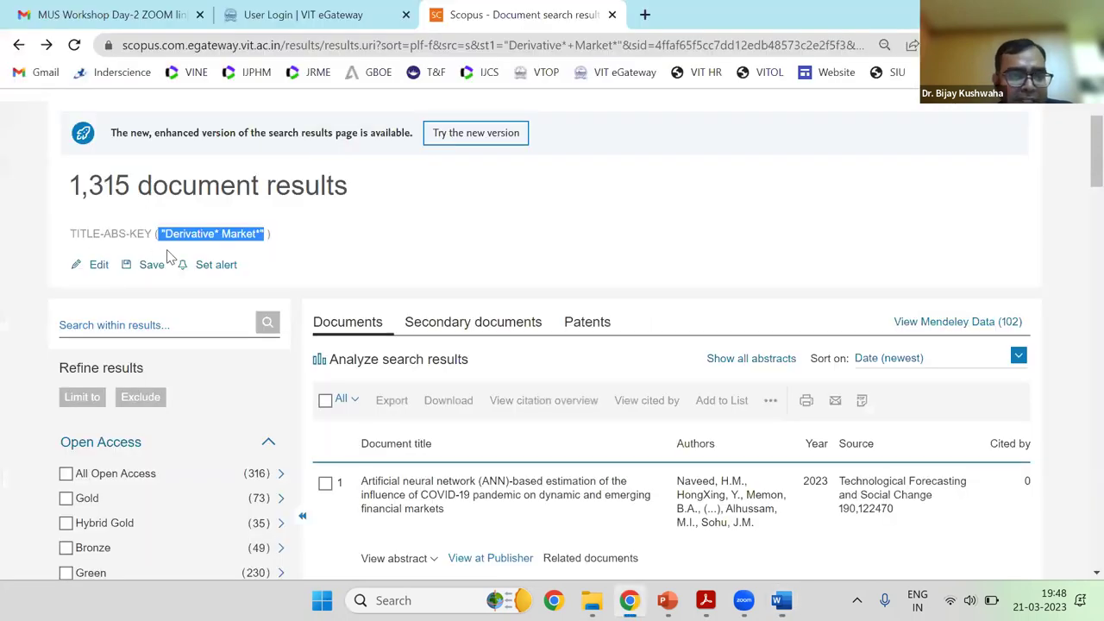
key("alt+Tab")
right_click(405, 349)
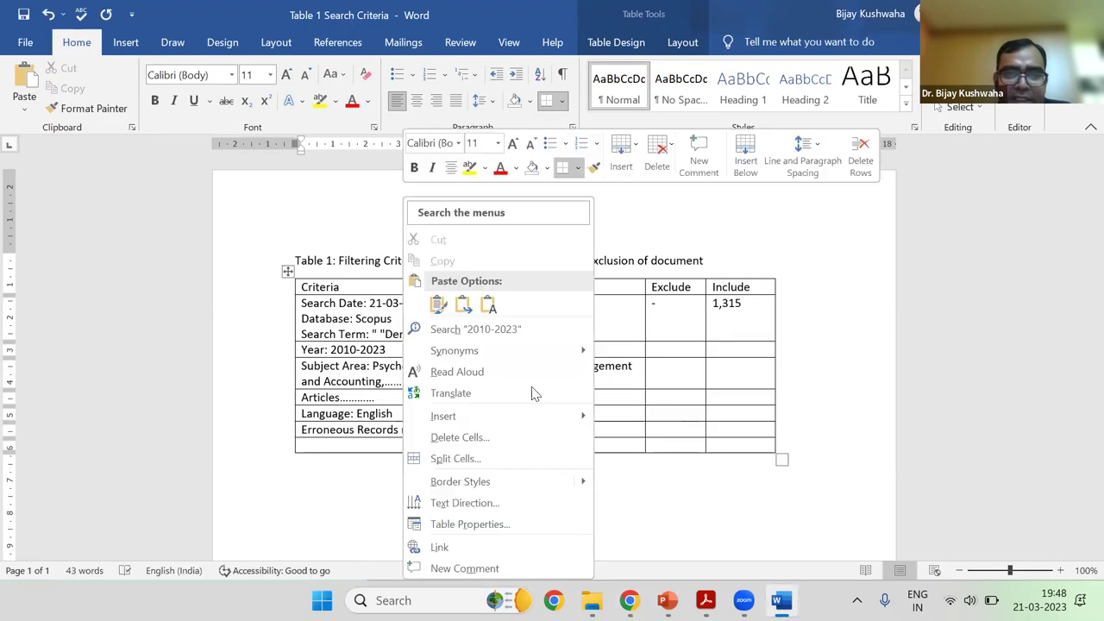
left_click(504, 437)
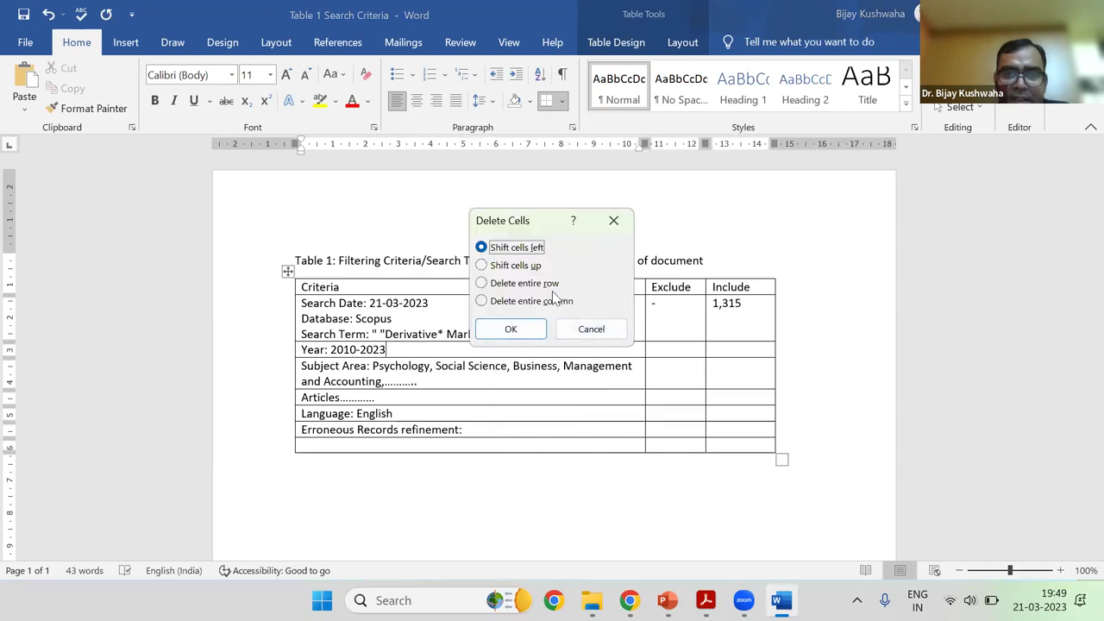
left_click(548, 283)
left_click(508, 328)
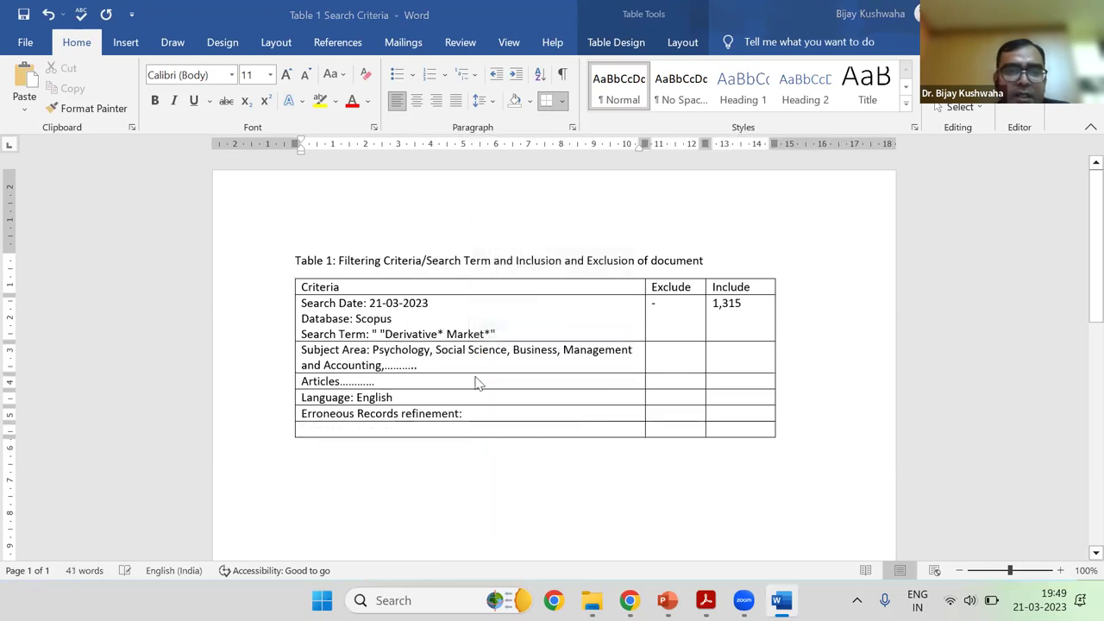
Switch to Acrobat Reader and highlight the Table 1 captions in the digital marketing paper and in Bibliometric Analysis AI and Finance.pdf
key("alt+Tab")
left_click(316, 233)
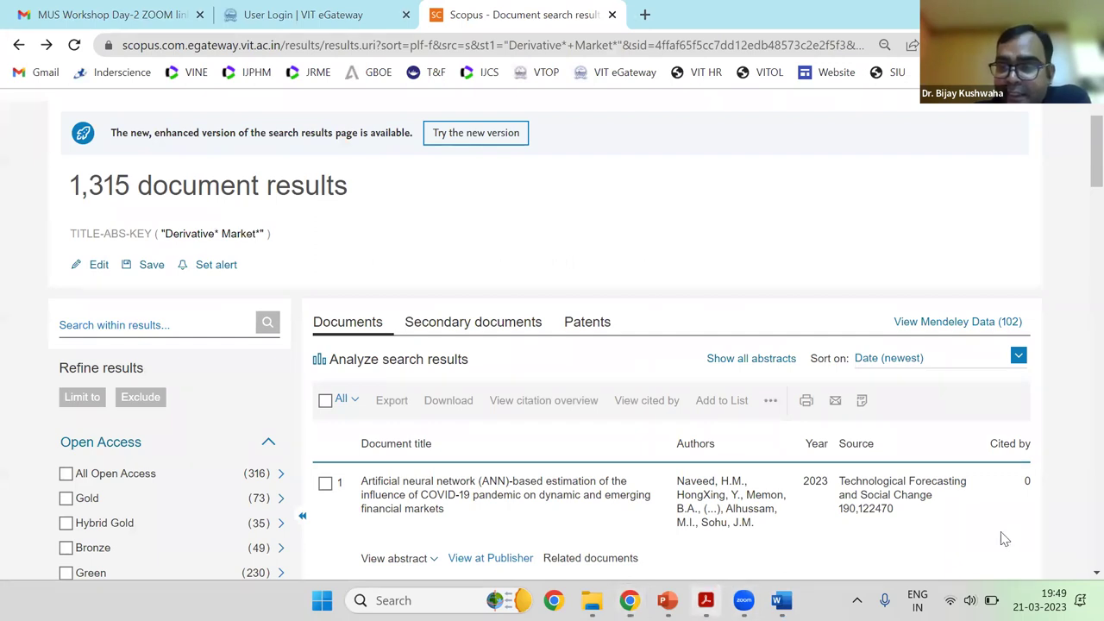
mouse_move(707, 596)
left_click(1026, 522)
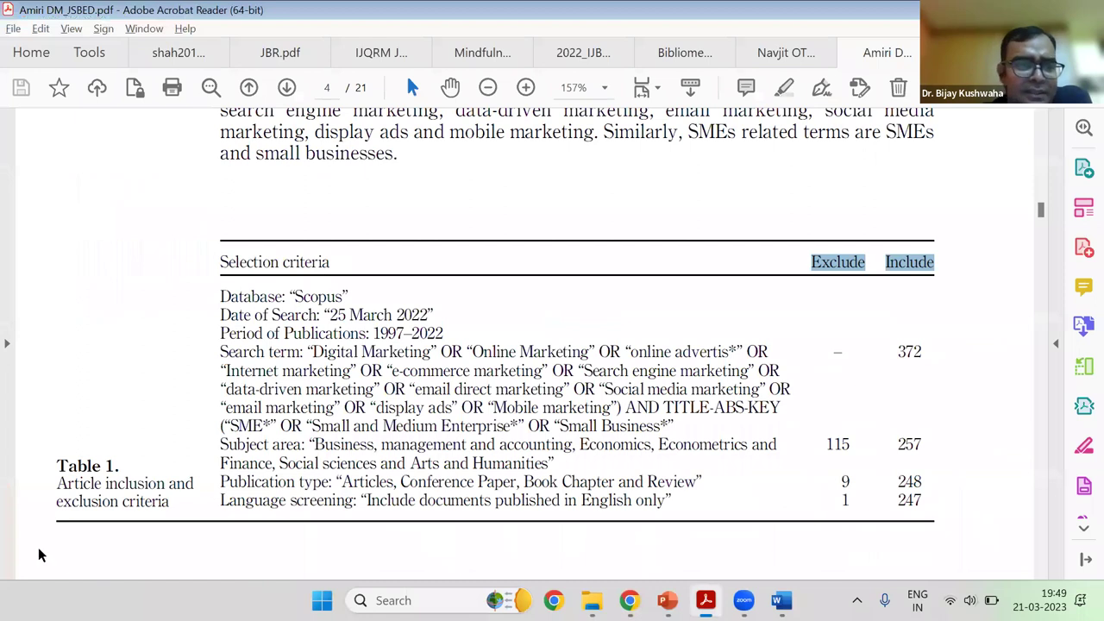
left_click_drag(117, 496, 57, 483)
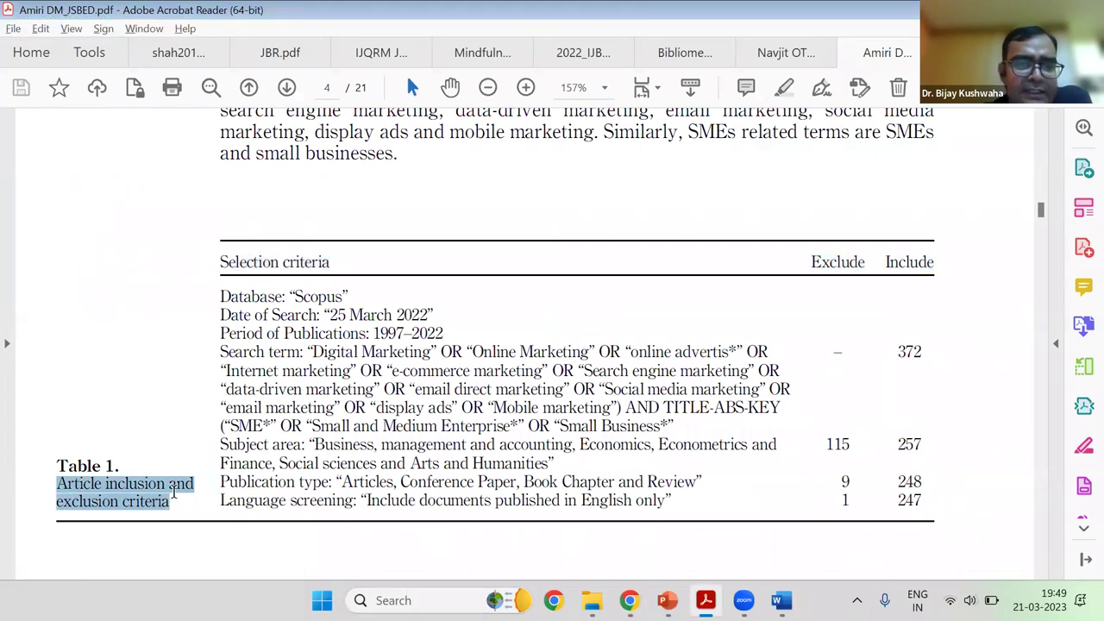
left_click(665, 61)
left_click_drag(79, 213, 264, 214)
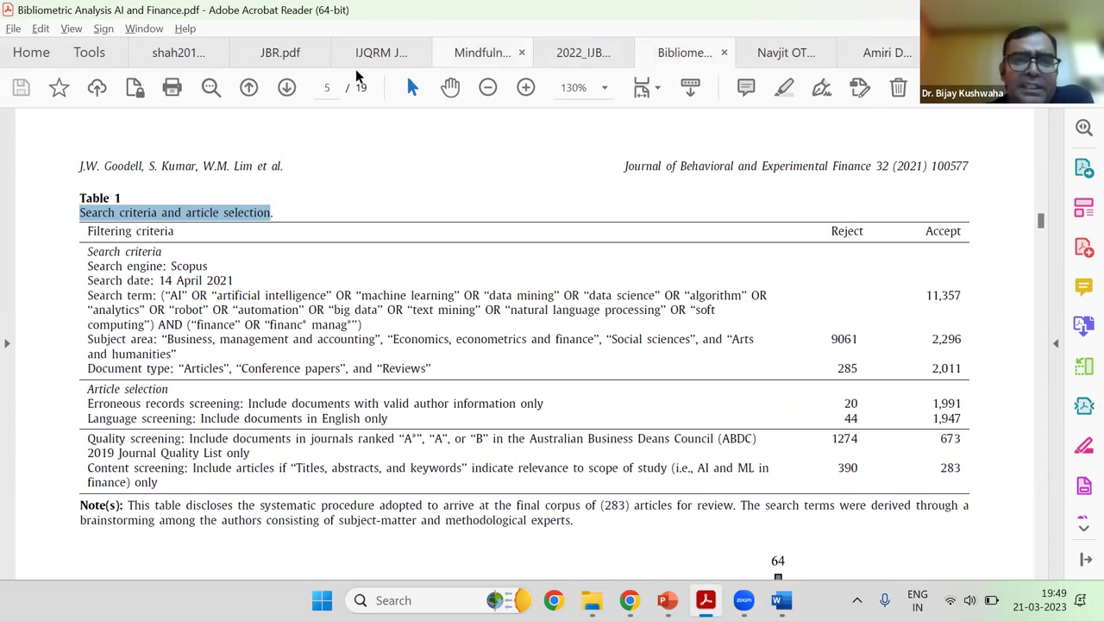
Examine the Figure 1 methodological procedure in the OTT paper, highlighting the counts of articles extracted, dropped and used
left_click(768, 51)
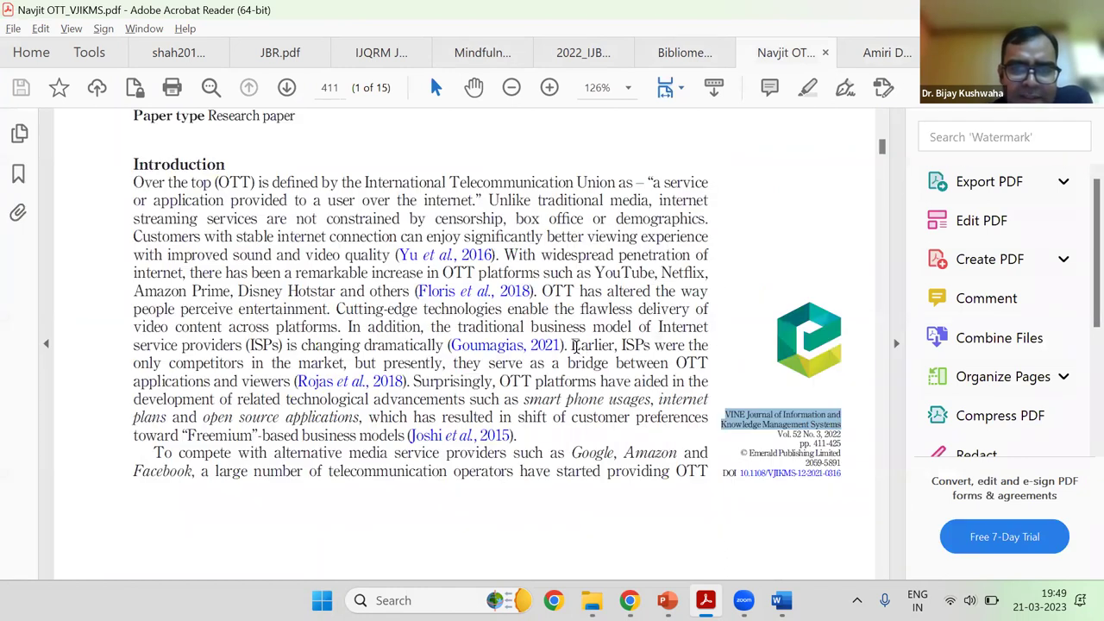
scroll(837, 287, "down", 3)
scroll(661, 345, "down", 9)
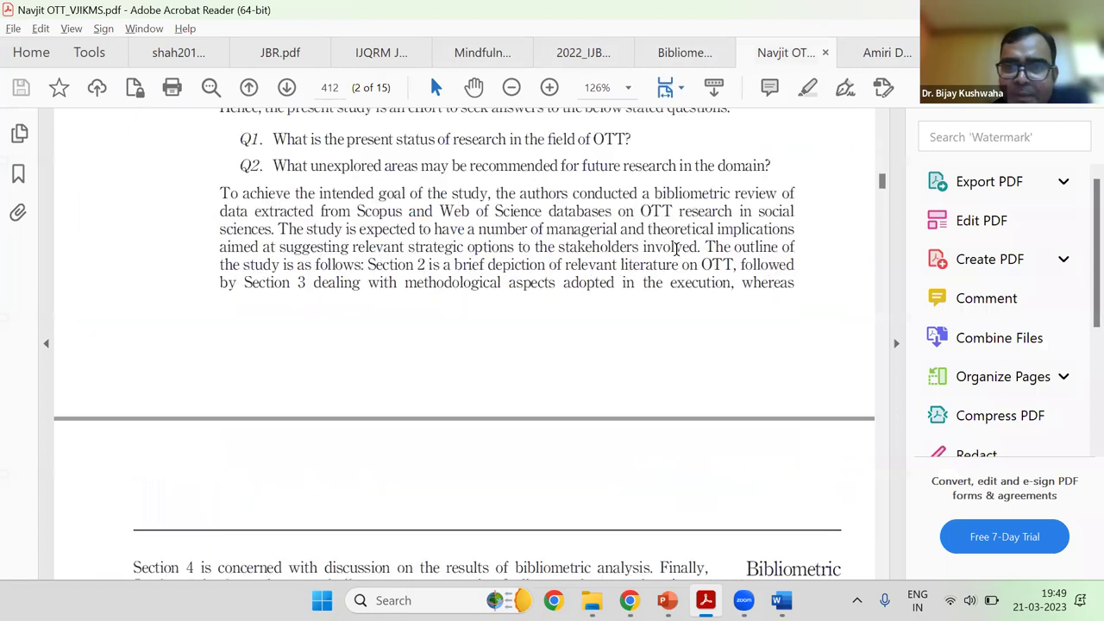
scroll(724, 248, "down", 12)
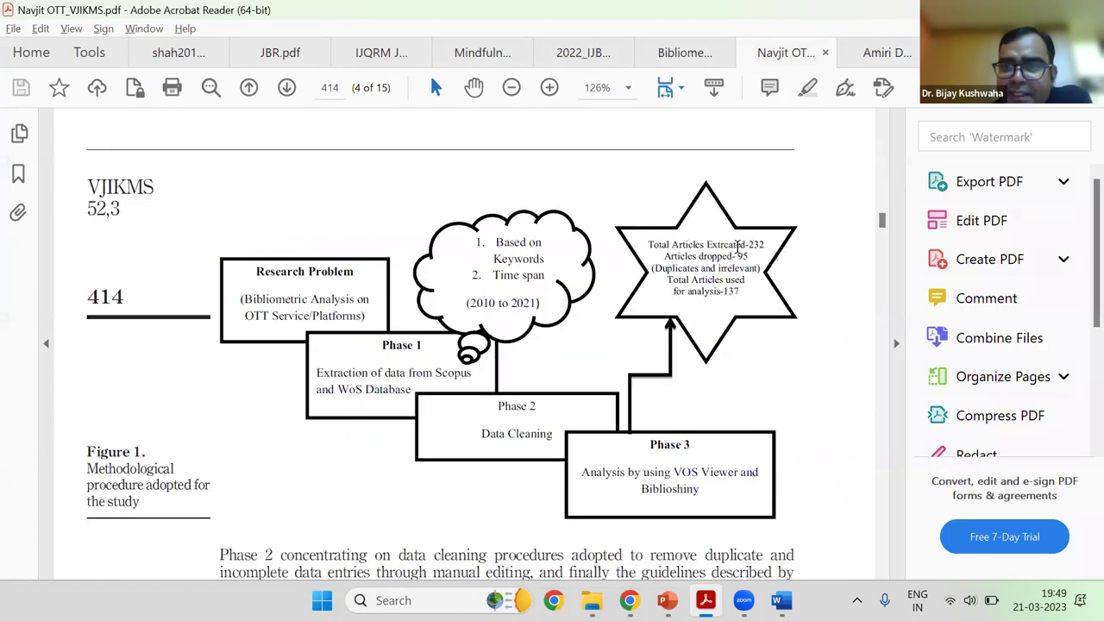
triple_click(738, 246)
left_click(740, 255)
left_click_drag(740, 255, 748, 291)
left_click(720, 279)
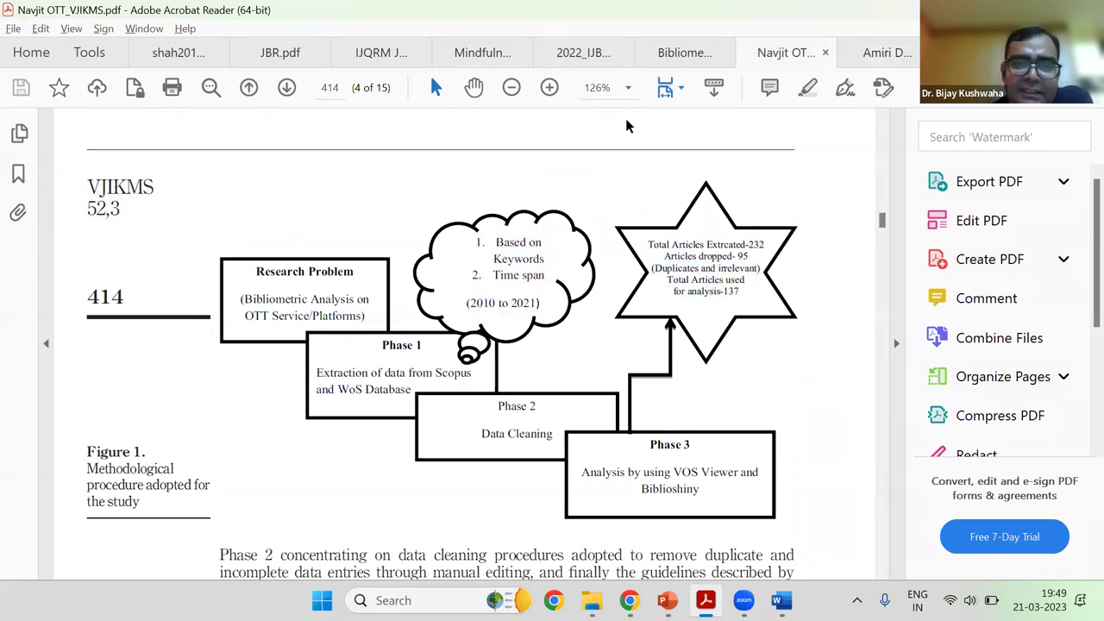
Examine how Table I in Mindfulness.pdf reports the articles identified from the selected databases
left_click(677, 52)
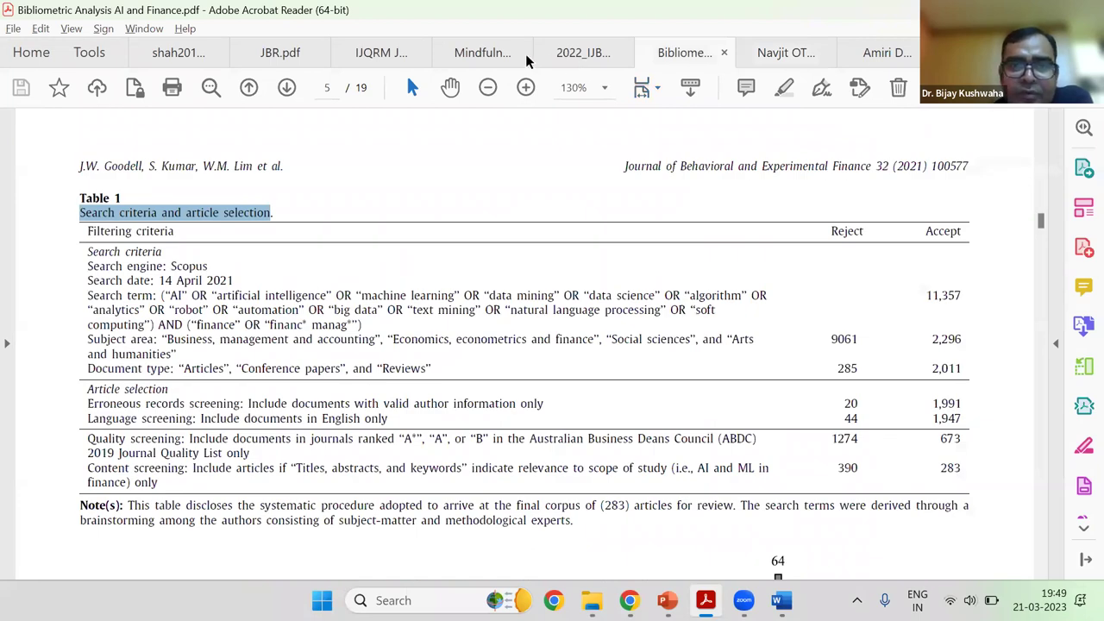
left_click(498, 55)
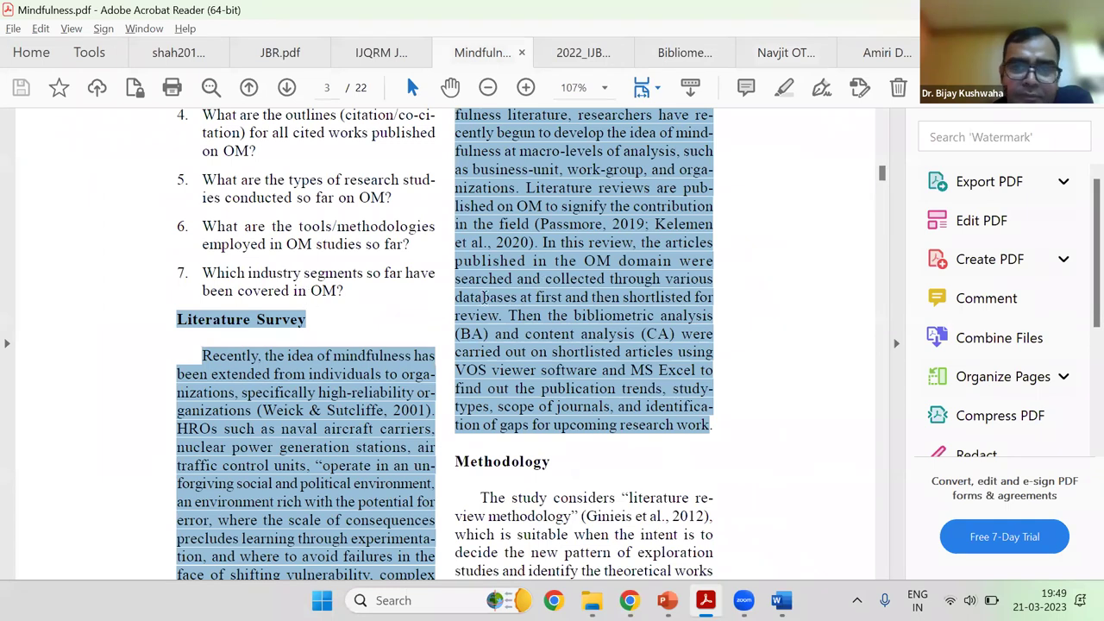
scroll(483, 297, "down", 1)
scroll(488, 289, "down", 5)
scroll(492, 280, "down", 5)
scroll(476, 274, "down", 5)
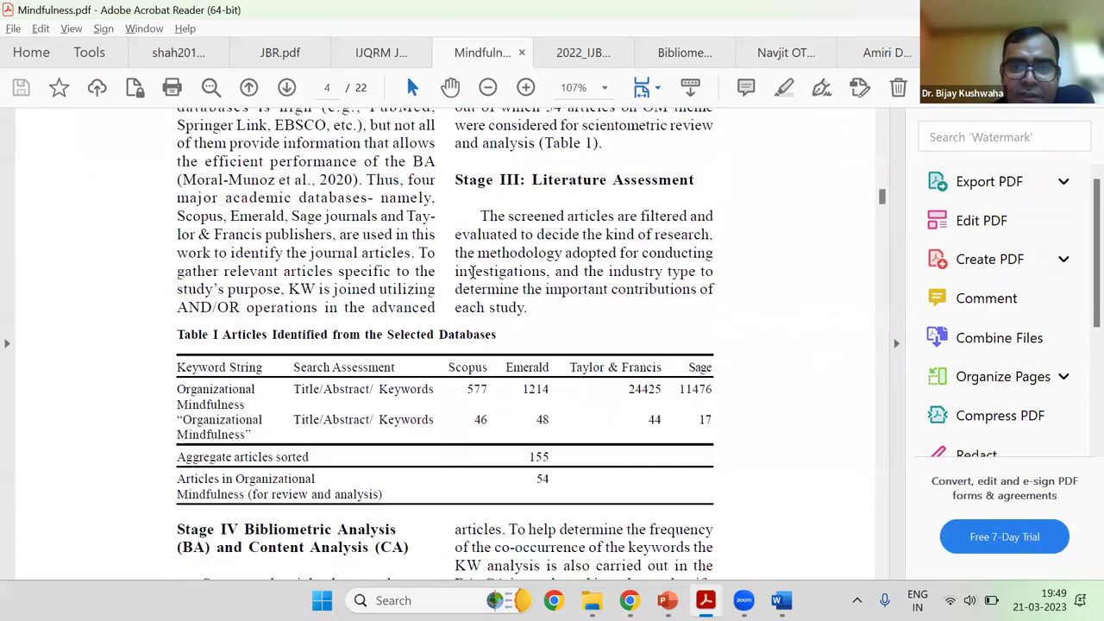
scroll(477, 289, "up", 1)
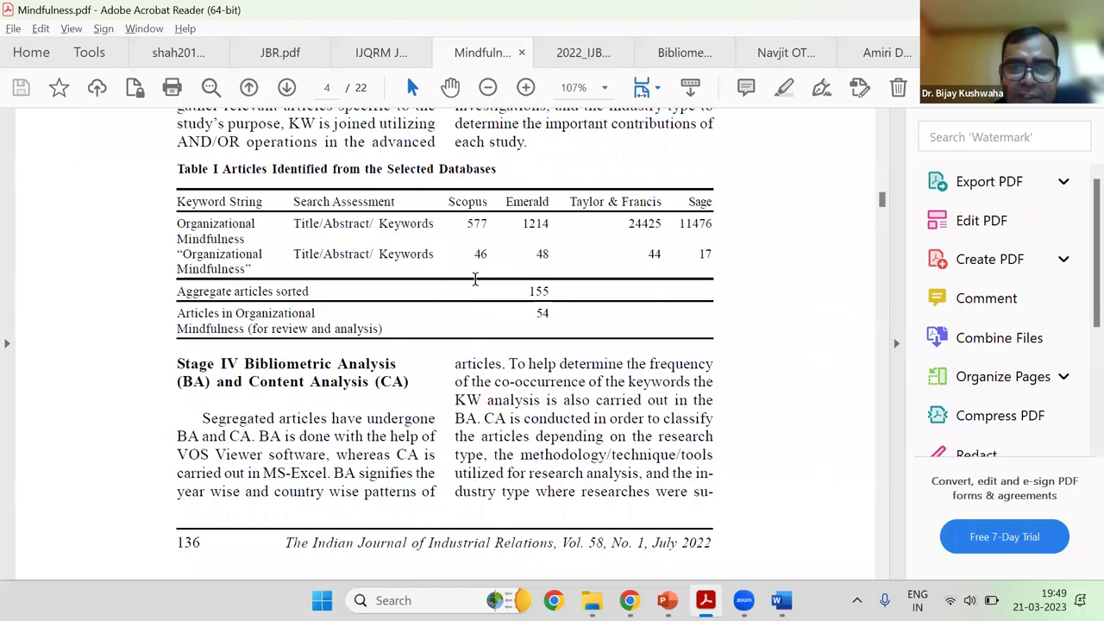
Examine the article counts per database for the two organizational mindfulness keyword strings in Table I of the paper
scroll(511, 290, "up", 1)
double_click(529, 280)
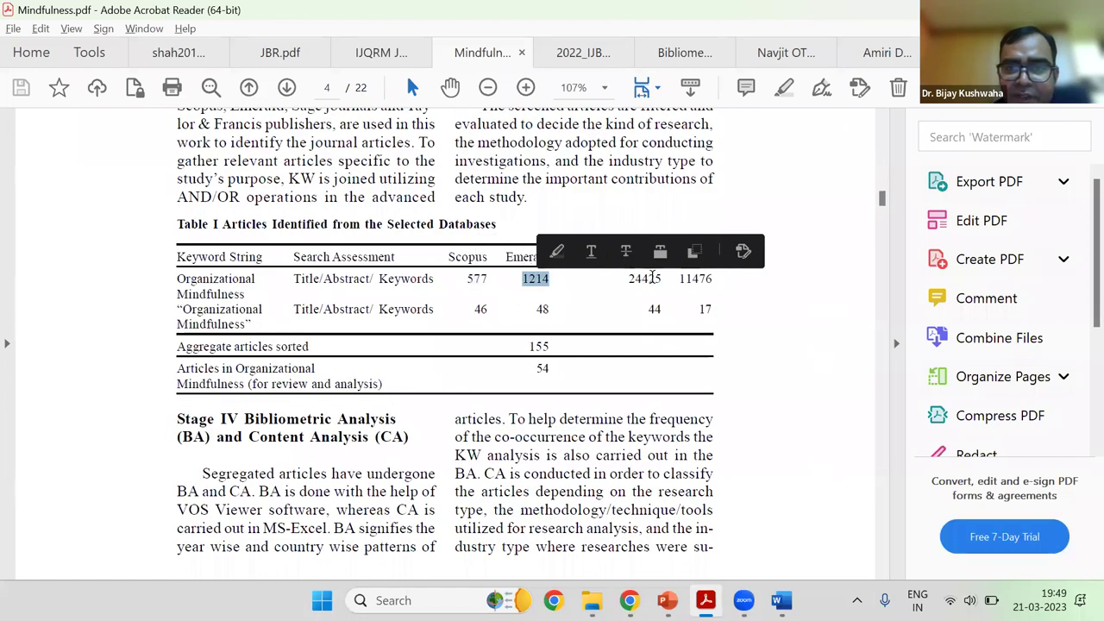
left_click(653, 276)
left_click_drag(470, 287, 260, 291)
left_click(249, 316)
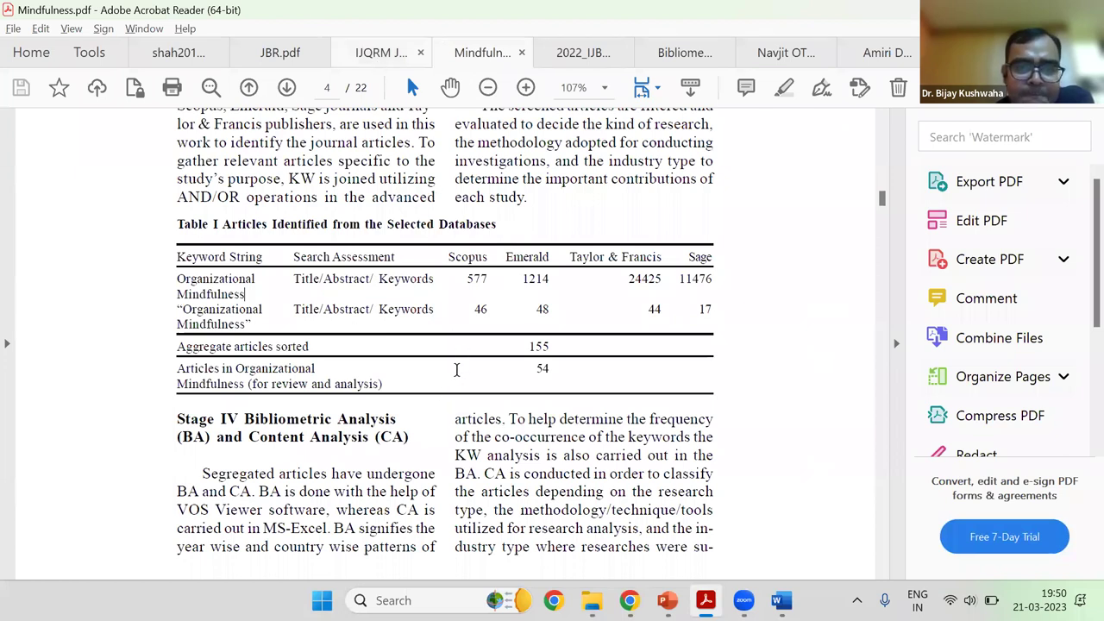
Go back through the open PDF articles to shah2019.pdf and switch to the Scopus search results in Chrome
key("ctrl+shift+Tab")
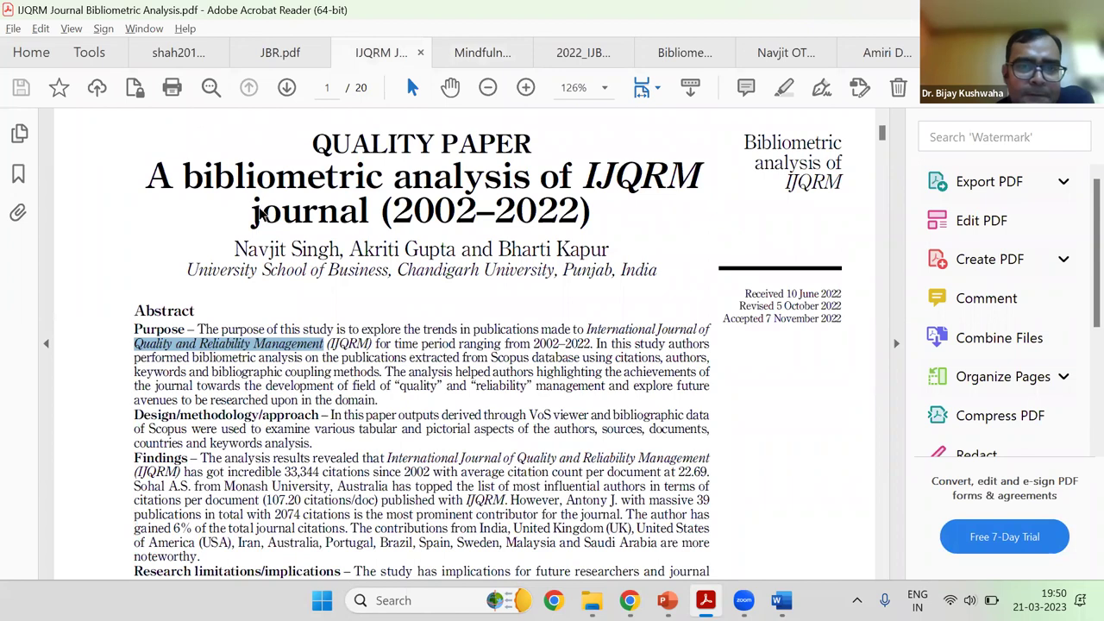
key("ctrl+shift+Tab")
key("ctrl+shift+Tab")
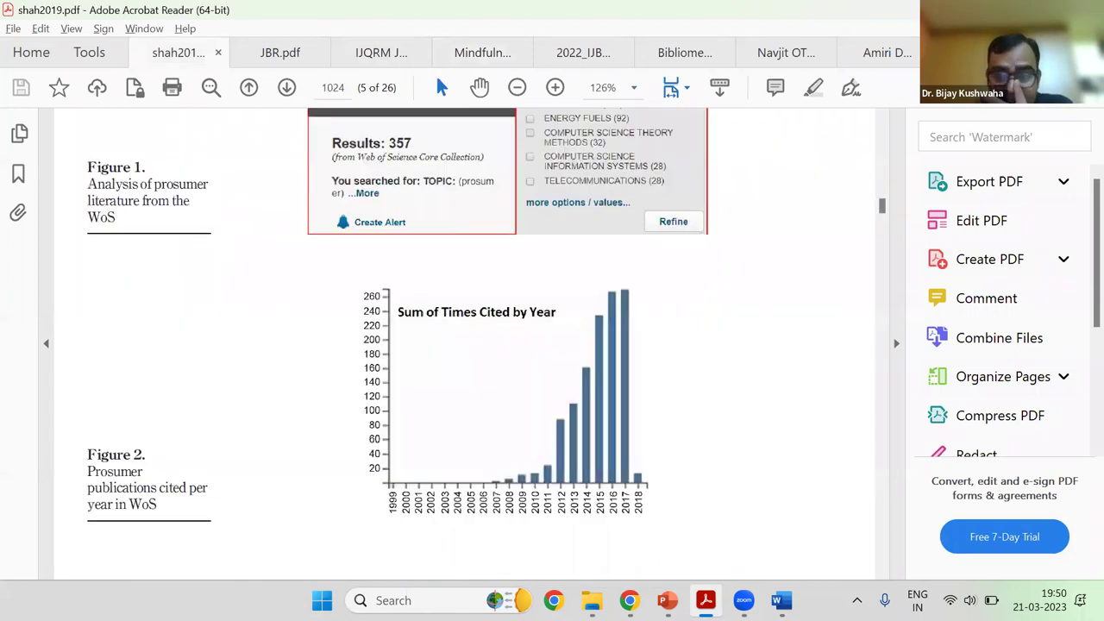
key("alt+Tab")
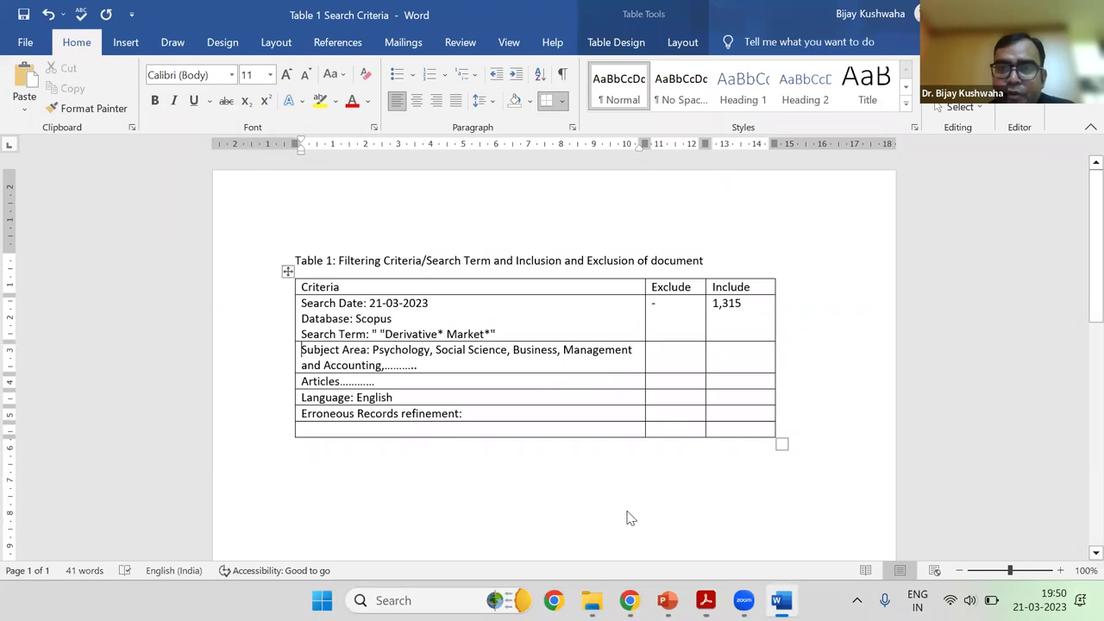
key("alt+Tab")
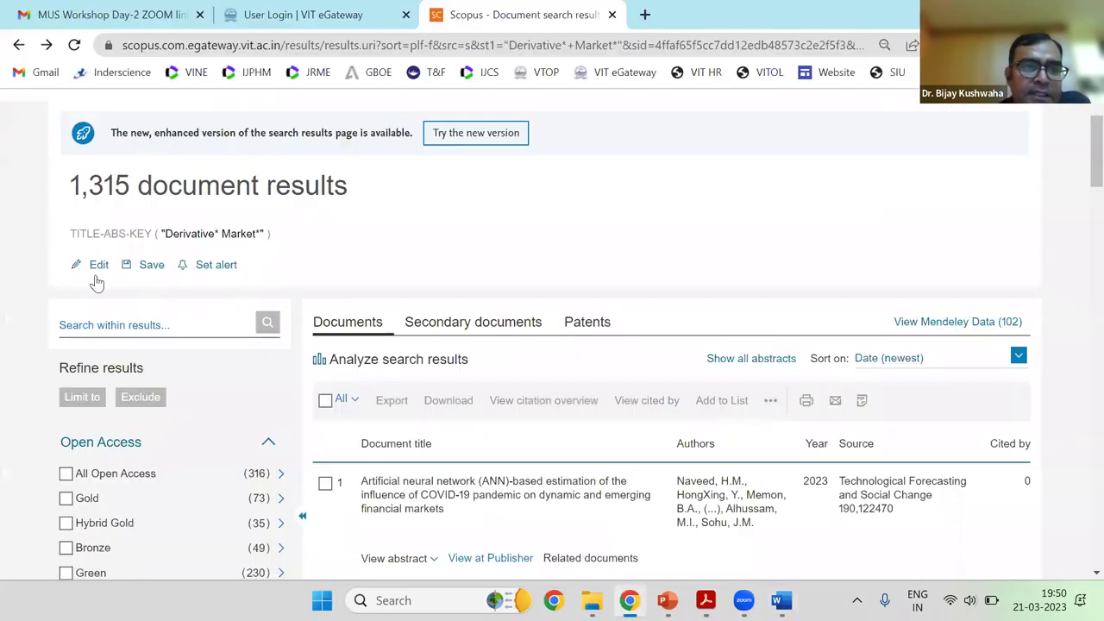
Try to open the full list of publication years for the "Derivative* Market*" results
scroll(97, 283, "down", 2)
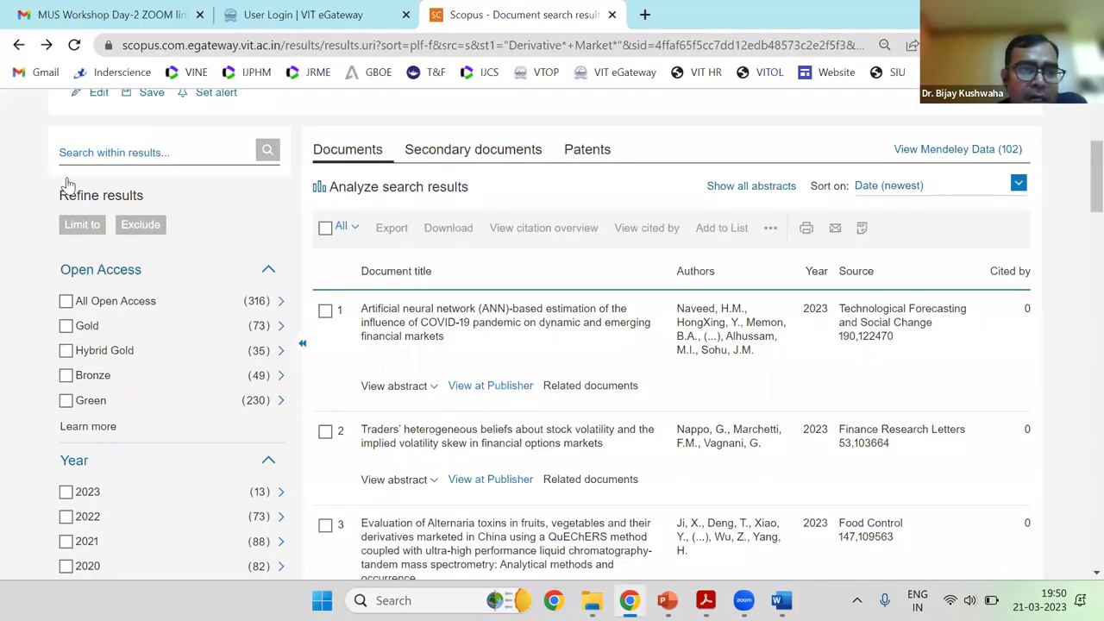
scroll(160, 172, "down", 1)
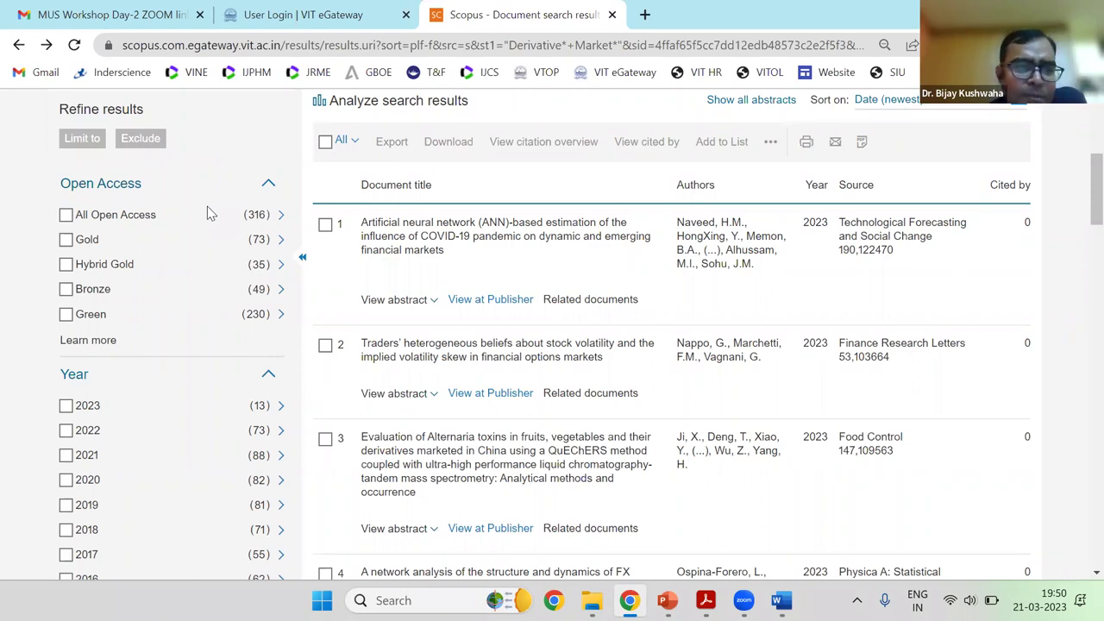
scroll(207, 214, "down", 1)
scroll(285, 405, "down", 2)
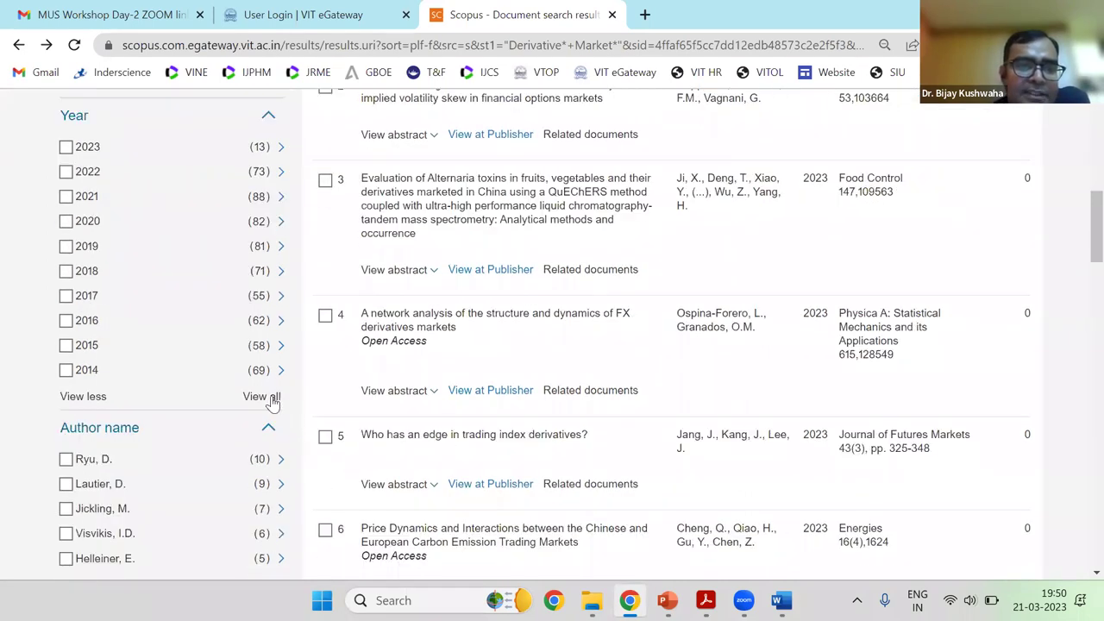
left_click(269, 398)
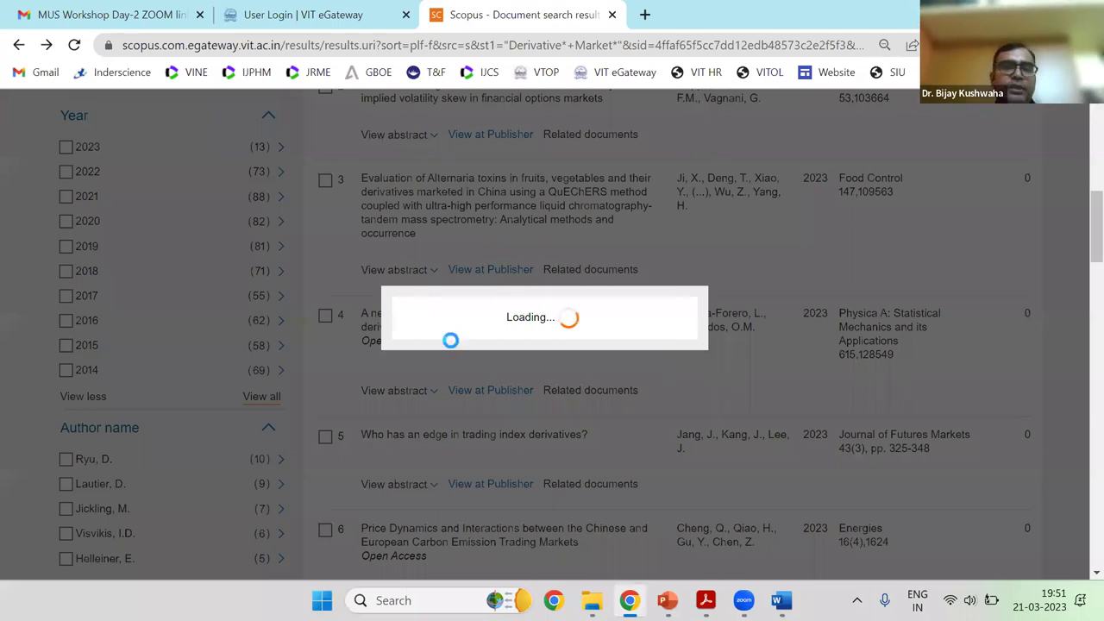
Reload the page to log back in to VIT eGateway, and open its list of subscribed databases
left_click(73, 46)
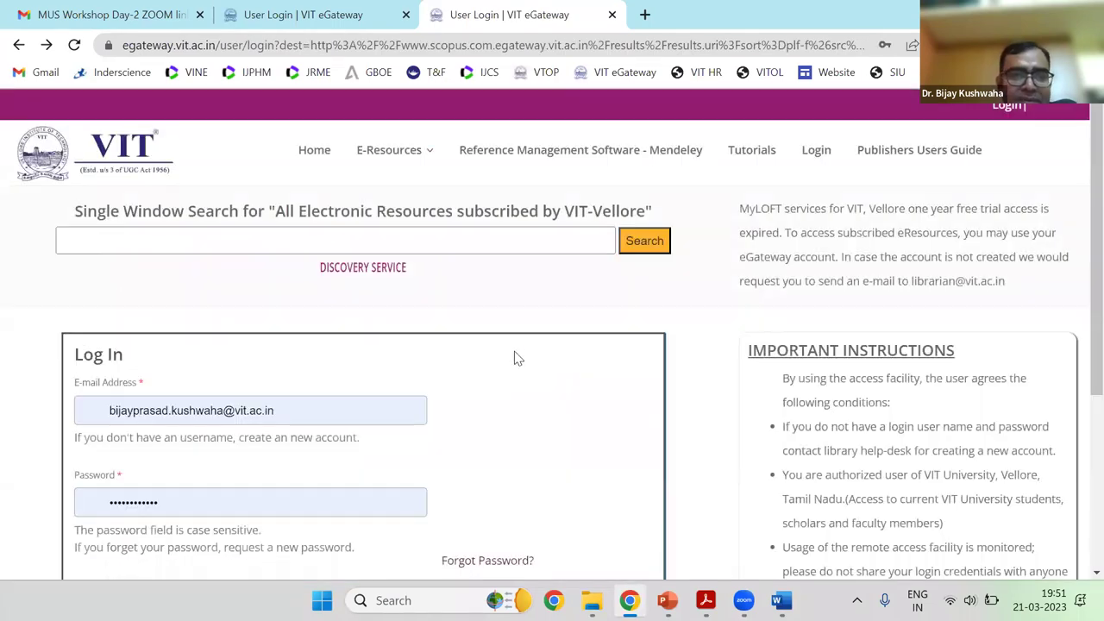
scroll(515, 357, "down", 3)
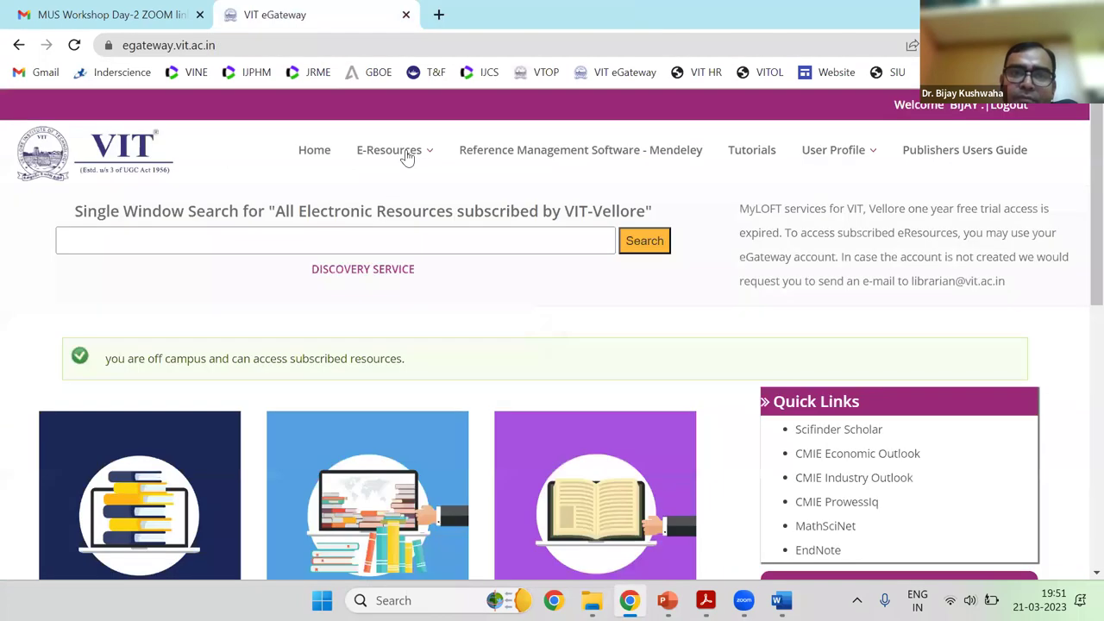
mouse_move(407, 158)
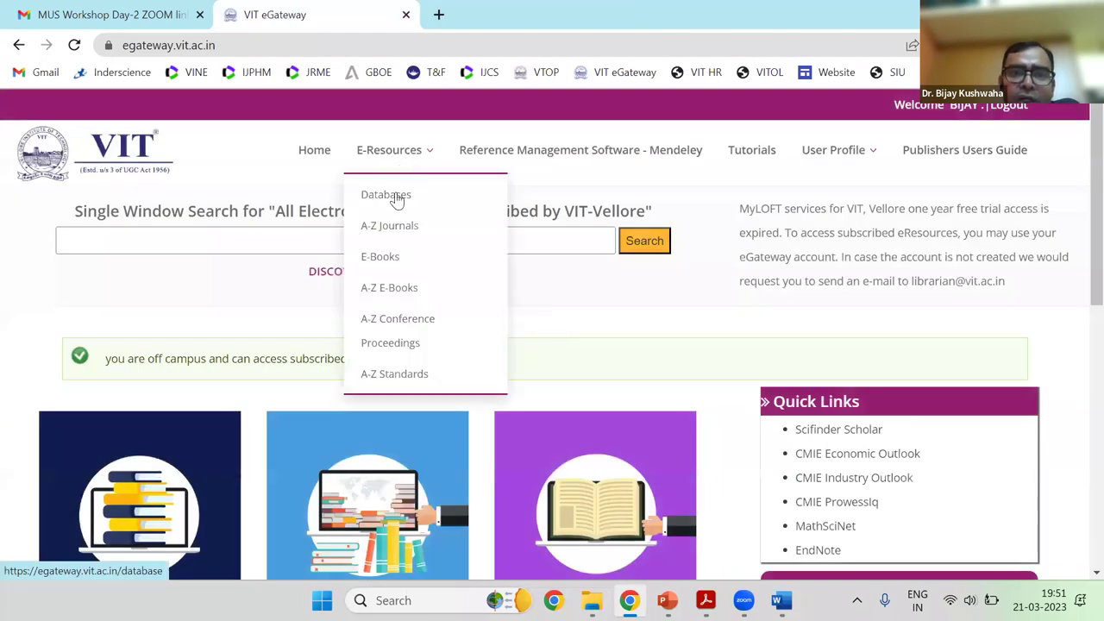
left_click(380, 200)
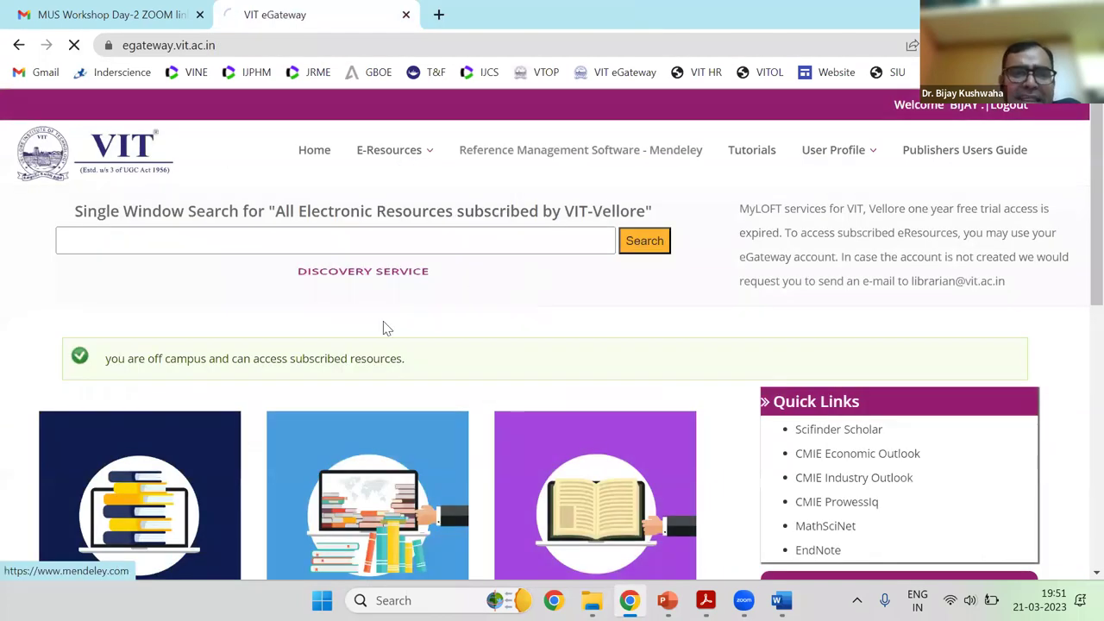
Find Scopus (Elsevier) among the Bibliographic Databases and open its document search page
scroll(207, 366, "down", 5)
scroll(133, 313, "down", 12)
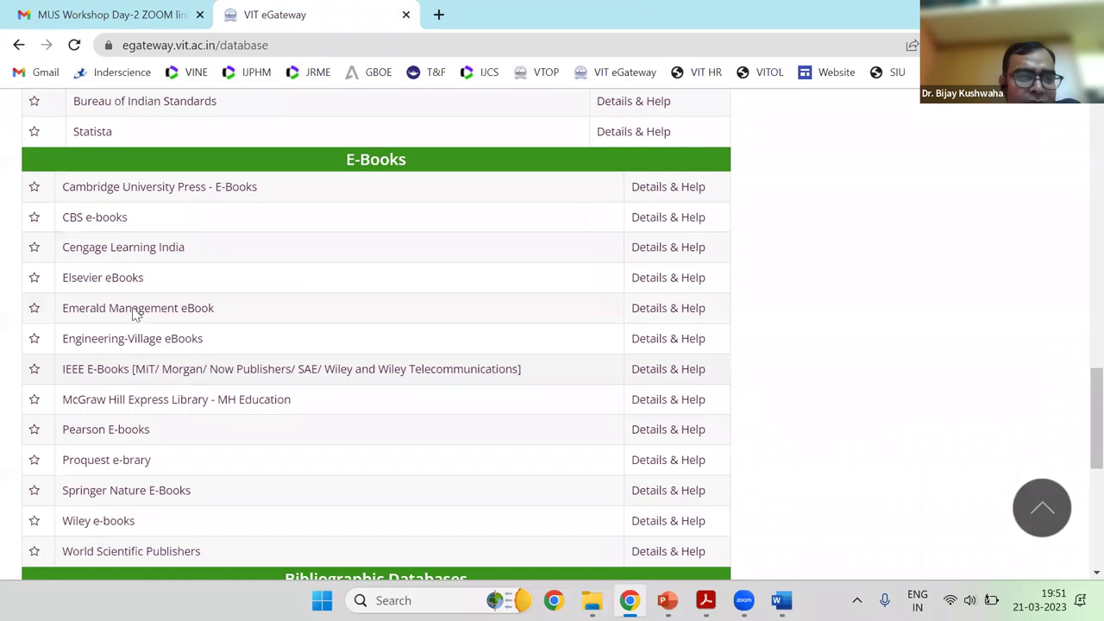
scroll(141, 315, "up", 3)
scroll(146, 387, "down", 2)
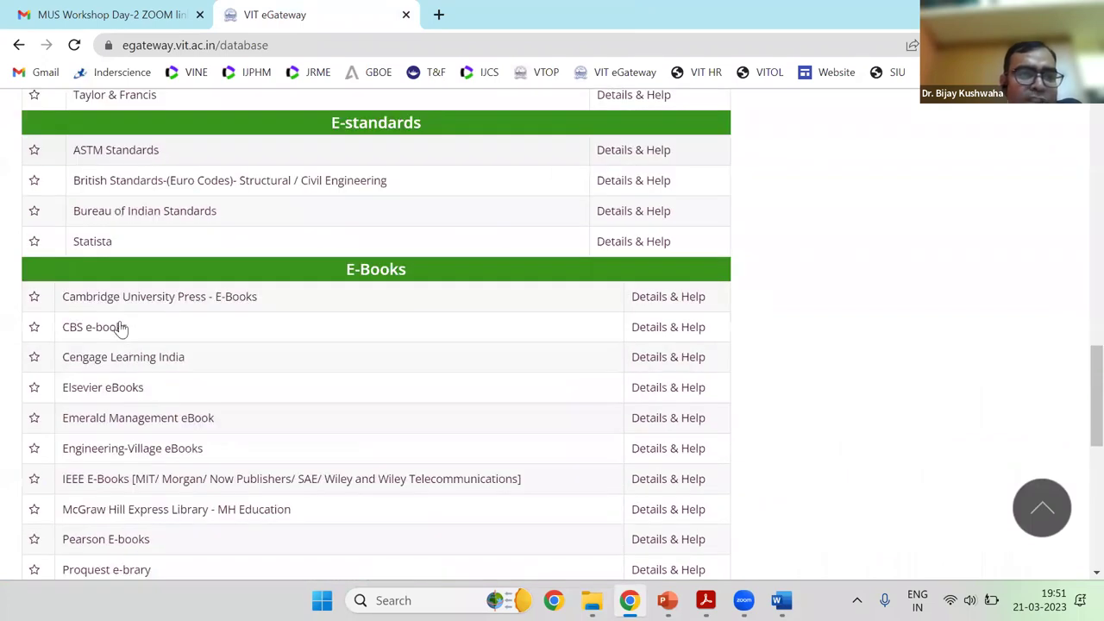
scroll(138, 397, "down", 3)
scroll(142, 426, "down", 1)
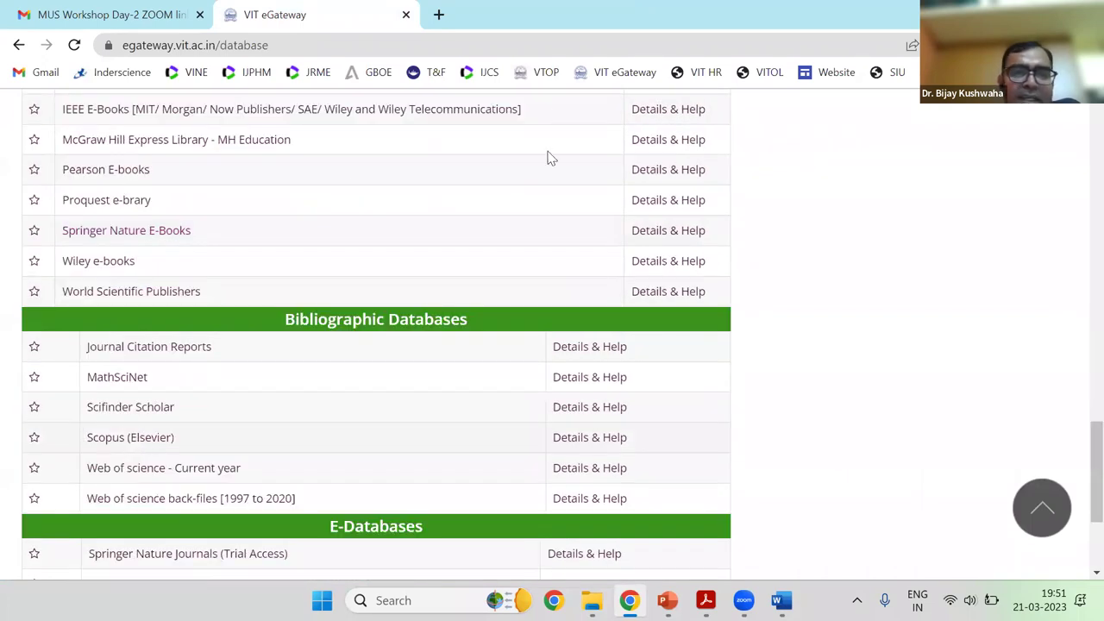
left_click(490, 72)
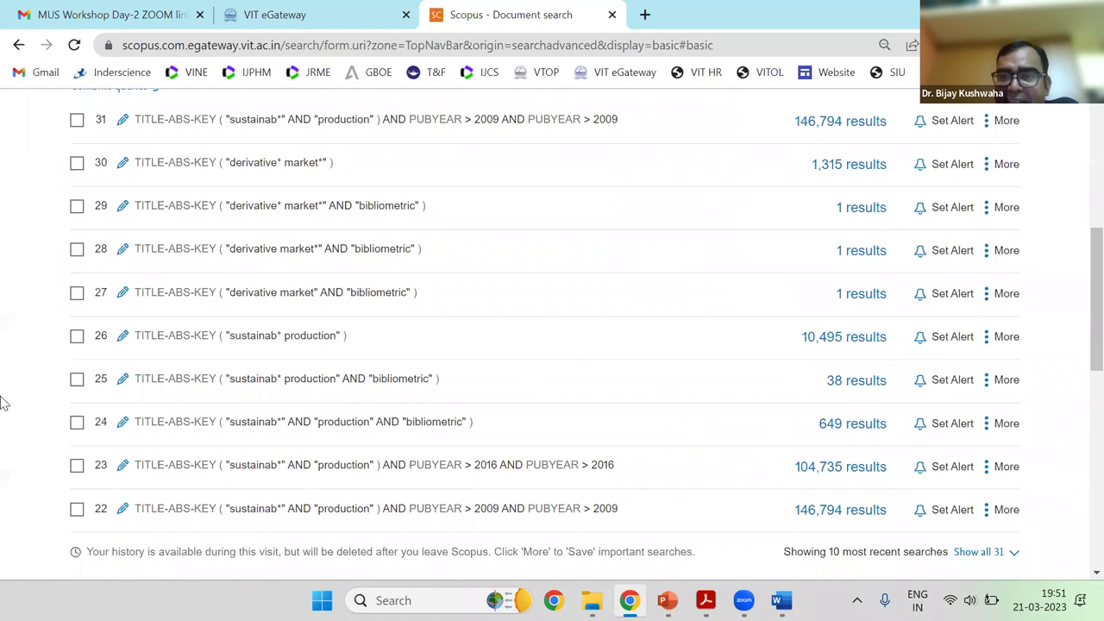
Reopen the "derivative* market*" results from the search history and show the complete list of publication years for filtering
scroll(293, 316, "up", 2)
left_click(862, 332)
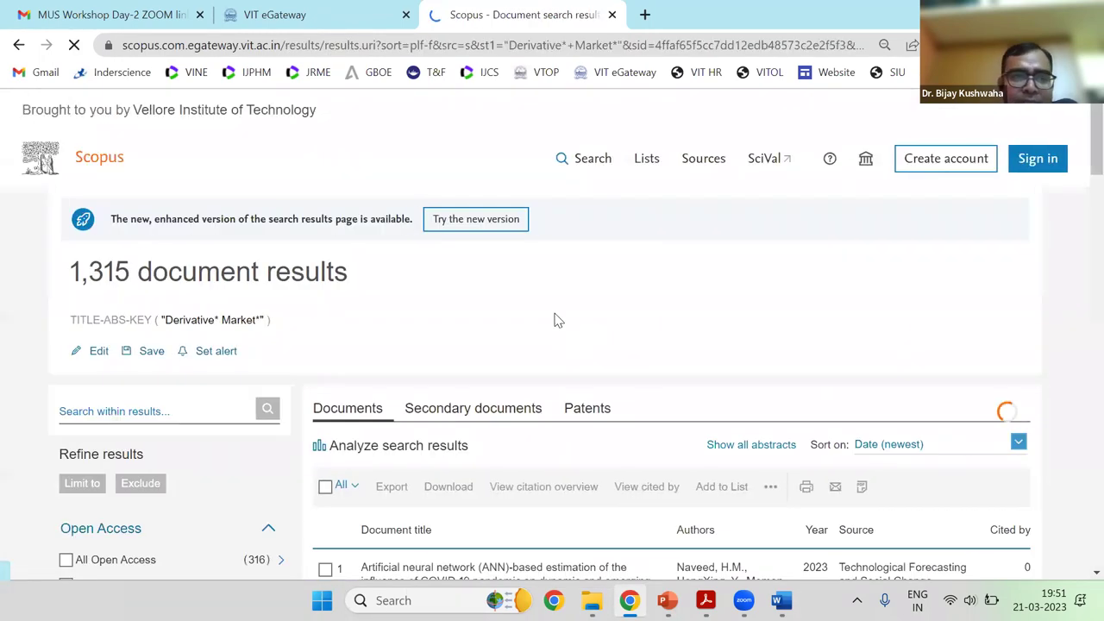
scroll(210, 411, "down", 1)
scroll(115, 305, "down", 3)
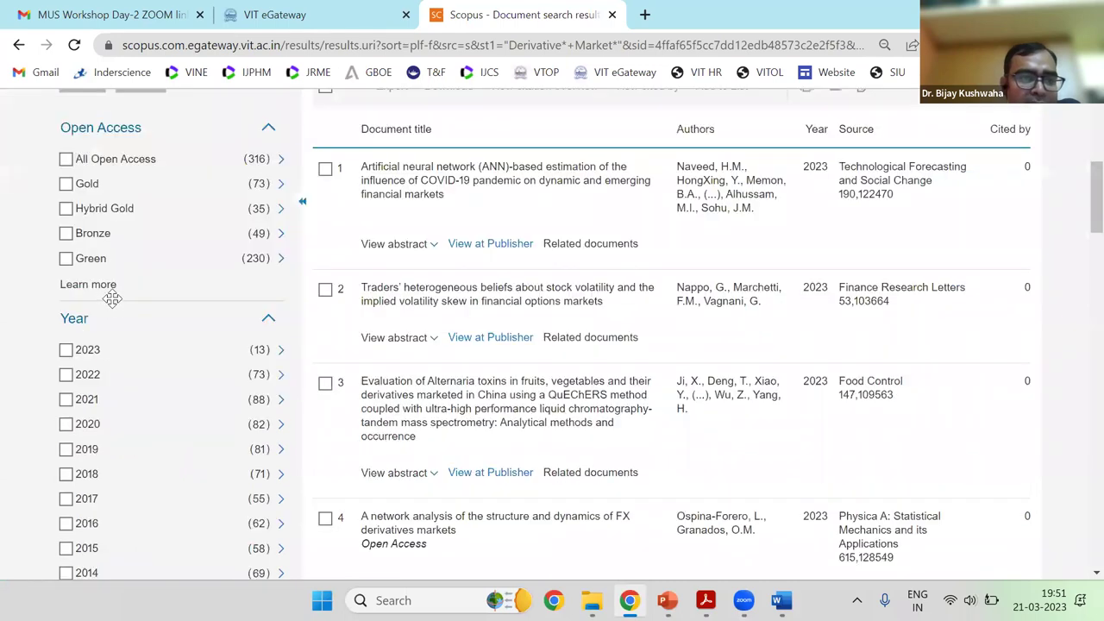
scroll(115, 305, "down", 2)
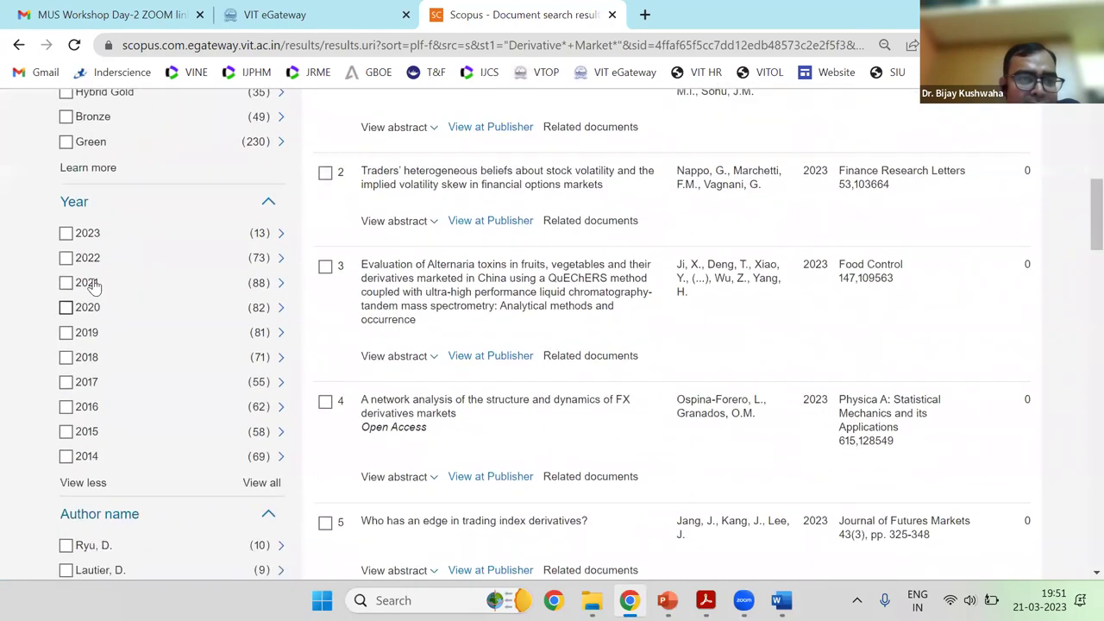
left_click(261, 483)
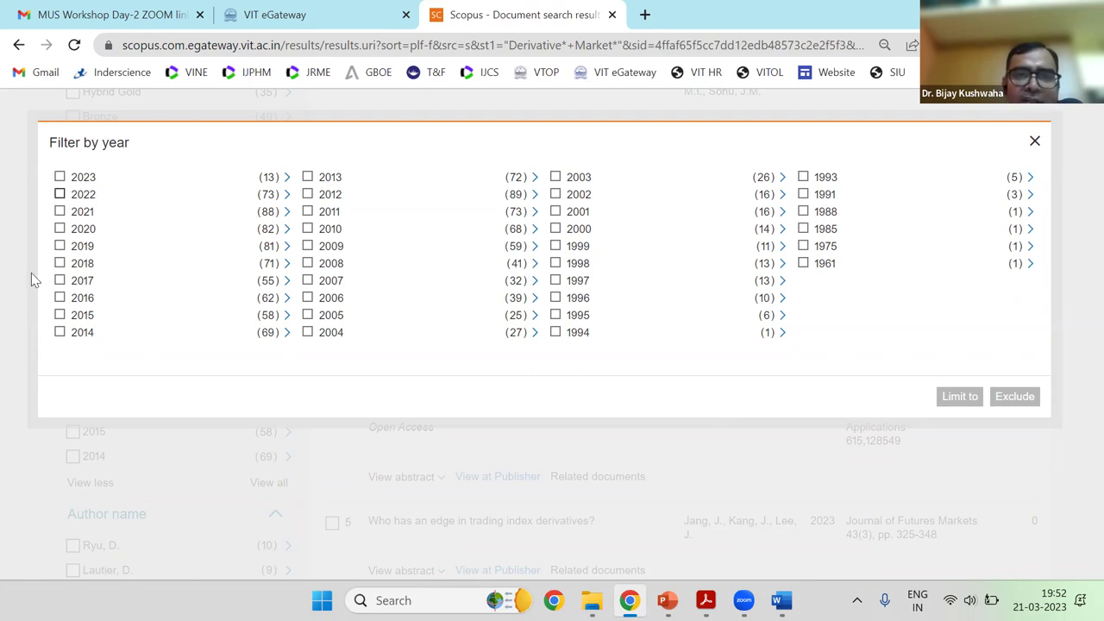
Select every year from 2014 through 2023 in the year filter
left_click(59, 176)
left_click(60, 194)
left_click(60, 211)
left_click(60, 228)
left_click(59, 246)
left_click(60, 263)
left_click(60, 280)
left_click(59, 298)
left_click(60, 315)
left_click(59, 332)
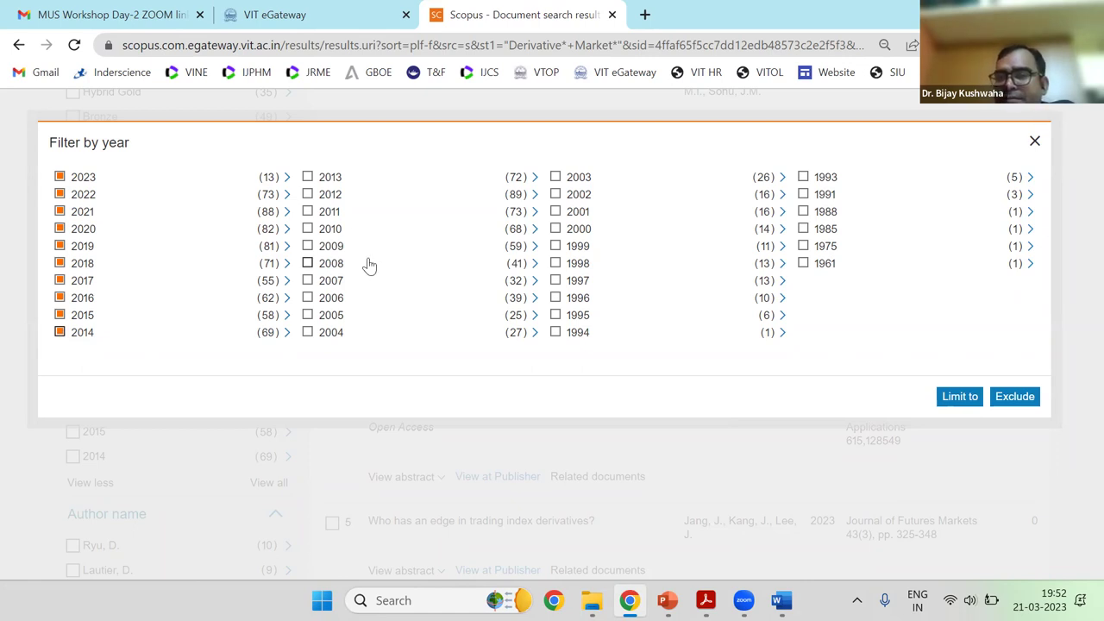
Add the years 2010 through 2013 to the selection and limit the results to the selected years
left_click(308, 177)
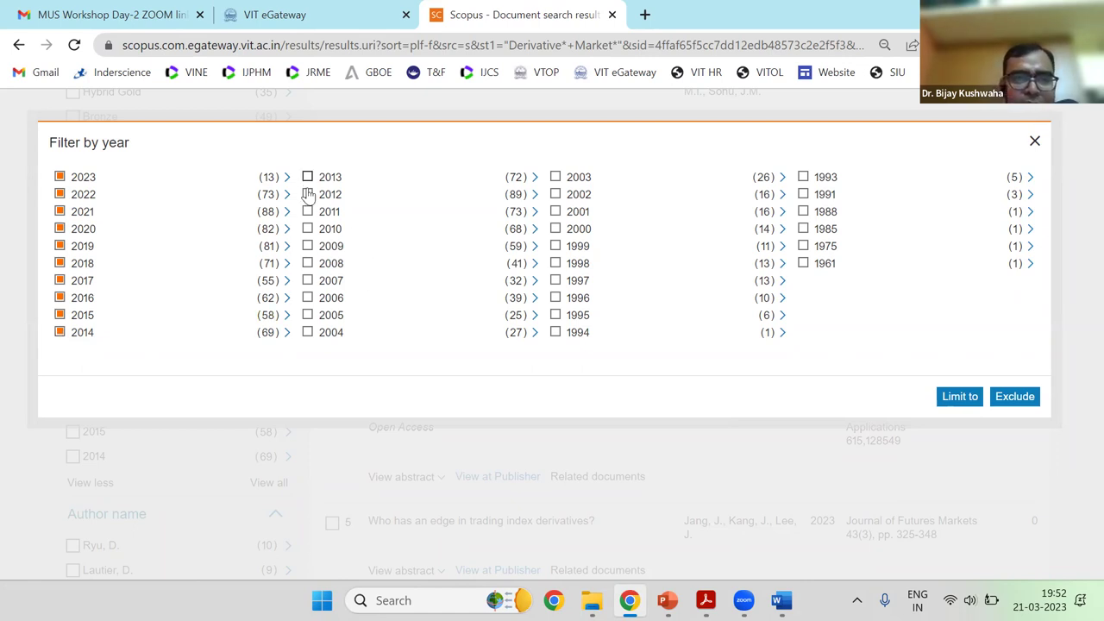
left_click(308, 194)
left_click(308, 211)
left_click(308, 228)
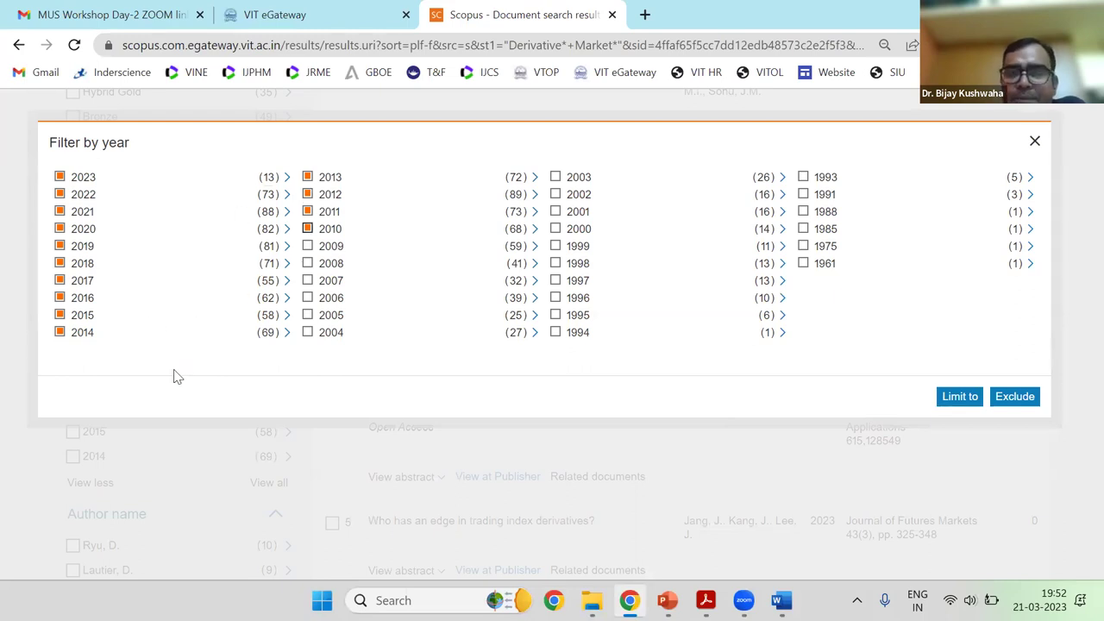
left_click(952, 403)
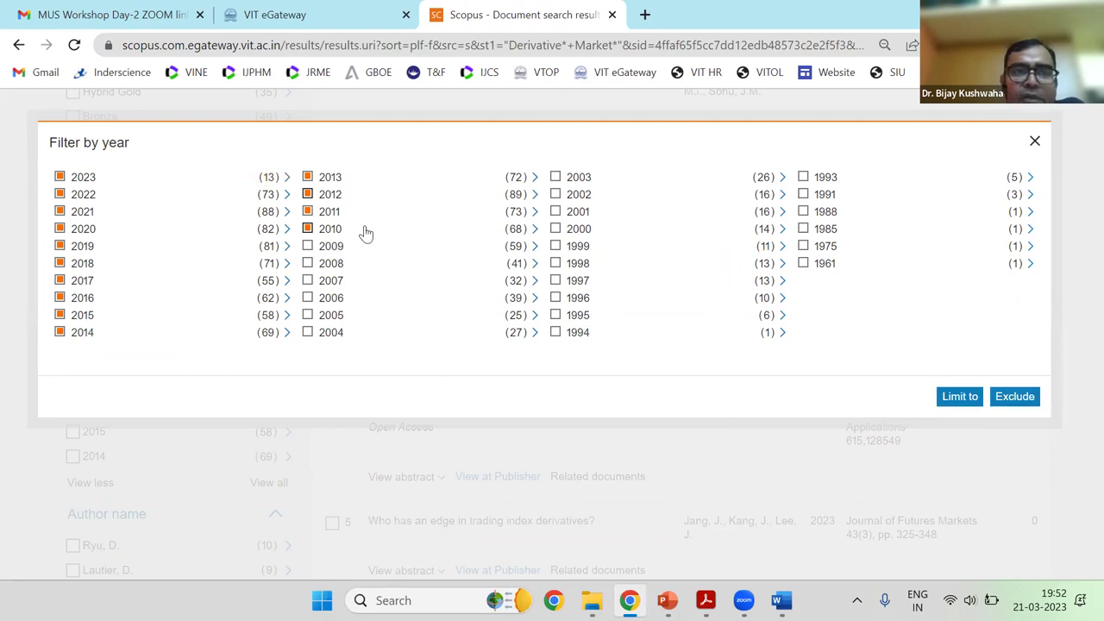
left_click(960, 404)
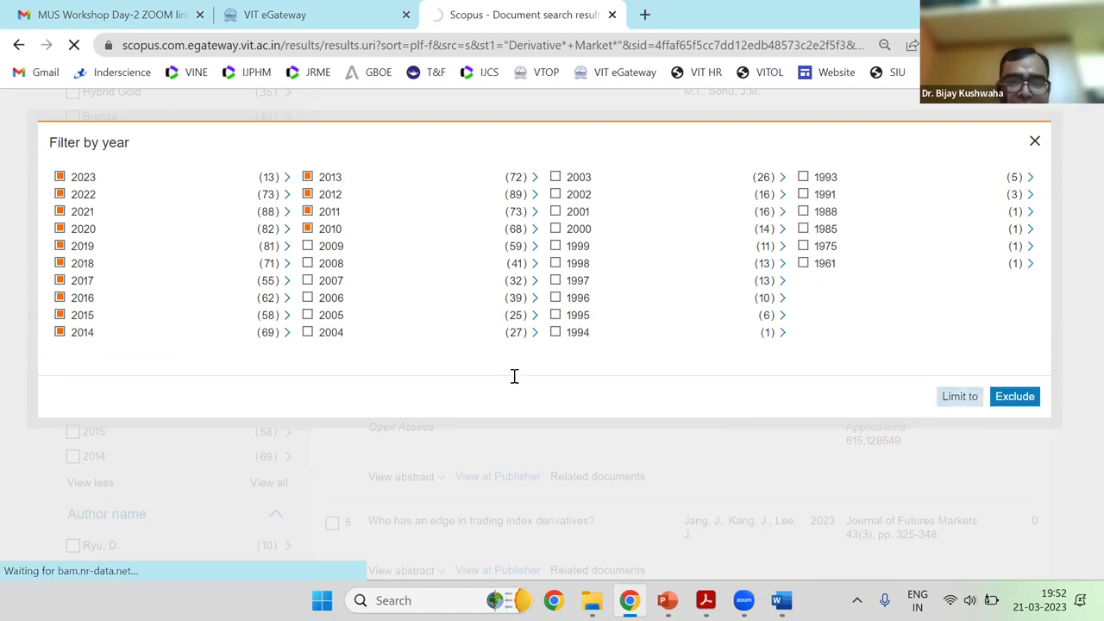
In the Word criteria table, add a row "Year: 2010-2023" above Subject Area and enter 954 as its Include count
key("alt+Tab")
type("Year: 2010-2023")
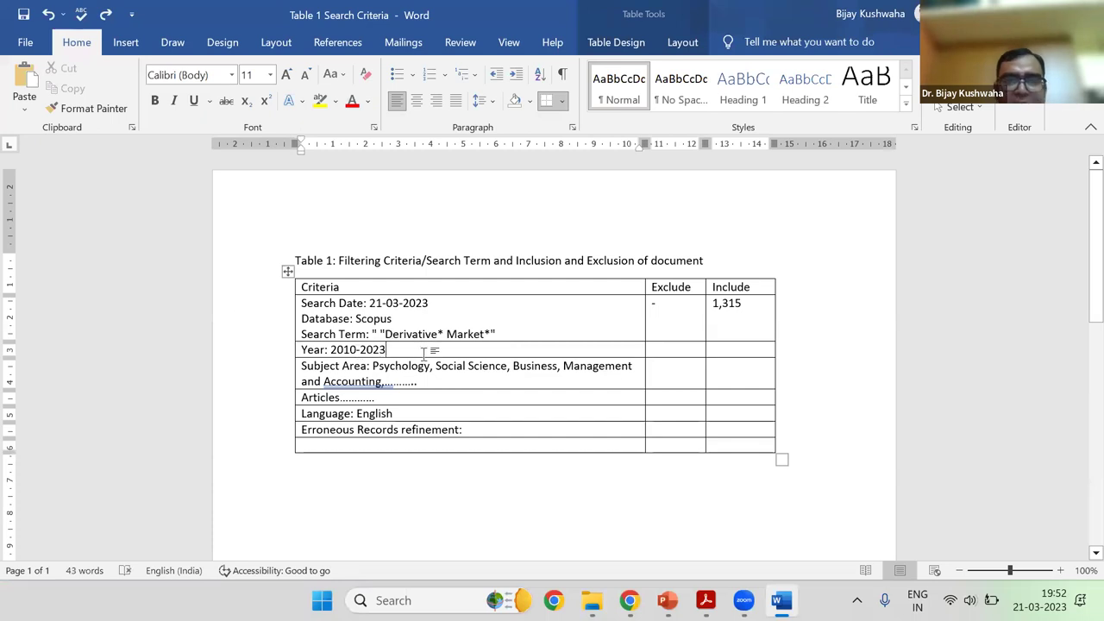
left_click(670, 353)
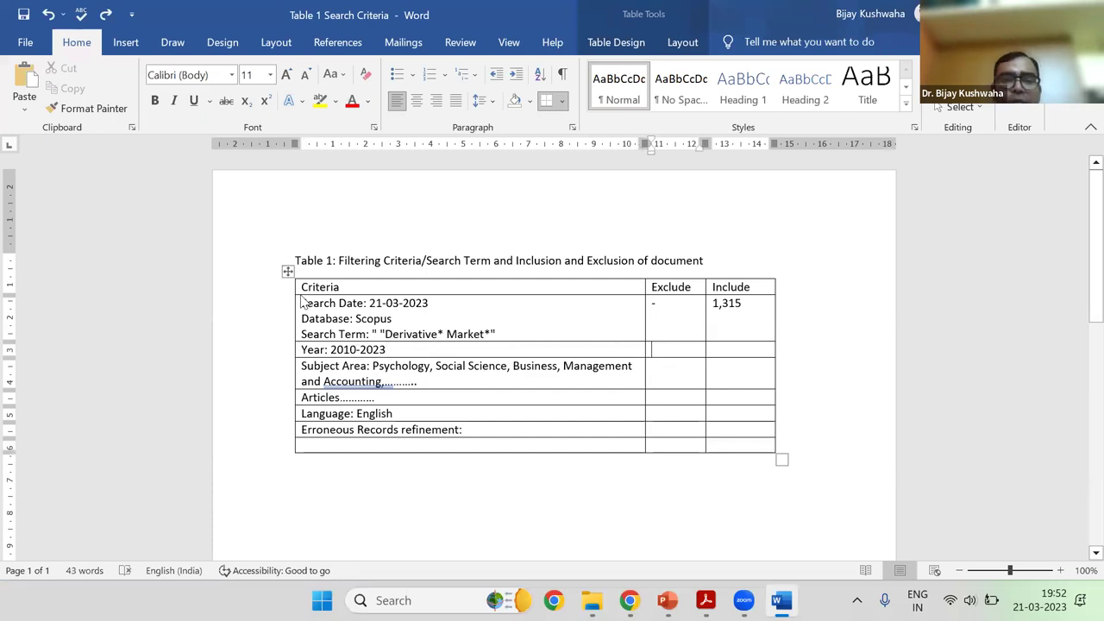
key("alt+Tab")
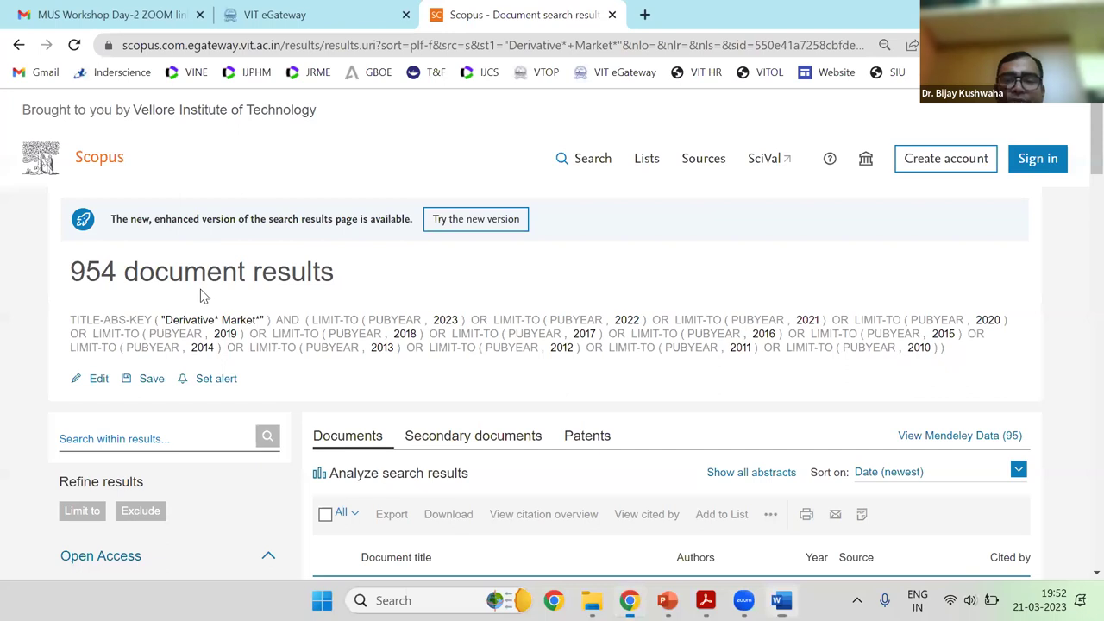
key("alt+Tab")
left_click(733, 353)
type("954")
Enter 361 as the Exclude count in the "Year: 2010-2023" row
left_click(687, 356)
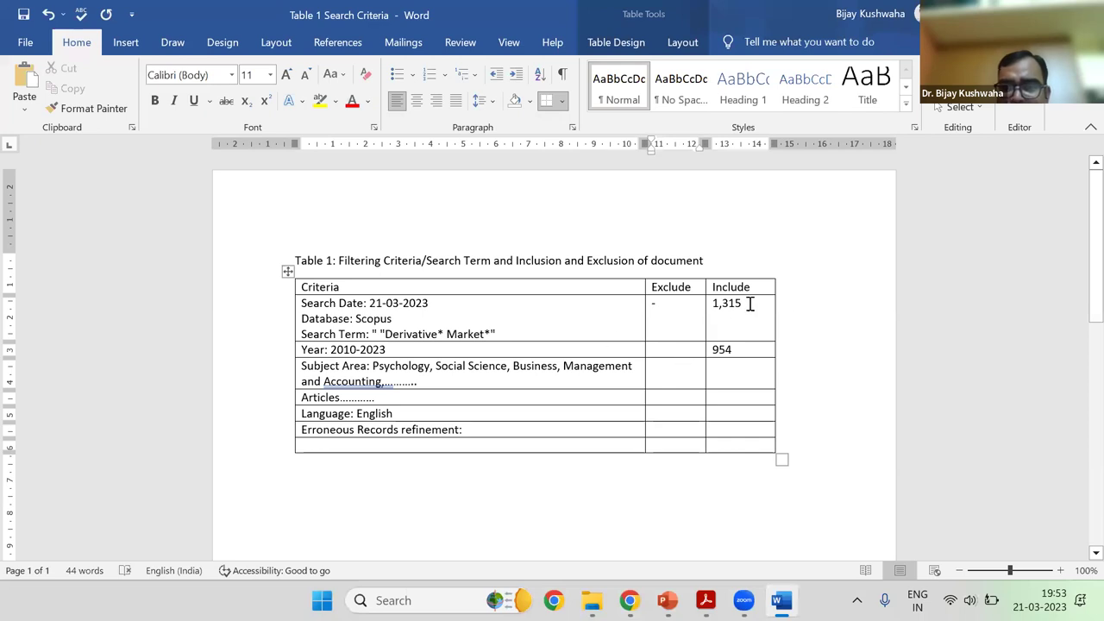
type("10")
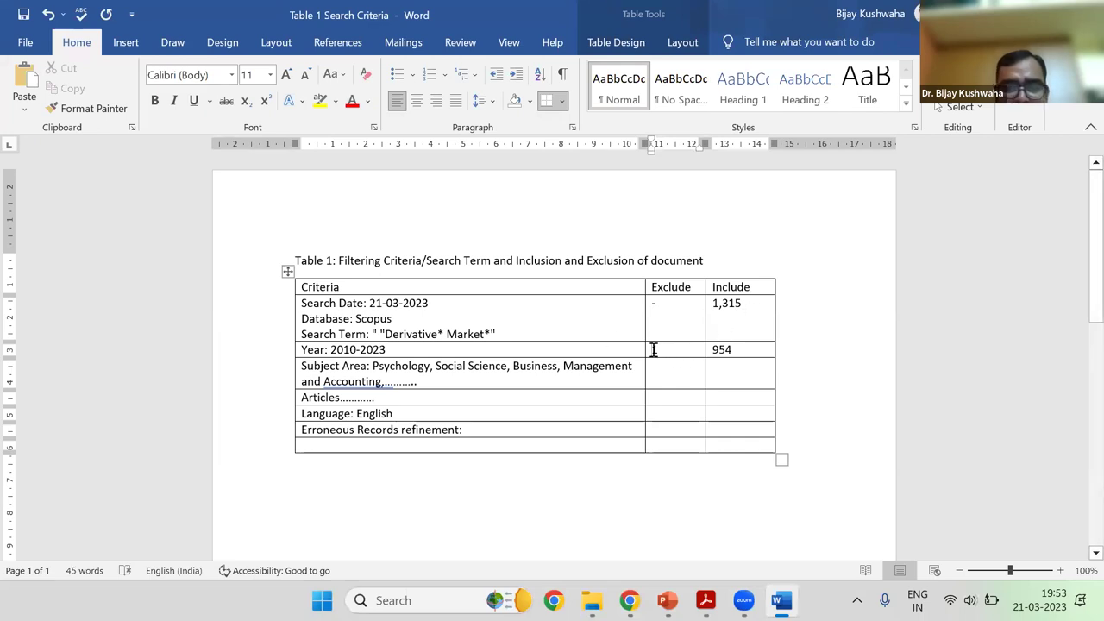
type("1")
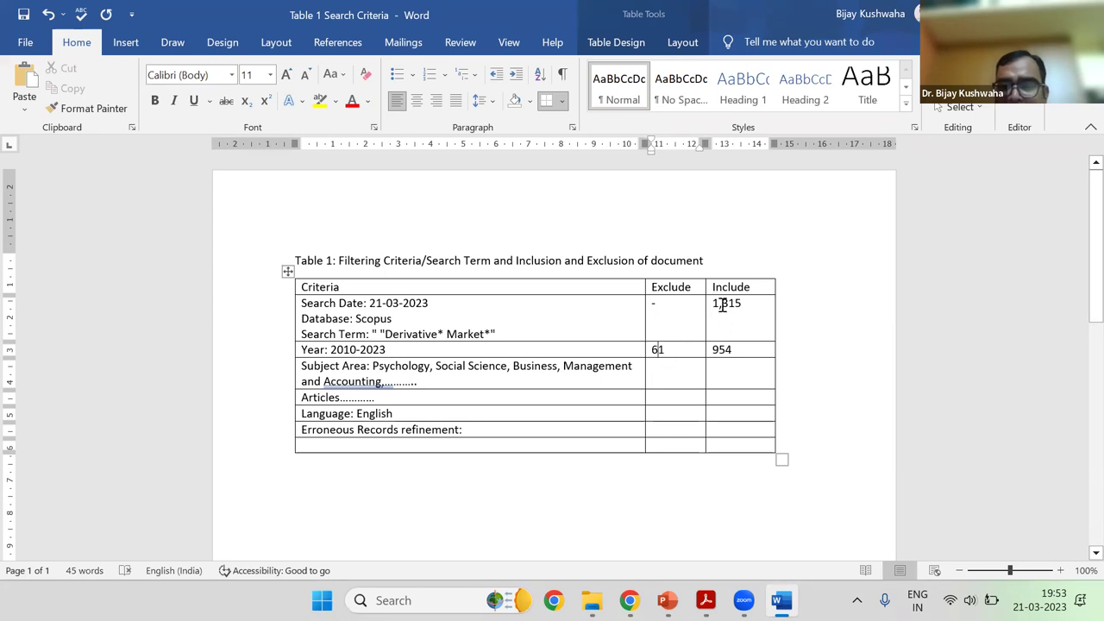
left_click(646, 353)
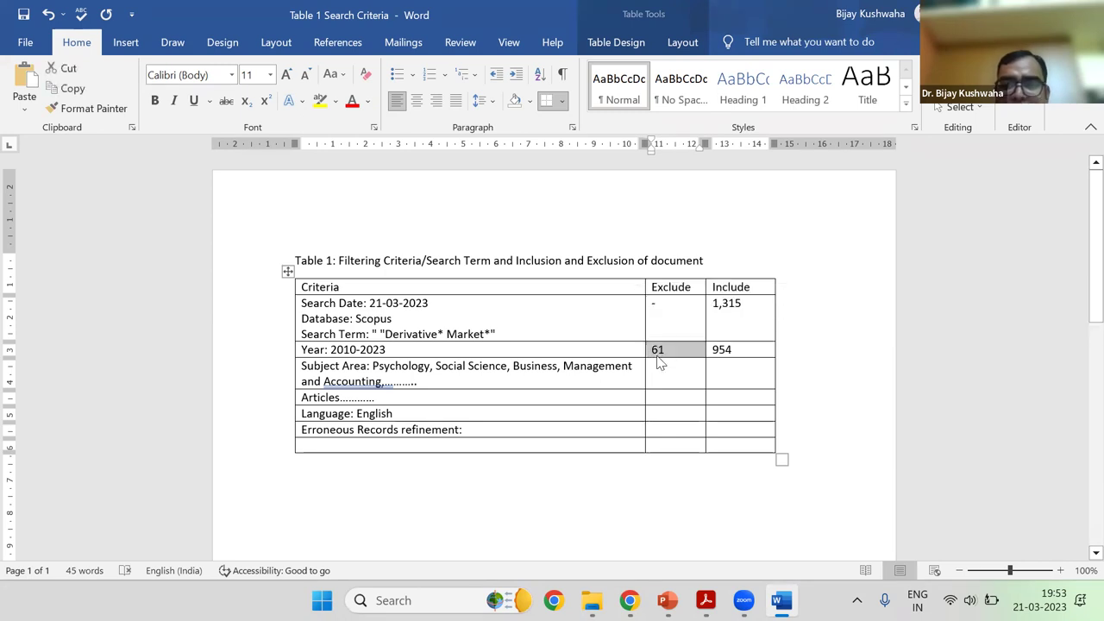
left_click(653, 350)
type("3")
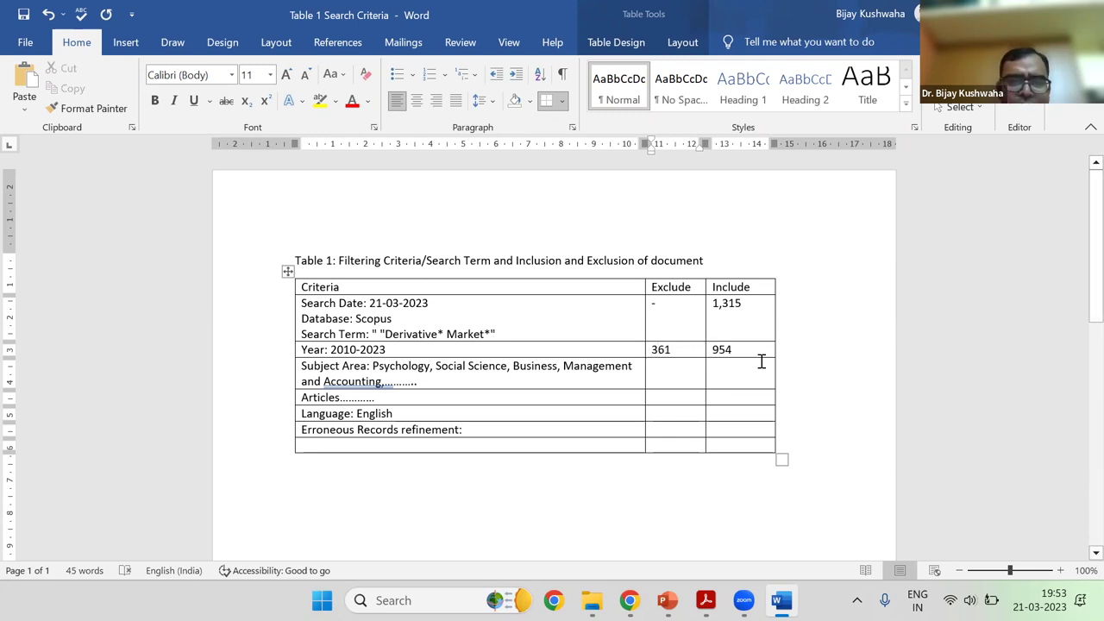
left_click(667, 373)
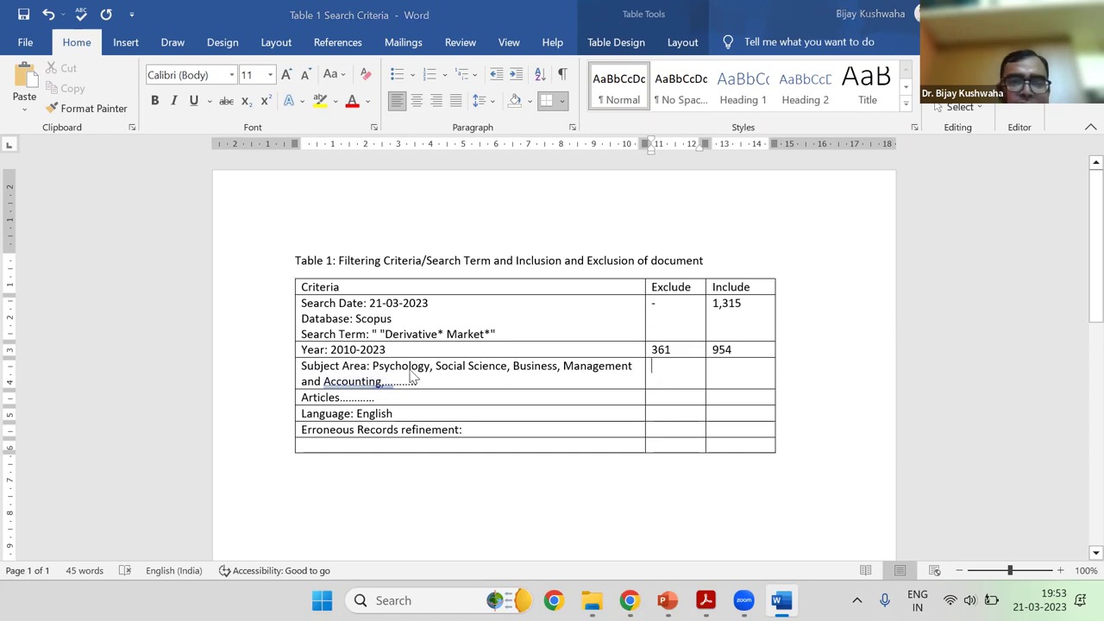
key("alt+Tab")
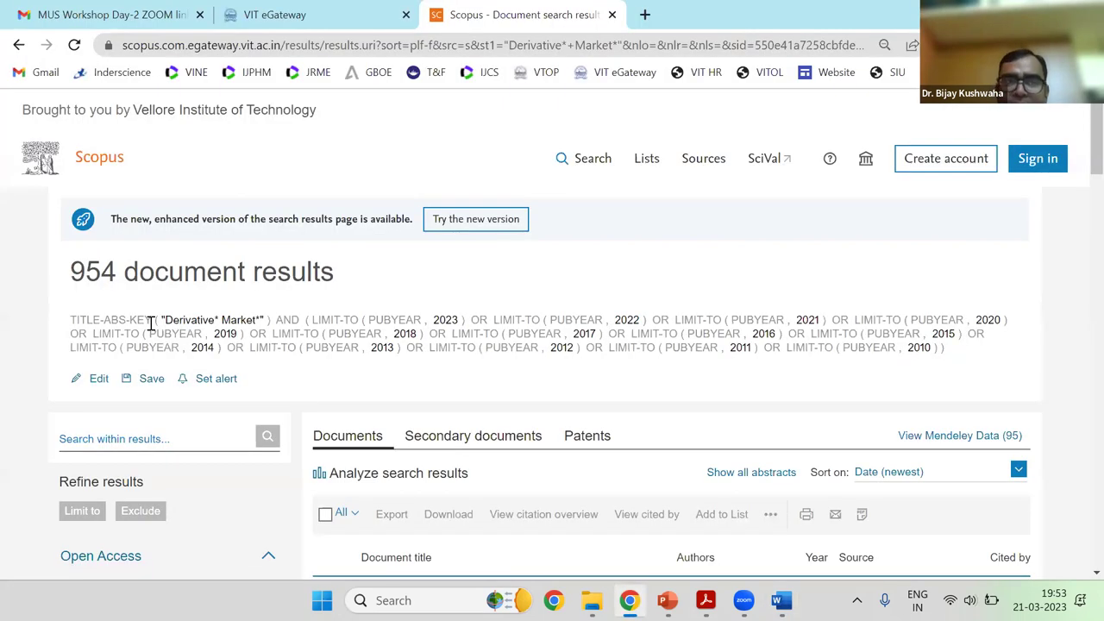
key("alt+Tab")
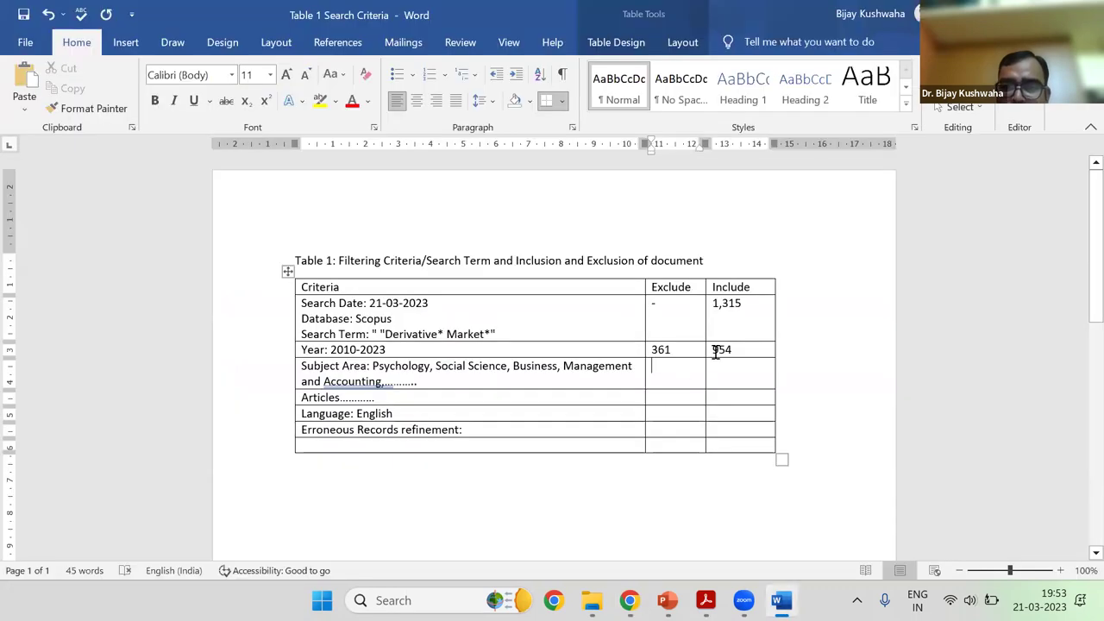
left_click_drag(316, 354, 386, 351)
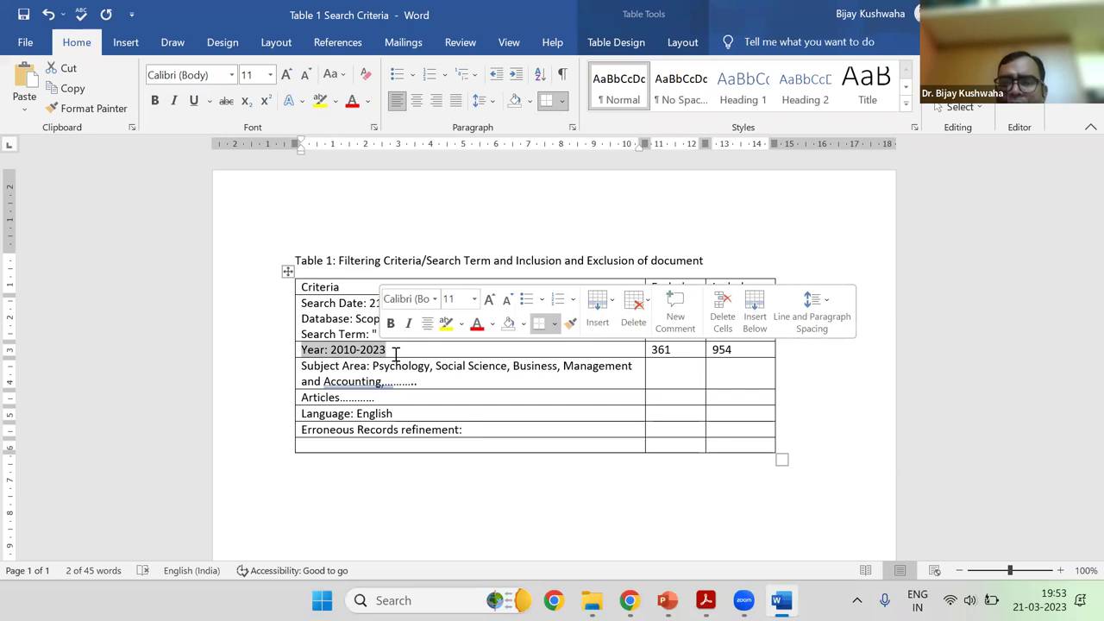
left_click(434, 475)
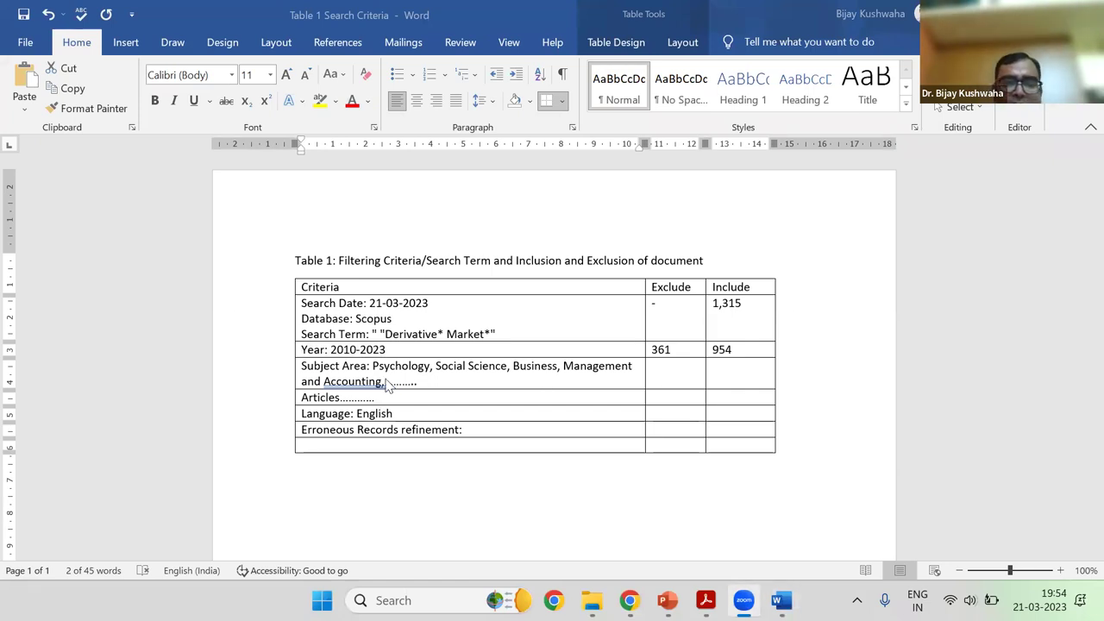
In the Scopus results in Chrome, collapse the author name filter and open the full list of subject areas
key("alt+Tab")
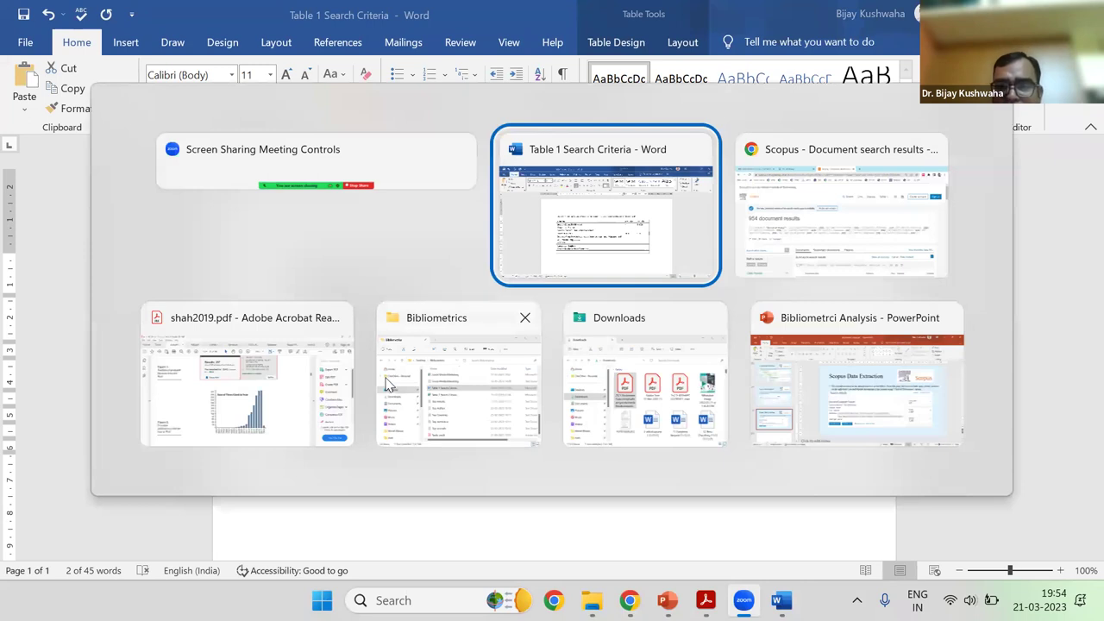
key("alt+Tab")
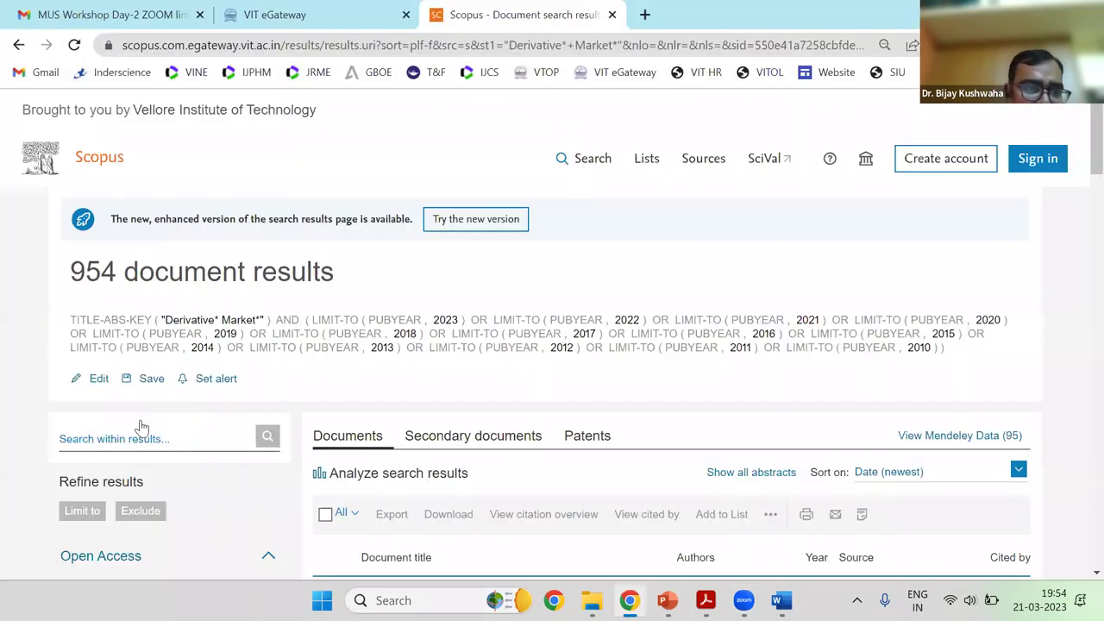
scroll(138, 414, "down", 4)
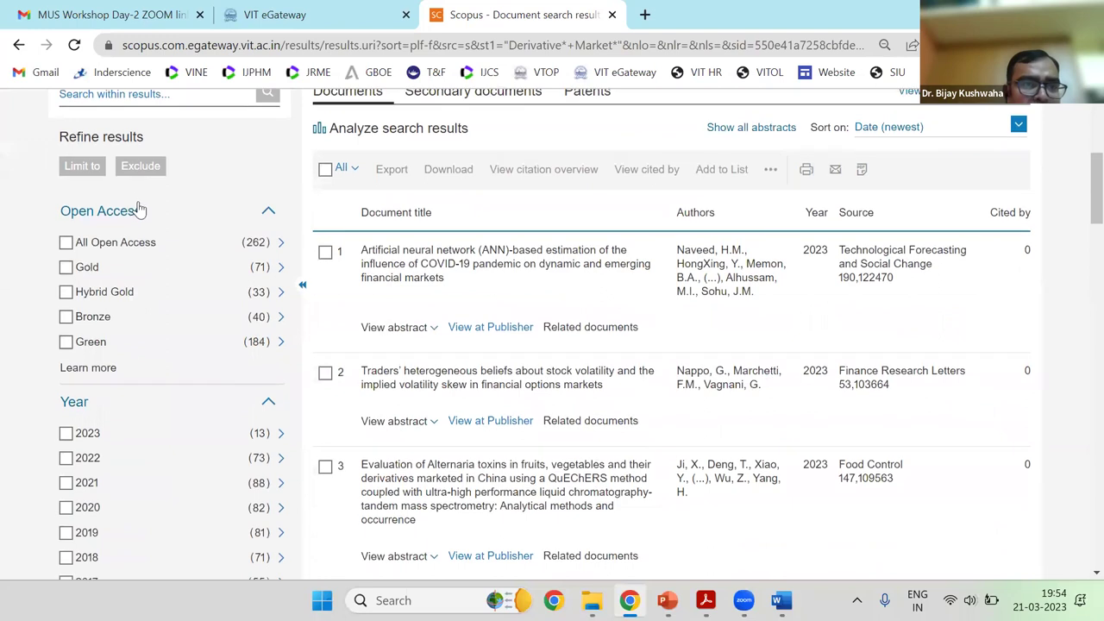
scroll(147, 250, "down", 6)
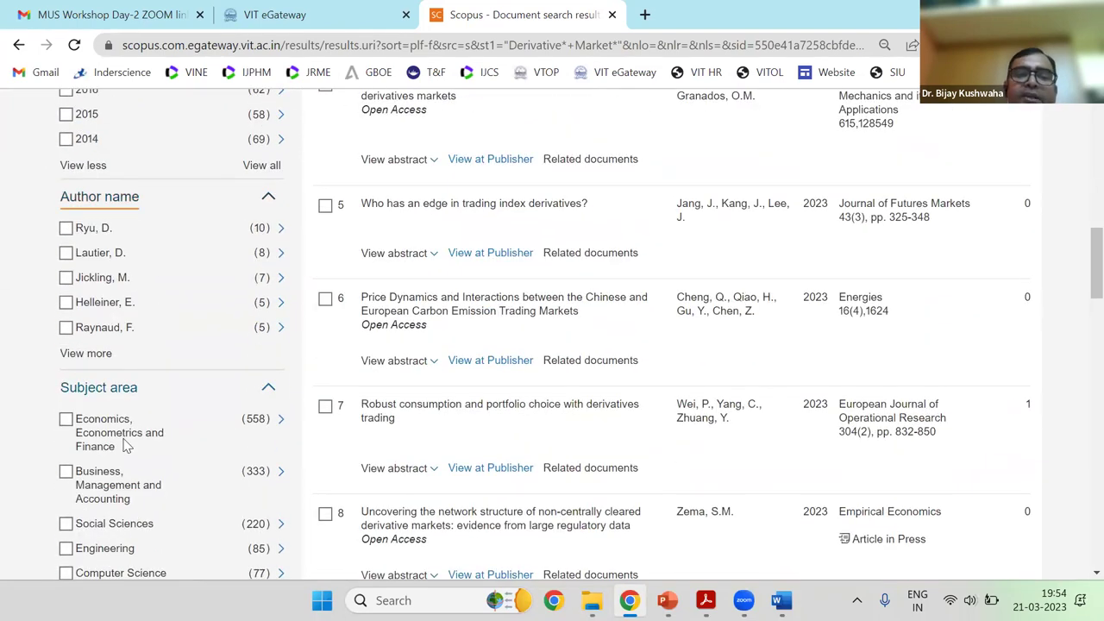
left_click(86, 353)
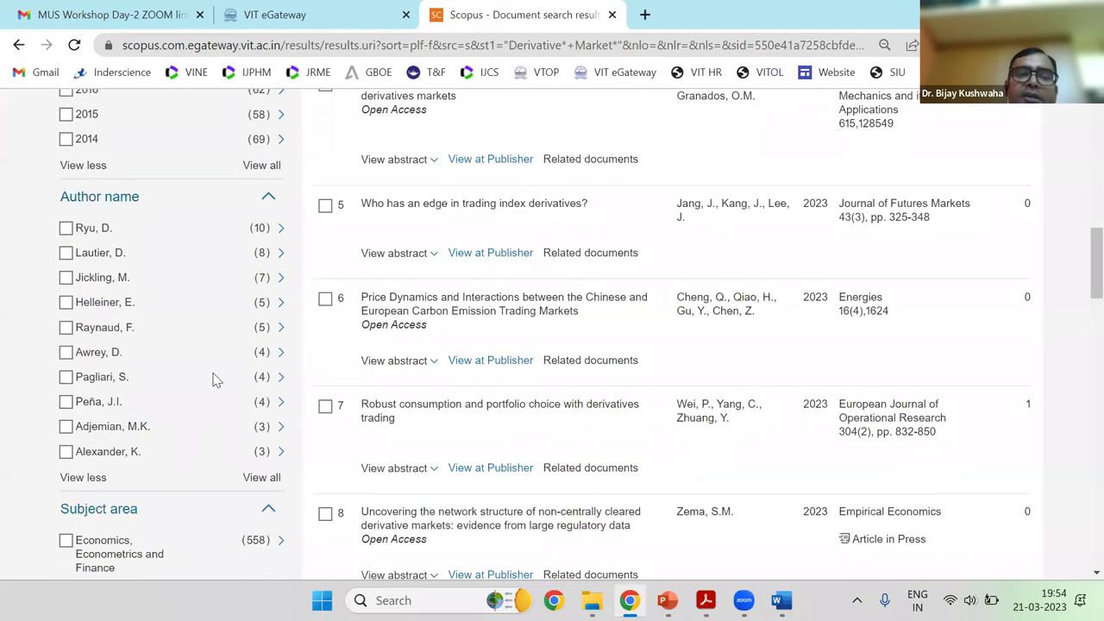
left_click(267, 201)
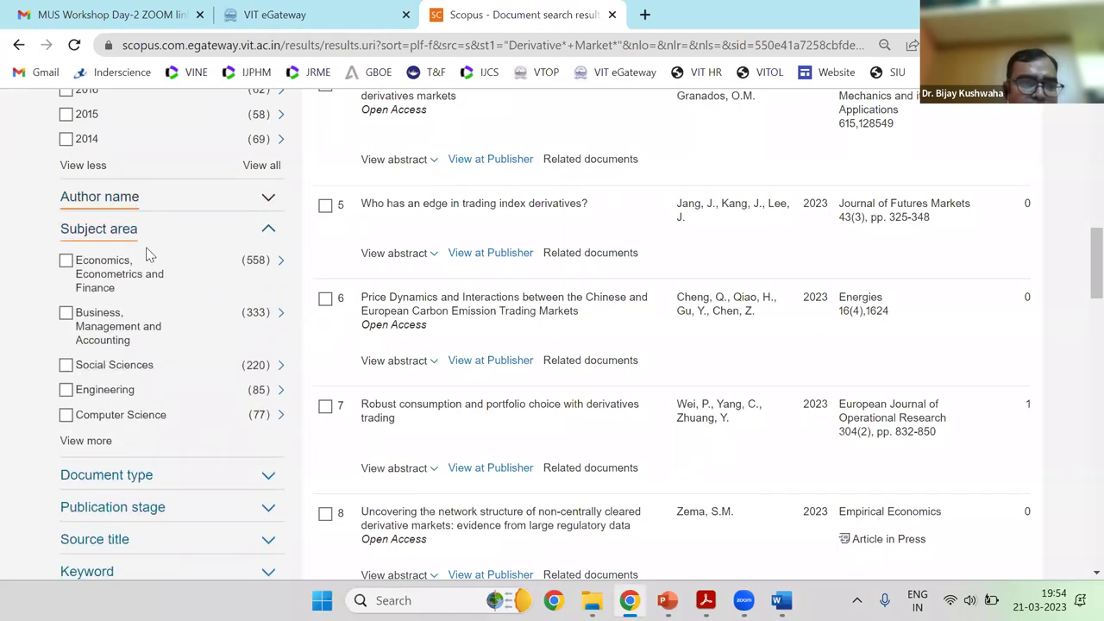
left_click(100, 444)
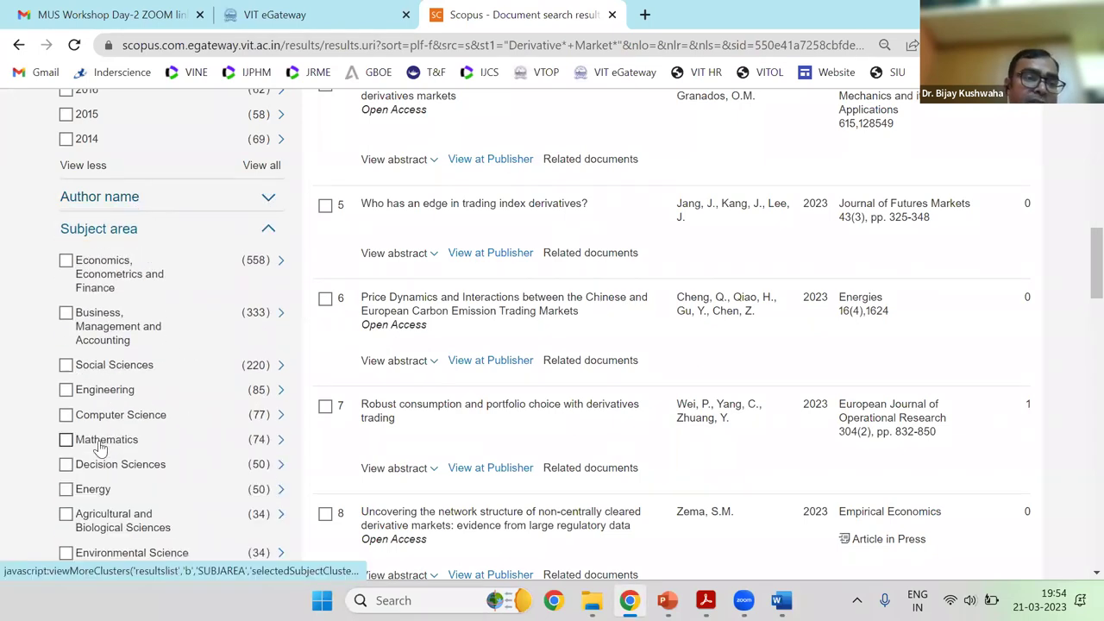
scroll(264, 320, "down", 3)
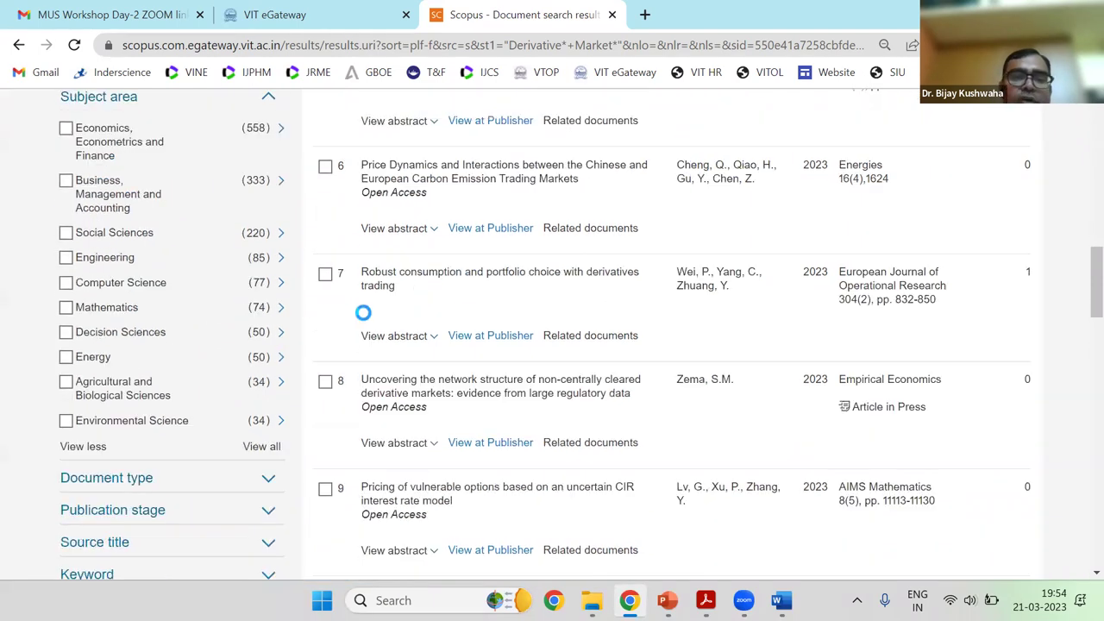
key("Tab")
key("Return")
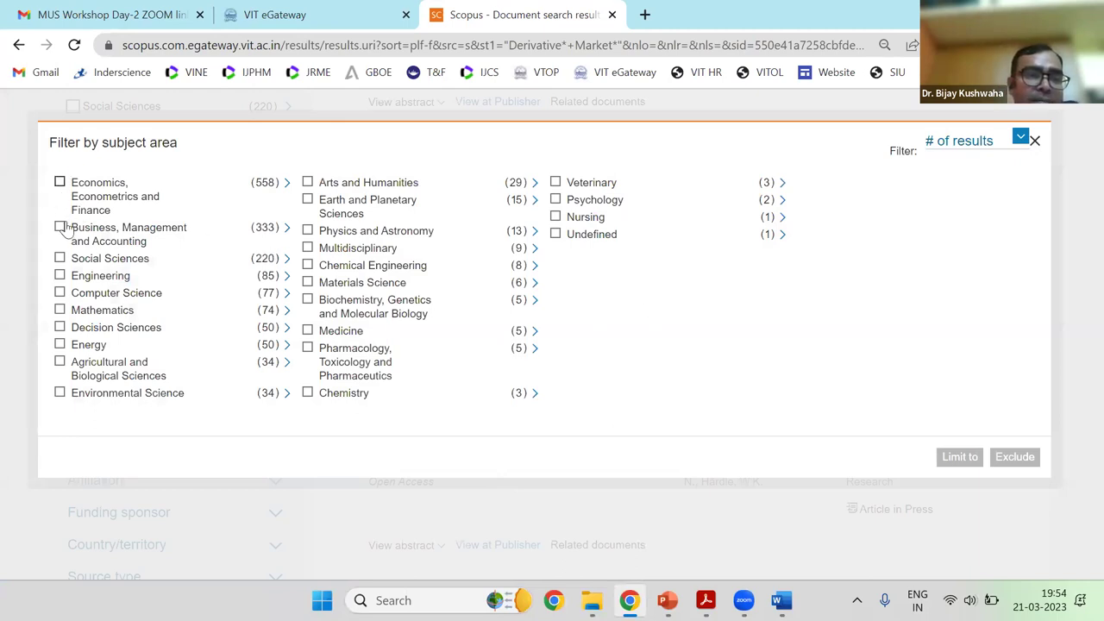
Limit the results to Economics, Econometrics and Finance; Business, Management and Accounting; Social Sciences; and Arts and Humanities
left_click(60, 182)
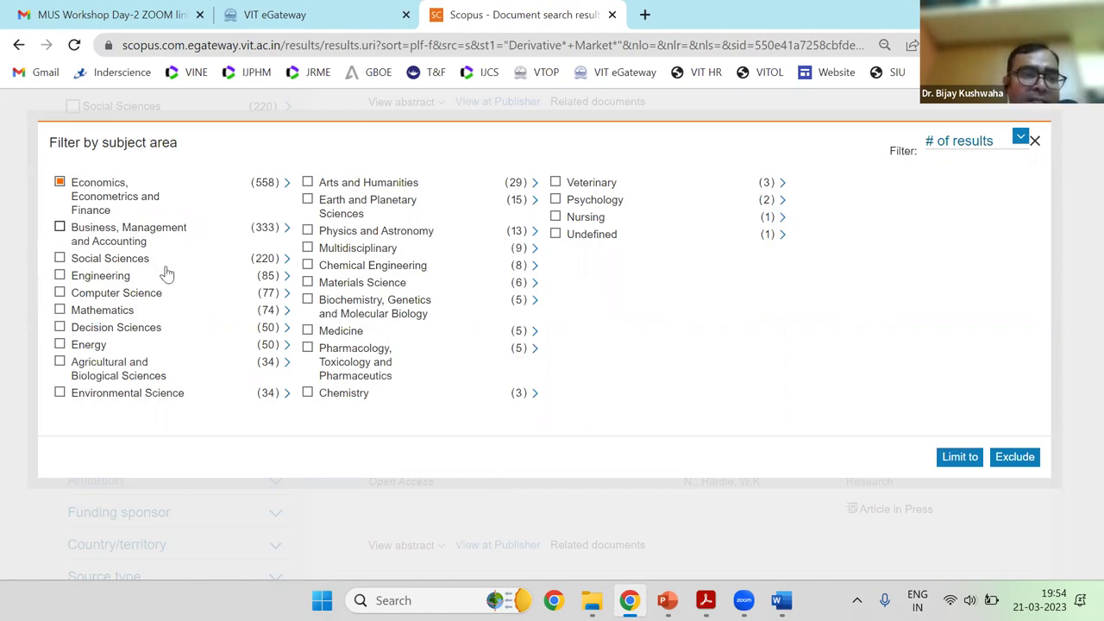
left_click(59, 227)
left_click(261, 259)
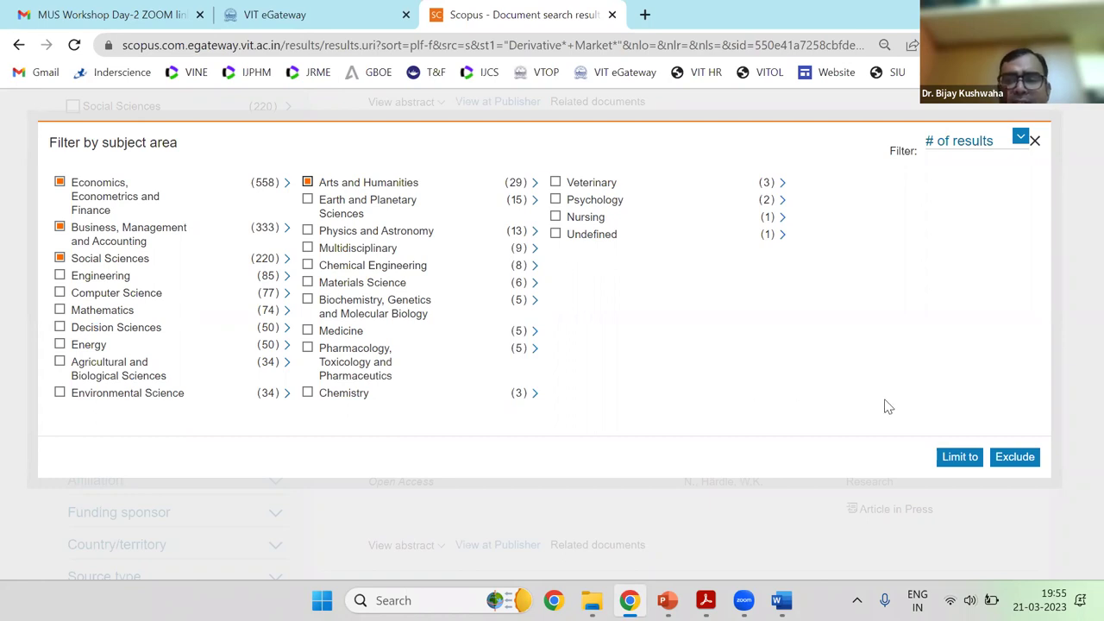
left_click(969, 465)
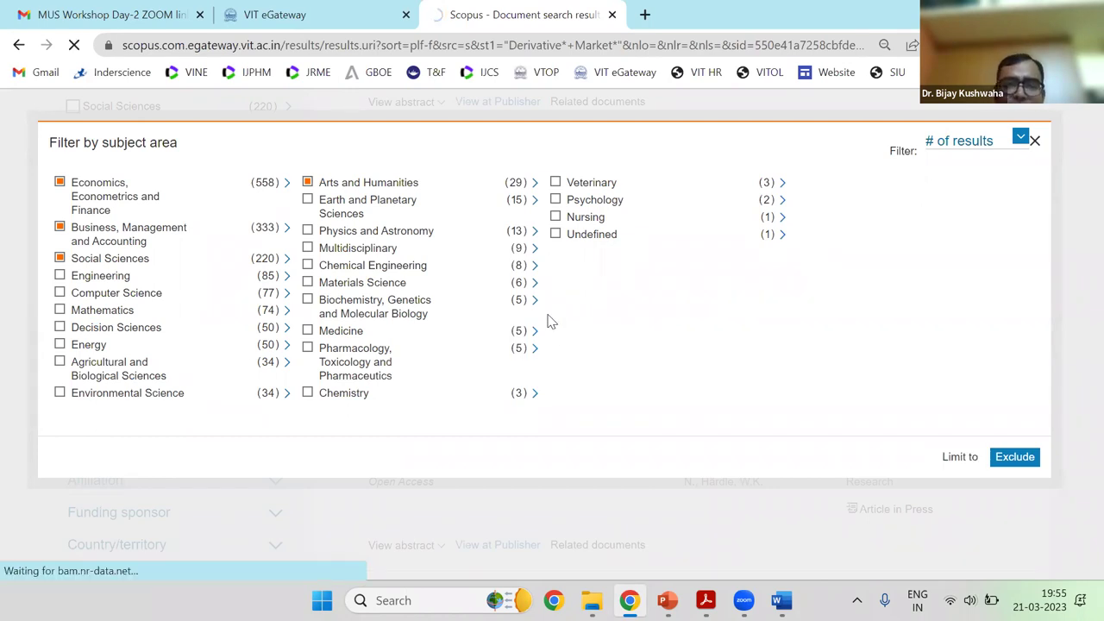
Compare the subject areas of the filtered Scopus results with those listed in the Subject Area row of the Word table
key("alt+Tab")
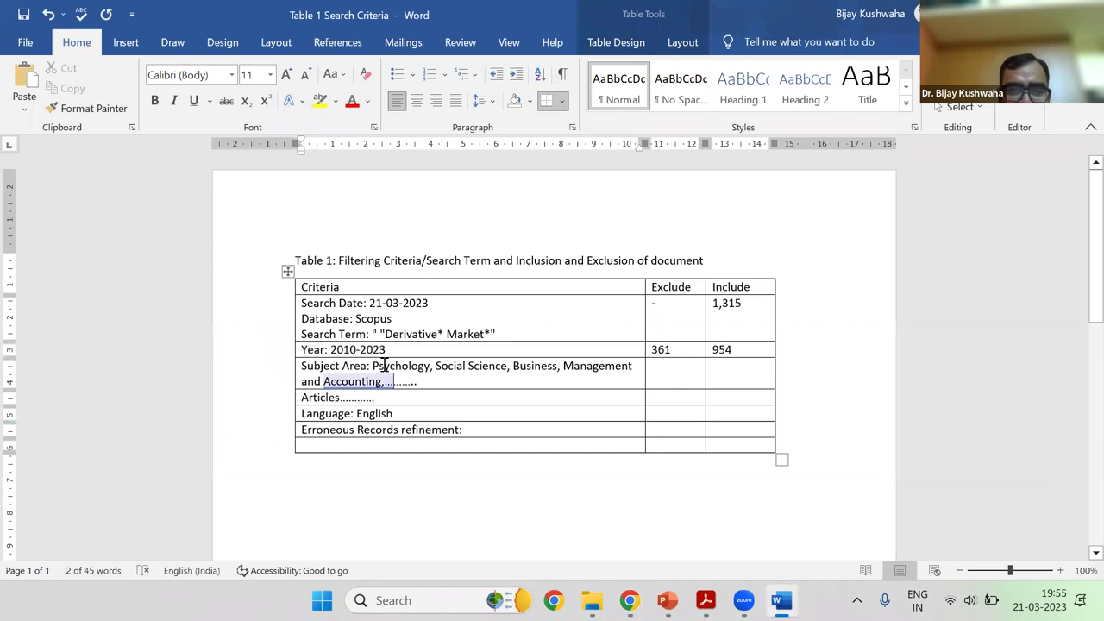
left_click(385, 365)
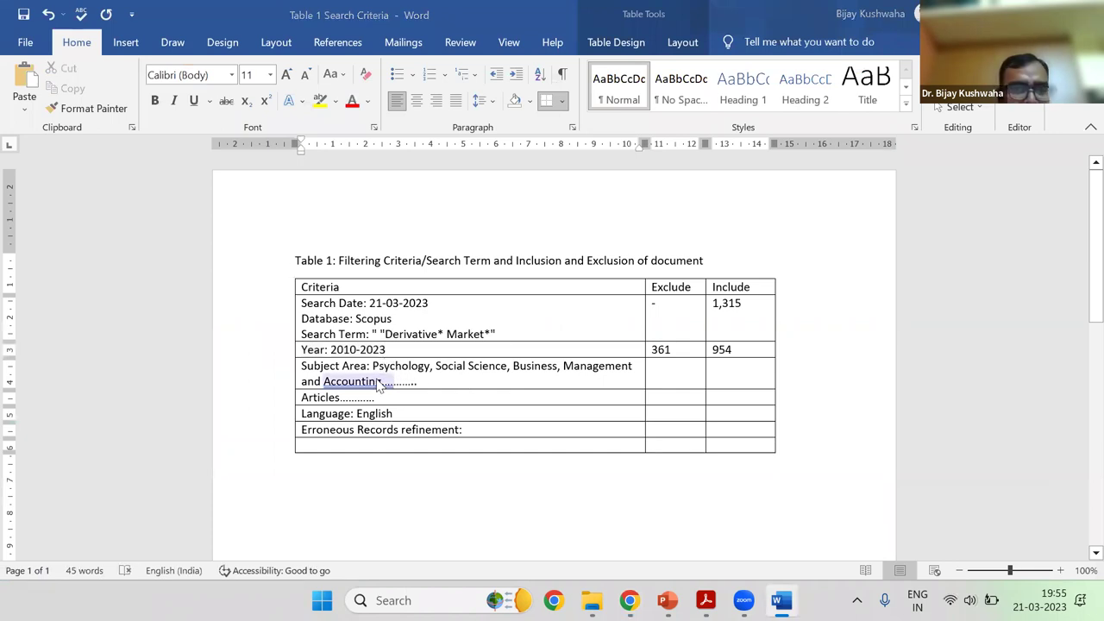
key("alt+Tab")
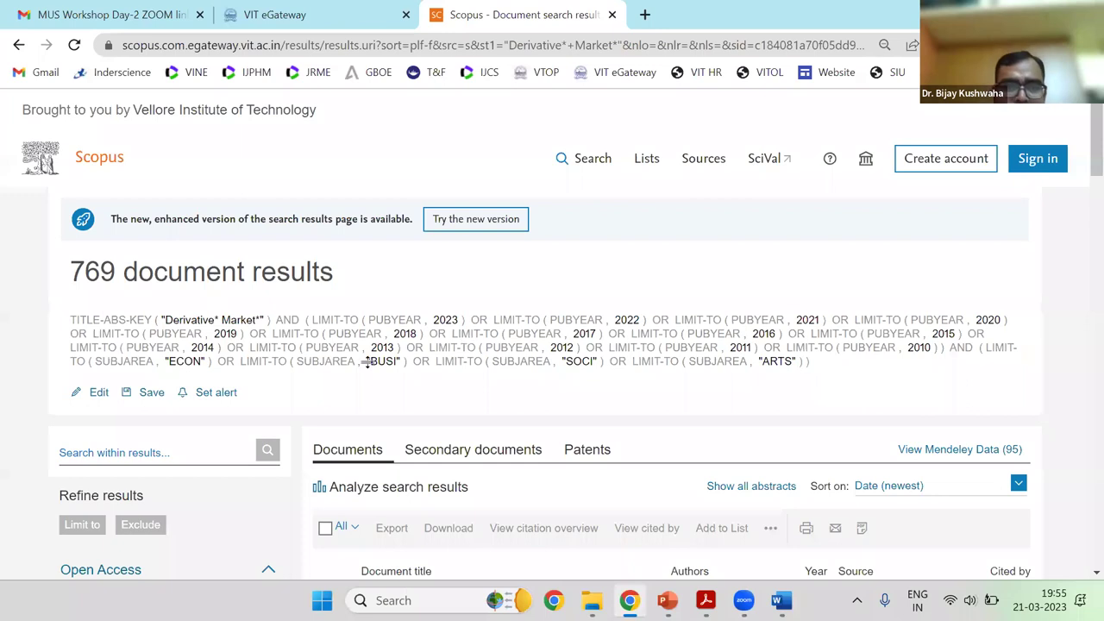
key("alt+Tab")
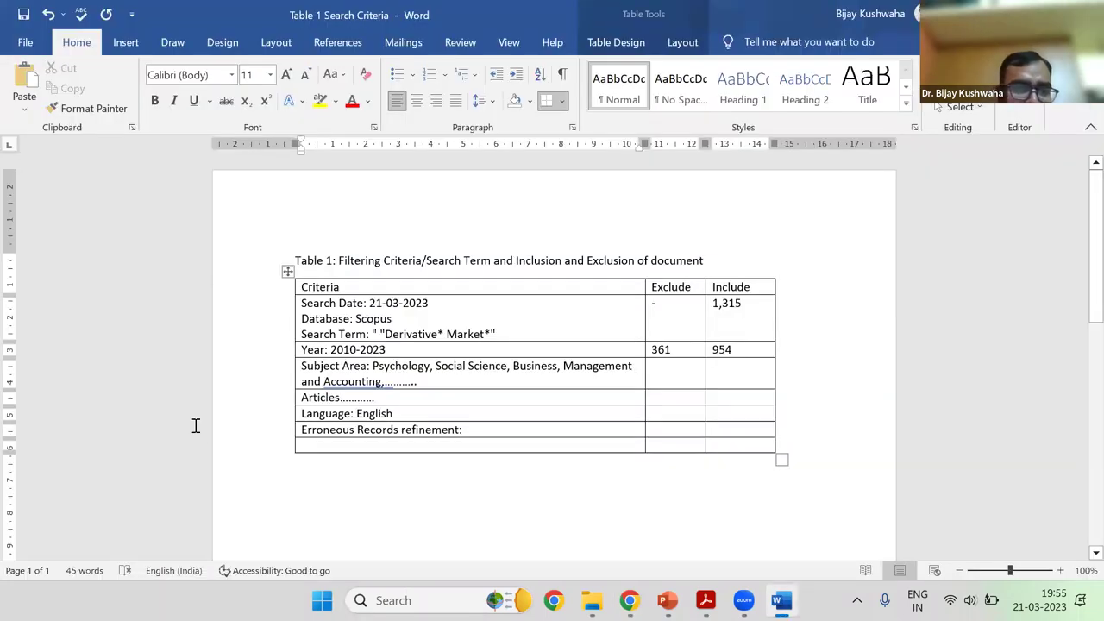
key("alt+Tab")
scroll(97, 316, "down", 1)
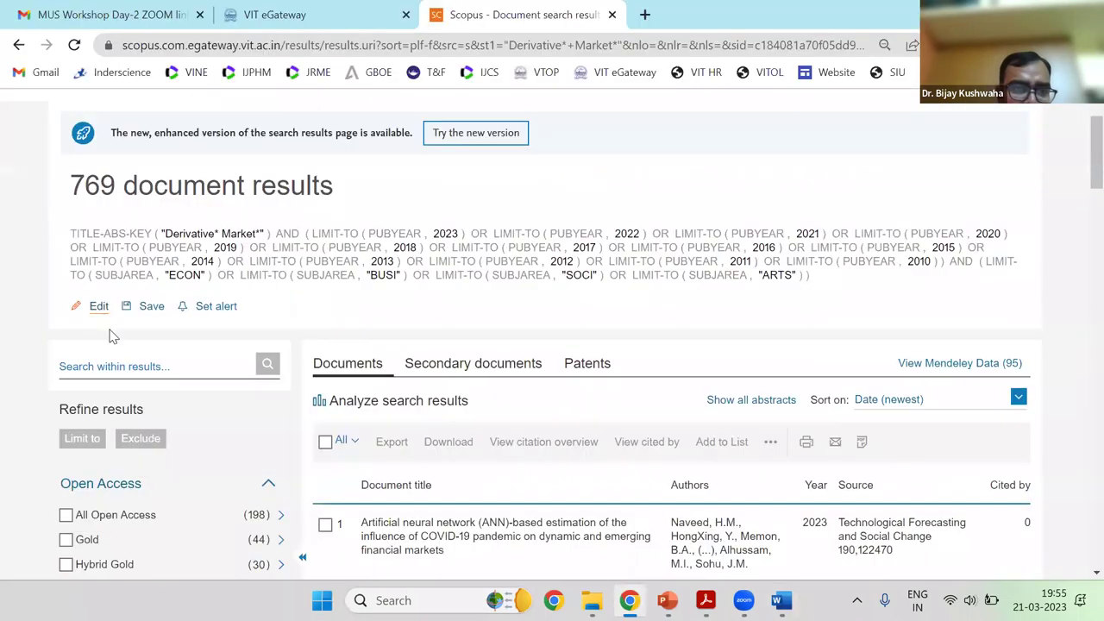
scroll(109, 336, "down", 4)
scroll(112, 352, "down", 4)
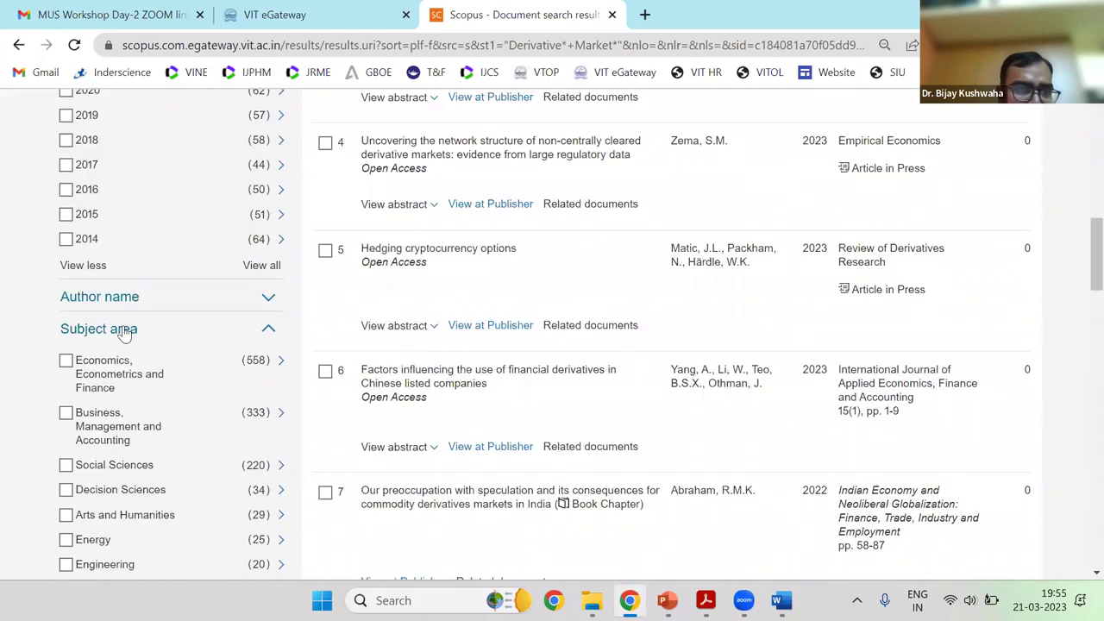
scroll(125, 327, "down", 3)
scroll(129, 215, "up", 1)
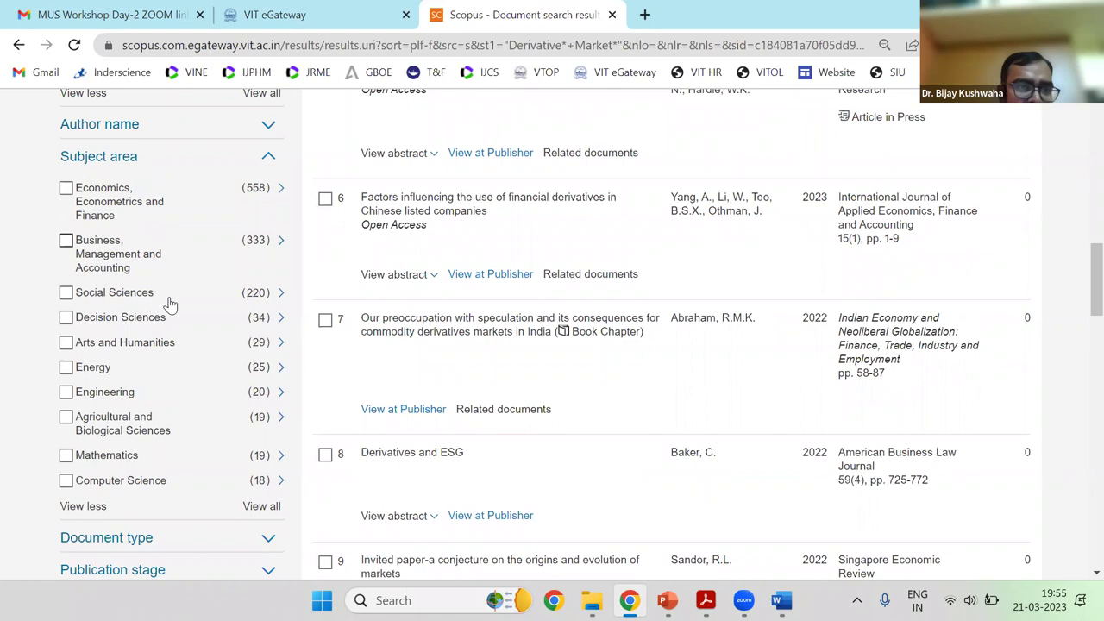
In the Word table's Subject Area row, shorten "Psychology" to "P" and replace the trailing dots after Accounting with "Arts and Humanities, ...."
key("alt+Tab")
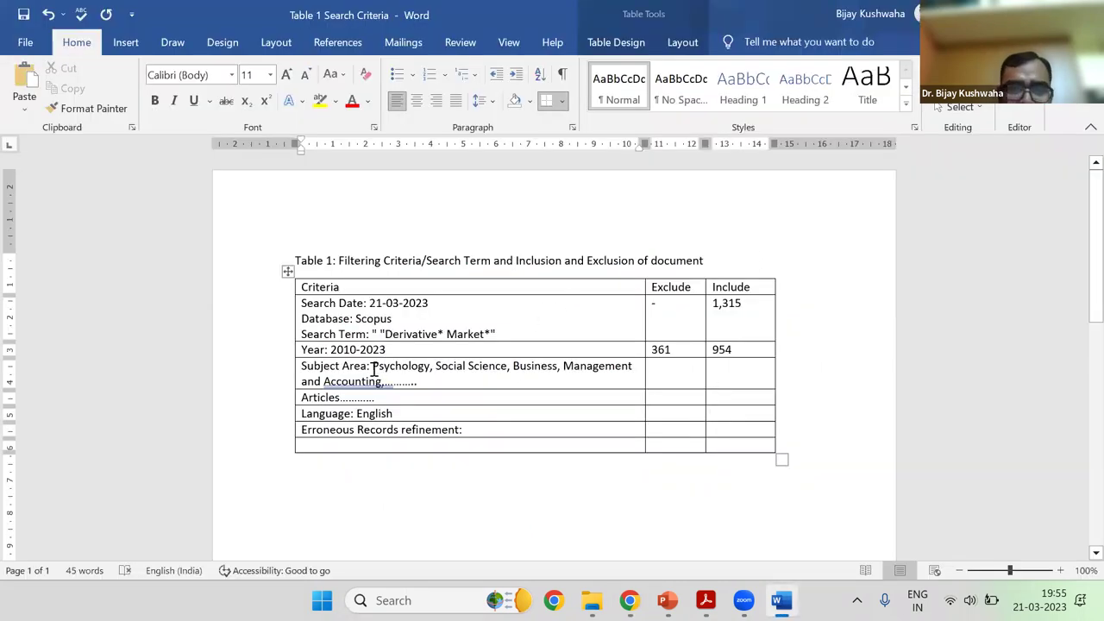
mouse_move(376, 366)
left_mouse_down()
mouse_move(426, 366)
mouse_move(362, 381)
left_mouse_up()
key("Delete")
type("art")
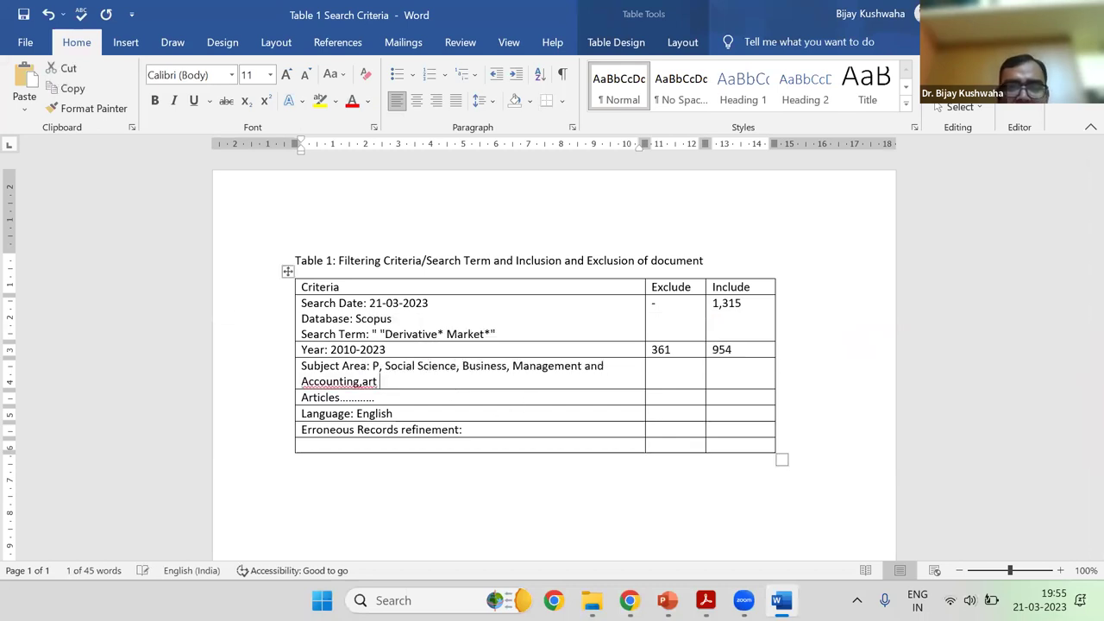
key("BackSpace")
key("BackSpace")
key("BackSpace")
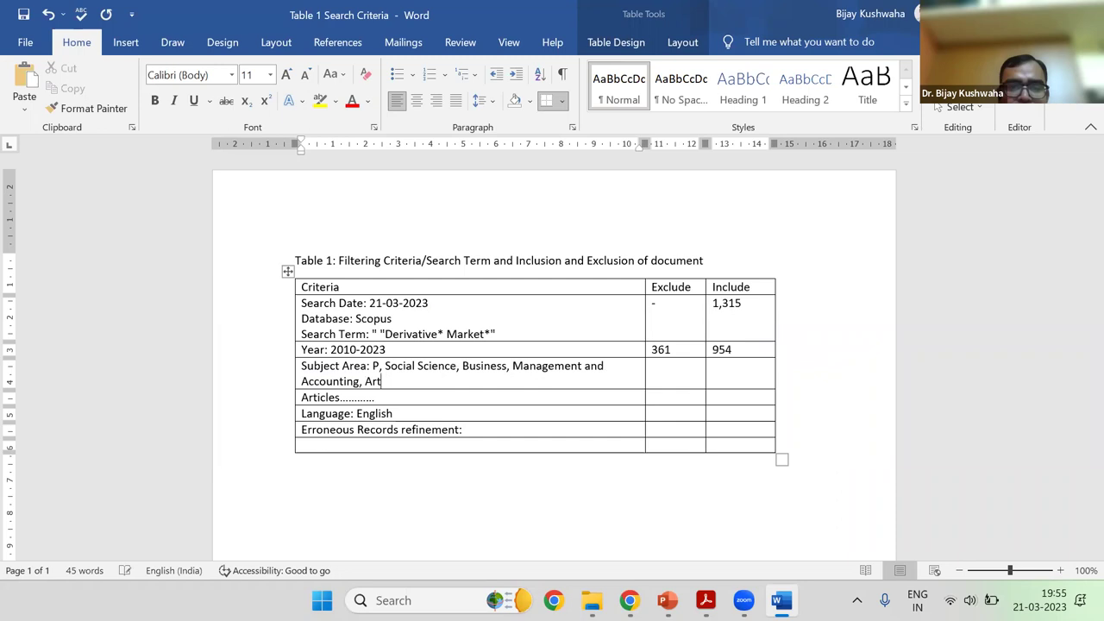
type("Arts and HUm")
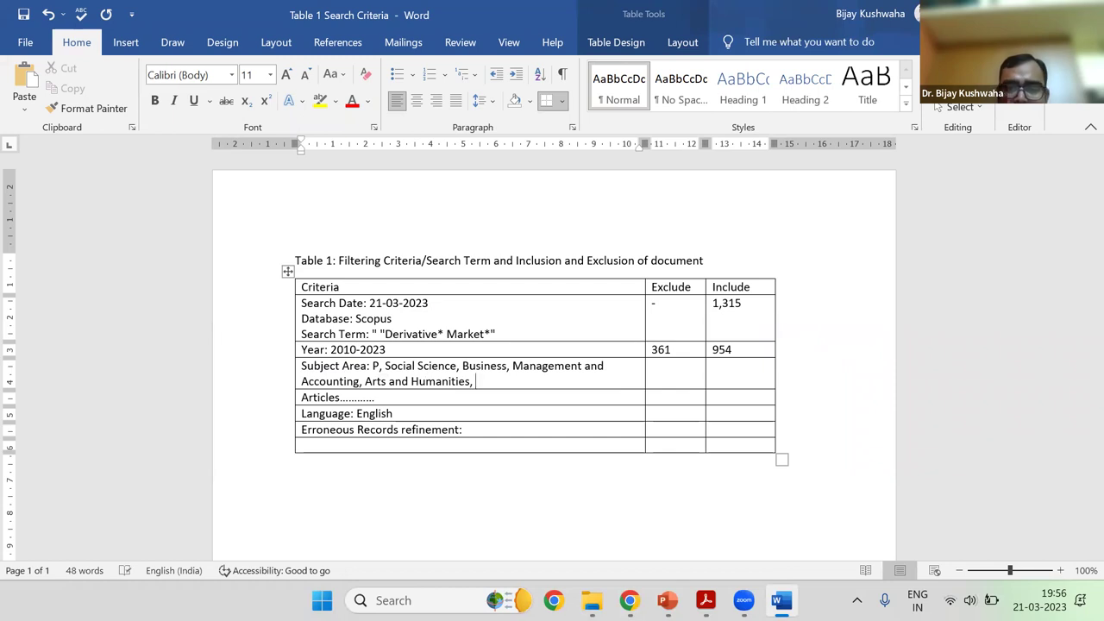
type("anities, ....")
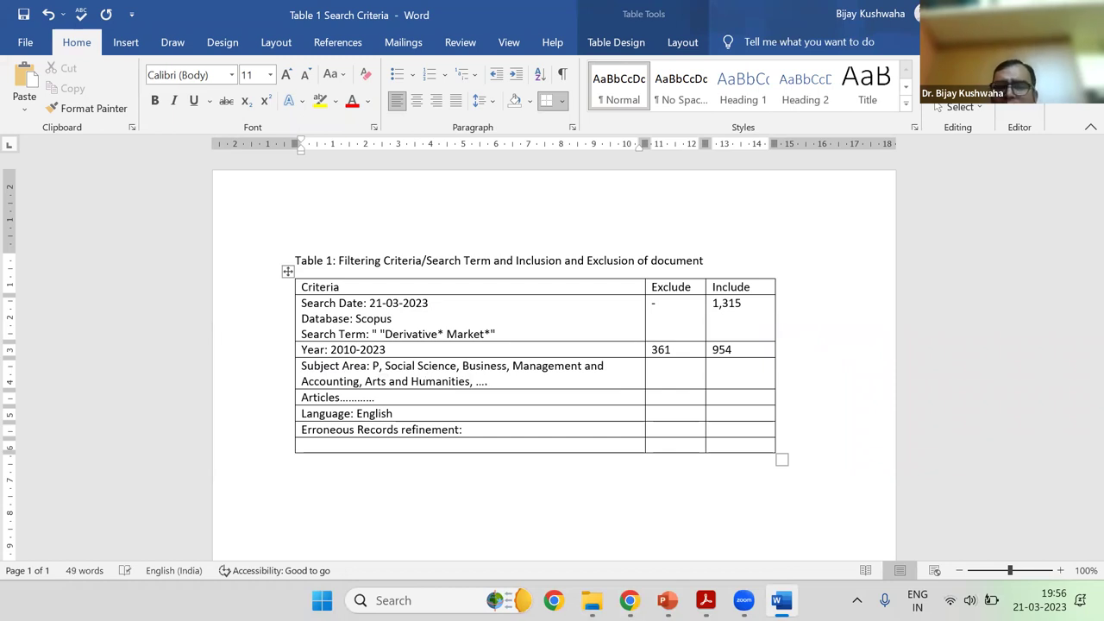
Check the filtered document count in Scopus and enter 769 as the Include count in the Word table's Subject Area row
left_click(672, 371)
key("alt+Tab")
scroll(104, 290, "up", 10)
key("alt+Tab")
left_click(727, 362)
type("769")
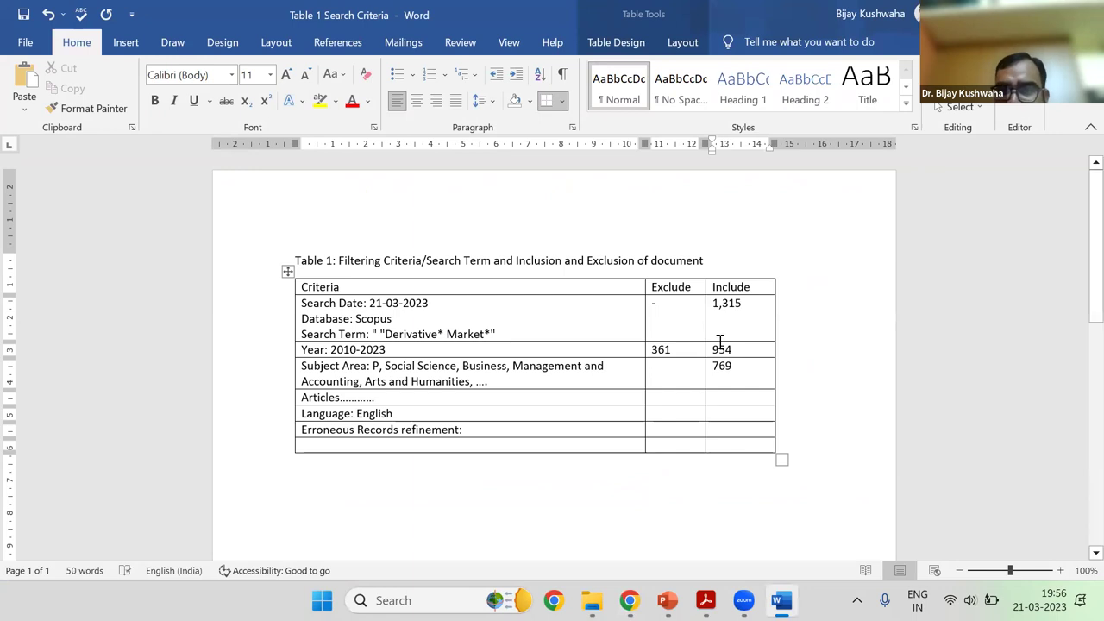
Enter 185 as the Exclude count in the Subject Area row
left_click(683, 368)
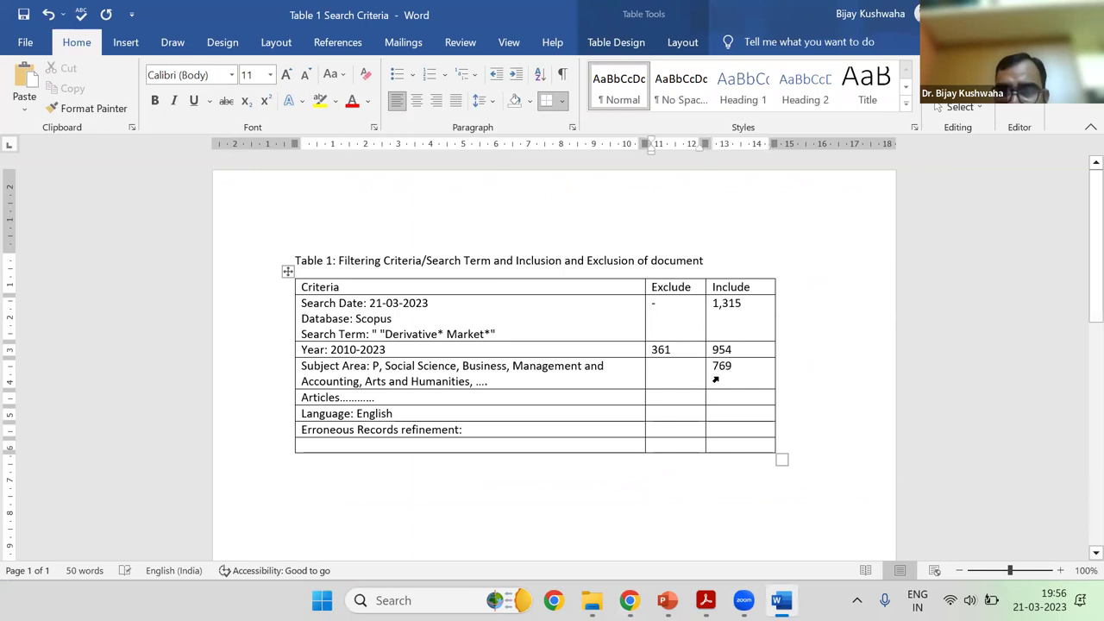
type("5")
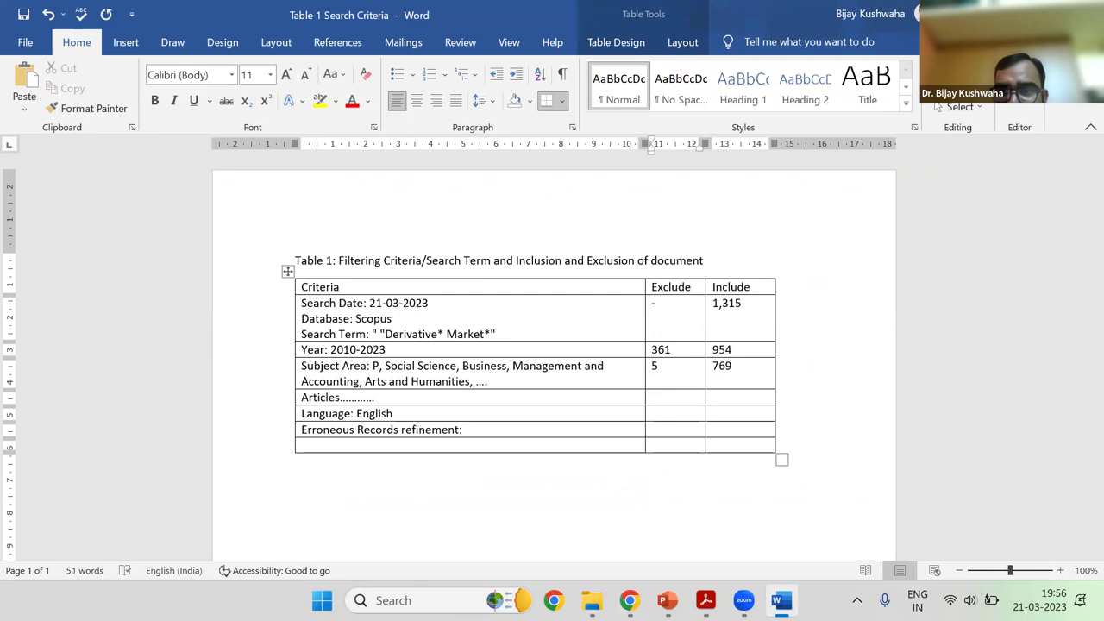
left_click(652, 365)
type("1")
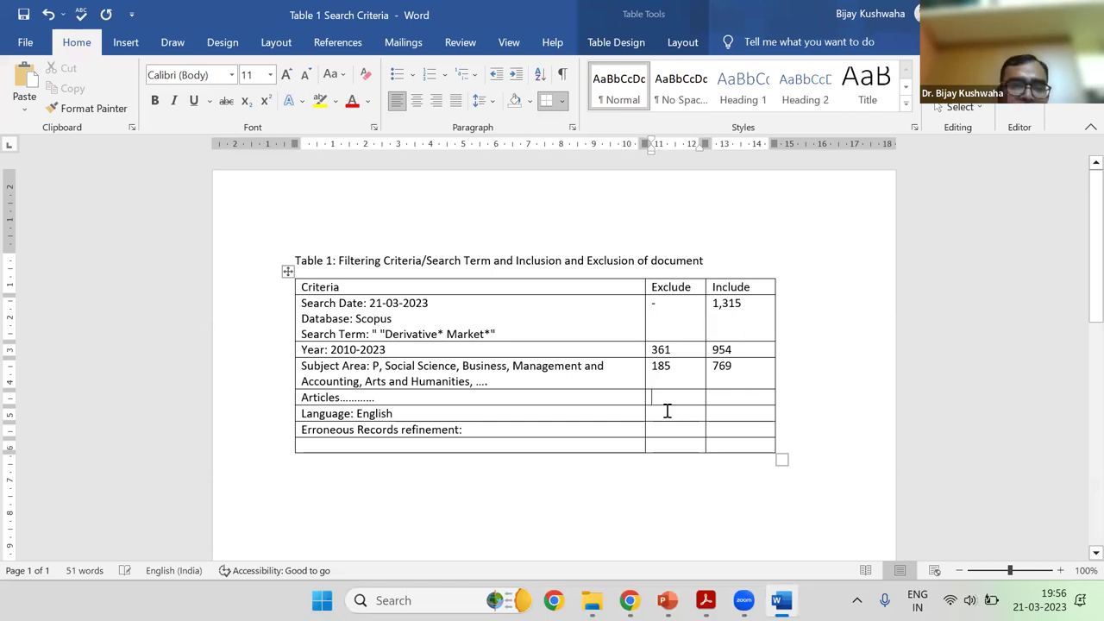
Return to the Scopus results in Chrome and collapse the subject area filter
key("alt+Tab")
scroll(138, 259, "down", 10)
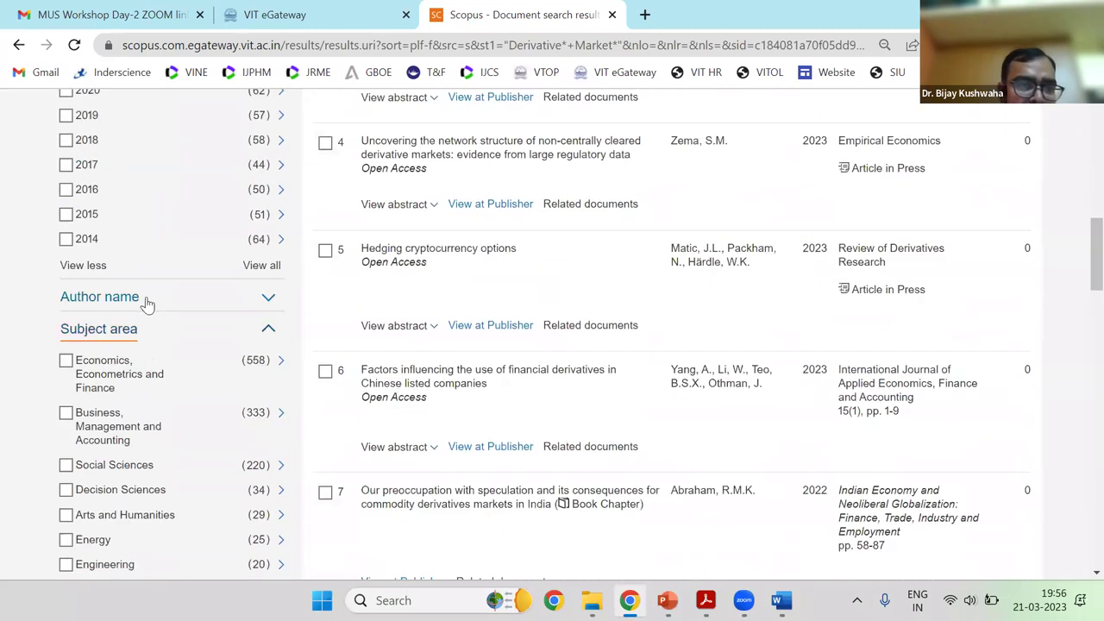
scroll(156, 328, "down", 3)
left_click(267, 156)
scroll(241, 181, "up", 3)
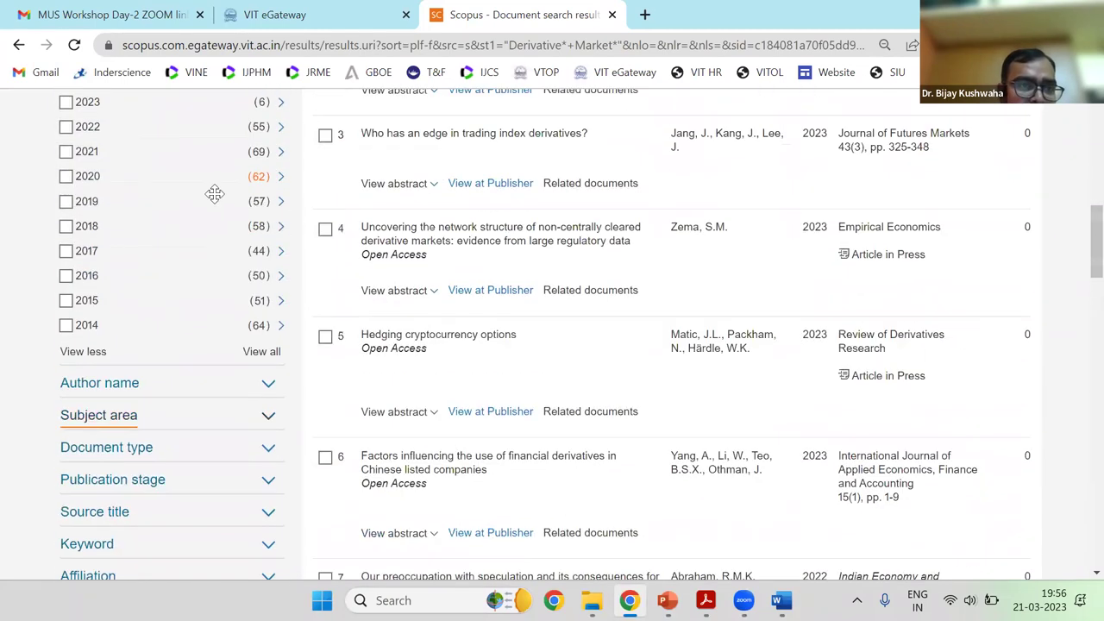
Collapse the Year and Open Access filters in the Scopus results
scroll(272, 231, "up", 1)
scroll(276, 224, "up", 1)
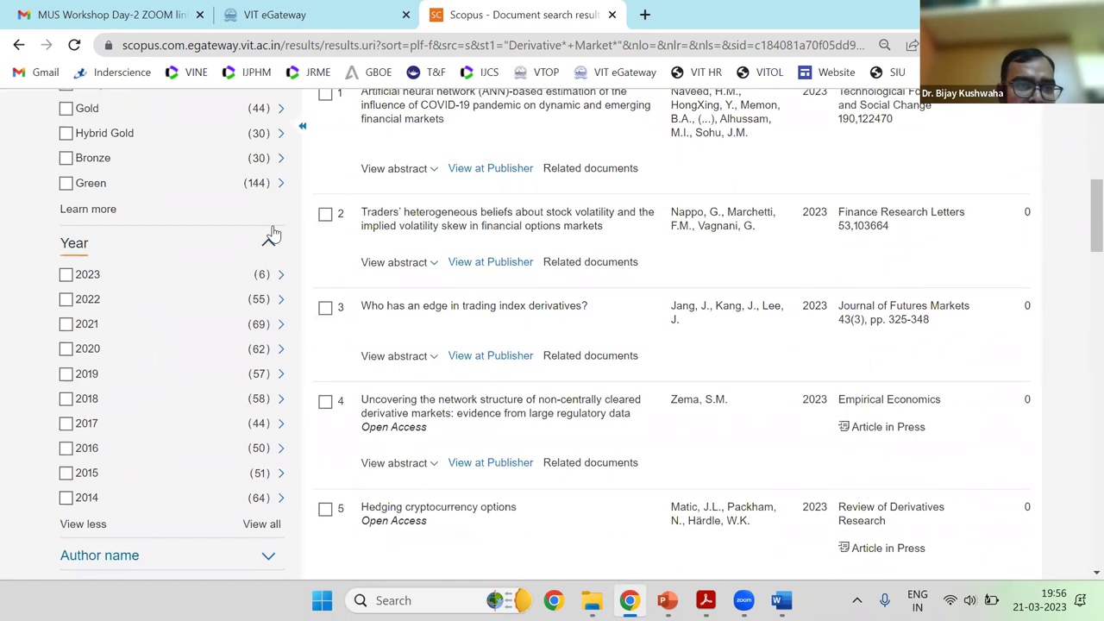
left_click(267, 238)
scroll(193, 277, "up", 2)
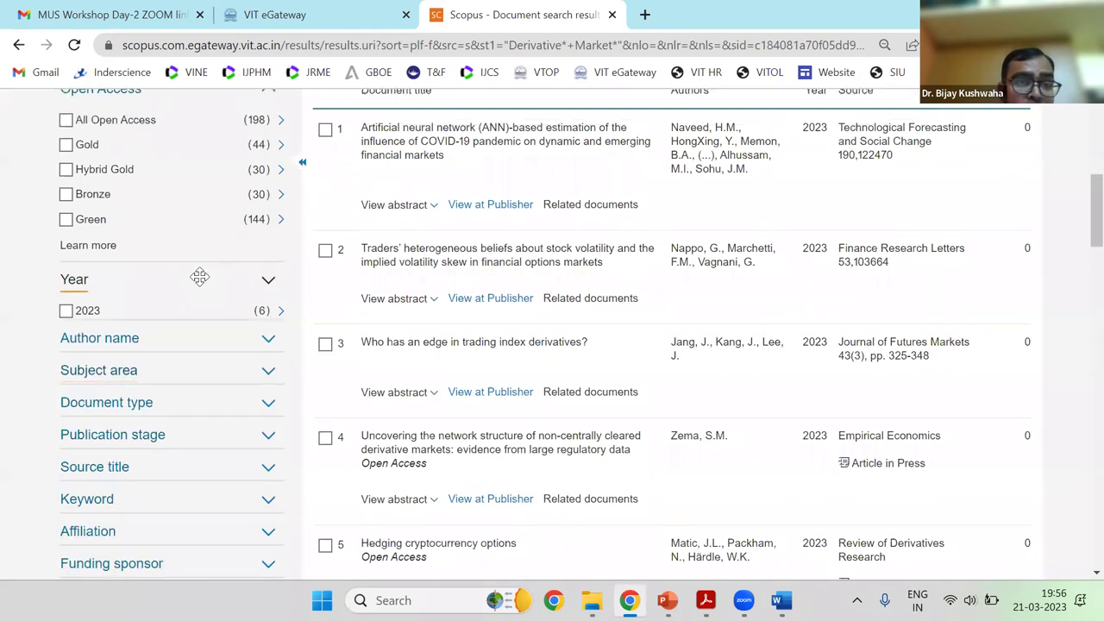
scroll(144, 313, "down", 1)
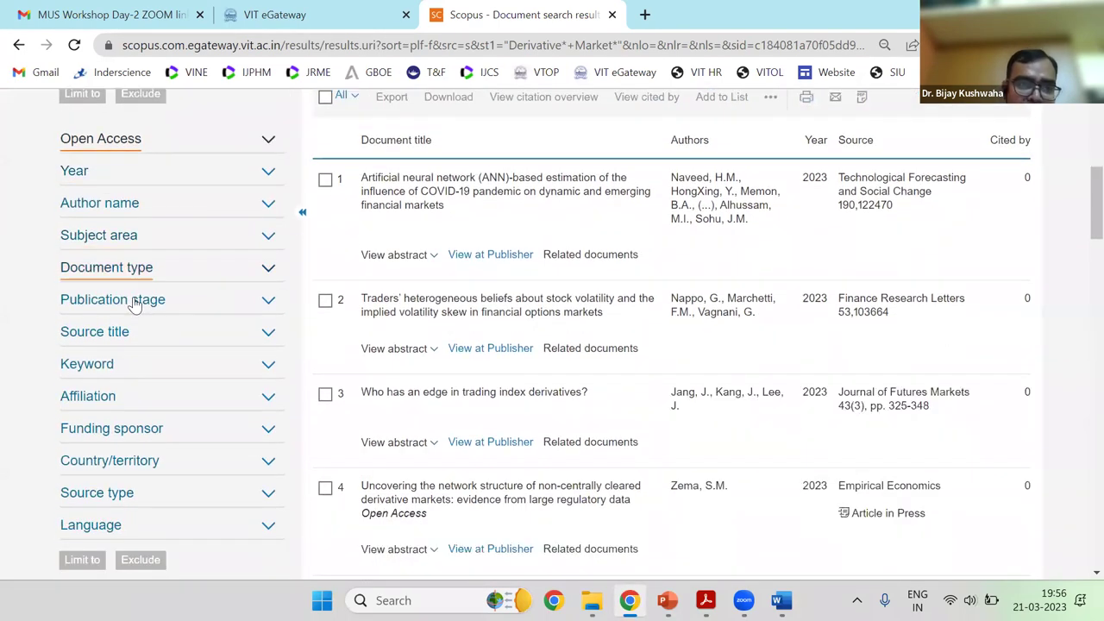
Expand the complete Document type list in the Scopus filters and tick Article and Review
left_click(125, 272)
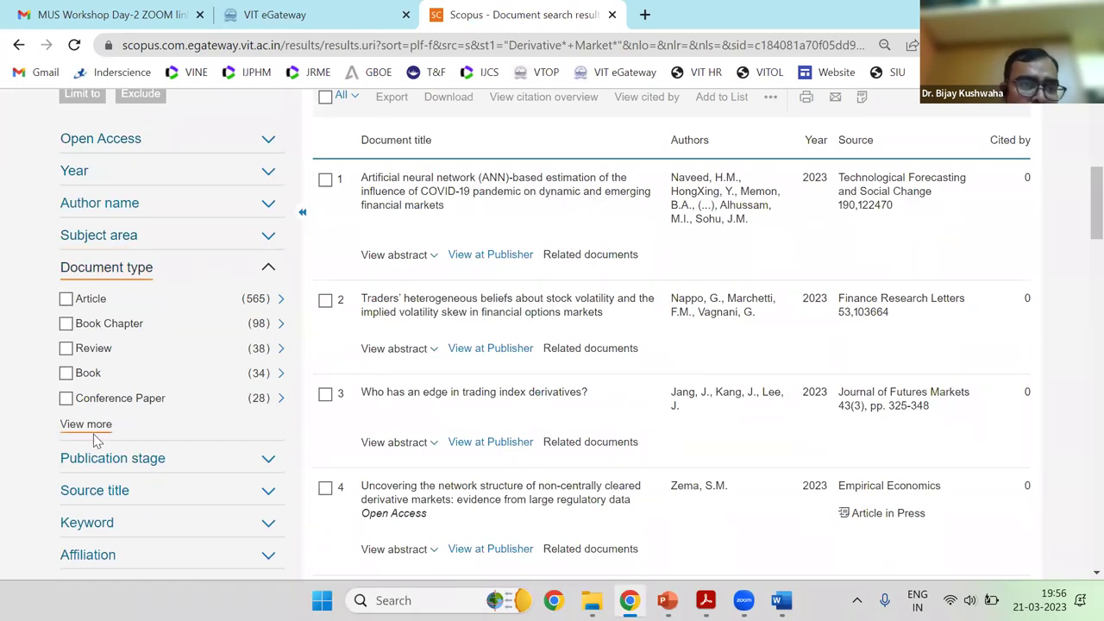
left_click(93, 425)
scroll(146, 388, "down", 3)
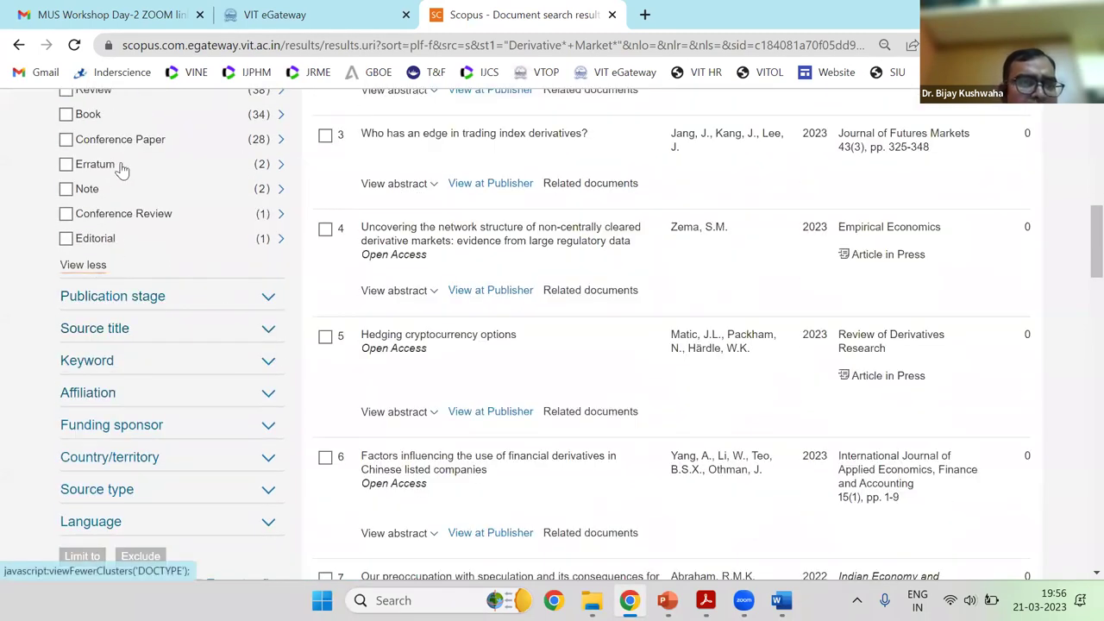
scroll(121, 168, "up", 1)
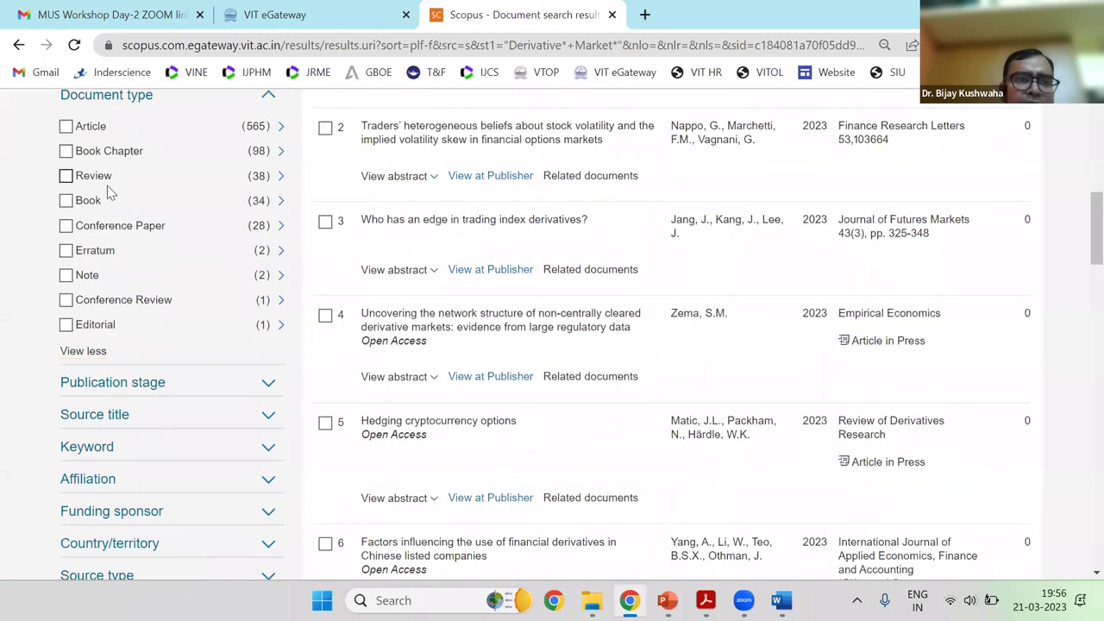
scroll(193, 264, "up", 1)
scroll(193, 264, "up", 1)
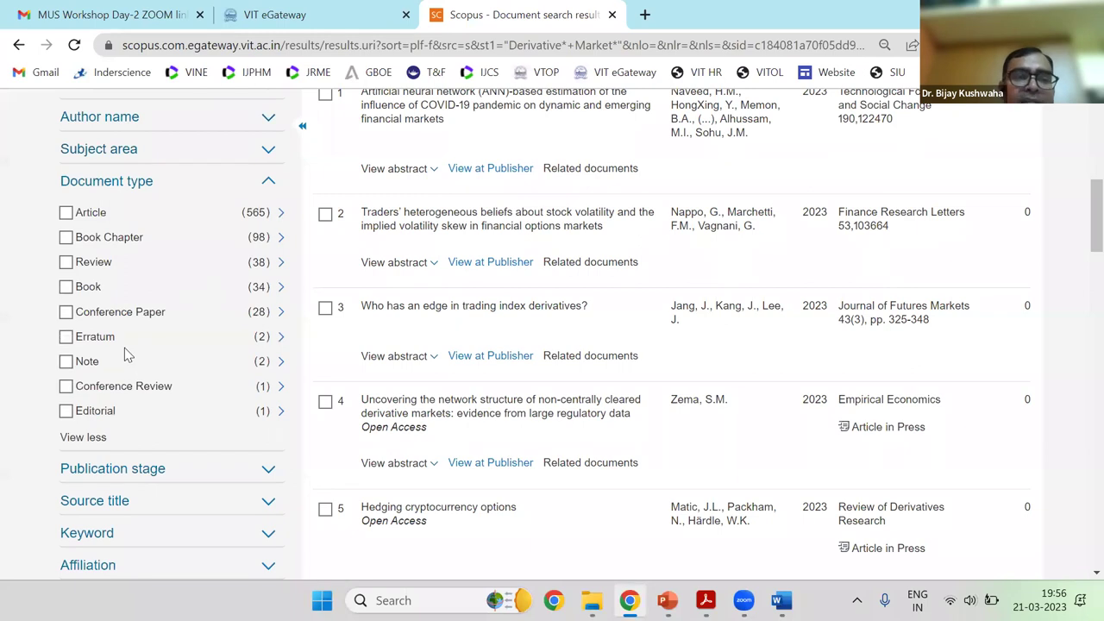
left_click(65, 213)
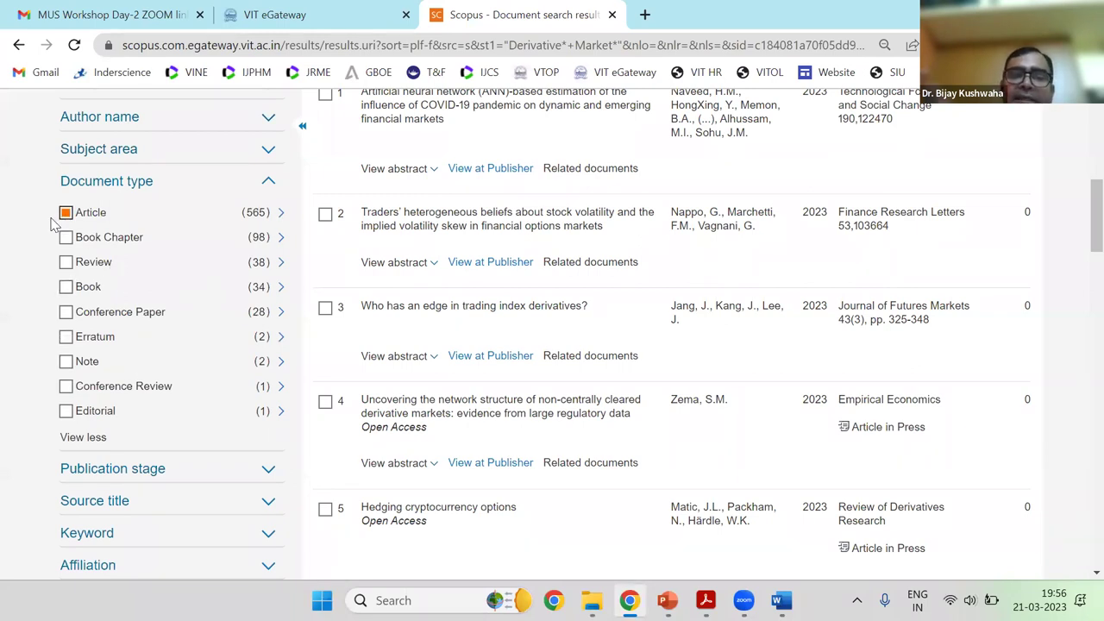
left_click(67, 263)
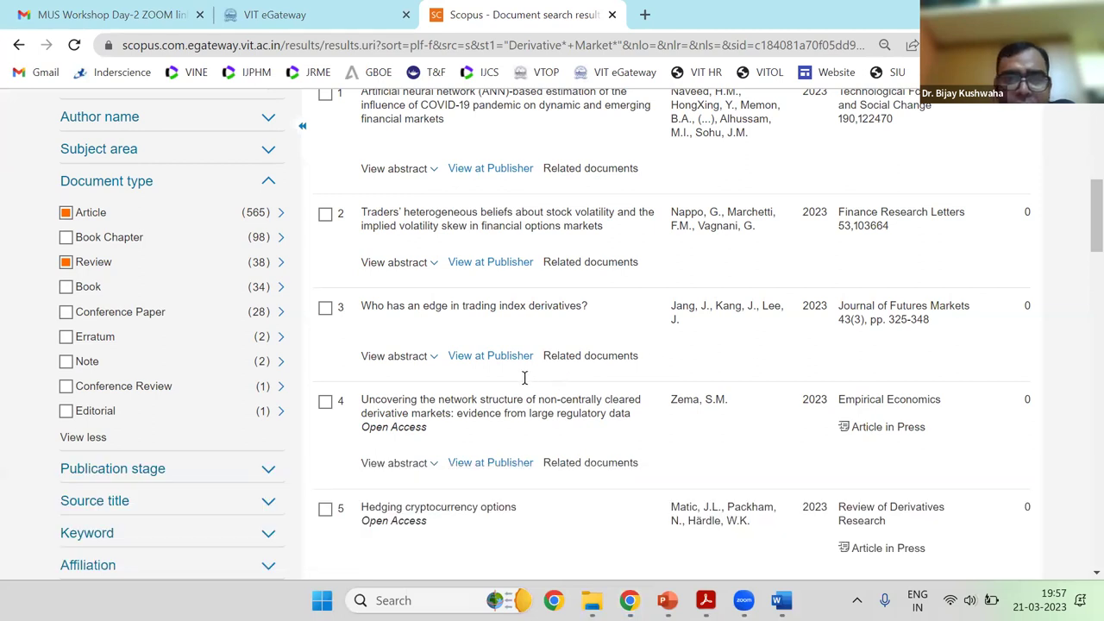
Switch to the paper in Acrobat Reader and examine Table 1's publication types, highlighting the whole list and the Conference Paper entry
key("alt+Tab")
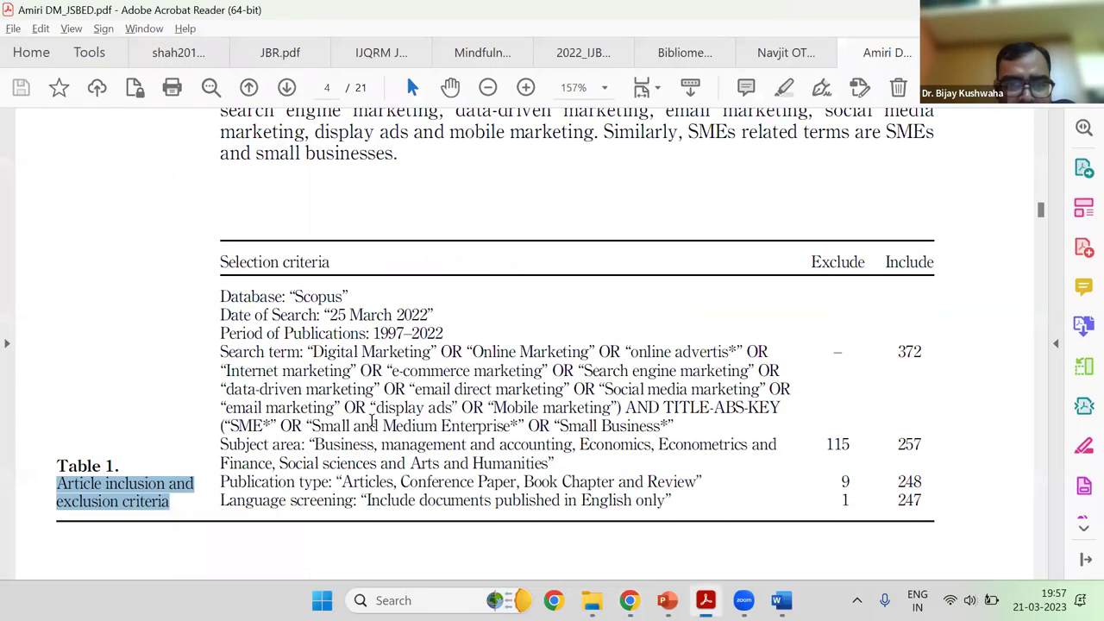
scroll(483, 412, "down", 1)
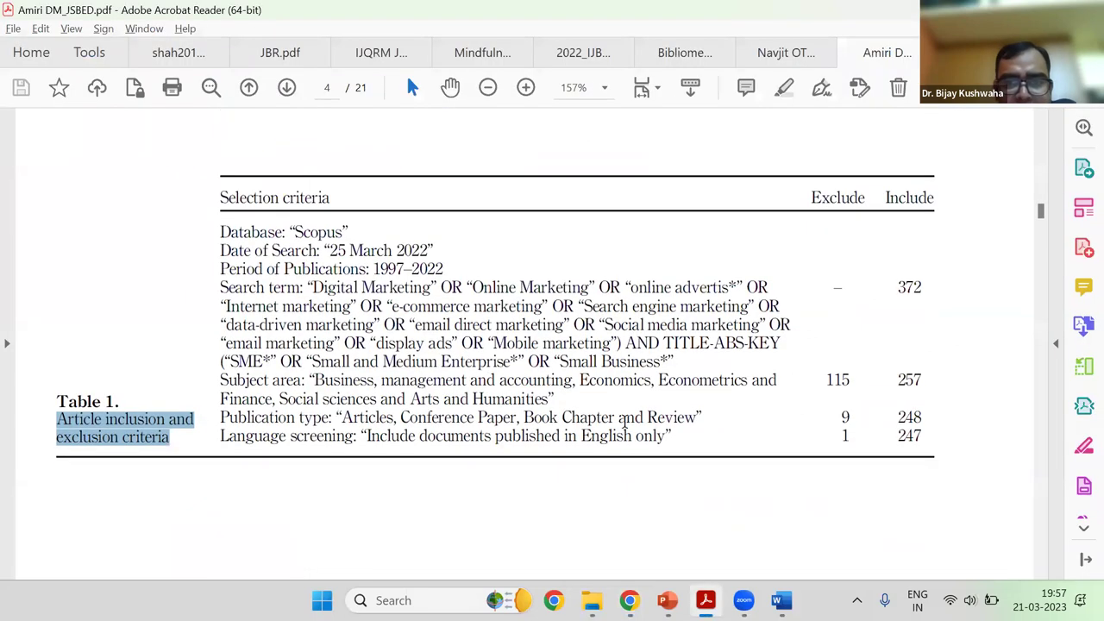
left_click_drag(365, 422, 543, 432)
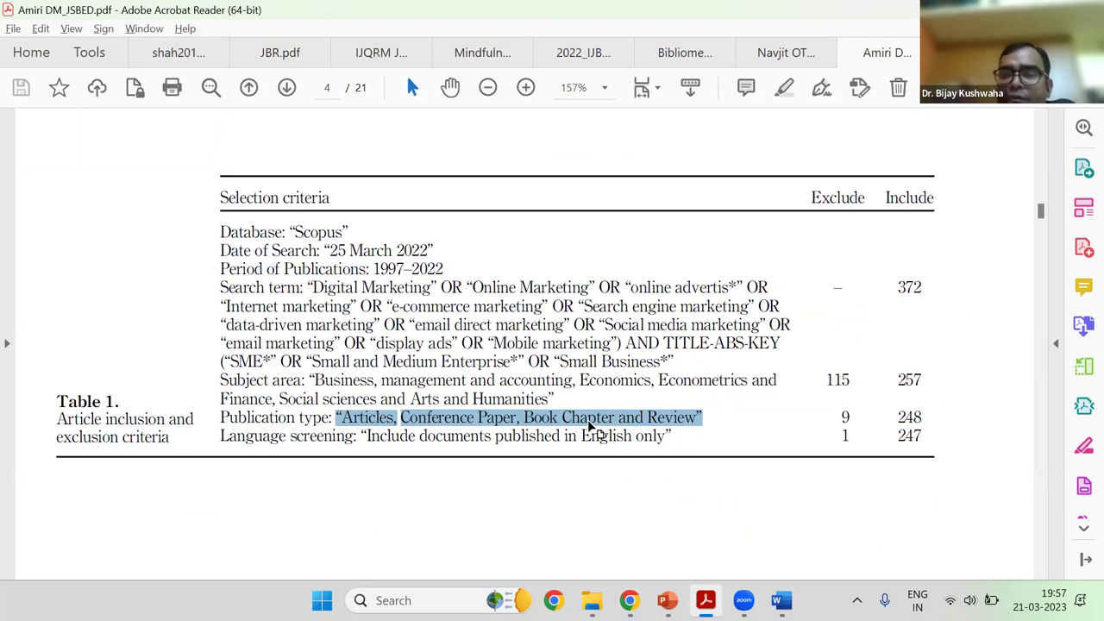
left_click(470, 422)
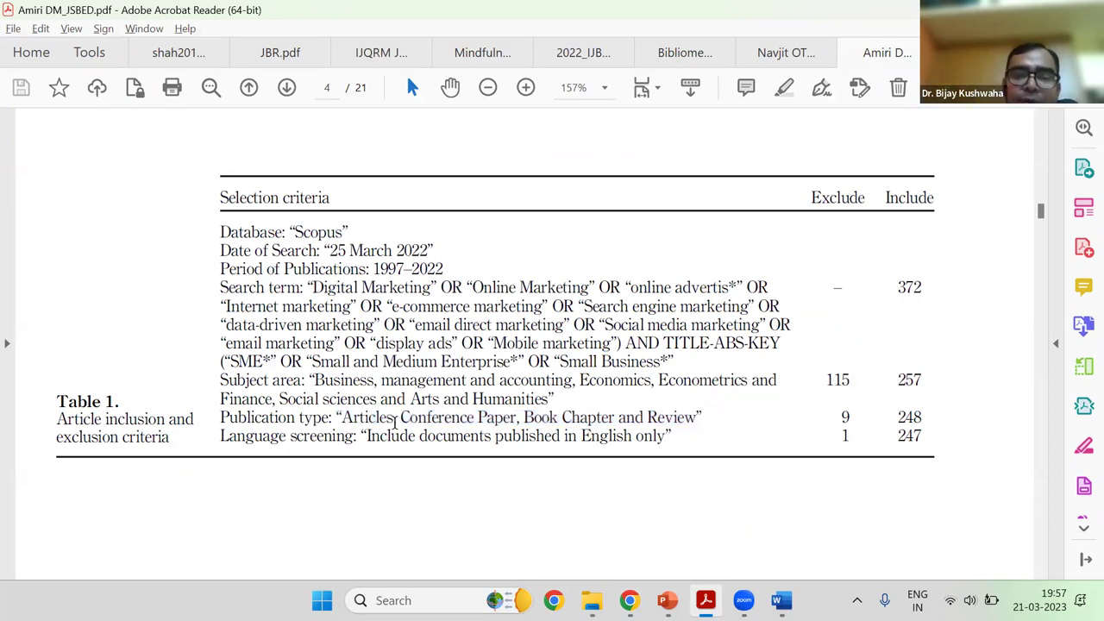
left_click_drag(402, 418, 517, 417)
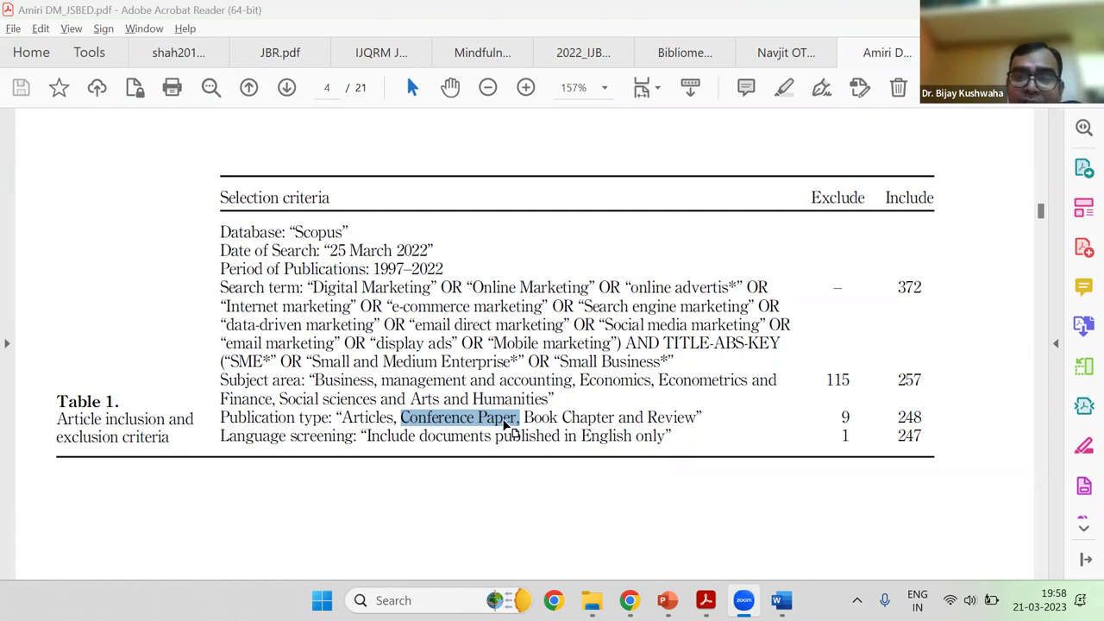
Show the desktop and open the Word document "Editor Comments to Author" from its project folder
key("super+d")
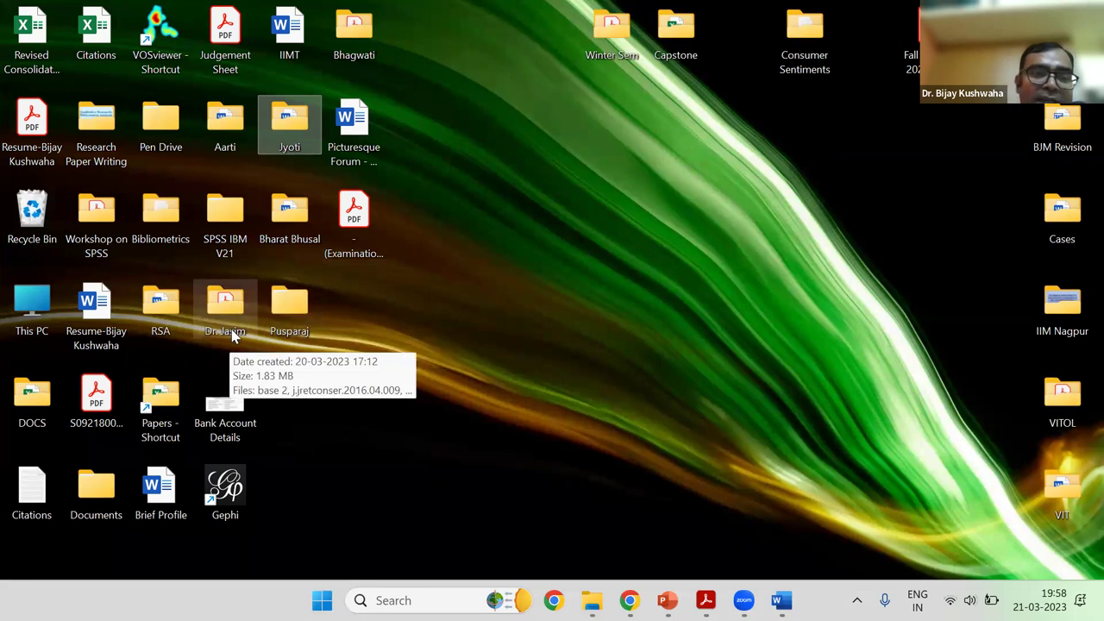
double_click(312, 127)
left_click(641, 226)
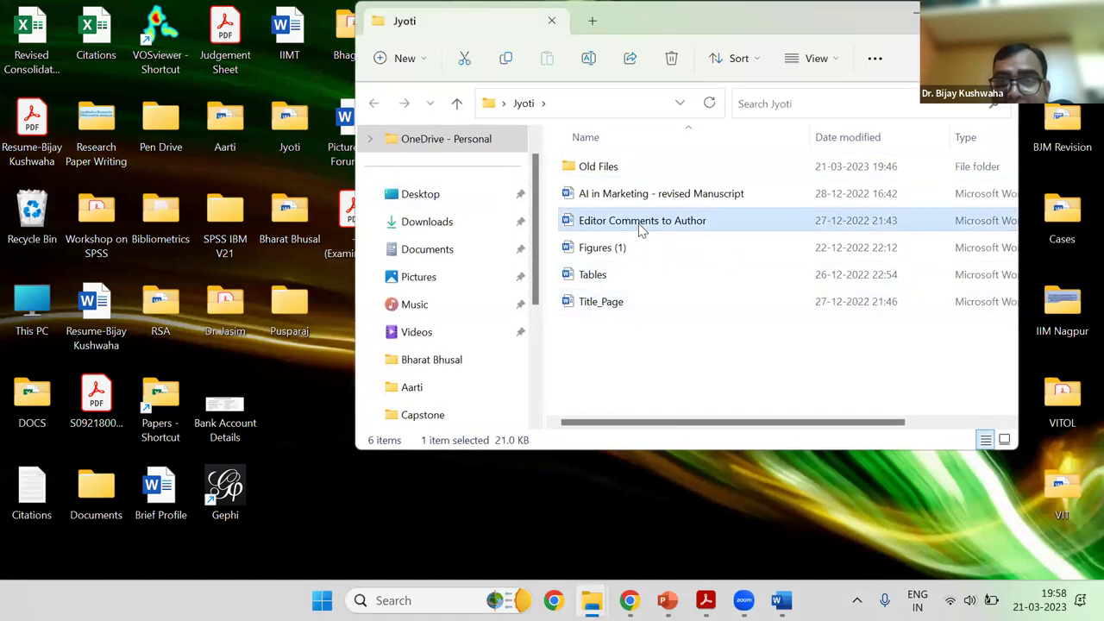
double_click(639, 221)
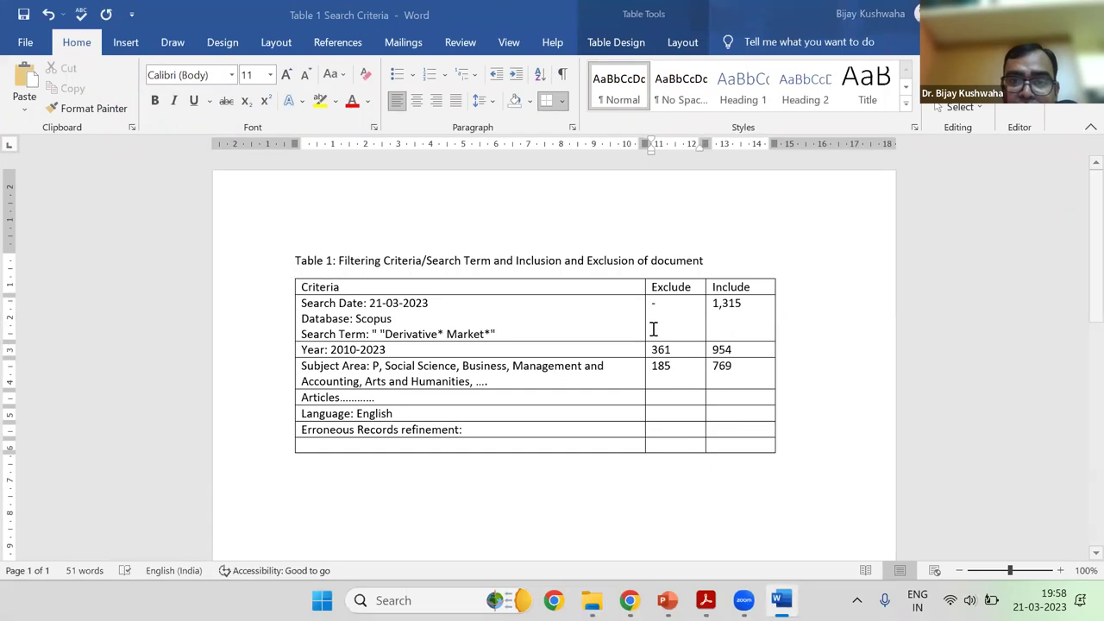
Look through the editor's and reviewers' comments and the authors' responses for remarks on the included publication types
scroll(655, 333, "down", 15)
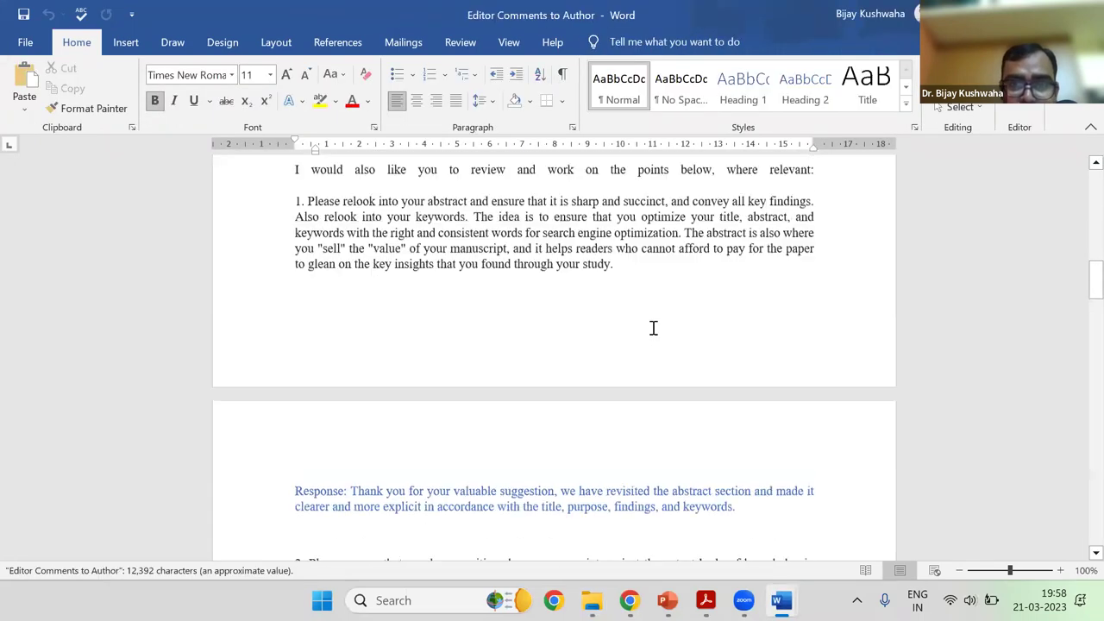
scroll(646, 332, "down", 20)
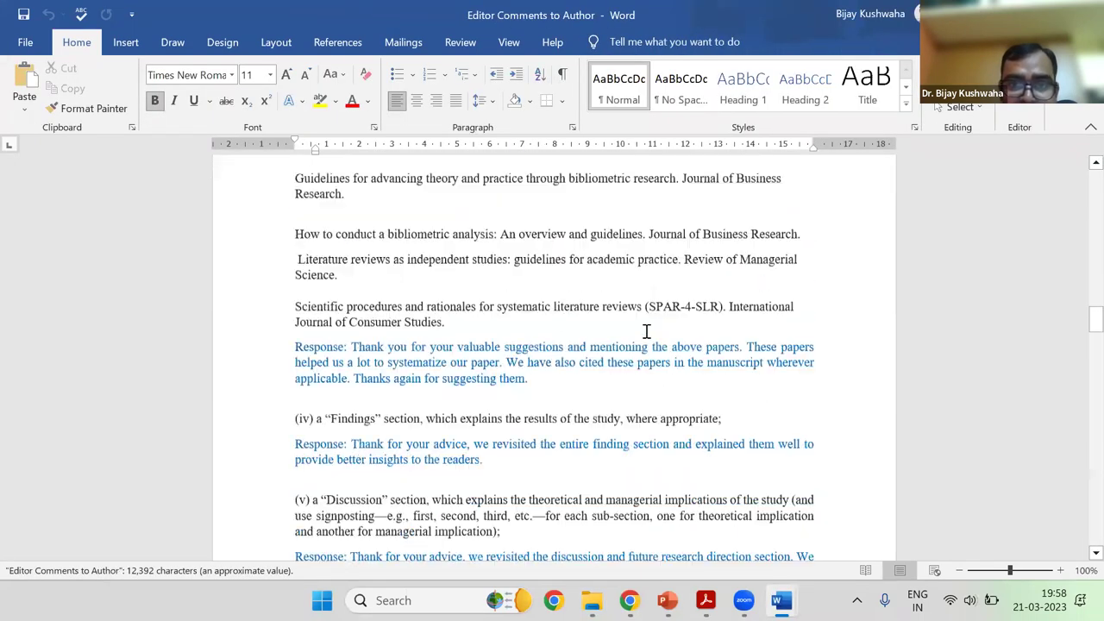
scroll(646, 332, "down", 20)
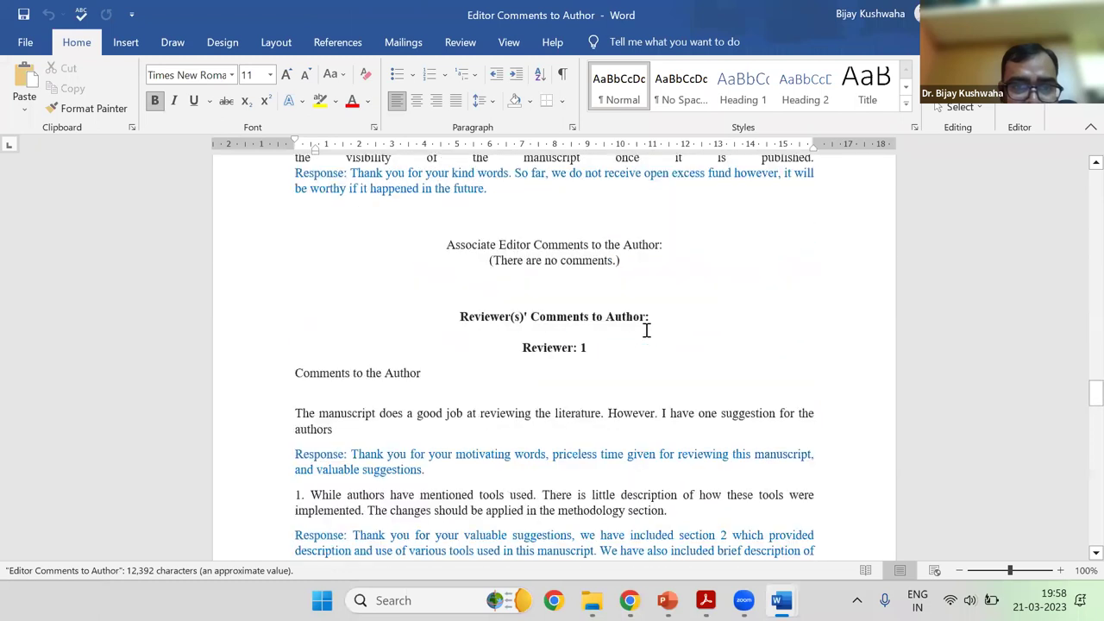
scroll(646, 332, "down", 20)
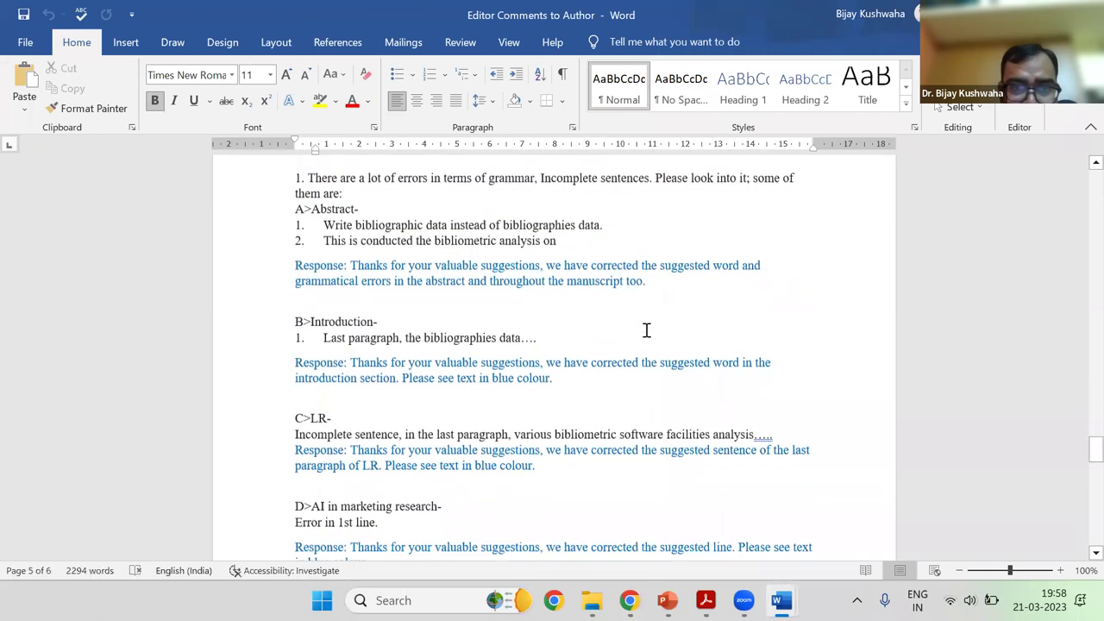
scroll(646, 331, "down", 15)
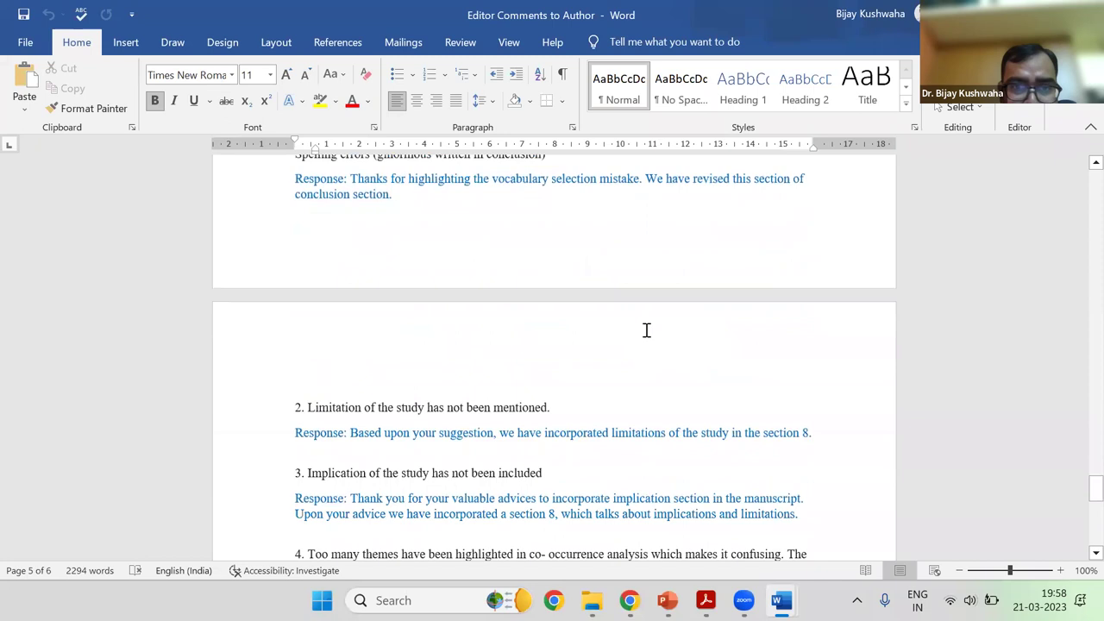
scroll(547, 343, "down", 5)
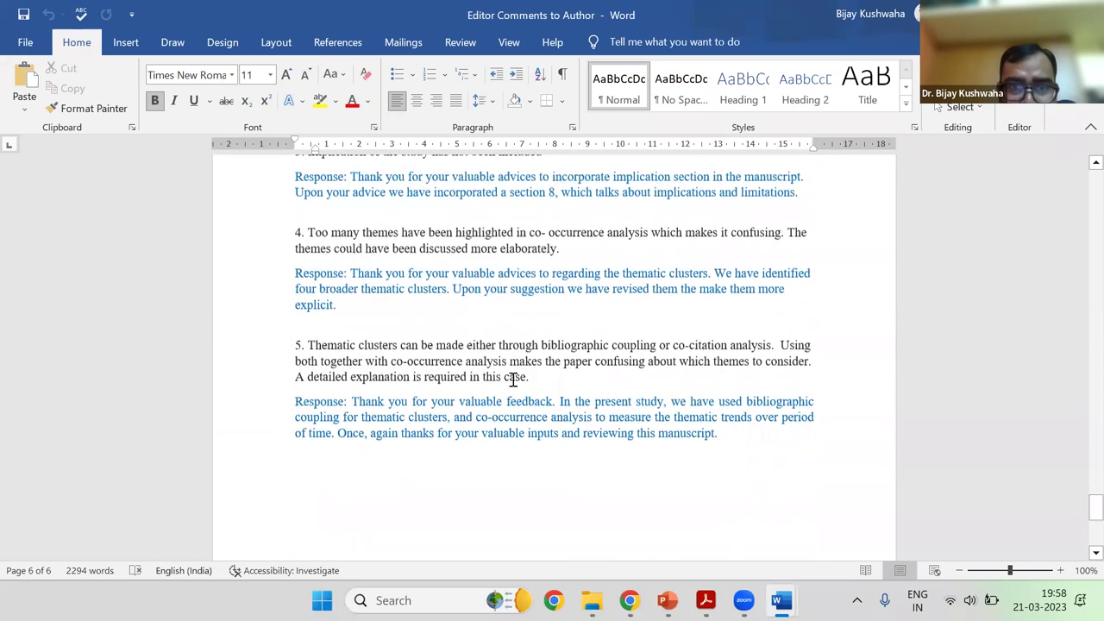
scroll(707, 371, "up", 11)
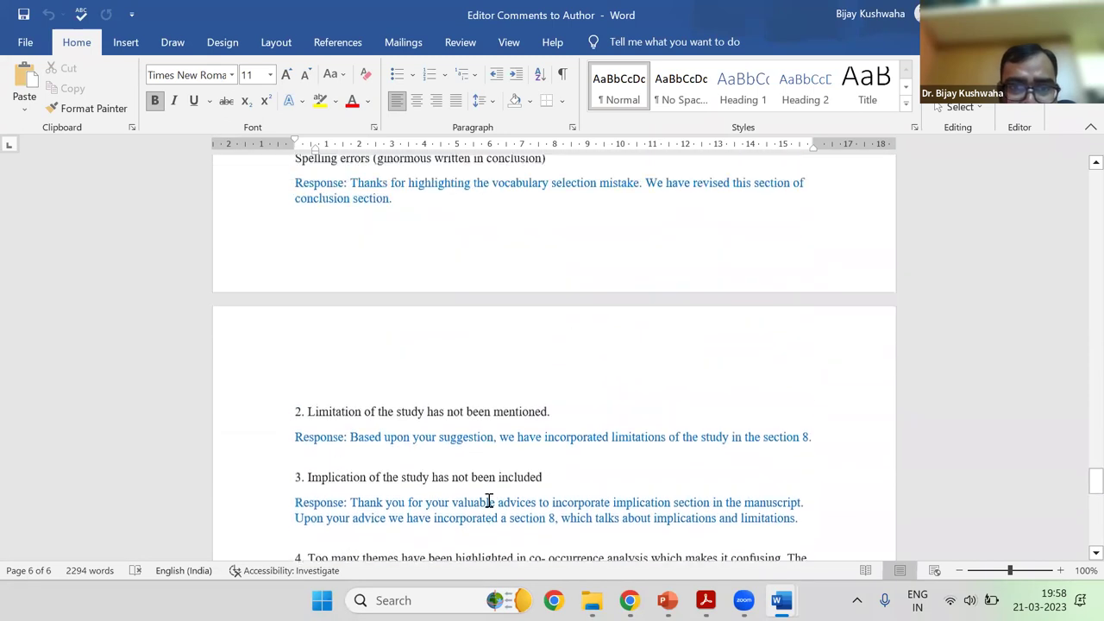
scroll(513, 429, "up", 8)
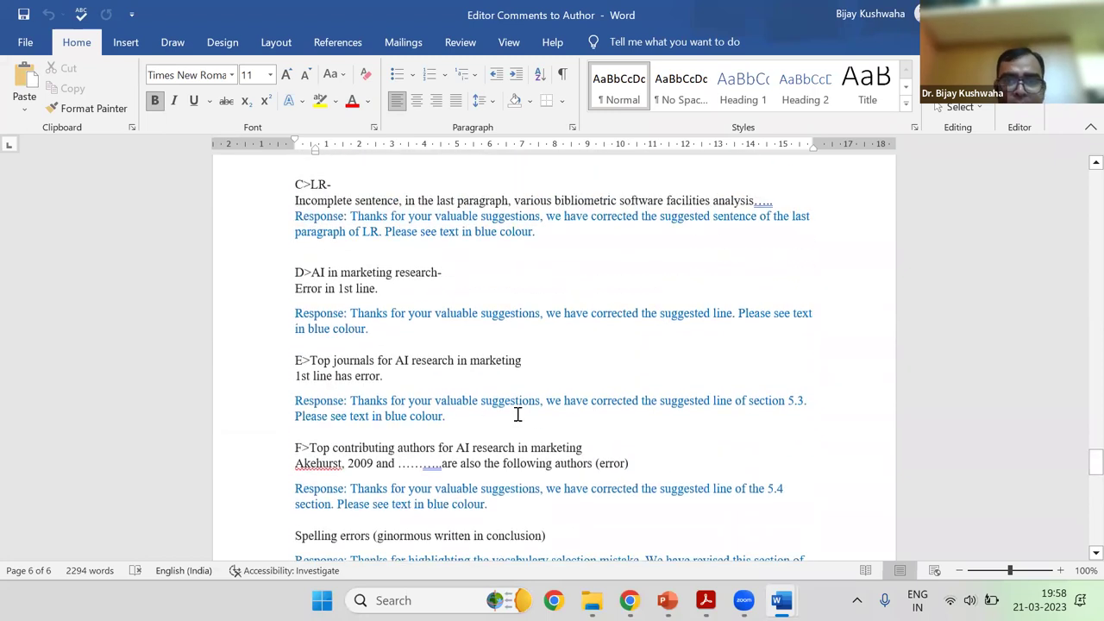
scroll(518, 415, "up", 3)
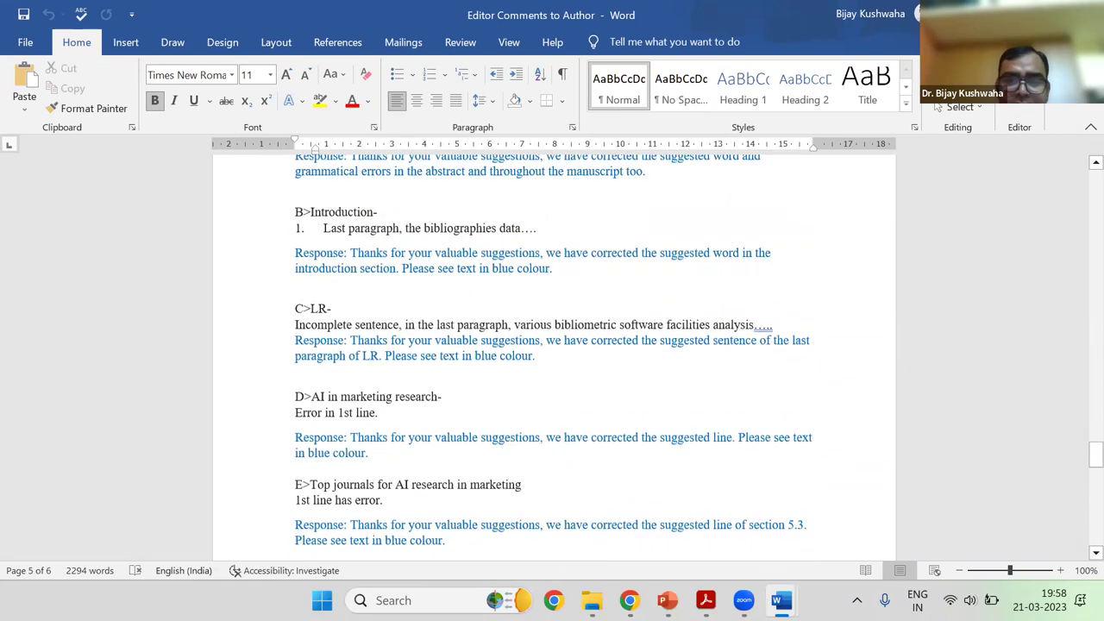
Search the document for "confe" to reach the reviewer comment on conference papers, and close the search
key("ctrl+f")
type("confe")
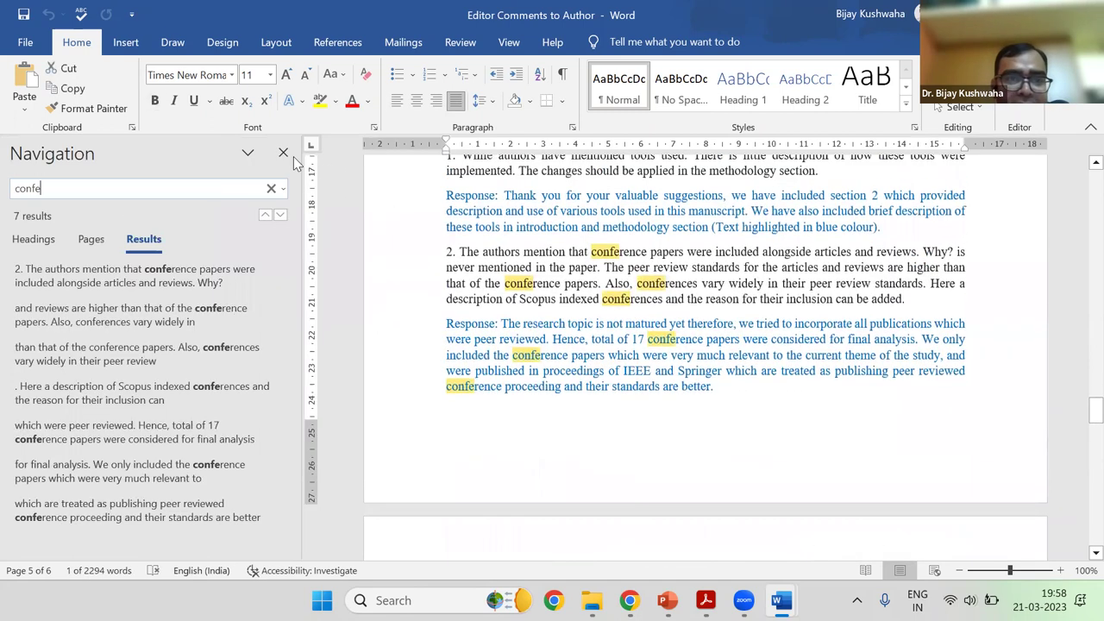
left_click(380, 285)
key("Escape")
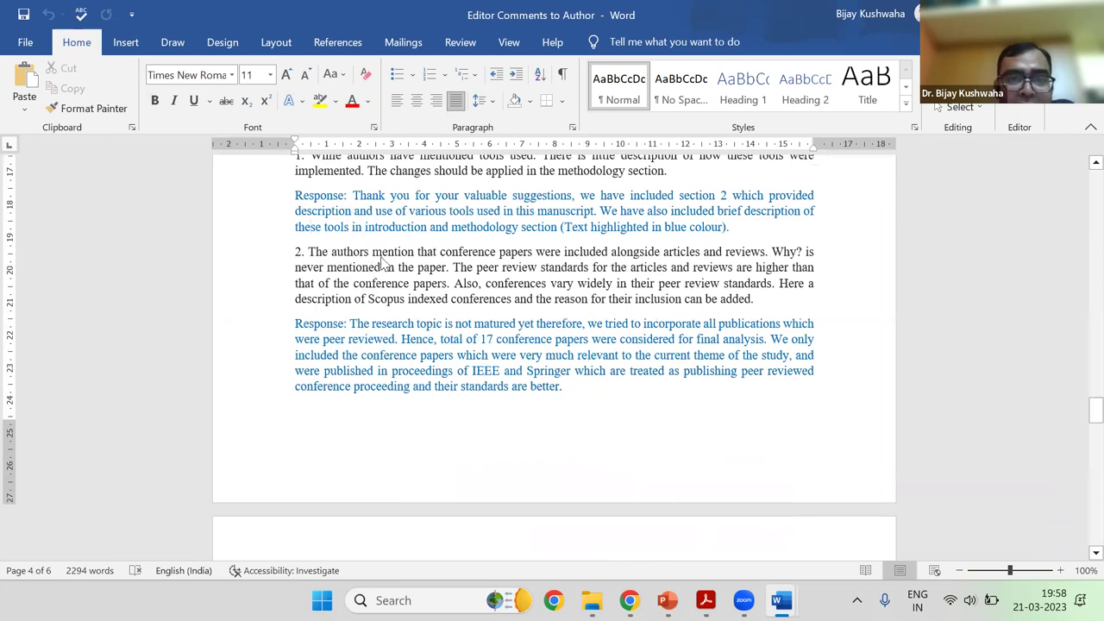
Highlight Reviewer 1's second comment, and within it the sentence comparing peer review standards of articles, reviews and conference papers
triple_click(435, 263)
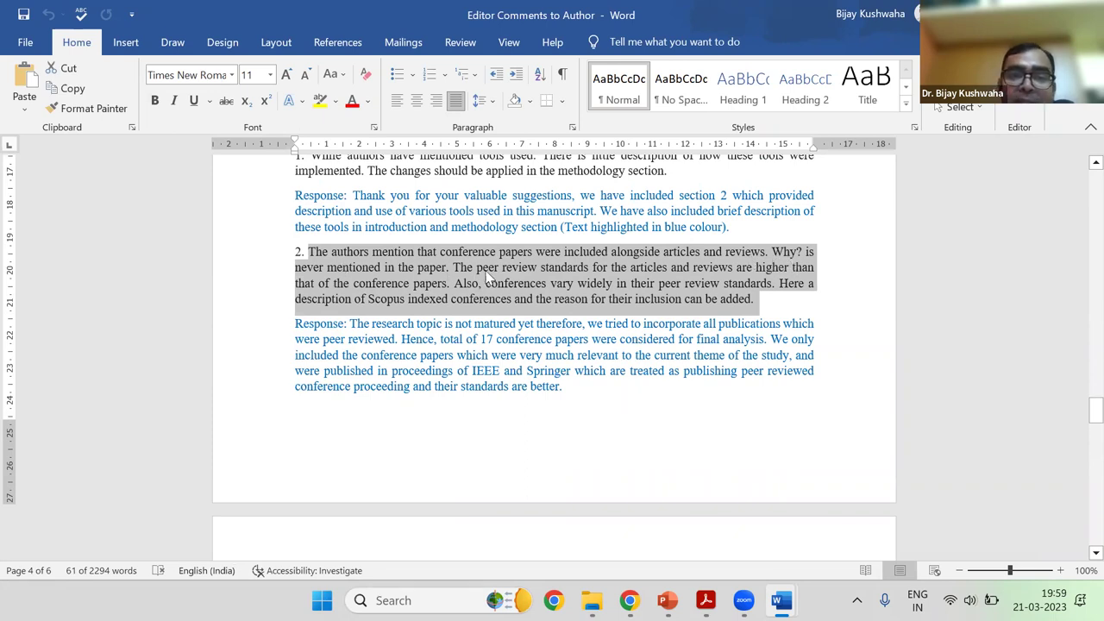
left_click_drag(452, 267, 813, 270)
left_click_drag(551, 275, 448, 283)
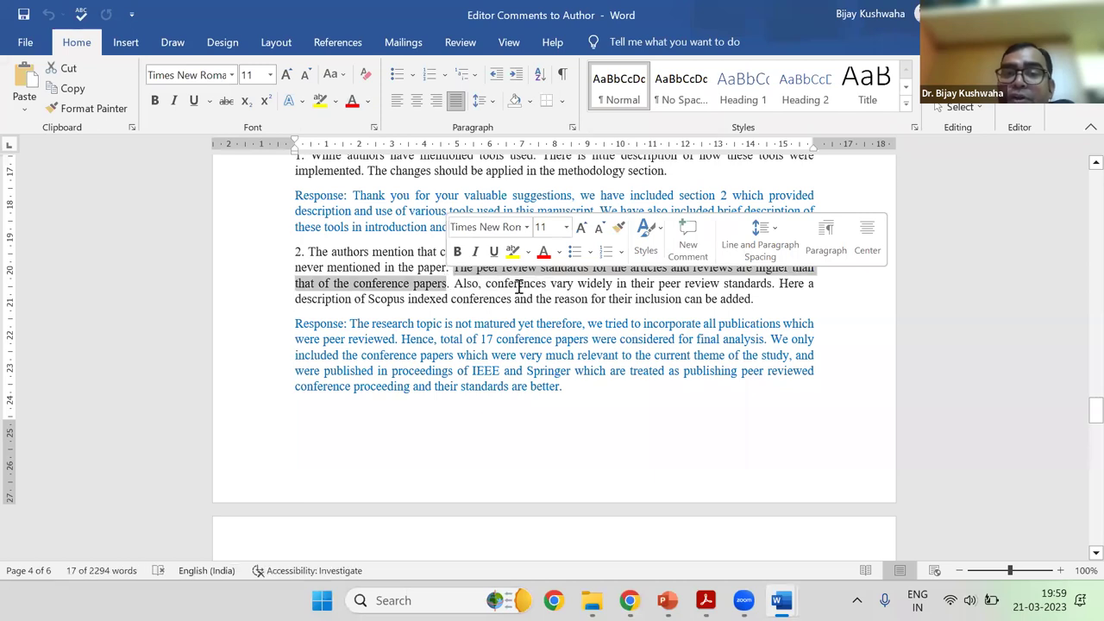
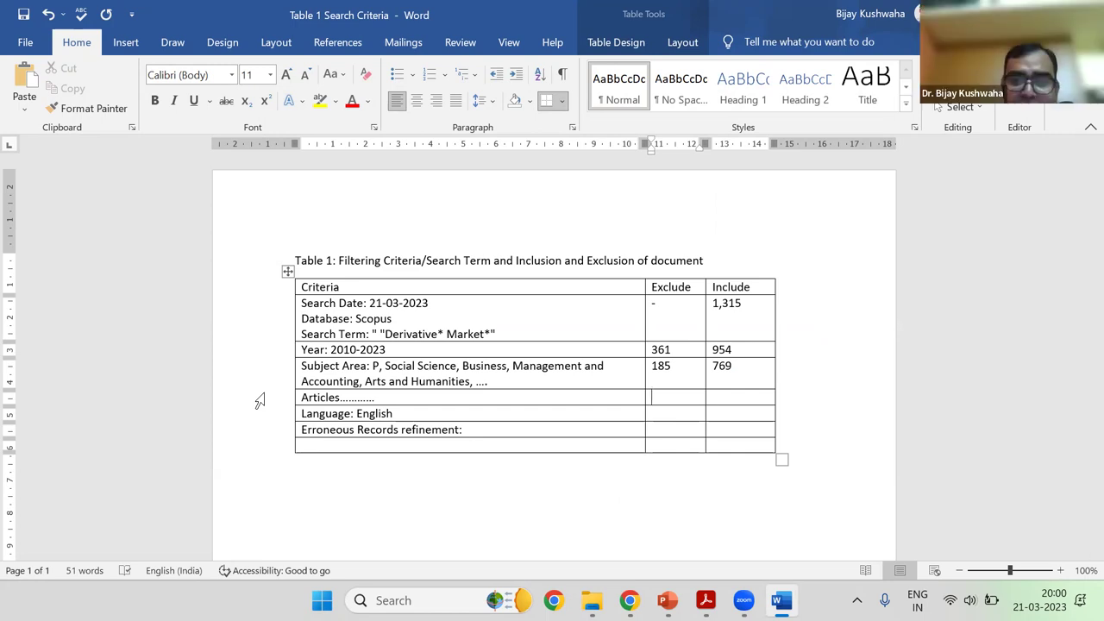
Open the Word document "Editor Comments to Author" from its project folder and look through the editor's first comments and responses
mouse_move(591, 600)
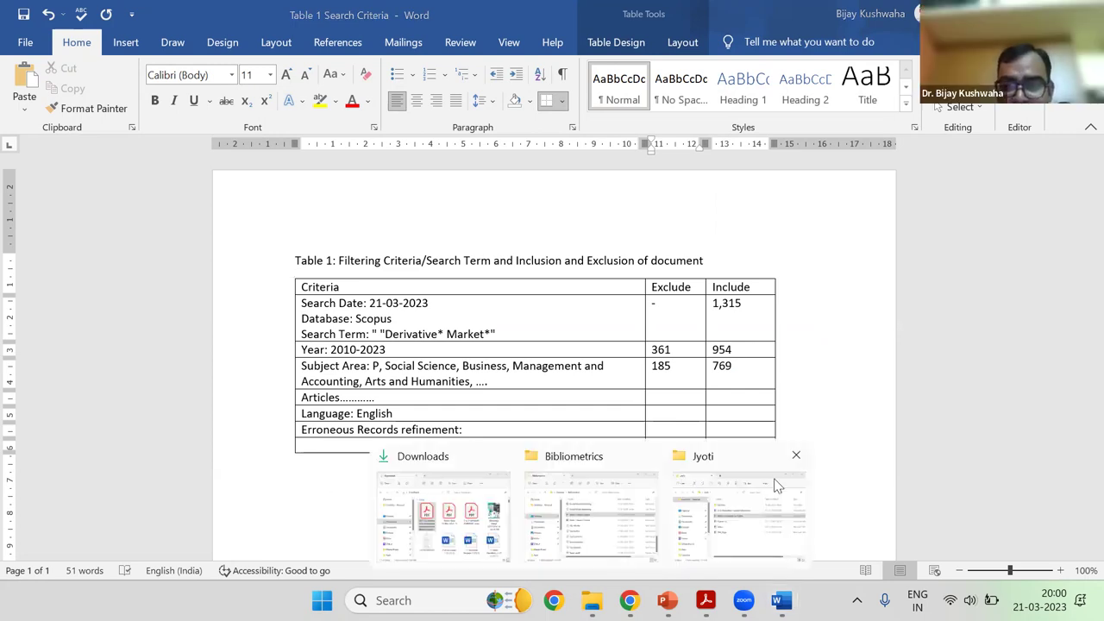
left_click(776, 484)
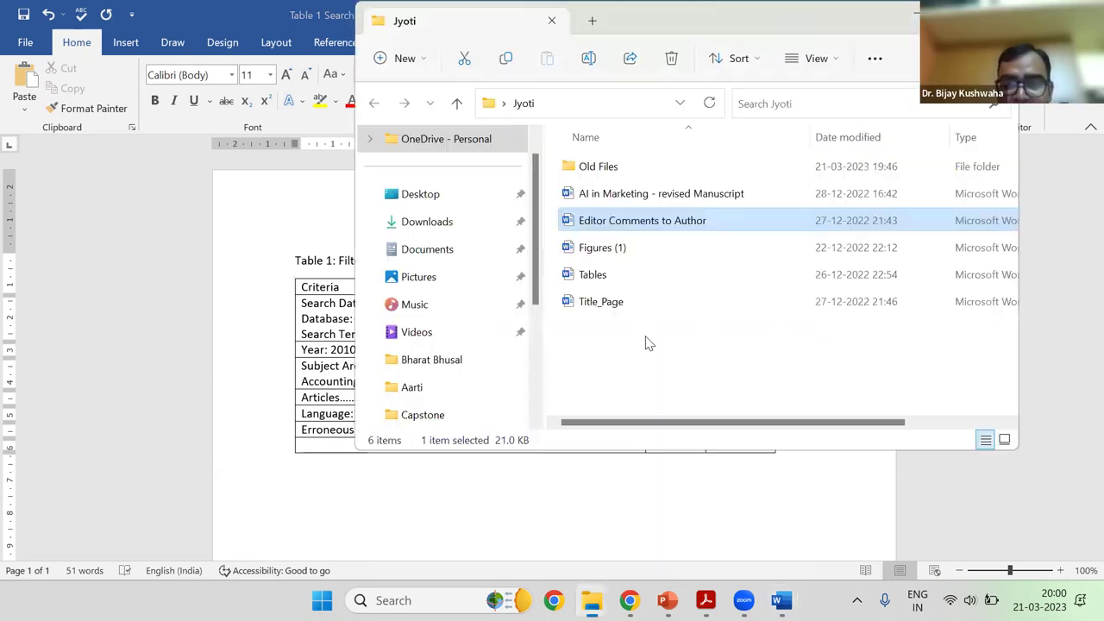
double_click(635, 223)
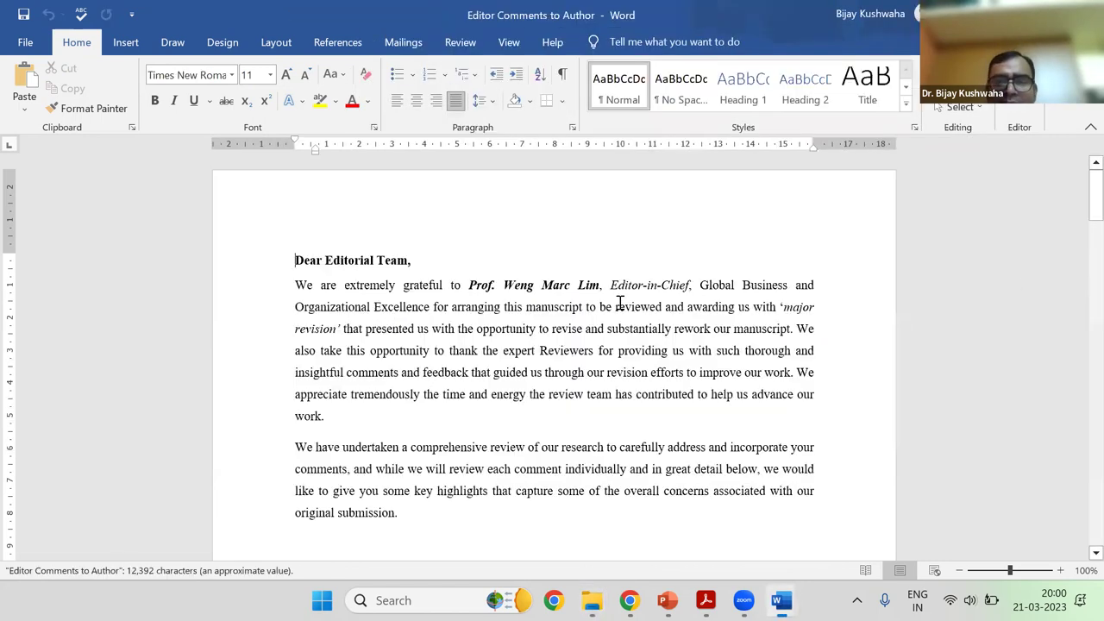
scroll(616, 307, "down", 10)
scroll(611, 305, "down", 15)
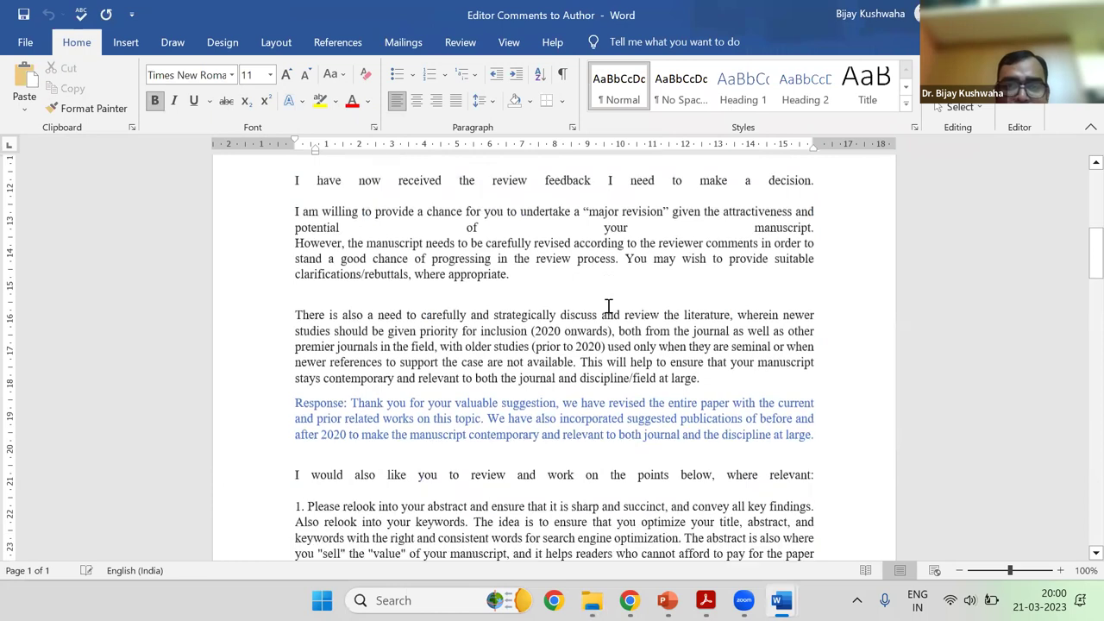
scroll(555, 357, "down", 1)
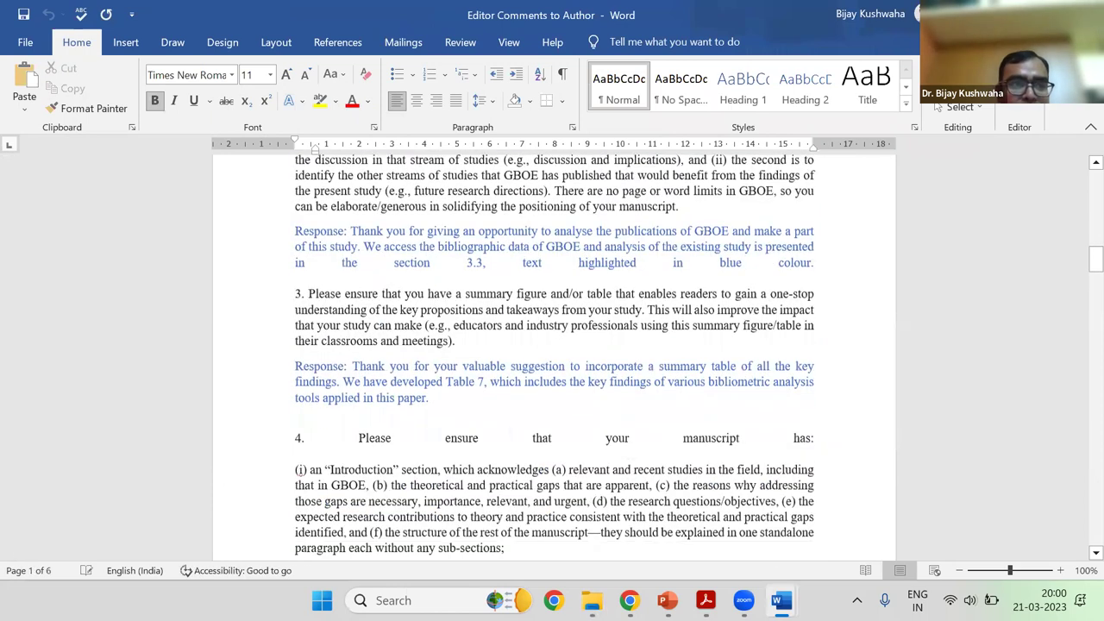
scroll(442, 295, "down", 5)
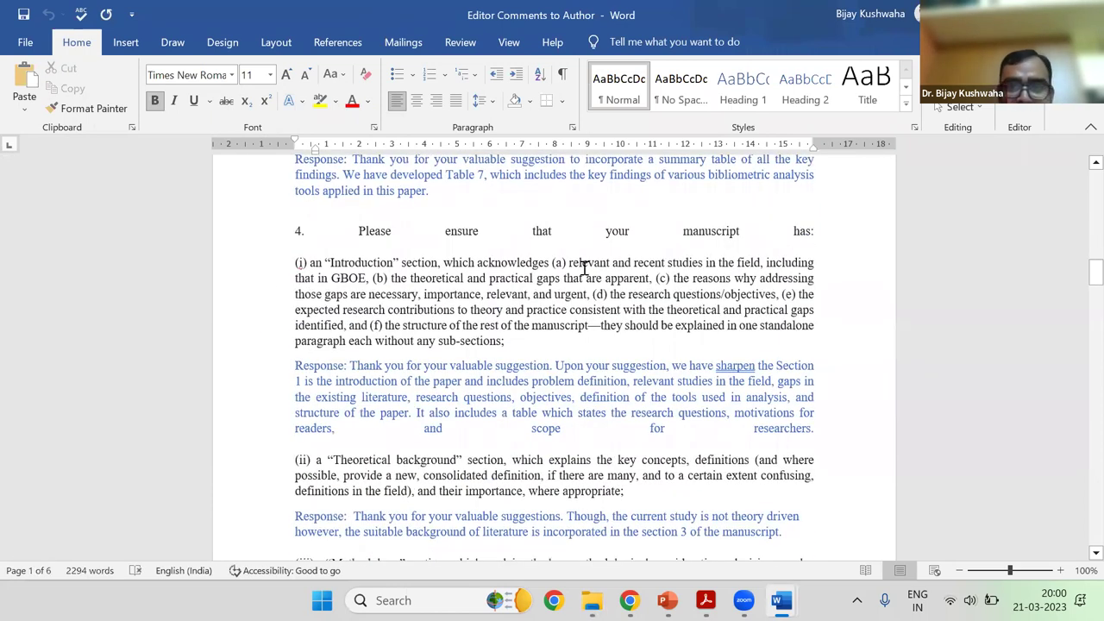
Search the document for "confere" to reach Reviewer 1's comment on conference papers, and close the search
key("ctrl+f")
type("confe")
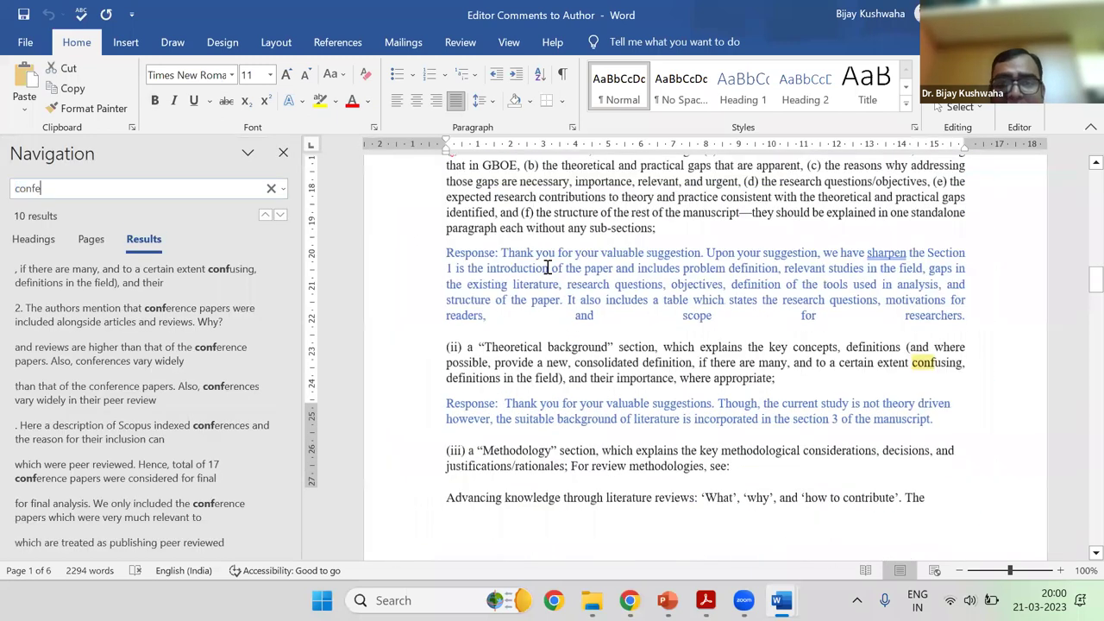
type("re")
scroll(569, 277, "down", 3)
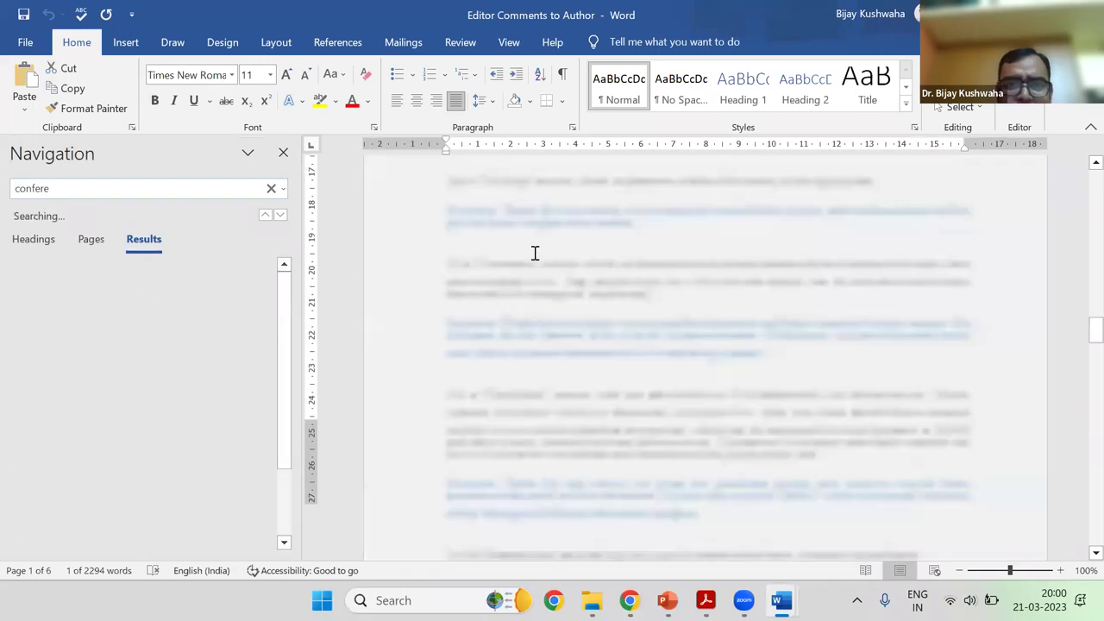
key("Escape")
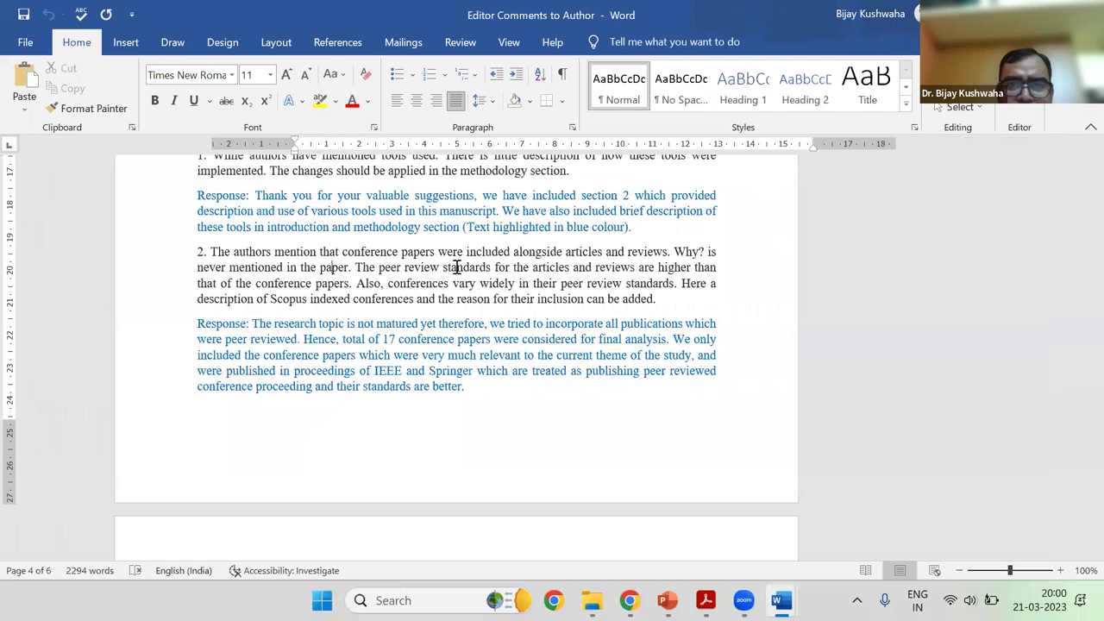
Select the reviewer's remark on peer review standards, and in the authors' response the figure "17" and the words "is not matured"
left_click_drag(636, 267, 497, 284)
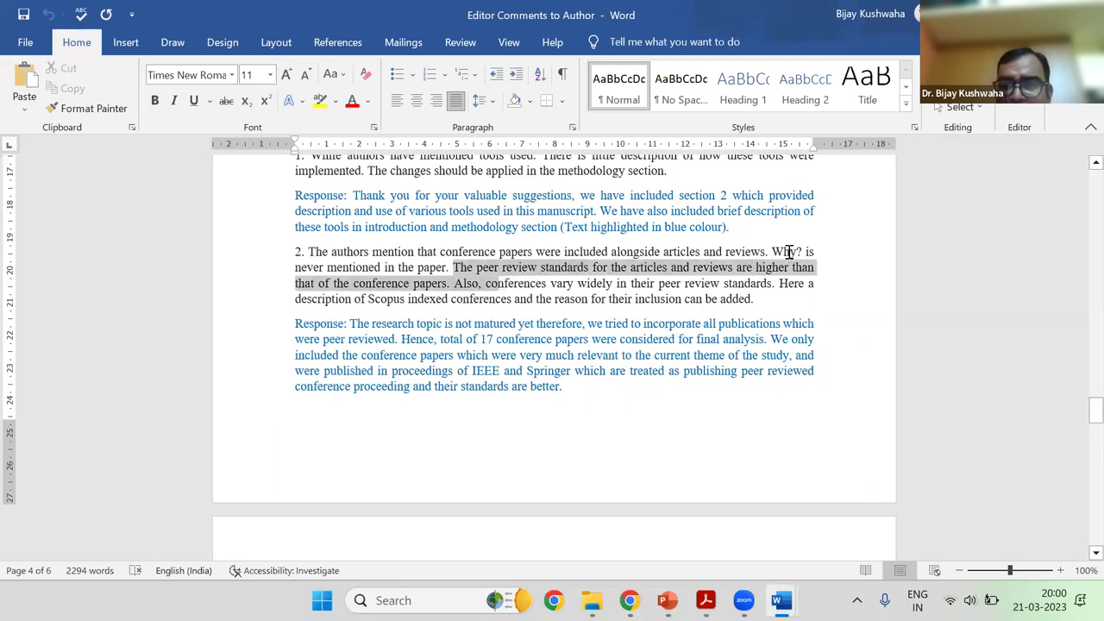
left_click(354, 325)
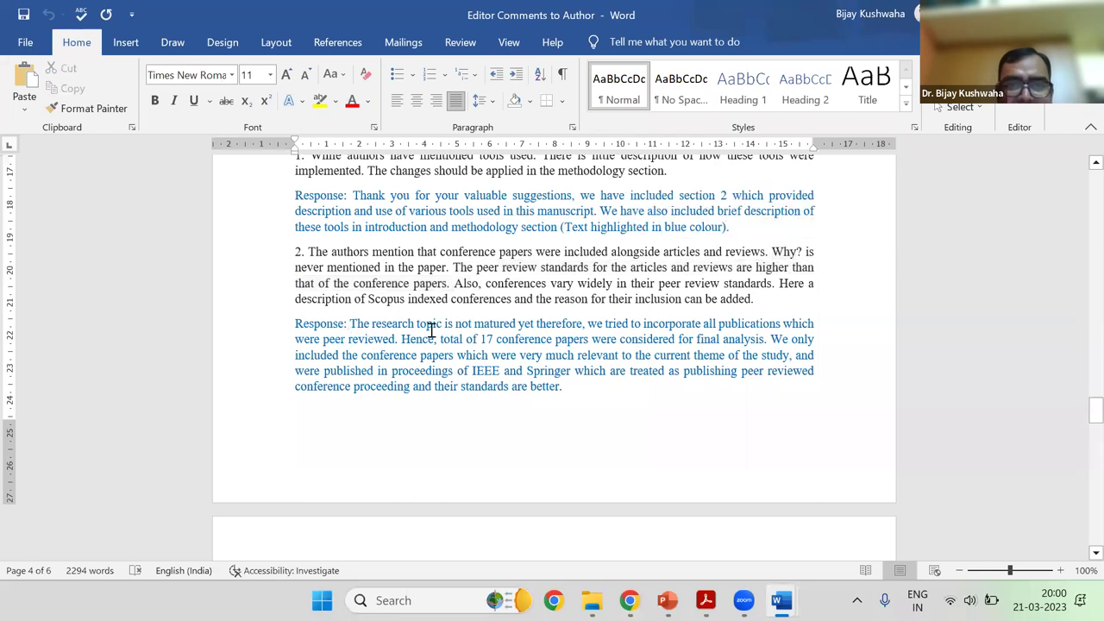
double_click(486, 339)
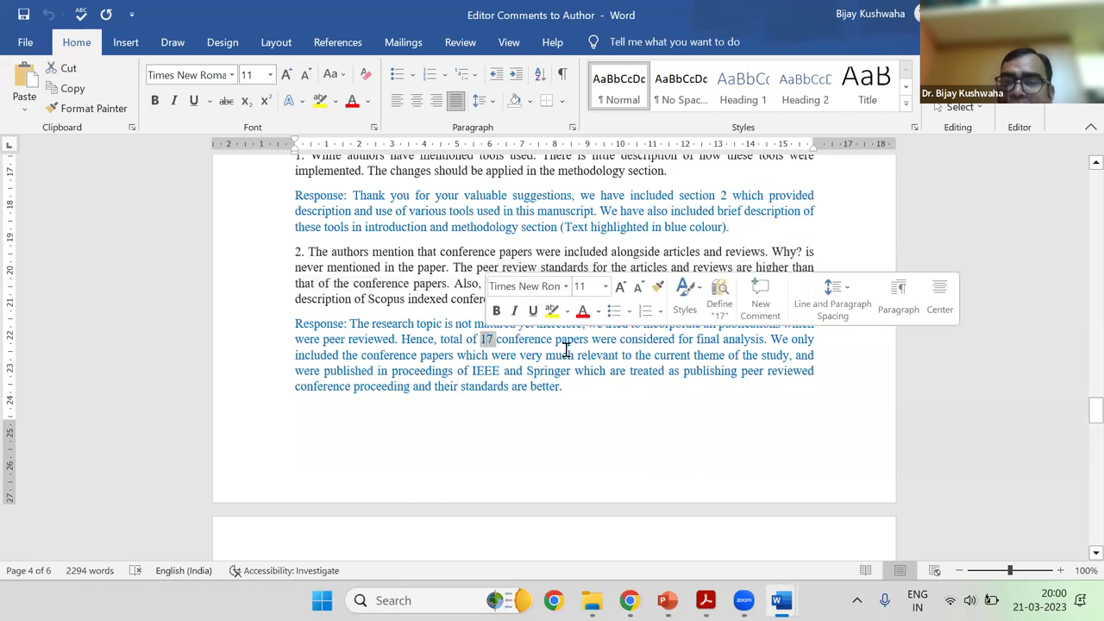
left_click(466, 355)
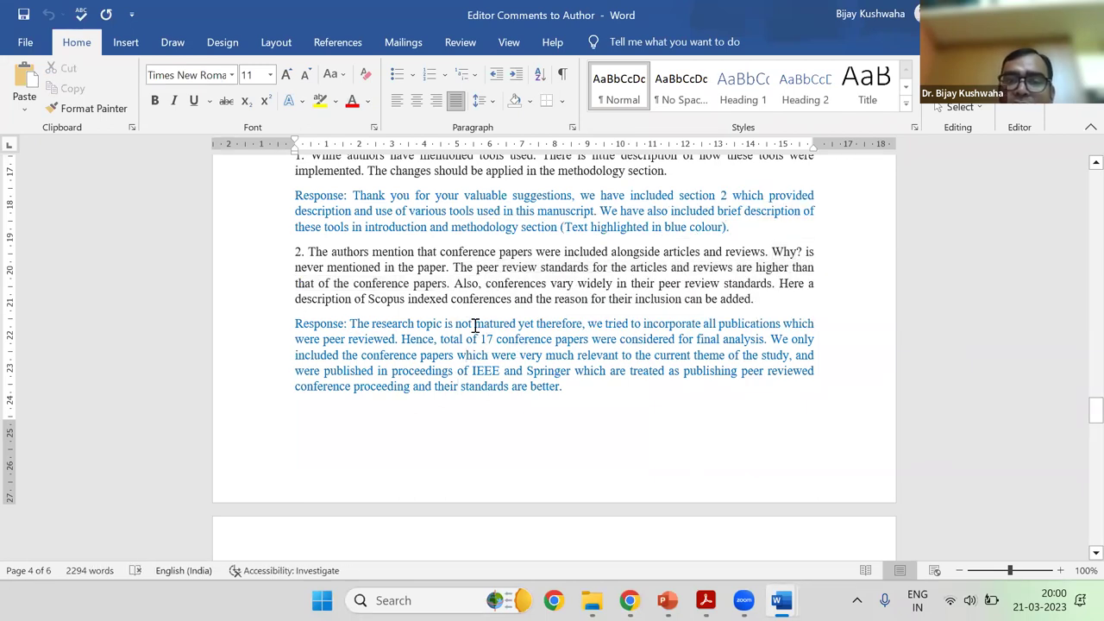
left_click_drag(445, 324, 500, 325)
Look back through Reviewer 1's comments and the editor's numbered comments with the authors' responses
scroll(609, 362, "up", 6)
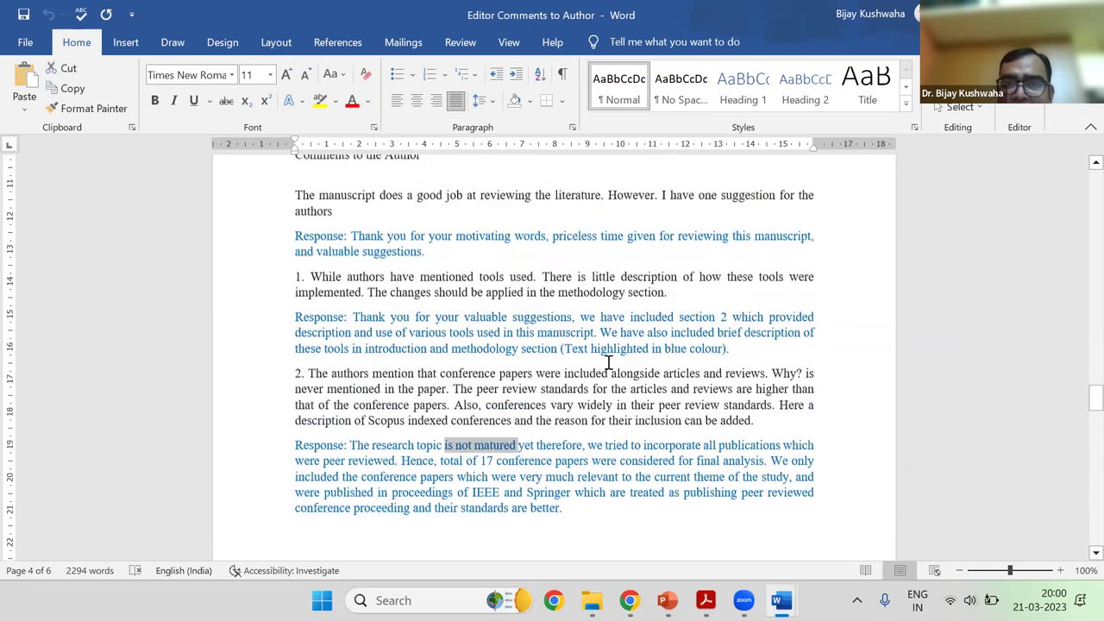
scroll(609, 362, "up", 4)
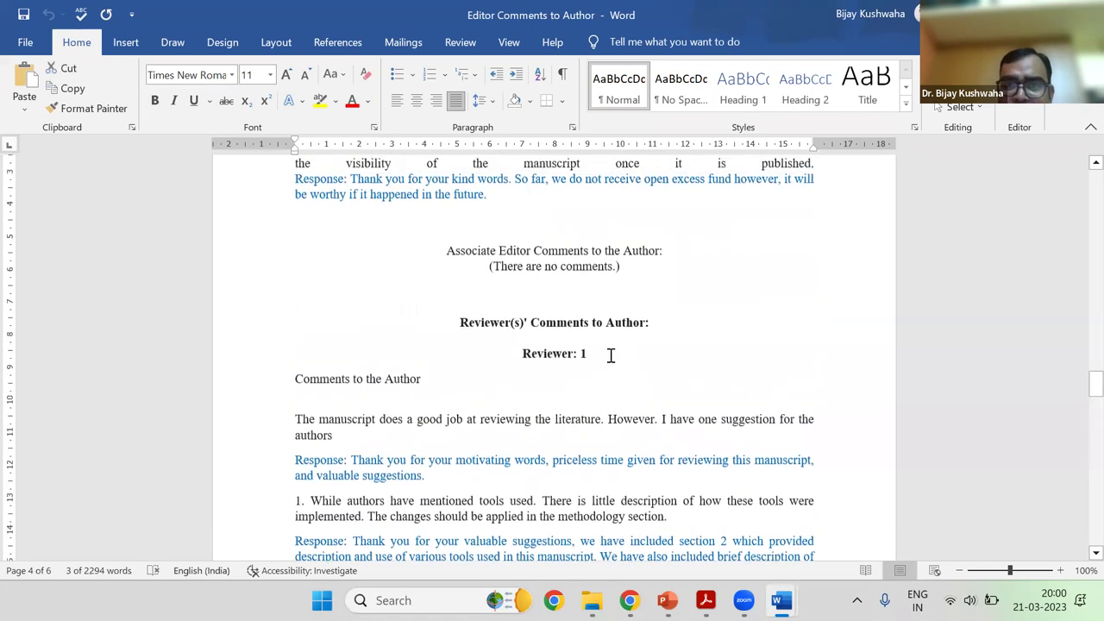
scroll(607, 357, "up", 10)
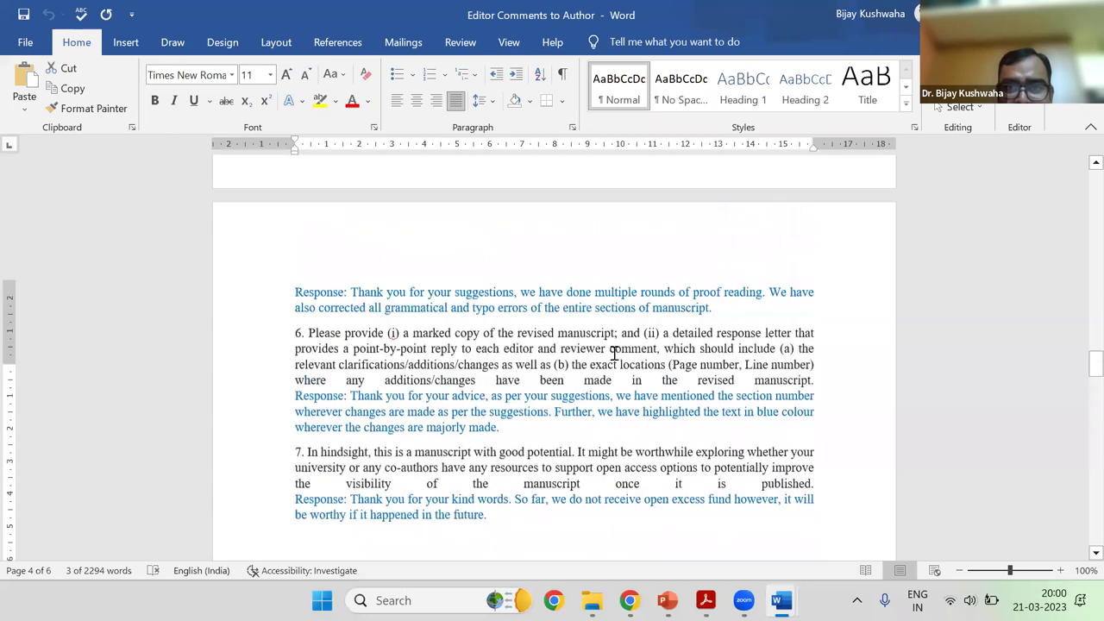
scroll(607, 357, "up", 12)
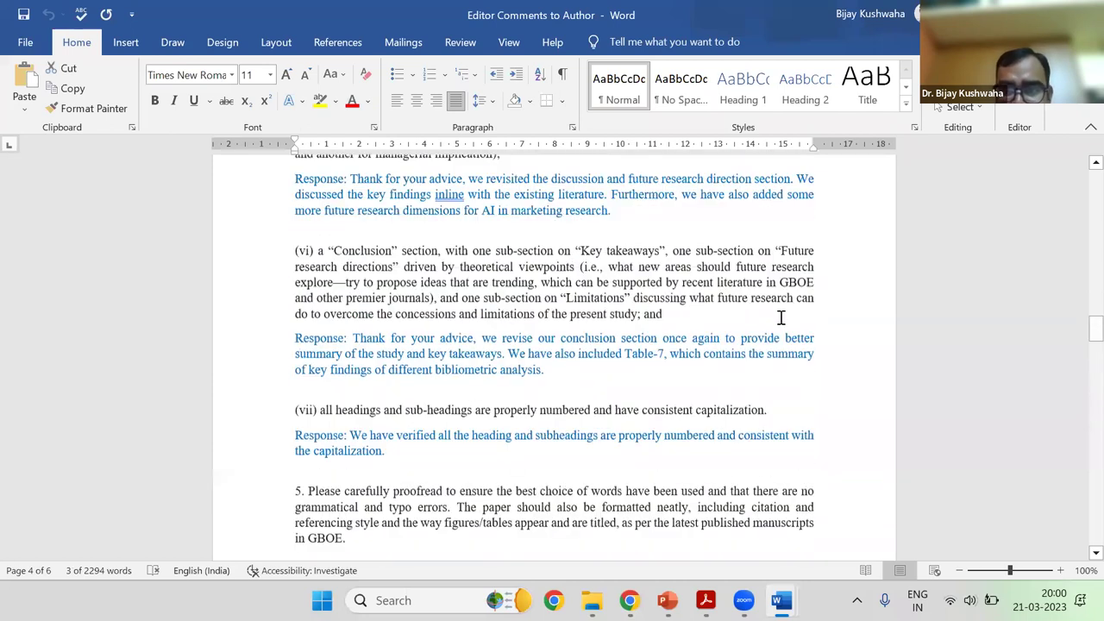
scroll(666, 463, "up", 12)
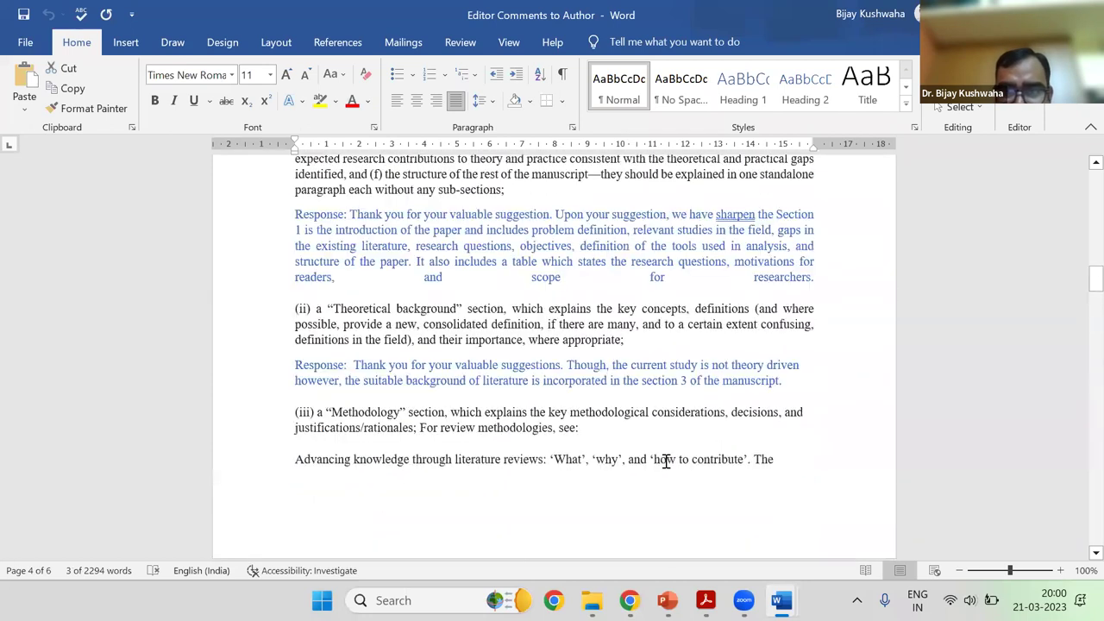
scroll(377, 302, "up", 15)
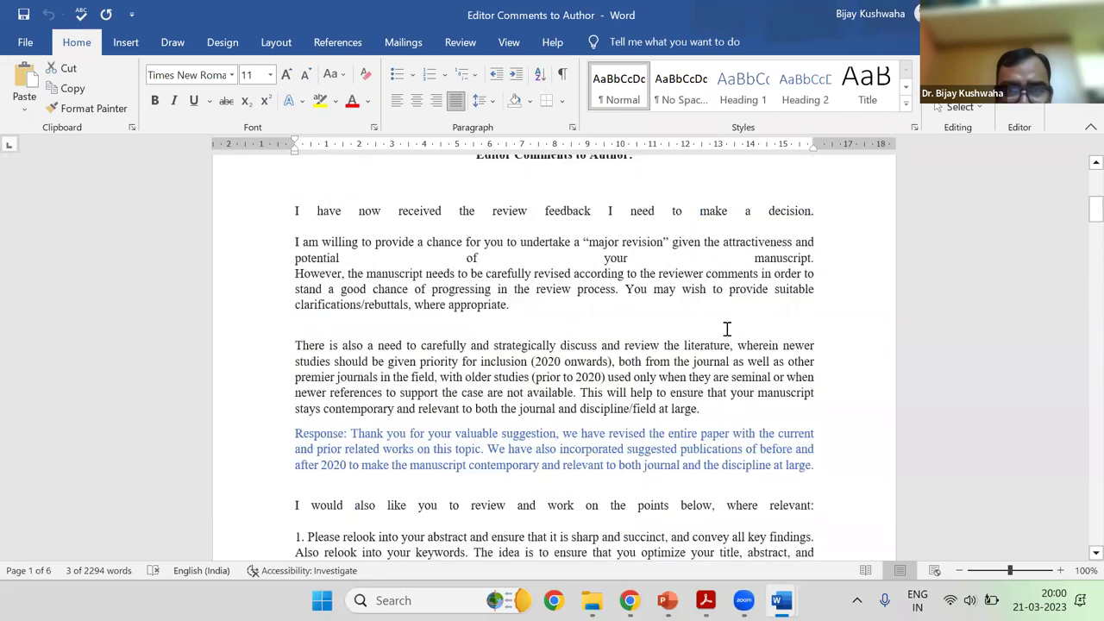
scroll(725, 338, "down", 5)
scroll(723, 345, "down", 10)
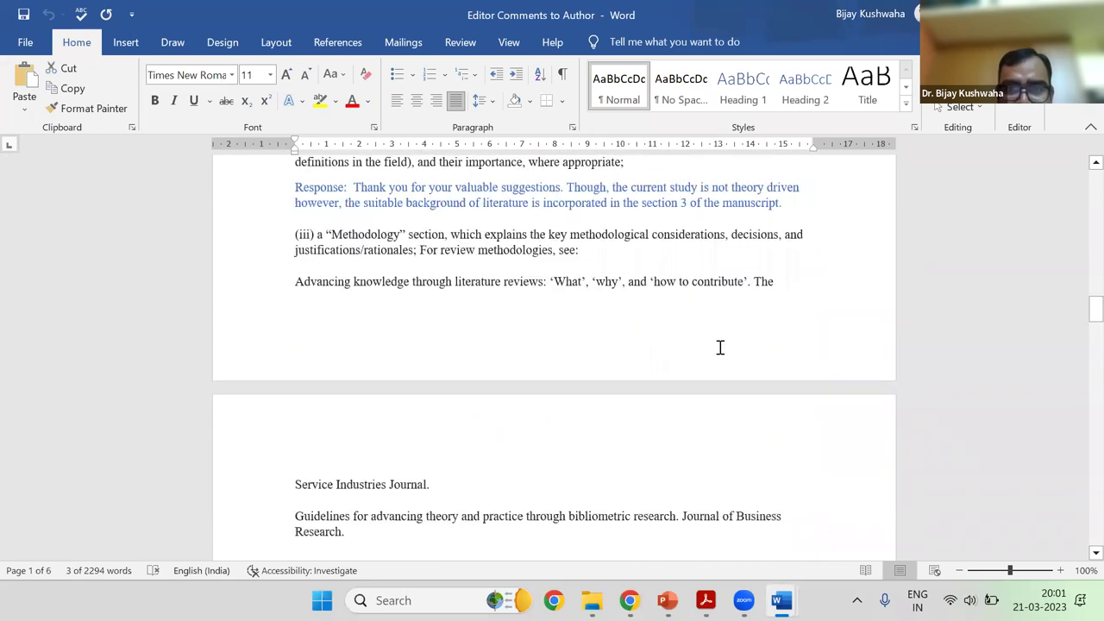
scroll(716, 348, "down", 15)
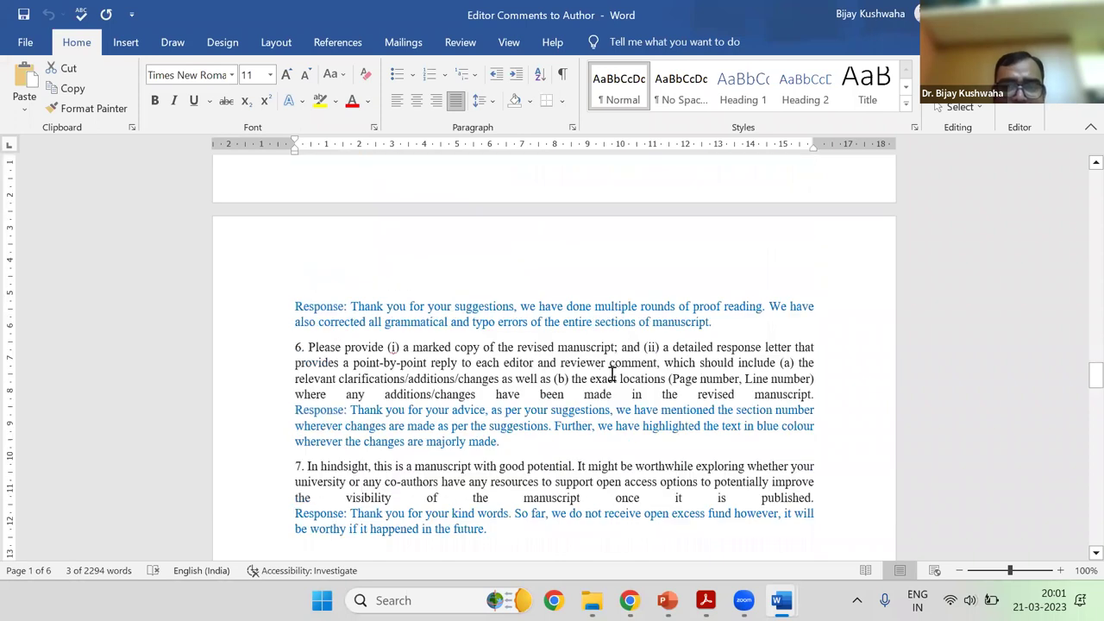
Search the document for "is not matured", close the search, and select that phrase in the response on conference papers
key("ctrl+f")
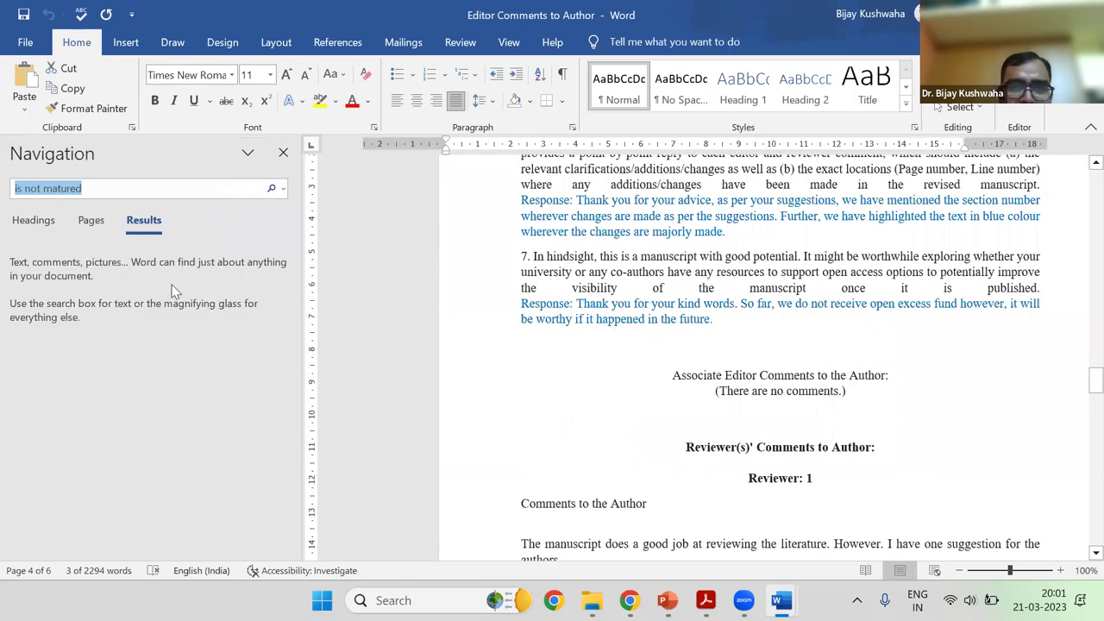
key("Return")
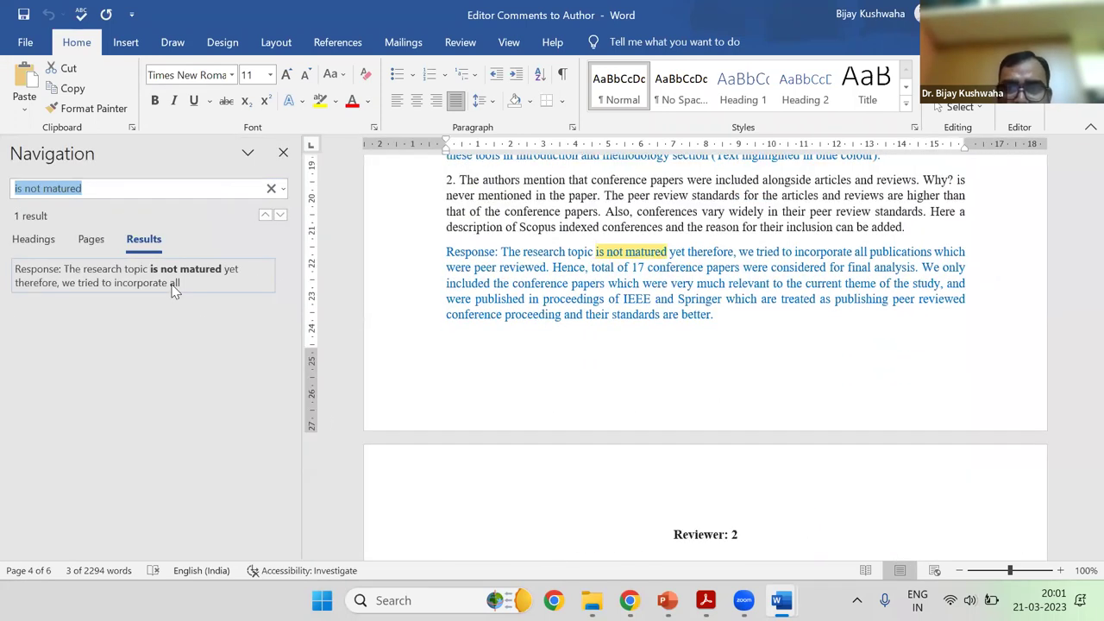
left_click(706, 296)
key("Escape")
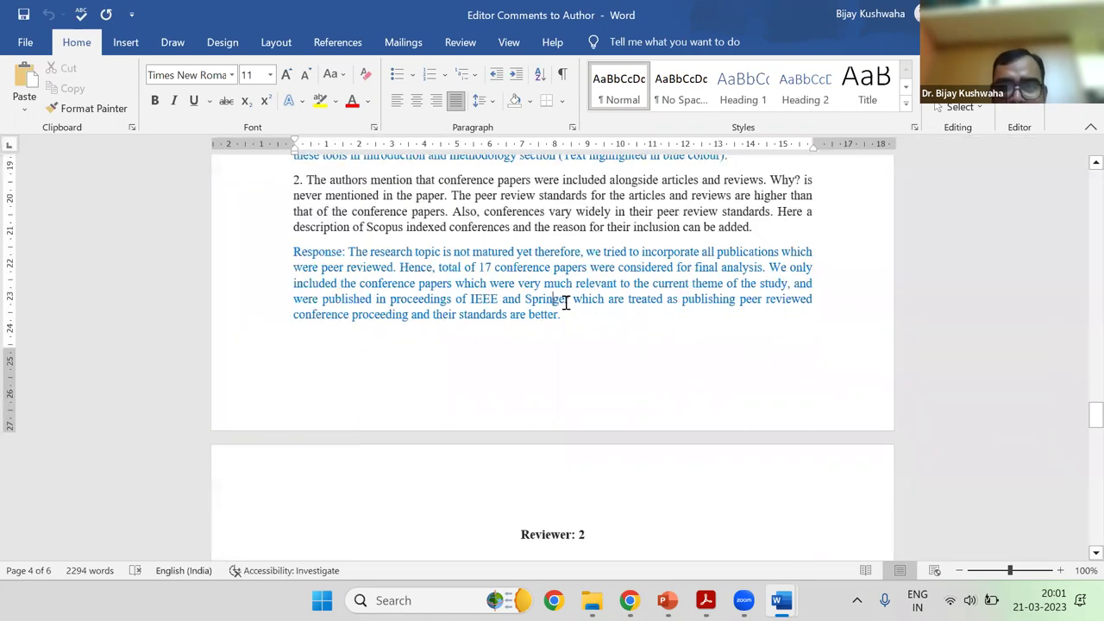
left_click_drag(446, 252, 514, 256)
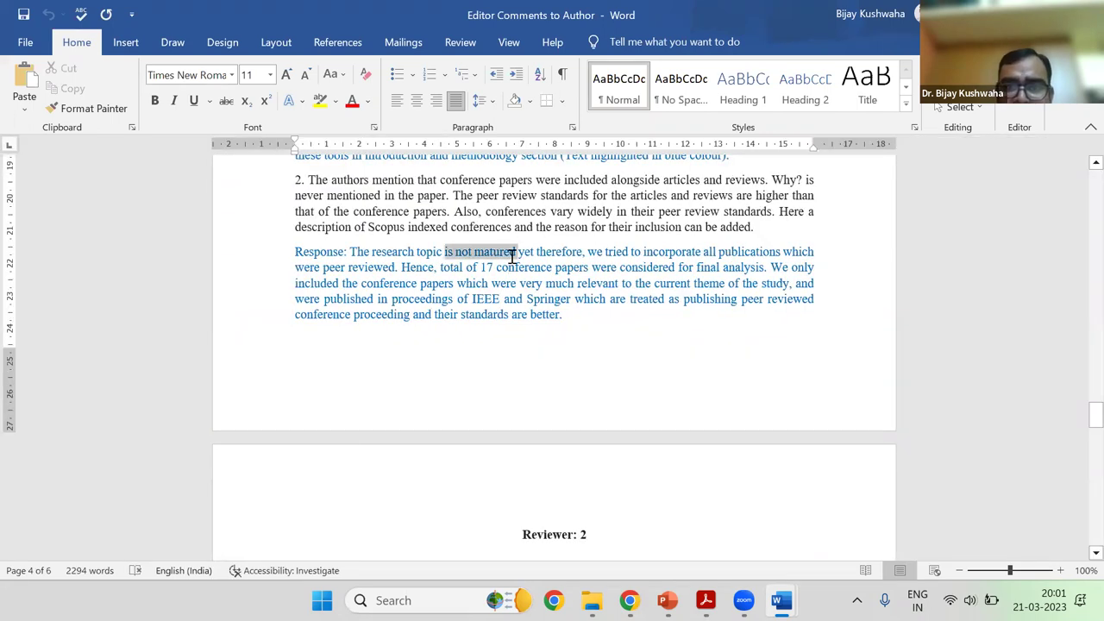
Check the publication types in the Acrobat article's Table 1, return to the Word comments, and select "total of 17 conference papers" in the response
left_click(706, 600)
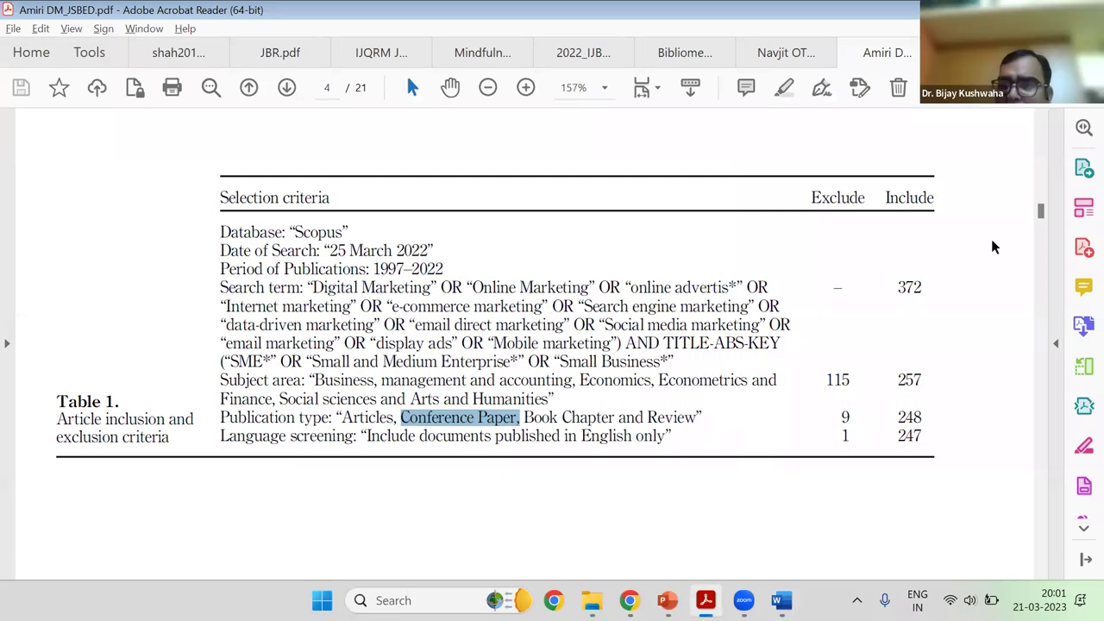
key("alt+Tab")
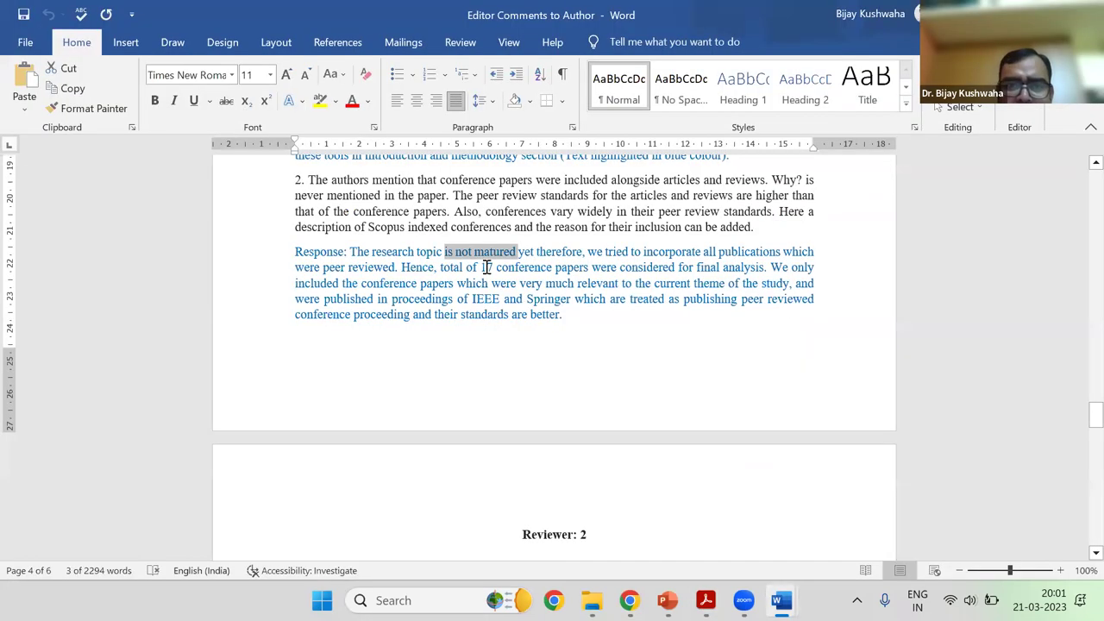
left_click(502, 261)
left_click_drag(435, 267, 589, 267)
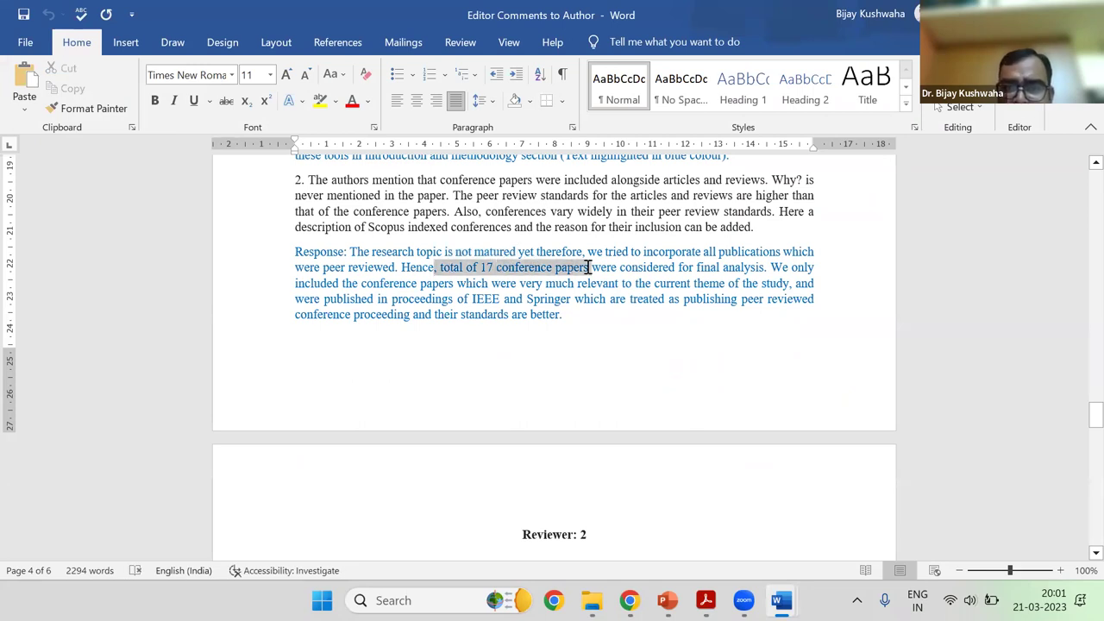
left_click(483, 282)
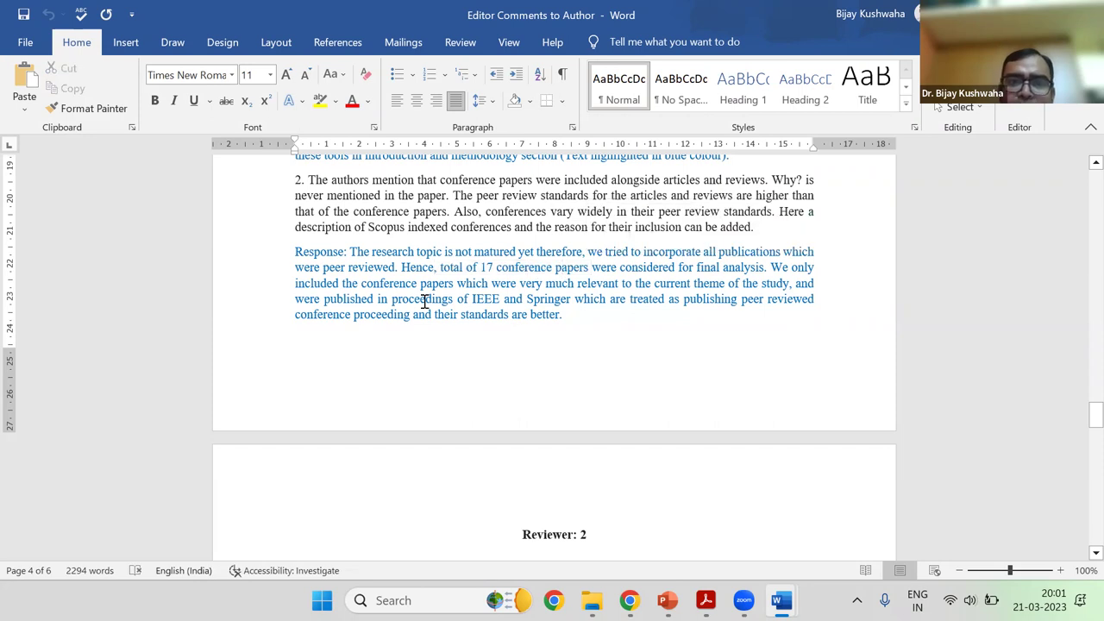
Select "proceedings of IEEE and Springer" in the authors' response, and within it "IEEE and Springer", and clear the selection
left_click_drag(392, 300, 572, 302)
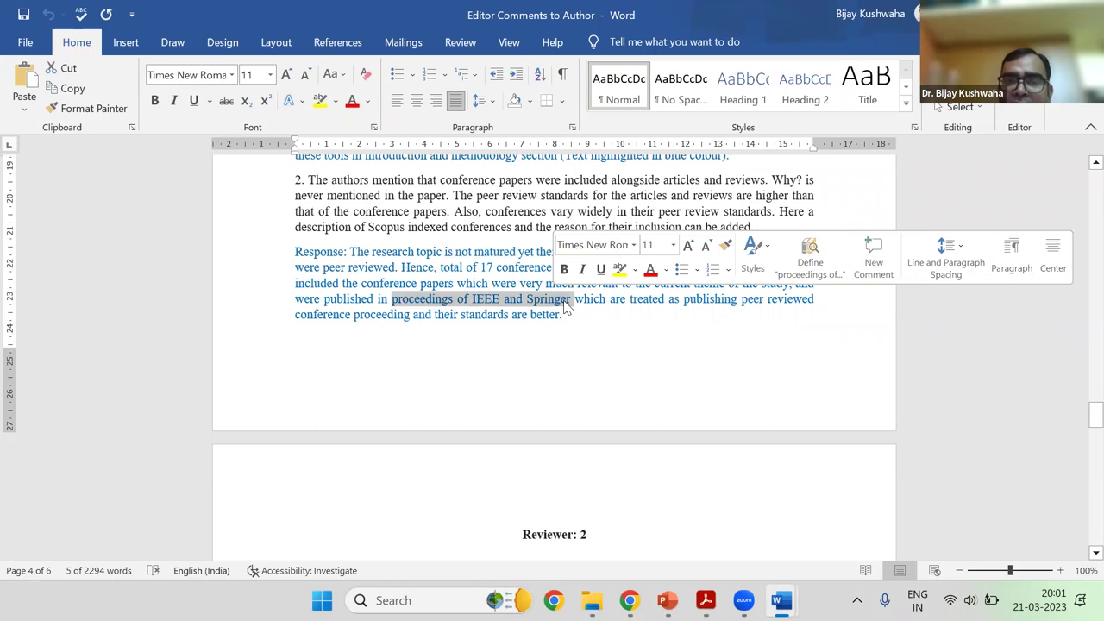
left_click(564, 314)
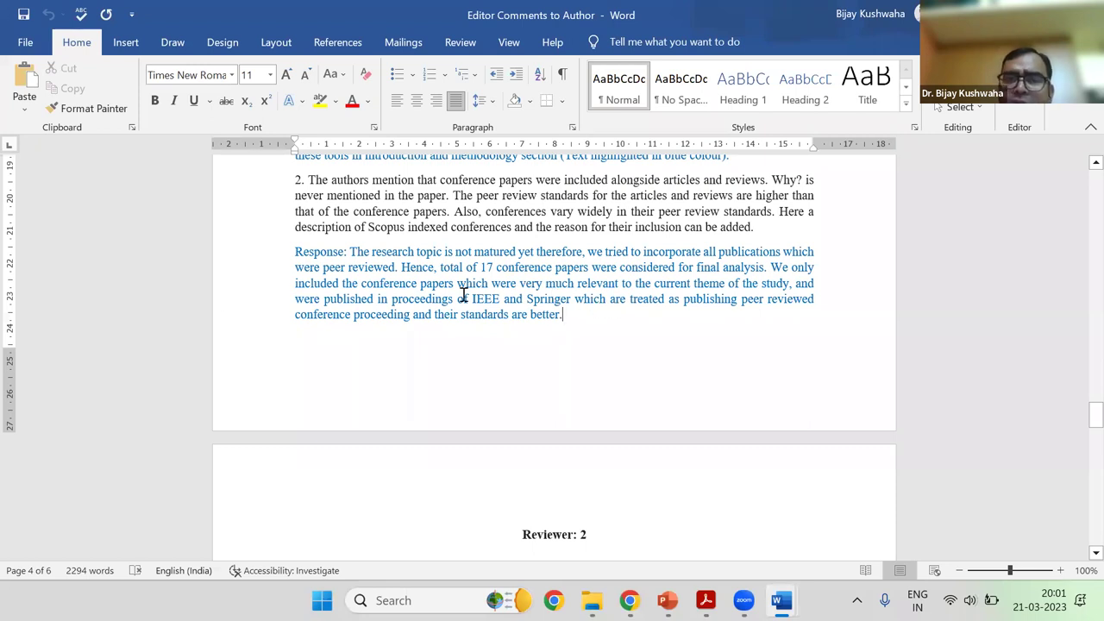
left_click_drag(474, 297, 562, 298)
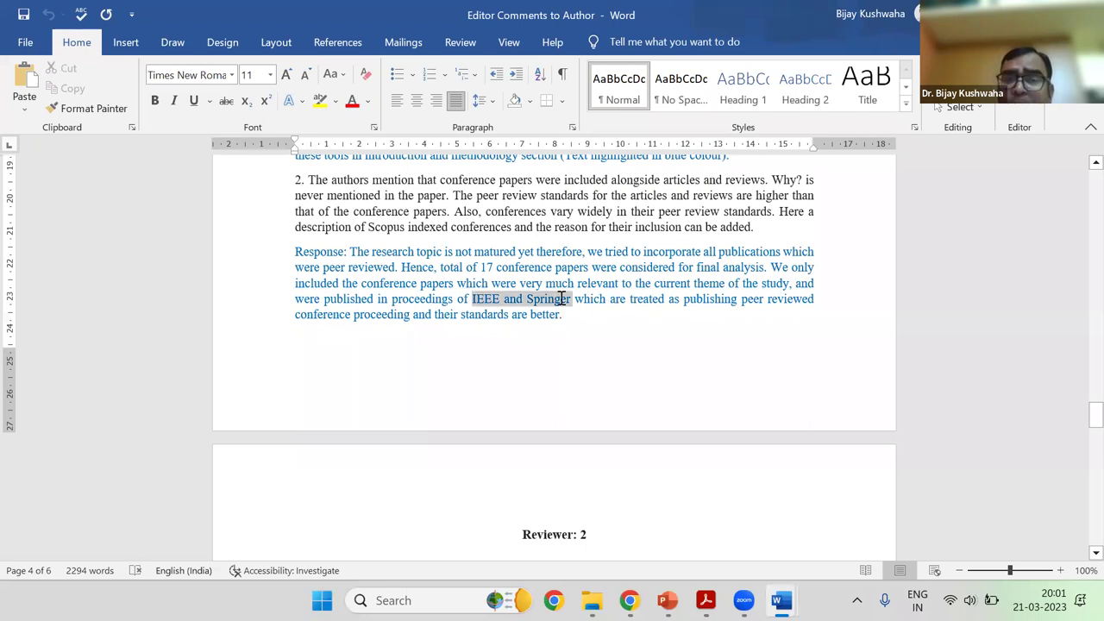
left_click(600, 364)
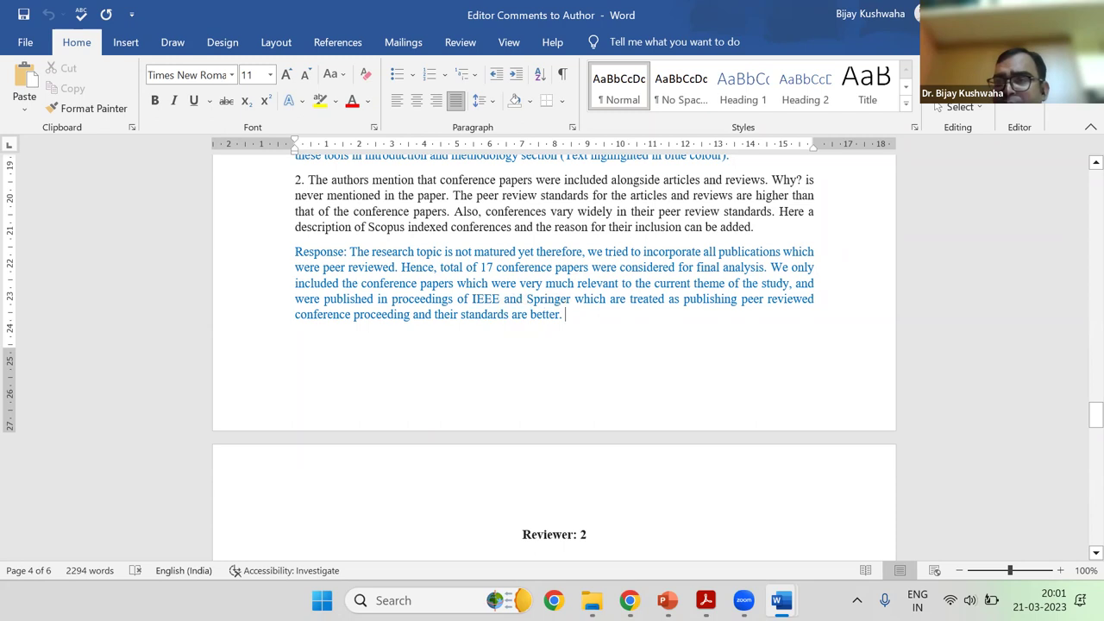
Close the editor comments document and switch to the Scopus search results in Chrome, at the document type filter
left_click(1081, 18)
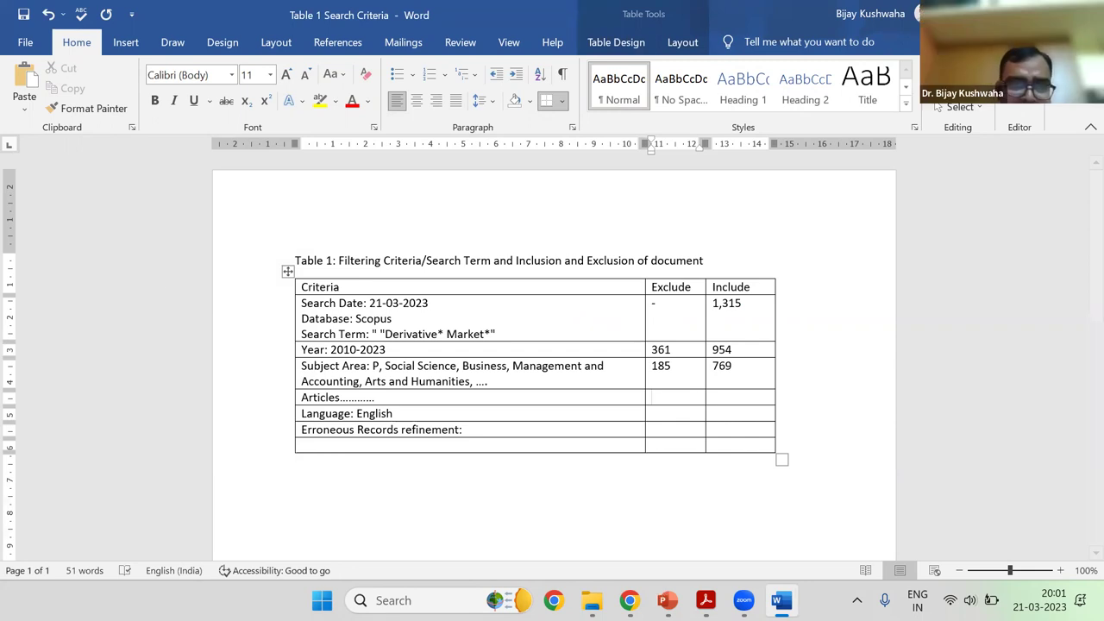
key("alt+Tab")
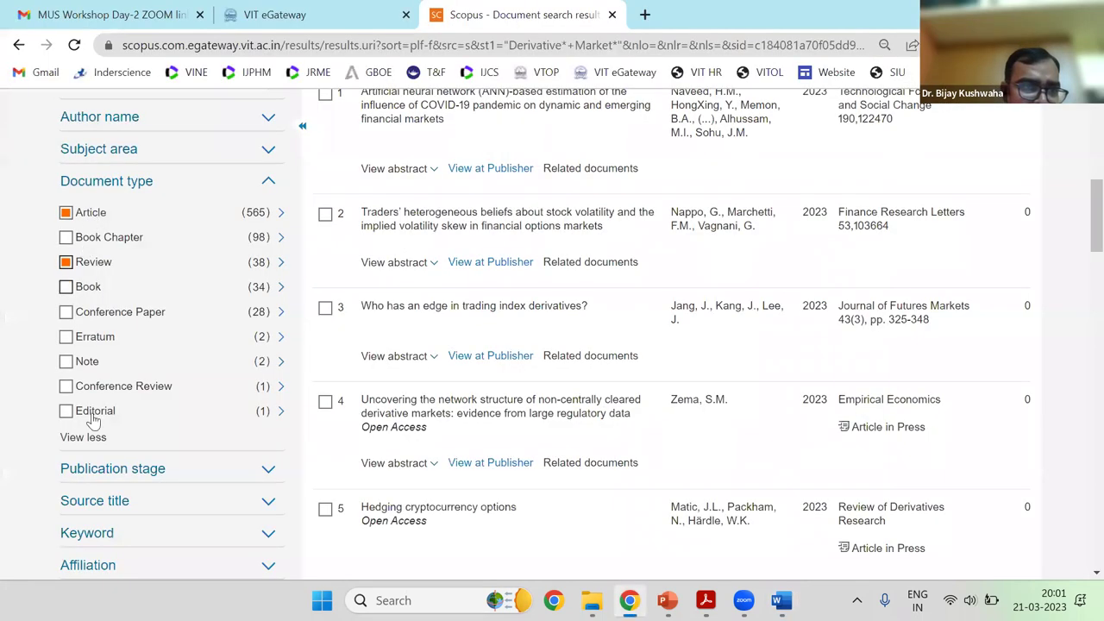
Limit the search results to the Article and Review document types
left_click(83, 437)
left_click(85, 338)
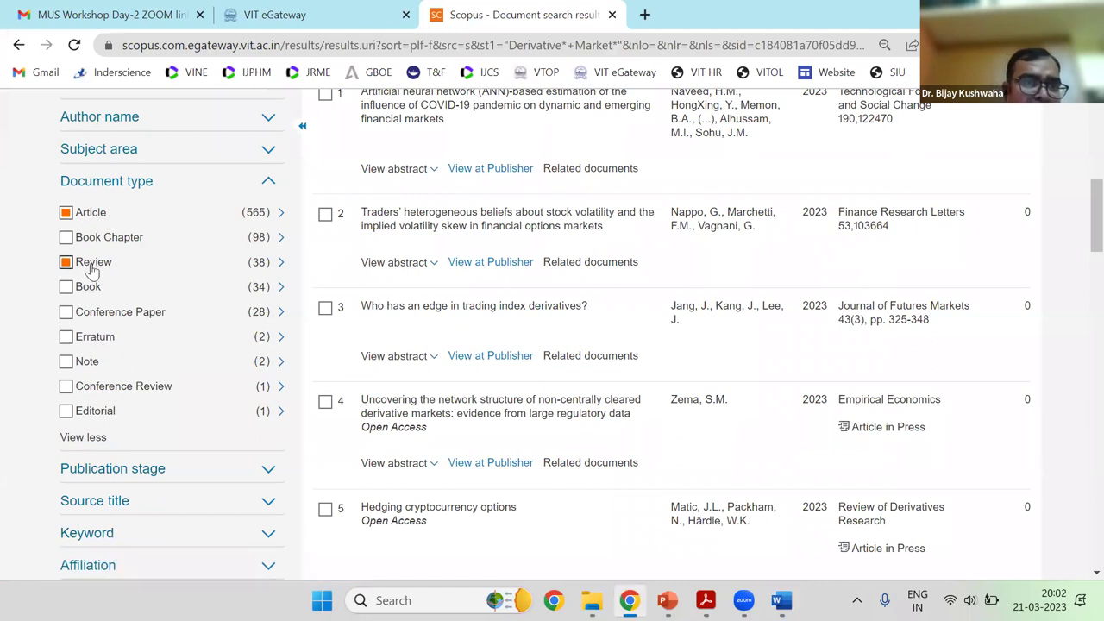
scroll(121, 332, "down", 2)
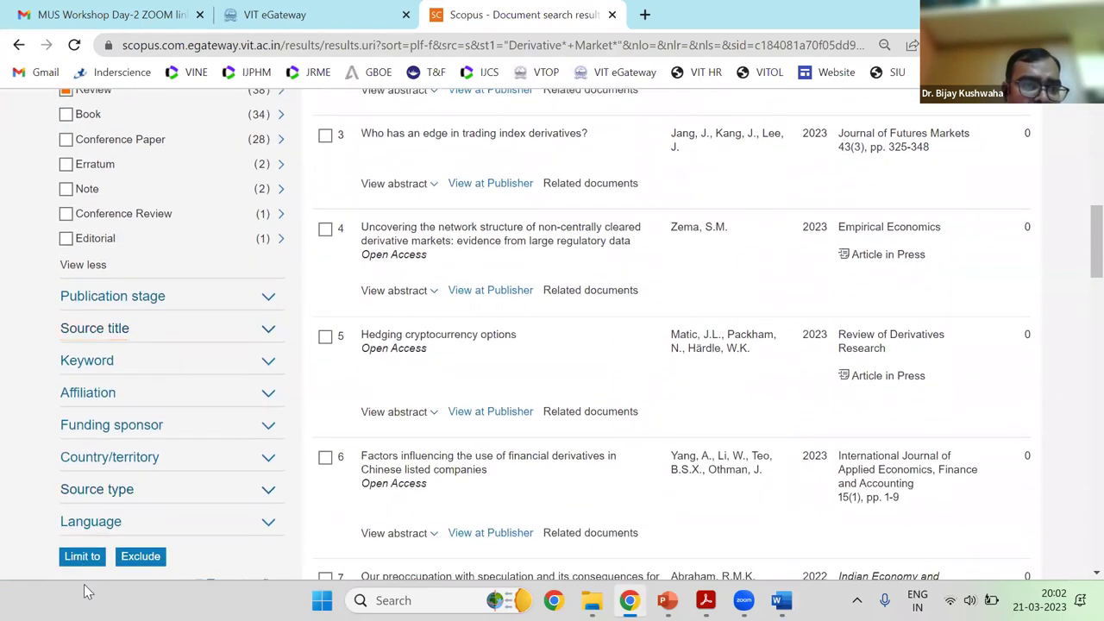
left_click(82, 556)
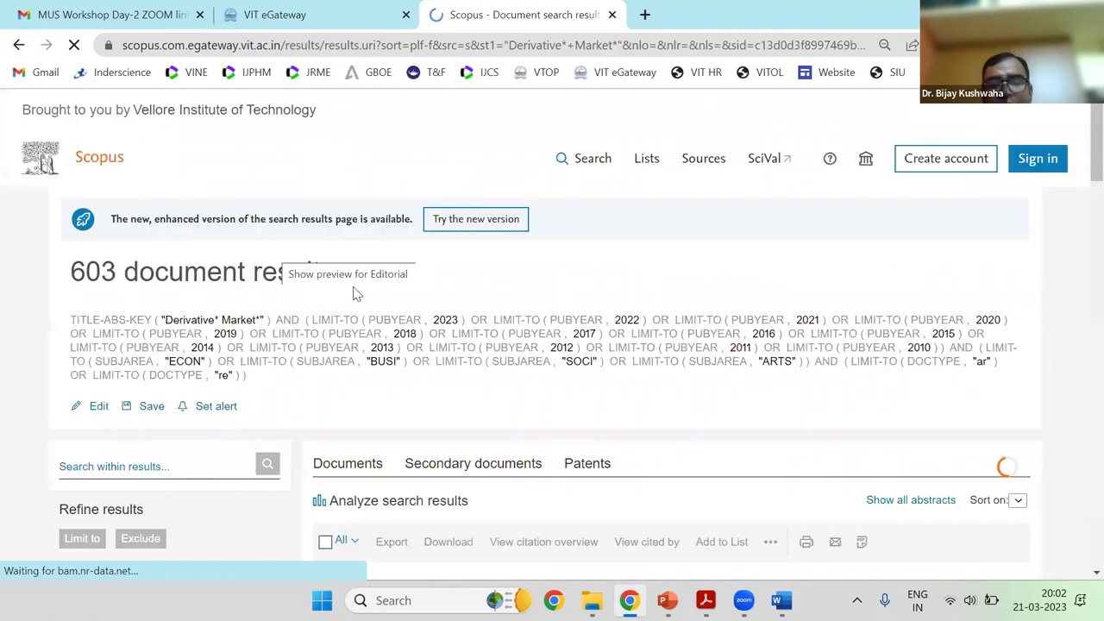
Switch to the Word criteria table and enter 603 as included and 166 as excluded in the Articles row
key("alt+Tab")
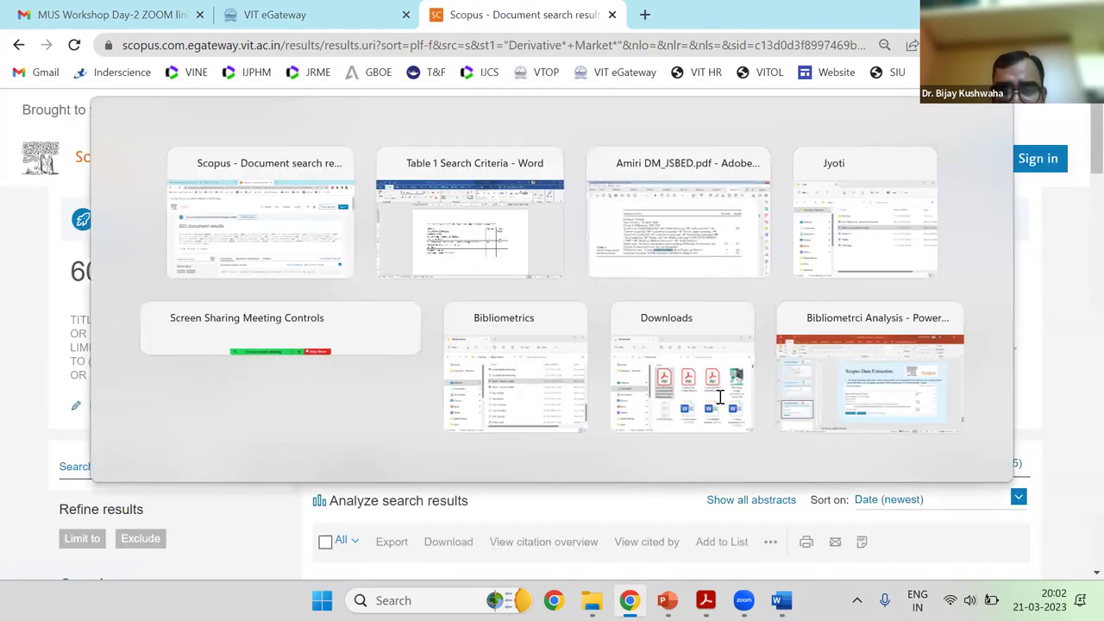
type("603")
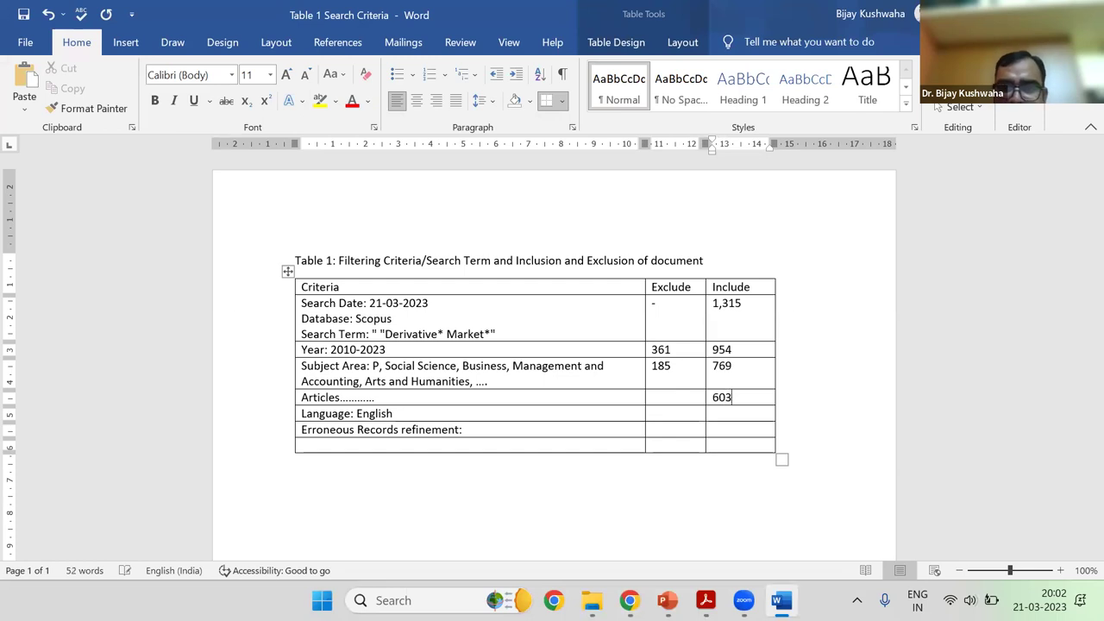
left_click(677, 395)
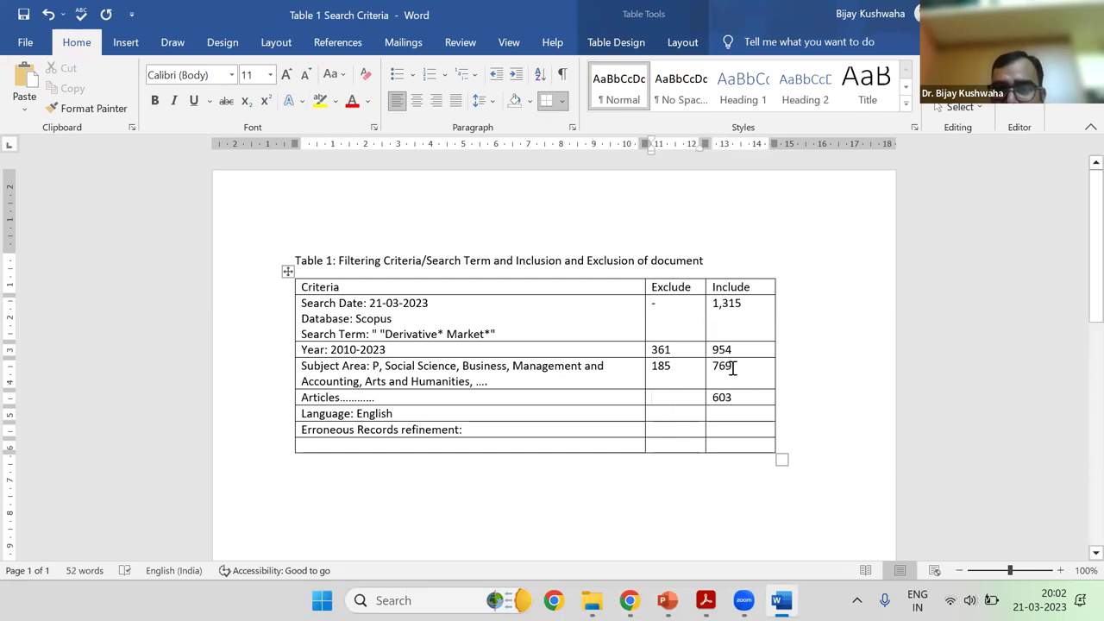
type("166")
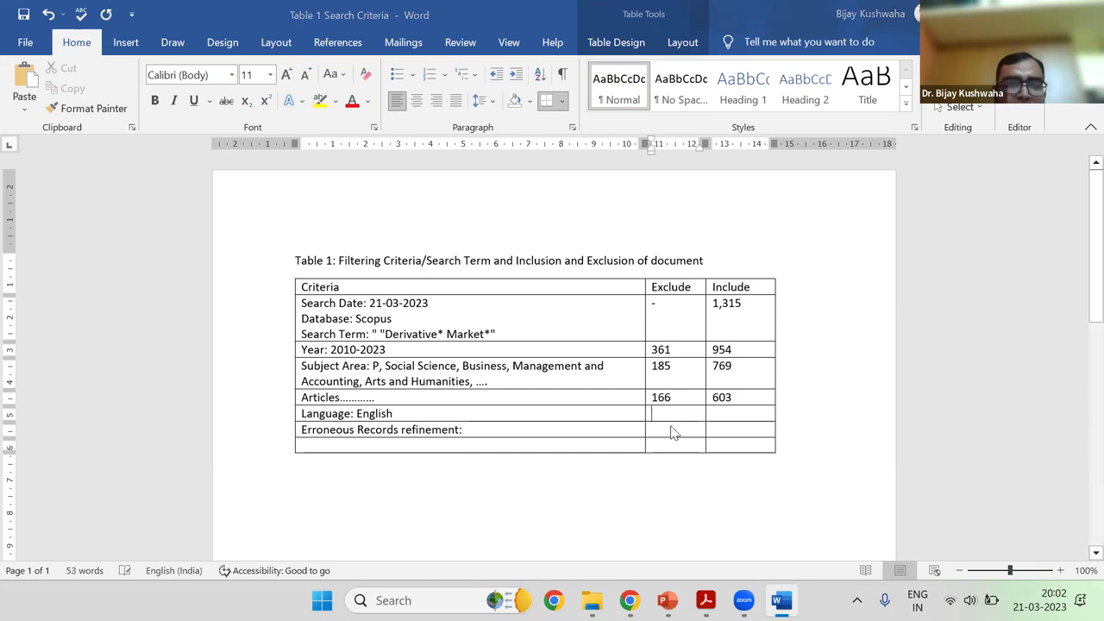
Return to the Scopus results in Chrome and examine the publication stage, source title and keyword filter options
key("alt+Tab")
scroll(267, 422, "down", 10)
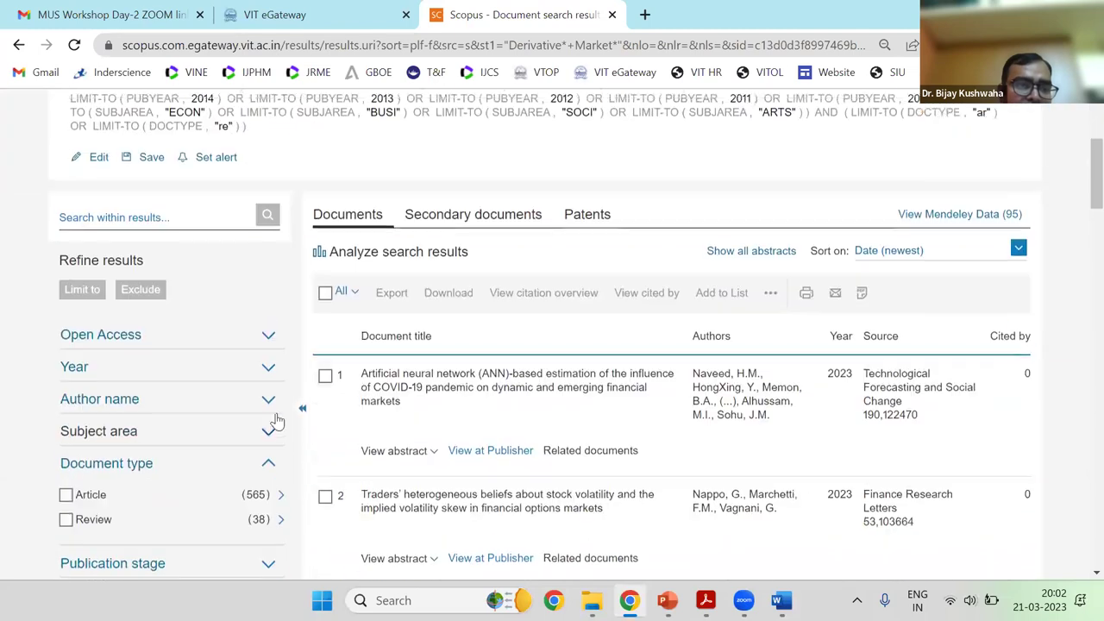
scroll(265, 307, "up", 4)
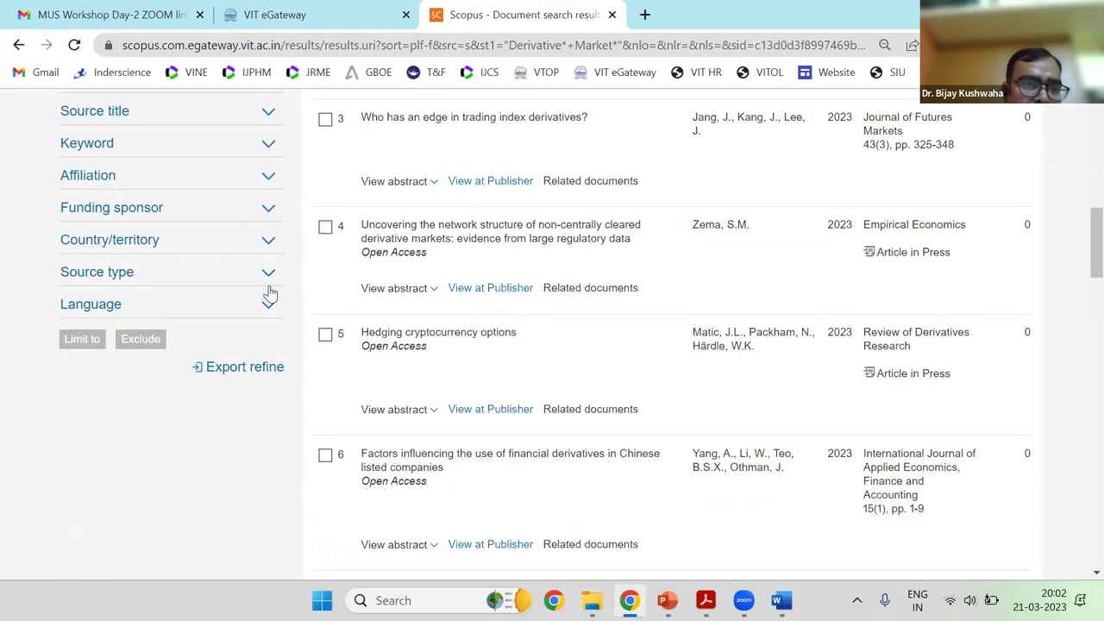
scroll(254, 317, "up", 1)
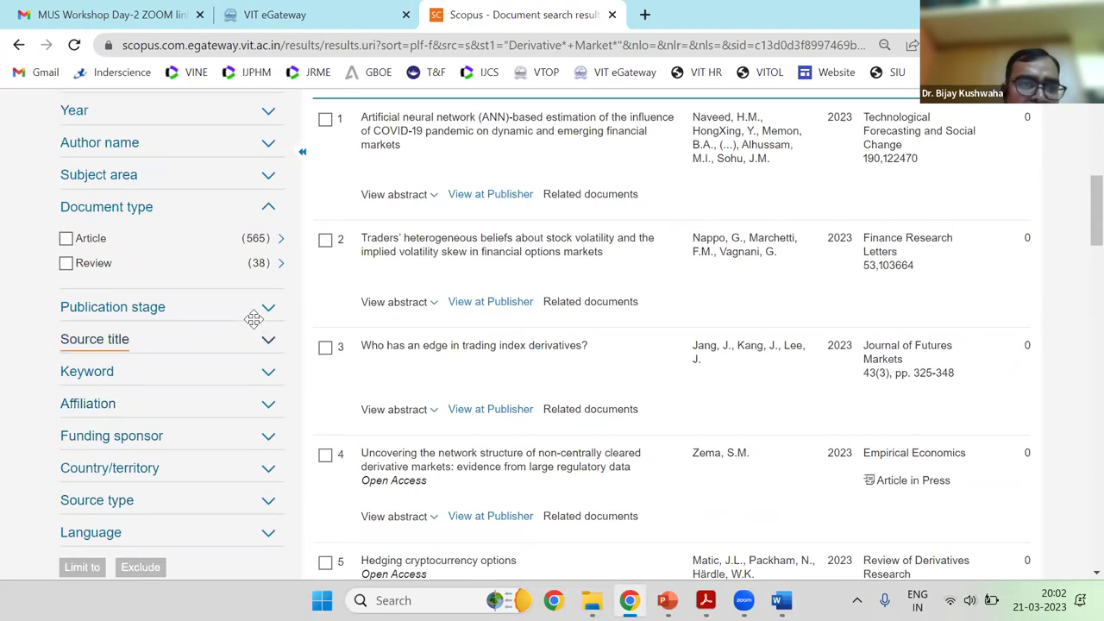
left_click(116, 369)
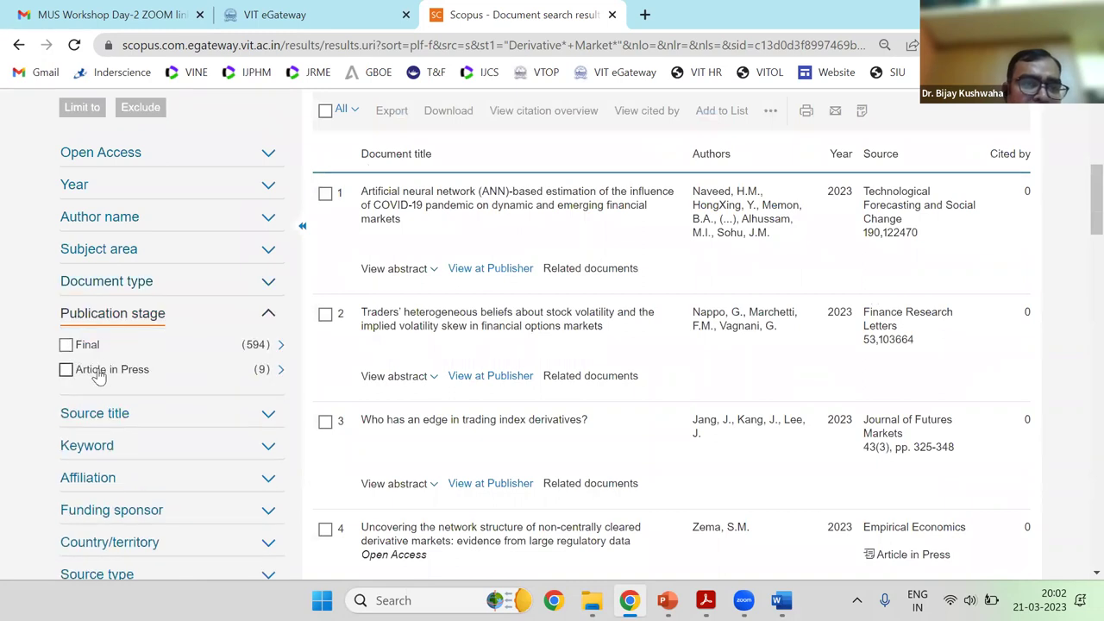
left_click(269, 315)
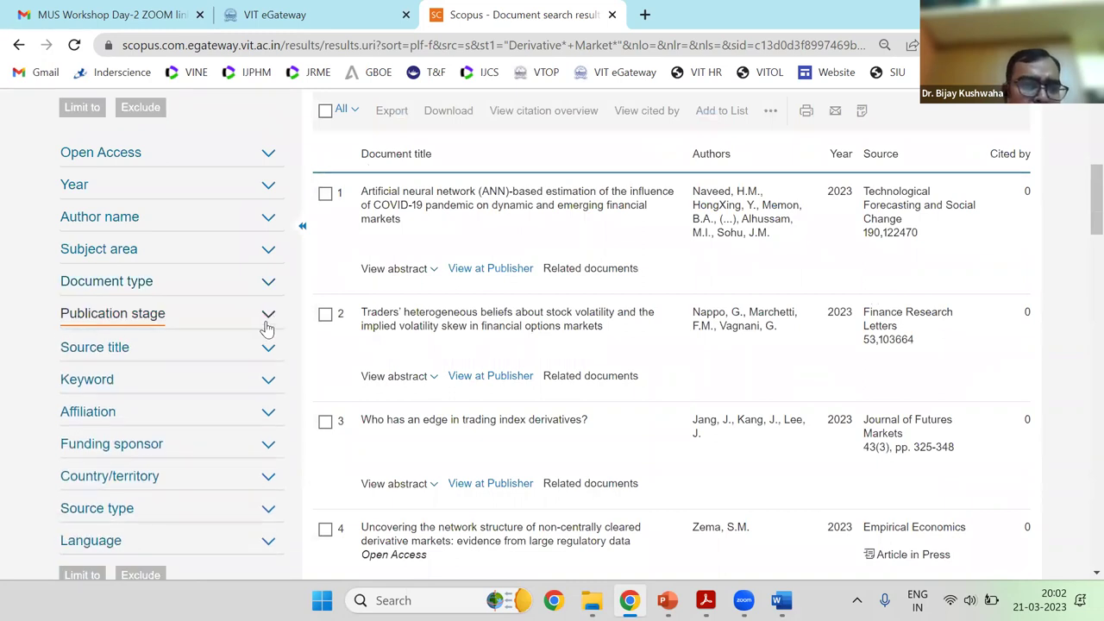
left_click(266, 346)
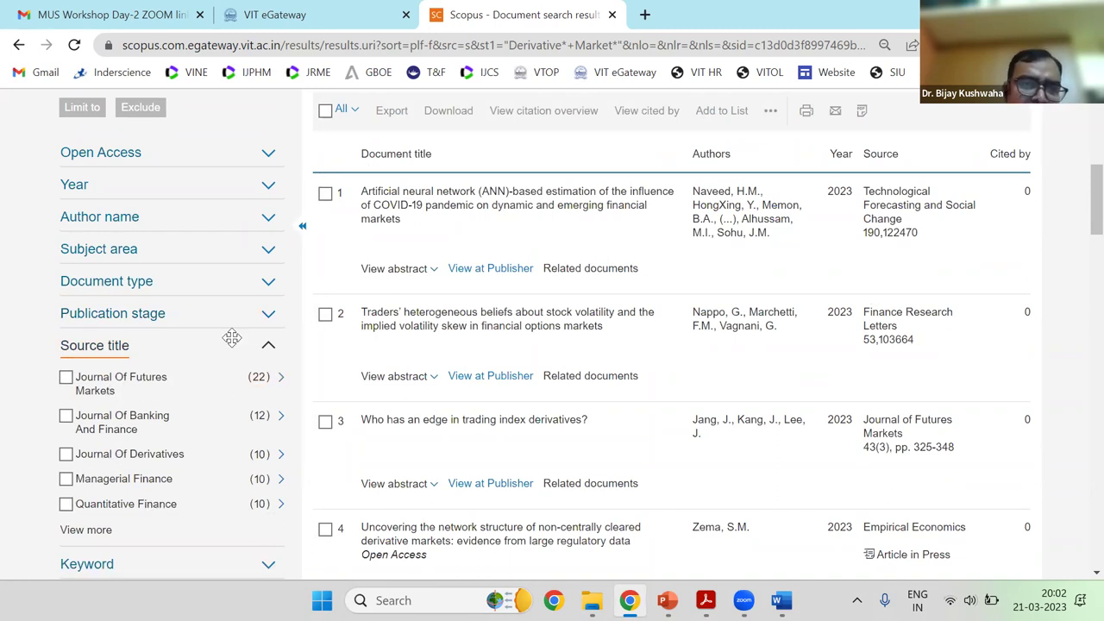
left_click(268, 349)
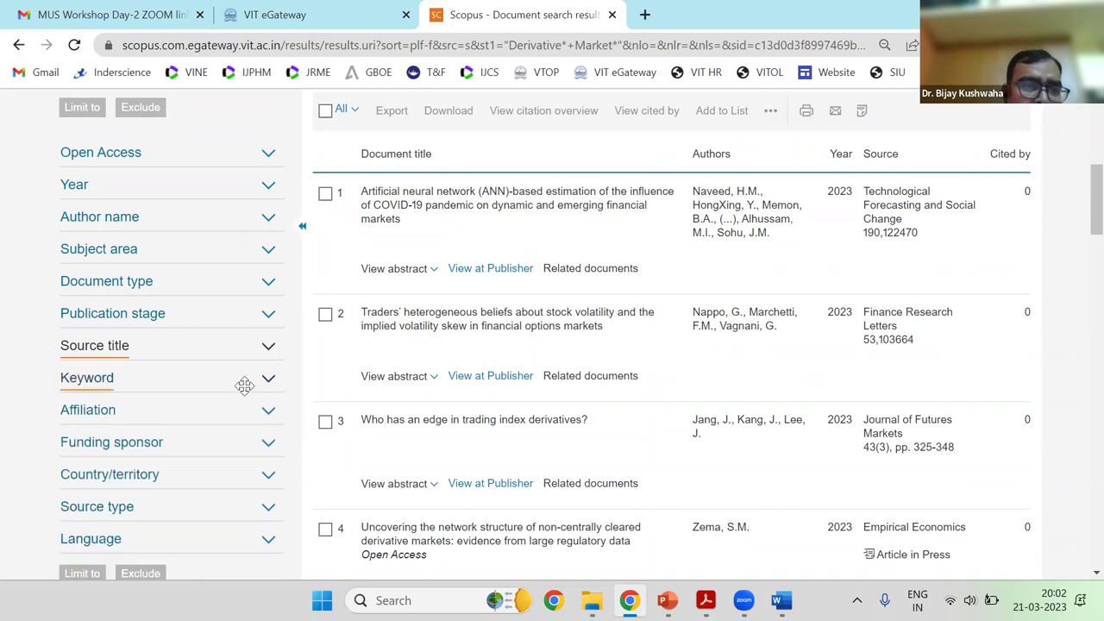
left_click(245, 379)
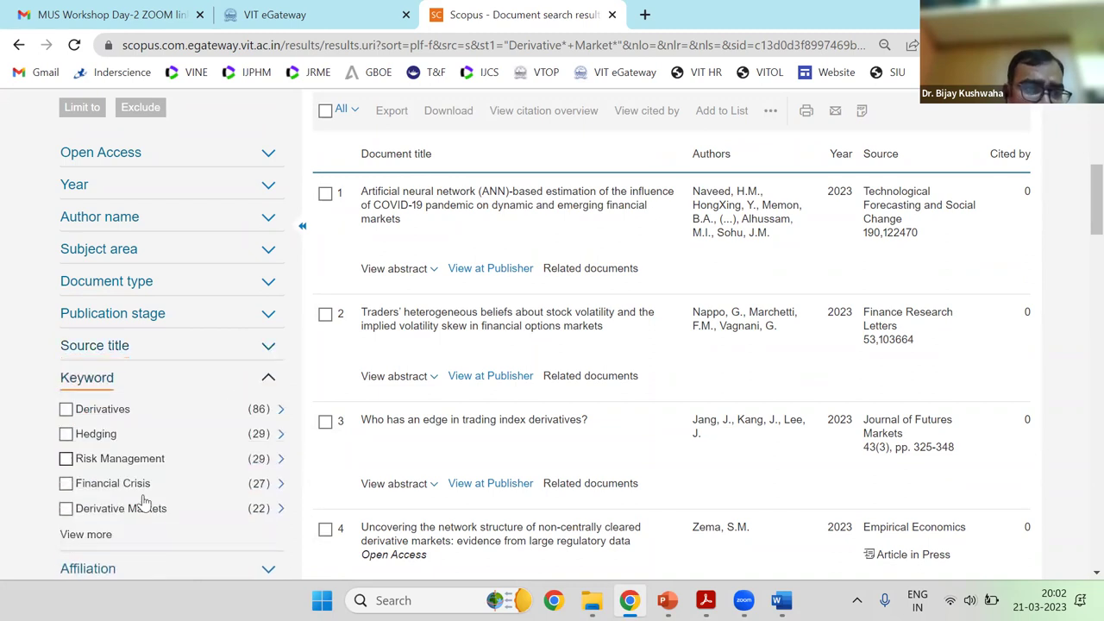
left_click(267, 380)
Examine the affiliation, funding sponsor, country/territory and source type filter options, collapsing each one after viewing
scroll(224, 362, "down", 1)
left_click(233, 331)
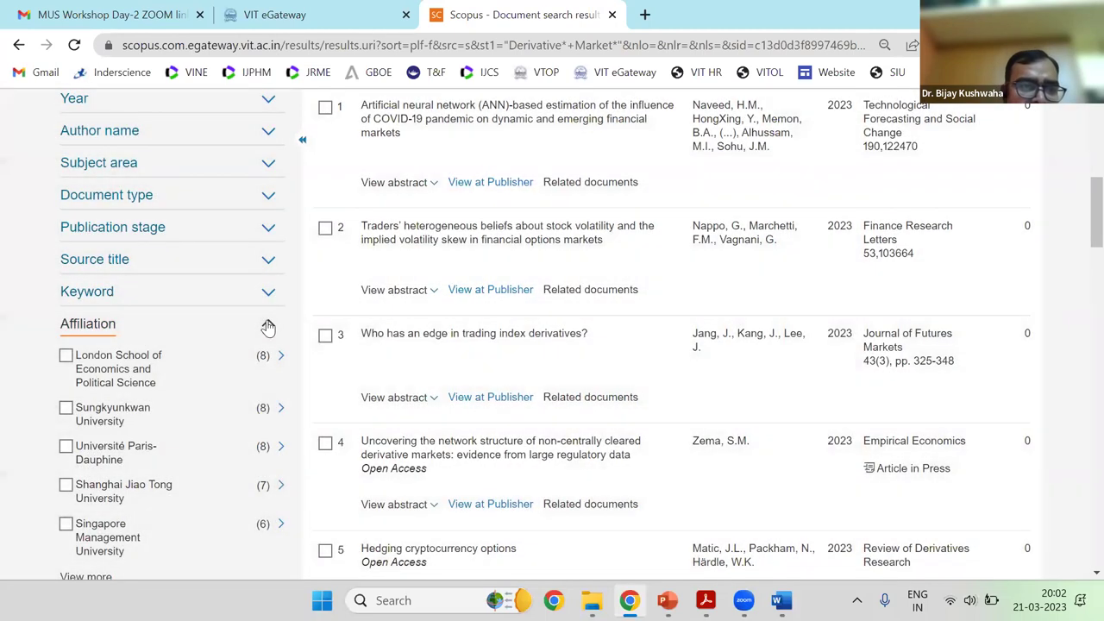
left_click(268, 323)
left_click(259, 356)
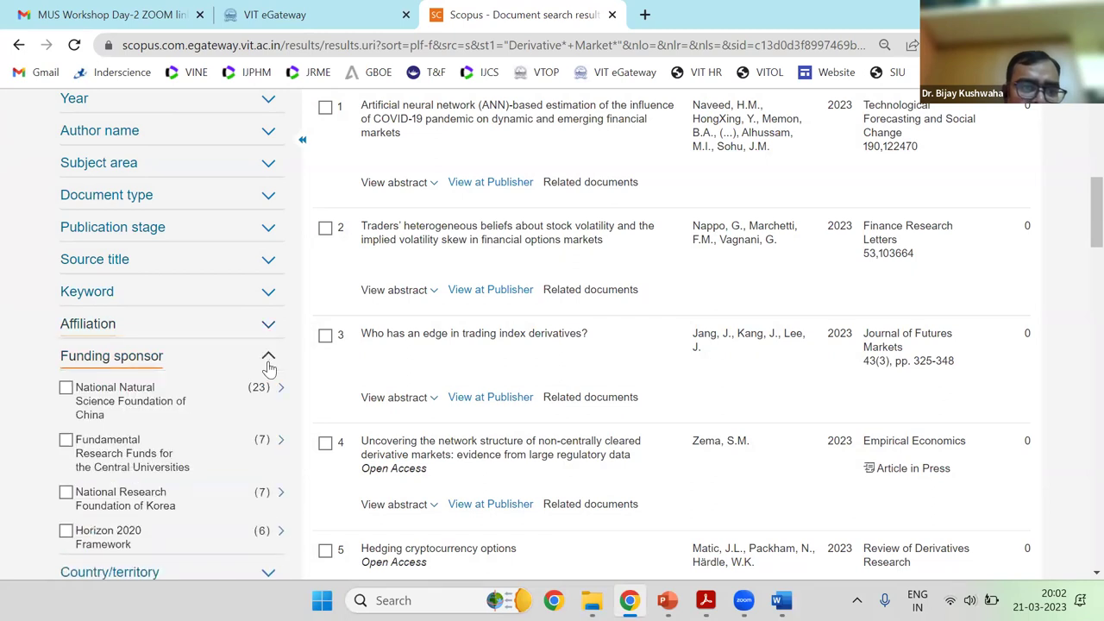
left_click(268, 356)
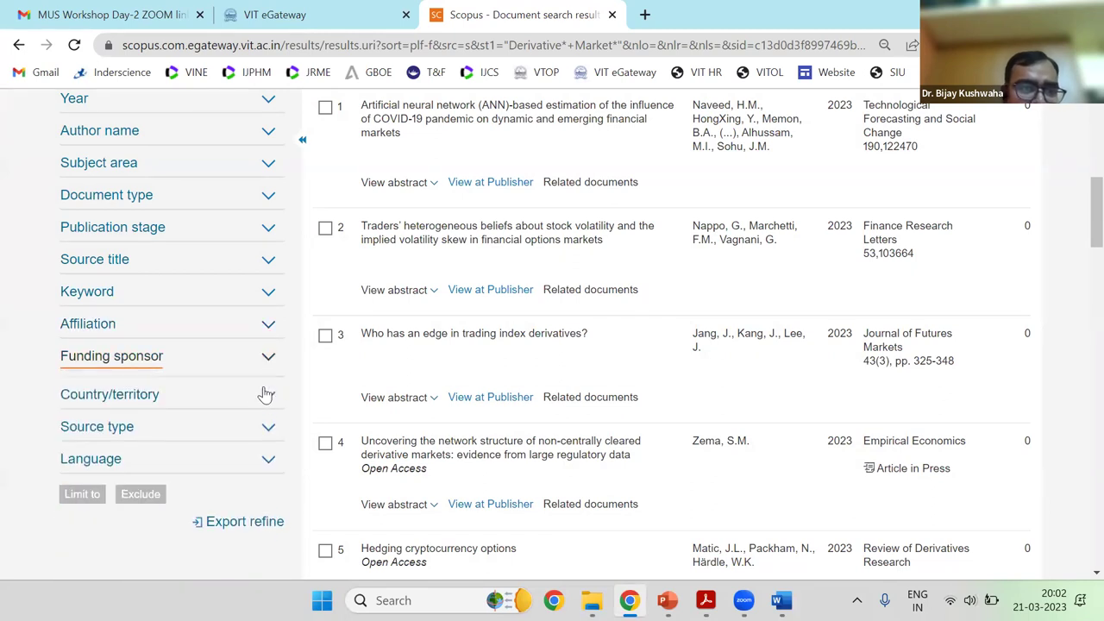
left_click(268, 394)
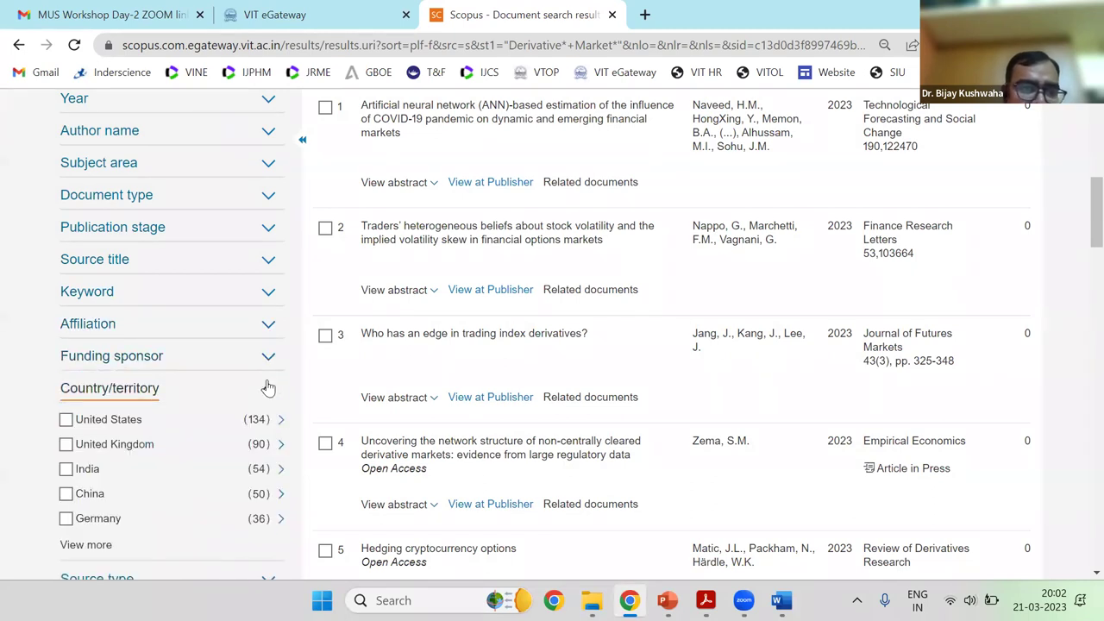
left_click(266, 388)
left_click(269, 422)
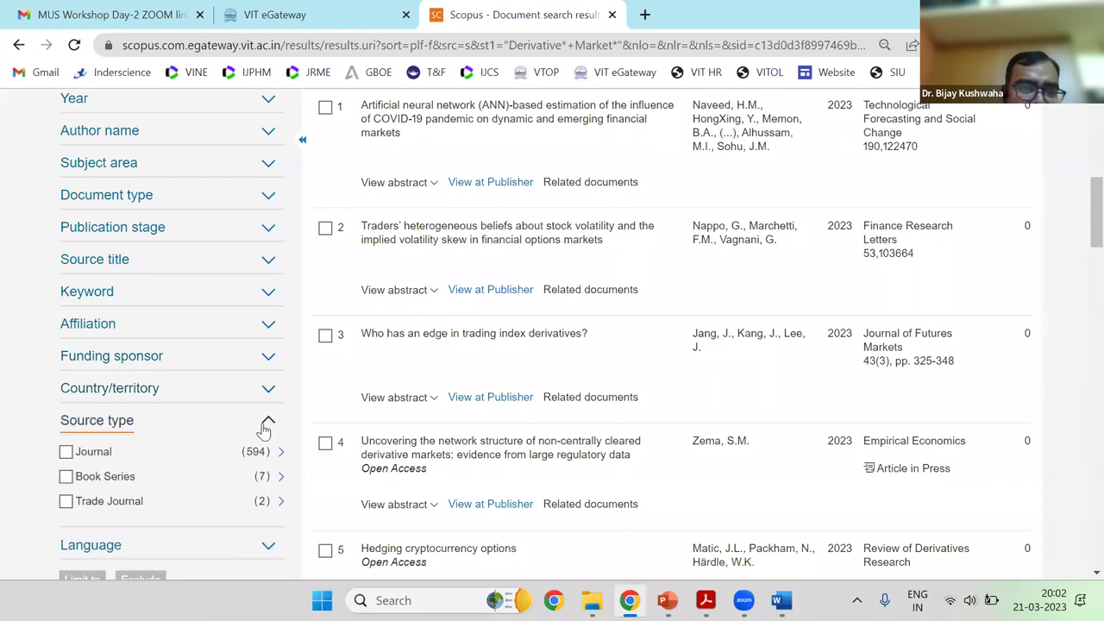
scroll(259, 414, "down", 2)
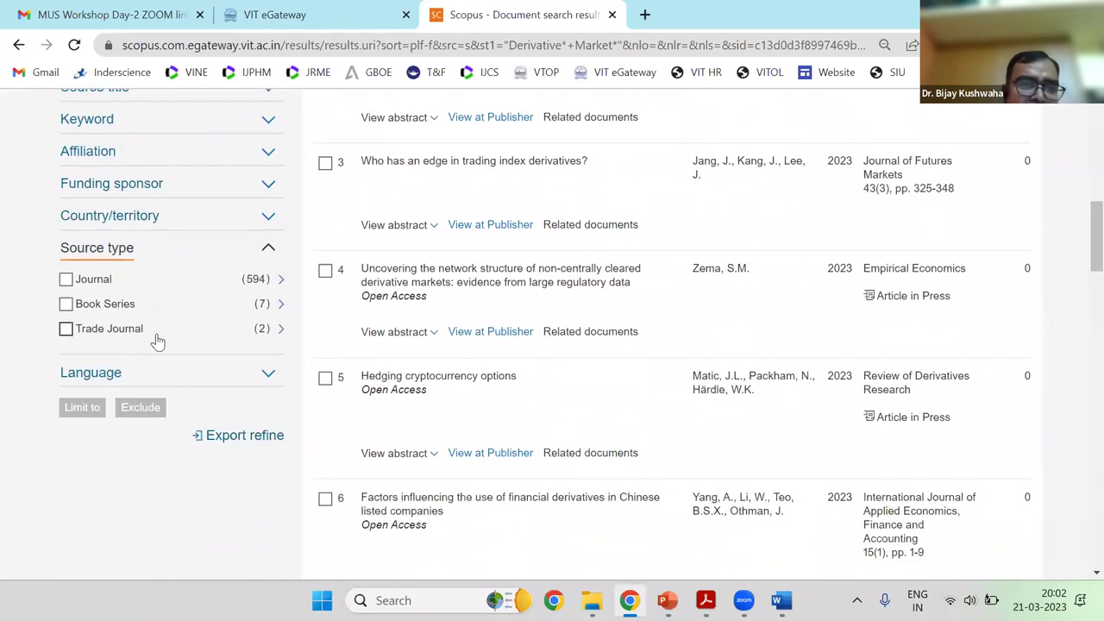
left_click(268, 251)
Limit the search results to documents in English
left_click(268, 284)
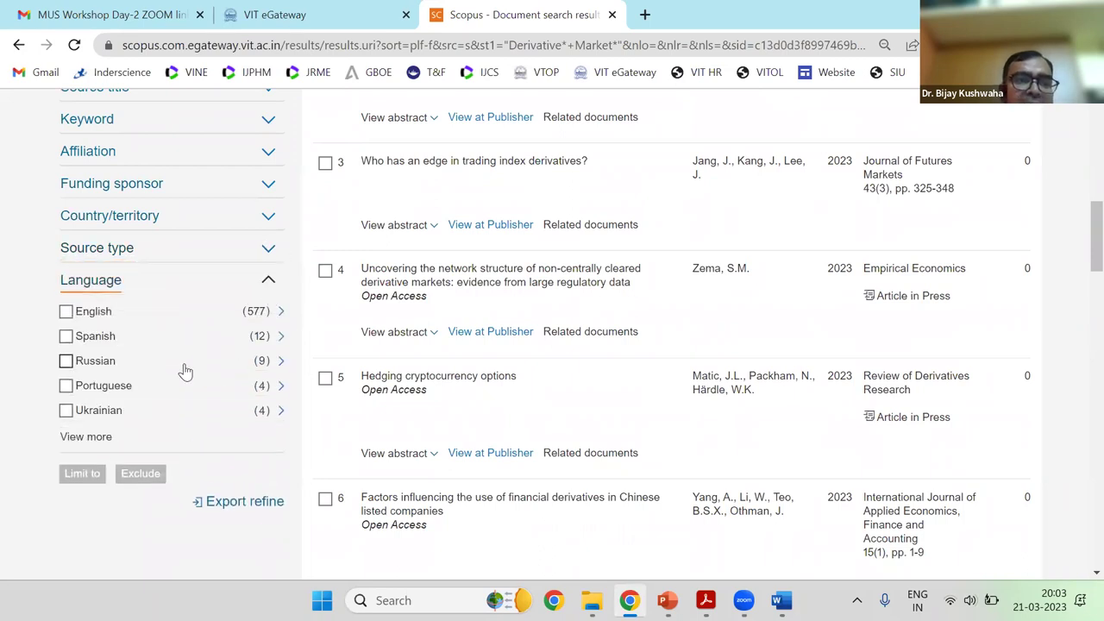
left_click(65, 314)
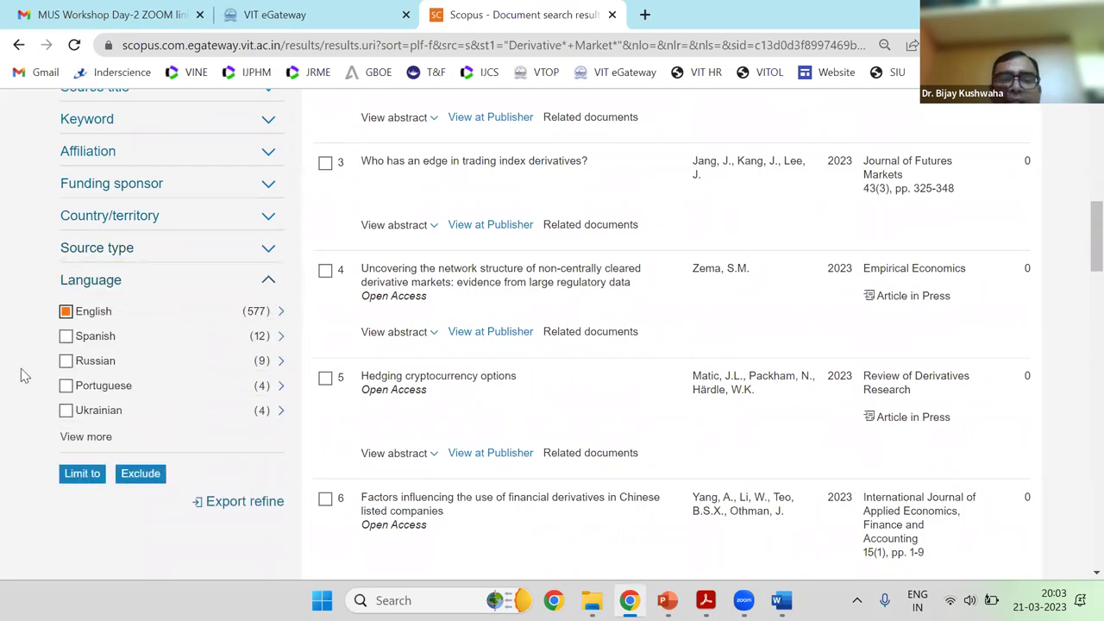
left_click(77, 478)
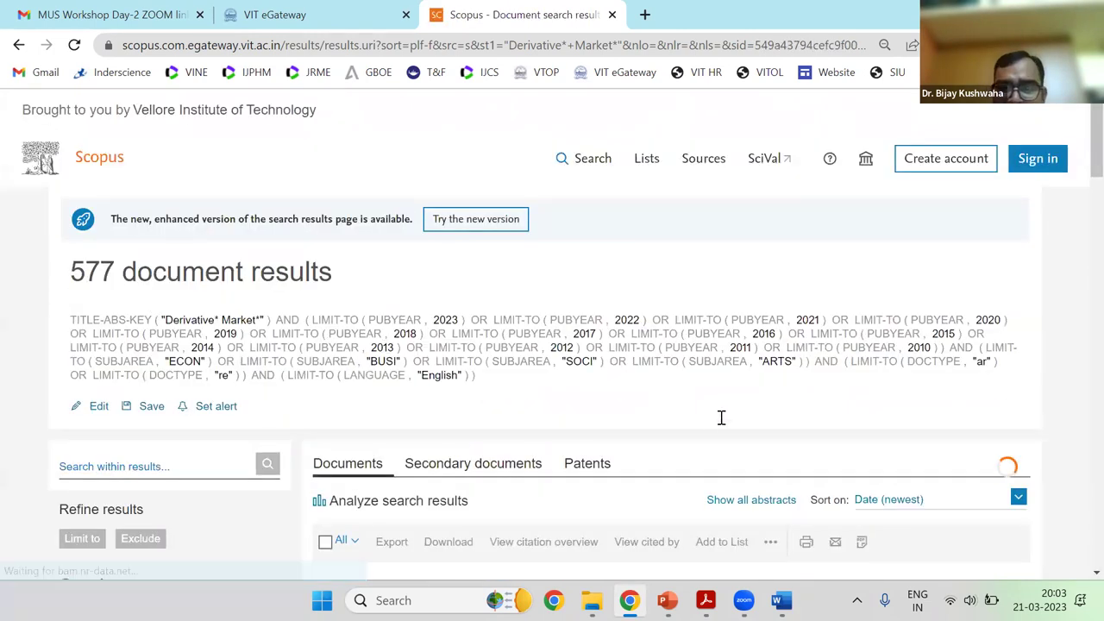
Switch to the Word table and enter 577 as included and 26 as excluded in the Language: English row
key("alt+Tab")
type("57")
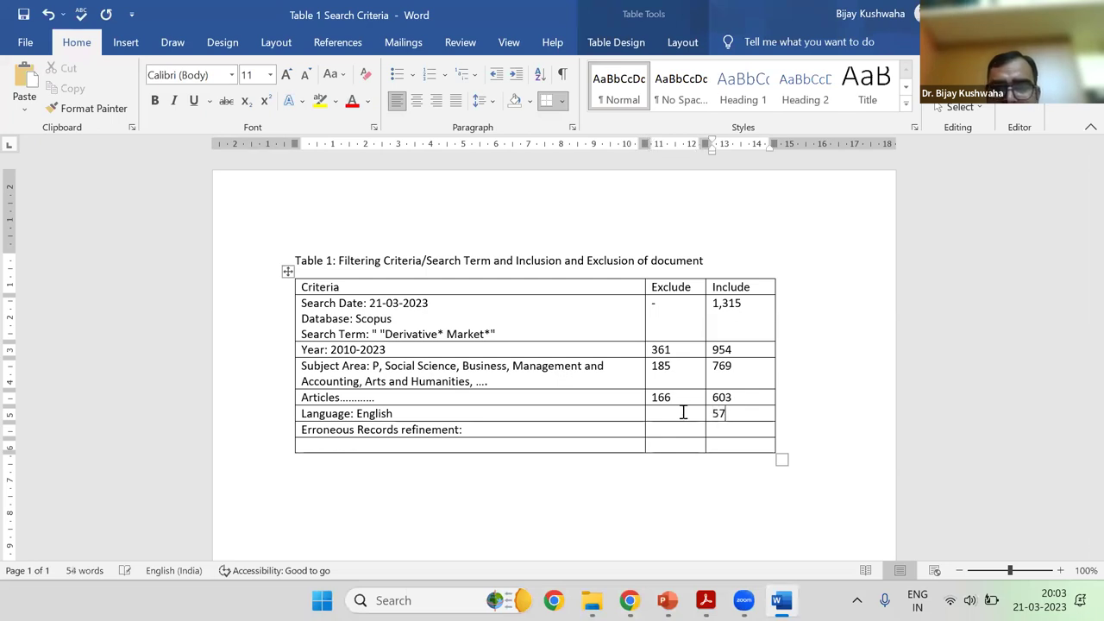
type("7")
left_click(682, 413)
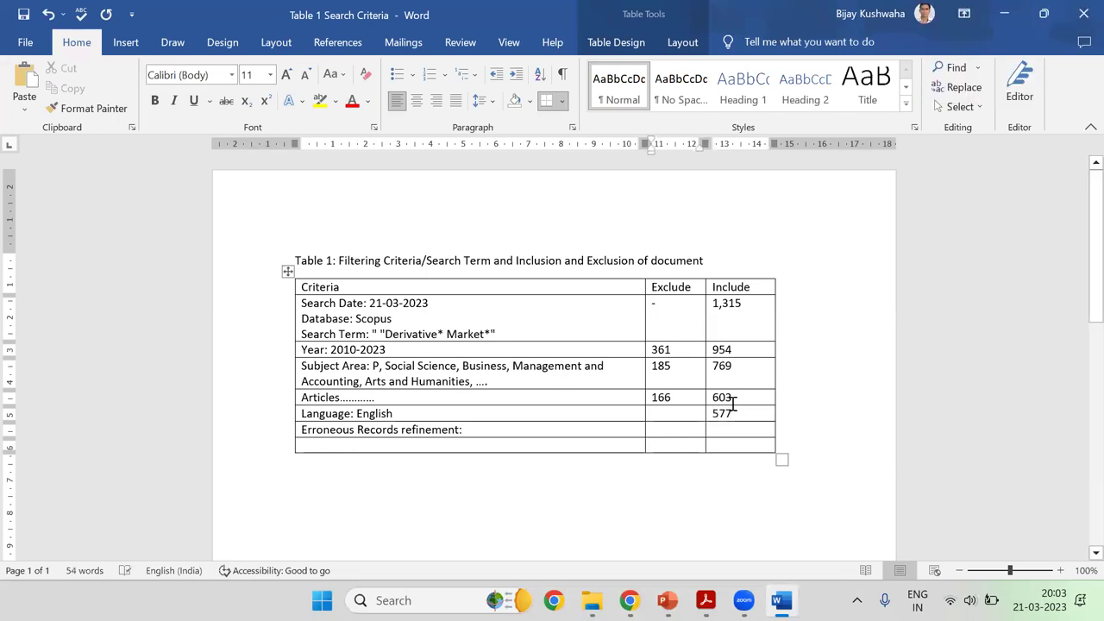
type("6")
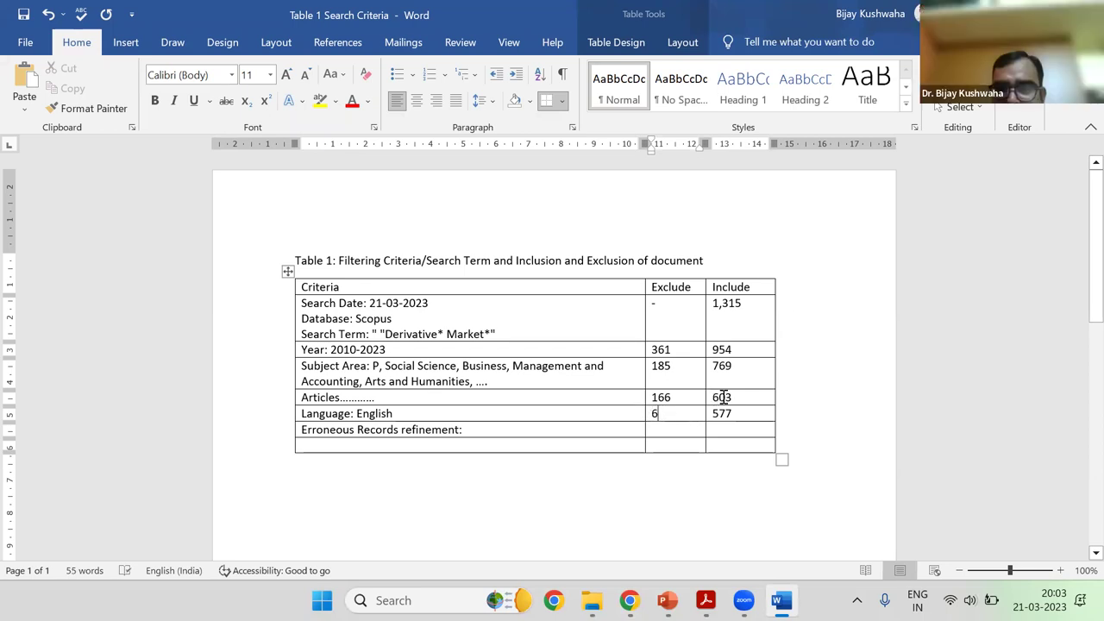
type("2")
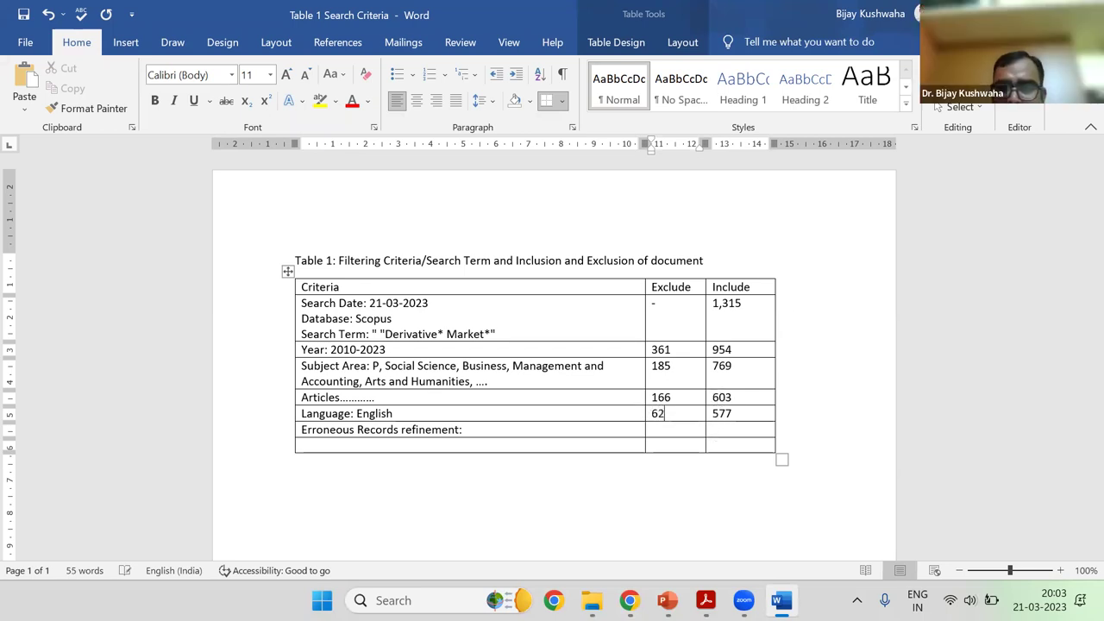
key("BackSpace")
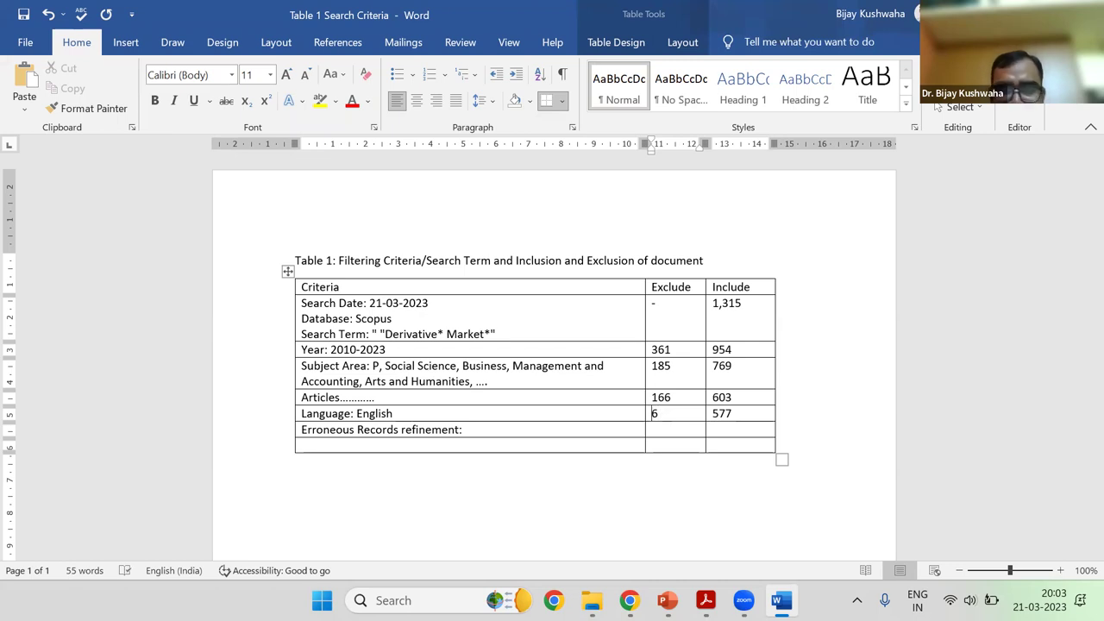
type("2")
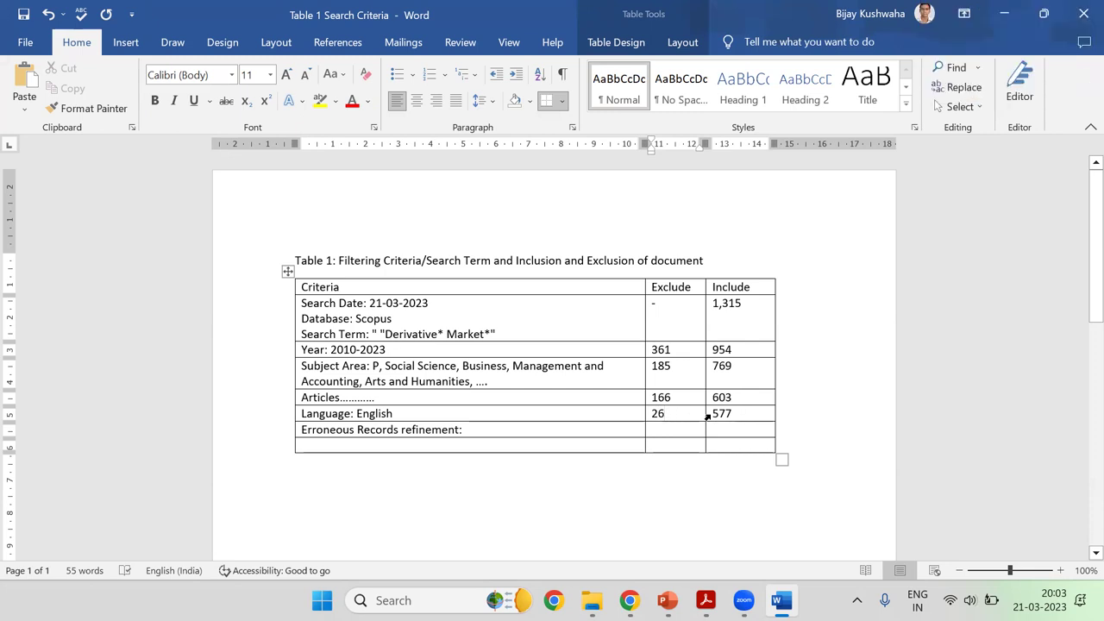
Select the table rows from the search date criterion down to Language: English
left_click(678, 421)
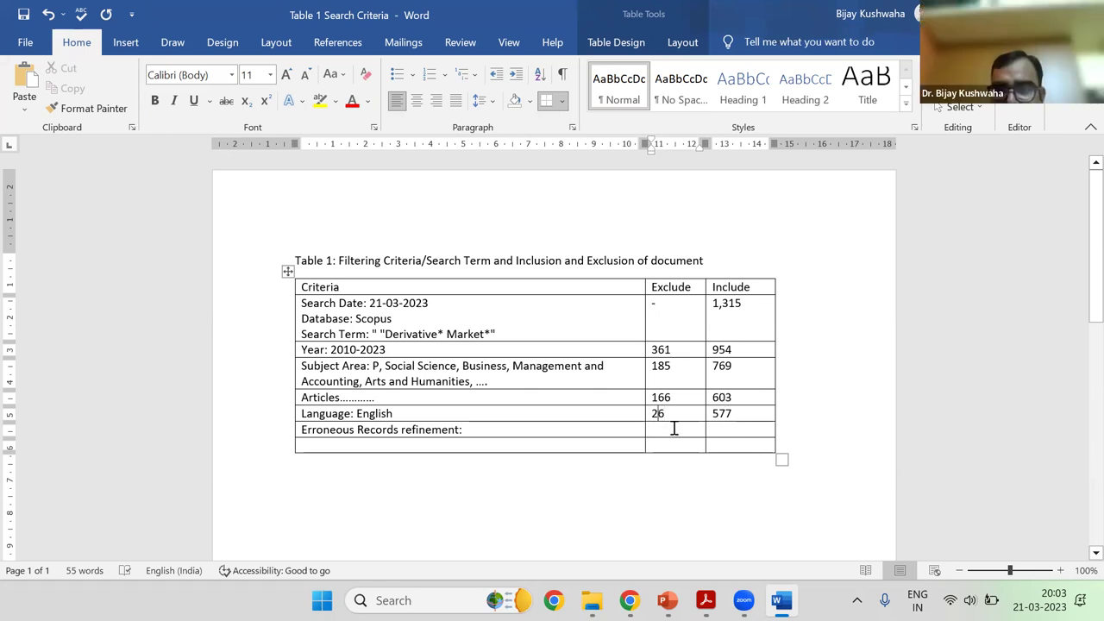
left_click(697, 435)
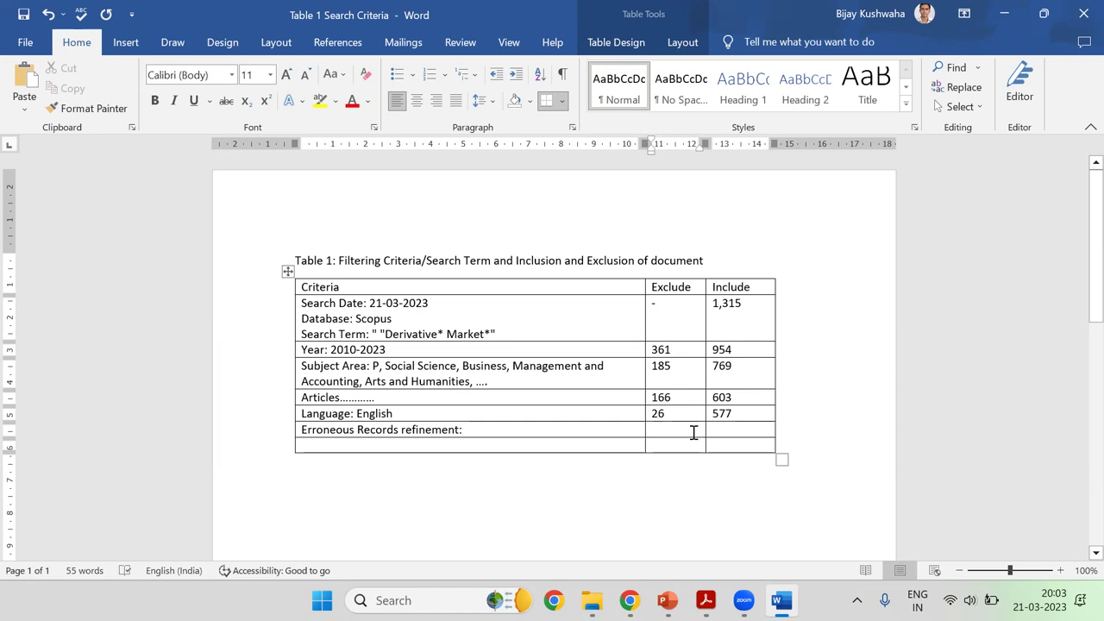
left_click(730, 426)
double_click(657, 413)
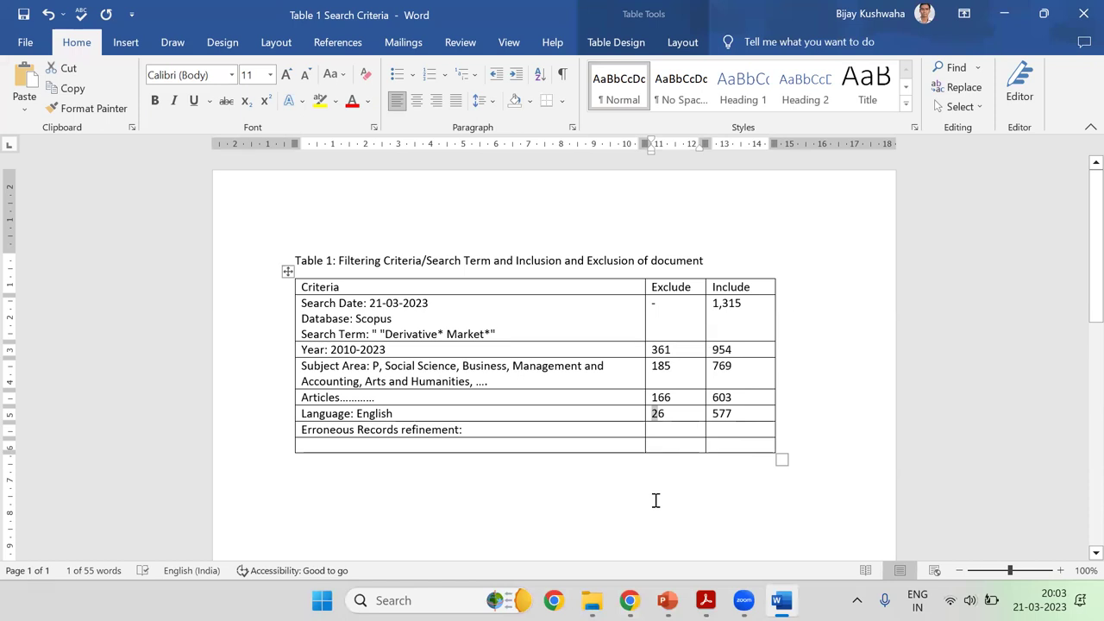
left_click(726, 438)
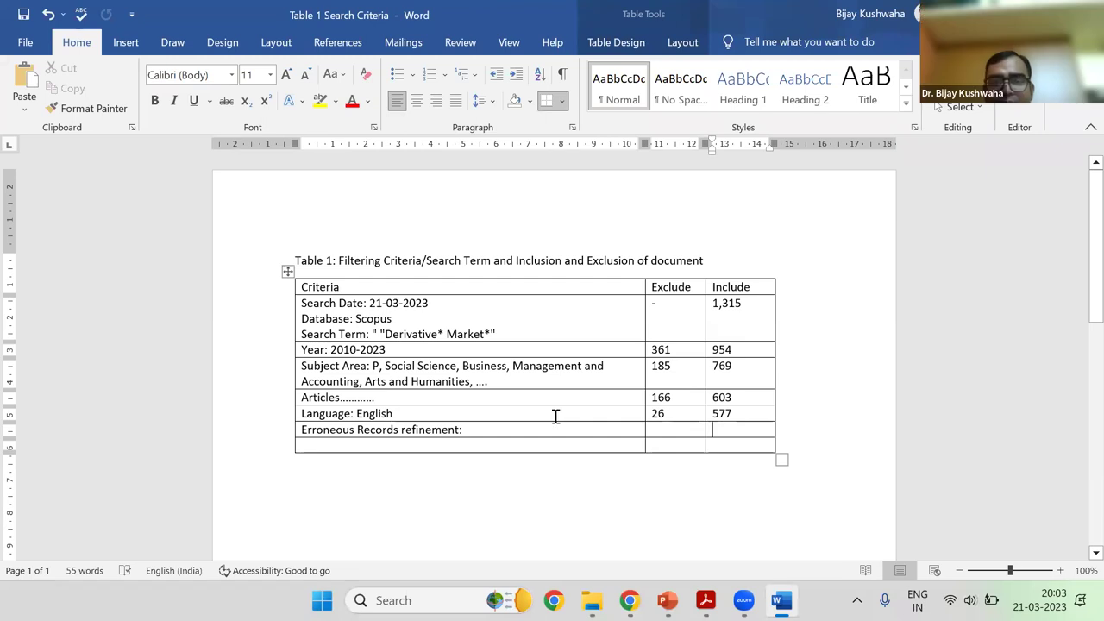
left_click_drag(739, 413, 353, 315)
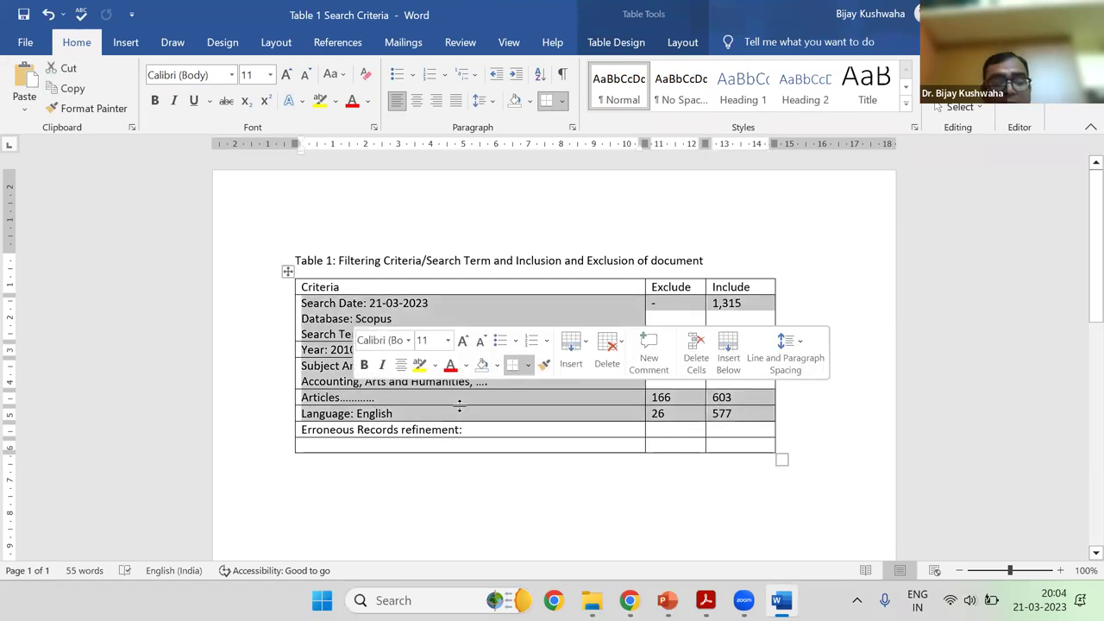
Save the Word document and highlight the Erroneous Records refinement cell in the criteria table
left_click(721, 413)
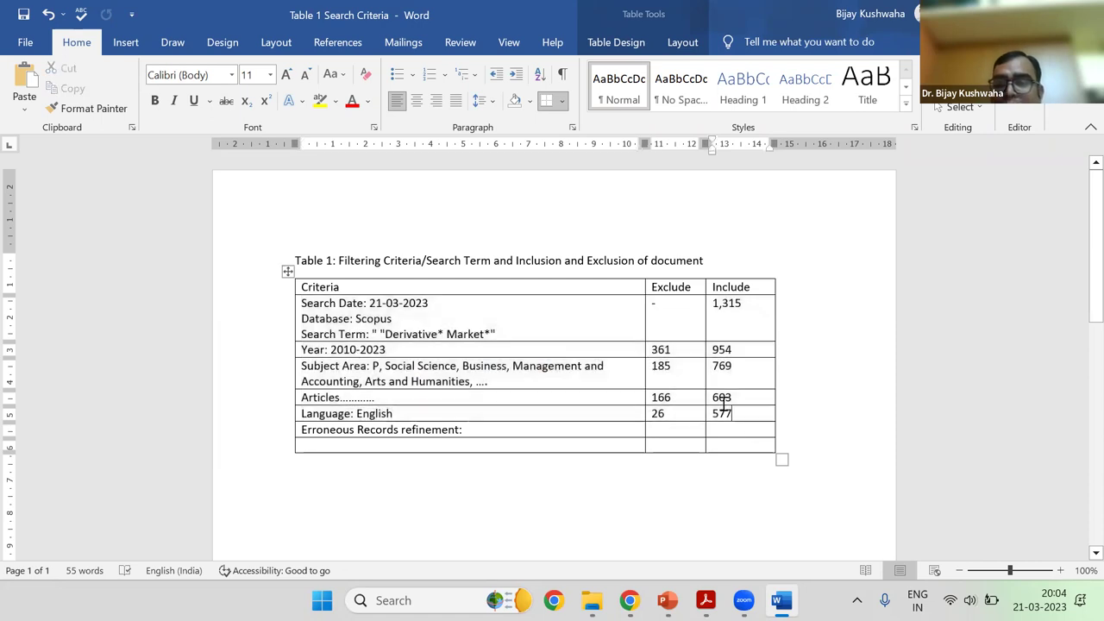
double_click(723, 414)
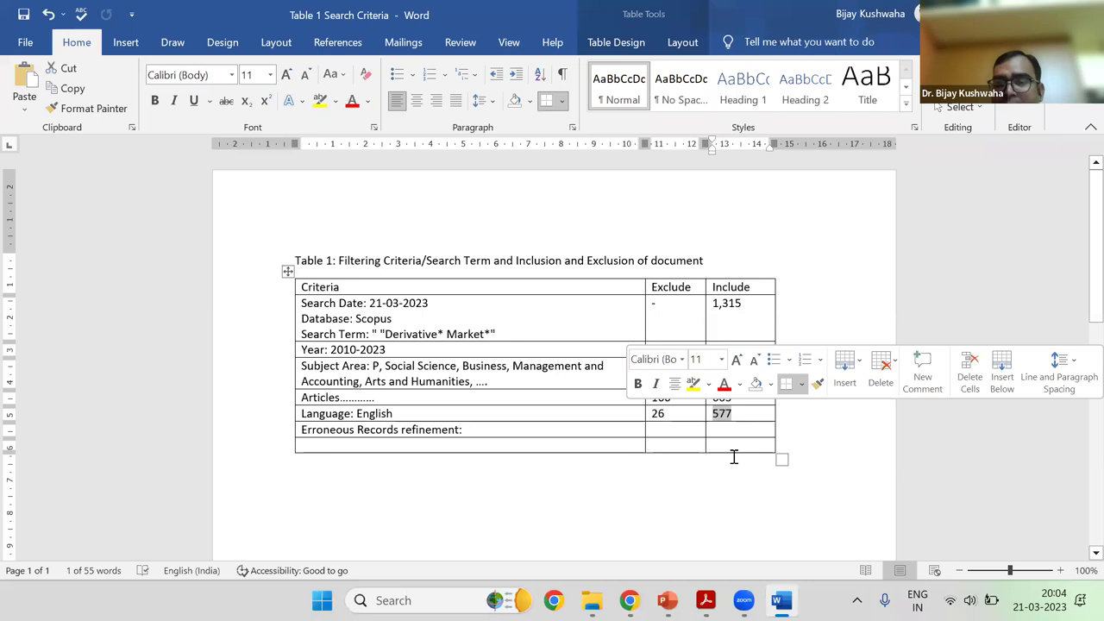
left_click(733, 446)
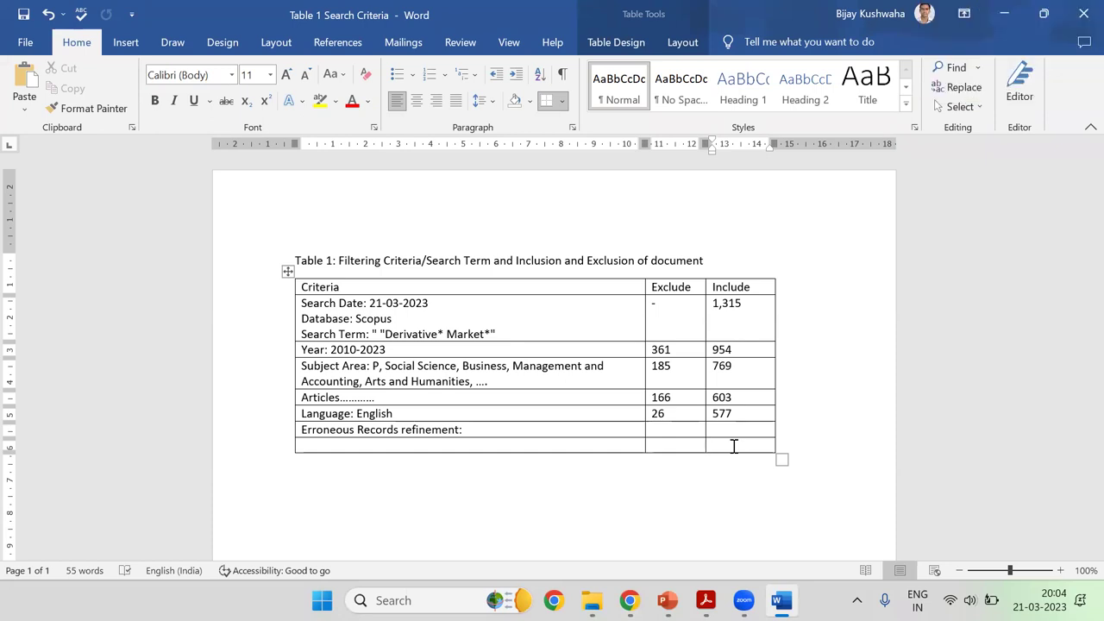
left_click(24, 16)
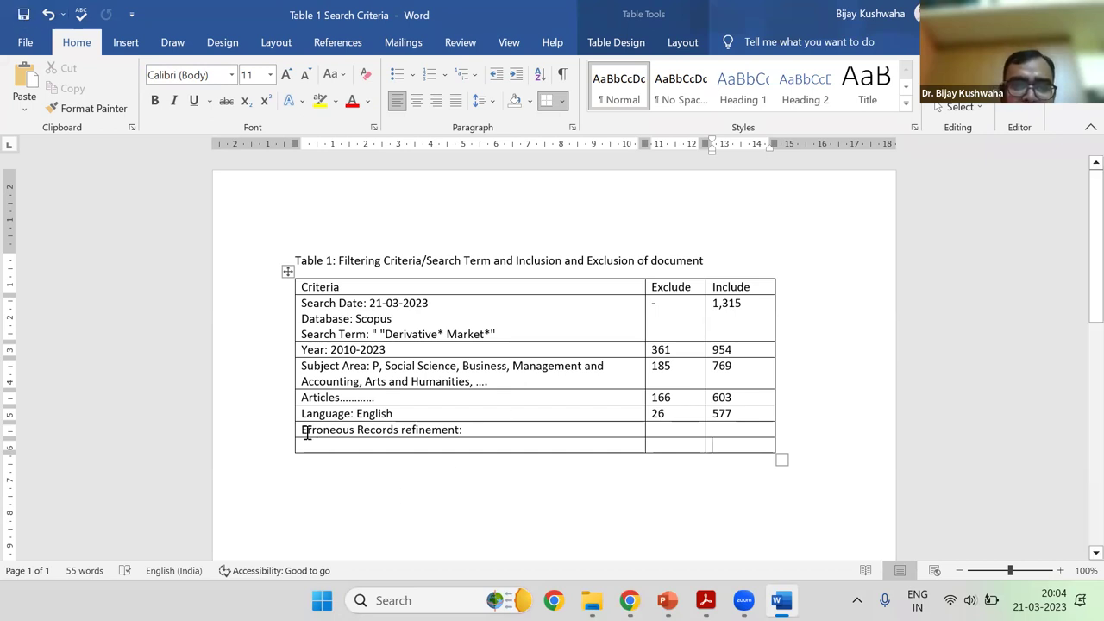
left_click_drag(299, 431, 469, 428)
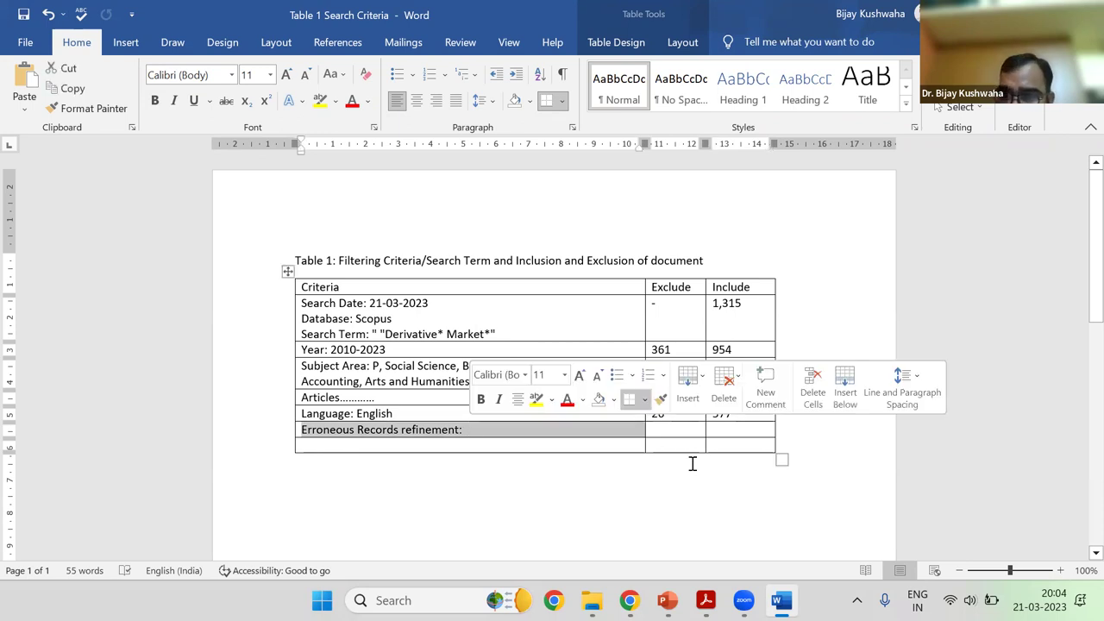
Switch to the Scopus results in Chrome, select all the documents and open their export settings
left_click(629, 600)
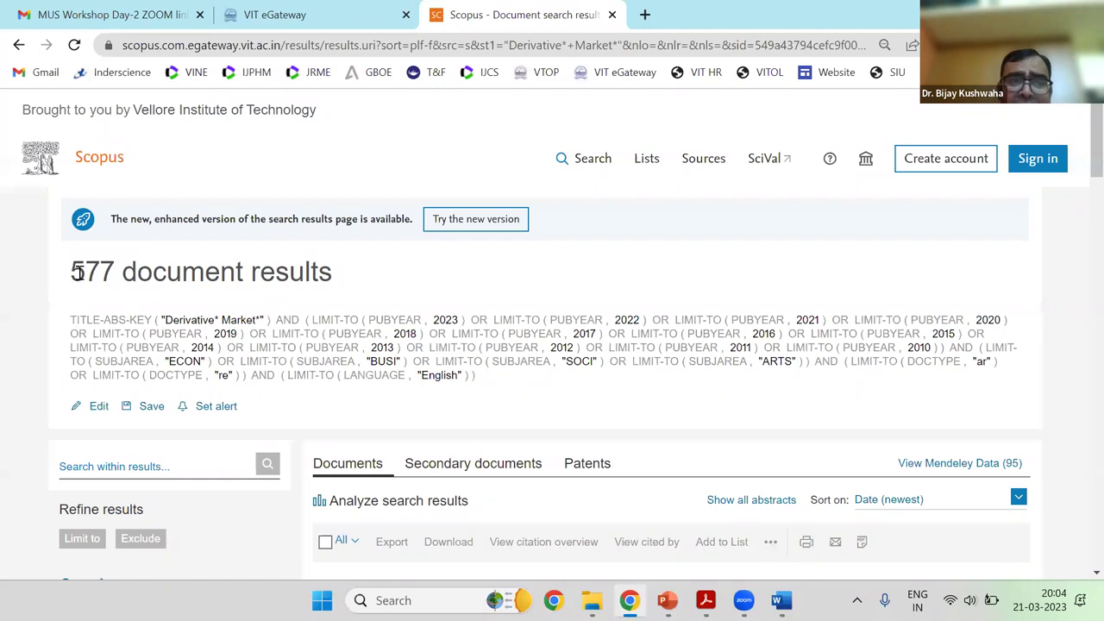
double_click(110, 272)
scroll(382, 353, "down", 3)
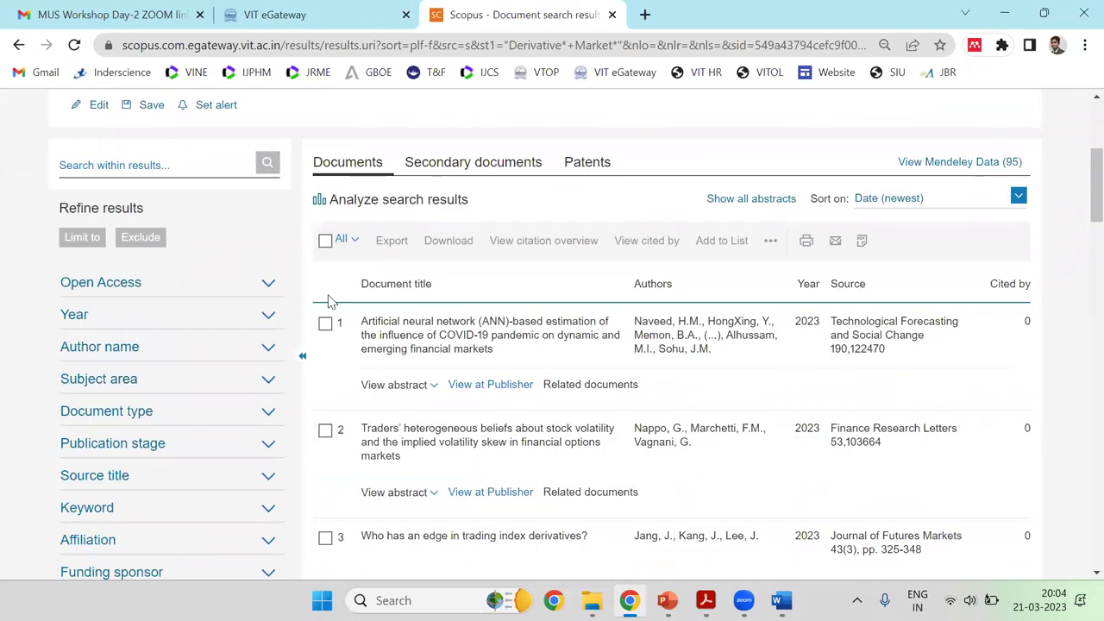
left_click(325, 365)
scroll(320, 465, "up", 2)
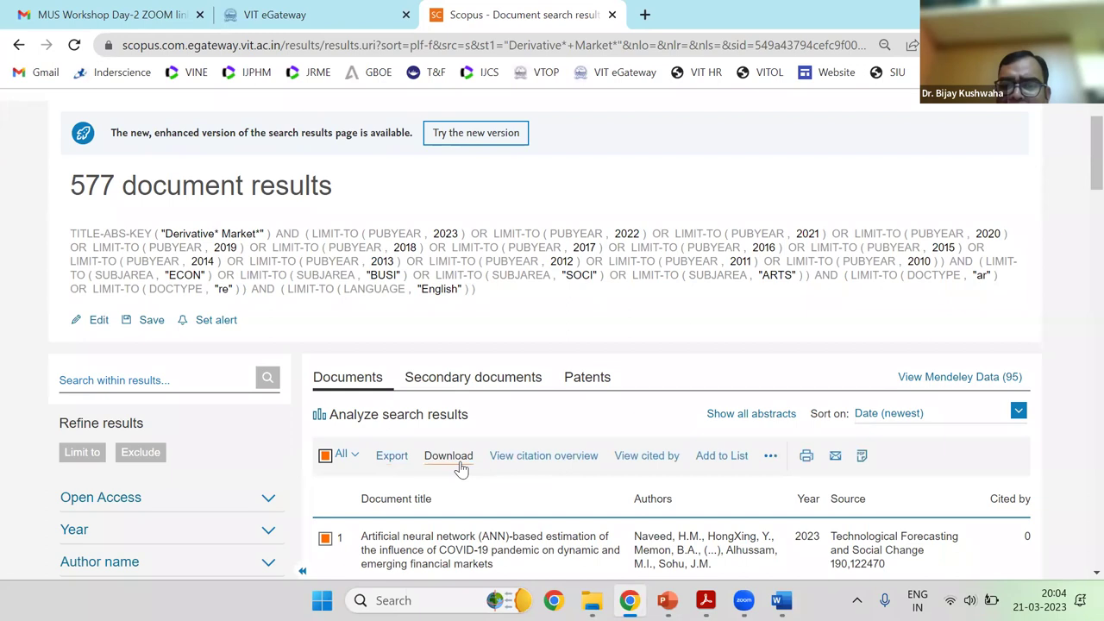
left_click(388, 459)
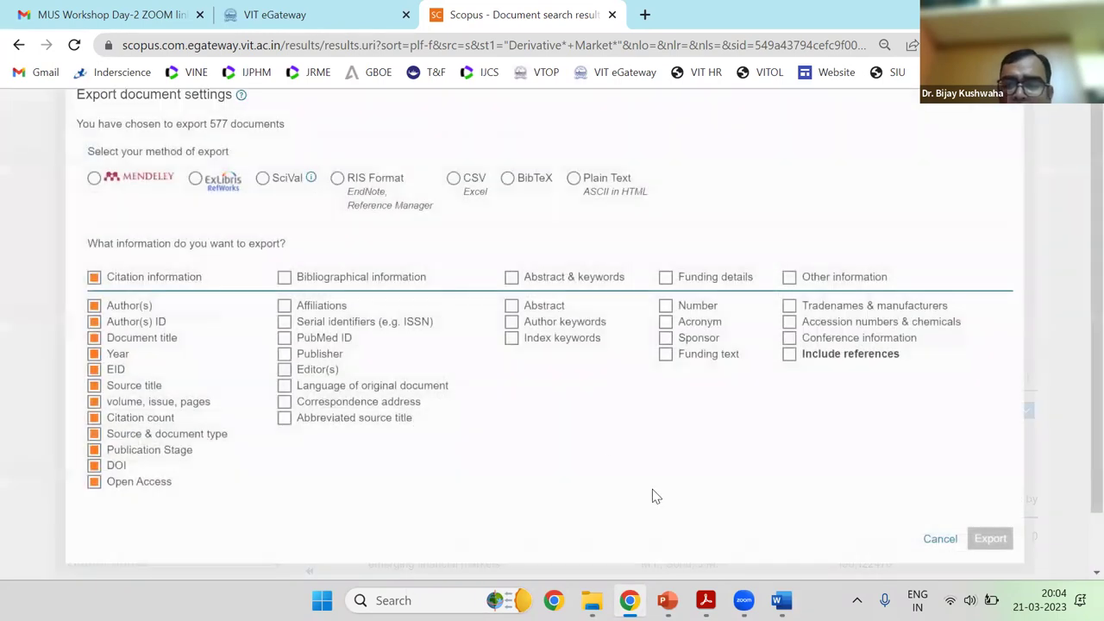
Switch to the PowerPoint presentation and check the data requirements on the Bibliometric Analysis: Planning slide
mouse_move(706, 595)
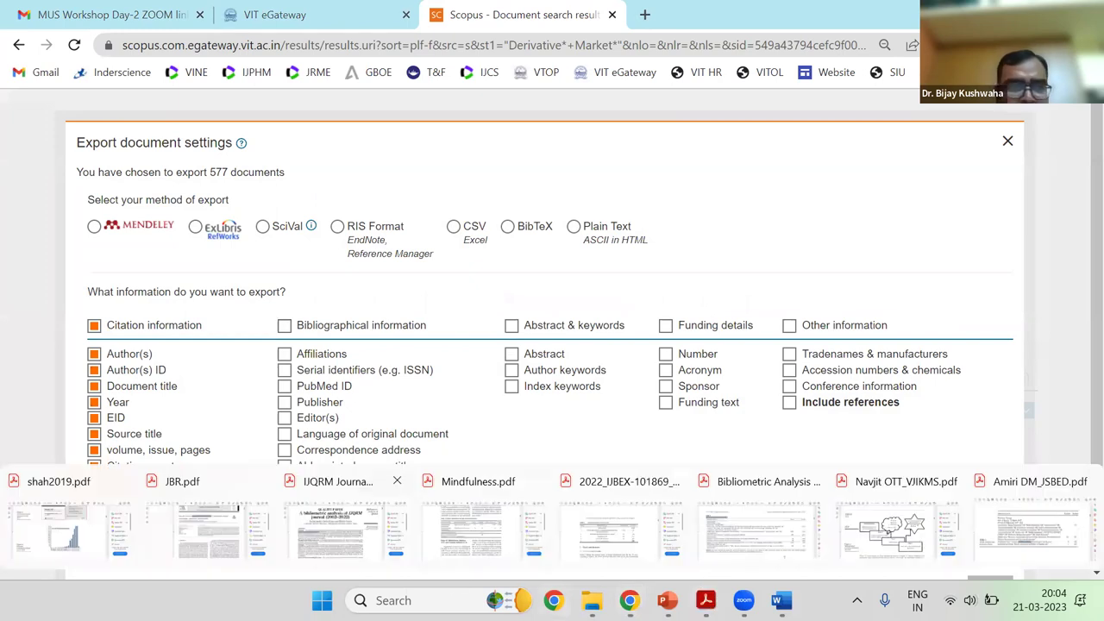
key("alt+Tab")
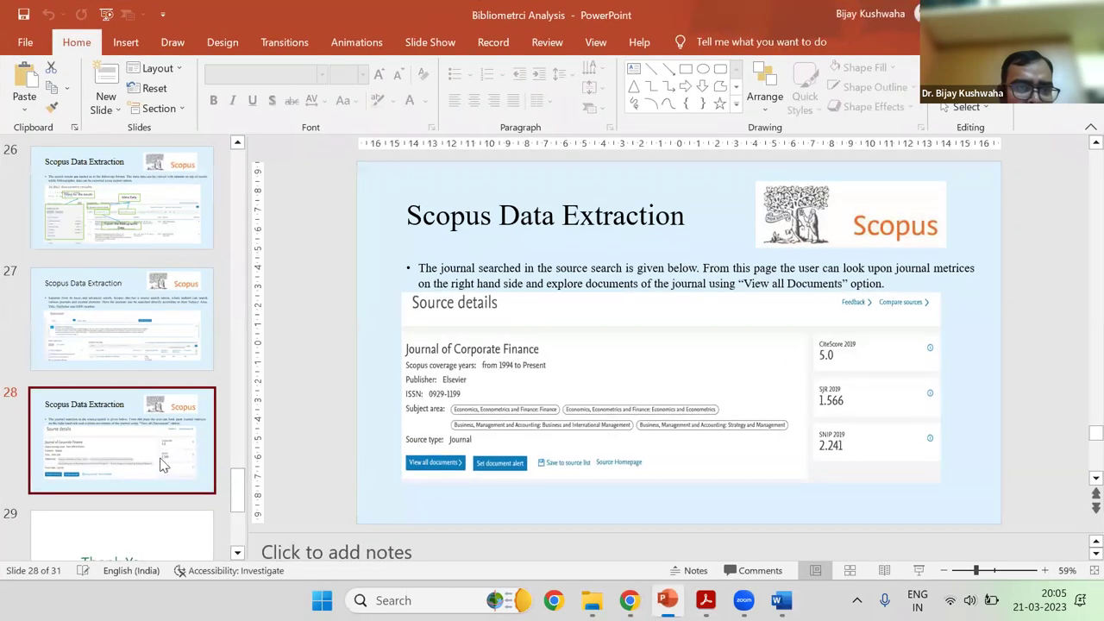
scroll(159, 463, "up", 10)
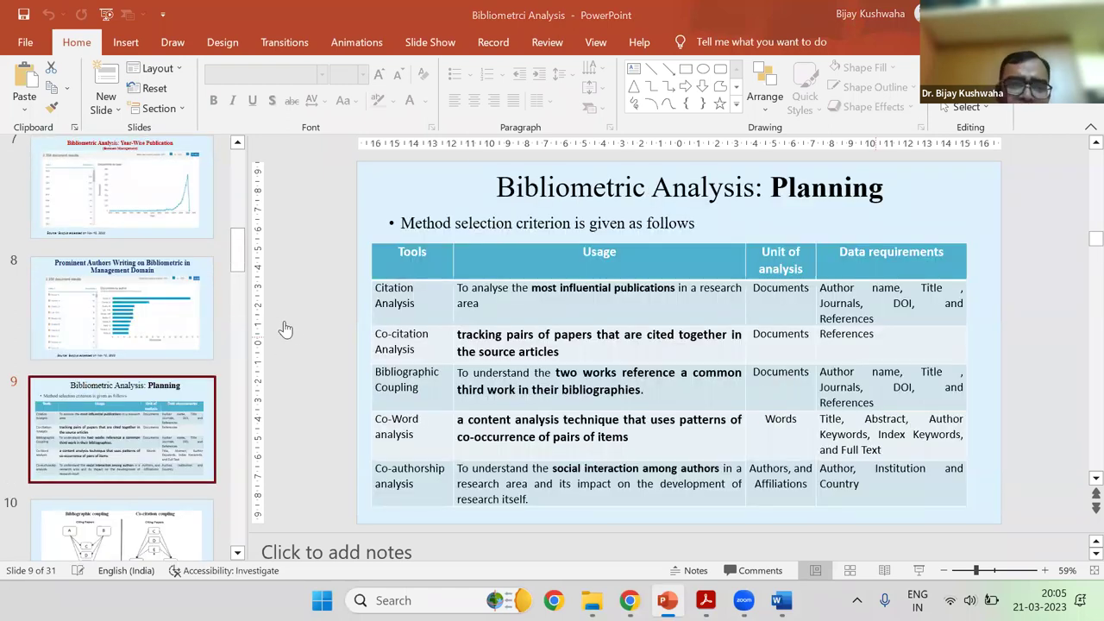
key("alt+Tab")
Include all bibliographical information, abstract and keywords, funding details and other information in the Scopus export
left_click(283, 326)
left_click(511, 325)
left_click(666, 325)
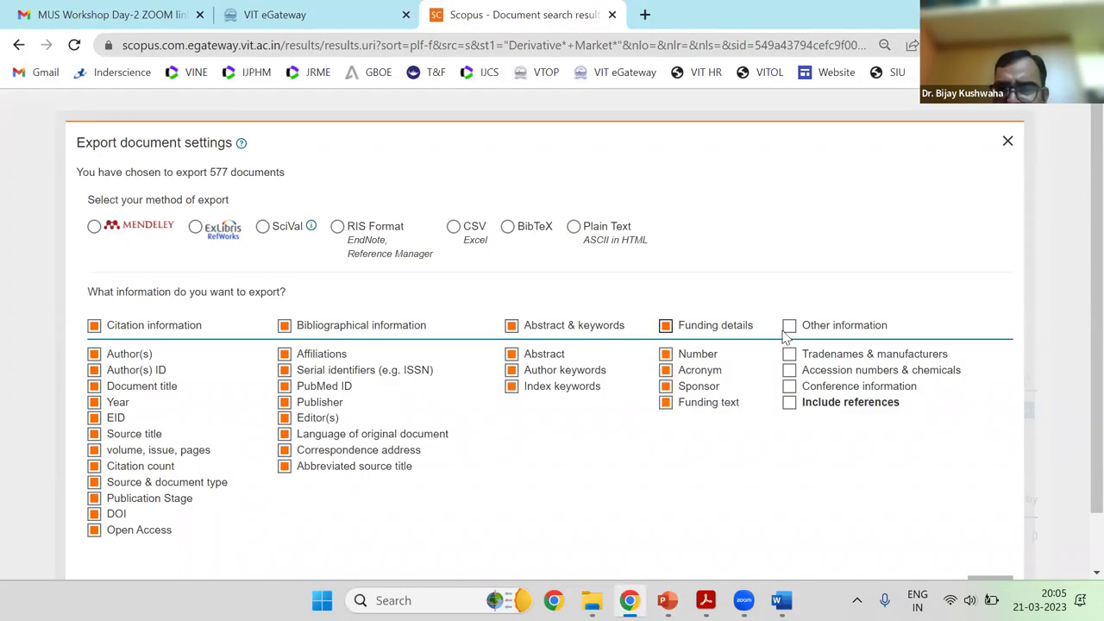
left_click(789, 325)
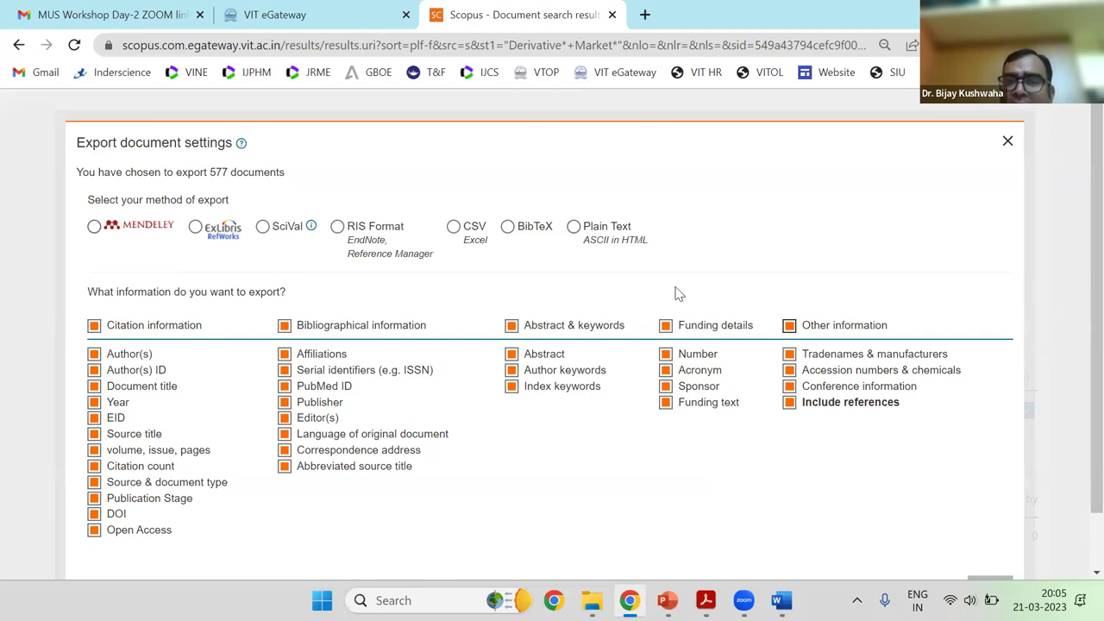
Export the selected documents in CSV format and highlight the document count above the search results
left_click(454, 227)
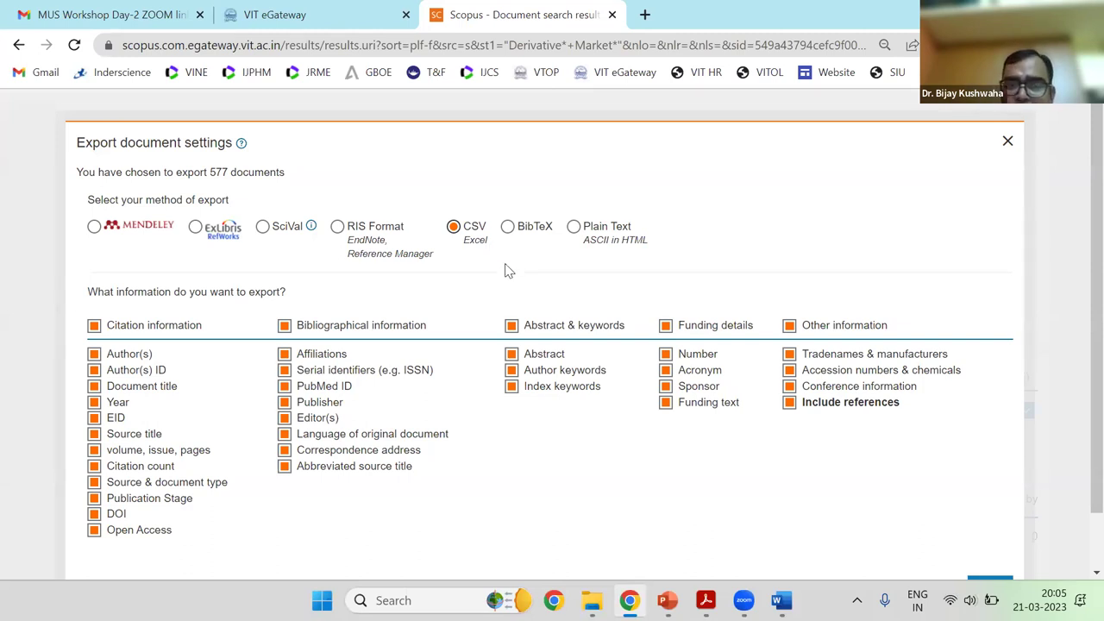
scroll(506, 267, "down", 1)
left_click(989, 524)
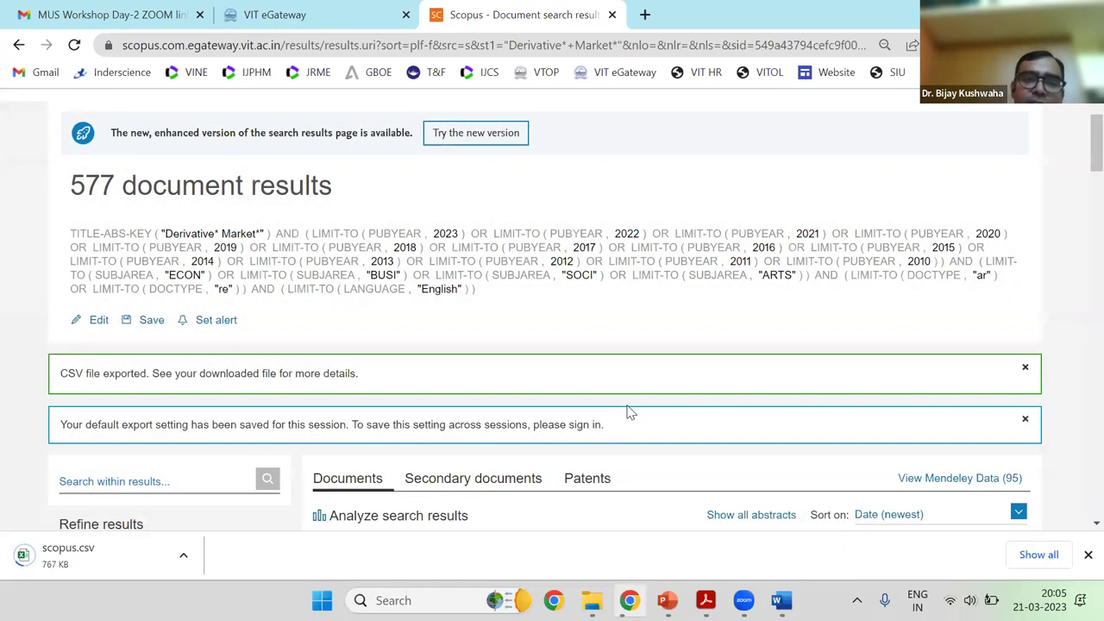
scroll(509, 414, "down", 1)
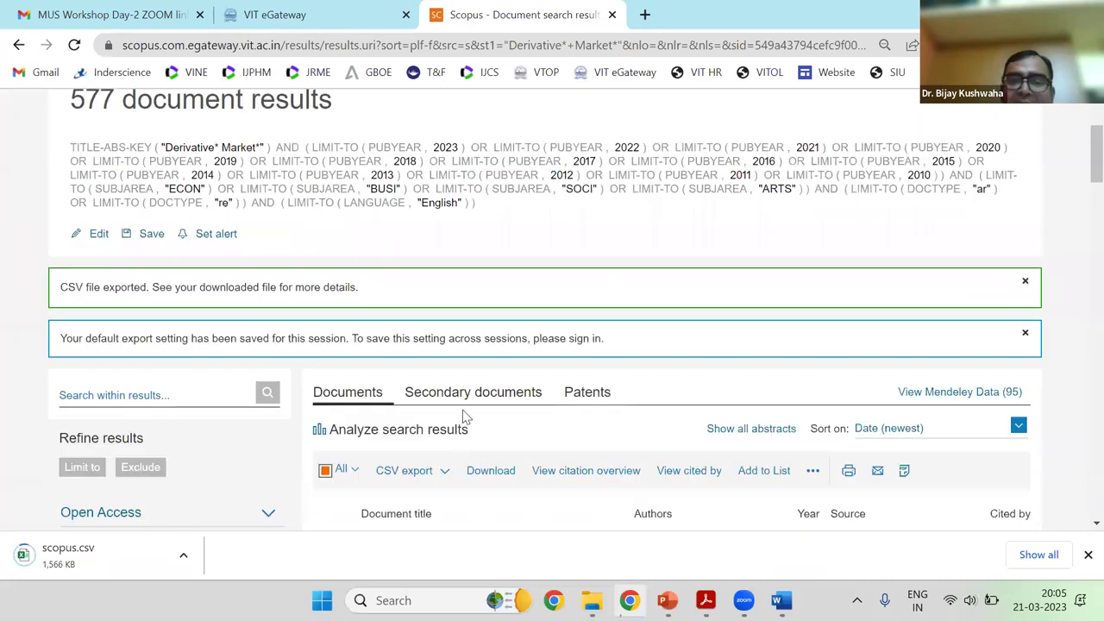
scroll(463, 418, "down", 1)
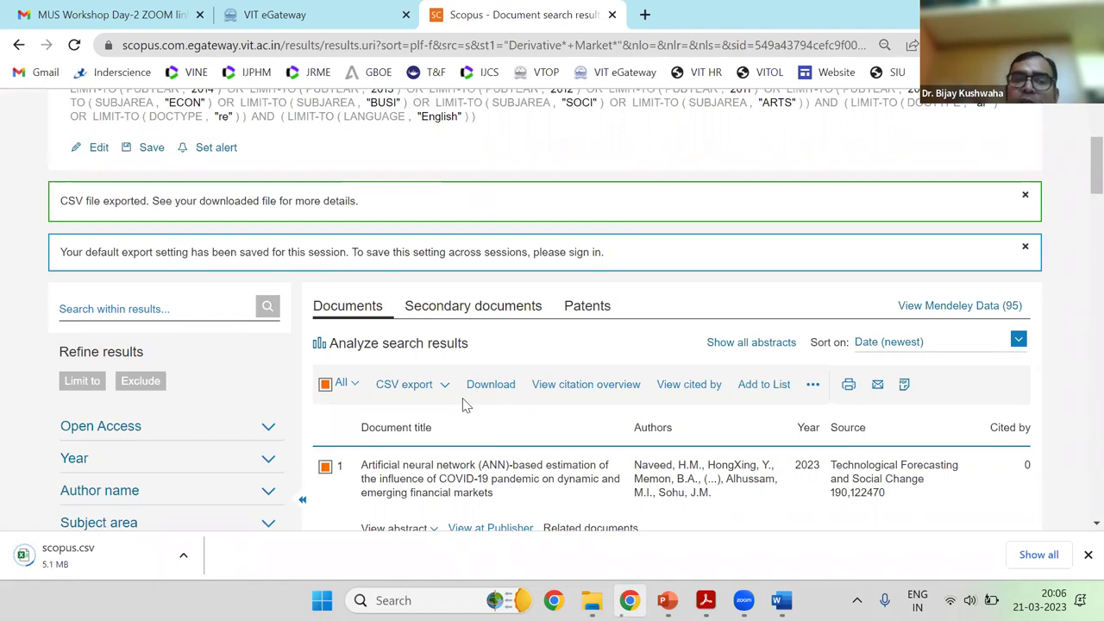
scroll(52, 284, "up", 3)
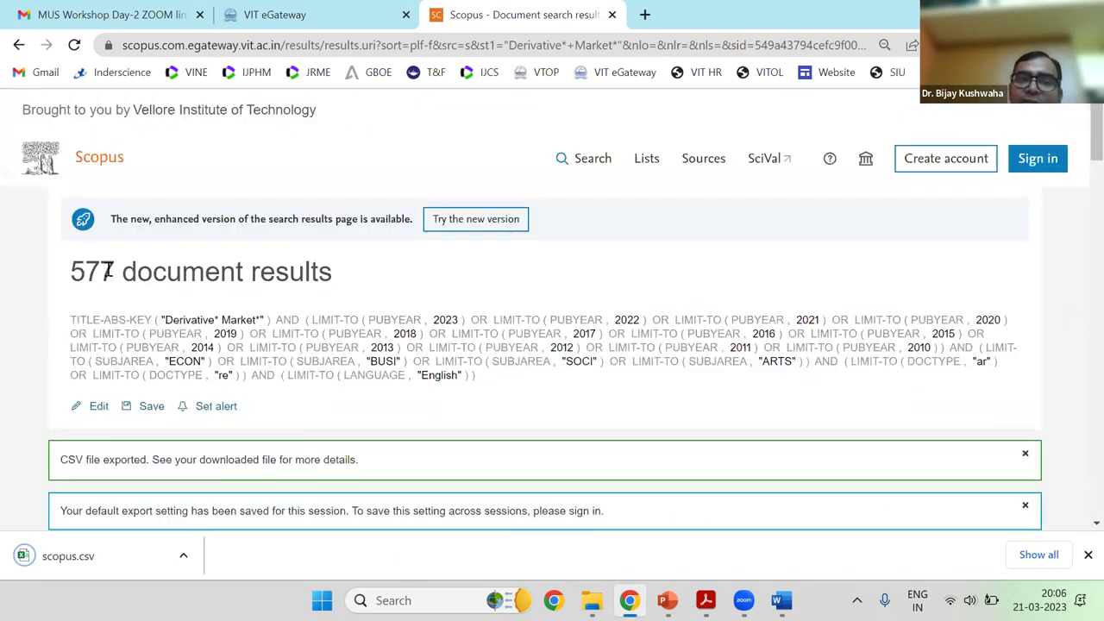
left_click_drag(122, 272, 70, 271)
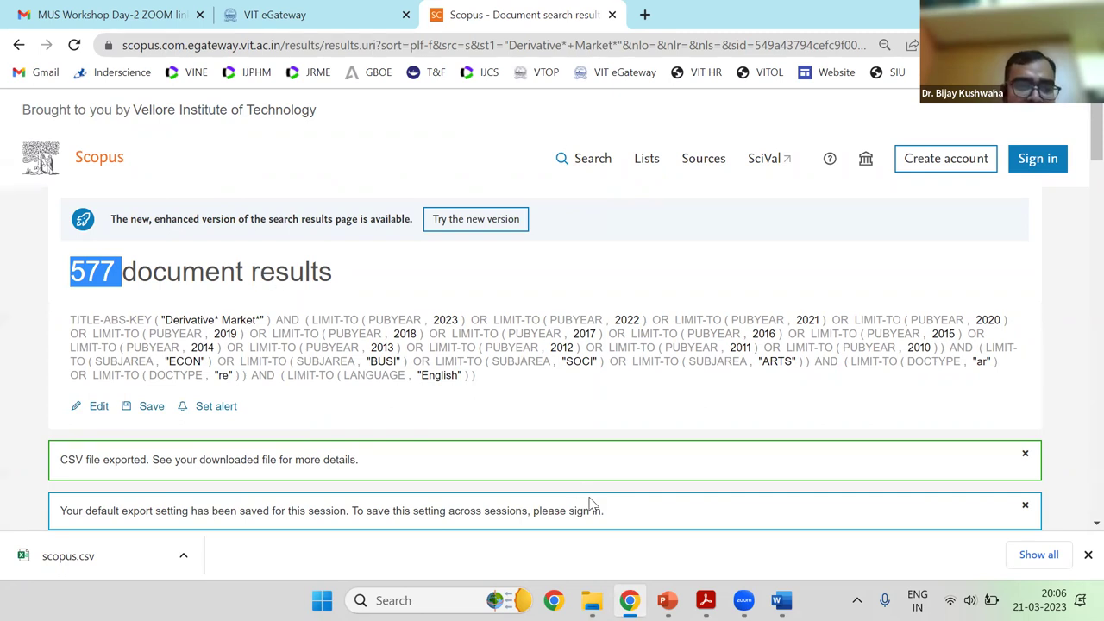
Show the downloaded scopus.csv in its folder and rename the file as Derivatives Market
left_click(182, 555)
left_click(233, 494)
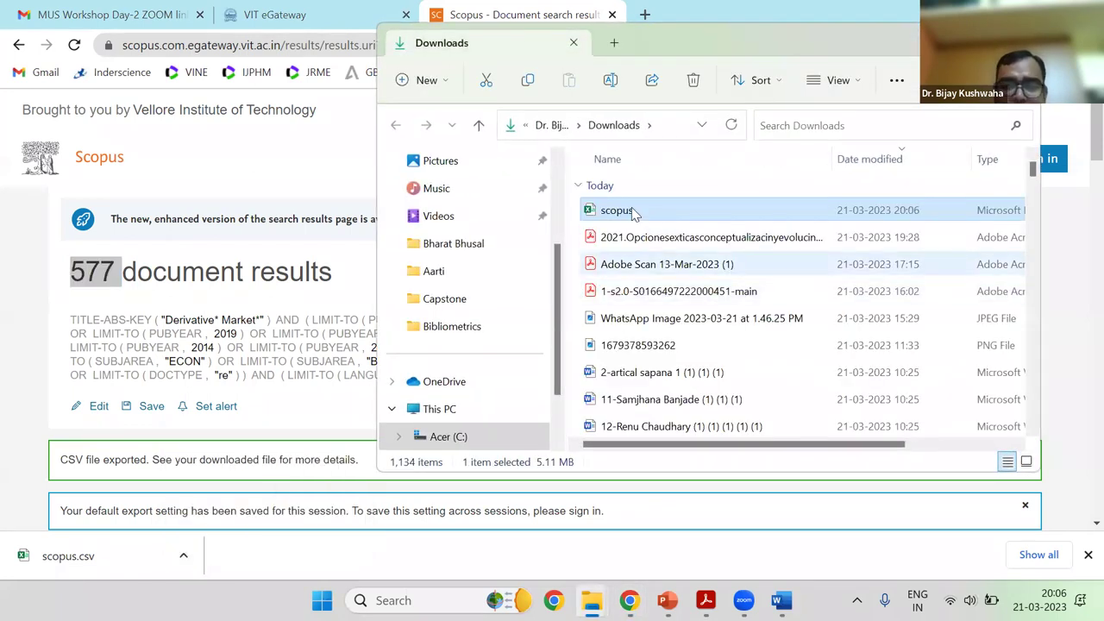
left_click(632, 211)
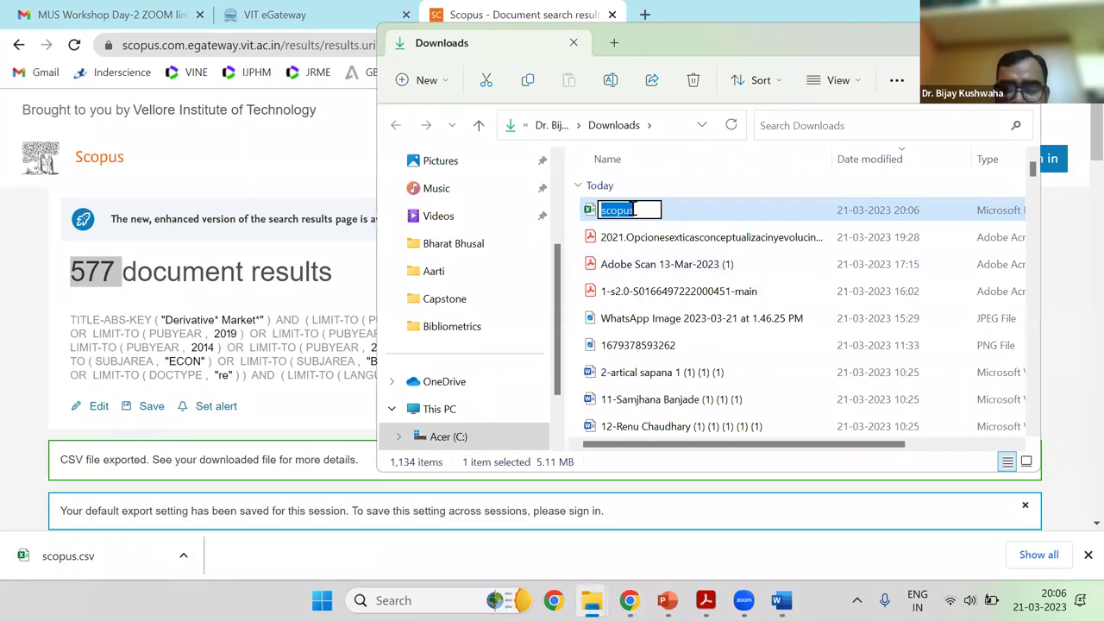
type("De")
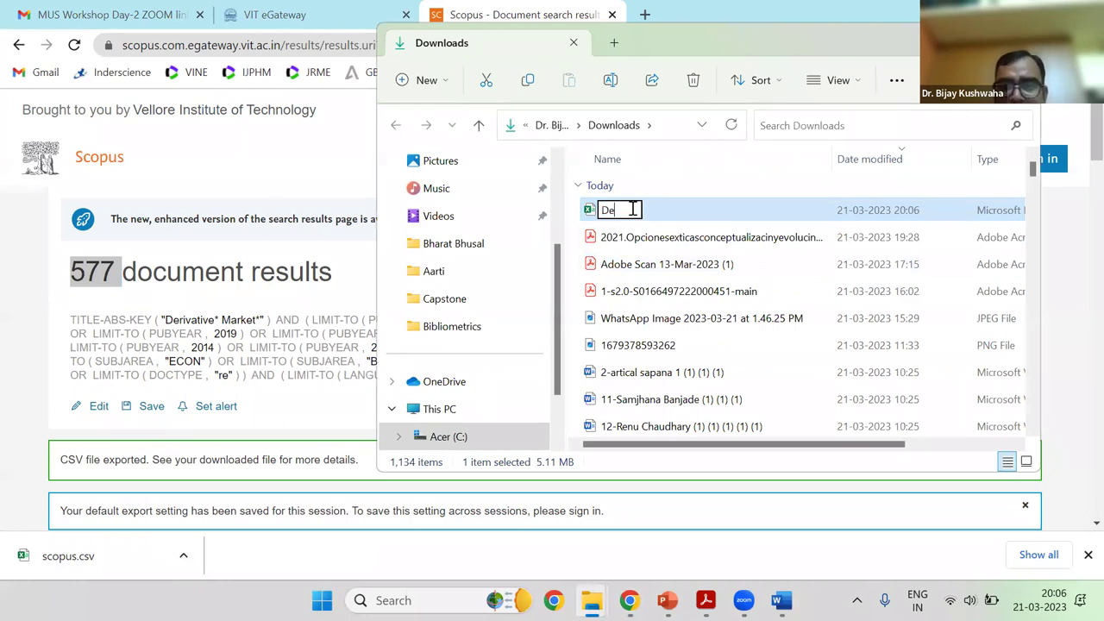
type("rivatives")
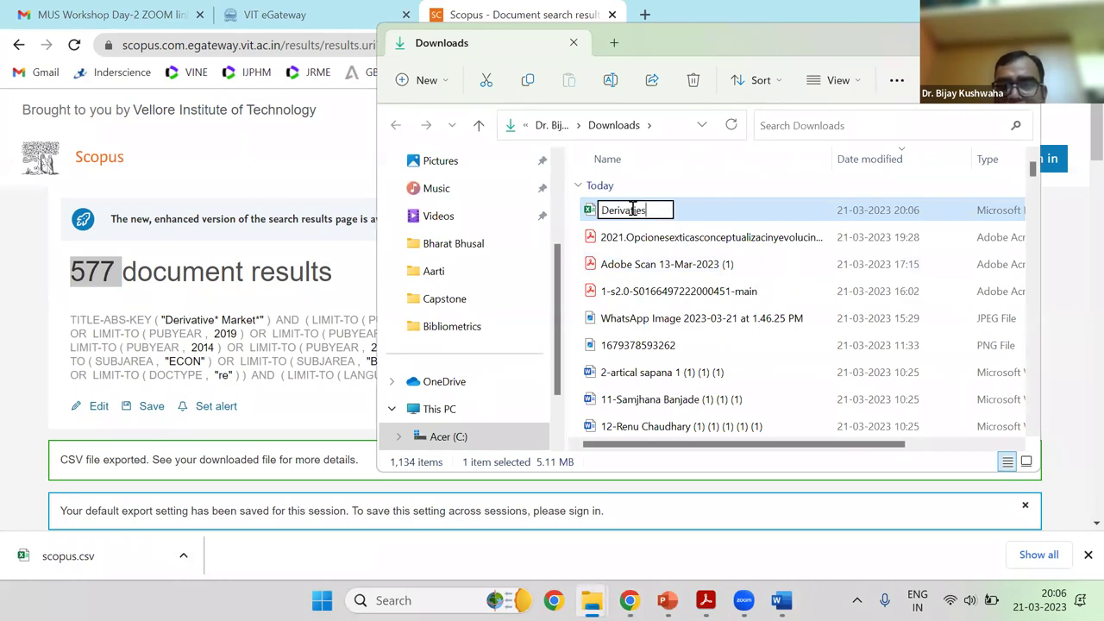
type(" Markets")
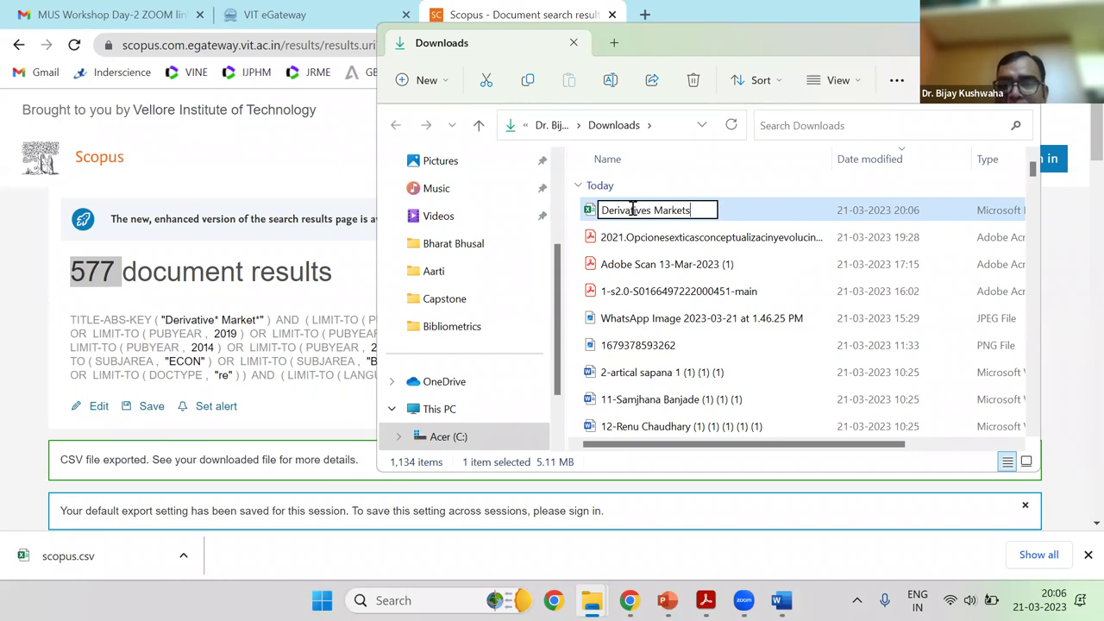
key("BackSpace")
key("Return")
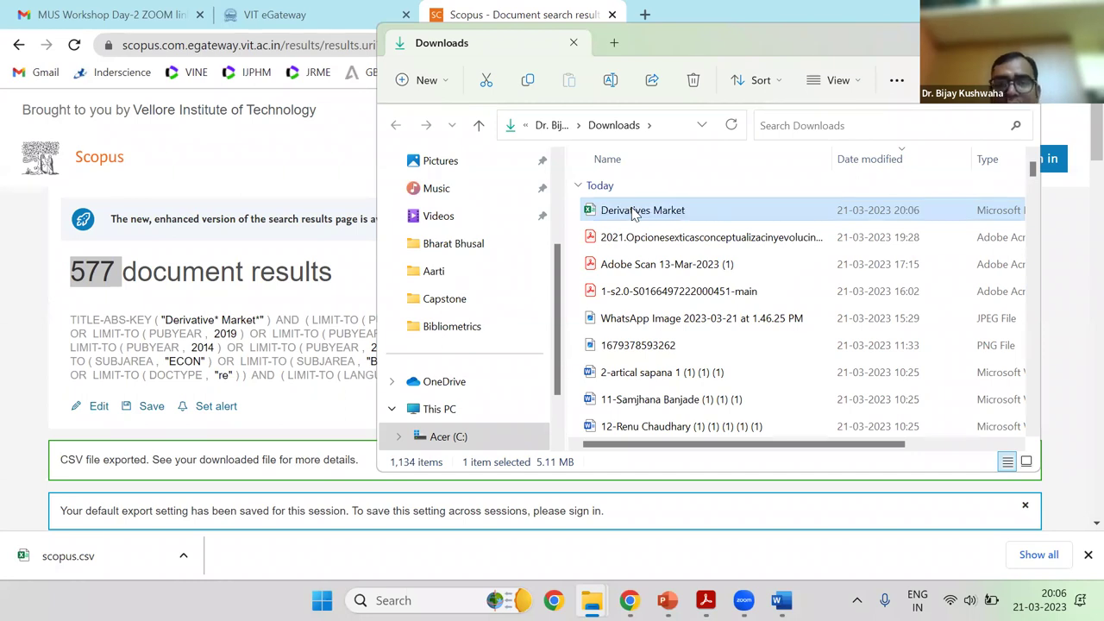
left_click(412, 496)
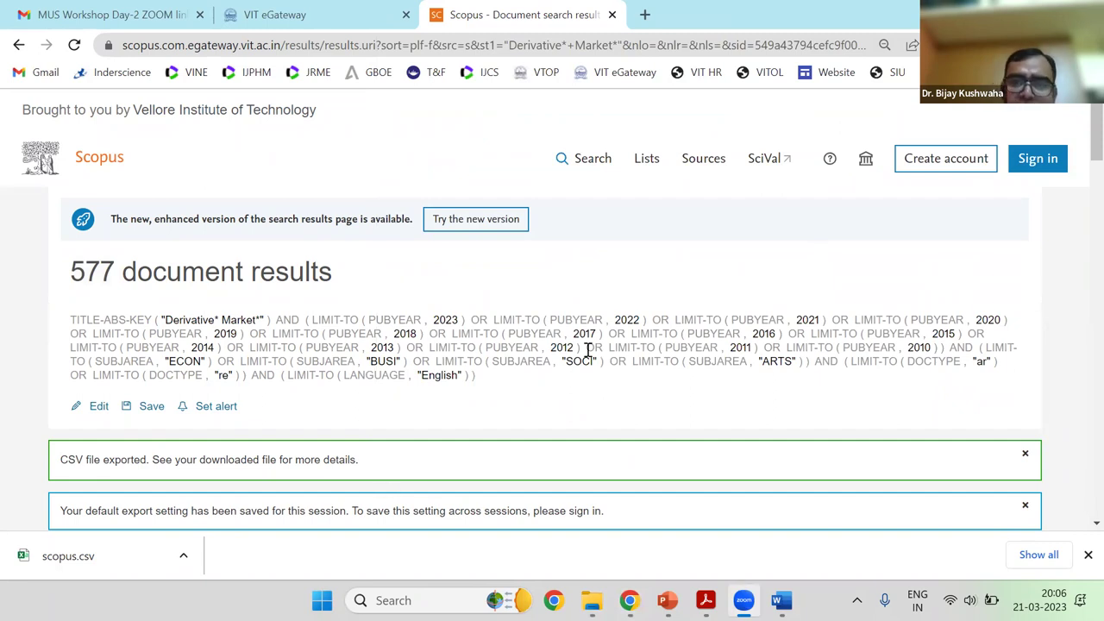
Open the Scopus document search page and review the result counts of recent queries in the search history
scroll(516, 374, "down", 1)
scroll(516, 374, "down", 1)
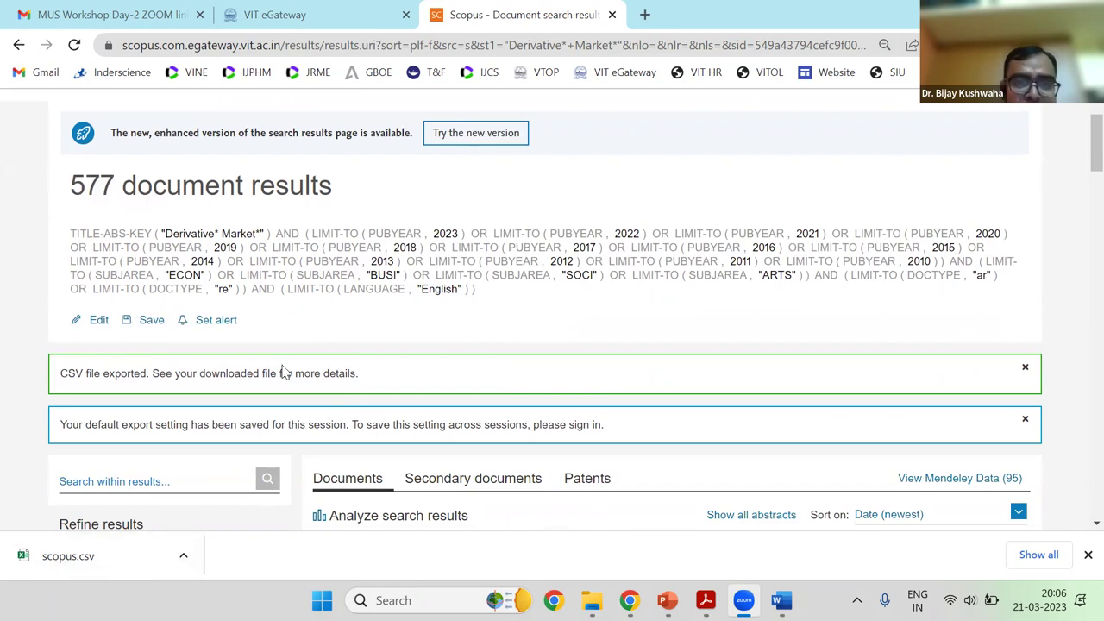
scroll(282, 313, "down", 1)
scroll(224, 310, "down", 2)
scroll(616, 176, "up", 1)
scroll(603, 170, "up", 4)
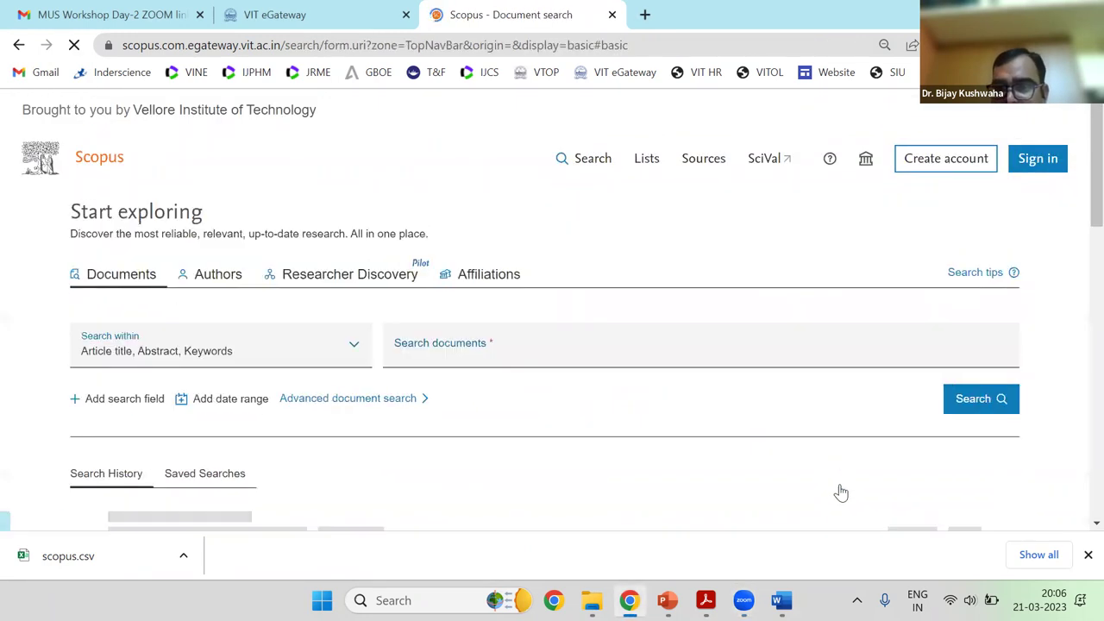
scroll(831, 357, "down", 5)
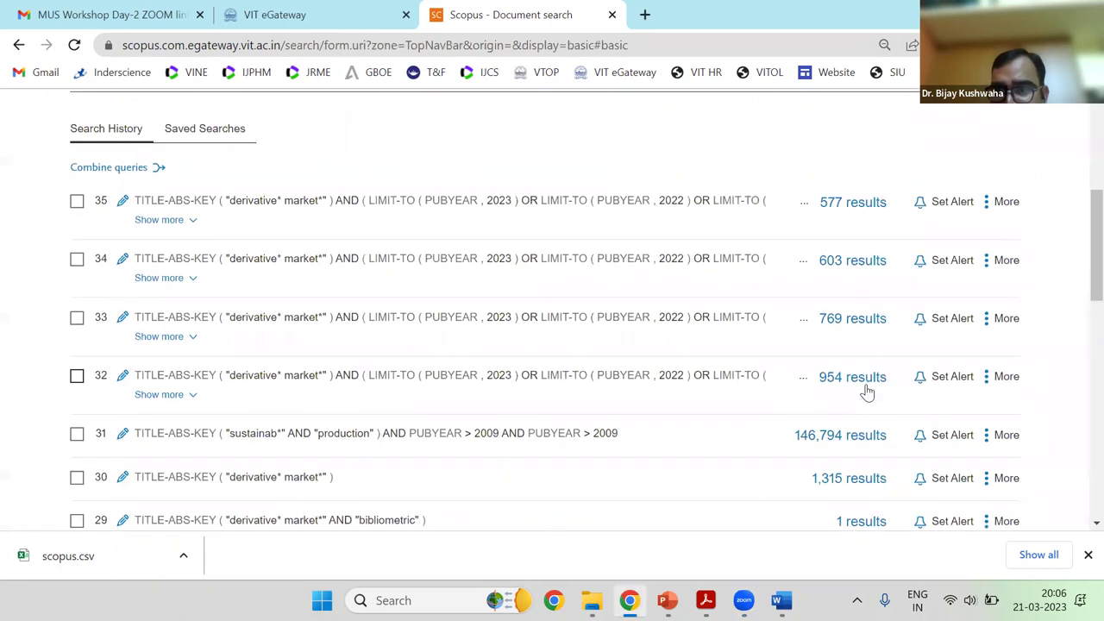
scroll(813, 371, "down", 3)
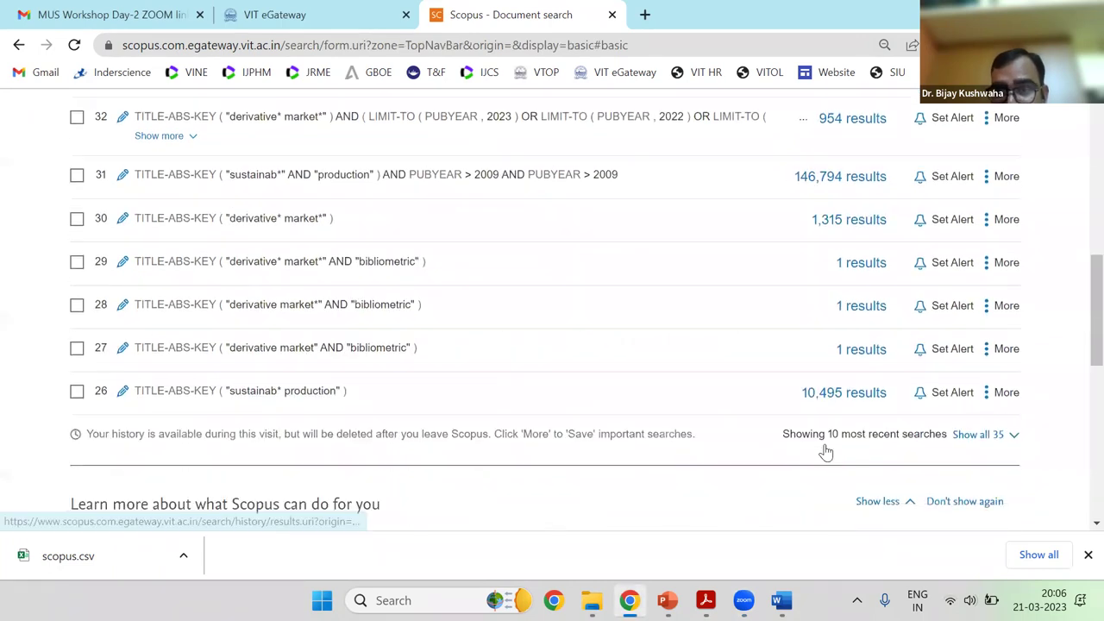
scroll(862, 443, "up", 3)
Open the results of the "sustainab*" AND "production" query from the search history and view the complete year filter list
left_click(194, 375)
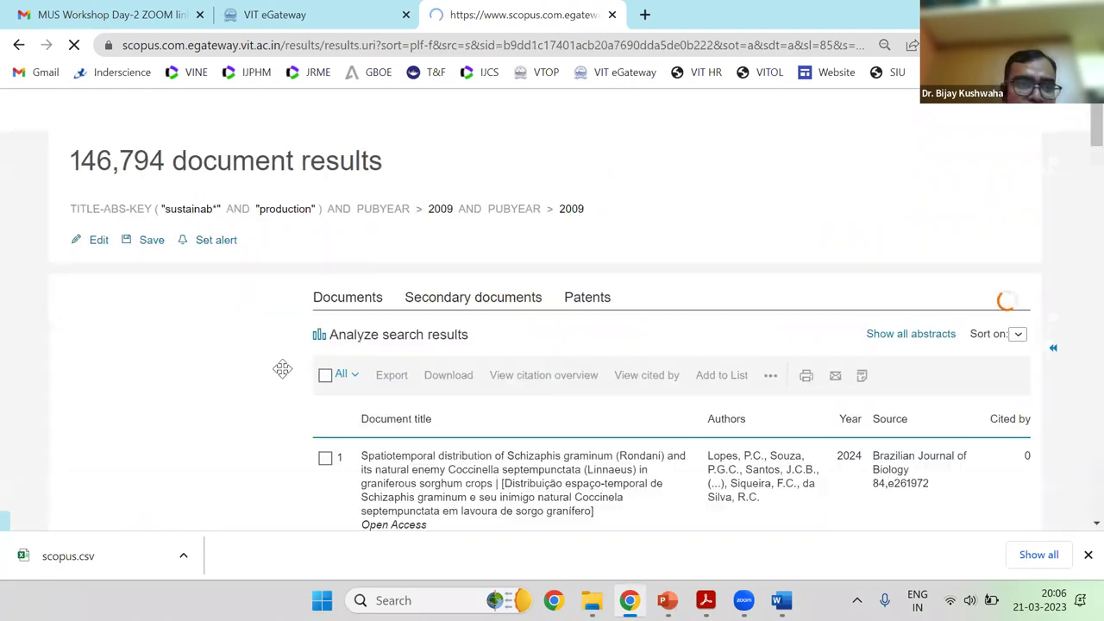
scroll(233, 293, "down", 2)
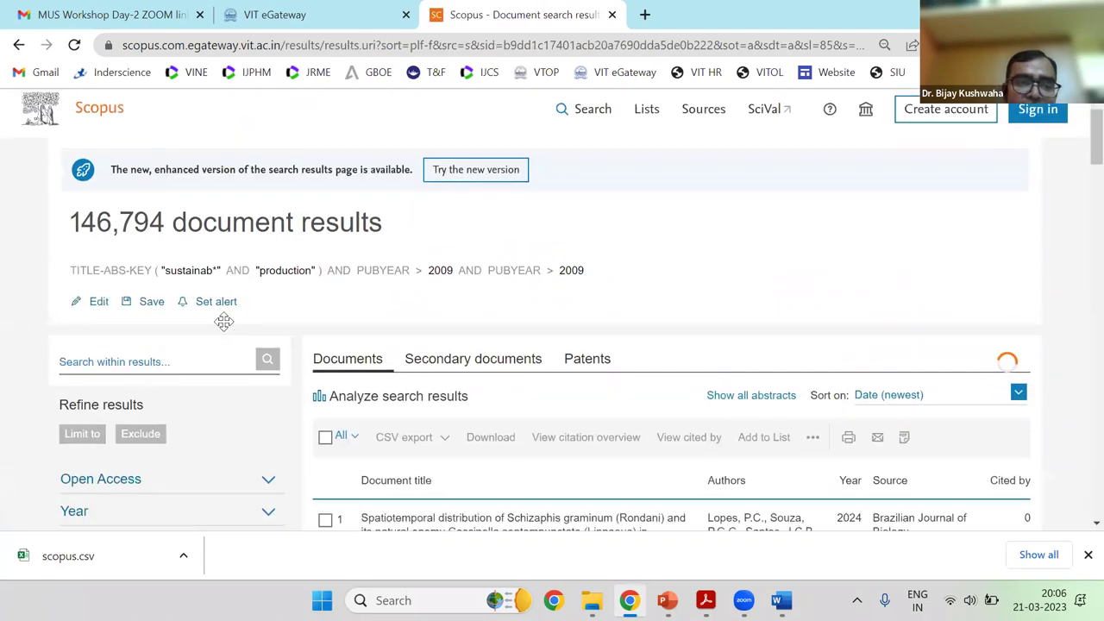
scroll(130, 258, "down", 3)
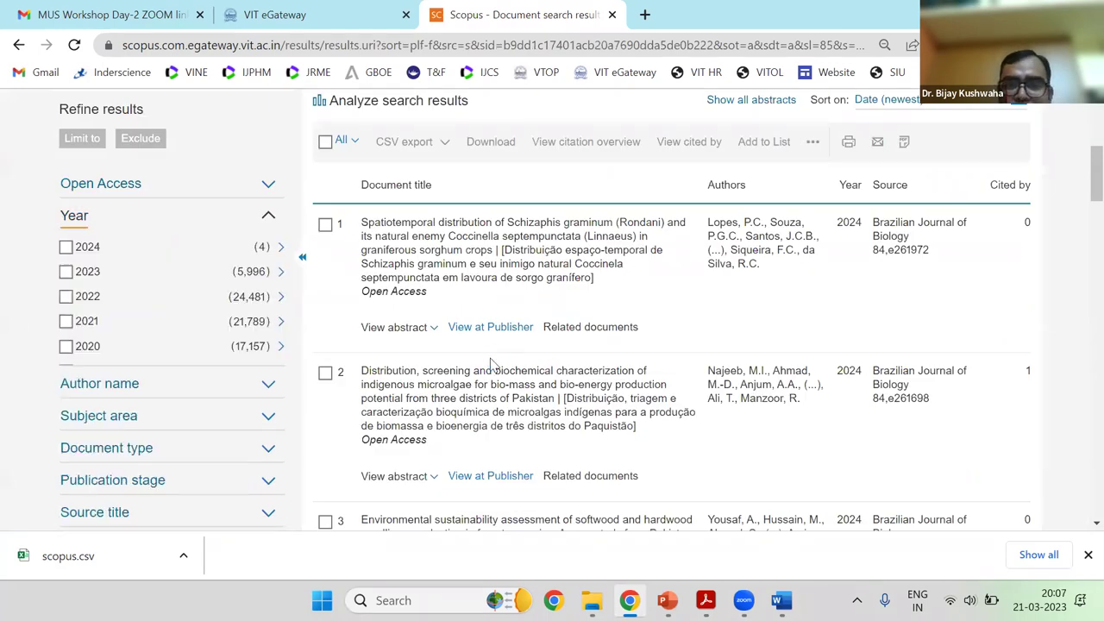
left_click(262, 495)
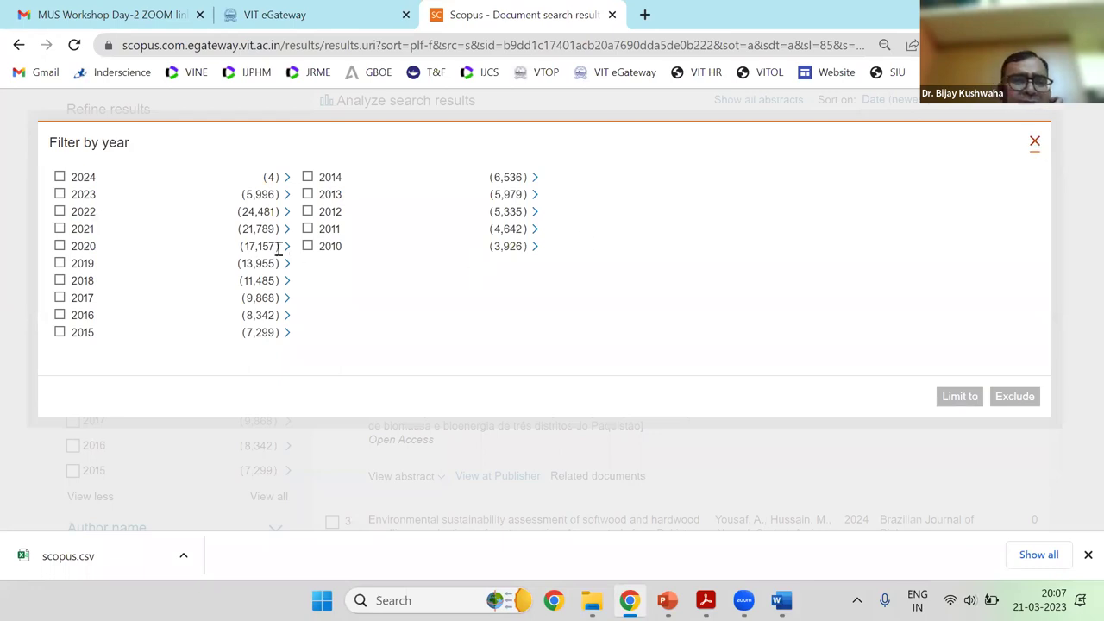
Close the year filter list and search article titles, abstracts and keywords for "Social Media Marketing"
key("Escape")
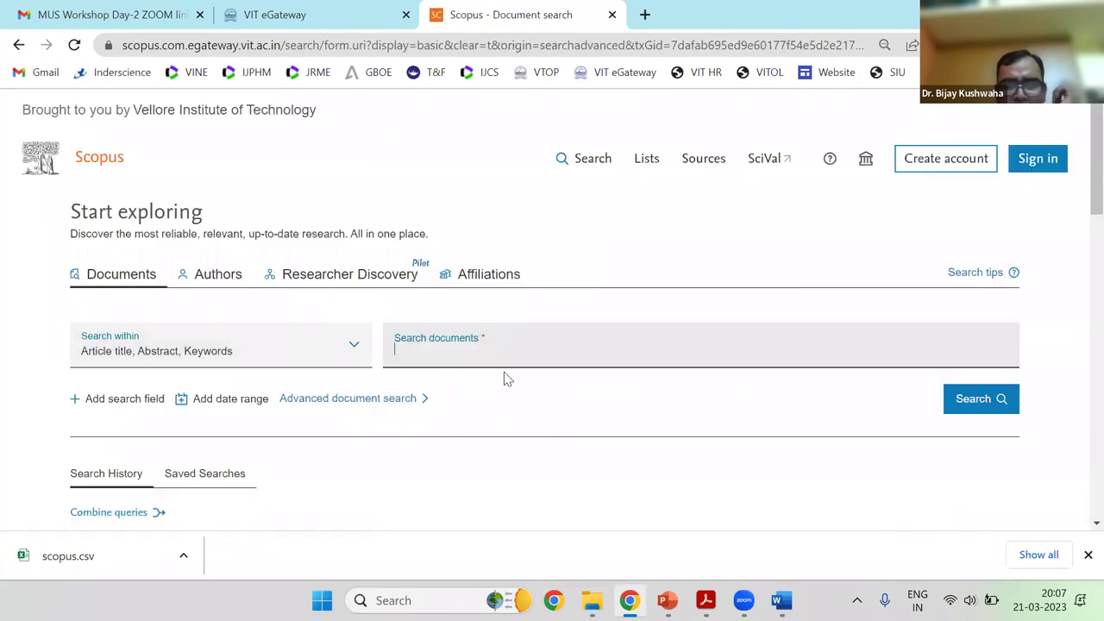
type("\"A")
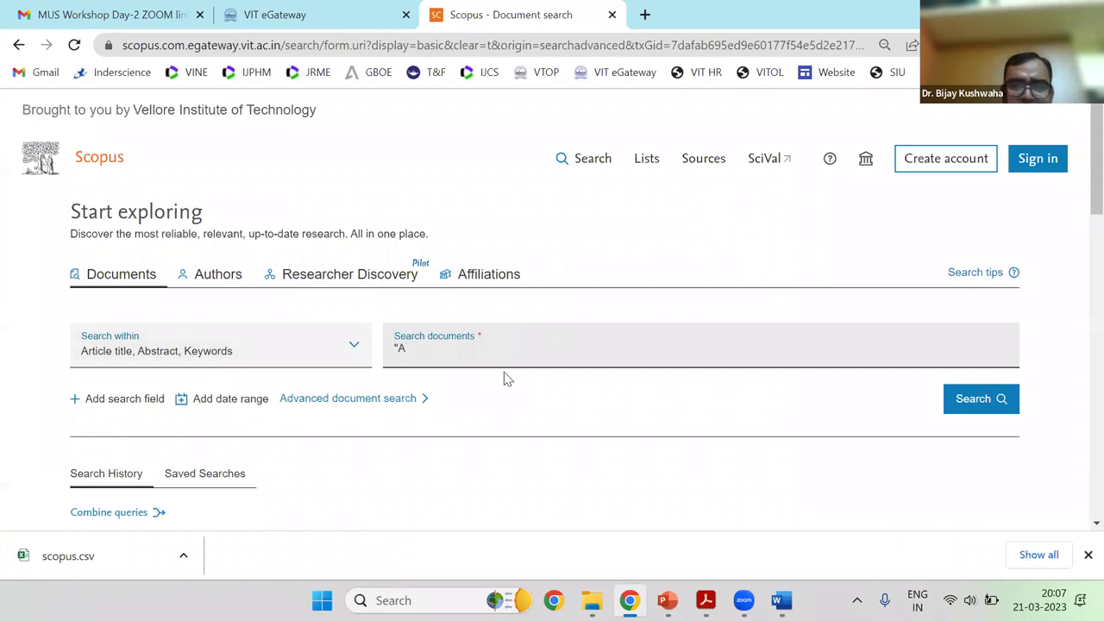
type("Social Media Marketing\"")
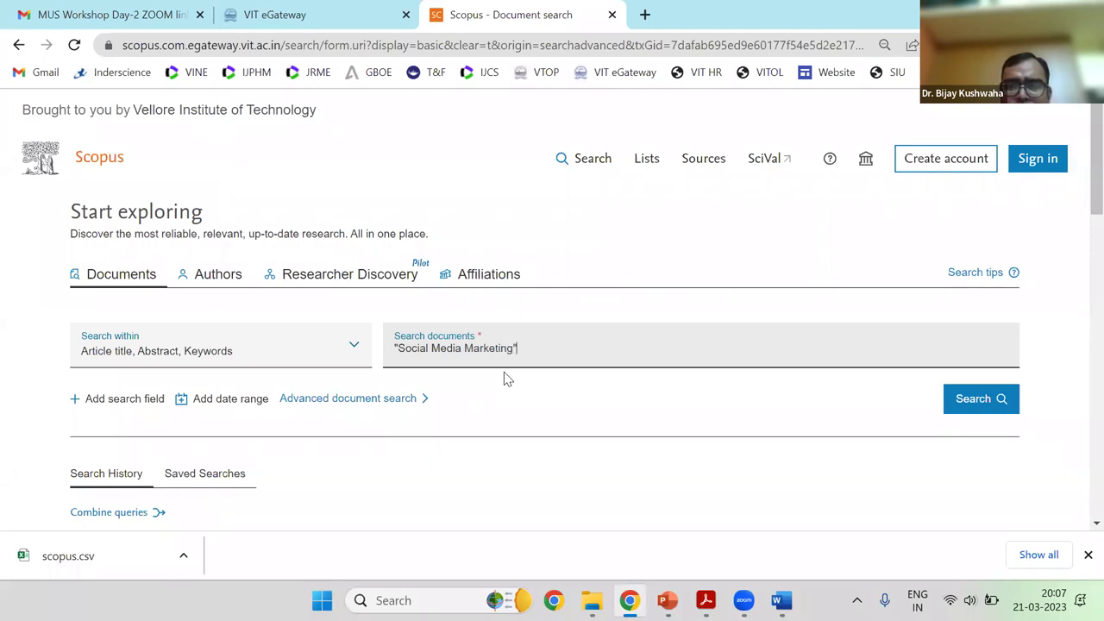
left_click(945, 405)
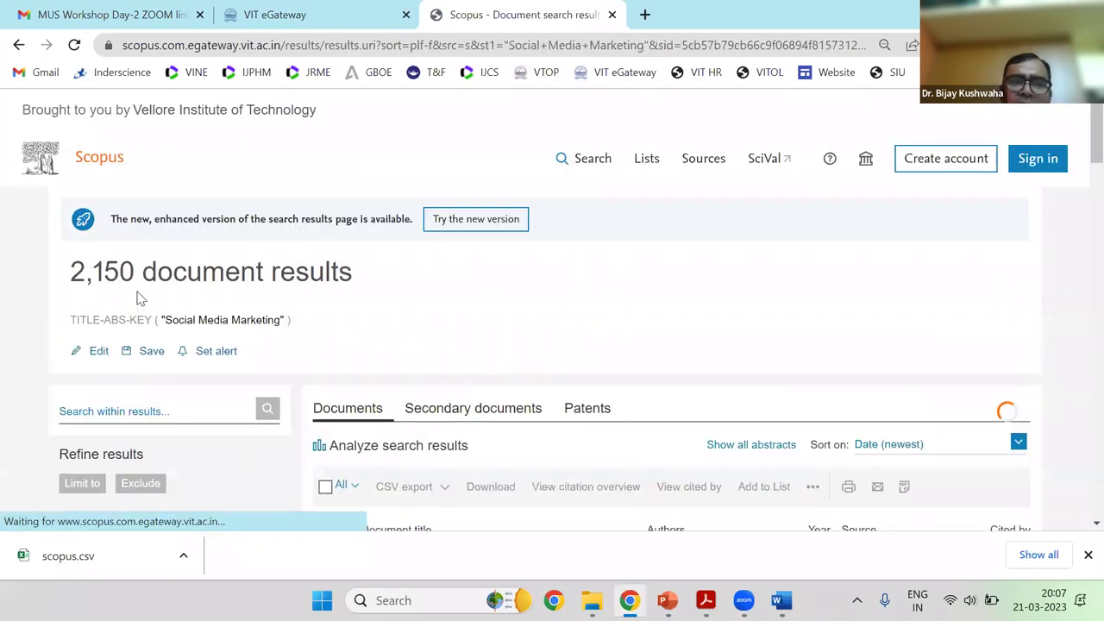
Open the CSV export settings for all results, highlight the option for only the first 2,000 documents, and leave without exporting
left_click(325, 486)
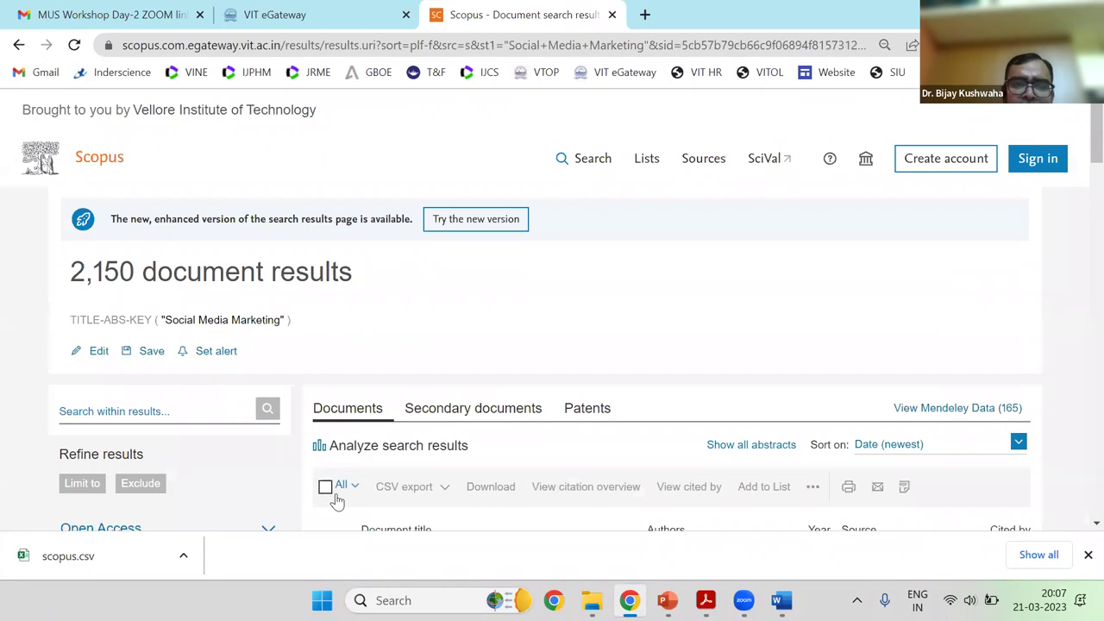
left_click(409, 488)
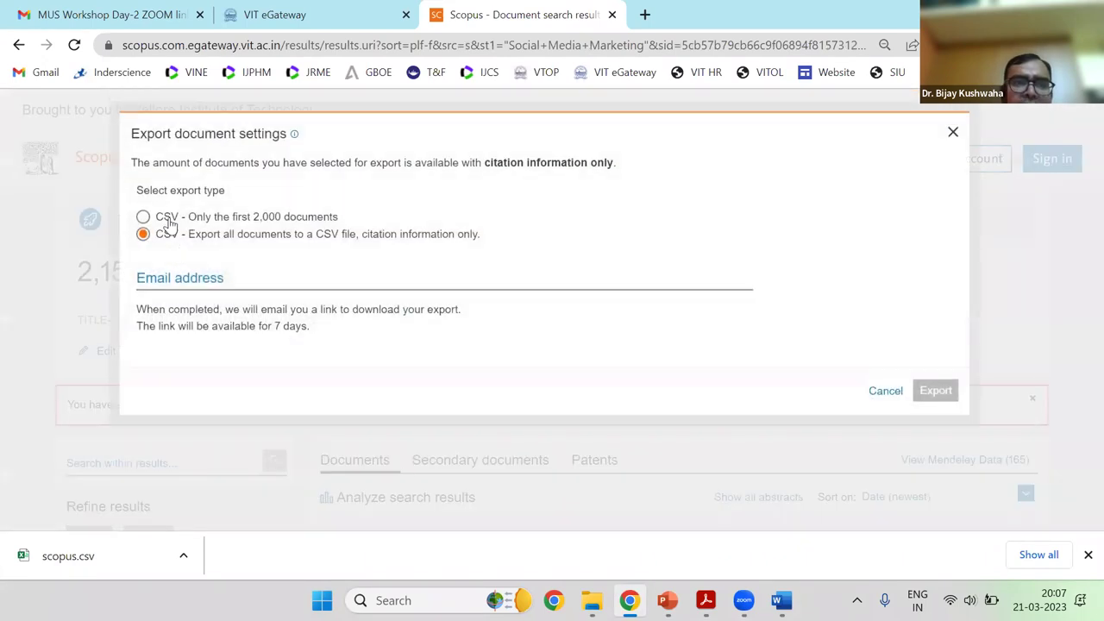
left_click_drag(154, 226, 347, 233)
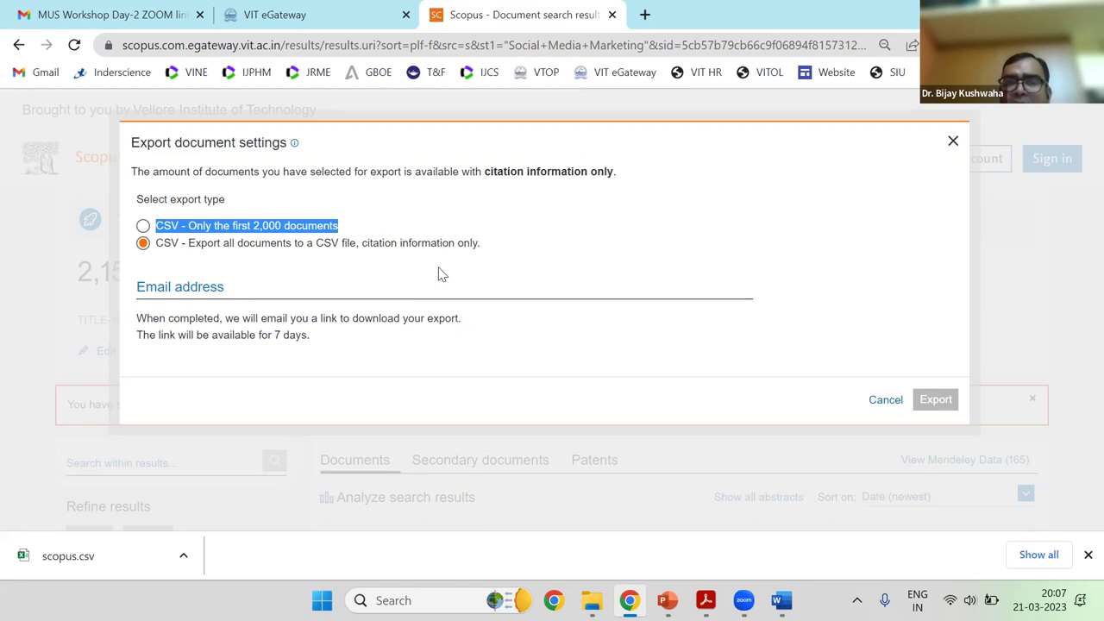
left_click(954, 143)
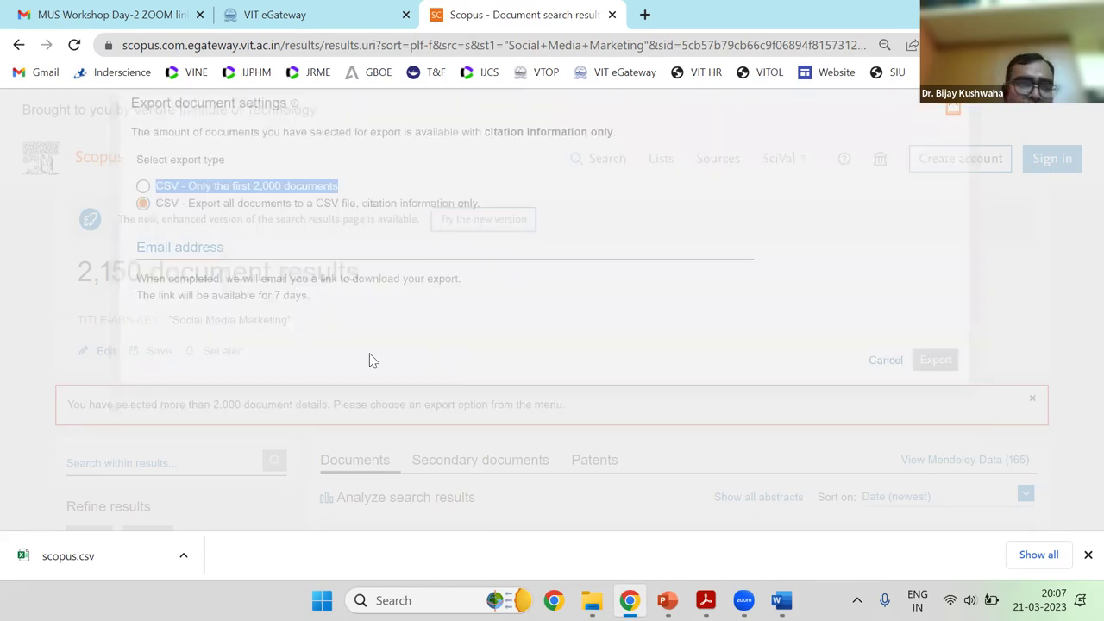
Open the complete year filter list and select the years 2023 back to 2014
scroll(104, 316, "down", 1)
scroll(104, 316, "down", 4)
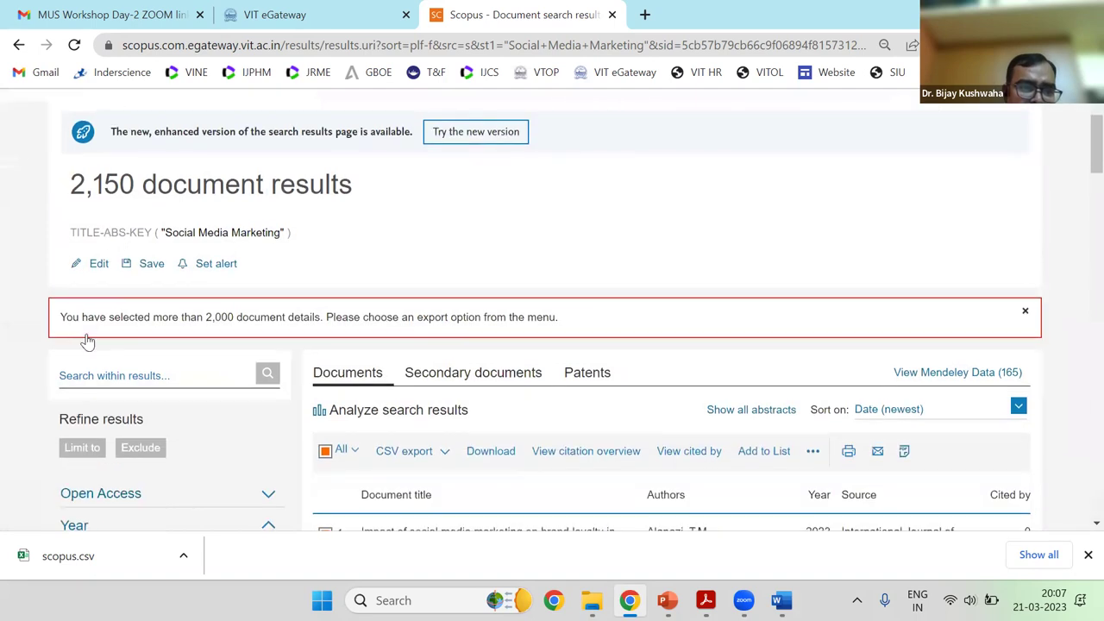
scroll(217, 315, "down", 2)
scroll(267, 213, "down", 3)
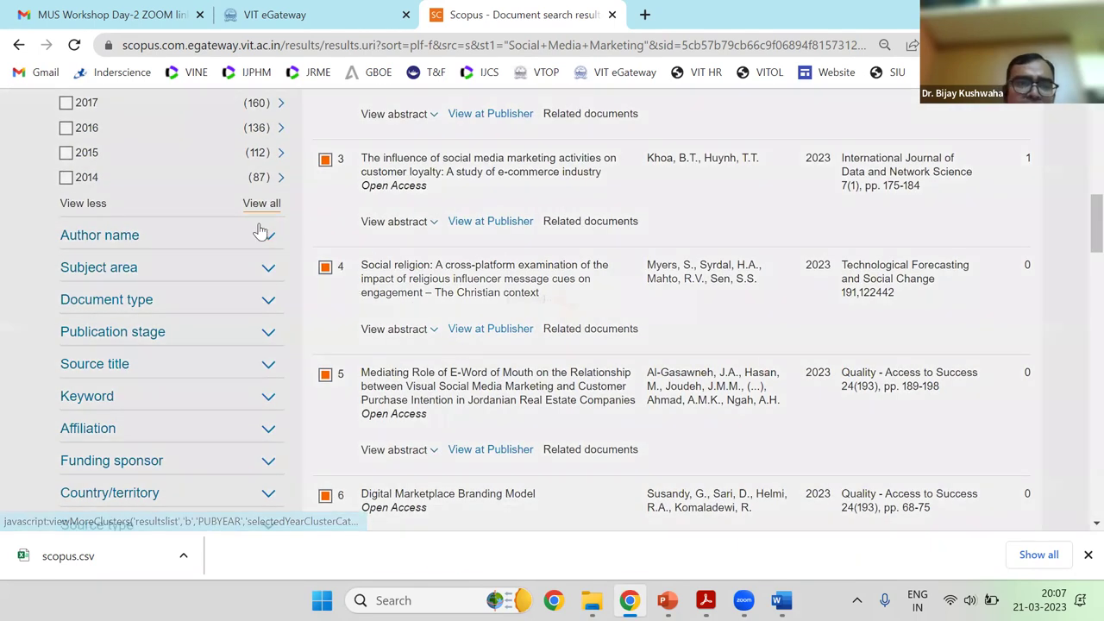
left_click(260, 230)
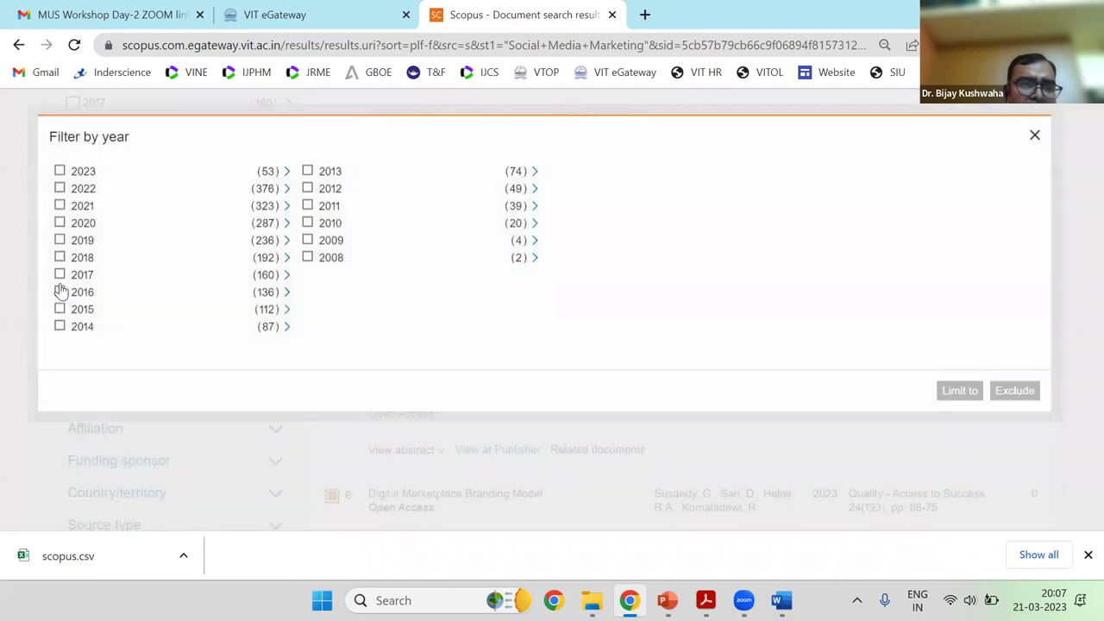
left_click(60, 297)
left_click(59, 315)
left_click(60, 332)
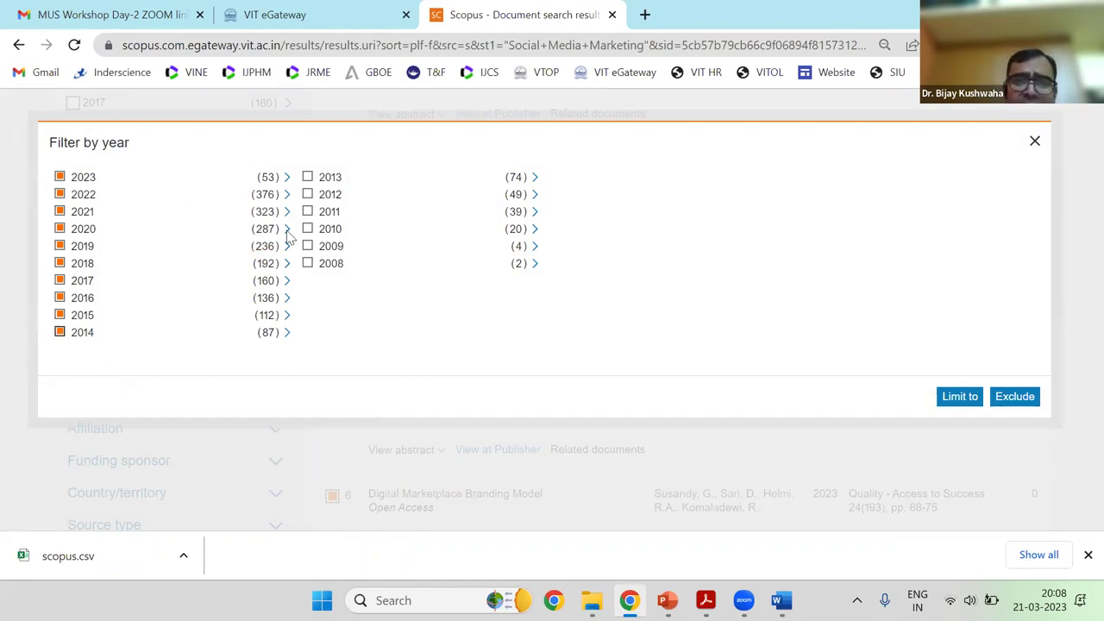
Deselect 2014 and limit the "Social Media Marketing" results to the years 2015 to 2023
left_click(60, 298)
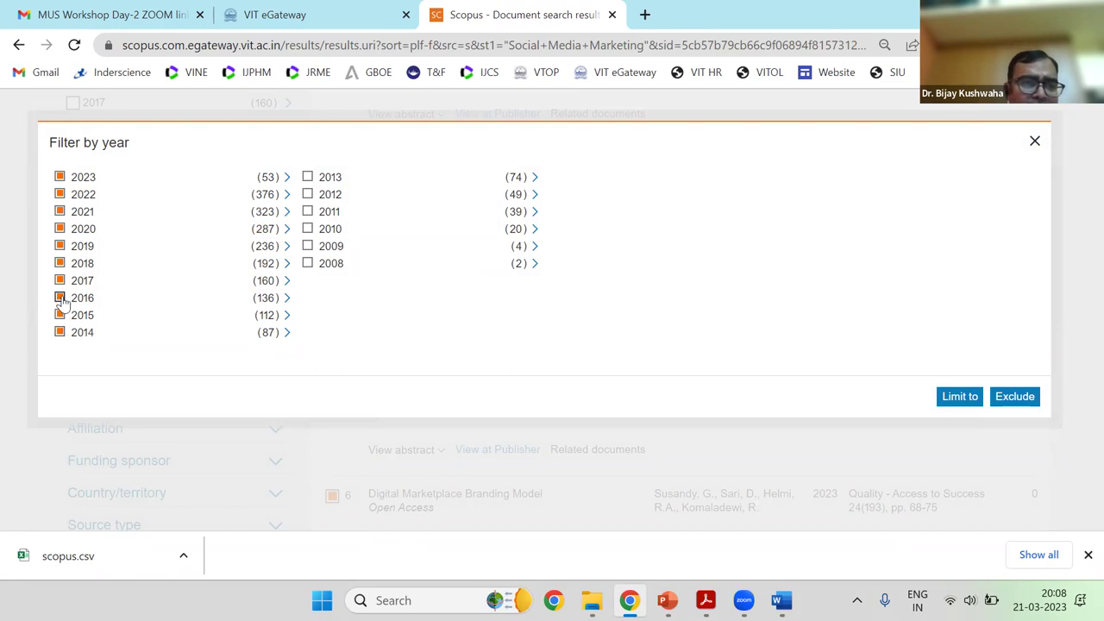
left_click(60, 315)
left_click(59, 333)
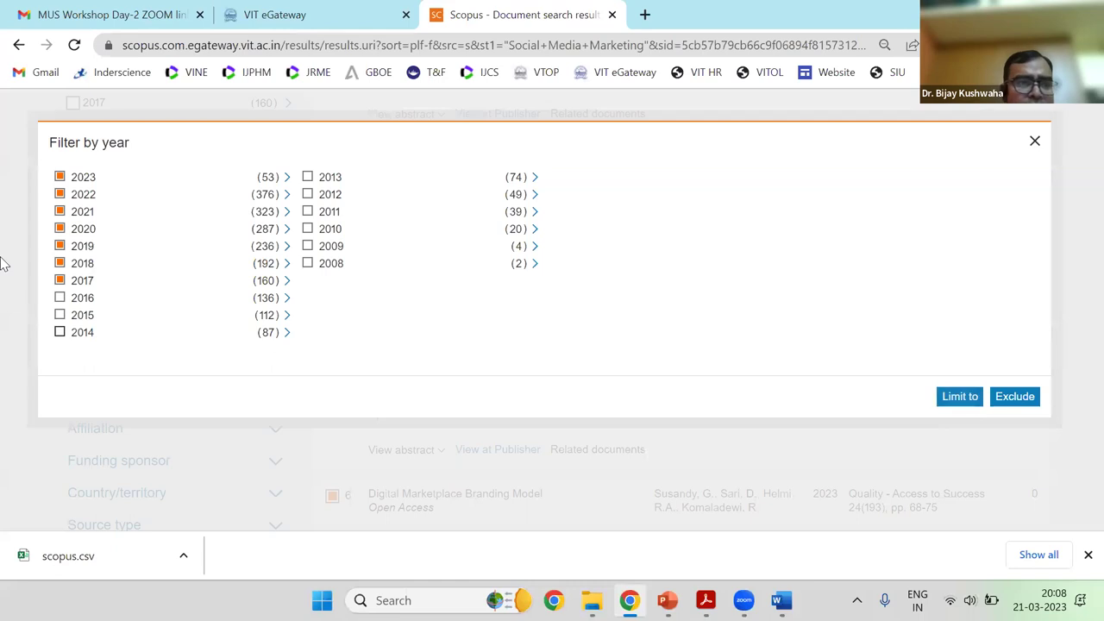
left_click(60, 298)
left_click(60, 315)
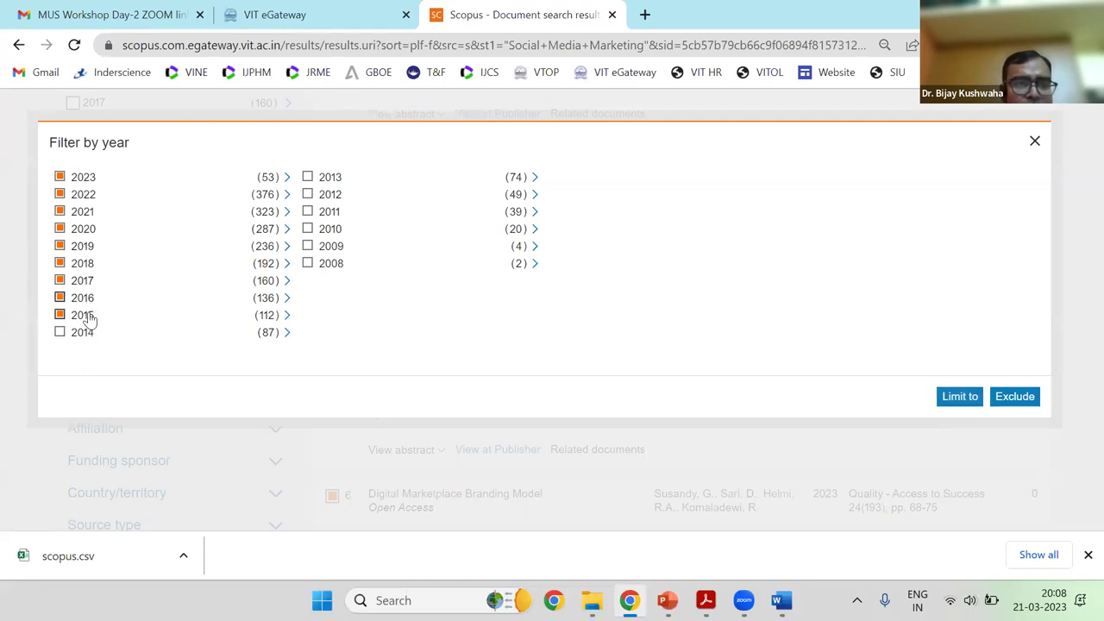
left_click(964, 403)
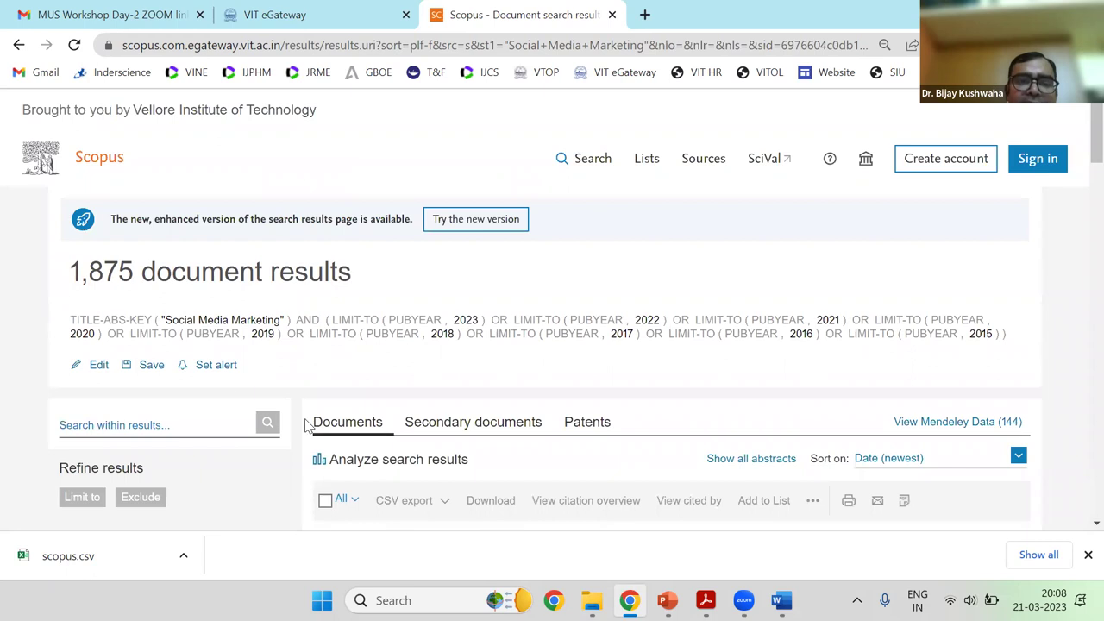
Select all documents in the 2015 to 2023 results and export them as a CSV file
scroll(263, 415, "down", 3)
left_click(325, 241)
left_click(436, 250)
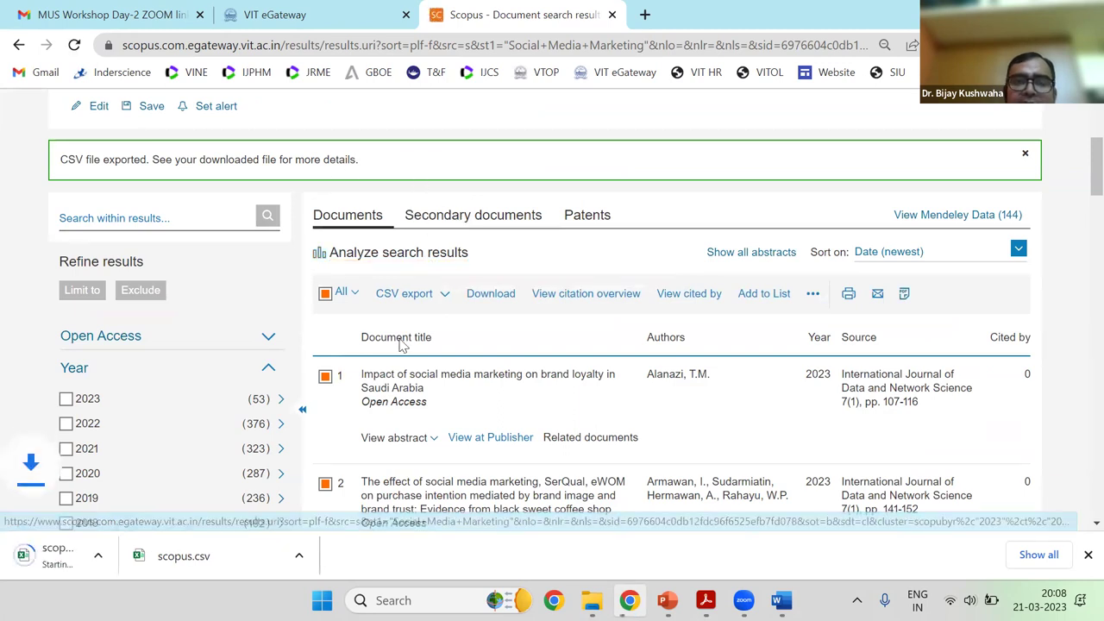
scroll(165, 382, "down", 1)
scroll(165, 382, "up", 3)
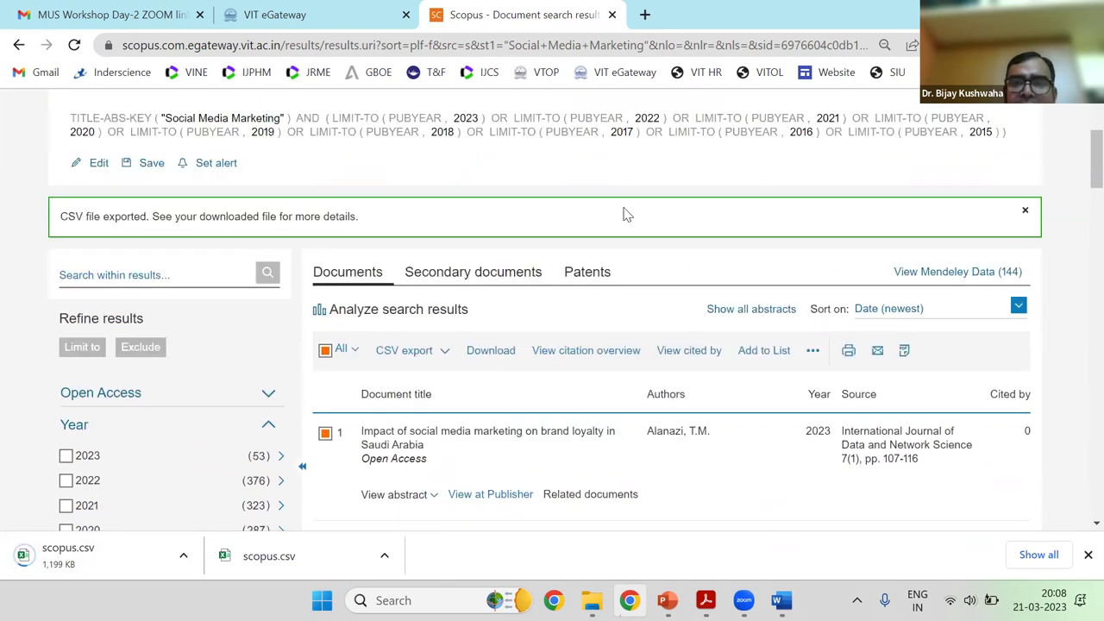
scroll(278, 406, "down", 4)
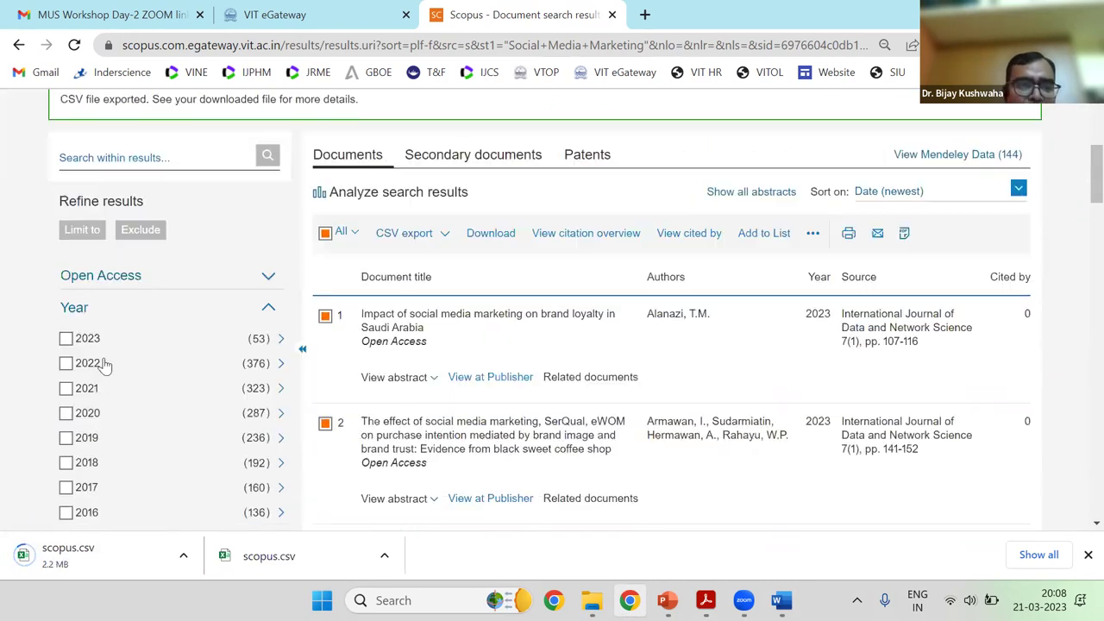
Reopen the unfiltered "social media marketing" query from the search history
scroll(508, 229, "up", 4)
left_click(580, 164)
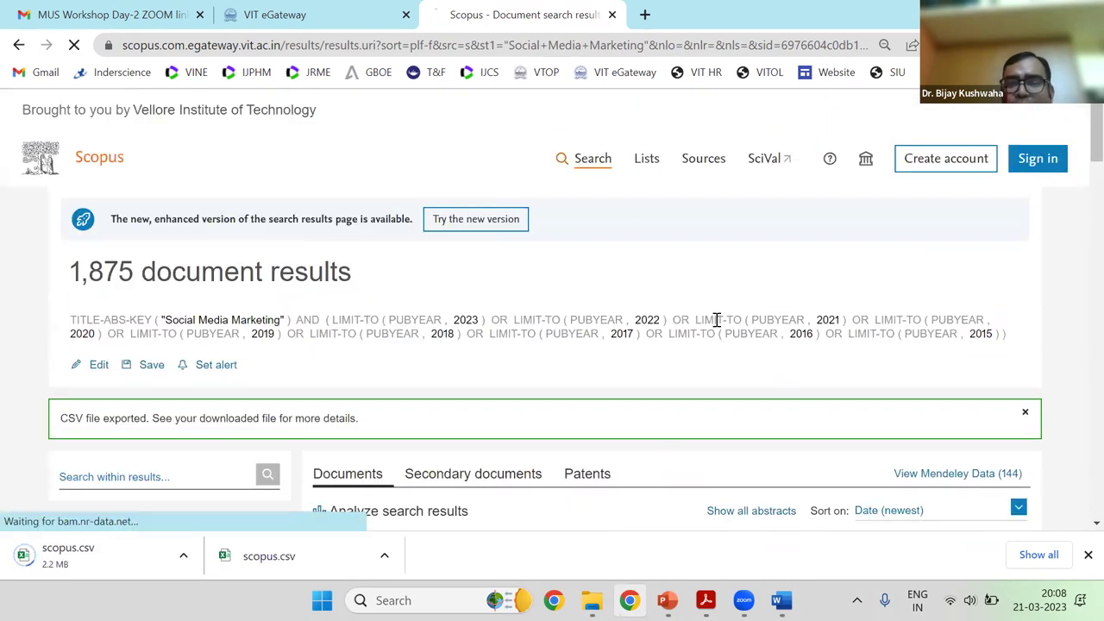
scroll(715, 324, "down", 3)
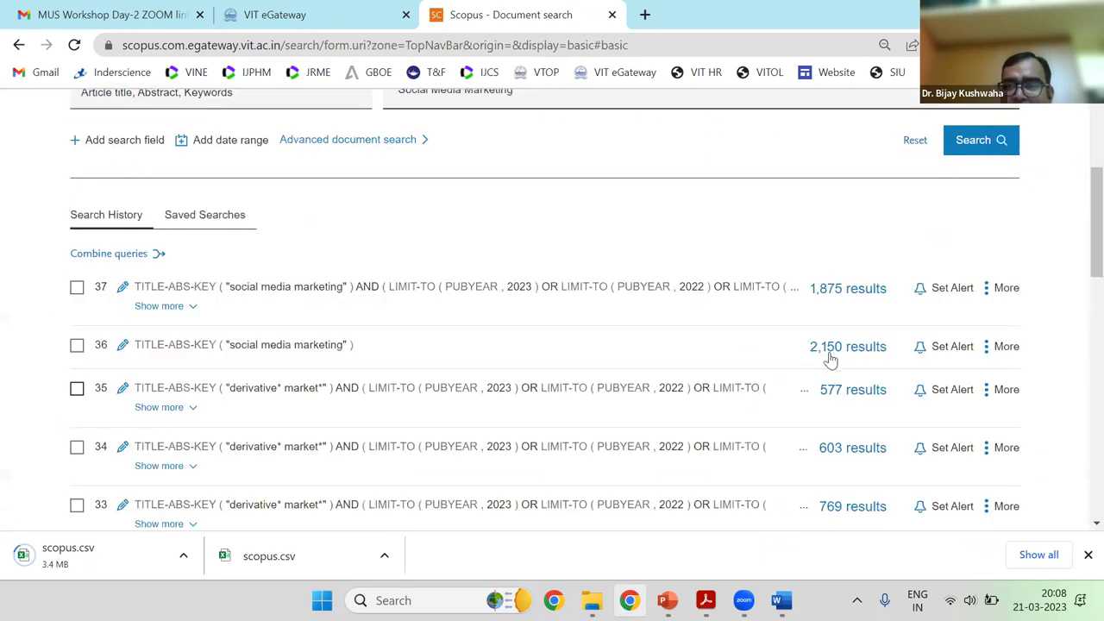
left_click(275, 344)
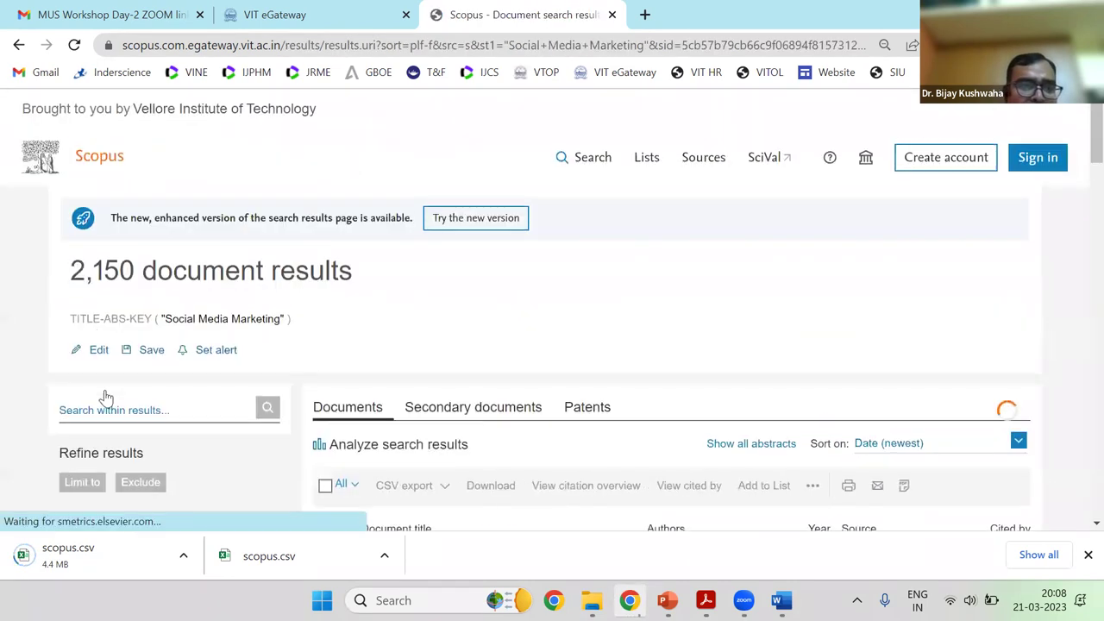
Limit the "Social Media Marketing" results to the years 2008 to 2015 using the complete year filter list
scroll(258, 423, "down", 5)
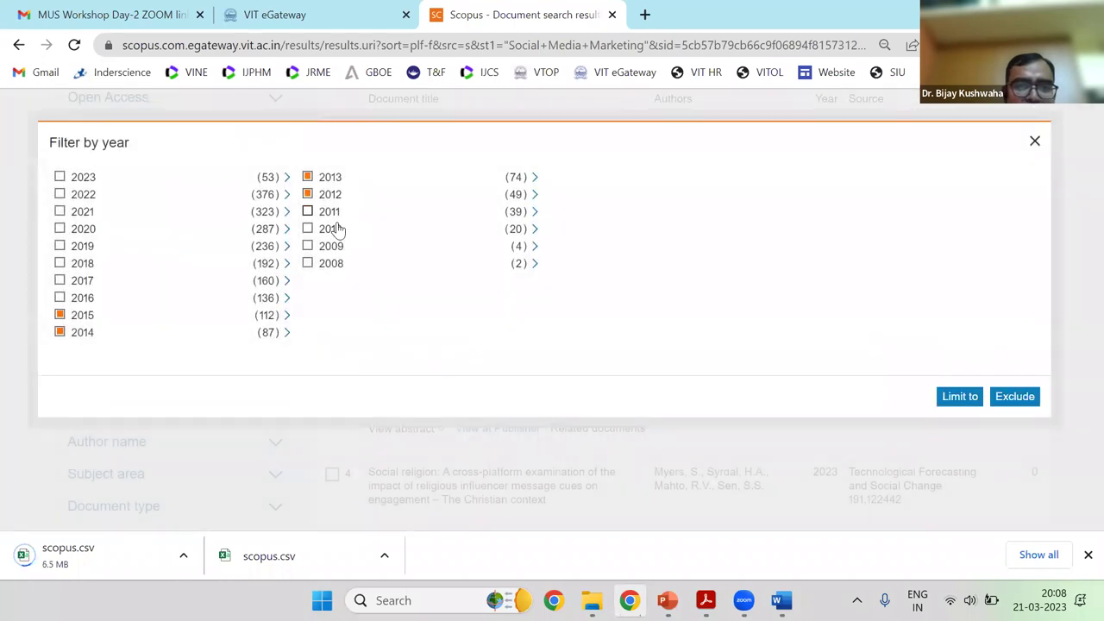
left_click(335, 213)
left_click(336, 229)
left_click(335, 247)
left_click(335, 263)
left_click(973, 398)
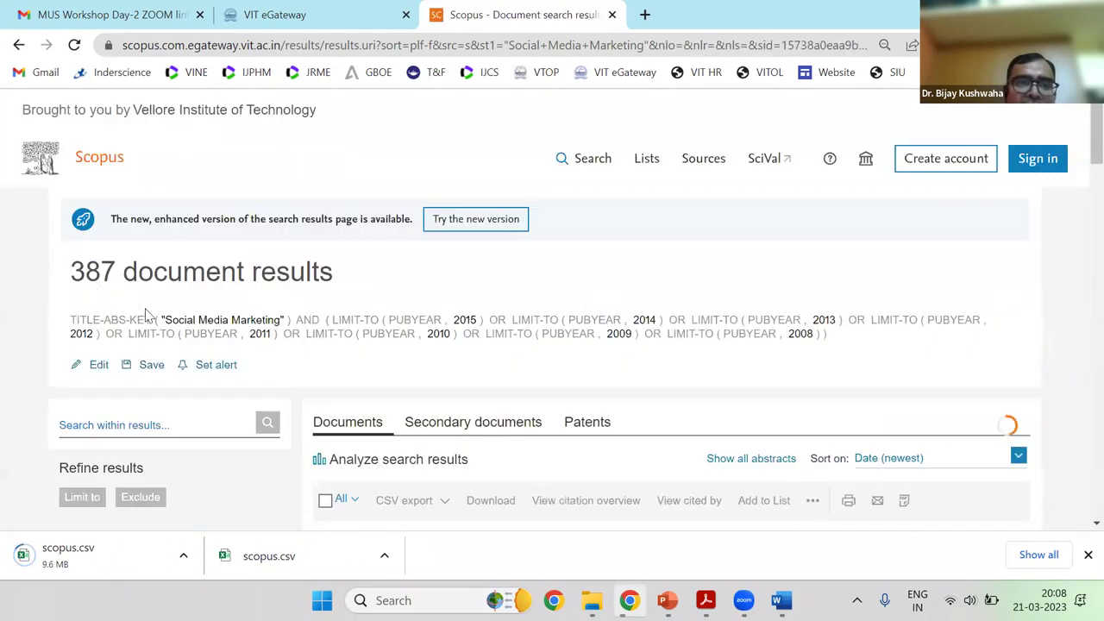
Select all documents in the 2008 to 2015 results and export them as a CSV file
scroll(173, 310, "down", 4)
scroll(362, 216, "up", 1)
left_click(327, 242)
left_click(405, 244)
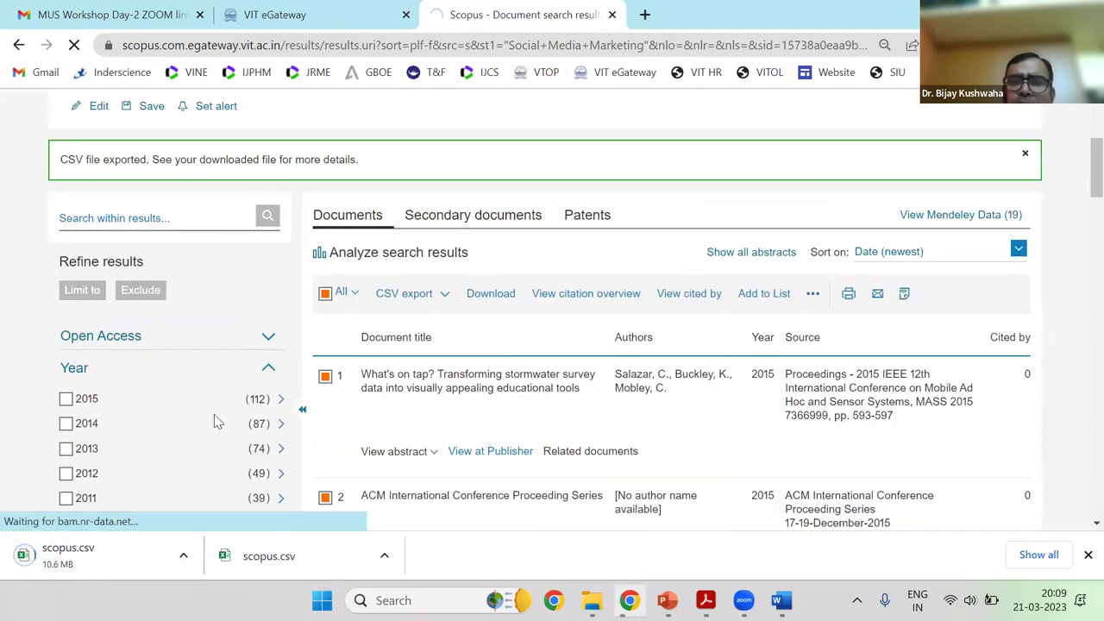
scroll(172, 440, "up", 3)
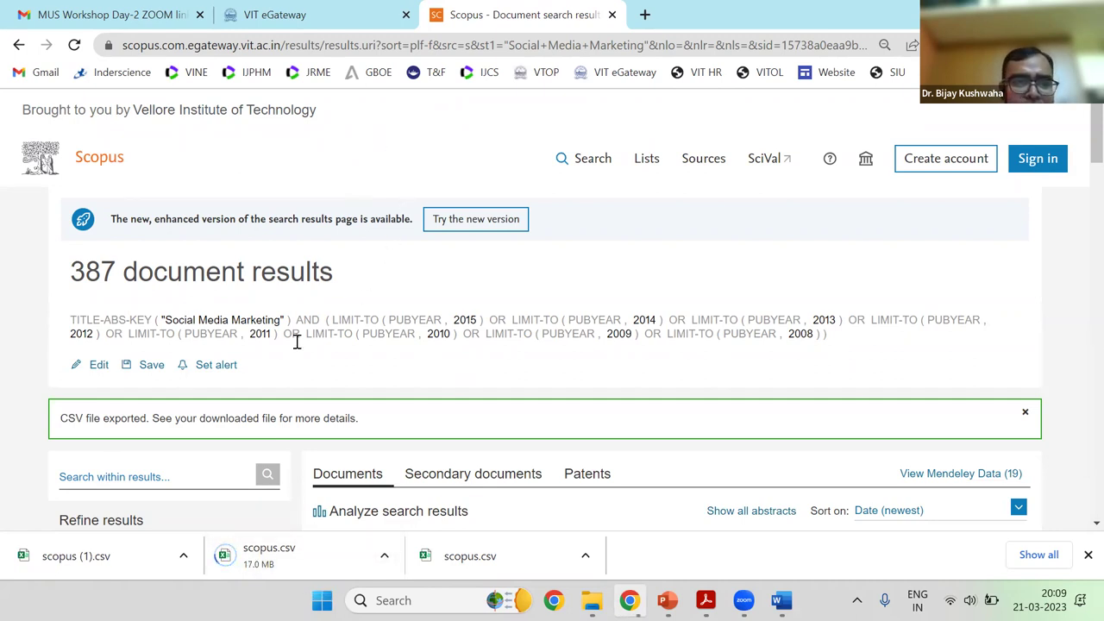
Dismiss the downloads bar, open the 577-result "derivative* market*" query from the search history, and review its filter string
left_click(602, 165)
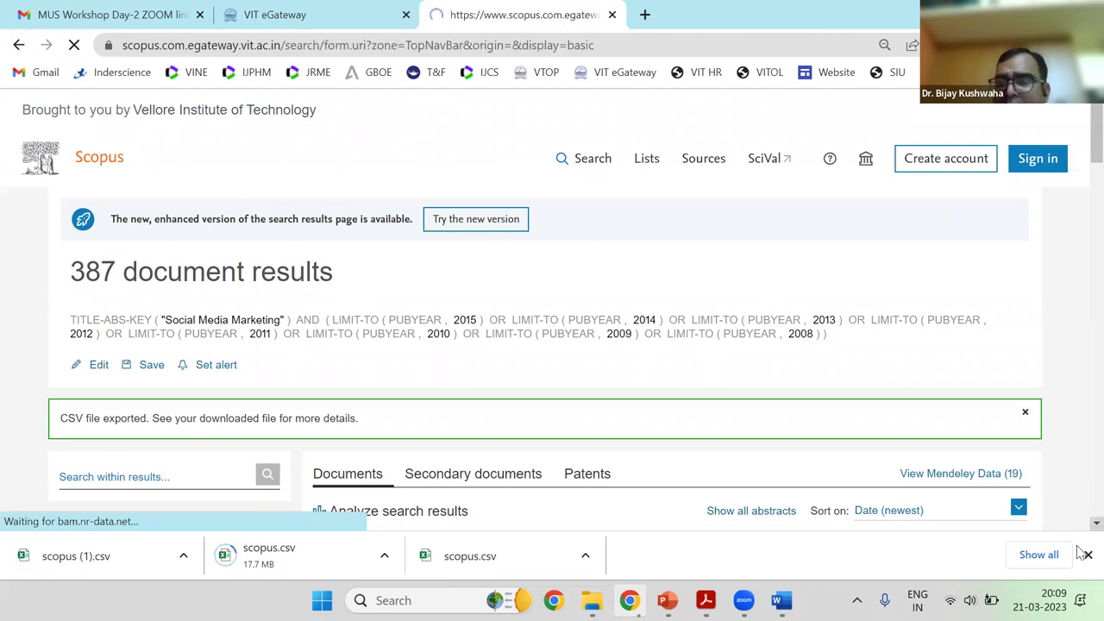
left_click(1087, 554)
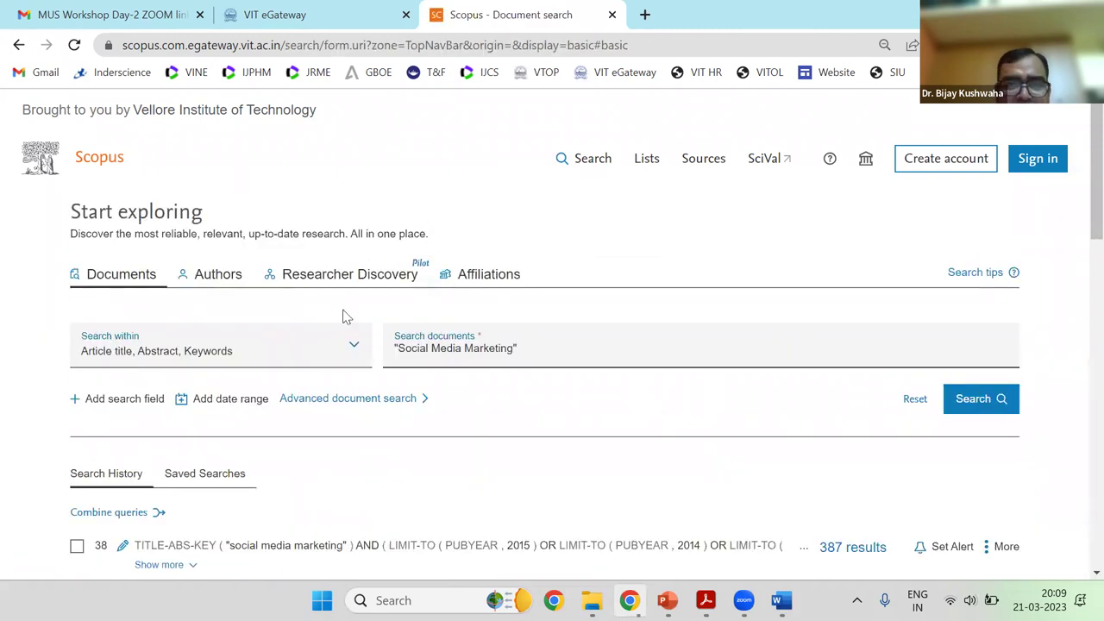
scroll(638, 249, "down", 2)
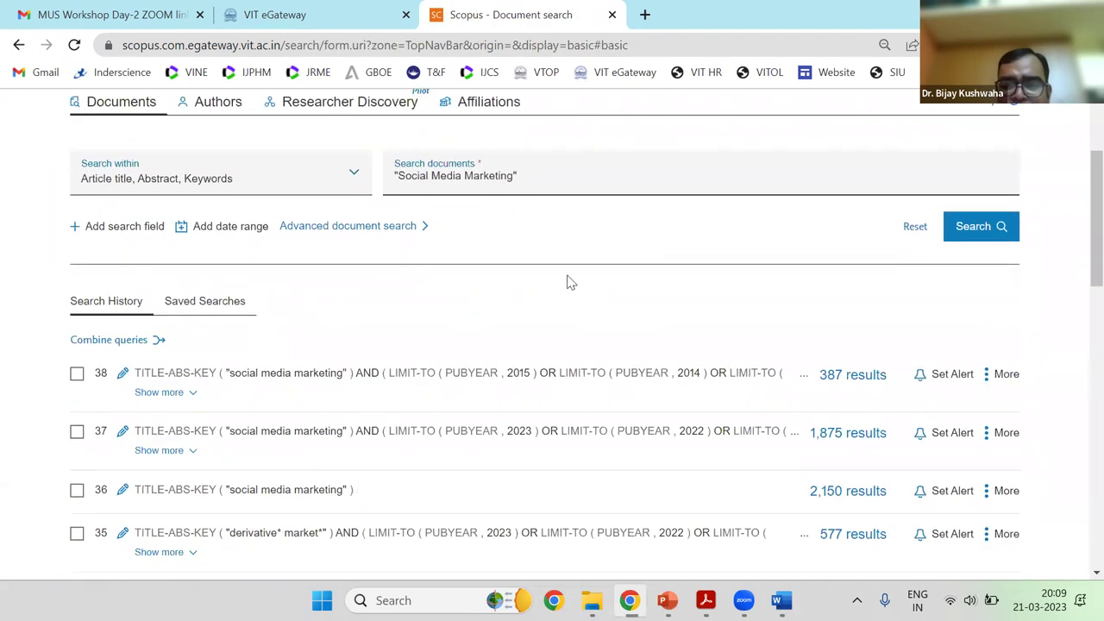
scroll(867, 422, "down", 1)
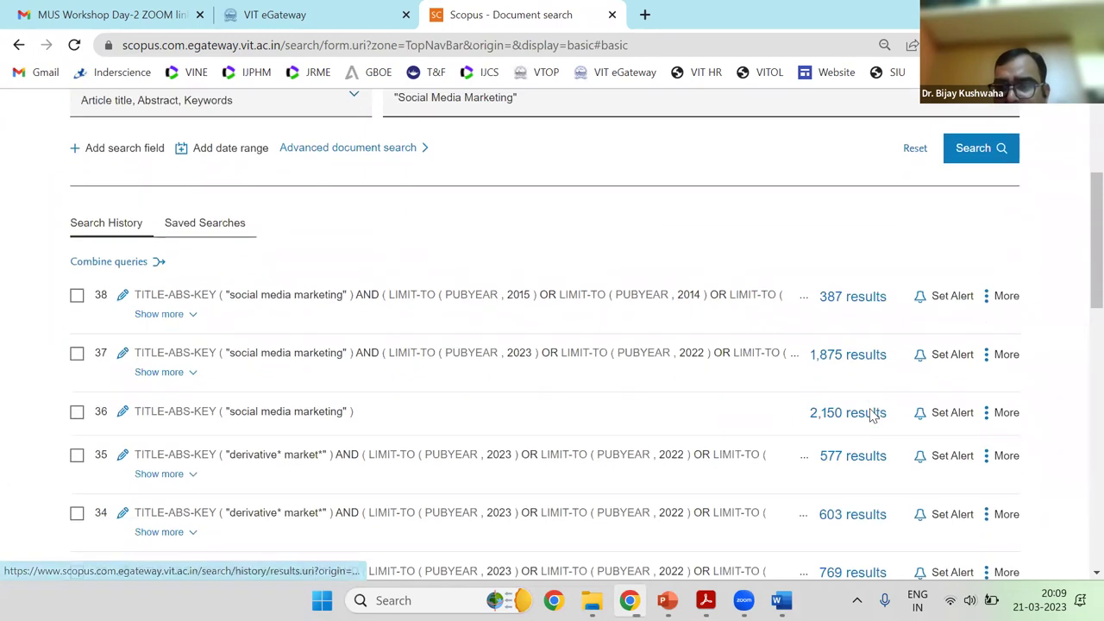
left_click(856, 449)
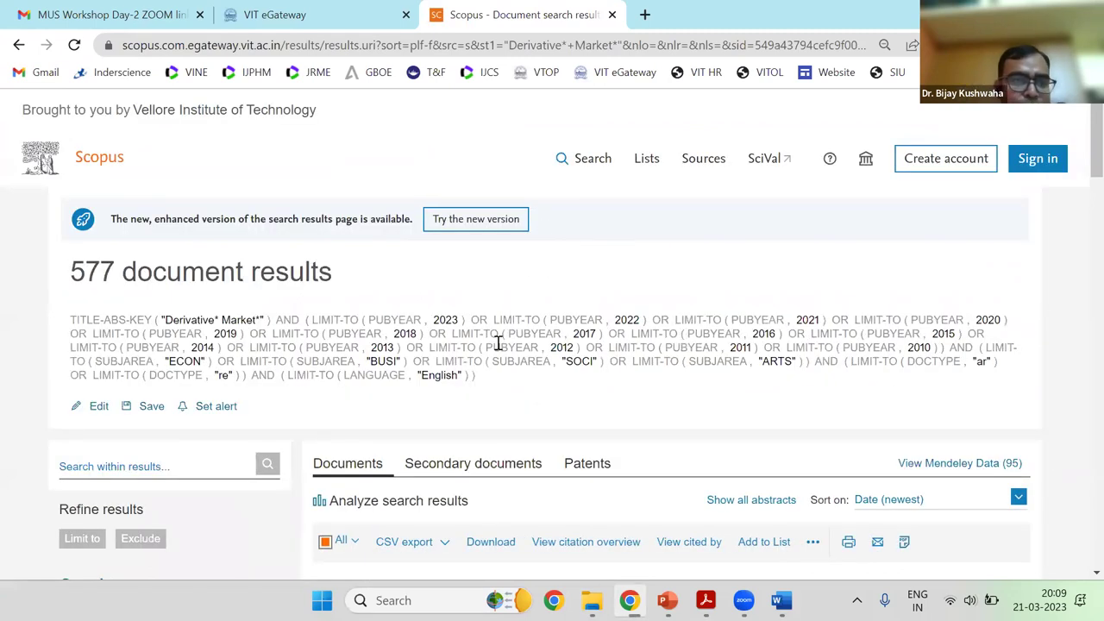
scroll(81, 192, "down", 3)
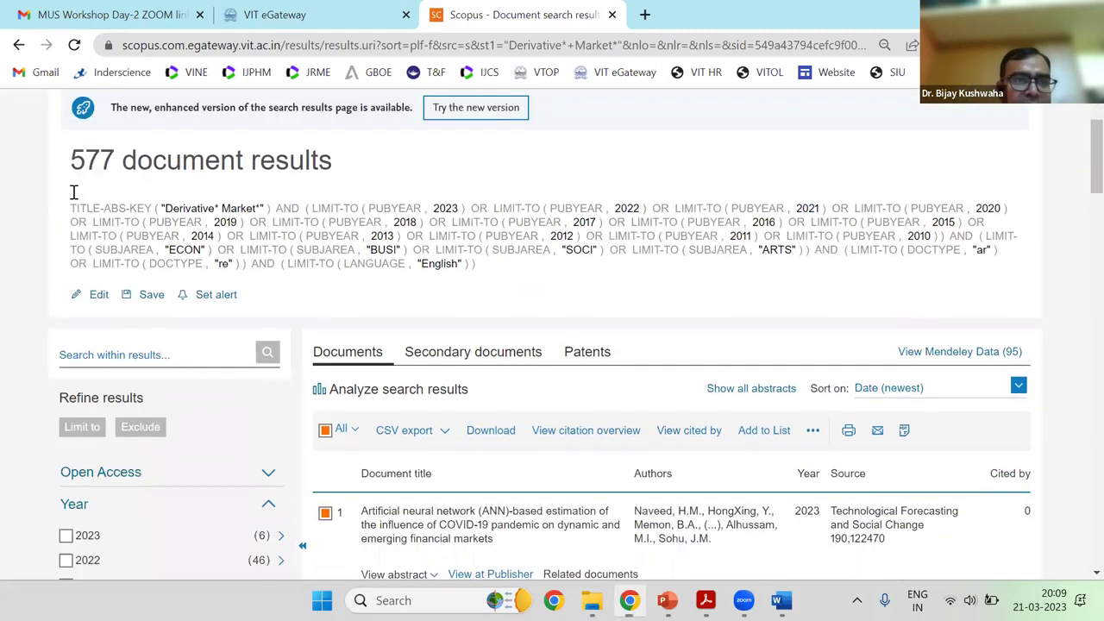
scroll(99, 190, "up", 2)
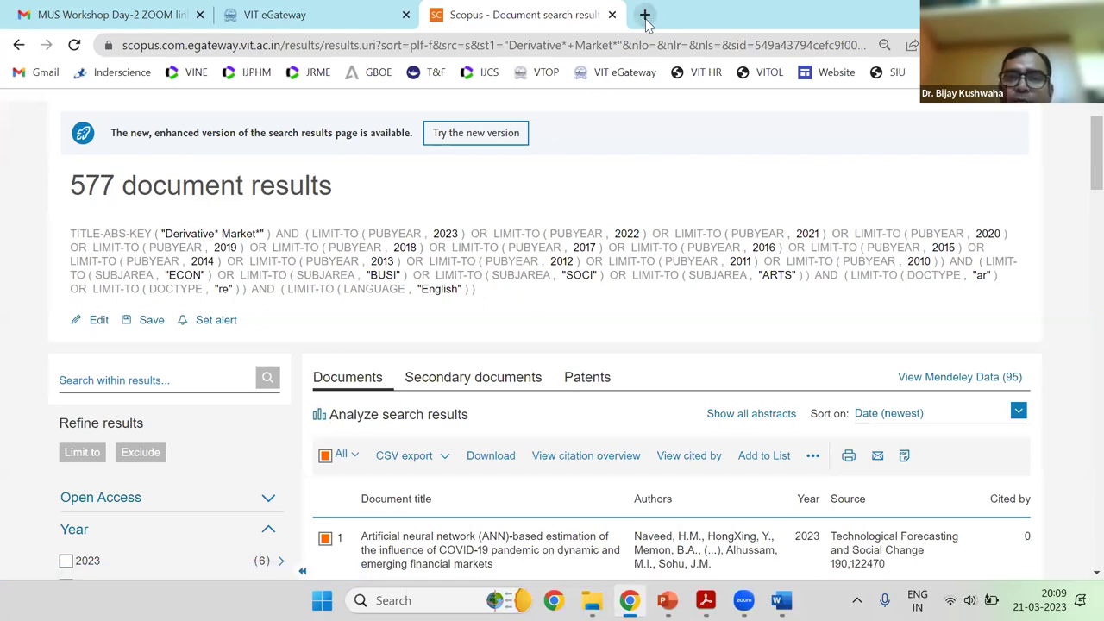
Switch to the VIT eGateway database list and open Web of science - Current year
left_click(315, 15)
scroll(408, 261, "down", 3)
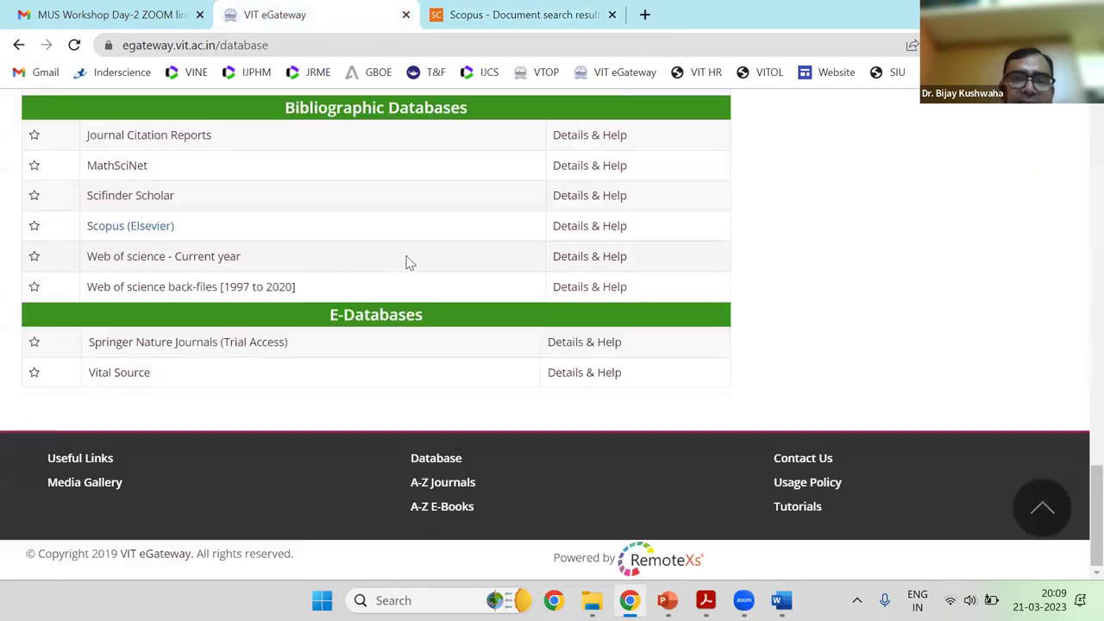
left_click(150, 259)
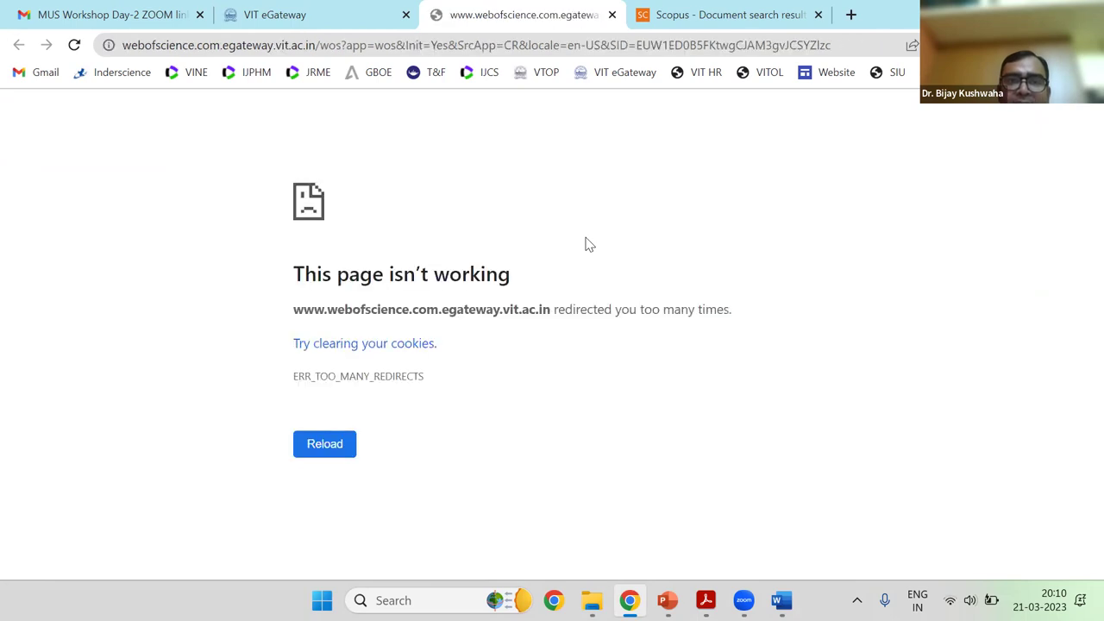
Switch to Scopus to review the filter string of the "Derivative* Market*" query, and return to Web of Science
left_click(695, 10)
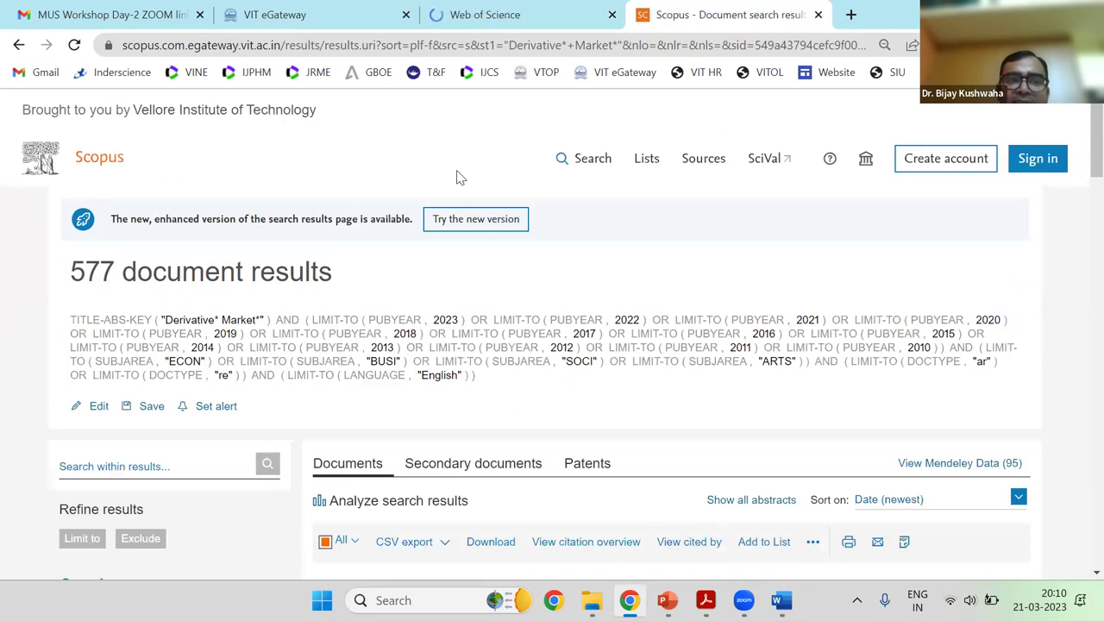
scroll(611, 157, "down", 3)
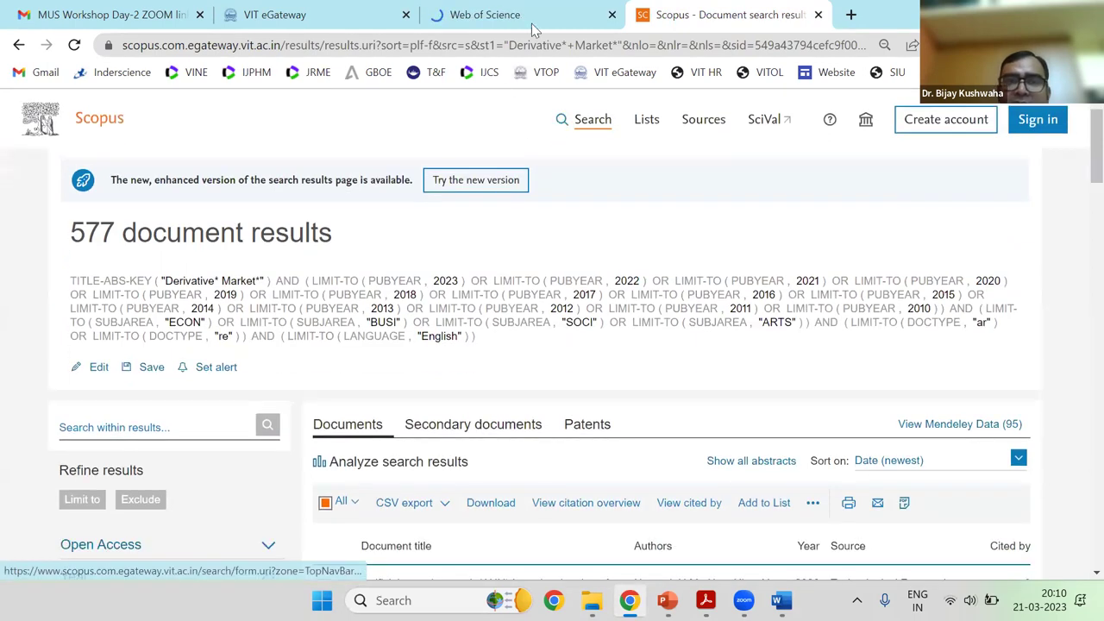
key("ctrl+shift+Tab")
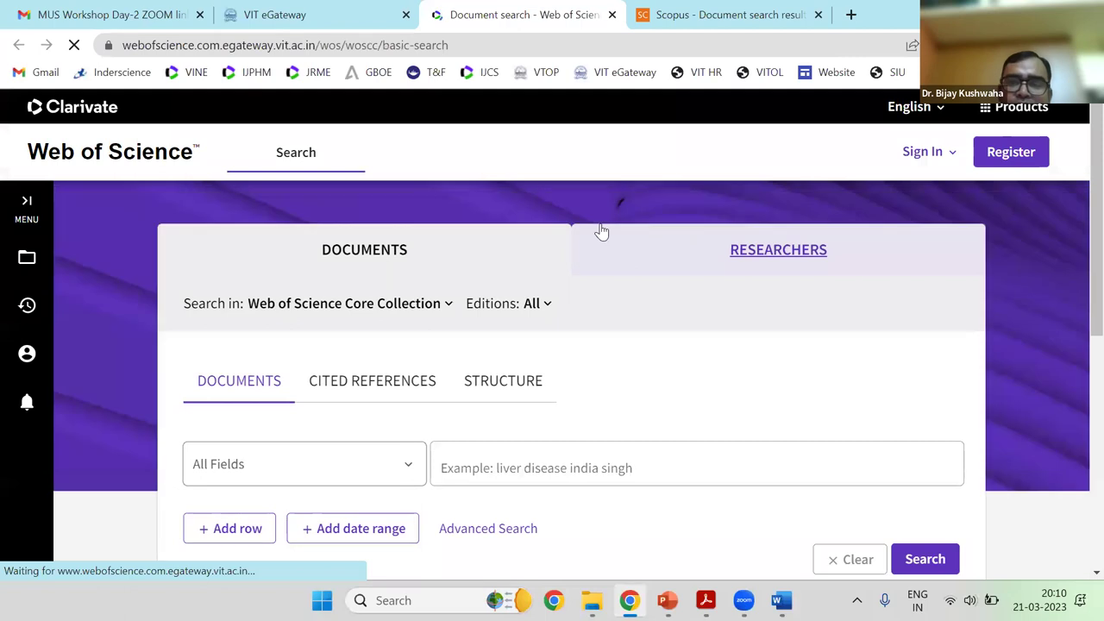
Search documents in the Web of Science Core Collection for "Derivative* Market*" in All Fields
scroll(579, 215, "down", 3)
scroll(414, 217, "up", 1)
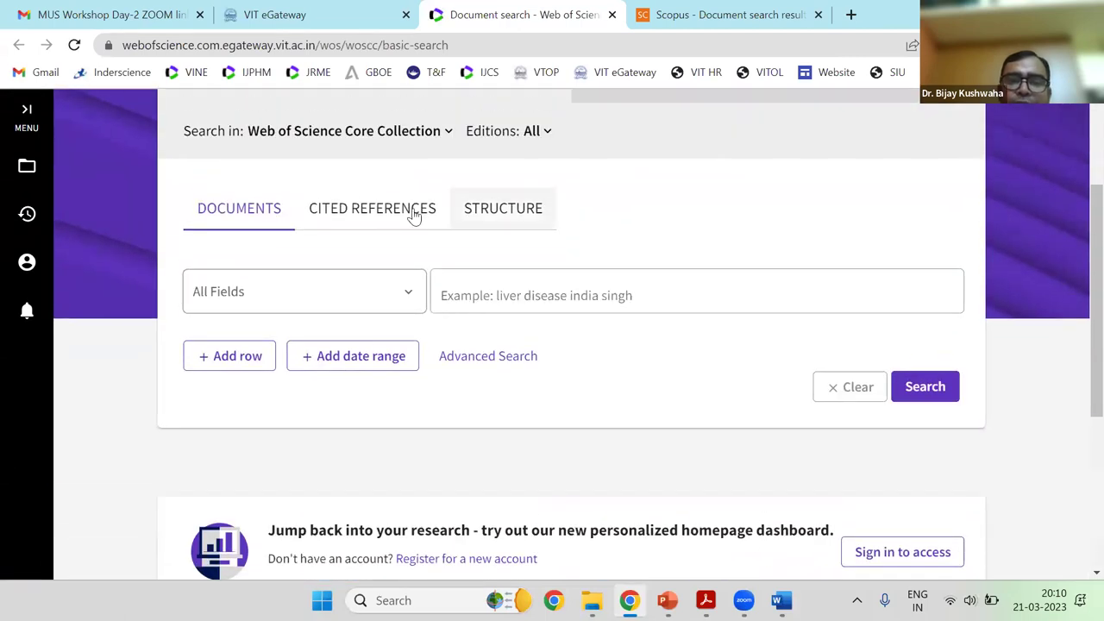
left_click(251, 223)
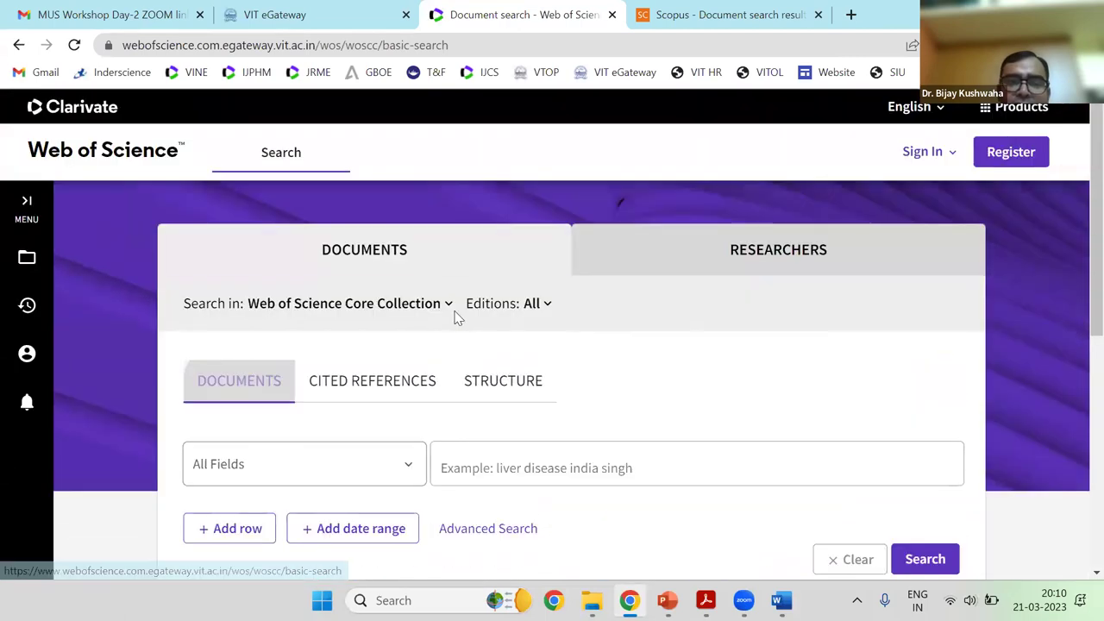
scroll(458, 312, "down", 1)
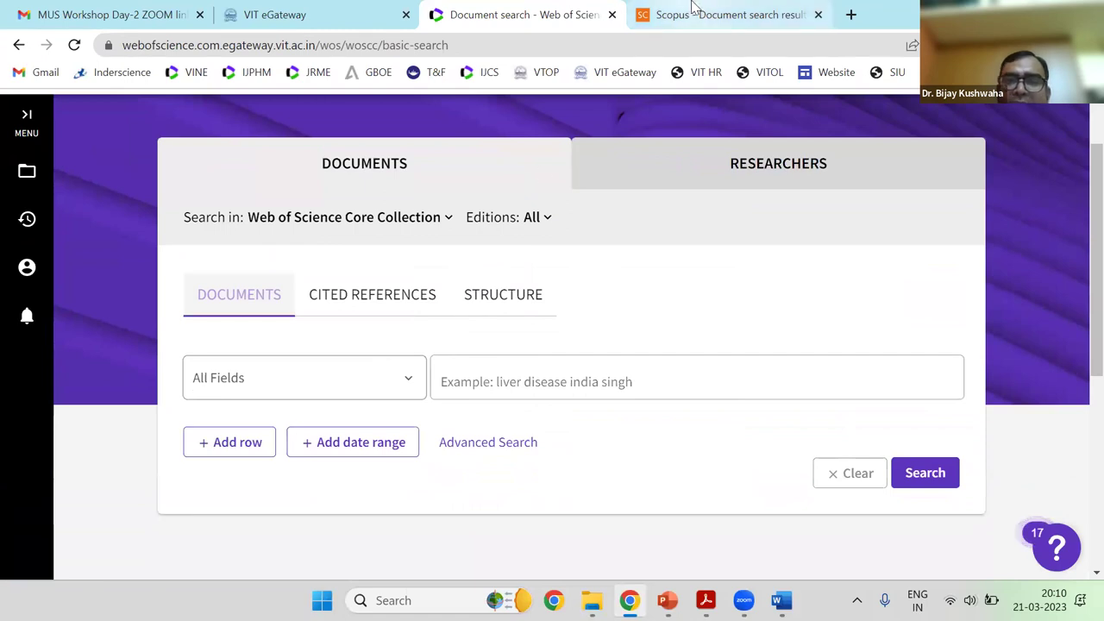
left_click(548, 378)
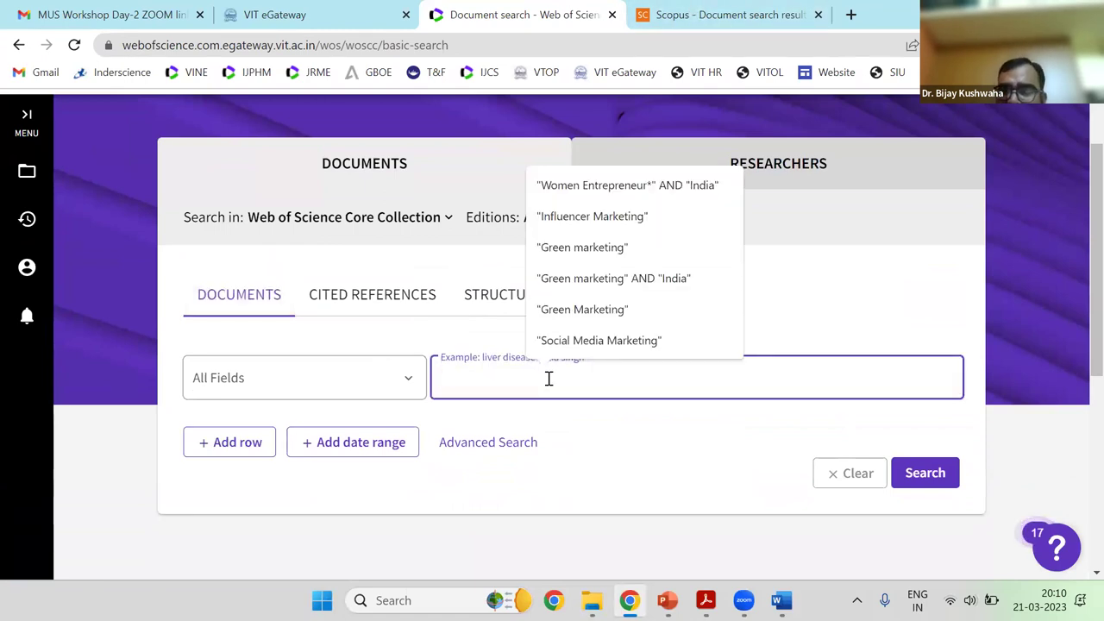
type("\"")
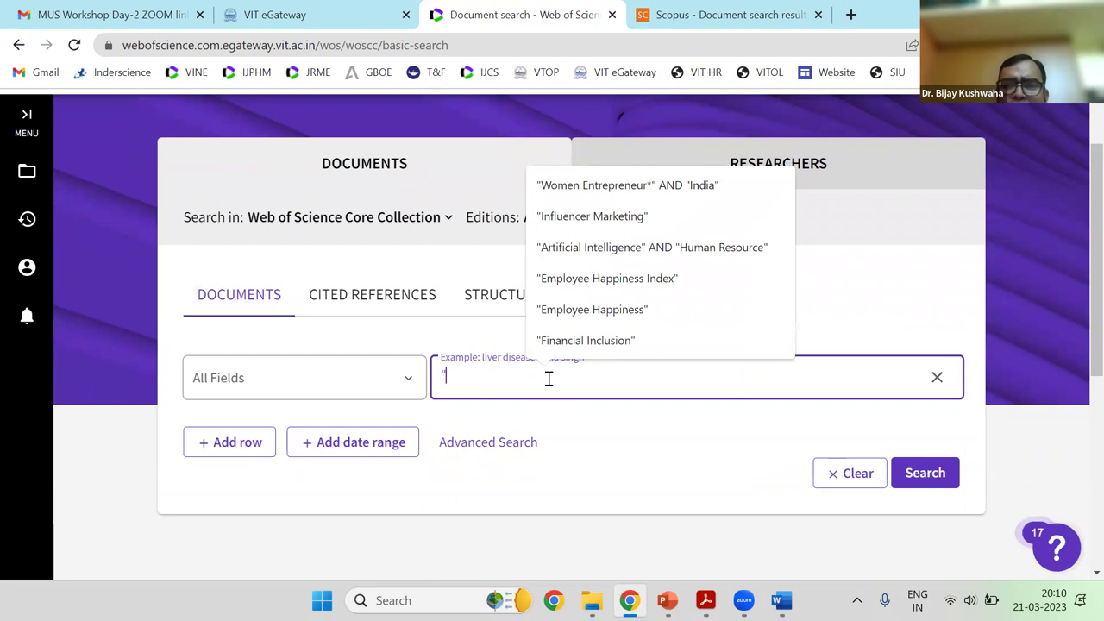
type("dev")
key("BackSpace")
type("Derivative* Marke")
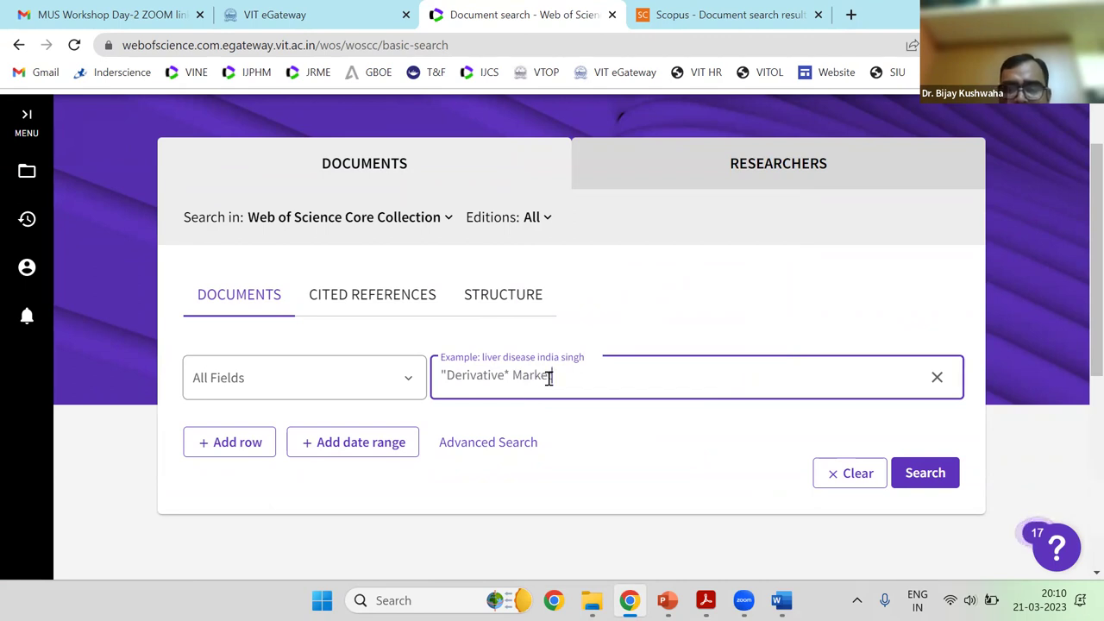
type("t*\"")
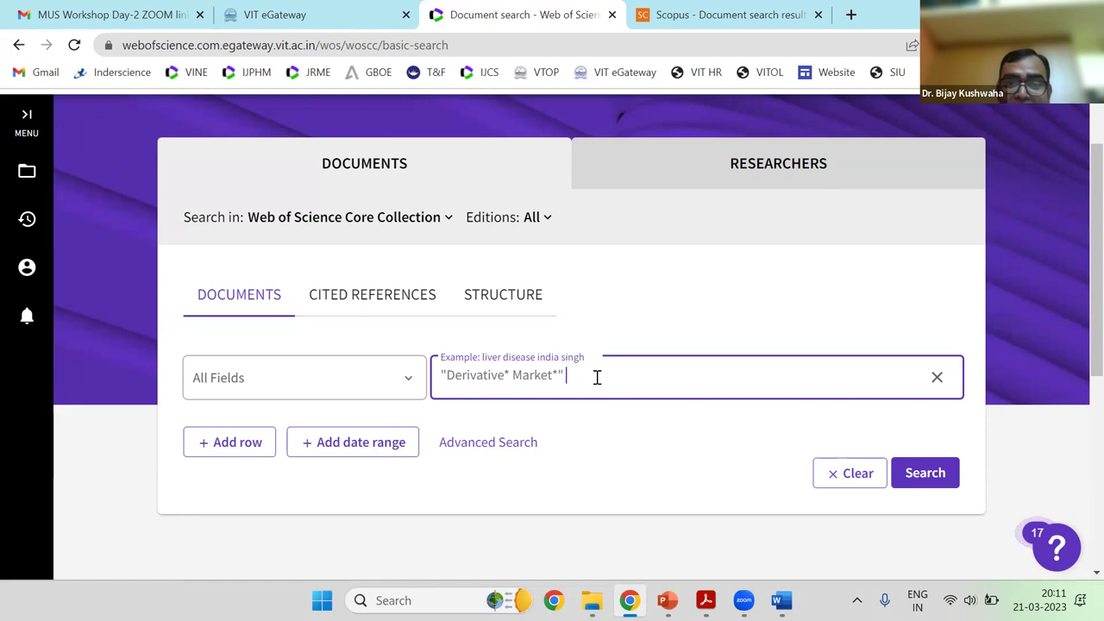
left_click(931, 476)
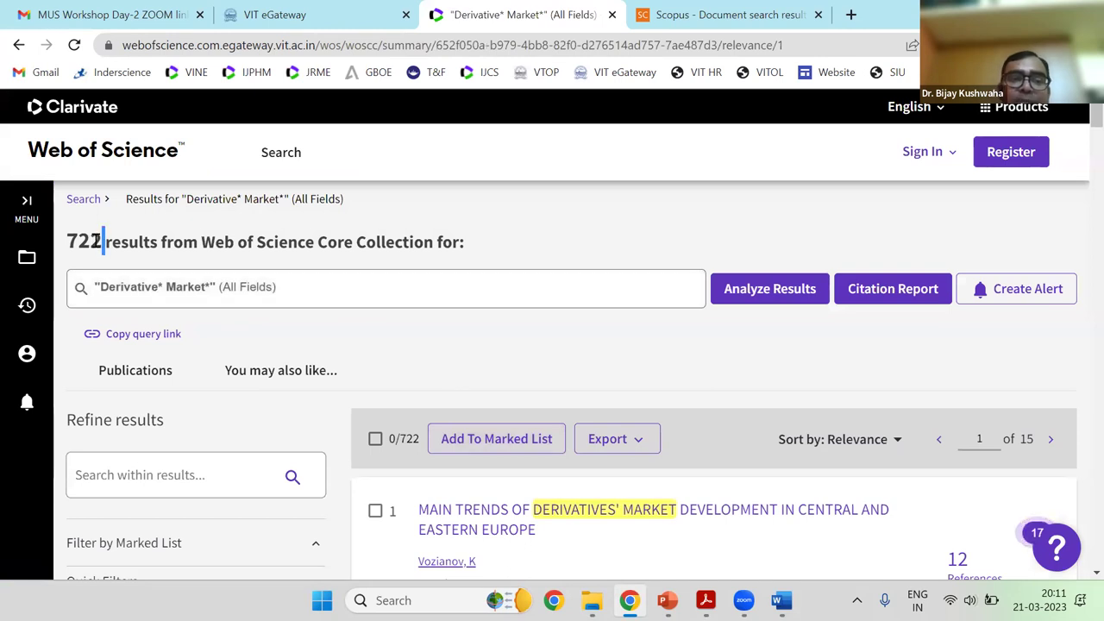
Open the complete Citation Topics Meso filter list and select 6.10 Economics and 6.3 Management
double_click(89, 241)
scroll(259, 359, "down", 3)
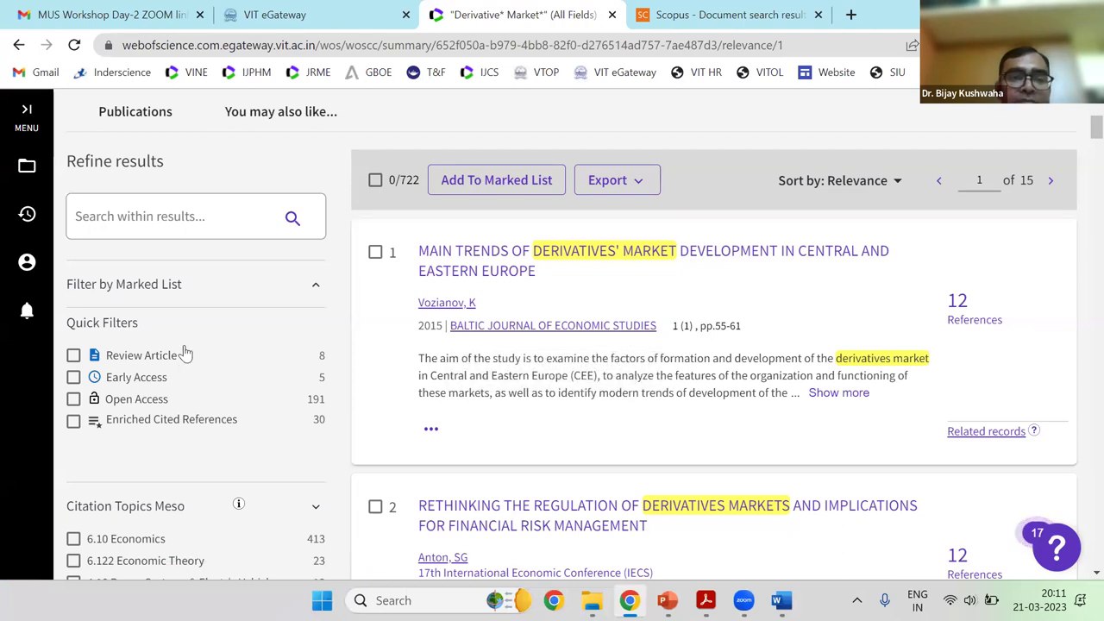
scroll(152, 322, "down", 2)
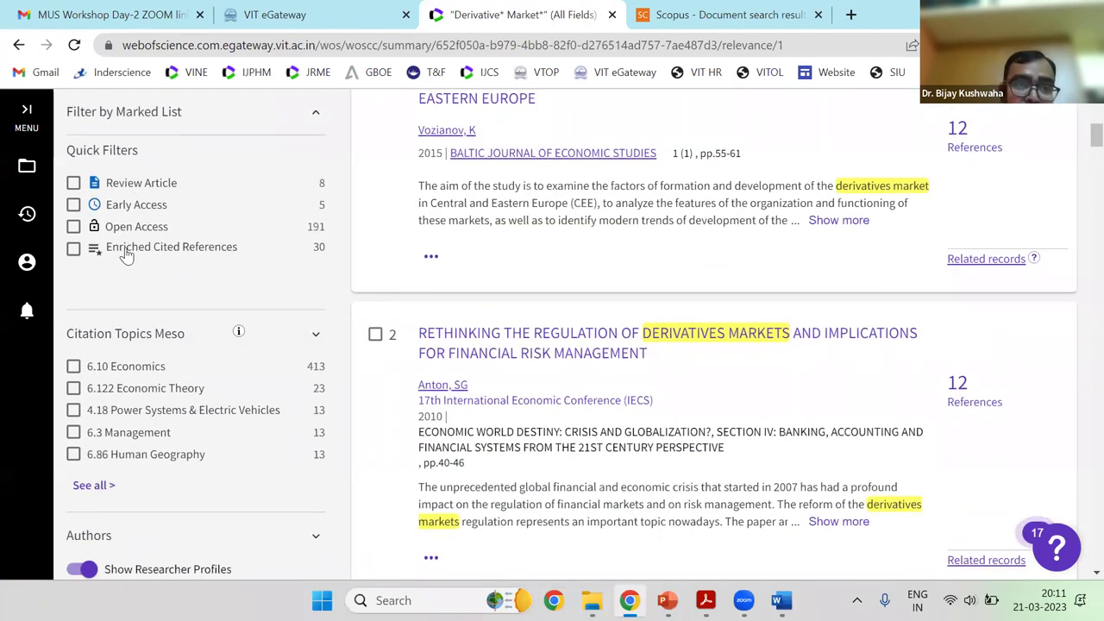
left_click(93, 485)
scroll(259, 345, "down", 5)
scroll(345, 319, "up", 4)
scroll(517, 310, "down", 1)
scroll(622, 309, "down", 5)
scroll(449, 266, "up", 5)
left_click(167, 305)
left_click(167, 370)
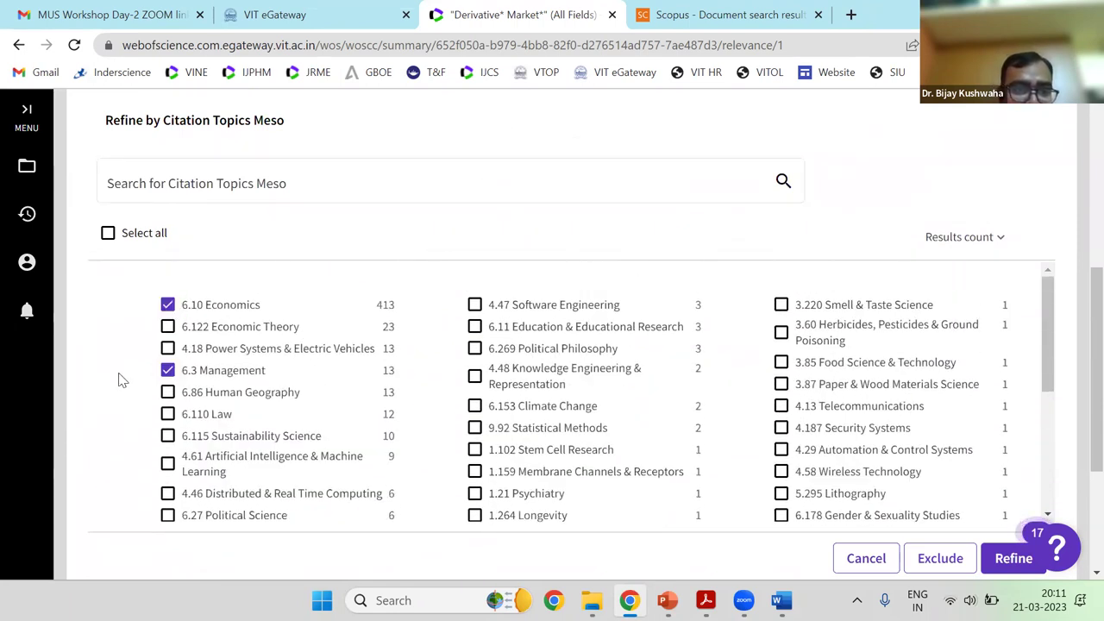
Review the remaining citation topics, add 6.122 Economic Theory to the selection, and refine the results
scroll(121, 383, "down", 2)
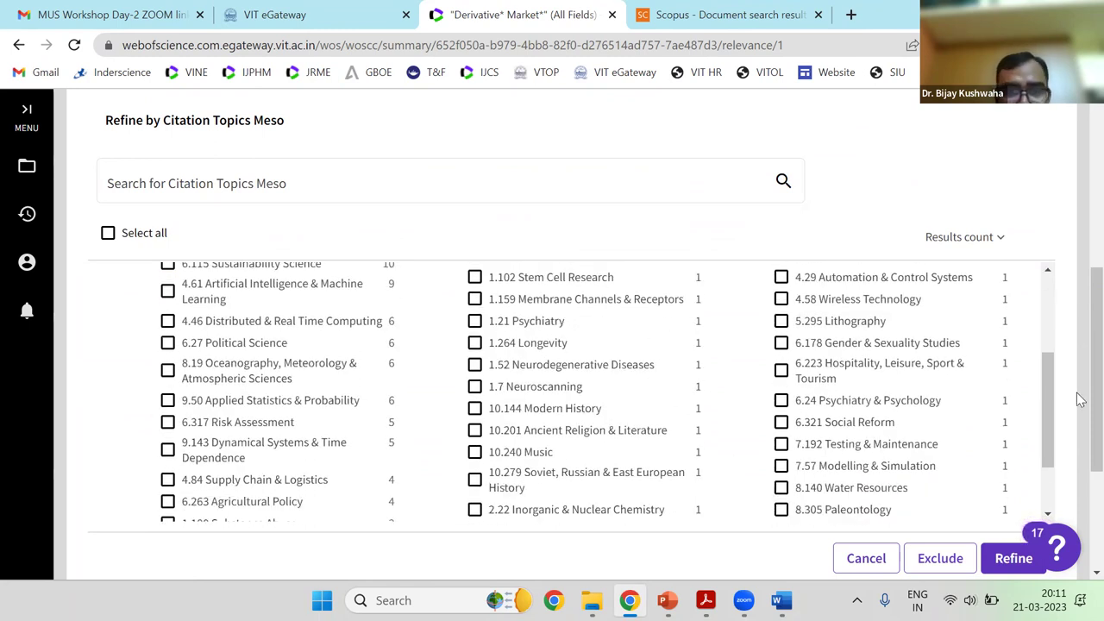
scroll(1076, 379, "down", 2)
scroll(1076, 360, "up", 1)
scroll(294, 371, "down", 1)
scroll(293, 367, "up", 5)
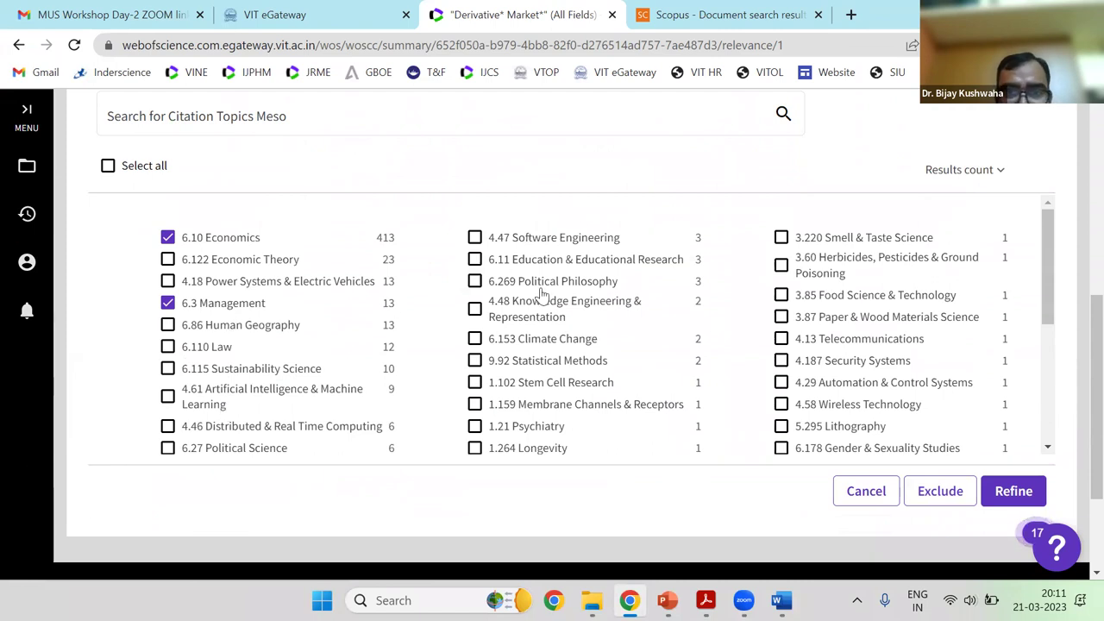
scroll(634, 384, "down", 5)
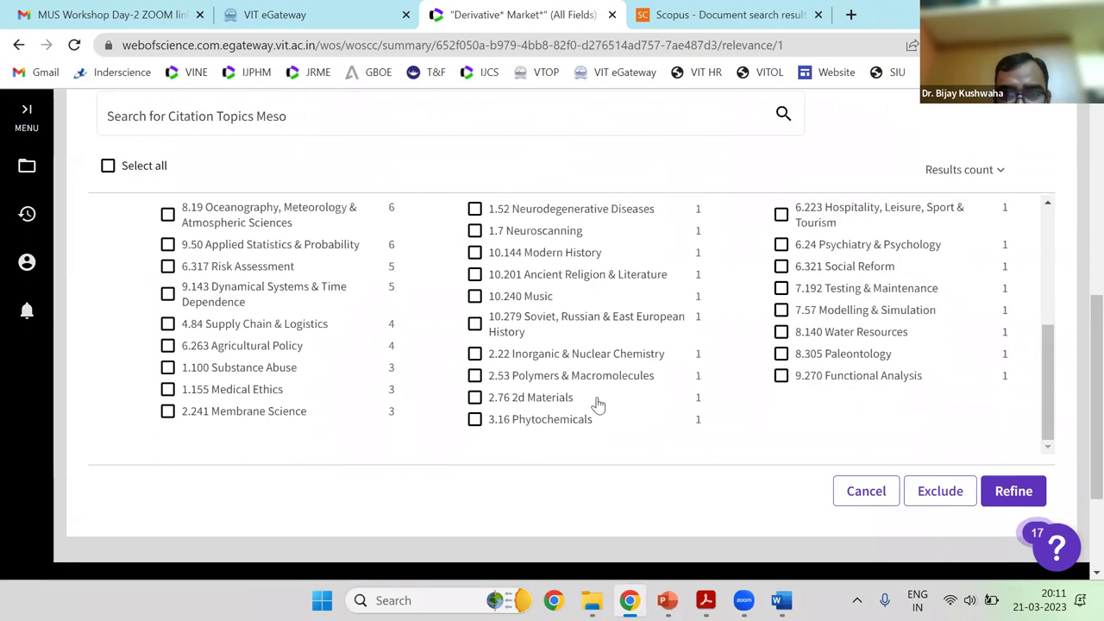
left_click_drag(1049, 398, 1043, 285)
scroll(1042, 268, "up", 2)
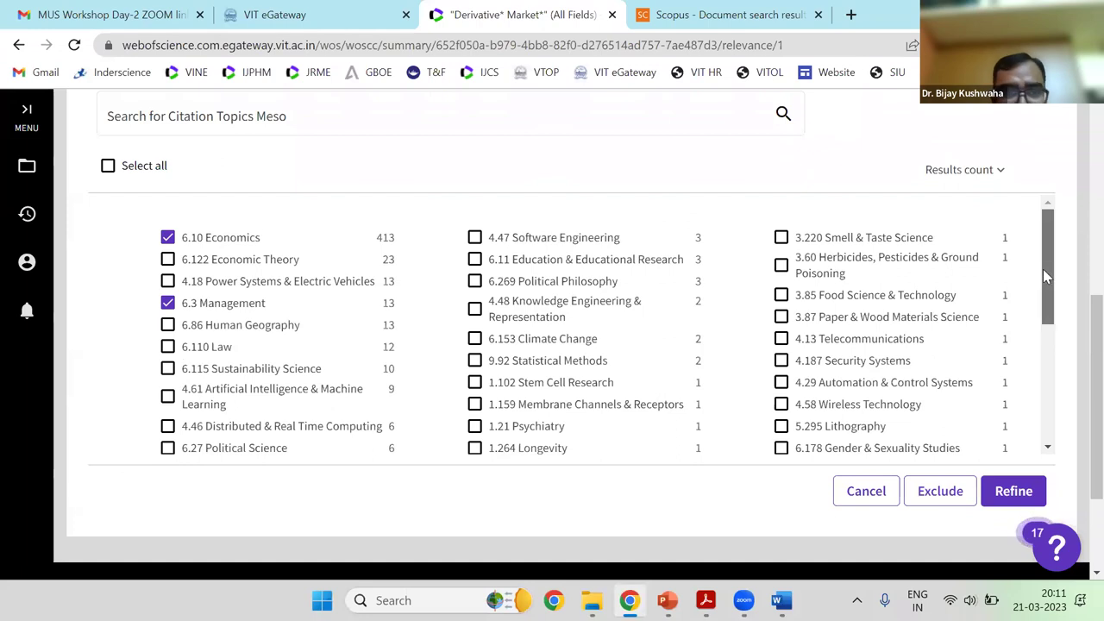
scroll(1045, 274, "down", 1)
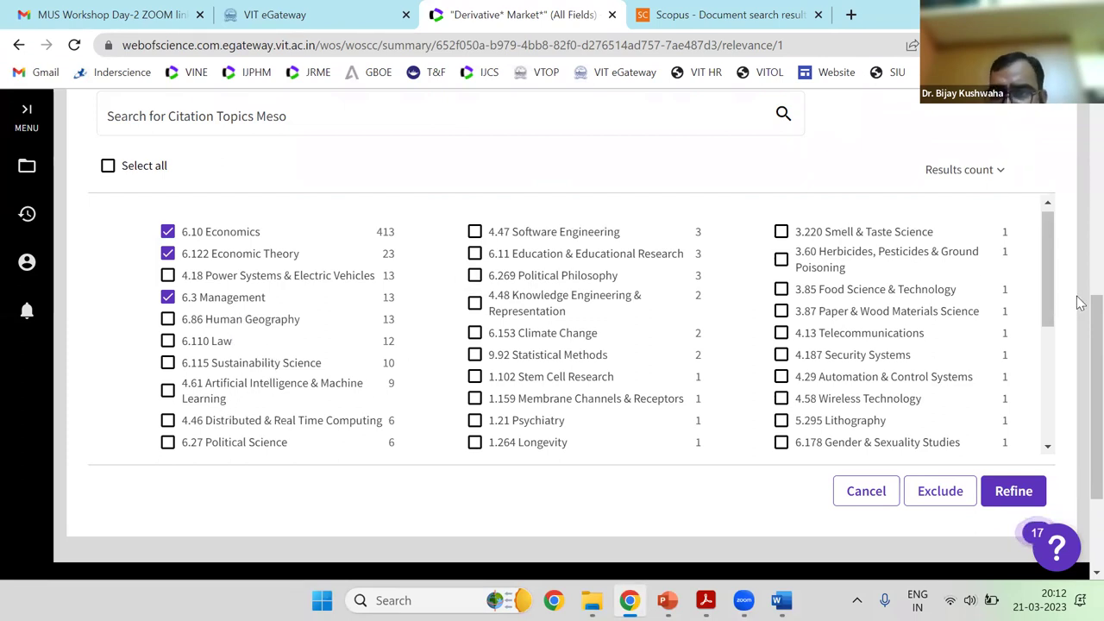
left_click_drag(1045, 291, 1039, 405)
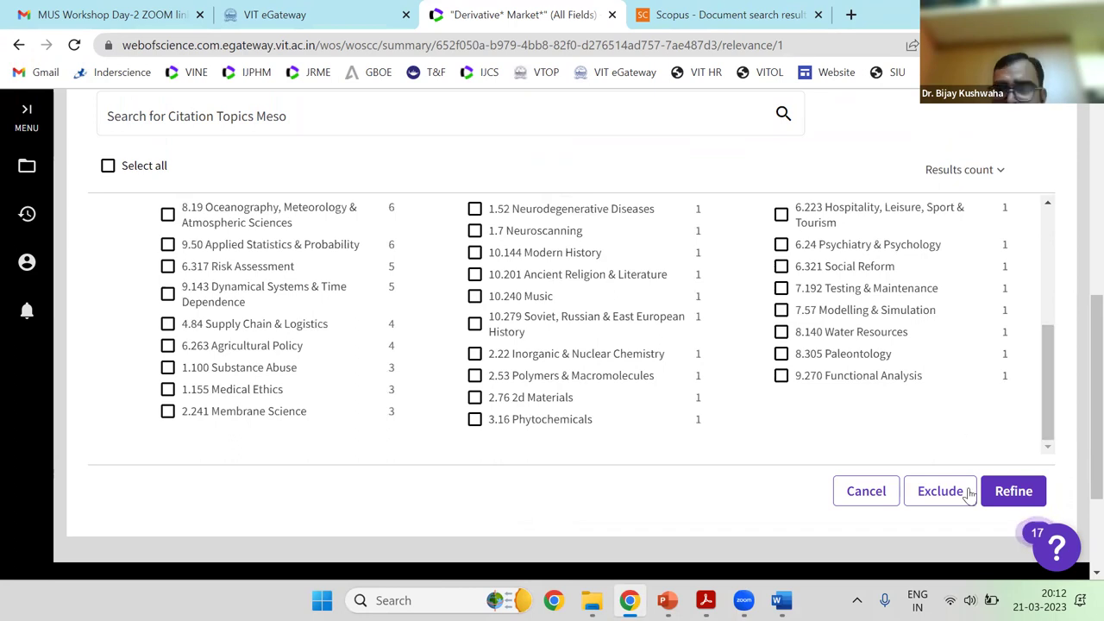
left_click(1011, 490)
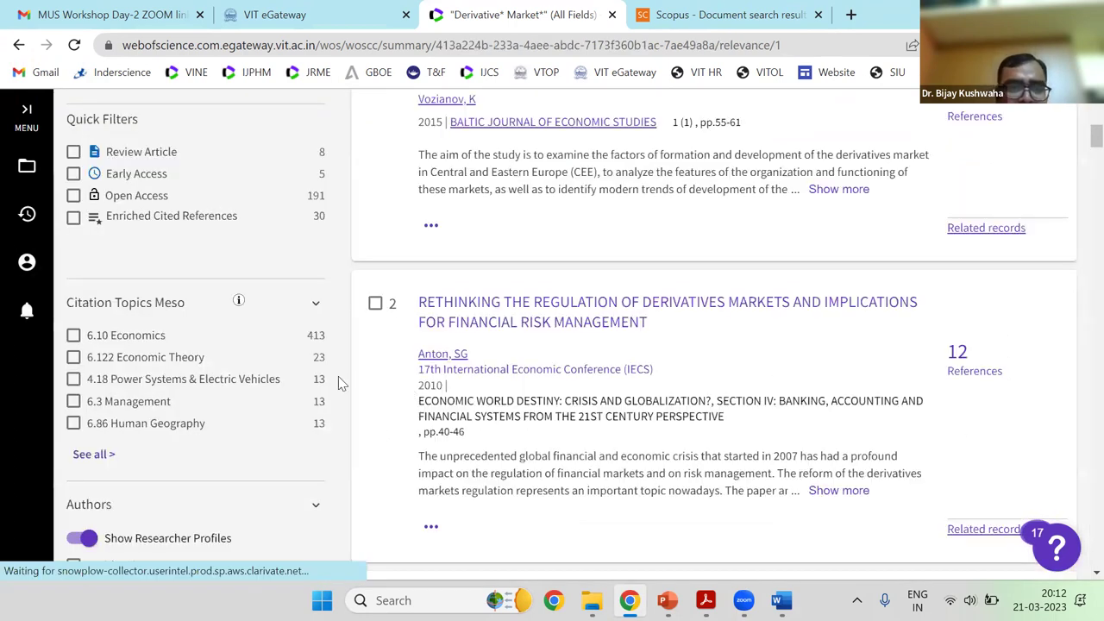
Examine the complete Publication Years filter list and leave it without refining
scroll(147, 280, "down", 5)
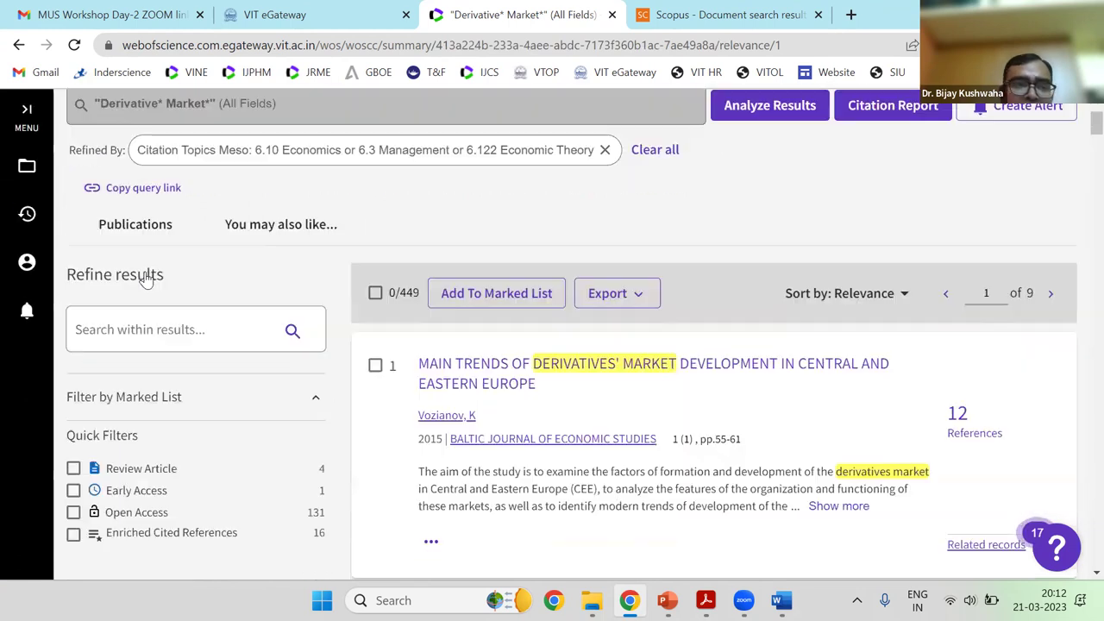
scroll(130, 336, "down", 1)
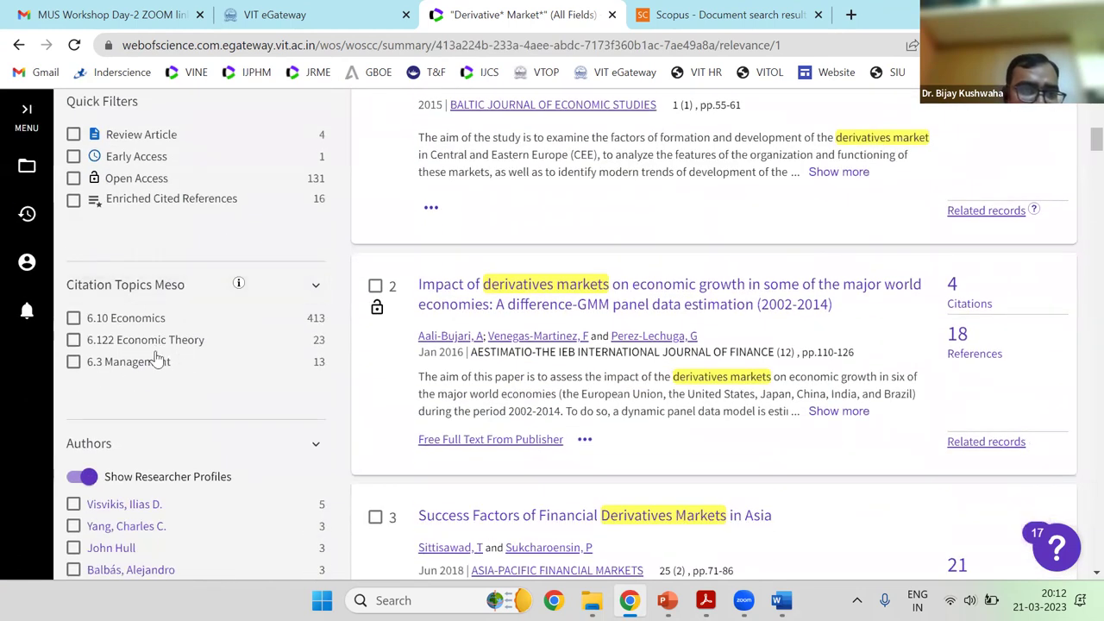
scroll(138, 380, "down", 2)
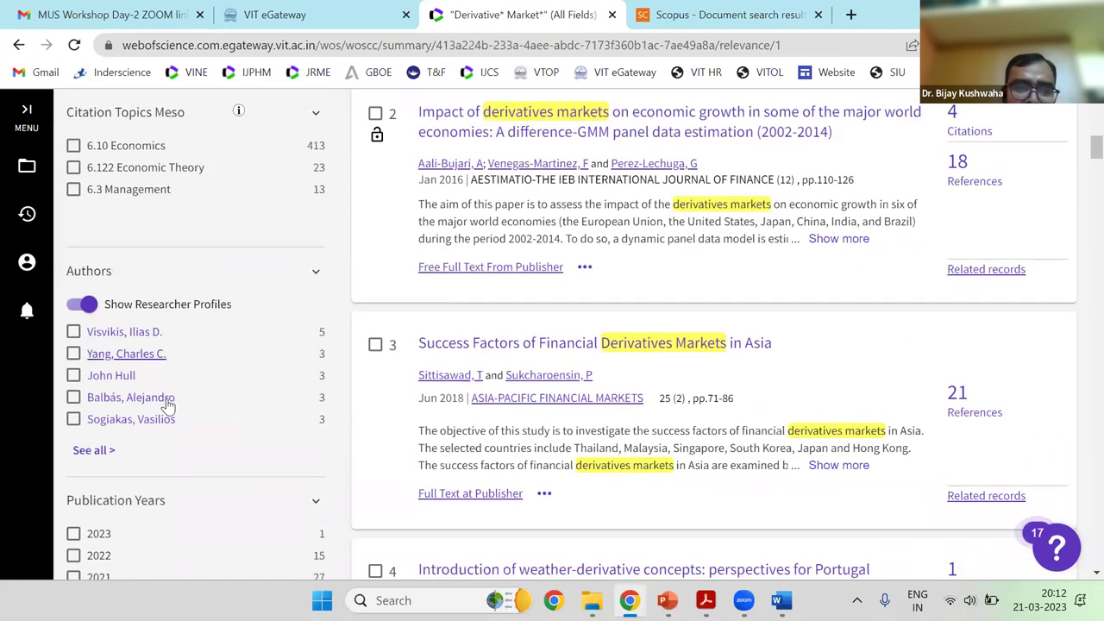
scroll(102, 321, "down", 3)
scroll(102, 321, "down", 1)
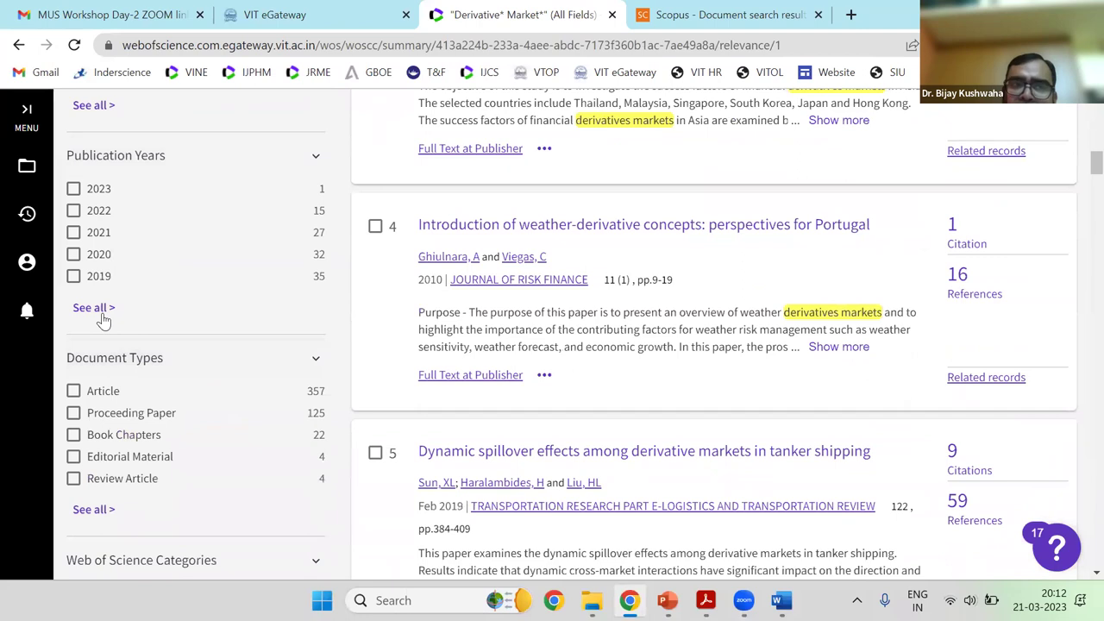
left_click(93, 307)
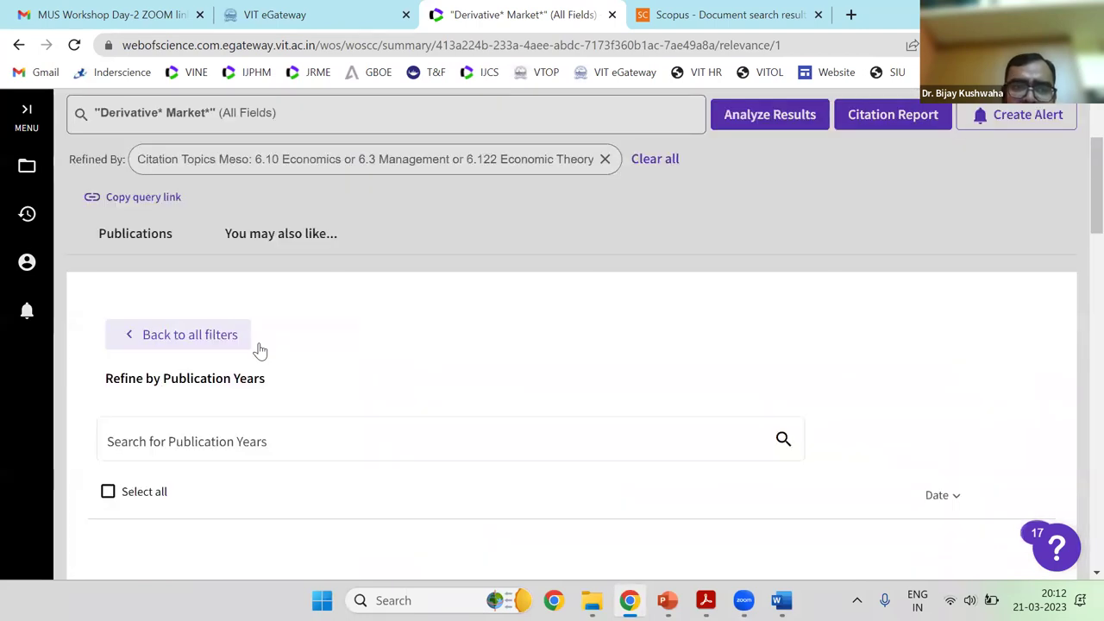
scroll(322, 323, "down", 6)
scroll(896, 304, "up", 2)
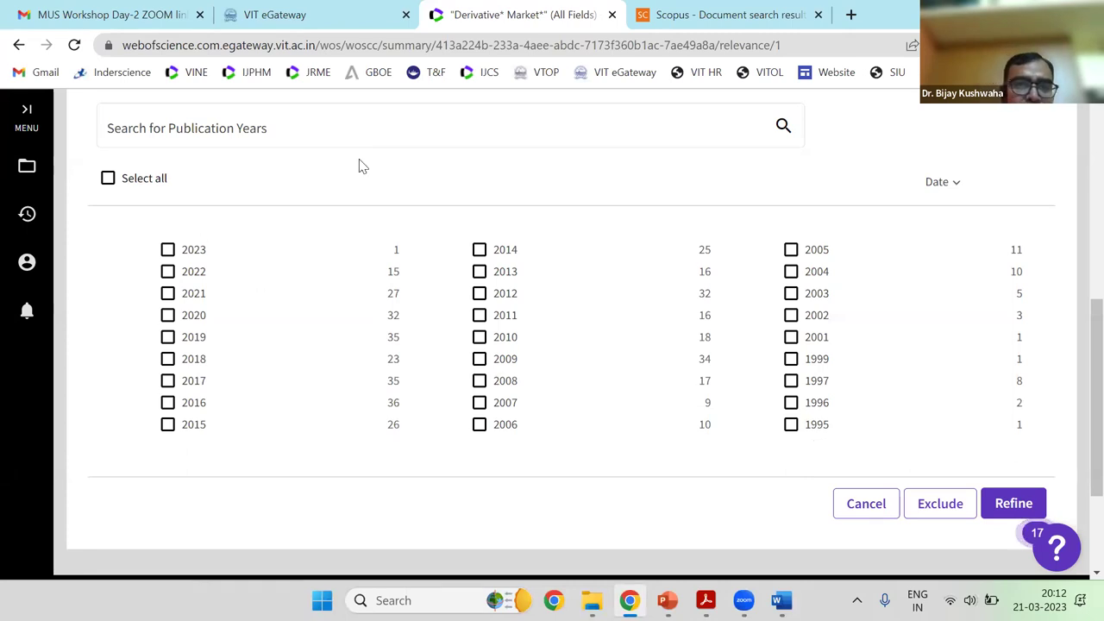
left_click(867, 504)
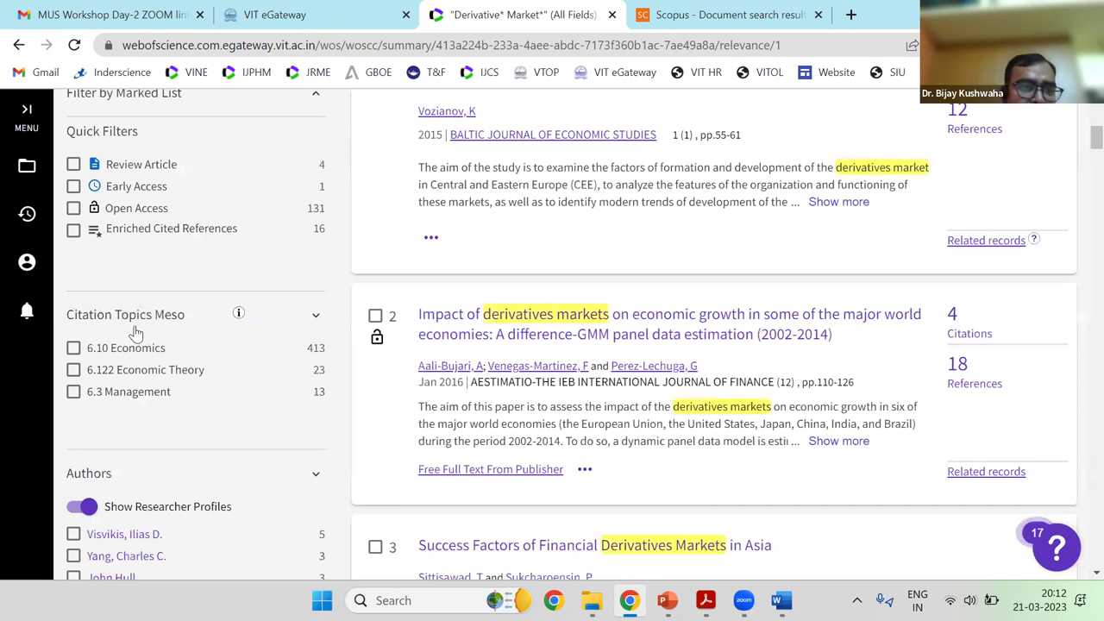
Refine the results to the document types Article and Review Article, and look over the refined results
scroll(136, 333, "down", 5)
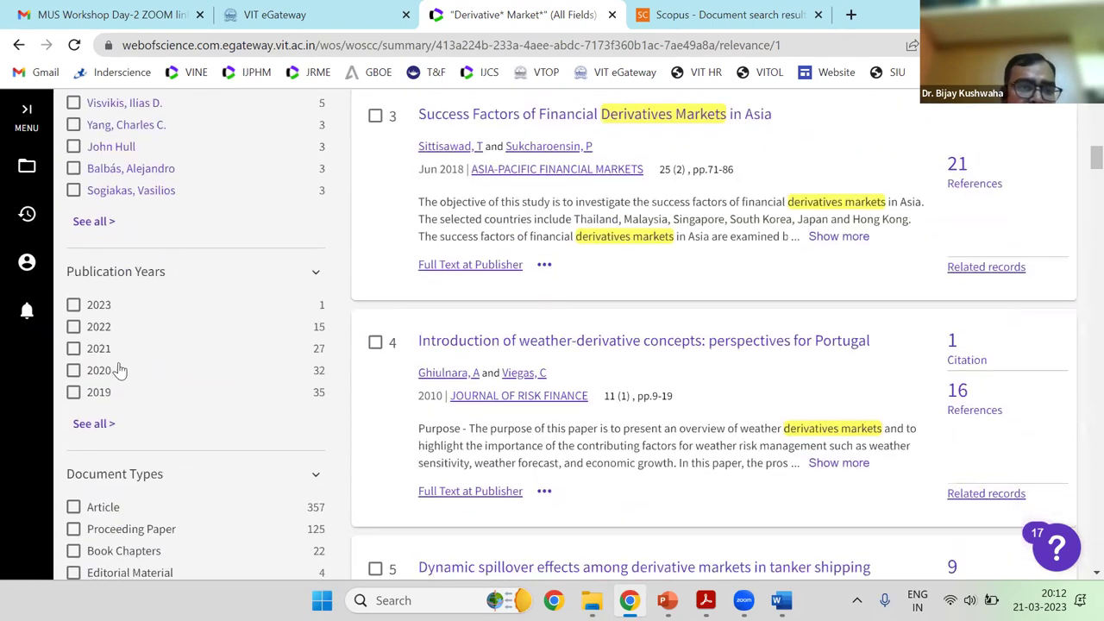
scroll(86, 255, "down", 2)
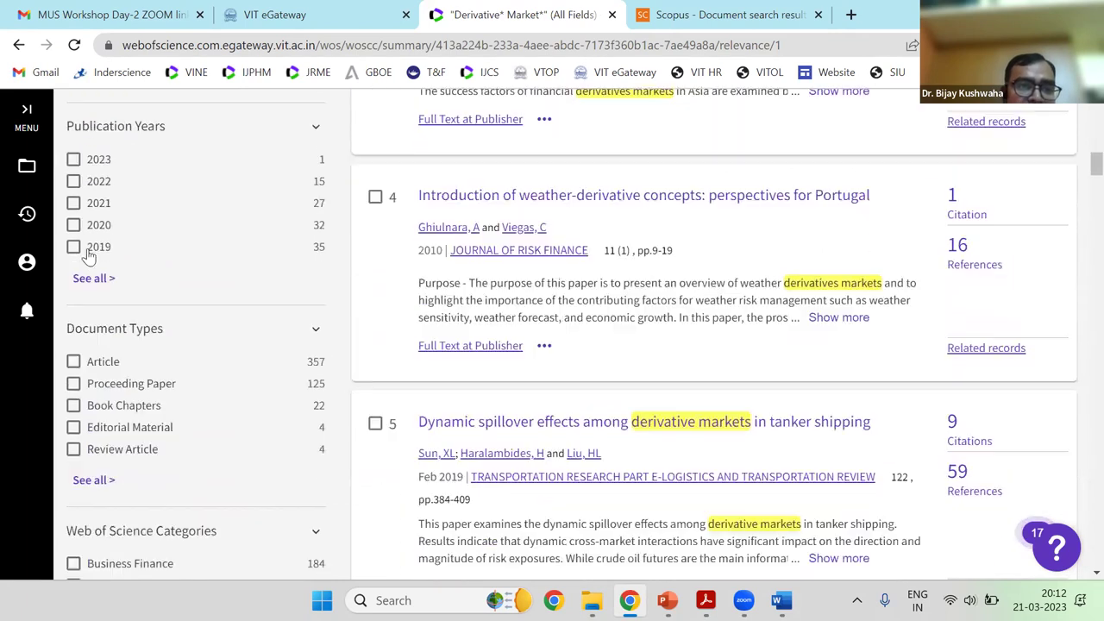
scroll(87, 255, "down", 2)
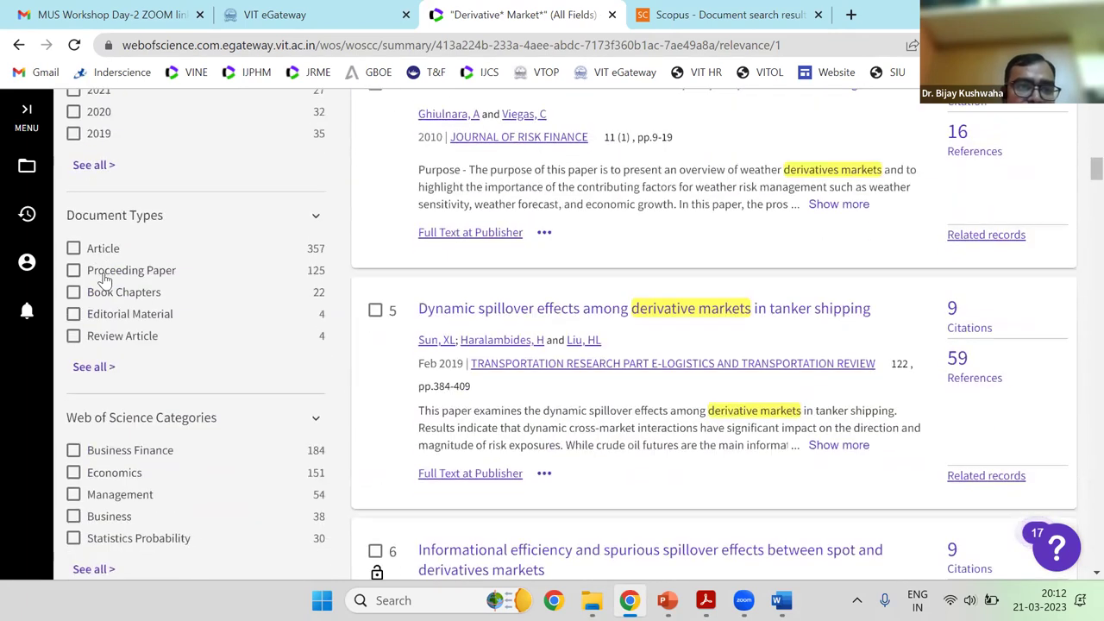
left_click(74, 336)
left_click(73, 248)
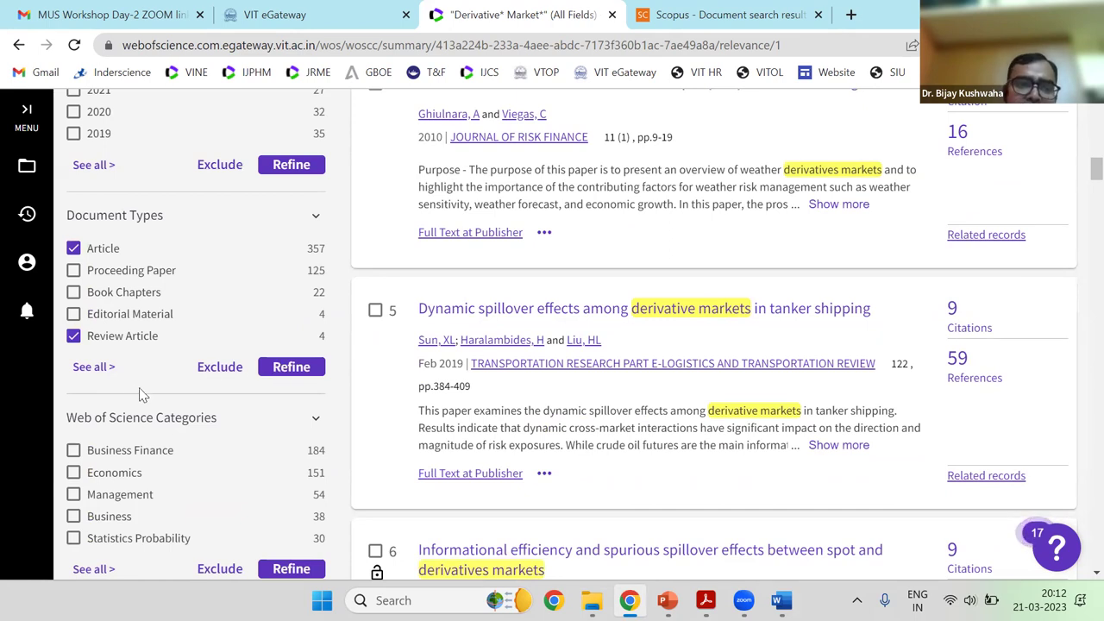
left_click(283, 367)
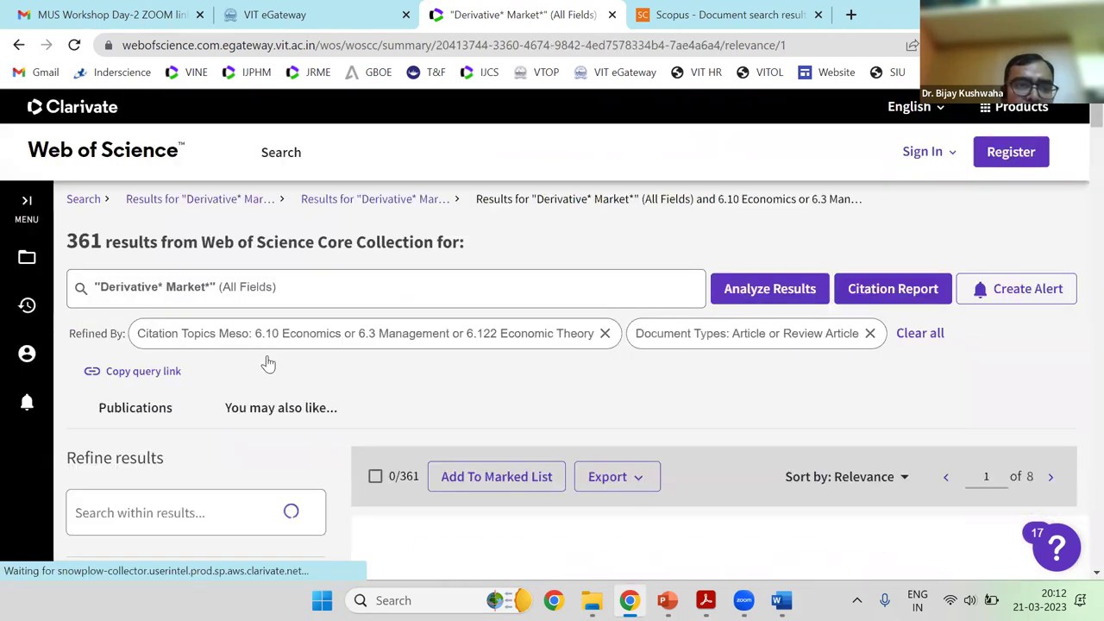
scroll(242, 336, "down", 4)
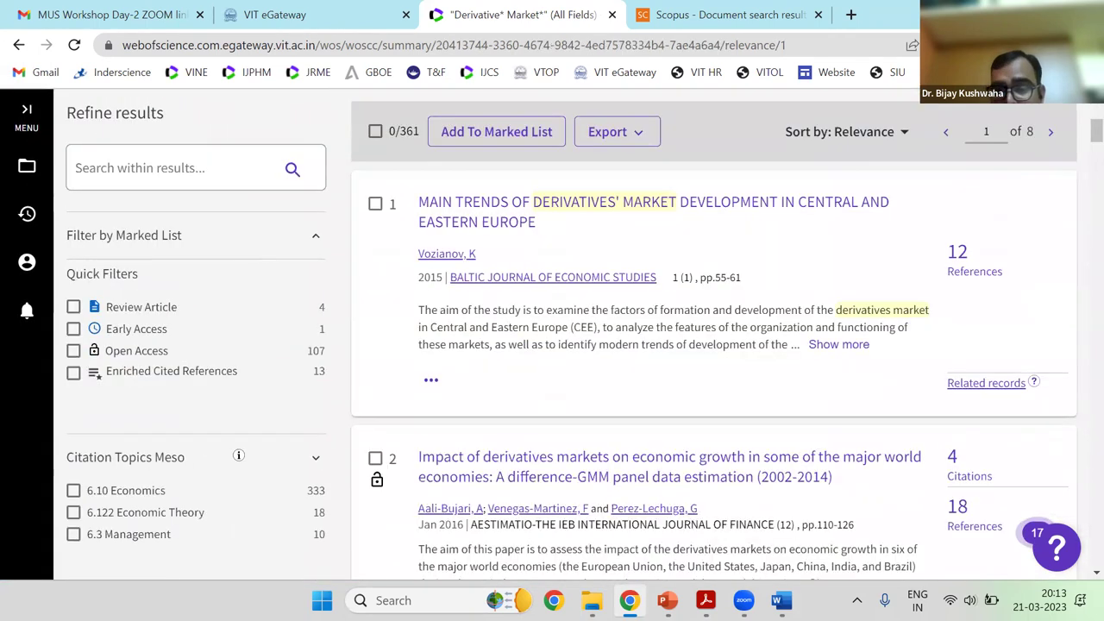
scroll(647, 414, "down", 3)
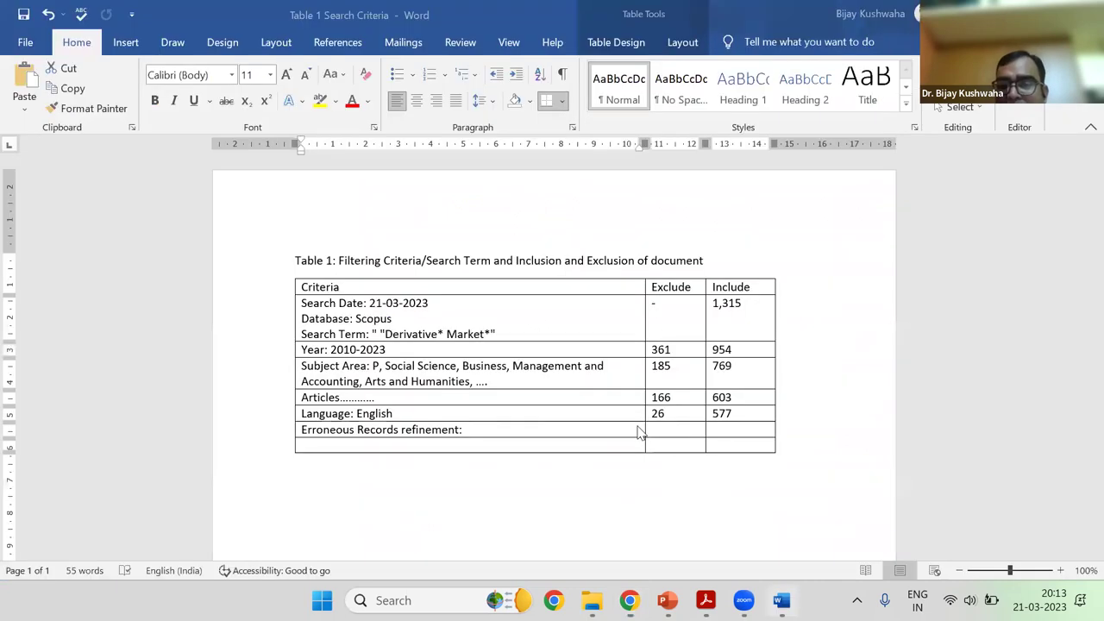
Switch to the Word document and insert two empty columns after the Include column of the criteria table
key("alt+Tab")
key("Right")
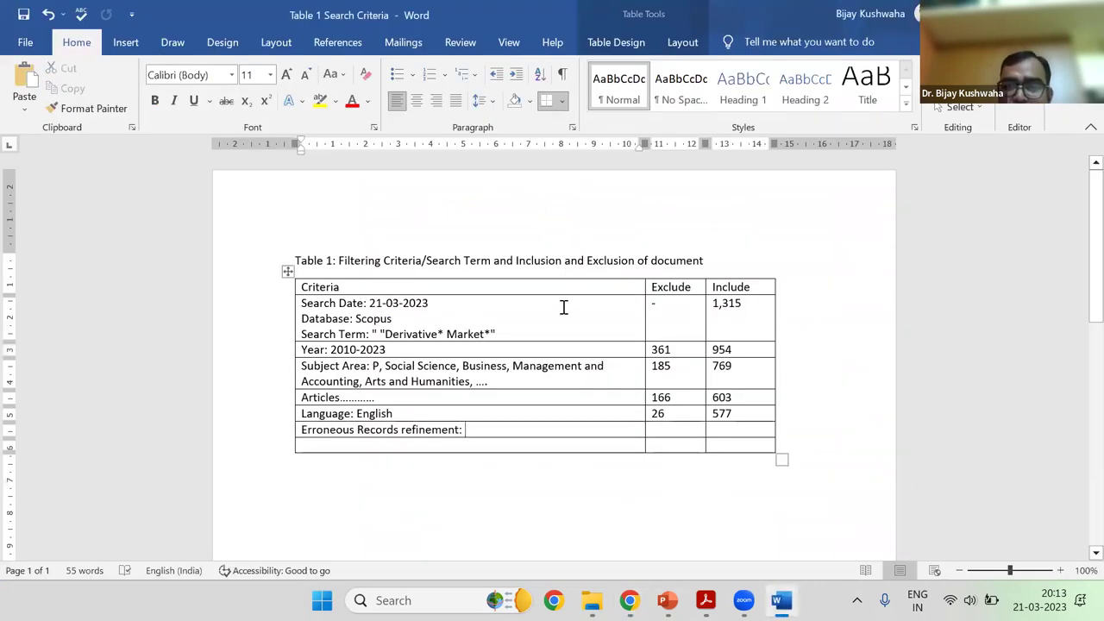
left_click_drag(678, 290, 733, 419)
left_click(755, 290)
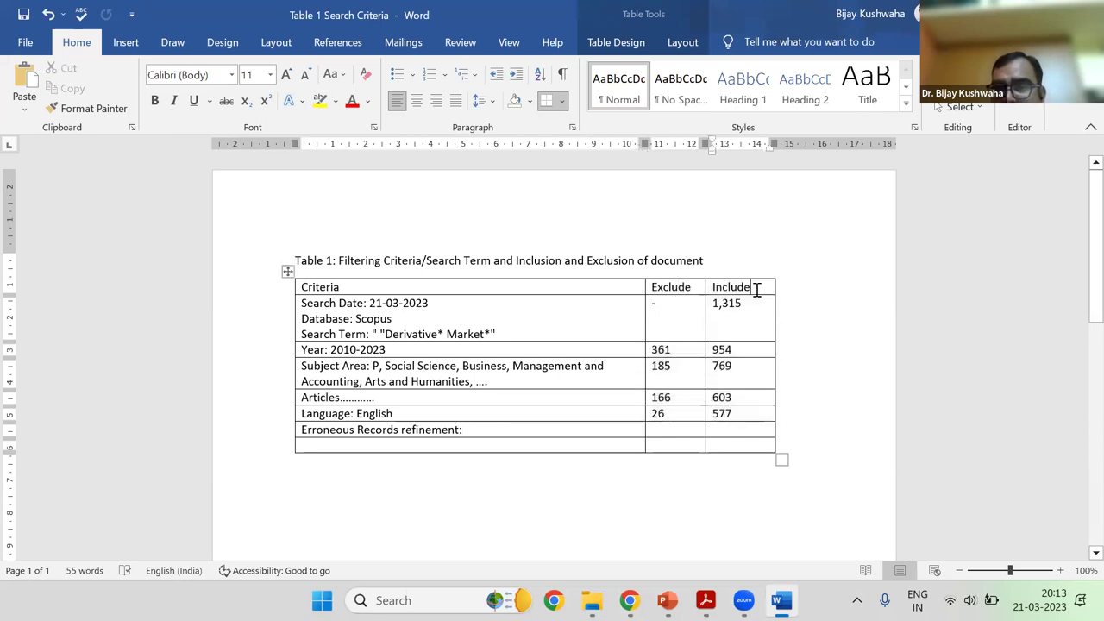
right_click(755, 291)
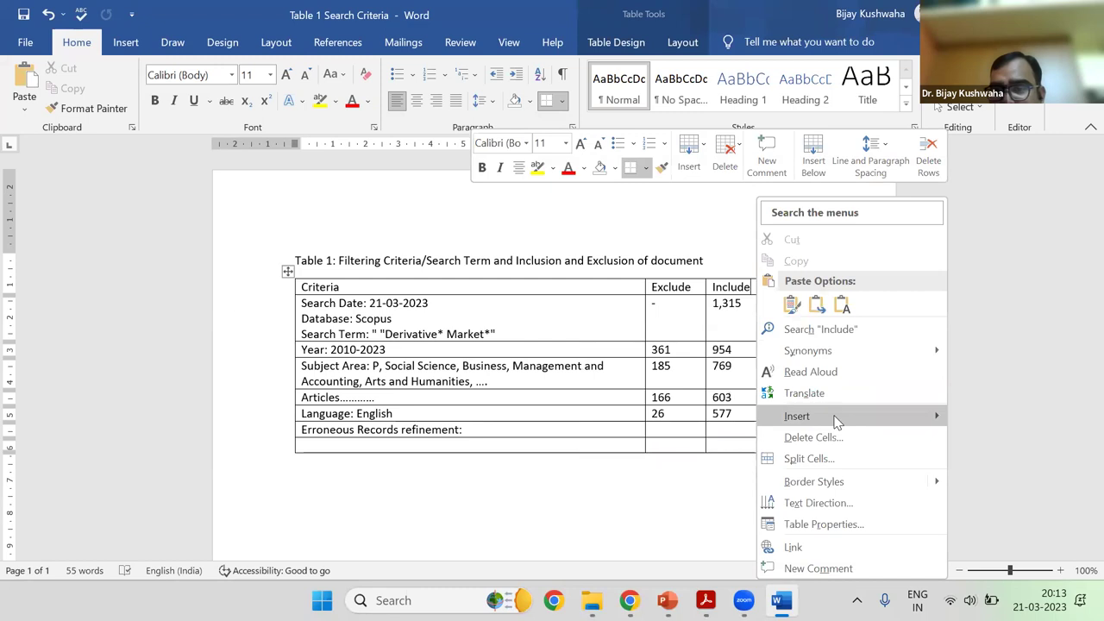
mouse_move(834, 420)
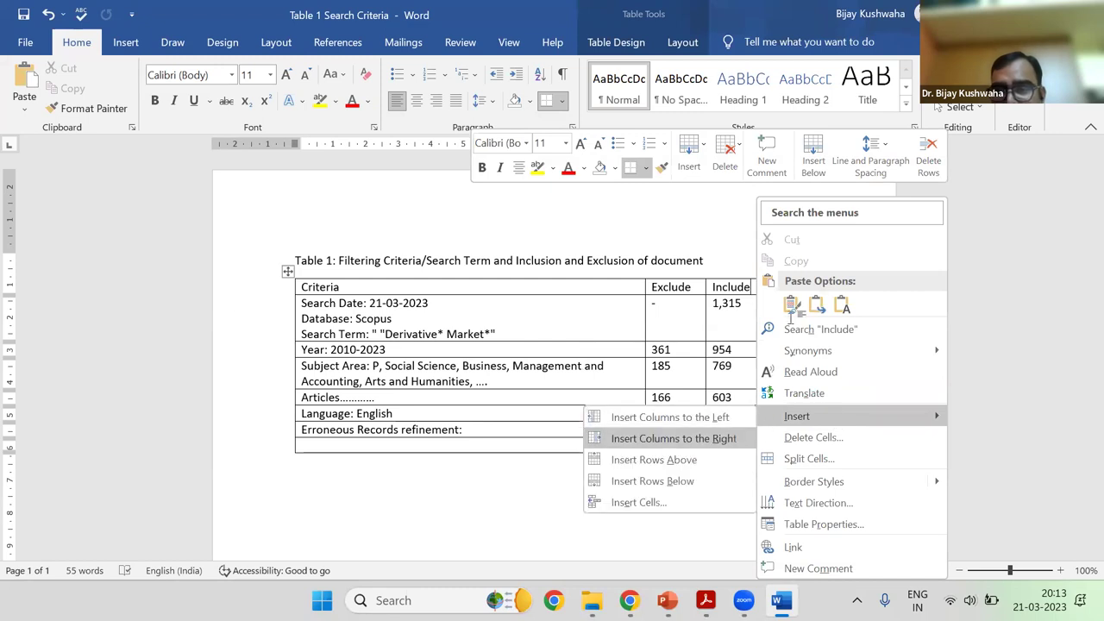
left_click(673, 438)
right_click(830, 421)
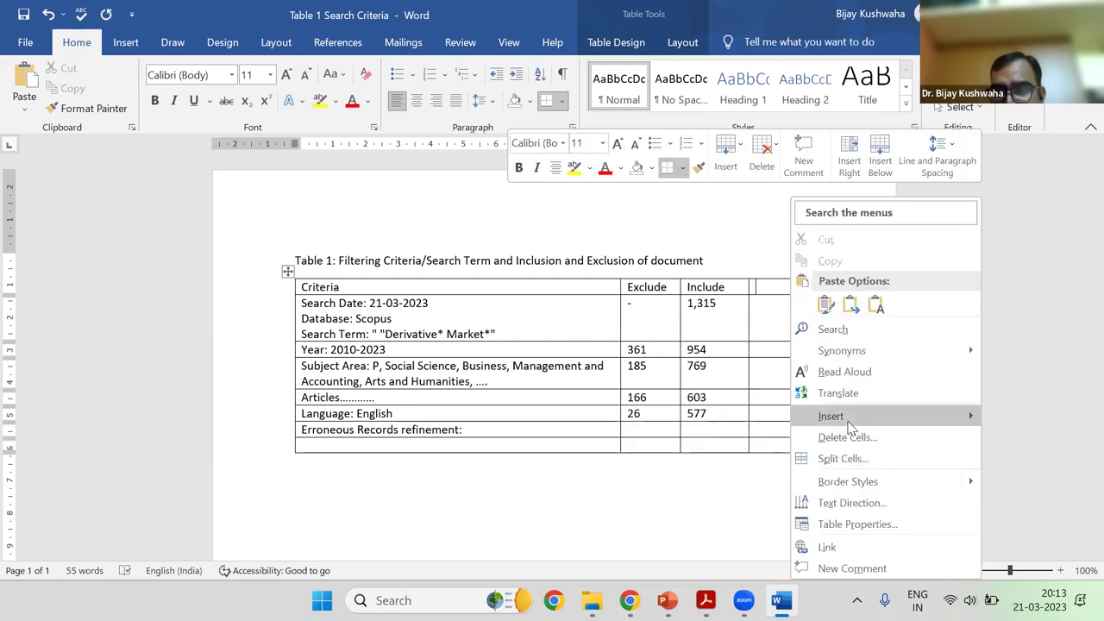
mouse_move(849, 422)
left_click(768, 438)
Copy the Exclude and Include headings into the header cells of the two new columns
left_click(705, 293)
left_click_drag(615, 294, 659, 298)
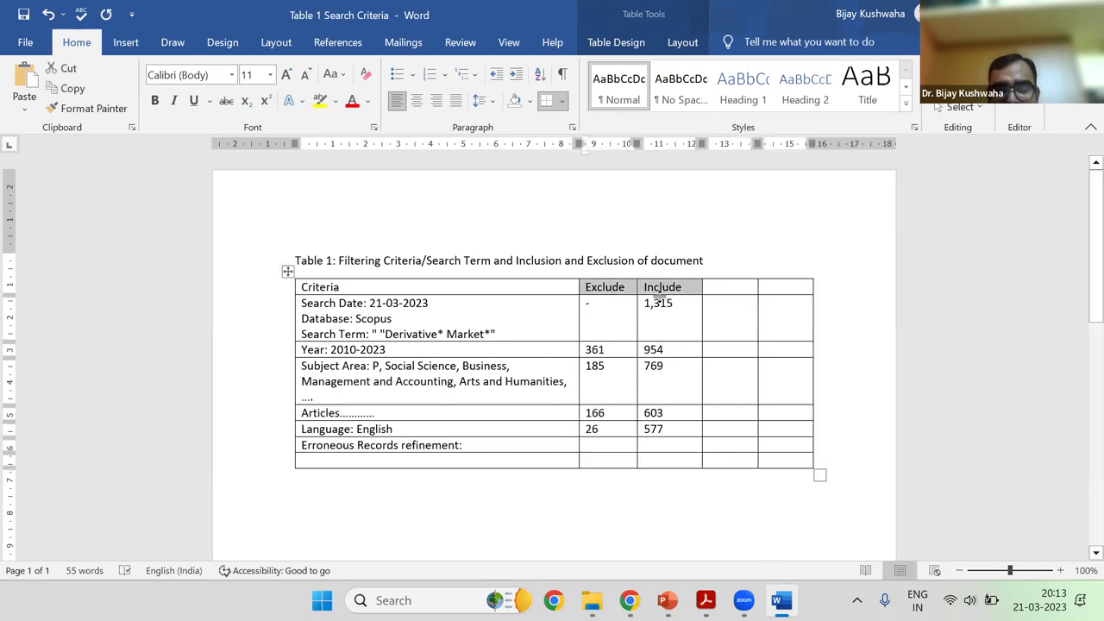
key("ctrl+c")
left_click(738, 287)
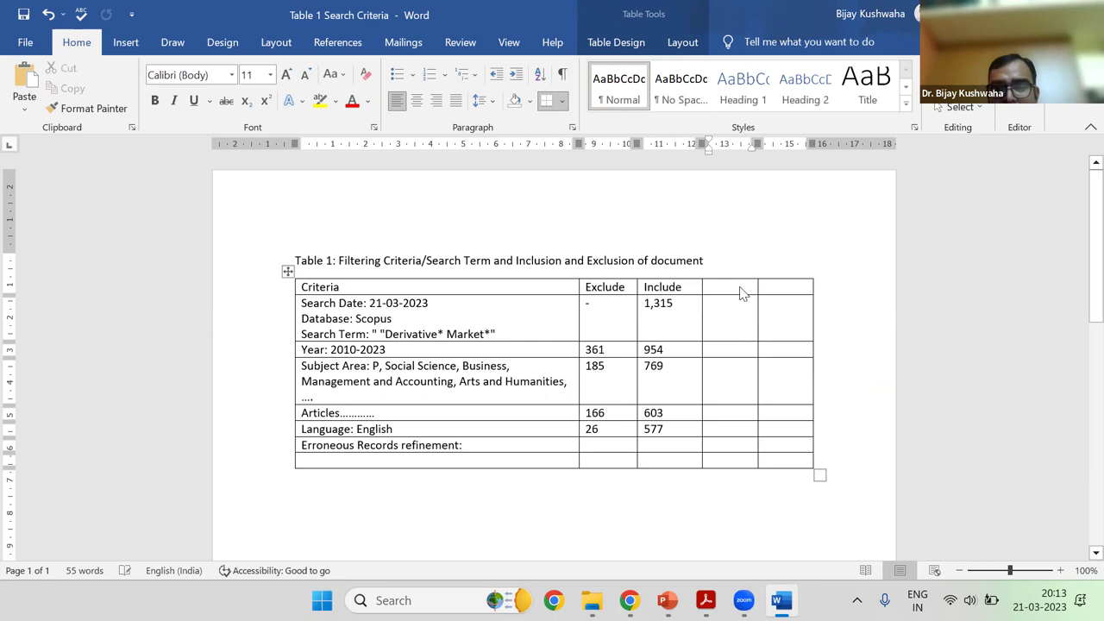
key("ctrl+v")
Insert a row above the table headings and merge its cells over the first Exclude and Include pair, labelled "Scopus"
left_click(750, 294)
right_click(727, 291)
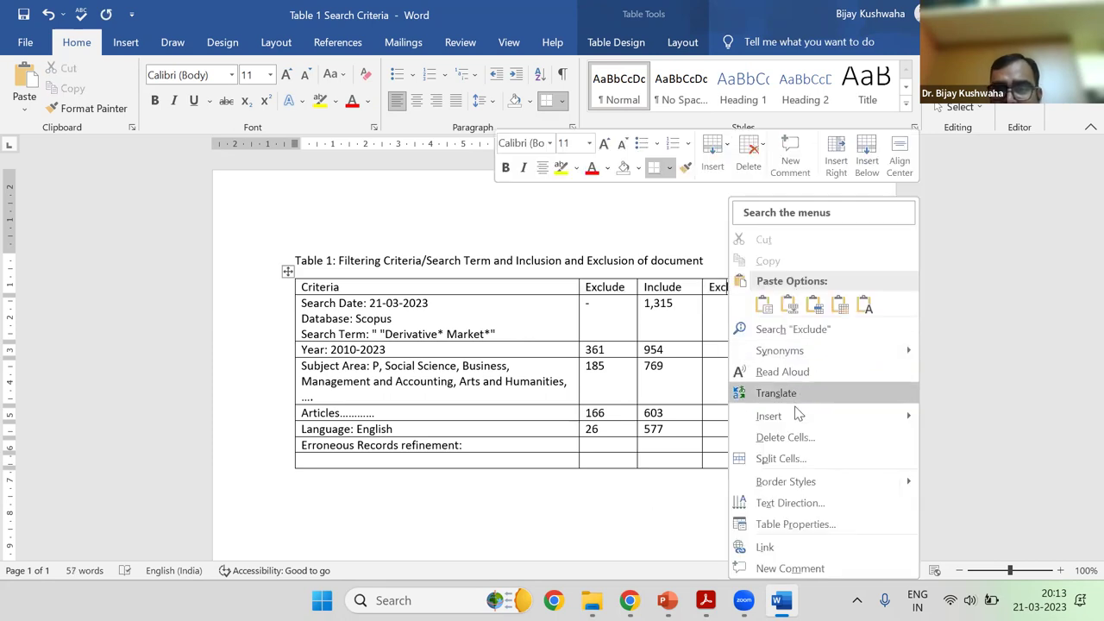
mouse_move(800, 416)
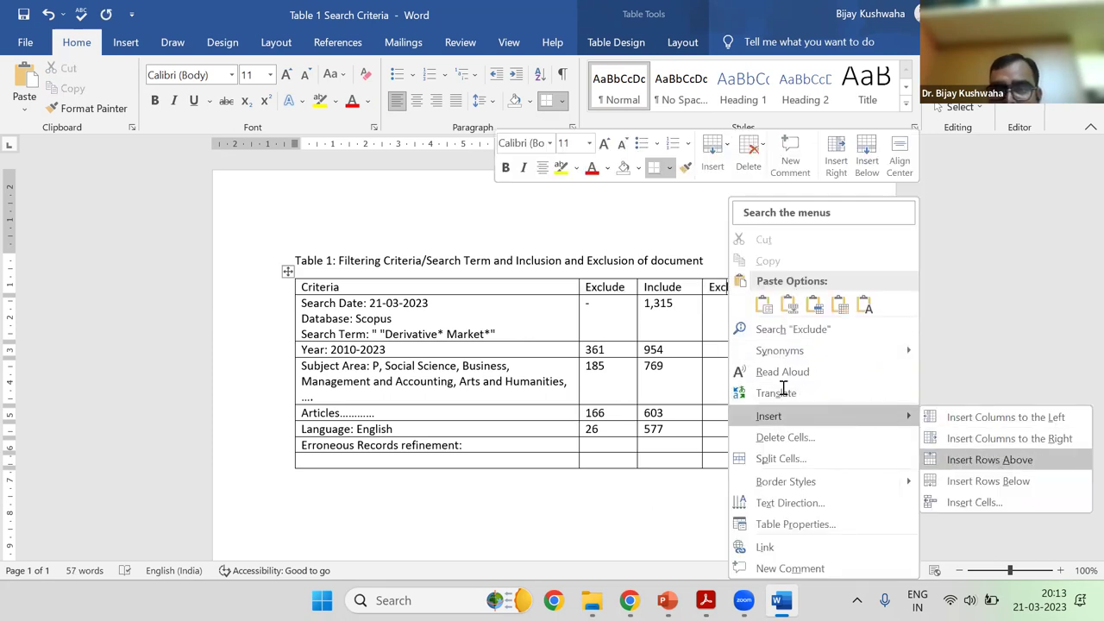
left_click(989, 459)
left_click_drag(618, 288, 644, 287)
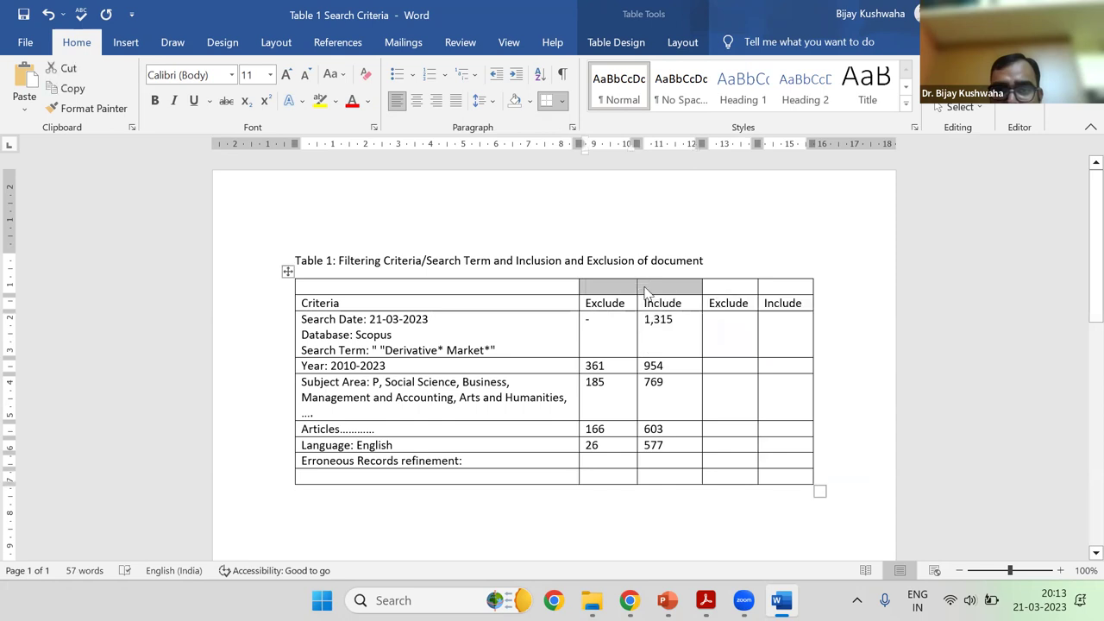
right_click(644, 287)
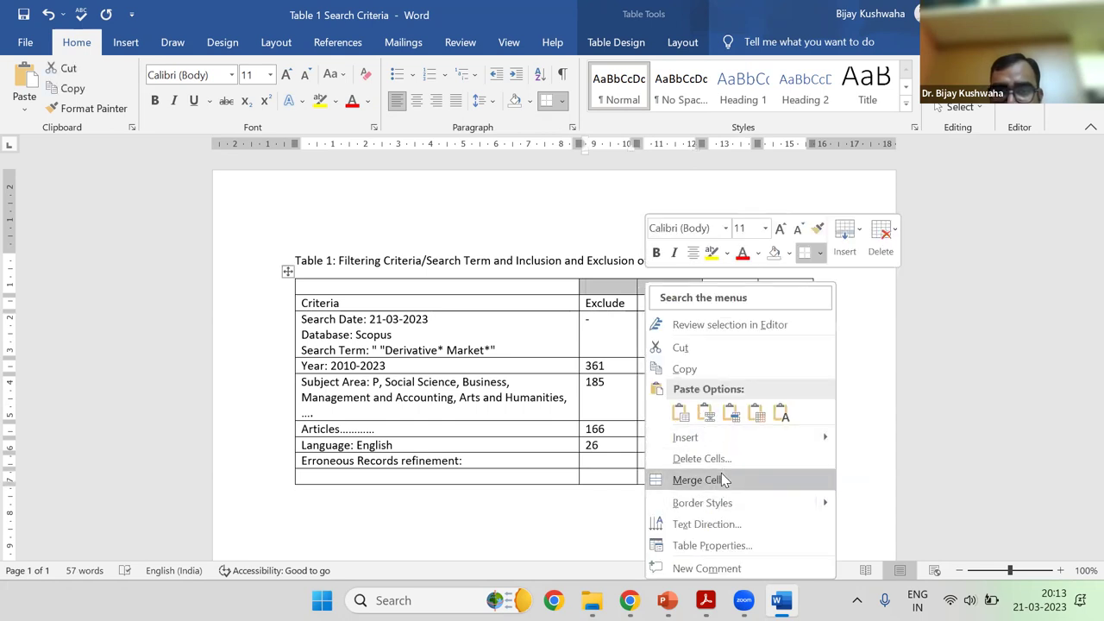
left_click(722, 481)
type("Scopus")
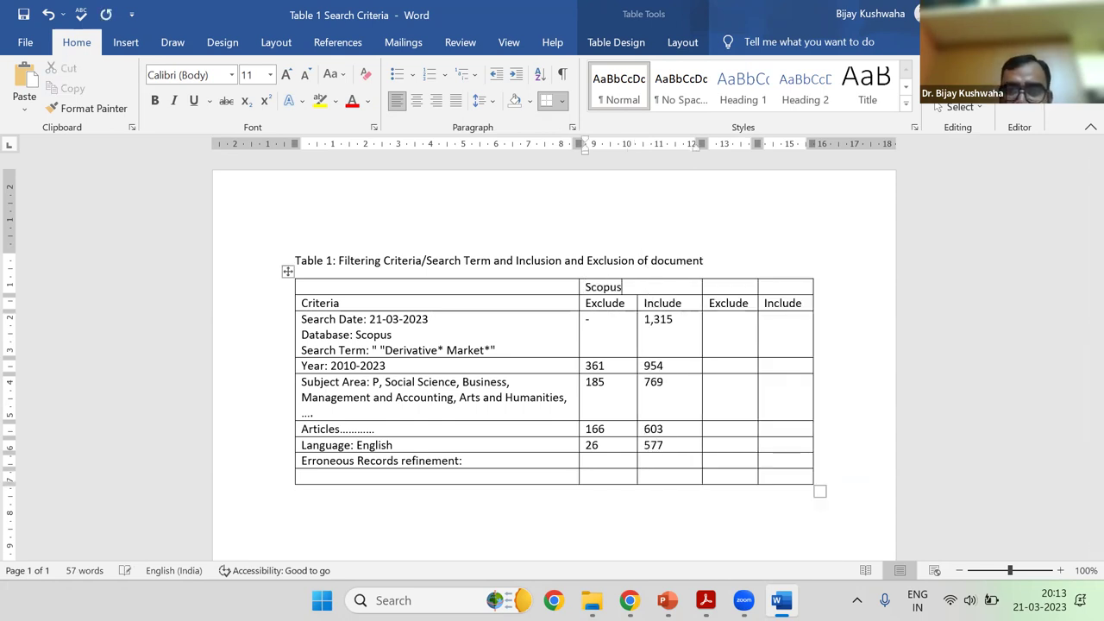
Merge the two new-row cells above the second Exclude and Include pair and label the merged cell "WoS"
left_click_drag(750, 288, 770, 292)
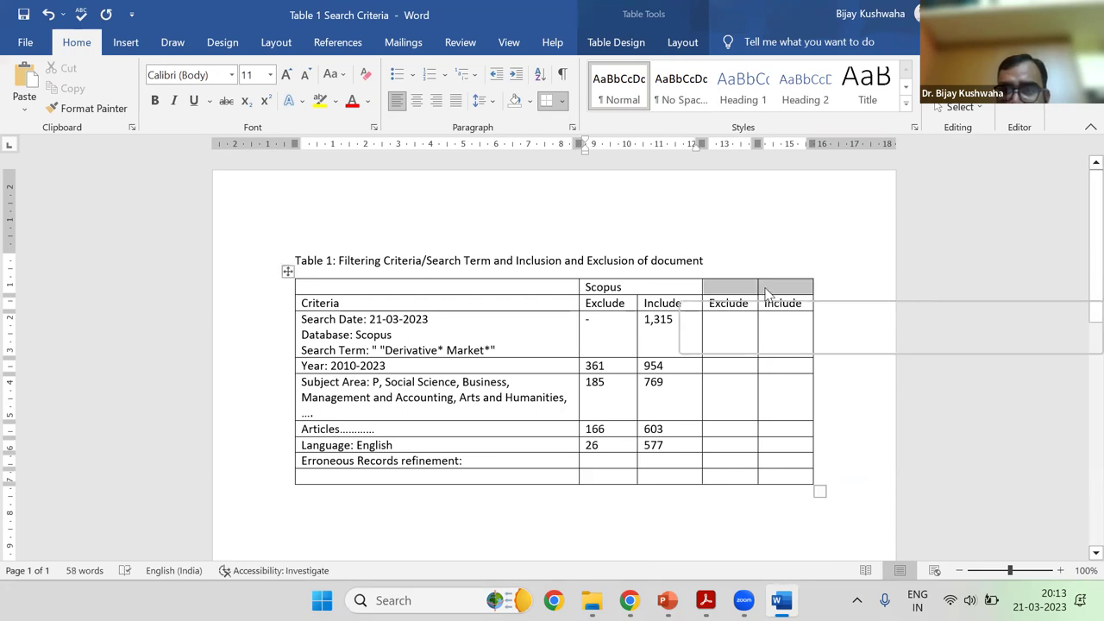
right_click(767, 284)
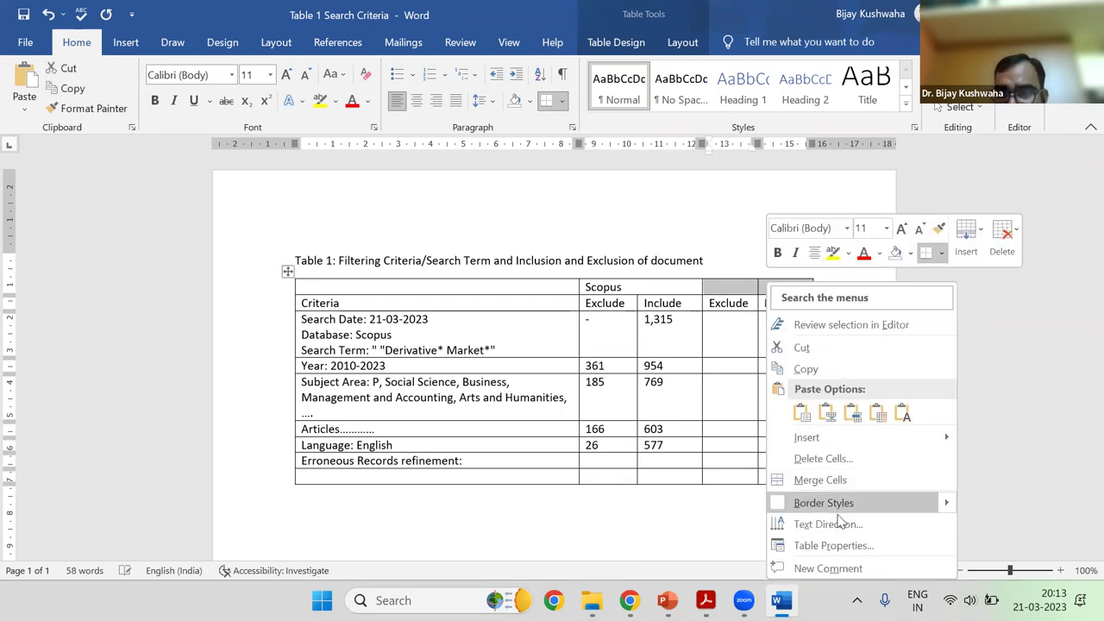
left_click(839, 481)
type("S")
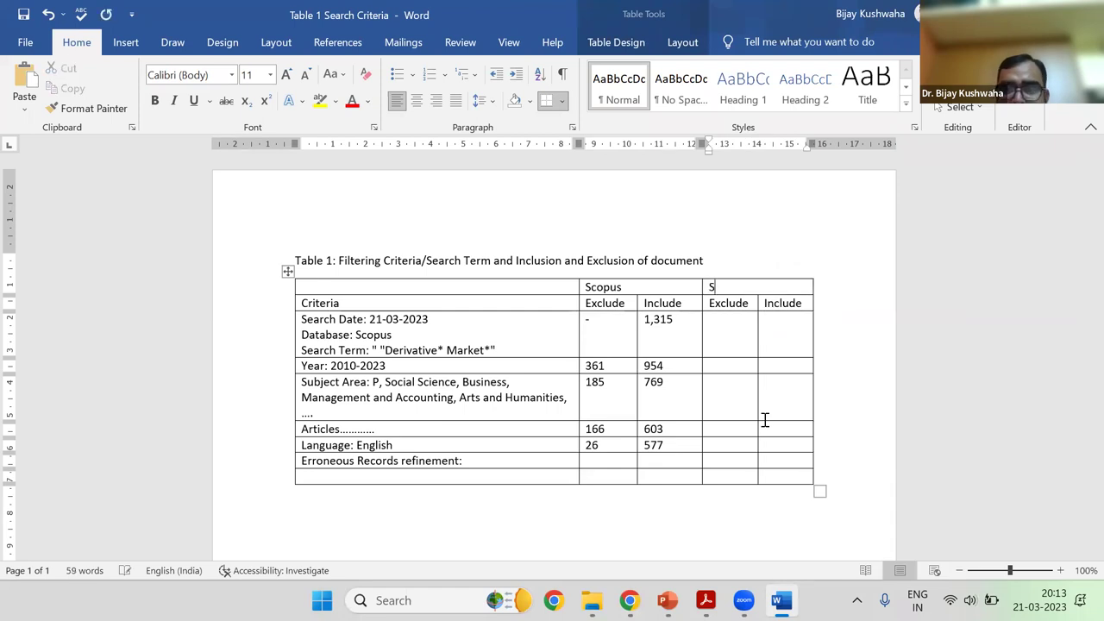
key("BackSpace")
type("Wo")
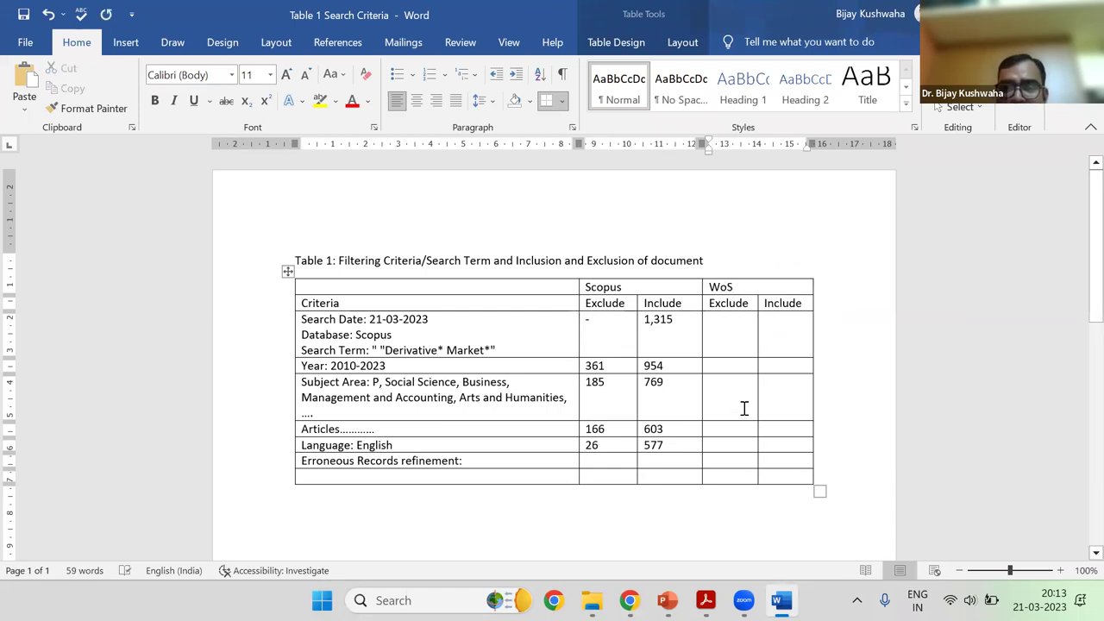
Enter "Merging the WOS and Scopus document" as the criterion in the last table row
left_click(741, 409)
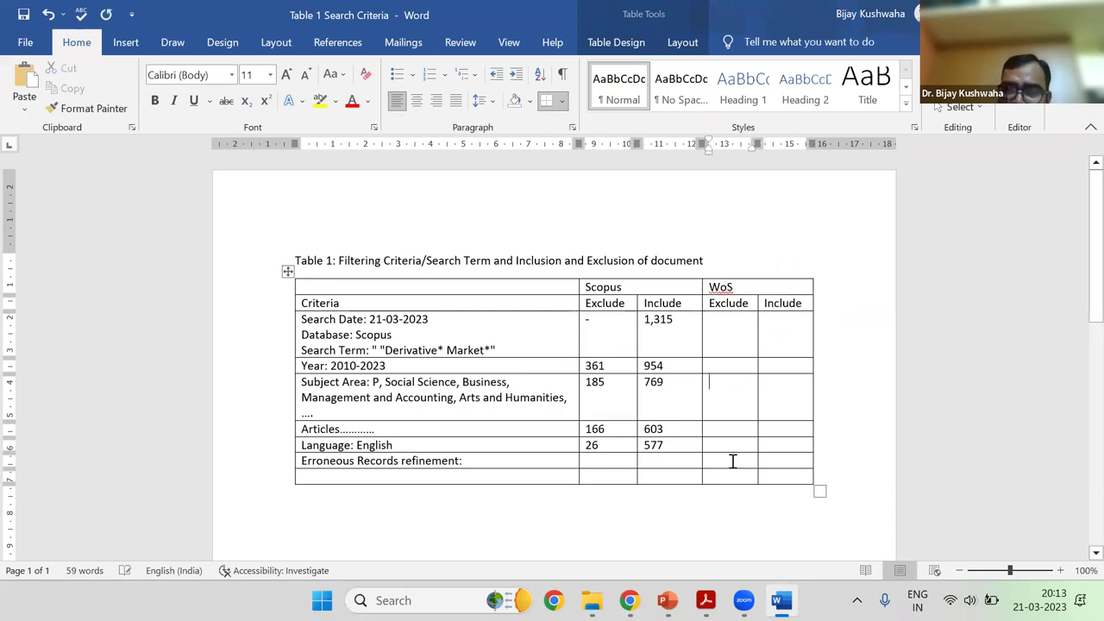
left_click_drag(714, 448, 767, 447)
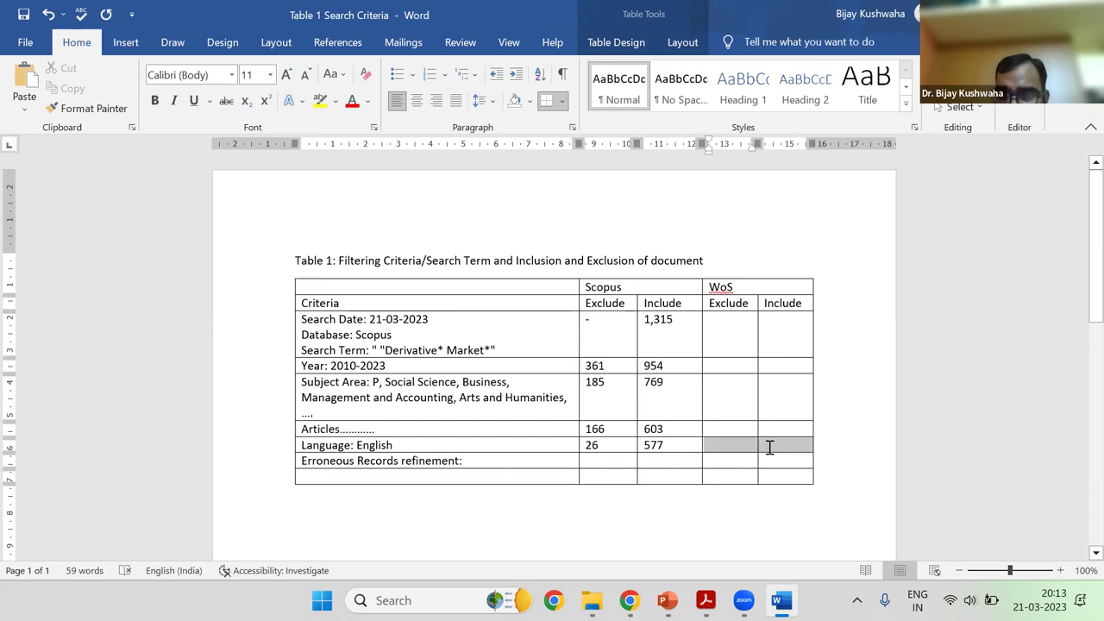
left_click_drag(464, 463, 772, 459)
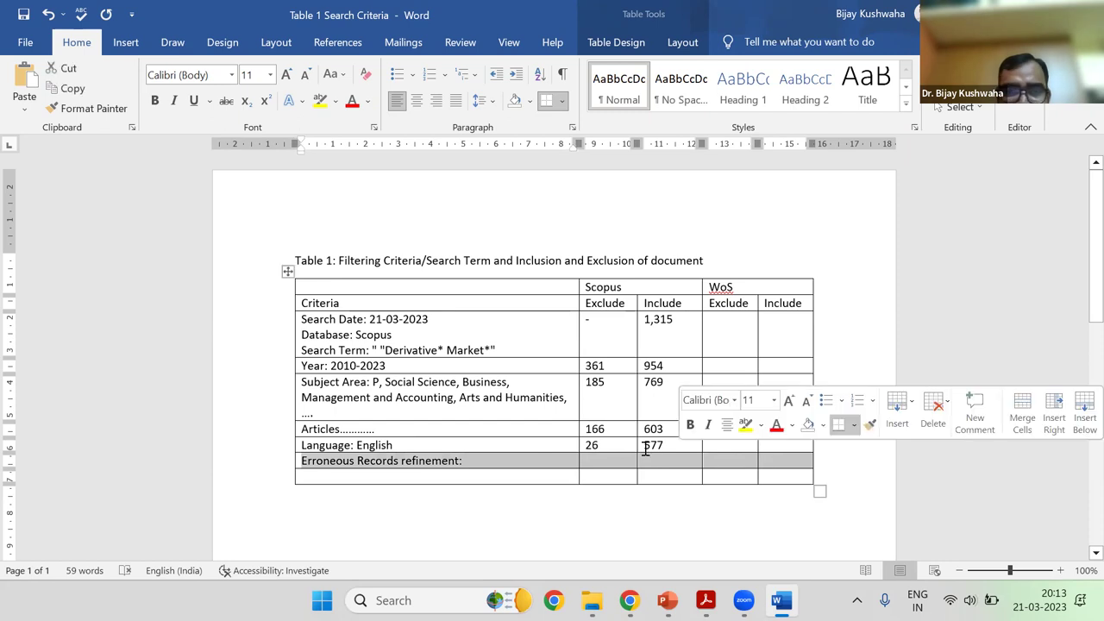
left_click(539, 477)
type("Merging the WOS and Scop")
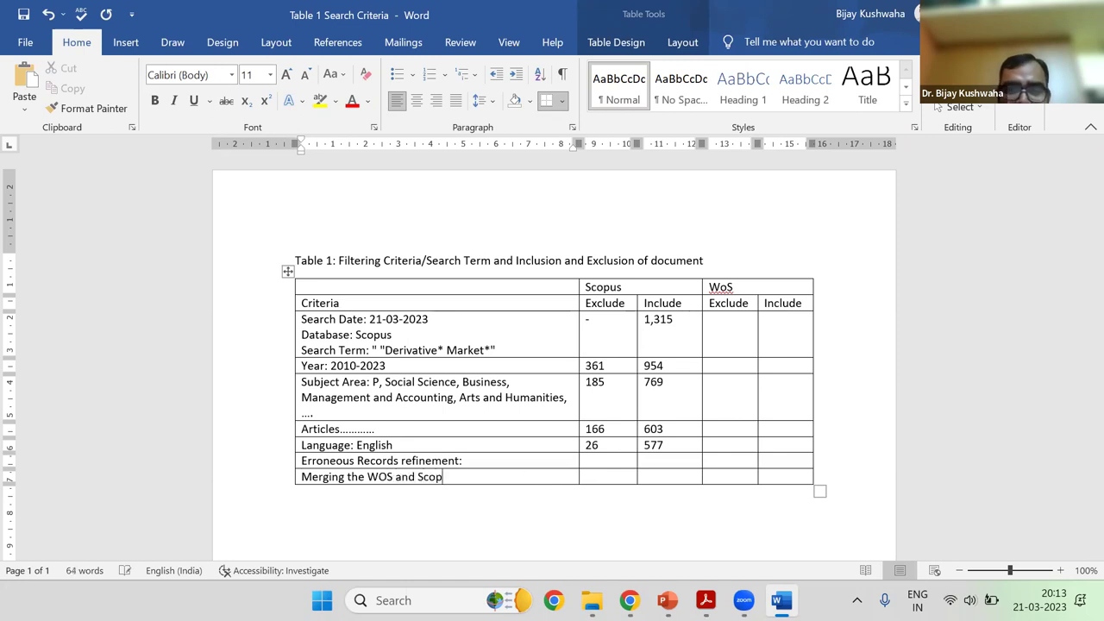
type("us document")
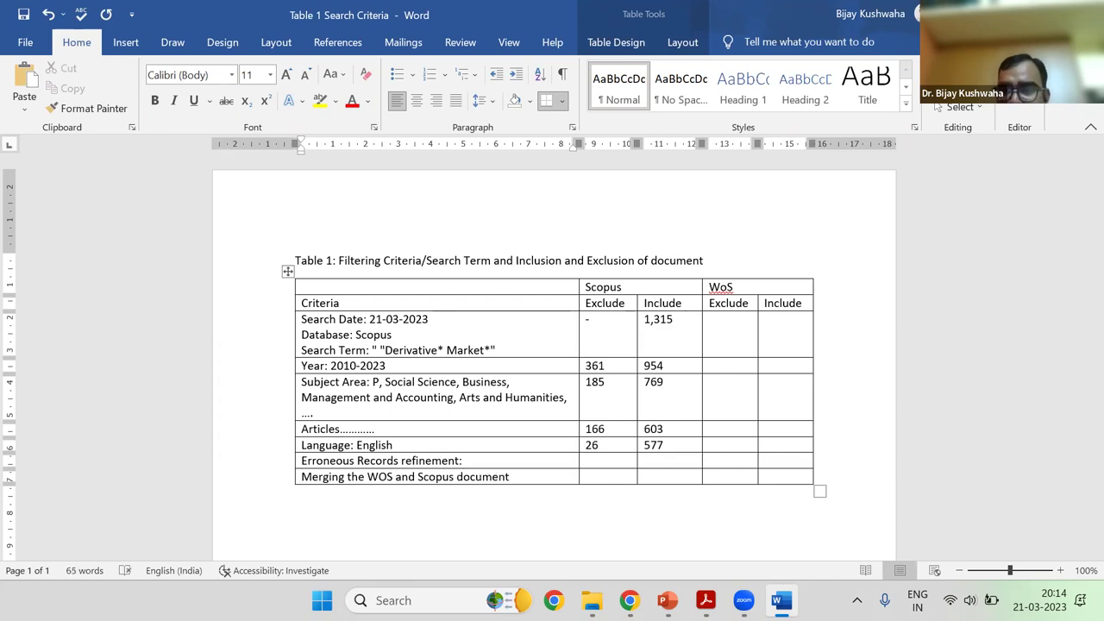
Merge the four cells beside the merging criterion into one and enter "Duplicated Document:" in it
left_click_drag(621, 475, 655, 472)
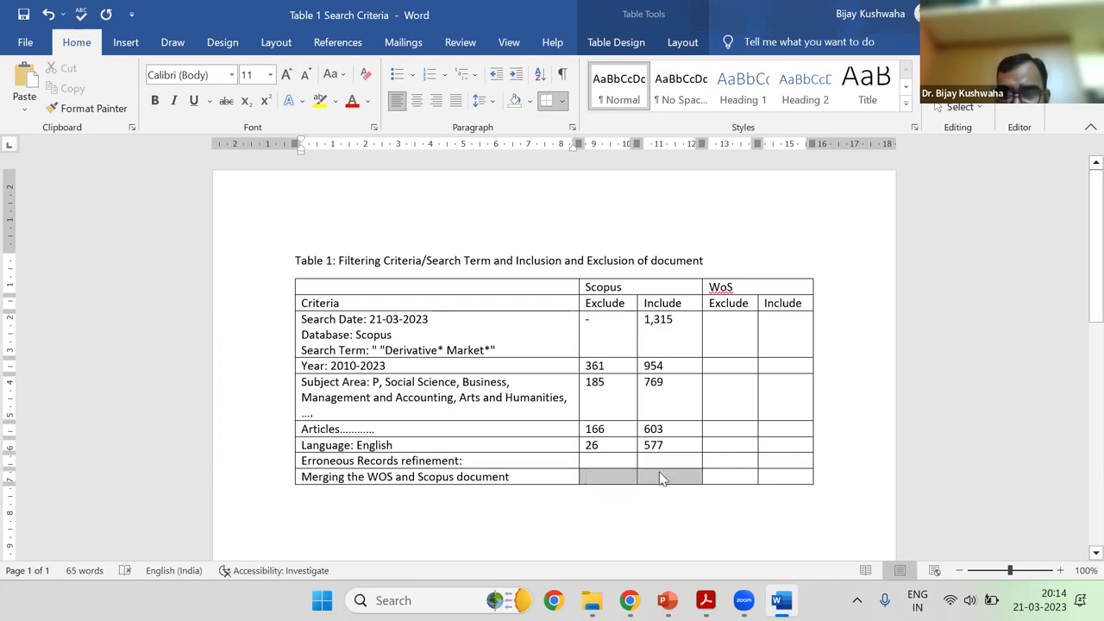
left_click_drag(624, 473, 763, 473)
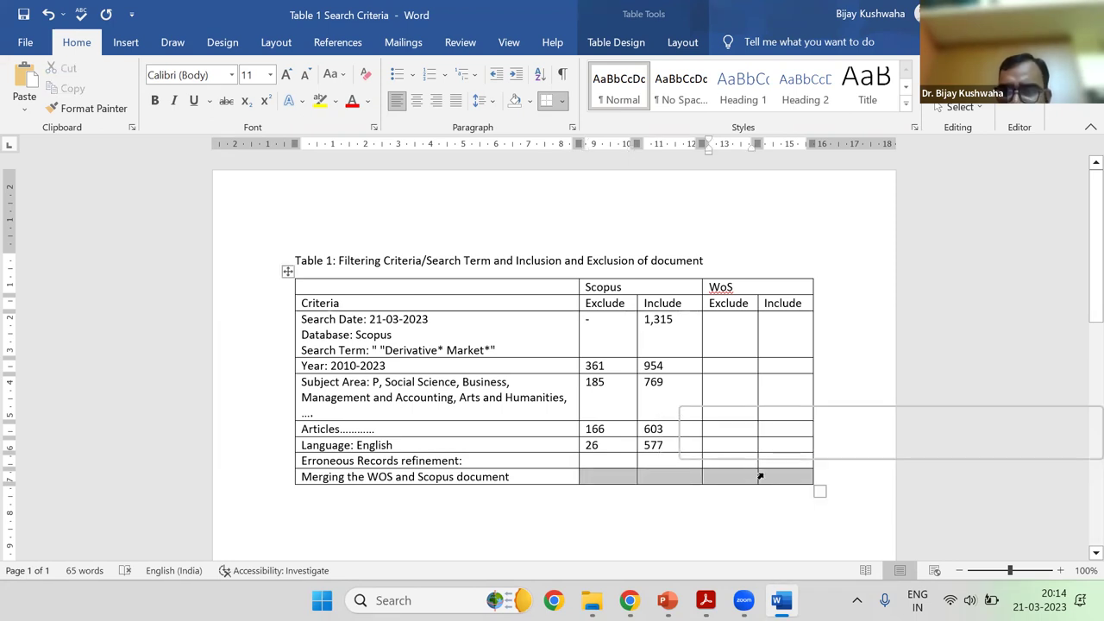
right_click(763, 473)
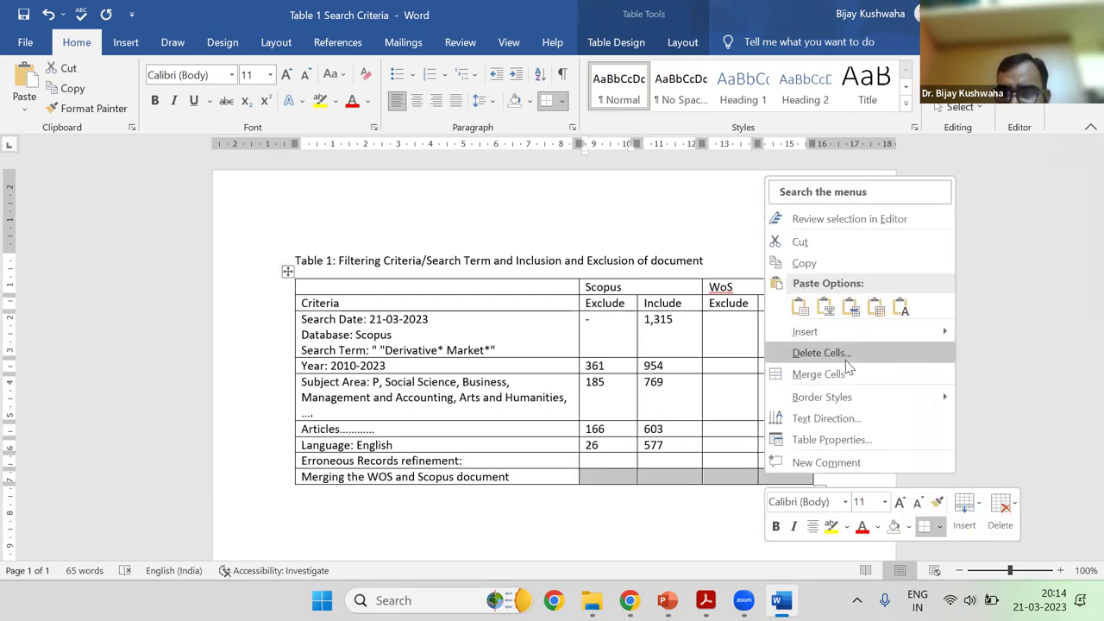
left_click(845, 373)
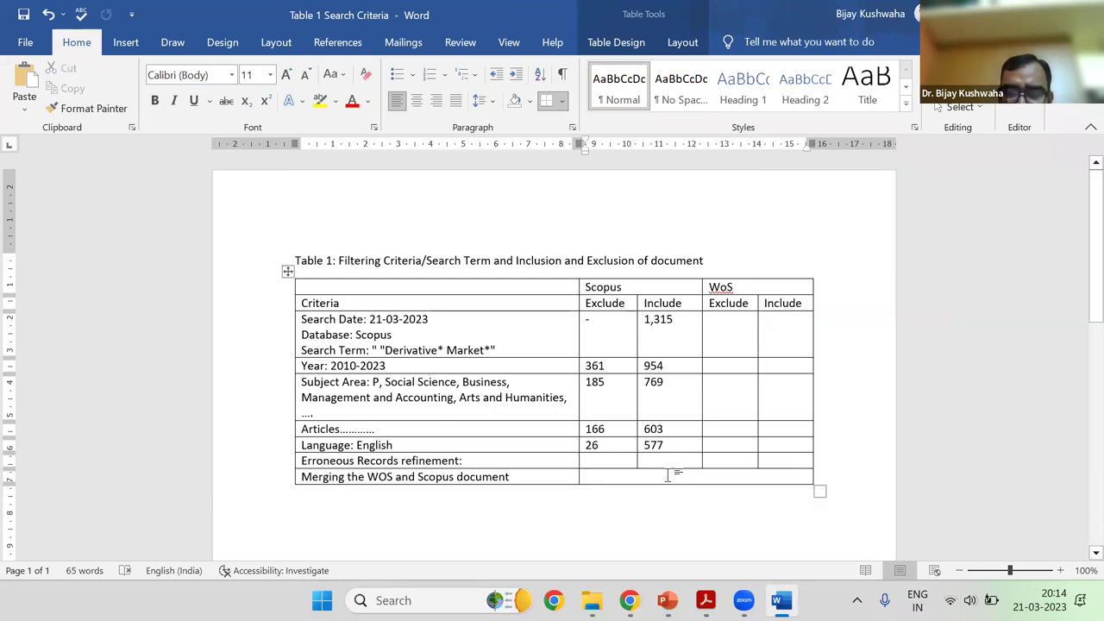
type("Tot")
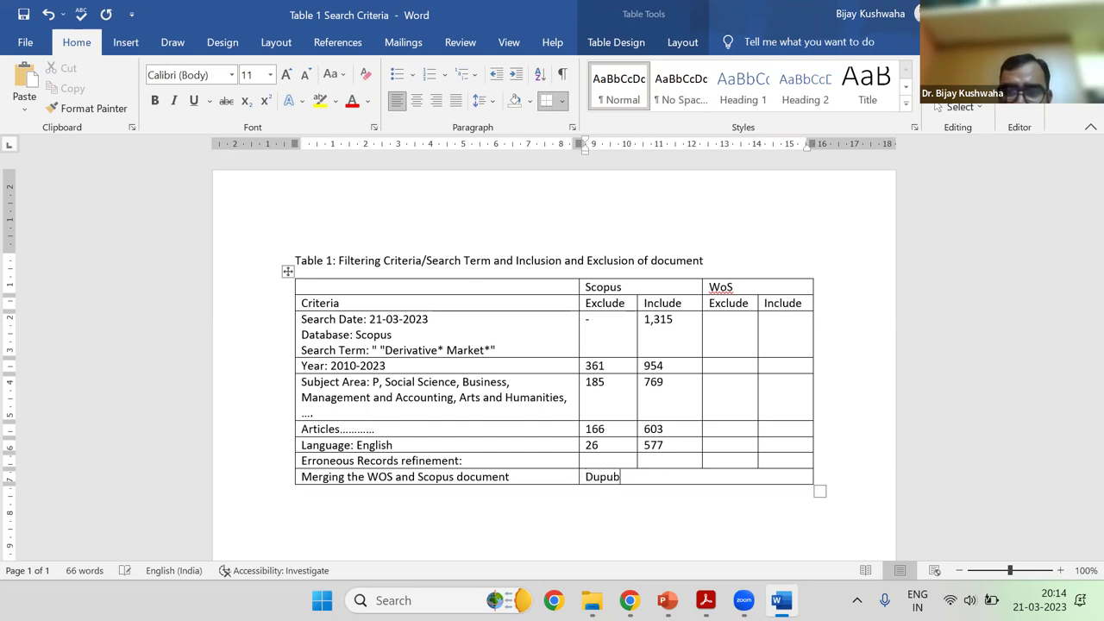
type("d Doument")
key("BackSpace")
key("BackSpace")
key("BackSpace")
key("BackSpace")
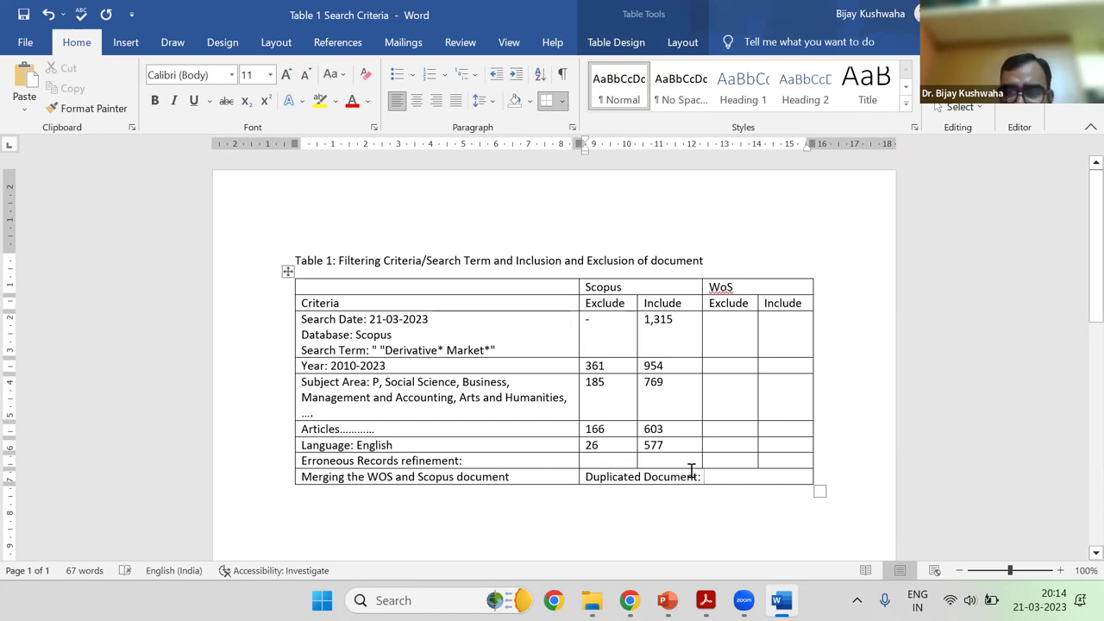
Enter 377 as the WoS Include count in the Language: English row
left_click(749, 443)
left_click(783, 445)
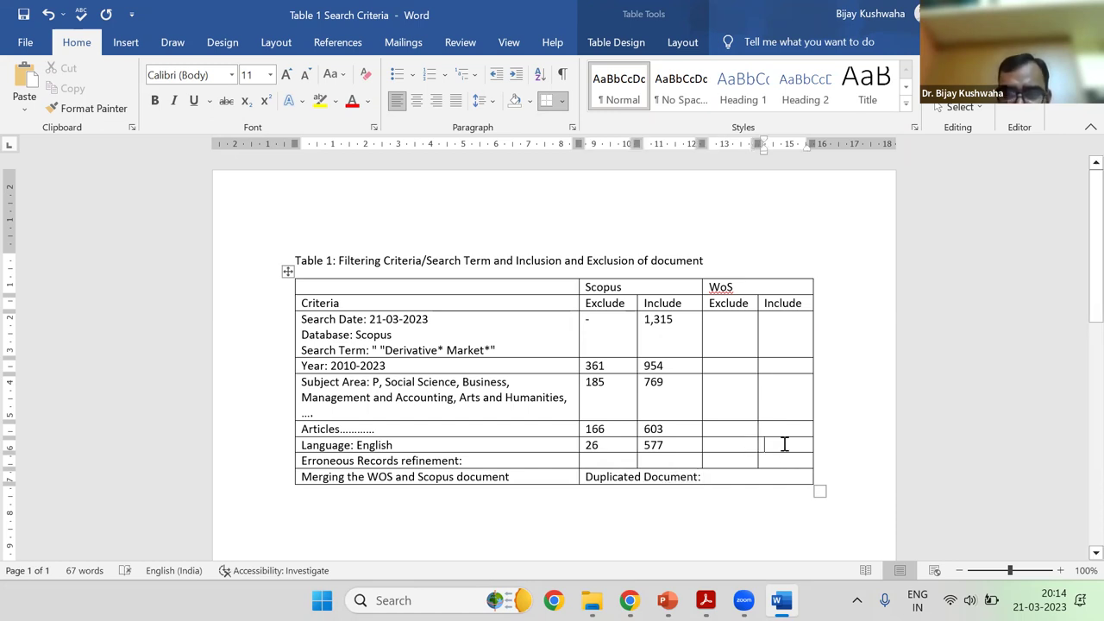
type("377")
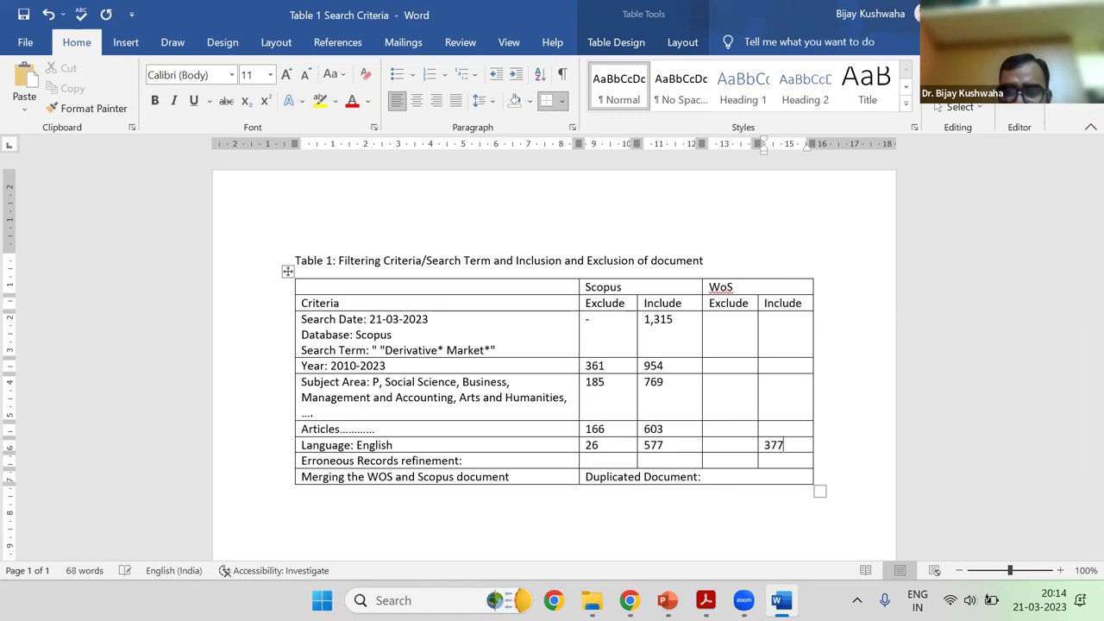
Complete the merging row's cell as "Total Documents: 954, Duplicated Documents: 300, Final No of Document: 654"
left_click(742, 477)
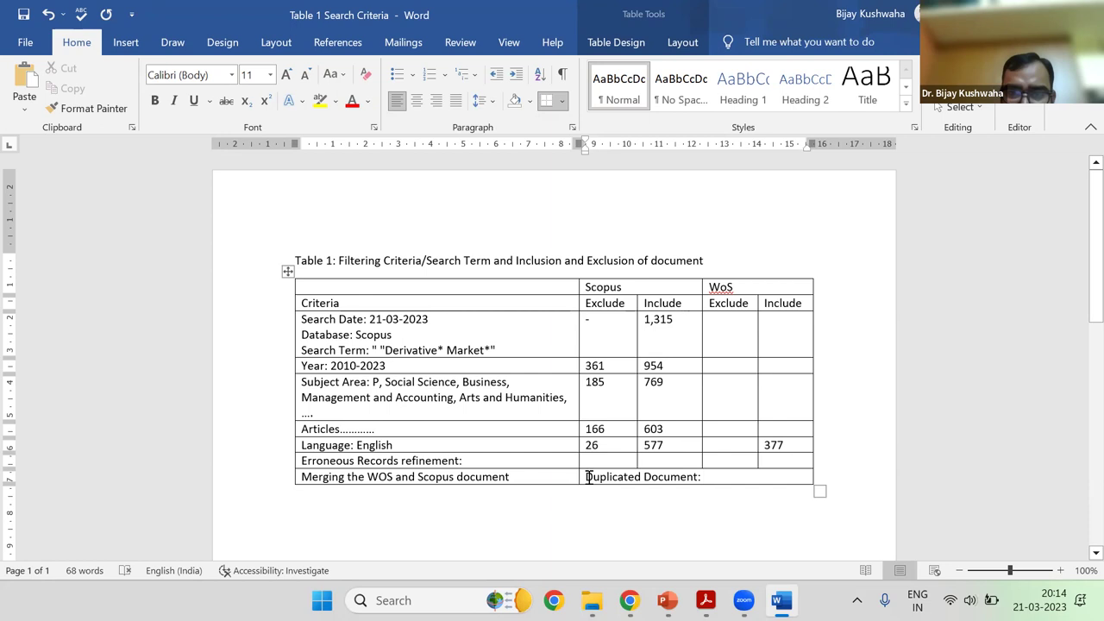
type("Total Docu")
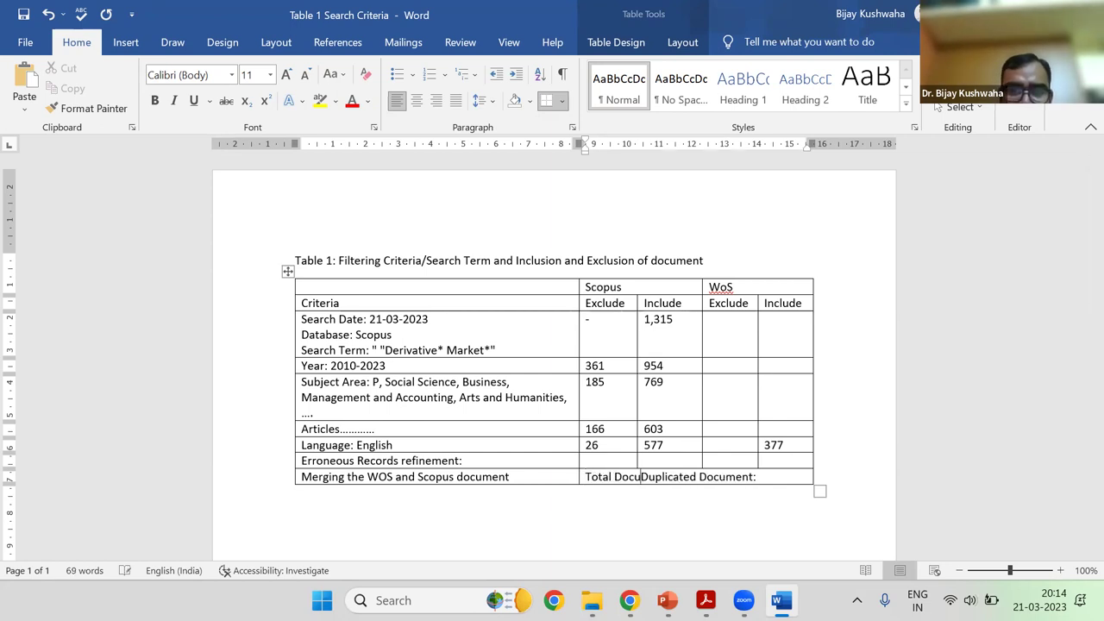
type("ments: 9")
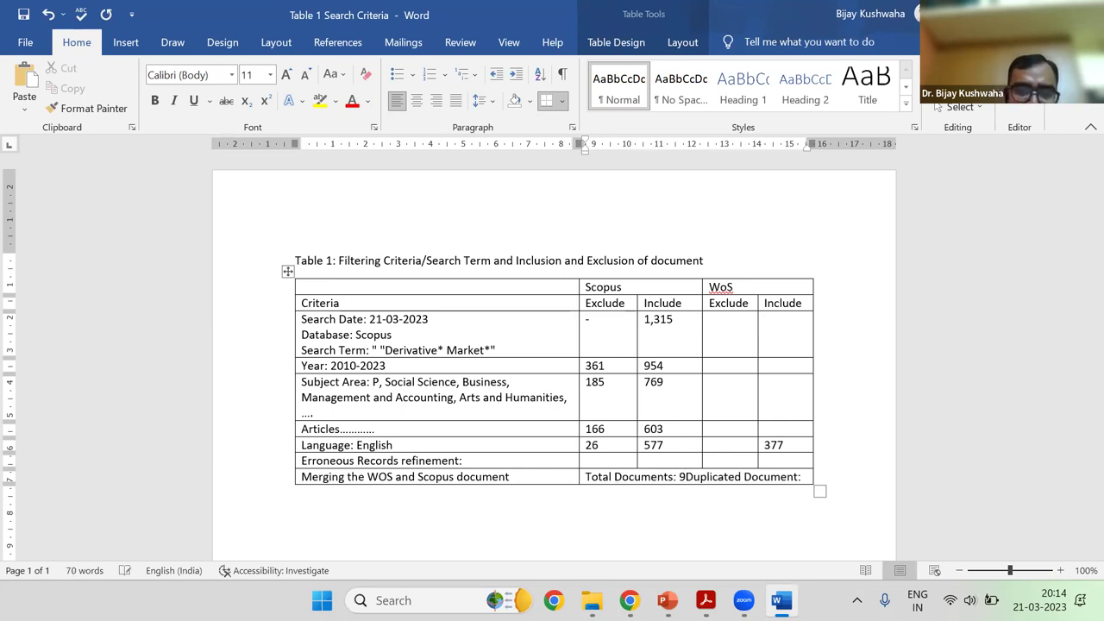
type("54, ")
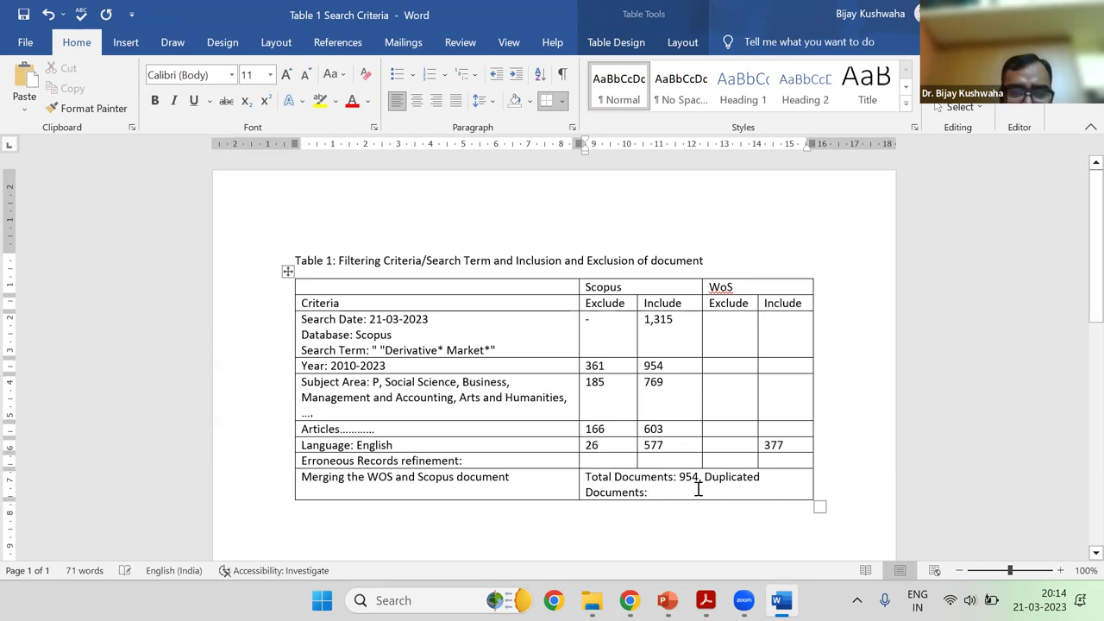
type("300, Final Nu")
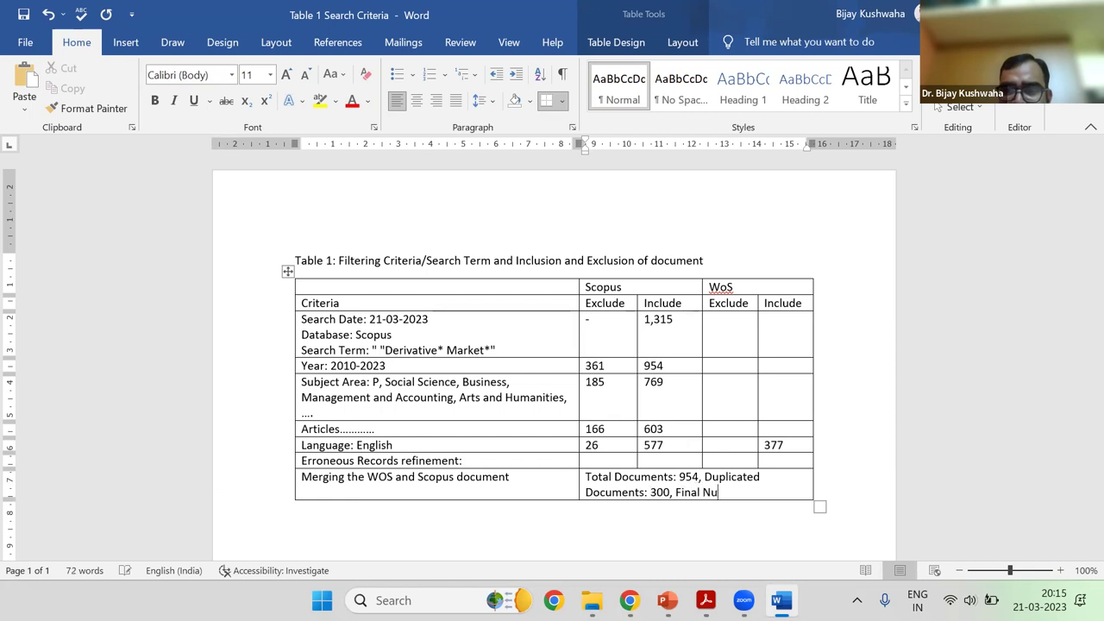
type(" of ")
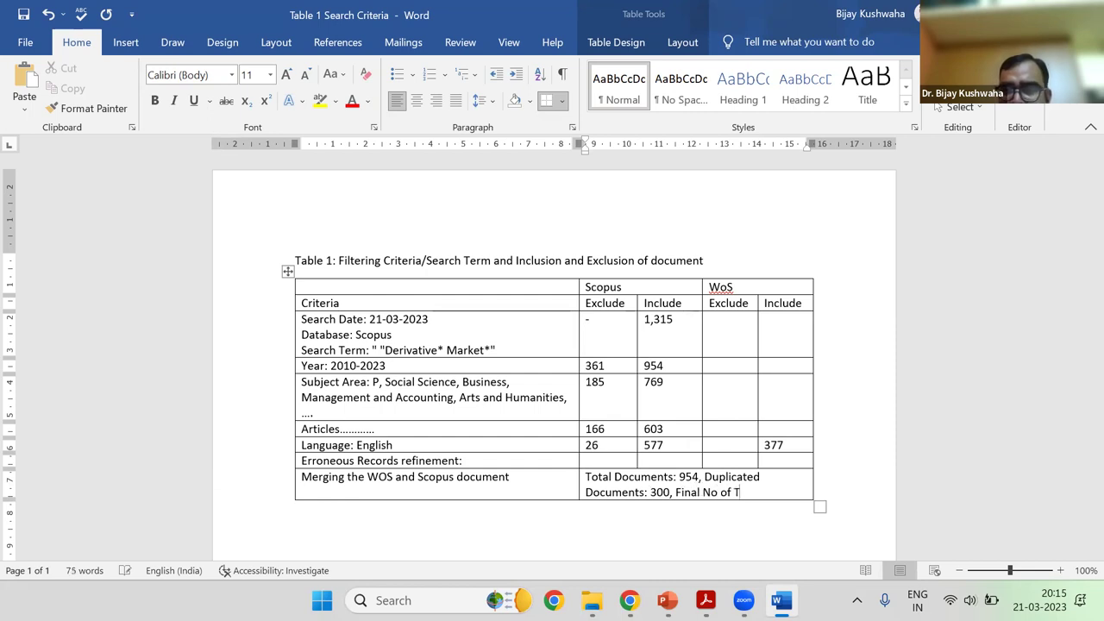
type("Document: 6")
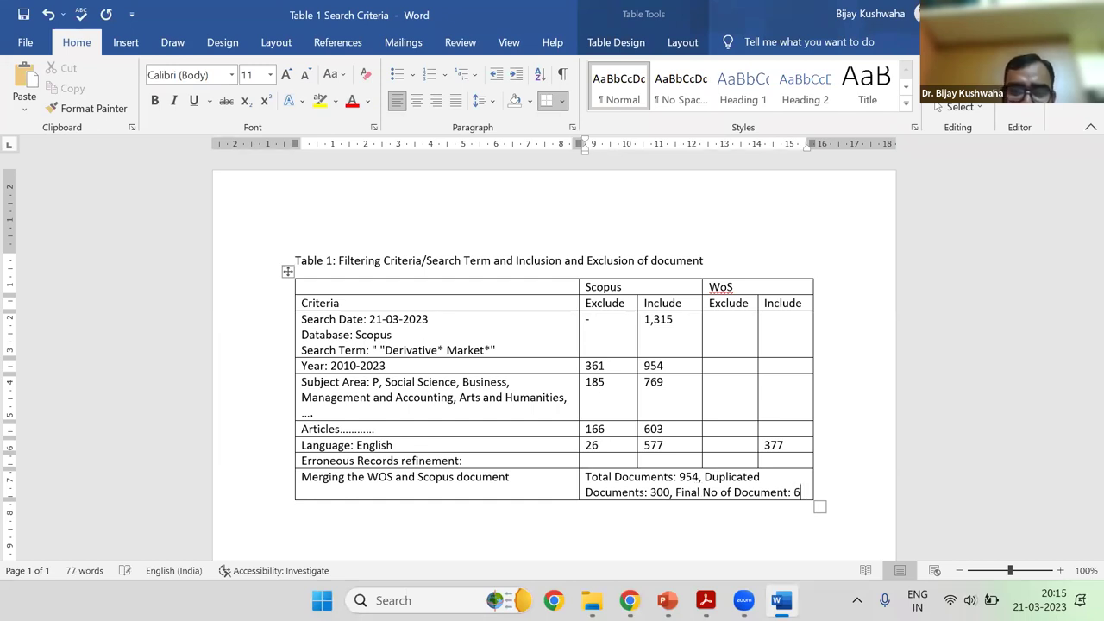
type("54")
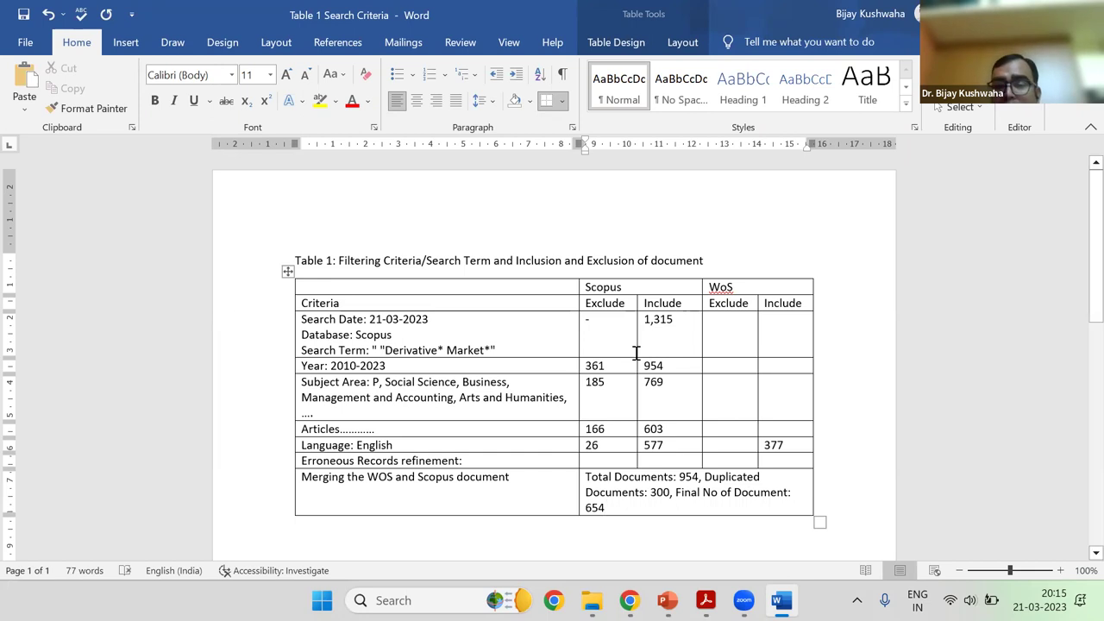
Review the total, duplicated and final document figures in the merging row against the rest of the criteria table
scroll(628, 382, "down", 3)
left_click_drag(628, 382, 592, 353)
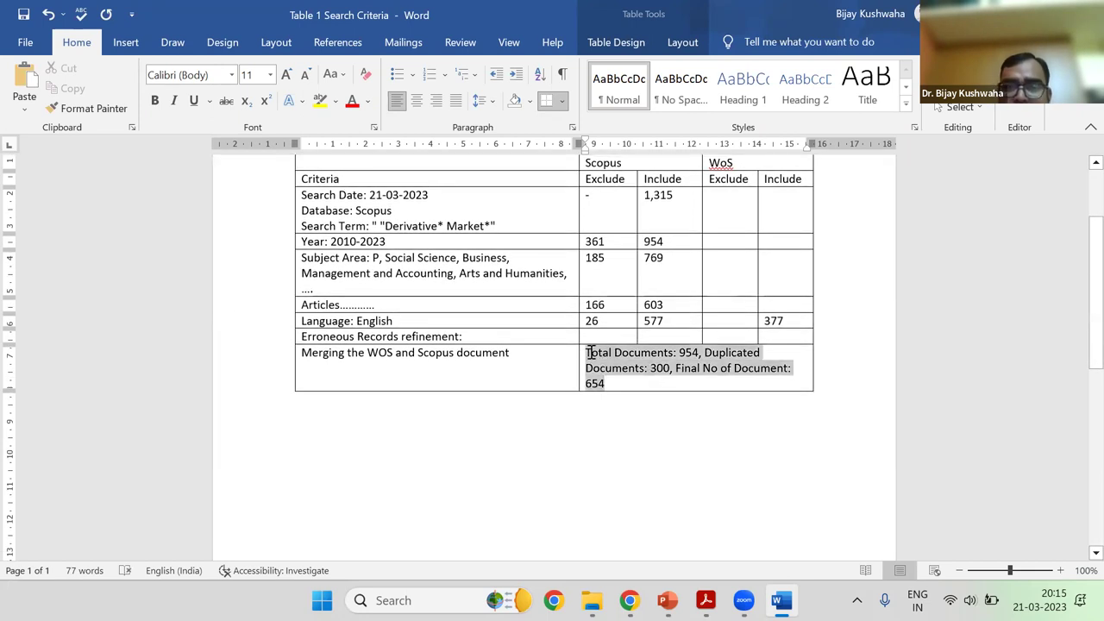
key("ctrl+c")
left_click(632, 386)
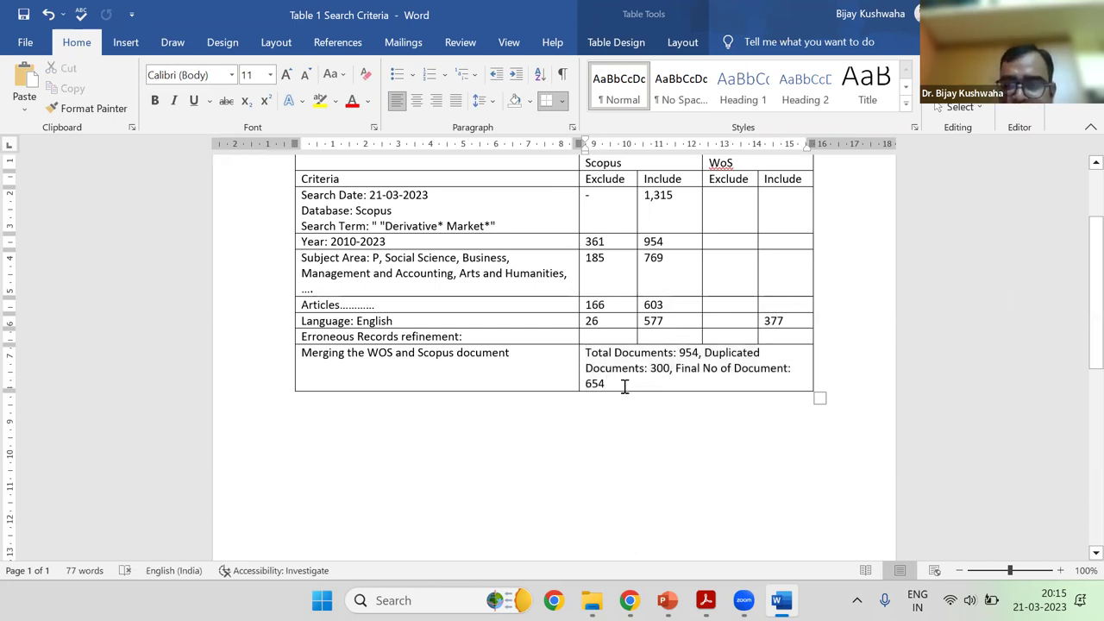
left_click_drag(625, 386, 586, 352)
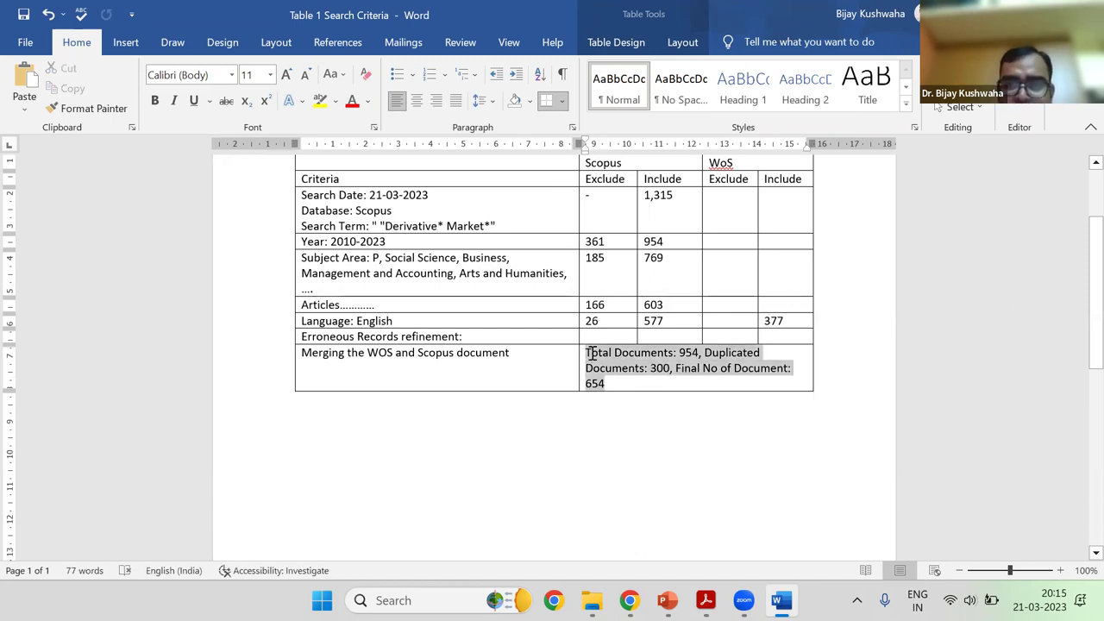
left_click(639, 369)
left_click_drag(621, 388, 587, 350)
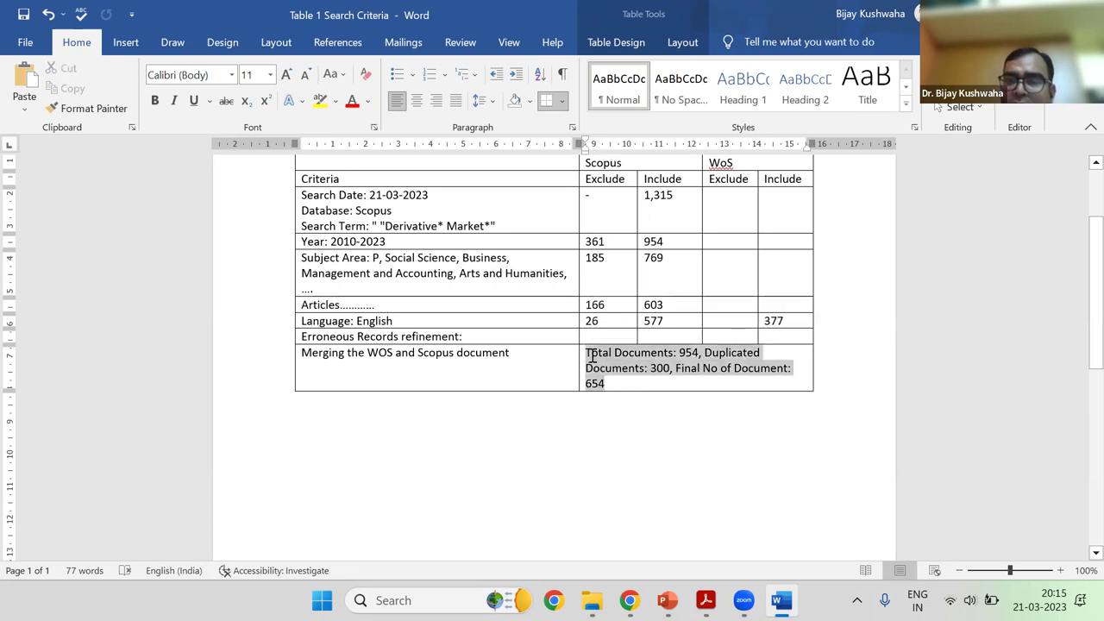
left_click(737, 373)
left_click_drag(613, 385, 582, 388)
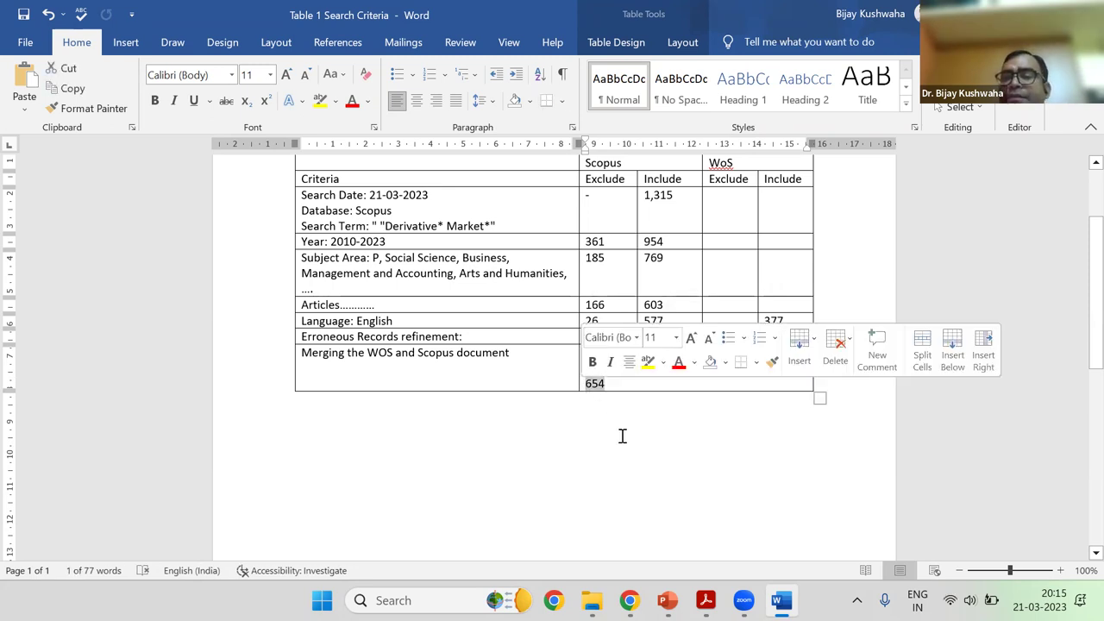
left_click(603, 466)
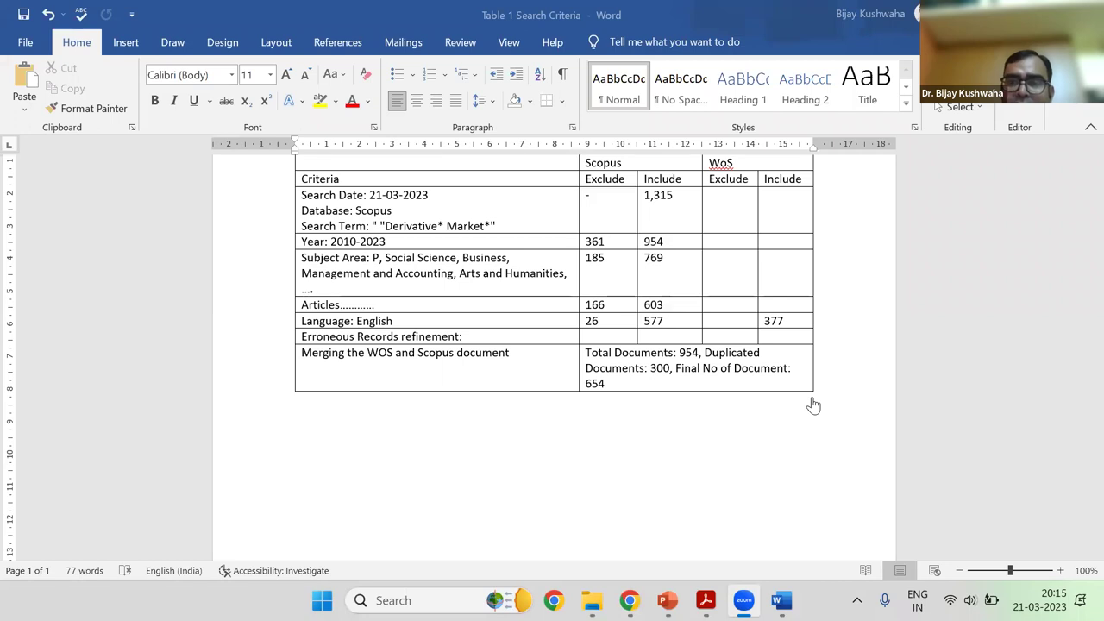
scroll(717, 302, "up", 3)
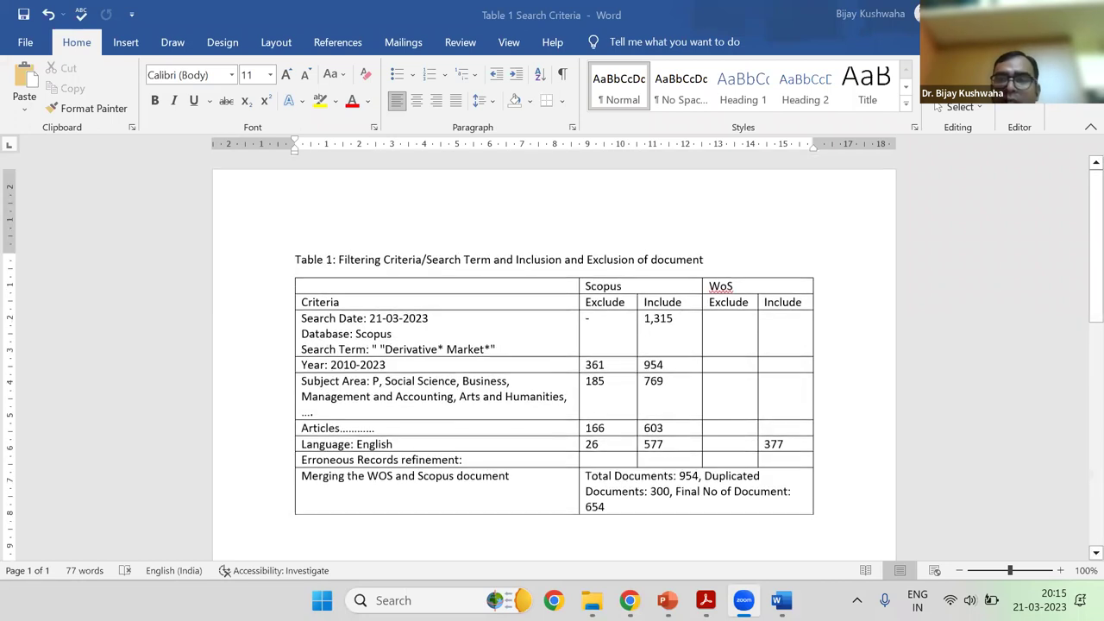
Switch to the Web of Science results in the browser and refine them to English-language documents
key("super+Down")
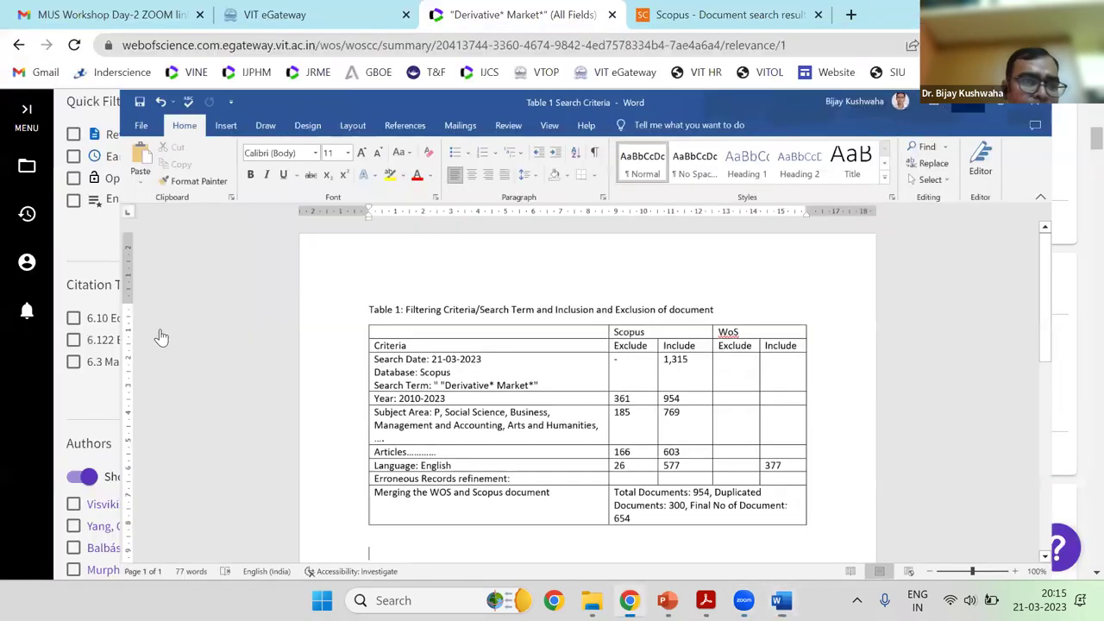
scroll(138, 354, "down", 3)
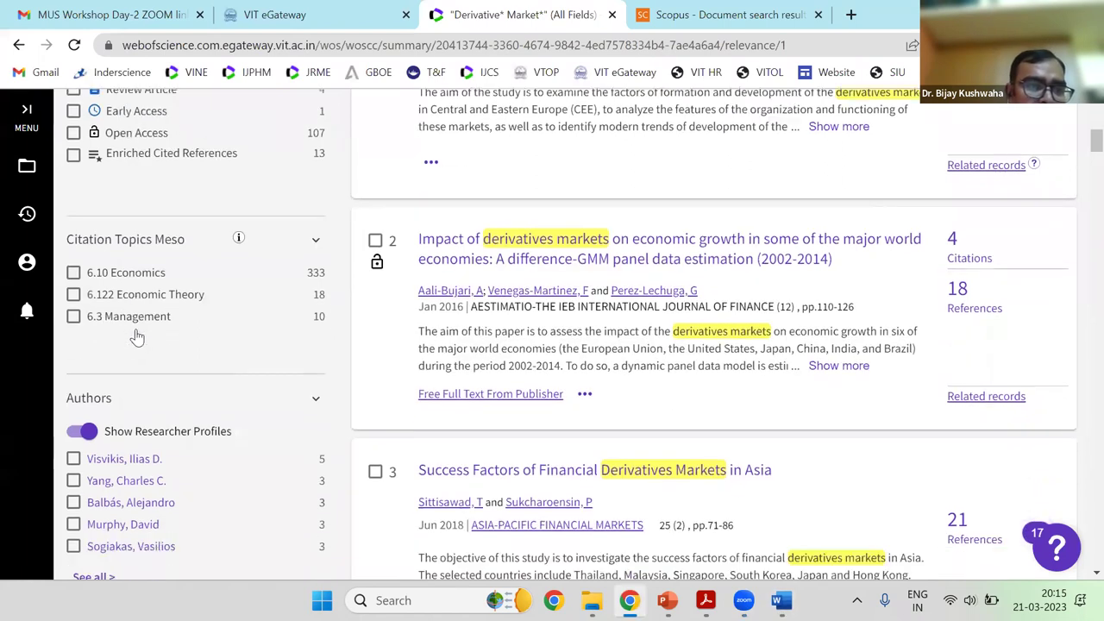
scroll(138, 371, "down", 4)
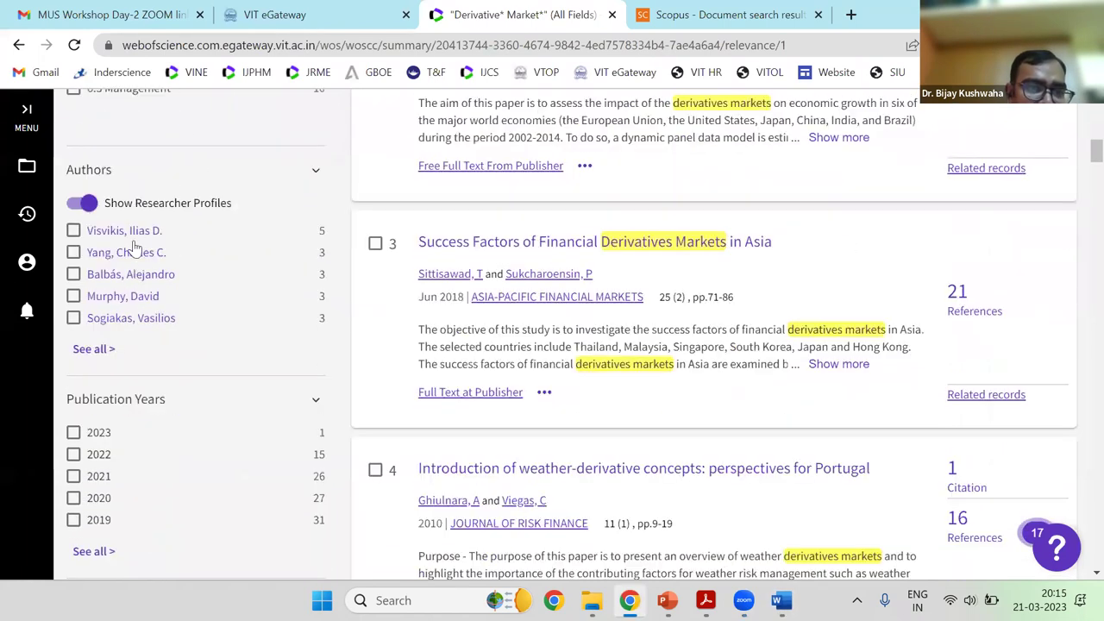
scroll(172, 259, "down", 10)
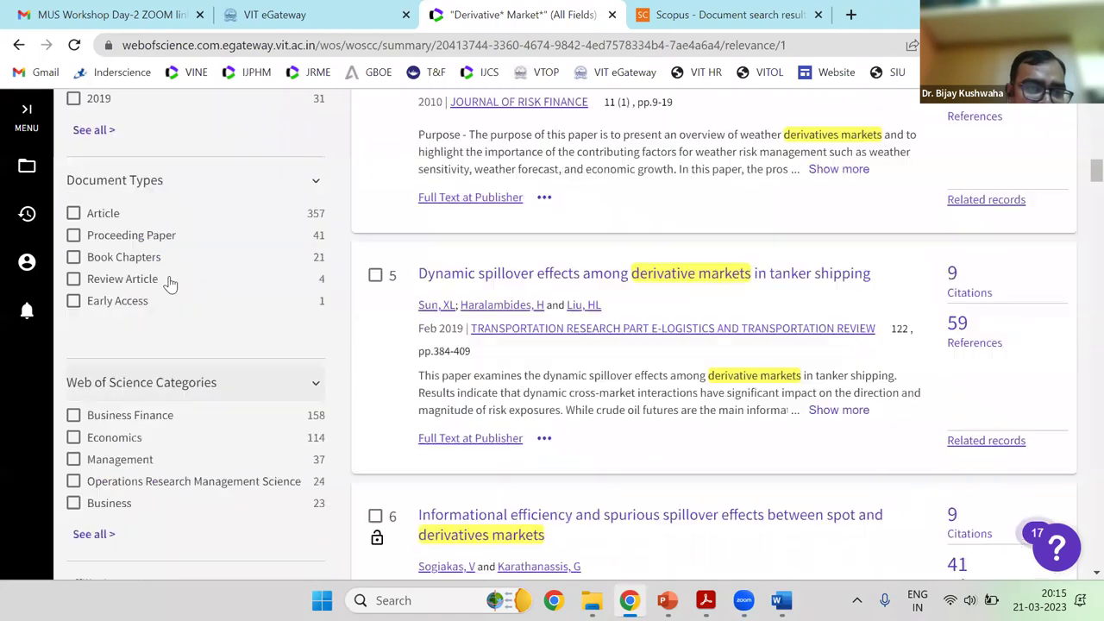
scroll(156, 311, "down", 3)
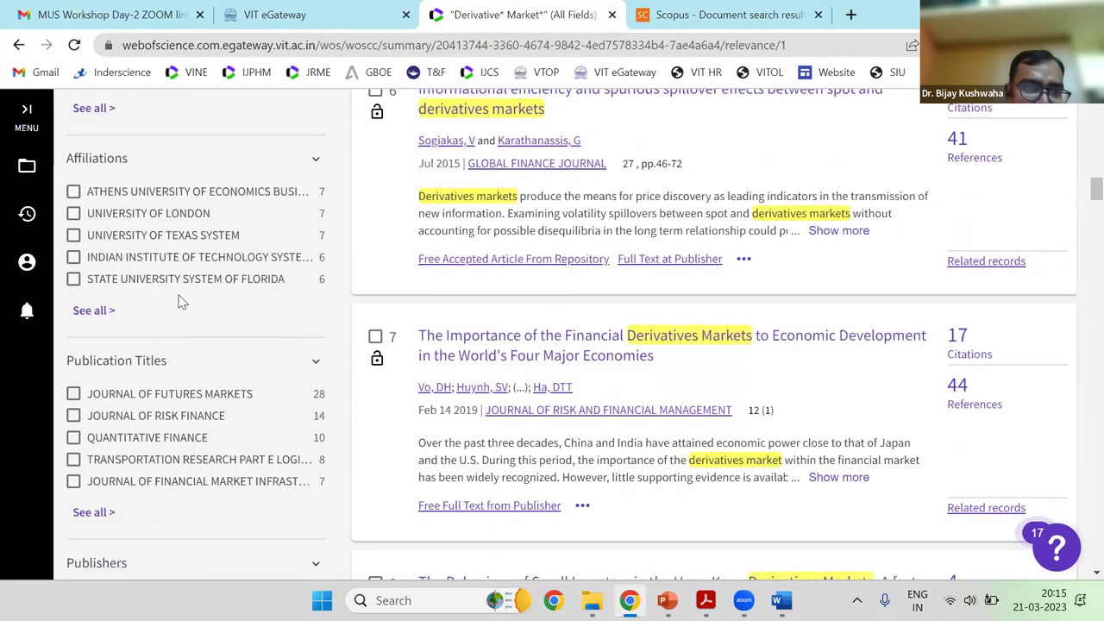
scroll(155, 371, "down", 1)
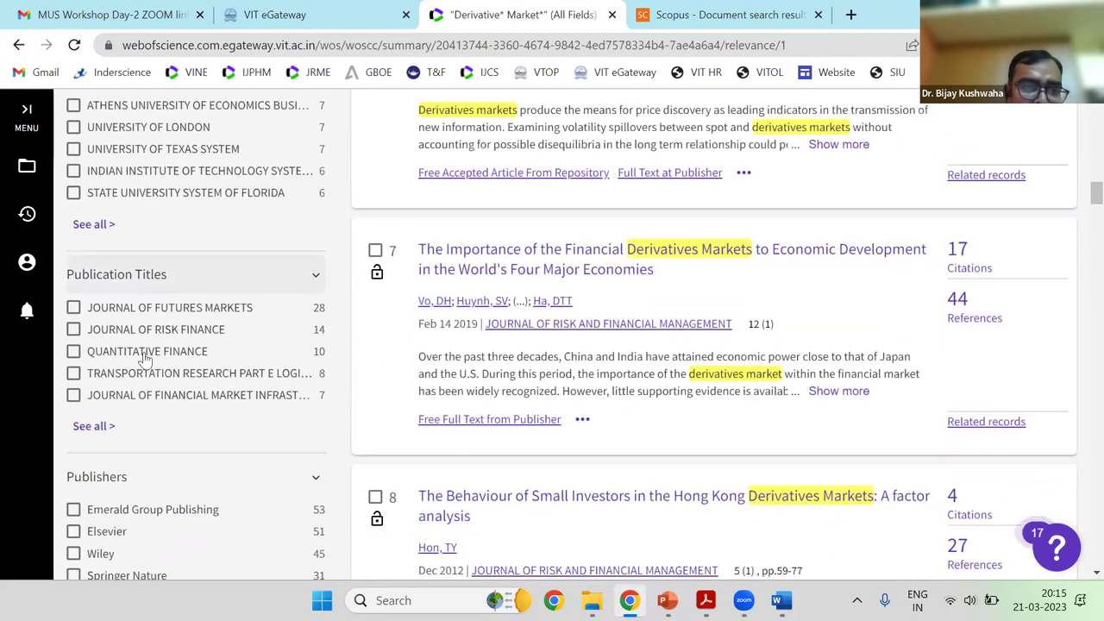
scroll(148, 327, "down", 1)
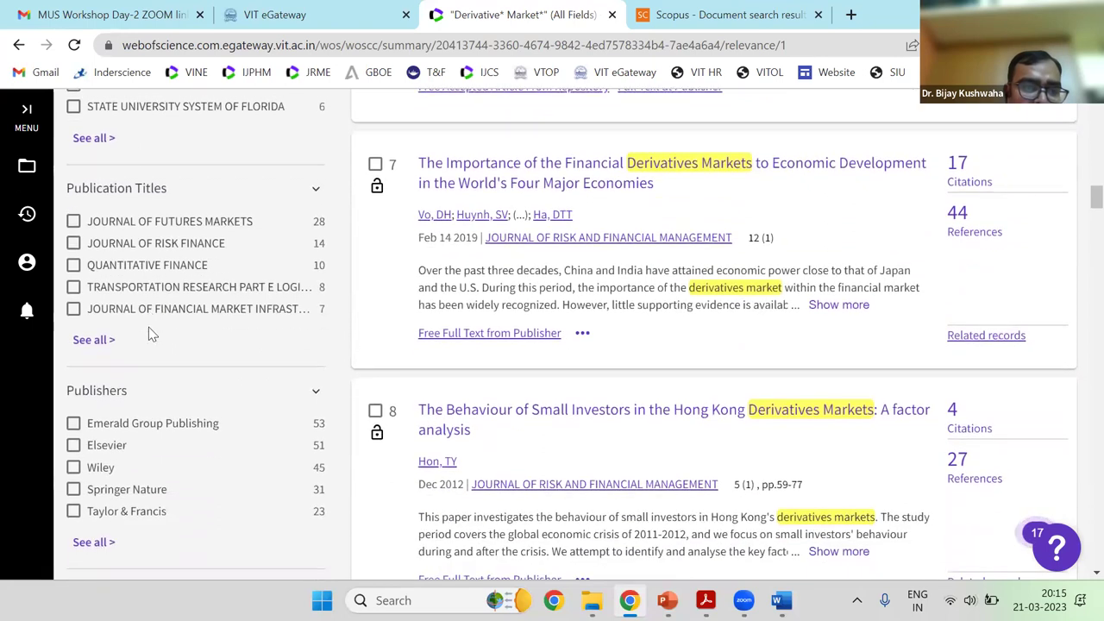
scroll(152, 402, "down", 1)
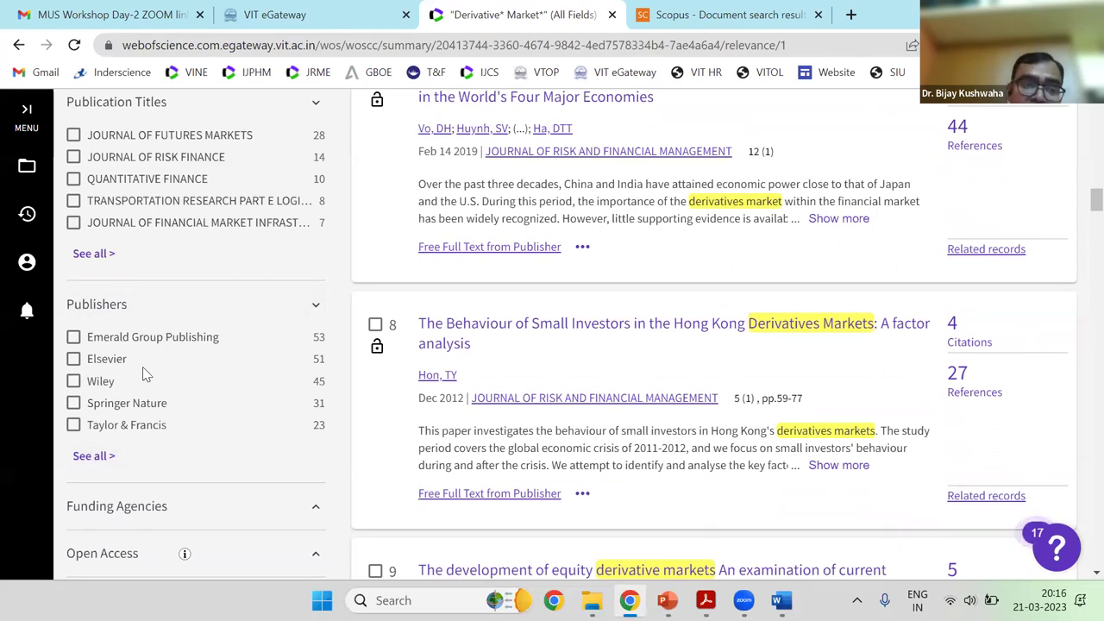
scroll(143, 367, "down", 3)
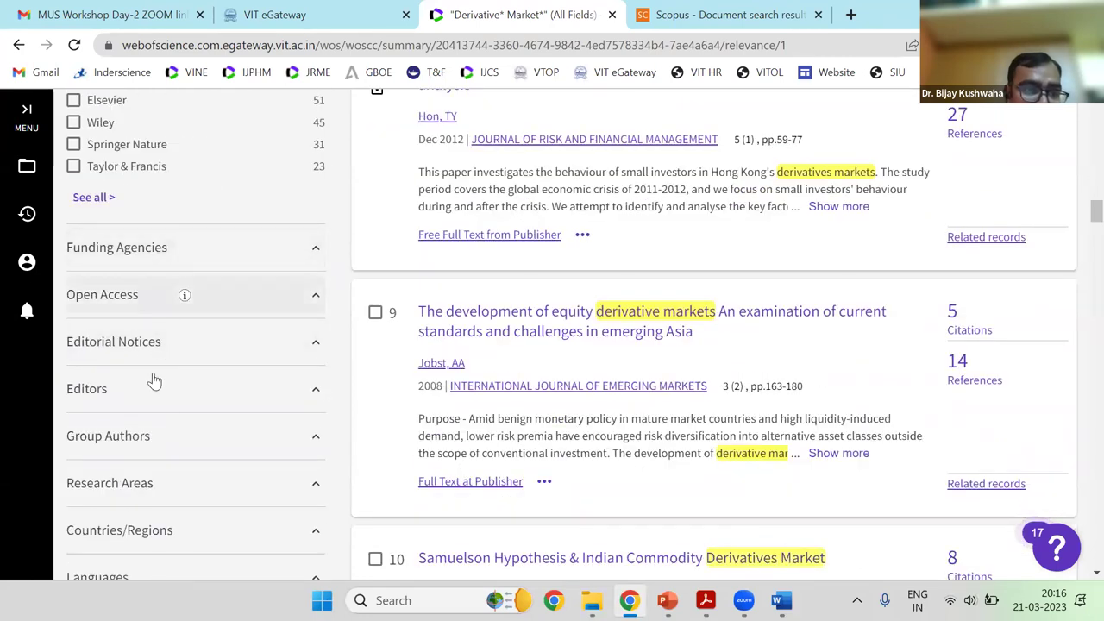
scroll(149, 405, "down", 2)
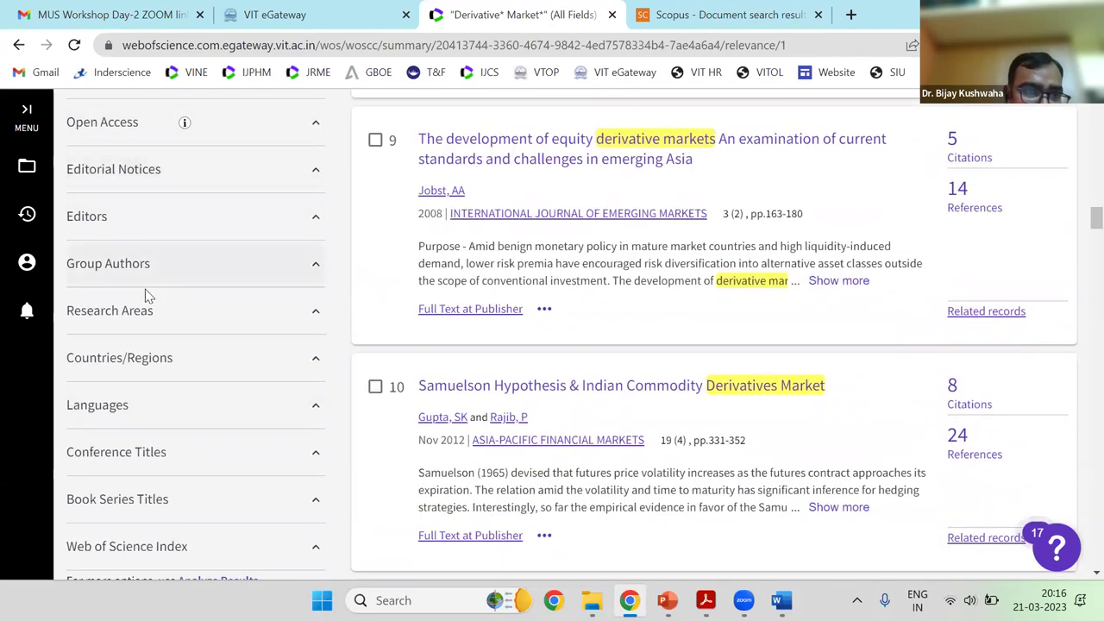
left_click(149, 412)
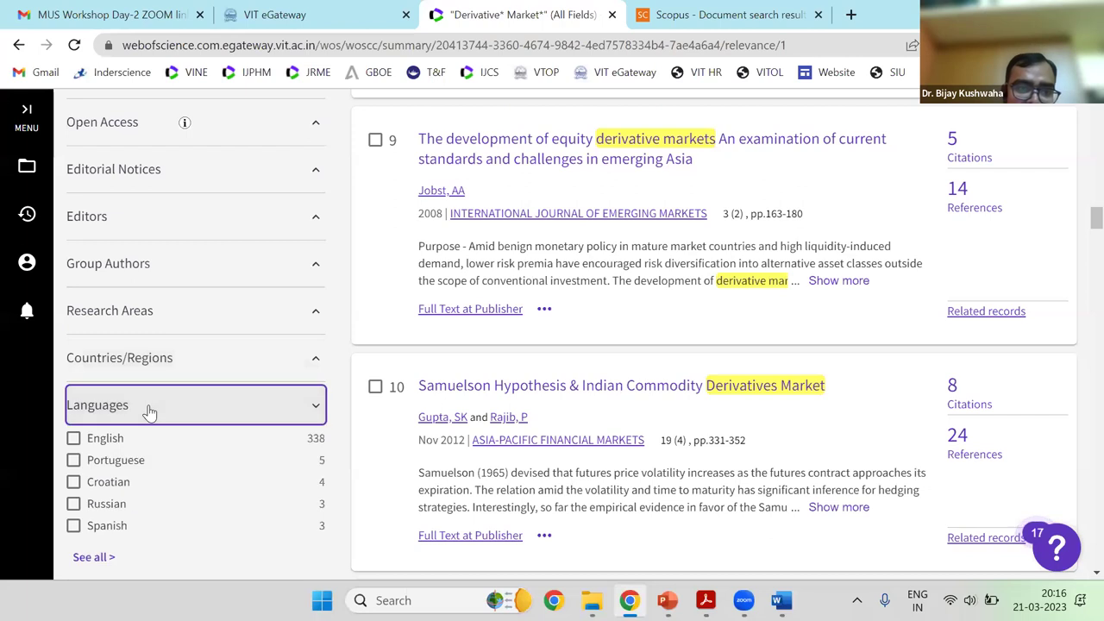
left_click(74, 438)
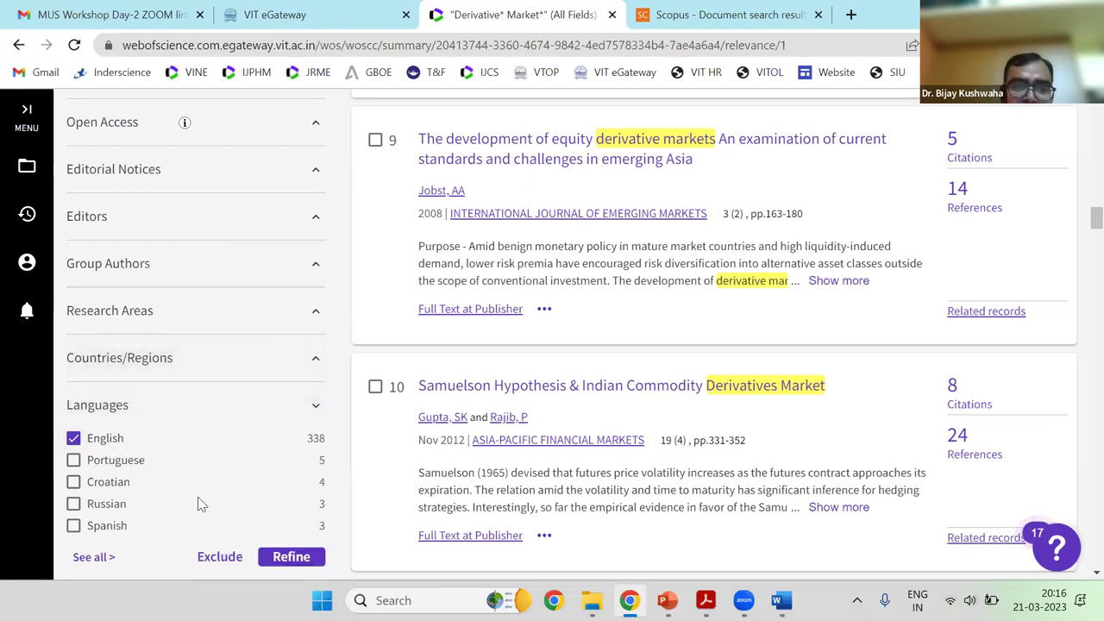
left_click(291, 557)
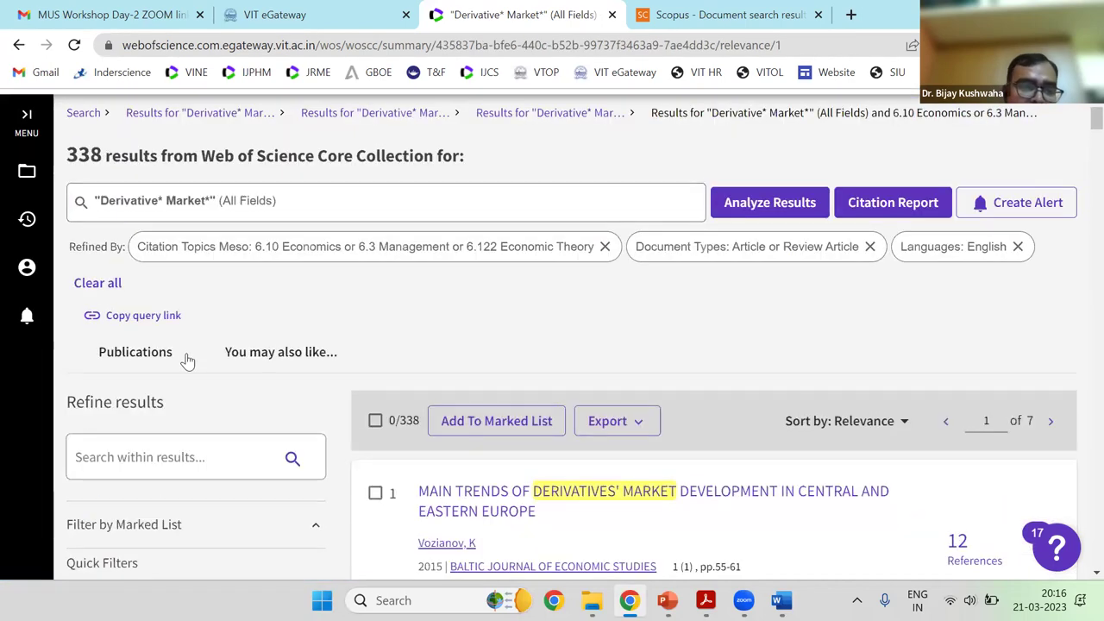
Expand the Web of Science Index filter for the English-language results
scroll(188, 361, "down", 3)
scroll(172, 371, "down", 9)
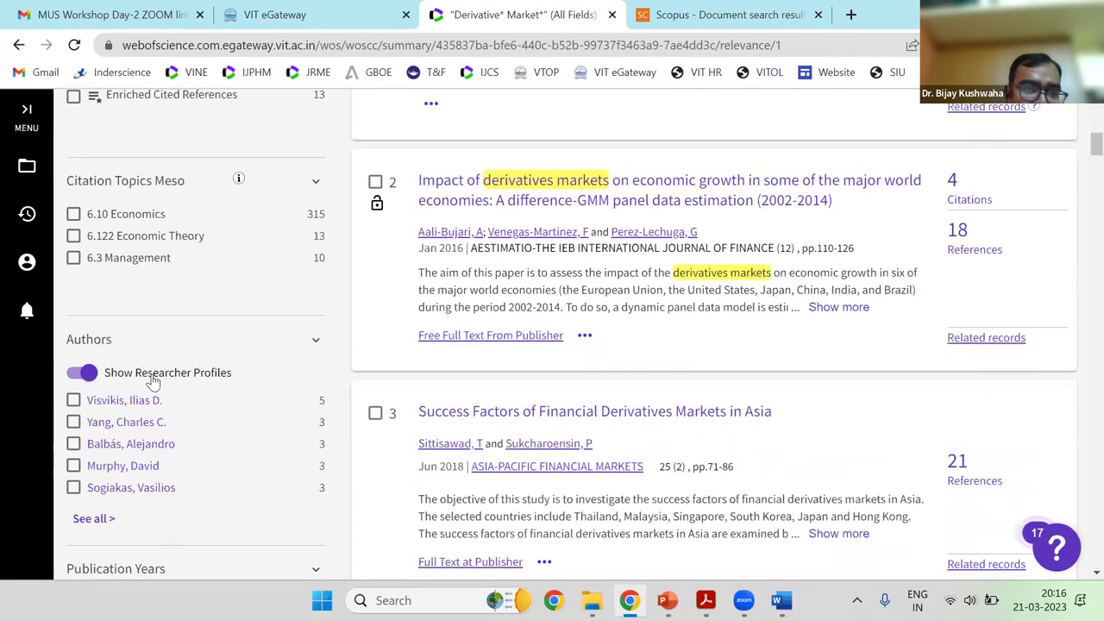
scroll(161, 333, "down", 13)
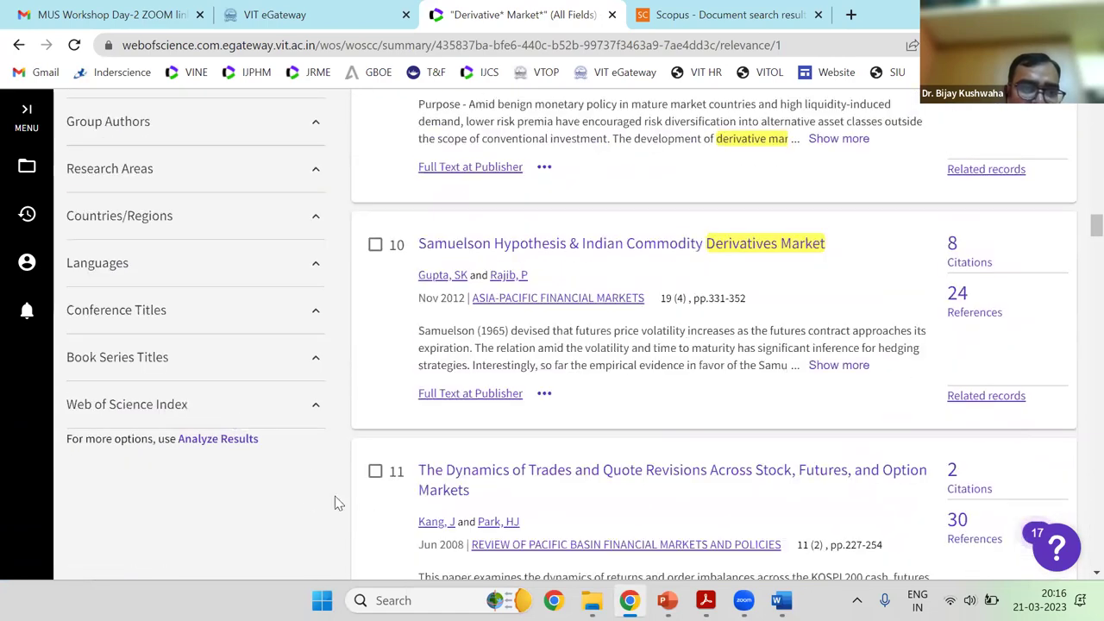
scroll(311, 500, "up", 1)
left_click(284, 483)
scroll(240, 424, "down", 1)
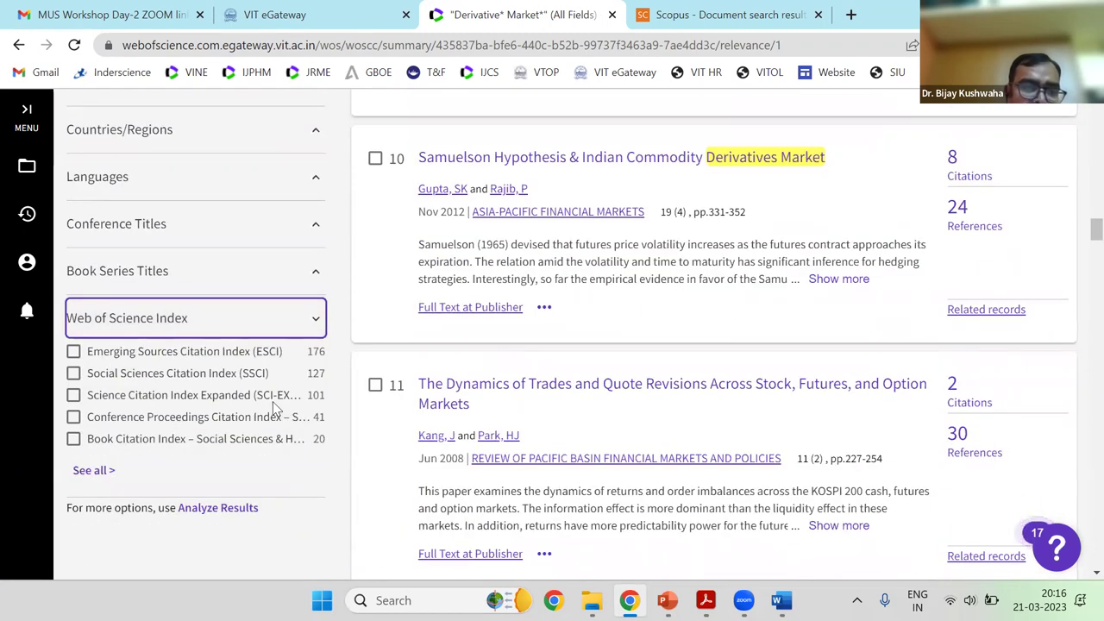
Review the refinement filters for the "Derivative* Market*" results, from Web of Science Index back up to Quick Filters
scroll(278, 407, "up", 4)
scroll(191, 390, "up", 1)
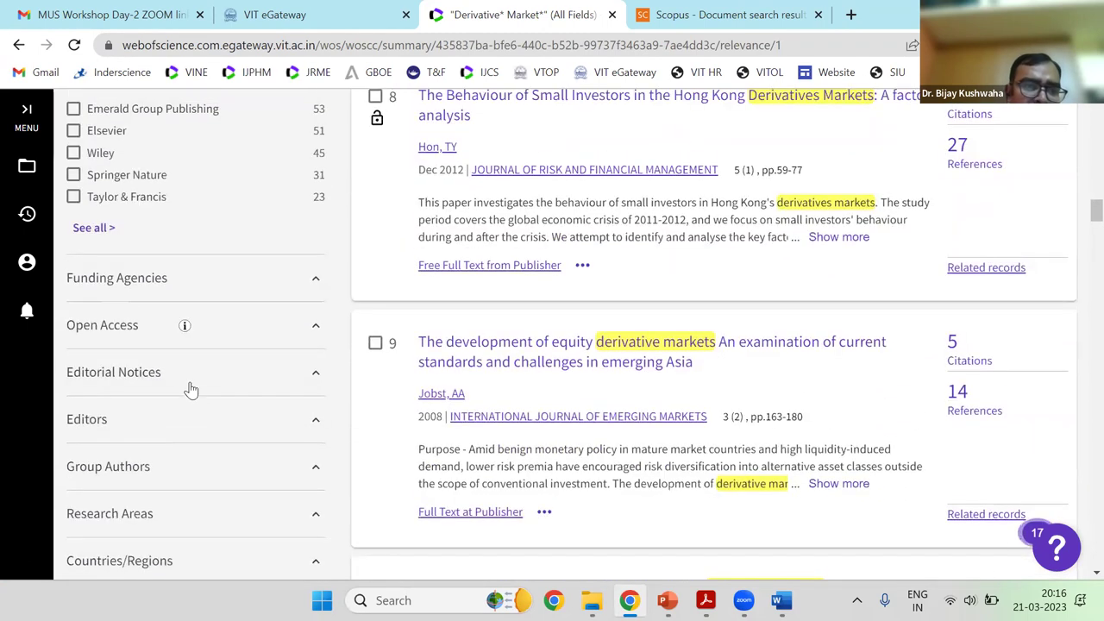
scroll(135, 448, "down", 2)
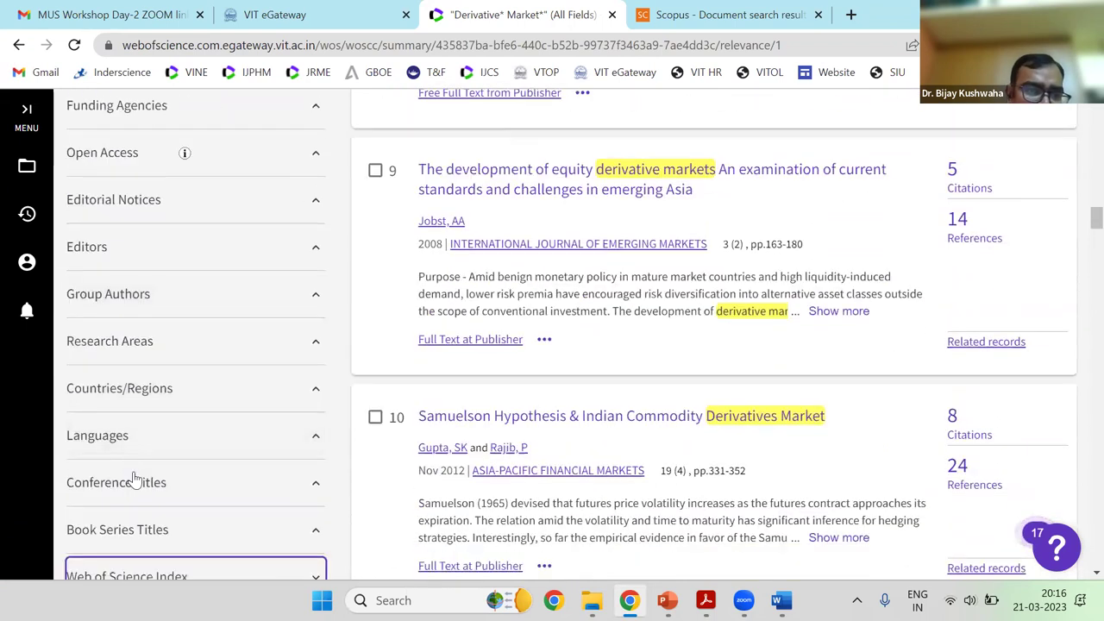
scroll(193, 418, "up", 1)
scroll(184, 406, "up", 6)
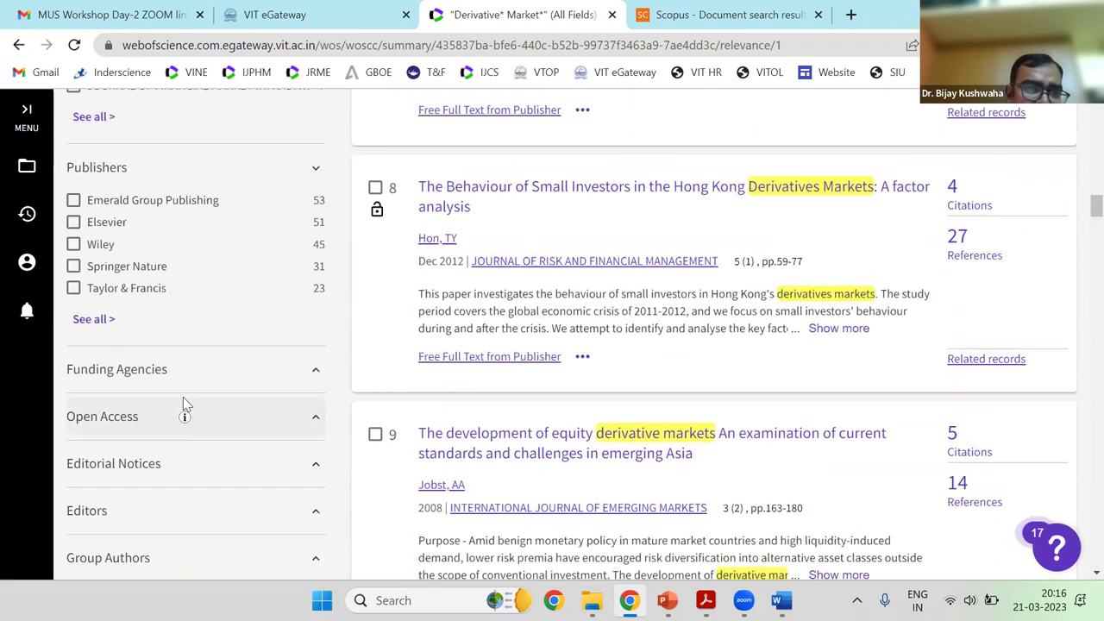
scroll(129, 379, "up", 3)
scroll(154, 465, "up", 3)
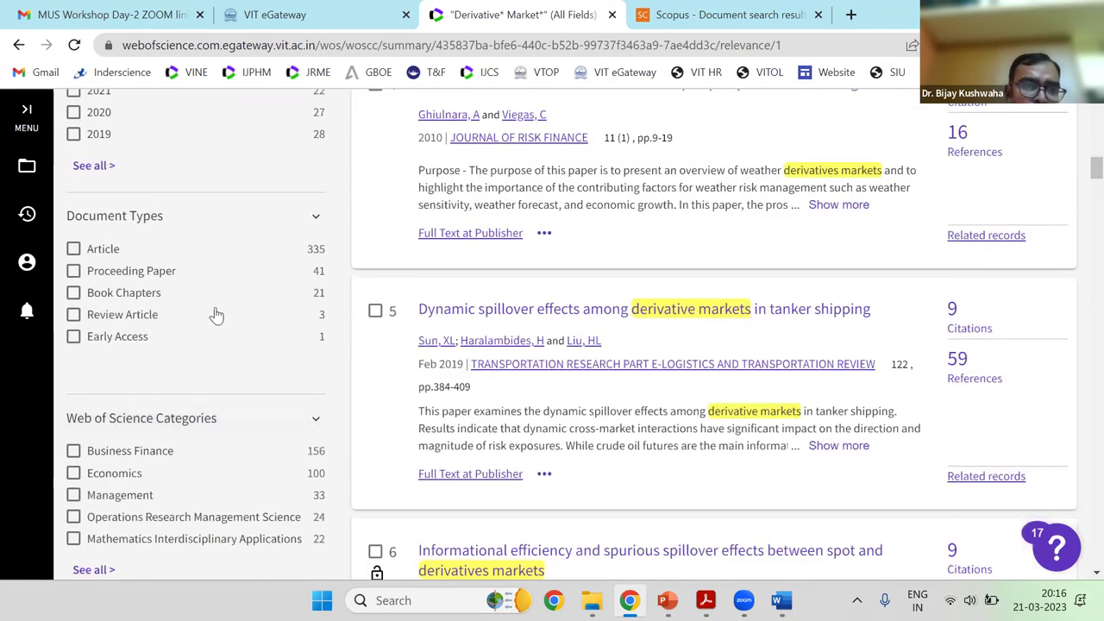
scroll(158, 436, "up", 2)
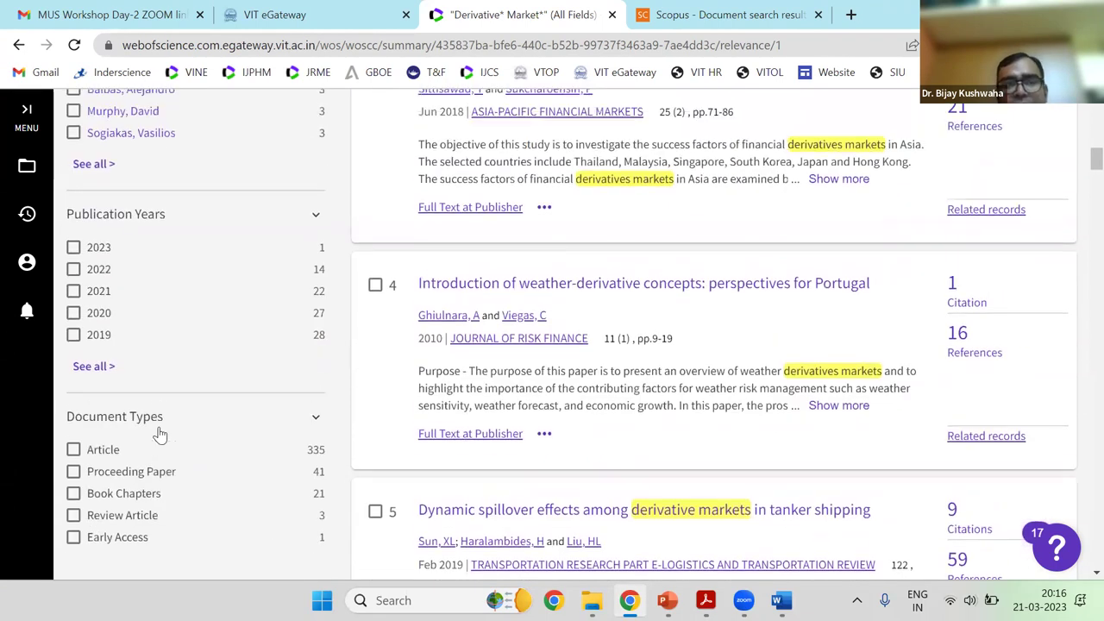
scroll(215, 429, "up", 2)
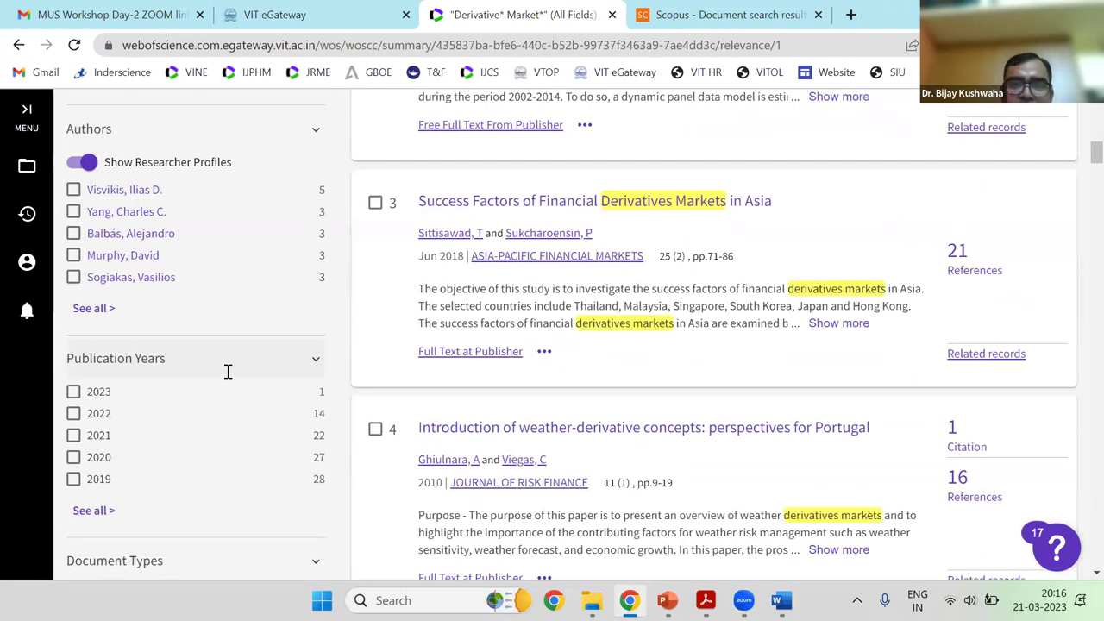
scroll(379, 319, "up", 5)
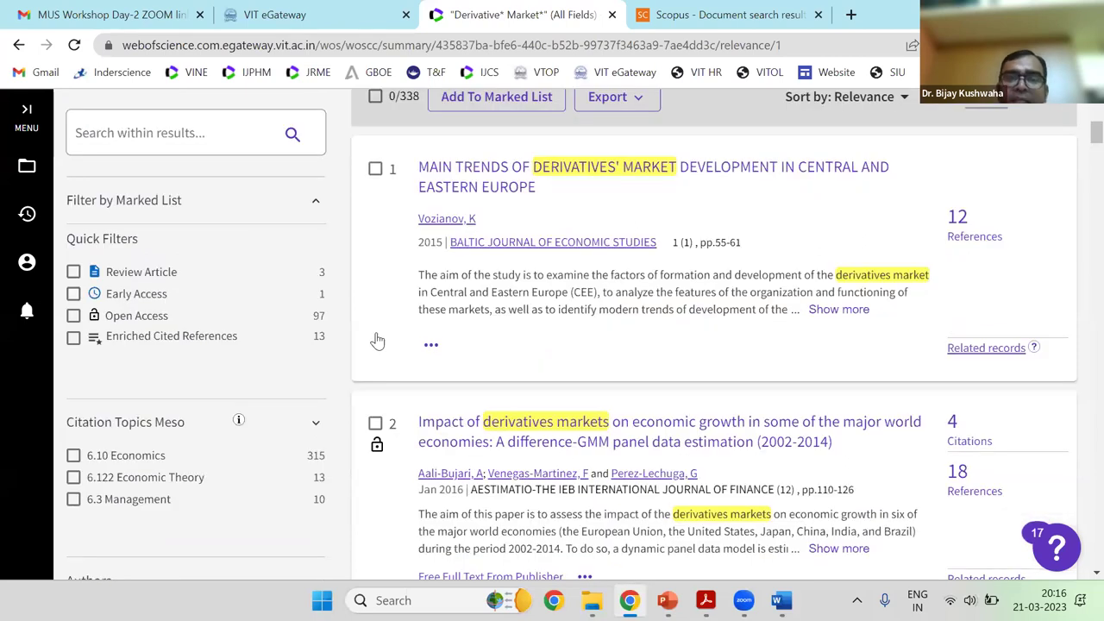
Open the Excel export settings for the search results without any individual records selected
scroll(378, 341, "up", 3)
left_click(375, 335)
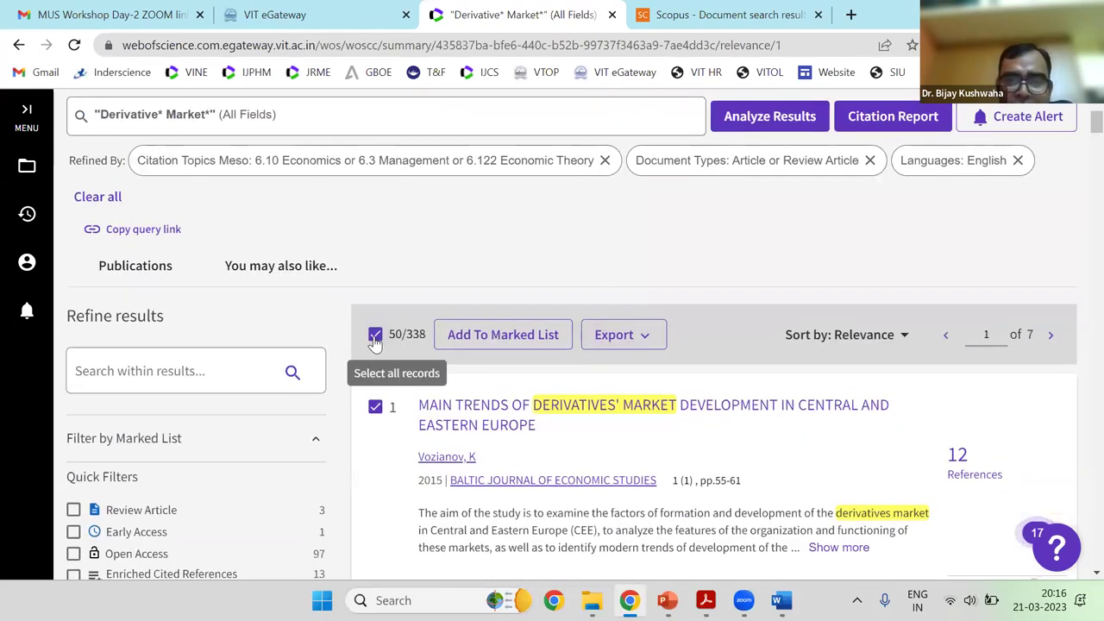
left_click(375, 335)
left_click(647, 334)
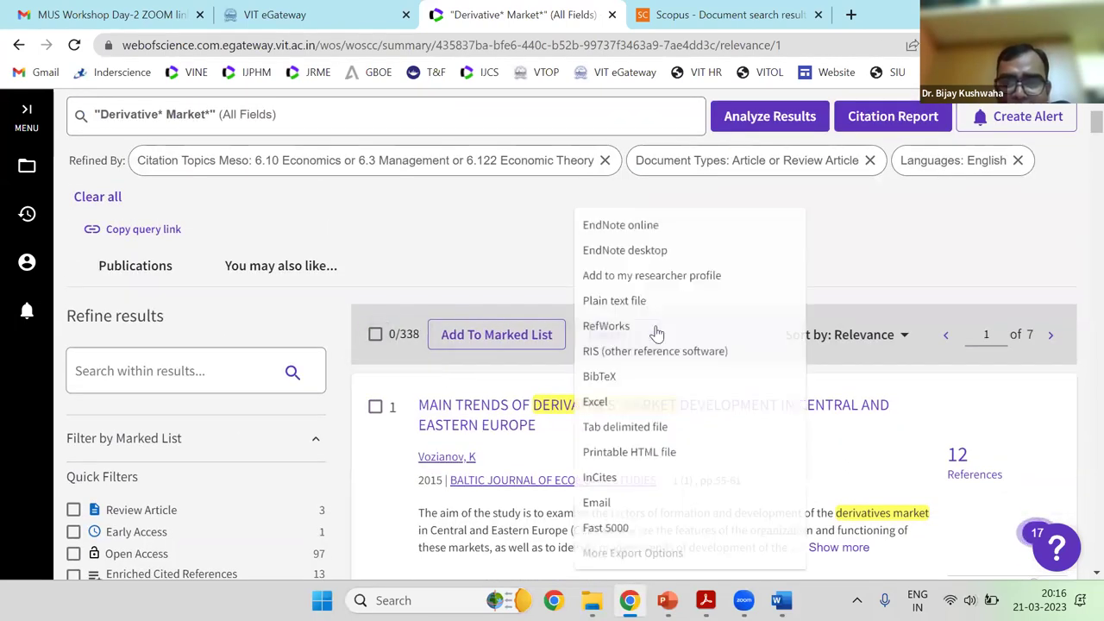
left_click(602, 340)
left_click(602, 340)
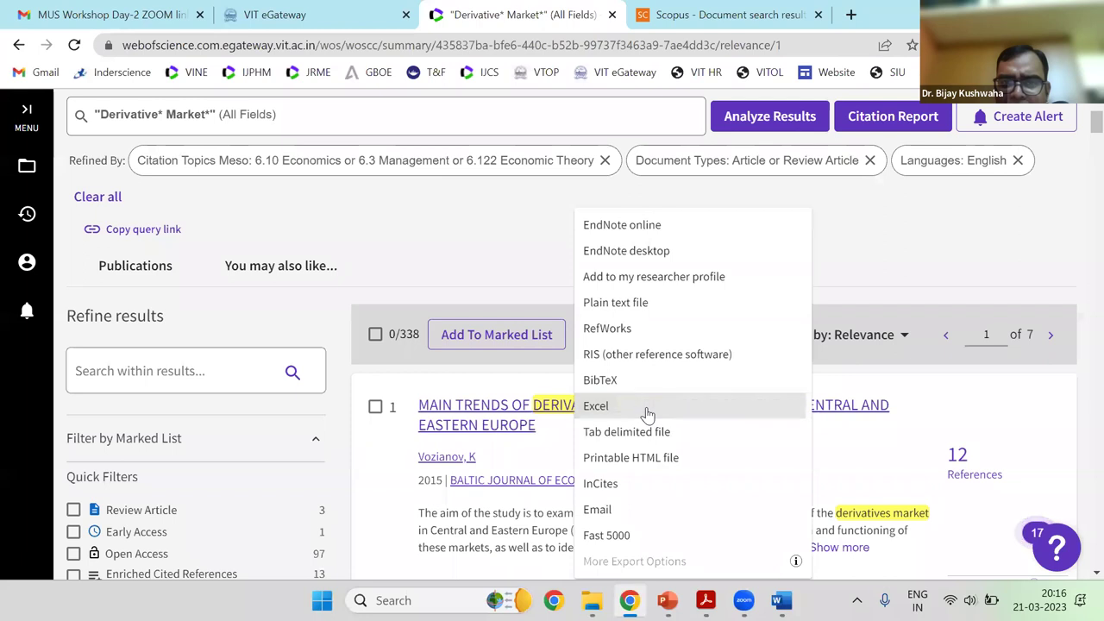
left_click(648, 414)
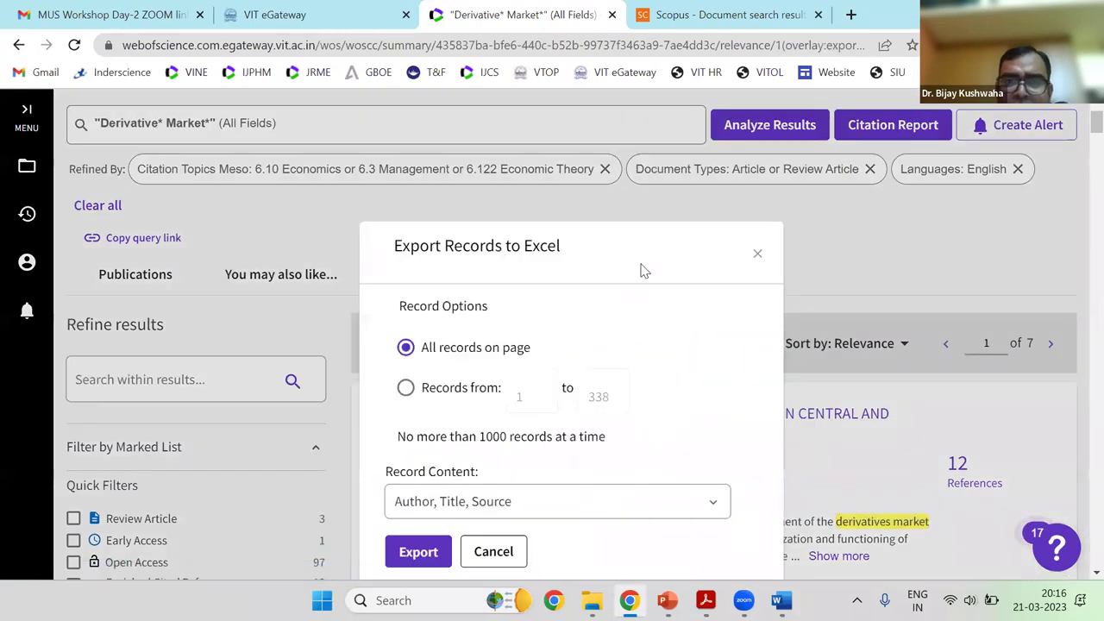
Highlight the note on the 1000-record export limit and set the record content to Full Record
triple_click(646, 233)
left_click(663, 361)
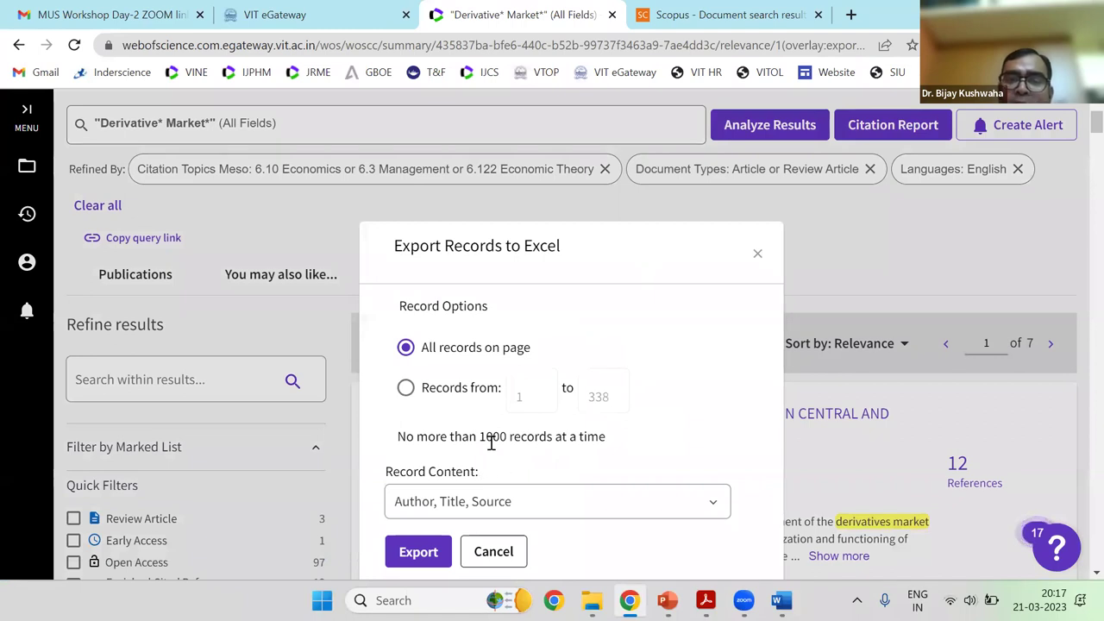
left_click_drag(428, 437, 636, 448)
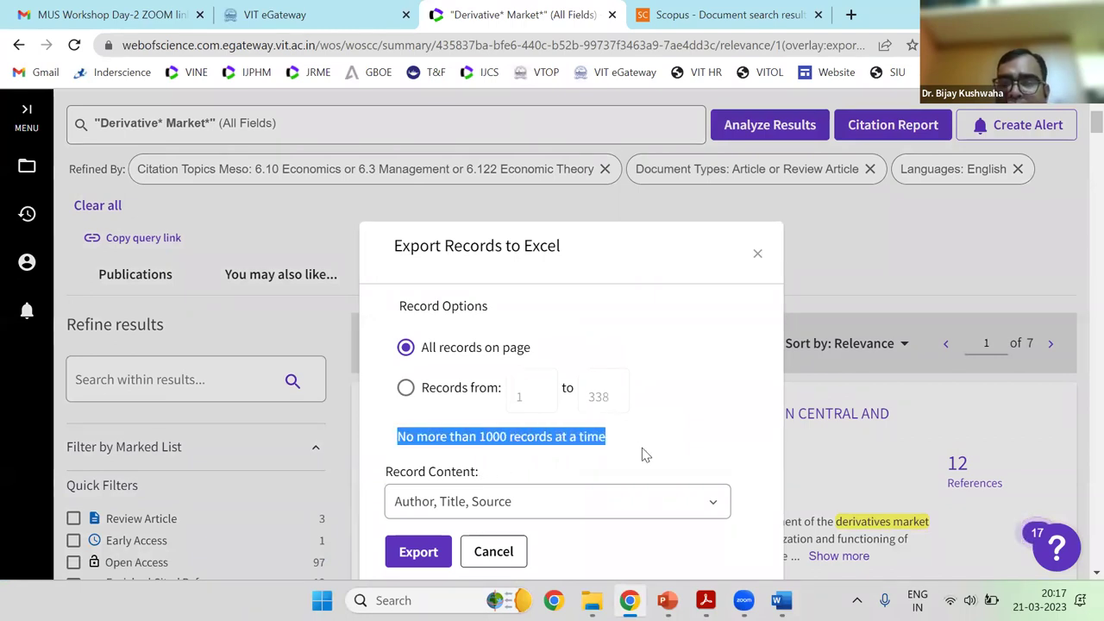
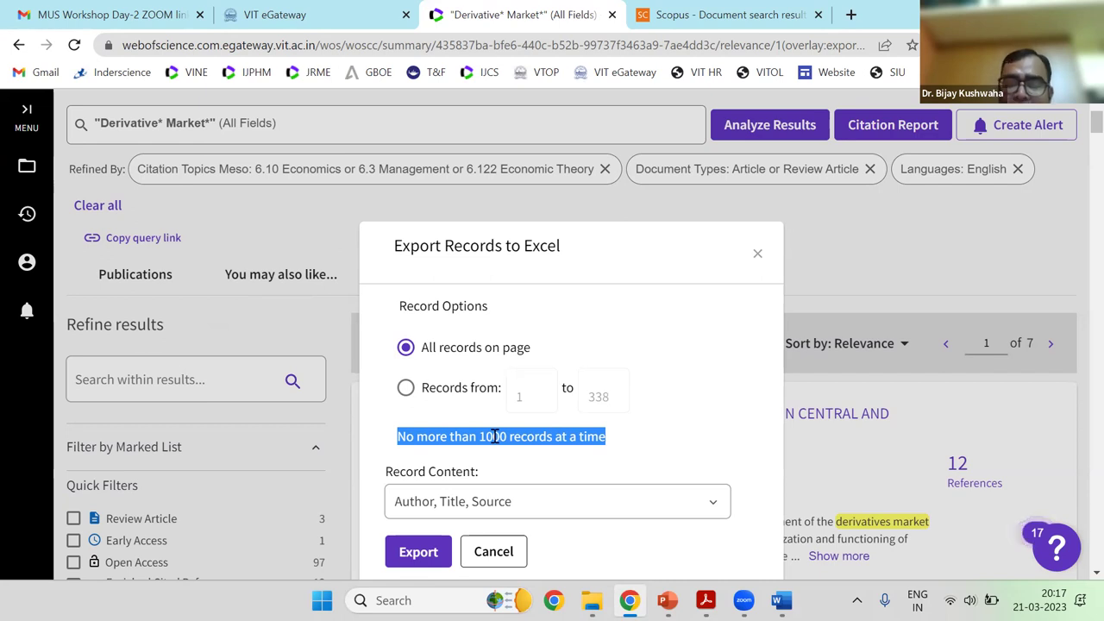
scroll(486, 489, "down", 3)
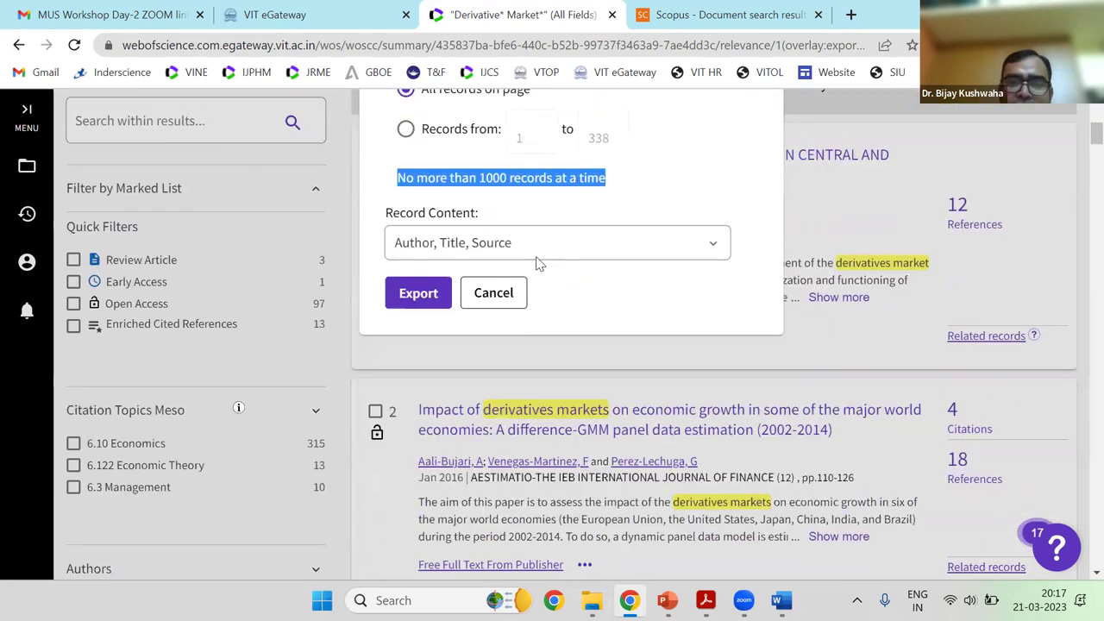
scroll(542, 353, "up", 1)
left_click(539, 334)
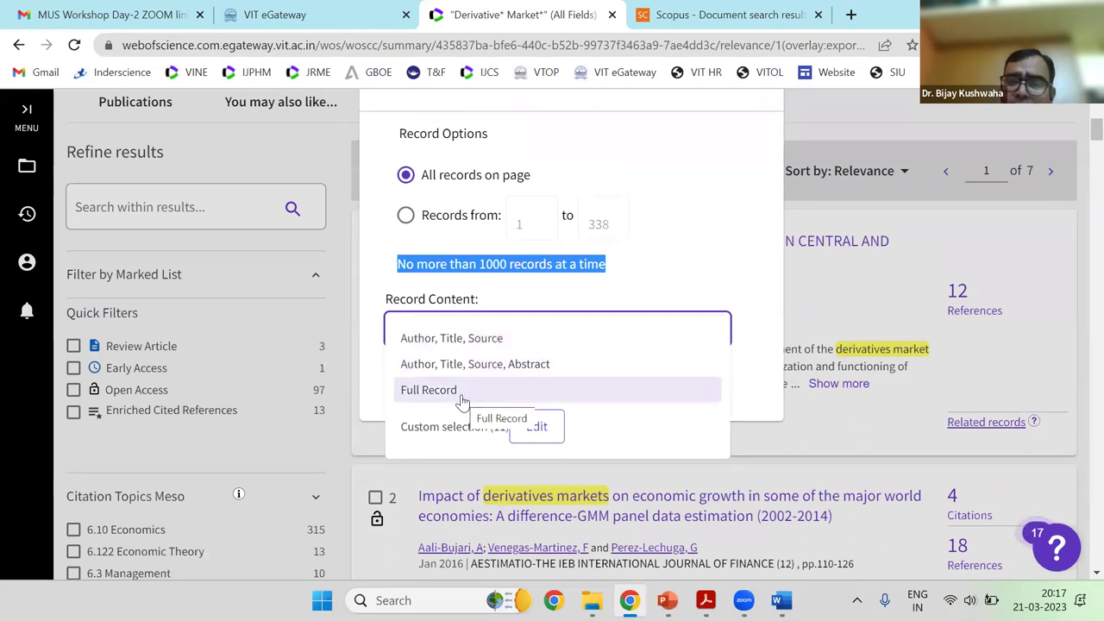
left_click(463, 393)
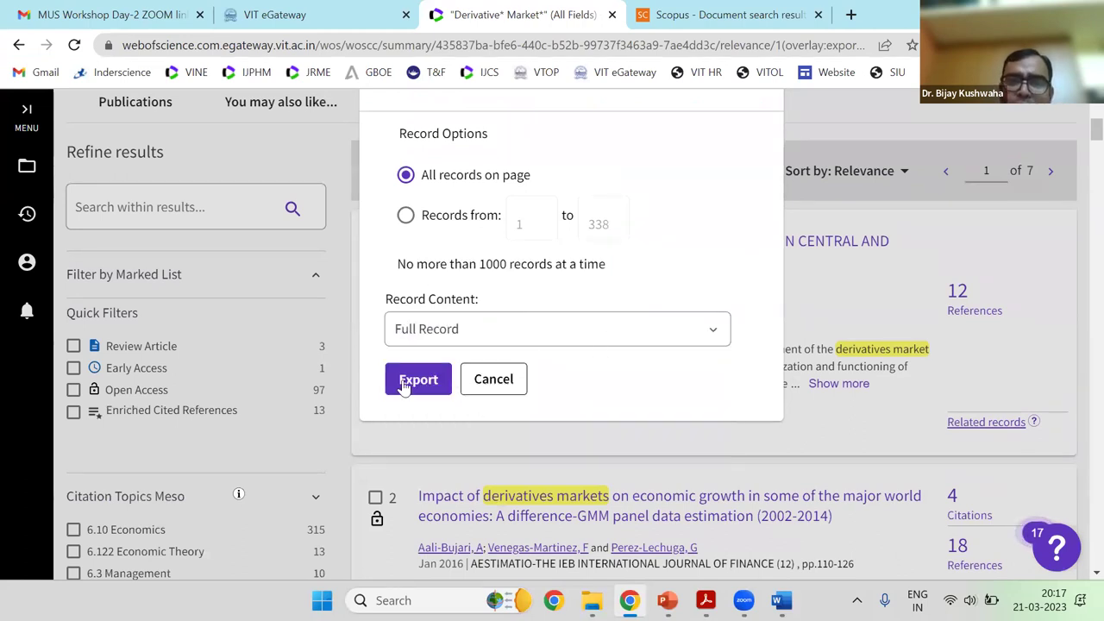
Export records 1 to 338 to Excel
left_click(405, 214)
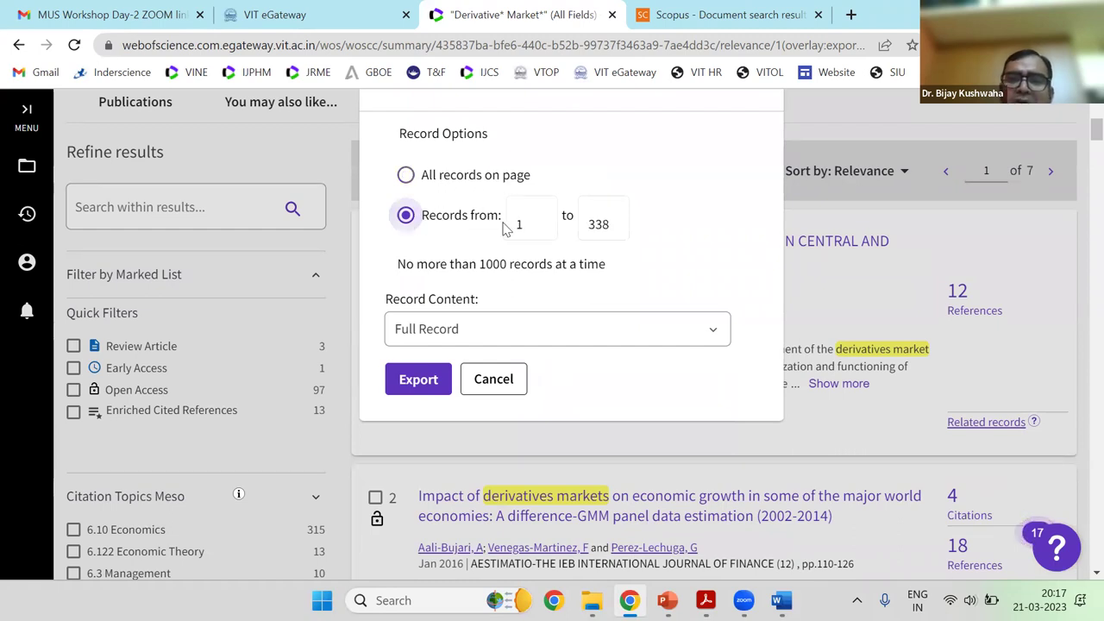
scroll(512, 234, "up", 2)
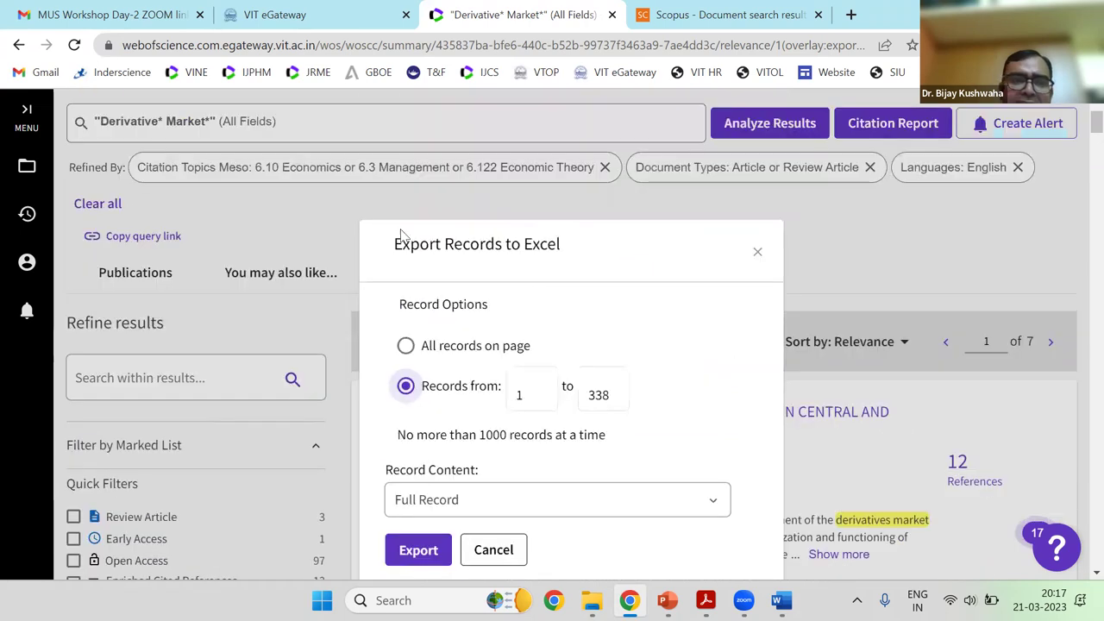
scroll(512, 233, "up", 2)
scroll(411, 272, "down", 5)
scroll(405, 300, "up", 2)
key("Up")
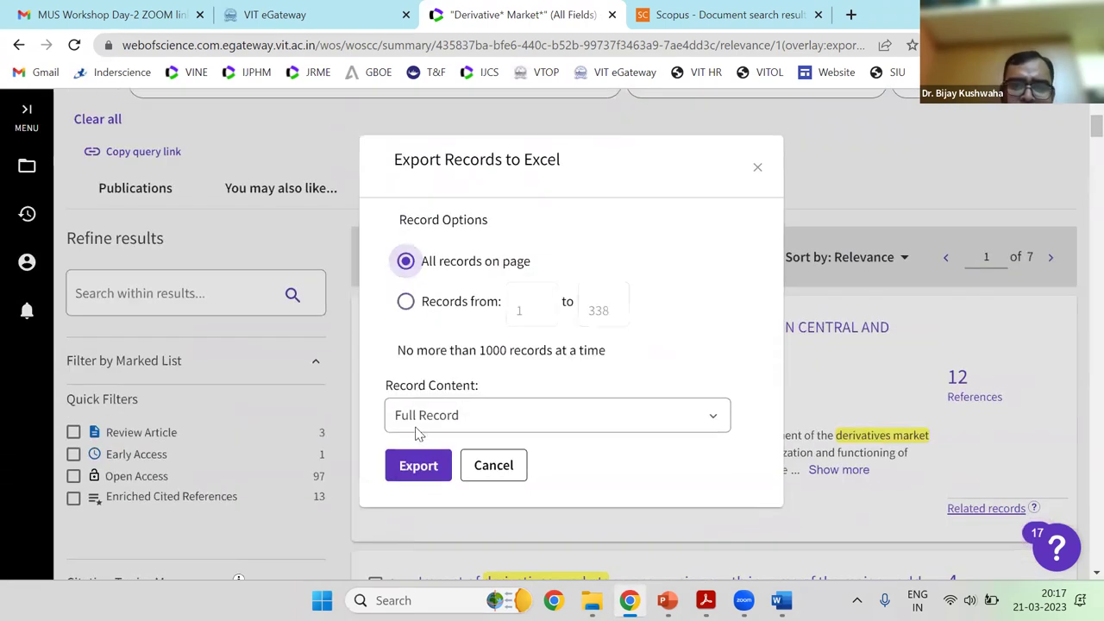
left_click(405, 301)
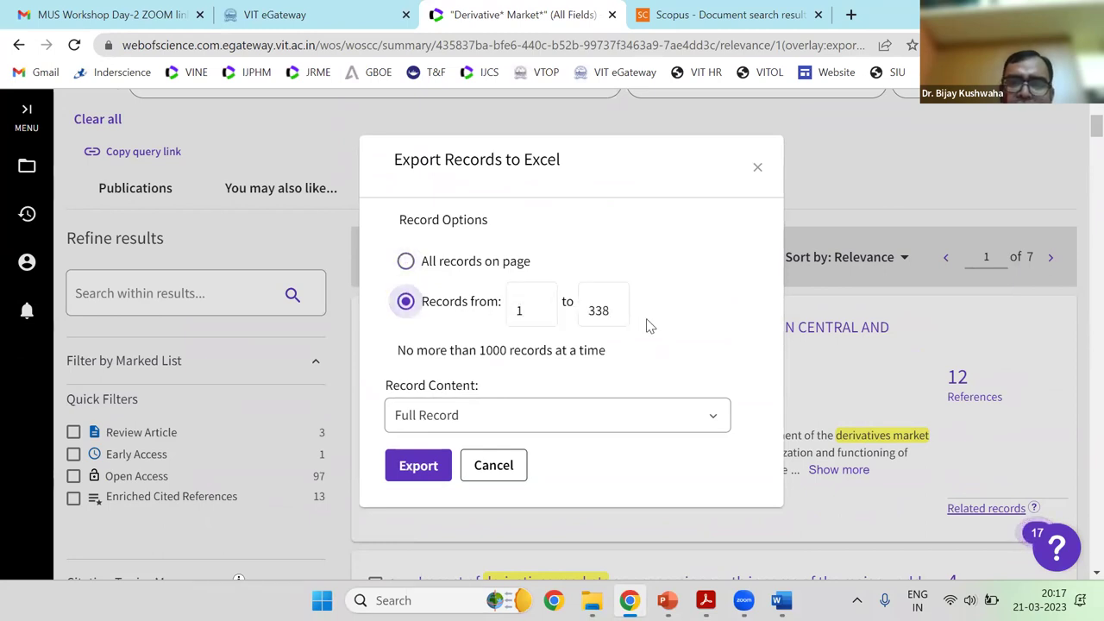
left_click(423, 466)
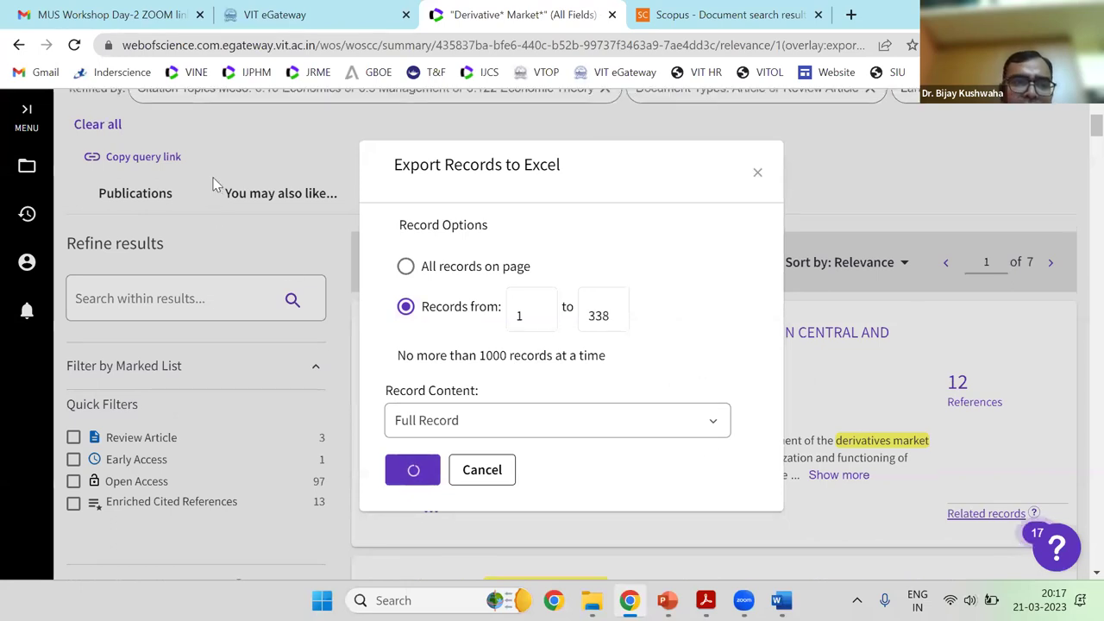
Look over the Web of Science results, check the Scopus document results, and return to Web of Science
scroll(212, 185, "up", 3)
scroll(316, 431, "down", 2)
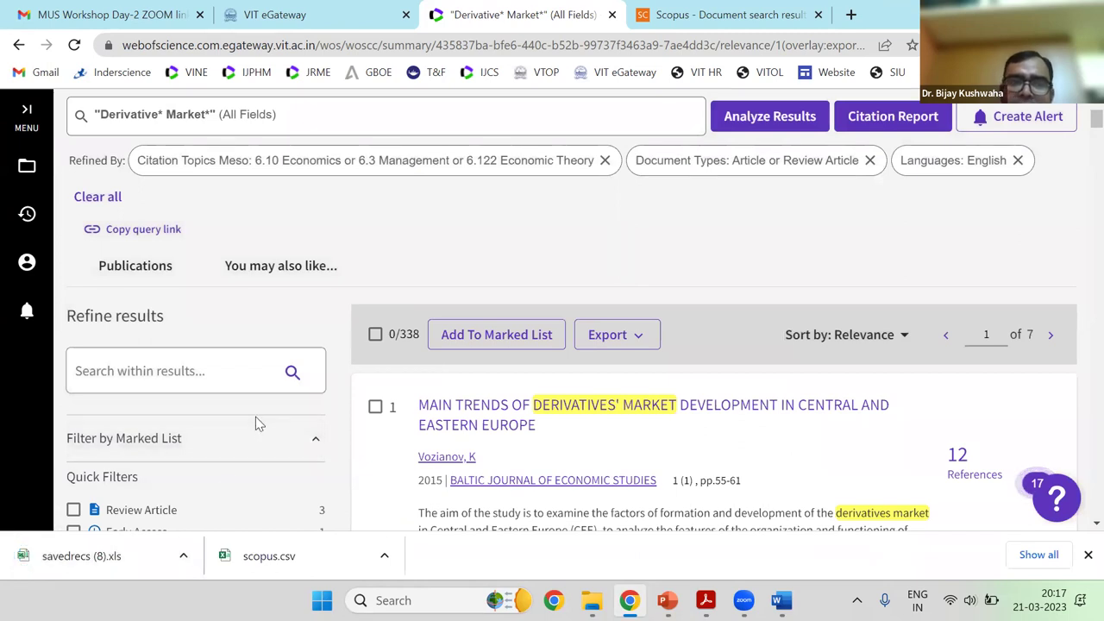
scroll(386, 294, "down", 1)
scroll(385, 294, "down", 3)
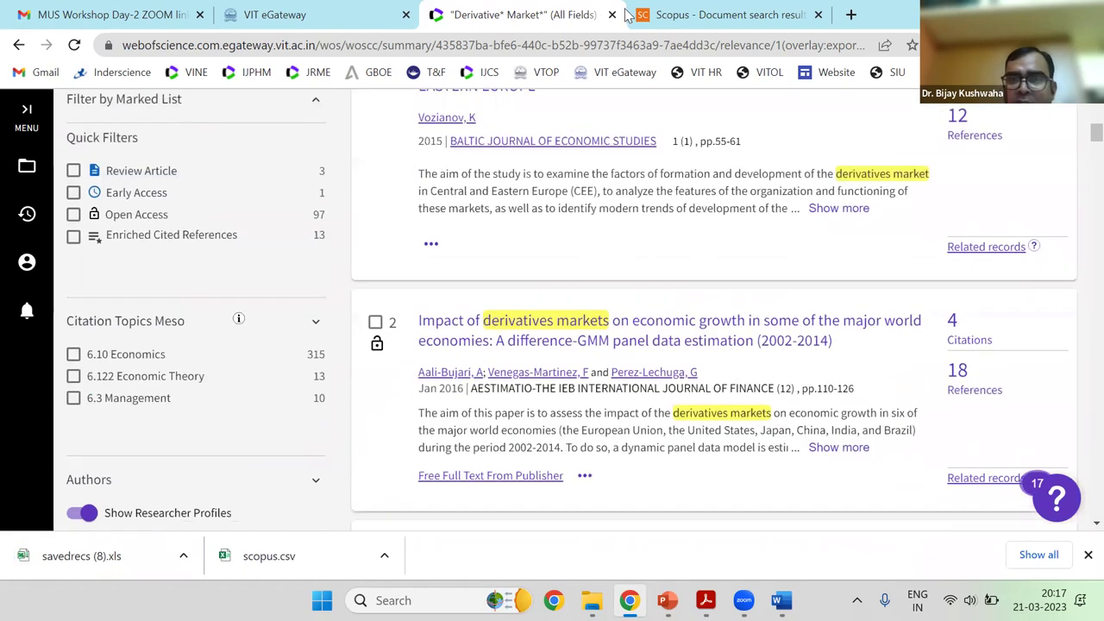
scroll(534, 285, "up", 3)
key("ctrl+Tab")
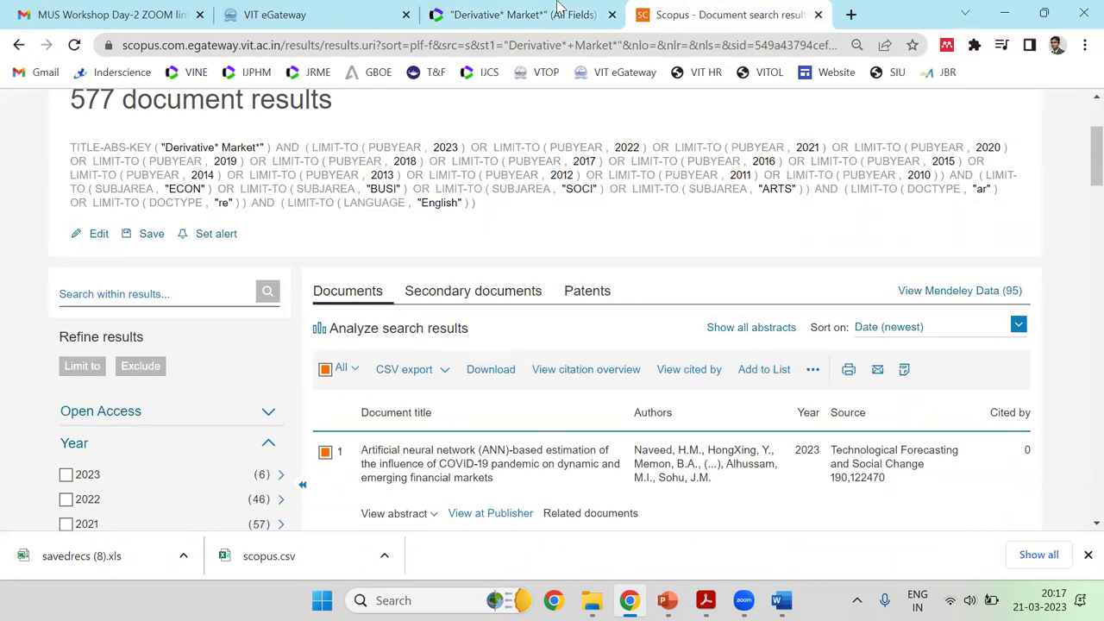
key("ctrl+shift+Tab")
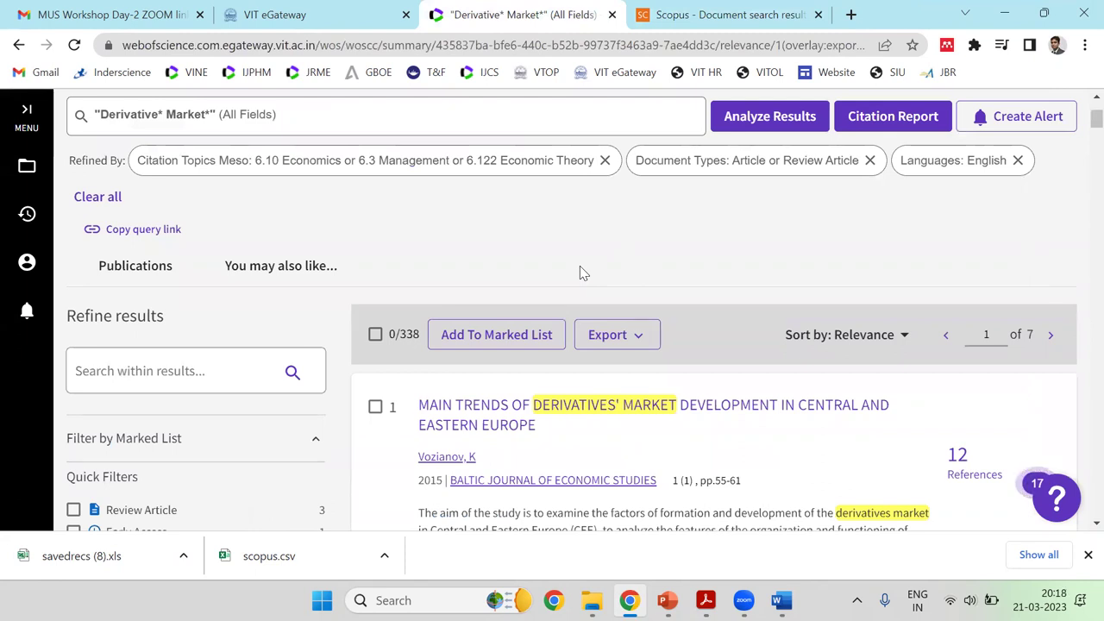
Open the full list of Web of Science Categories for refining the results
scroll(580, 274, "down", 7)
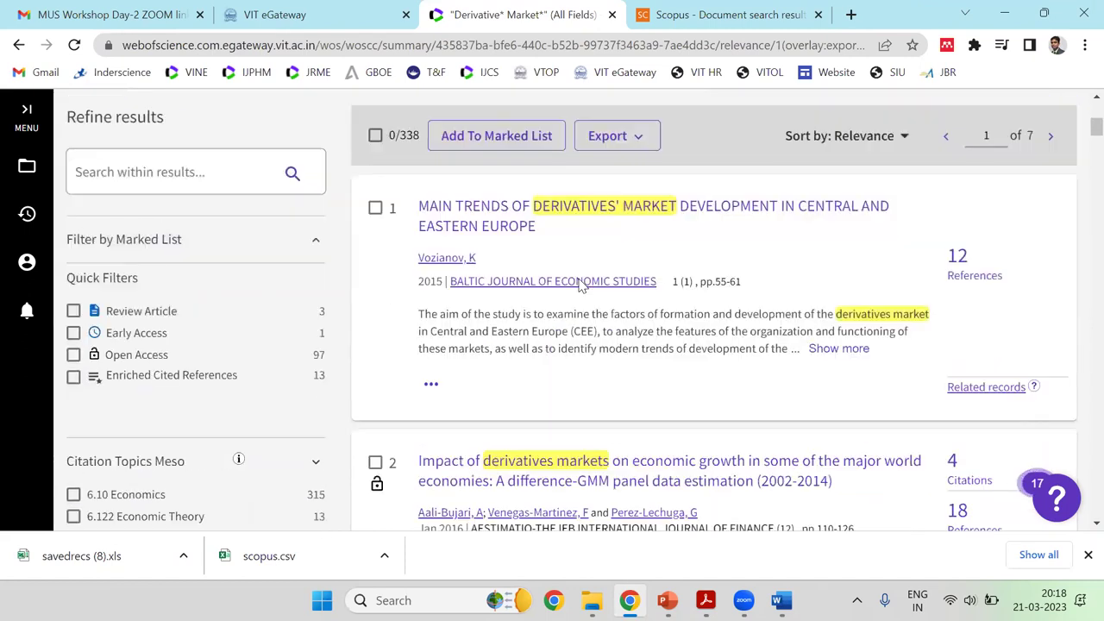
scroll(579, 287, "down", 4)
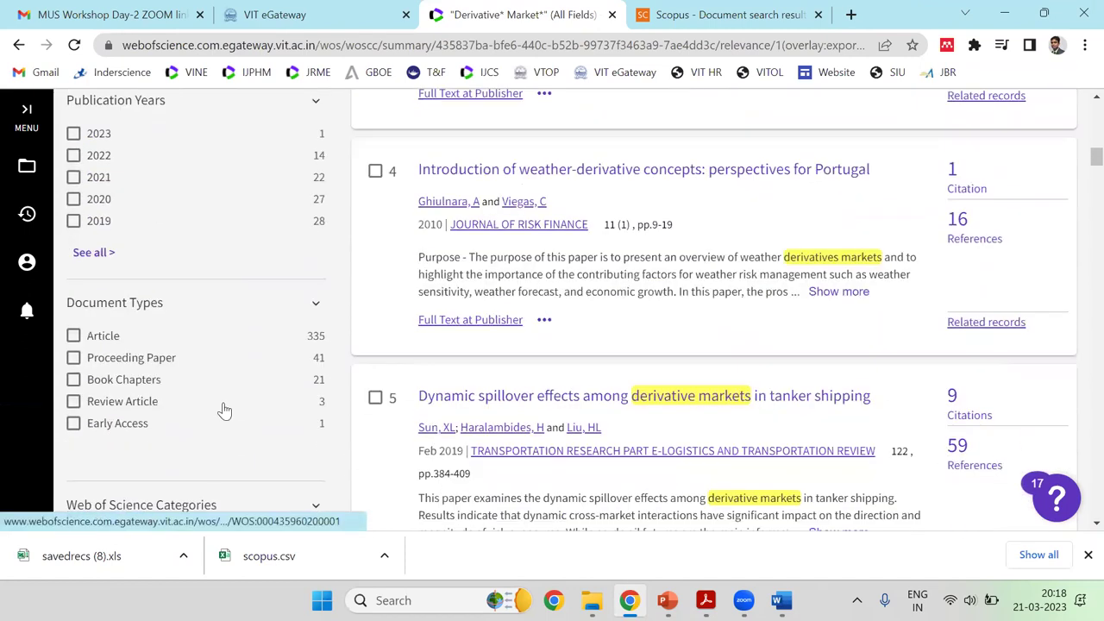
scroll(222, 357, "down", 2)
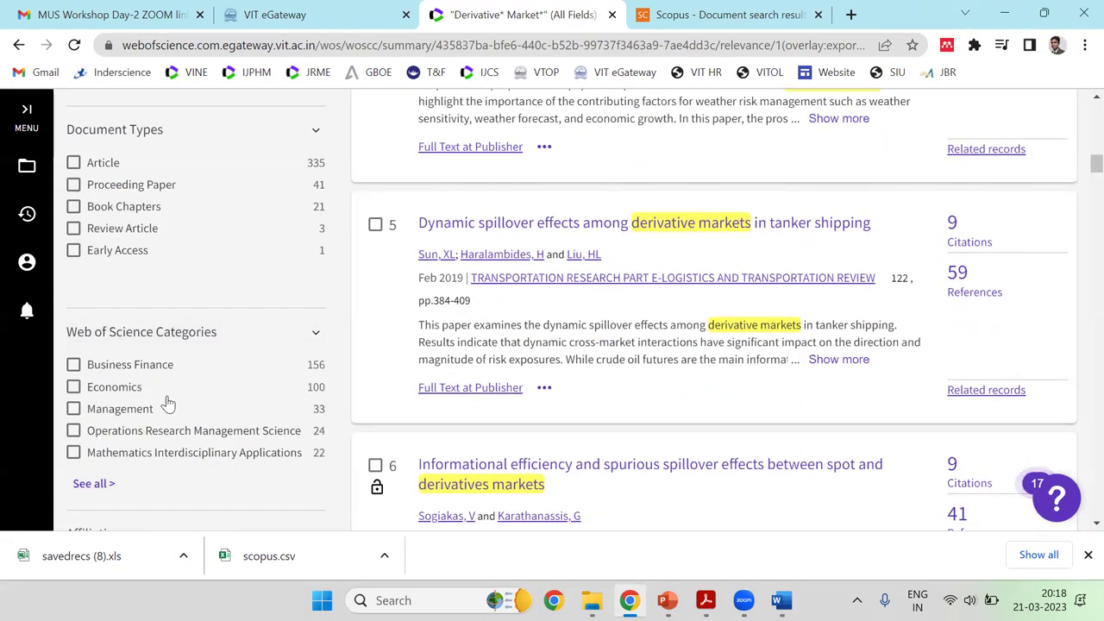
scroll(155, 379, "down", 2)
left_click(97, 312)
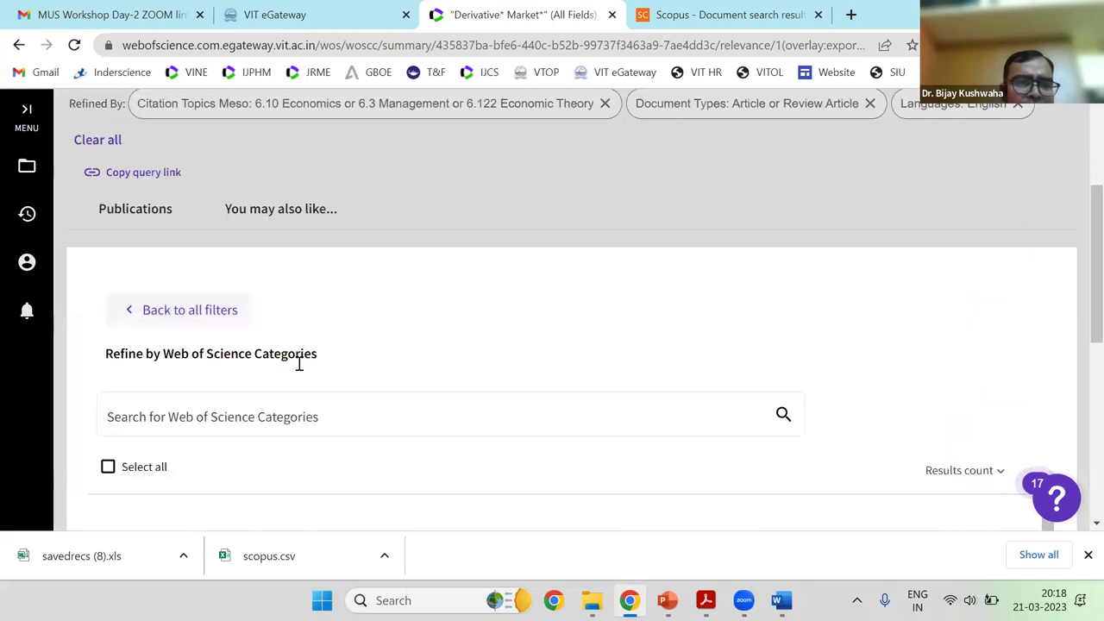
Select the Business Finance, Economics and Management categories
scroll(357, 368, "down", 3)
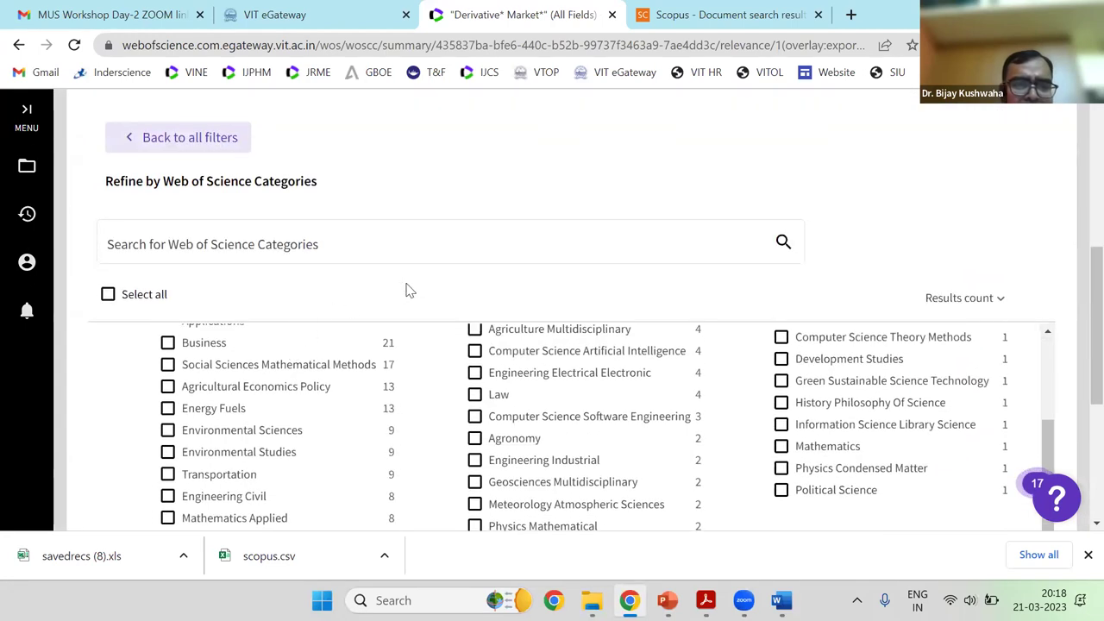
scroll(152, 400, "up", 2)
left_click(167, 365)
left_click(167, 387)
left_click(167, 410)
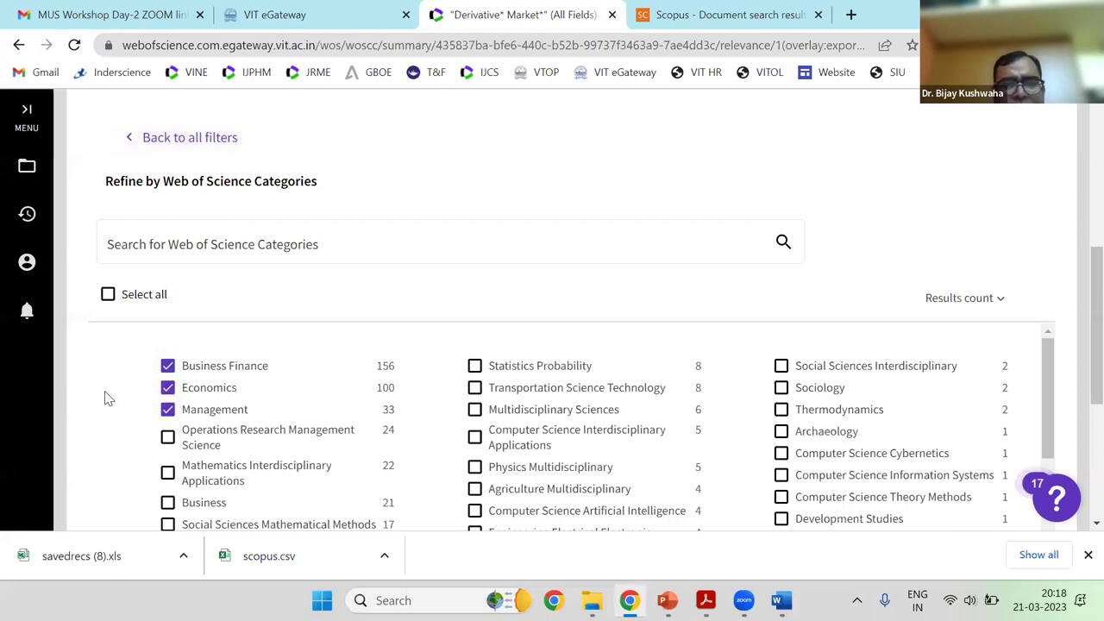
Check the filtering criteria table in the Word document and return to the Web of Science category filter in Chrome
scroll(1077, 389, "down", 2)
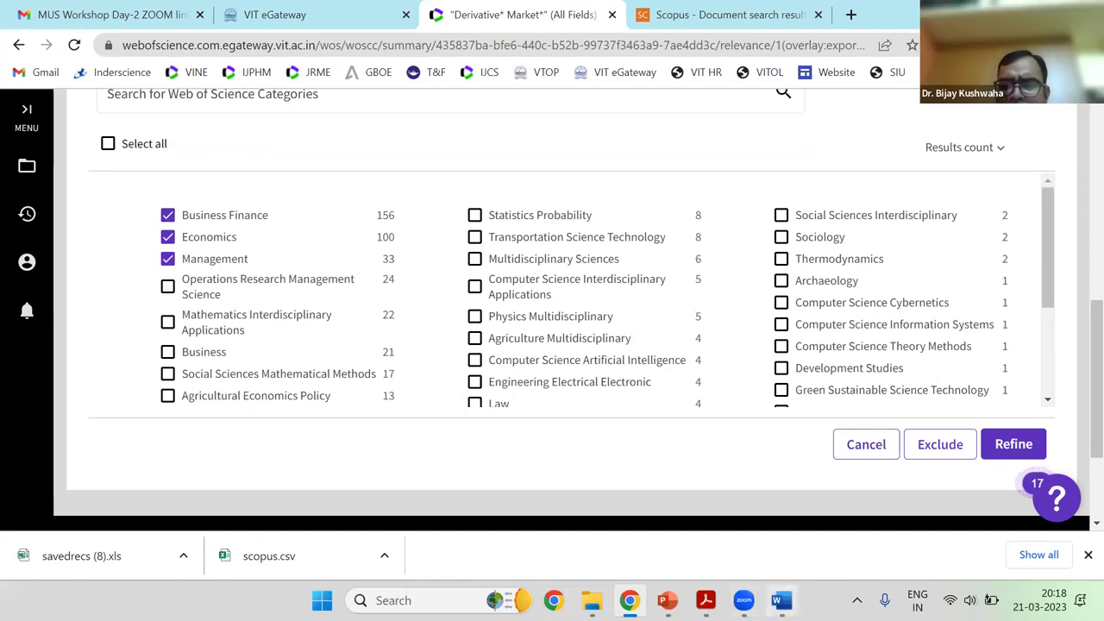
left_click(781, 600)
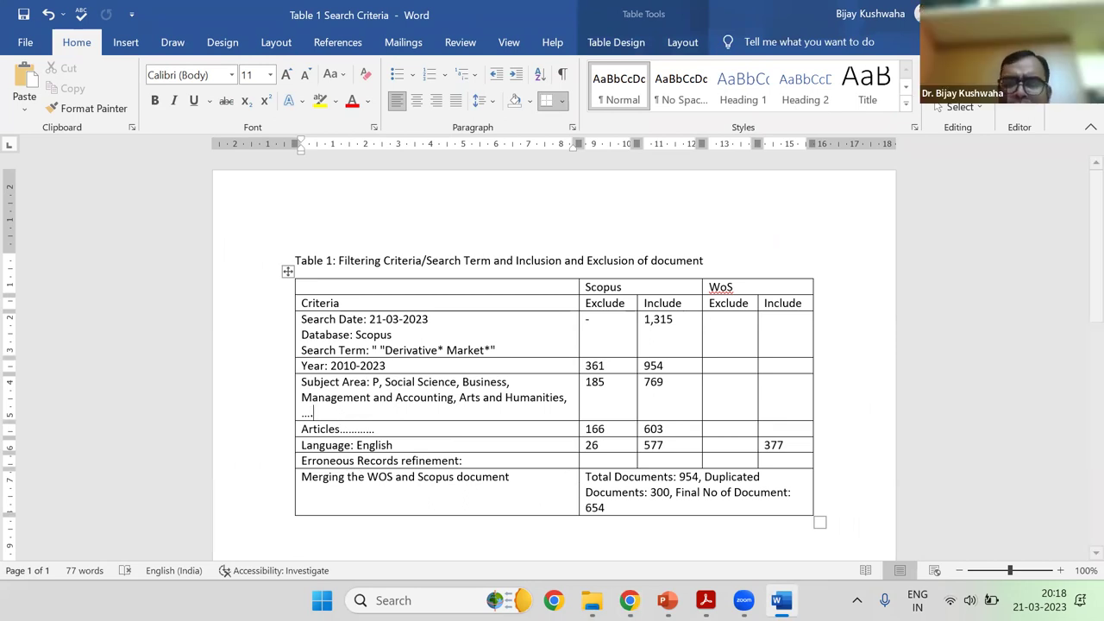
left_click(629, 600)
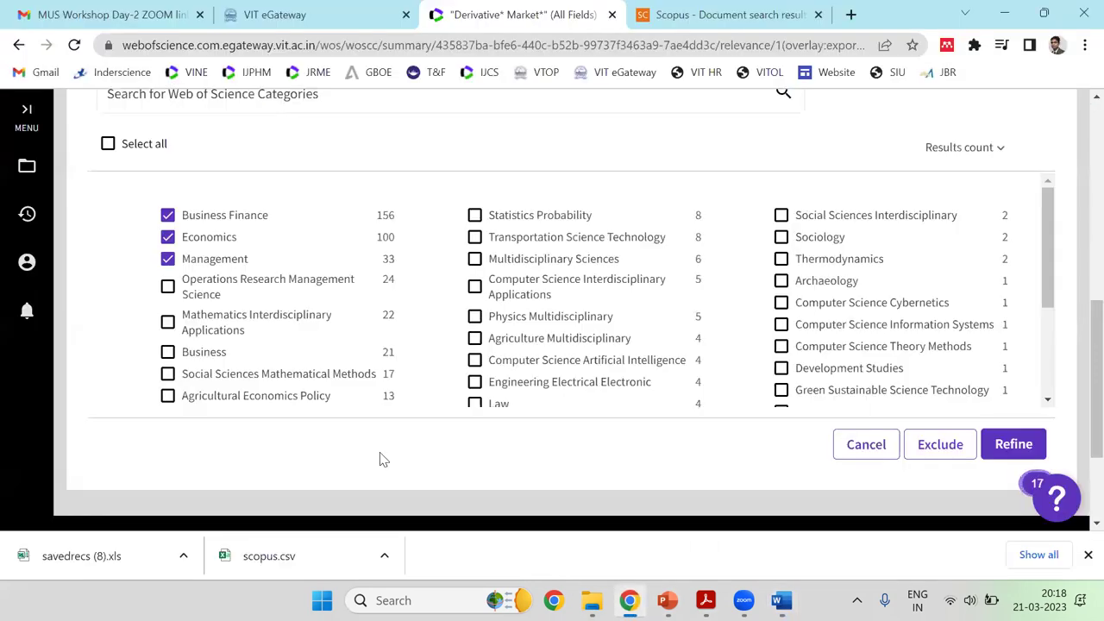
Cancel the Web of Science category refinement and return to the query summary of the results
left_click(849, 446)
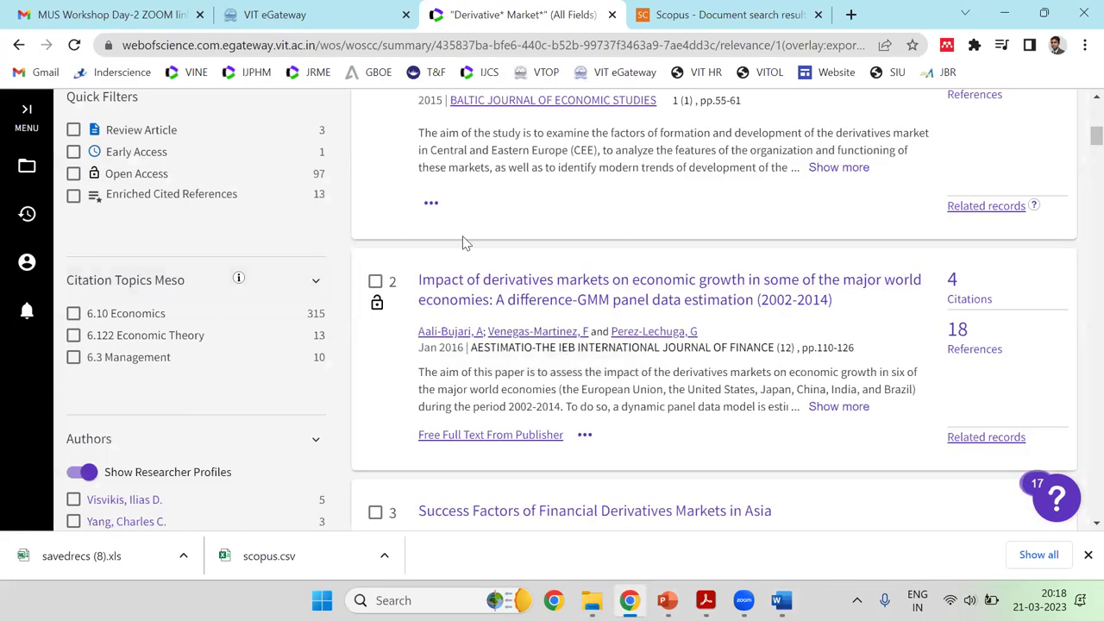
scroll(463, 237, "up", 3)
scroll(535, 259, "up", 3)
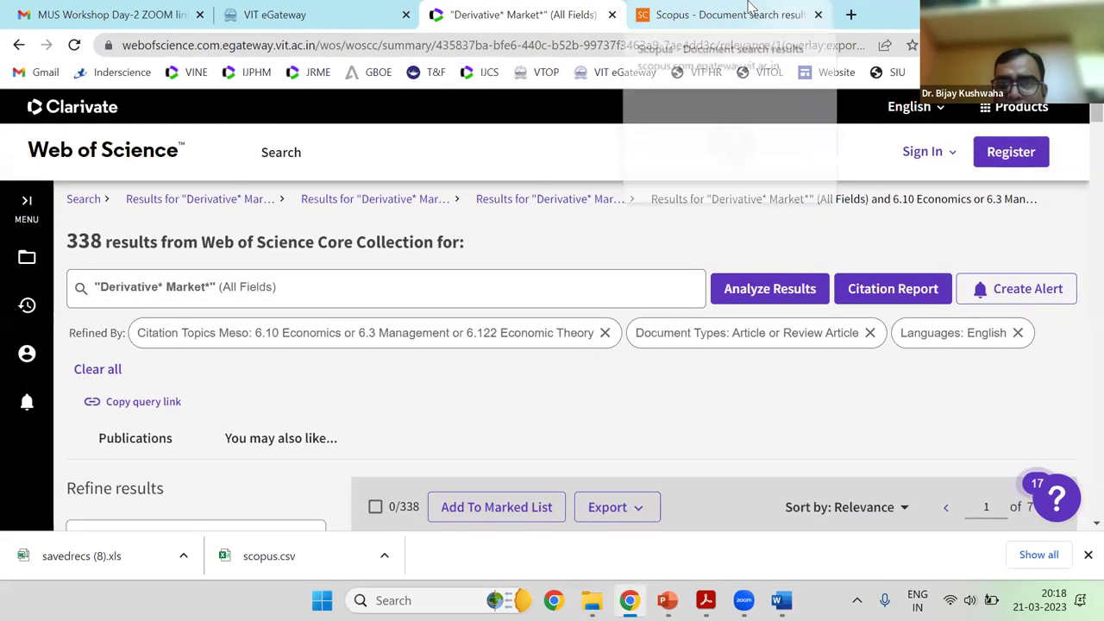
Switch to the Scopus document results, dismiss the downloads bar and open the analysis of the search results
key("ctrl+Tab")
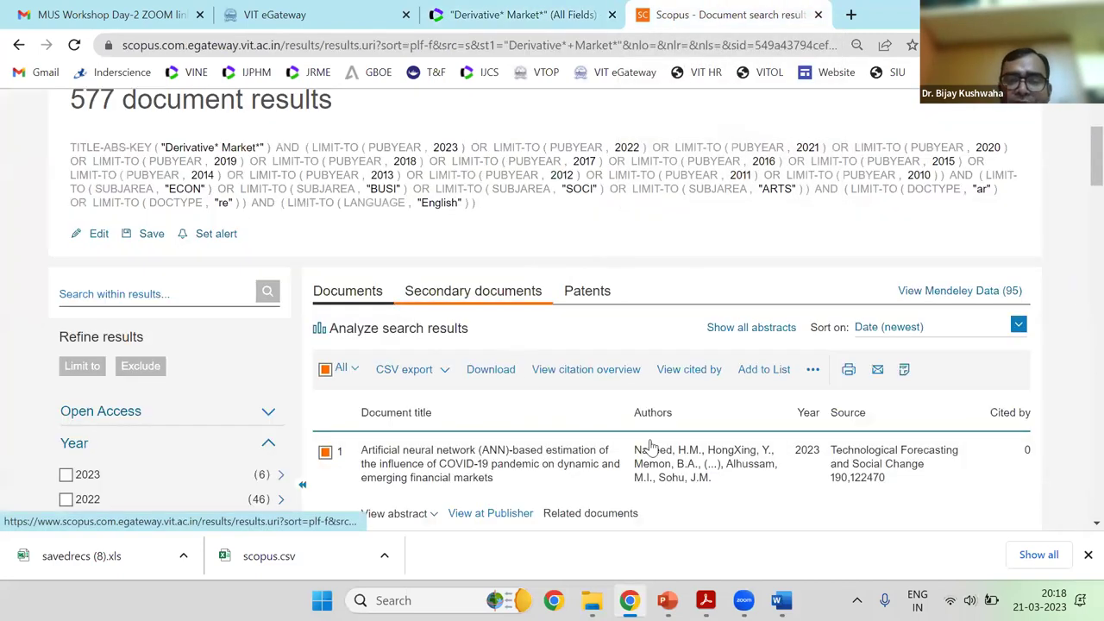
left_click(1086, 556)
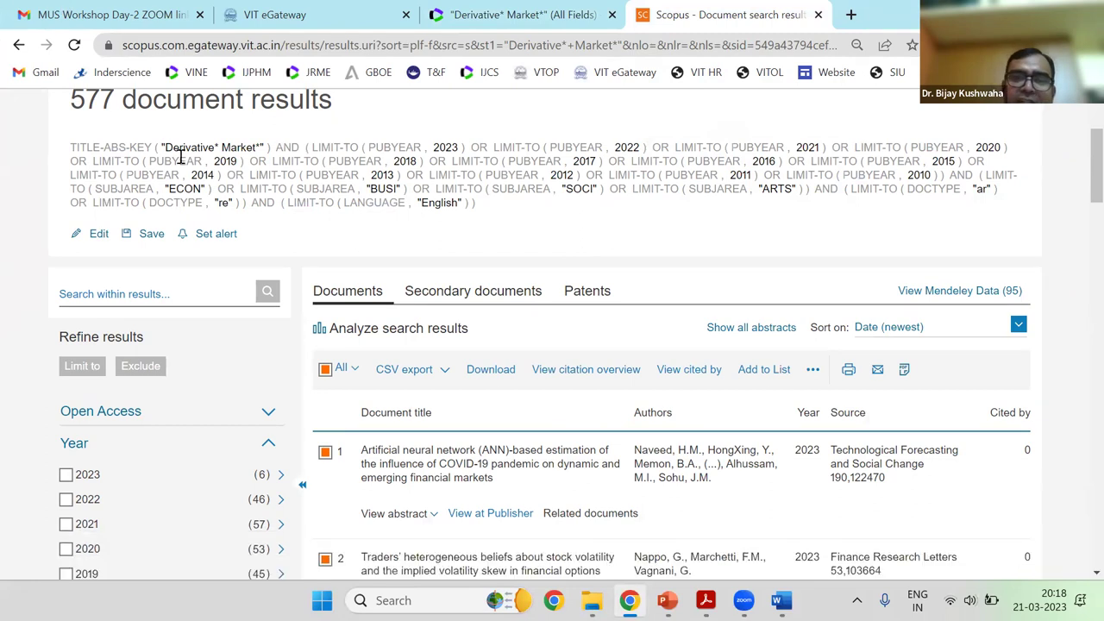
left_click(390, 331)
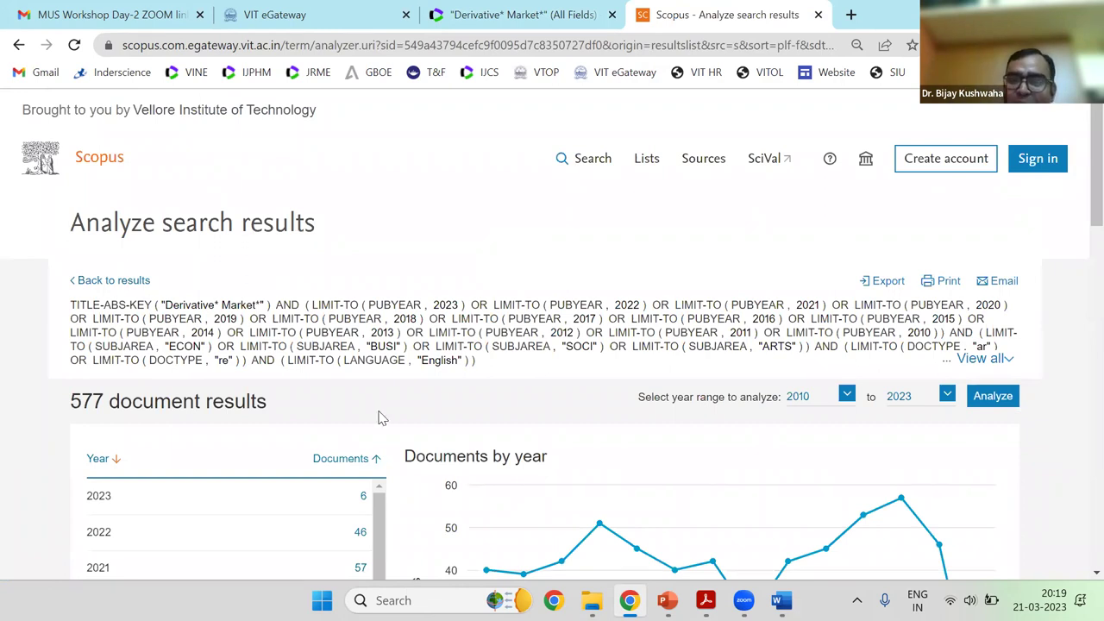
Examine the yearly document counts in the Scopus table and the Documents by year chart
scroll(379, 418, "down", 2)
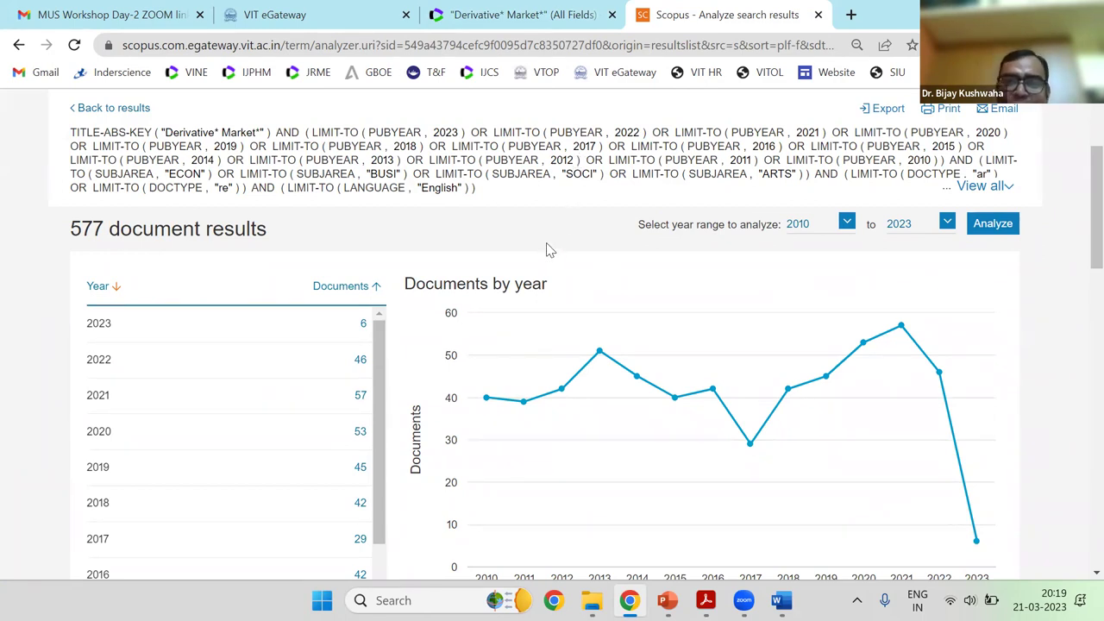
scroll(547, 249, "down", 1)
mouse_move(523, 312)
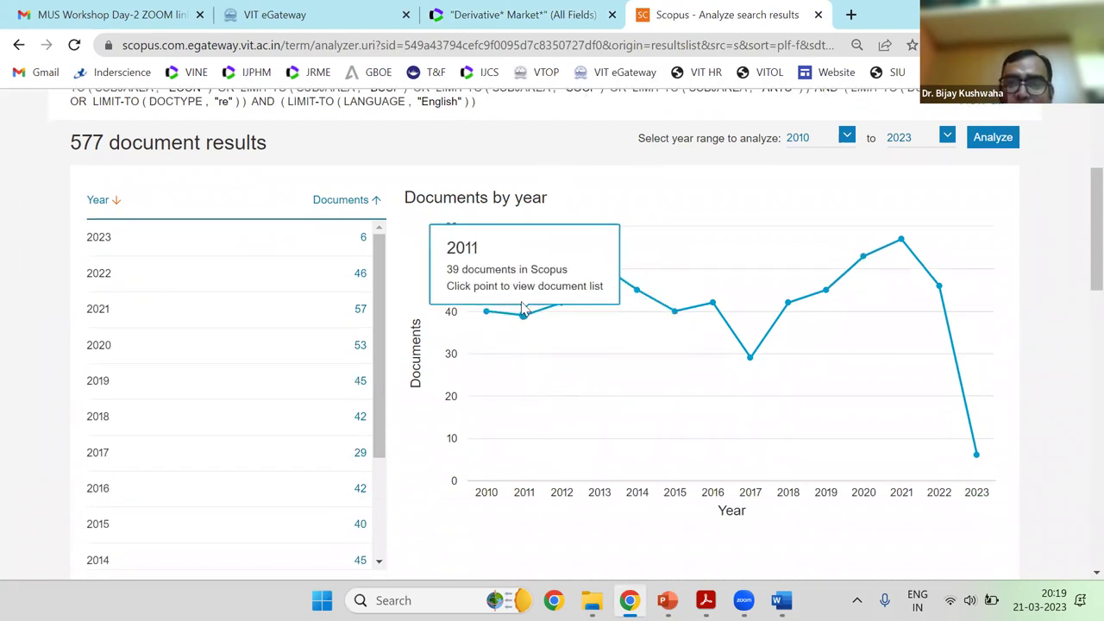
scroll(1022, 259, "up", 1)
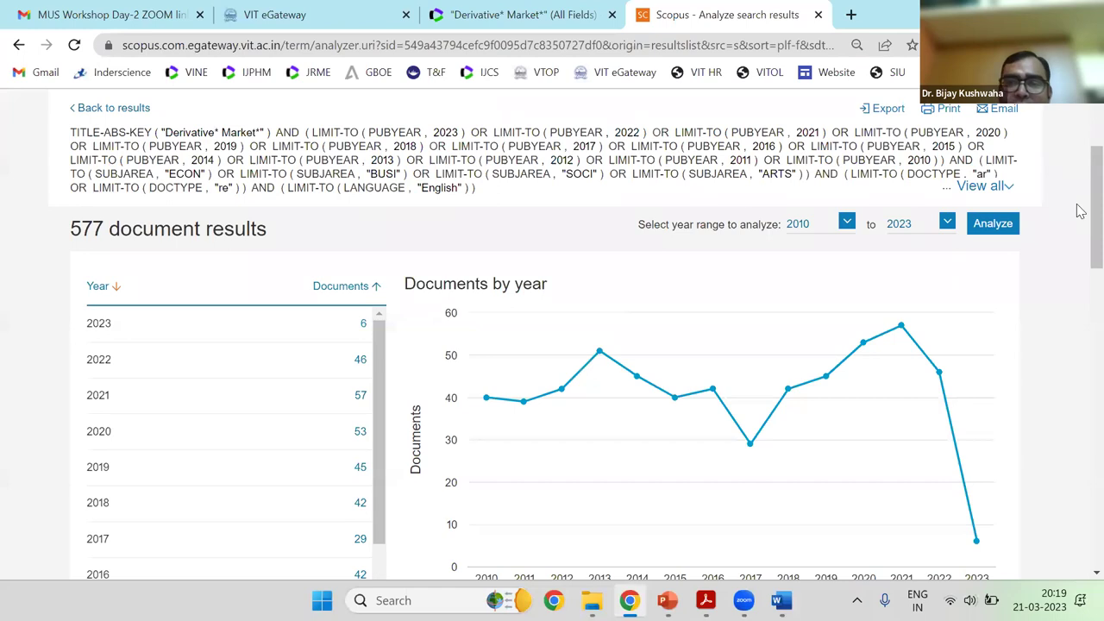
scroll(1079, 279, "down", 1)
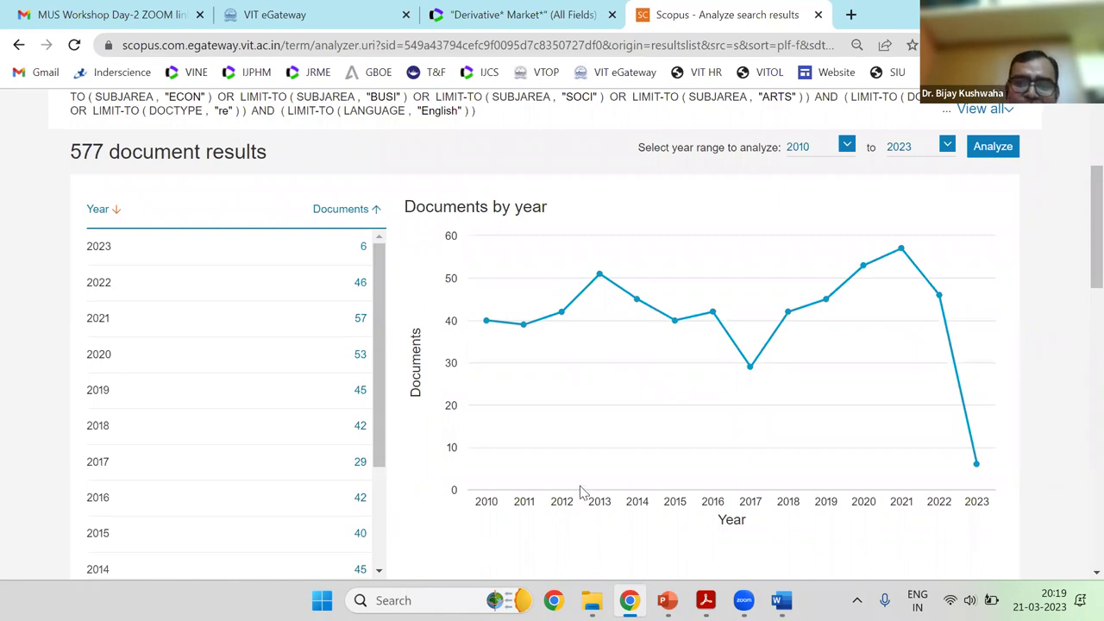
scroll(360, 453, "down", 3)
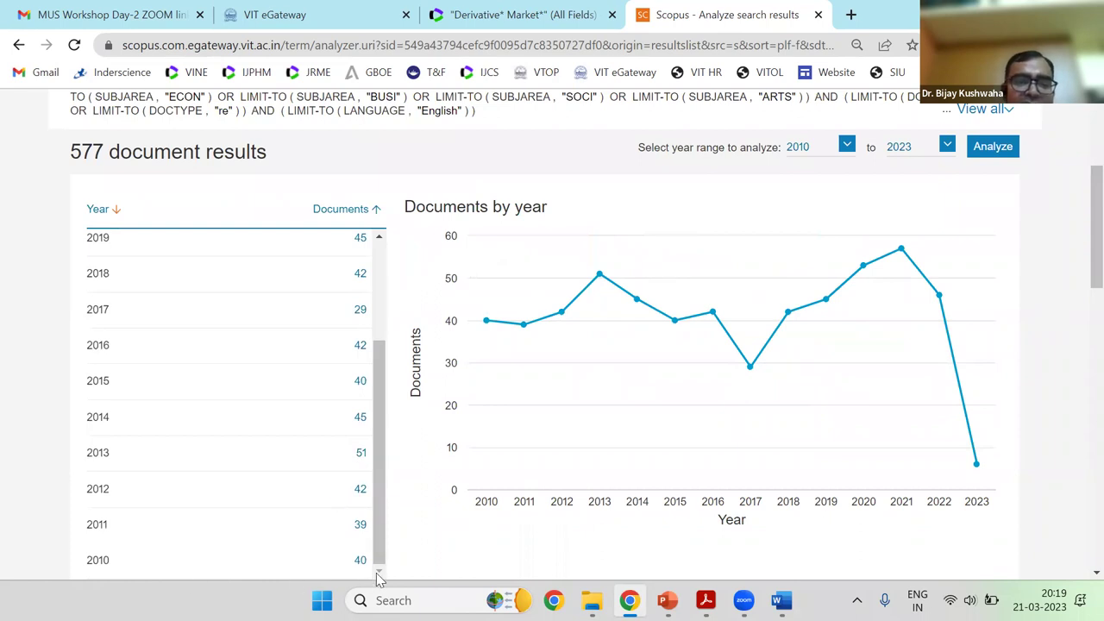
scroll(216, 467, "up", 1)
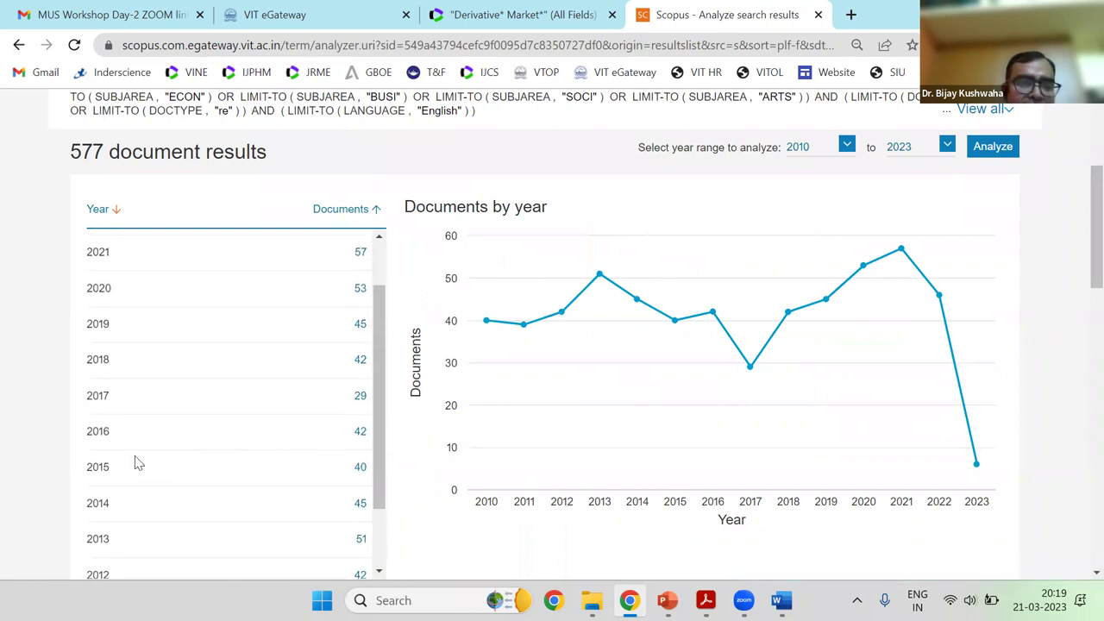
double_click(361, 432)
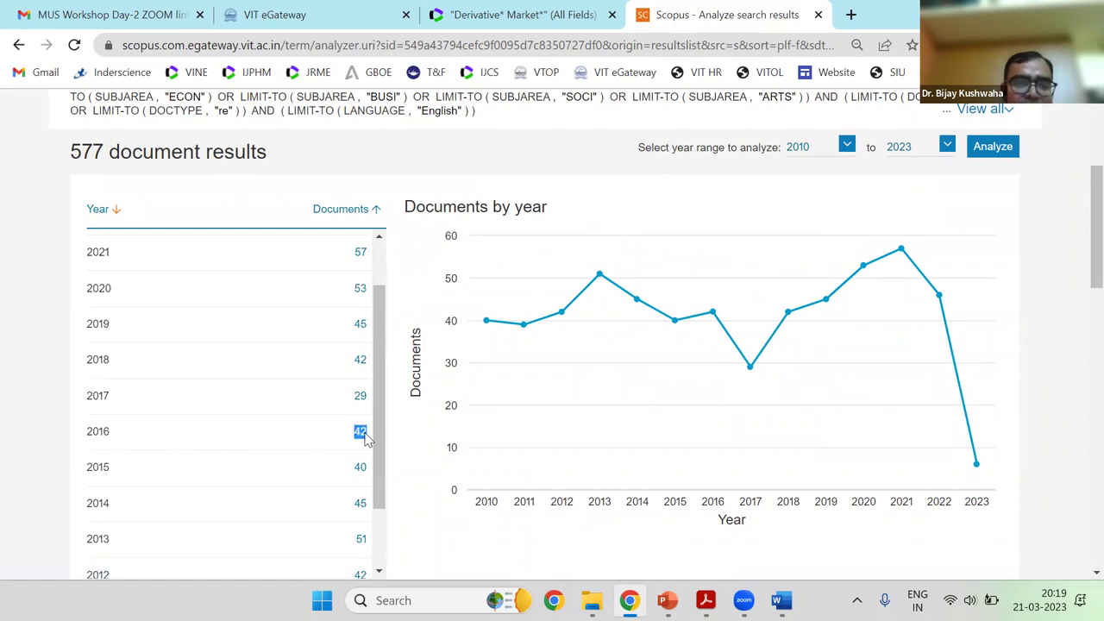
scroll(287, 369, "up", 5)
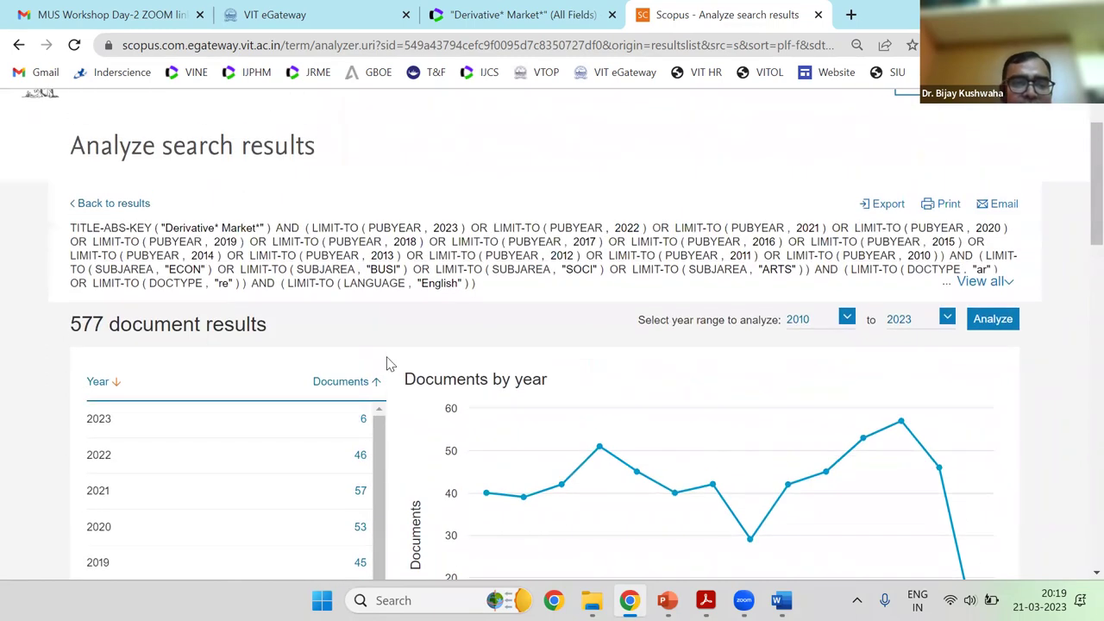
scroll(259, 293, "down", 2)
double_click(361, 283)
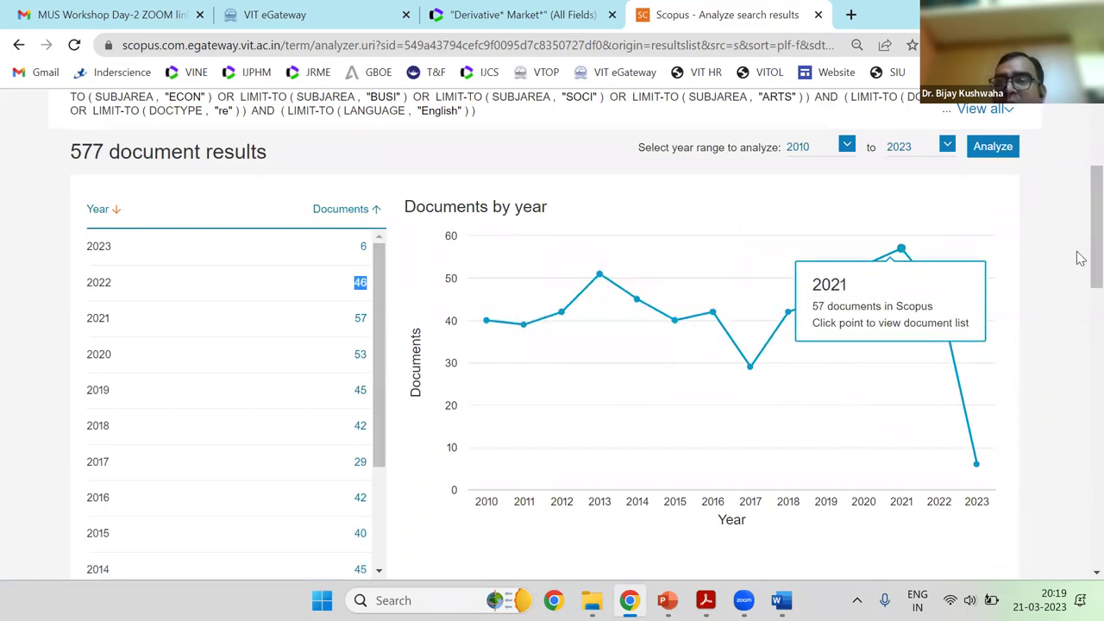
scroll(1077, 258, "down", 1)
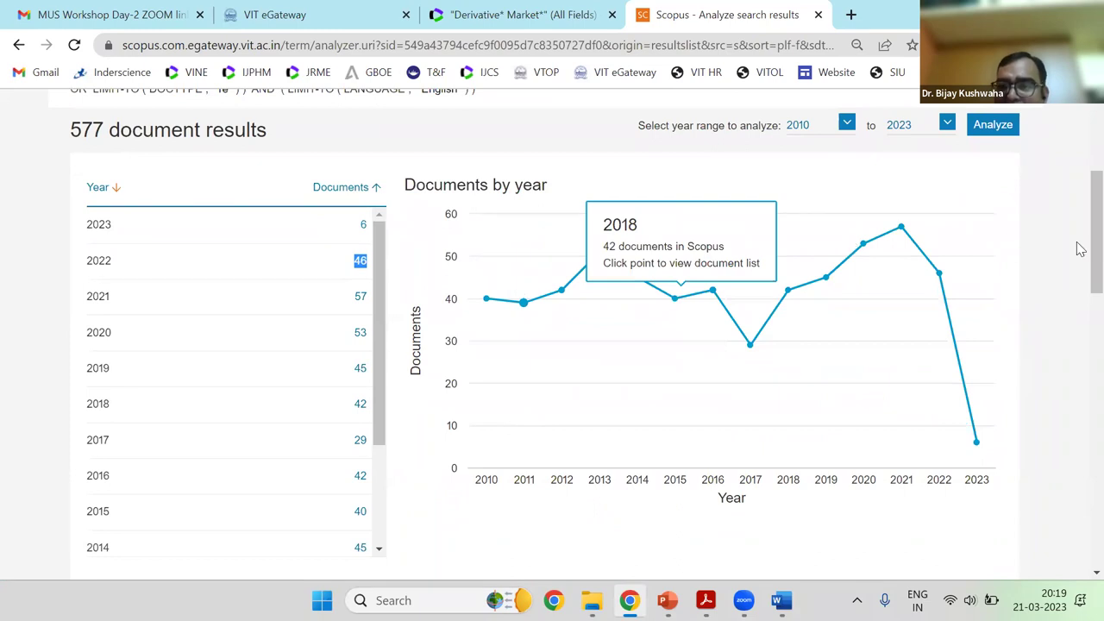
scroll(1082, 196, "up", 3)
scroll(1085, 233, "down", 2)
scroll(689, 345, "down", 1)
scroll(1075, 247, "up", 1)
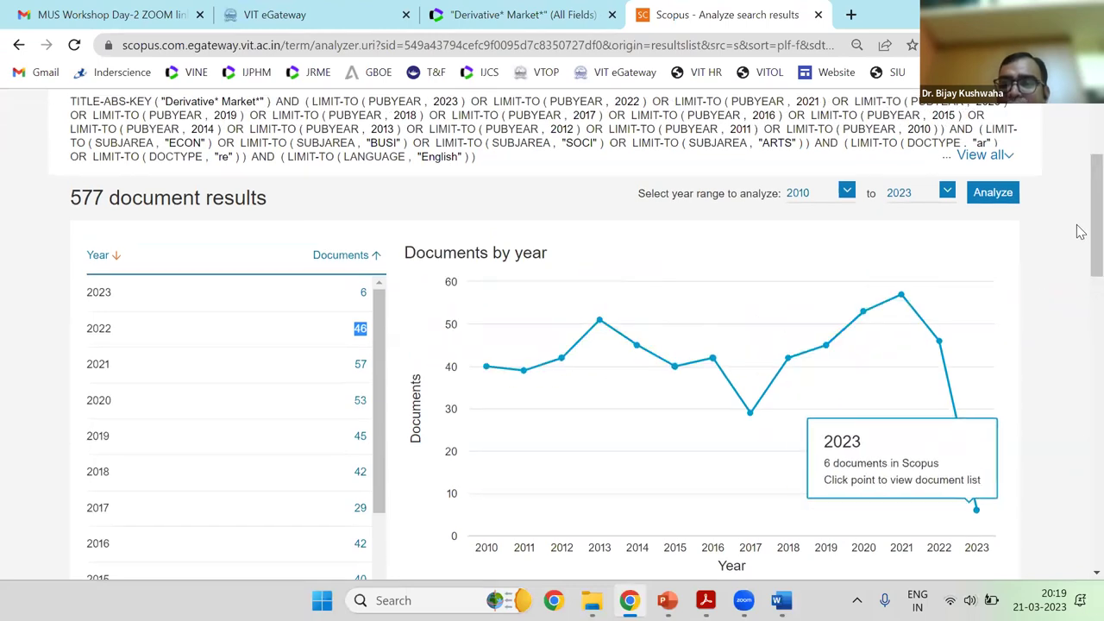
scroll(1078, 231, "down", 1)
scroll(1080, 231, "up", 2)
scroll(1078, 231, "up", 2)
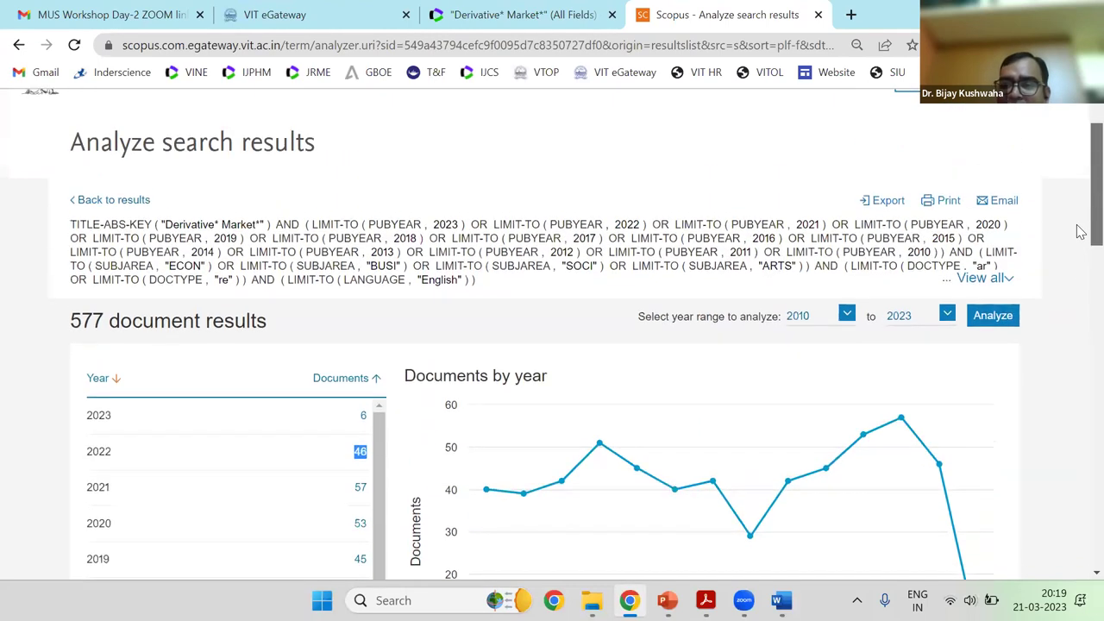
Export the Documents by year data to a CSV file and open the downloaded file in Excel
left_click(883, 290)
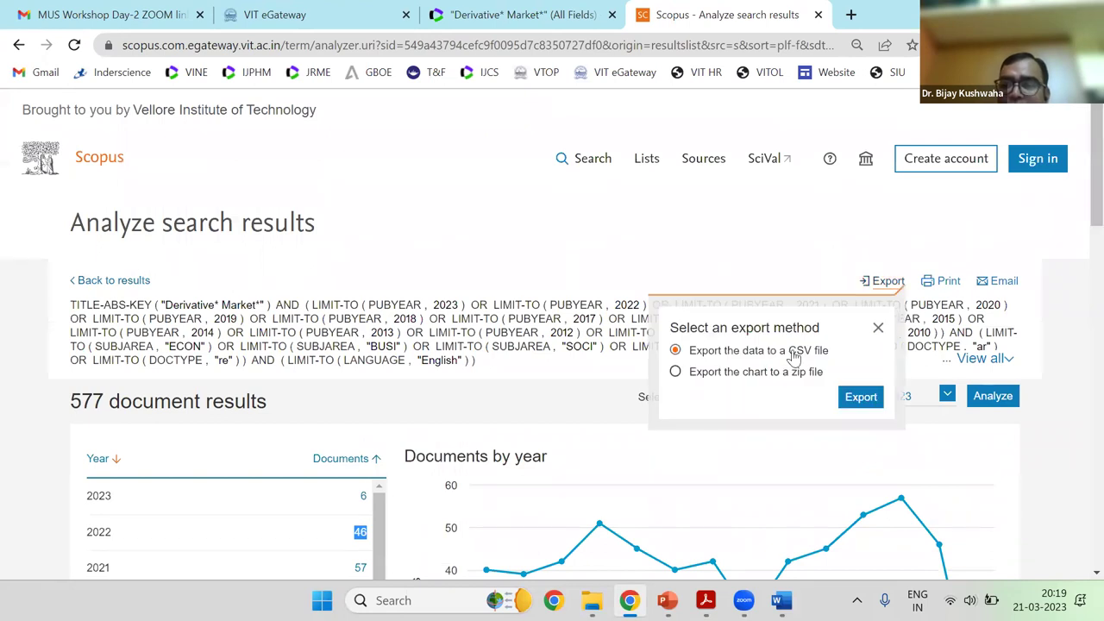
left_click(860, 397)
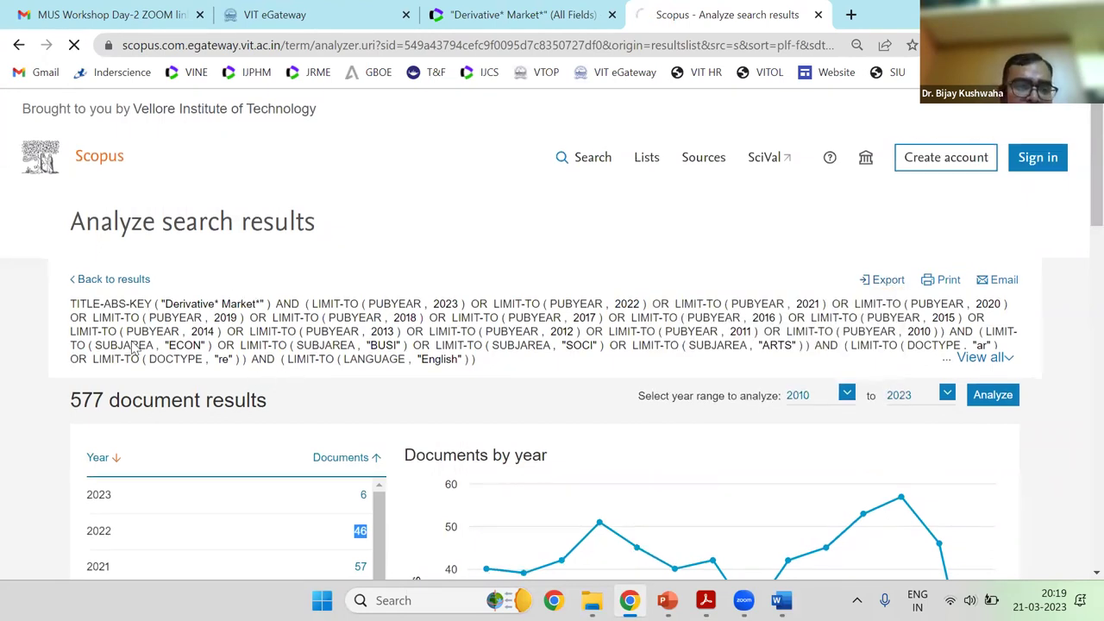
scroll(431, 431, "down", 3)
left_click(103, 569)
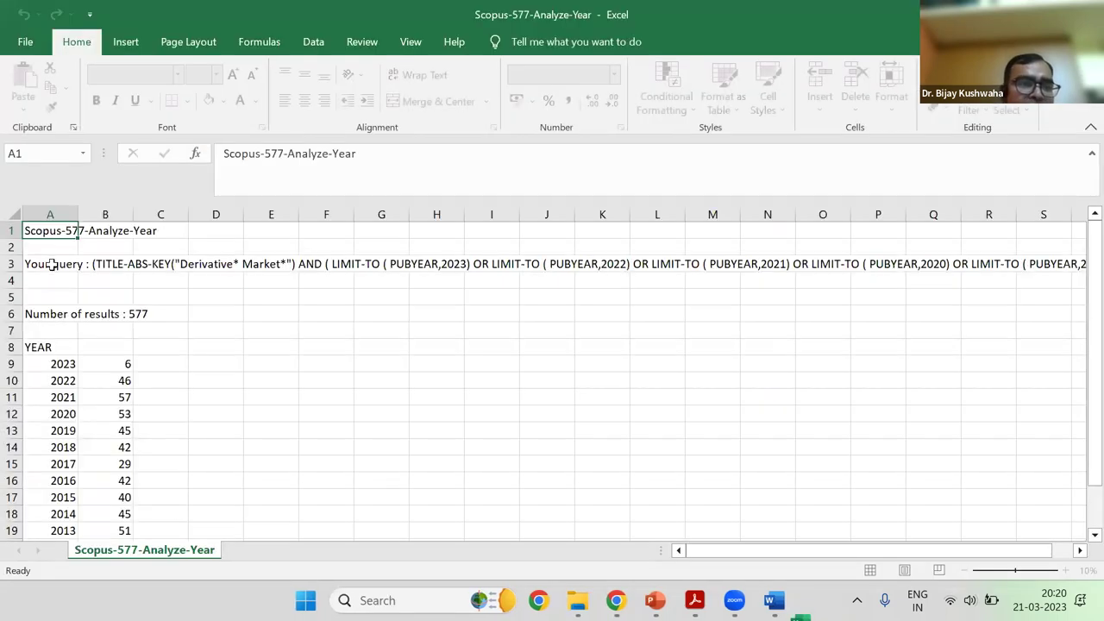
Sort the year and document count data in A9:B22 in ascending order of year
scroll(78, 388, "down", 2)
key("ctrl+Down")
key("ctrl+Down")
key("Down")
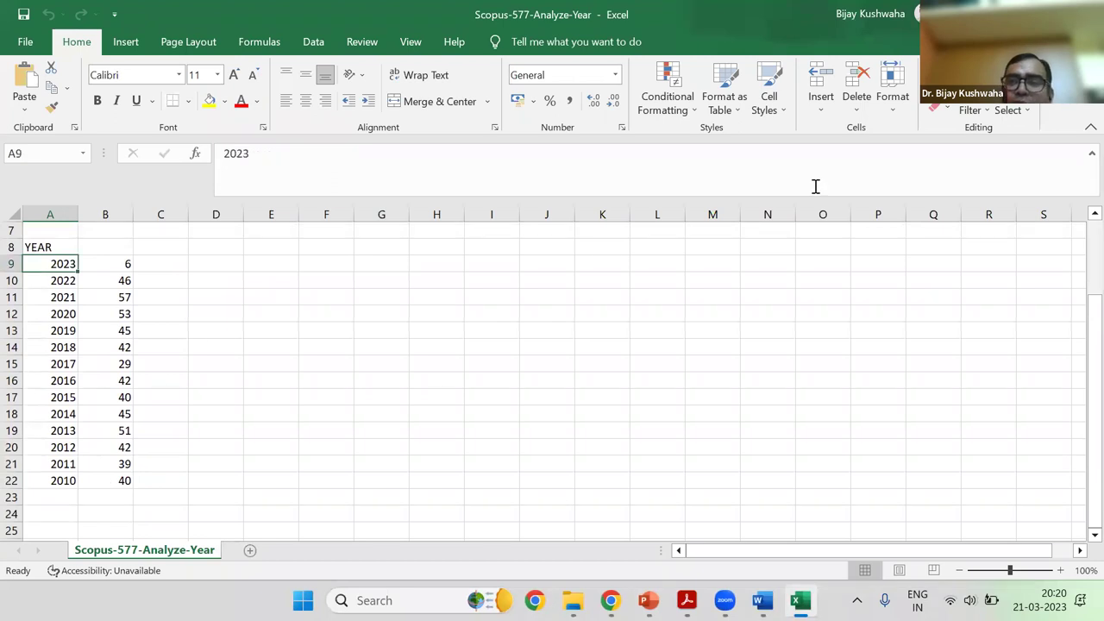
key("ctrl+shift+End")
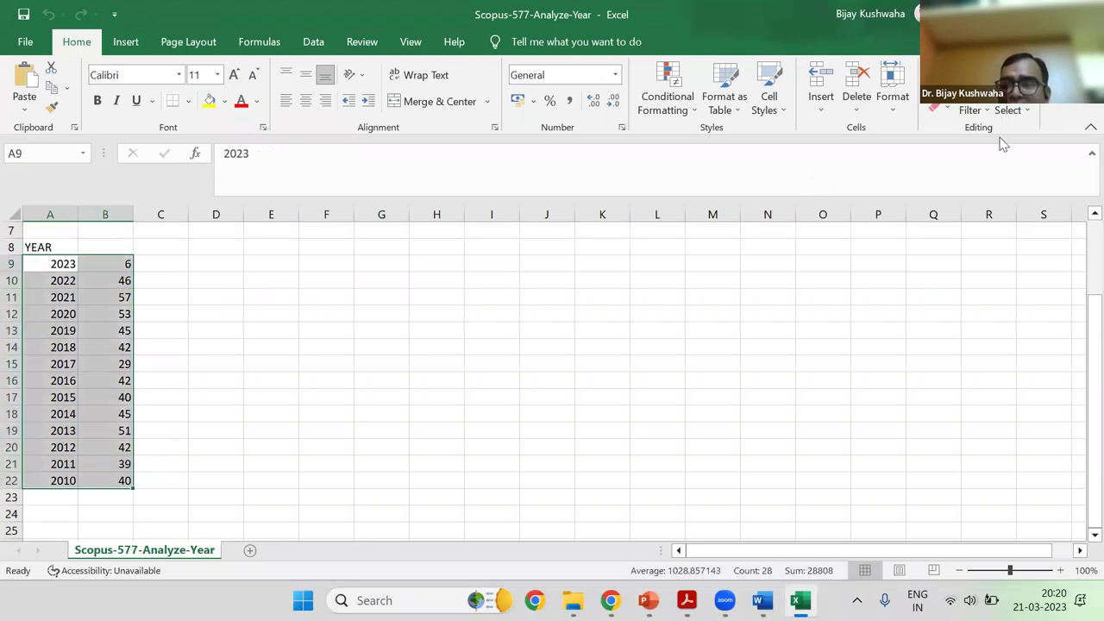
left_click(975, 110)
left_click(1031, 130)
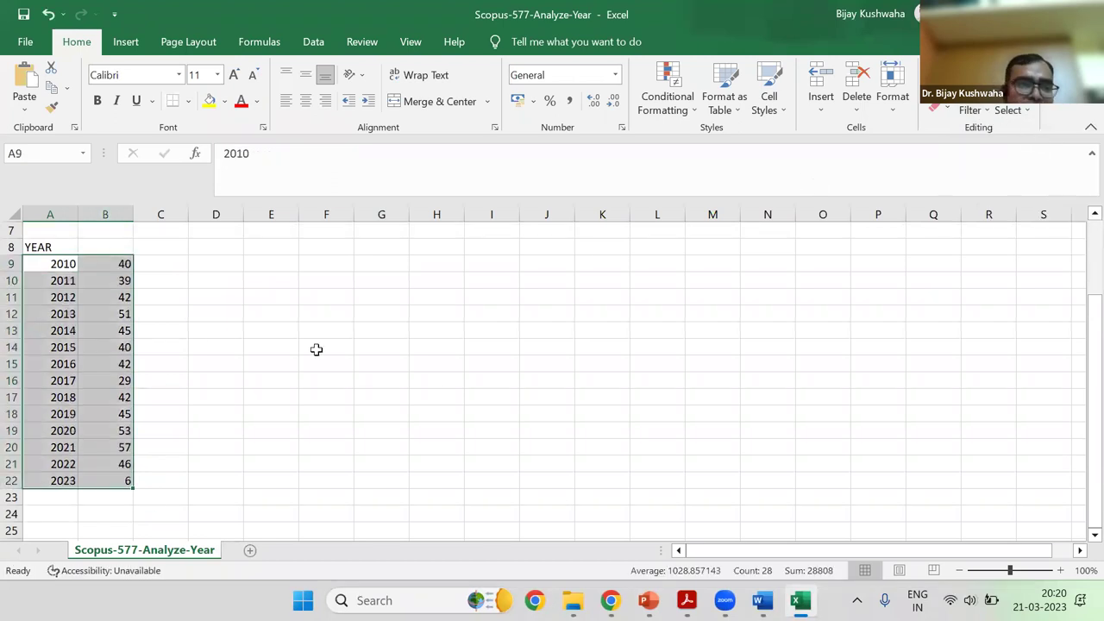
Insert a basic 2-D line chart of the document counts in B9:B22
left_click(62, 278)
left_click_drag(61, 266, 119, 480)
left_click_drag(122, 257, 123, 477)
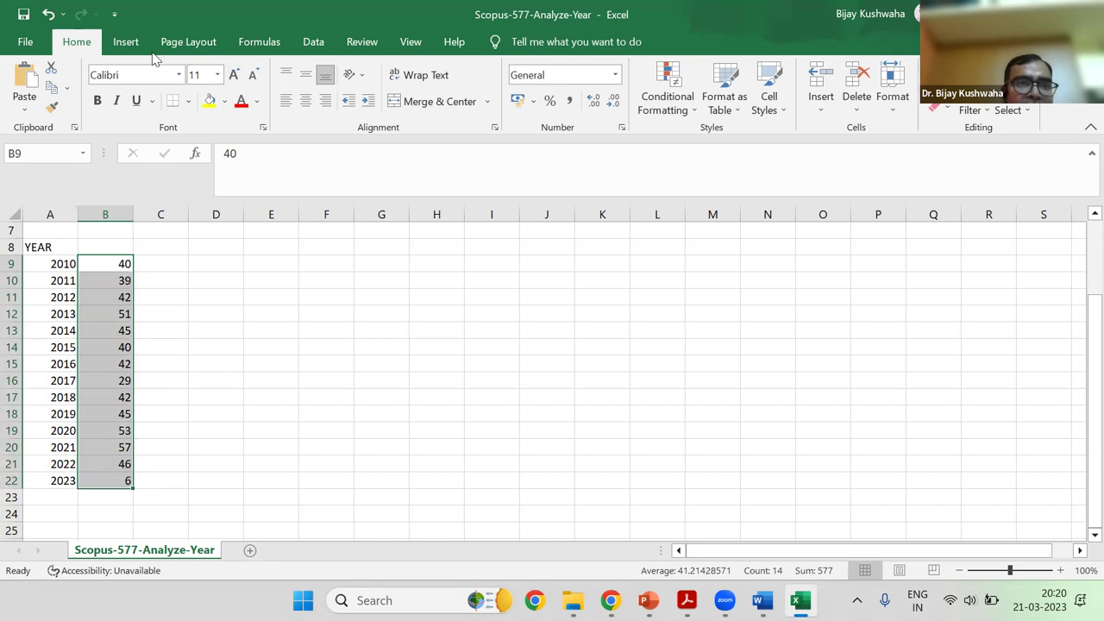
left_click(125, 41)
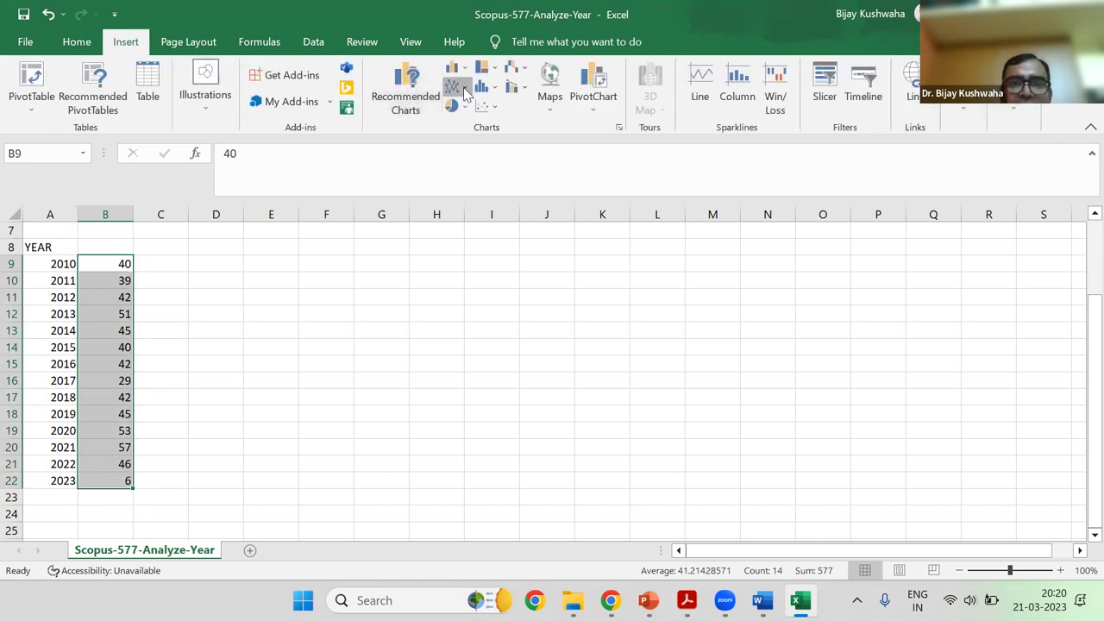
left_click(463, 88)
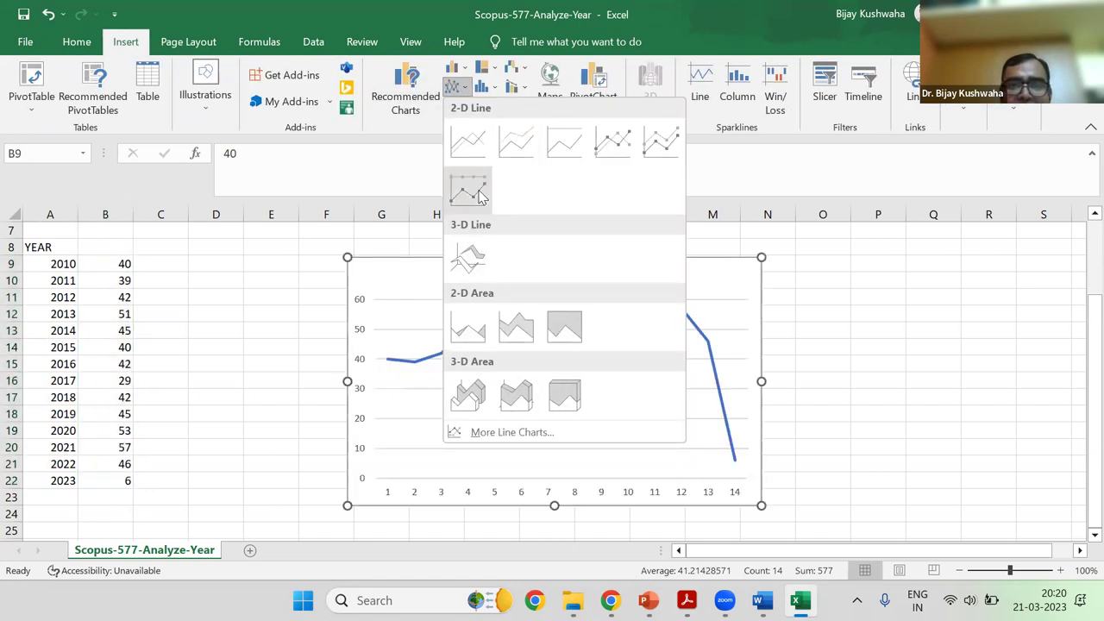
left_click(468, 142)
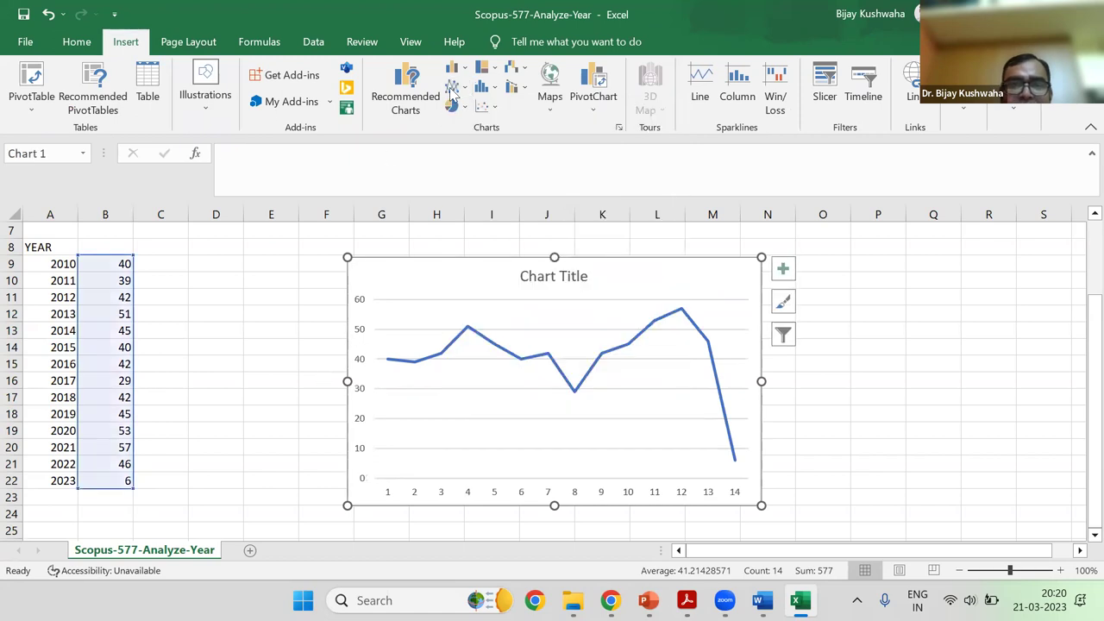
Change the line chart to a 3-D clustered column chart, apply the fourth chart style and browse the other style options
left_click(455, 68)
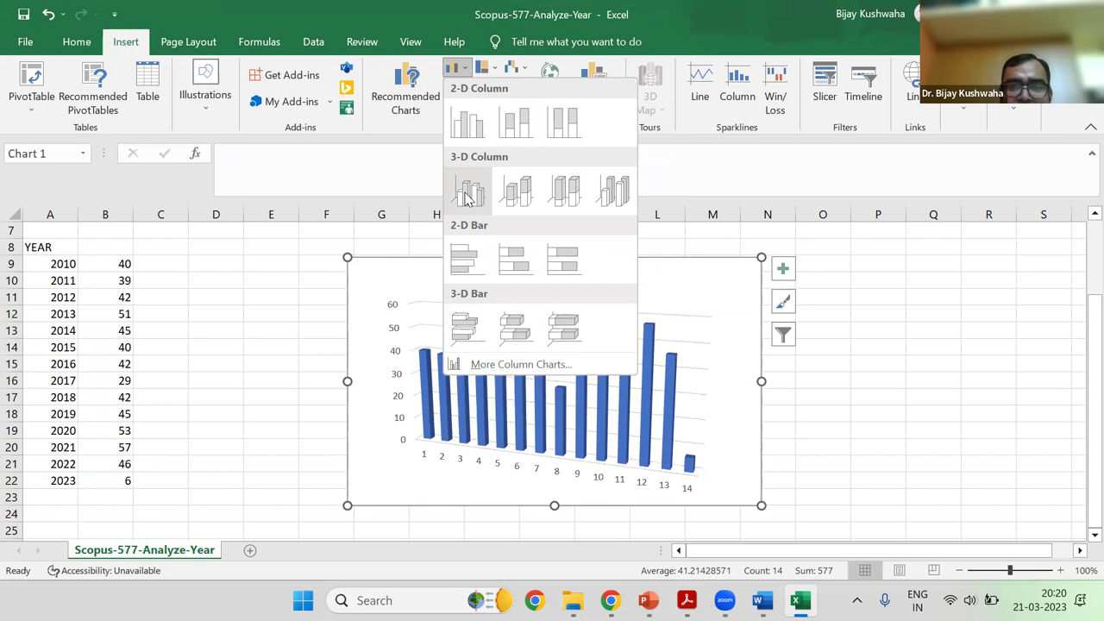
left_click(468, 193)
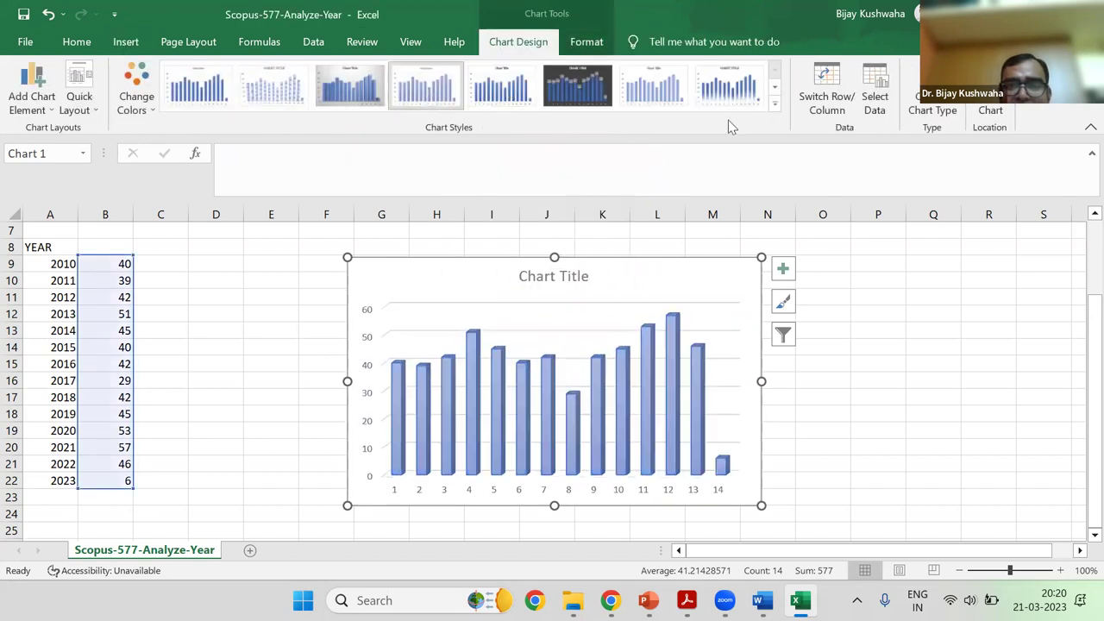
left_click(774, 103)
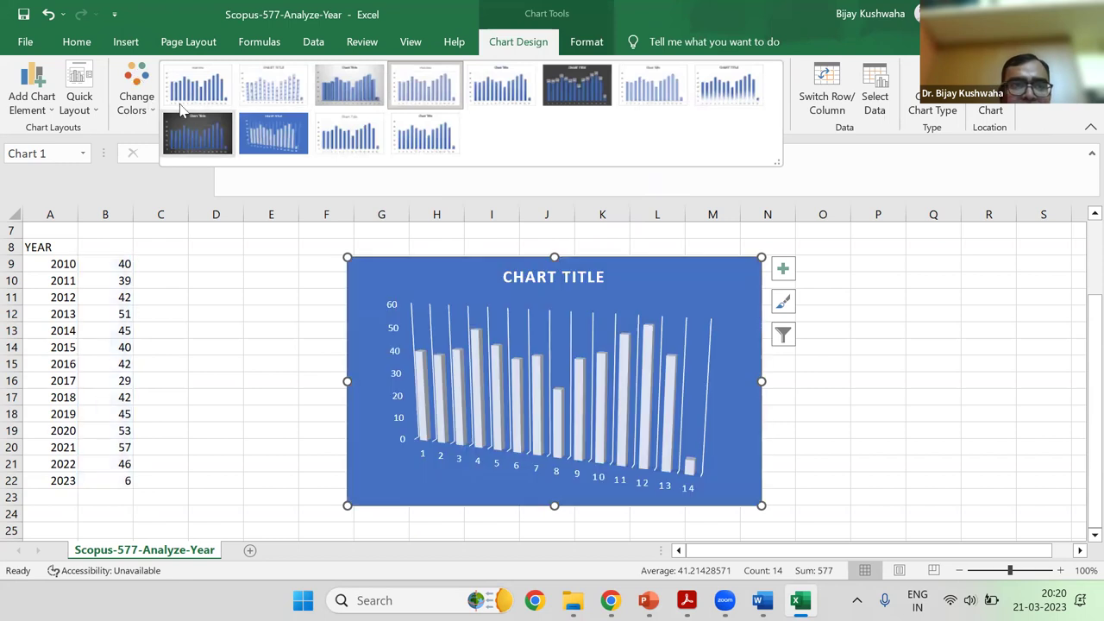
left_click(195, 170)
left_click(136, 100)
key("Escape")
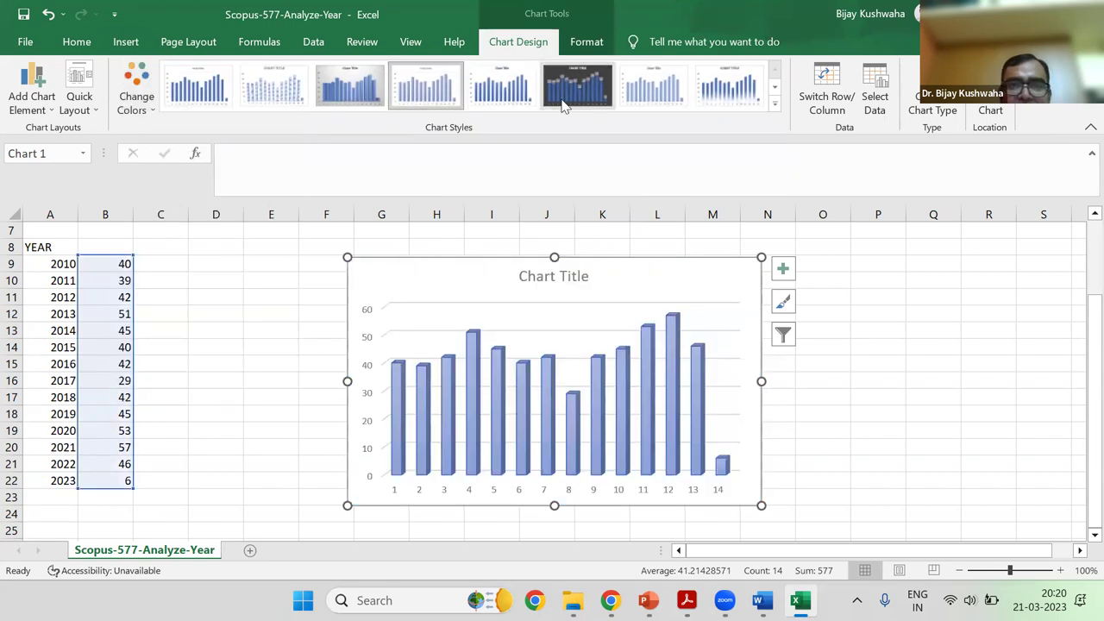
left_click(775, 103)
left_click(448, 298)
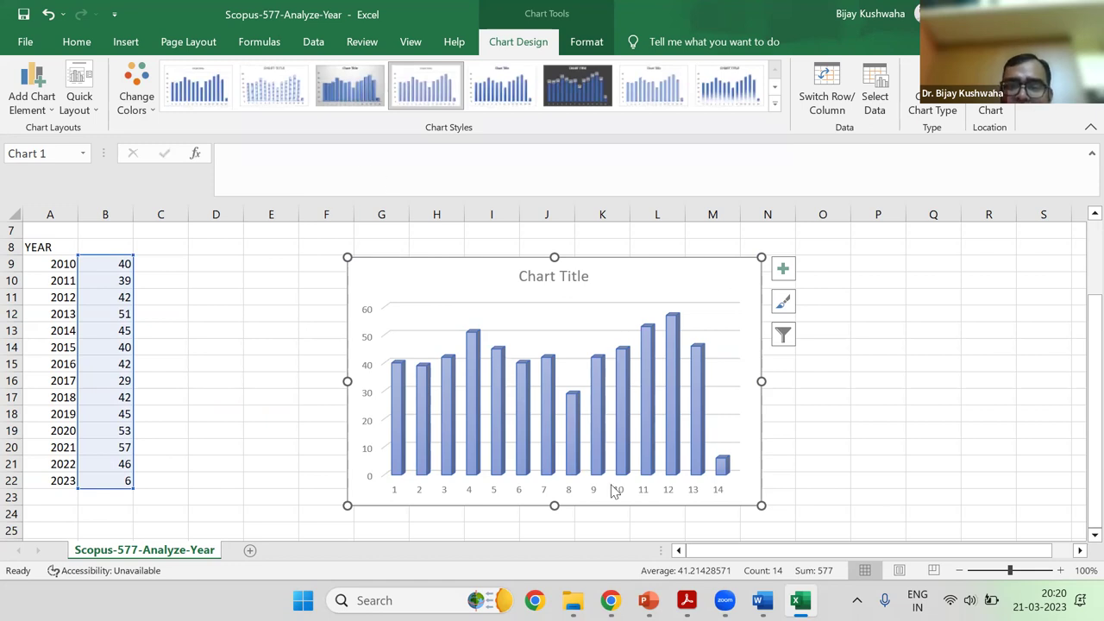
Add data labels to the chart's column series and select the plot area
right_click(500, 369)
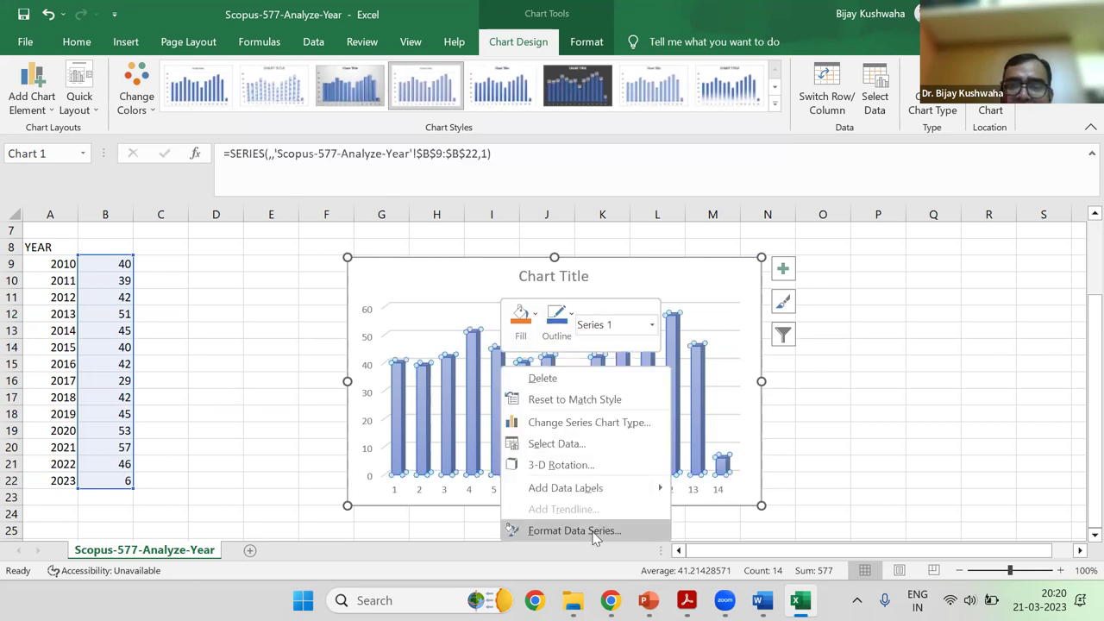
left_click(591, 488)
left_click(720, 279)
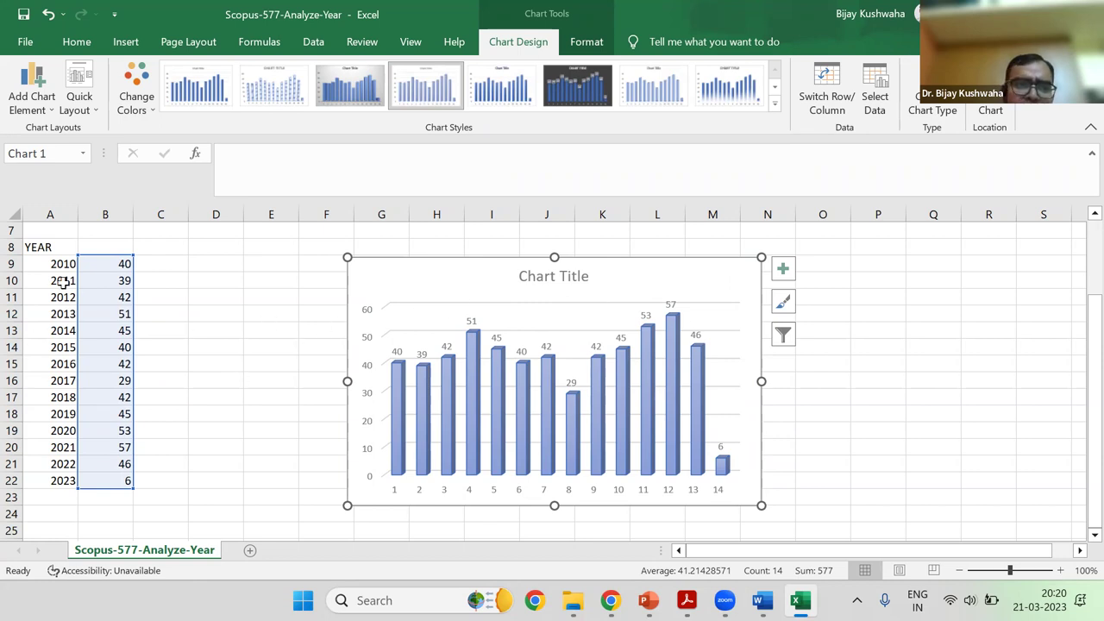
left_click(475, 491)
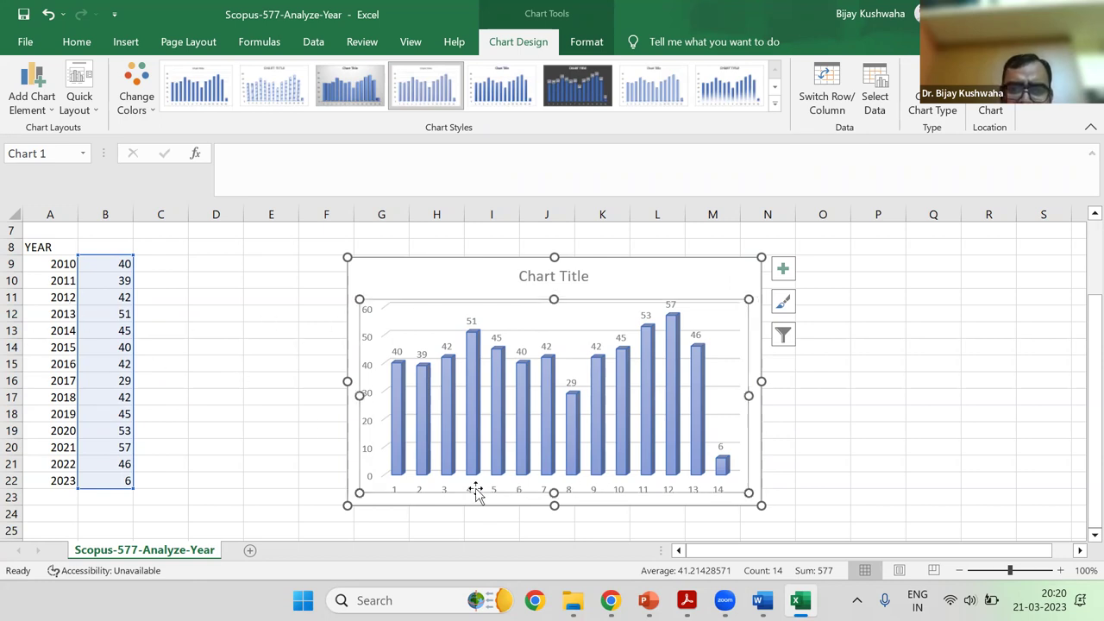
Set the column chart's horizontal axis labels to the years in A9:A22, then enlarge and reposition the chart
right_click(475, 491)
key("Return")
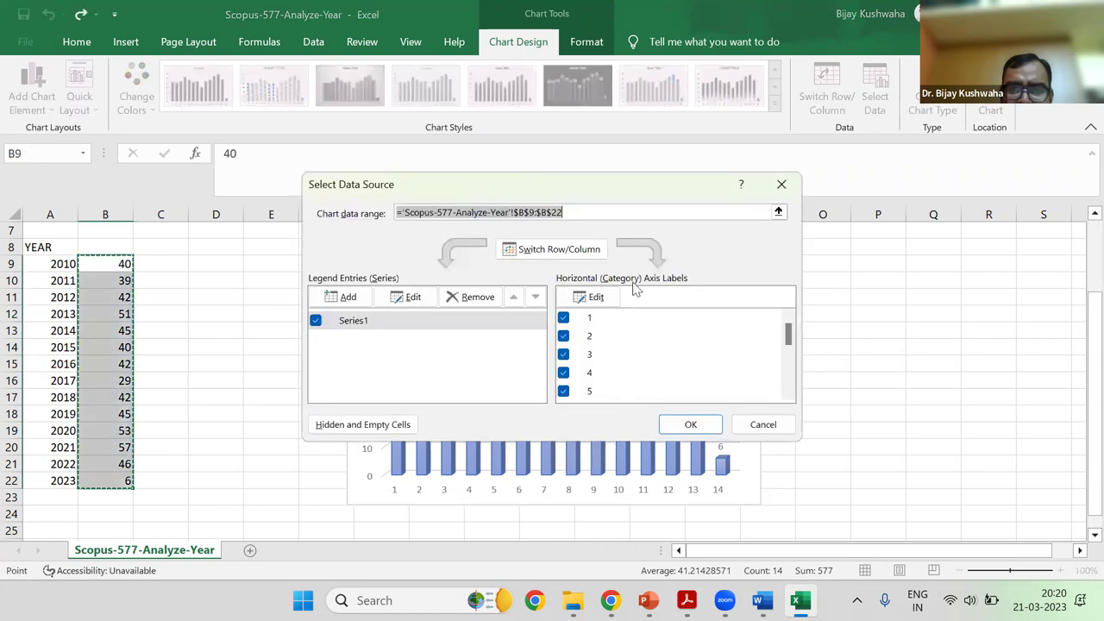
left_click(595, 296)
left_click_drag(64, 264, 54, 483)
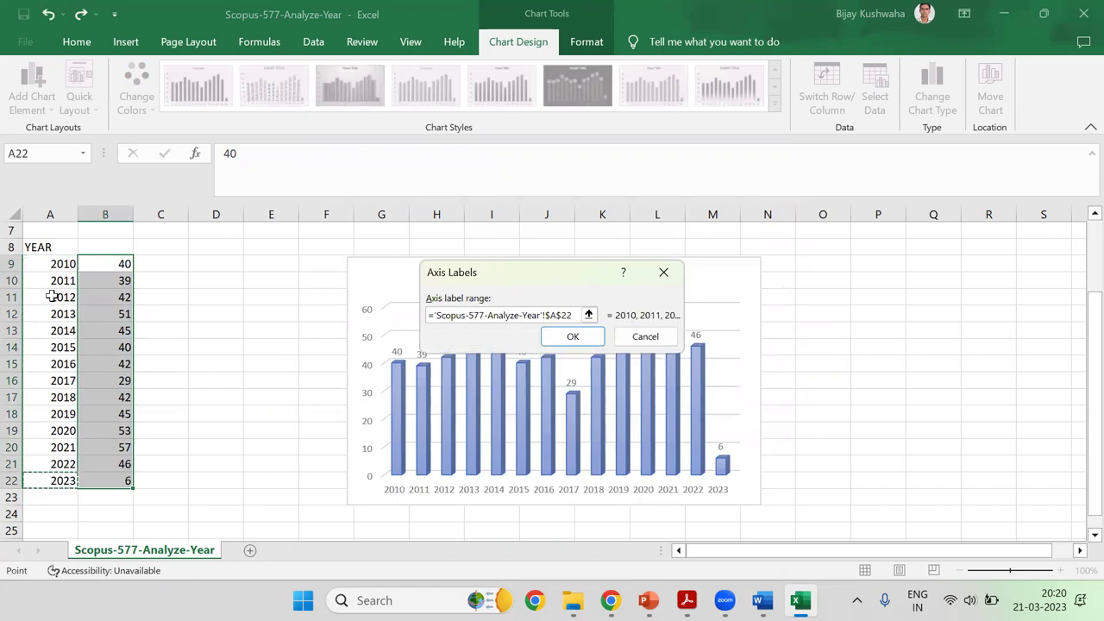
left_click_drag(51, 265, 58, 480)
left_click(574, 336)
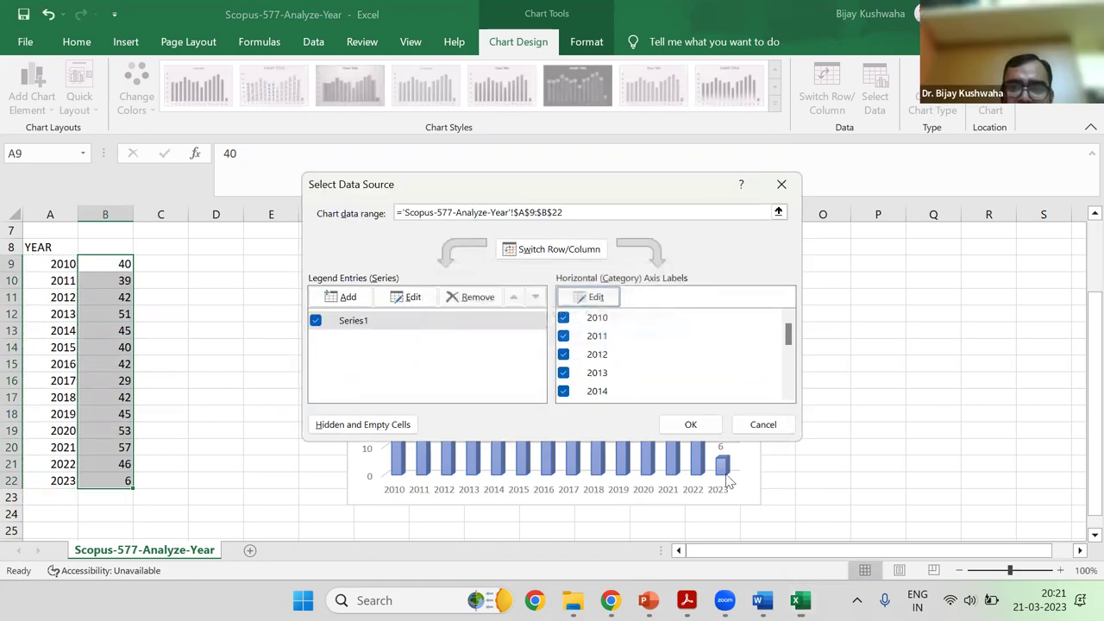
left_click(691, 424)
left_click_drag(749, 494, 866, 531)
left_click_drag(694, 264, 674, 242)
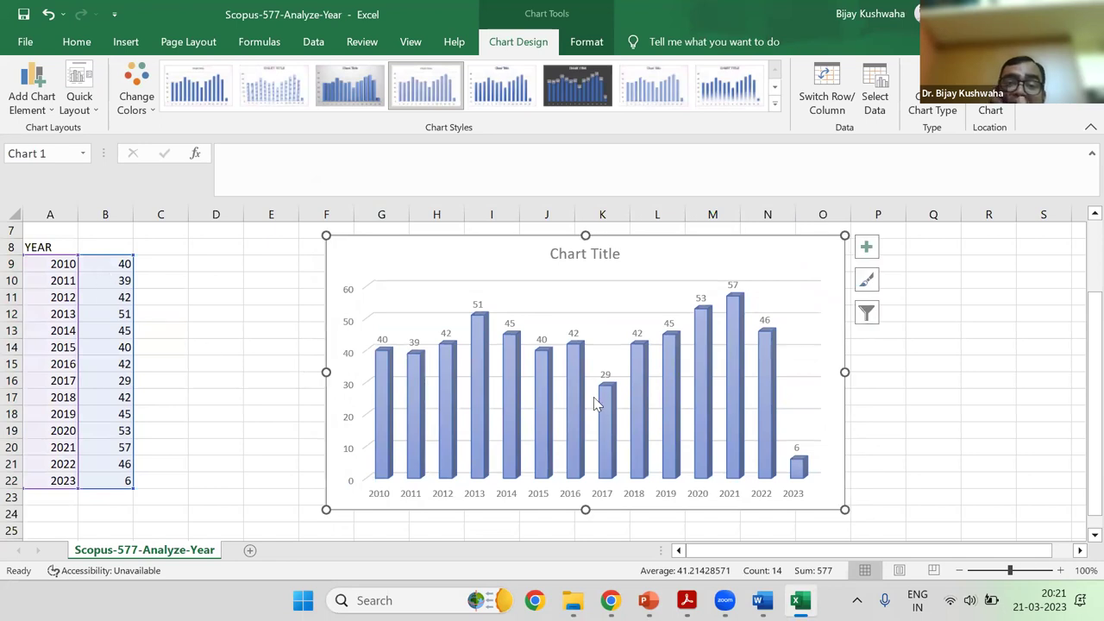
Try charting A9:B22 as a 2-D line chart and as a clustered column chart, and delete the trial chart
left_click_drag(51, 262, 114, 481)
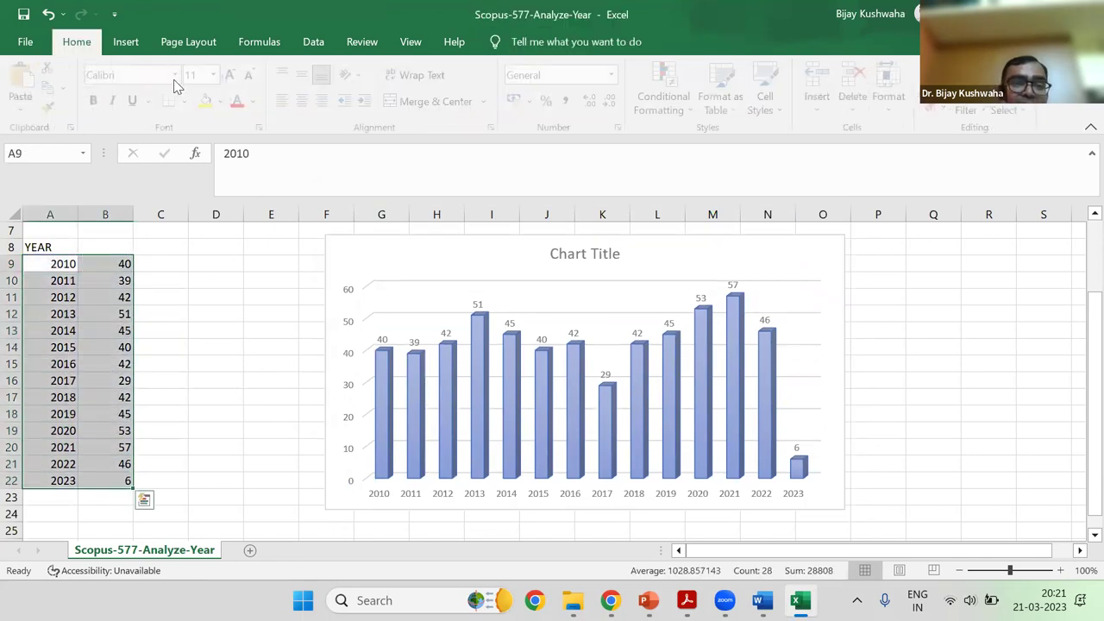
left_click(125, 41)
left_click(455, 86)
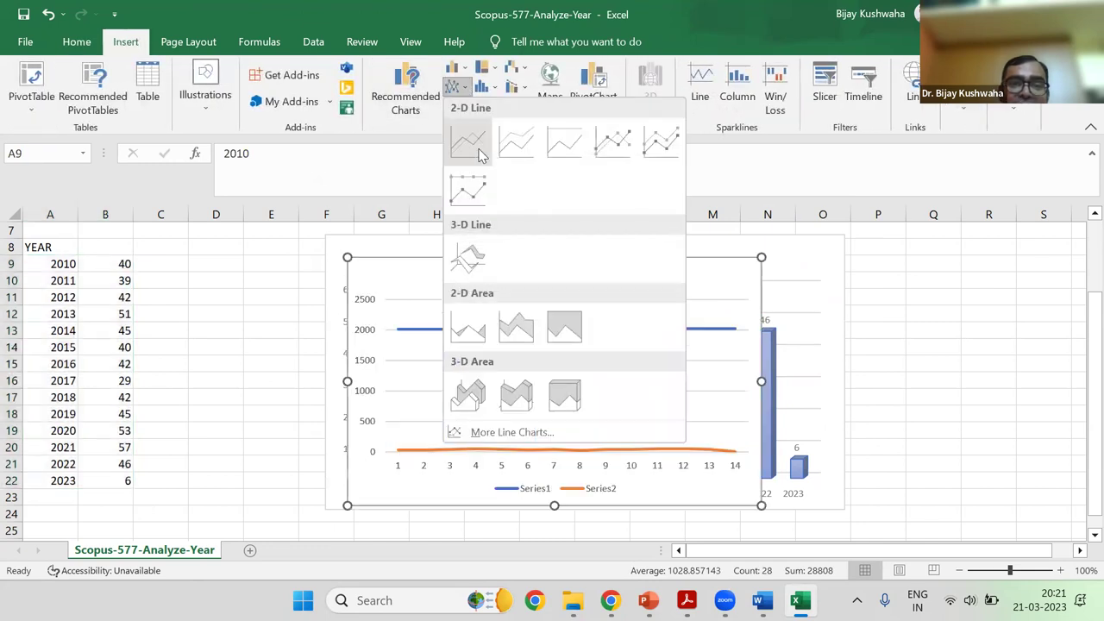
left_click(483, 151)
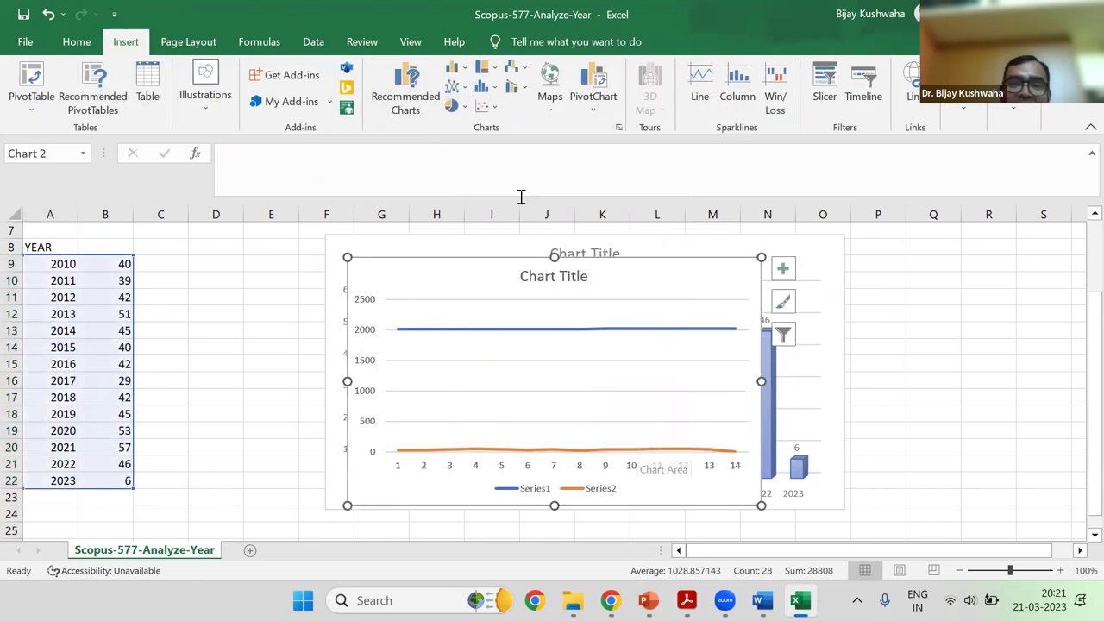
left_click(454, 68)
left_click(473, 141)
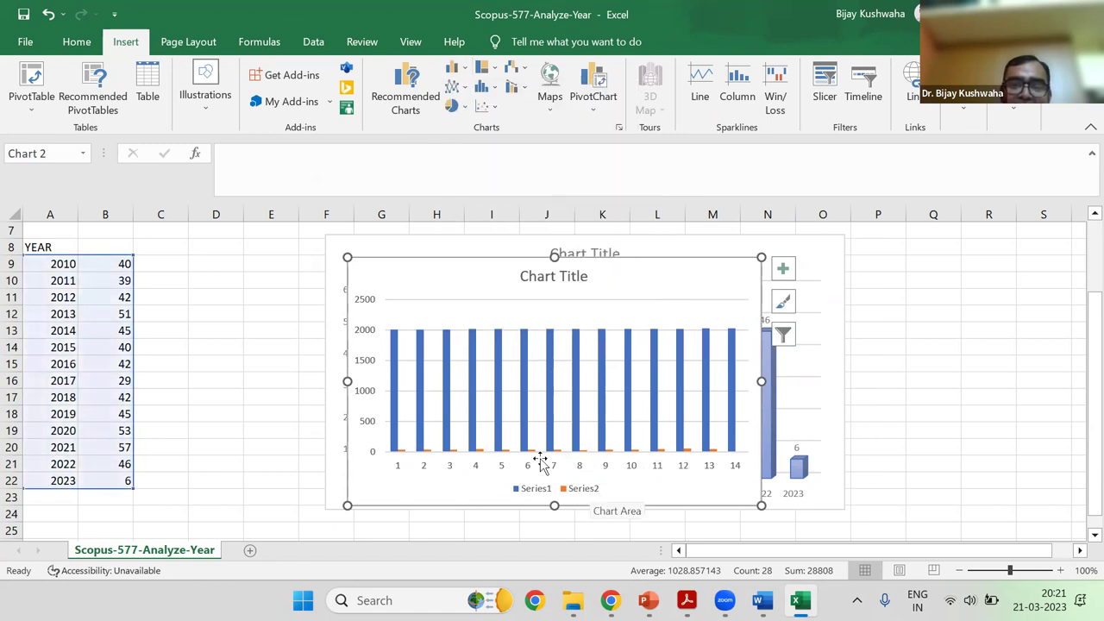
left_click(733, 261)
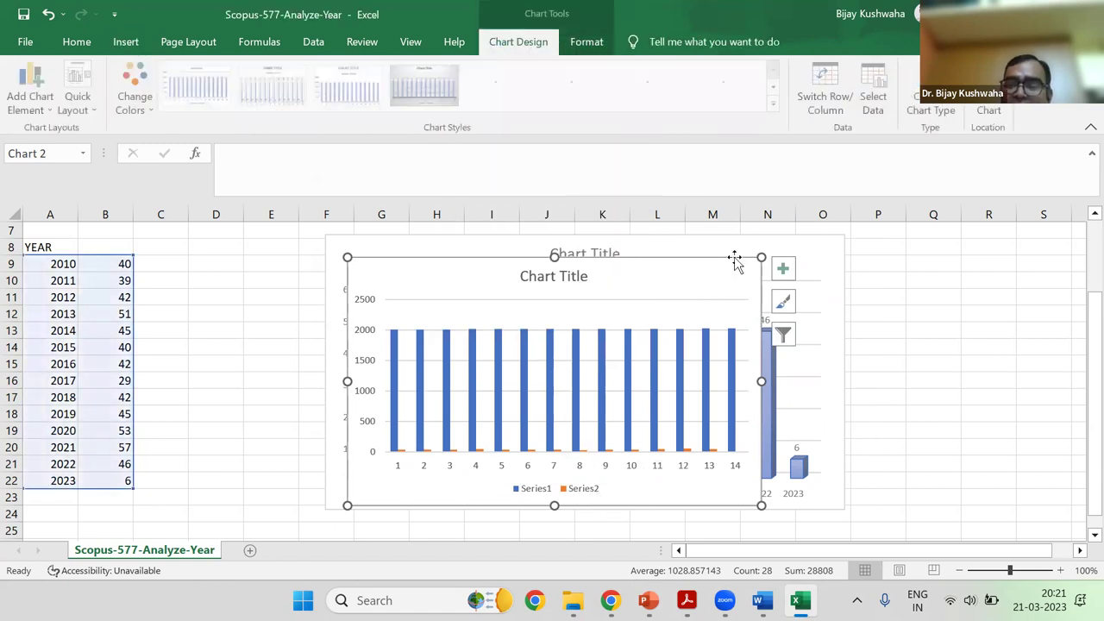
key("Delete")
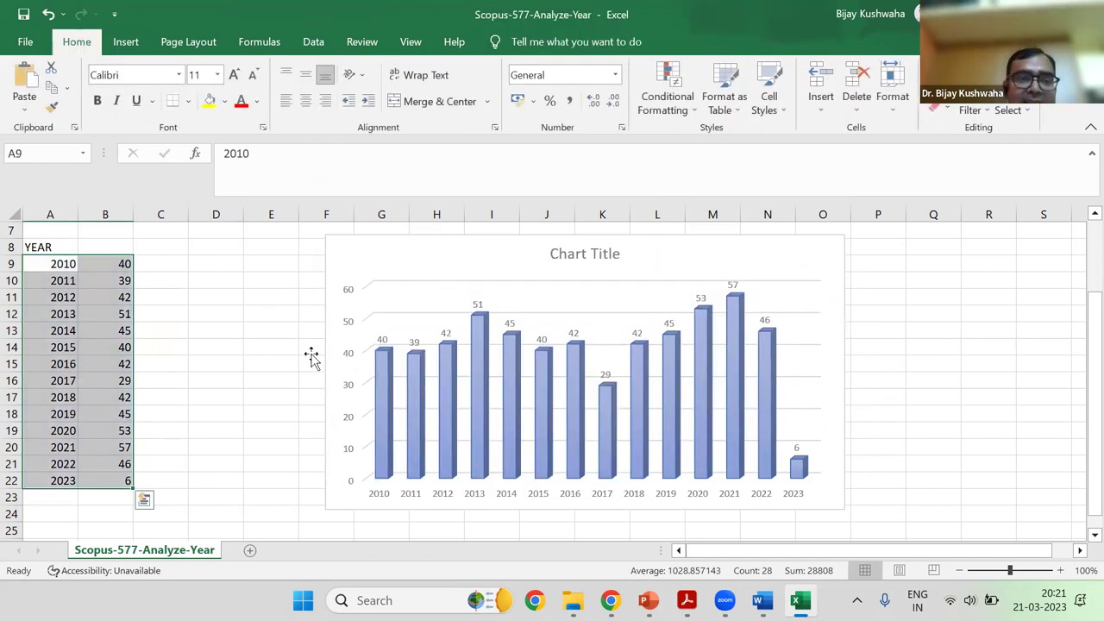
Move the 3-D column chart slightly closer to the year and document count data
left_click_drag(428, 253, 411, 254)
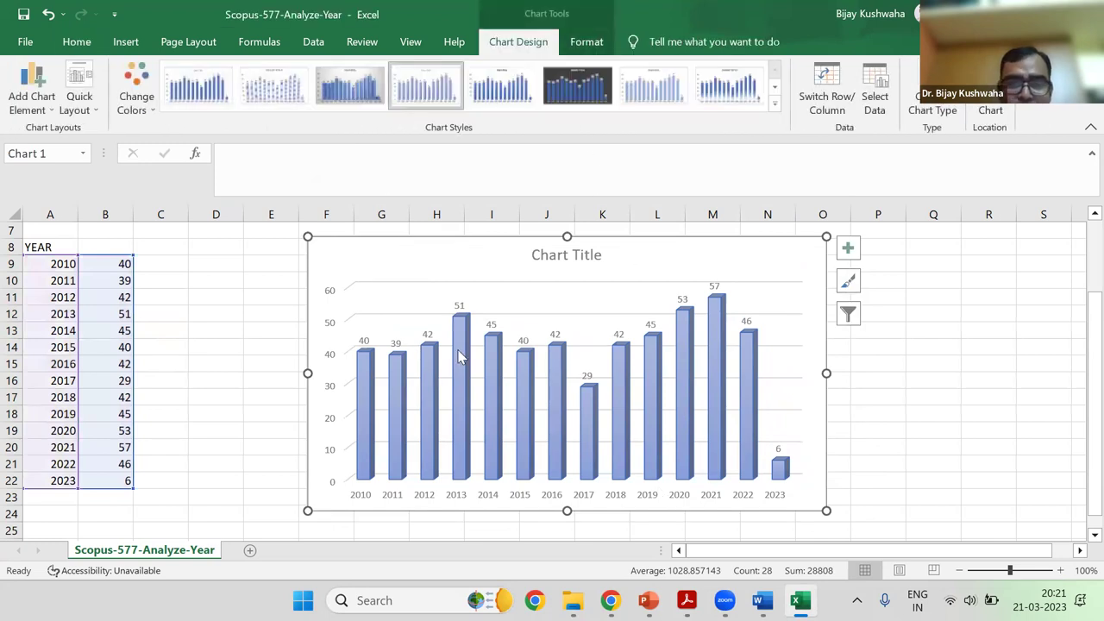
right_click(638, 272)
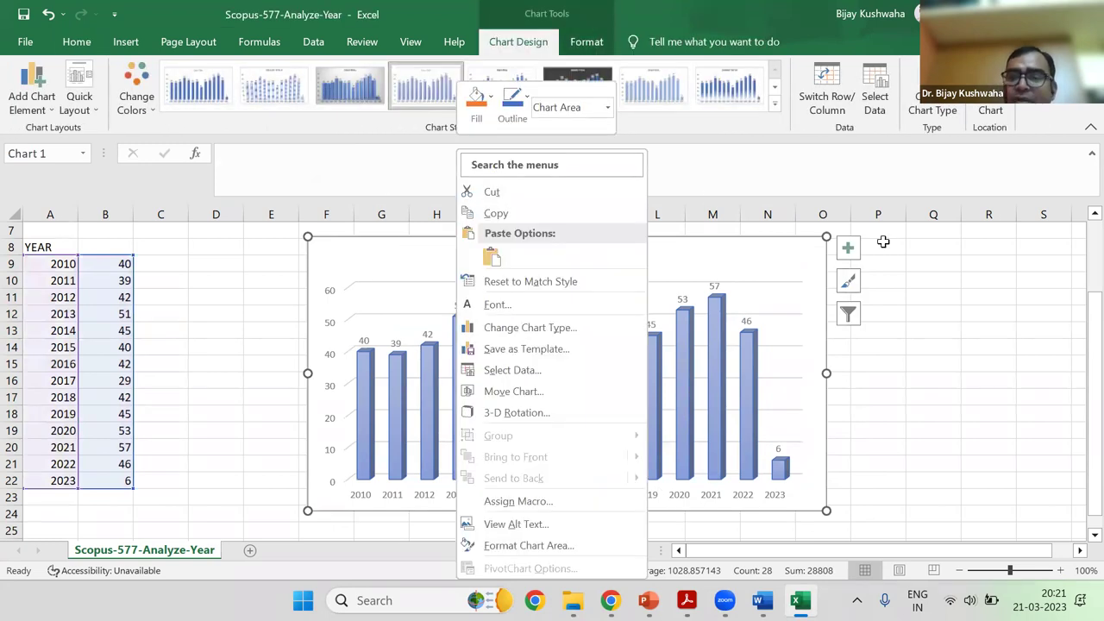
key("Escape")
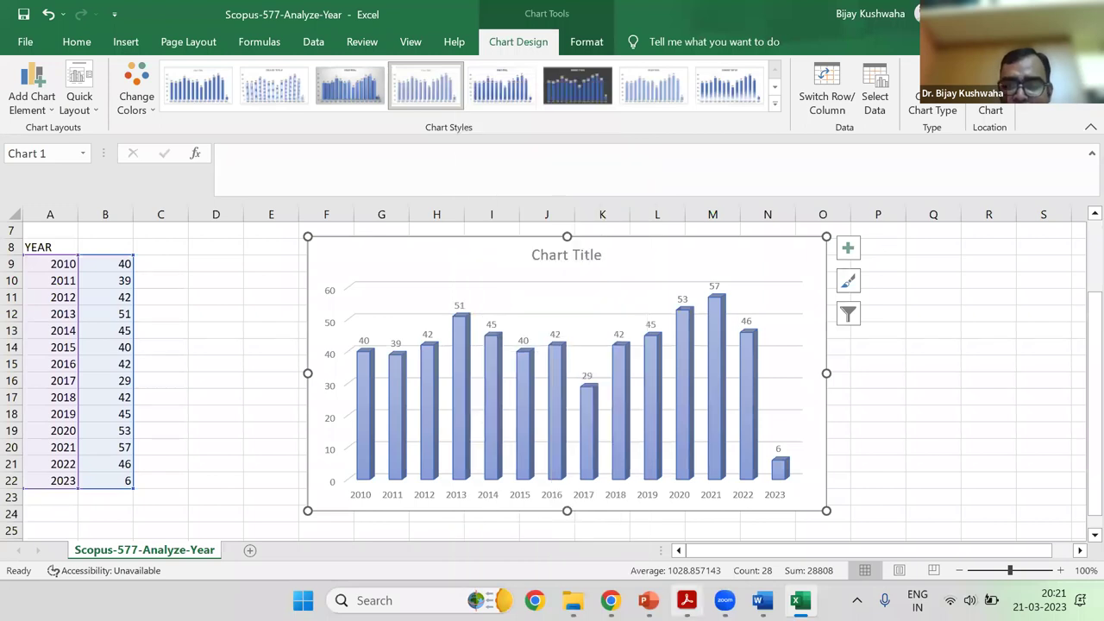
Switch to the Scopus analysis in Chrome and display the documents by author list and bar chart
mouse_move(763, 601)
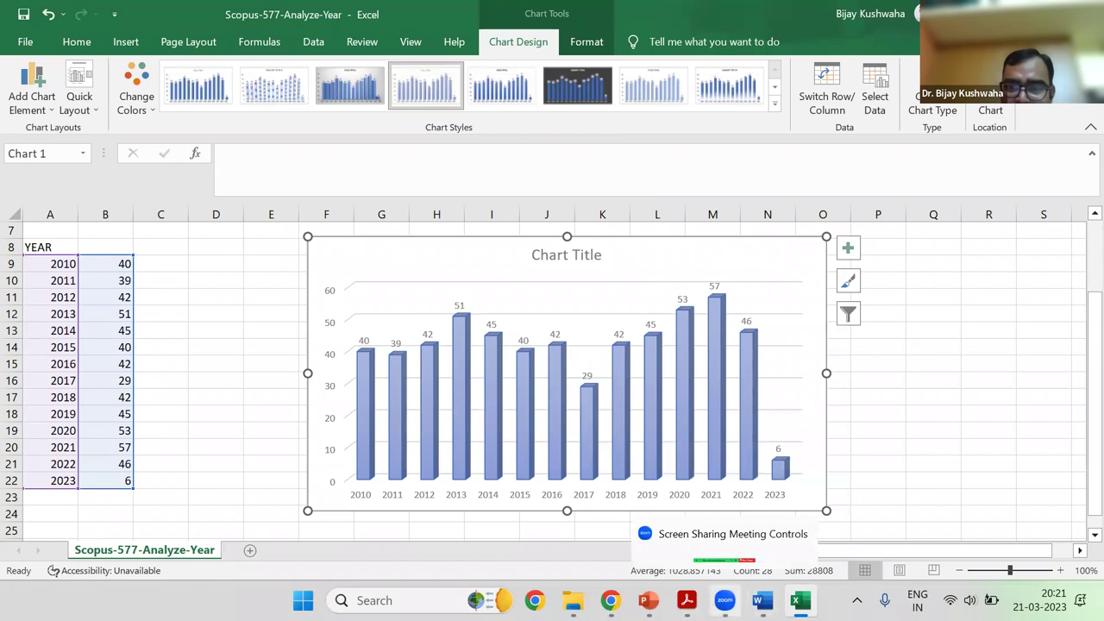
mouse_move(686, 601)
mouse_move(648, 601)
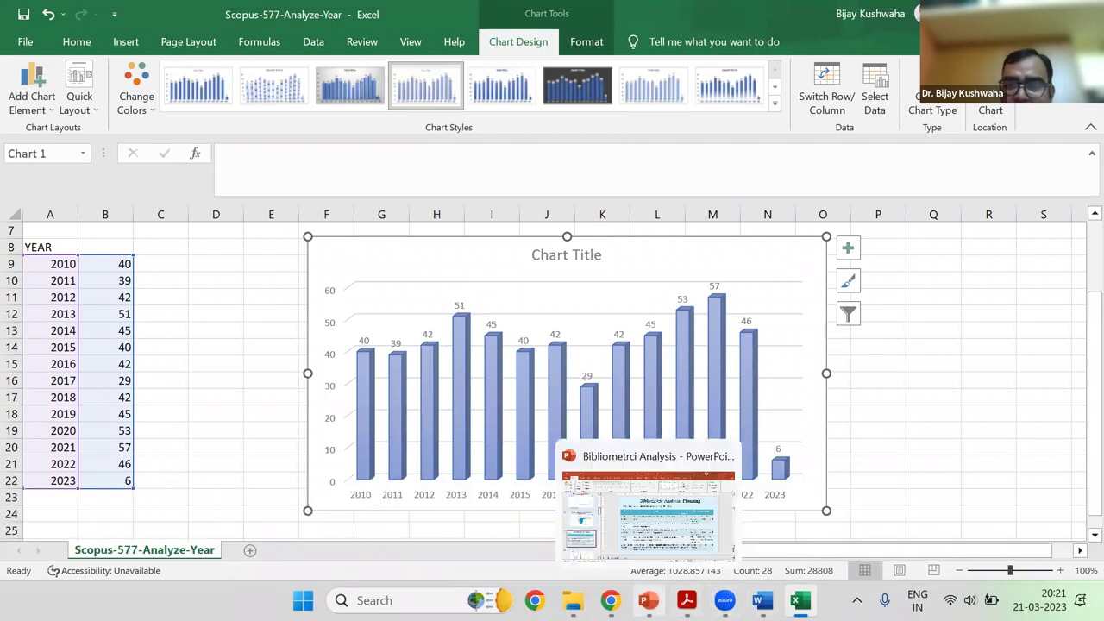
left_click(609, 601)
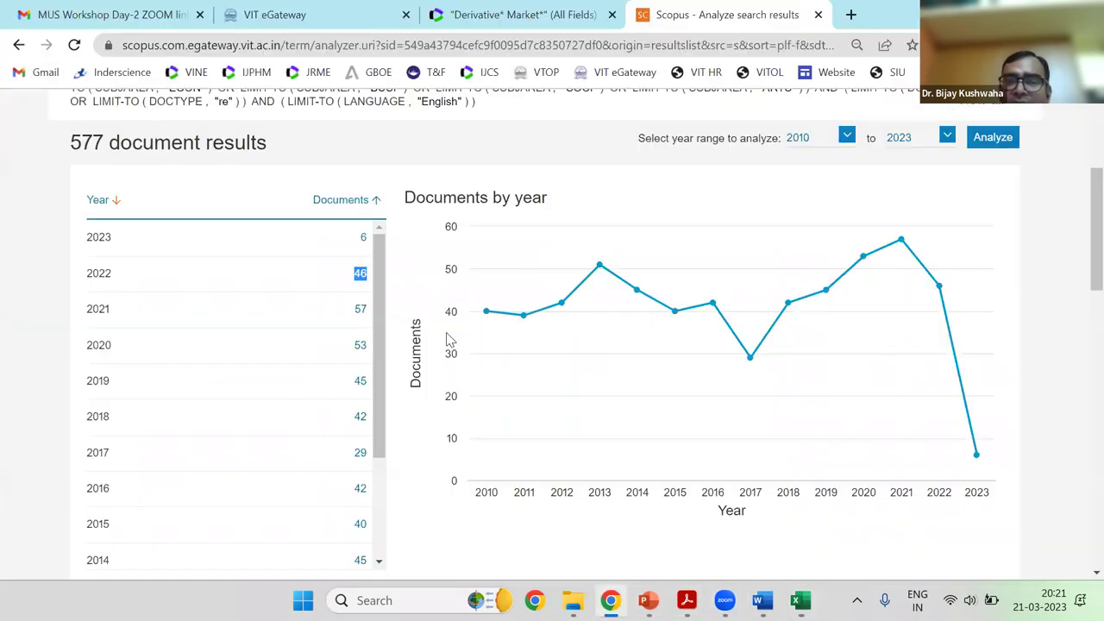
scroll(449, 339, "down", 4)
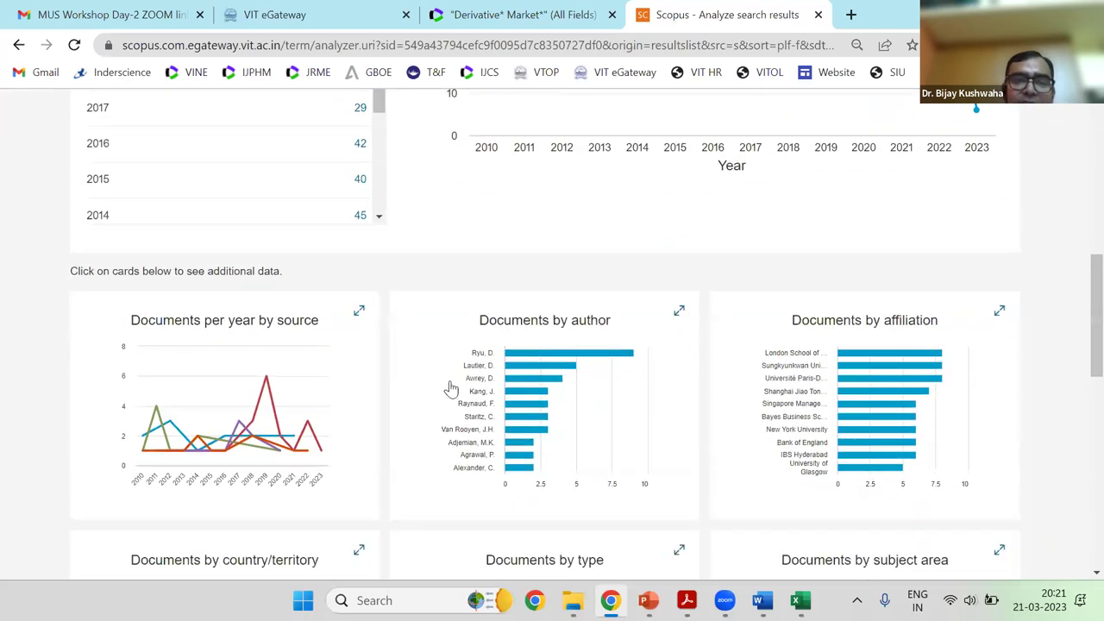
left_click(498, 312)
scroll(431, 319, "down", 3)
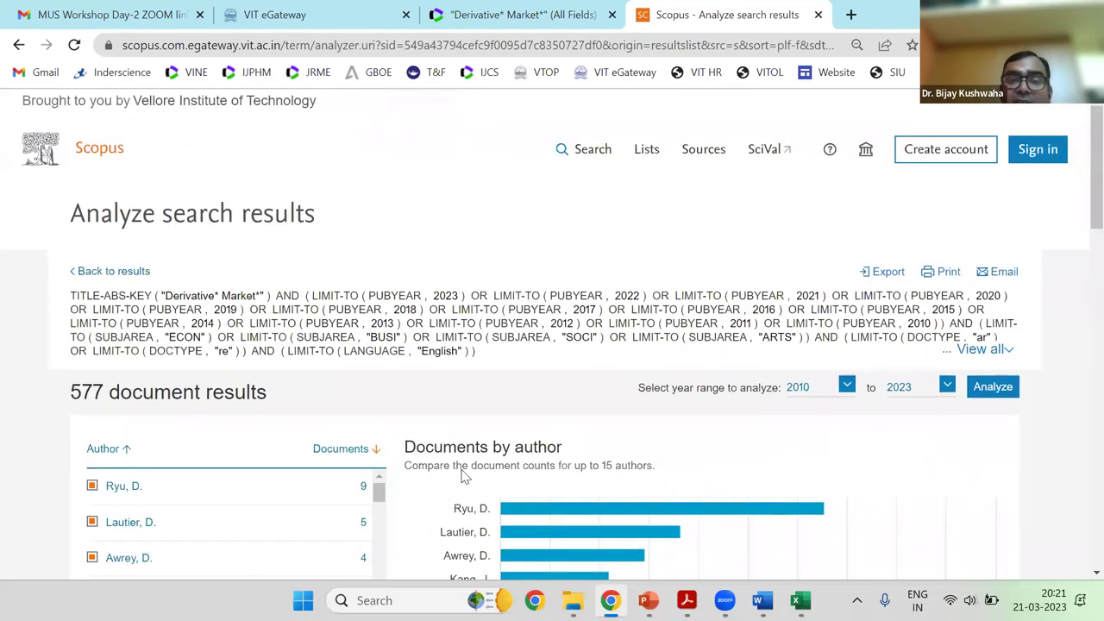
scroll(382, 319, "up", 4)
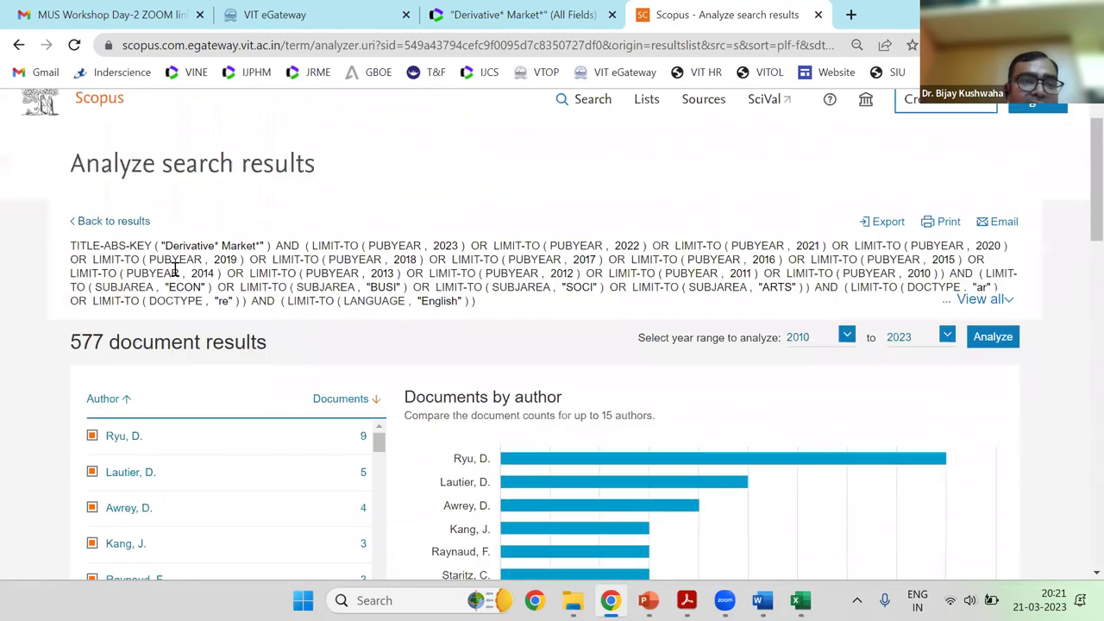
scroll(442, 374, "down", 3)
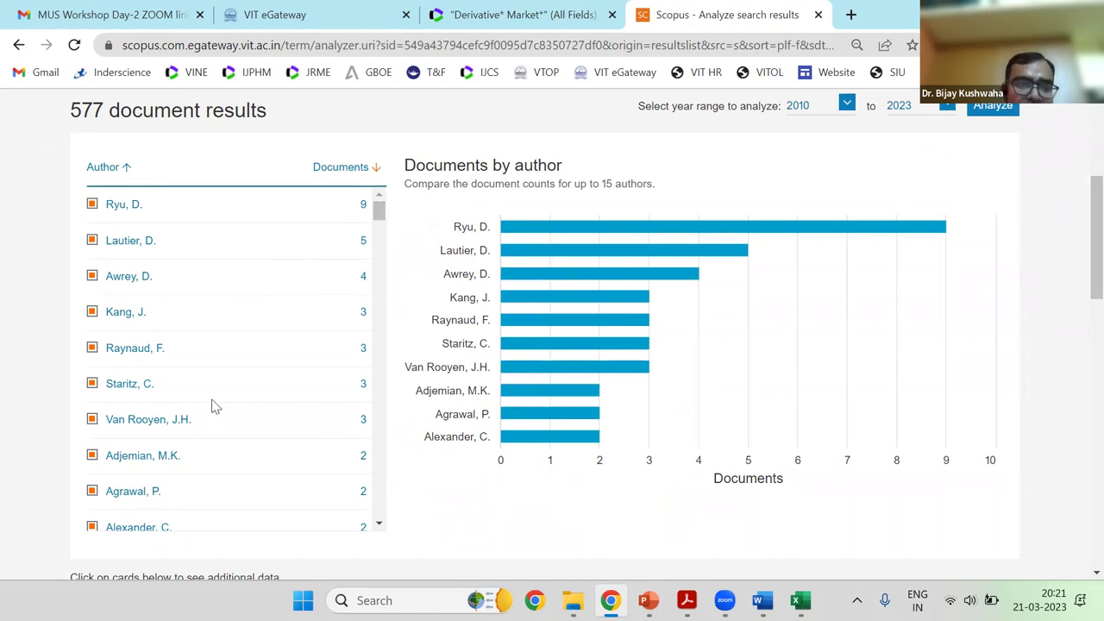
scroll(247, 353, "up", 1)
scroll(528, 312, "down", 1)
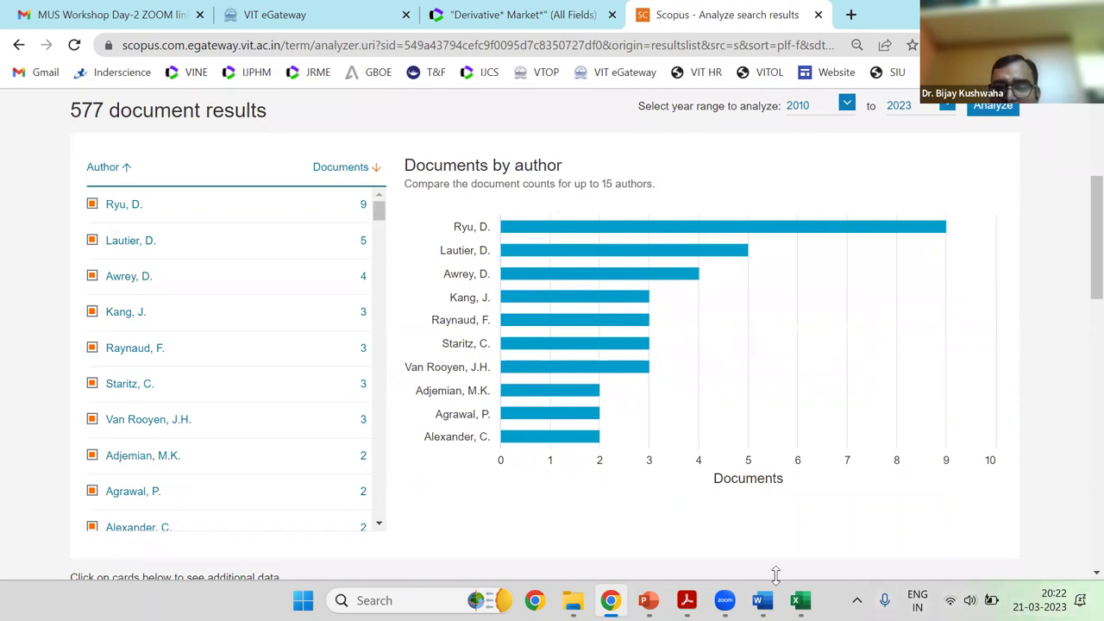
Switch to the Table 1 Search Criteria document in Word and paste a screenshot of the Scopus author analysis below the table
key("alt+Tab")
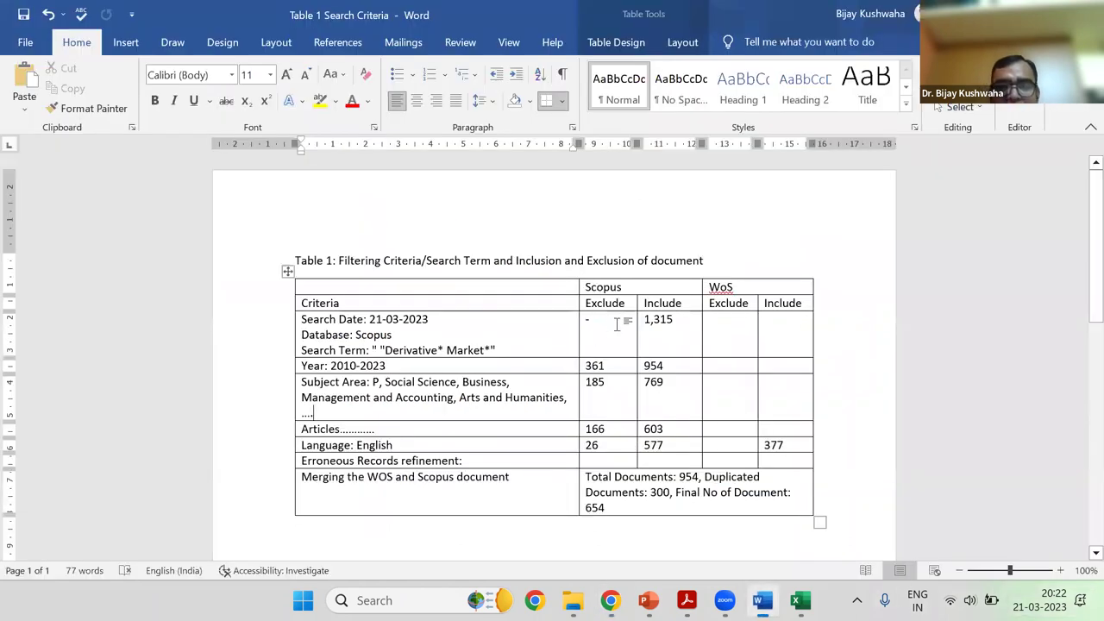
scroll(567, 358, "down", 5)
key("ctrl+v")
Crop the pasted screenshot to the documents by author bar chart and enlarge it to about the width of the table above
right_click(559, 358)
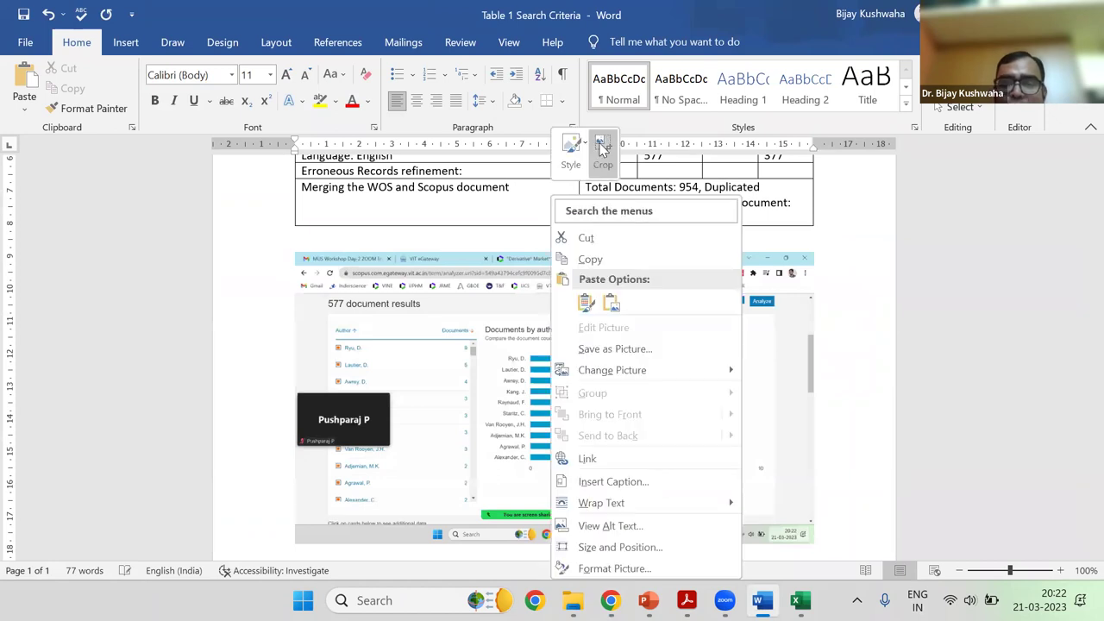
left_click(601, 144)
left_click_drag(297, 255, 478, 348)
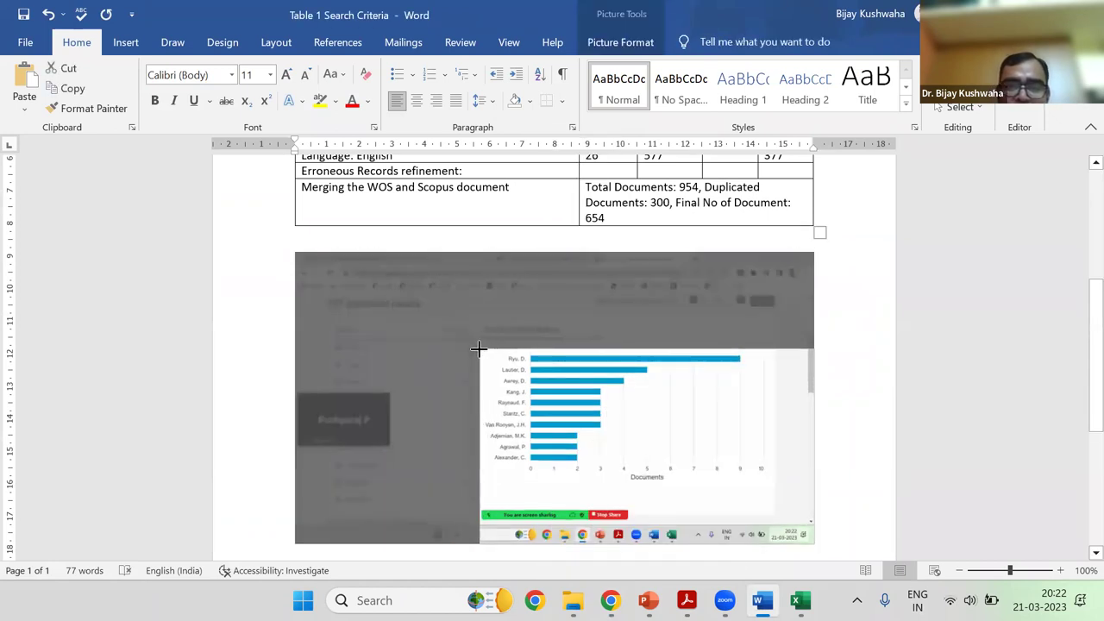
left_click_drag(626, 443, 589, 388)
left_click(628, 365)
left_click(491, 320)
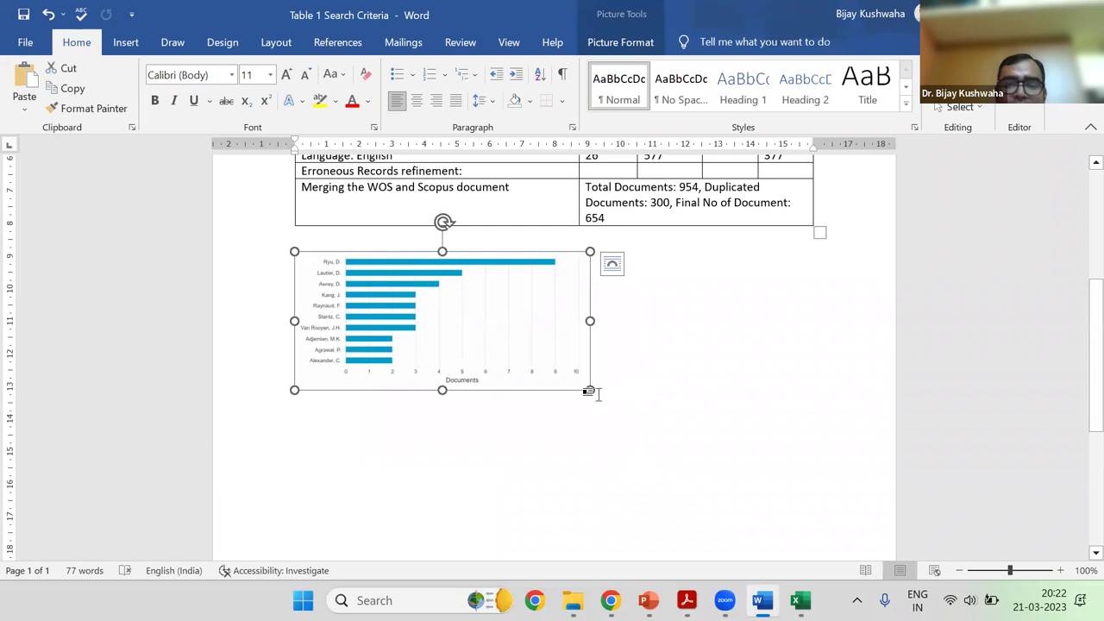
left_click_drag(587, 390, 808, 493)
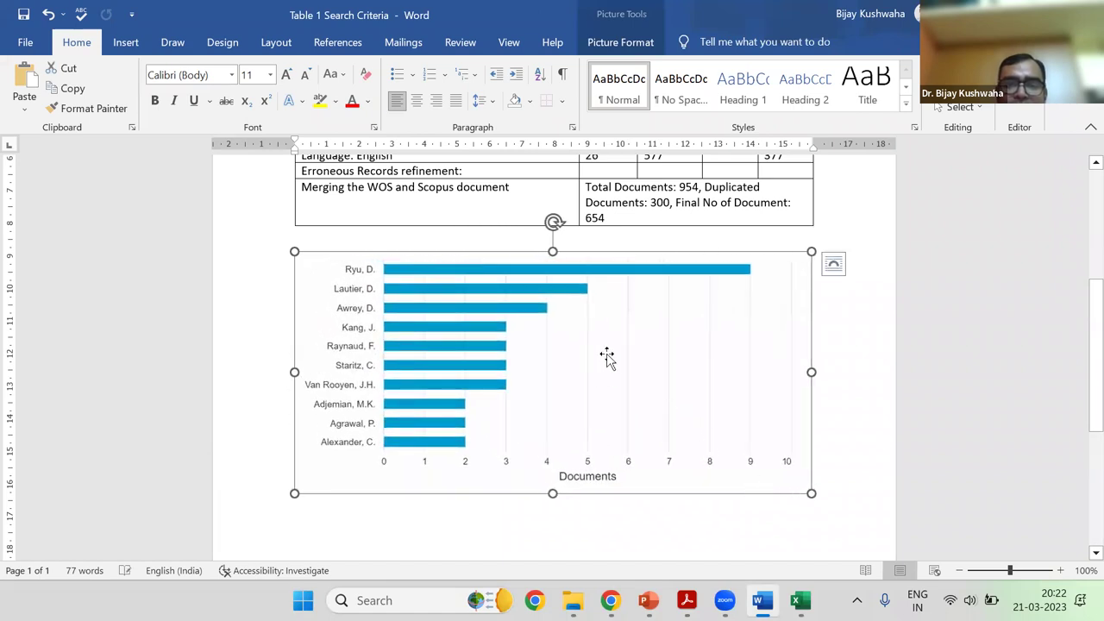
left_click(883, 425)
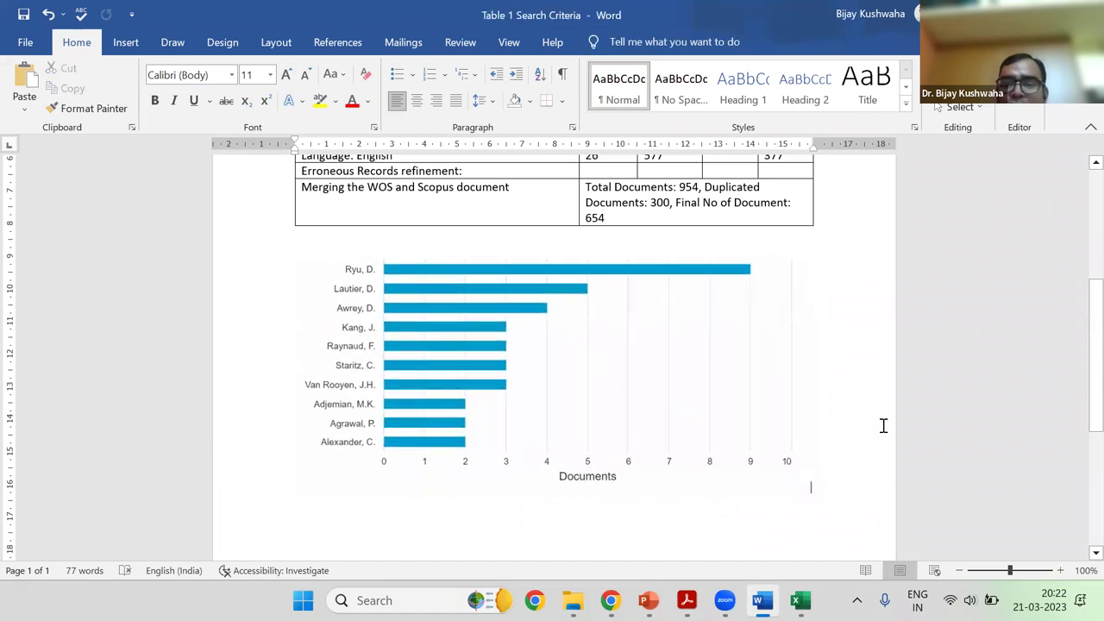
Switch back to Scopus in Chrome, open the documents per year by source analysis and examine its journal list and chart
left_click(609, 600)
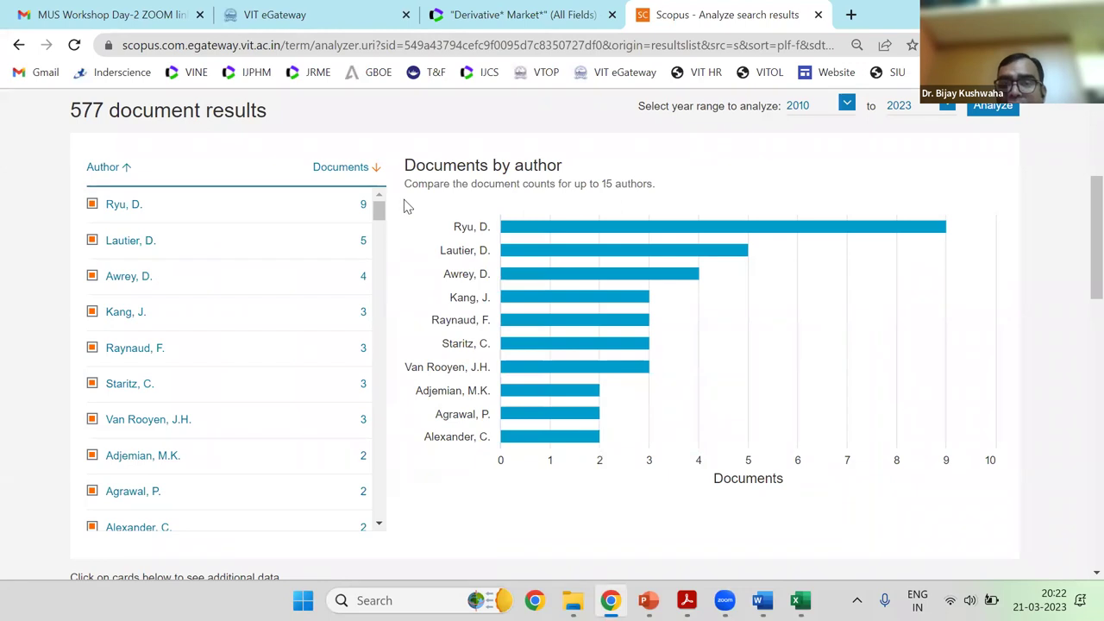
scroll(421, 272, "down", 5)
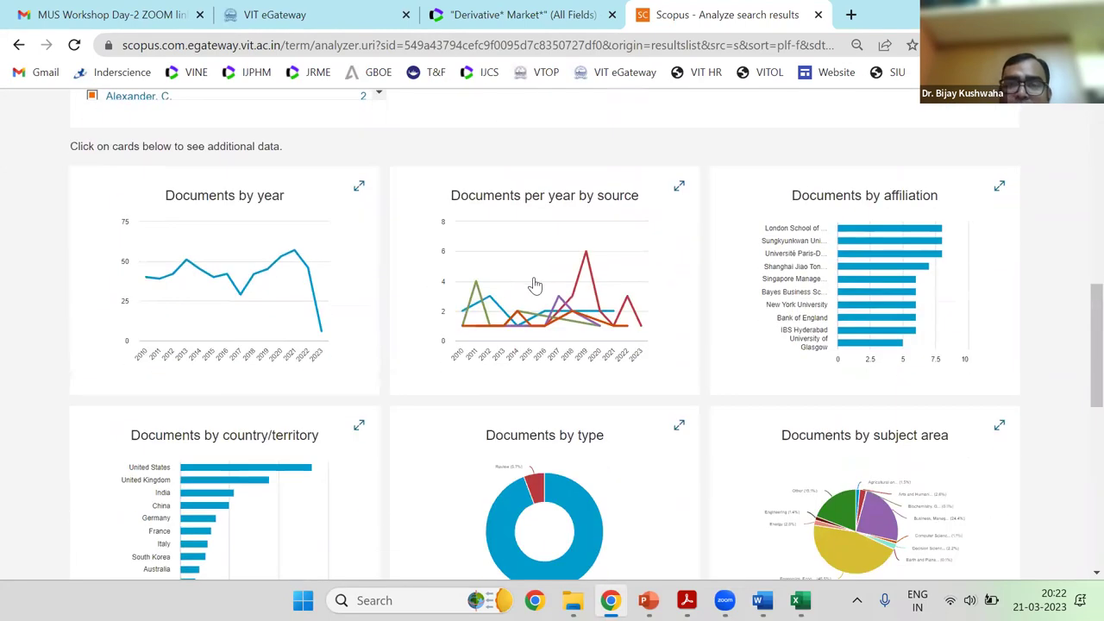
left_click(598, 340)
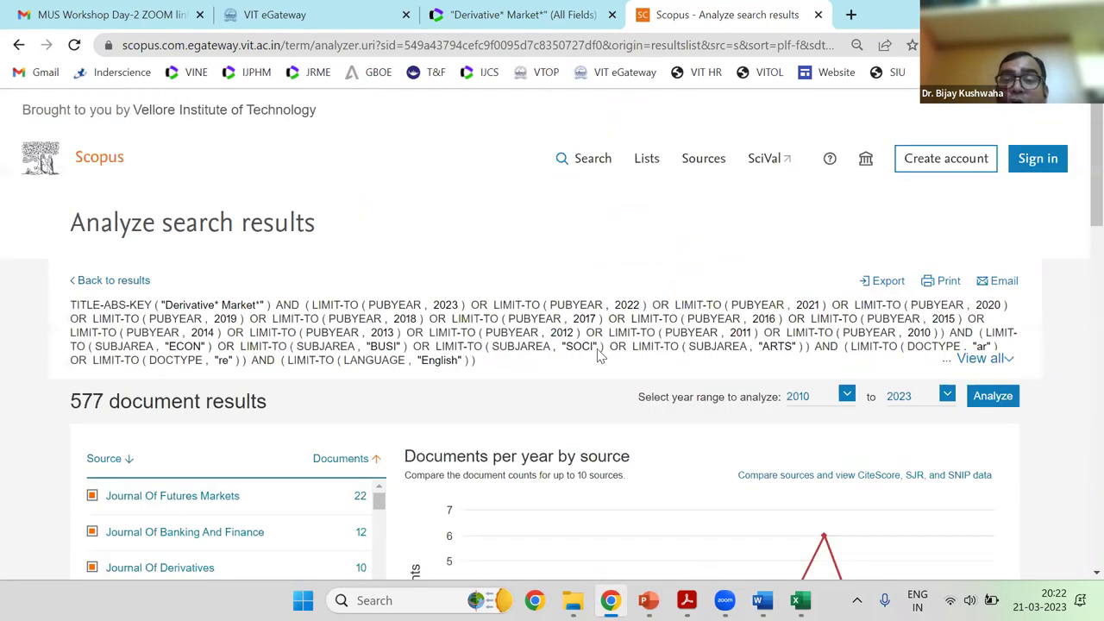
scroll(791, 463, "down", 4)
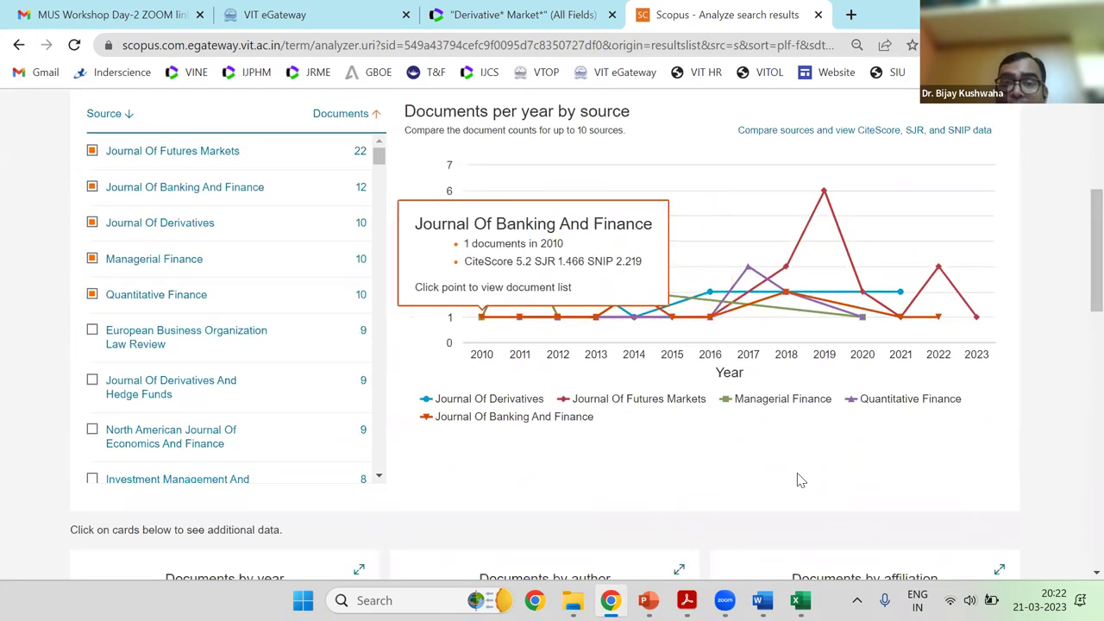
scroll(798, 480, "up", 4)
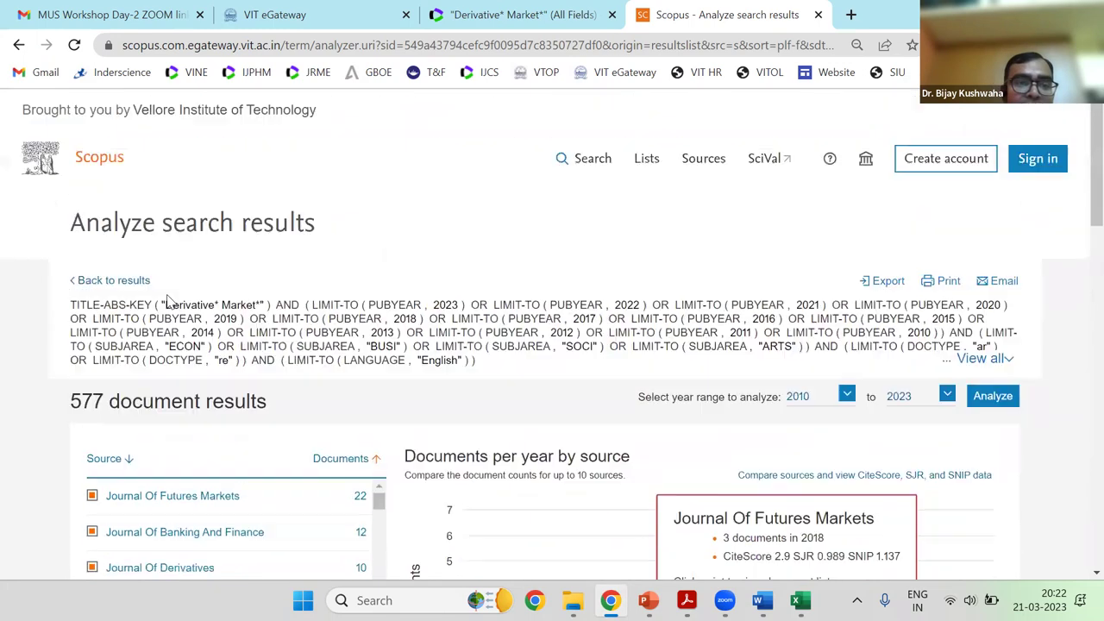
scroll(749, 322, "down", 1)
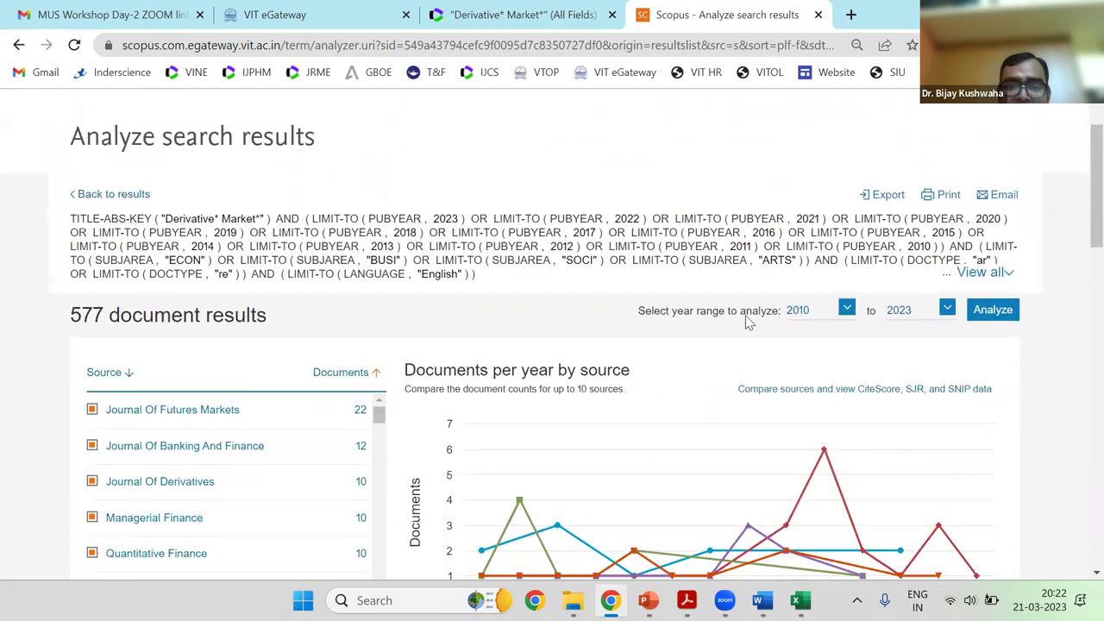
scroll(702, 369, "down", 3)
scroll(615, 370, "up", 1)
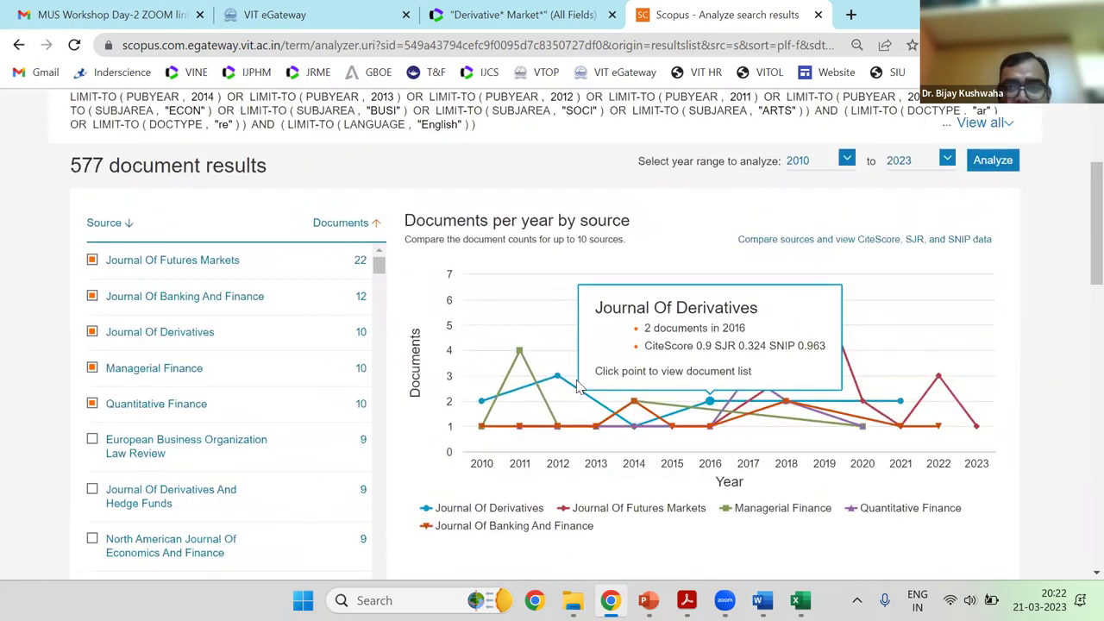
scroll(764, 410, "up", 1)
scroll(561, 379, "down", 1)
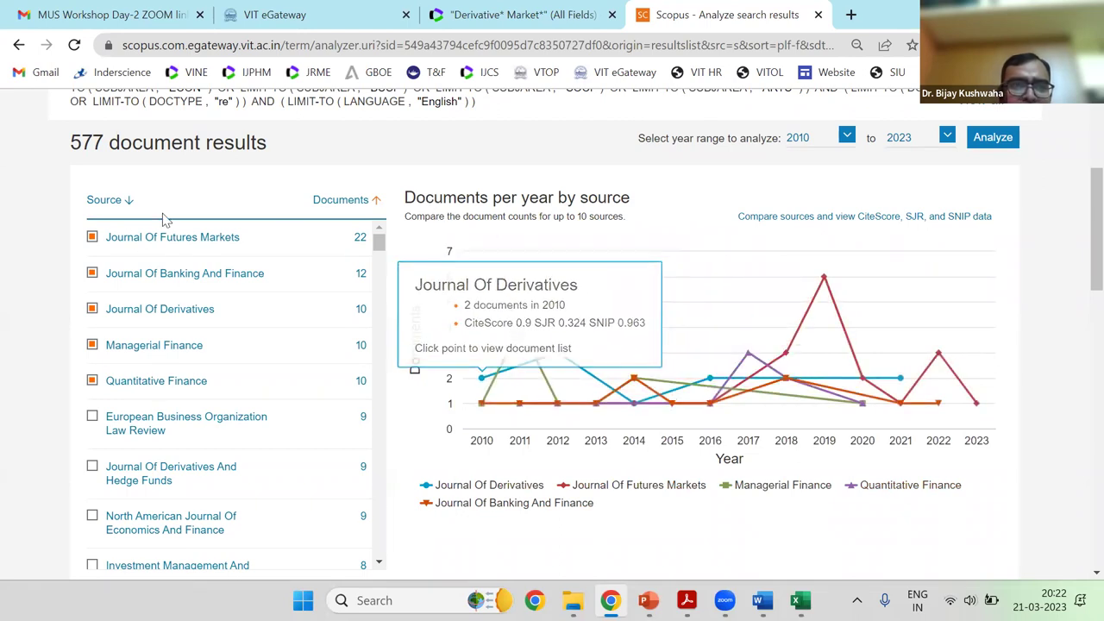
Inspect the yearly document counts of the plotted journals in the source line chart, including the 2019 and 2021 to 2022 points
scroll(444, 297, "up", 1)
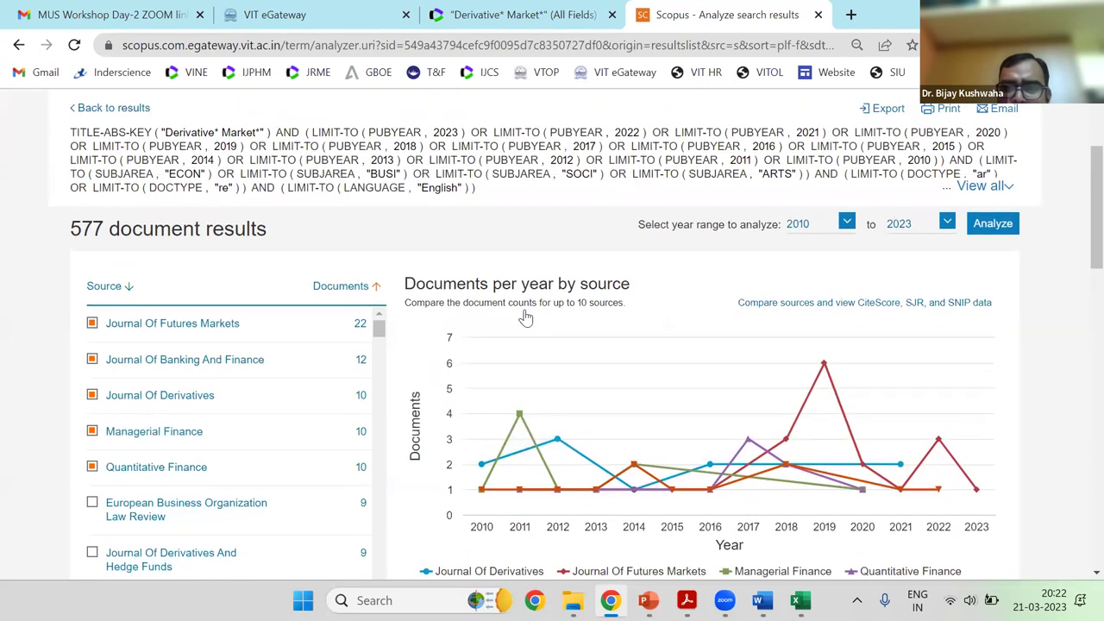
scroll(793, 412, "down", 2)
scroll(793, 412, "down", 2)
scroll(971, 419, "up", 2)
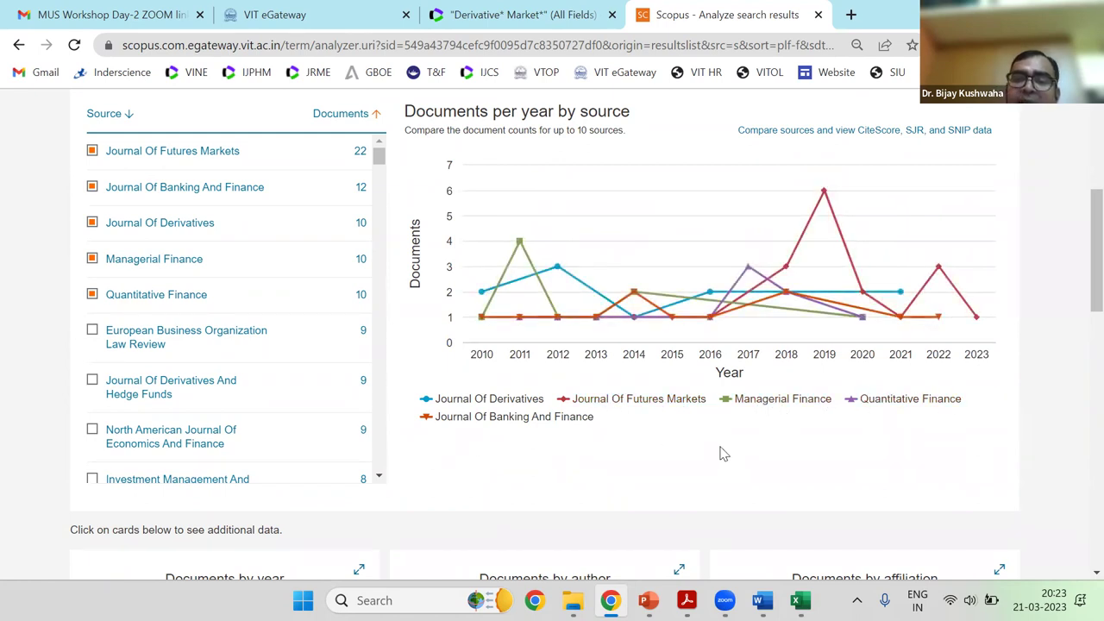
scroll(401, 335, "up", 1)
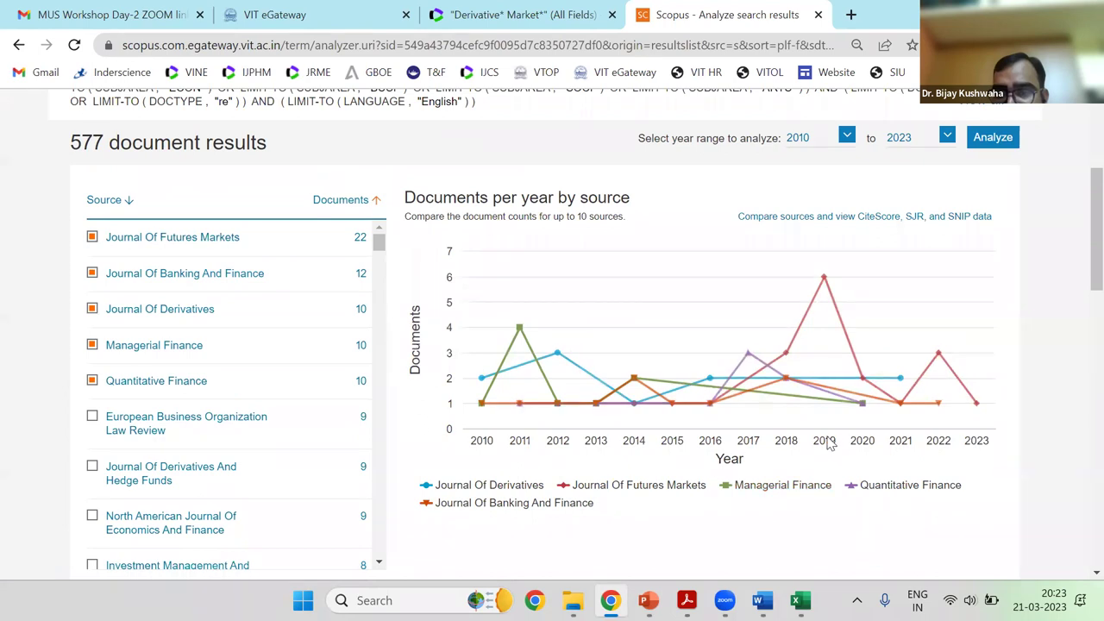
mouse_move(826, 283)
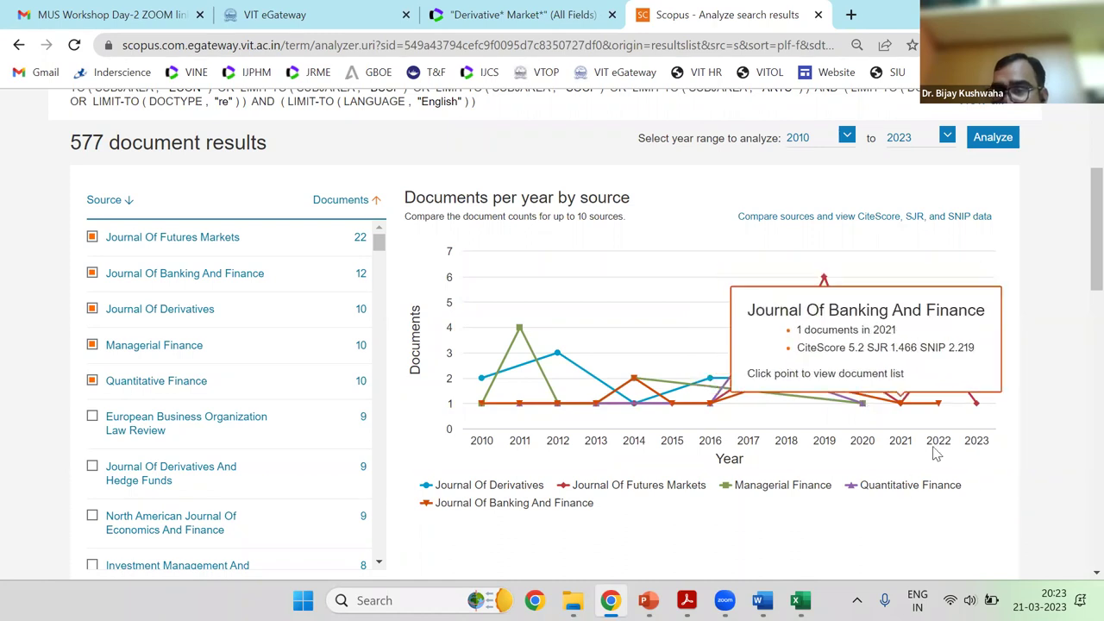
mouse_move(940, 369)
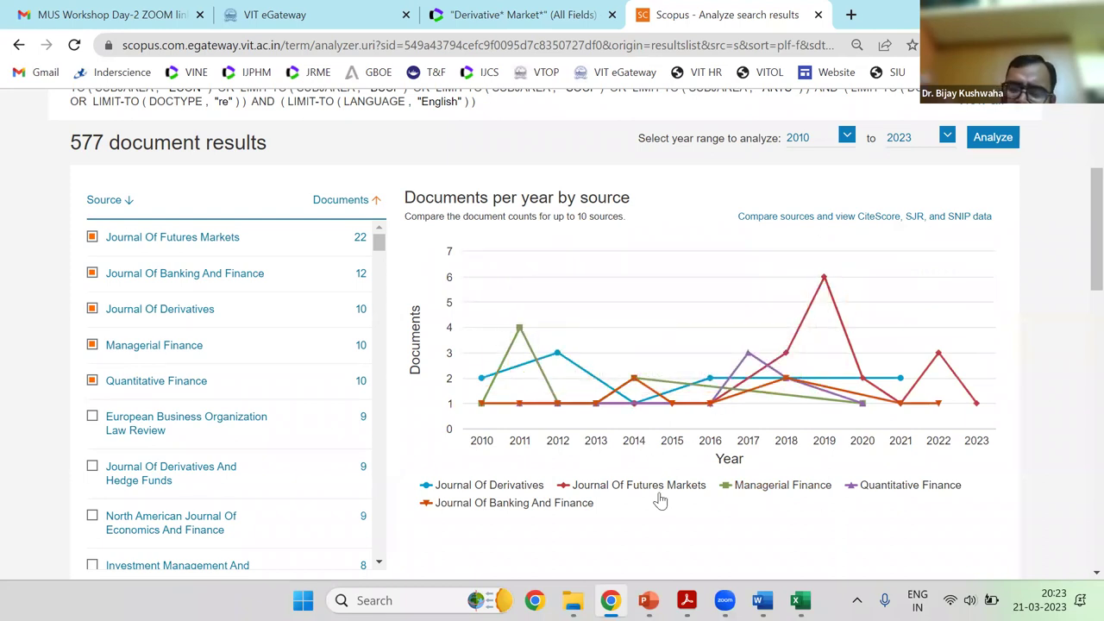
Open the documents by affiliation analysis and examine the institutions in its list and bar chart
scroll(813, 460, "down", 5)
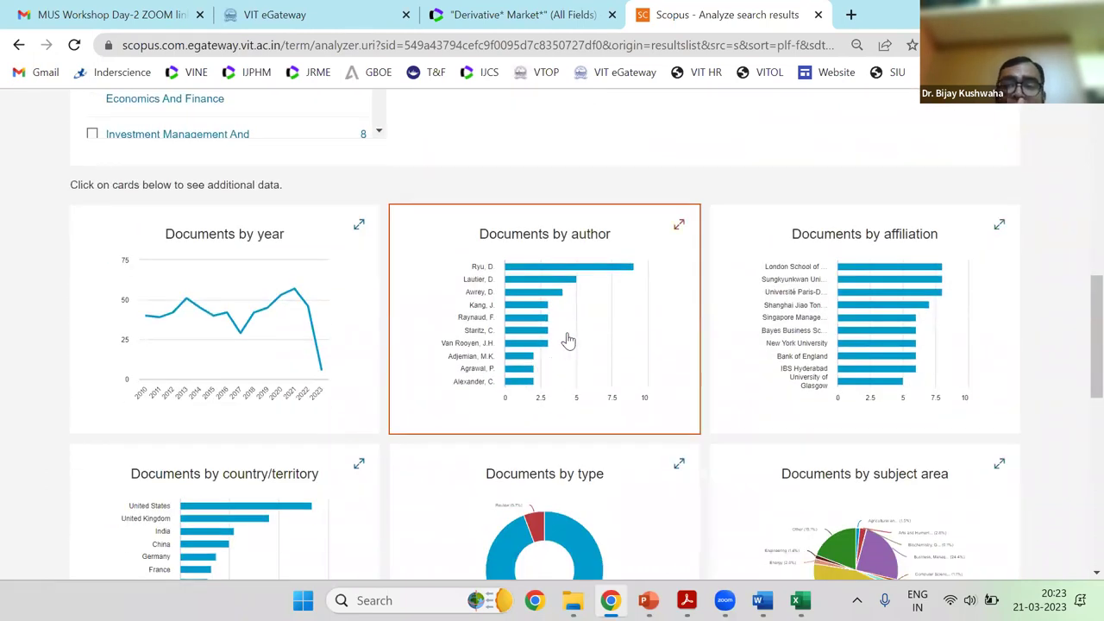
scroll(597, 366, "down", 5)
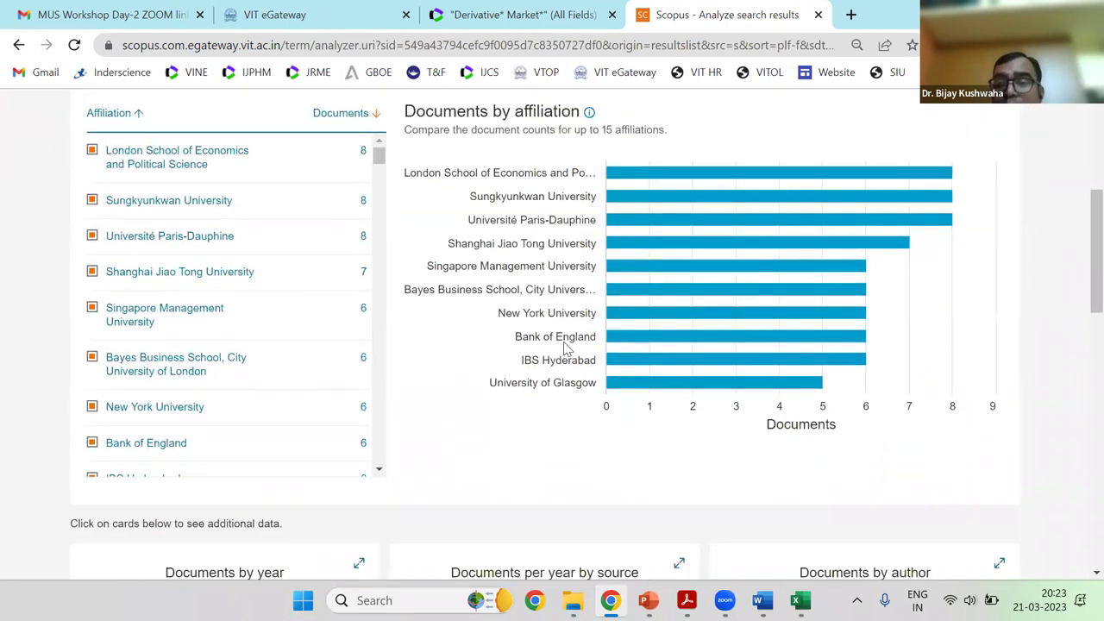
scroll(565, 347, "up", 1)
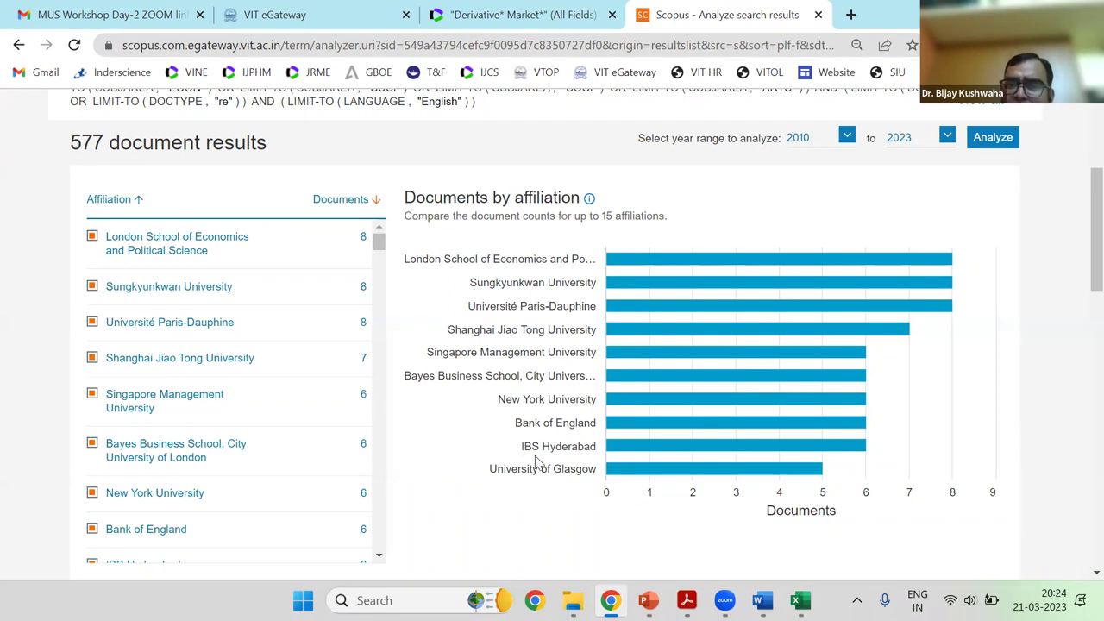
Open the documents by country or territory analysis and inspect the bars for the leading countries, including India
scroll(536, 462, "down", 4)
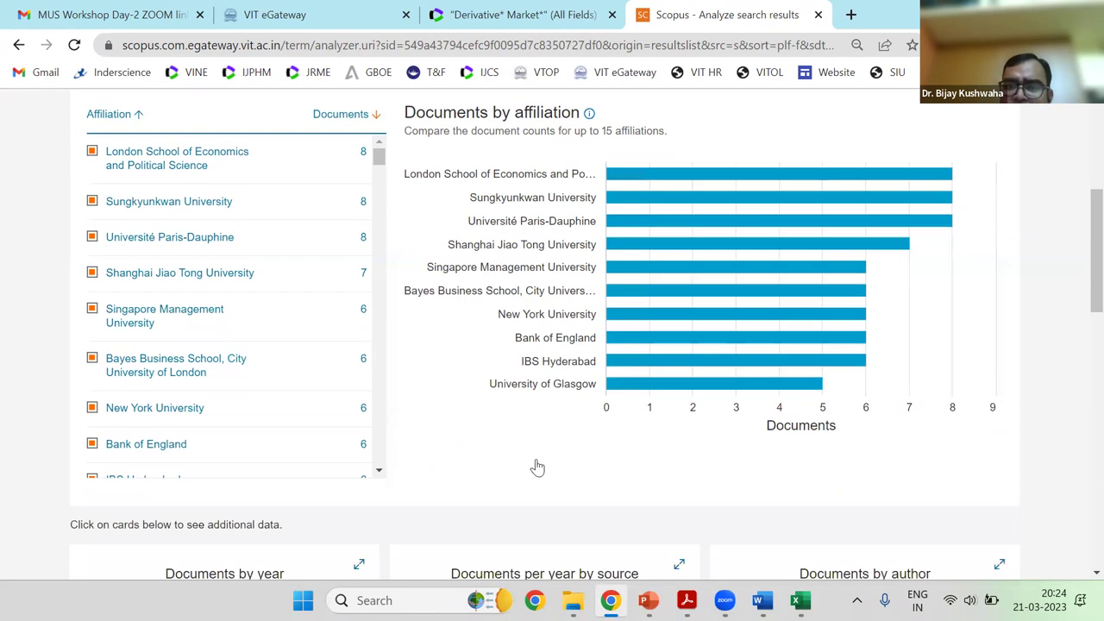
scroll(539, 466, "down", 4)
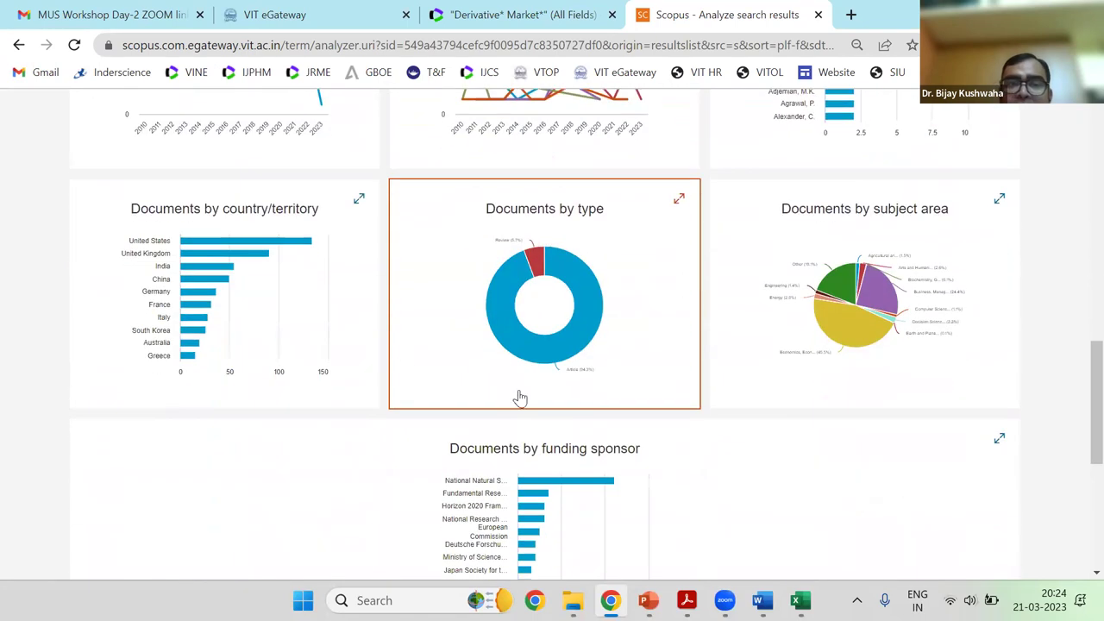
left_click(308, 301)
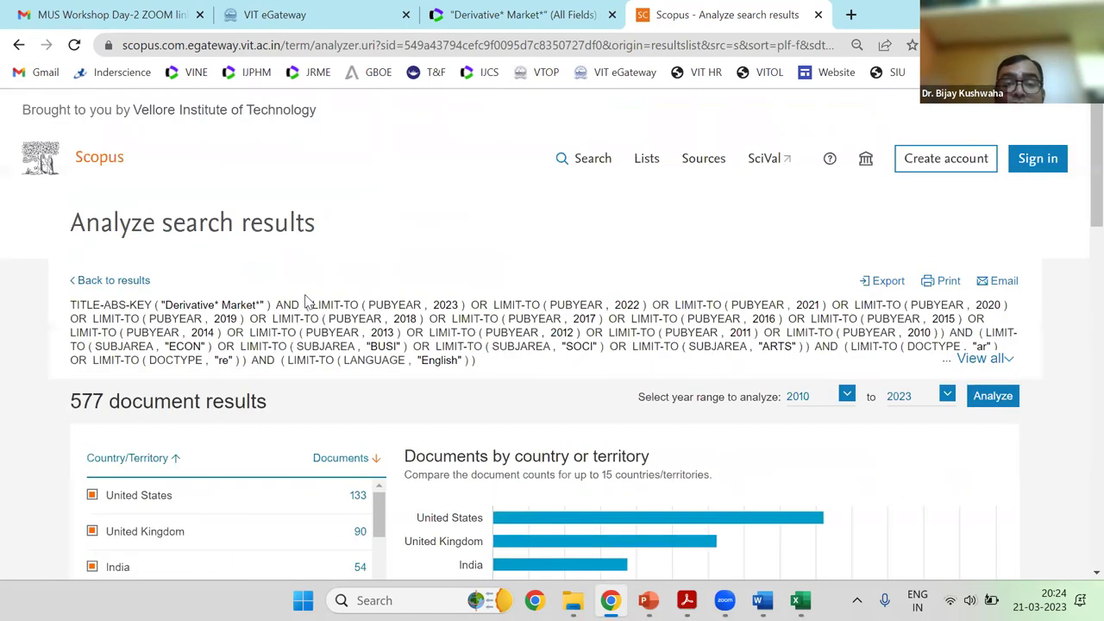
scroll(384, 275, "down", 1)
scroll(405, 311, "down", 2)
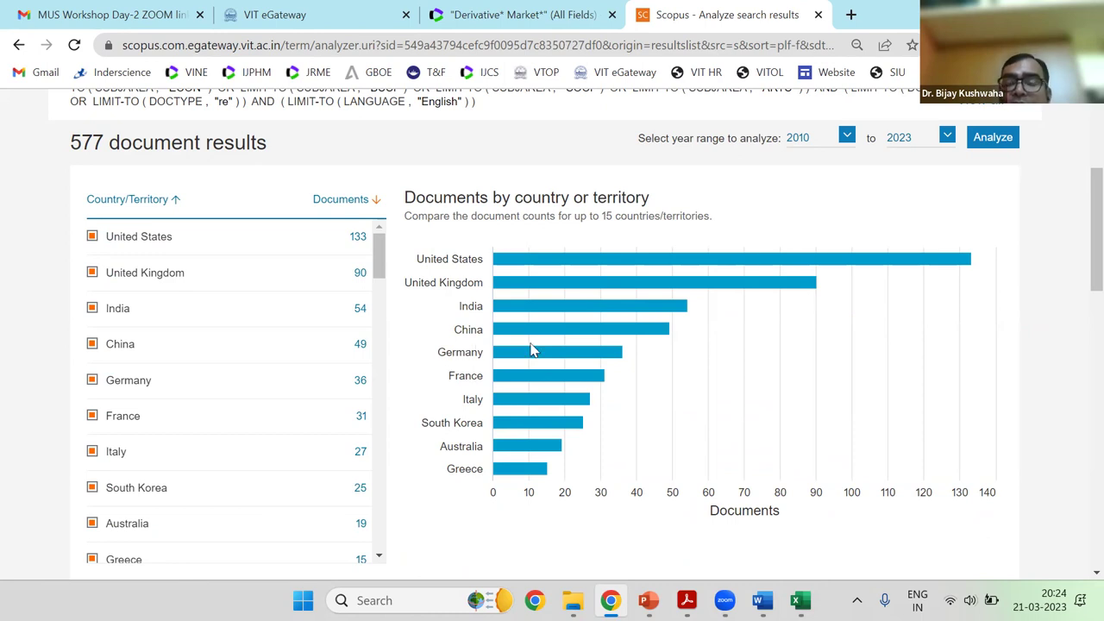
mouse_move(643, 259)
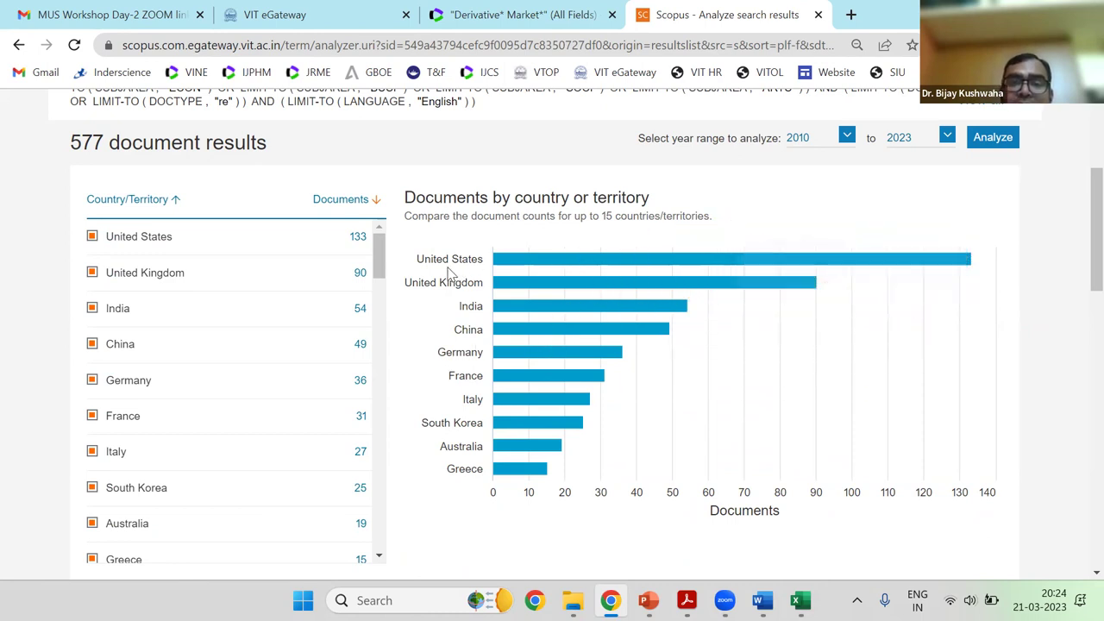
mouse_move(581, 317)
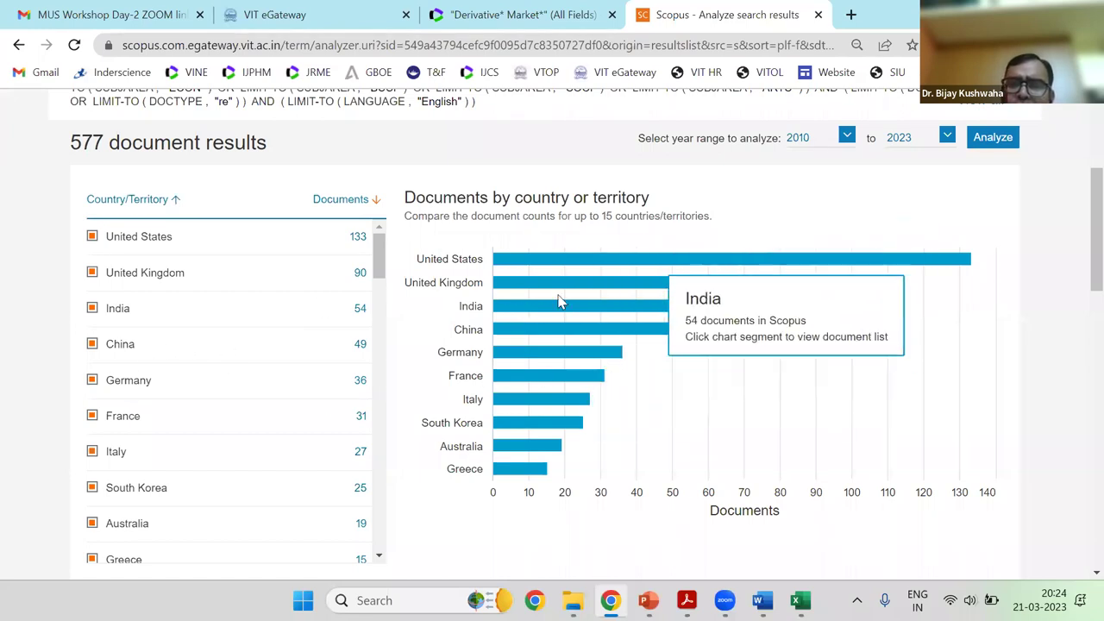
Open the documents by type analysis and inspect the Review and Article segments of the chart
scroll(511, 379, "down", 5)
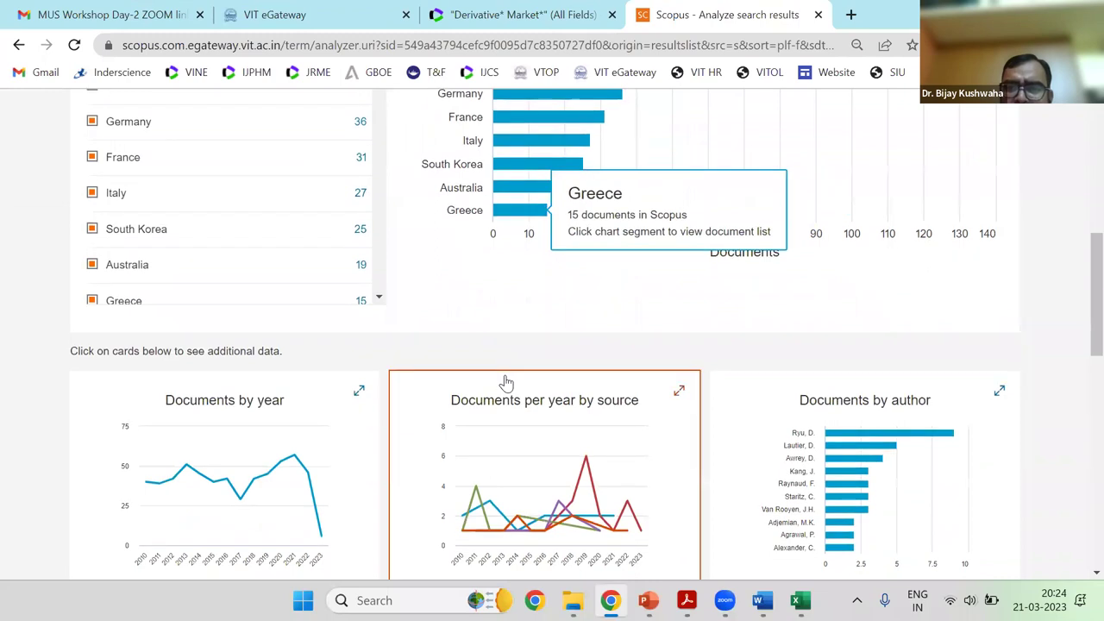
scroll(354, 207, "down", 2)
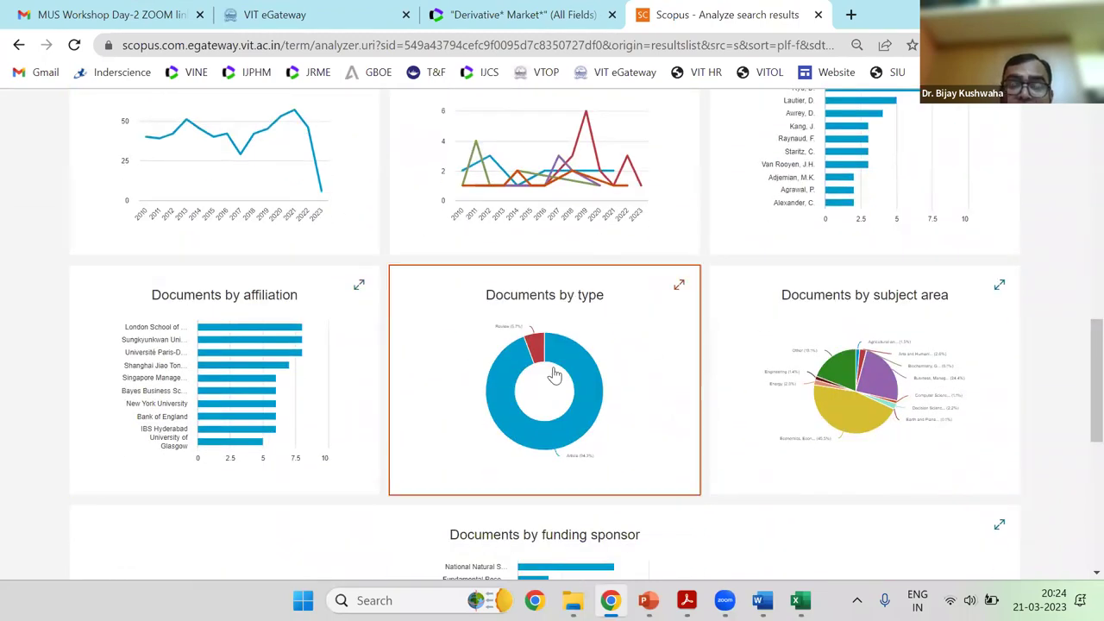
left_click(680, 264)
scroll(563, 338, "down", 4)
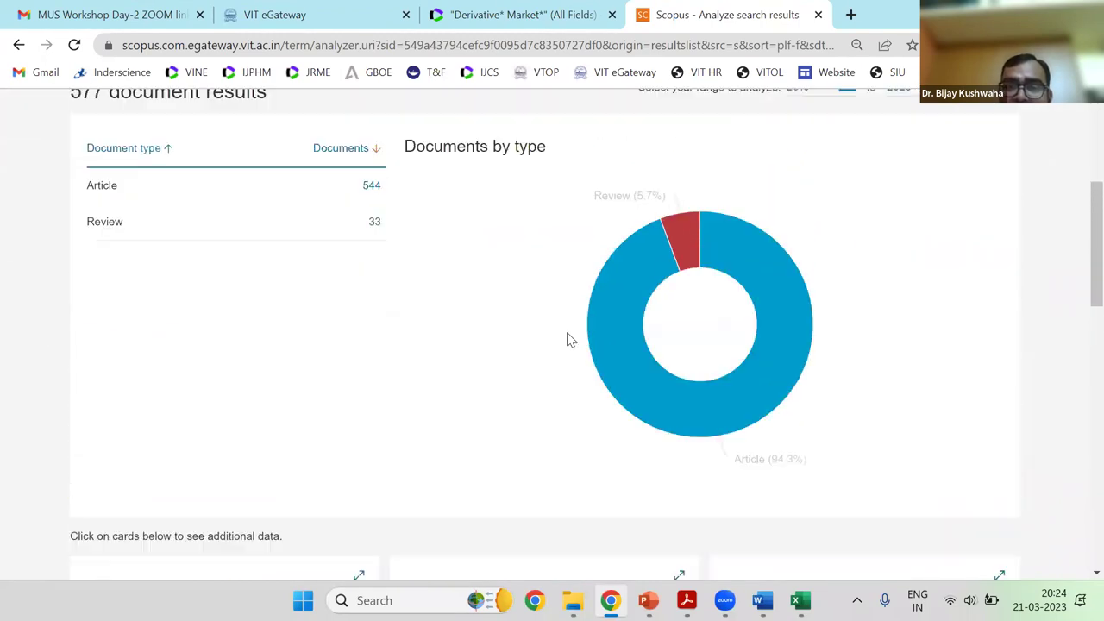
scroll(621, 345, "up", 2)
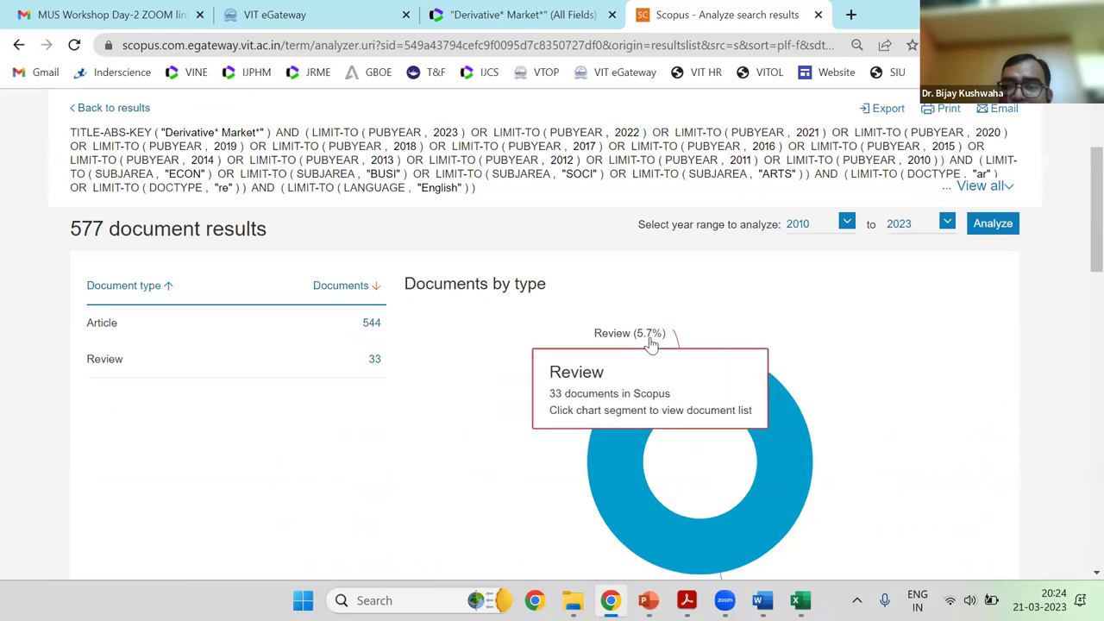
mouse_move(788, 438)
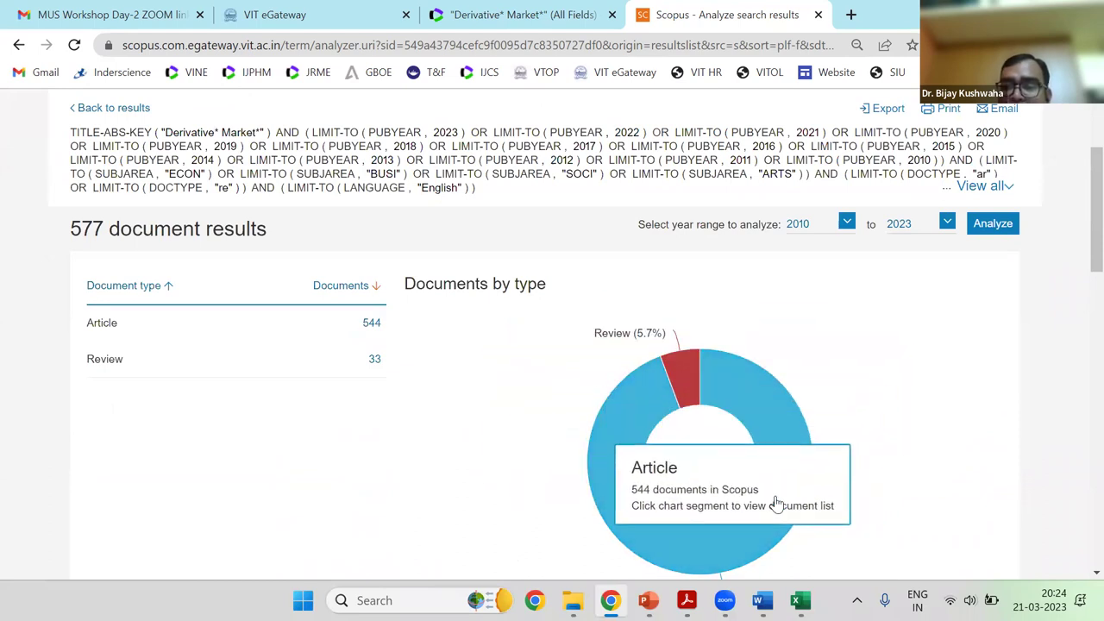
Open the documents by subject area analysis and examine its subject list and pie chart segments
scroll(784, 472, "down", 1)
scroll(784, 472, "down", 3)
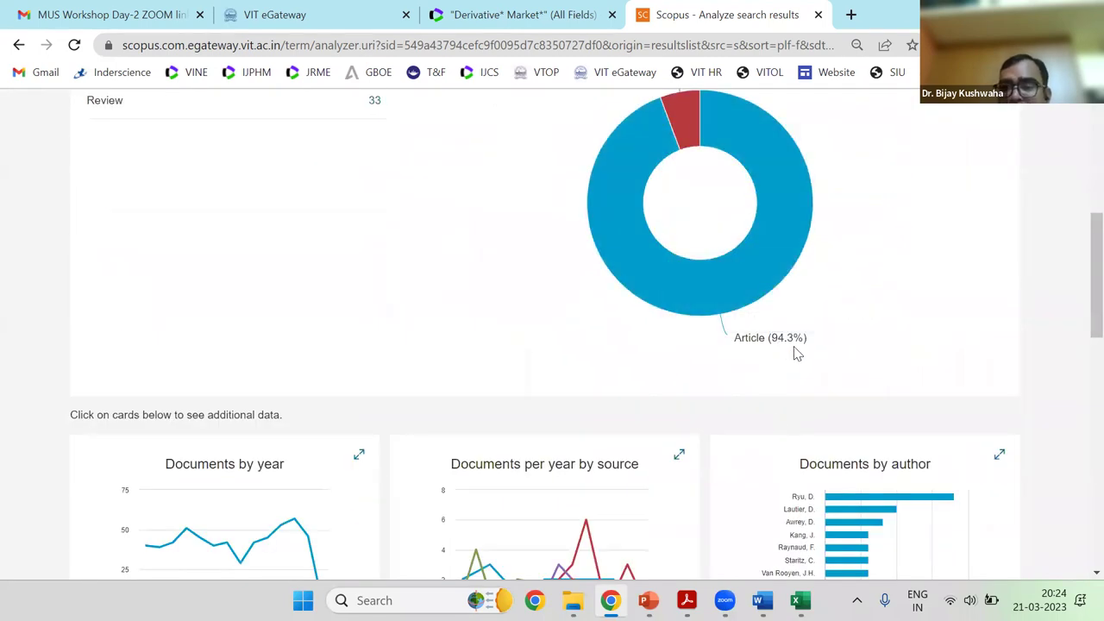
scroll(796, 353, "down", 3)
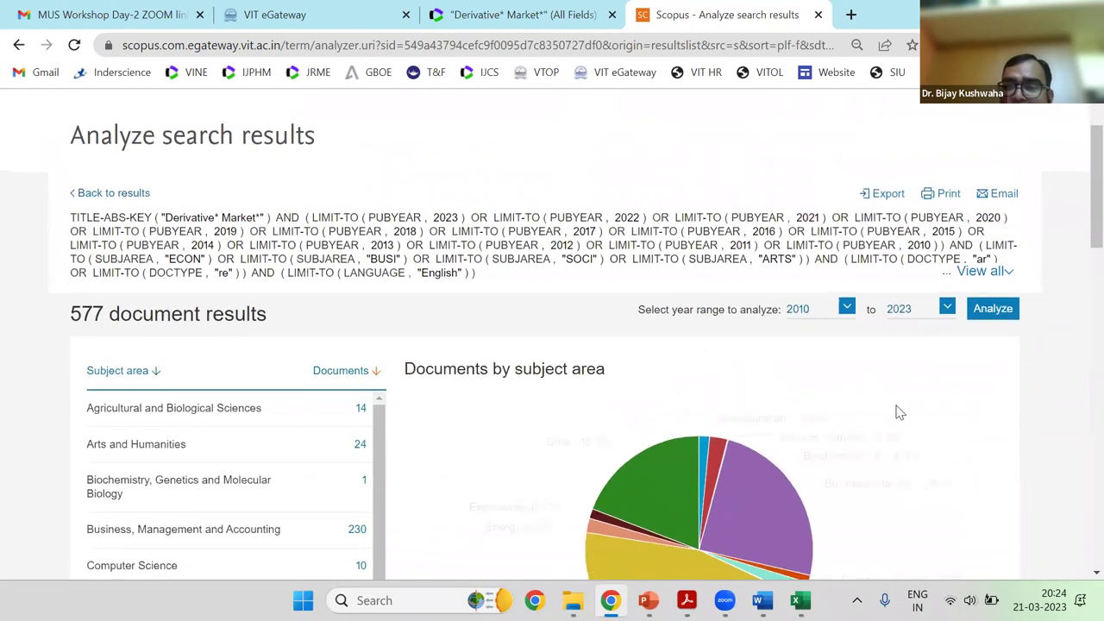
scroll(897, 412, "down", 3)
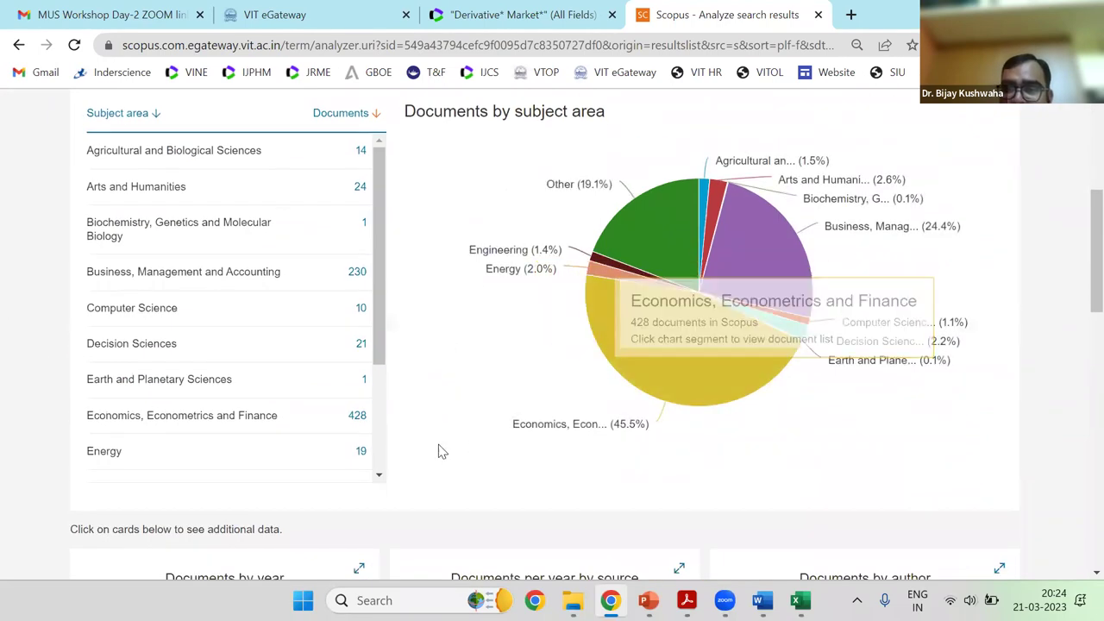
scroll(754, 480, "up", 1)
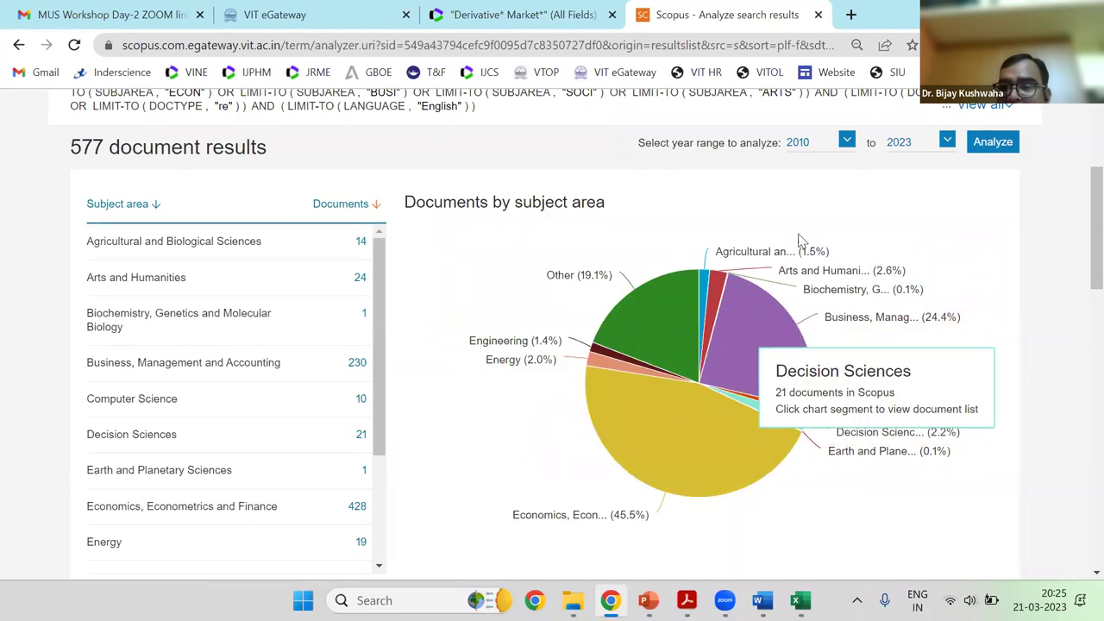
Look over the analysis overview cards for year, source, author, affiliation, country, type and funding sponsor
scroll(811, 483, "down", 5)
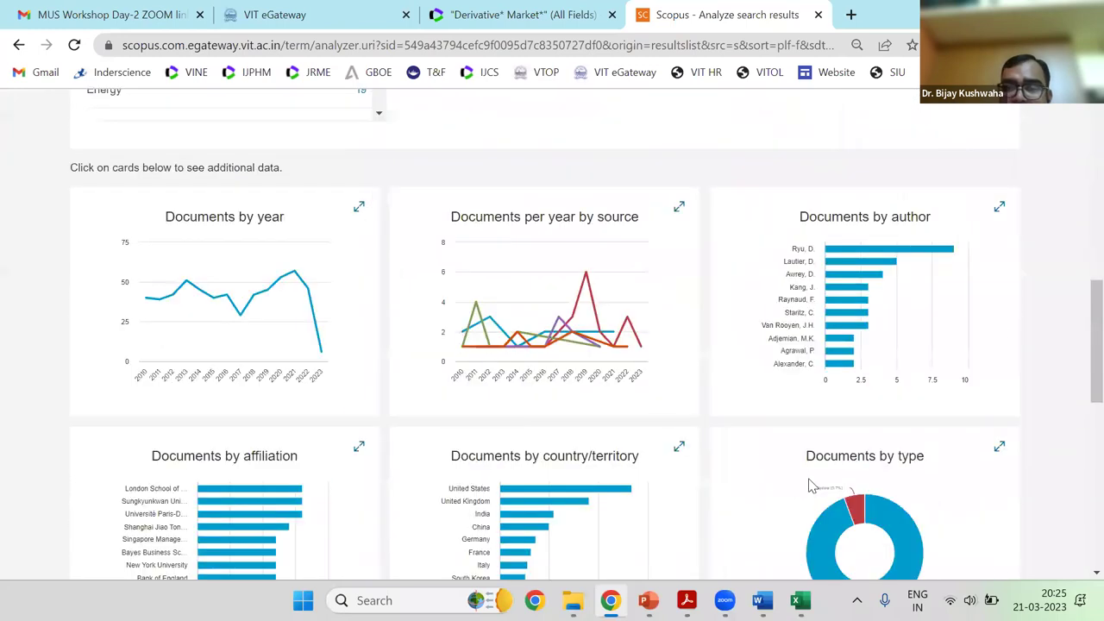
scroll(811, 485, "down", 7)
scroll(763, 216, "up", 4)
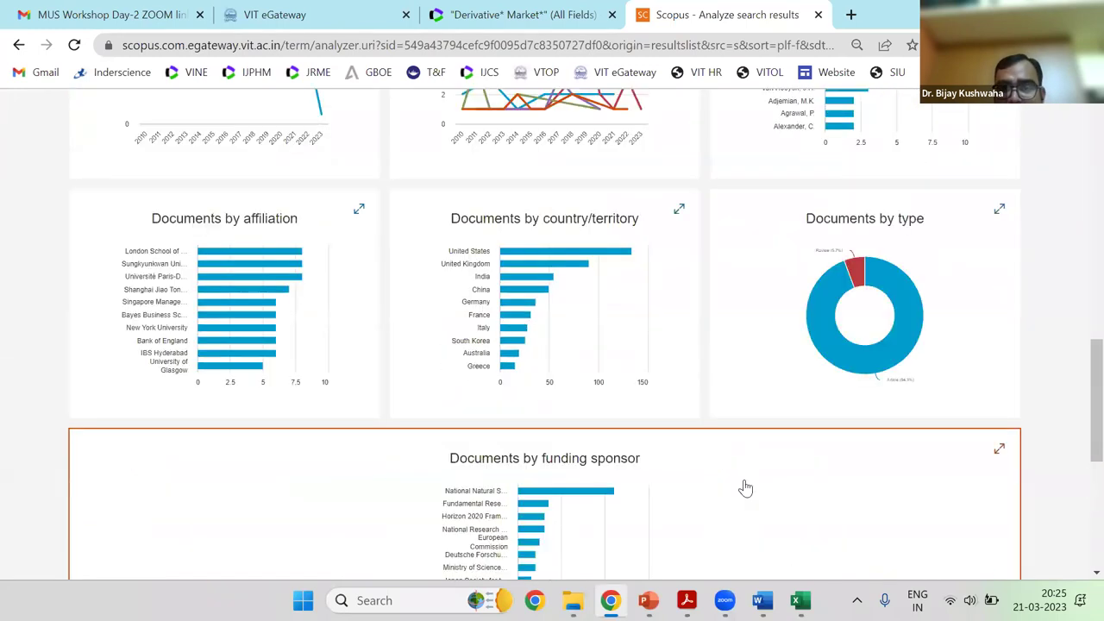
scroll(662, 403, "up", 3)
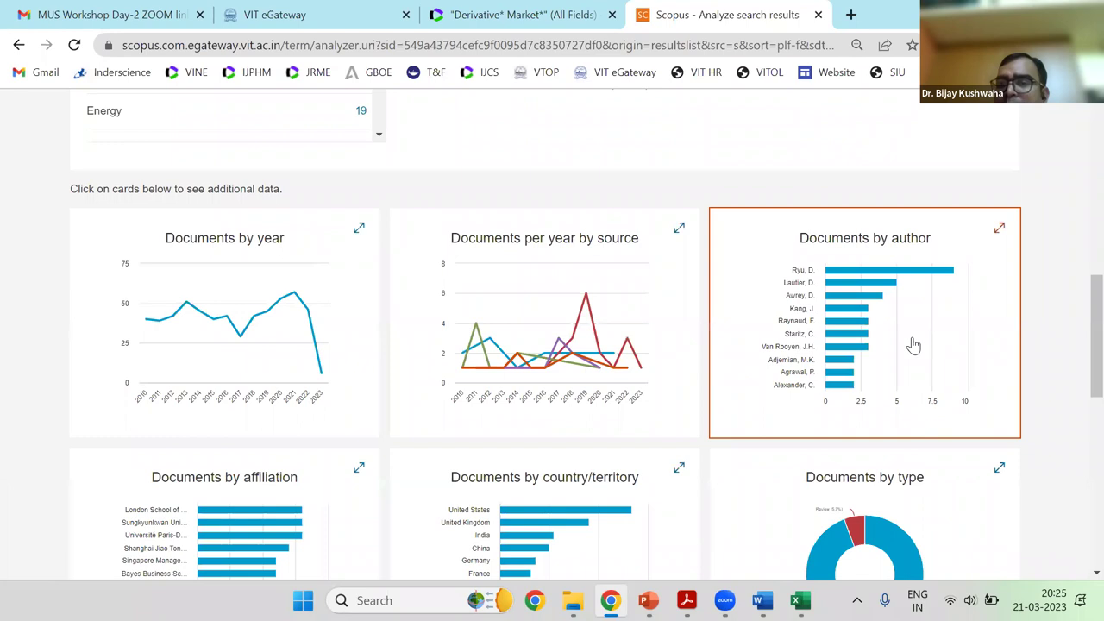
scroll(345, 345, "down", 2)
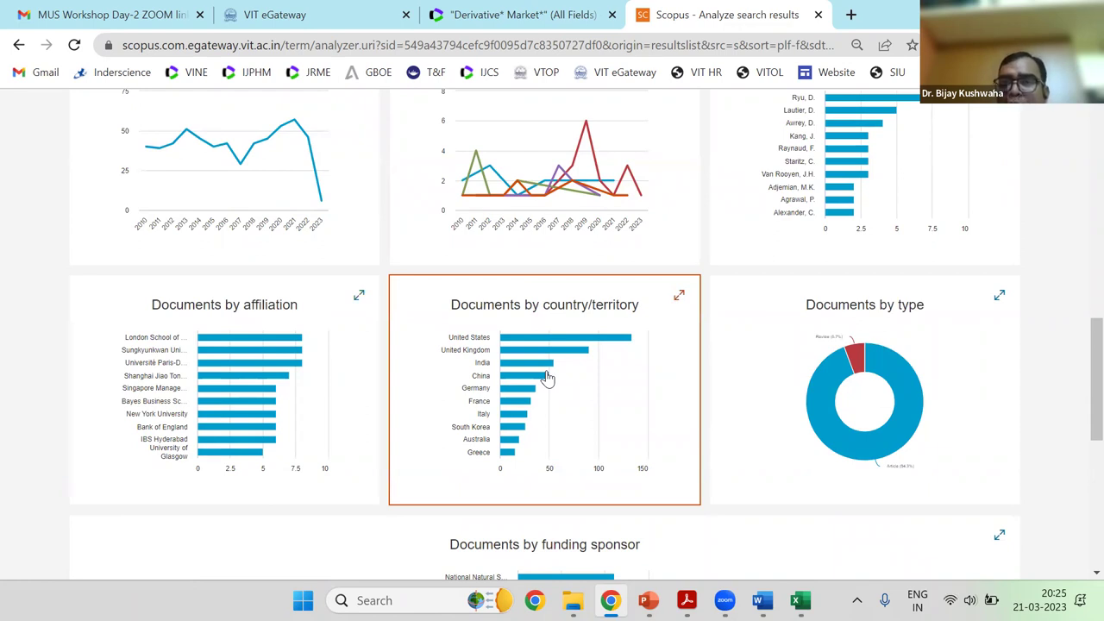
scroll(546, 377, "up", 2)
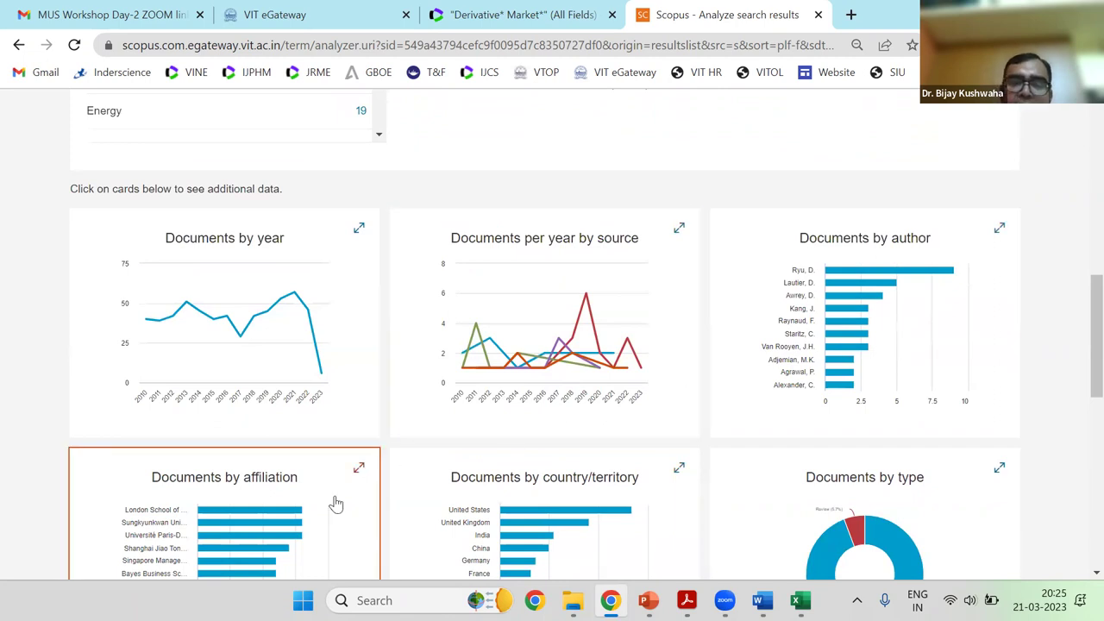
Return from the subject area analysis to the Scopus document search results
scroll(336, 504, "up", 5)
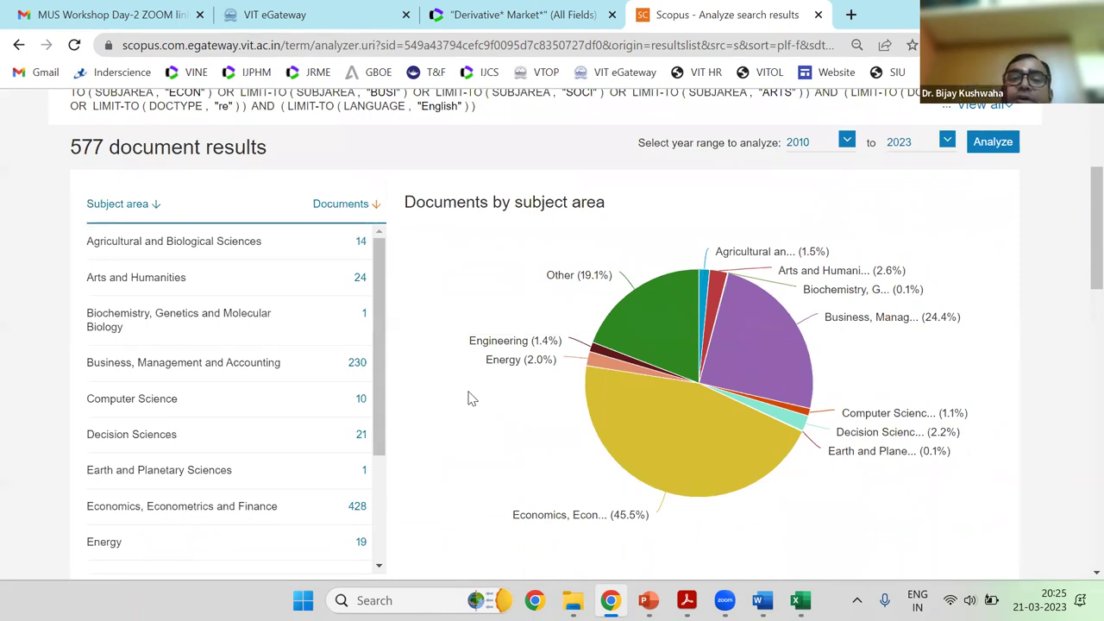
scroll(472, 398, "up", 3)
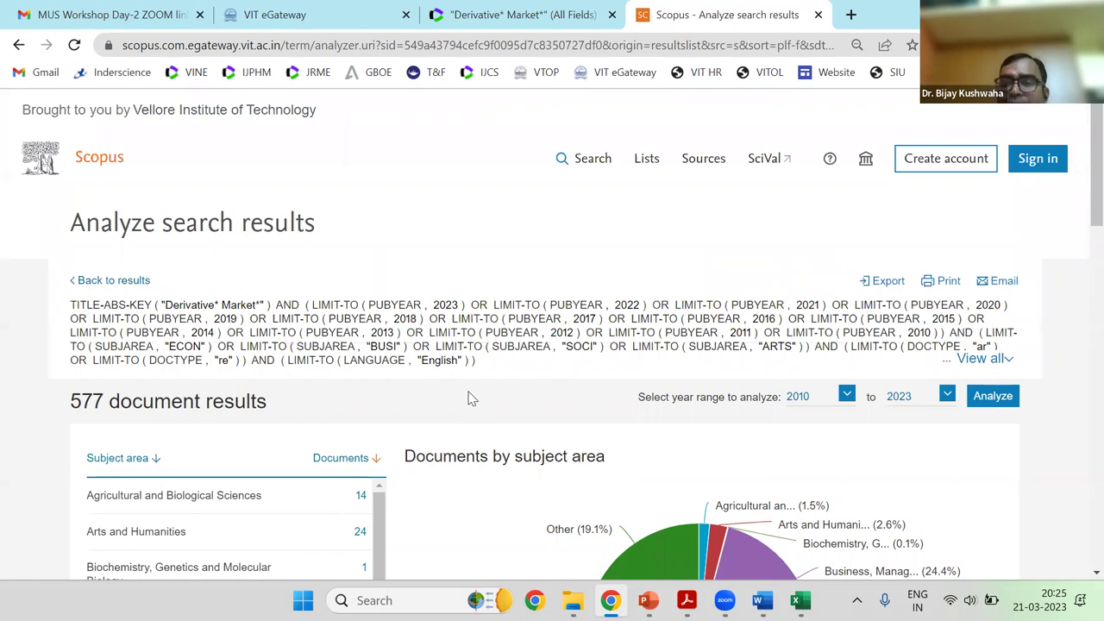
left_click(87, 284)
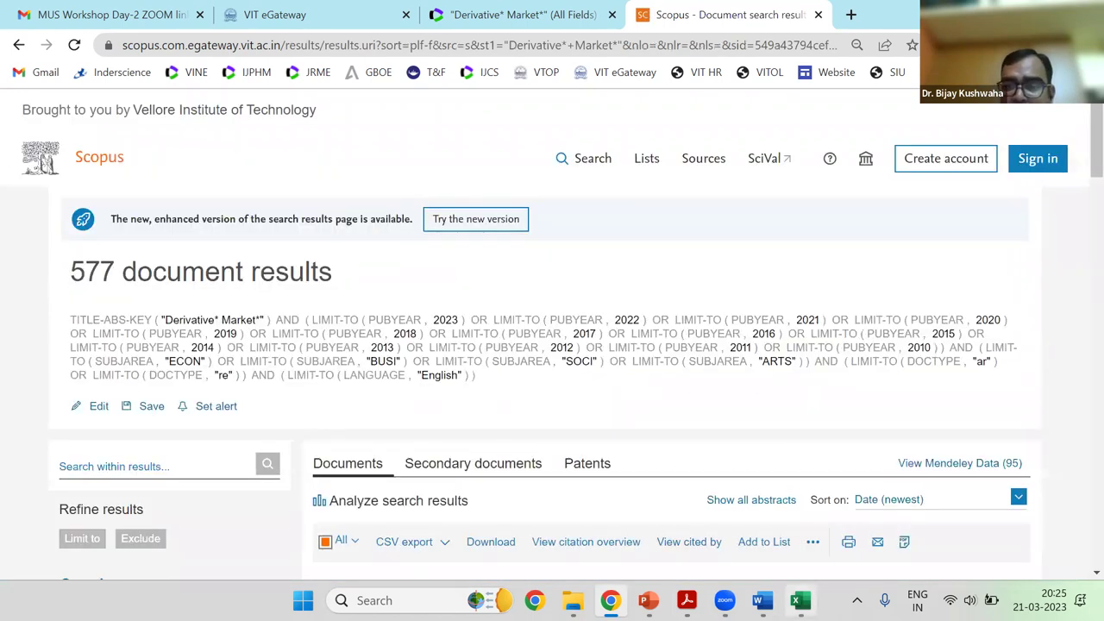
Close both Downloads windows and the folder window bearing a person's name in File Explorer, keeping the Bibliometrics window
mouse_move(800, 600)
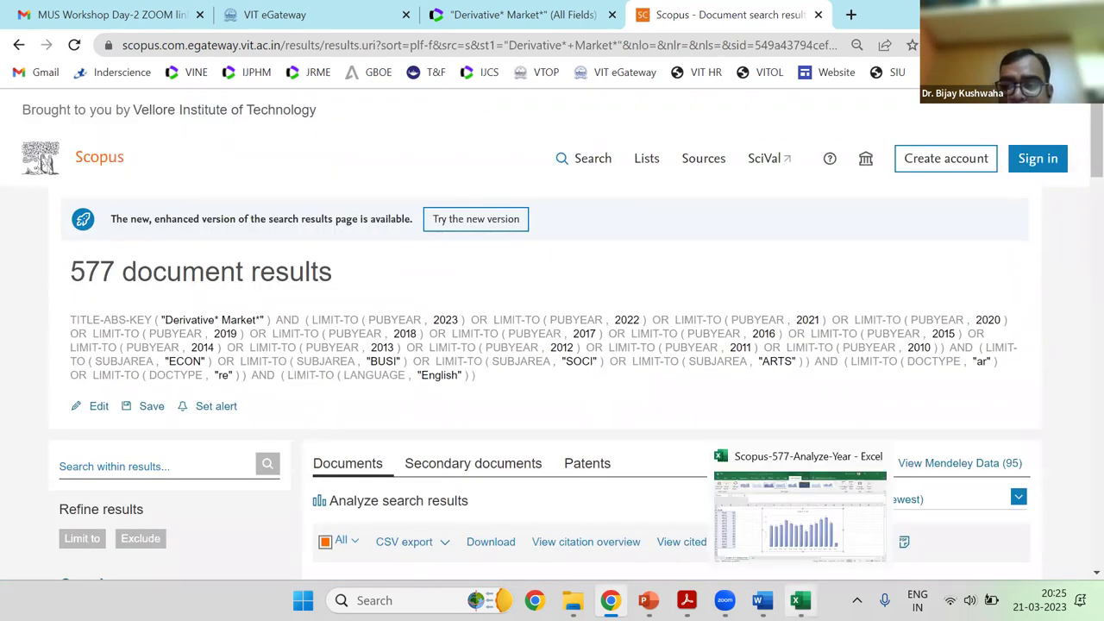
mouse_move(573, 600)
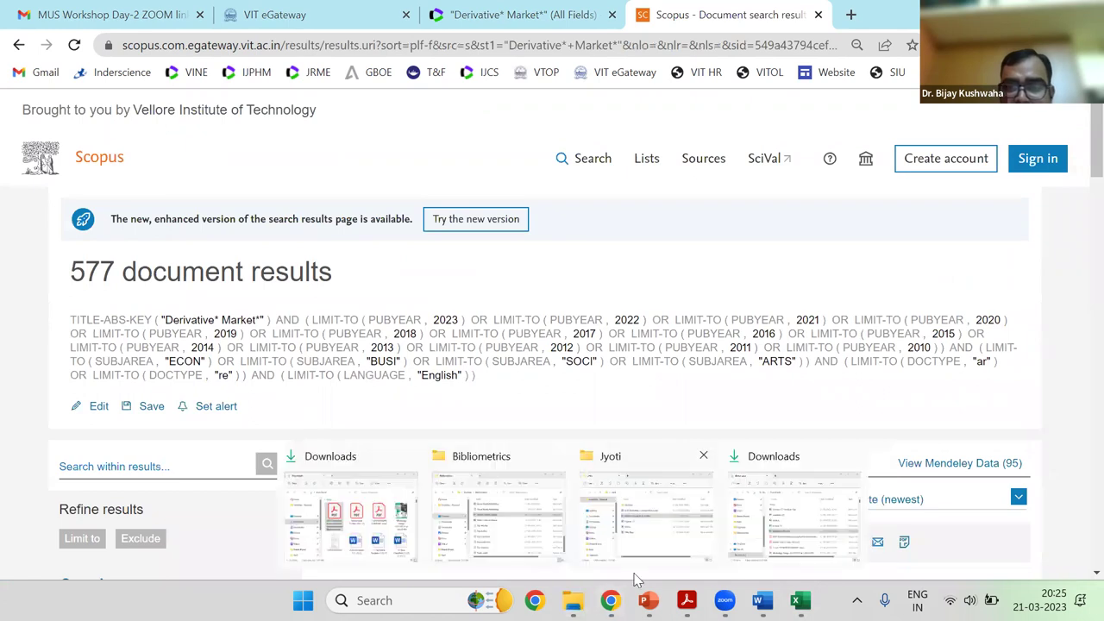
left_click(703, 455)
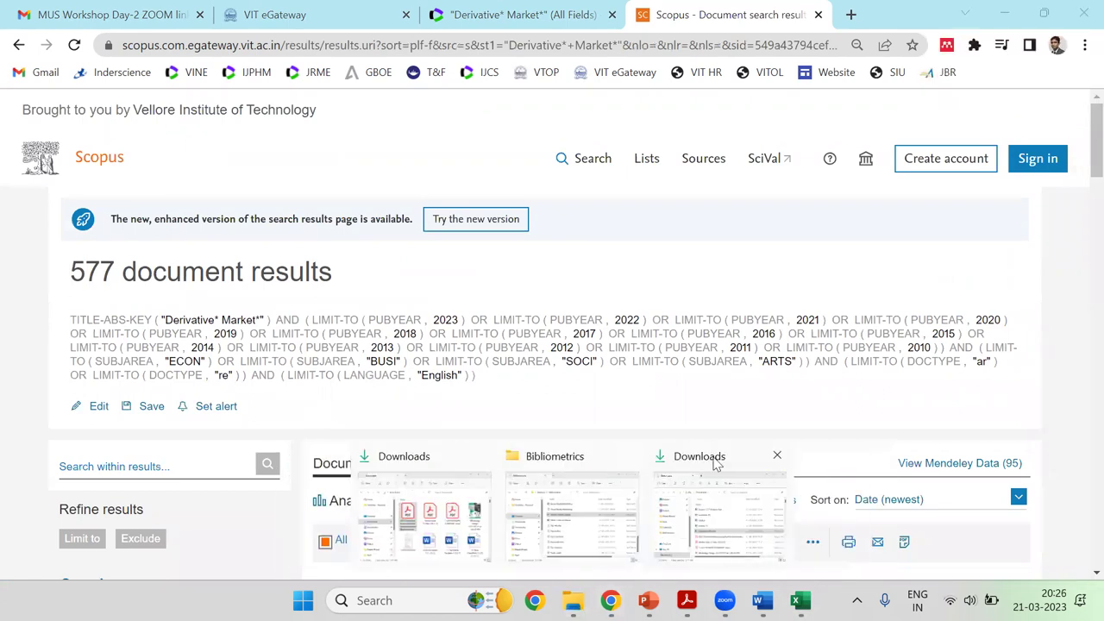
left_click(776, 455)
left_click(557, 454)
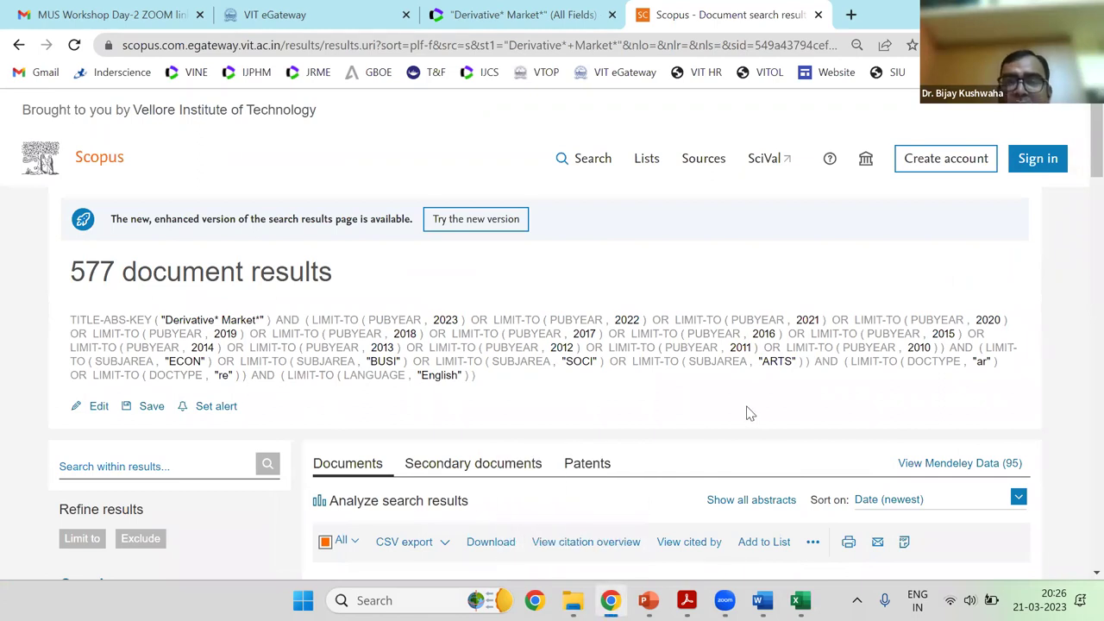
Look over the Scopus search query and the author bar chart in the Table 1 Search Criteria document, returning to the Scopus results
scroll(733, 403, "down", 1)
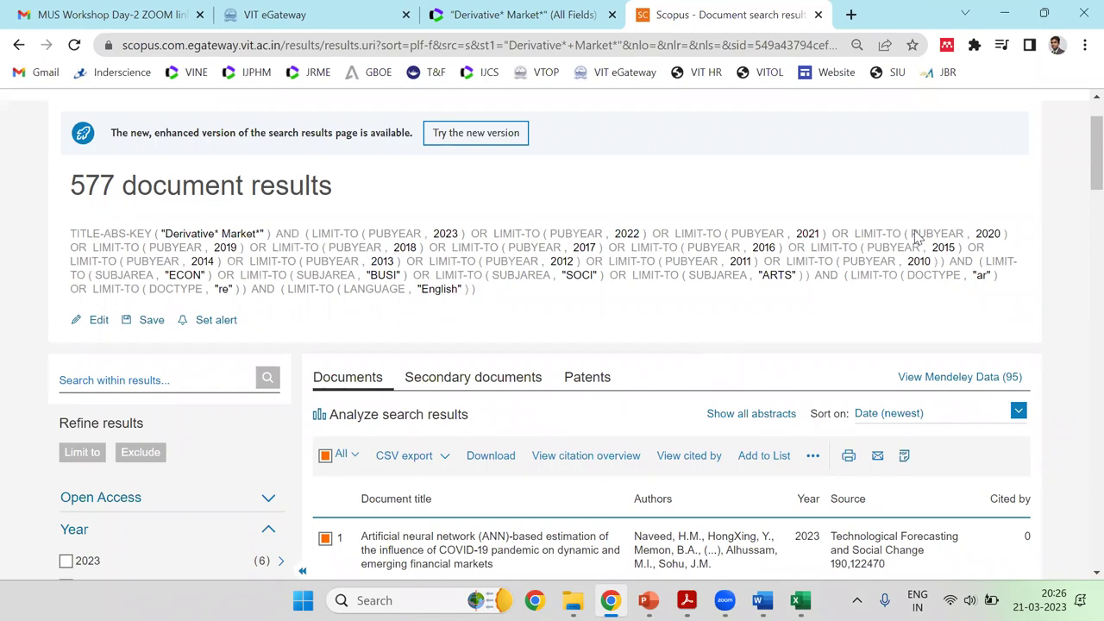
key("super+Down")
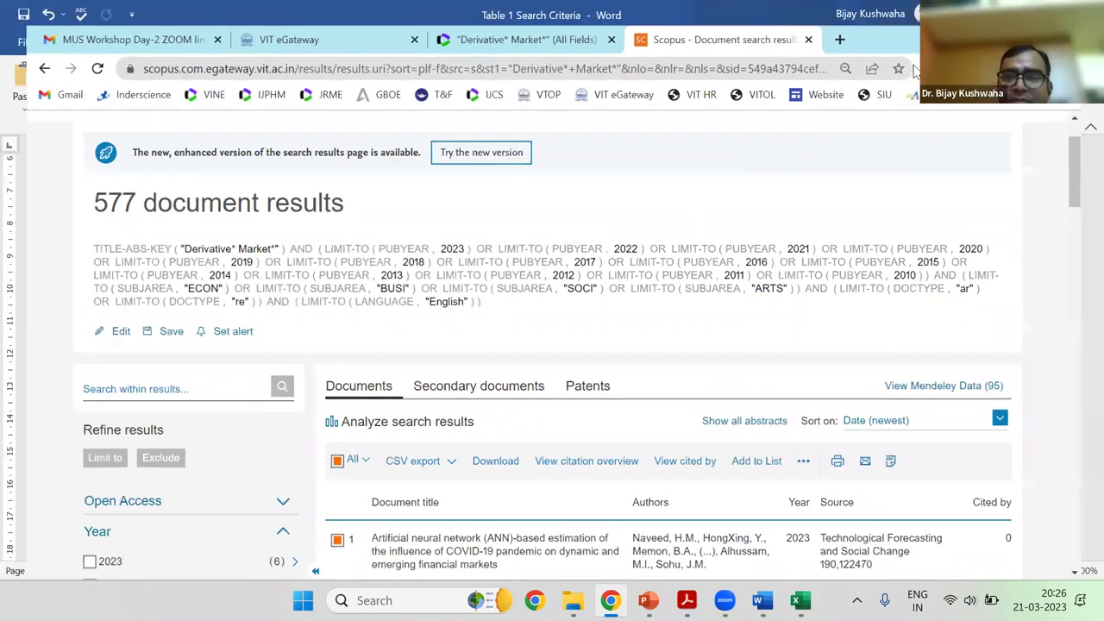
key("super+Down")
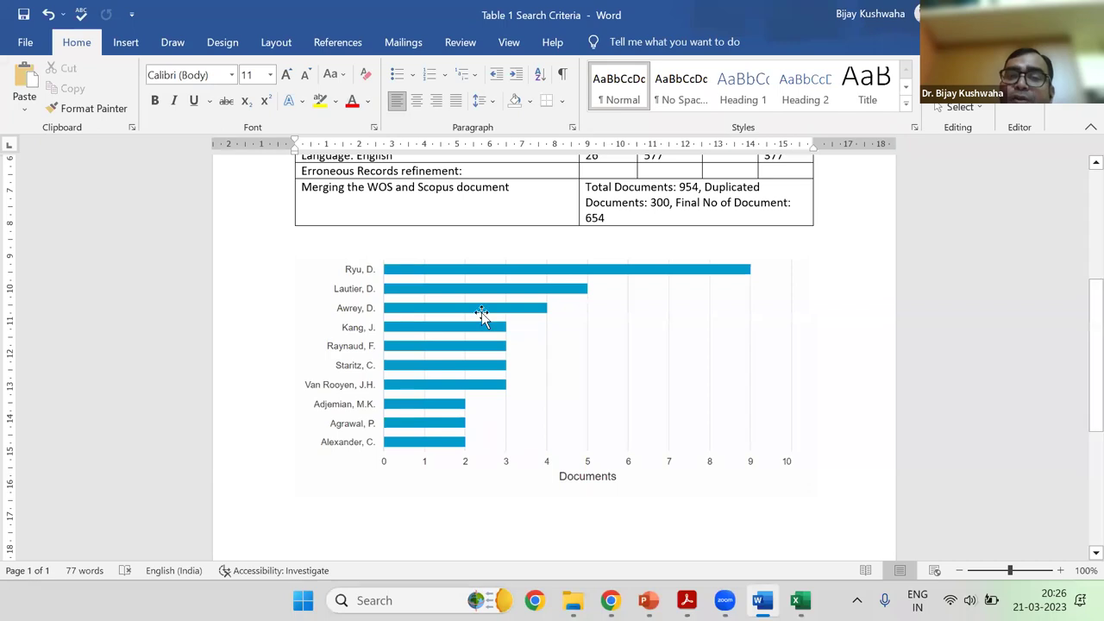
left_click(482, 314)
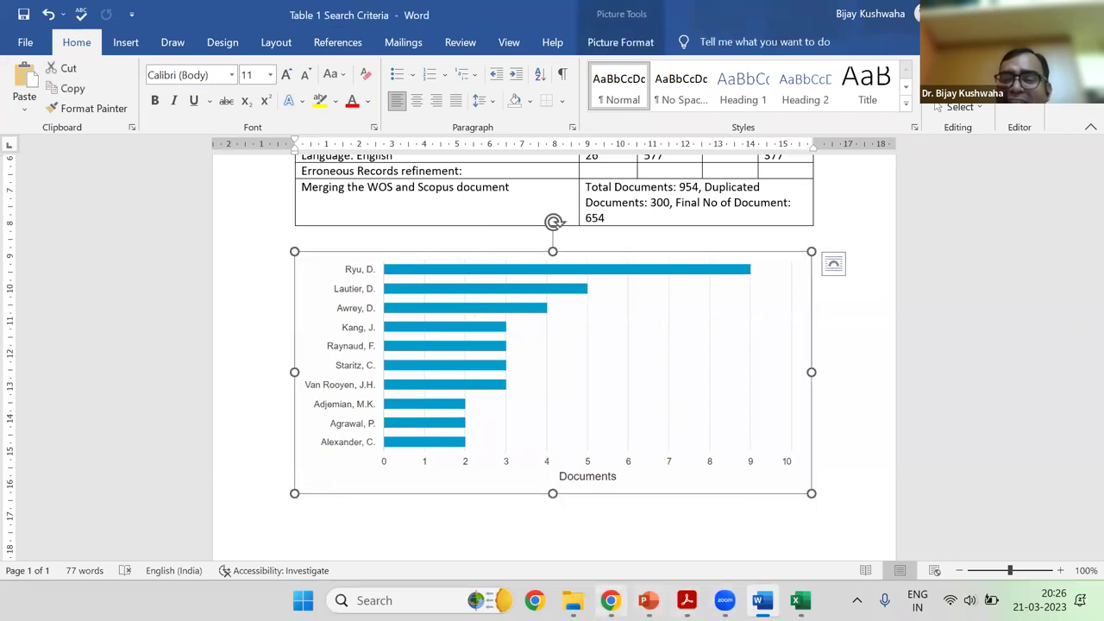
key("alt+Tab")
key("super+Up")
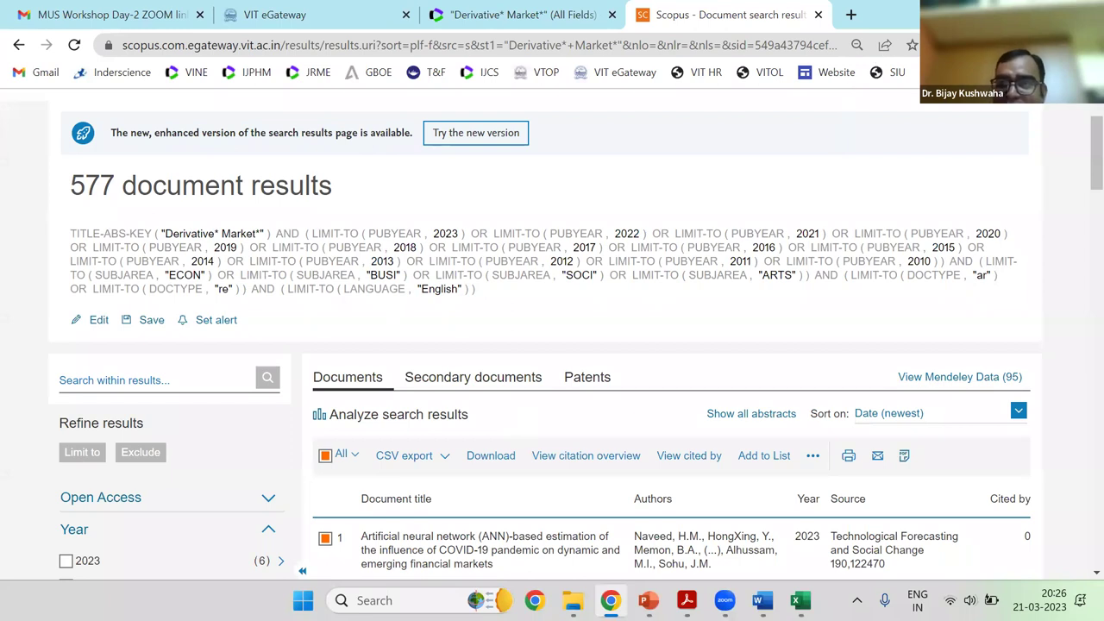
Close the Scopus-577-Analyze-Year workbook and the Bibliometrci Analysis presentation
key("super+Down")
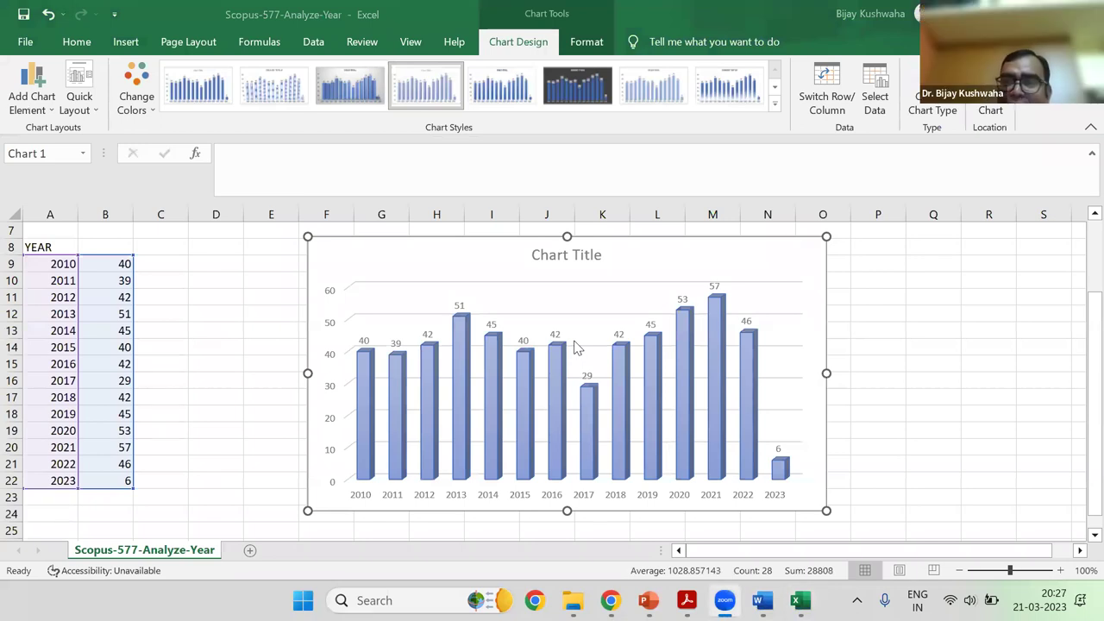
key("alt+F4")
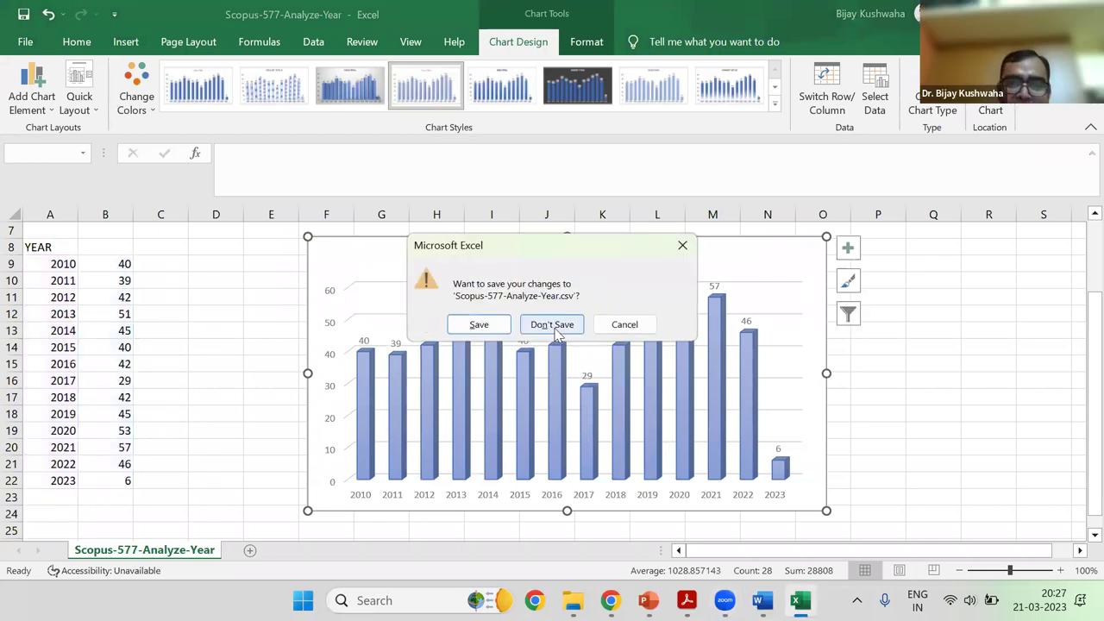
left_click(497, 324)
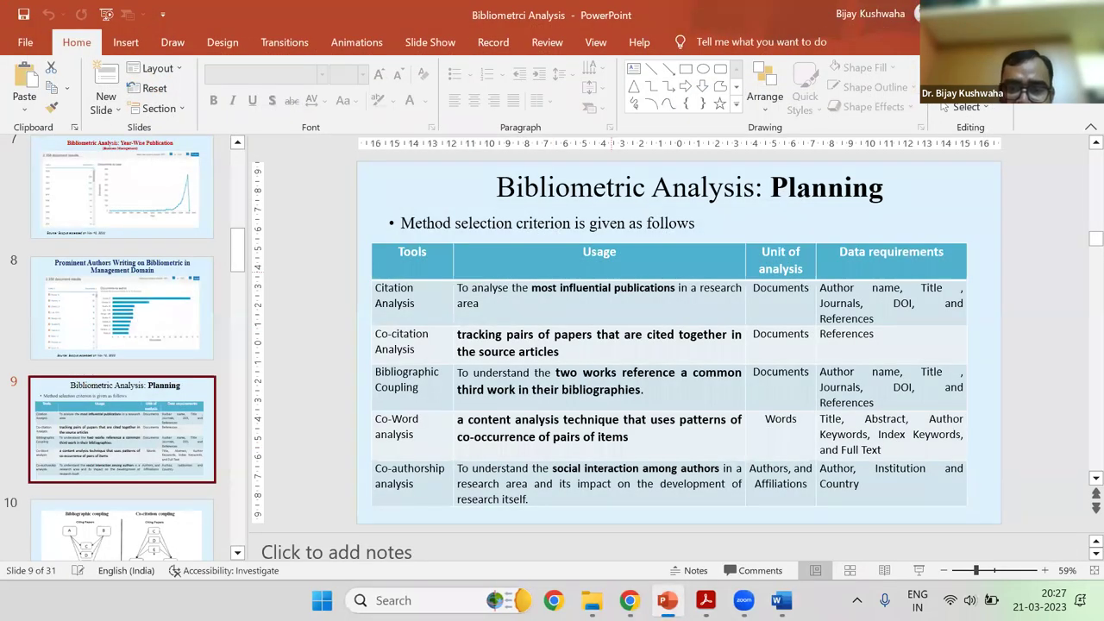
key("alt+F4")
Open the Derivatives Market CSV file from the Downloads folder in Excel
left_click(611, 600)
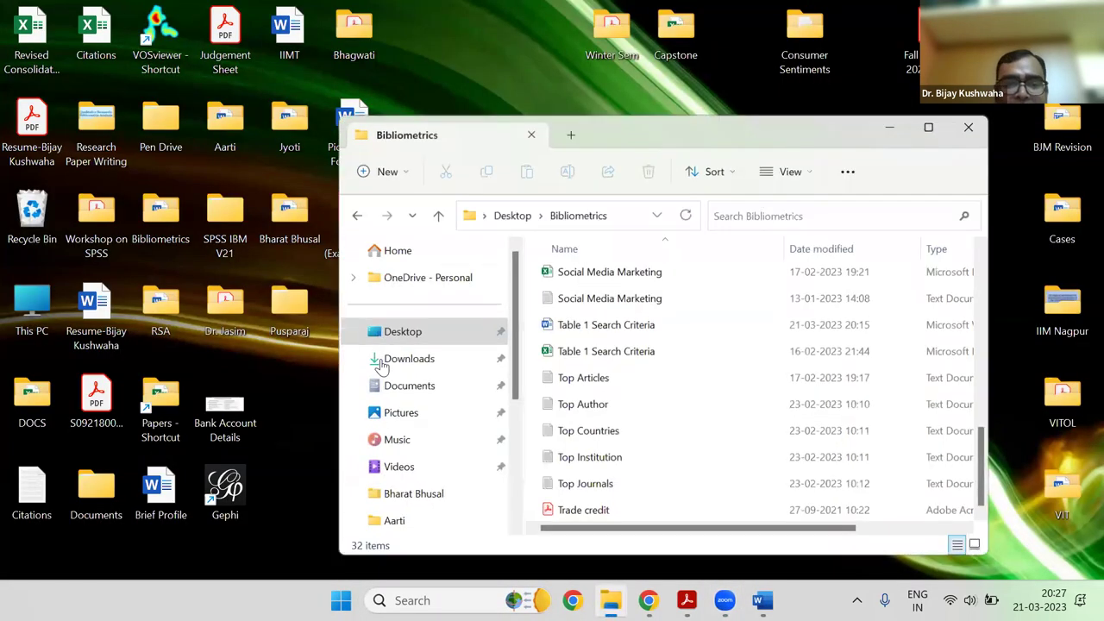
left_click(401, 353)
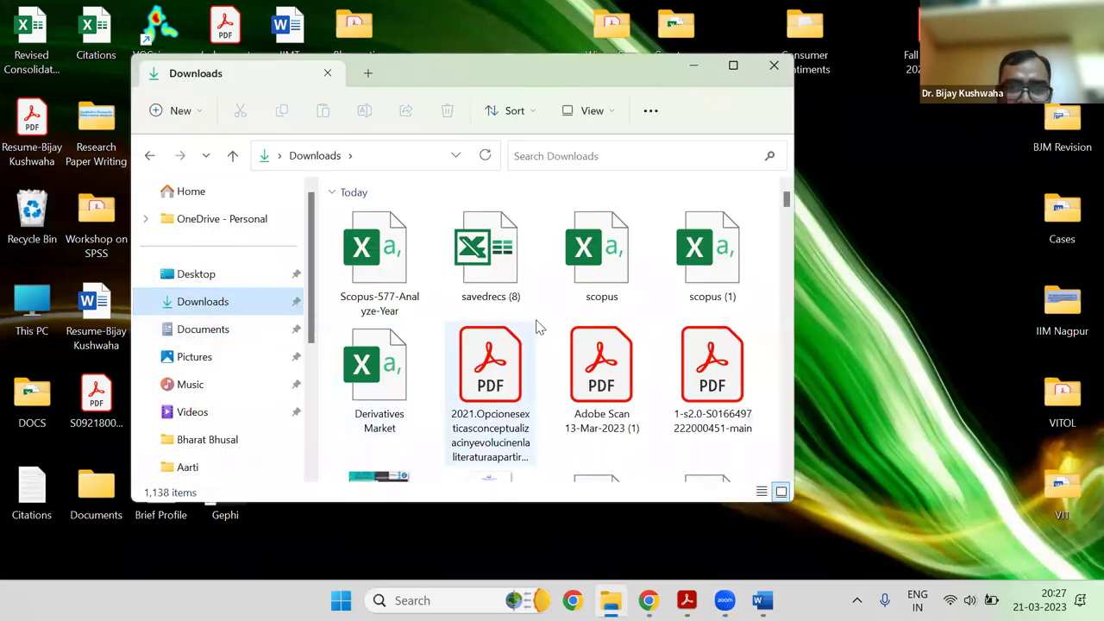
left_click(366, 375)
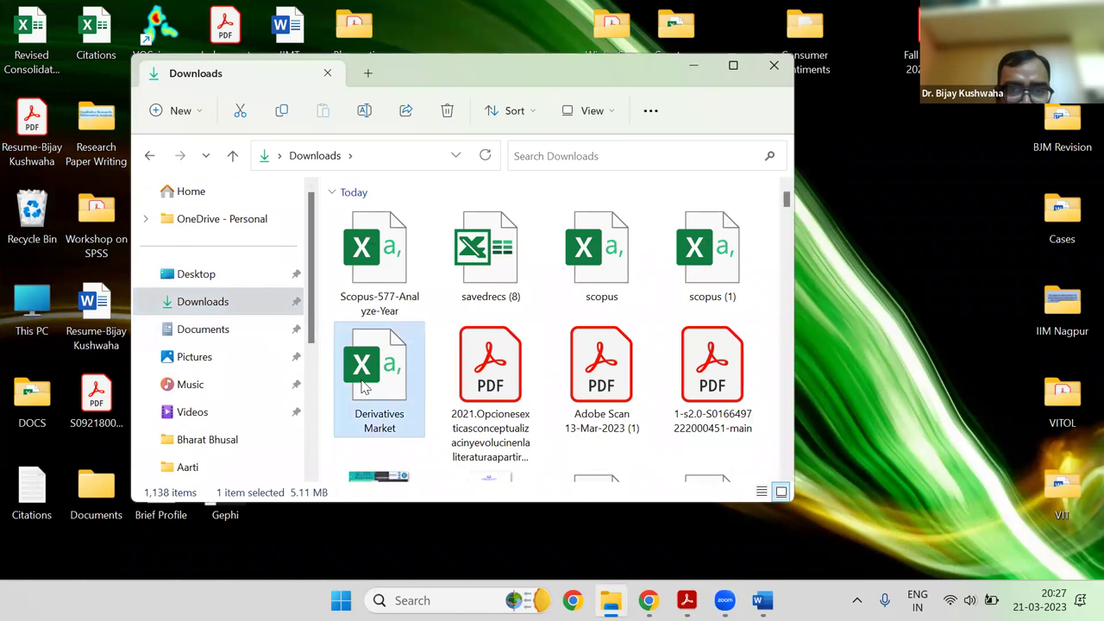
left_click(379, 269)
double_click(411, 368)
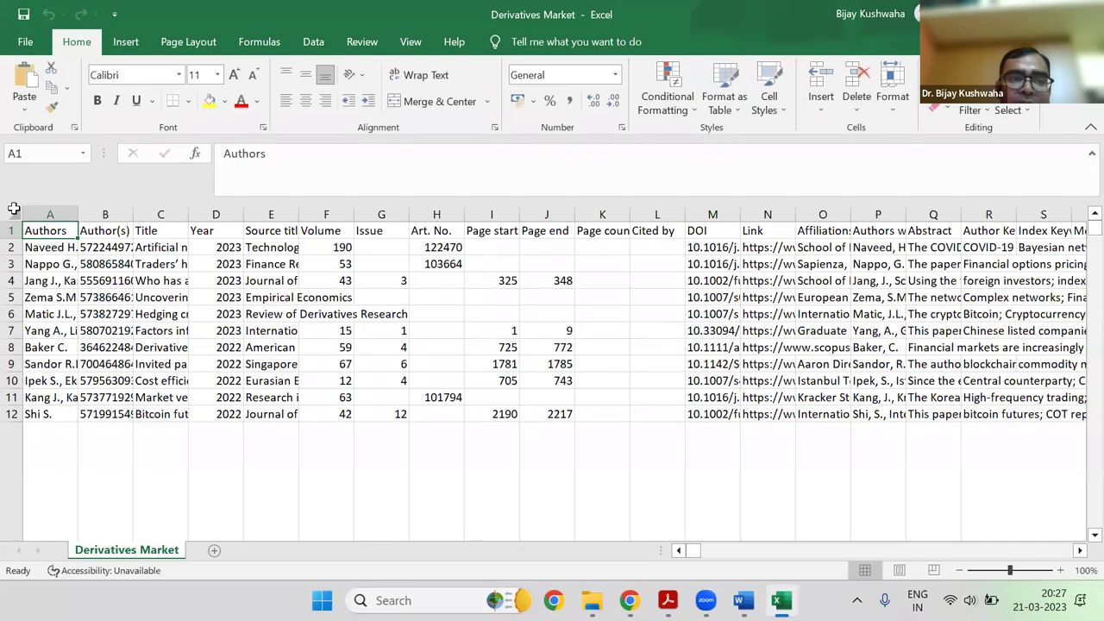
key("ctrl+a")
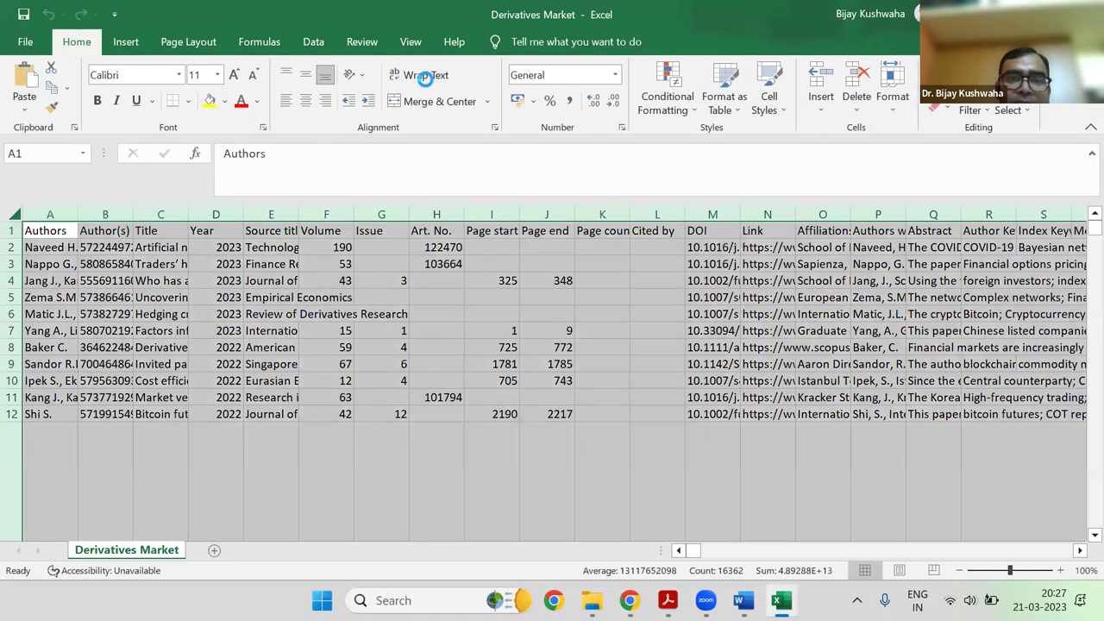
left_click(424, 76)
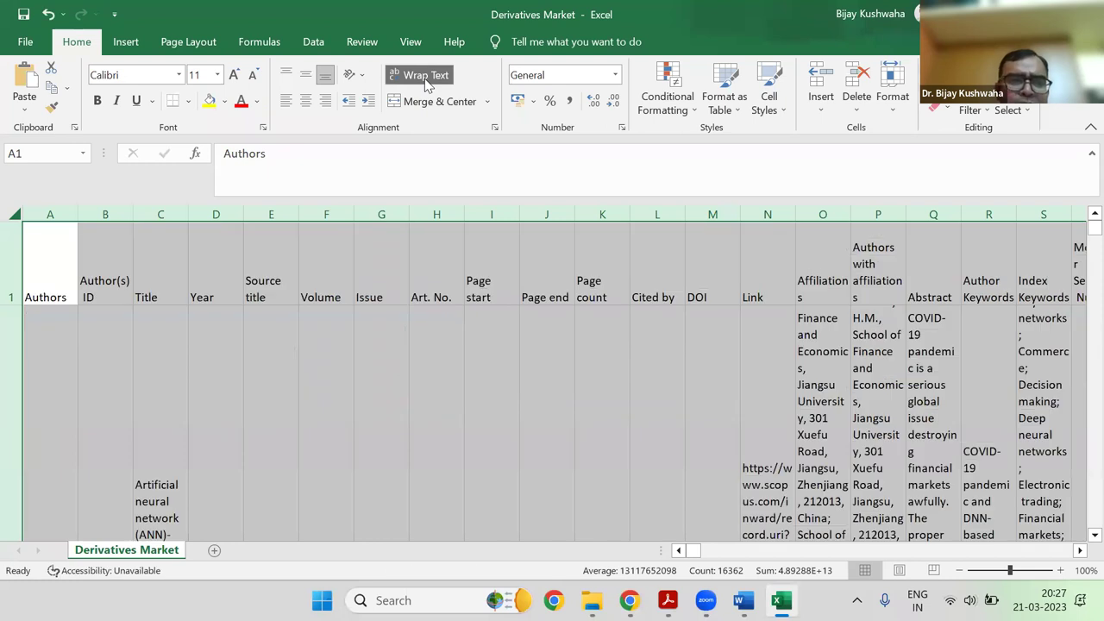
left_click(423, 76)
Look through the exported records and select the entire Authors column to check its number of entries
left_click(248, 327)
scroll(353, 388, "down", 2)
scroll(75, 220, "down", 6)
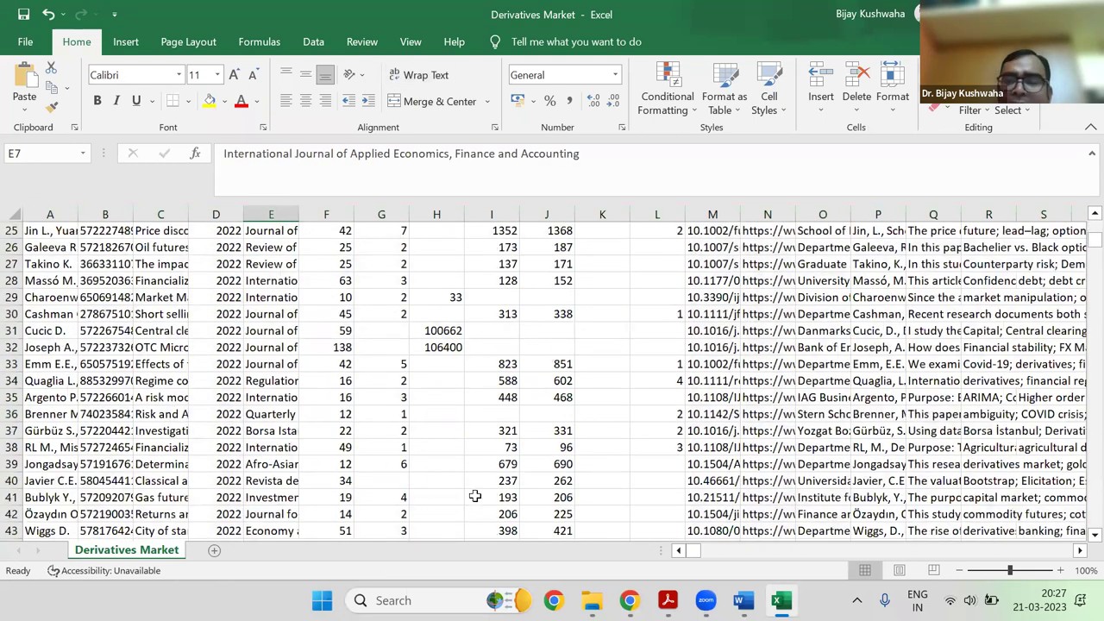
scroll(823, 579, "up", 2)
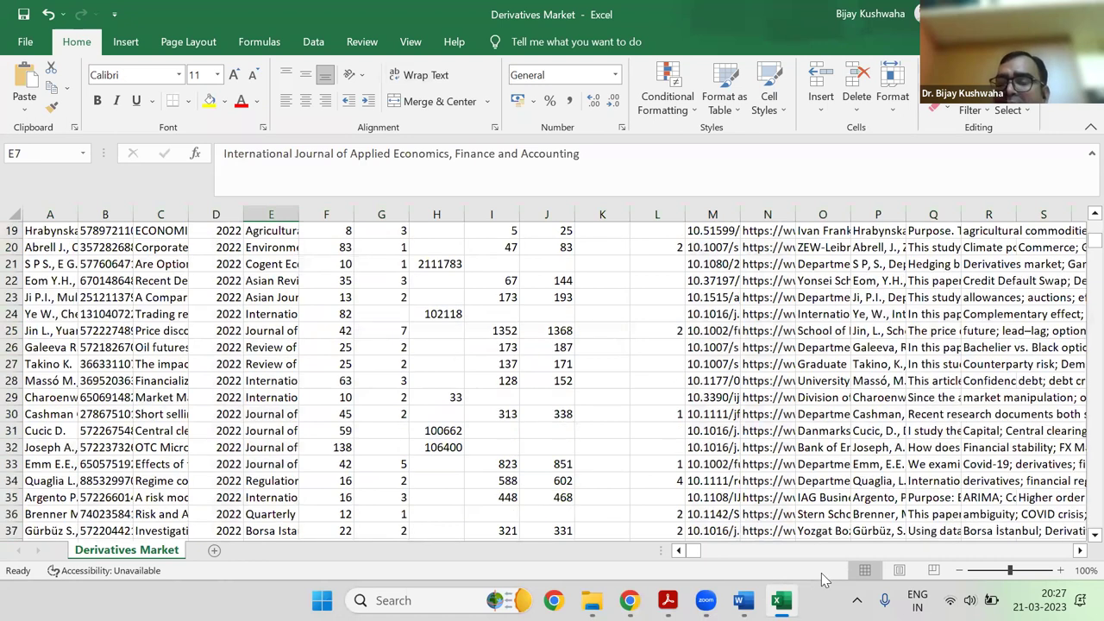
key("ctrl+Home")
key("ctrl+space")
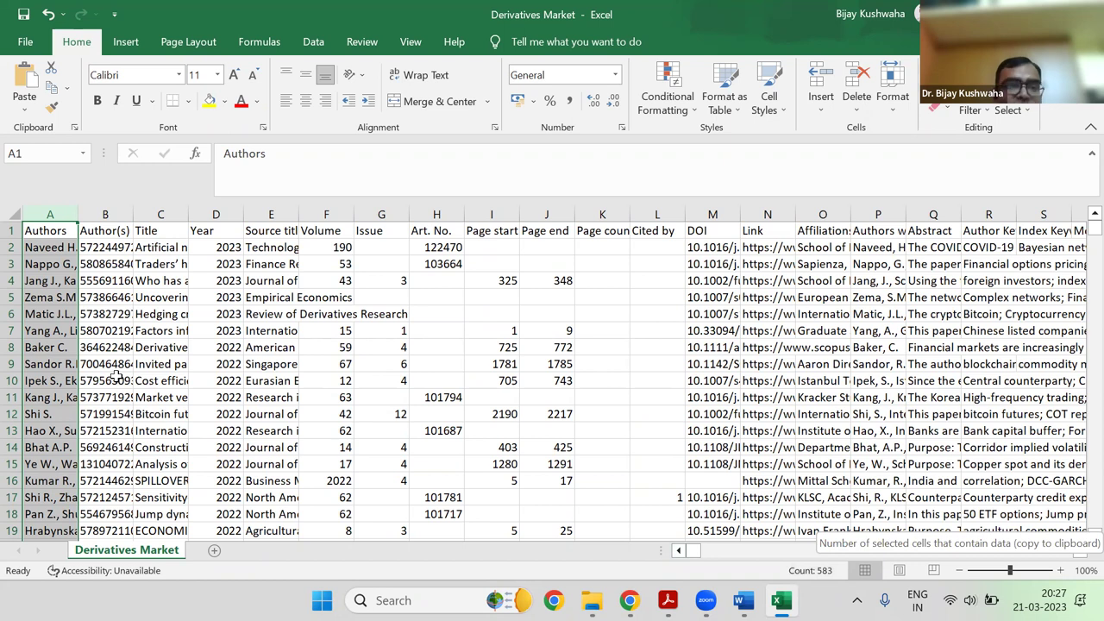
left_click(142, 315)
Widen the Authors column and add filters to the header row of the Derivatives Market sheet
left_click_drag(79, 214, 163, 207)
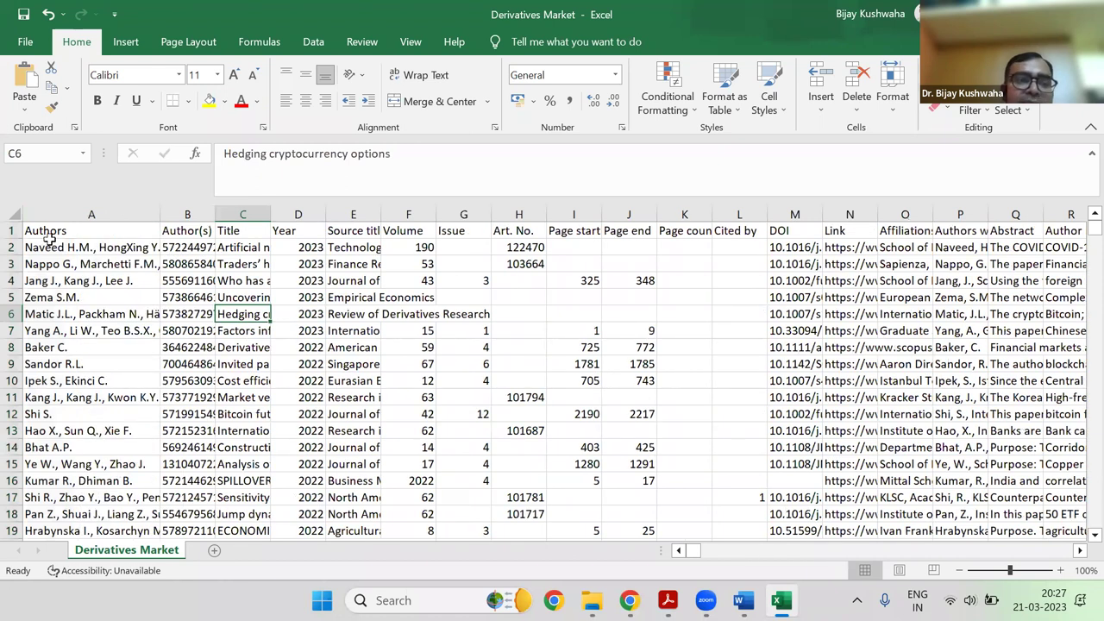
left_click_drag(160, 213, 129, 214)
left_click(11, 230)
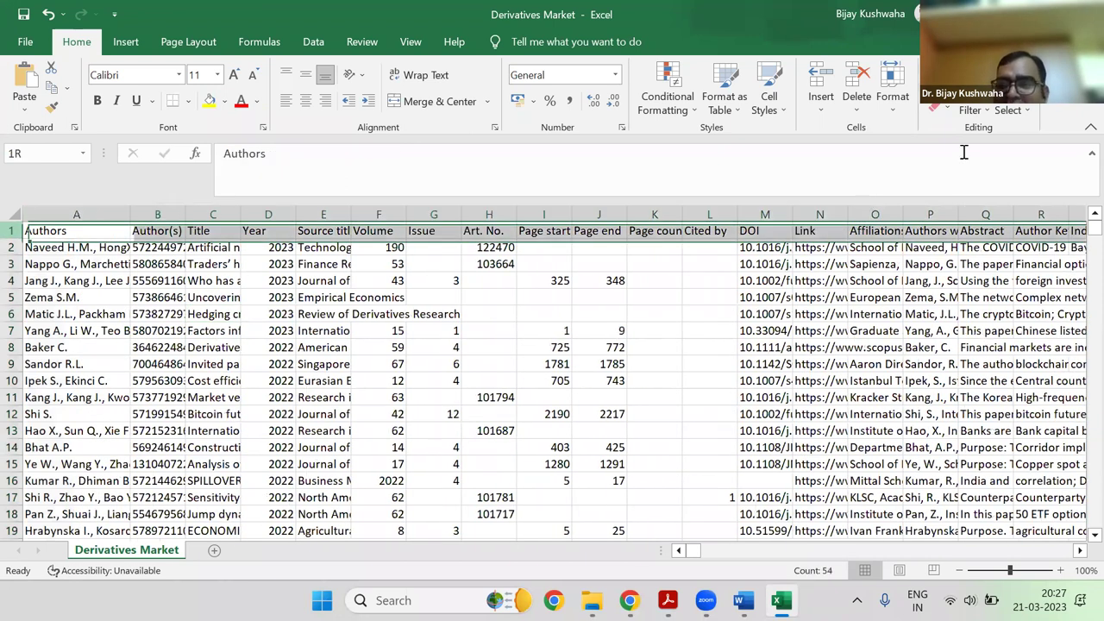
left_click(970, 110)
left_click(996, 195)
left_click(654, 280)
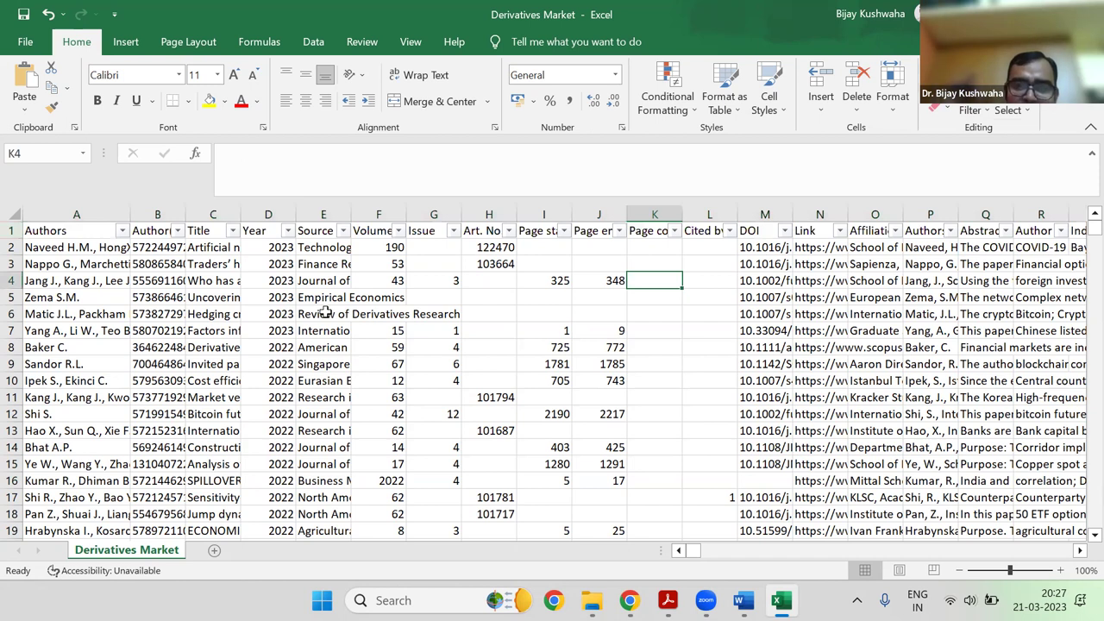
Examine the list of author entries in the Authors column filter, leaving the filter unchanged
left_click(122, 230)
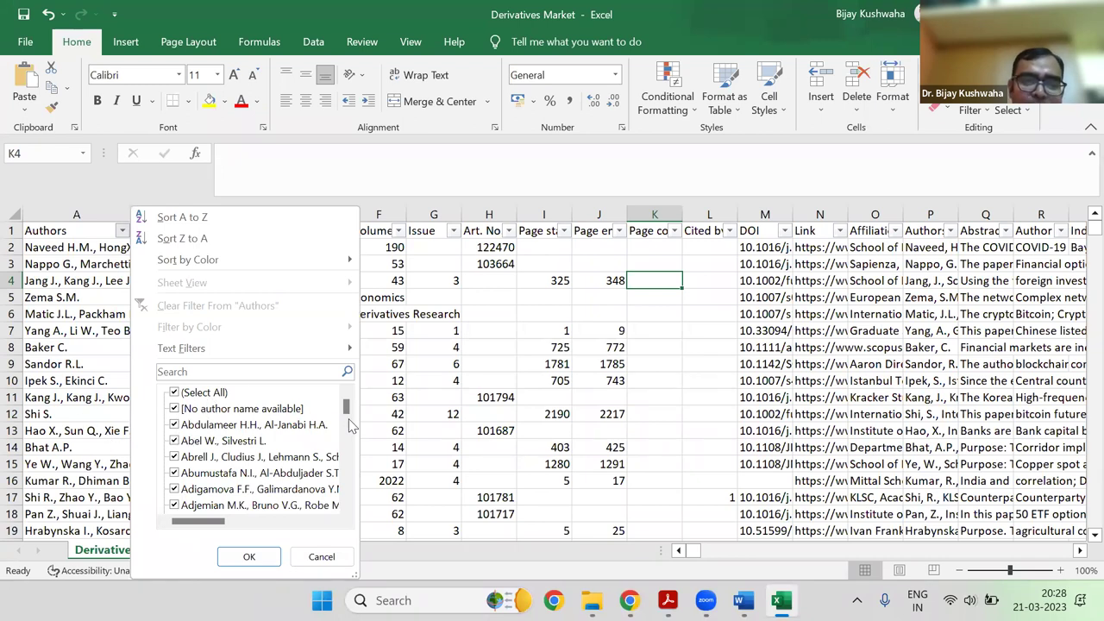
scroll(345, 457, "down", 10)
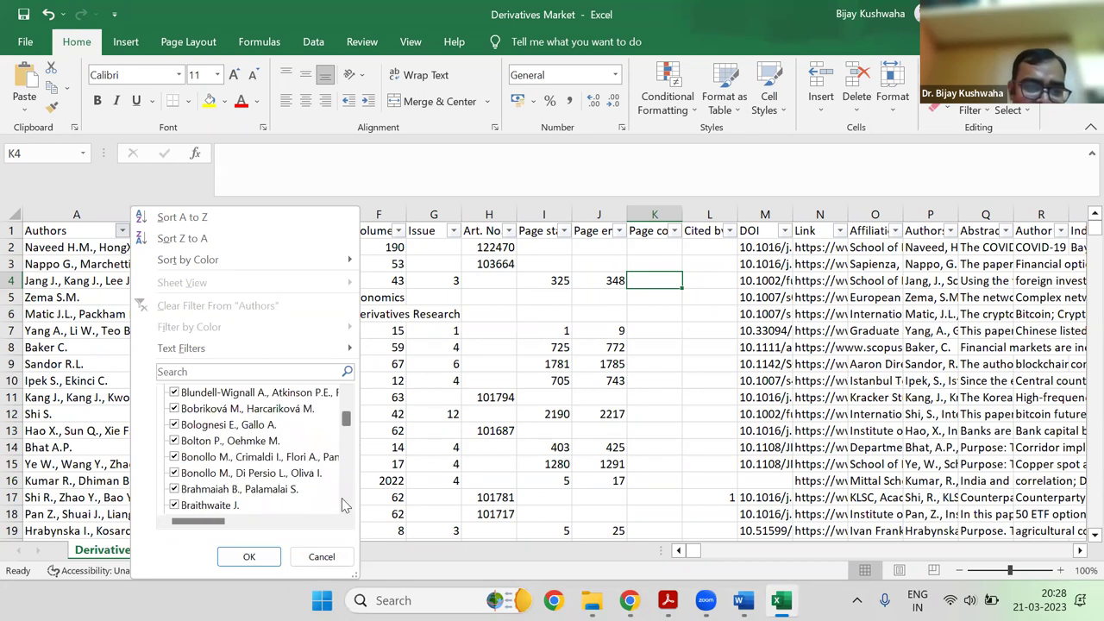
scroll(341, 508, "down", 15)
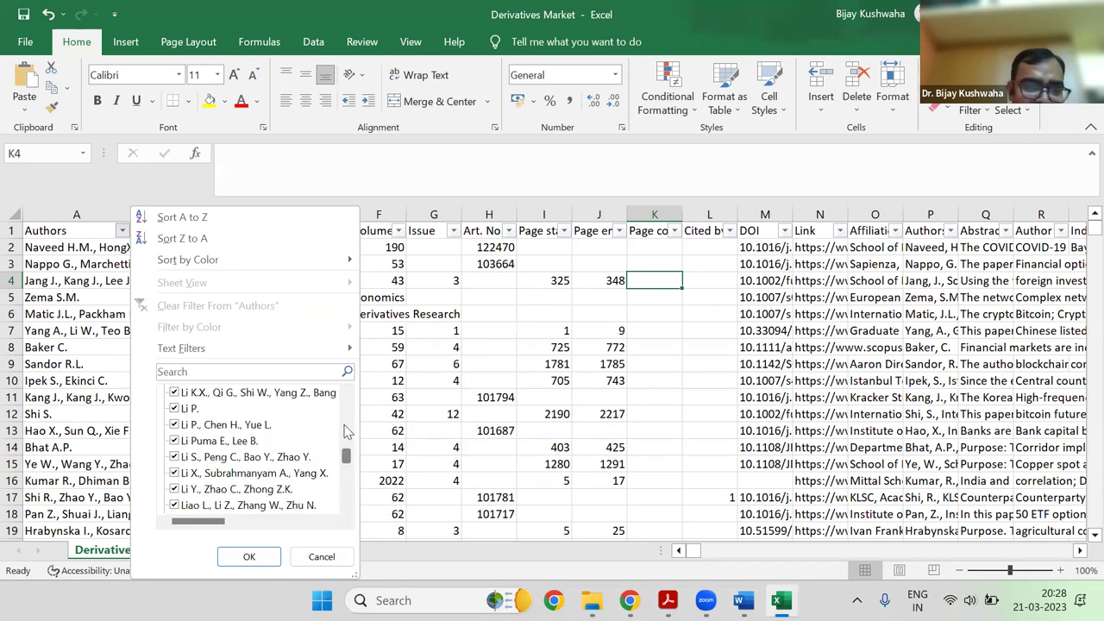
scroll(345, 385, "down", 10)
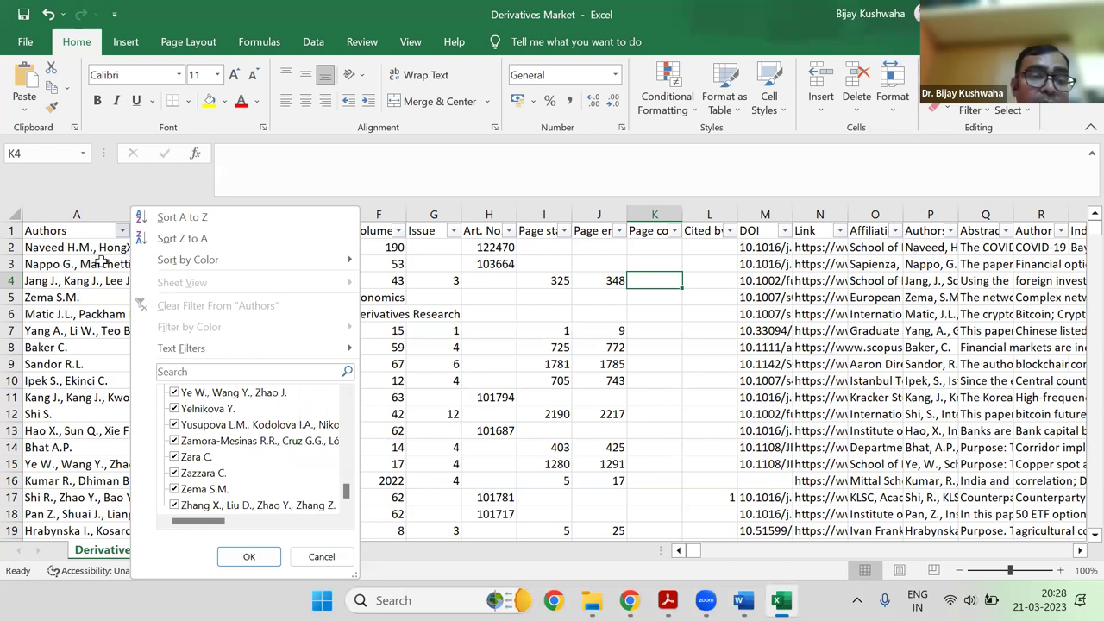
key("Escape")
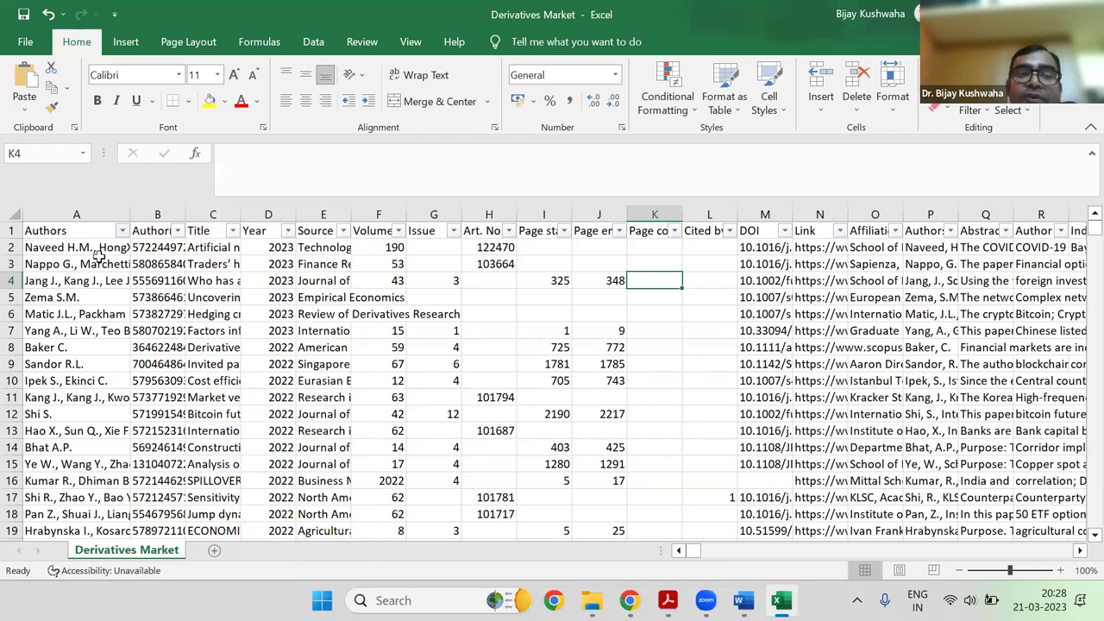
Clear all entries in the Authors column filter and select only [No author name available]
left_click(119, 230)
left_click(226, 403)
left_click(227, 409)
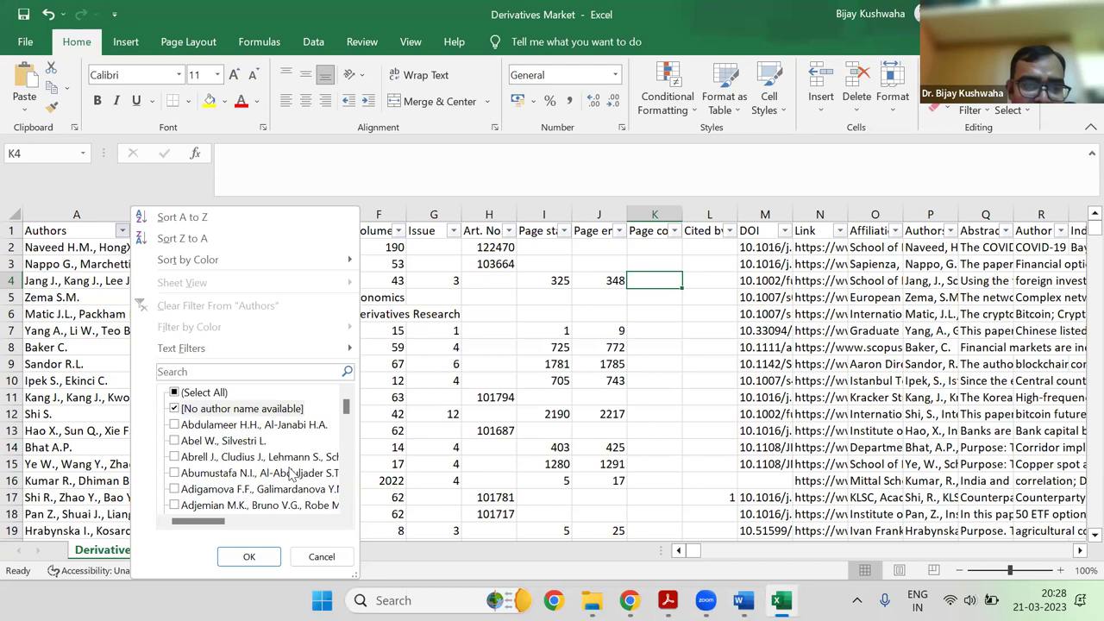
Find the malformed entry starting "d the regulation of euphoric marke" in the Authors filter list and add it to the selection
scroll(292, 474, "down", 1)
scroll(292, 474, "down", 4)
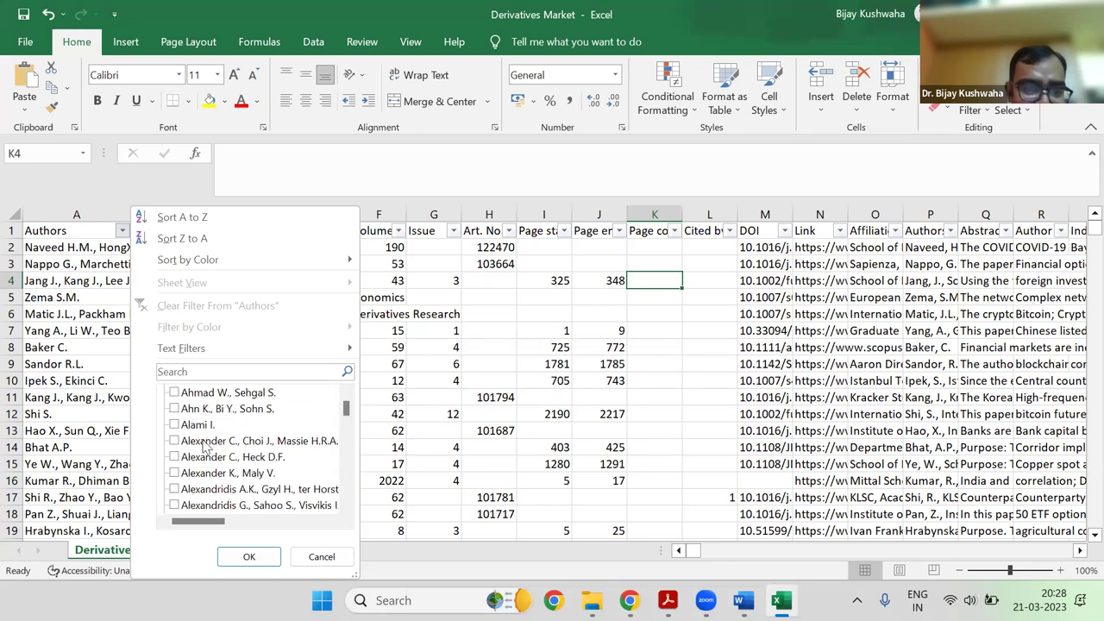
scroll(198, 466, "down", 3)
scroll(197, 457, "down", 1)
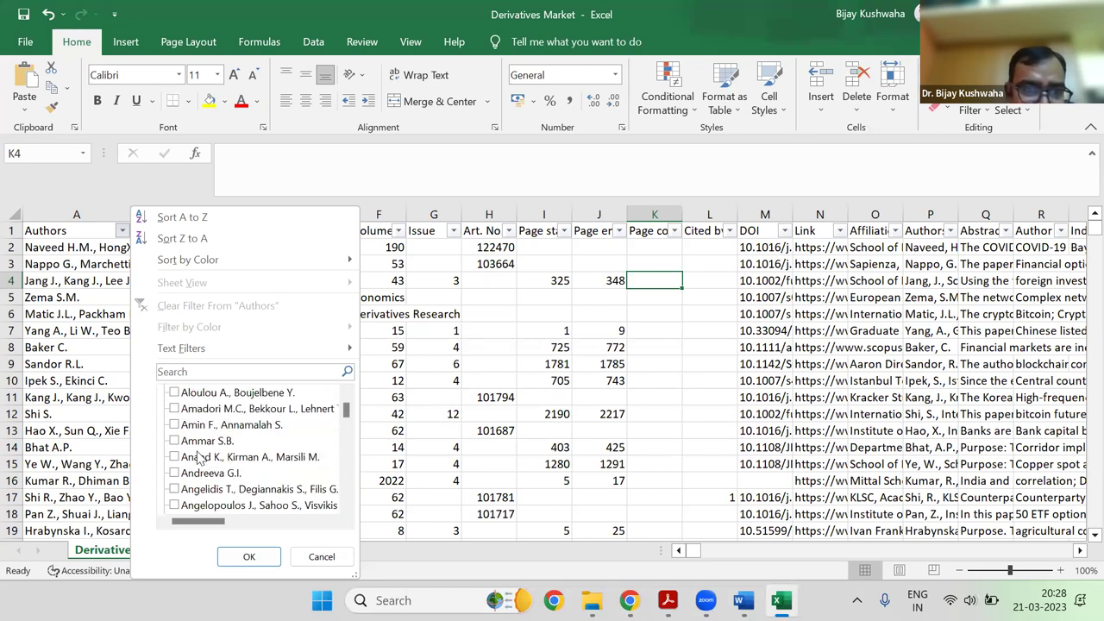
scroll(261, 452, "down", 6)
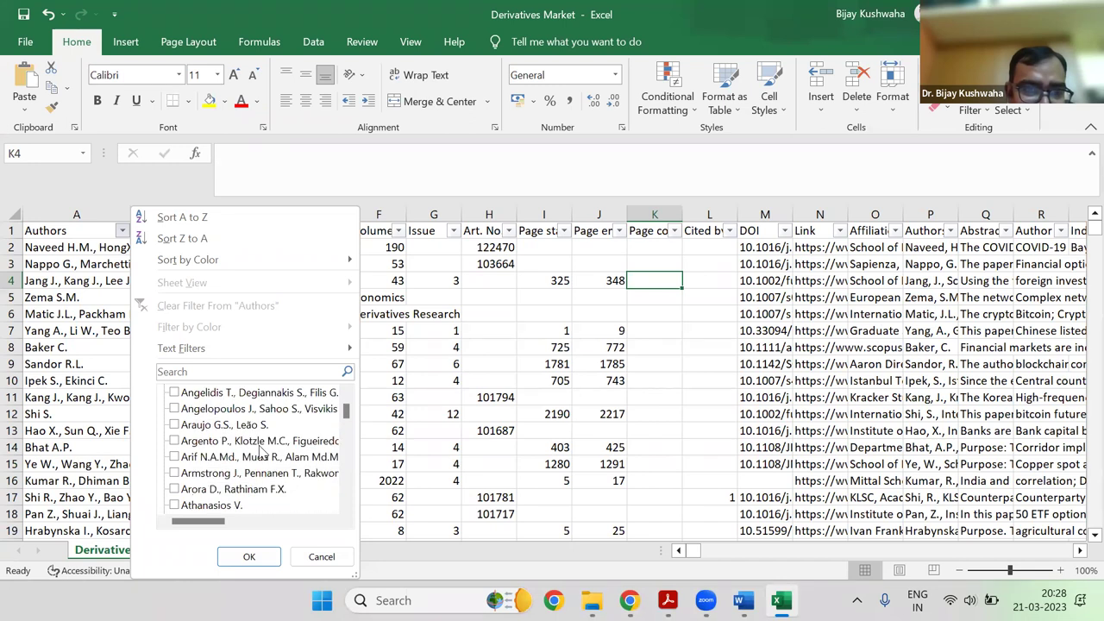
scroll(261, 452, "down", 10)
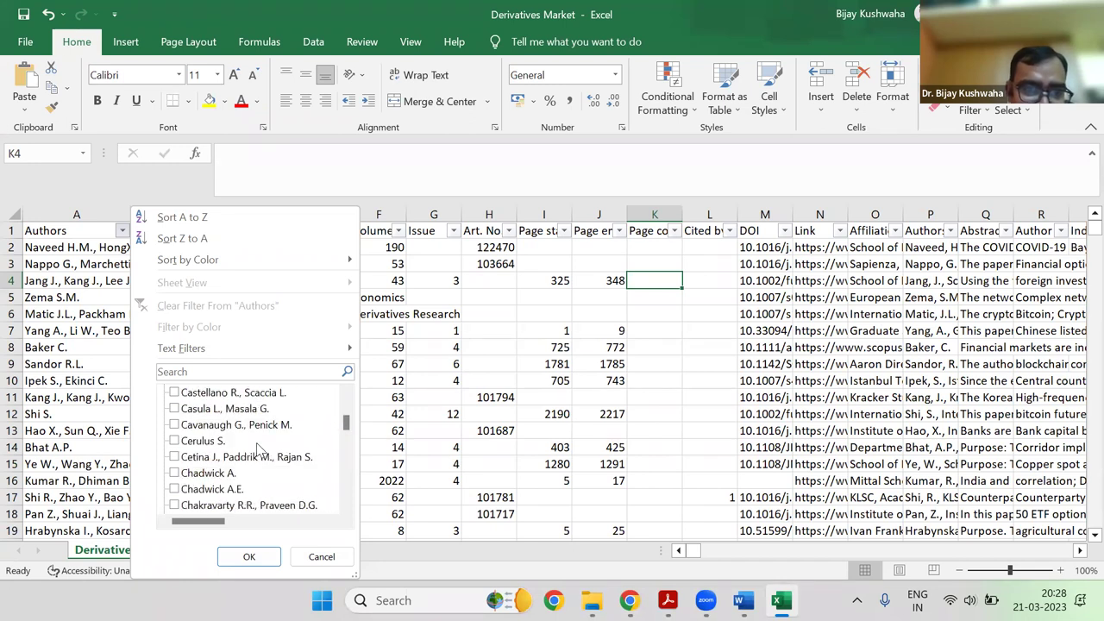
scroll(256, 448, "down", 4)
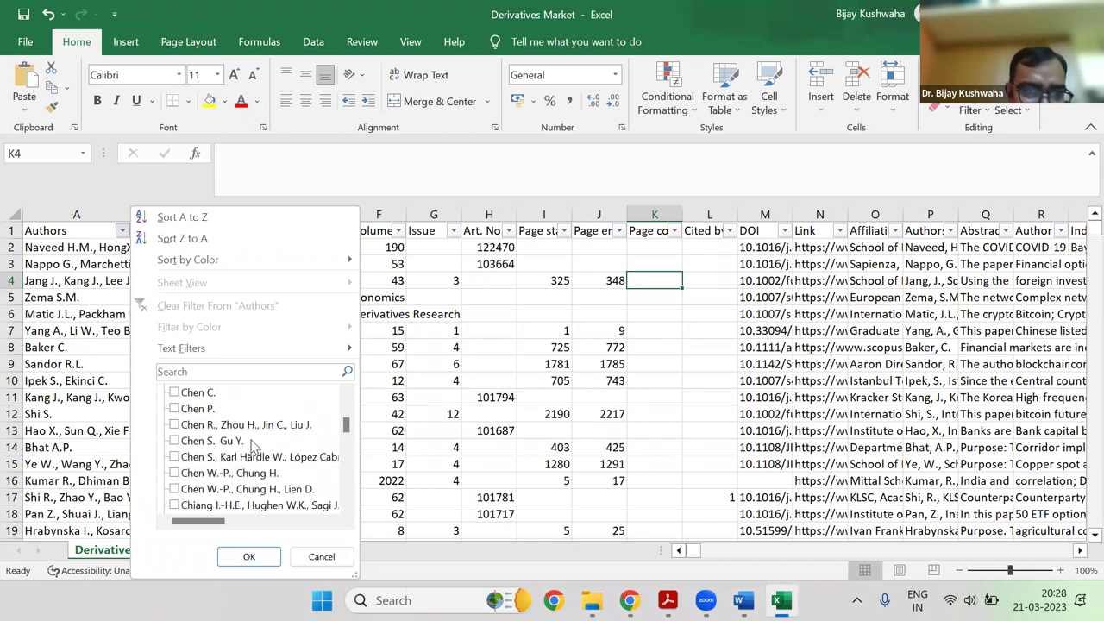
scroll(255, 444, "down", 5)
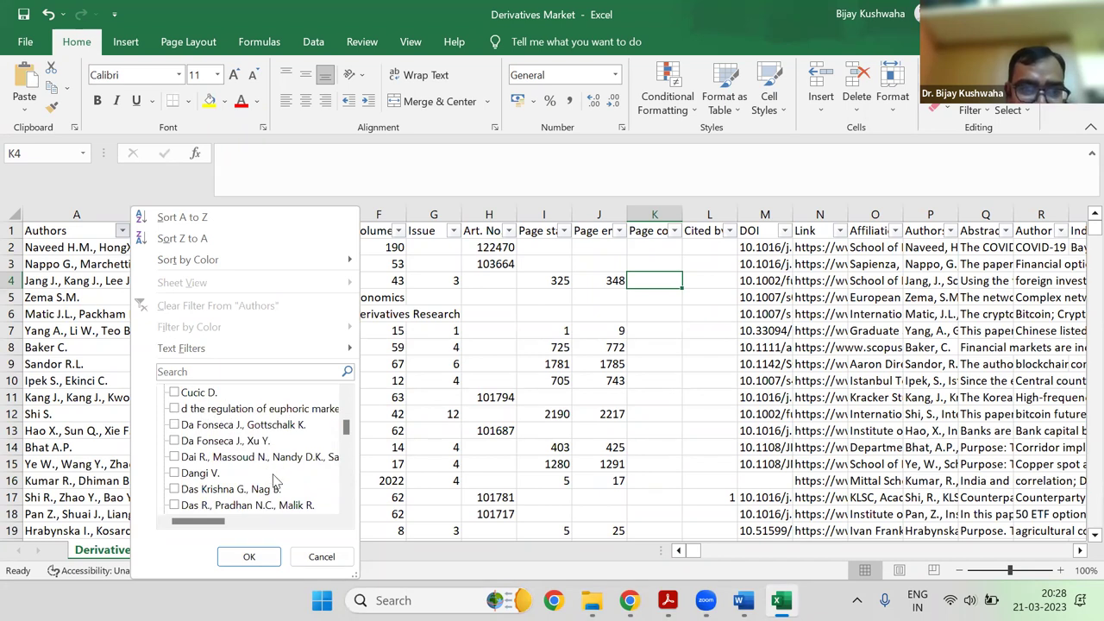
key("space")
Check the remaining entries in the Authors filter list for erroneous values and apply the filter
scroll(303, 457, "down", 3)
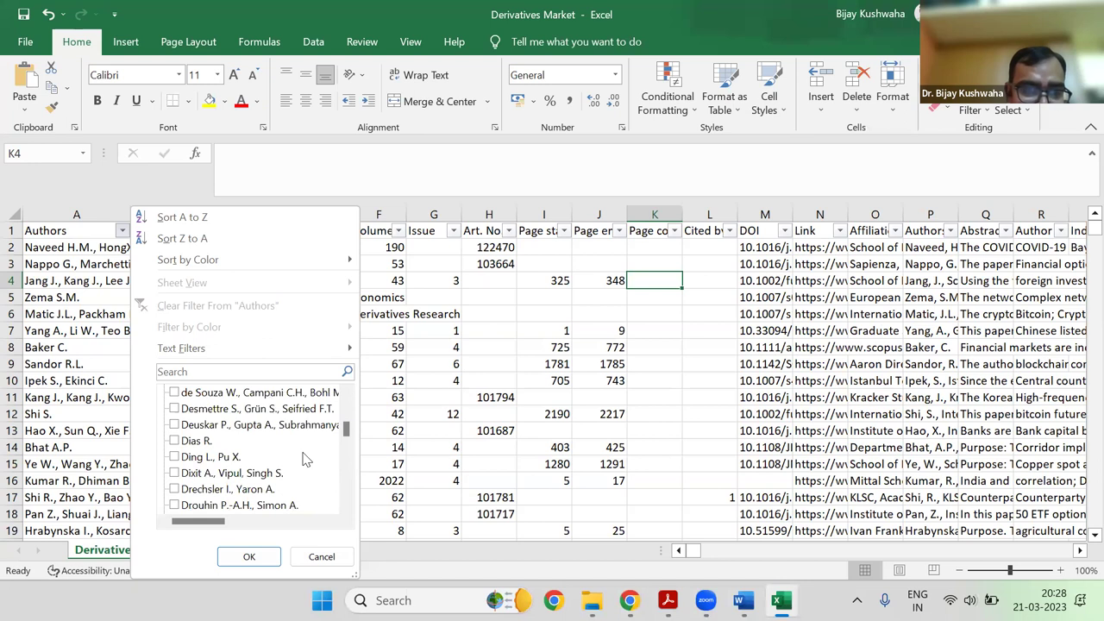
scroll(303, 458, "down", 3)
scroll(304, 458, "down", 3)
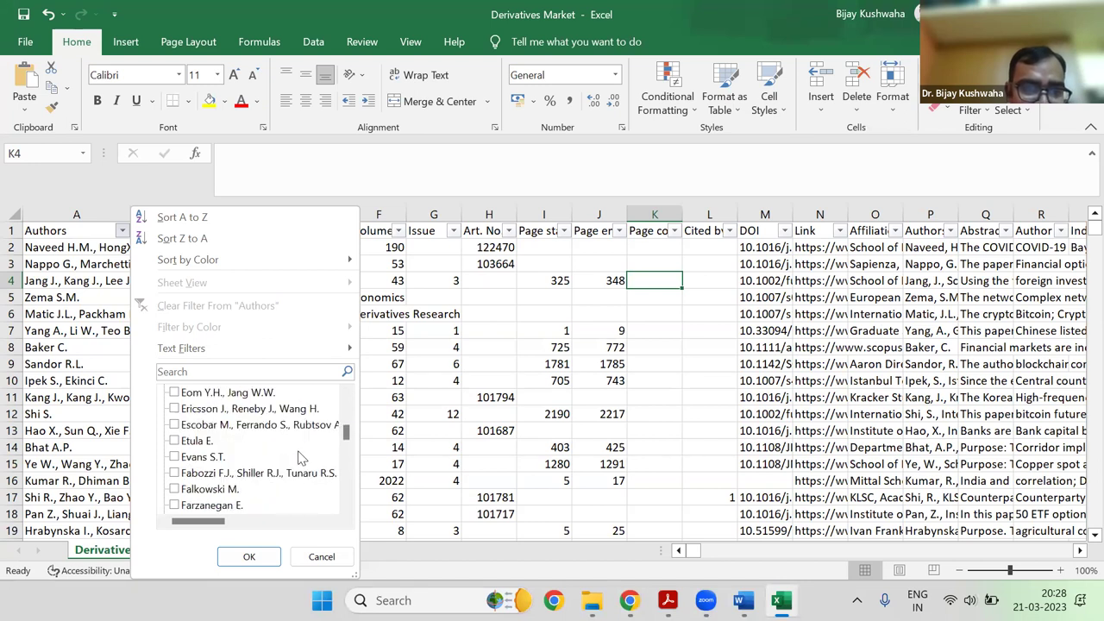
scroll(301, 457, "down", 3)
scroll(301, 457, "down", 3)
scroll(256, 454, "down", 3)
scroll(285, 455, "down", 3)
scroll(299, 438, "down", 9)
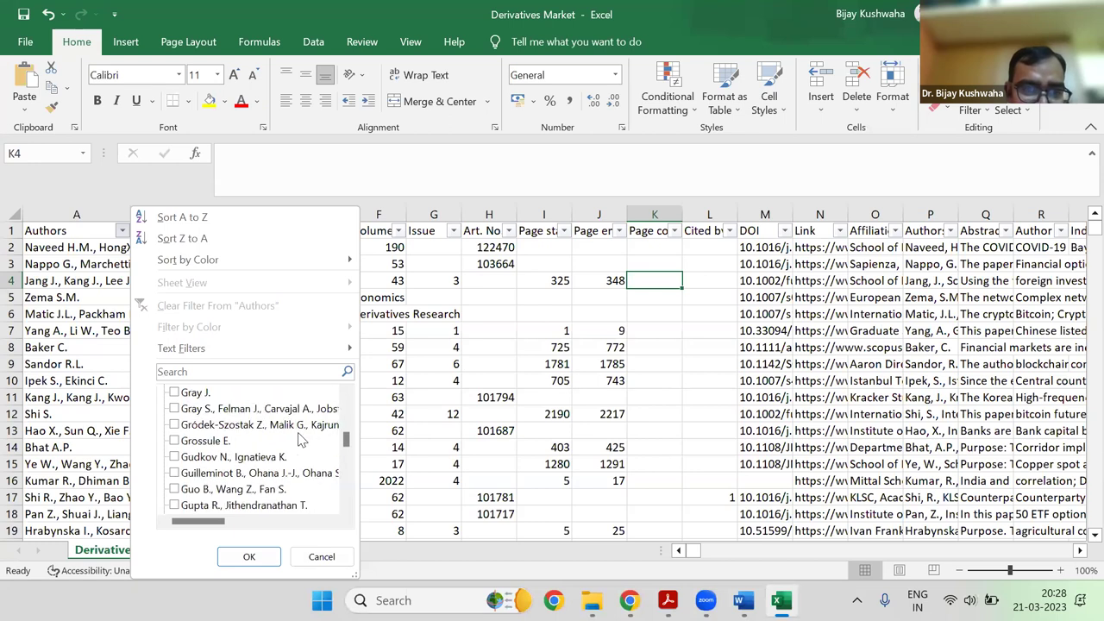
scroll(296, 439, "down", 3)
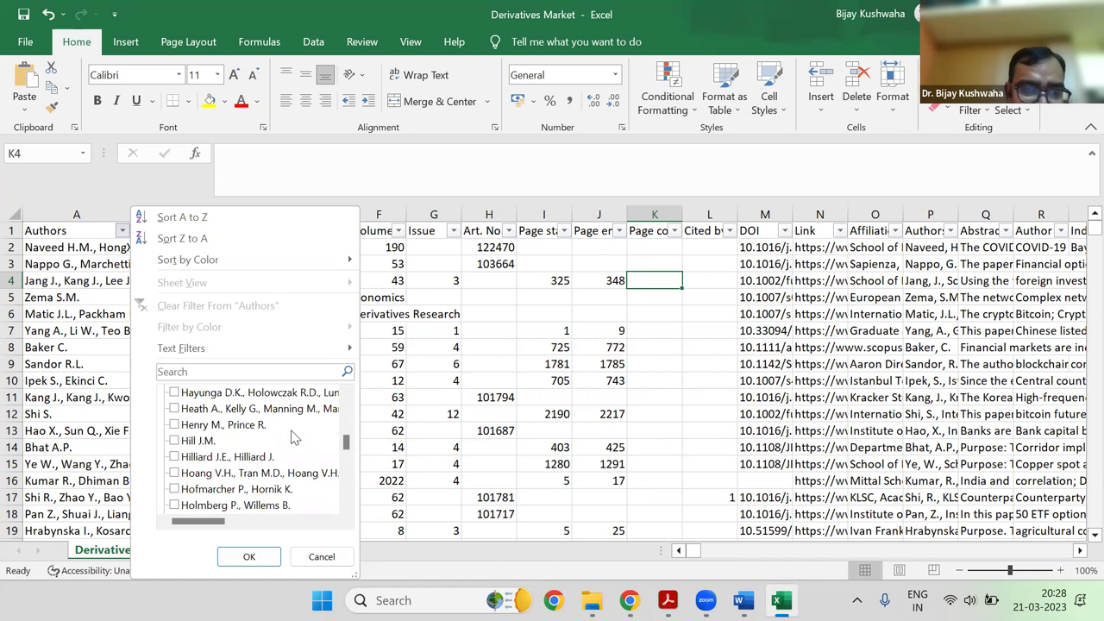
scroll(292, 438, "down", 3)
scroll(292, 435, "down", 3)
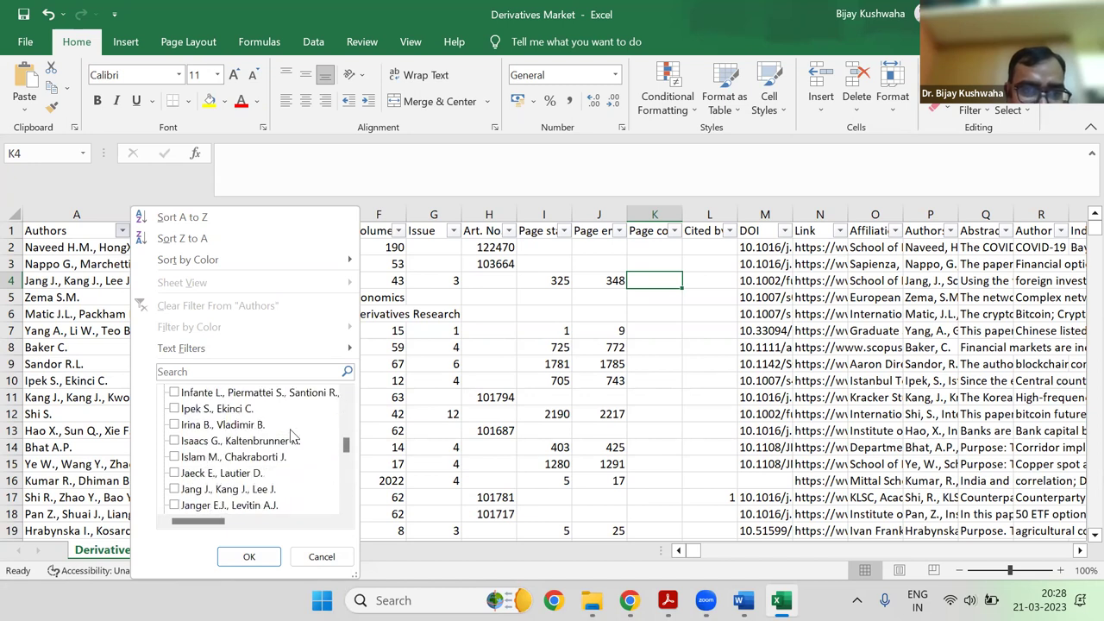
scroll(291, 437, "down", 3)
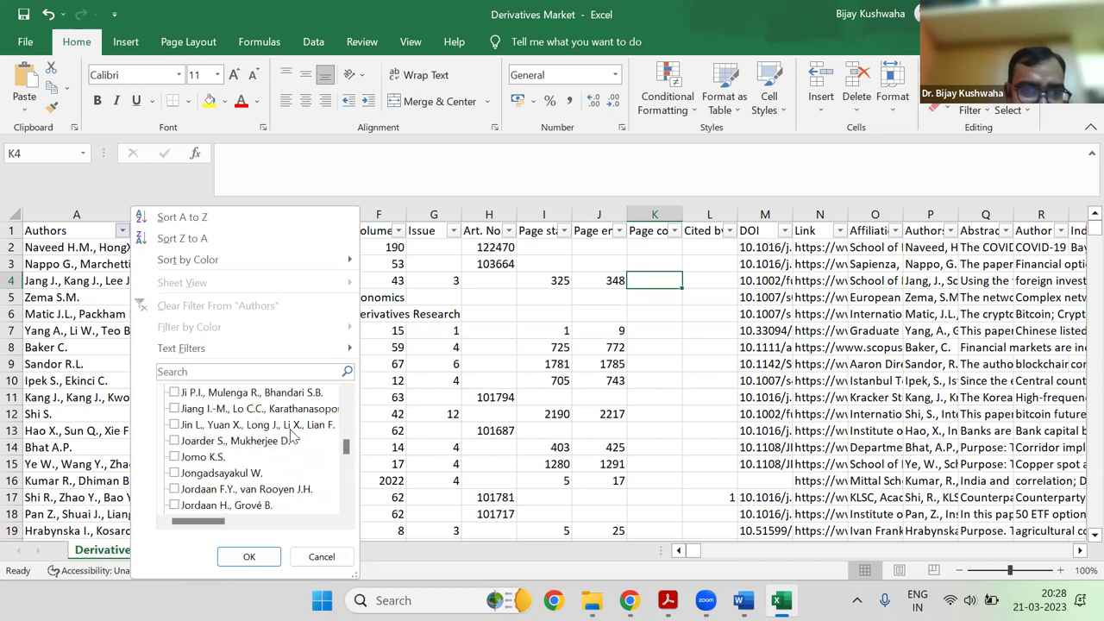
scroll(292, 438, "down", 9)
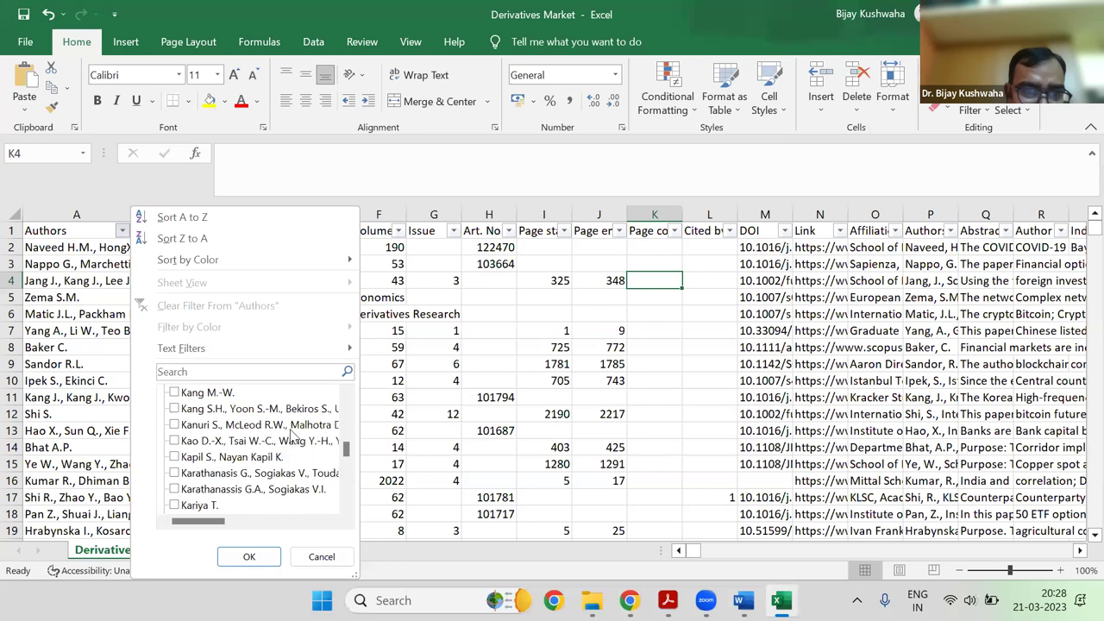
scroll(291, 436, "down", 2)
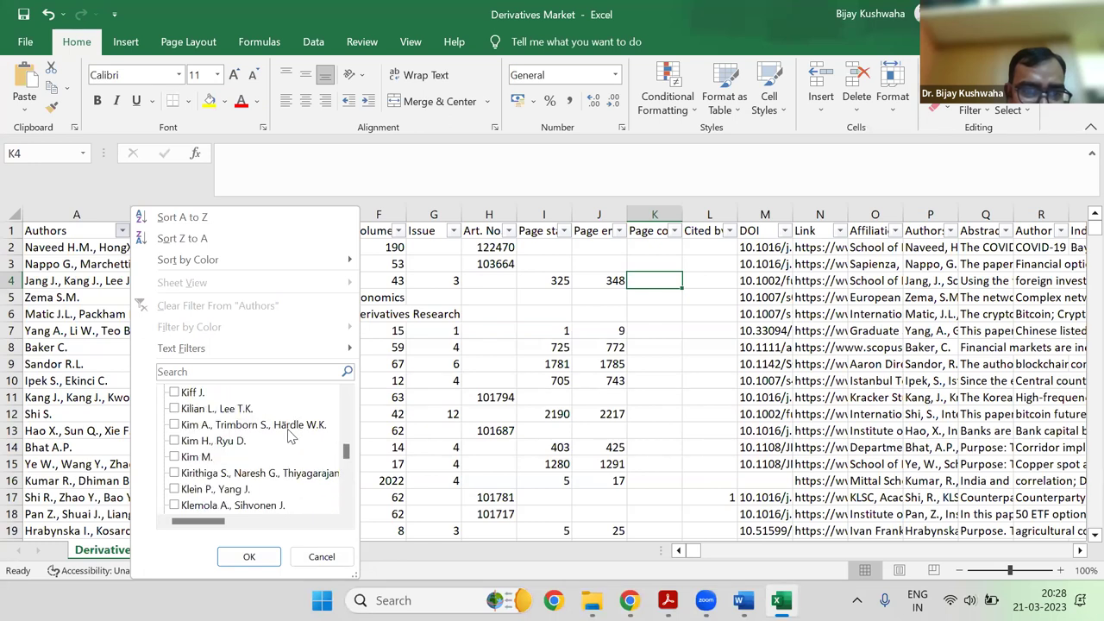
scroll(292, 437, "down", 15)
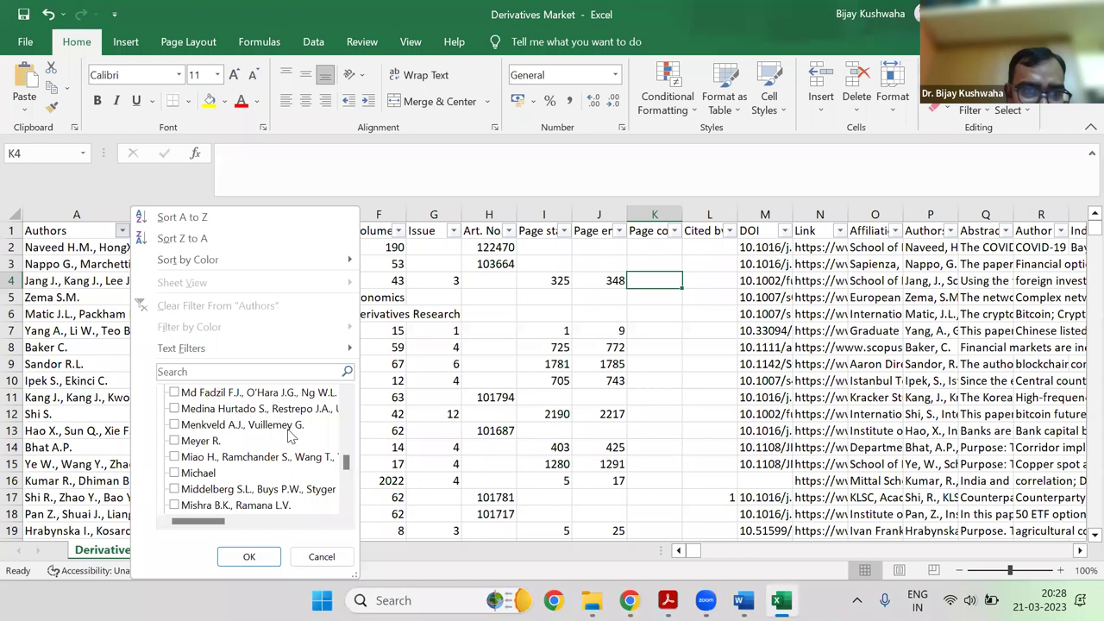
scroll(292, 437, "down", 8)
scroll(292, 436, "down", 20)
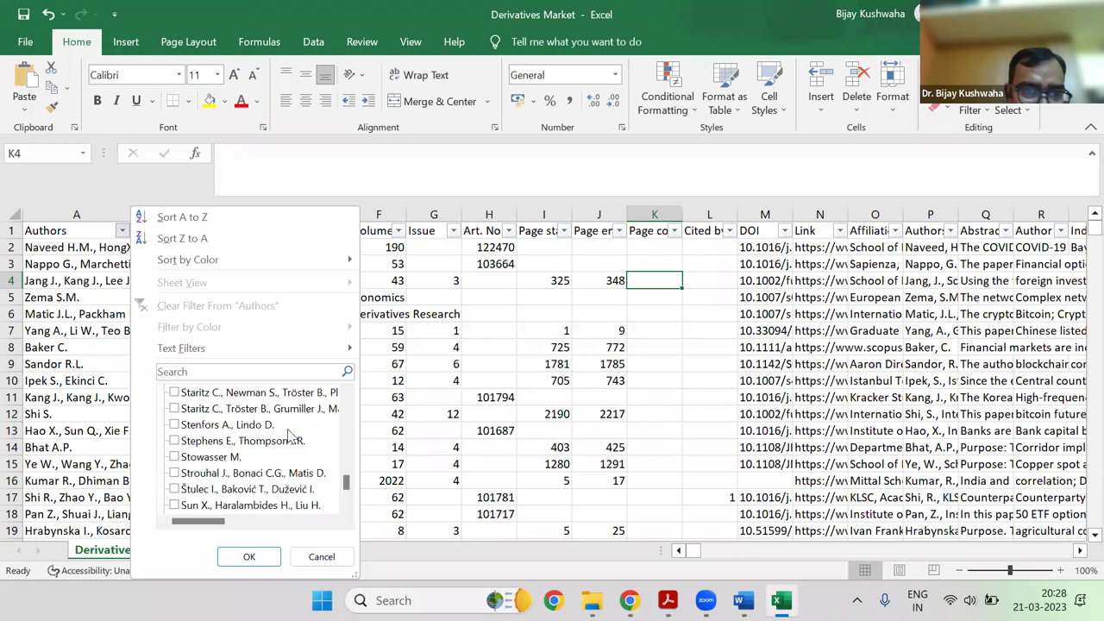
scroll(291, 437, "down", 5)
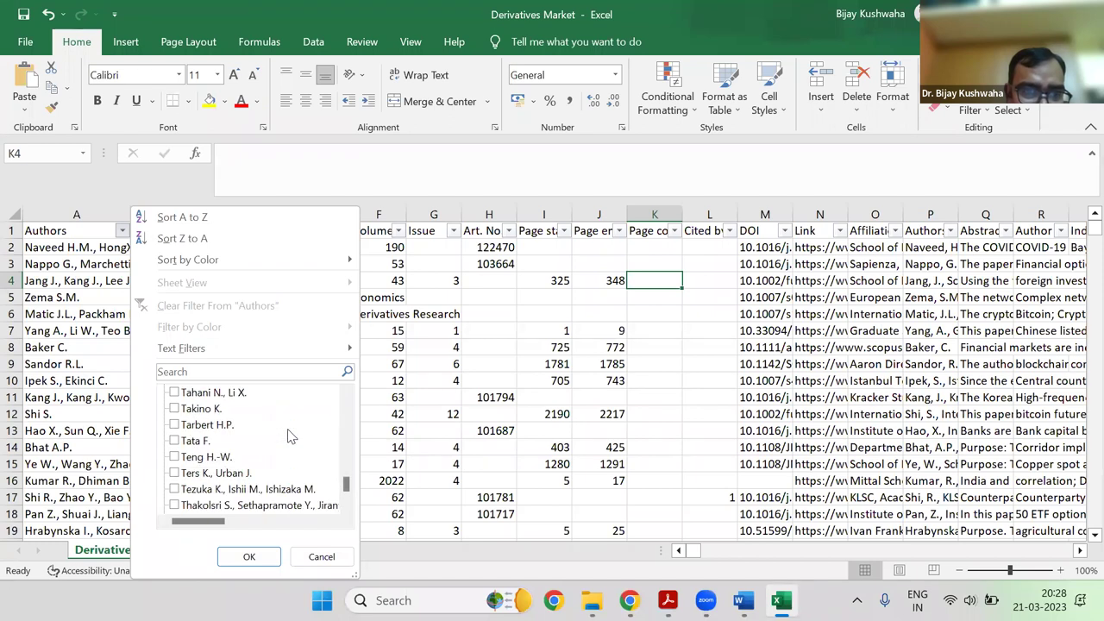
scroll(292, 437, "down", 5)
scroll(289, 435, "down", 12)
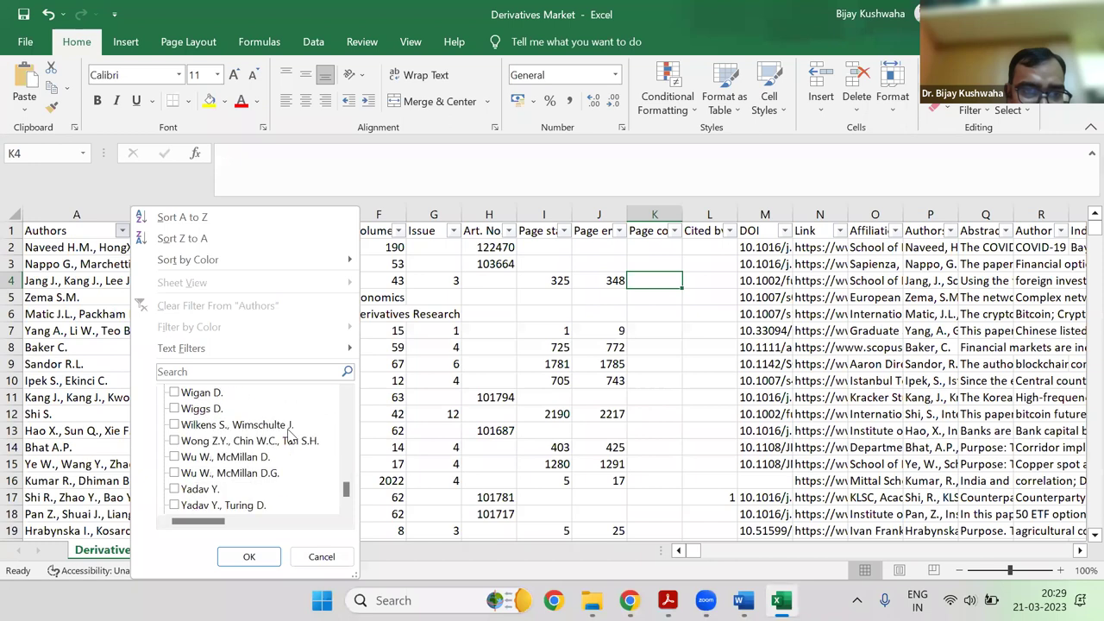
left_click(250, 558)
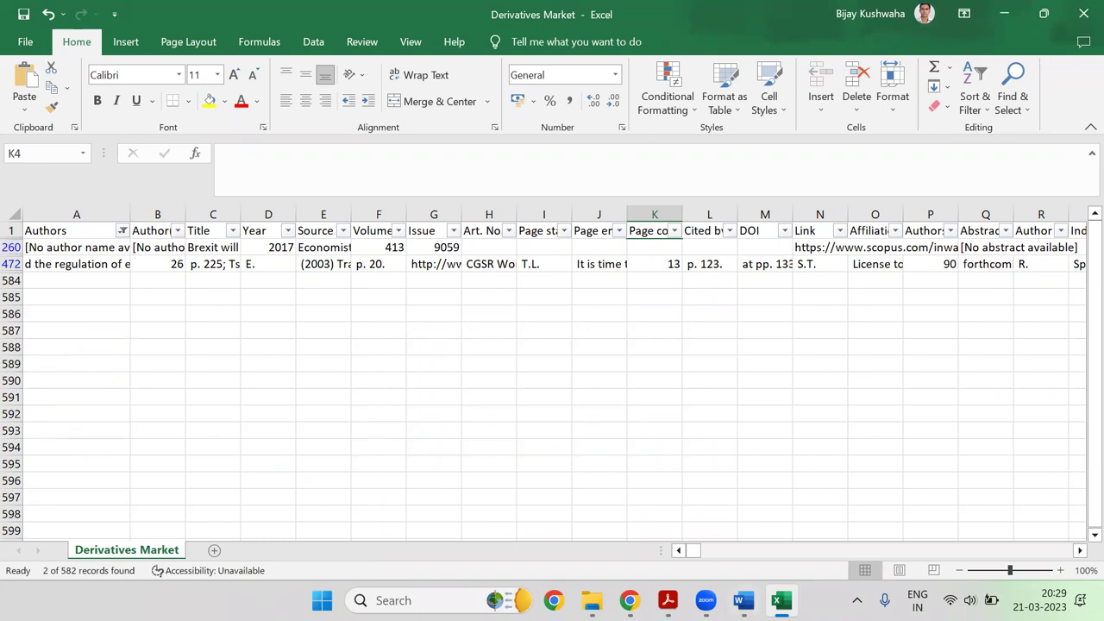
Switch to the Table 1 Search Criteria document in Word, review its Erroneous Records refinement row, and return to Excel
mouse_move(743, 601)
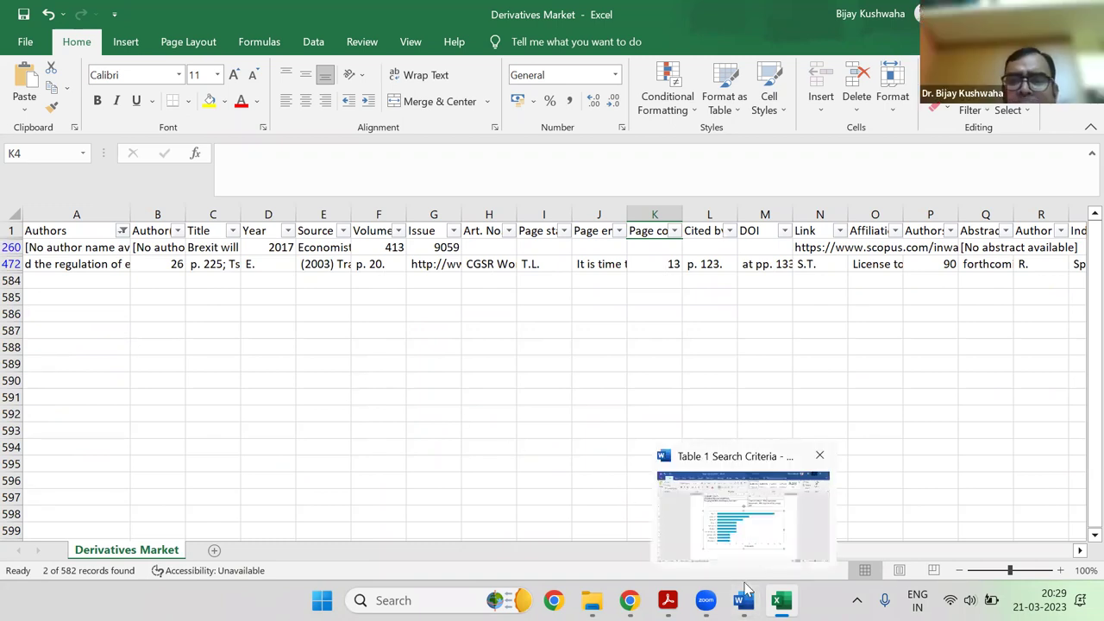
left_click(747, 509)
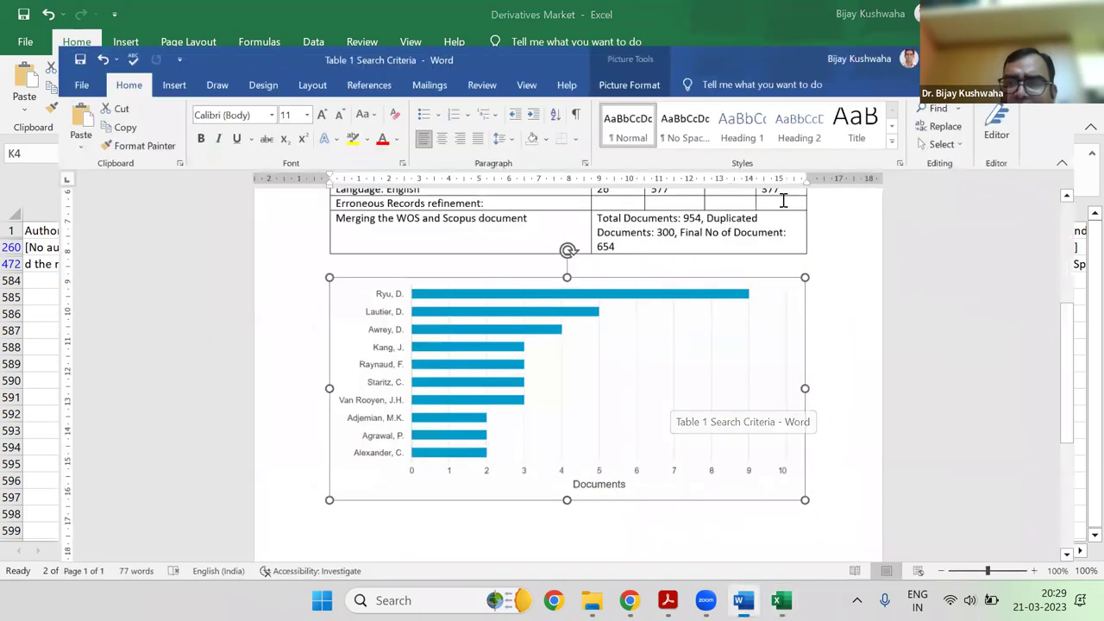
scroll(655, 242, "up", 3)
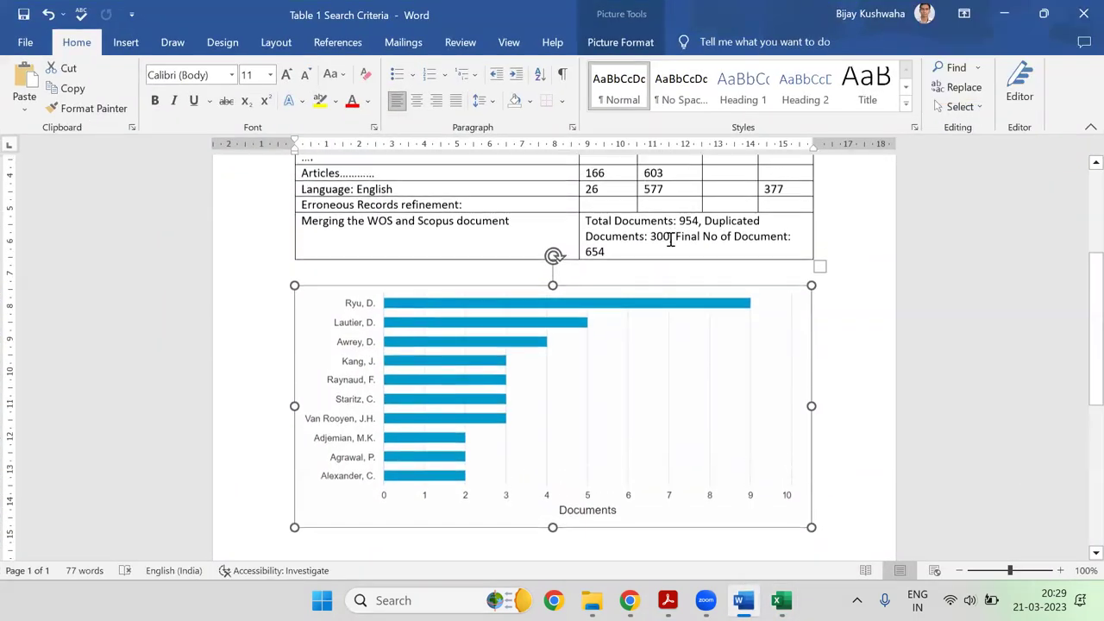
scroll(684, 242, "up", 1)
left_click(657, 252)
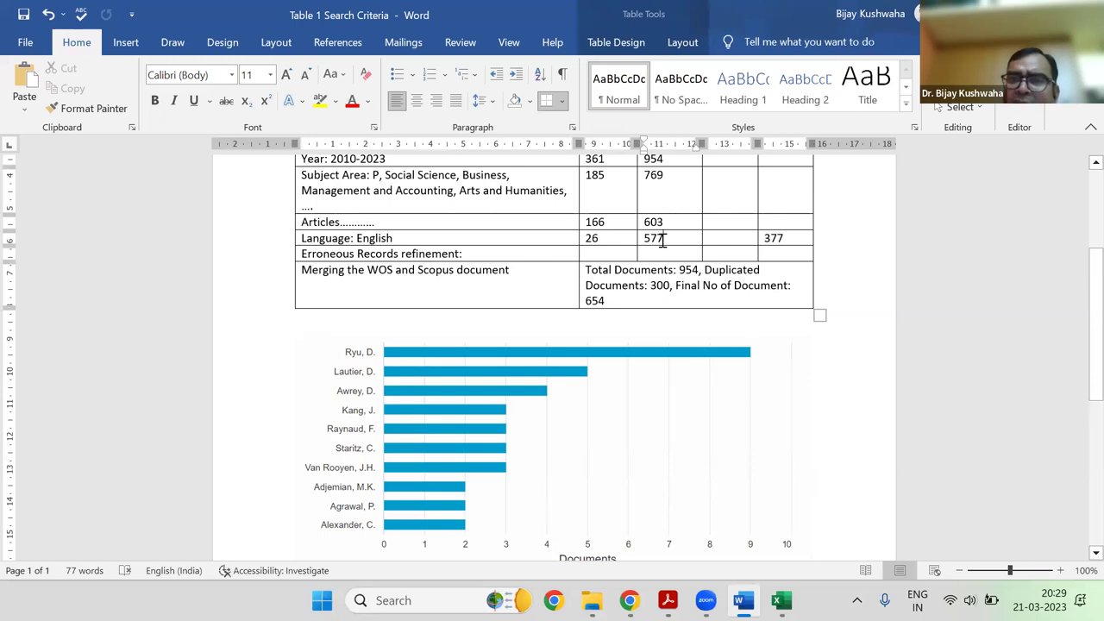
left_click(605, 252)
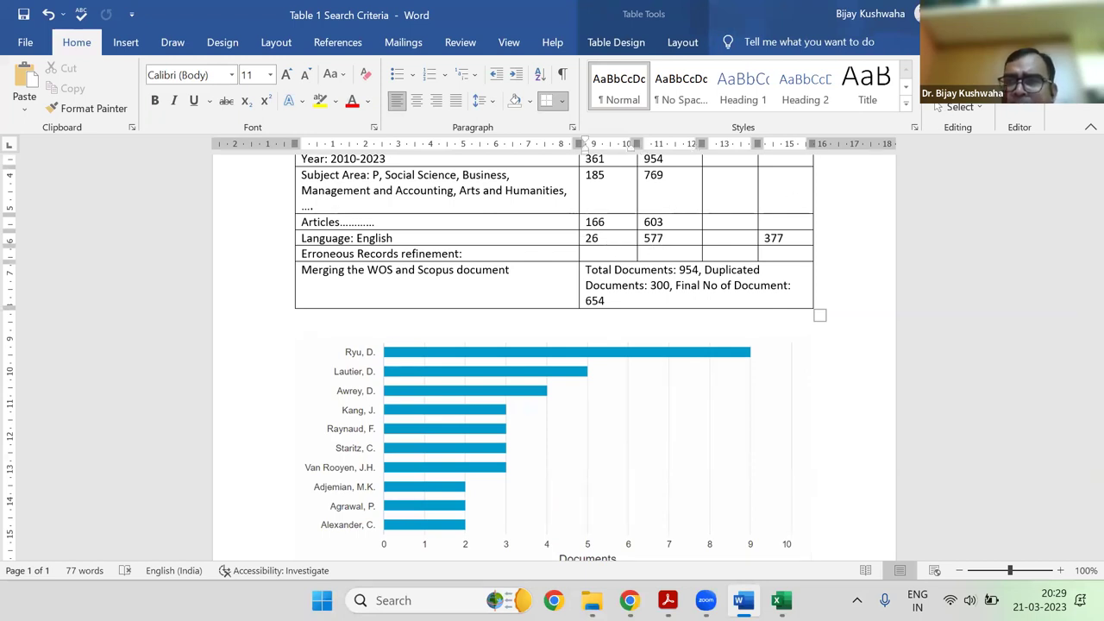
key("super+Down")
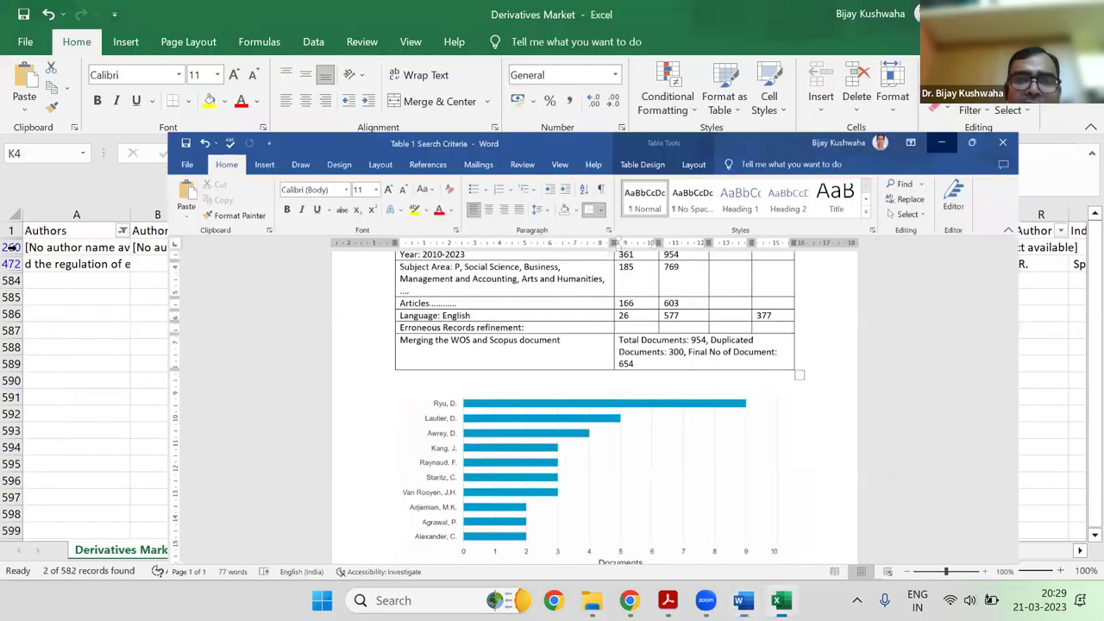
key("super+Down")
Examine the title, year, source, volume, empty fields and link of the [No author name available] record in row 260
left_click_drag(12, 248, 161, 247)
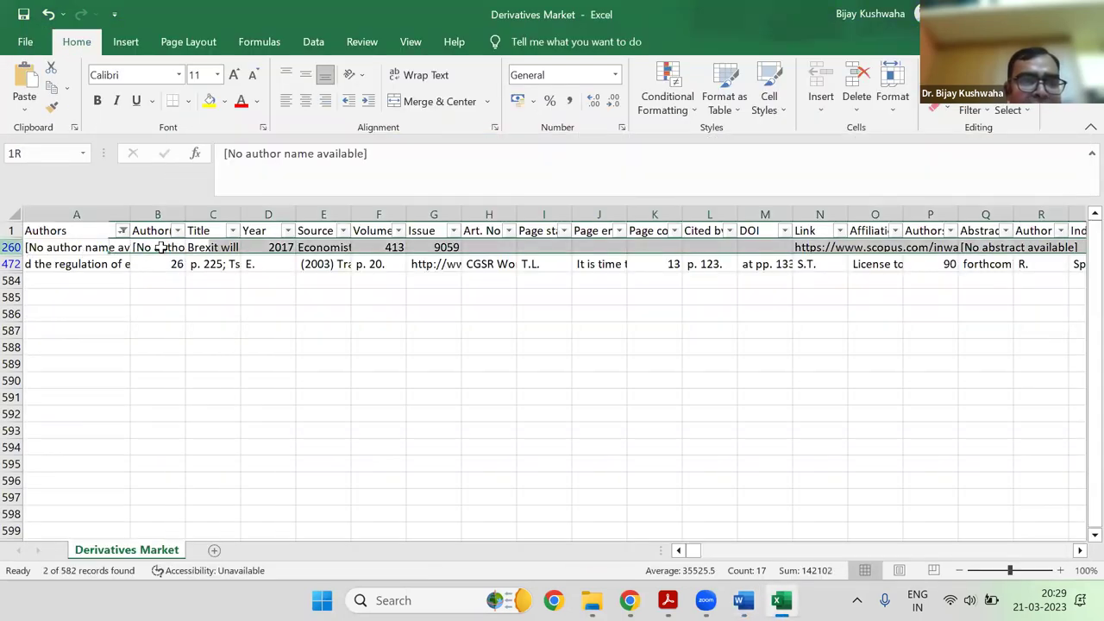
left_click(178, 248)
left_click(257, 248)
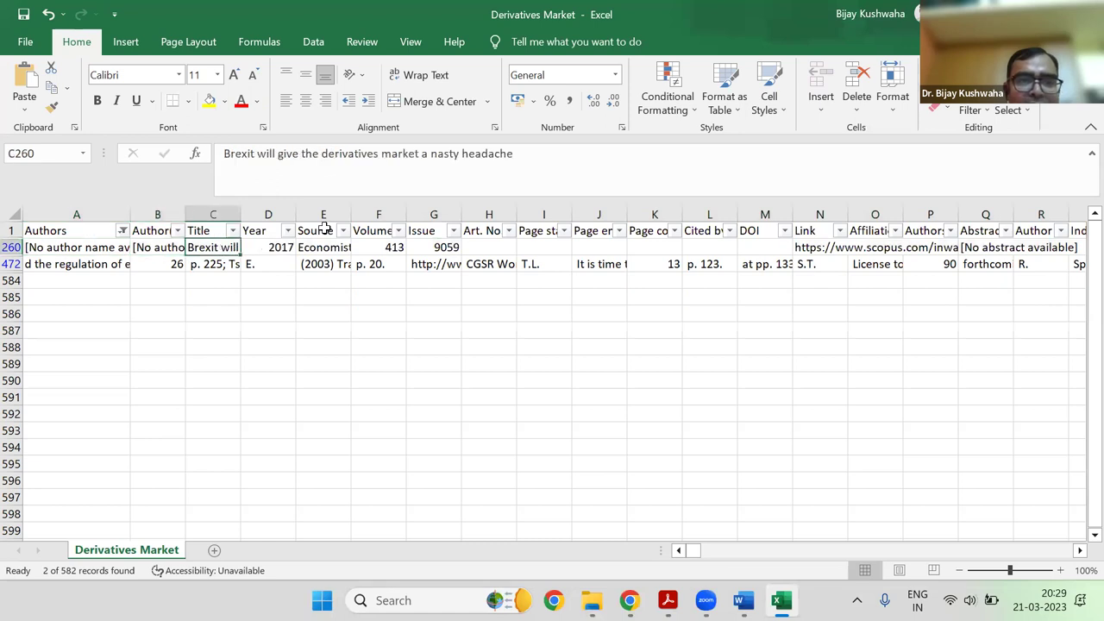
left_click(273, 247)
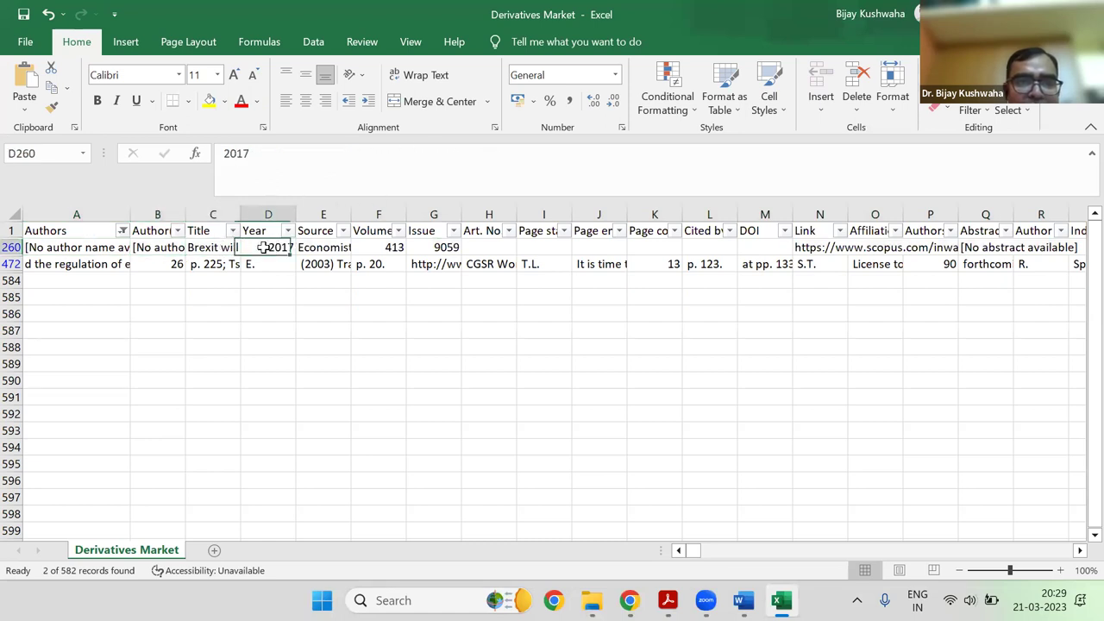
left_click(221, 249)
left_click_drag(65, 247, 153, 249)
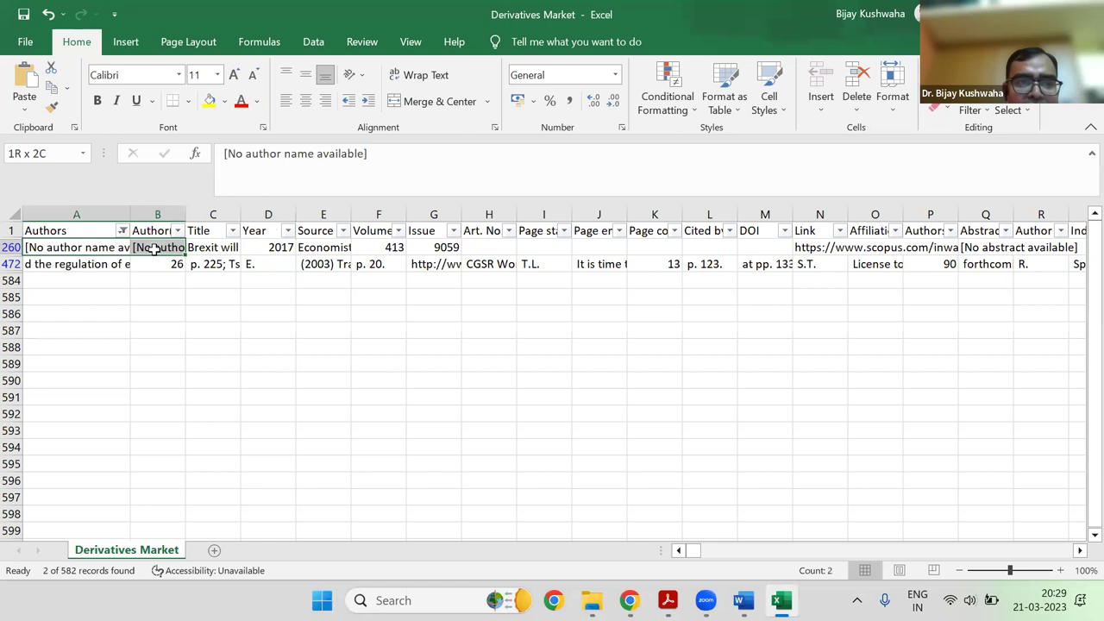
left_click(436, 248)
left_click(378, 247)
left_click(318, 249)
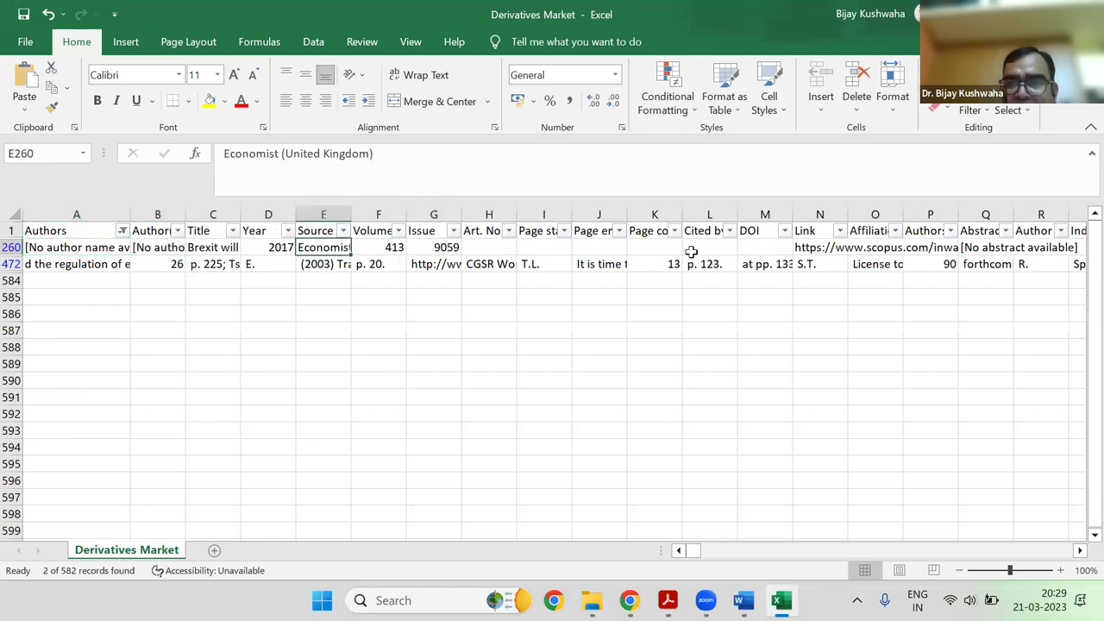
left_click_drag(755, 250, 486, 247)
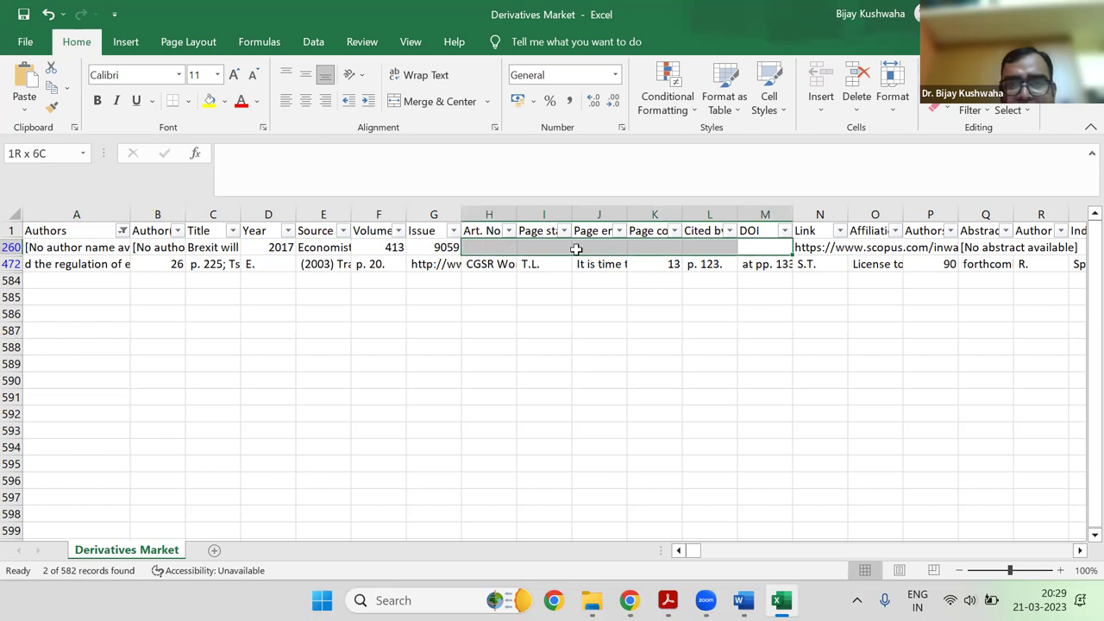
left_click(677, 248)
left_click(754, 247)
left_click(813, 247)
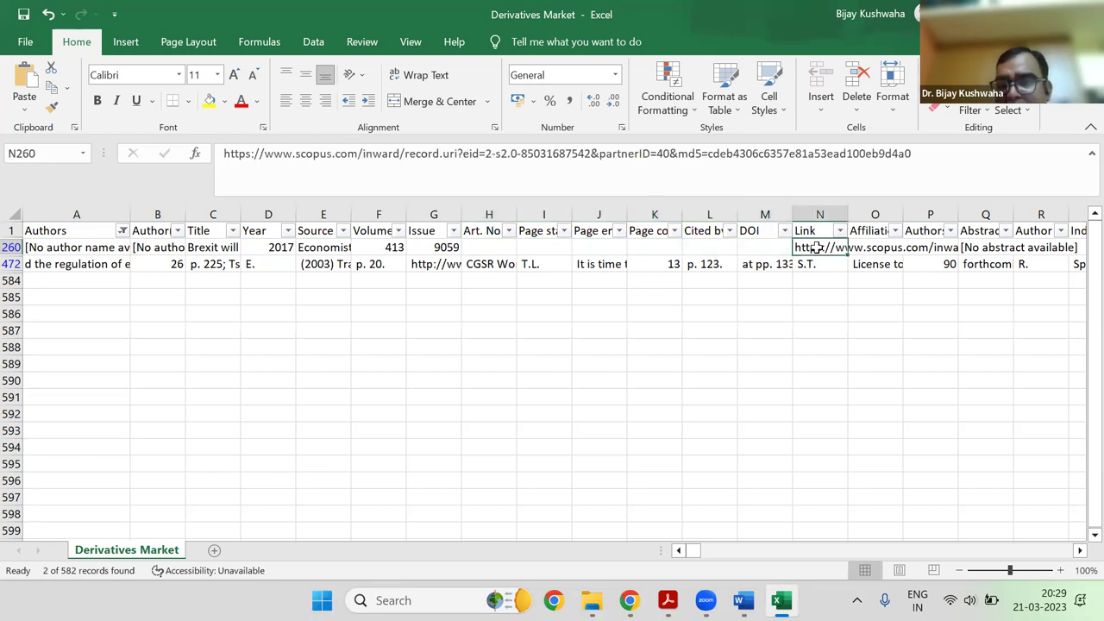
Delete row 260 containing the [No author name available] record
left_click(11, 248)
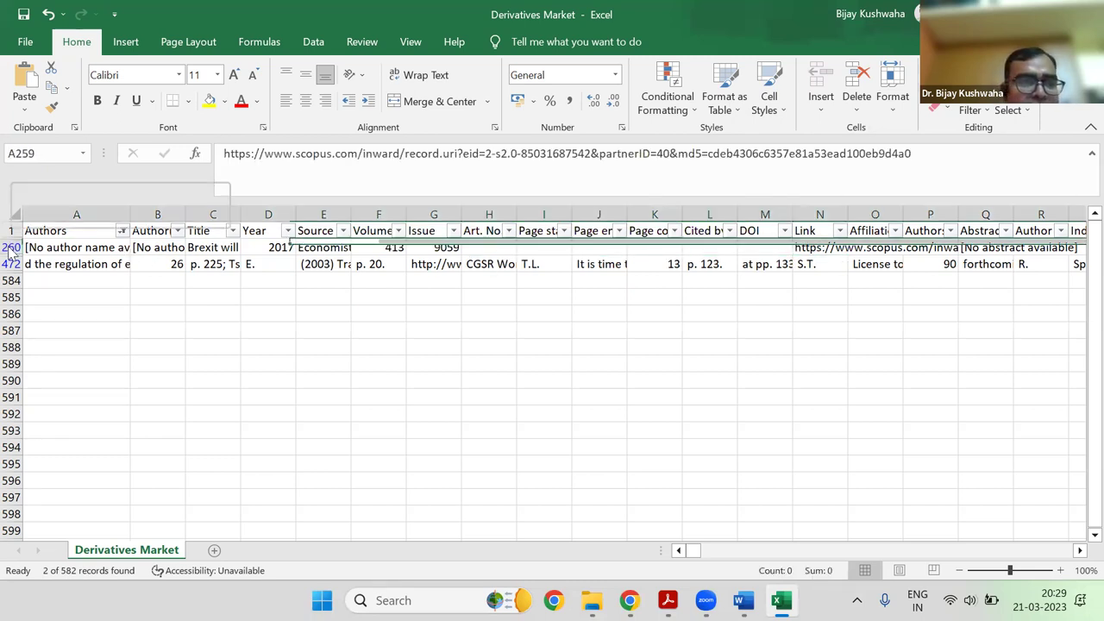
right_click(10, 247)
left_click(48, 307)
right_click(10, 248)
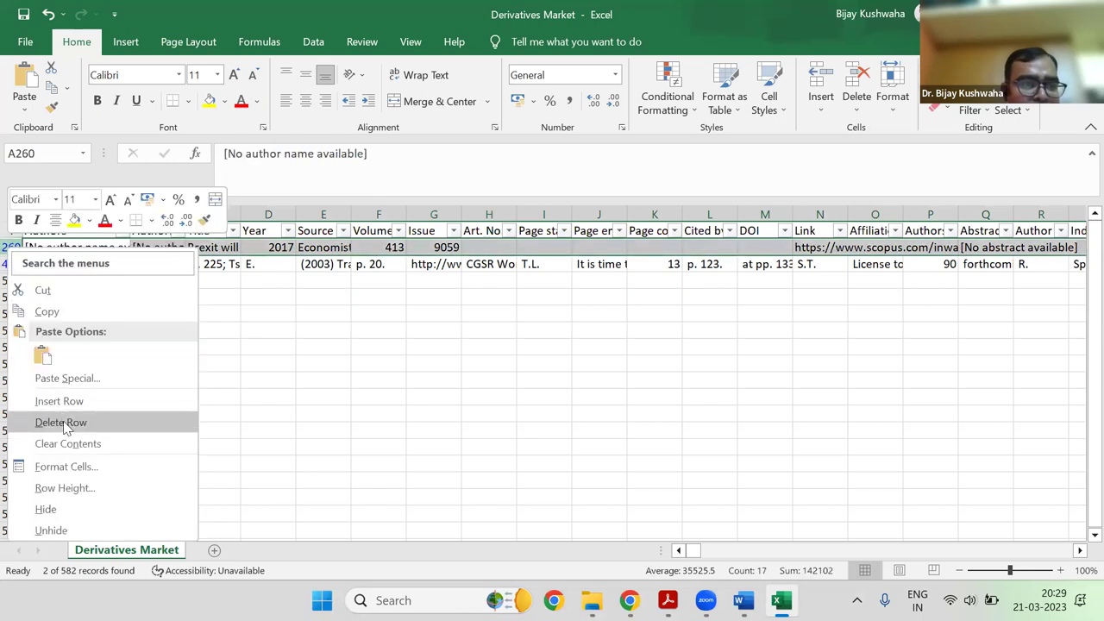
left_click(61, 422)
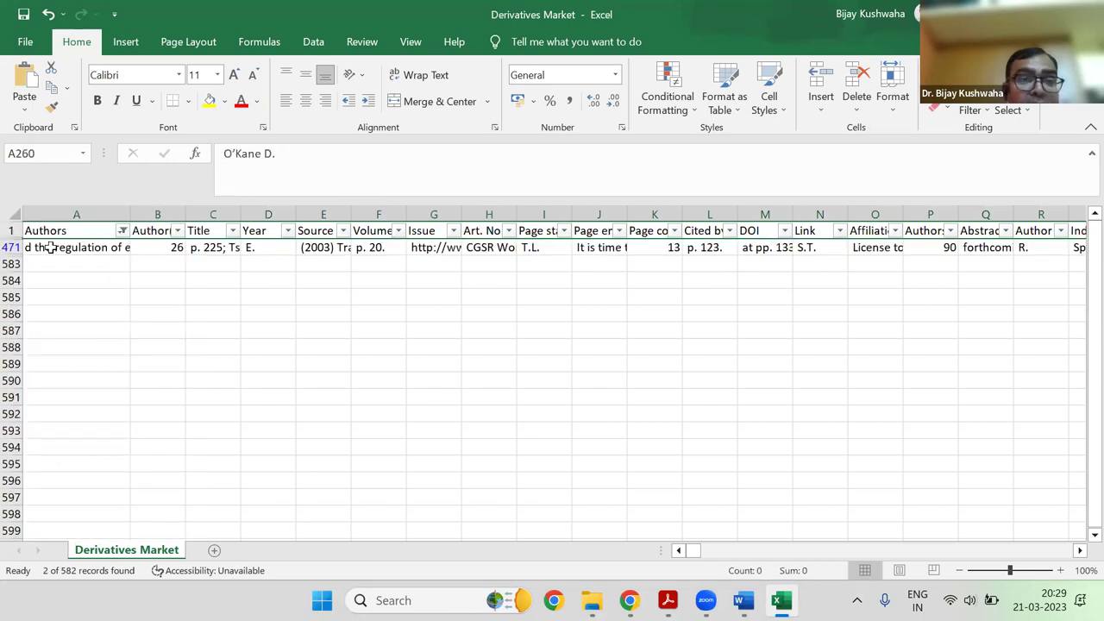
Examine the Authors, Author(s) ID and Title values of the erroneous record in row 471 and delete that row
left_click(60, 250)
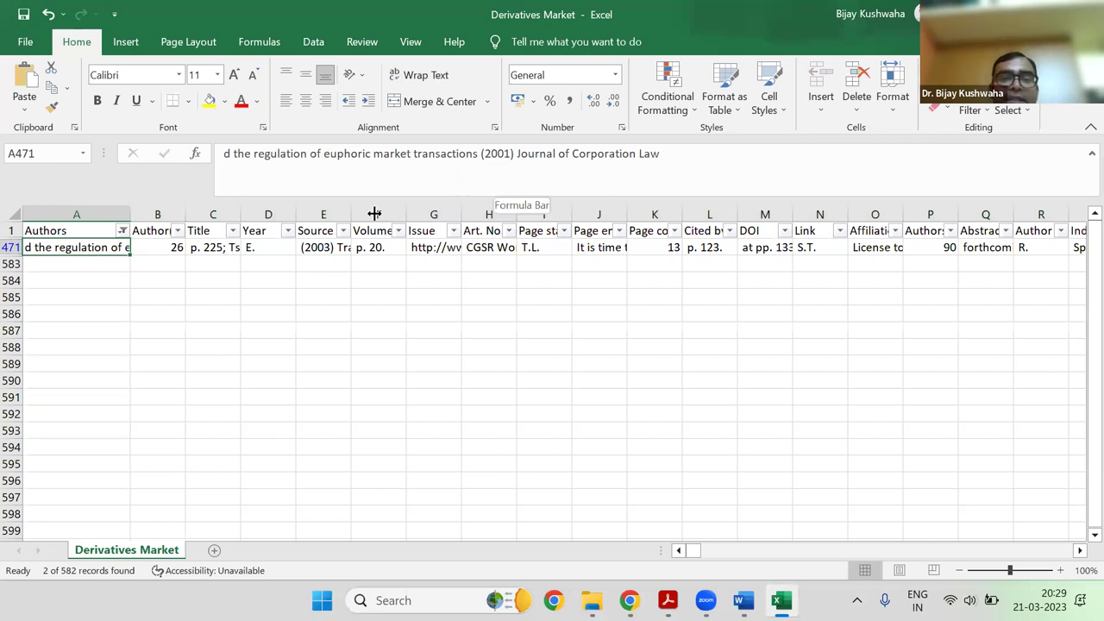
left_click(150, 251)
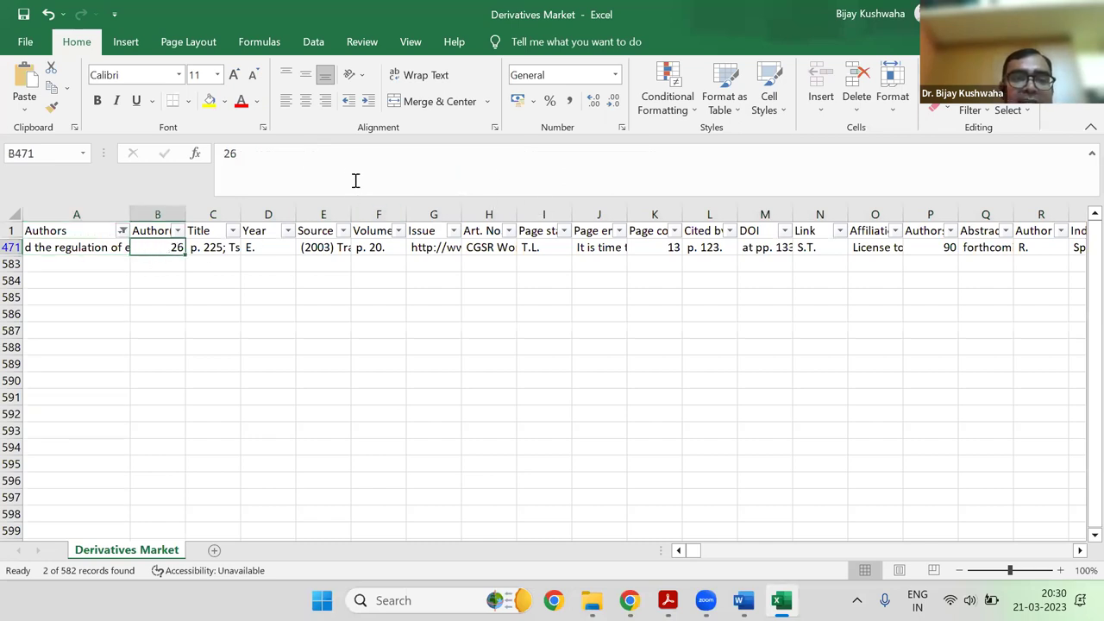
left_click(214, 250)
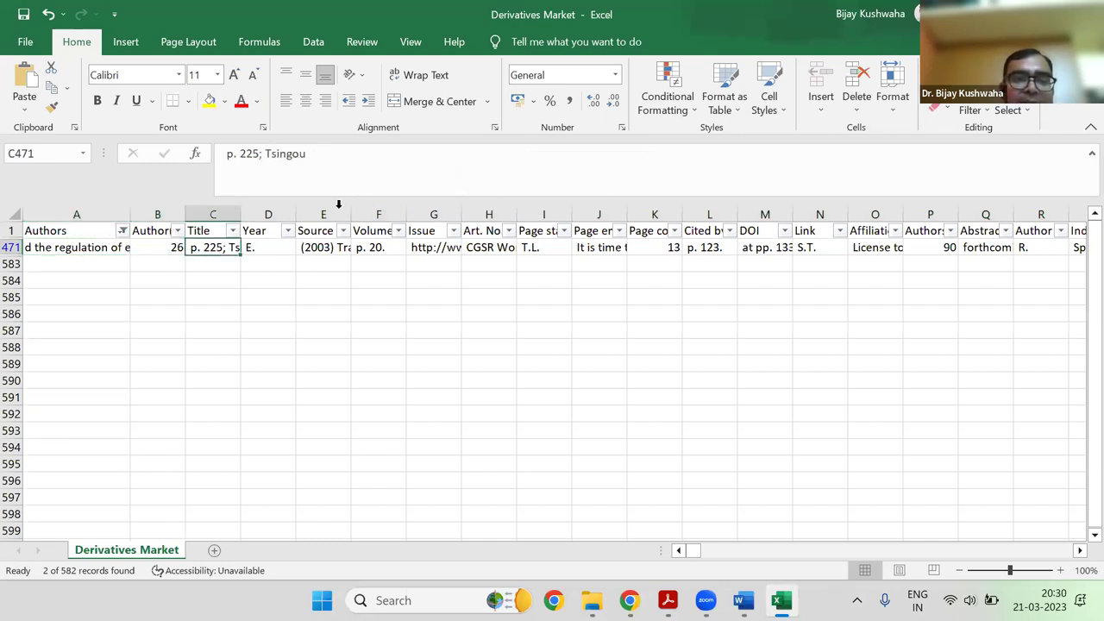
right_click(10, 248)
left_click(50, 424)
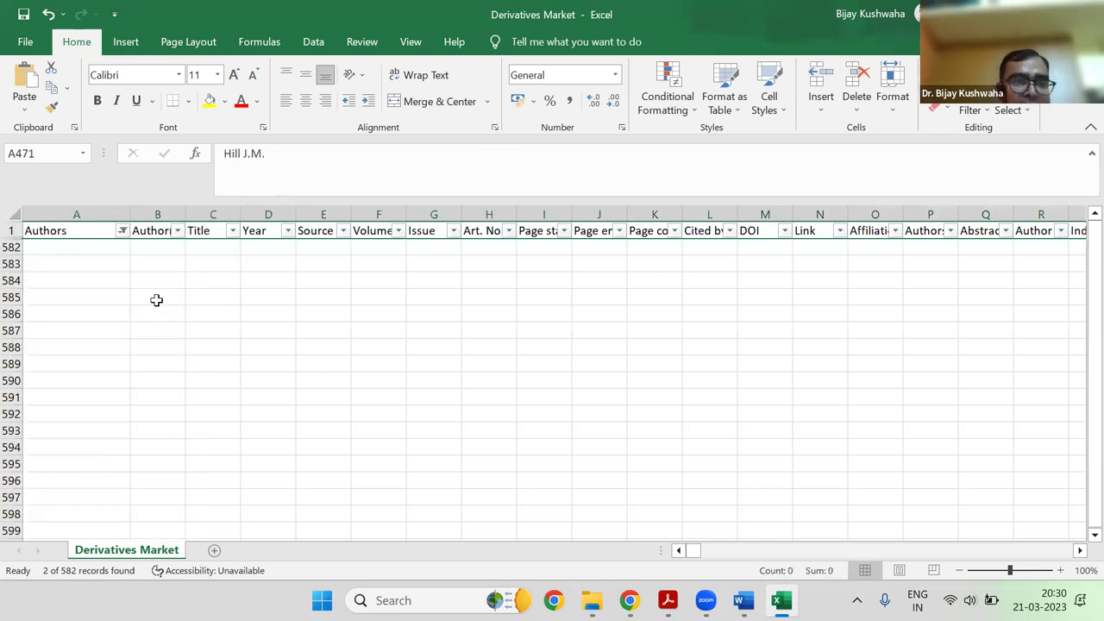
left_click(155, 310)
left_click(115, 235)
left_click(121, 230)
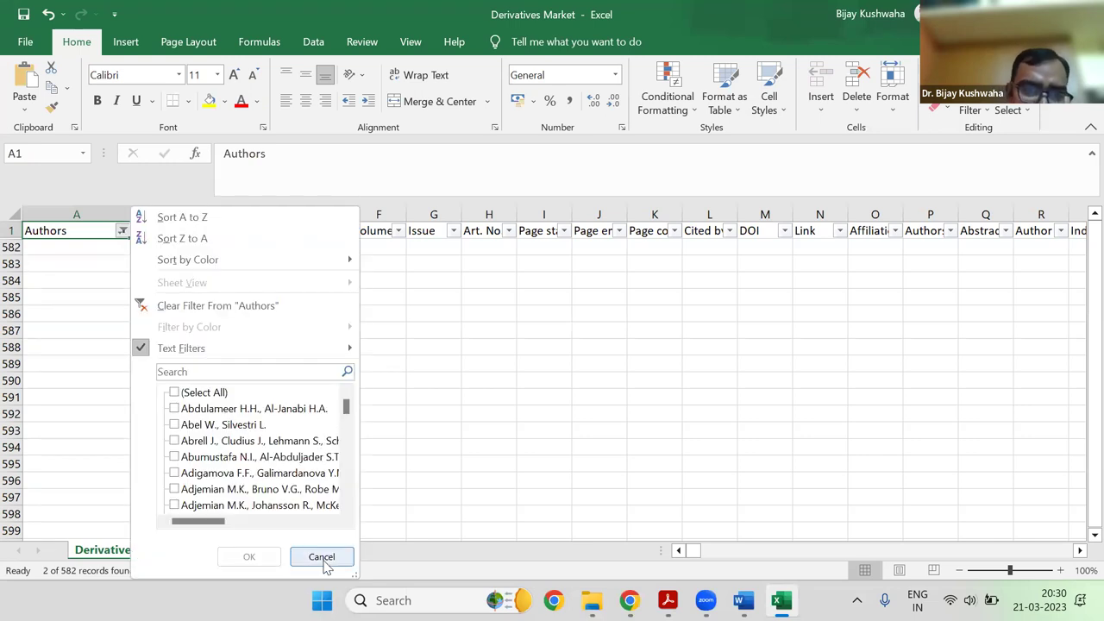
left_click(121, 243)
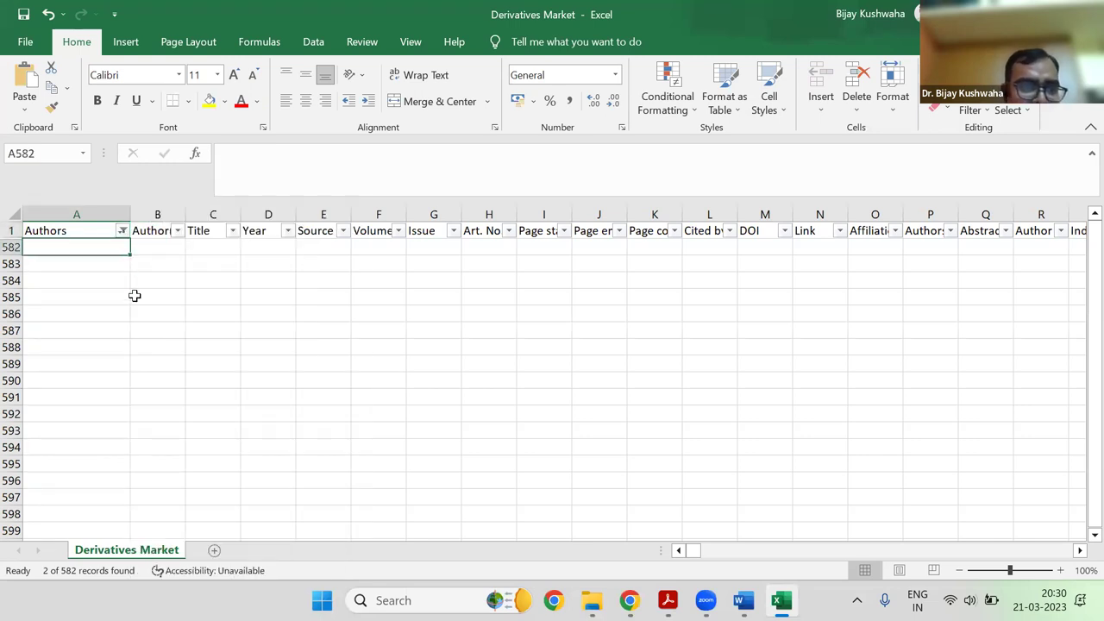
Check the Authors filter list for remaining erroneous entries and clear the filter from the Authors column
left_click(122, 230)
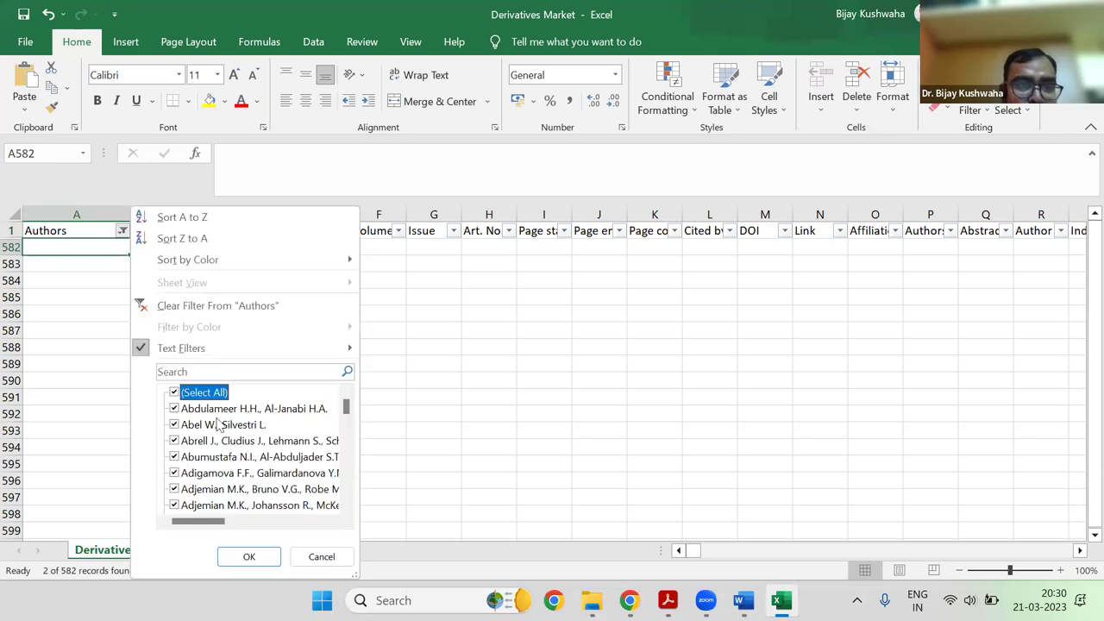
scroll(229, 436, "down", 3)
scroll(229, 436, "down", 3)
scroll(230, 444, "down", 20)
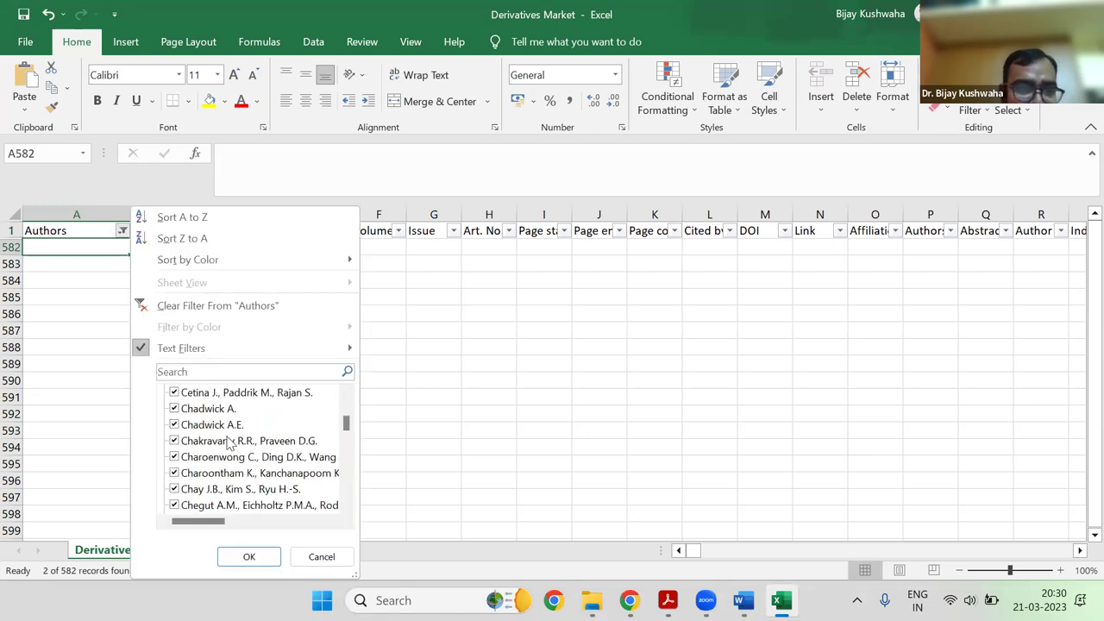
scroll(226, 440, "down", 20)
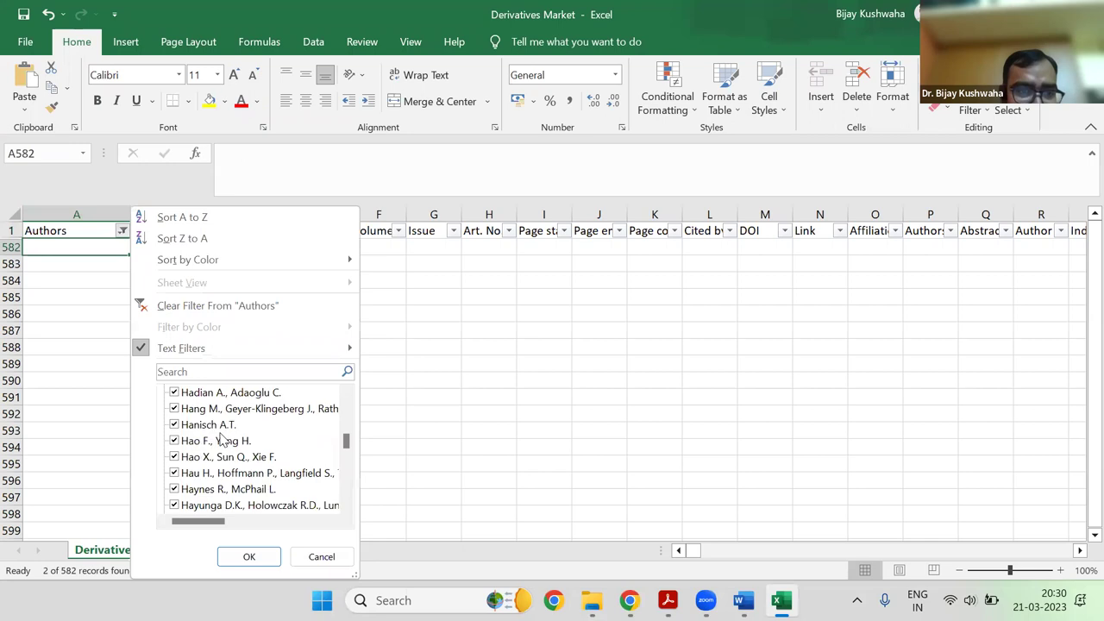
scroll(222, 448, "down", 20)
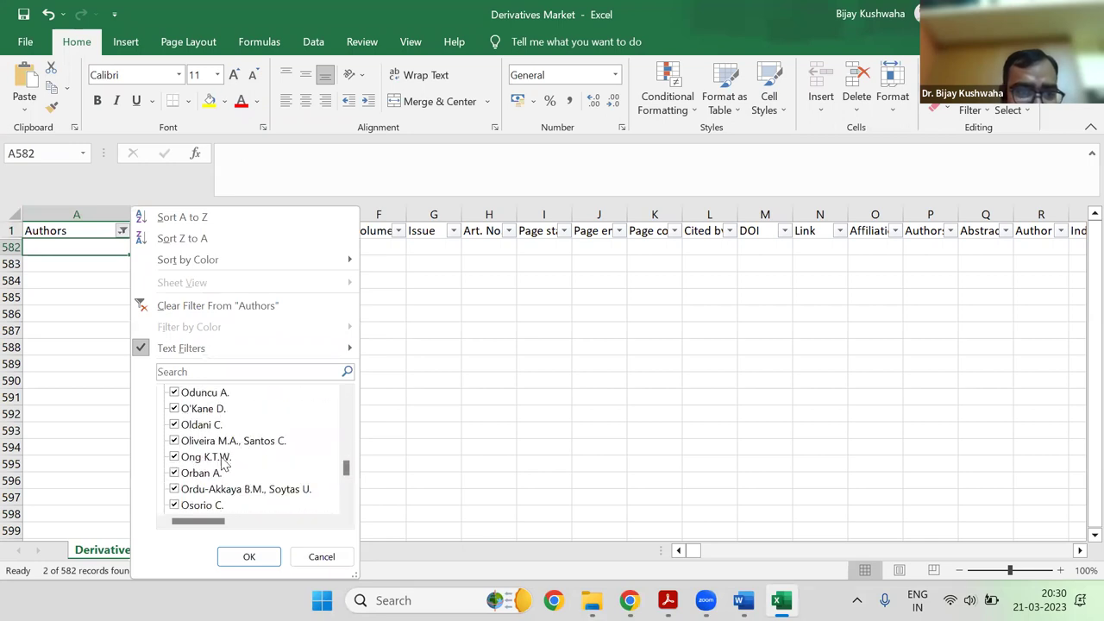
scroll(255, 574, "down", 5)
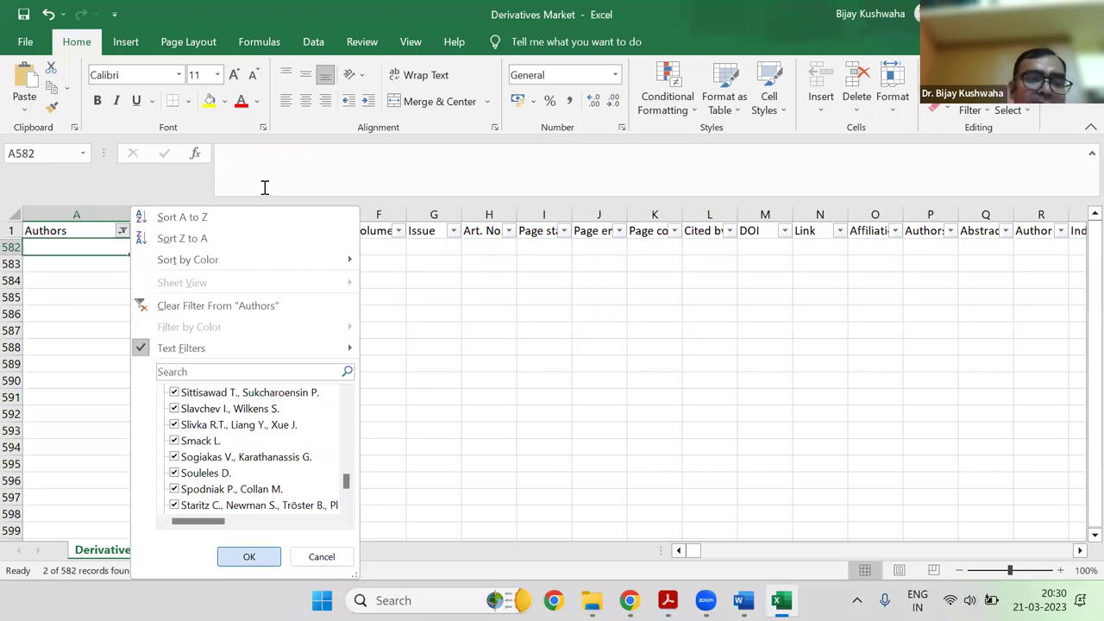
left_click(217, 306)
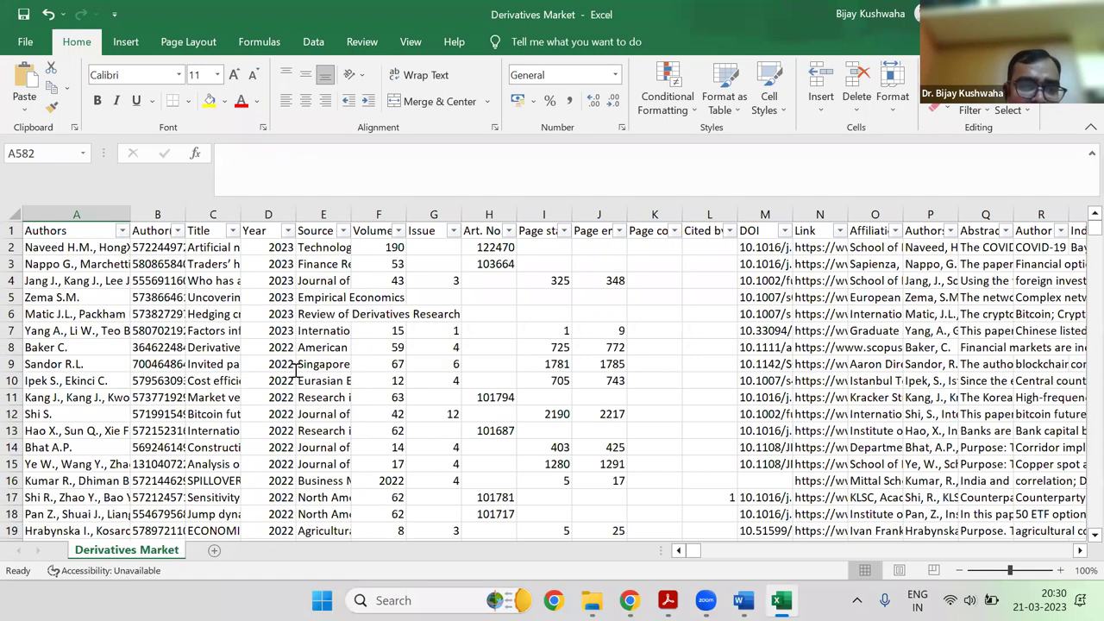
Filter the Author(s) ID column to only the "Blurred Copyright Lines (2015)" entry, the "law-abidingness and business" entry and blanks
key("alt+Down")
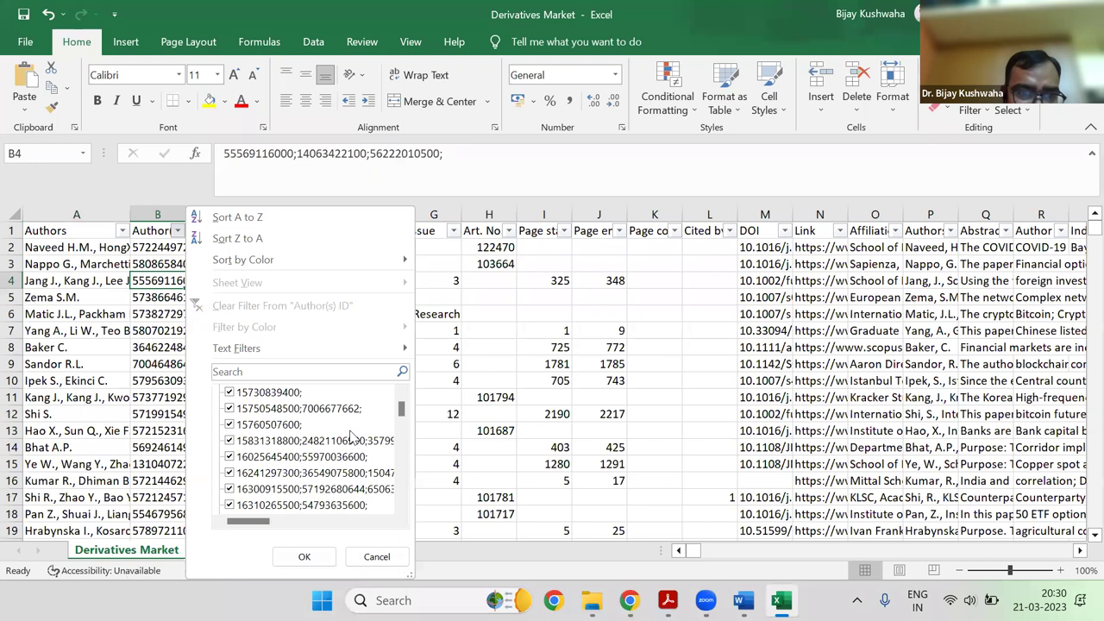
scroll(358, 441, "down", 5)
scroll(366, 480, "down", 5)
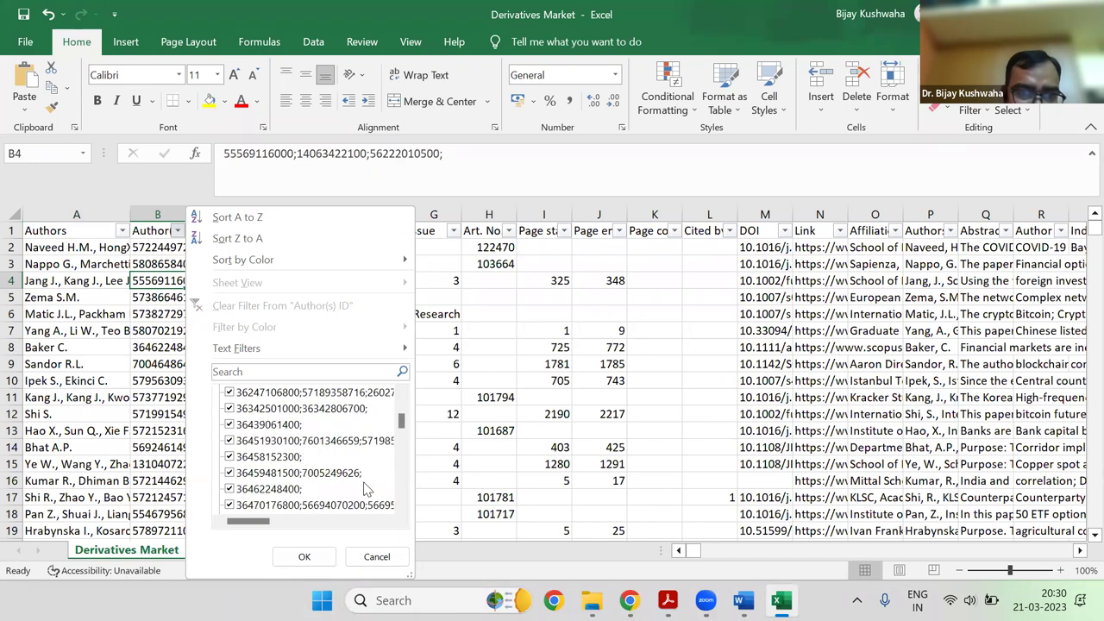
scroll(402, 445, "down", 5)
scroll(407, 470, "down", 5)
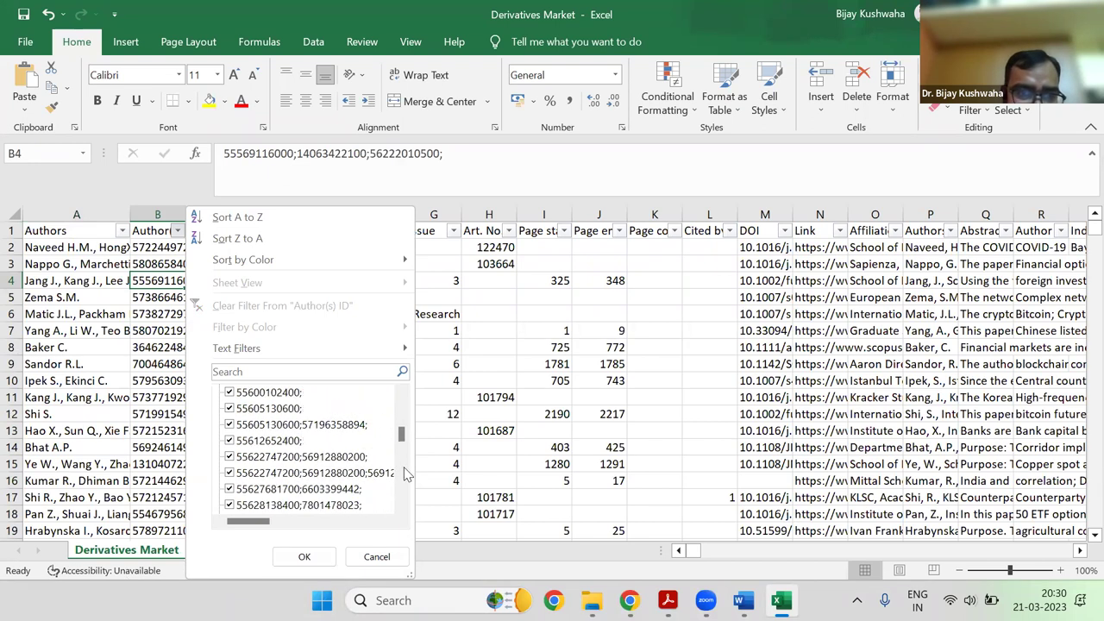
scroll(393, 501, "down", 10)
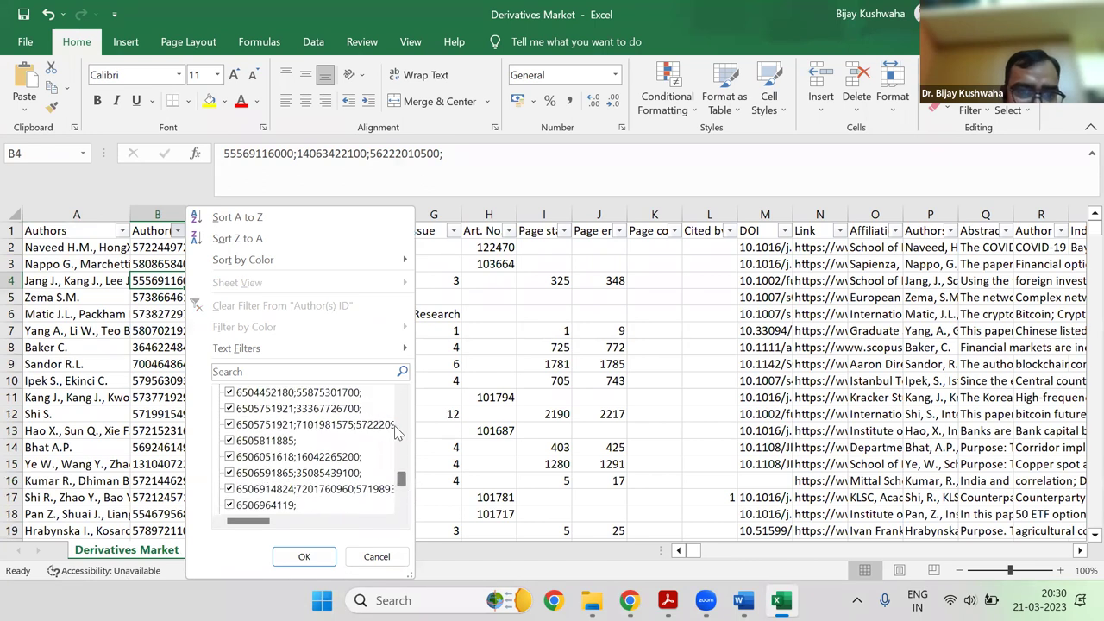
scroll(285, 405, "down", 15)
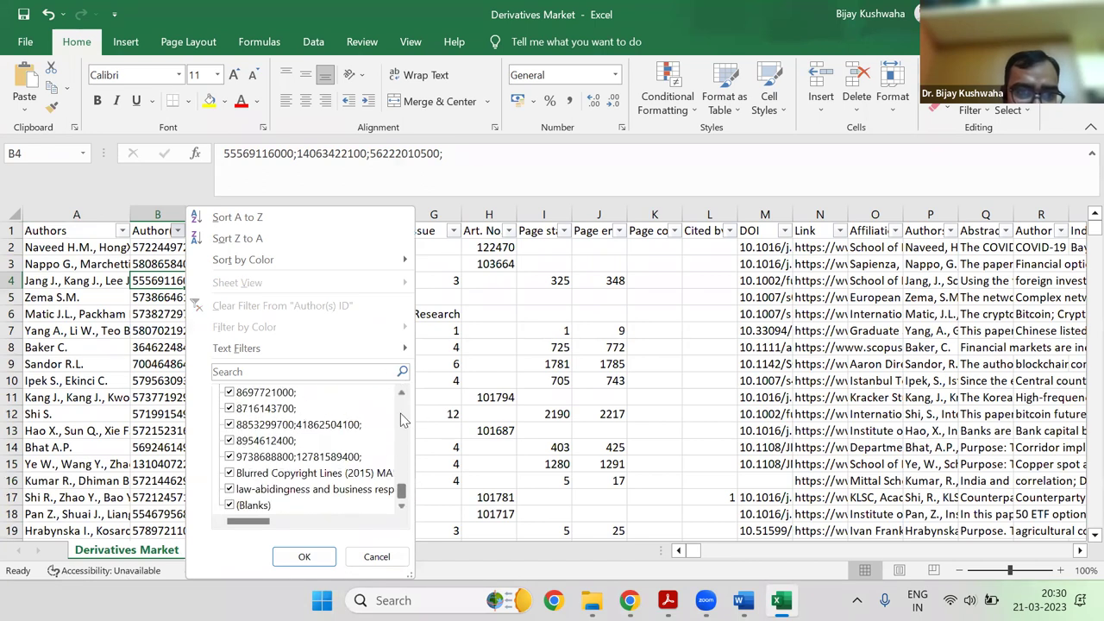
scroll(298, 488, "up", 20)
left_click(230, 393)
scroll(293, 495, "down", 10)
scroll(293, 496, "down", 15)
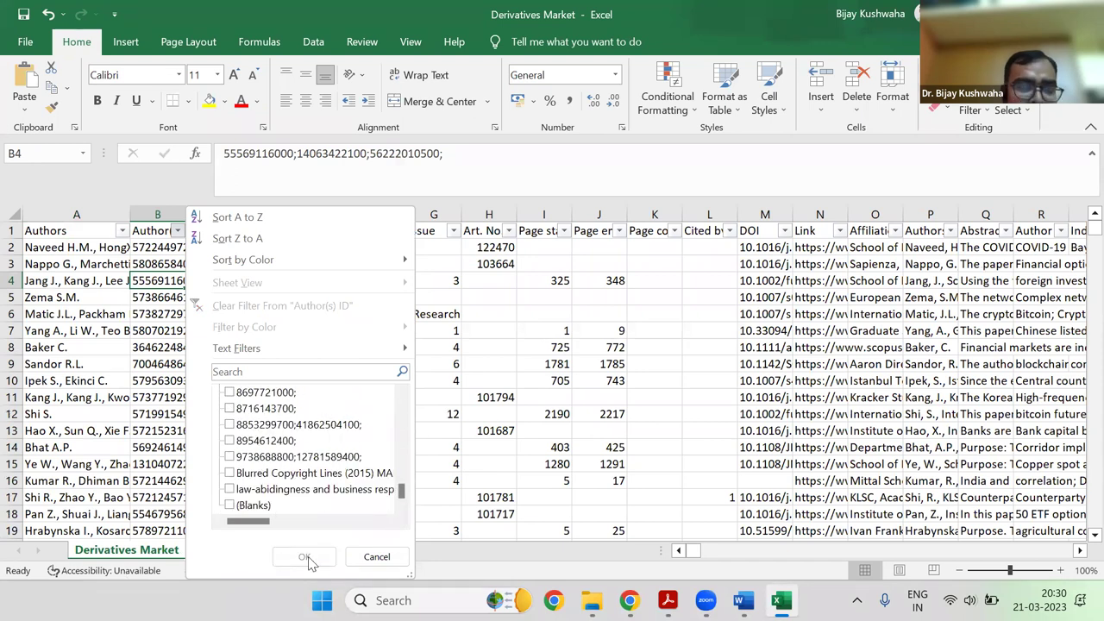
left_click(230, 489)
left_click(304, 556)
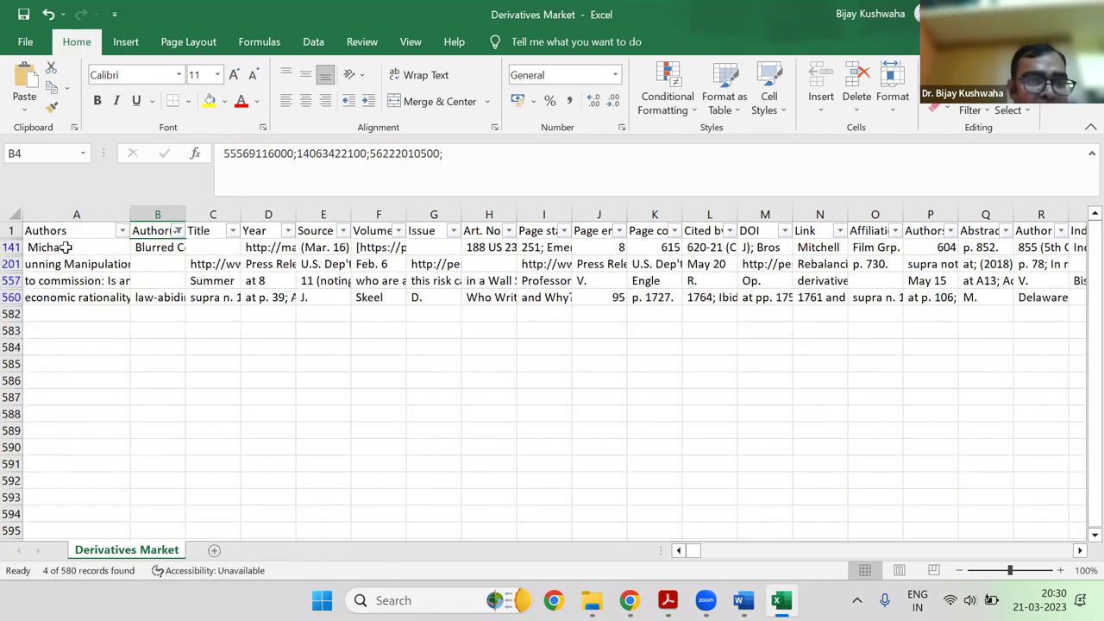
Examine the Author(s) ID, Year and Source title values of the record in row 141 and delete that row
left_click(155, 248)
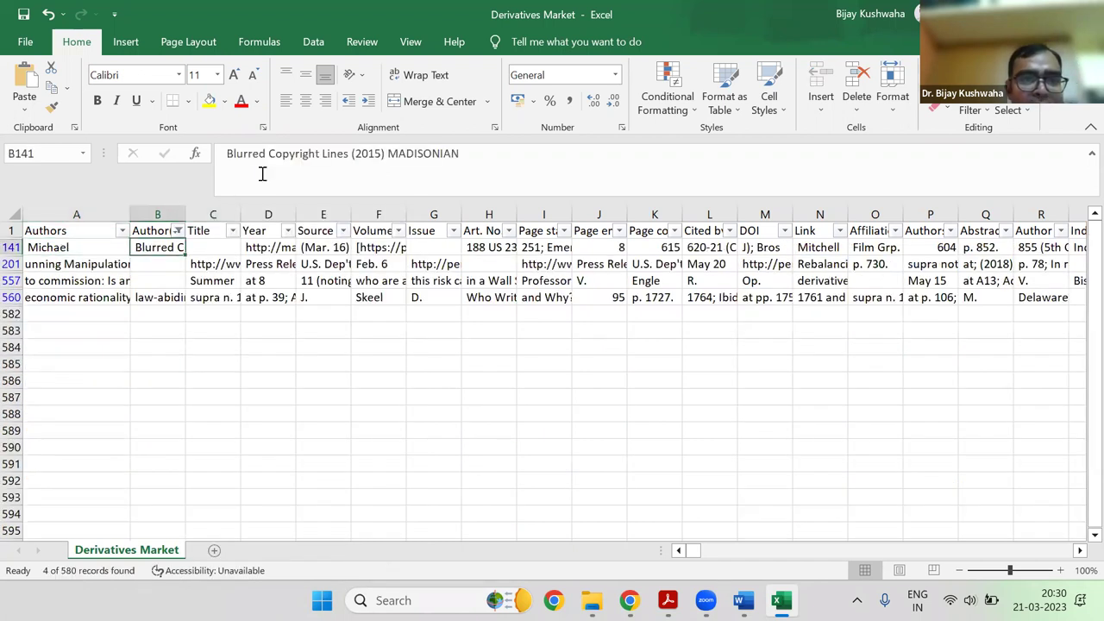
left_click(270, 250)
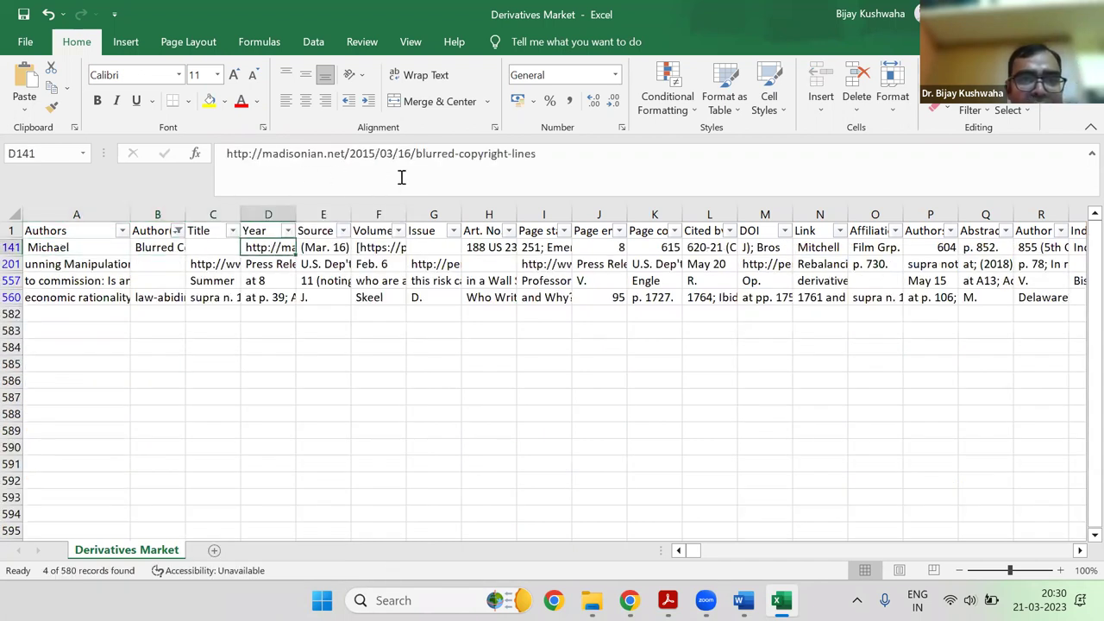
left_click(331, 250)
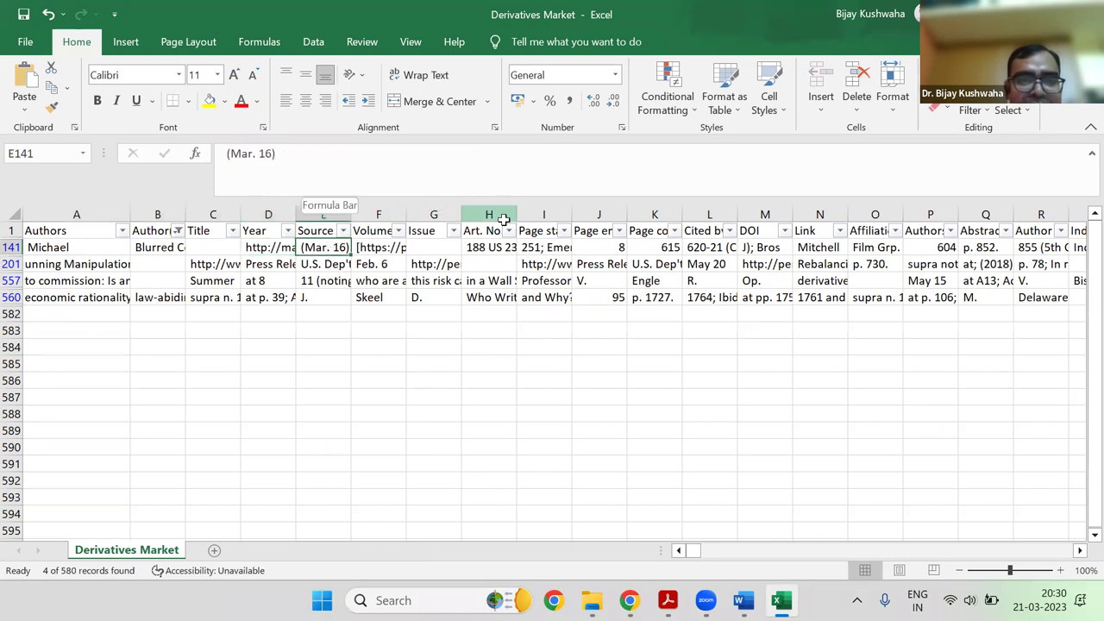
right_click(24, 248)
left_click(64, 424)
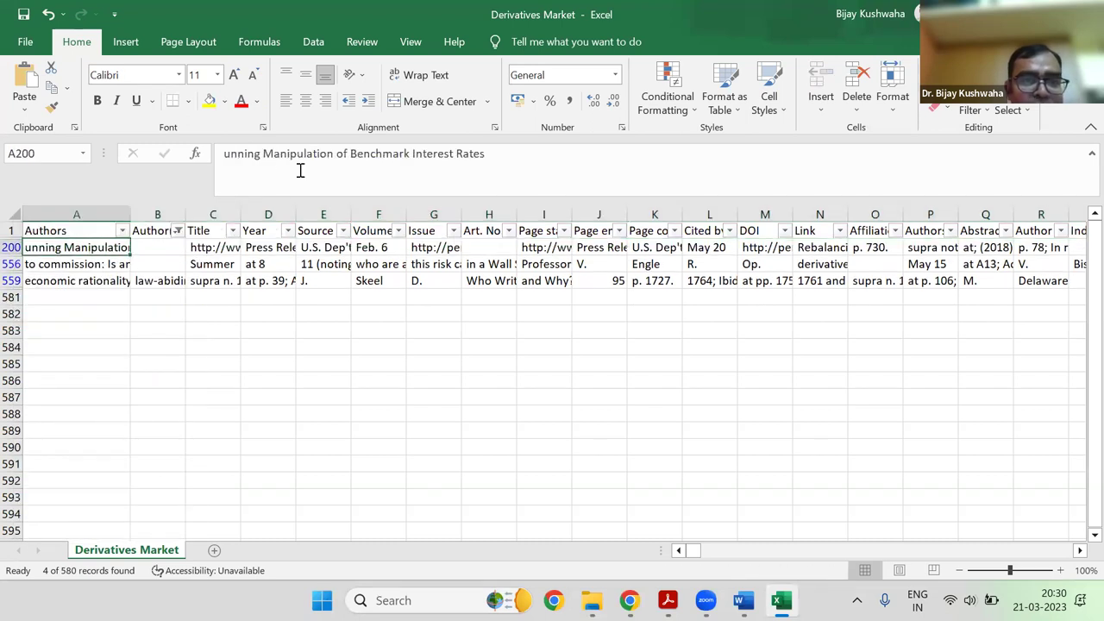
Delete the remaining filtered erroneous records in rows 200, 555 and 557
right_click(12, 248)
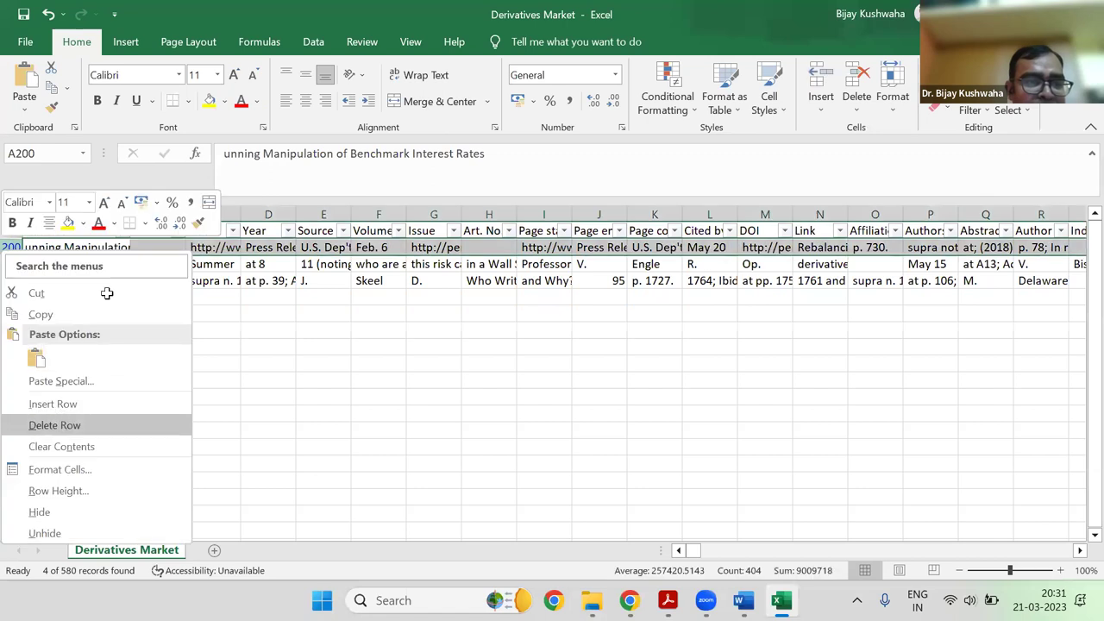
key("Return")
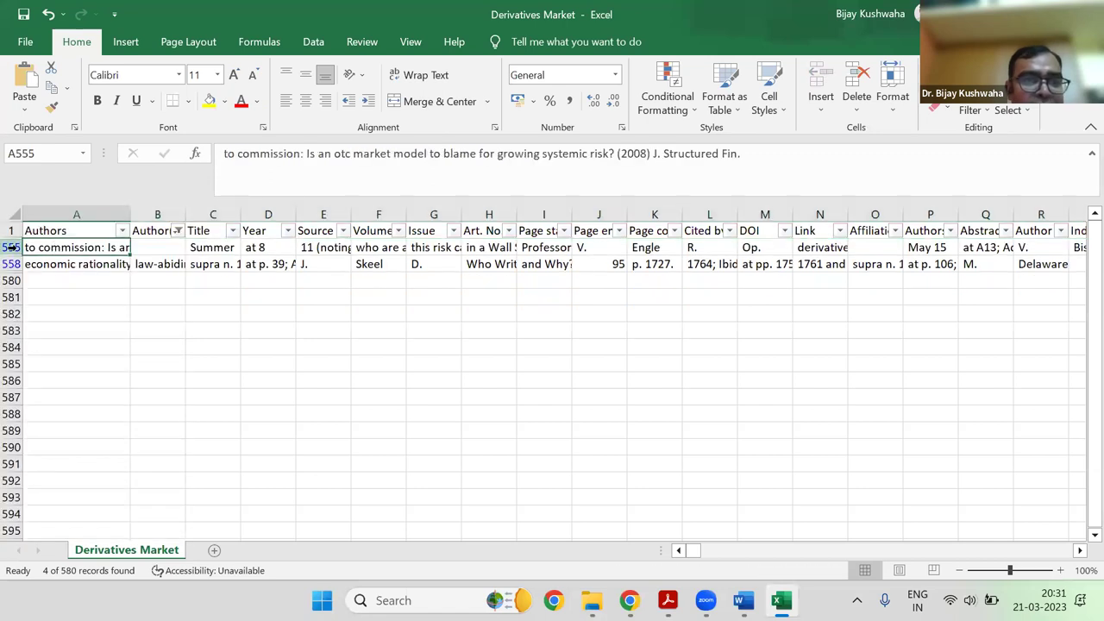
right_click(127, 252)
left_click(26, 248)
left_click_drag(11, 248, 11, 265)
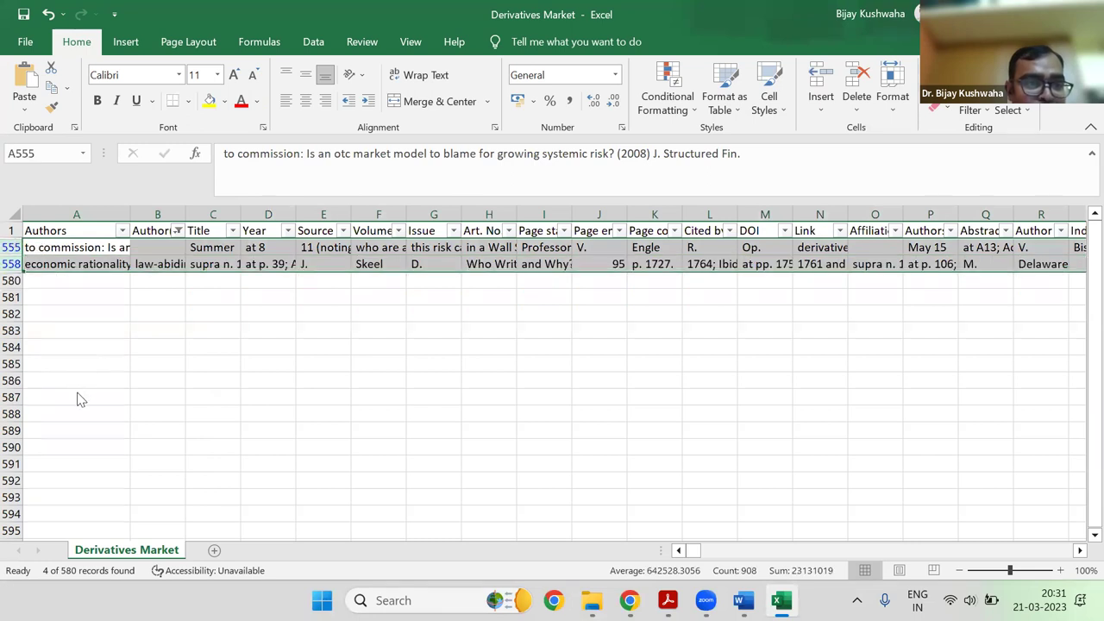
key("shift+F10")
left_click(81, 421)
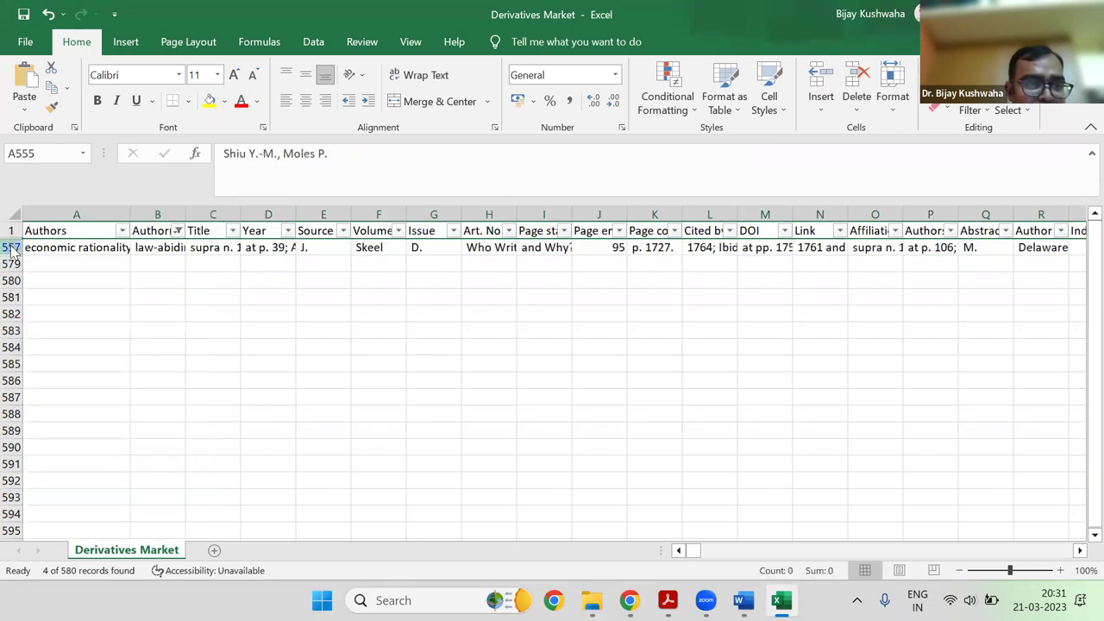
right_click(12, 248)
left_click(98, 422)
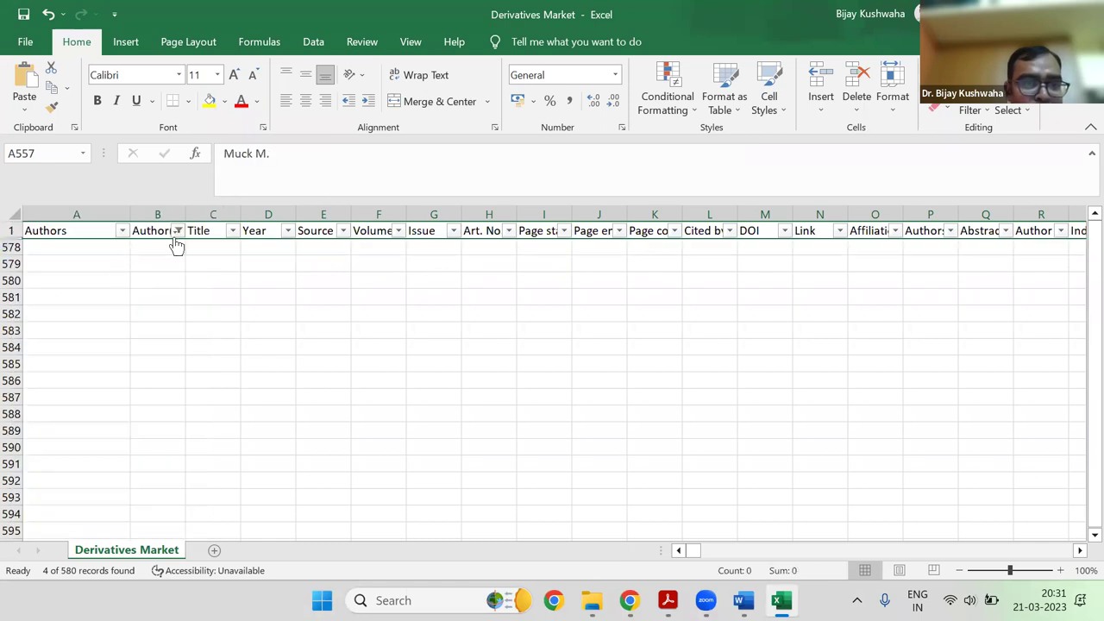
Check the Author(s) ID filter list for leftover erroneous entries and show all records again
left_click(176, 230)
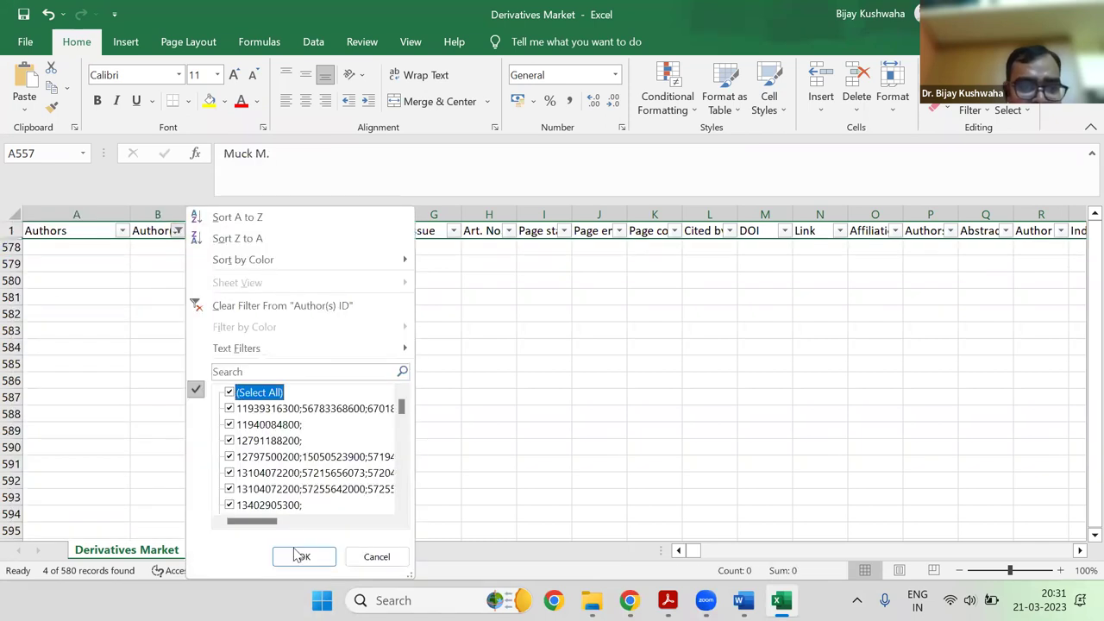
scroll(359, 468, "down", 10)
scroll(398, 466, "down", 10)
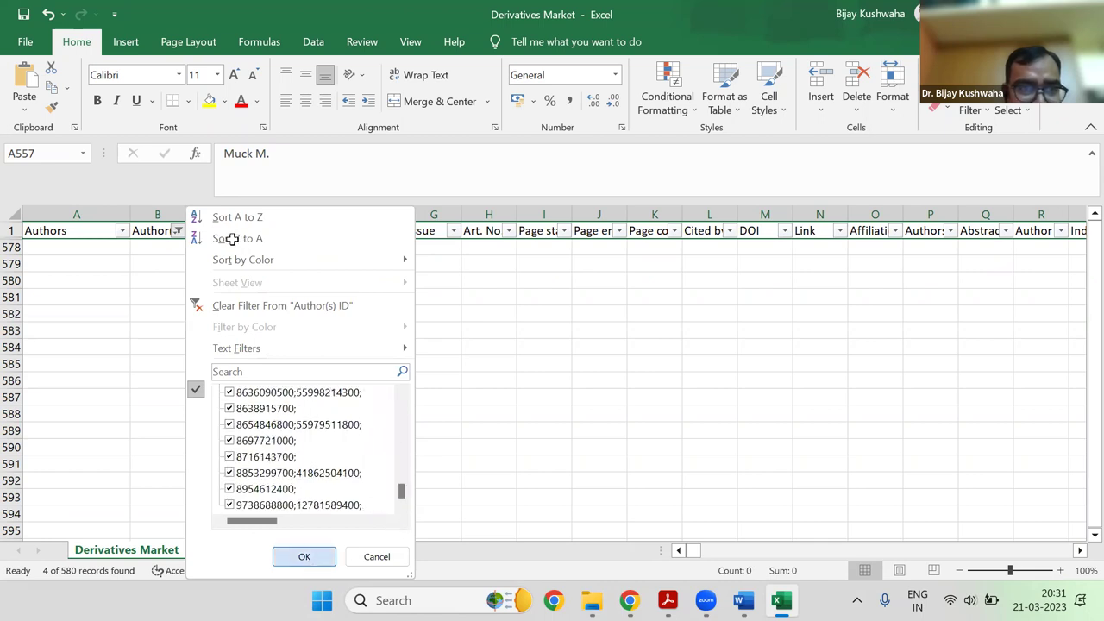
key("Return")
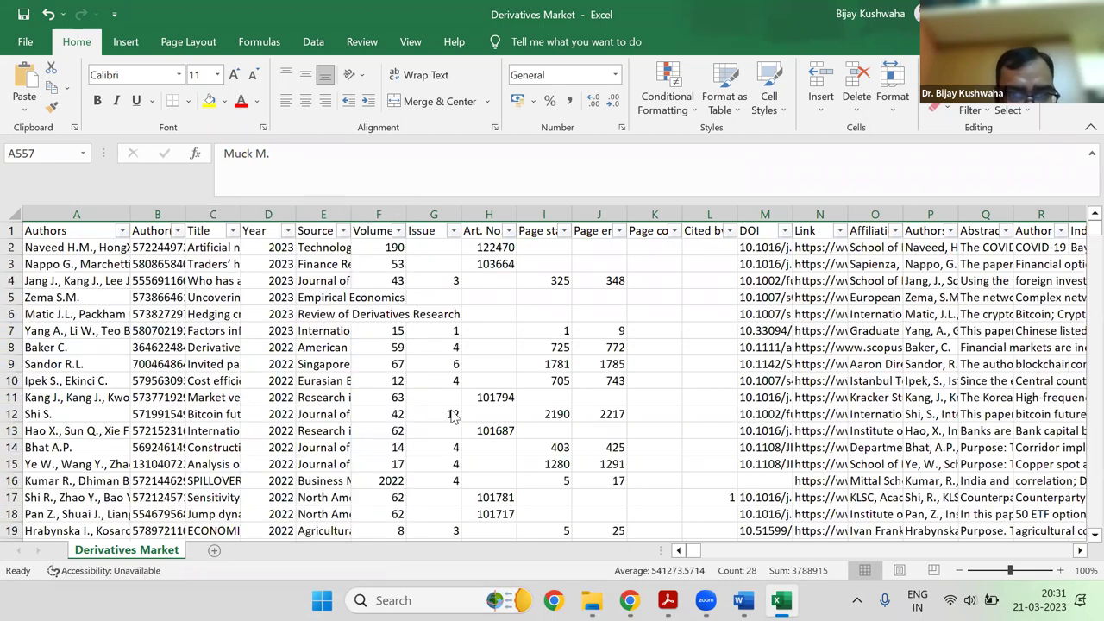
Check the Title filter list for erroneous entries and leave the column unfiltered
key("alt+Down")
scroll(460, 449, "down", 10)
scroll(460, 474, "down", 20)
scroll(460, 470, "down", 20)
scroll(463, 468, "up", 20)
scroll(462, 468, "down", 15)
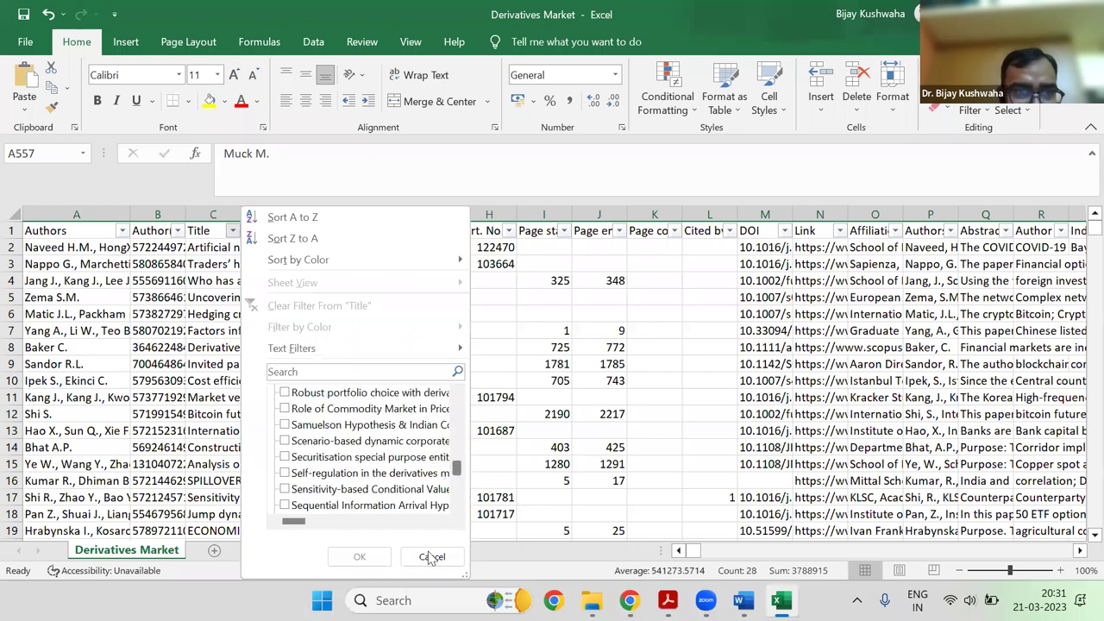
scroll(291, 238, "down", 10)
Check the Year, Source title and Volume filter lists for erroneous values without filtering these columns
key("Right")
scroll(508, 431, "down", 3)
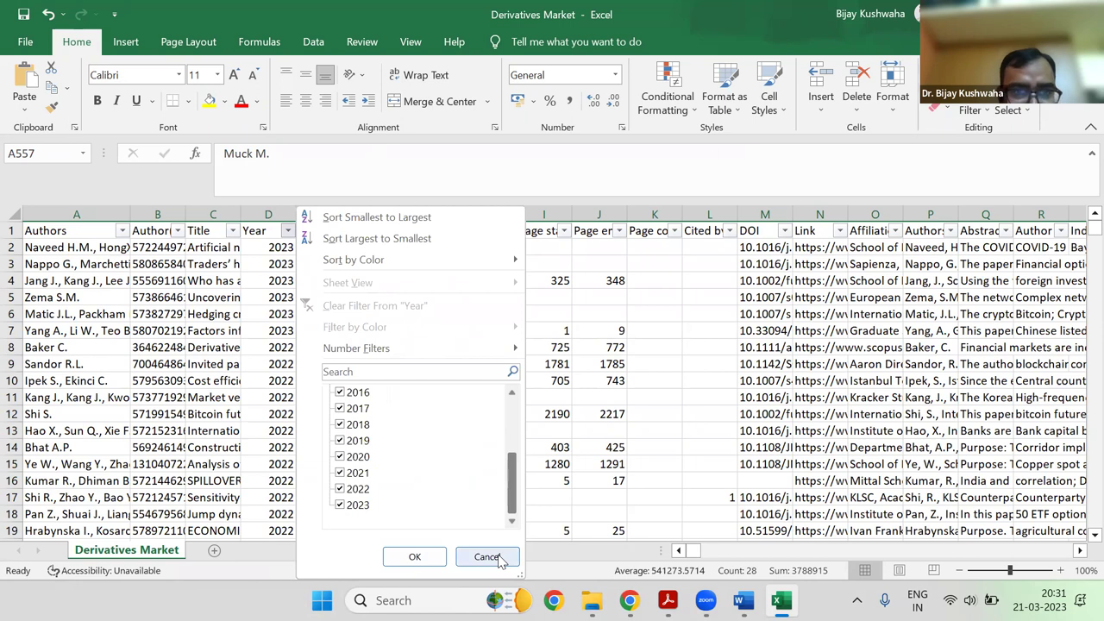
key("Right")
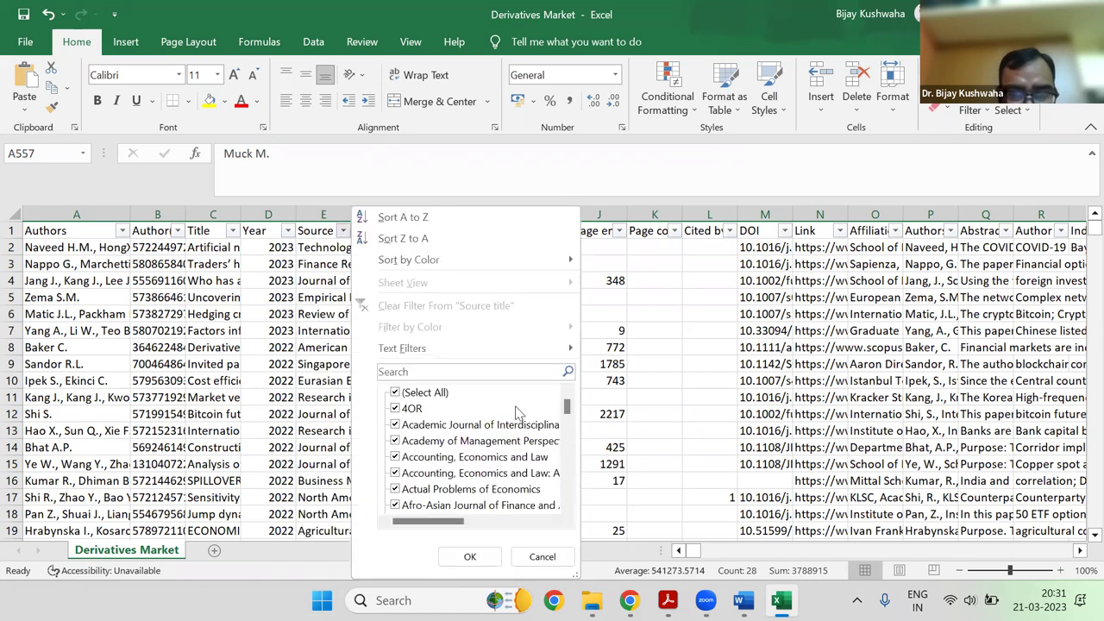
left_click_drag(569, 444, 556, 560)
scroll(556, 558, "up", 5)
left_click(541, 556)
left_click(402, 230)
left_click_drag(627, 424, 622, 518)
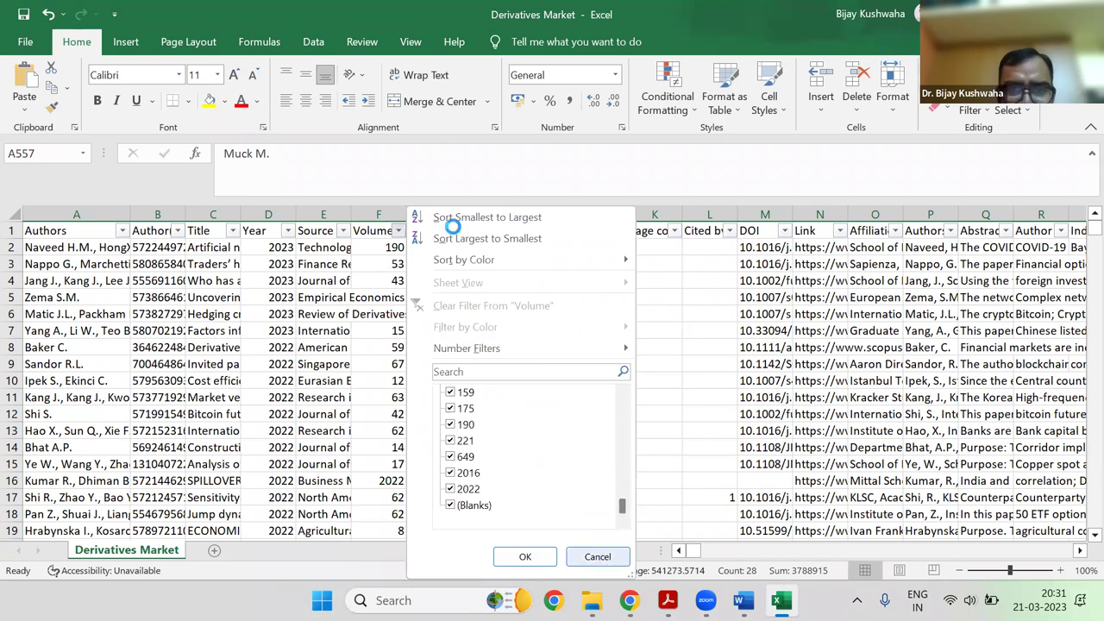
Leave the Volume column unfiltered and filter the Issue column to its 2023 and 2015 date entries plus blanks
key("Tab")
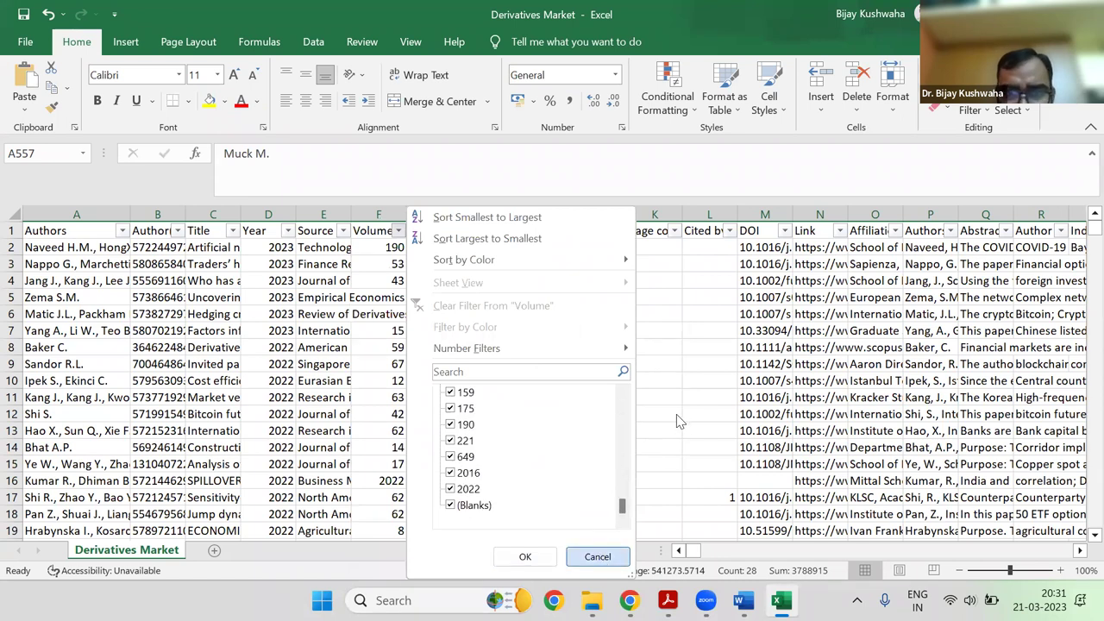
key("Right")
scroll(679, 412, "down", 1)
scroll(676, 398, "up", 1)
left_click(556, 395)
left_click(524, 424)
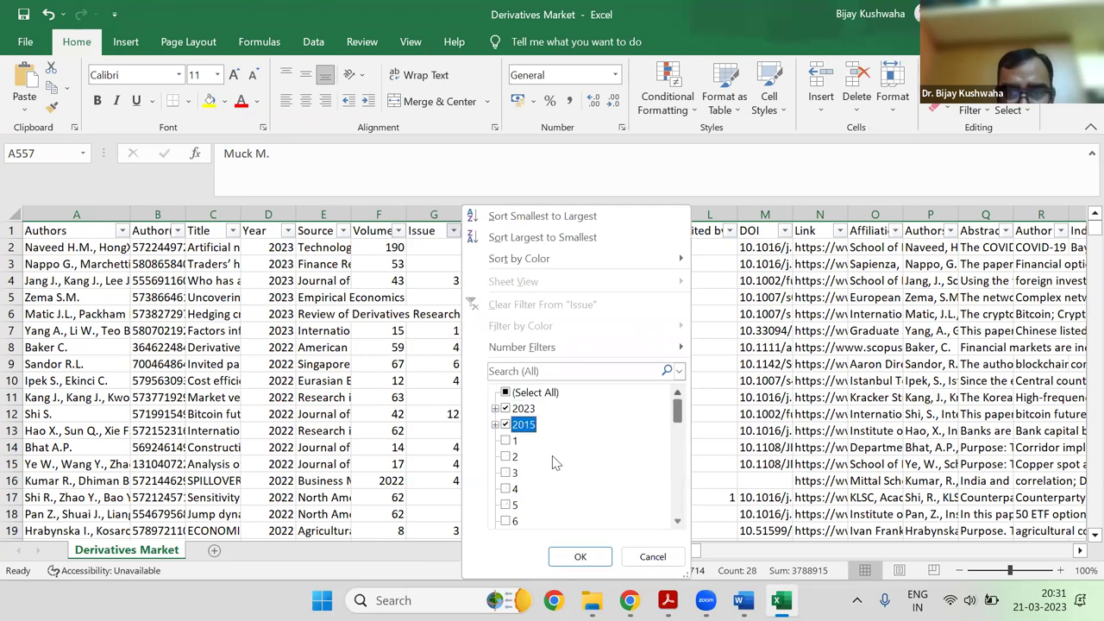
scroll(554, 459, "down", 10)
scroll(553, 450, "up", 10)
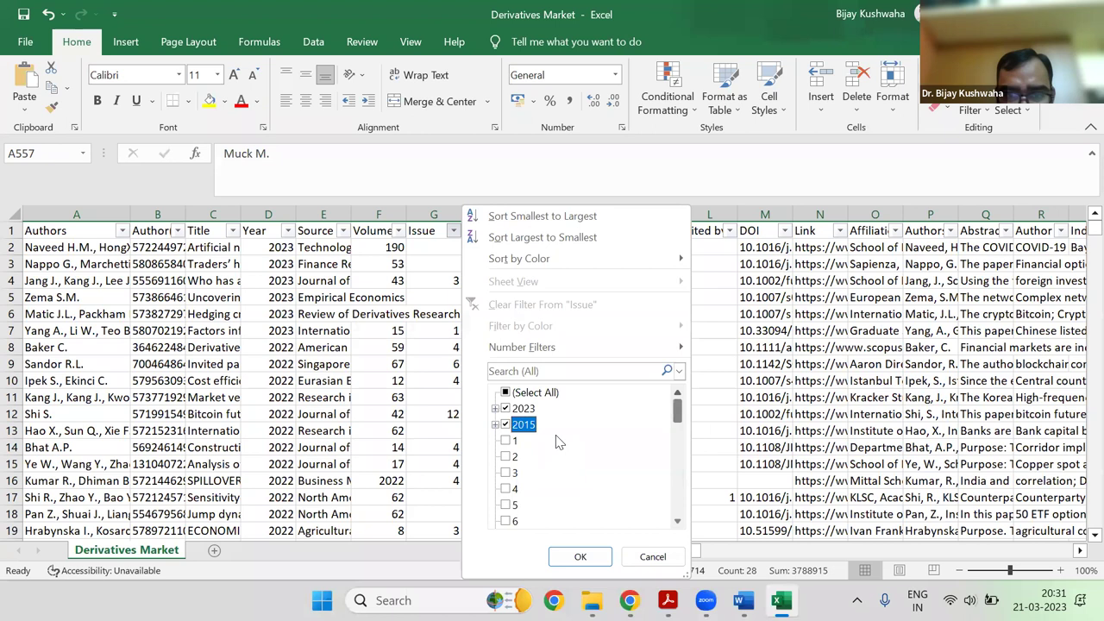
scroll(556, 441, "down", 10)
scroll(556, 425, "down", 2)
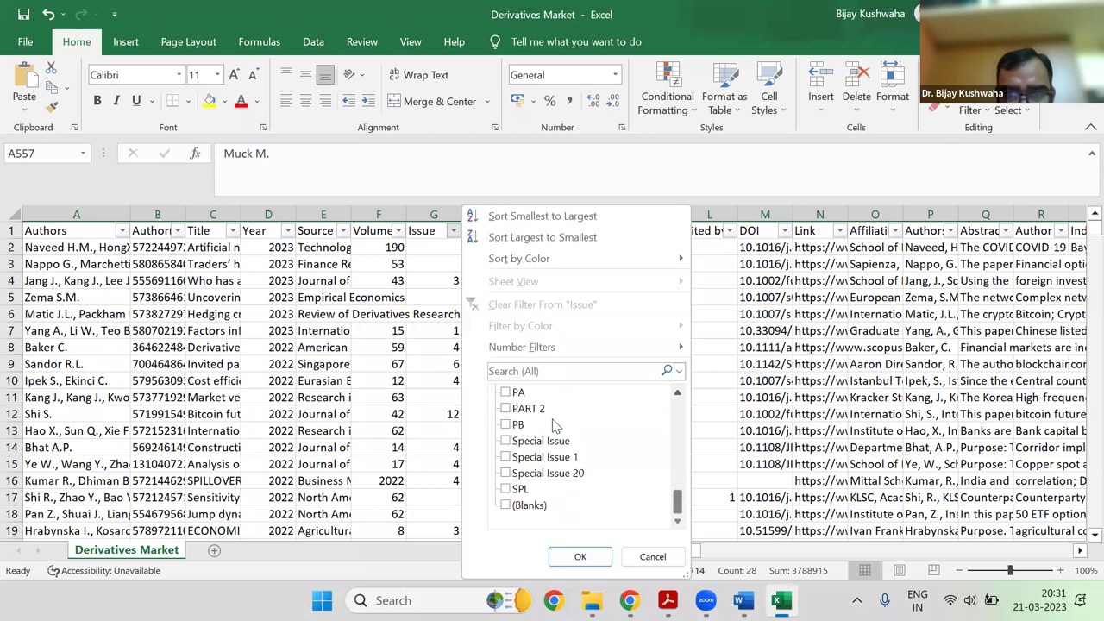
left_click(532, 505)
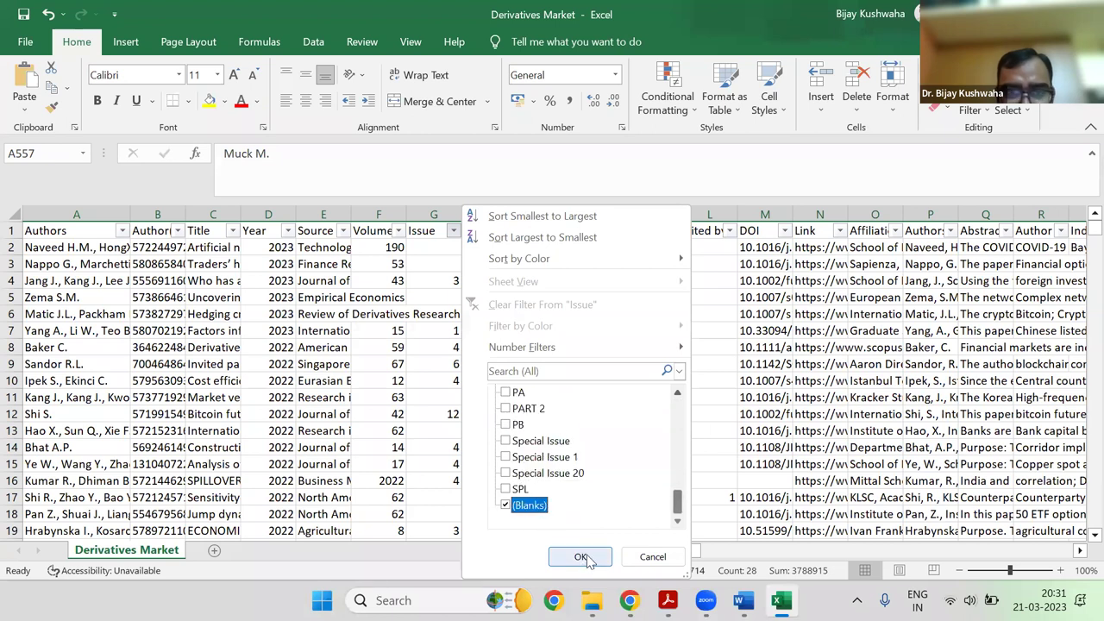
left_click(583, 557)
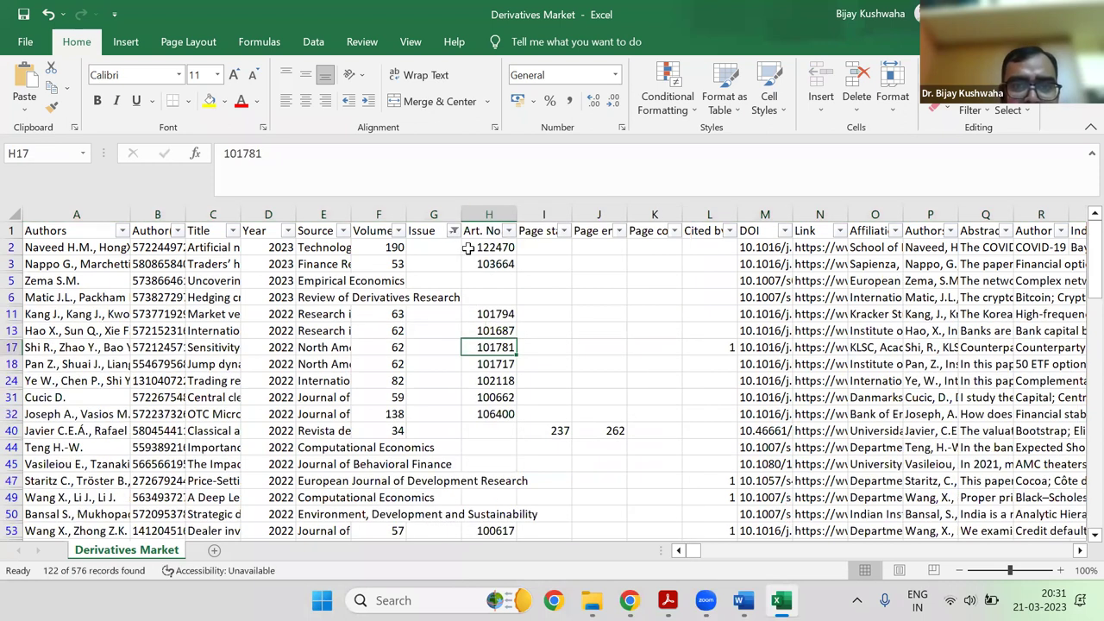
Inspect the filtered records with empty volumes and check the Volume and Issue filter lists without changing them
left_click(390, 283)
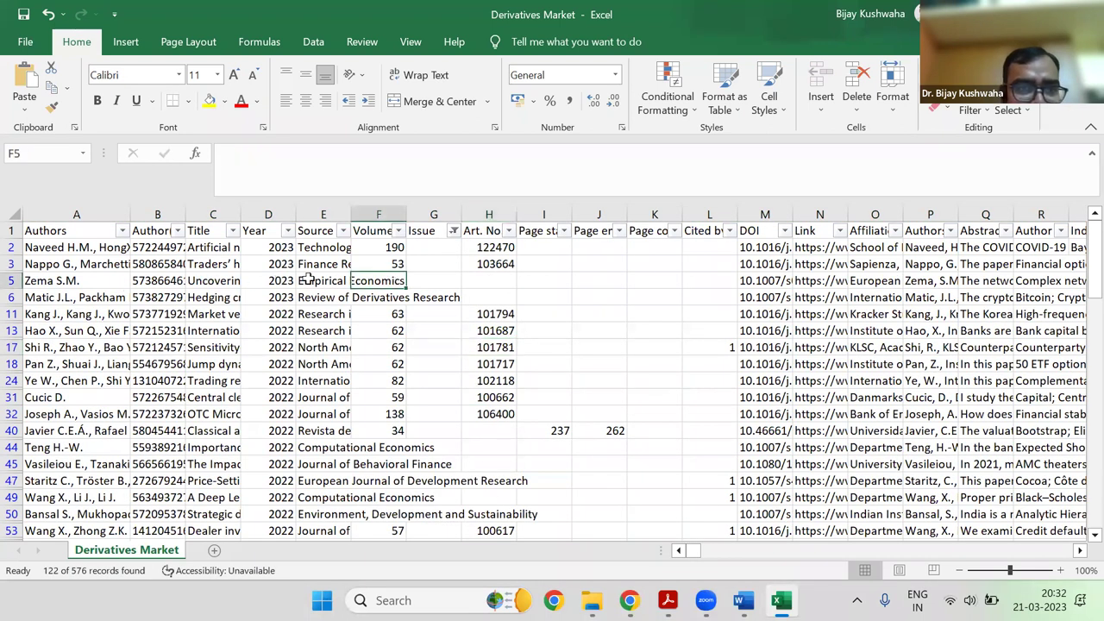
left_click(388, 297)
left_click(389, 450)
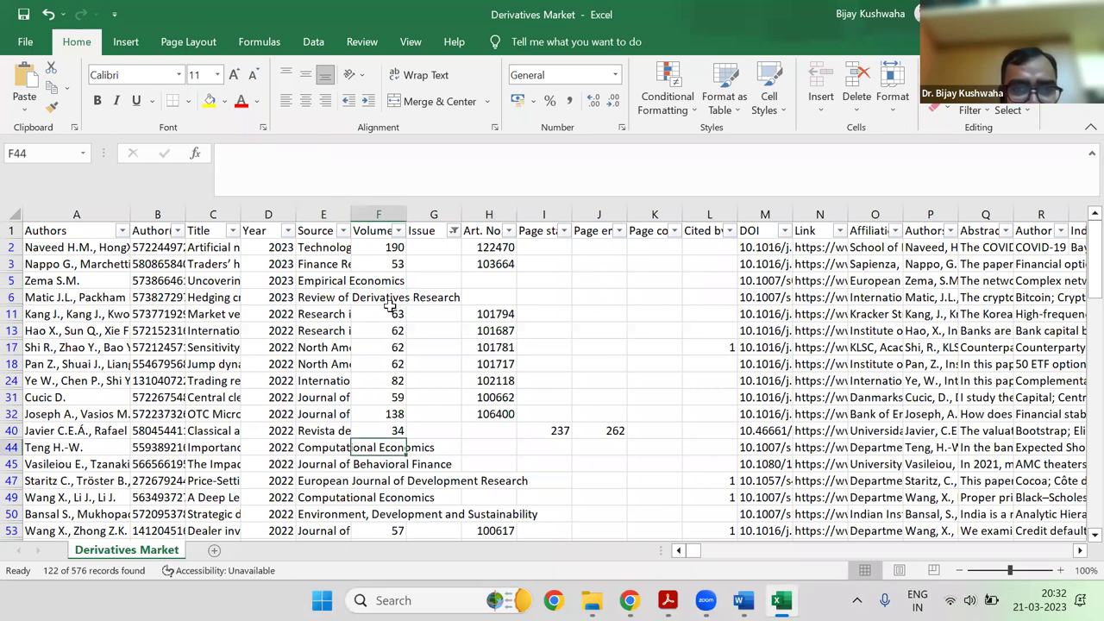
left_click(398, 230)
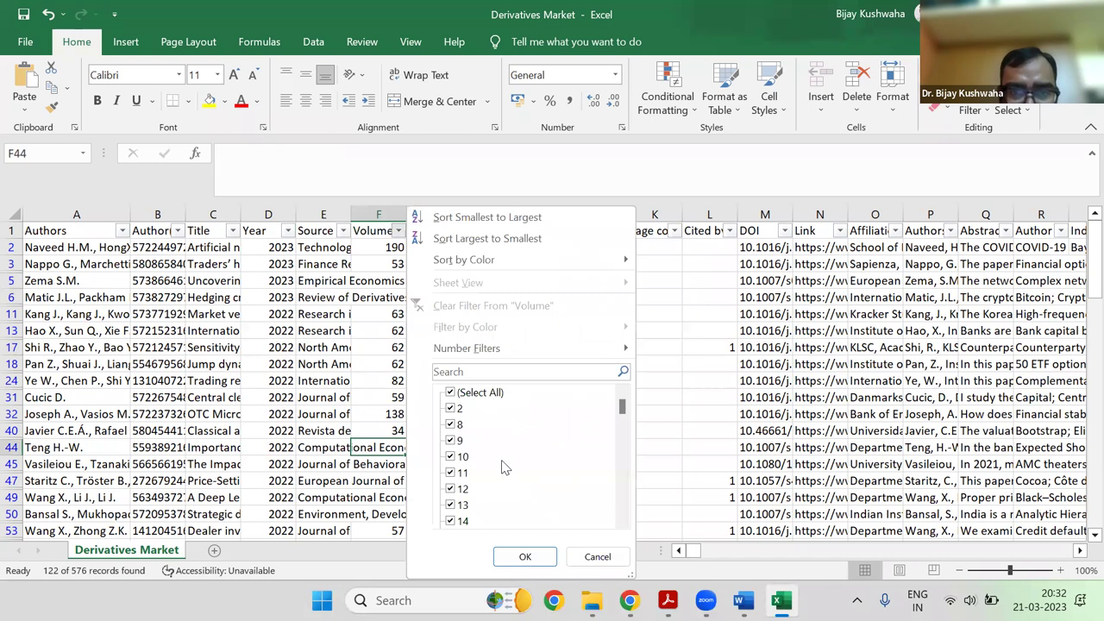
scroll(509, 483, "down", 10)
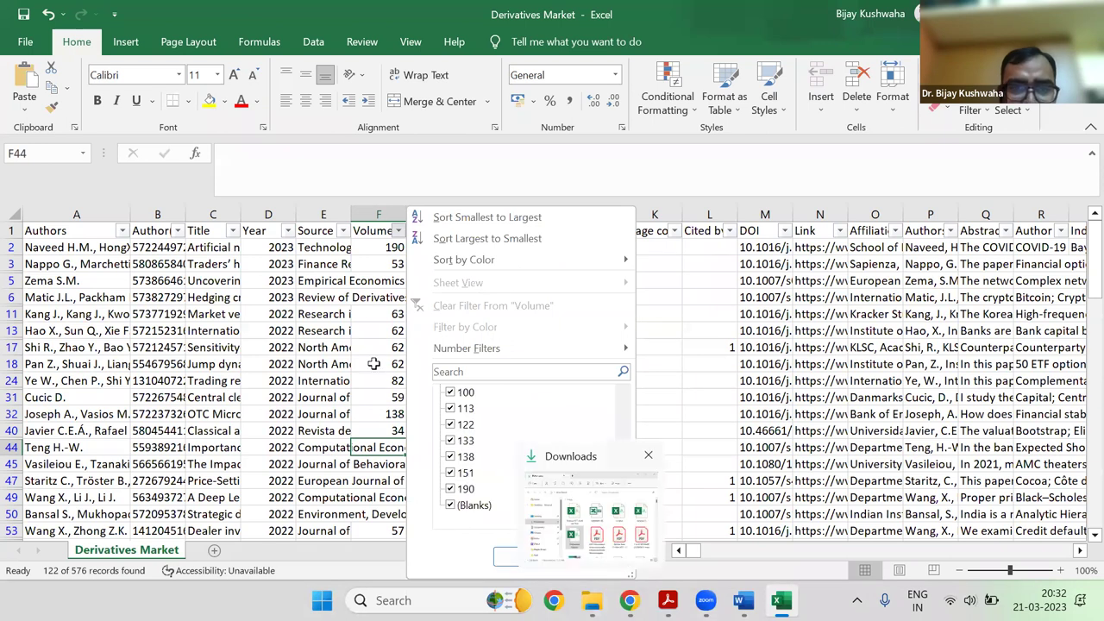
key("Escape")
left_click(453, 230)
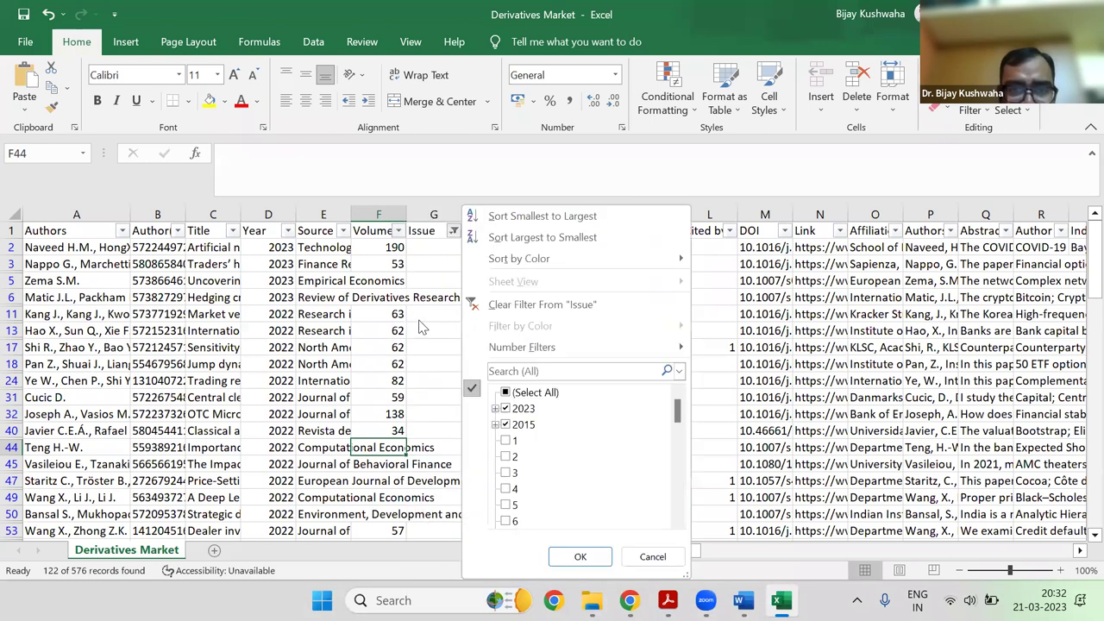
key("Escape")
Examine the filtered records for blank and date-like values in the Issue column
scroll(444, 412, "down", 2)
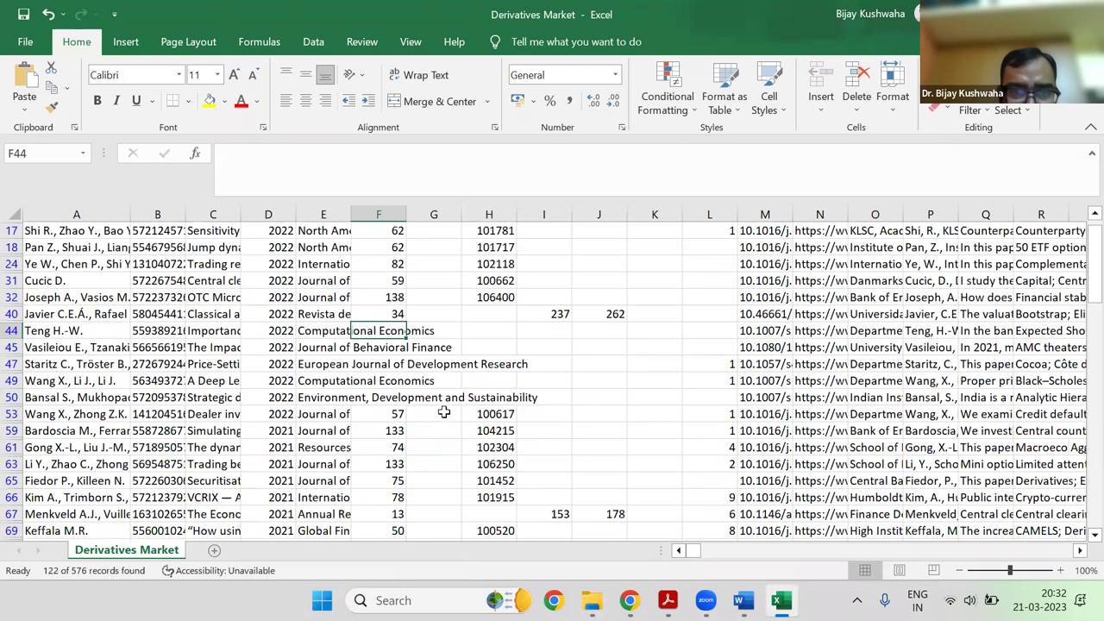
scroll(441, 411, "down", 3)
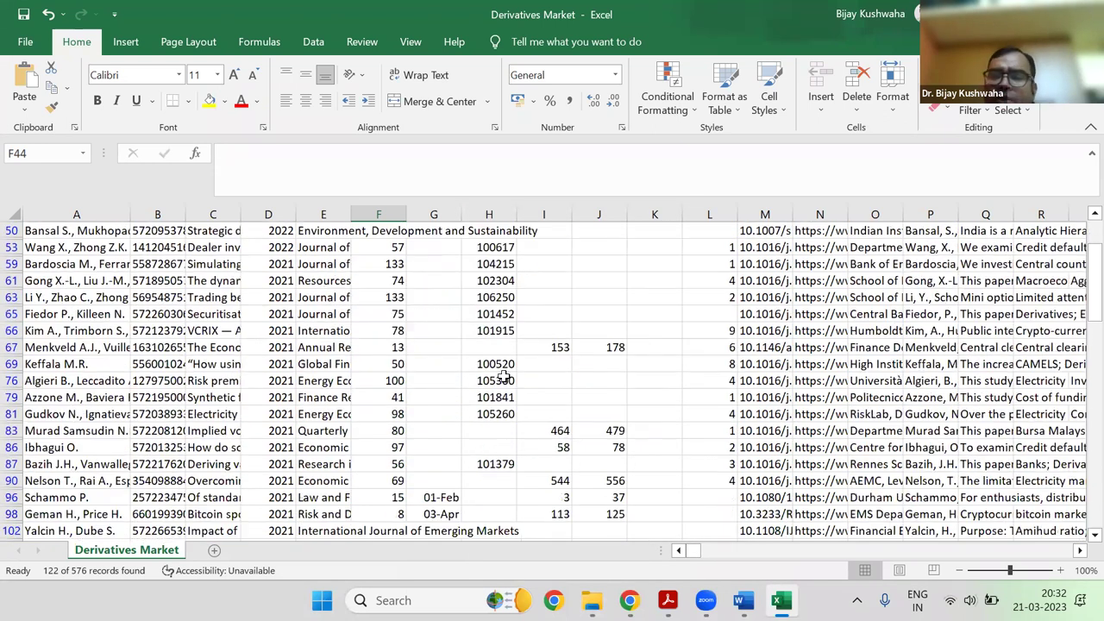
scroll(467, 238, "down", 3)
left_click(434, 414)
scroll(673, 240, "up", 2)
scroll(680, 295, "up", 6)
scroll(680, 334, "up", 2)
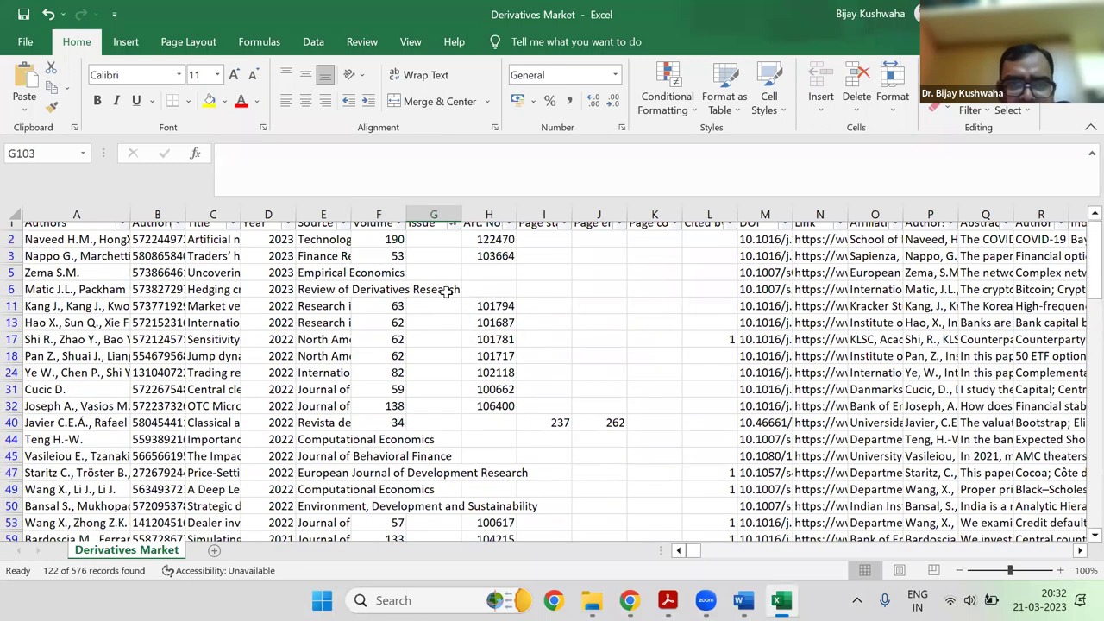
scroll(451, 230, "down", 1)
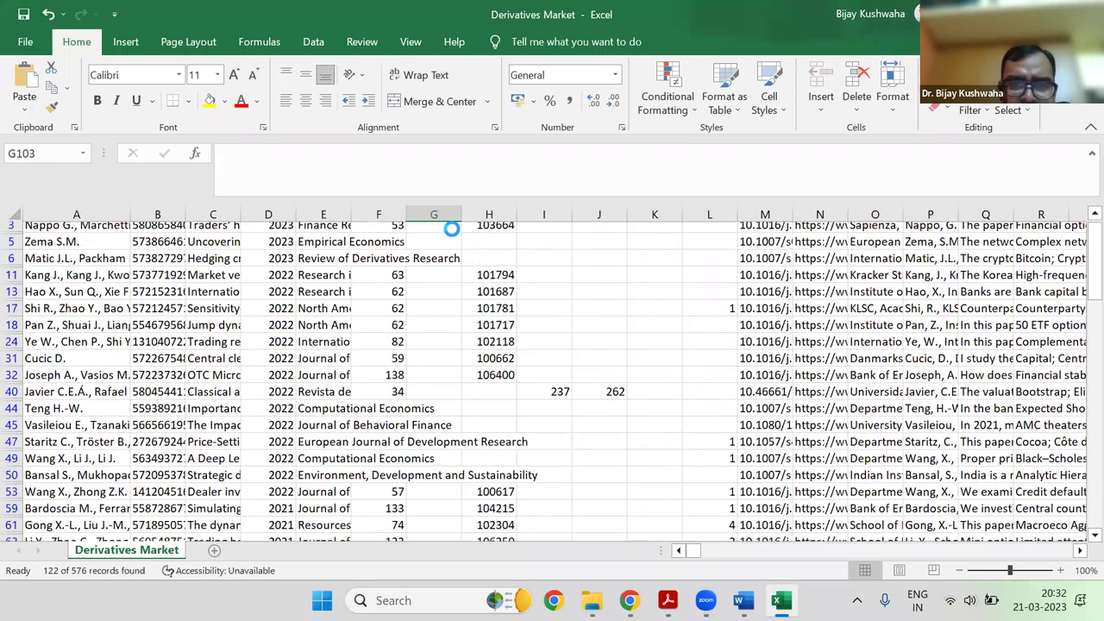
scroll(529, 403, "up", 1)
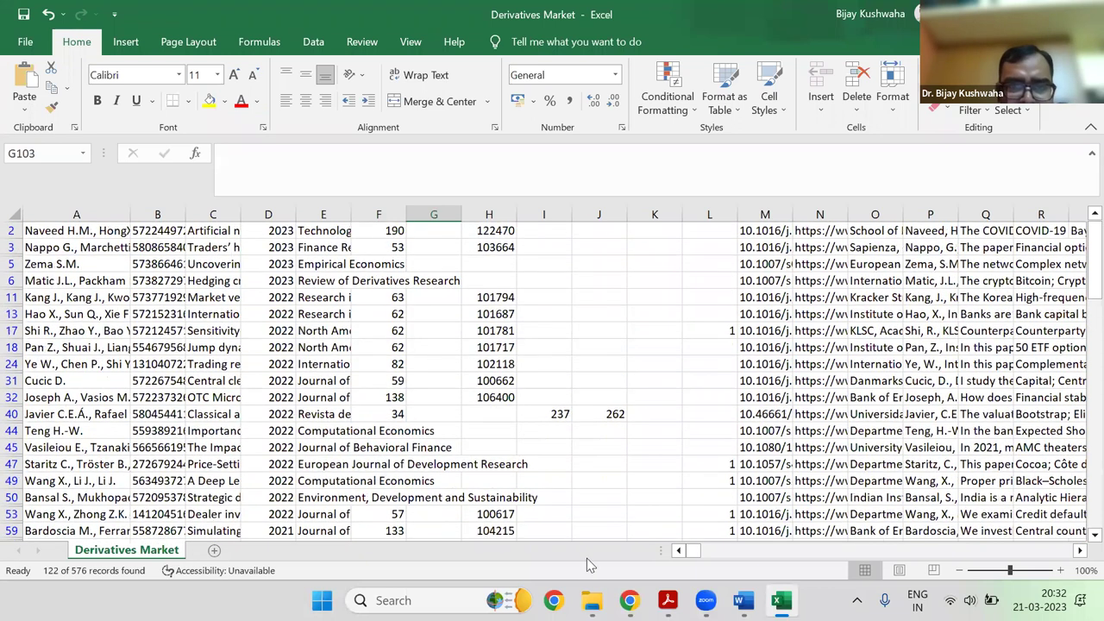
scroll(455, 306, "up", 1)
Narrow the Issue filter to the date entries without blanks and inspect the fields of the listed records, including row 96's page numbers
left_click(452, 230)
key("Return")
left_click(147, 250)
left_click(210, 252)
left_click(387, 262)
left_click(566, 247)
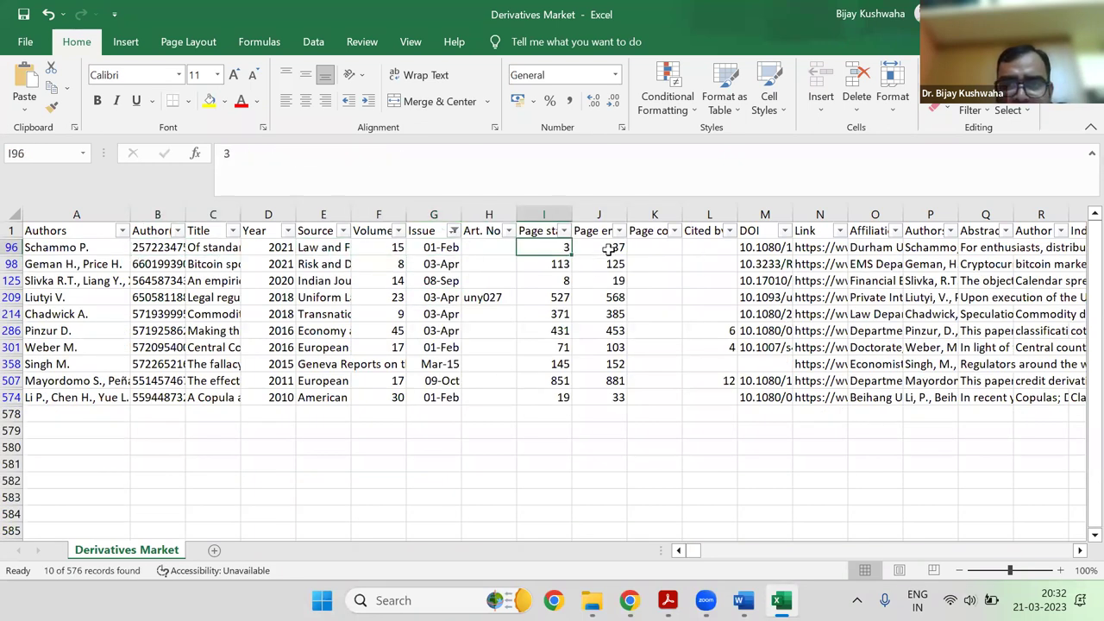
left_click(609, 249)
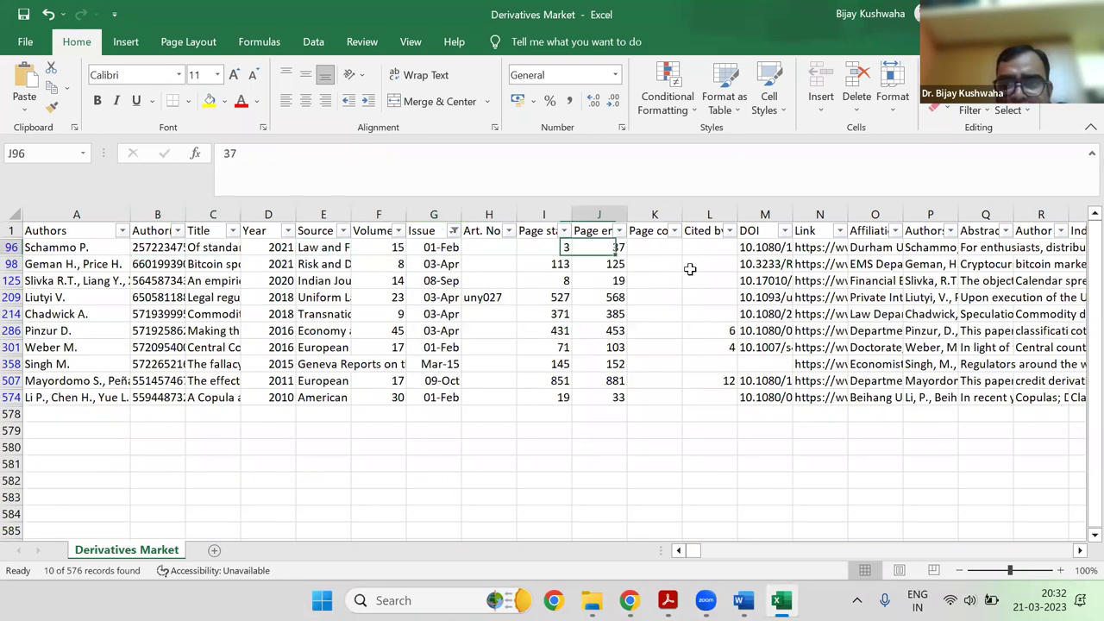
Inspect the issue, volume and title of the record in row 358, and clear the filter to show all records
left_click(435, 364)
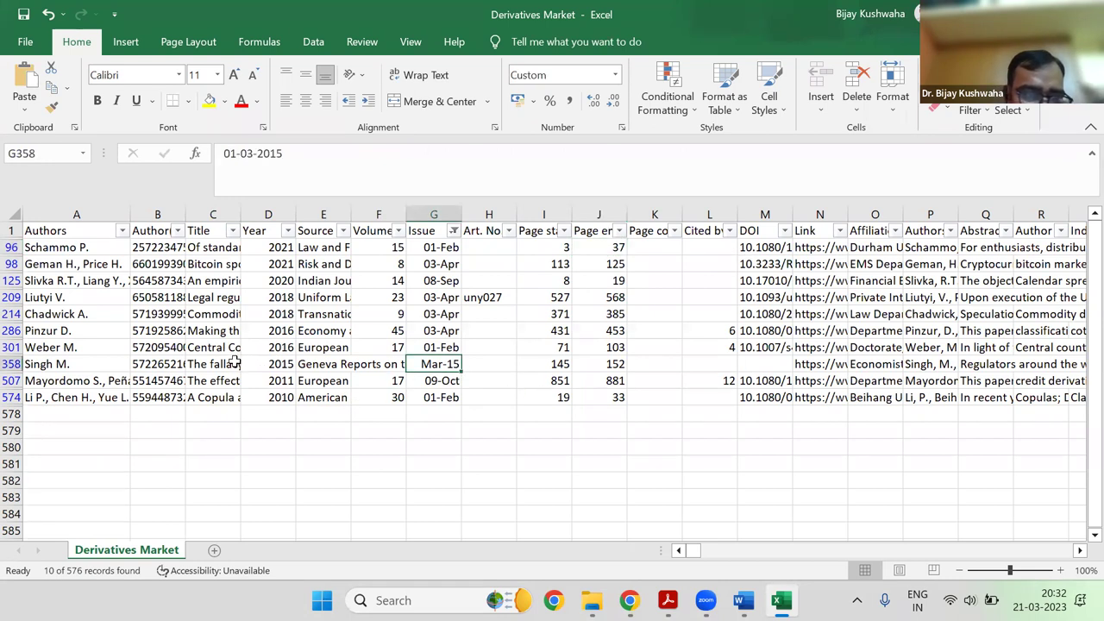
left_click(379, 365)
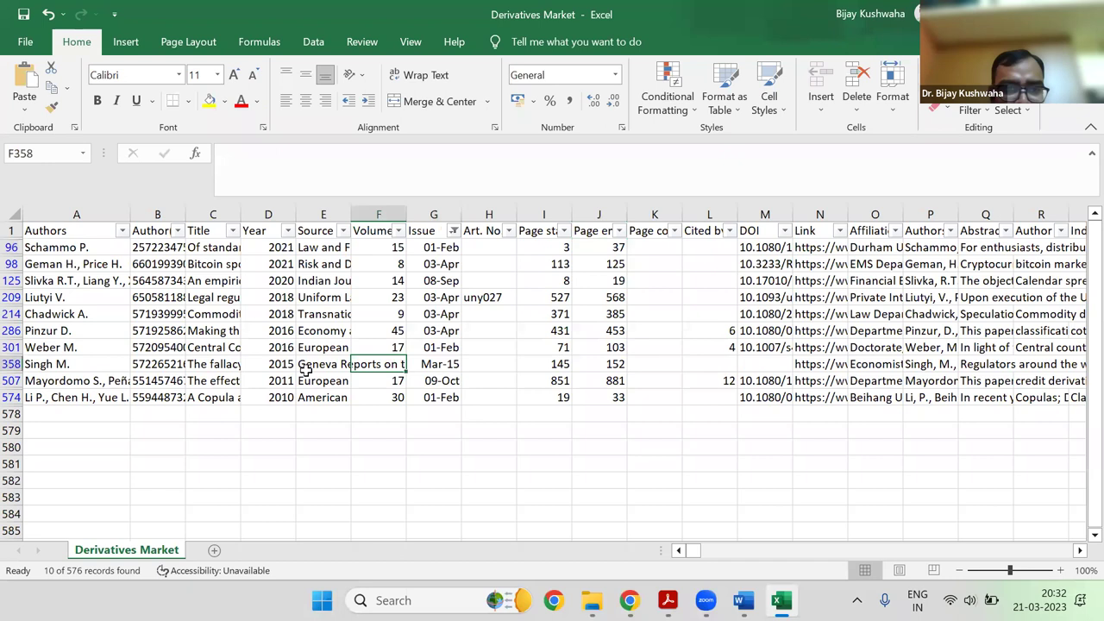
left_click(220, 366)
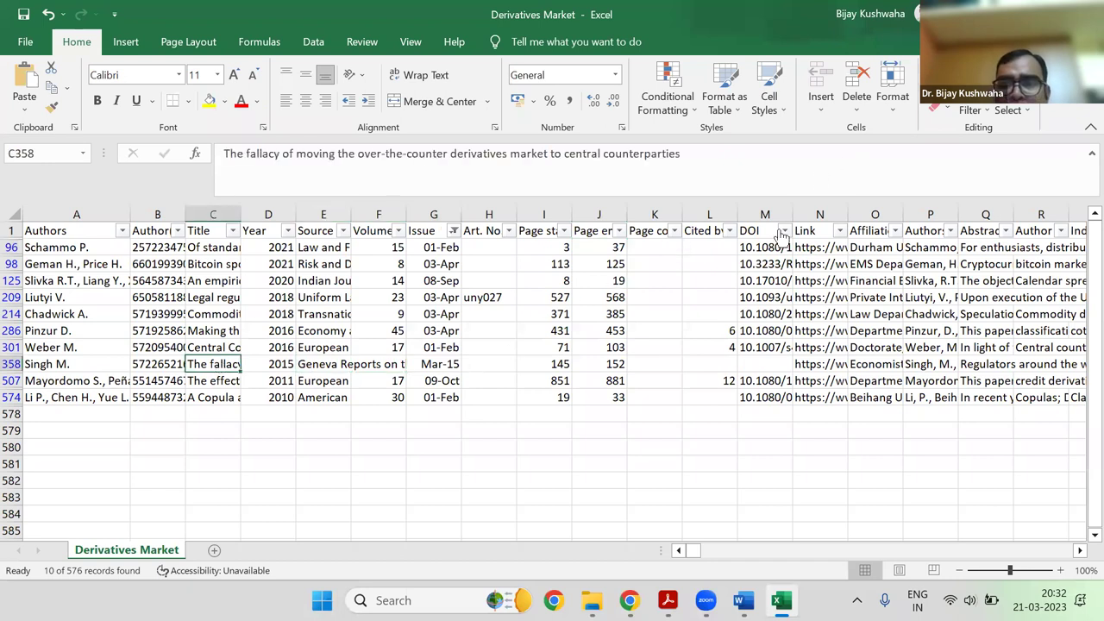
left_click(964, 110)
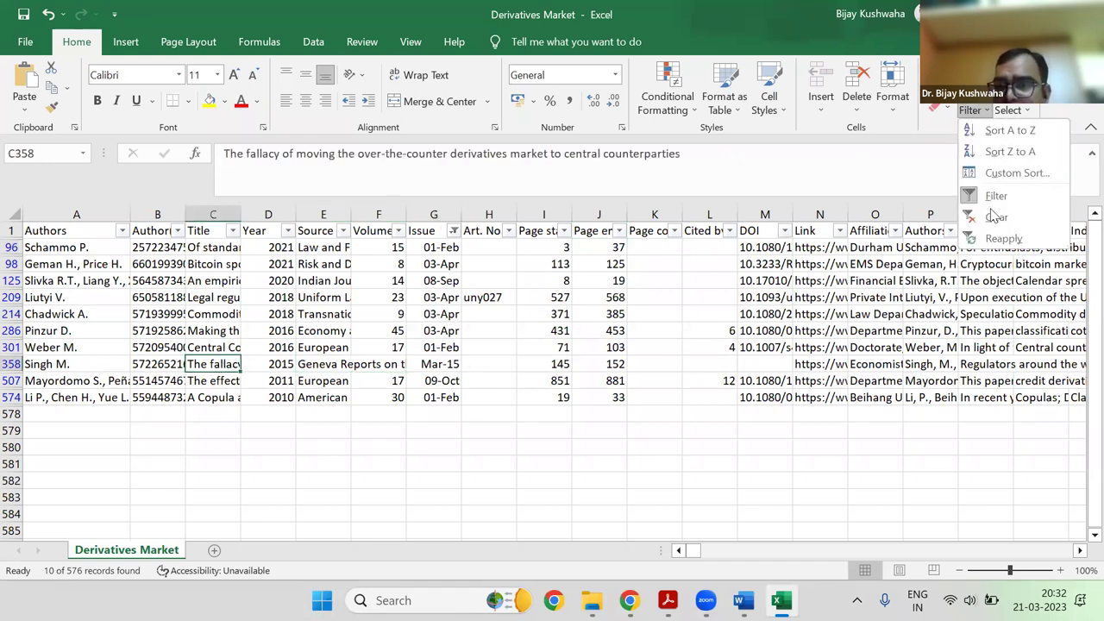
key("c")
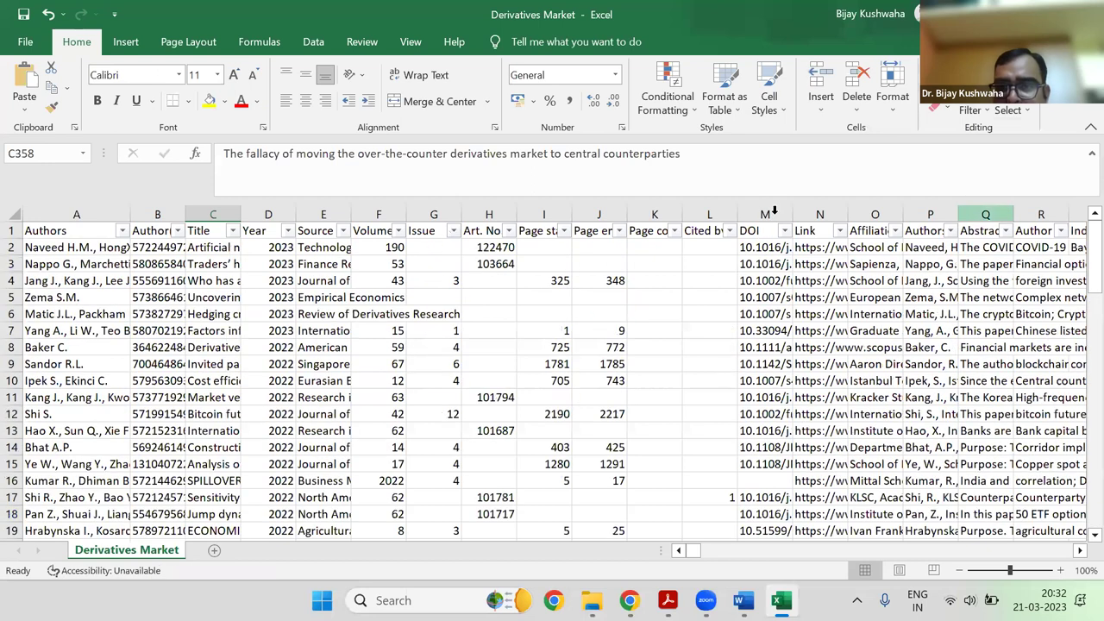
Apply a Duplicate Values conditional formatting rule to the whole DOI column
left_click(654, 314)
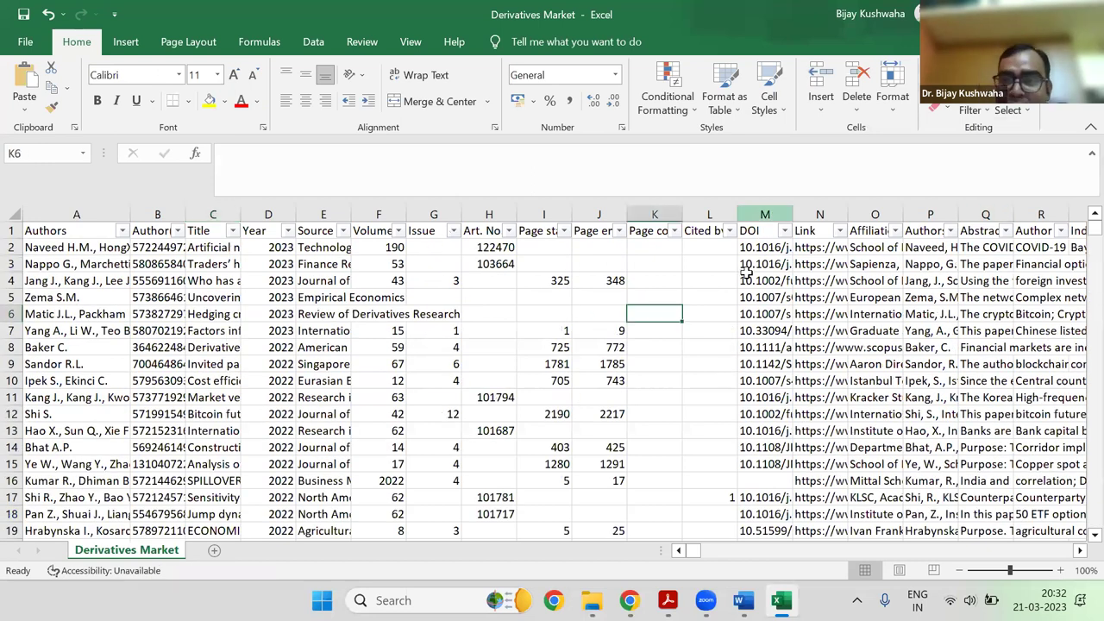
left_click(765, 214)
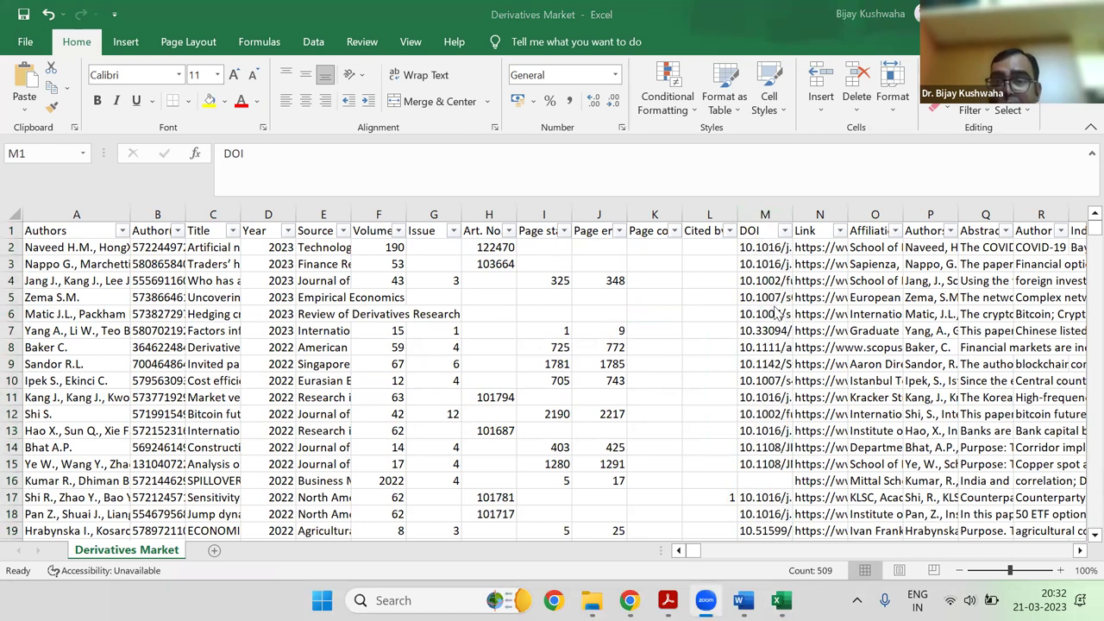
left_click(766, 209)
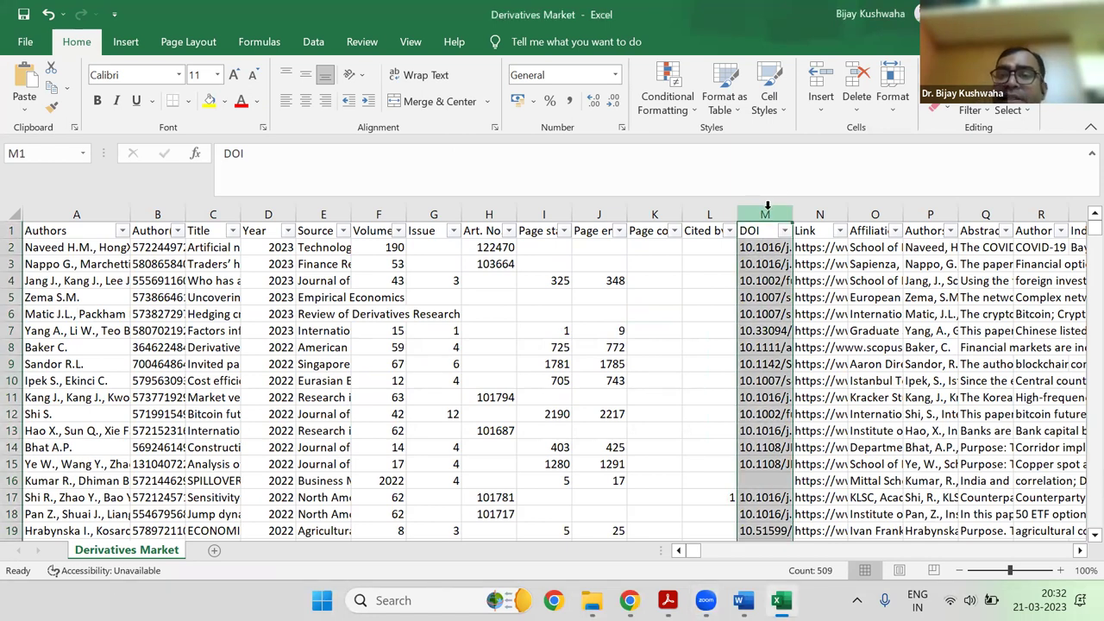
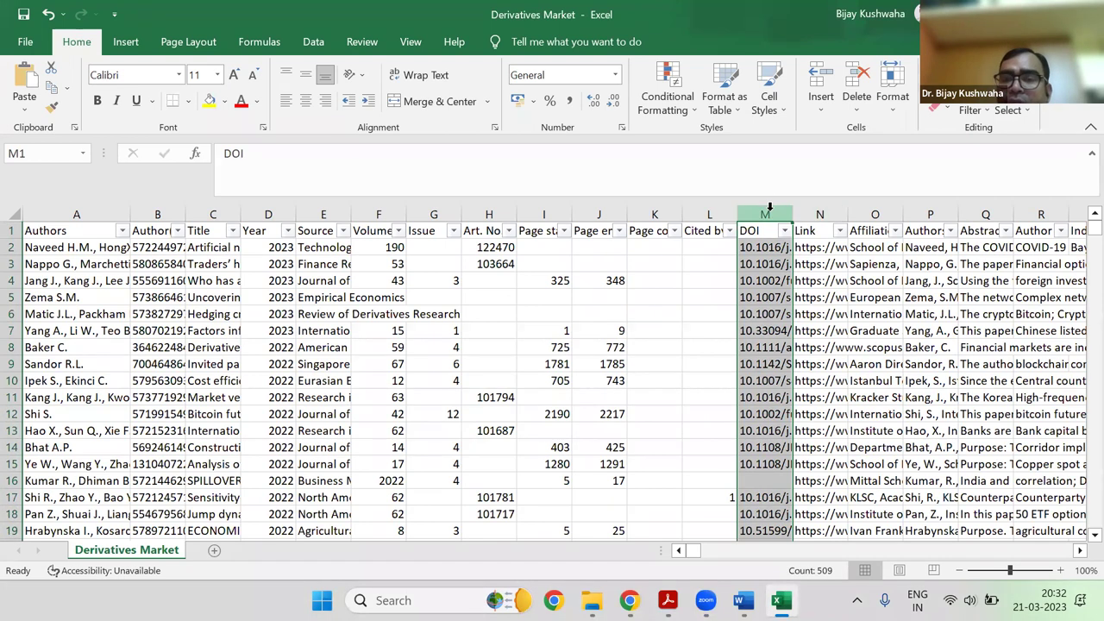
left_click(693, 110)
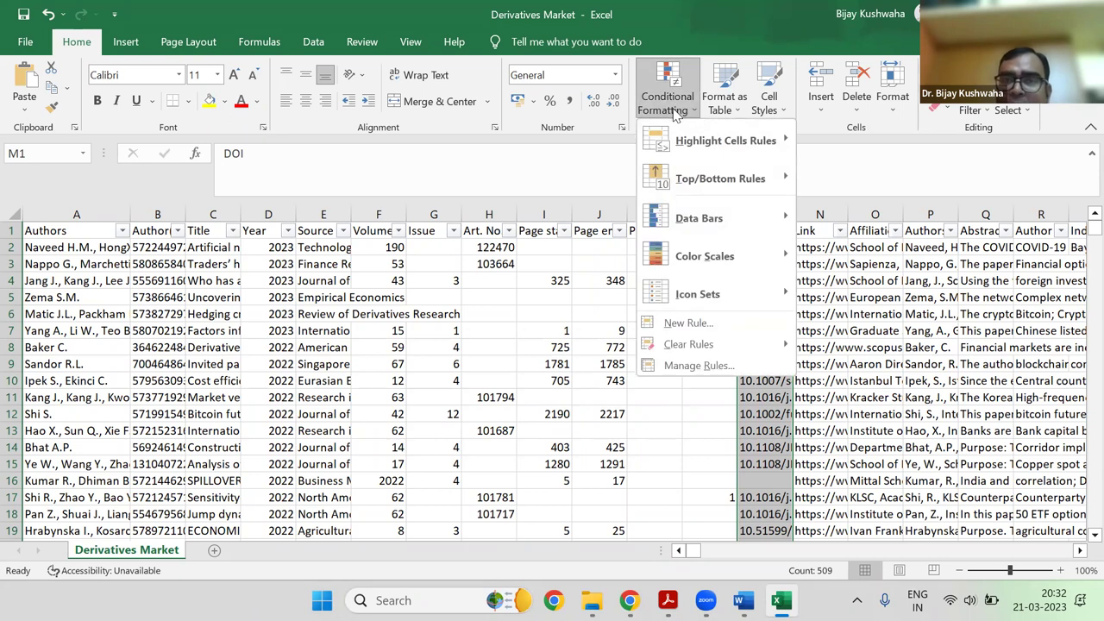
mouse_move(707, 147)
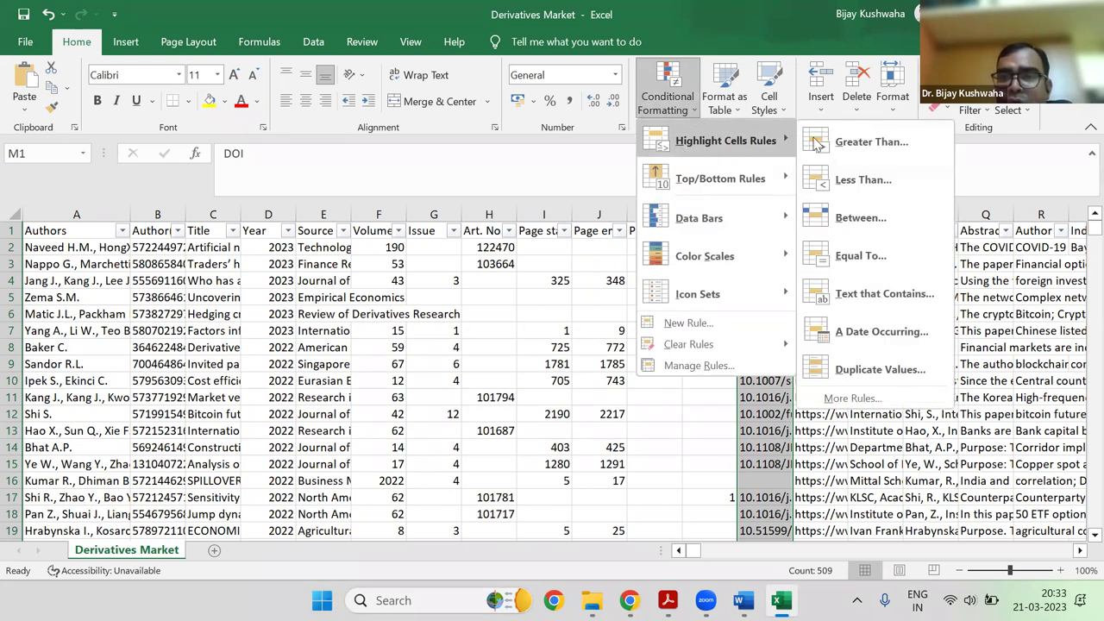
left_click(877, 370)
left_click(579, 326)
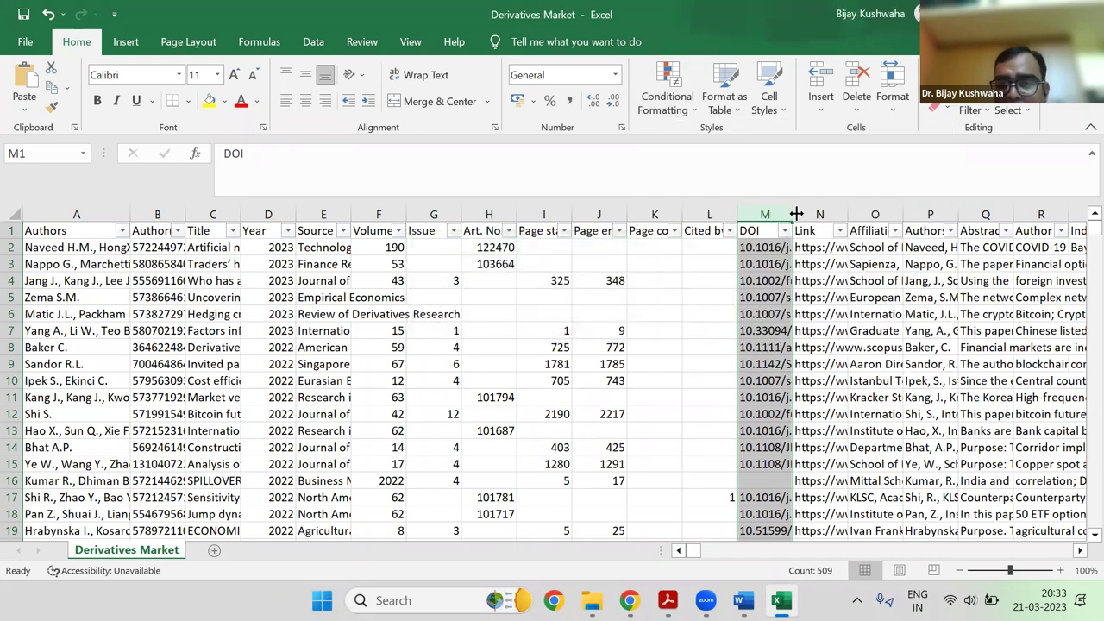
Widen the DOI column to show full identifiers and look through all its records for highlighted duplicates
left_click_drag(791, 215, 917, 214)
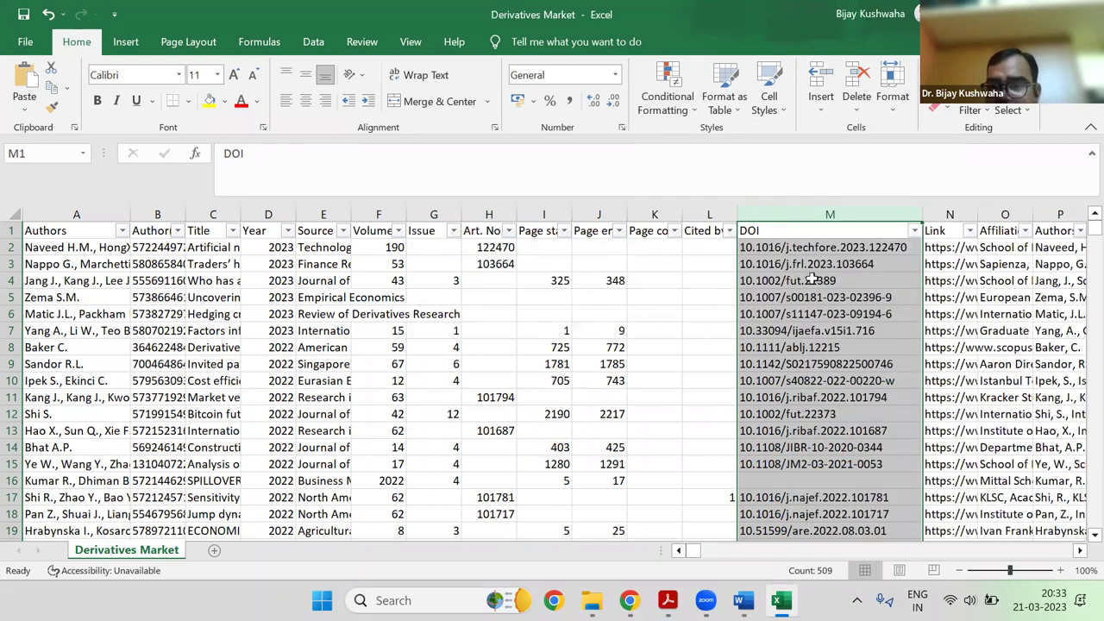
scroll(810, 280, "down", 5)
scroll(806, 285, "up", 3)
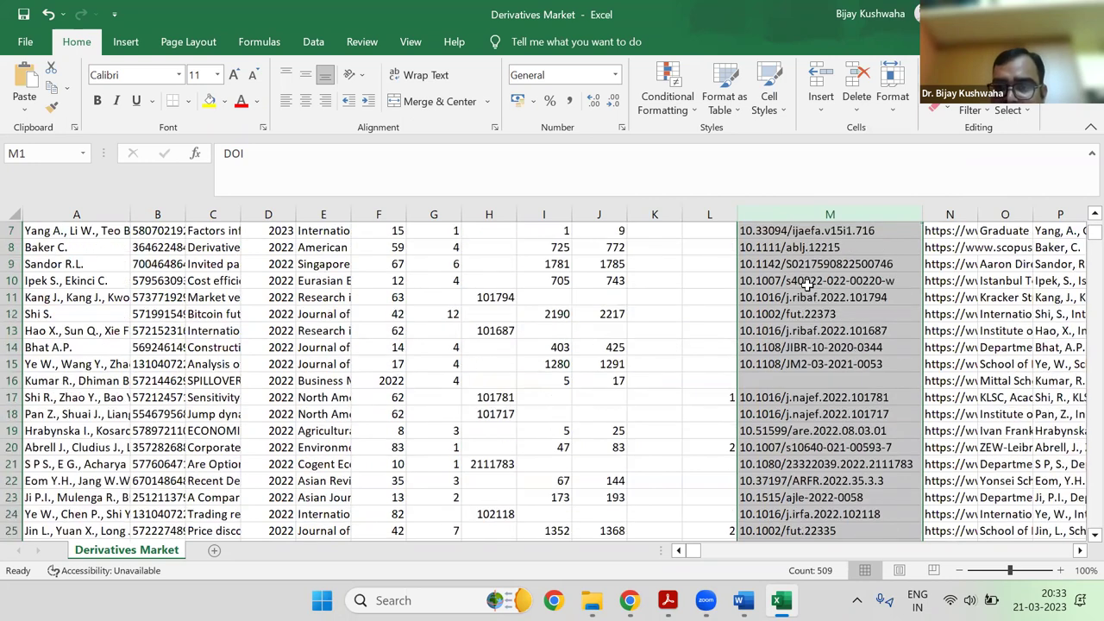
scroll(806, 284, "up", 2)
left_click(806, 285)
scroll(805, 281, "down", 6)
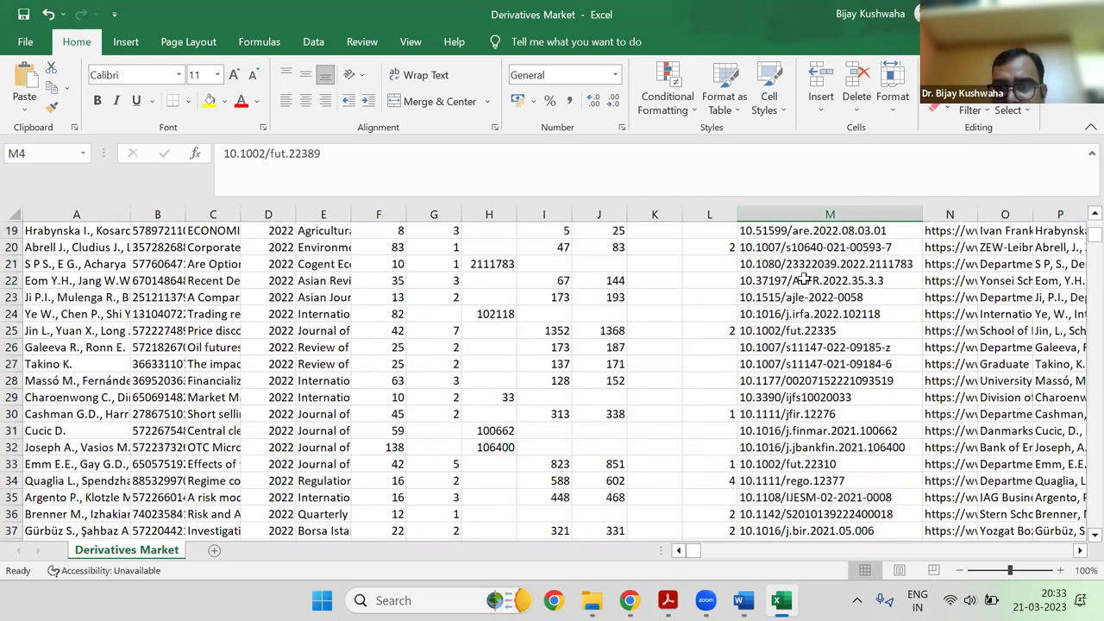
scroll(804, 279, "down", 1)
scroll(802, 281, "down", 11)
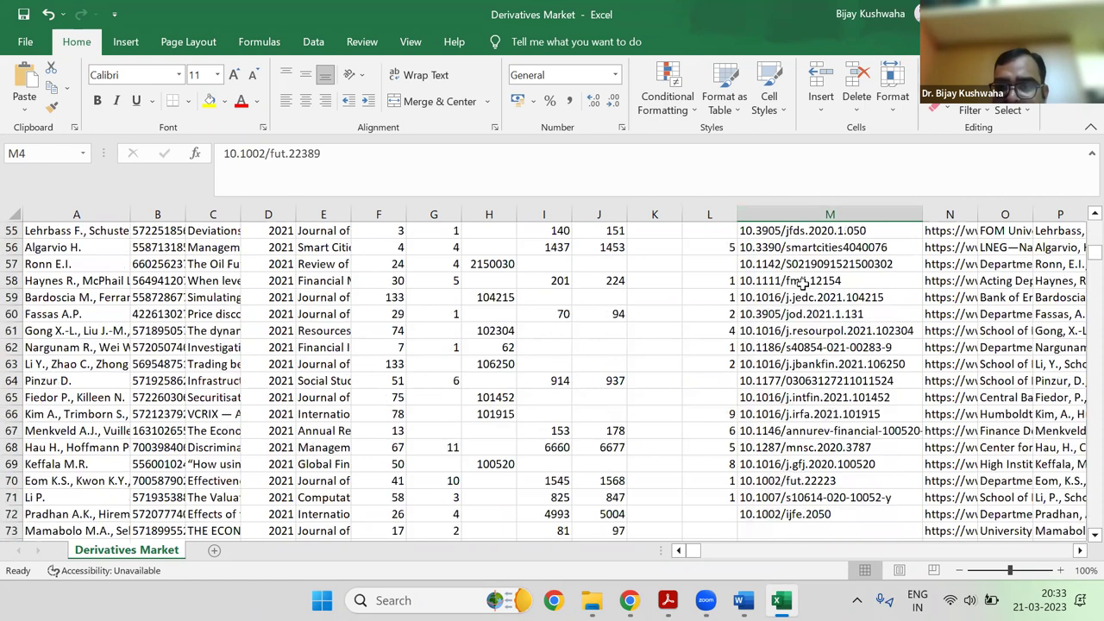
scroll(802, 282, "down", 6)
scroll(802, 281, "down", 3)
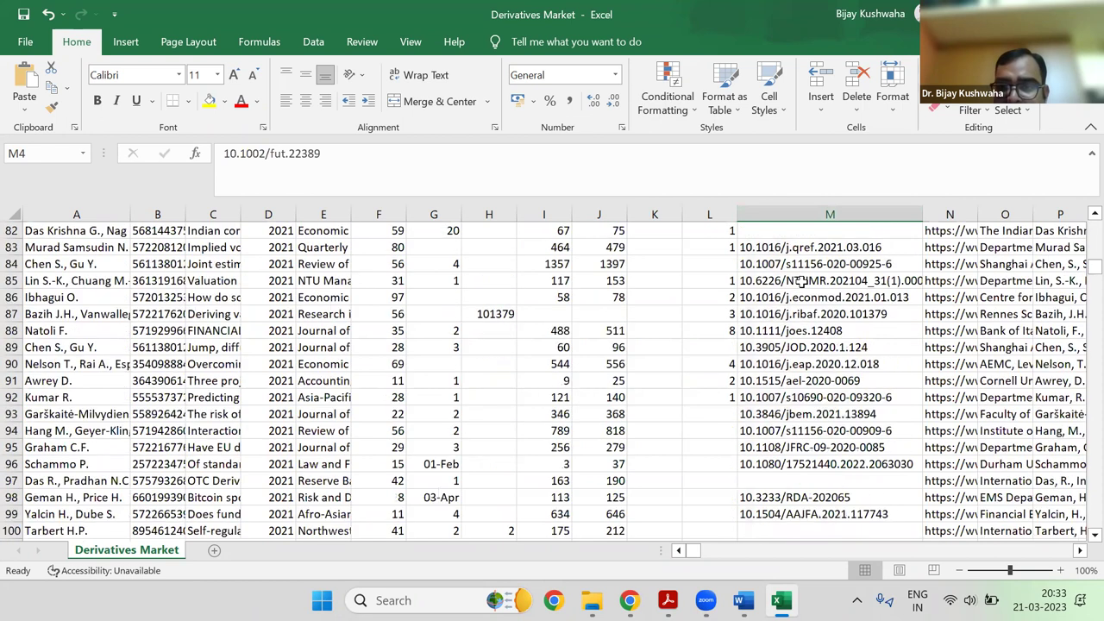
scroll(802, 281, "down", 20)
scroll(802, 281, "down", 20)
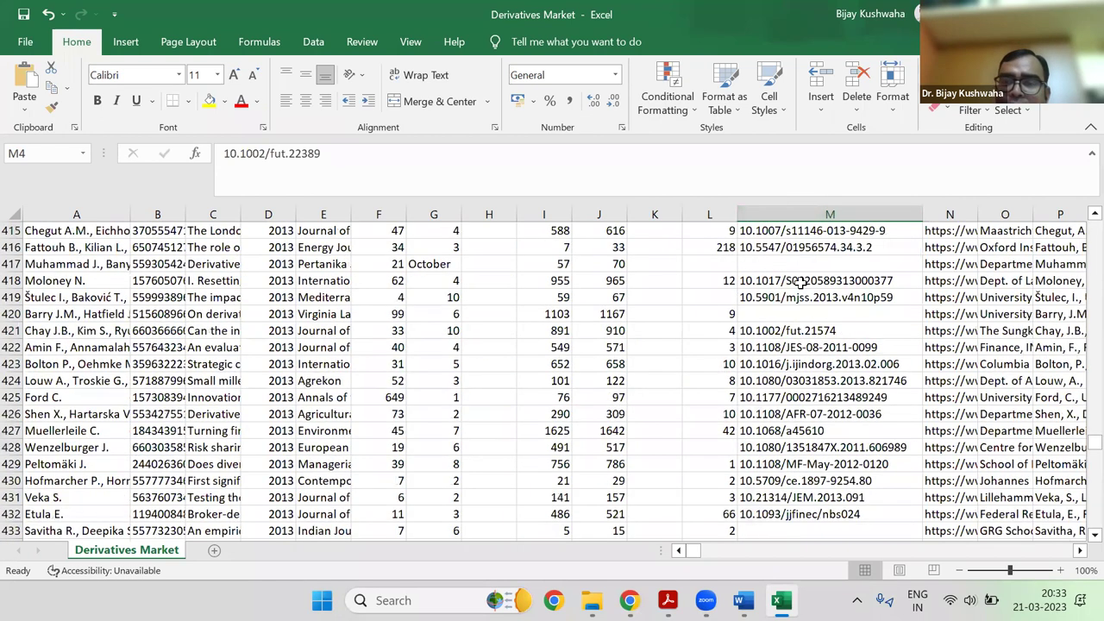
scroll(800, 283, "down", 20)
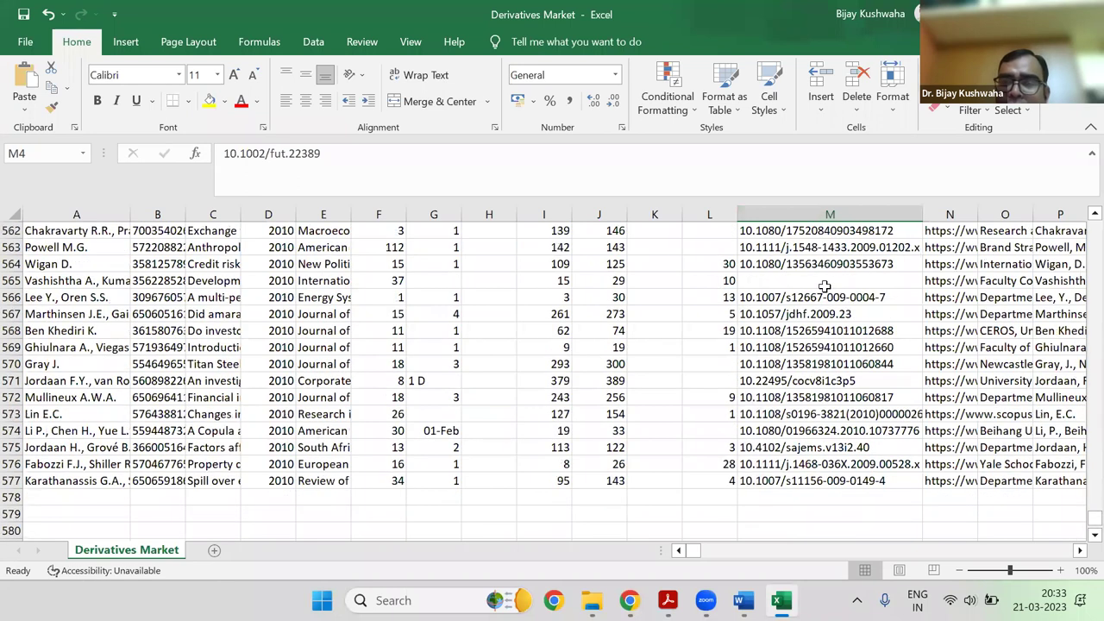
scroll(977, 341, "up", 2)
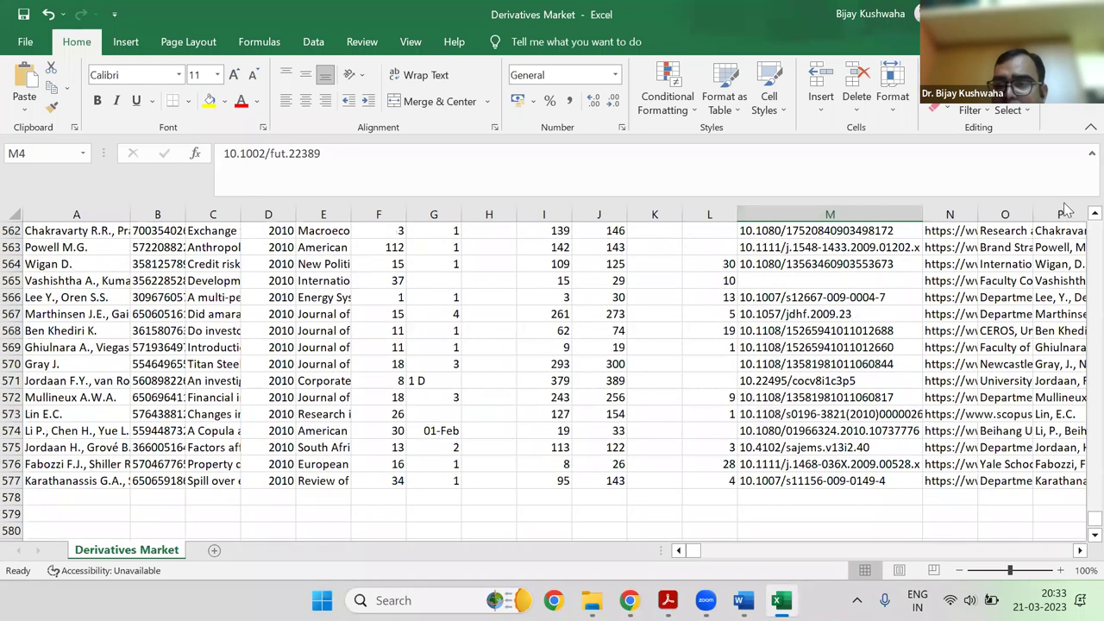
scroll(323, 252, "up", 20)
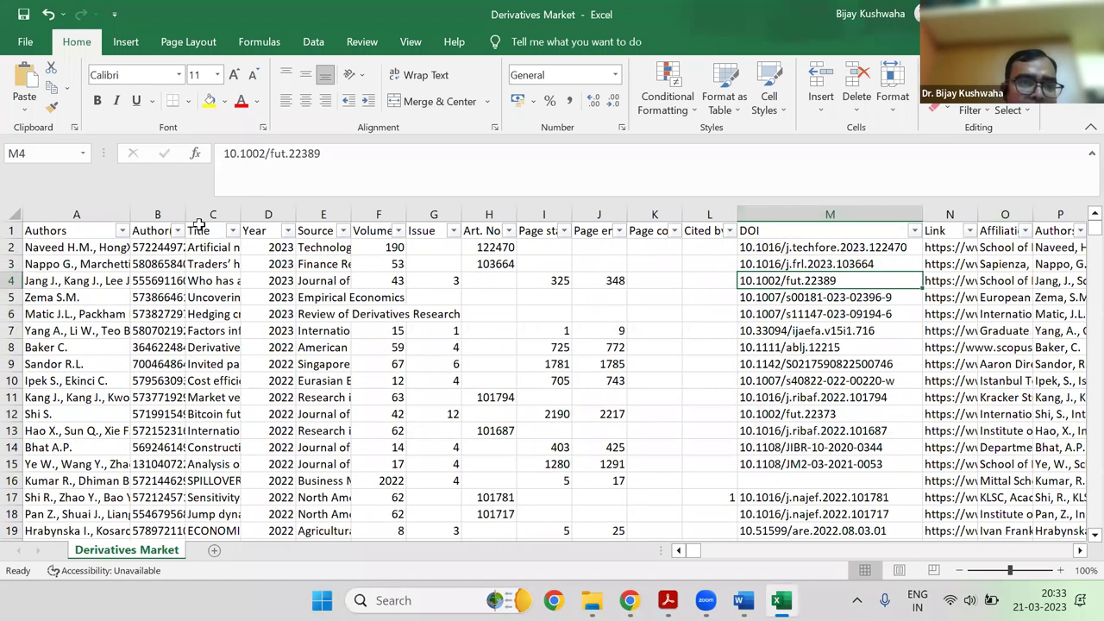
Apply a Duplicate Values conditional formatting rule to the whole Title column
left_click(213, 214)
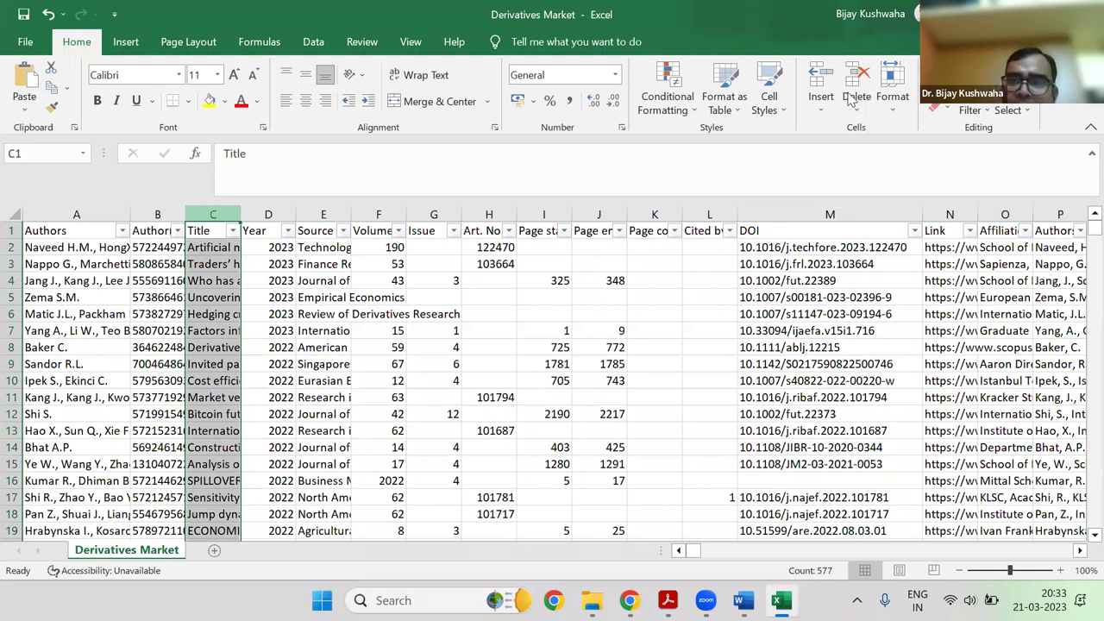
left_click(970, 110)
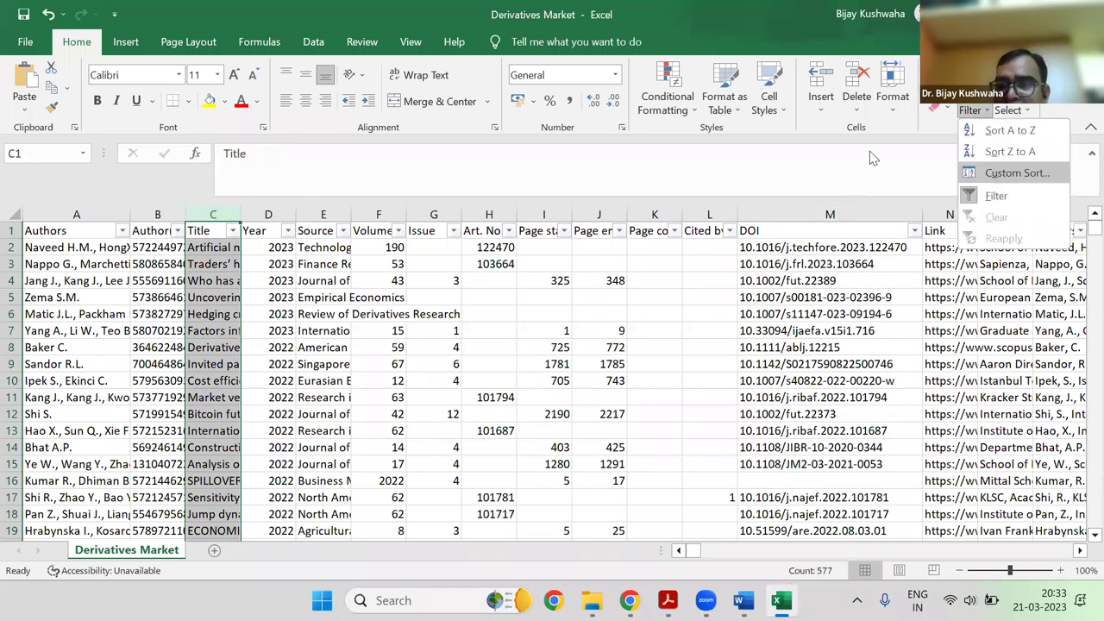
left_click(665, 95)
mouse_move(724, 140)
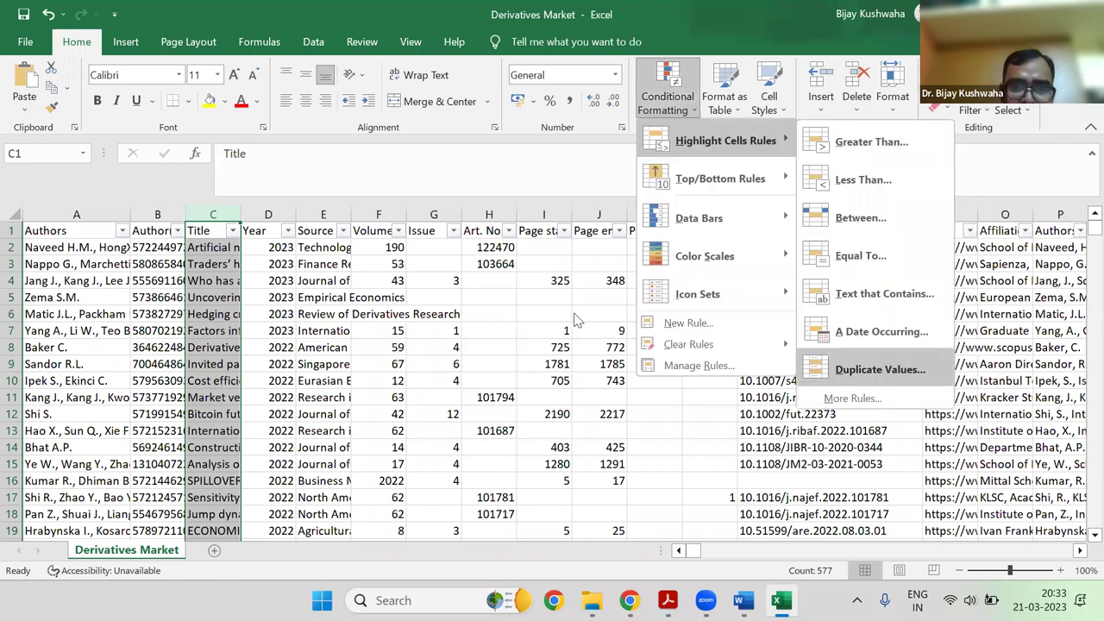
key("Return")
key("Return")
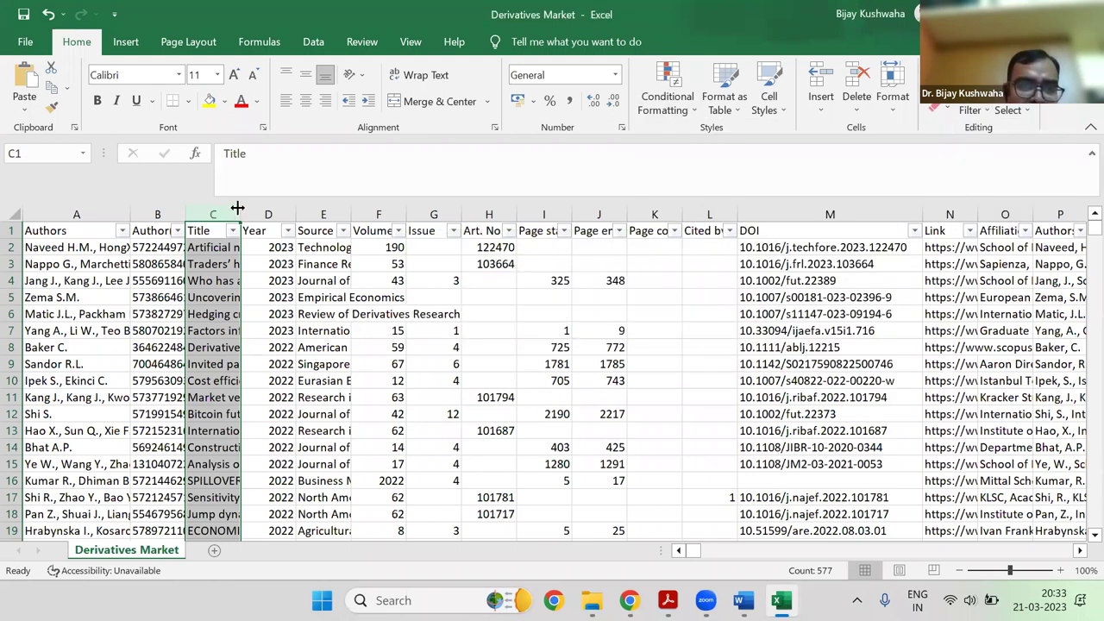
Widen the Title column to about 35.55 and look down the records for highlighted duplicate titles
left_click(213, 330)
left_click_drag(240, 214, 415, 213)
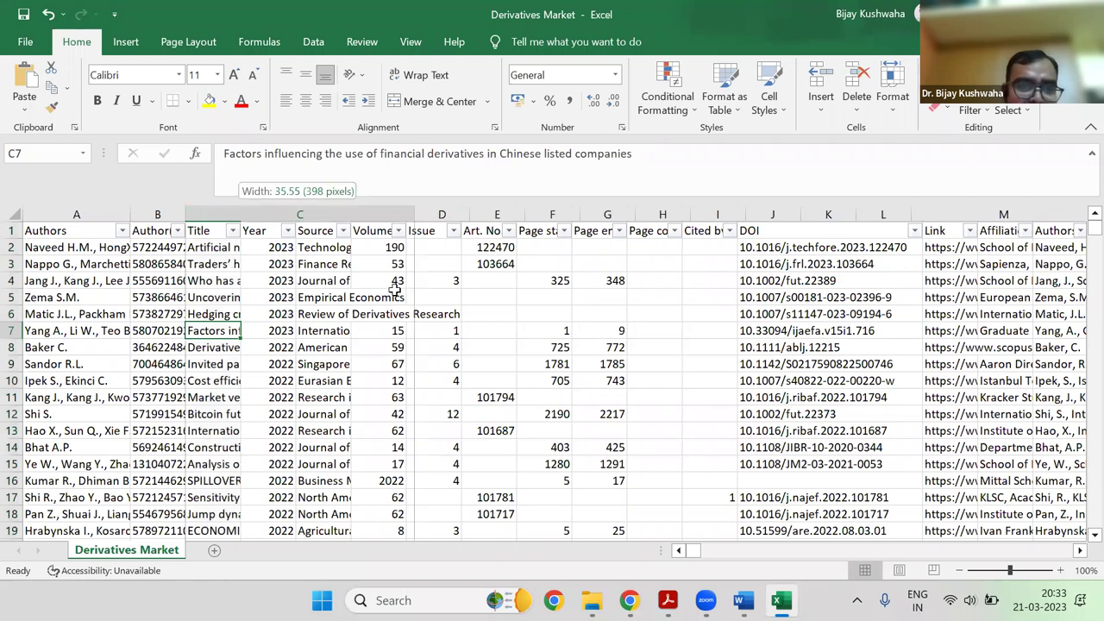
scroll(392, 290, "down", 8)
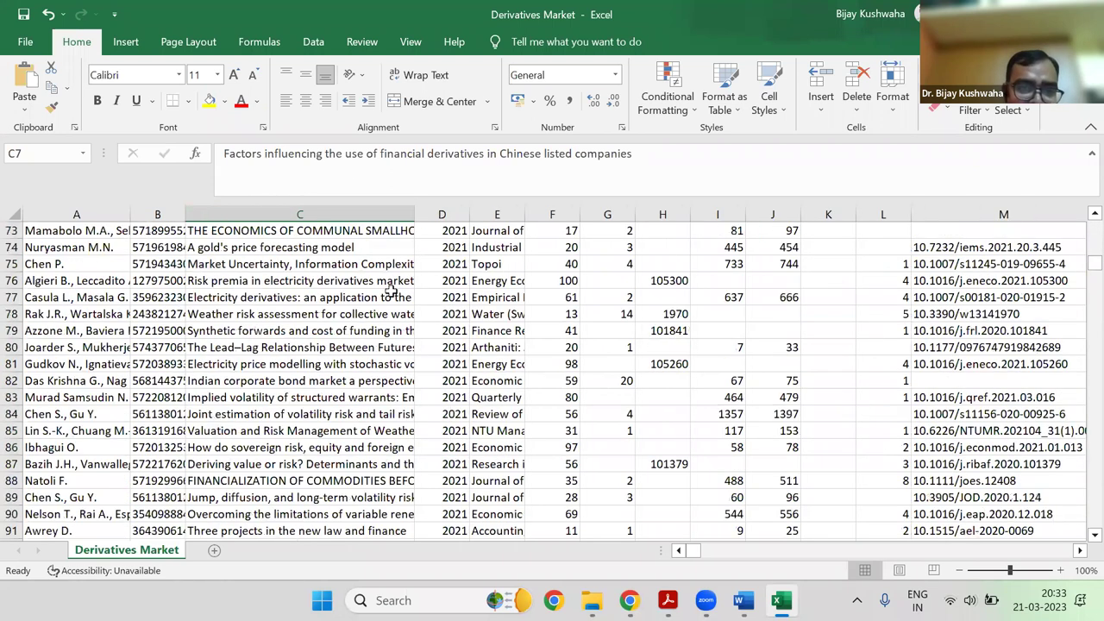
scroll(391, 292, "down", 11)
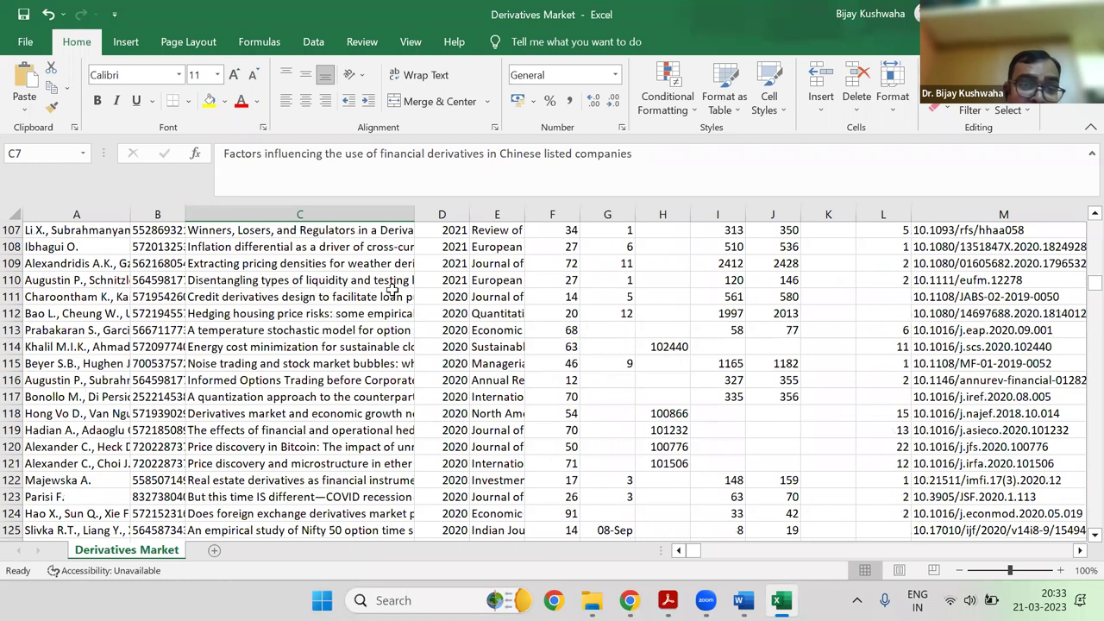
scroll(392, 292, "down", 7)
scroll(388, 291, "down", 20)
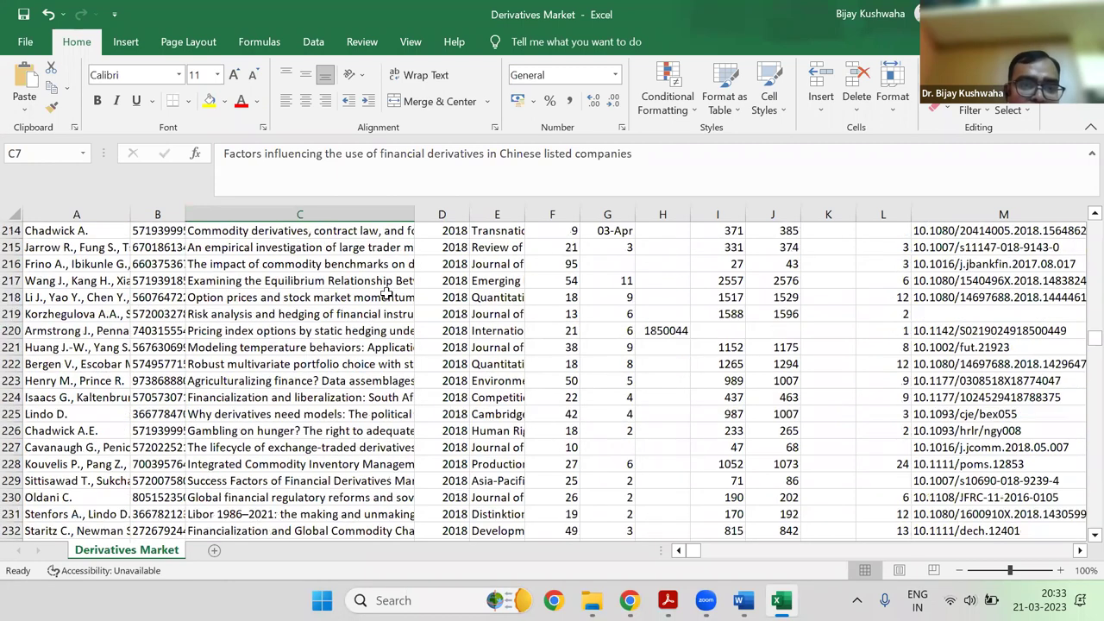
scroll(388, 296, "down", 20)
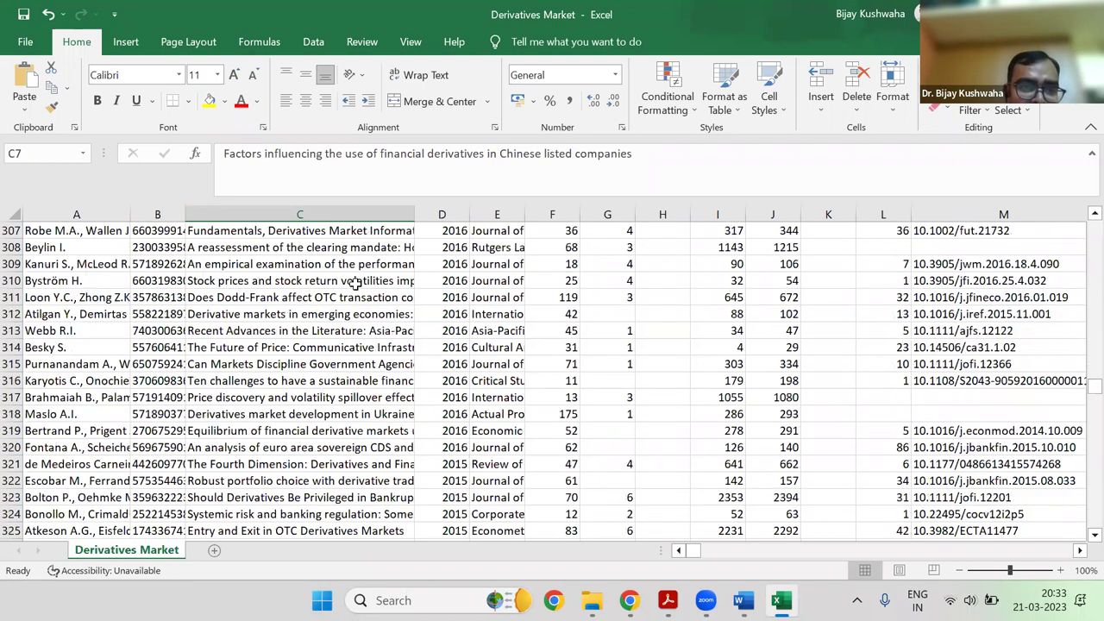
scroll(337, 265, "down", 20)
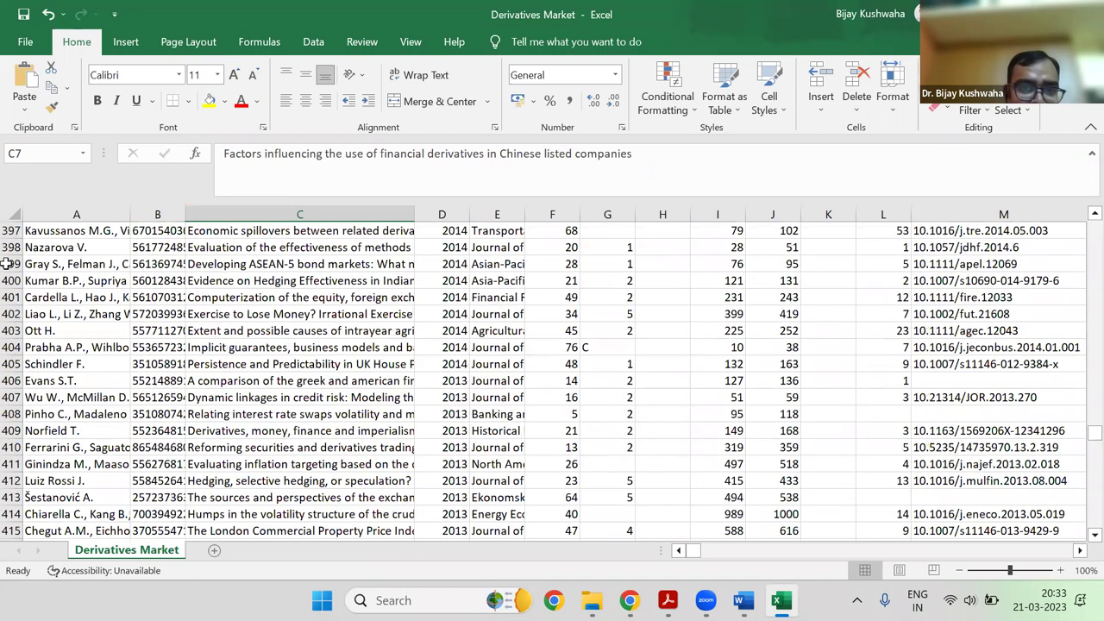
scroll(7, 274, "down", 20)
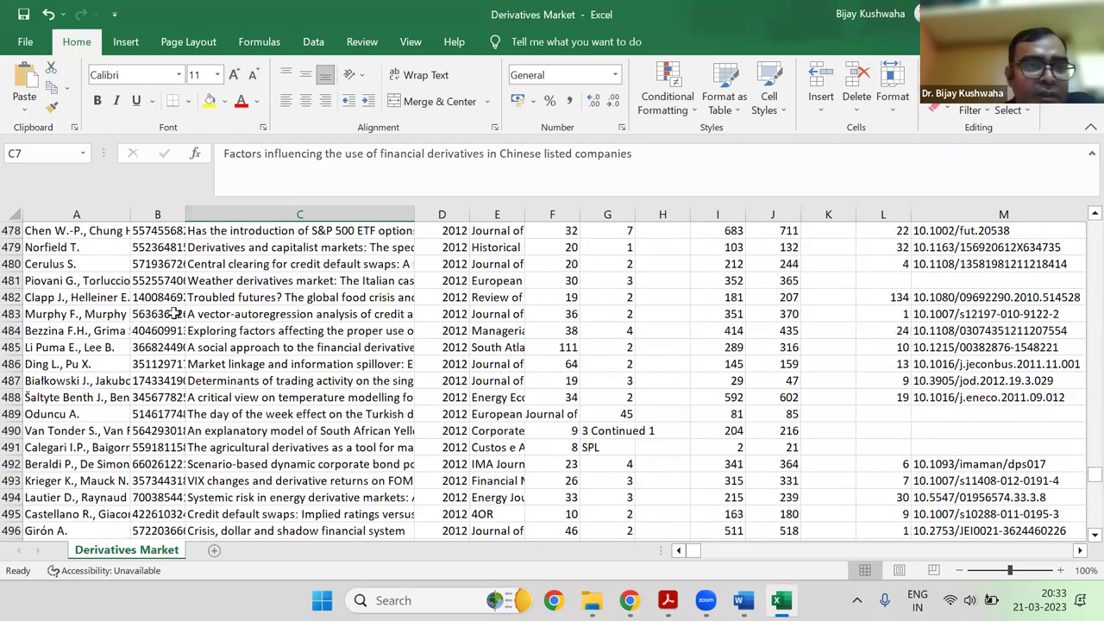
scroll(92, 260, "down", 7)
Compare the authors, author IDs and highlighted titles of the records in rows 501 and 502
left_click(69, 264)
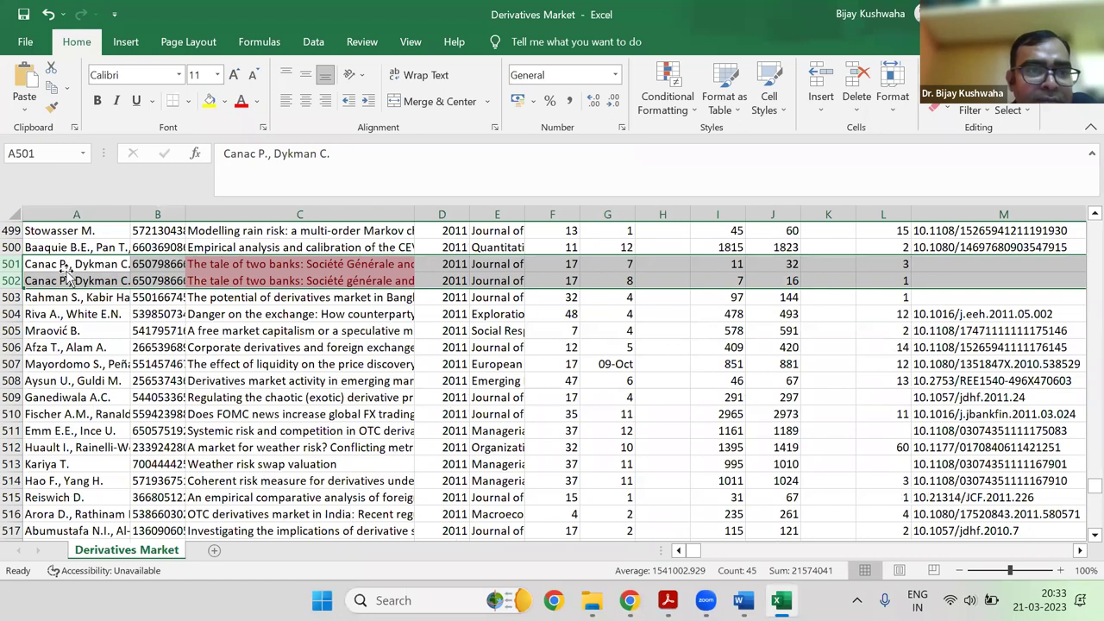
left_click(63, 280)
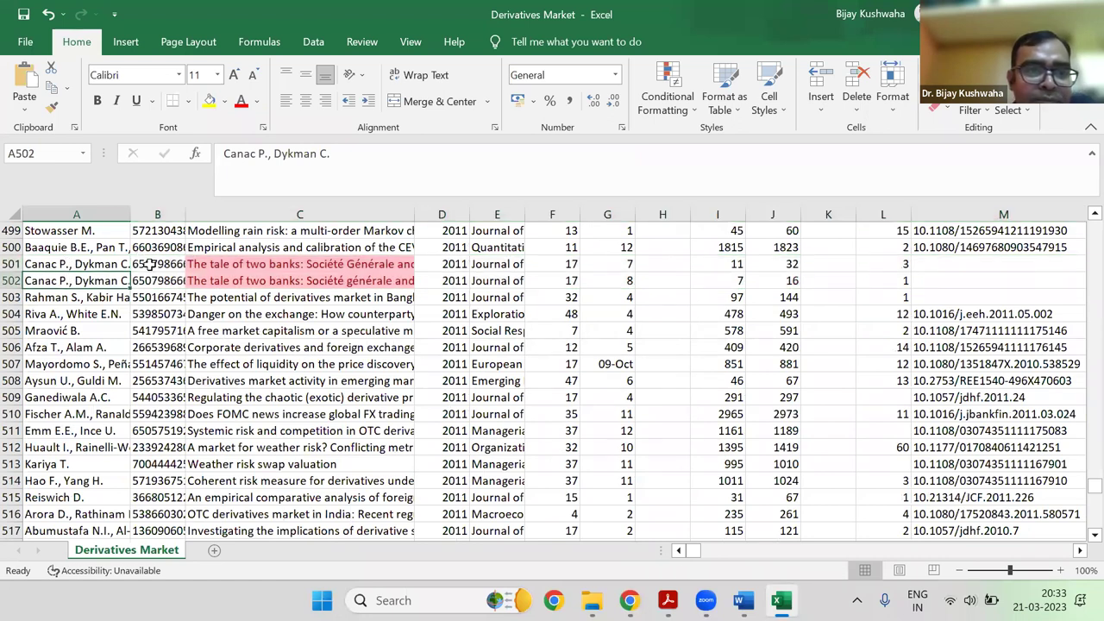
left_click(151, 265)
left_click(150, 280)
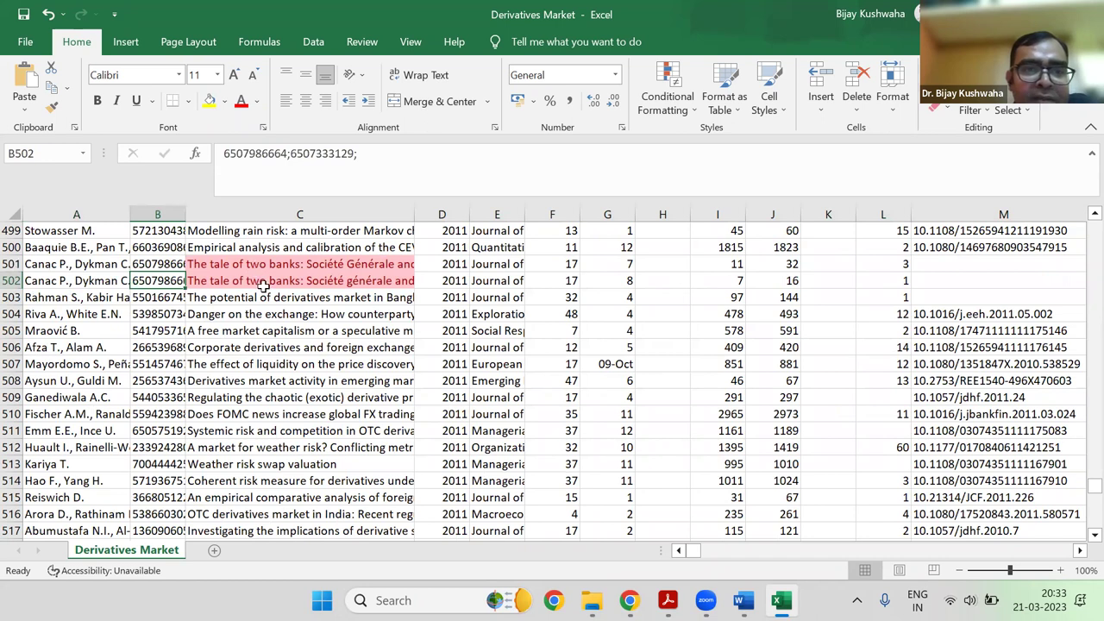
key("Up")
key("Right")
key("Right")
key("shift+Down")
key("shift+Down")
Compare the source title, volume, issue and page numbers of the records in rows 501 and 502
left_click(492, 265)
left_click(506, 281)
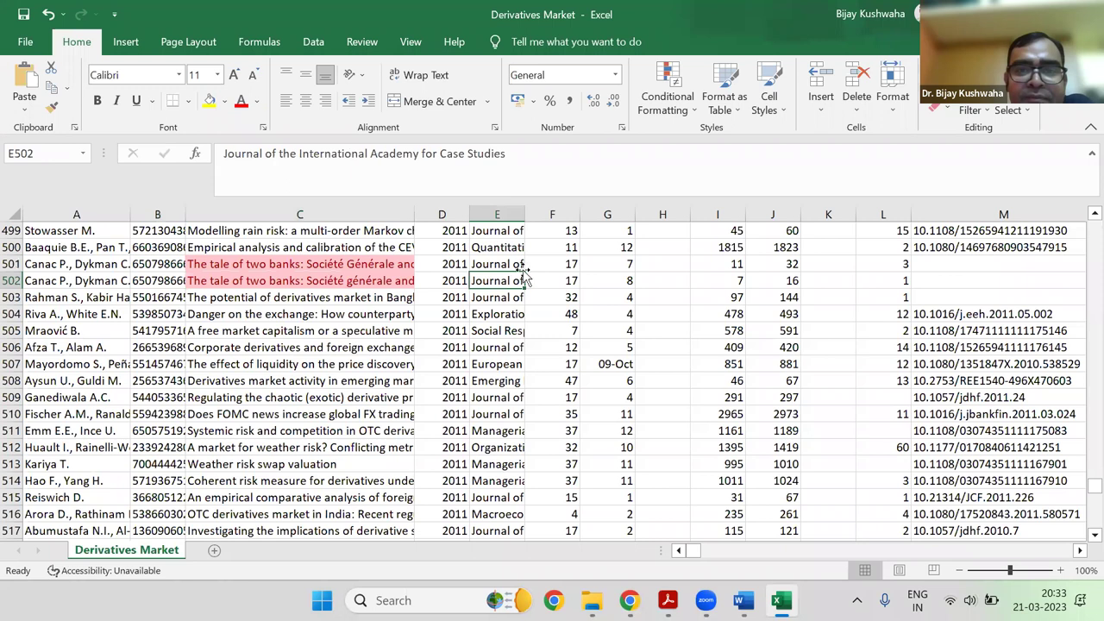
left_click(569, 294)
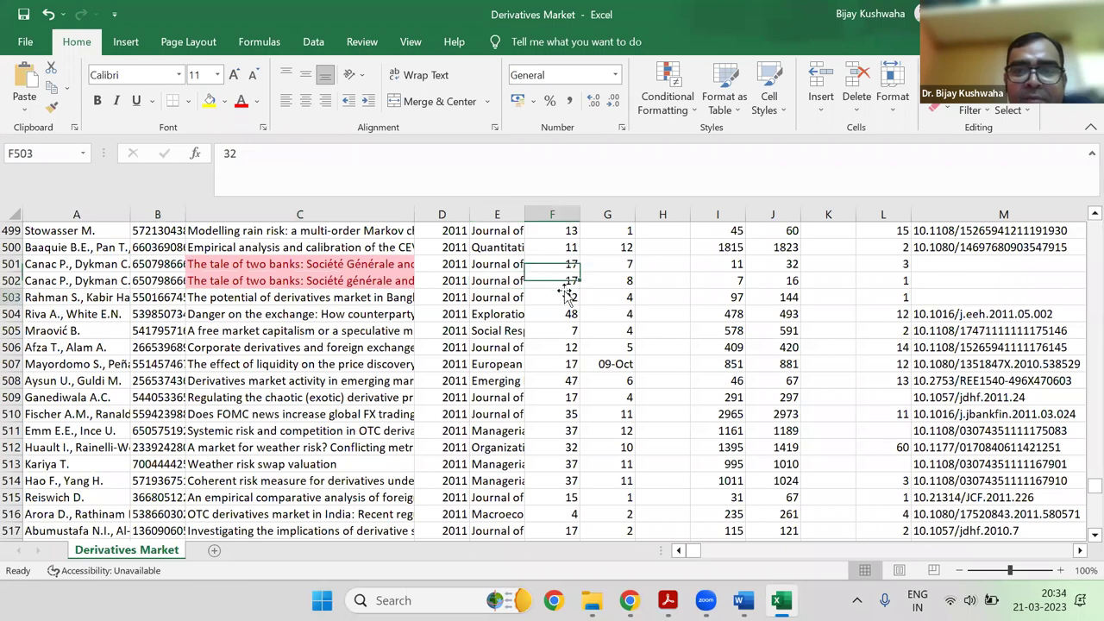
left_click(610, 270)
left_click(611, 282)
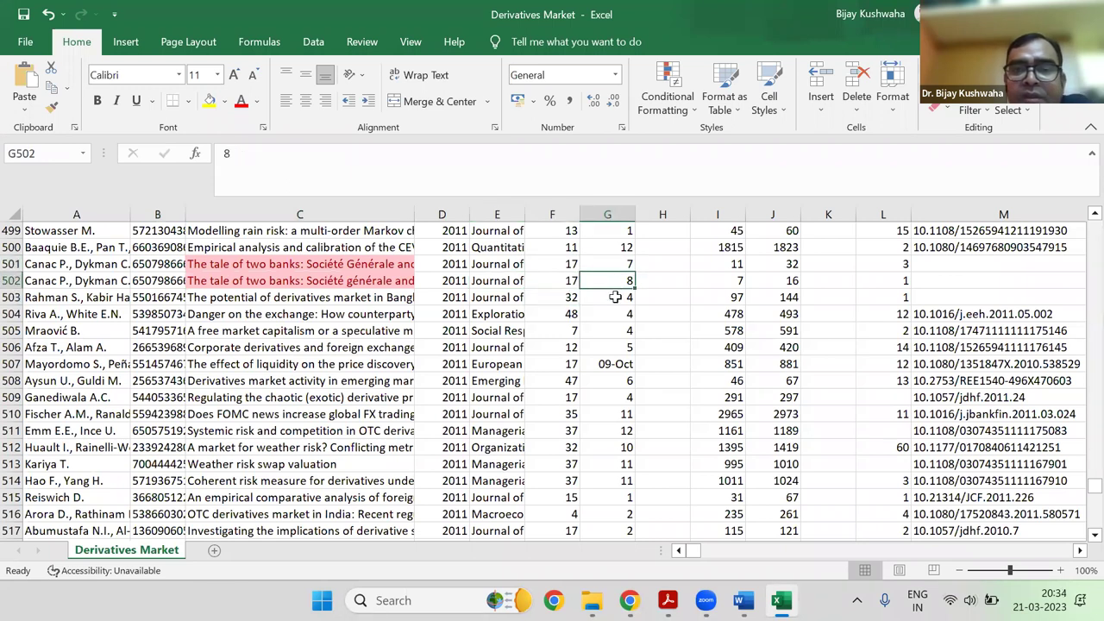
left_click_drag(621, 261, 771, 281)
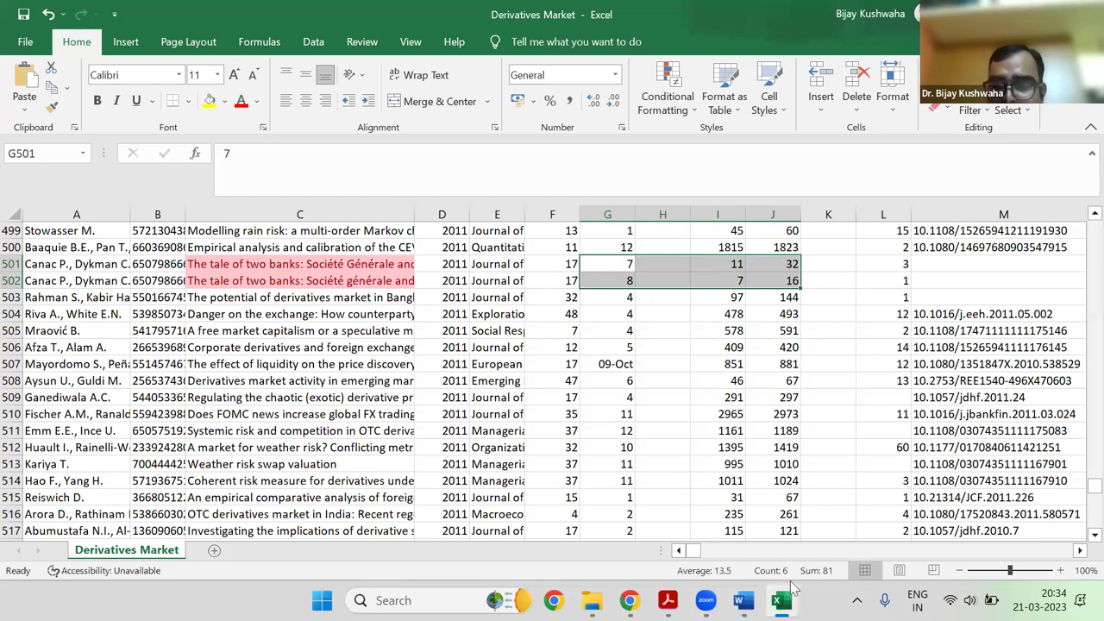
Compare the abstracts of the records in rows 501 and 502, and return to their author and title fields
left_click(1079, 551)
left_click(1078, 551)
left_click(1078, 551)
left_click(1078, 551)
left_click(1079, 551)
scroll(934, 272, "right", 3)
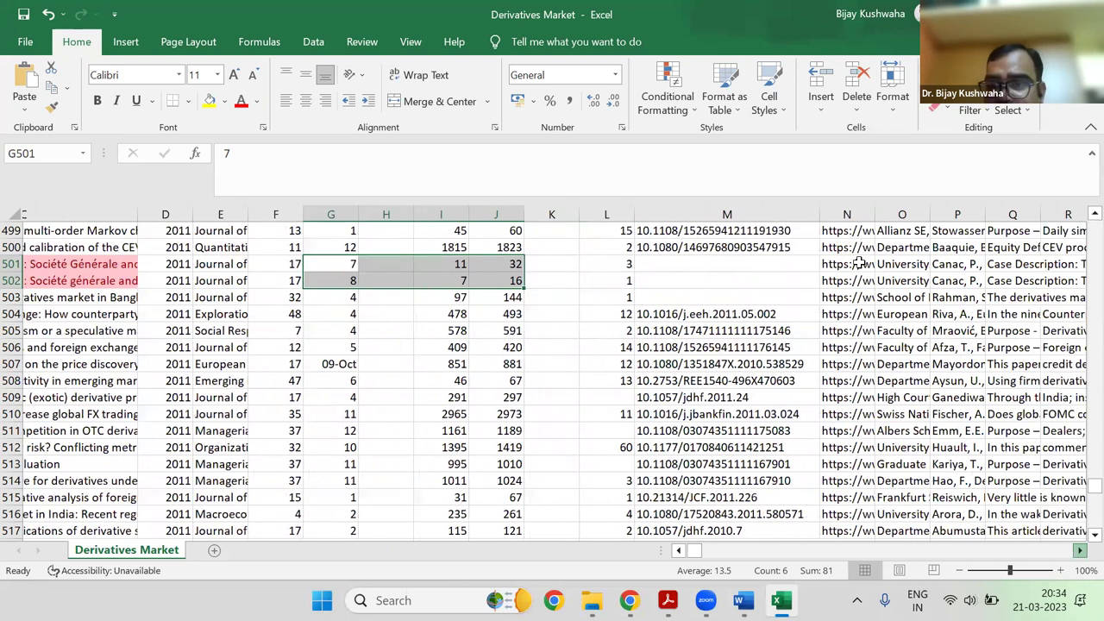
scroll(858, 263, "right", 2)
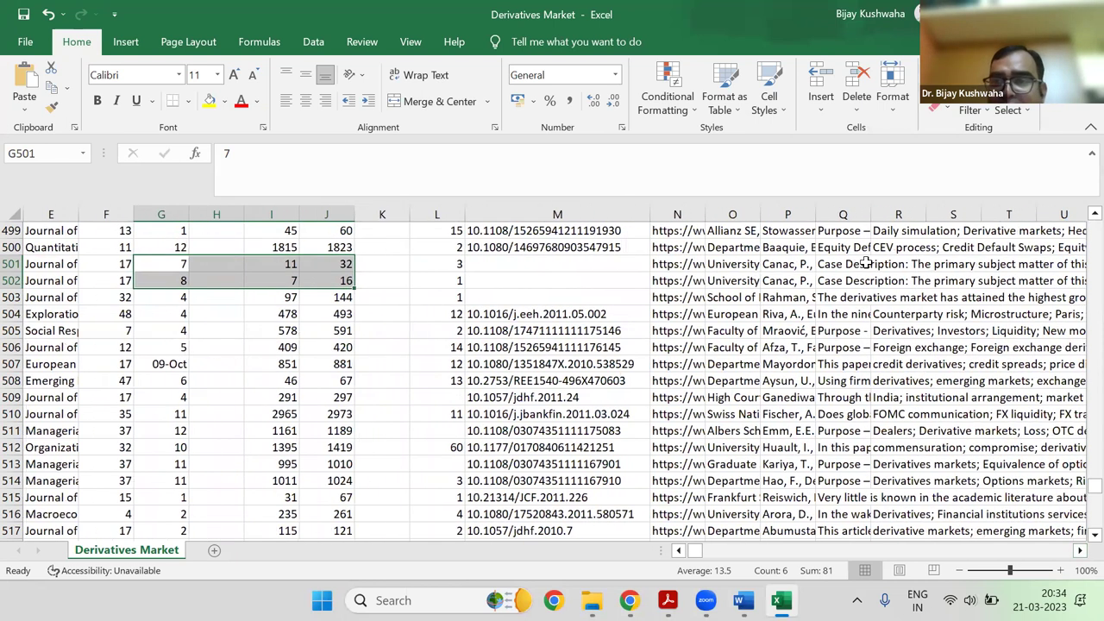
left_click(865, 265)
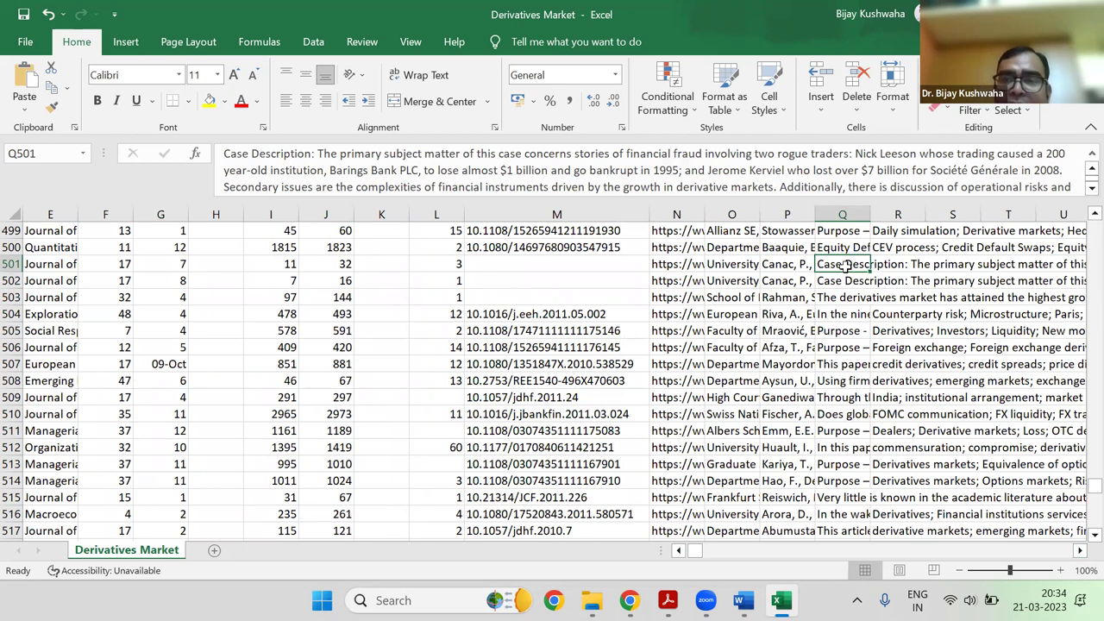
left_click(846, 280)
left_click(848, 270)
left_click(850, 276)
left_click(849, 269)
left_click(849, 276)
left_click(849, 269)
left_click(848, 274)
left_click(849, 268)
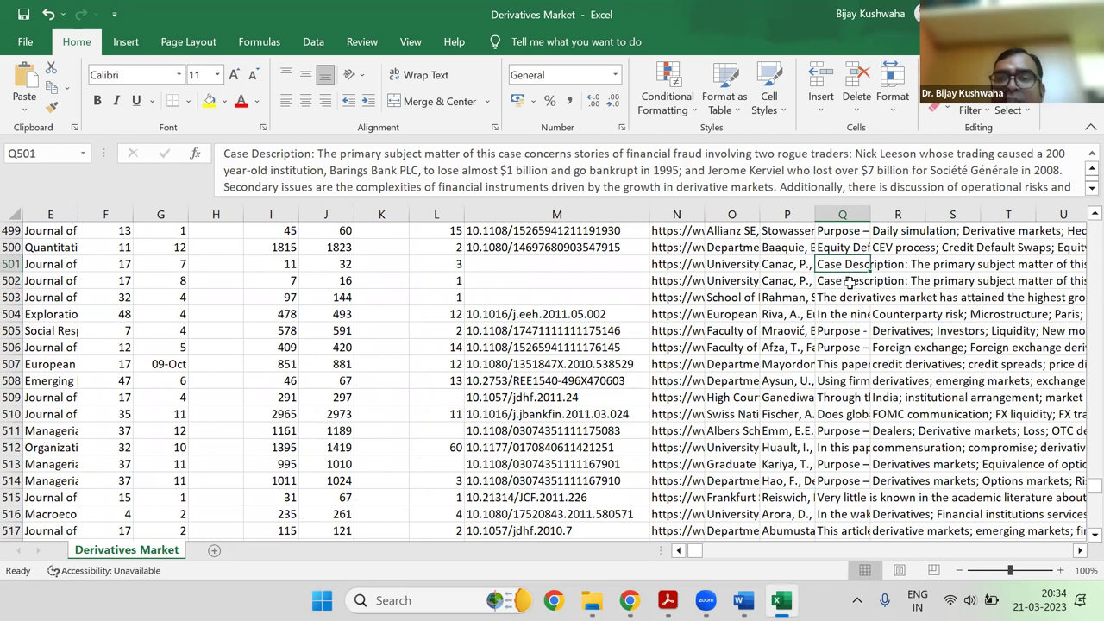
key("Down")
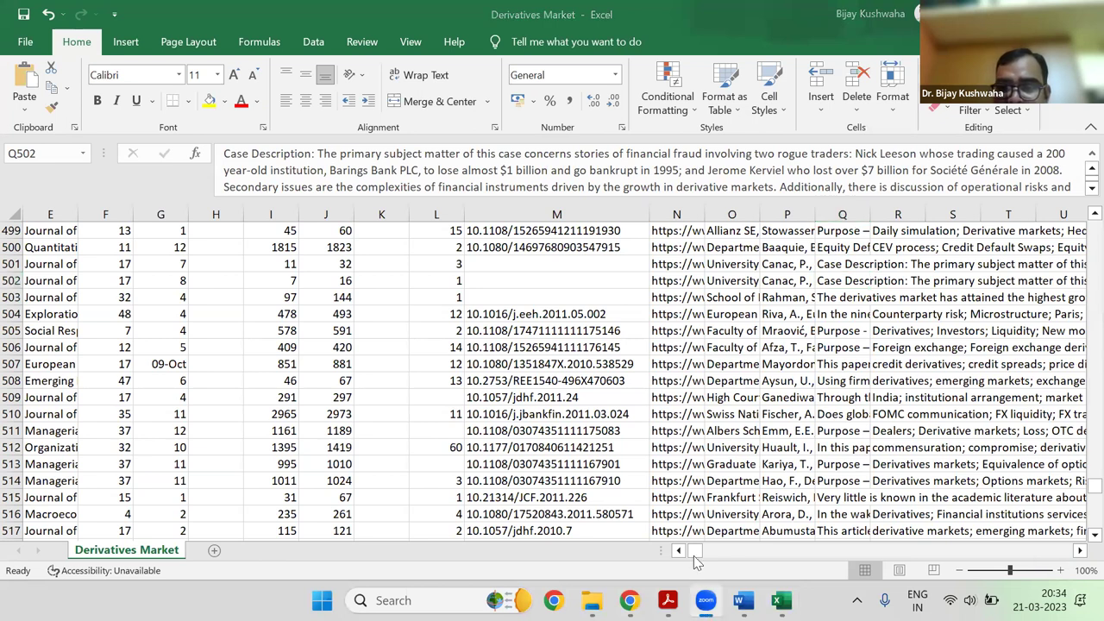
left_click(622, 561)
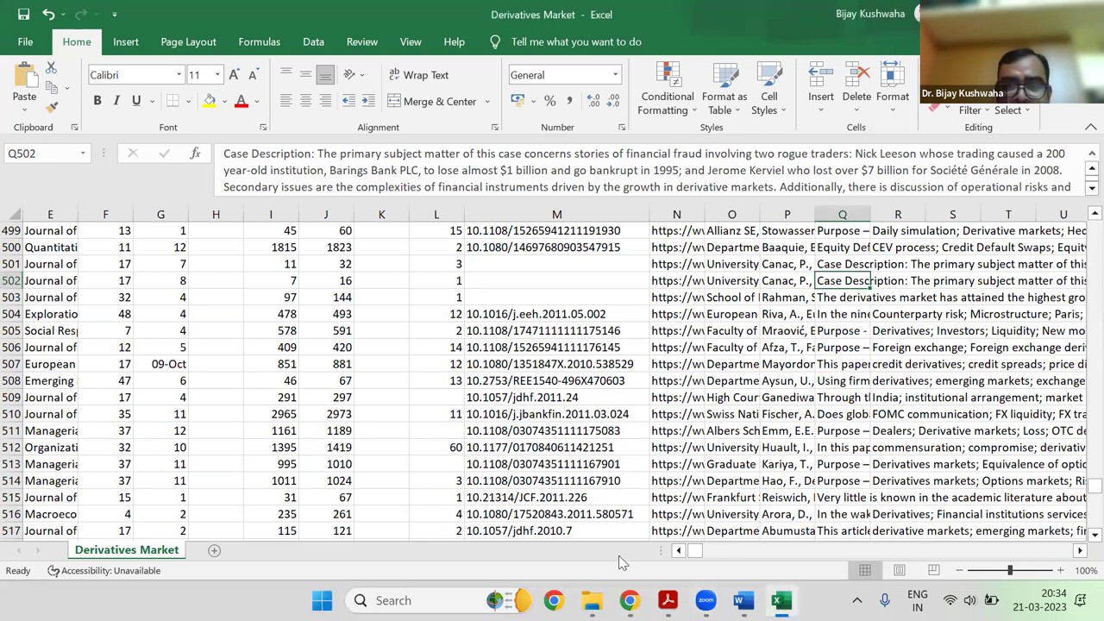
left_click(678, 552)
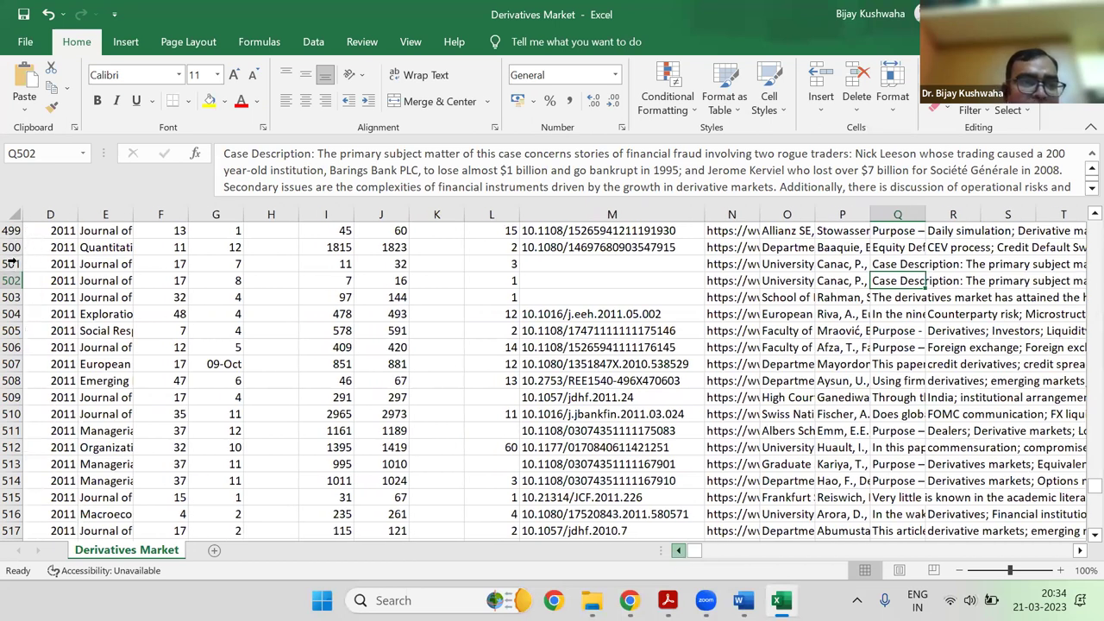
scroll(8, 261, "left", 2)
scroll(8, 267, "left", 1)
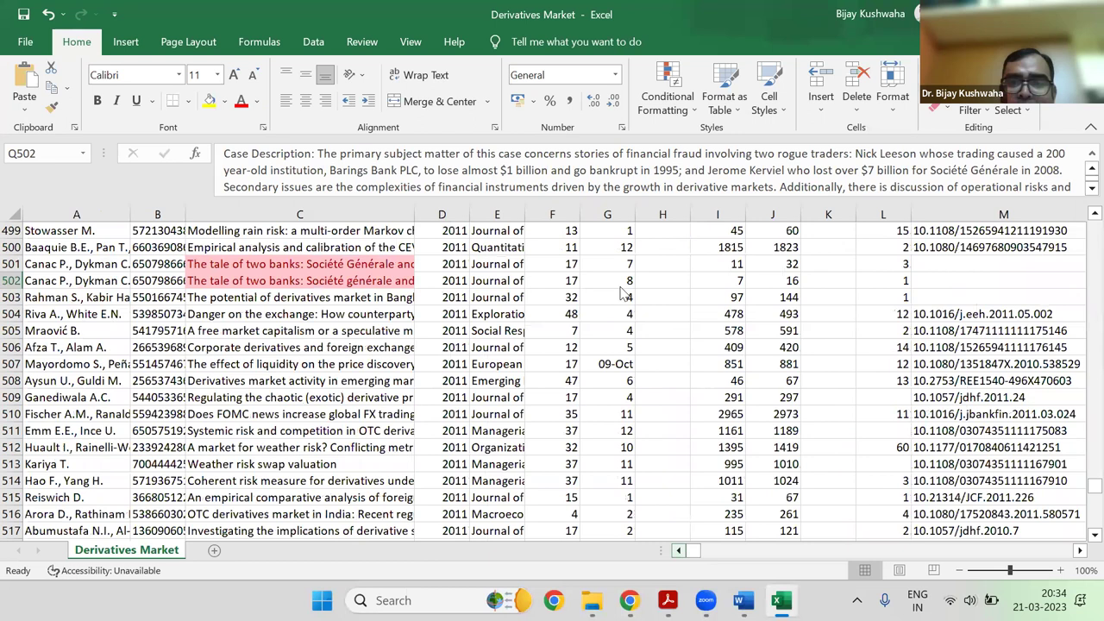
Delete the duplicate "The tale of two banks" record in row 502
key("shift+space")
key("Down")
key("shift+space")
key("shift+F10")
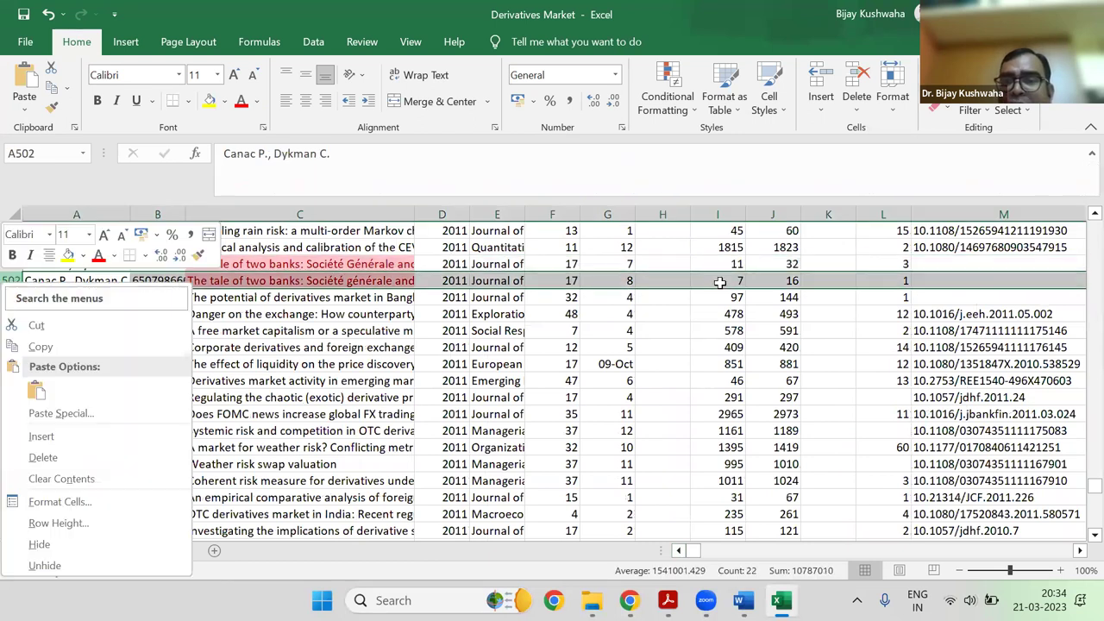
key("Escape")
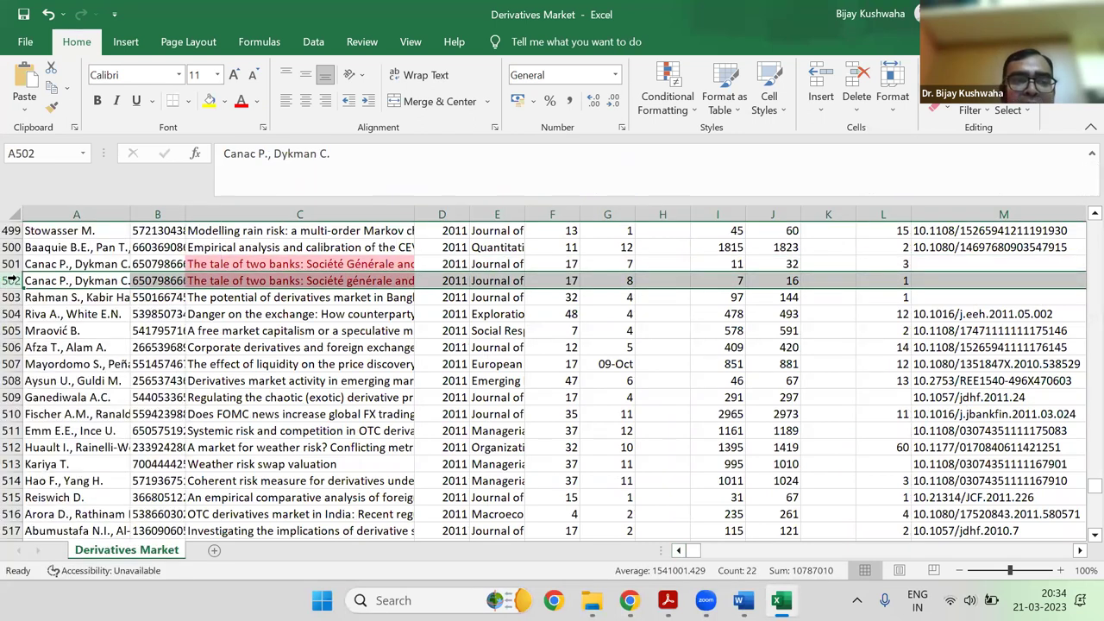
key("shift+F10")
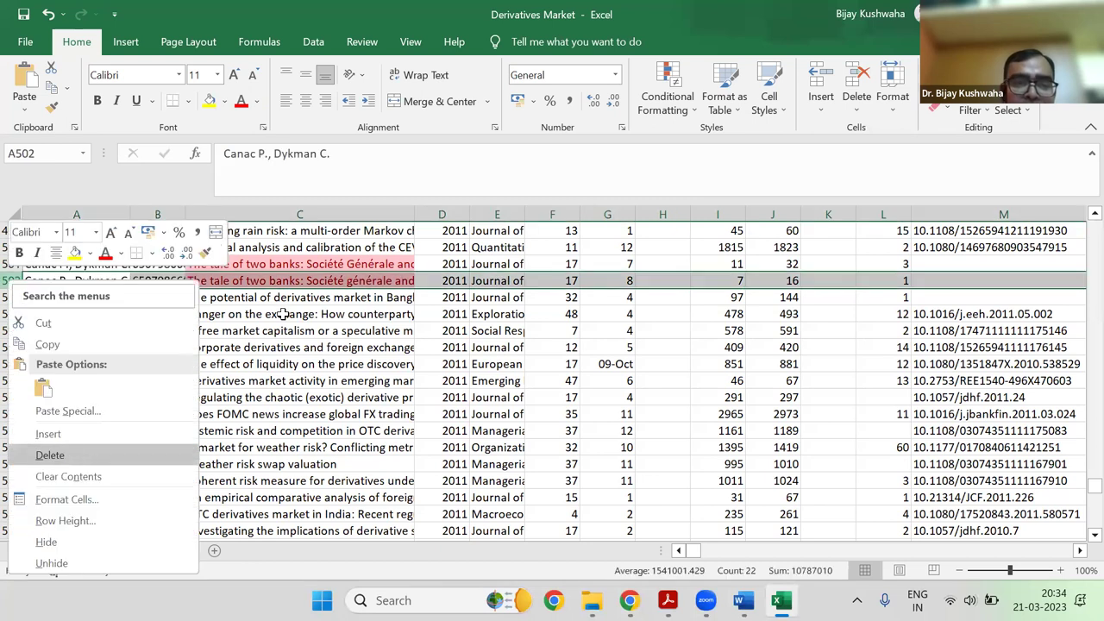
key("Return")
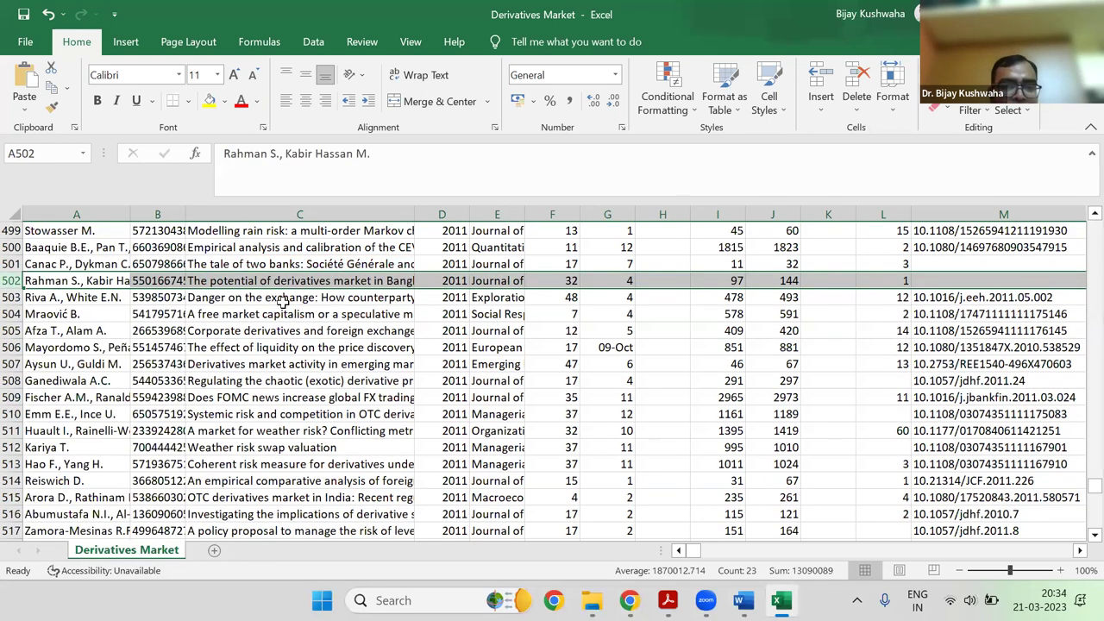
Look through the remaining records to the end of the list for highlighted duplicate titles, and return to the first records
scroll(285, 302, "down", 4)
scroll(349, 347, "down", 4)
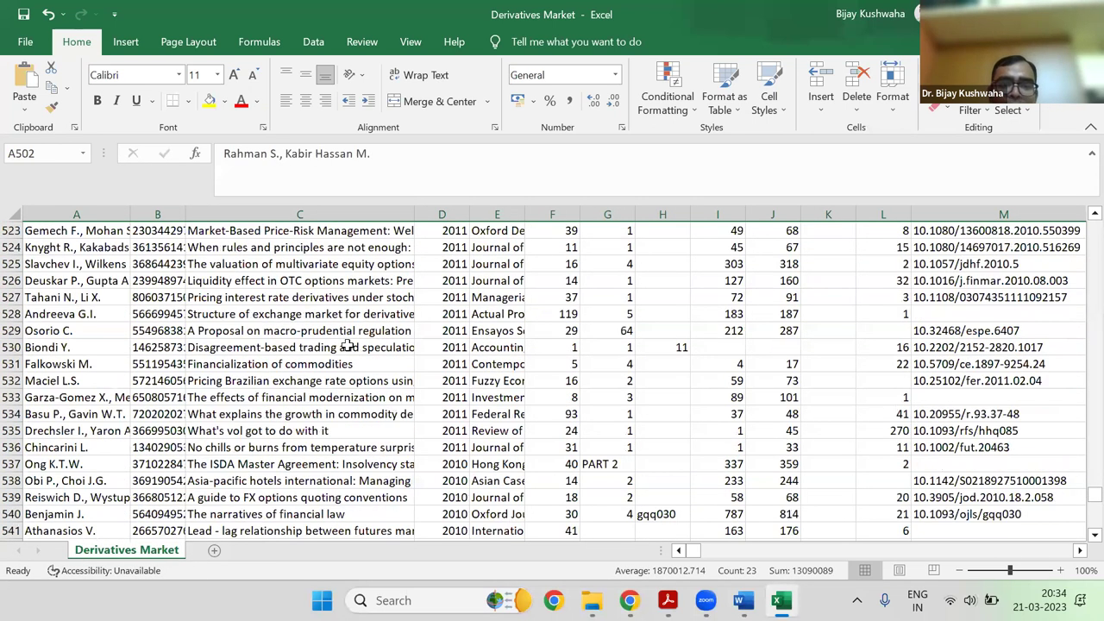
scroll(336, 349, "down", 7)
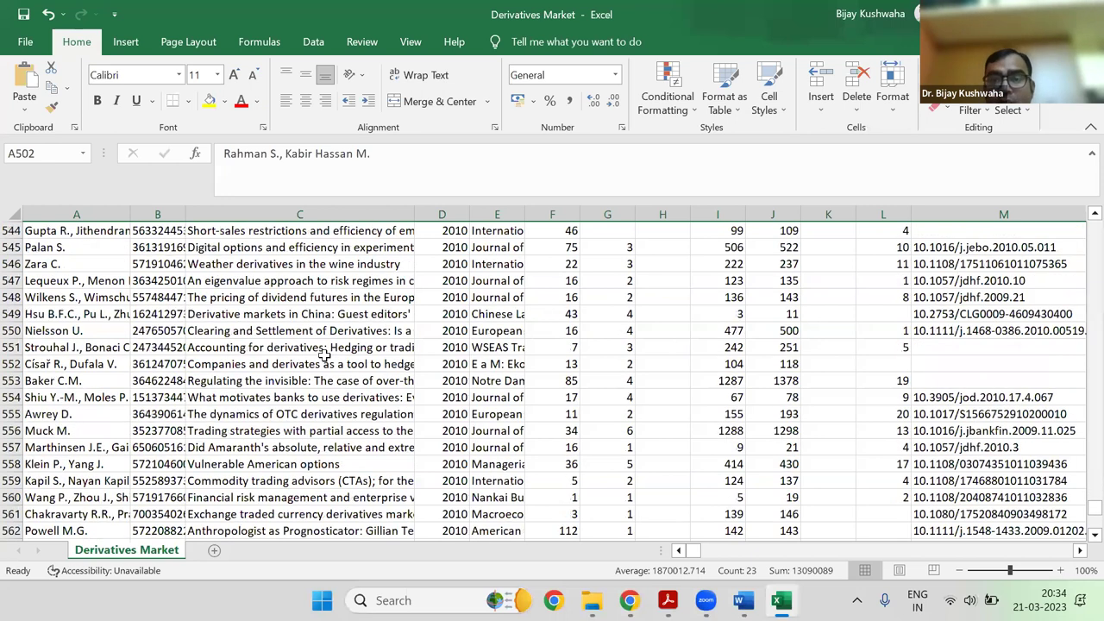
scroll(327, 352, "down", 10)
scroll(331, 349, "up", 3)
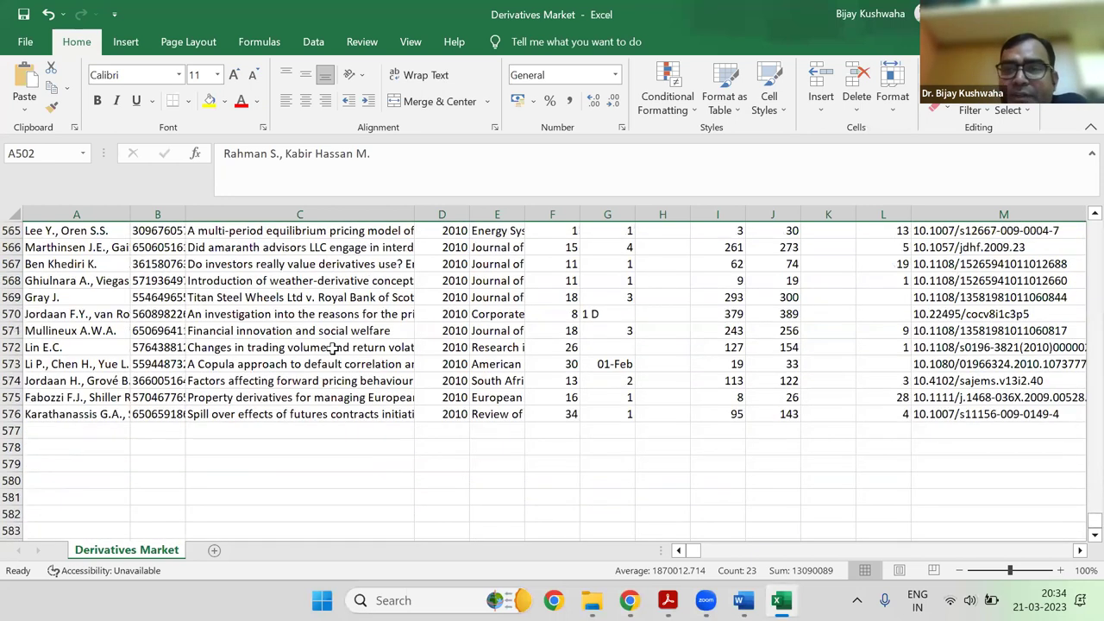
left_click(333, 347)
scroll(332, 347, "up", 9)
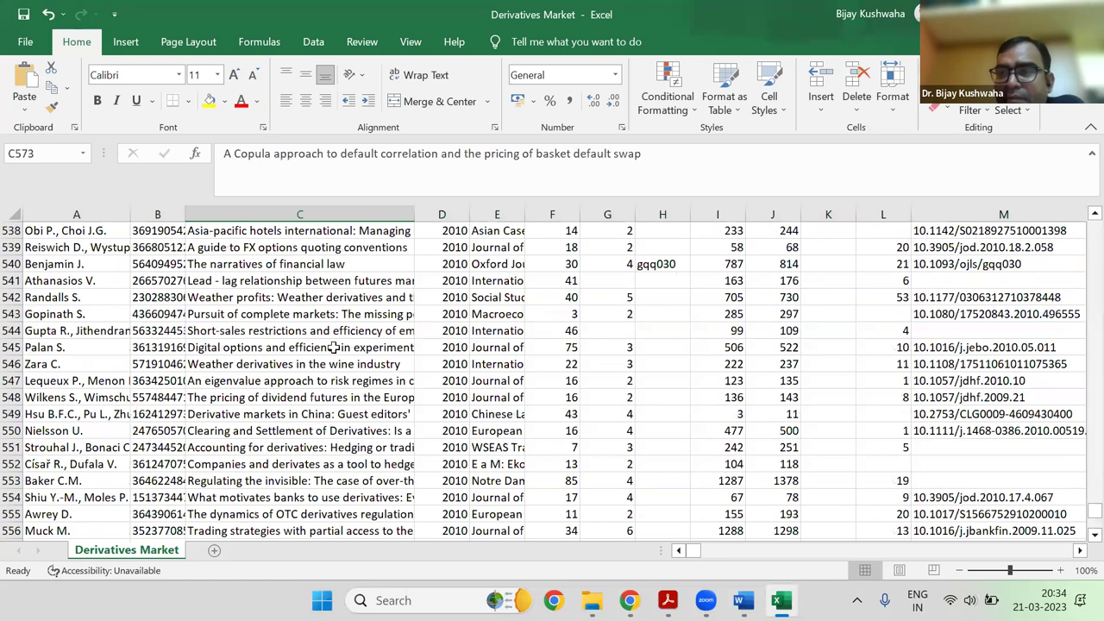
scroll(332, 347, "up", 20)
scroll(207, 312, "up", 20)
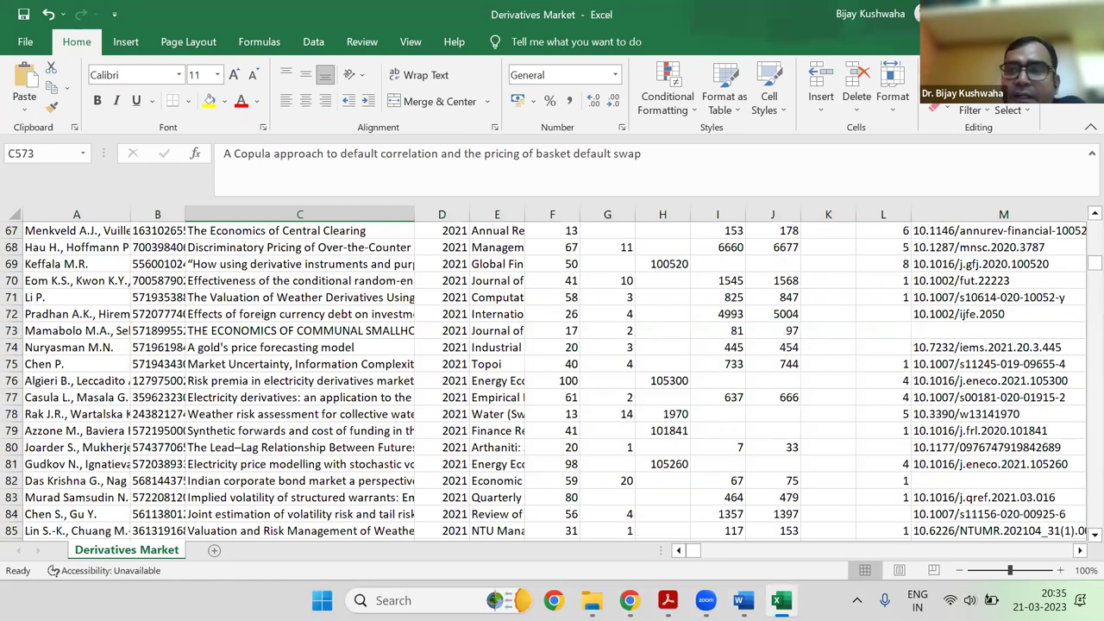
scroll(207, 313, "up", 20)
left_click(717, 314)
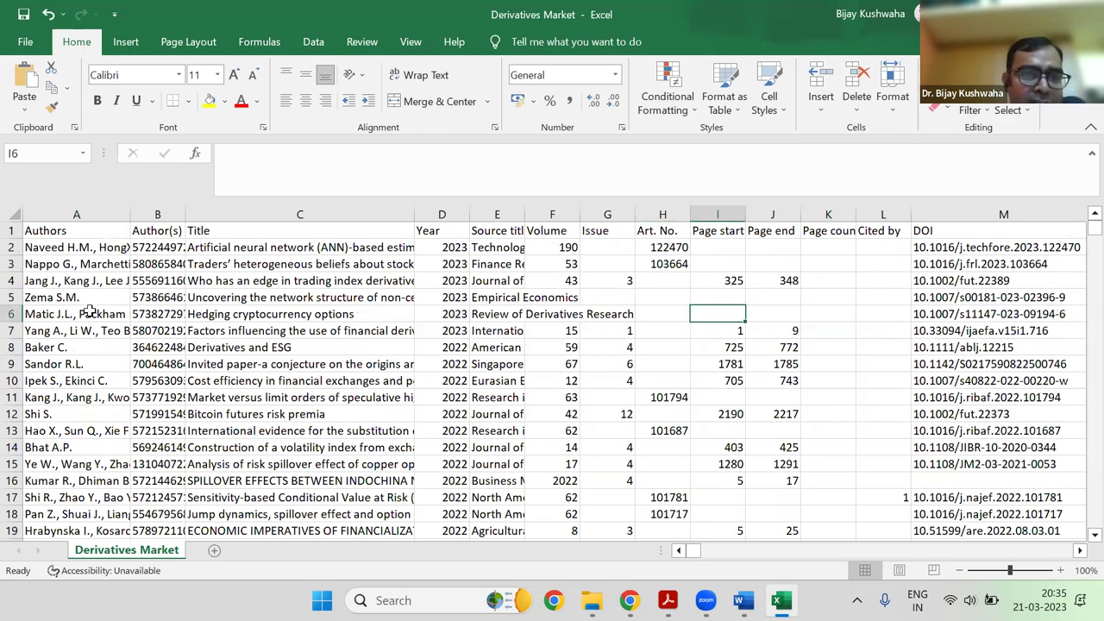
Go through the author entries from row 2 down to row 51, and return to the header row
key("ctrl+Home")
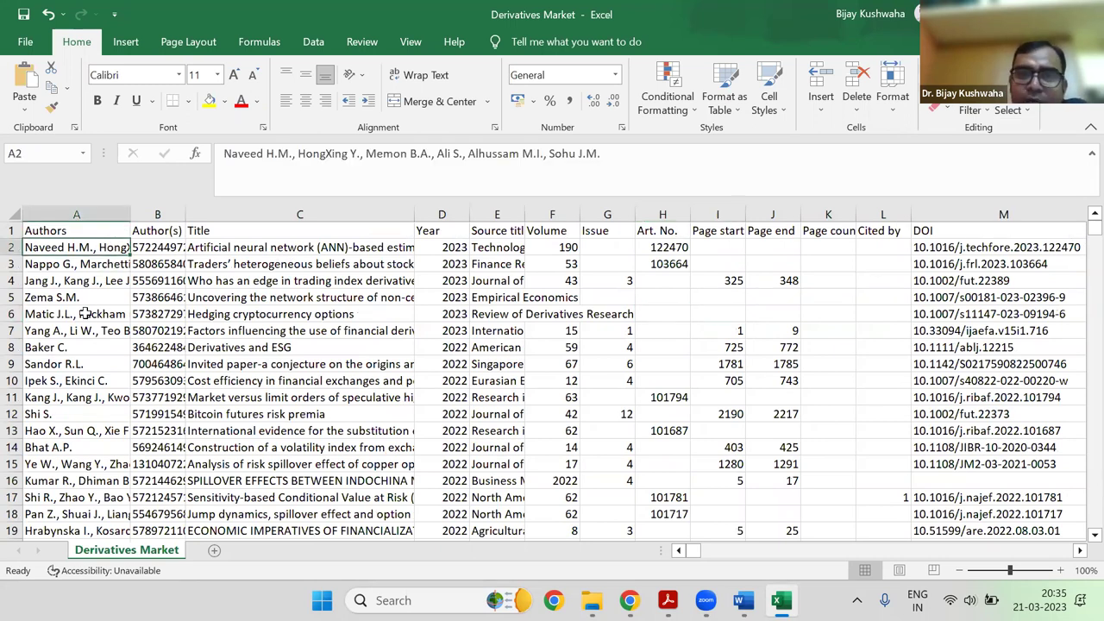
key("ctrl+c")
key("Down")
key("Escape")
key("Down")
key("Down")
key("Down")
key("Down")
key("Down")
key("Down")
key("Down")
key("Down")
key("Down")
key("Down")
key("Down")
key("Down")
key("Down")
key("ctrl+c")
key("Down")
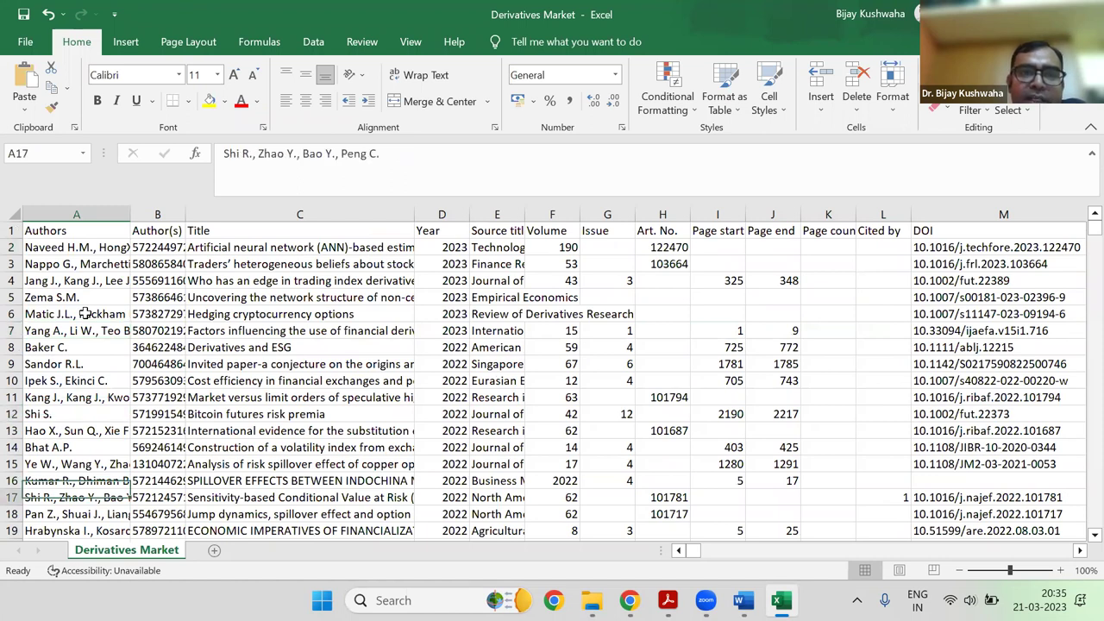
key("Escape")
key("Down")
key("Down")
key("Down")
key("Down")
key("Down")
key("Down")
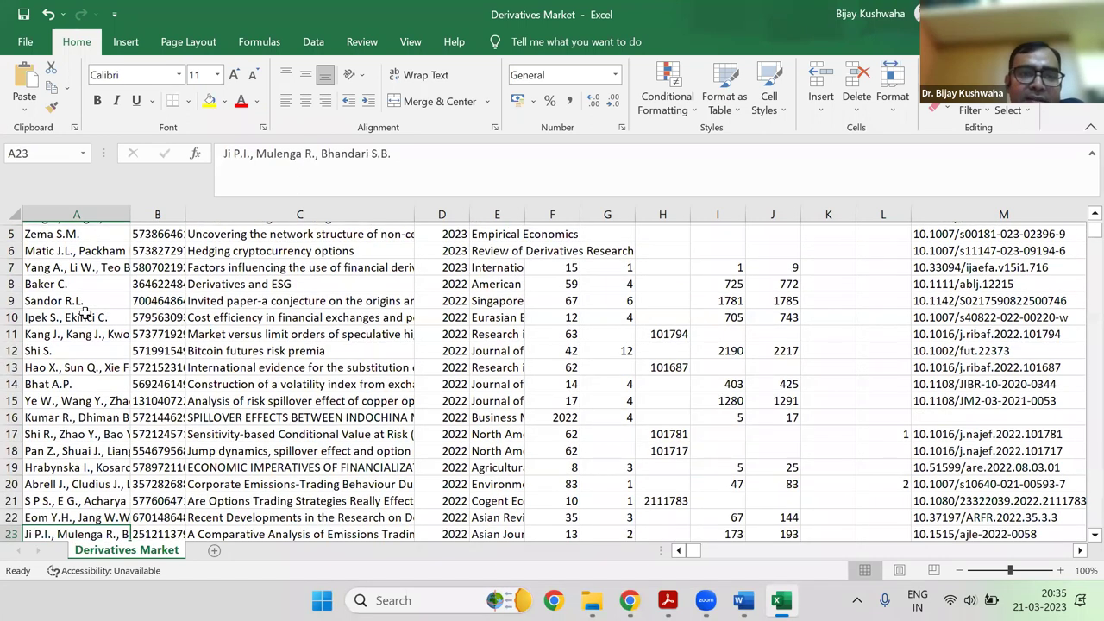
key("Down")
key("Down")
key("Down")
key("Down")
key("Down")
key("Down")
key("Down")
key("Down")
key("Down")
key("Down")
key("Down")
key("Down")
key("Down")
key("Down")
key("Down")
key("Down")
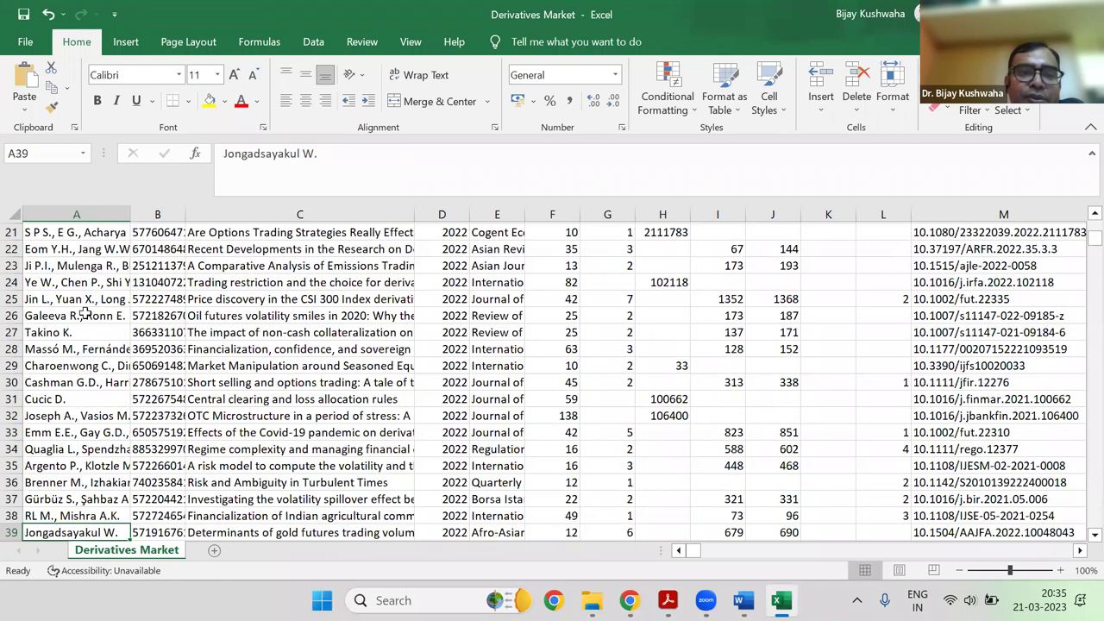
key("Down")
key("Down")
key("Down")
key("Down")
key("Down")
key("Down")
key("Down")
key("Down")
key("Down")
key("Down")
key("Down")
key("Down")
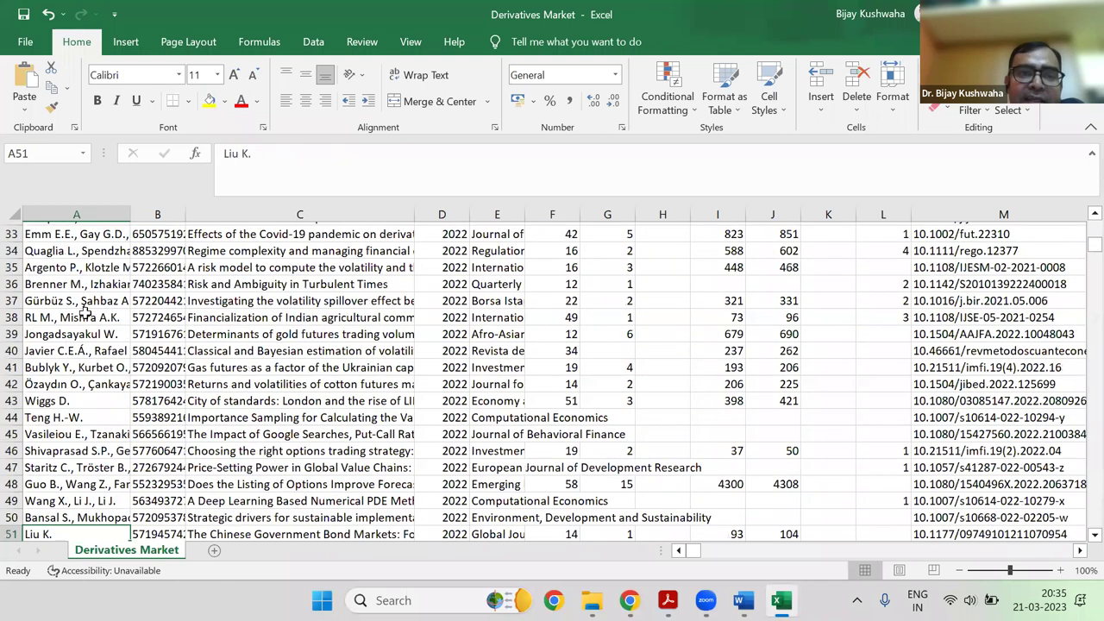
key("Up")
key("Up")
key("Up")
key("Up")
key("Up")
key("Up")
key("Up")
key("Up")
key("Up")
key("Up")
key("Up")
key("Up")
key("Up")
key("Up")
key("Up")
key("Up")
key("Up")
key("Up")
key("Up")
key("Up")
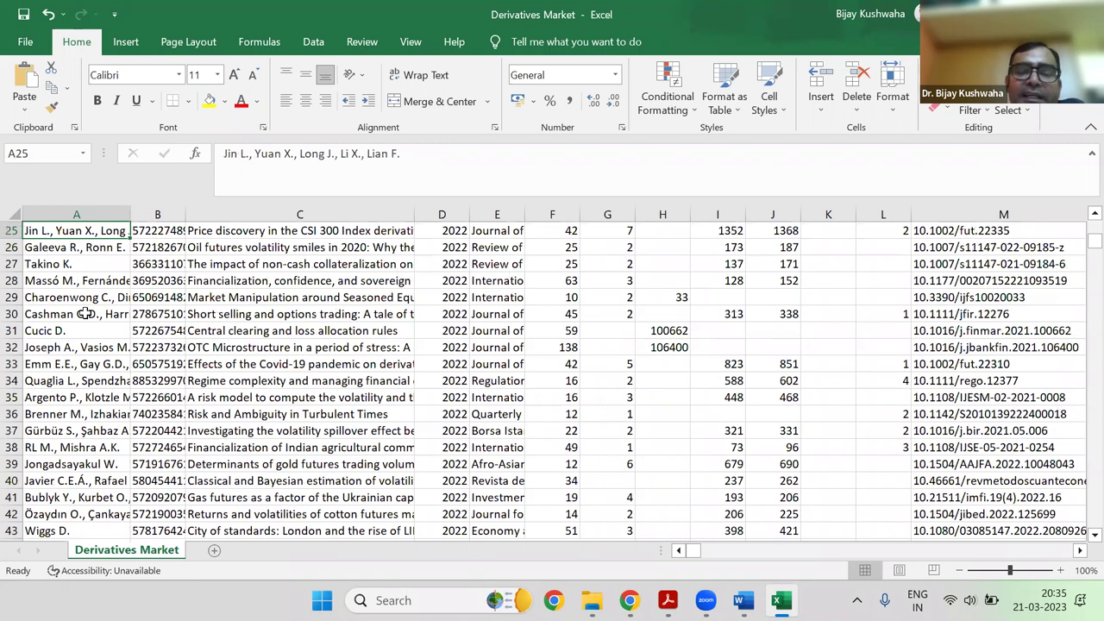
key("Up")
key("Up")
key("Up")
key("Up")
key("Up")
key("ctrl+Home")
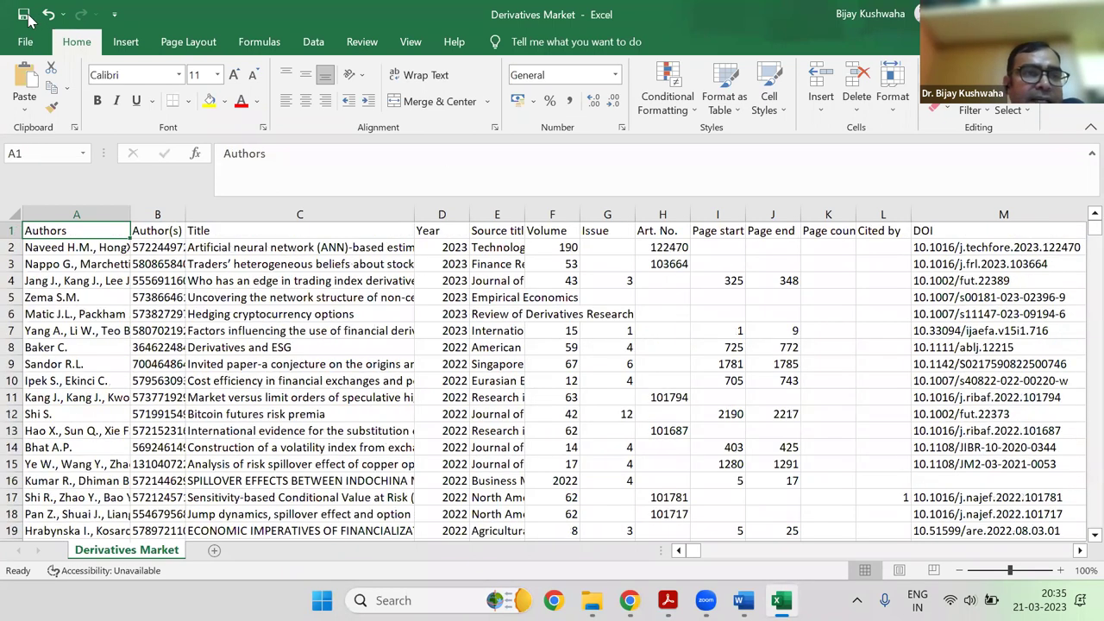
Count the Authors column entries, and enter 2 and 575 for Erroneous Records refinement in the Word search criteria table
left_click(82, 207)
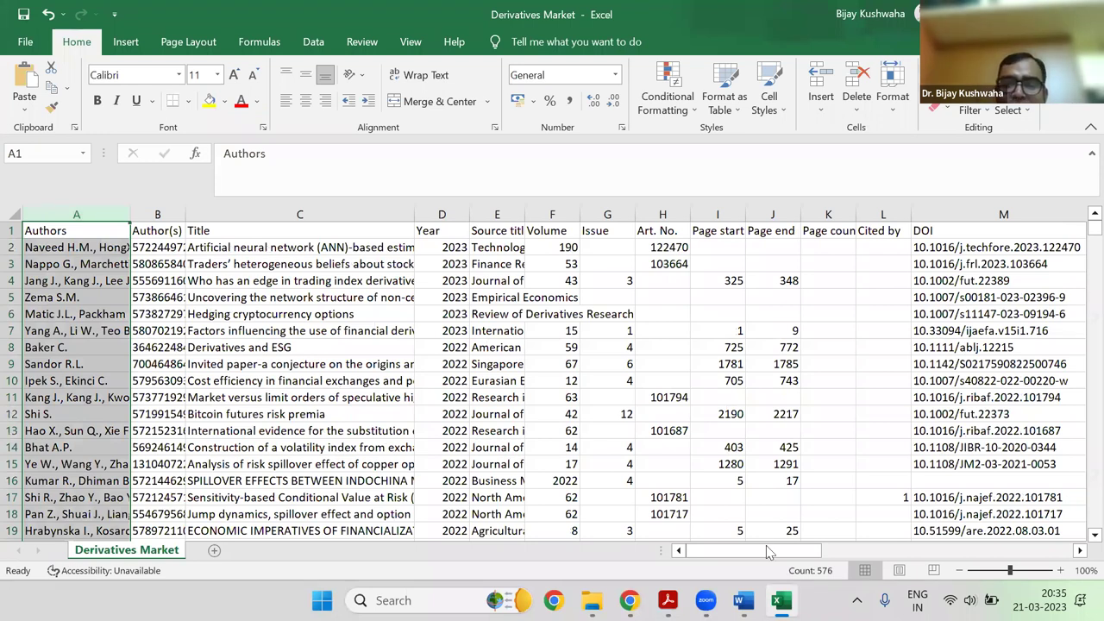
key("alt+Tab")
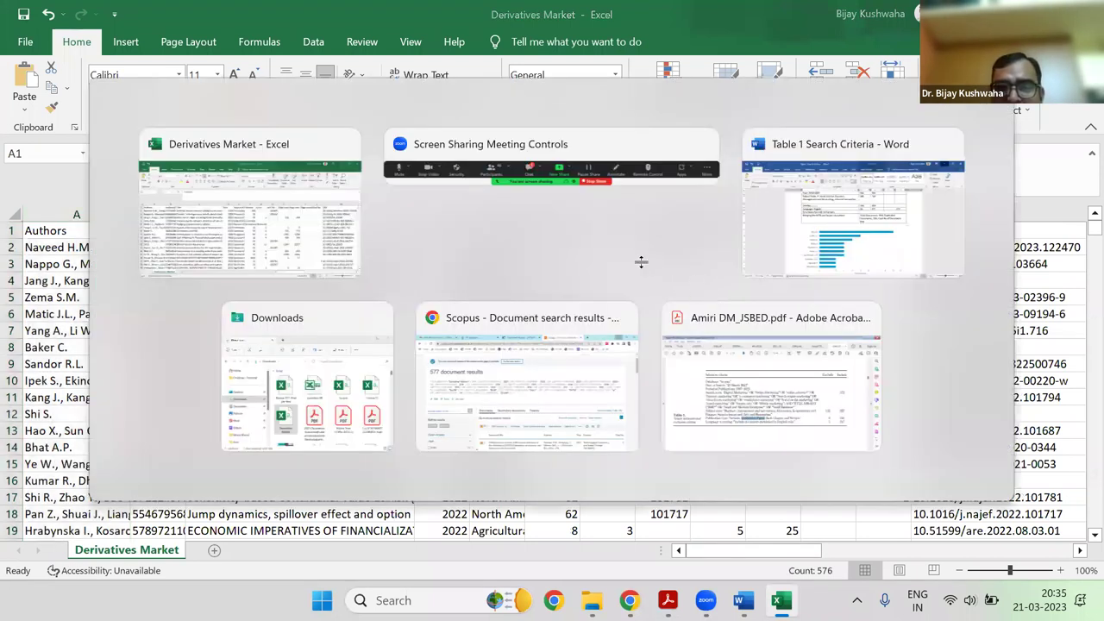
key("Tab")
type("575")
left_click(611, 256)
type("2")
left_click(716, 254)
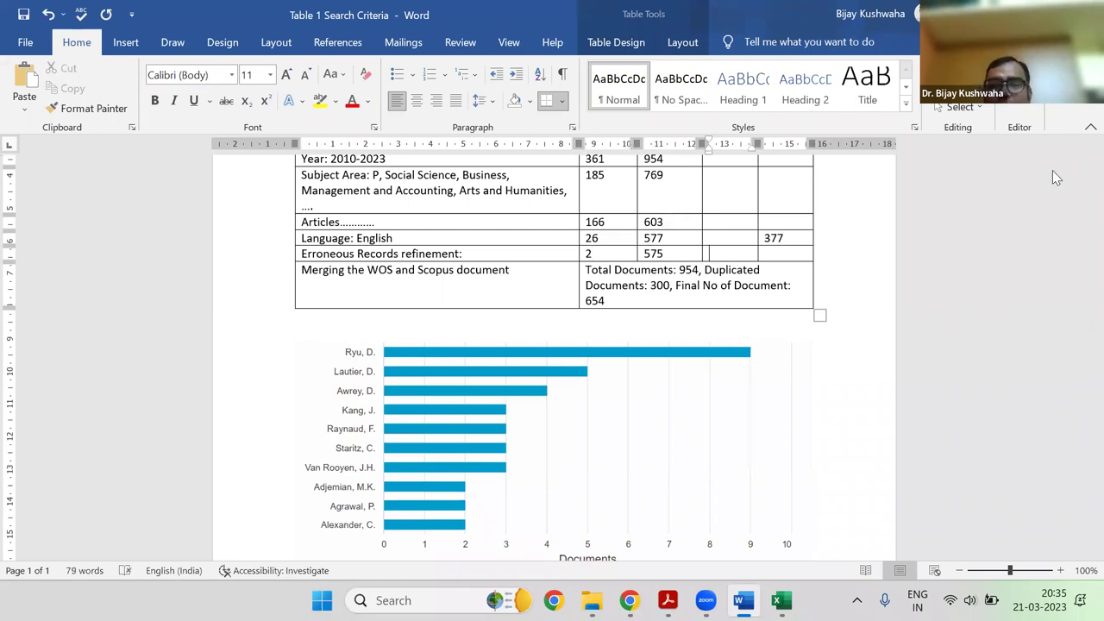
Review the language and erroneous-record figures and the merging row in the search criteria table
double_click(653, 253)
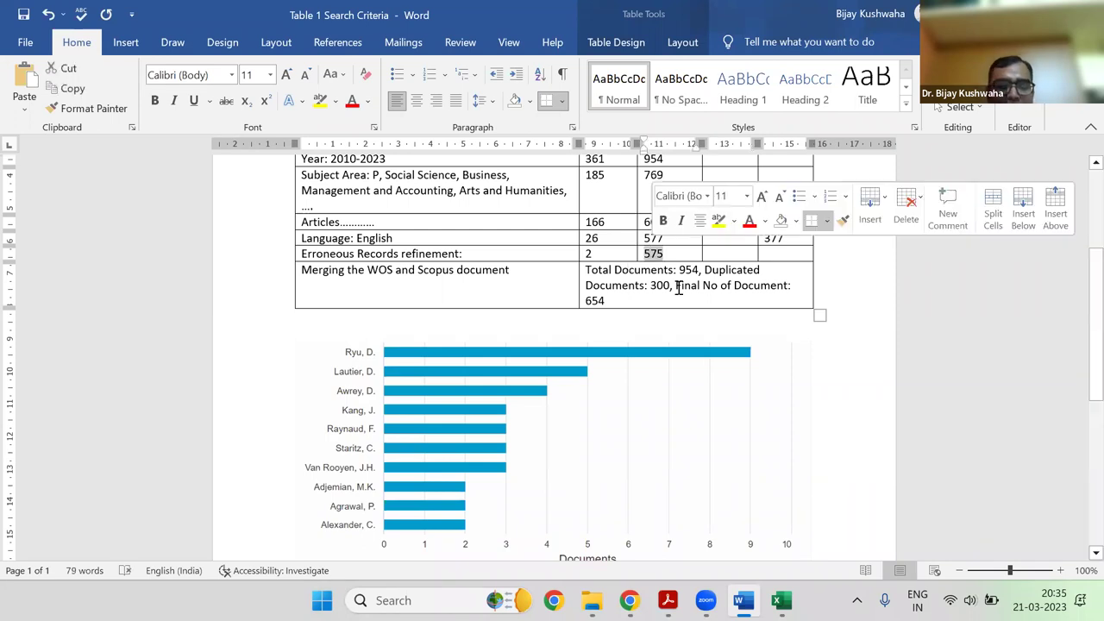
left_click(636, 284)
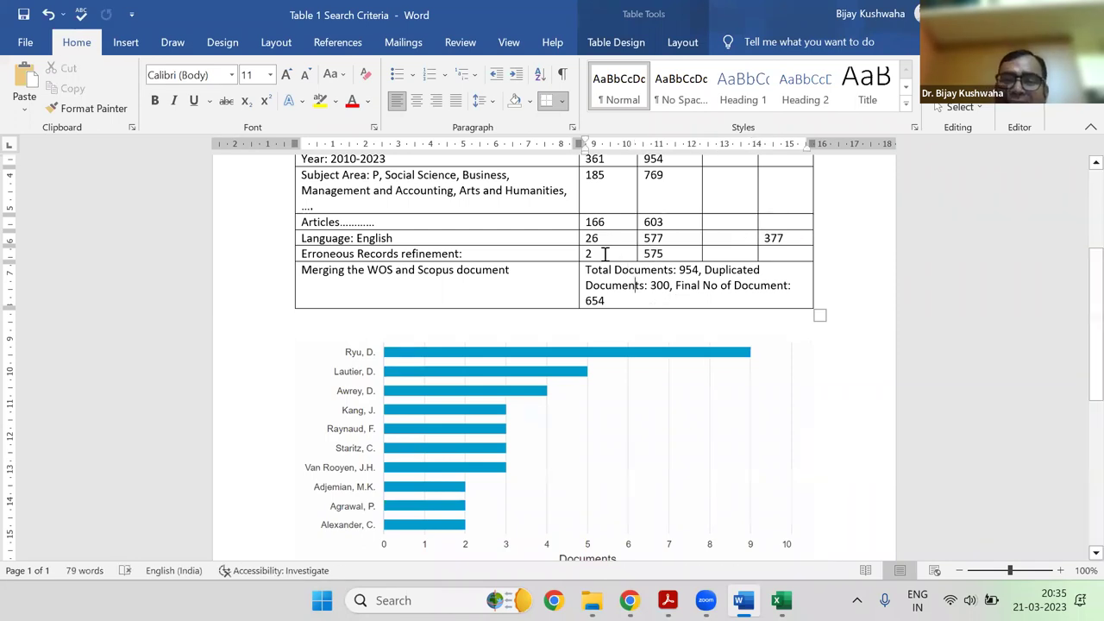
double_click(599, 253)
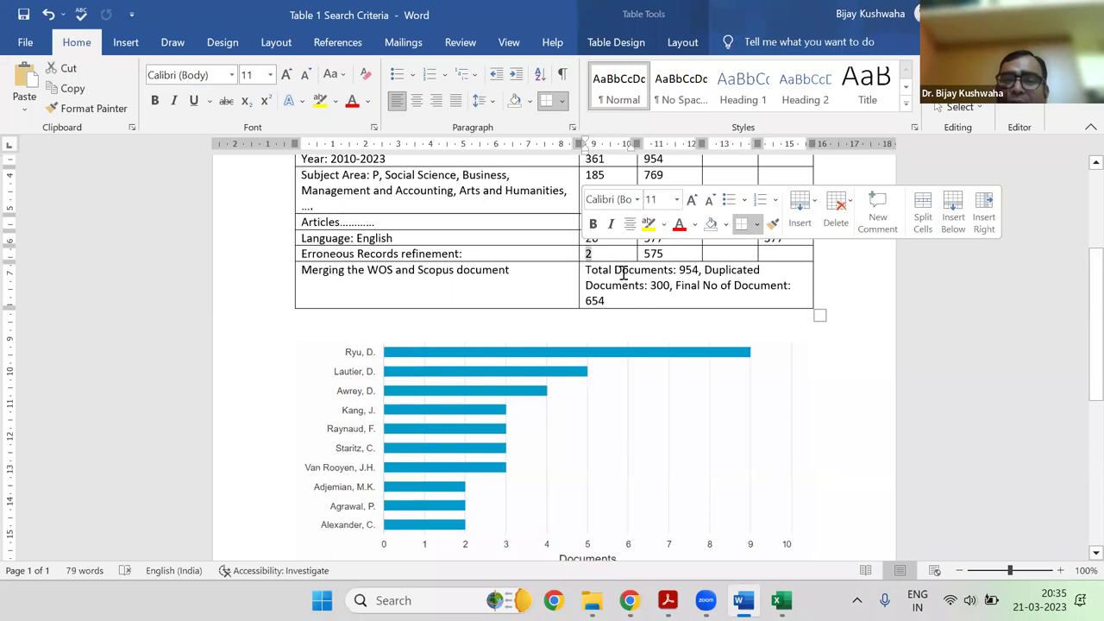
double_click(652, 239)
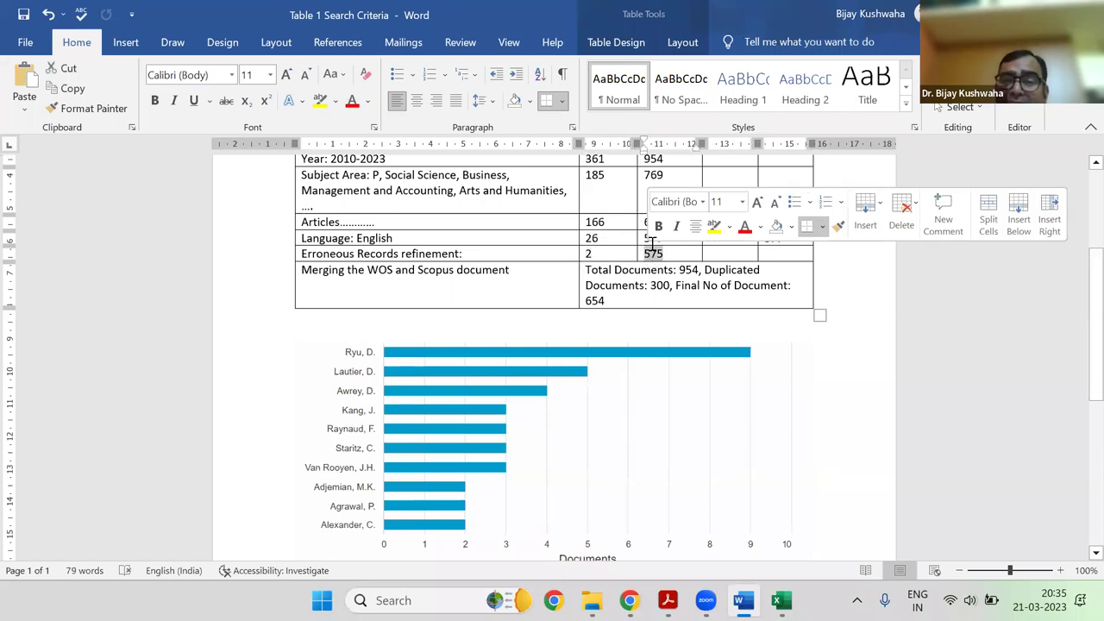
left_click(649, 241)
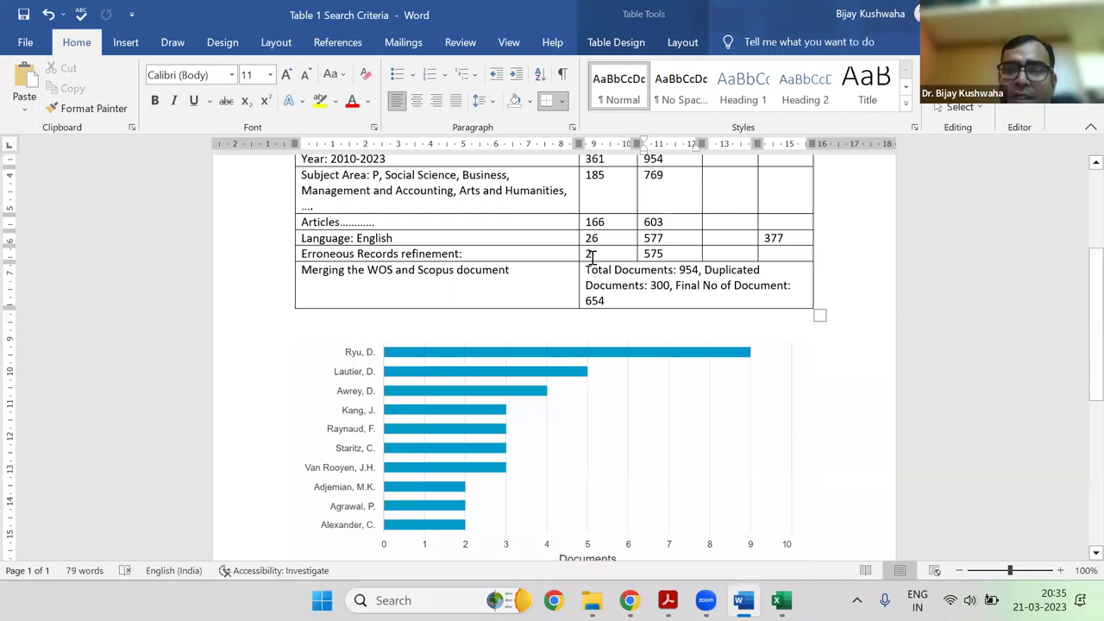
left_click(610, 287)
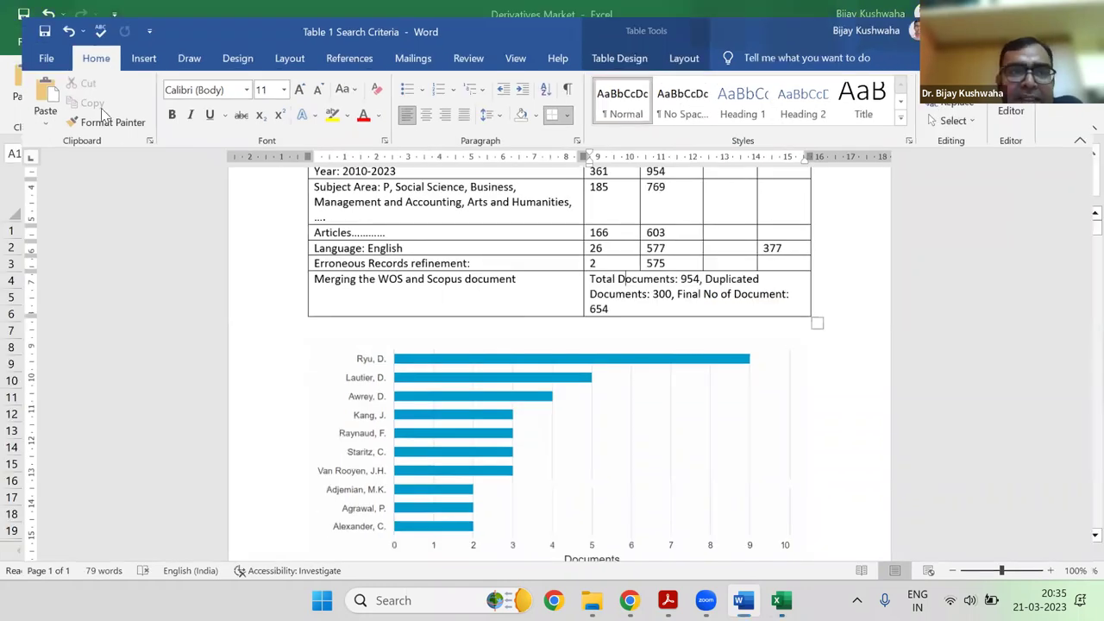
Minimise the Word document and the Derivatives Market workbook to get back to the Downloads folder
key("super+Down")
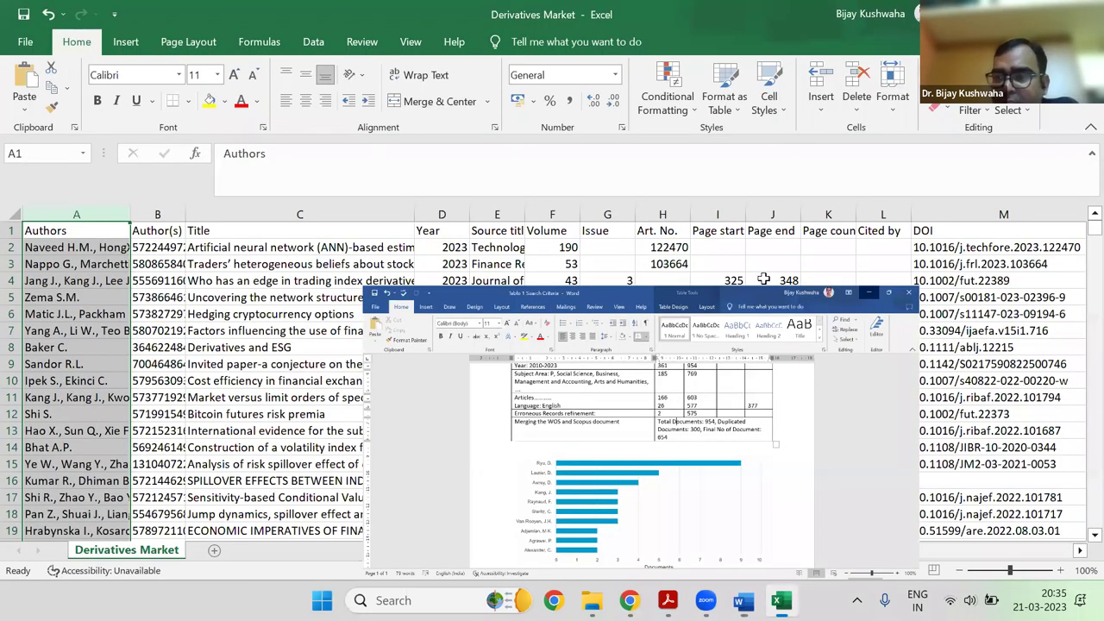
key("super+Down")
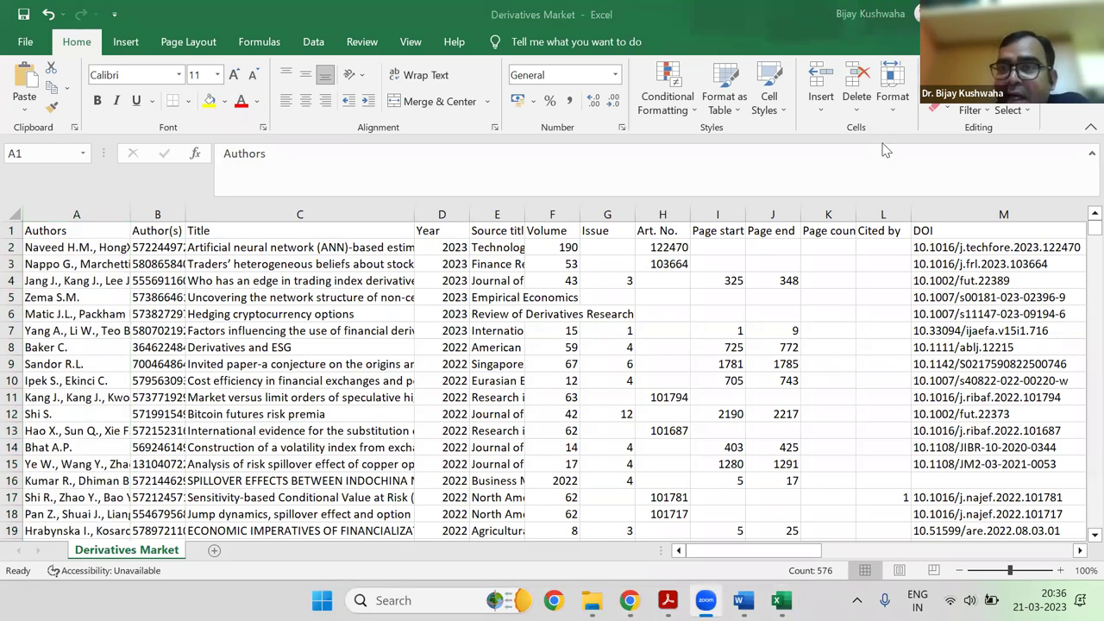
key("super+Down")
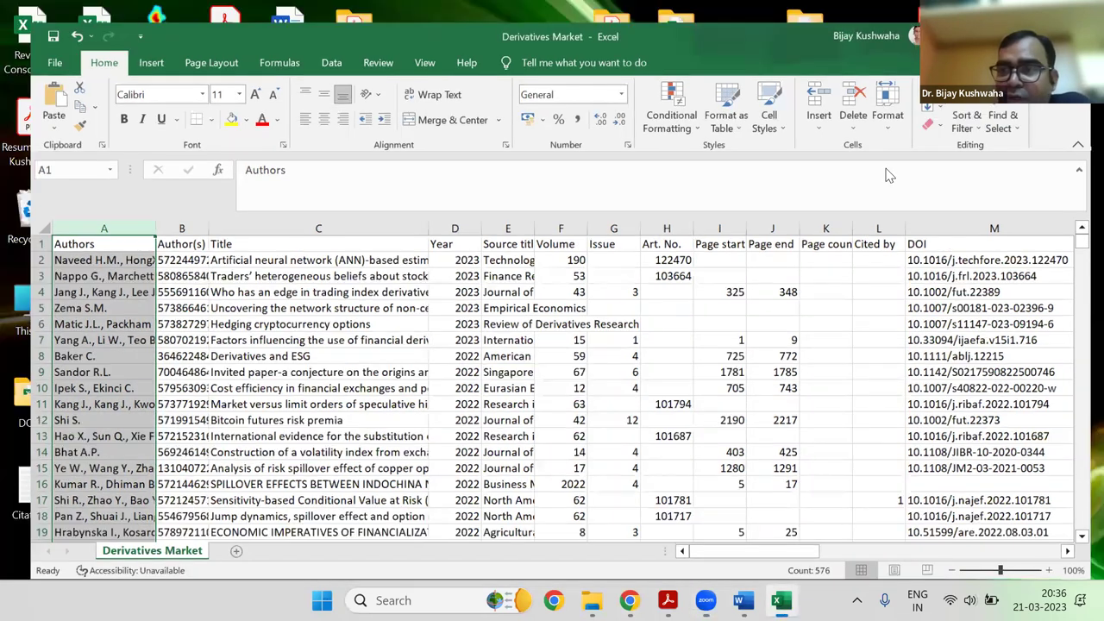
key("super+Down")
left_click(886, 175)
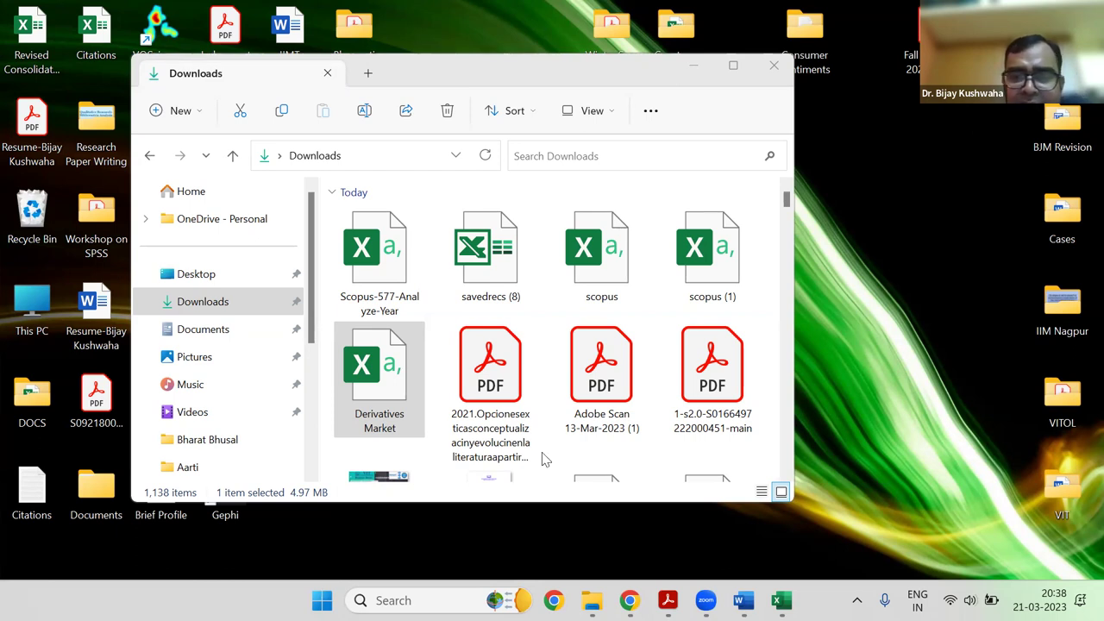
Switch to the Web of Science results in Chrome and clear the "Derivative* Market*" query from the search form
left_click(617, 587)
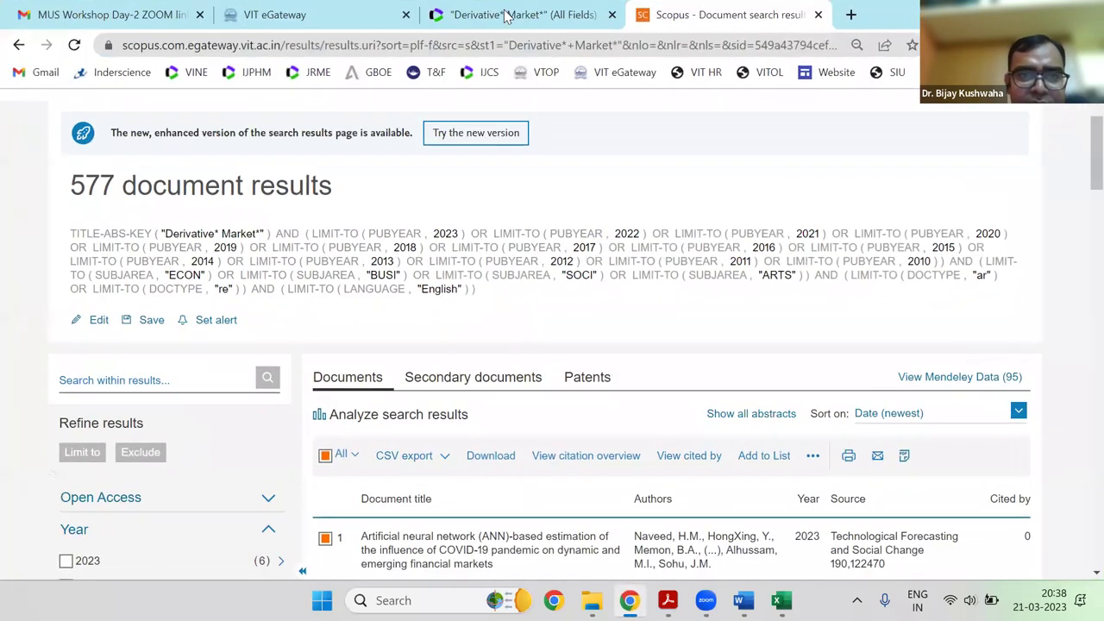
left_click(506, 18)
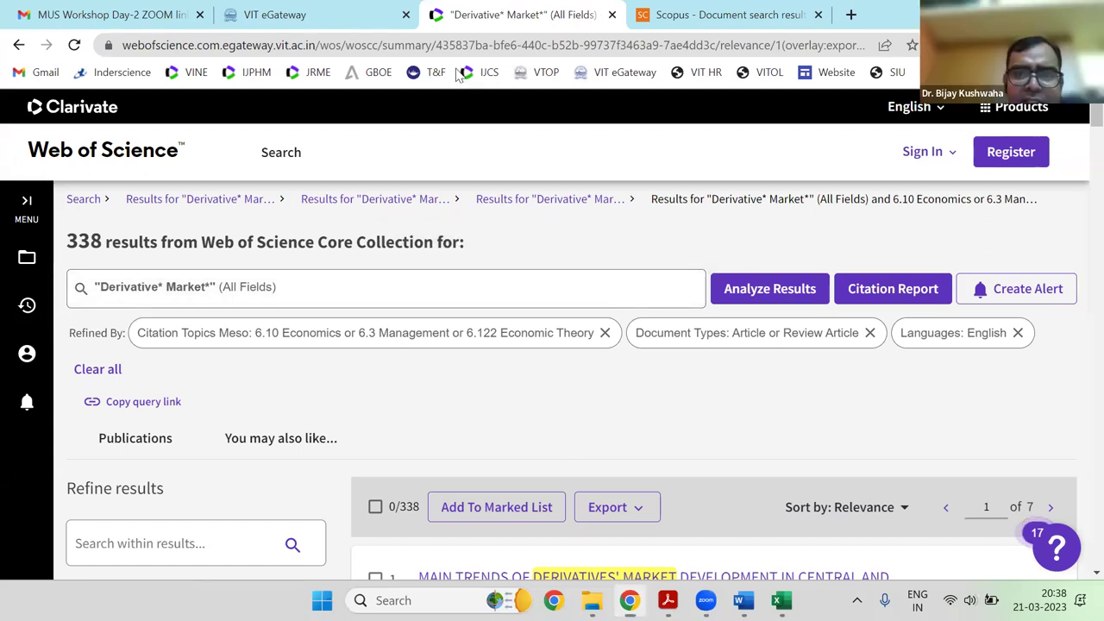
left_click(400, 284)
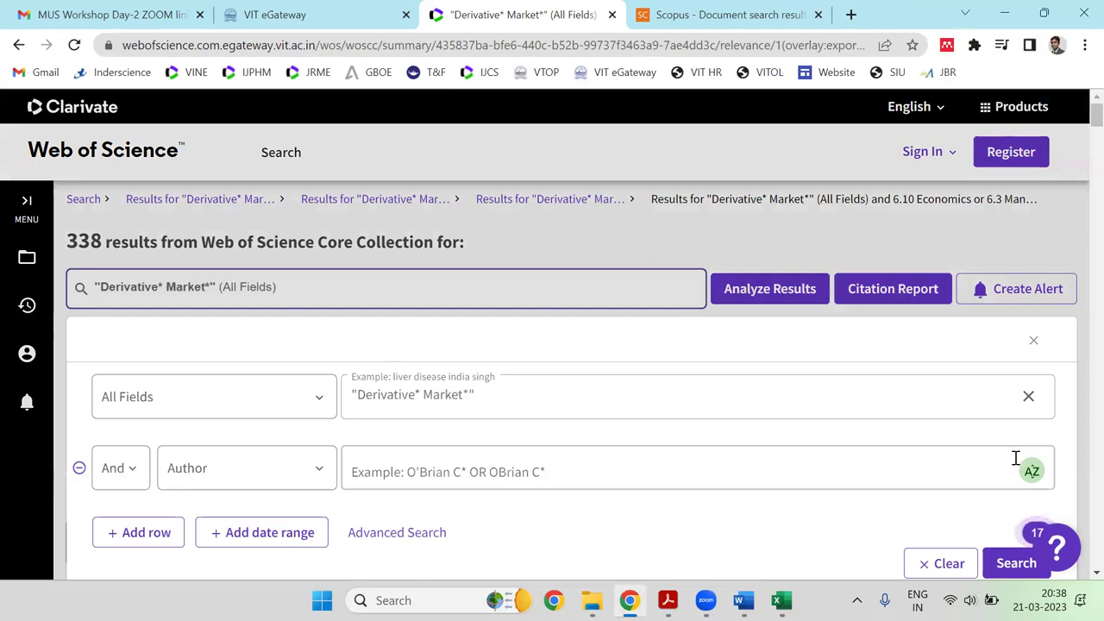
scroll(807, 372, "down", 2)
scroll(807, 371, "up", 2)
scroll(807, 372, "down", 1)
scroll(802, 374, "down", 1)
left_click(949, 389)
scroll(686, 354, "up", 2)
scroll(682, 355, "down", 1)
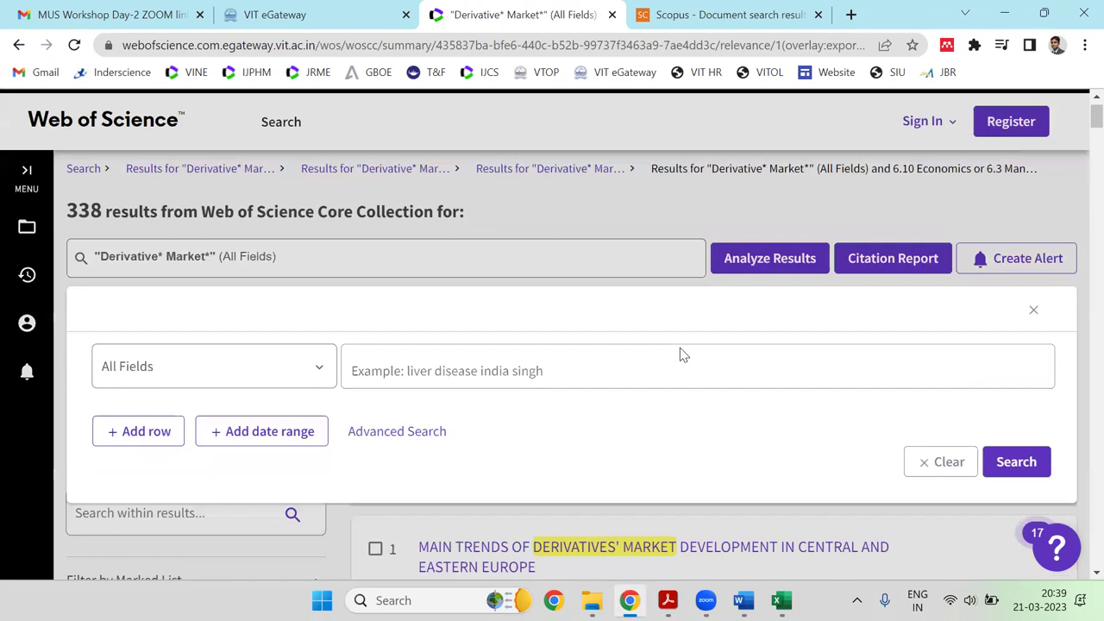
scroll(682, 355, "up", 1)
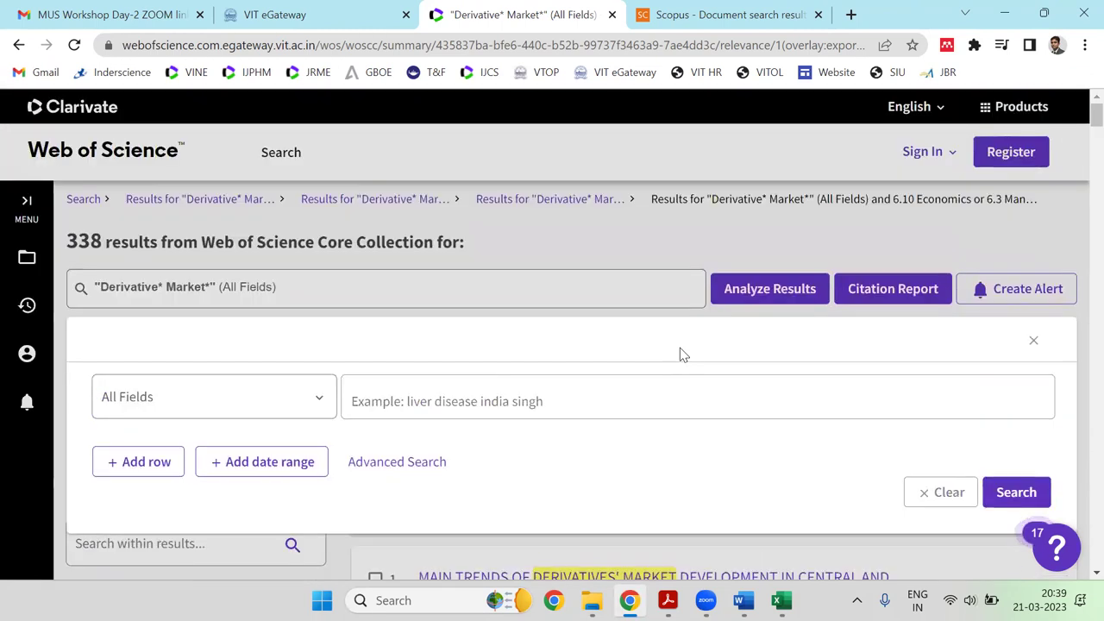